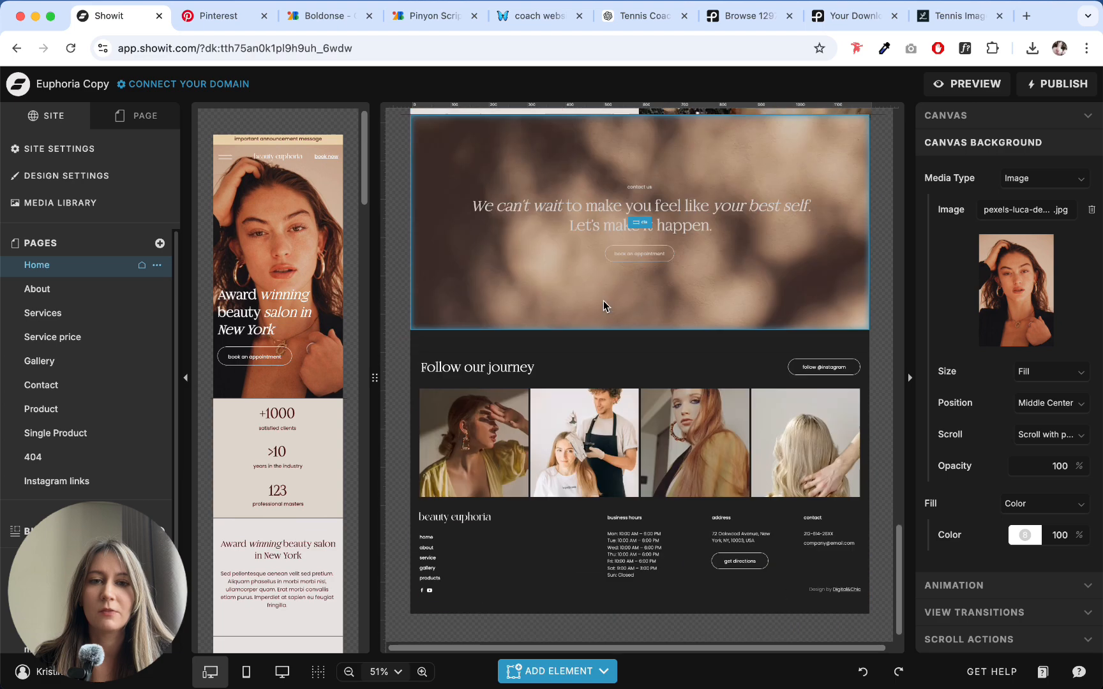
- Switch to ChatGPT and read the homepage copy from the menu through the hero, intro and coaching options sections
scroll(603, 305, "up", 15)
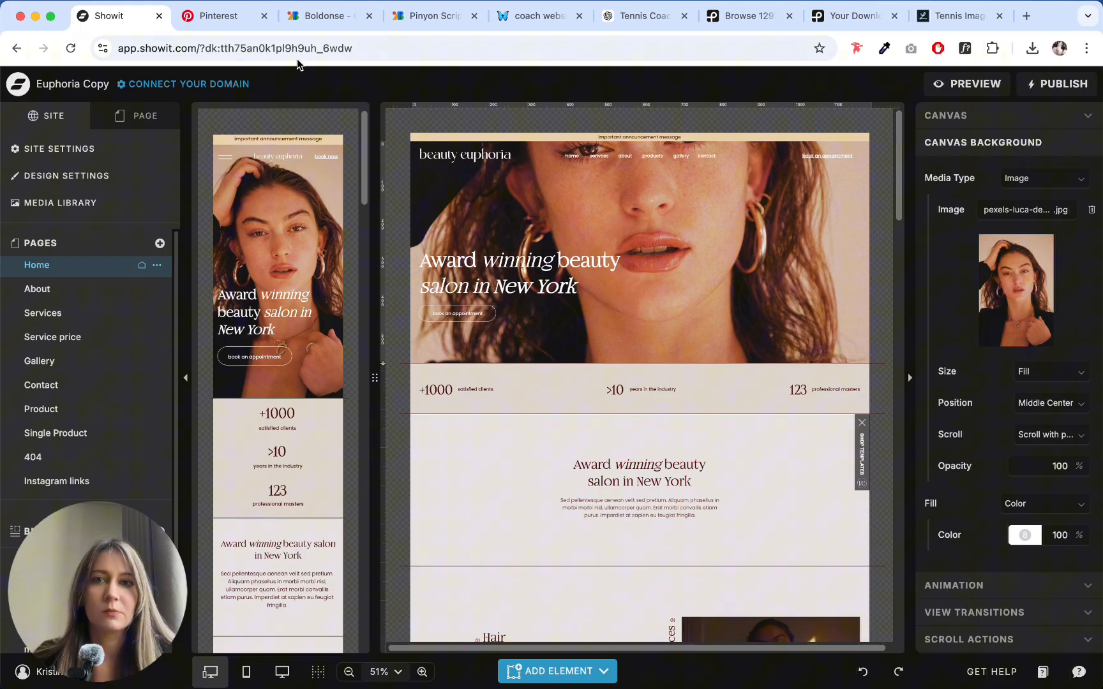
left_click(627, 23)
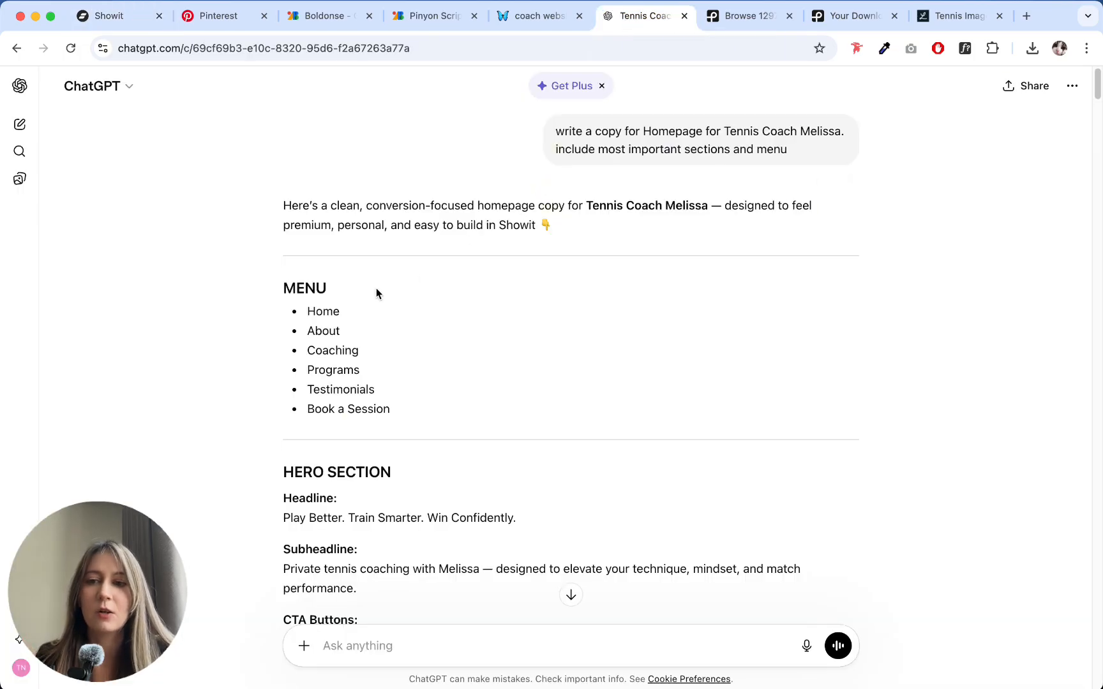
left_click_drag(361, 207, 411, 207)
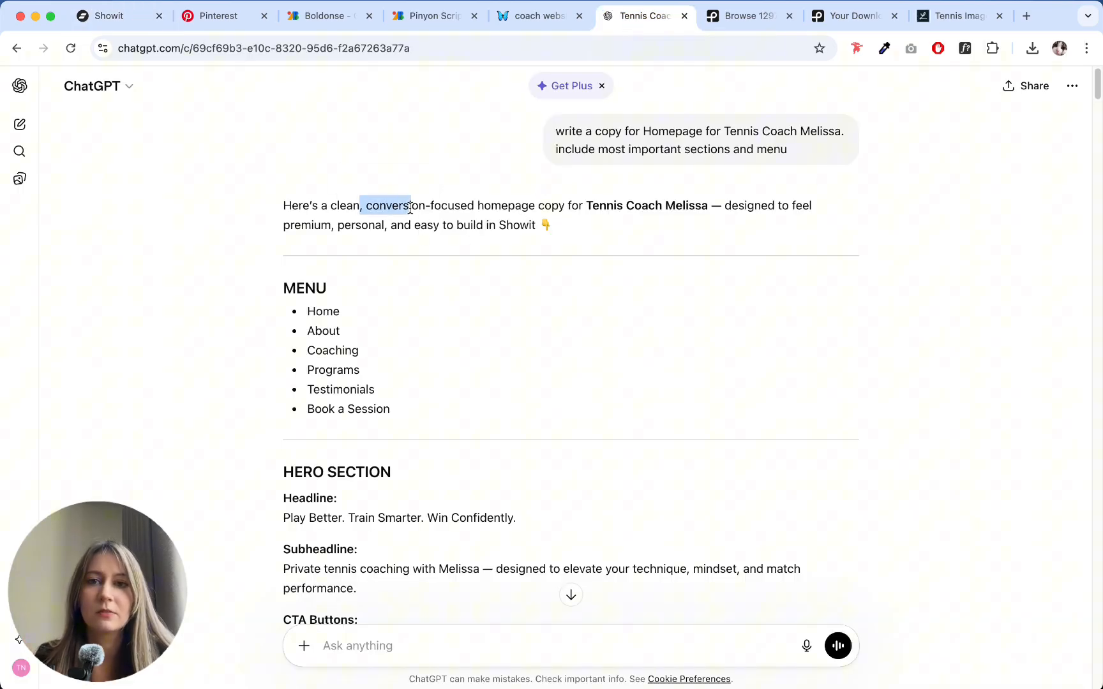
left_click(537, 310)
scroll(537, 310, "down", 4)
scroll(537, 311, "down", 4)
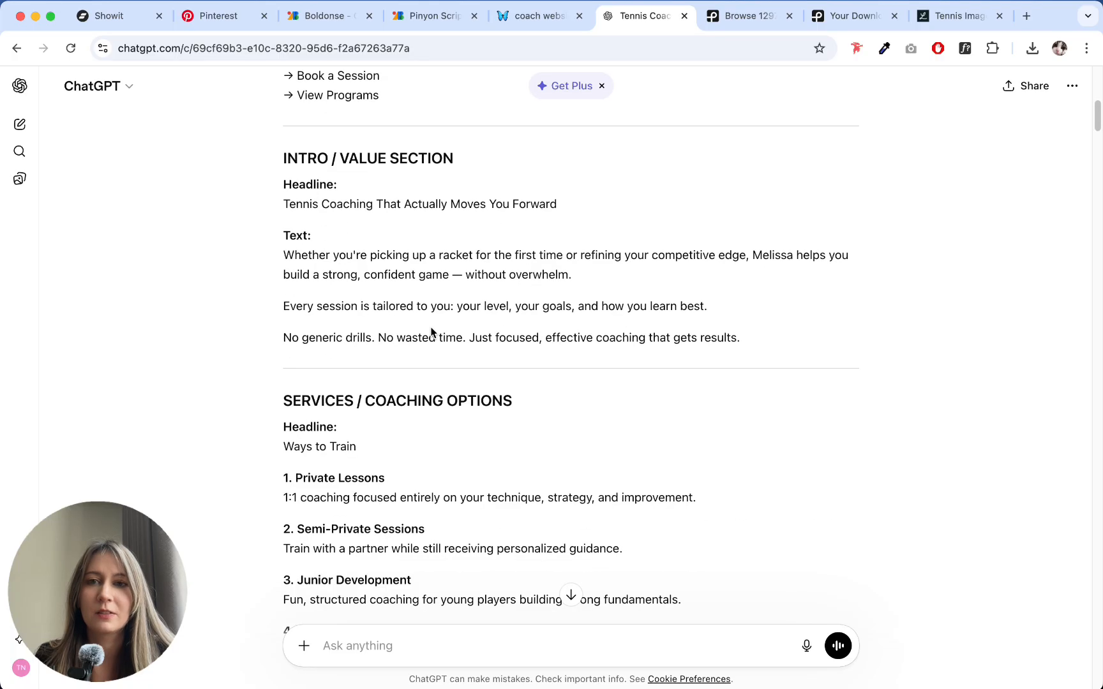
- Review the homepage prompt, the reply's opening line about the tennis coach, and the suggested menu items
scroll(431, 332, "up", 8)
left_click_drag(559, 134, 642, 137)
left_click(642, 136)
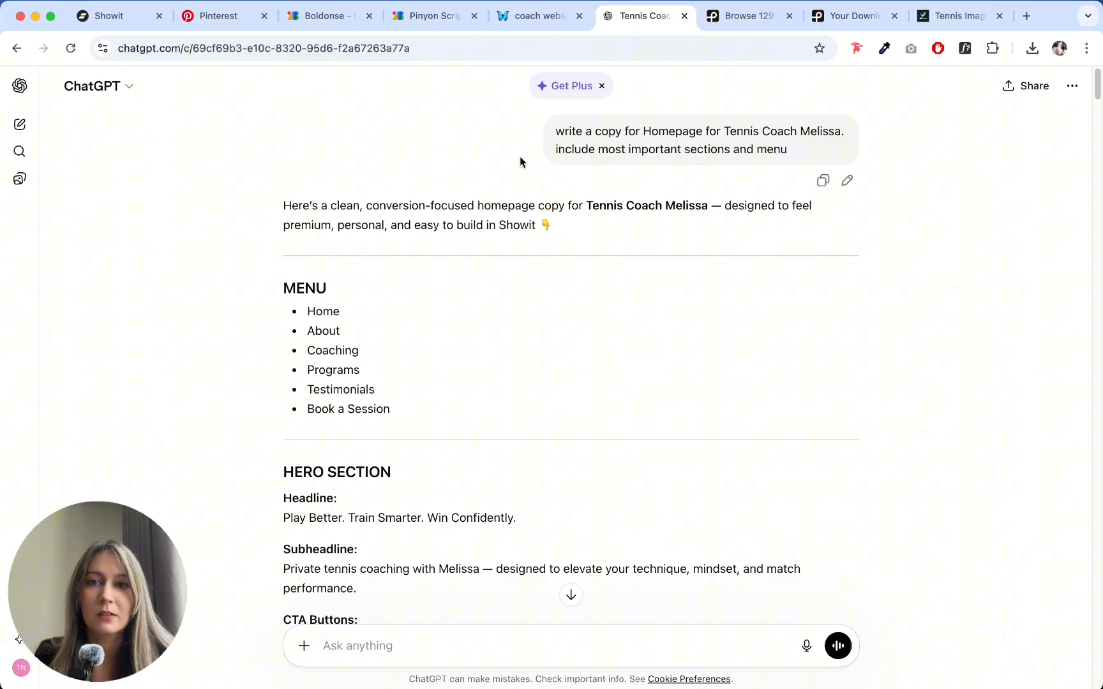
left_click_drag(587, 207, 709, 208)
left_click(708, 208)
scroll(512, 308, "down", 3)
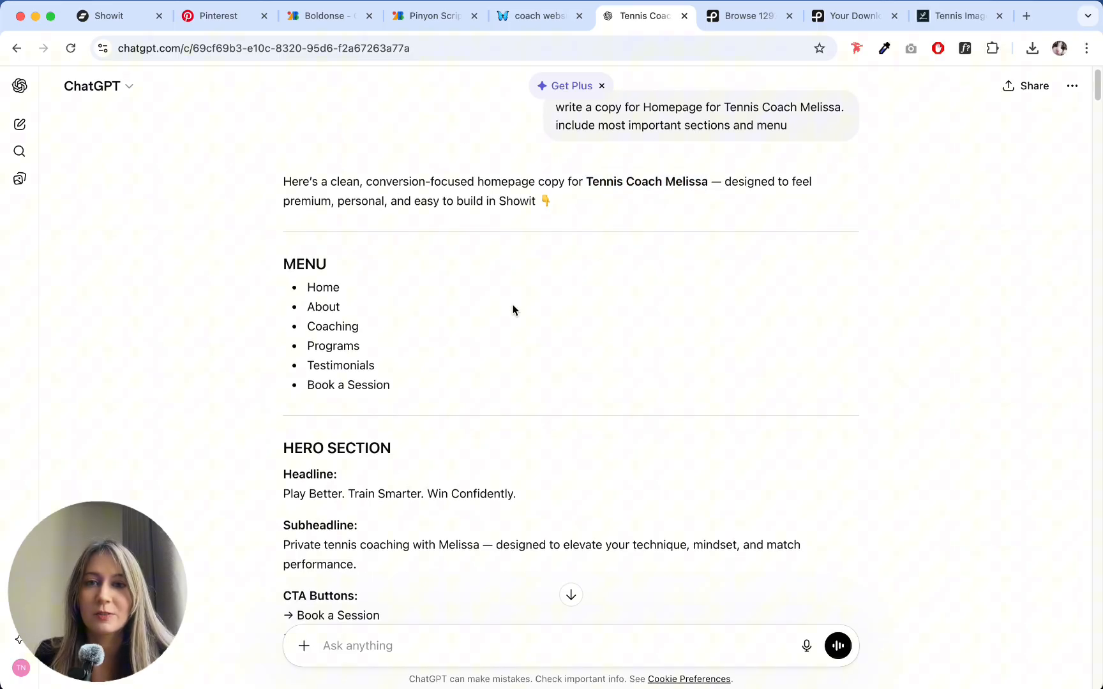
scroll(530, 287, "up", 3)
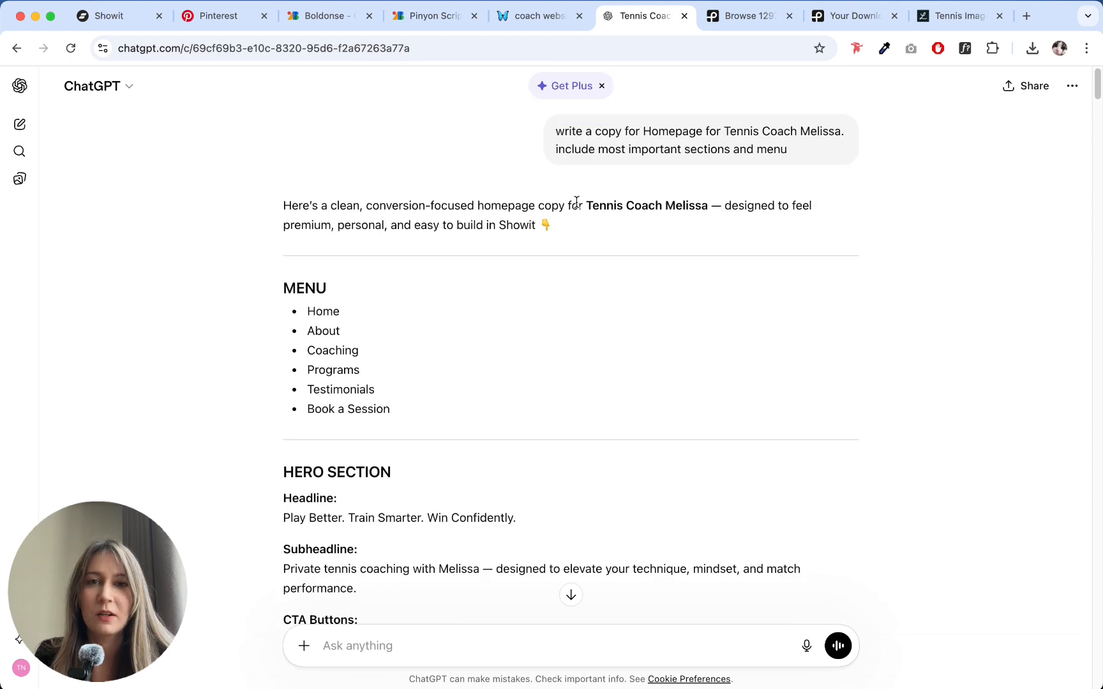
left_click_drag(576, 203, 697, 205)
left_click(698, 209)
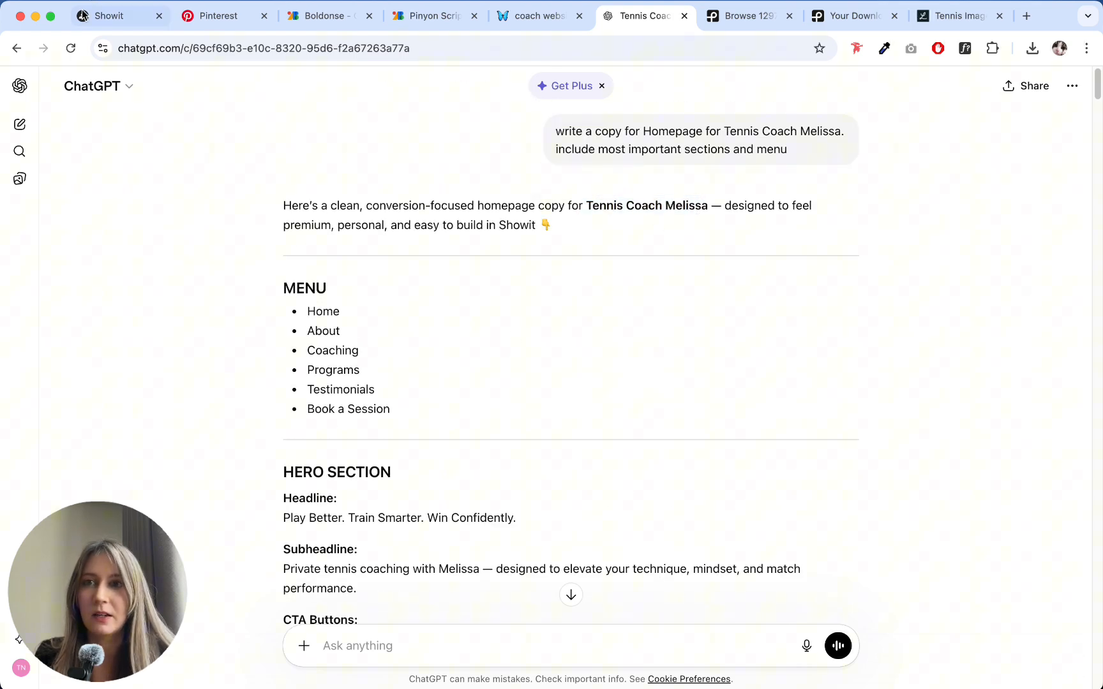
scroll(520, 249, "down", 3)
scroll(519, 249, "up", 3)
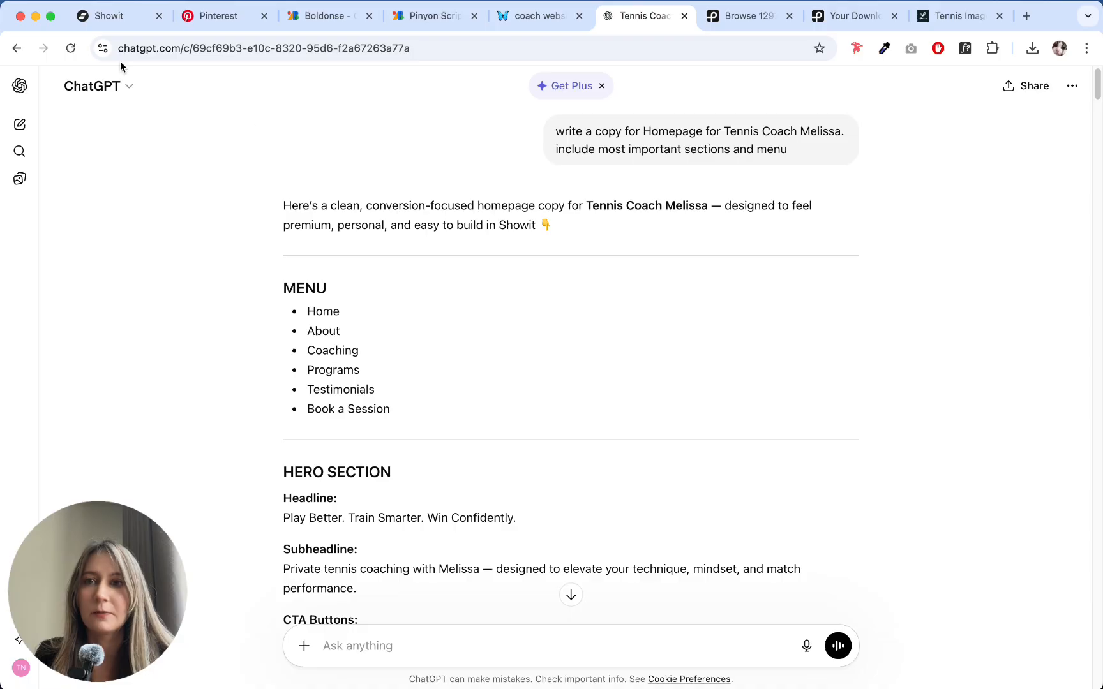
- Switch to Pexels and browse the tennis photos in the liked collection and the downloads collection
left_click(720, 29)
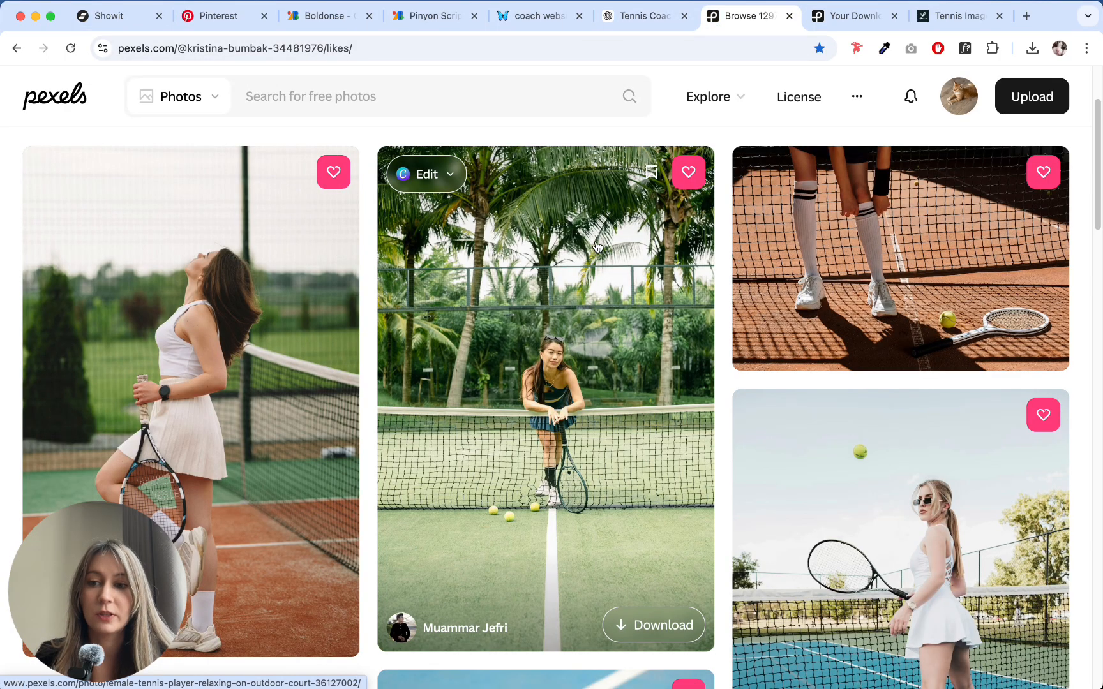
scroll(741, 204, "down", 1)
scroll(728, 230, "down", 20)
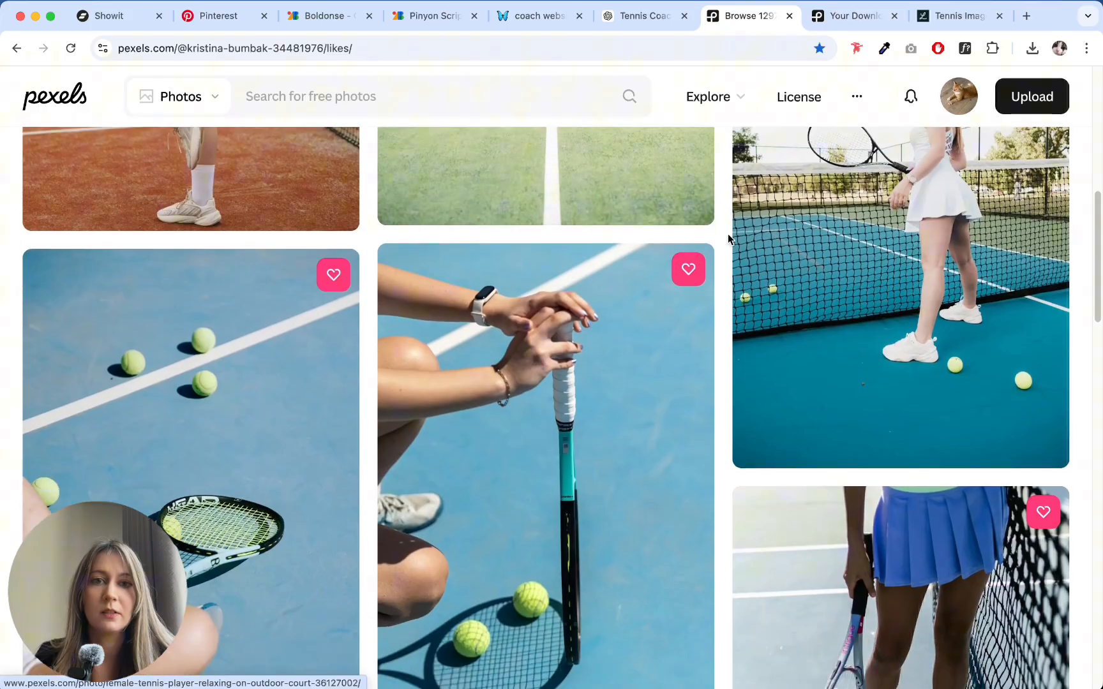
scroll(723, 242, "down", 5)
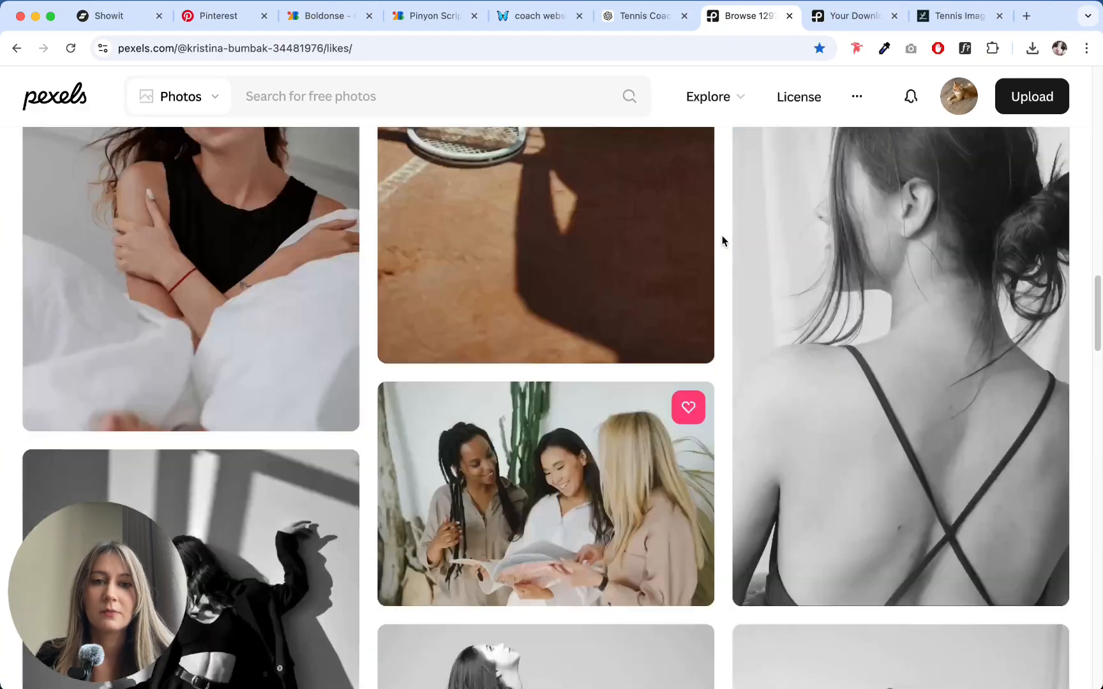
scroll(723, 241, "up", 20)
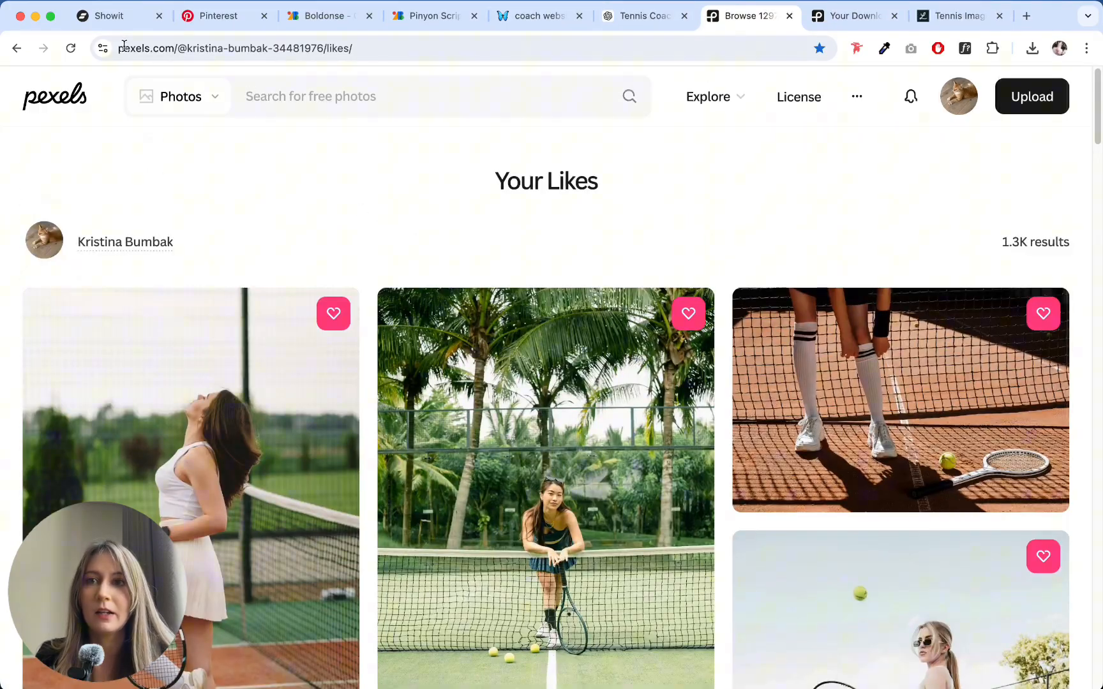
left_click(836, 18)
scroll(362, 305, "up", 3)
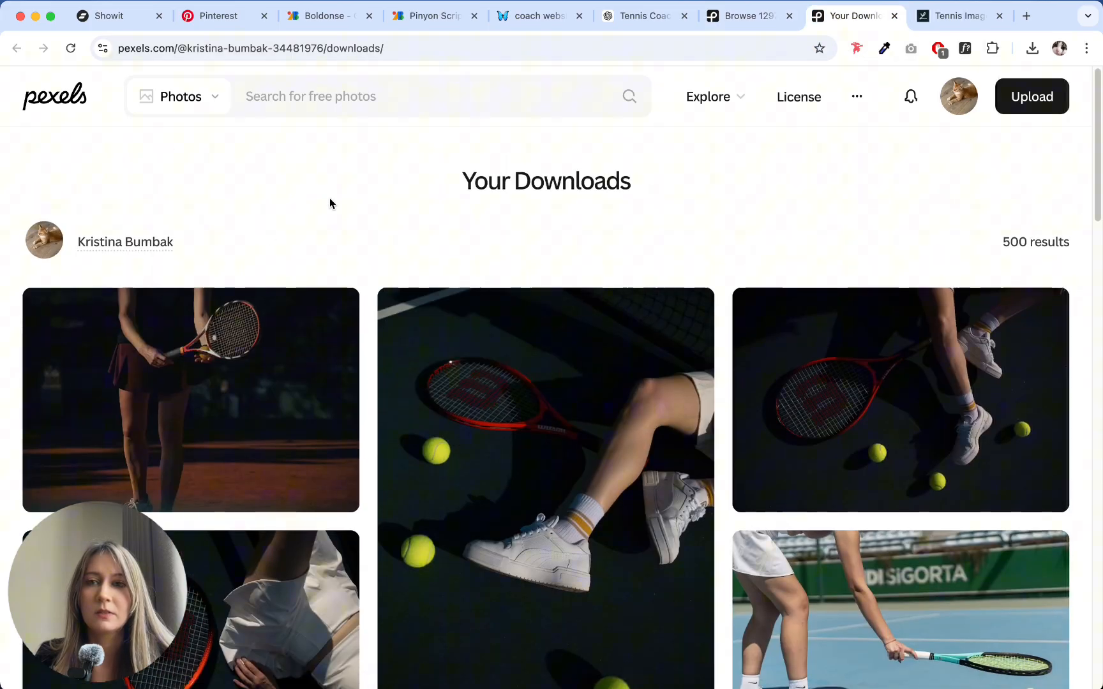
- Switch to Lummi and browse the tennis photo results for possible website images
left_click(944, 20)
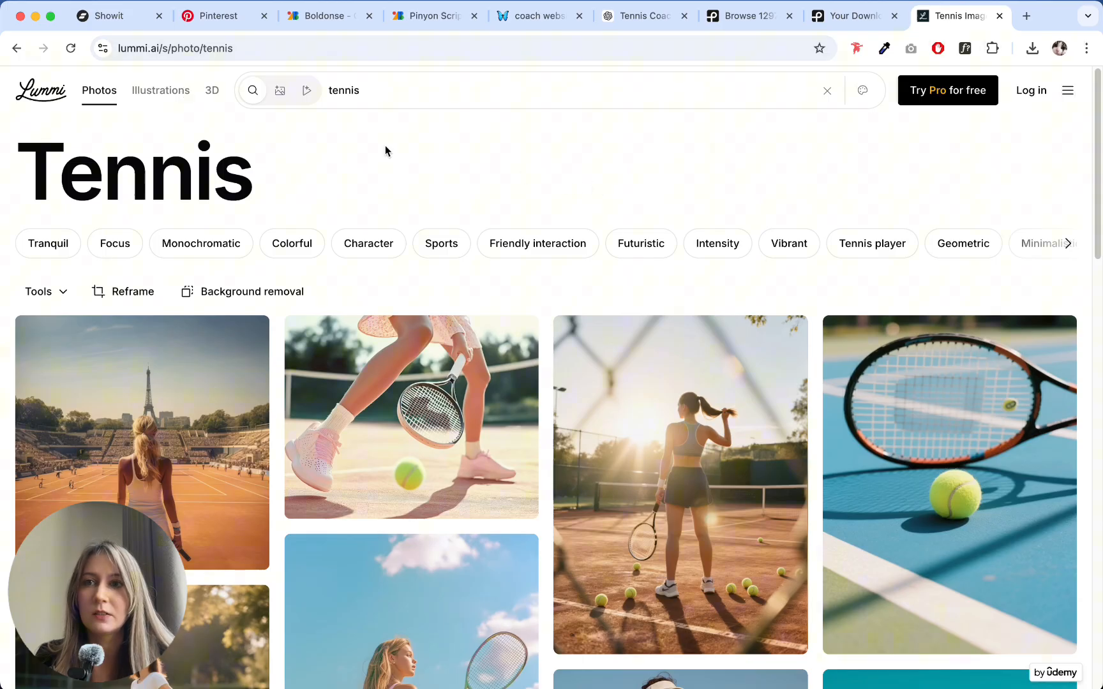
scroll(428, 180, "down", 2)
scroll(434, 184, "up", 2)
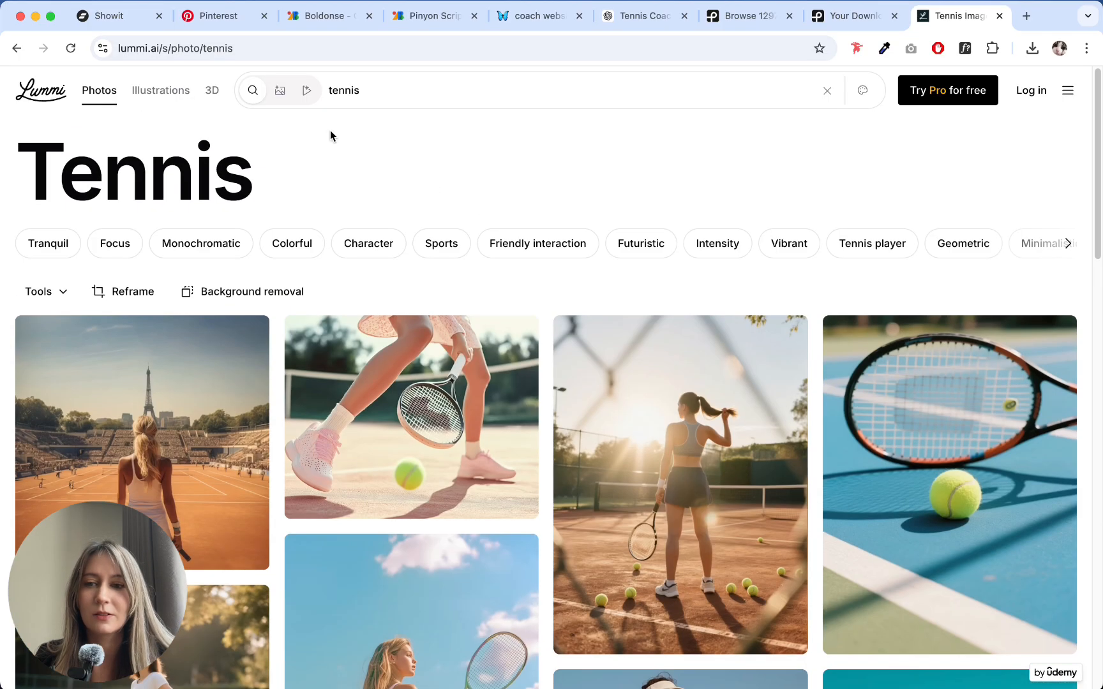
left_click(125, 48)
left_click(280, 140)
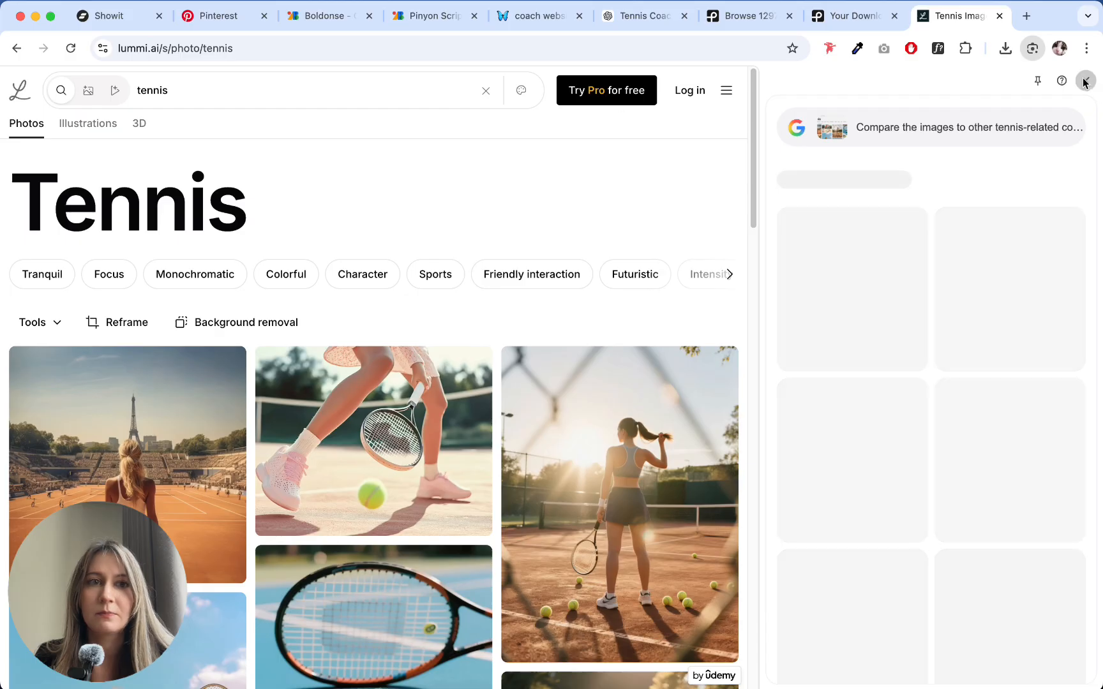
left_click(1098, 80)
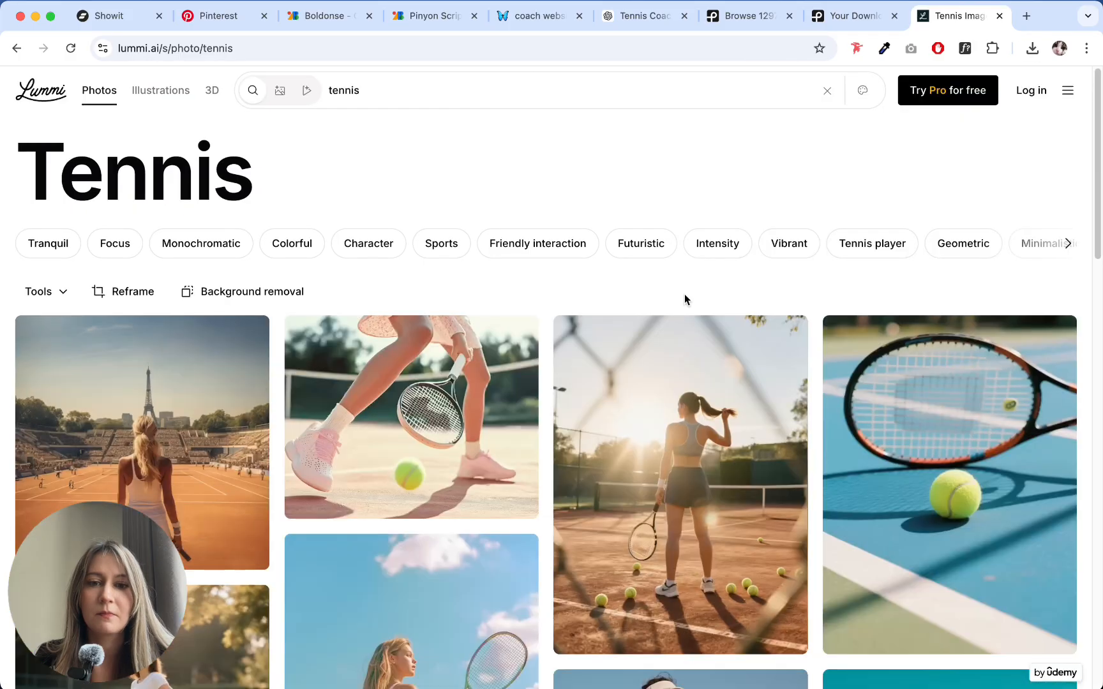
scroll(575, 303, "down", 5)
scroll(540, 307, "down", 20)
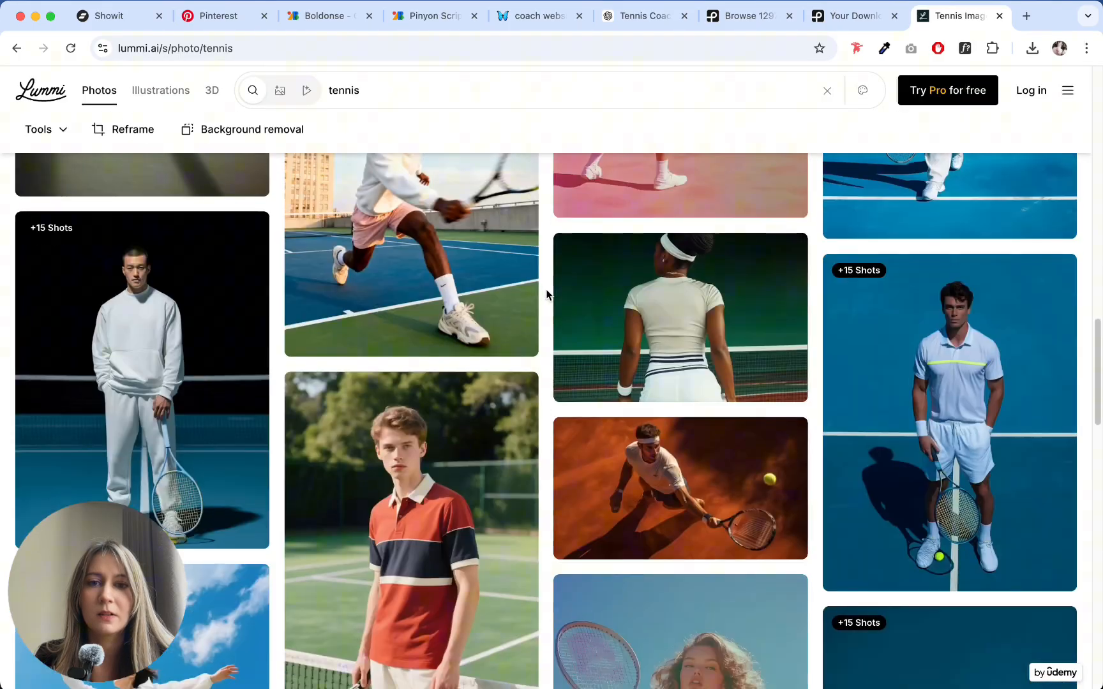
scroll(543, 294, "down", 20)
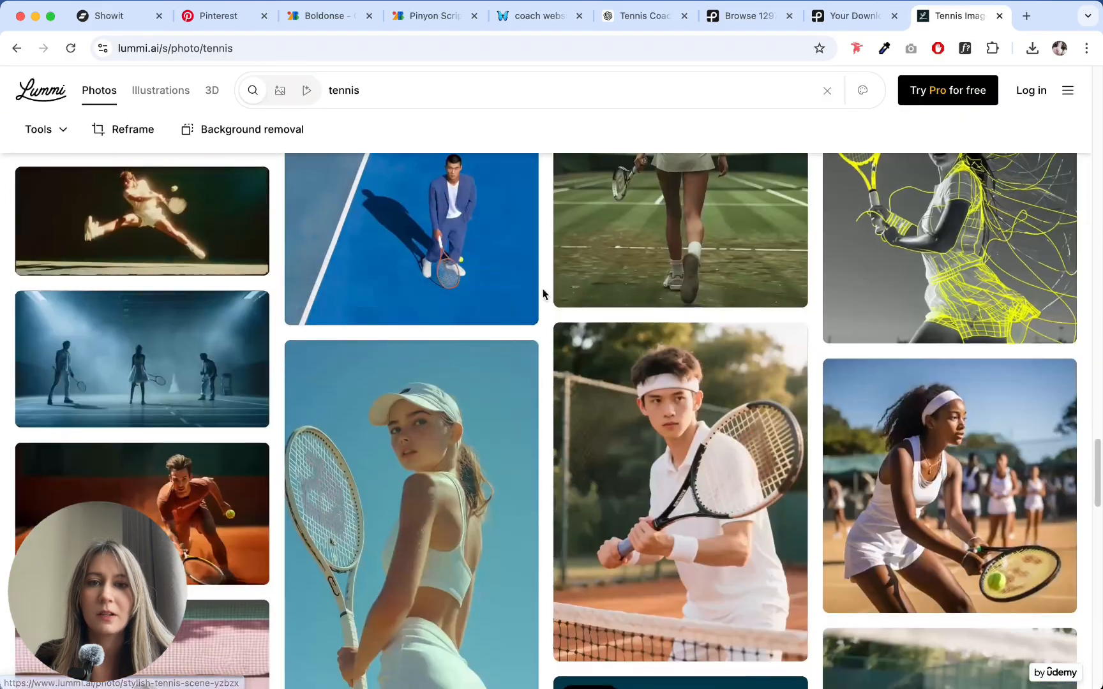
scroll(543, 294, "down", 15)
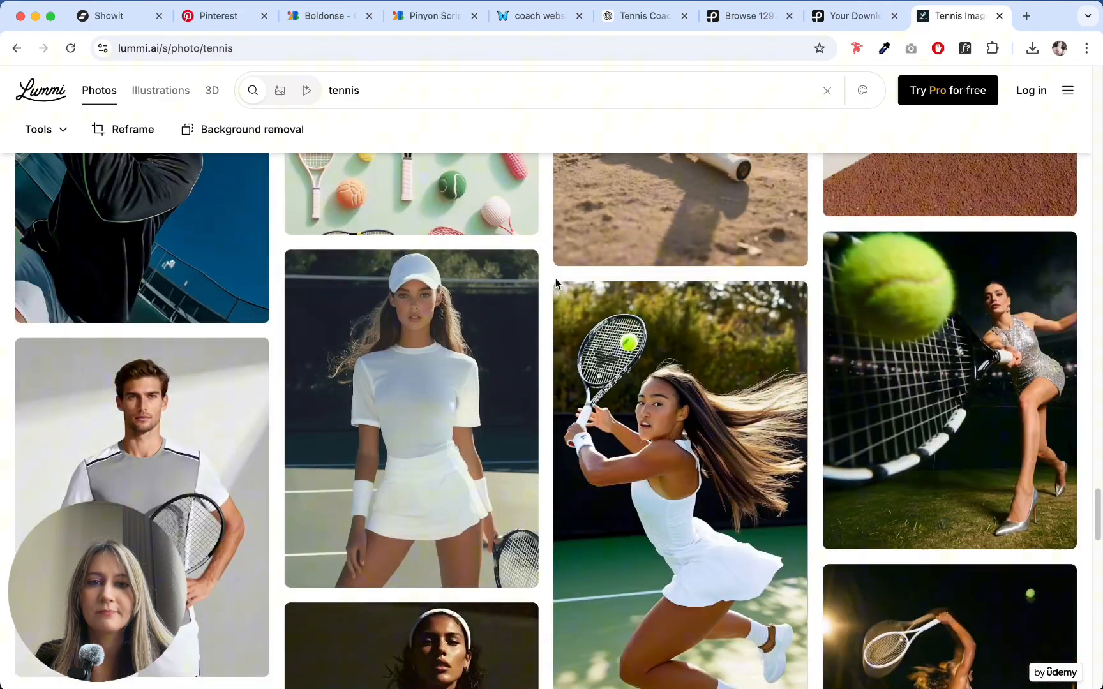
scroll(549, 256, "down", 3)
- Return to the Pexels downloads and view the photo of the tennis player lying by a red racket in detail
left_click(853, 16)
scroll(588, 230, "down", 8)
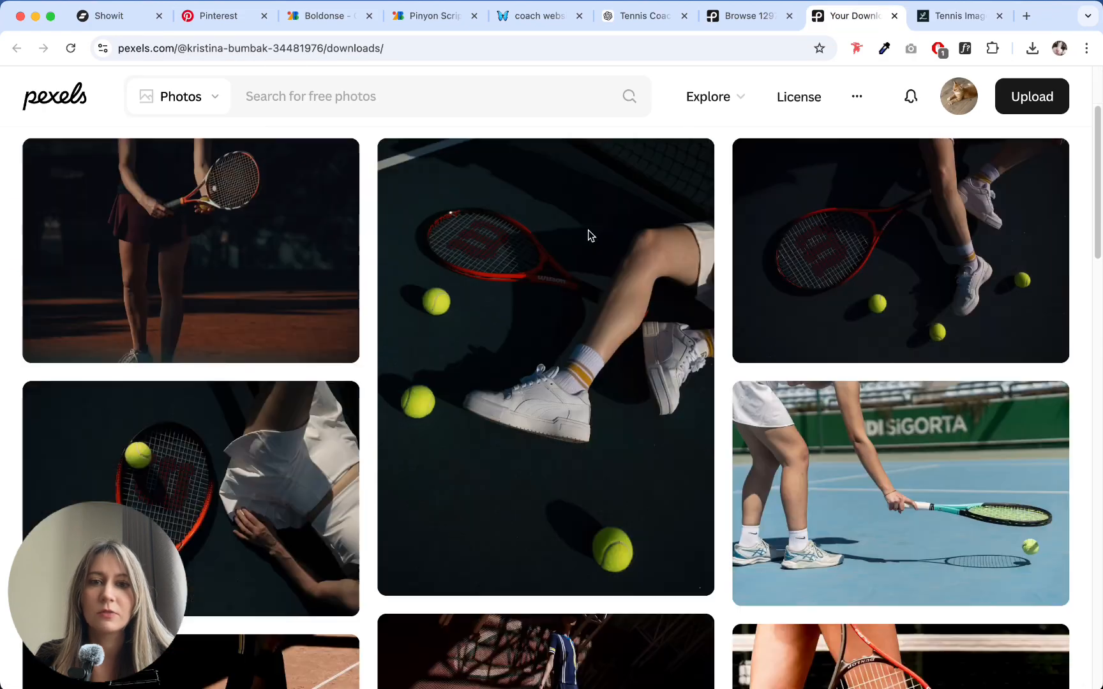
scroll(616, 210, "up", 8)
scroll(262, 313, "down", 2)
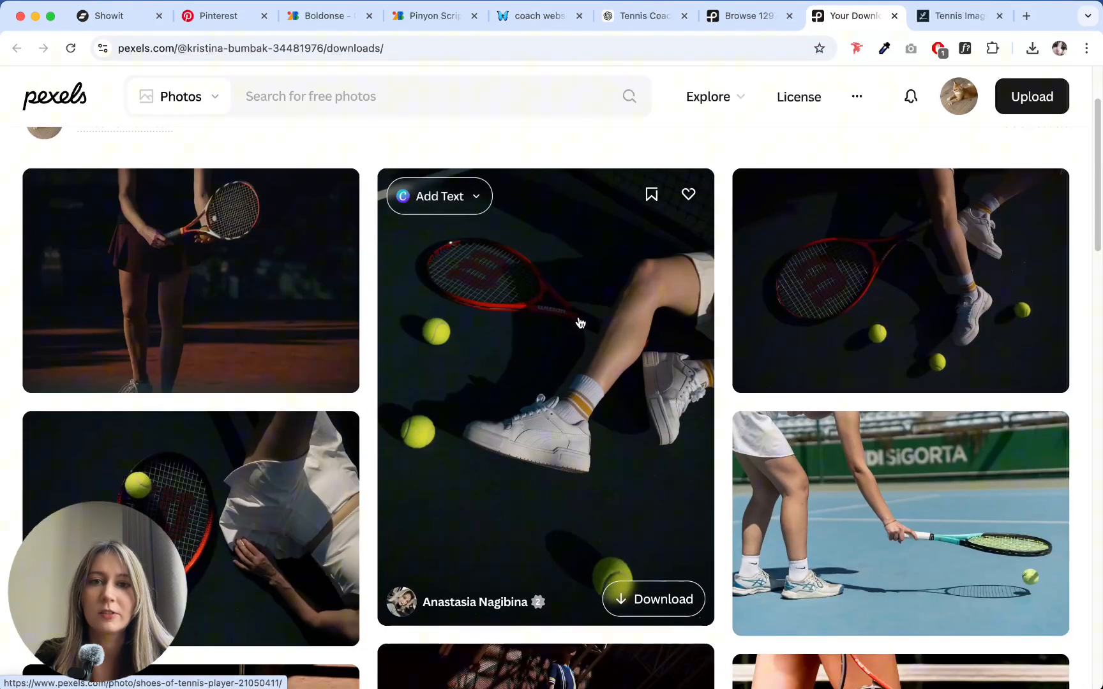
scroll(485, 362, "down", 5)
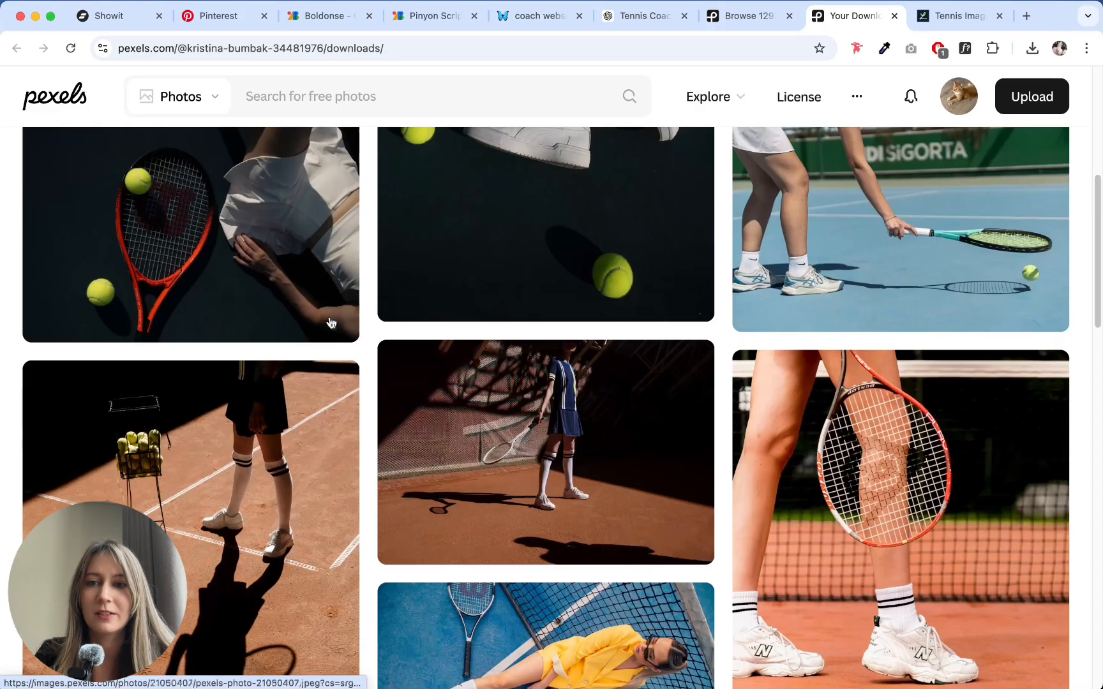
left_click(243, 239)
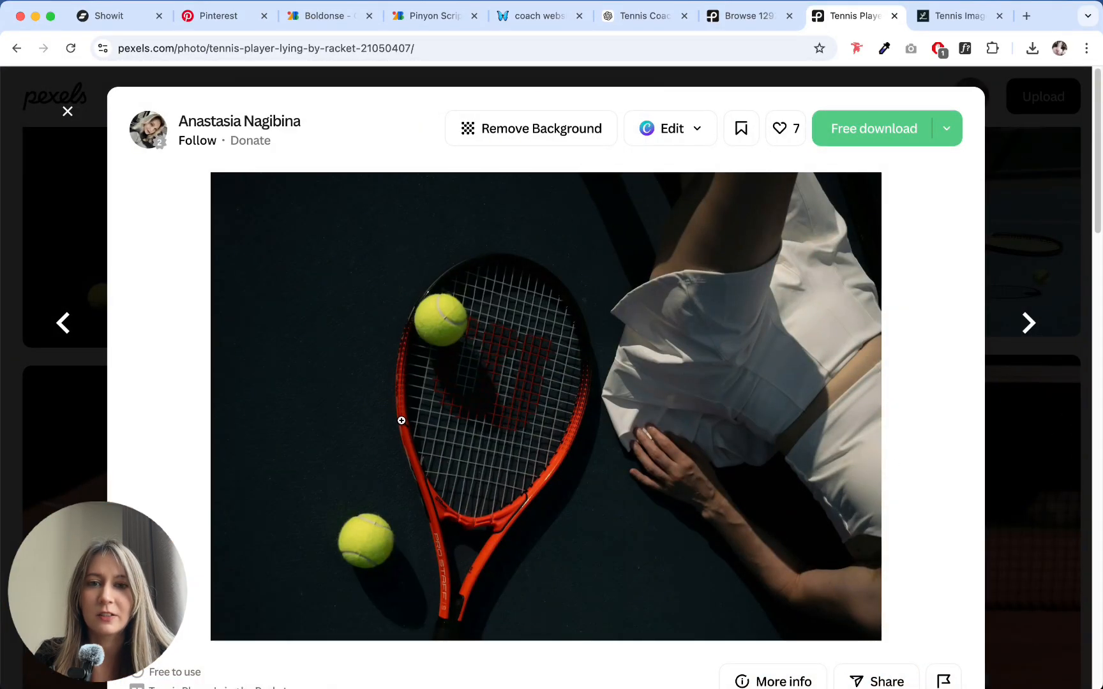
scroll(607, 444, "down", 10)
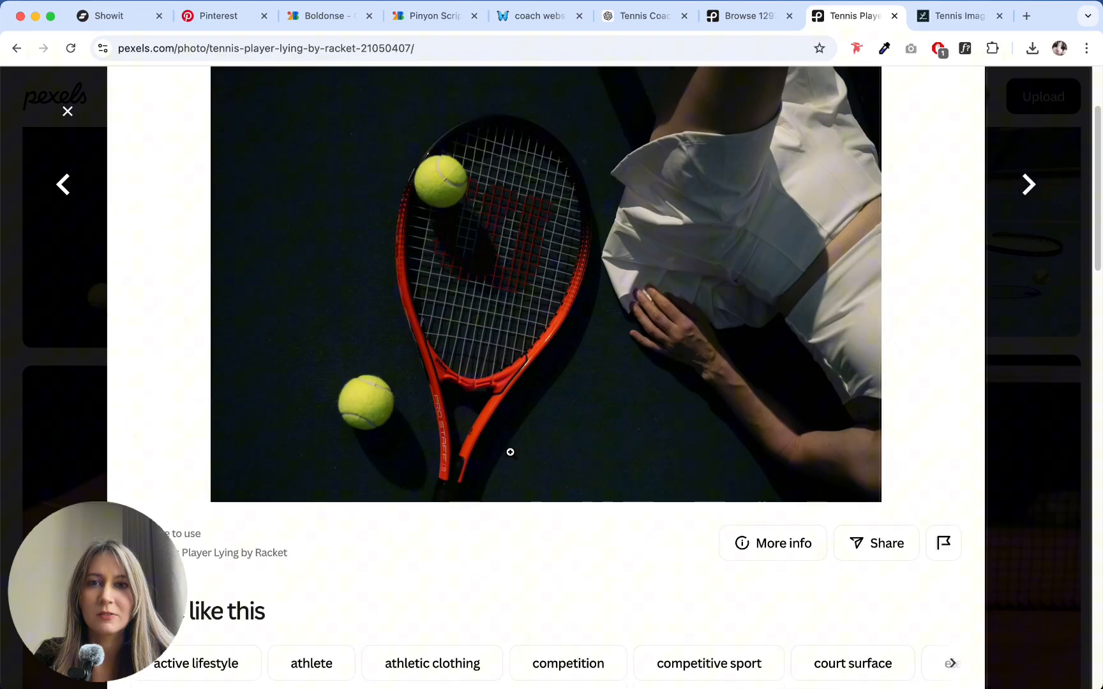
scroll(576, 382, "up", 10)
left_click(1047, 205)
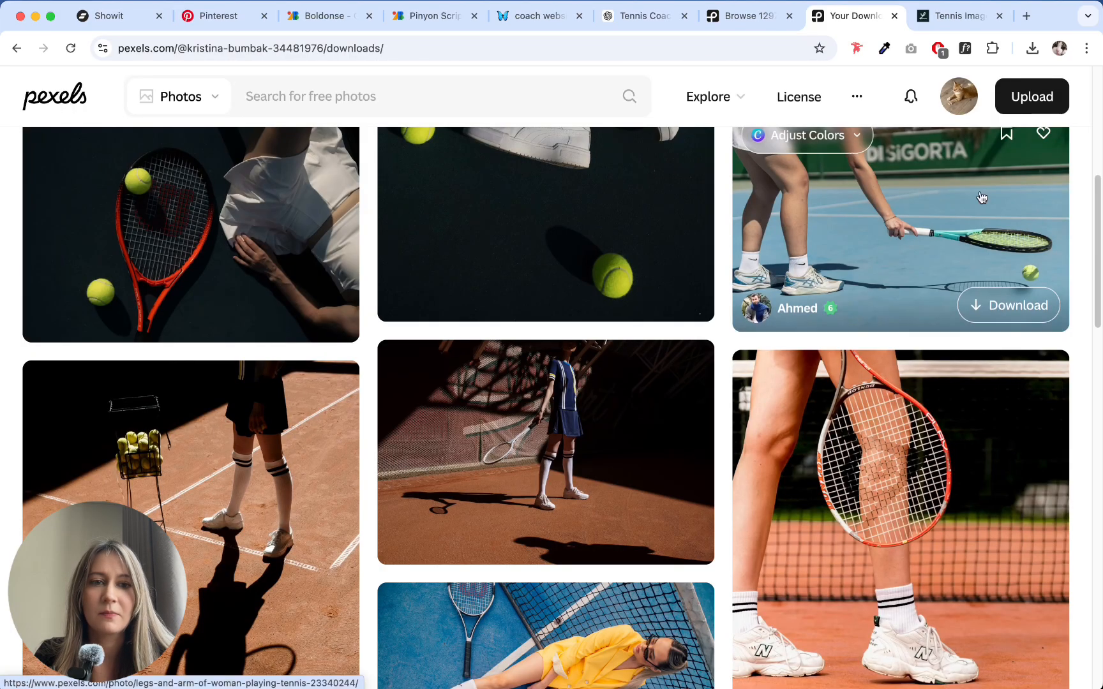
- Switch to Showit, open the media files for adding an element, and browse the tennis photos in the folder below template7
left_click(105, 16)
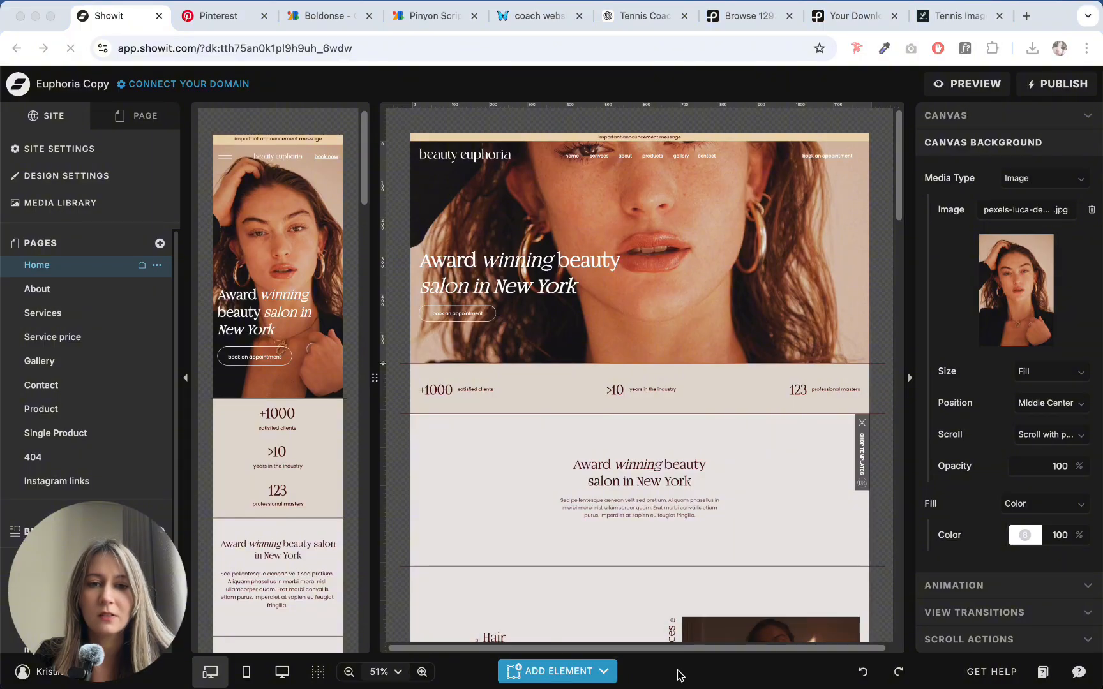
left_click(603, 670)
left_click(695, 440)
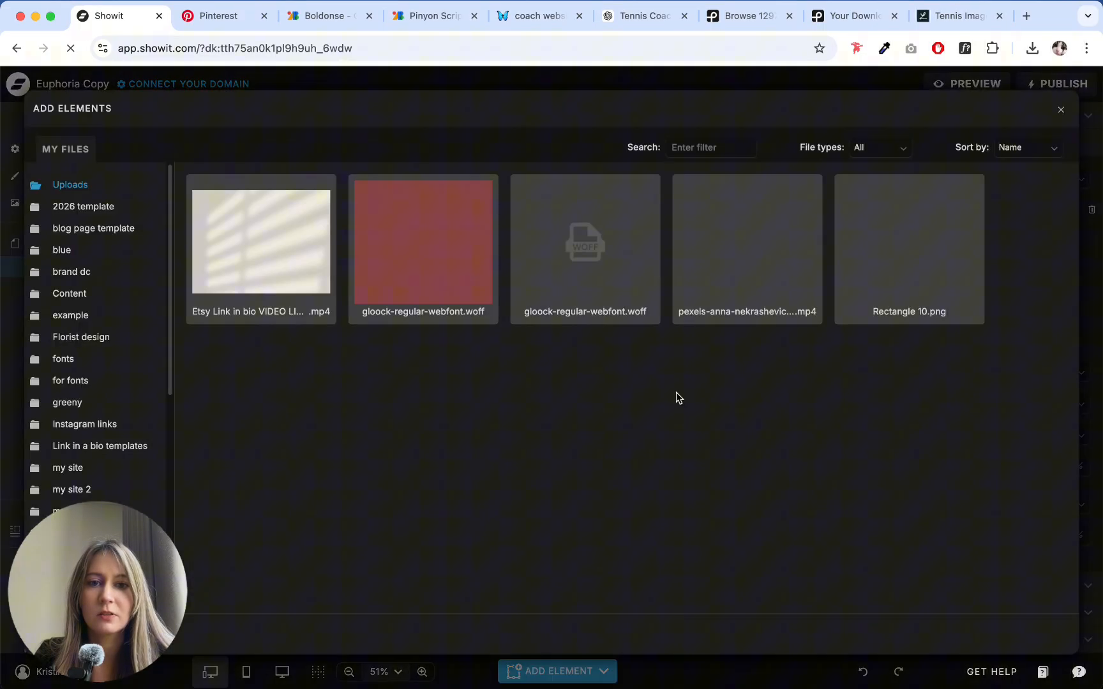
scroll(102, 249, "down", 3)
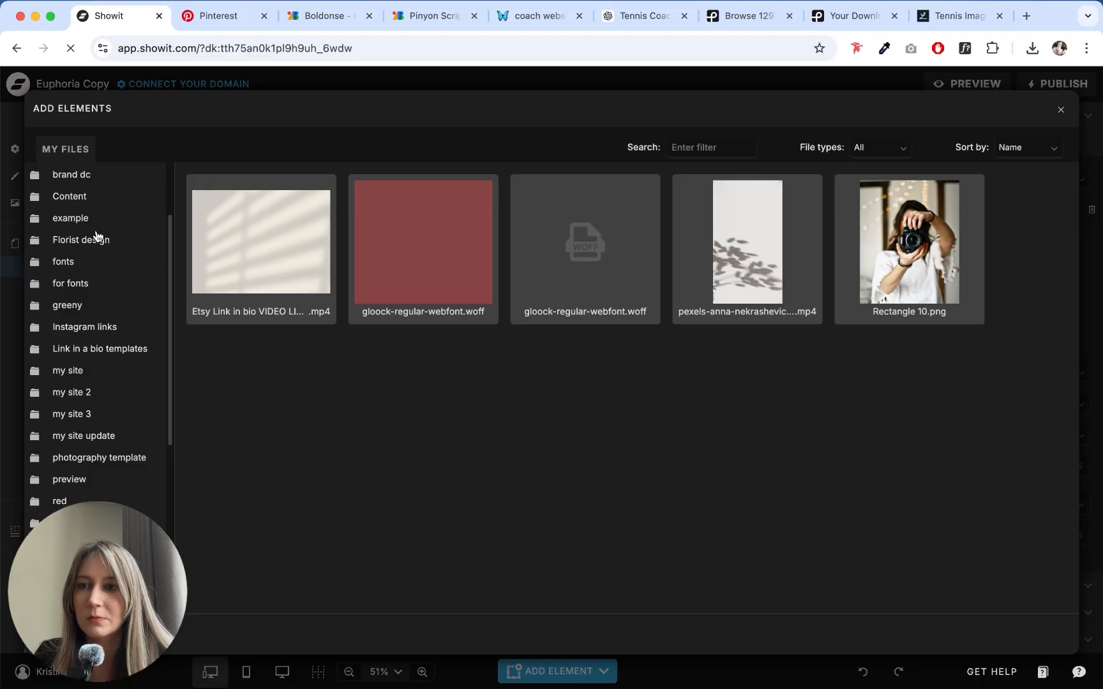
scroll(97, 236, "up", 3)
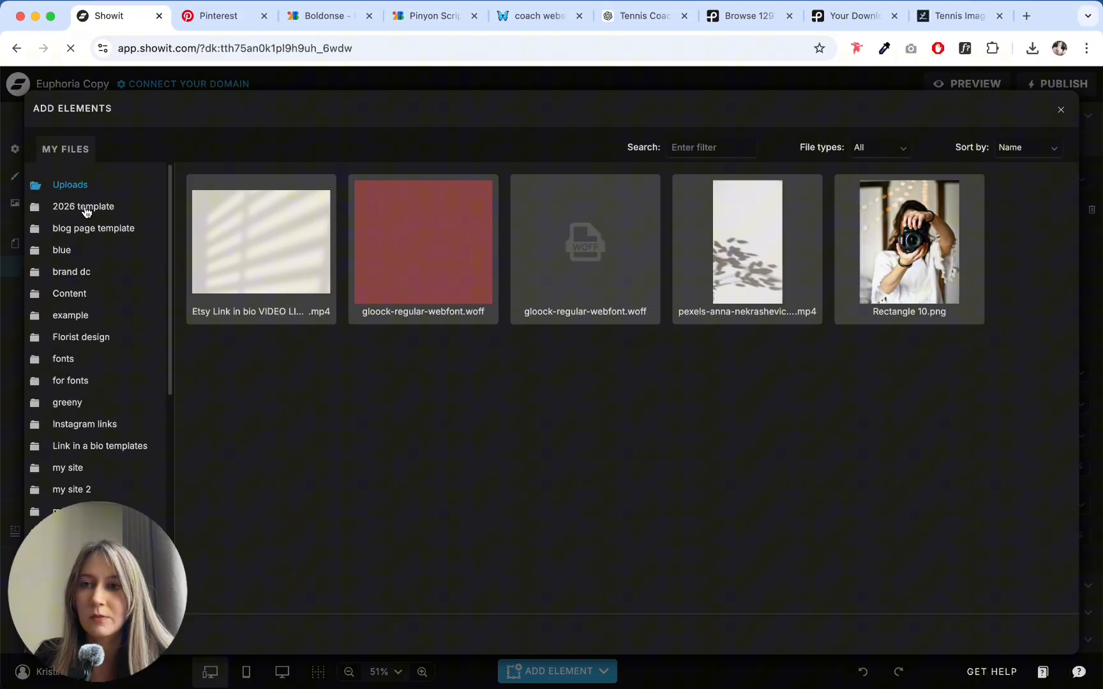
scroll(83, 285, "down", 10)
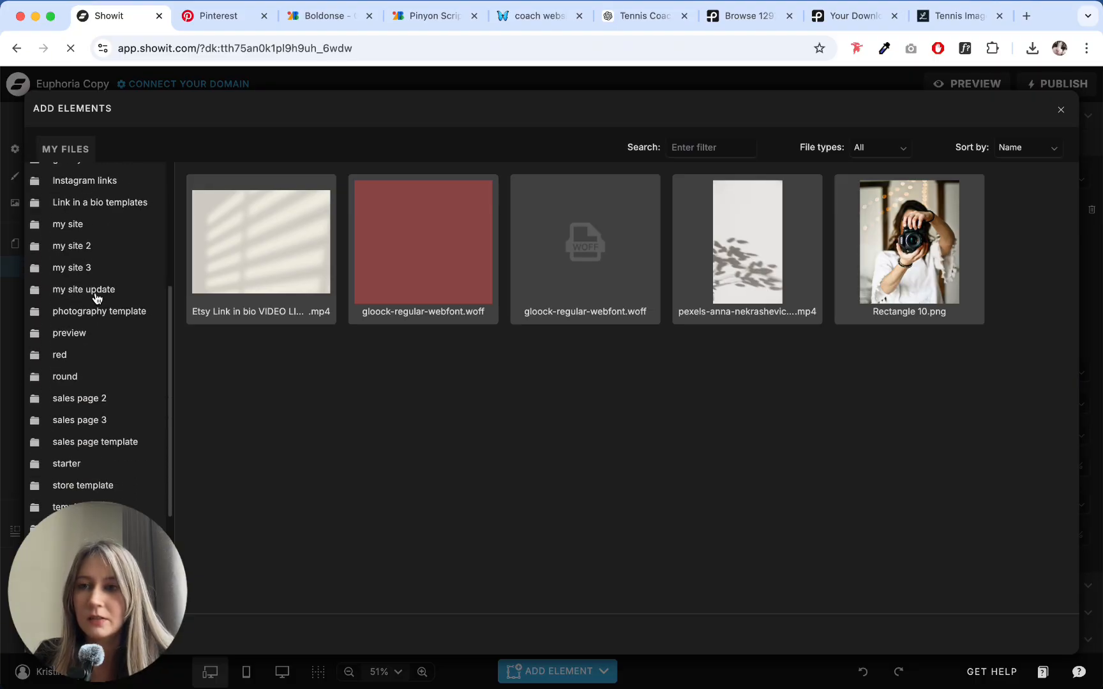
scroll(83, 370, "down", 1)
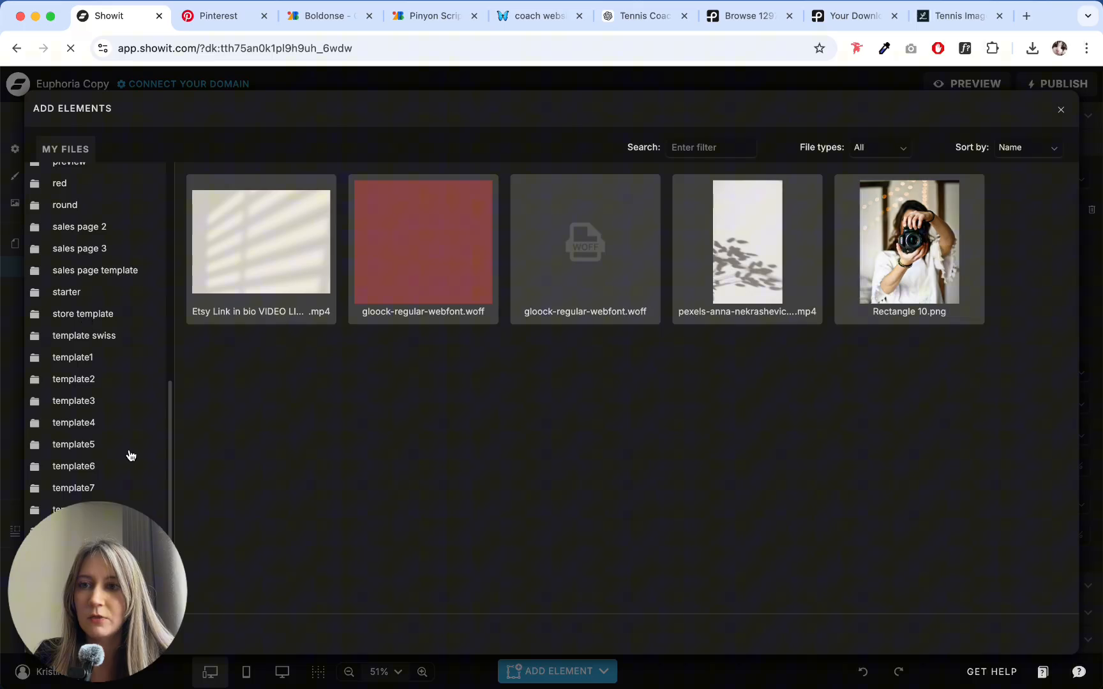
left_click(37, 515)
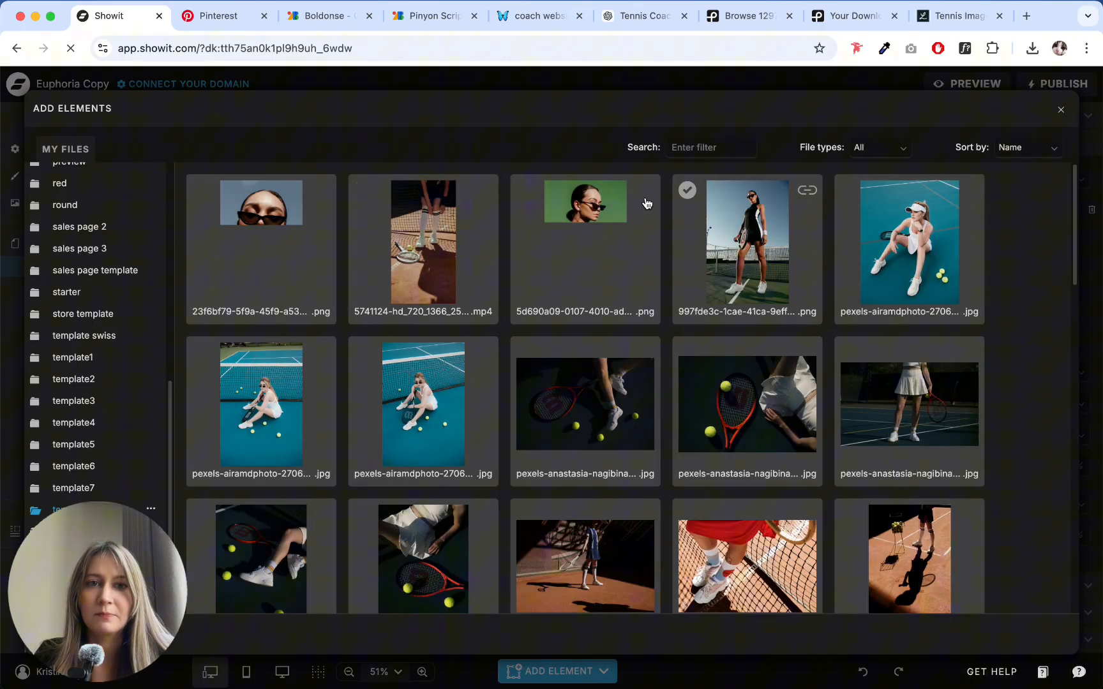
scroll(557, 322, "down", 10)
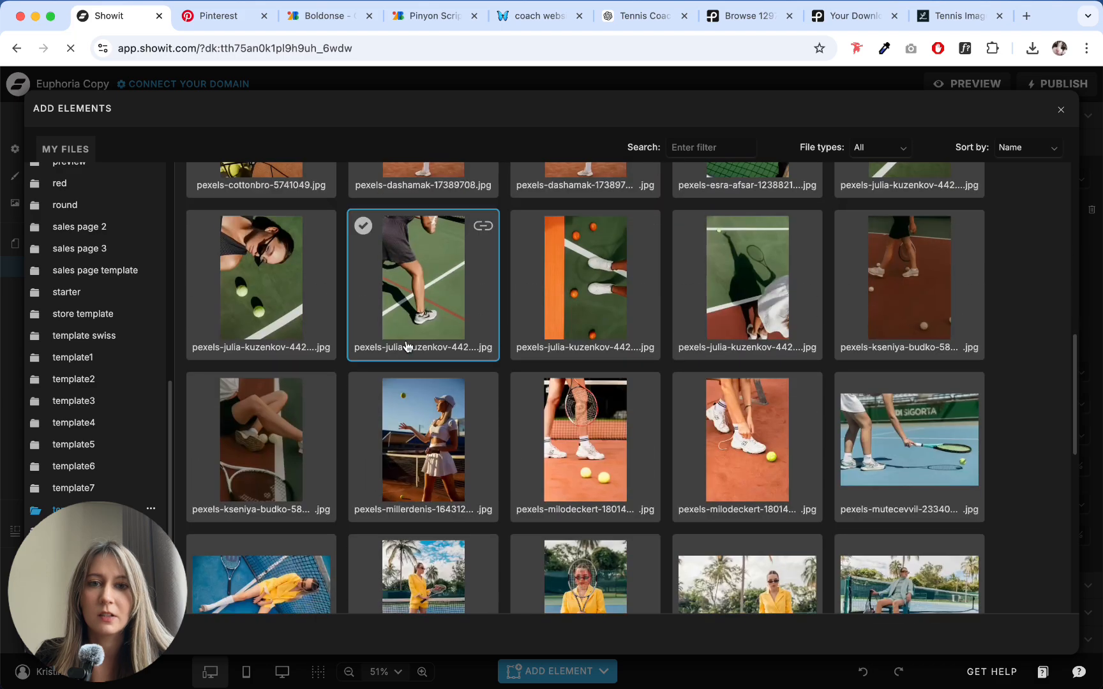
- Look through the remaining tennis photos in the media folder and close the Add Elements window
scroll(406, 347, "down", 10)
scroll(748, 485, "up", 20)
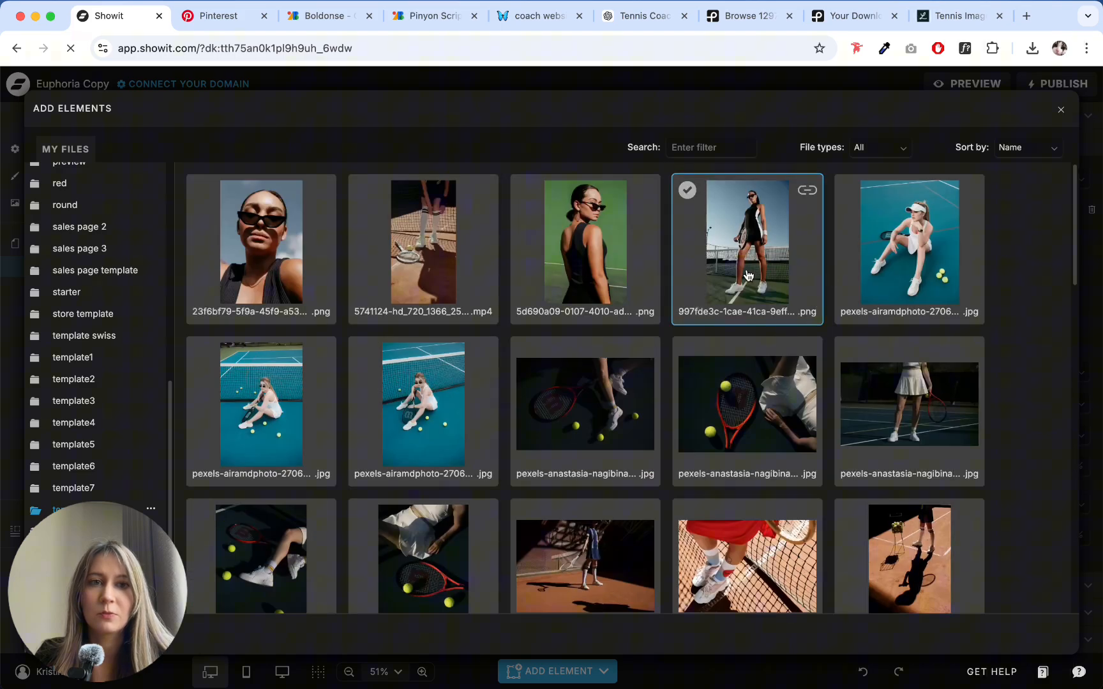
left_click(1054, 113)
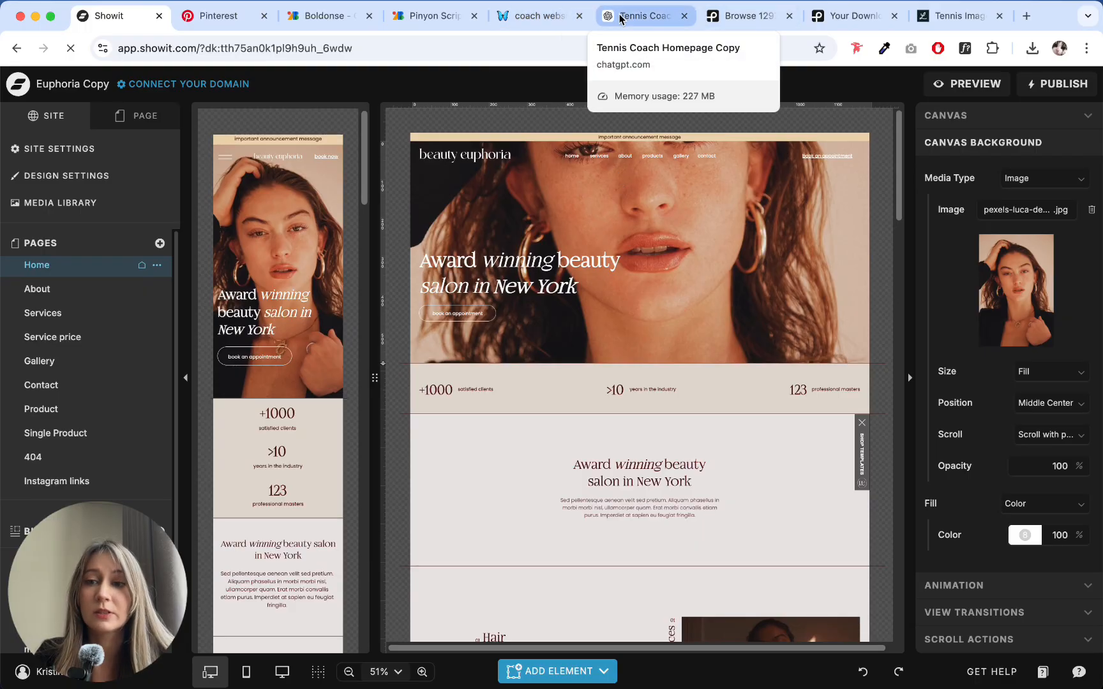
- Switch to the Boldonse page on Google Fonts and examine how the typeface looks in the sample text
left_click(318, 20)
left_click(120, 231)
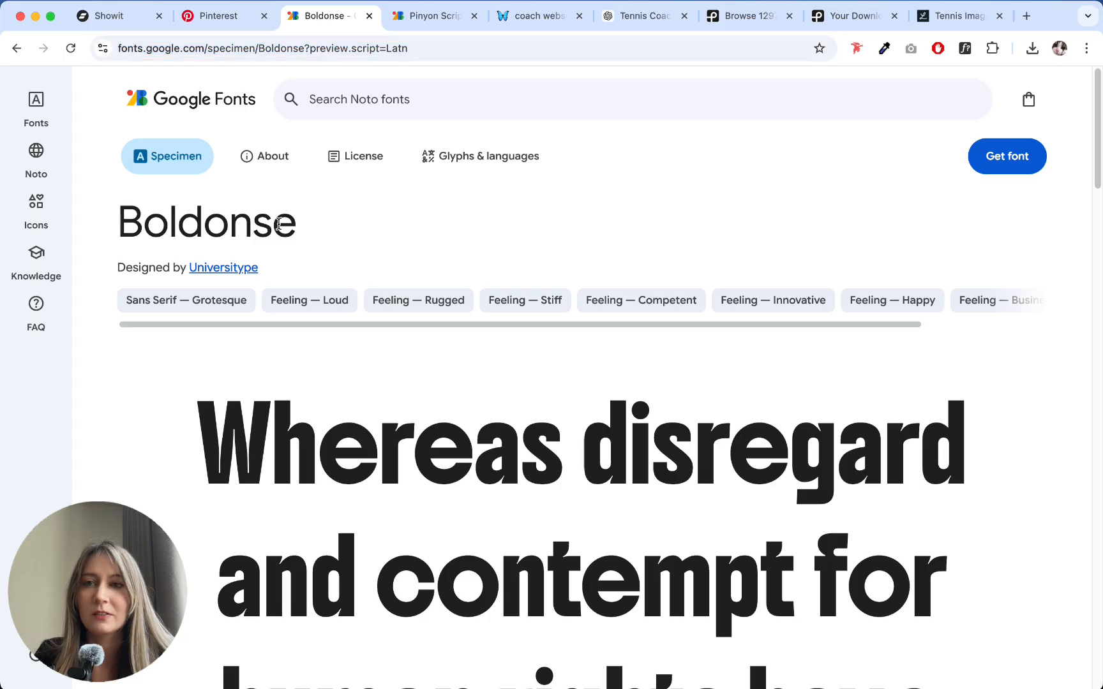
scroll(455, 276, "down", 5)
scroll(463, 293, "up", 5)
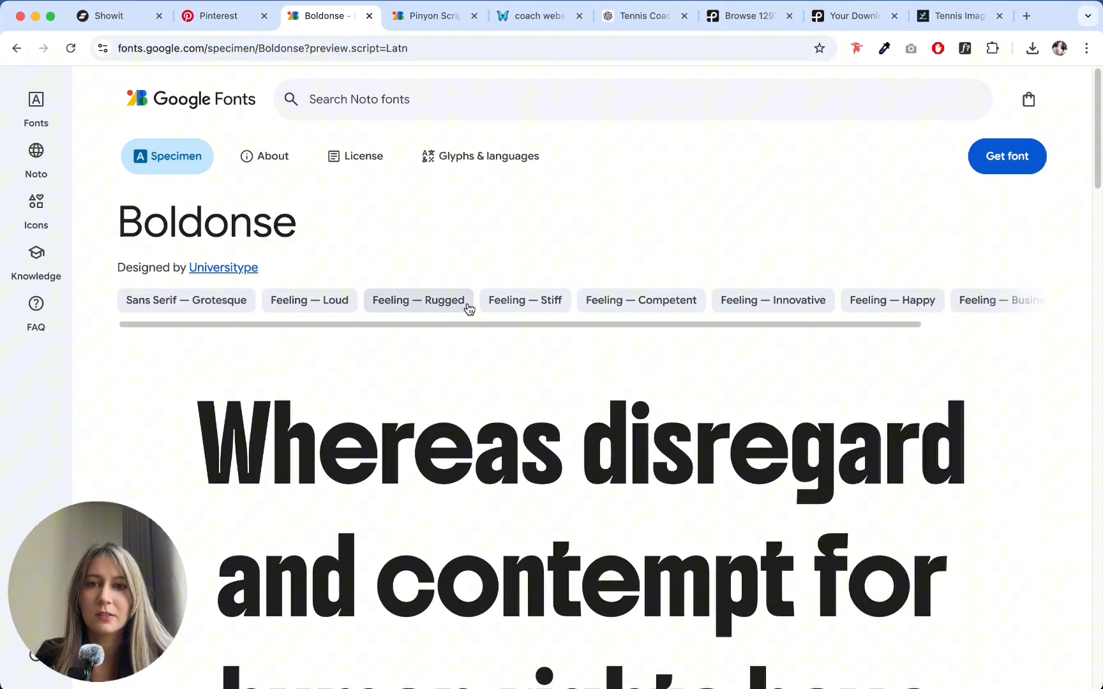
scroll(463, 276, "down", 5)
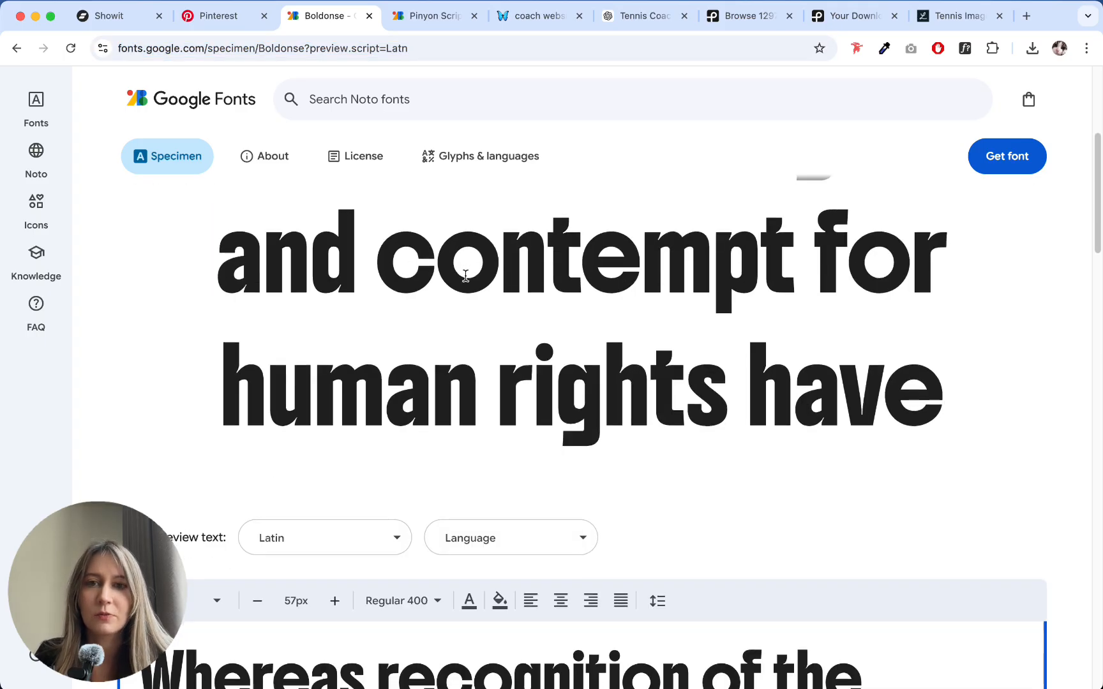
scroll(455, 291, "up", 5)
scroll(282, 400, "down", 5)
scroll(281, 399, "up", 5)
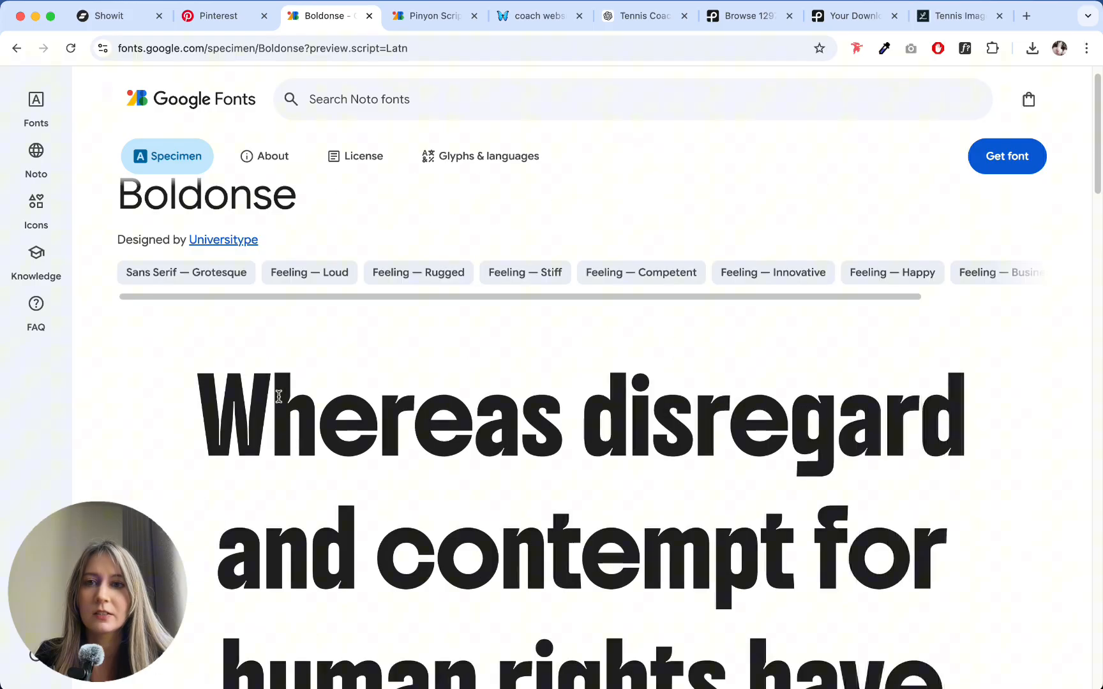
- Copy the font name Boldonse from the heading of its specimen page
left_click_drag(202, 409, 382, 194)
scroll(337, 203, "up", 1)
left_click_drag(304, 237, 120, 227)
scroll(475, 335, "down", 5)
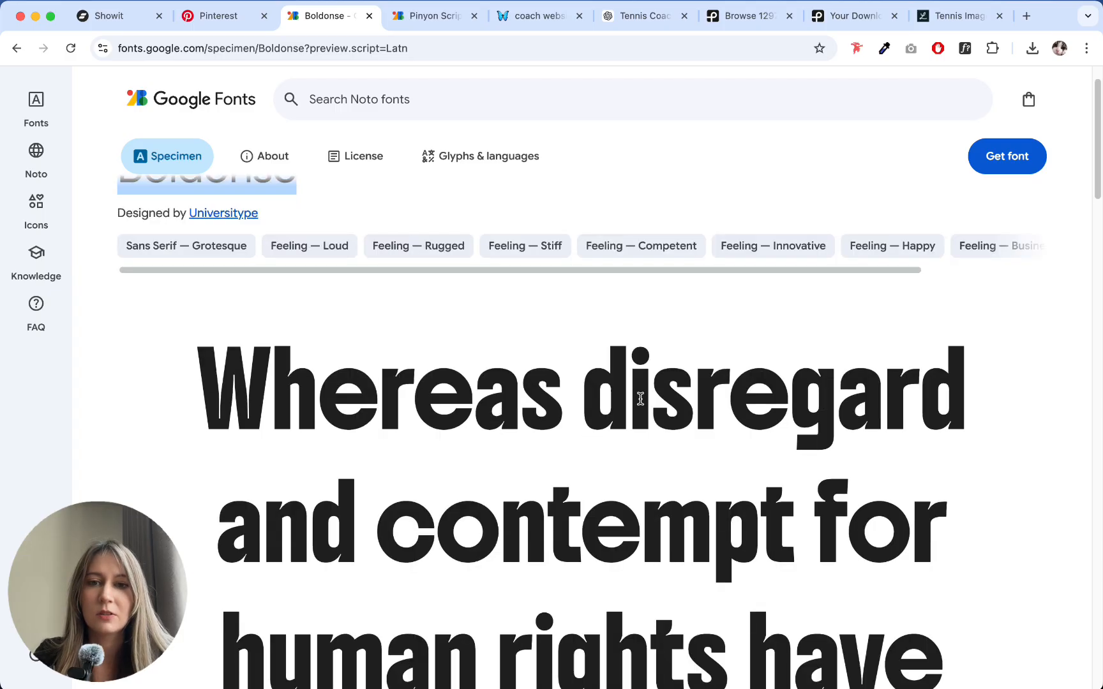
- Switch to Showit and add the Google font Boldonse in the Normal style to the site's active fonts
left_click(108, 19)
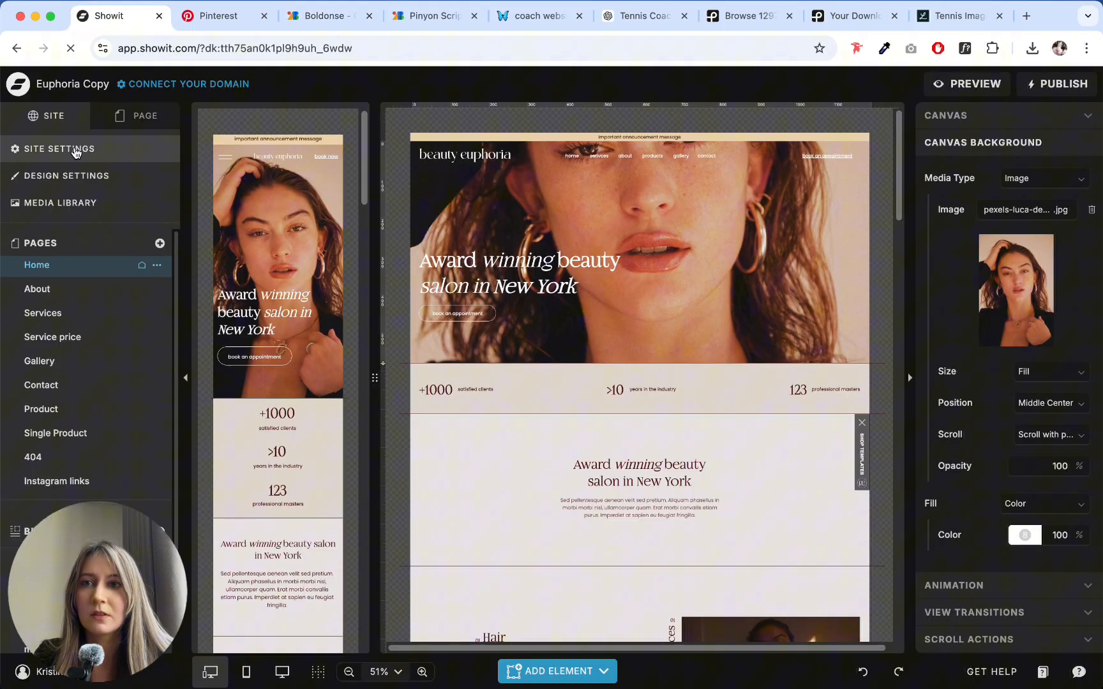
left_click(64, 148)
left_click(68, 175)
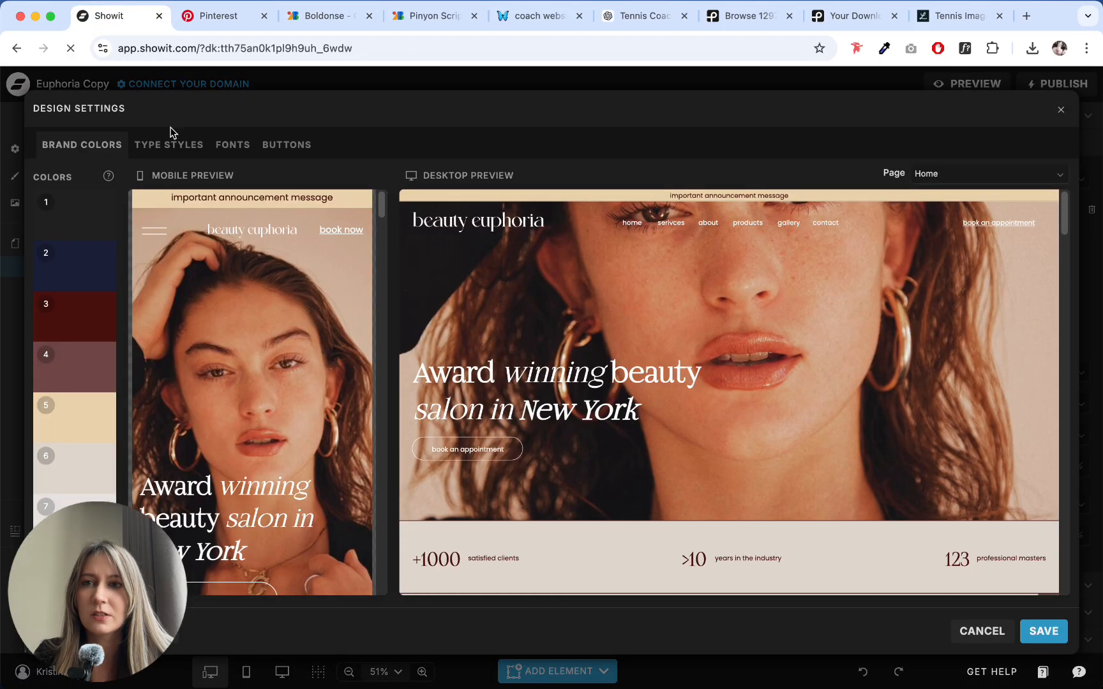
left_click(291, 141)
left_click(221, 146)
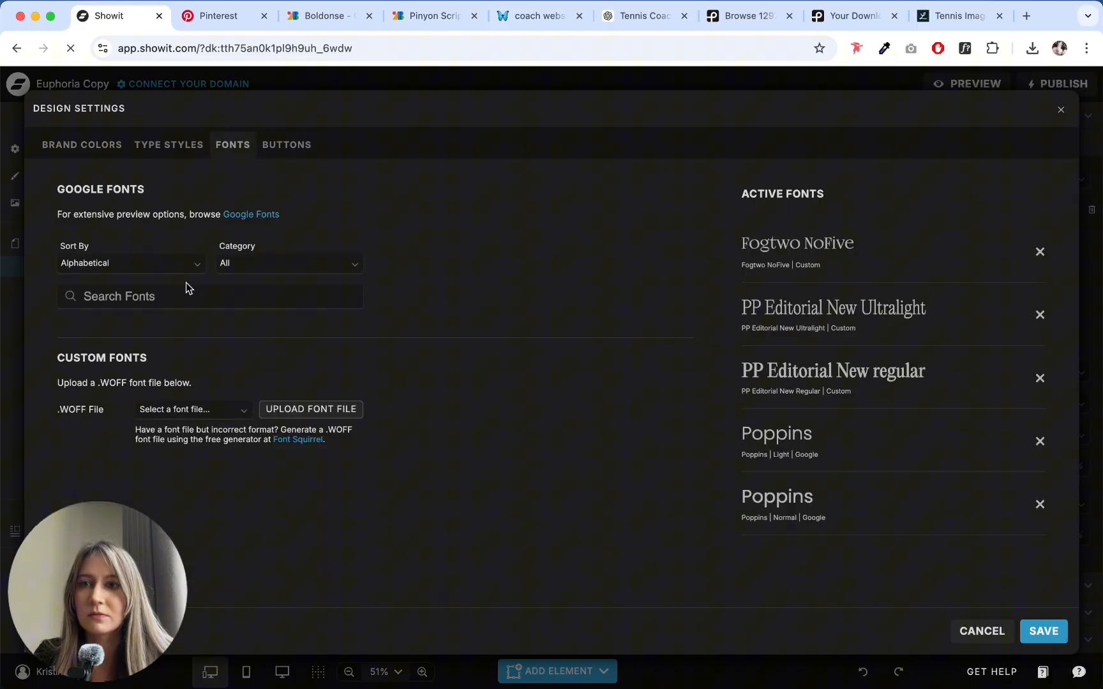
left_click(173, 295)
type("Boldonse")
left_click(136, 315)
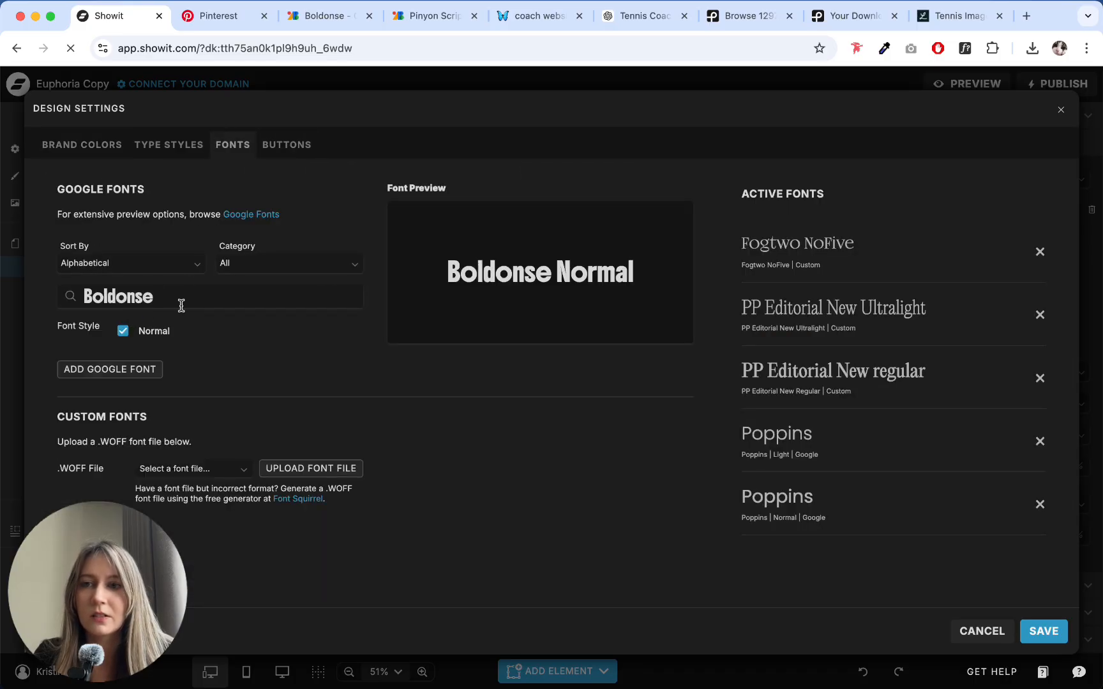
left_click(119, 371)
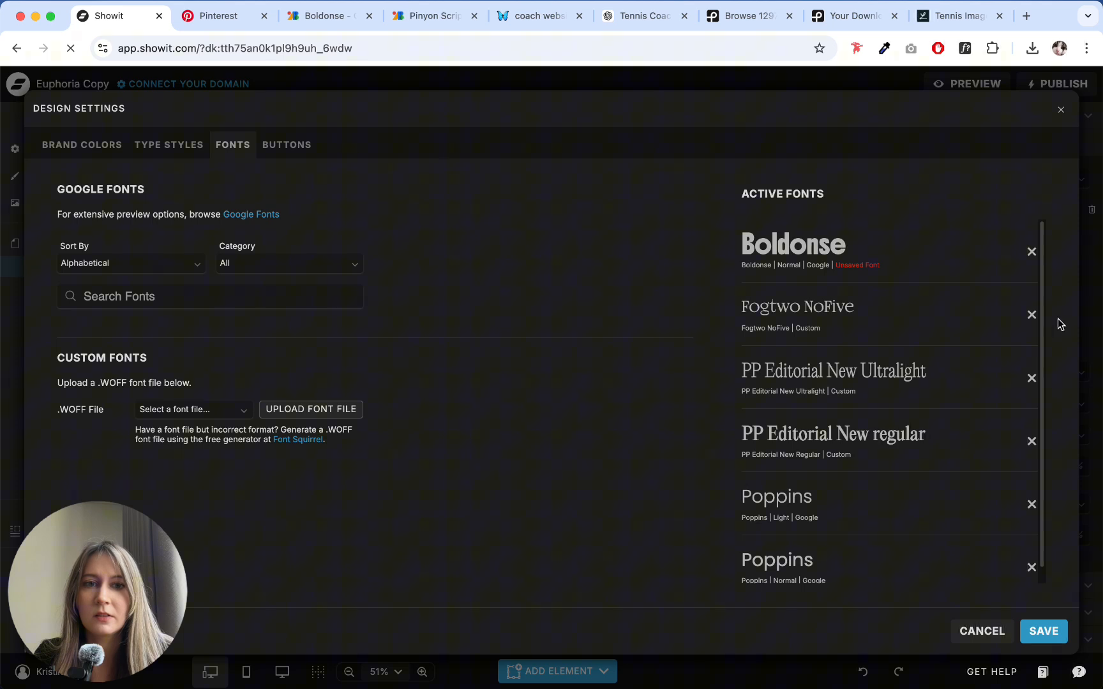
- Remove Fogtwo NoFive, PP Editorial New Ultralight and PP Editorial New regular from the active fonts
left_click(1031, 316)
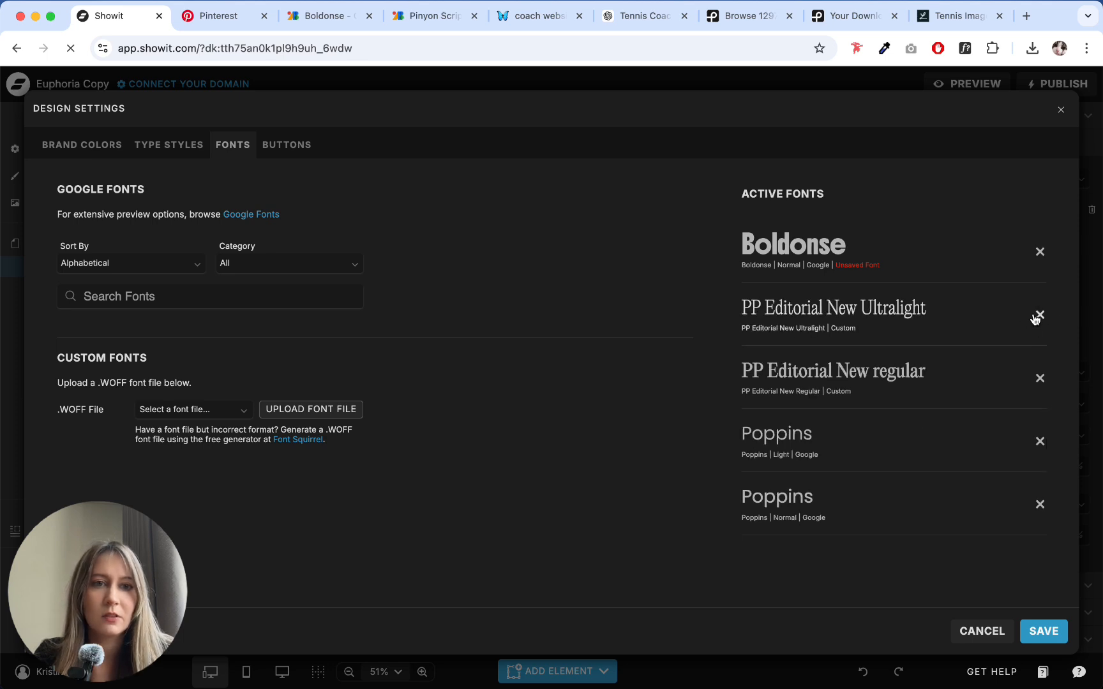
left_click(1036, 316)
left_click(1035, 316)
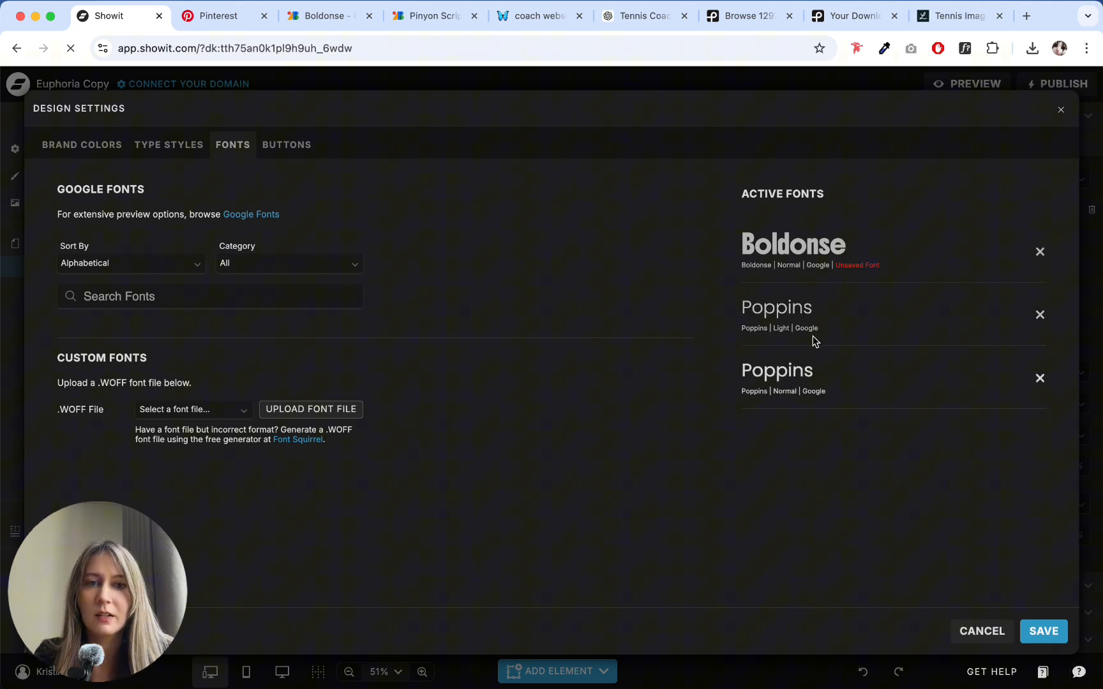
- Switch to the Pinyon Script page on Google Fonts and copy the font name from its heading
left_click(311, 17)
left_click(432, 19)
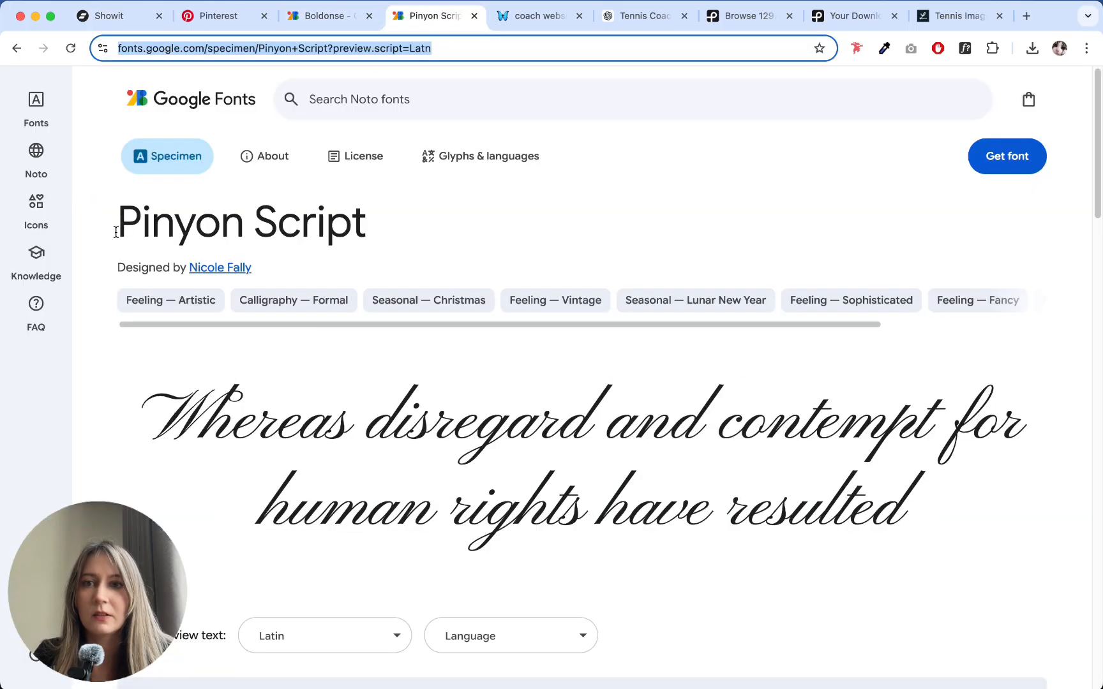
left_click_drag(117, 223, 361, 224)
key("super+c")
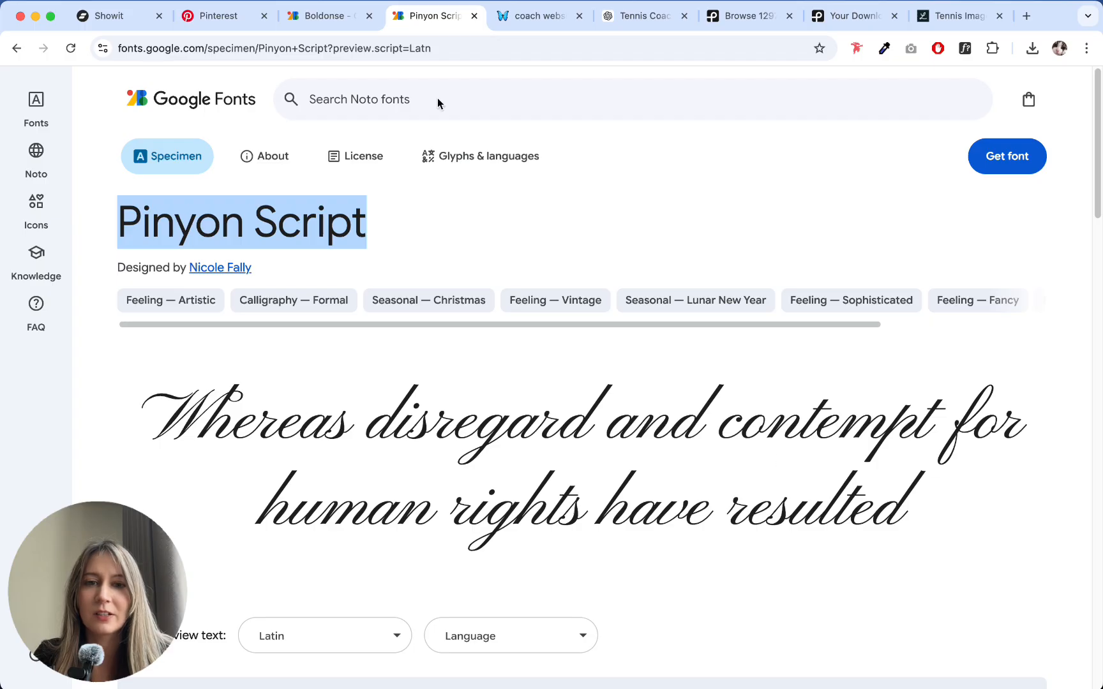
- Return to Showit, add the Google font Pinyon Script in the Normal style and save the design settings
left_click(102, 15)
left_click(130, 298)
key("super+v")
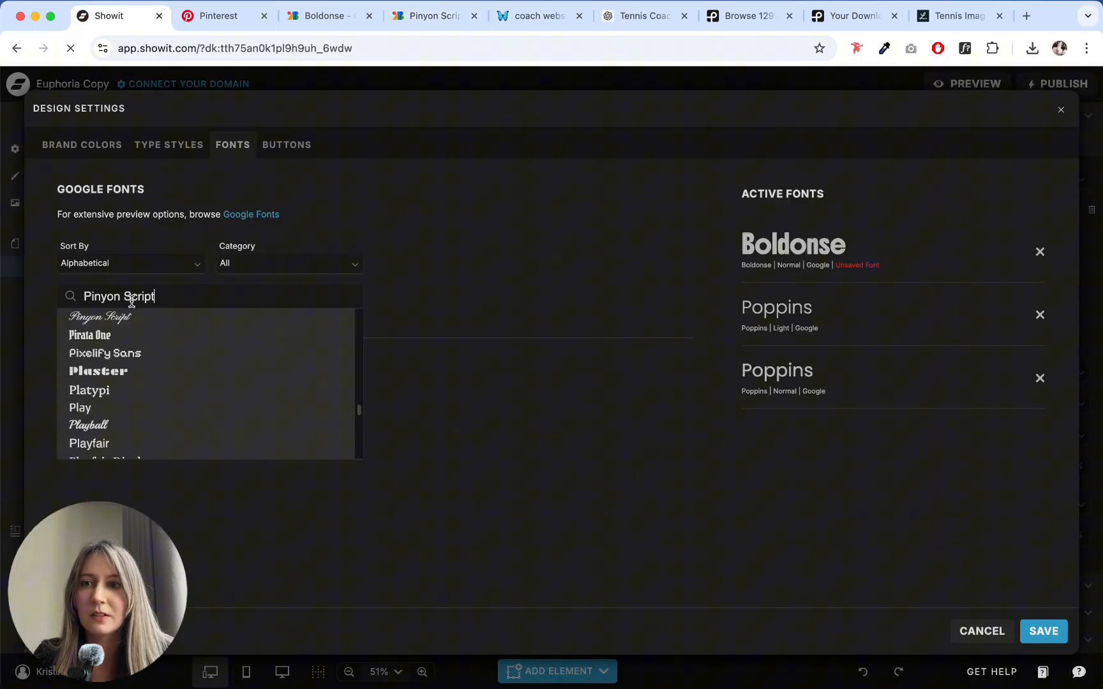
left_click(108, 318)
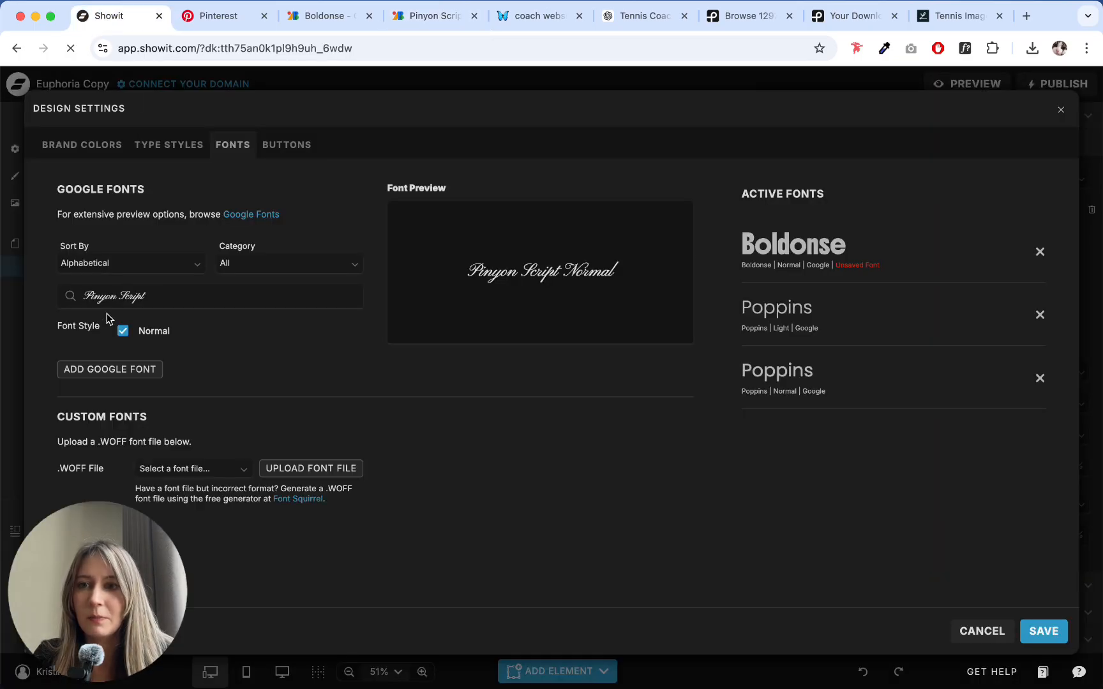
left_click(110, 370)
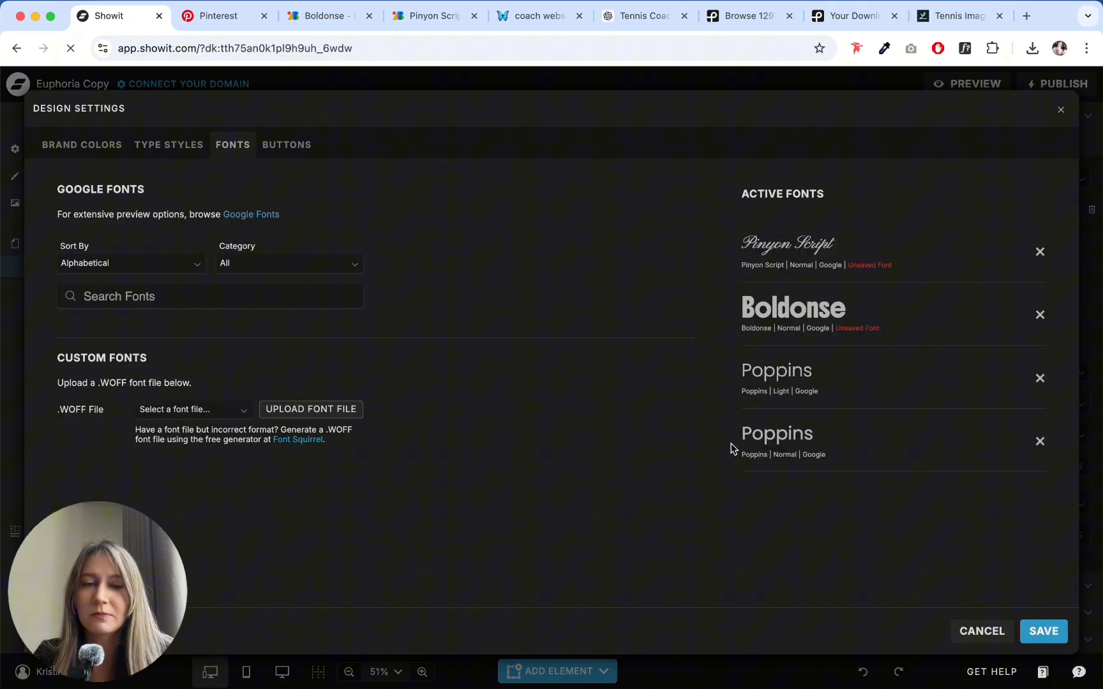
left_click(1046, 631)
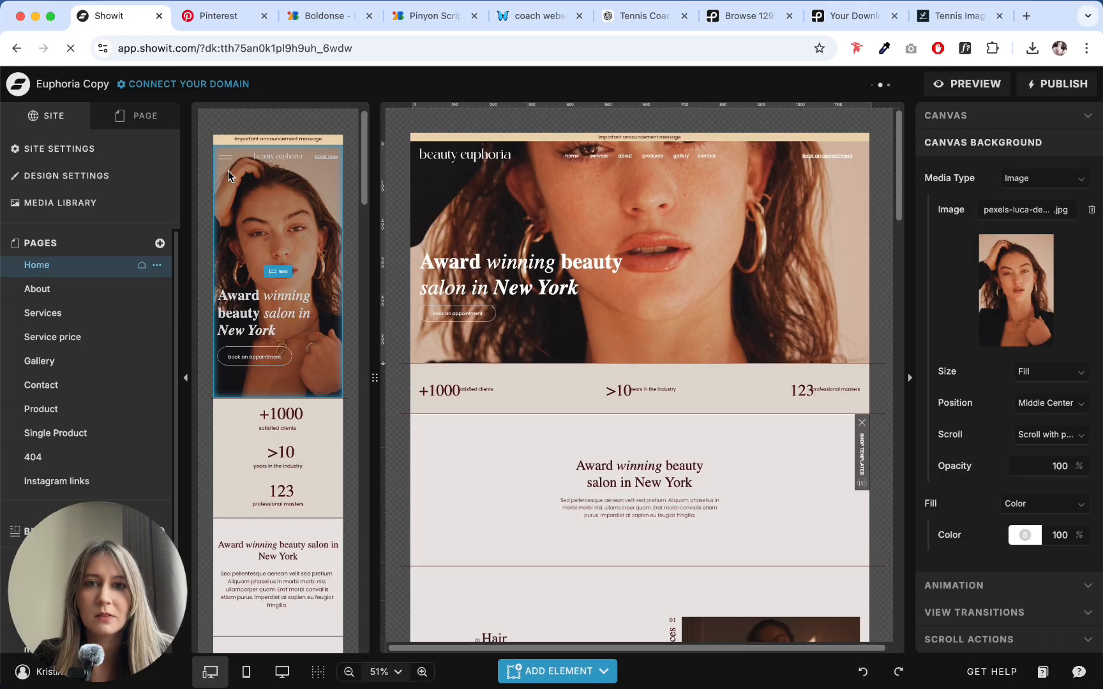
- Reopen the design settings and review the brand colors and the type styles of the template
left_click(115, 155)
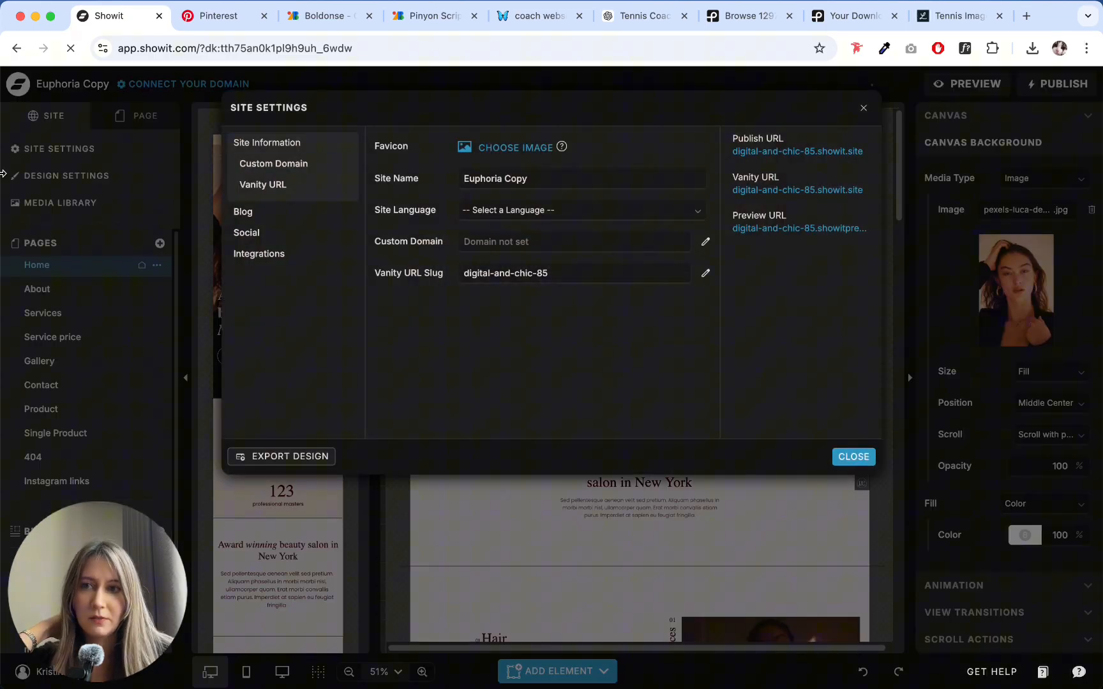
left_click(74, 181)
left_click(80, 177)
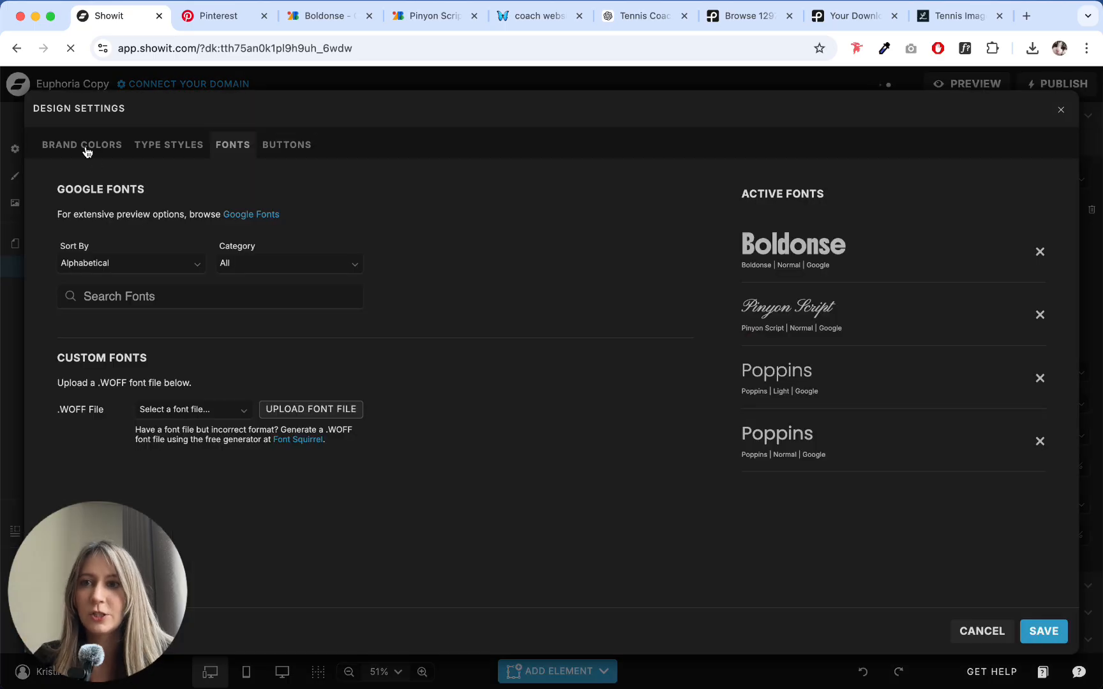
left_click(87, 151)
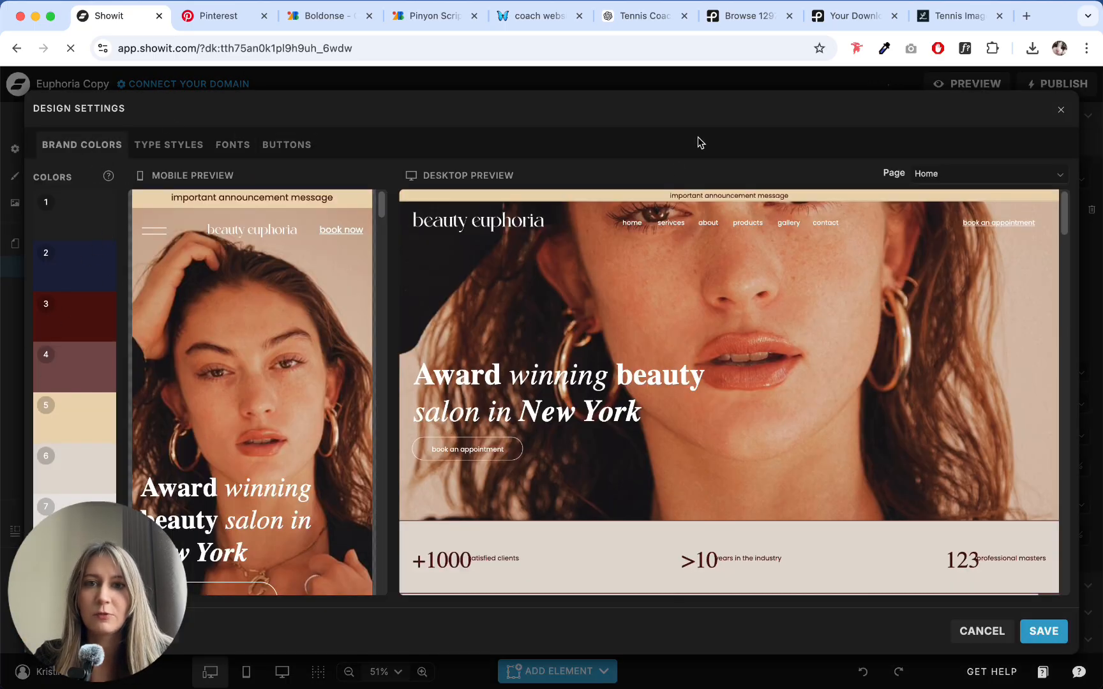
left_click(155, 147)
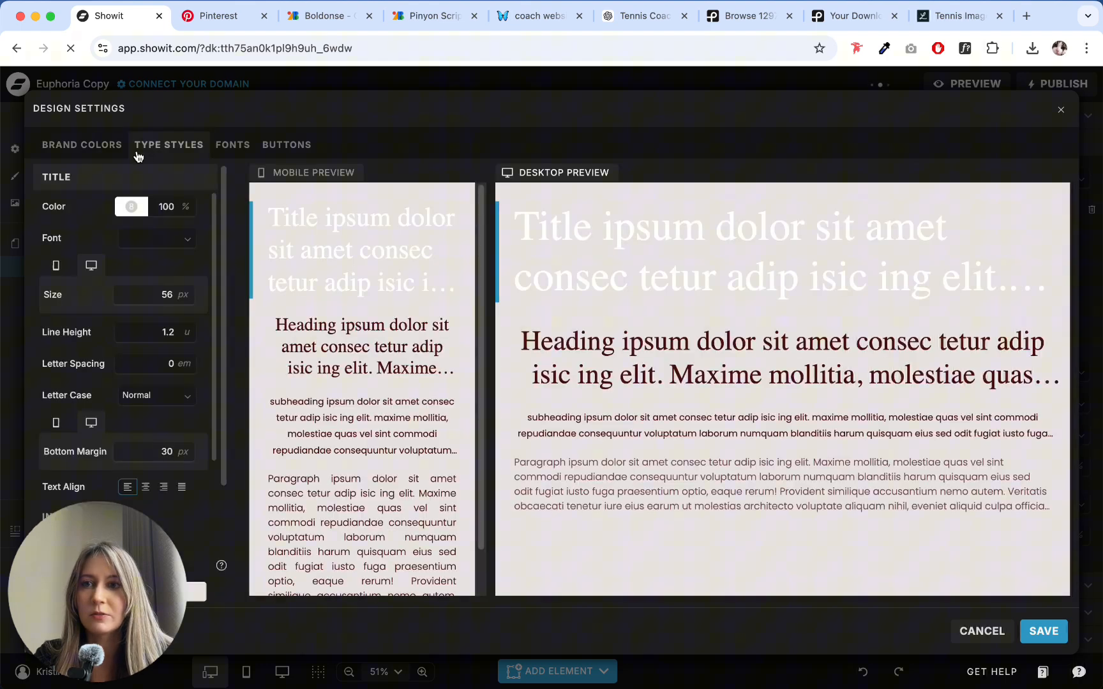
left_click(98, 148)
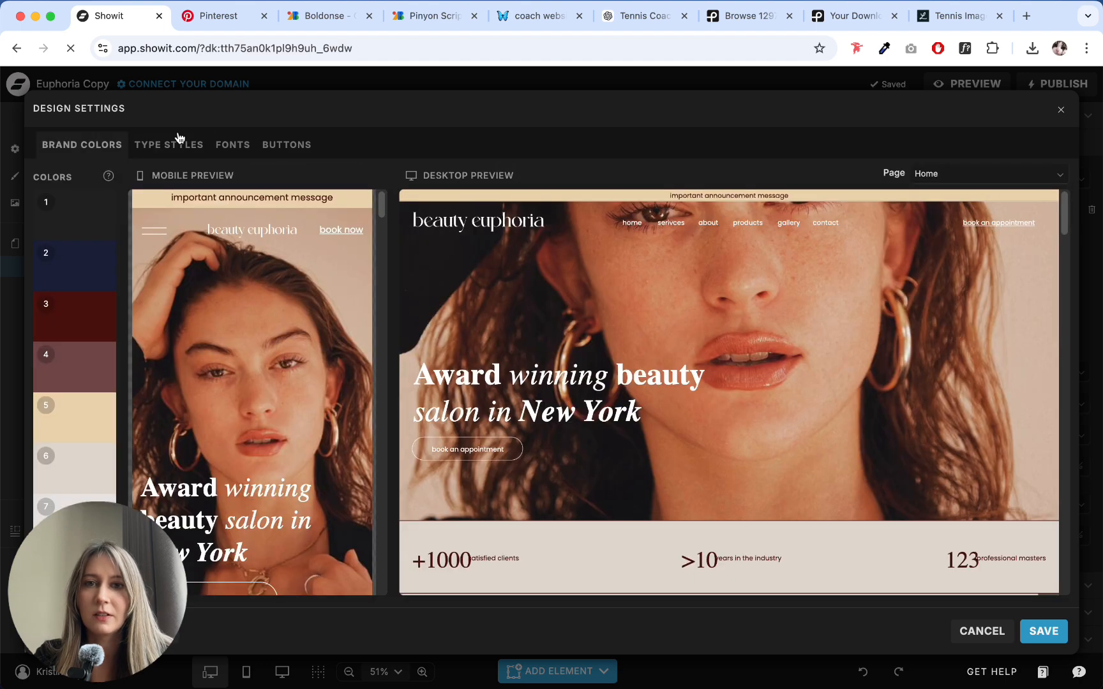
scroll(526, 315, "down", 4)
scroll(535, 305, "up", 4)
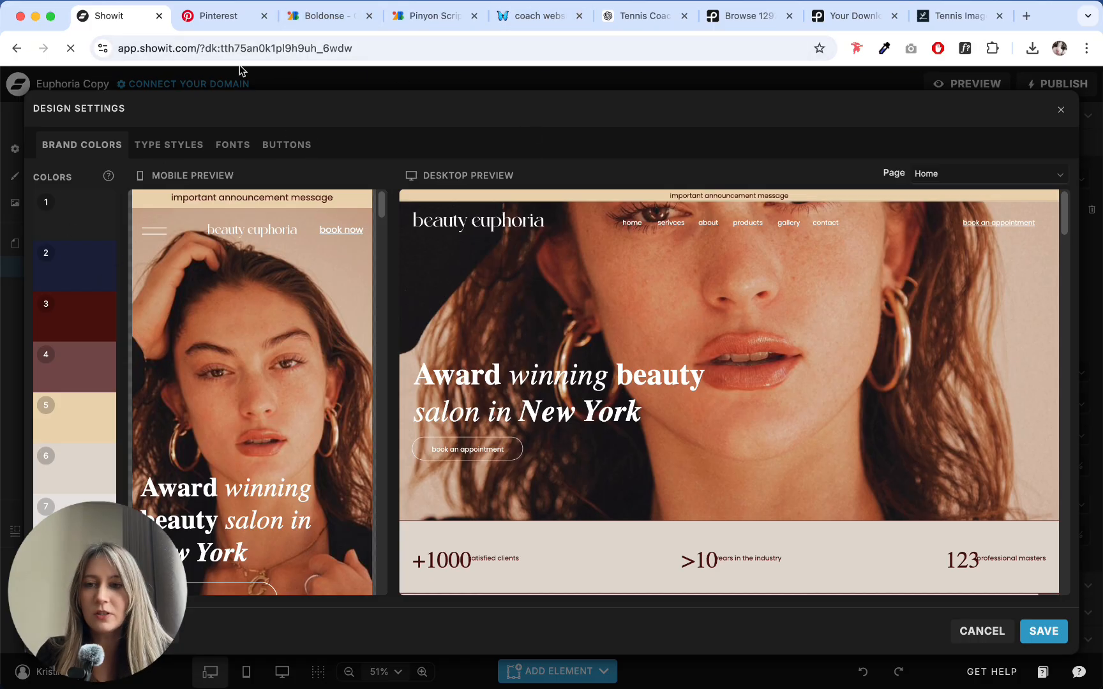
- Switch to Pinterest, browse the tennis aesthetic results and view the Tennis Trainings story collage pin in detail
left_click(198, 21)
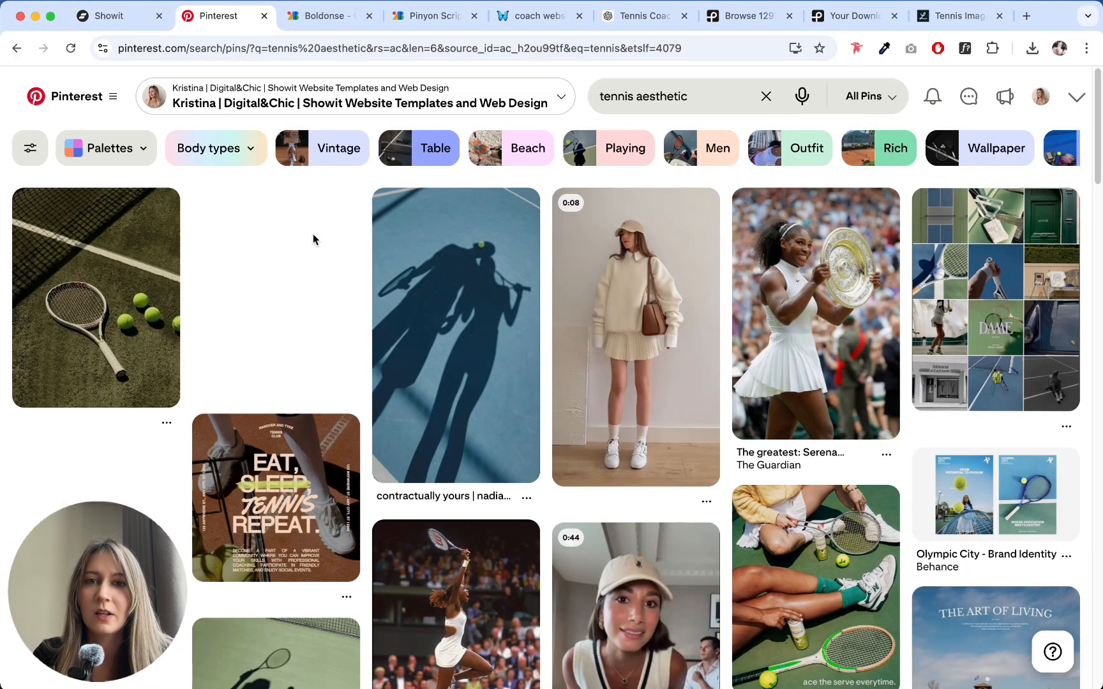
scroll(327, 236, "down", 7)
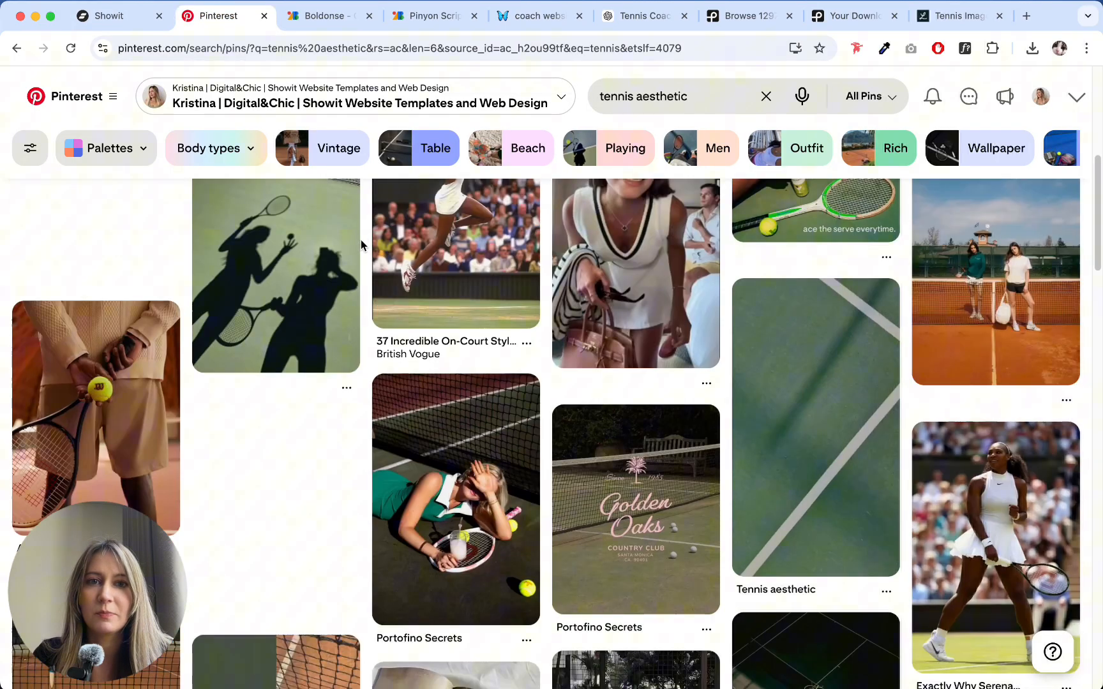
scroll(535, 348, "down", 7)
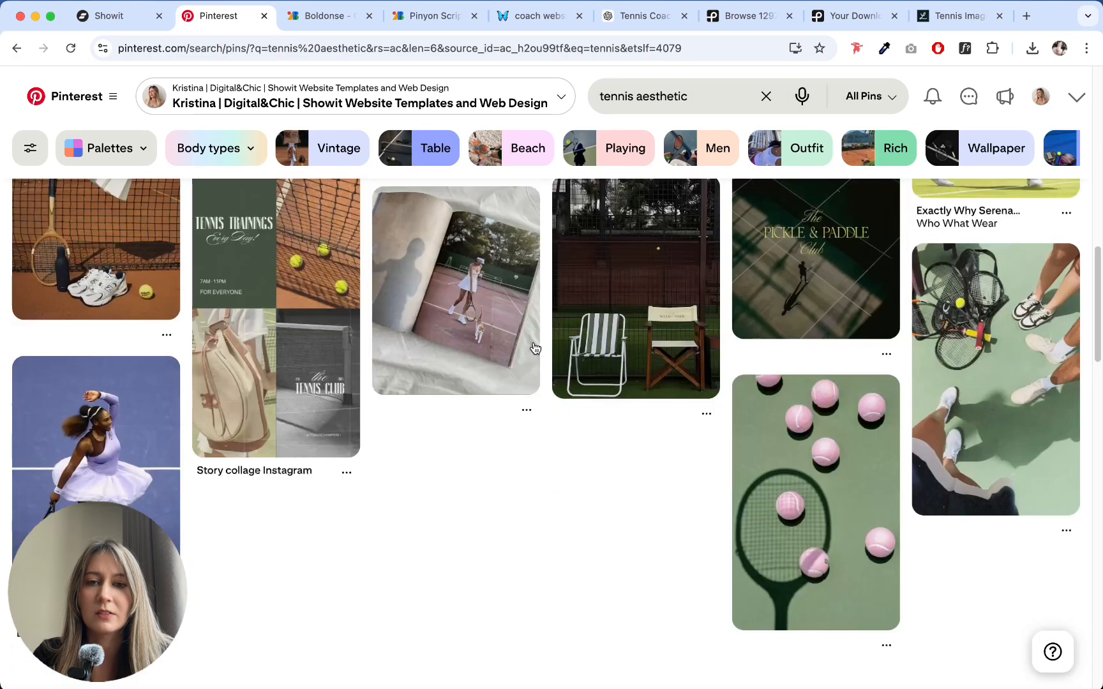
scroll(411, 256, "up", 2)
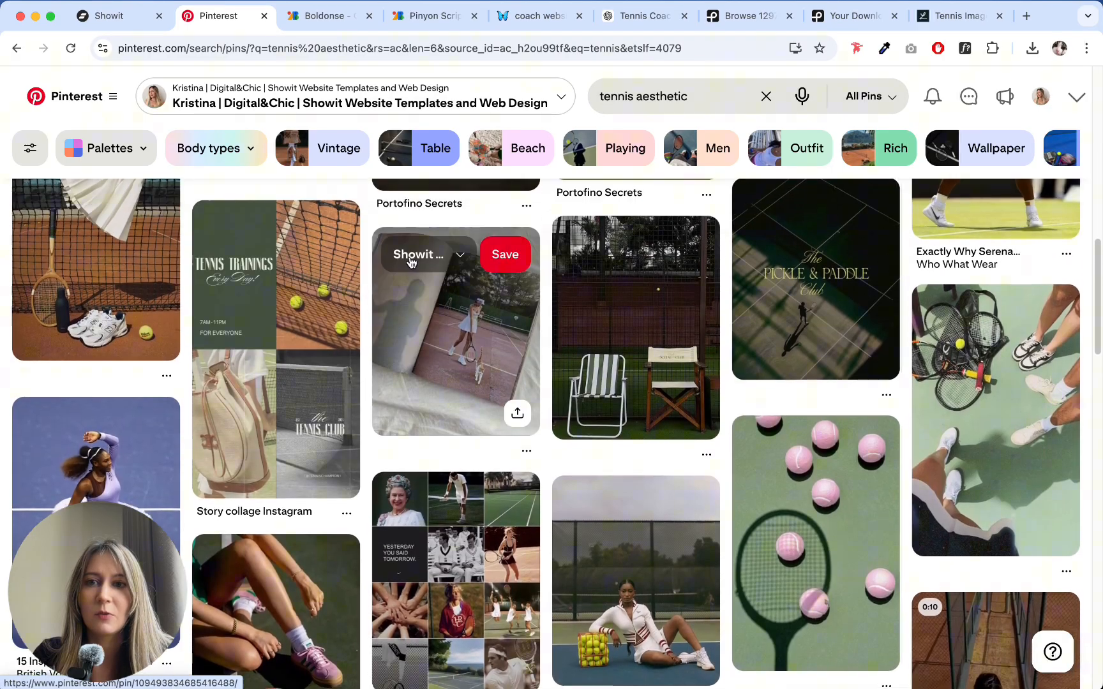
left_click(317, 327)
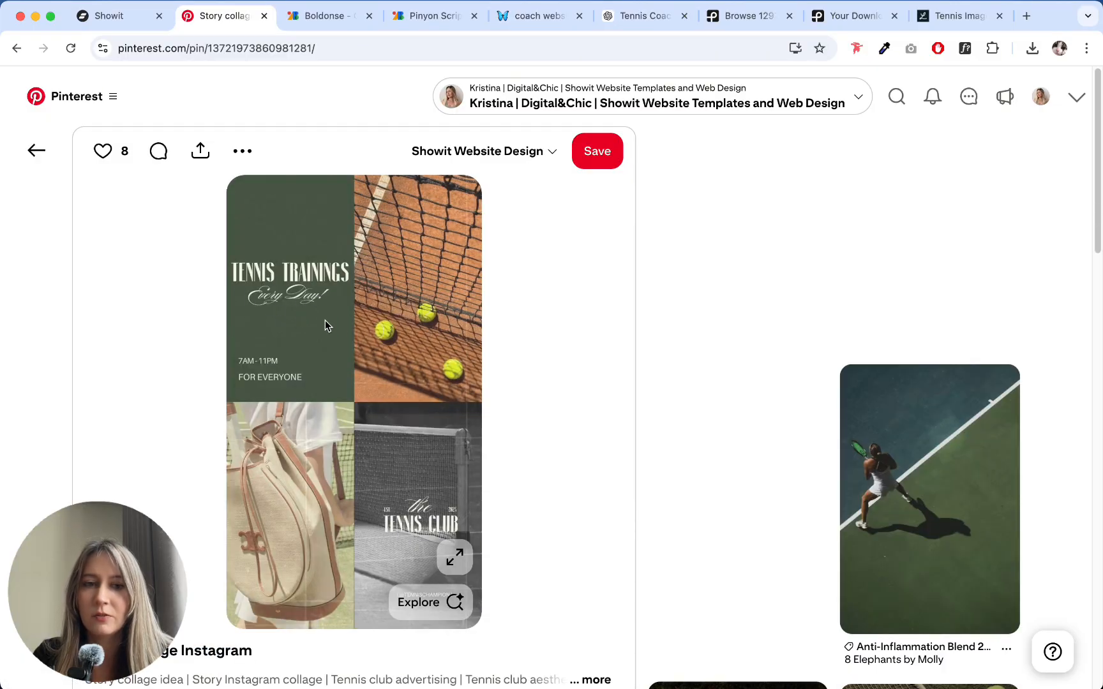
left_click(36, 151)
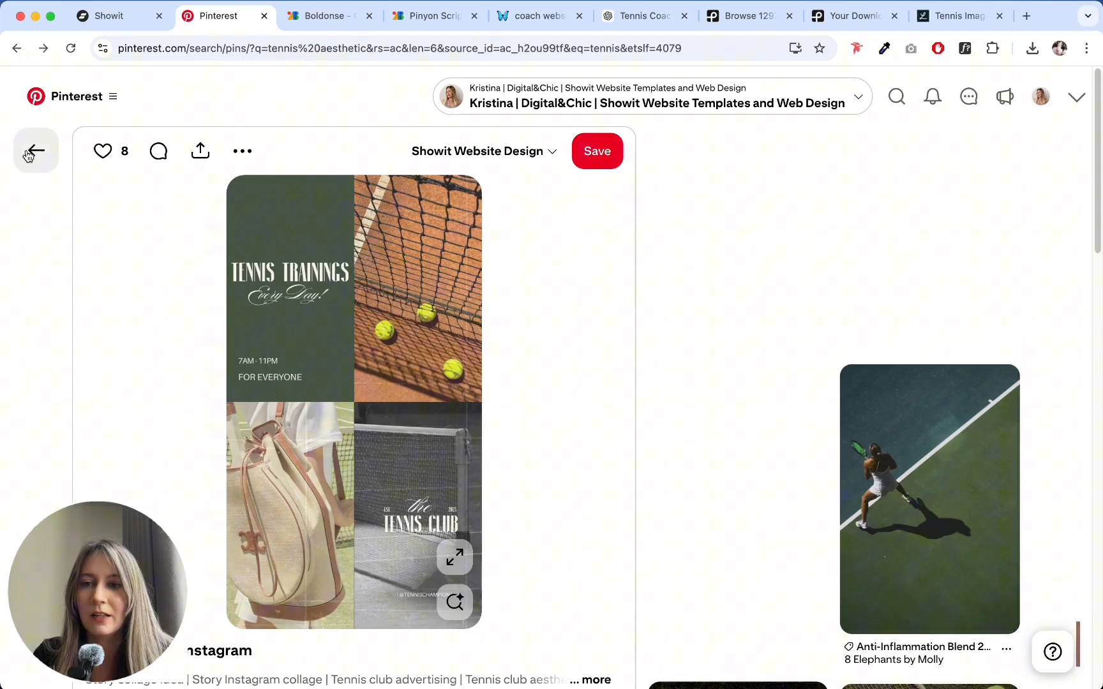
- Browse further down the tennis aesthetic results on Pinterest for design and color inspiration
scroll(536, 357, "down", 5)
scroll(536, 357, "down", 15)
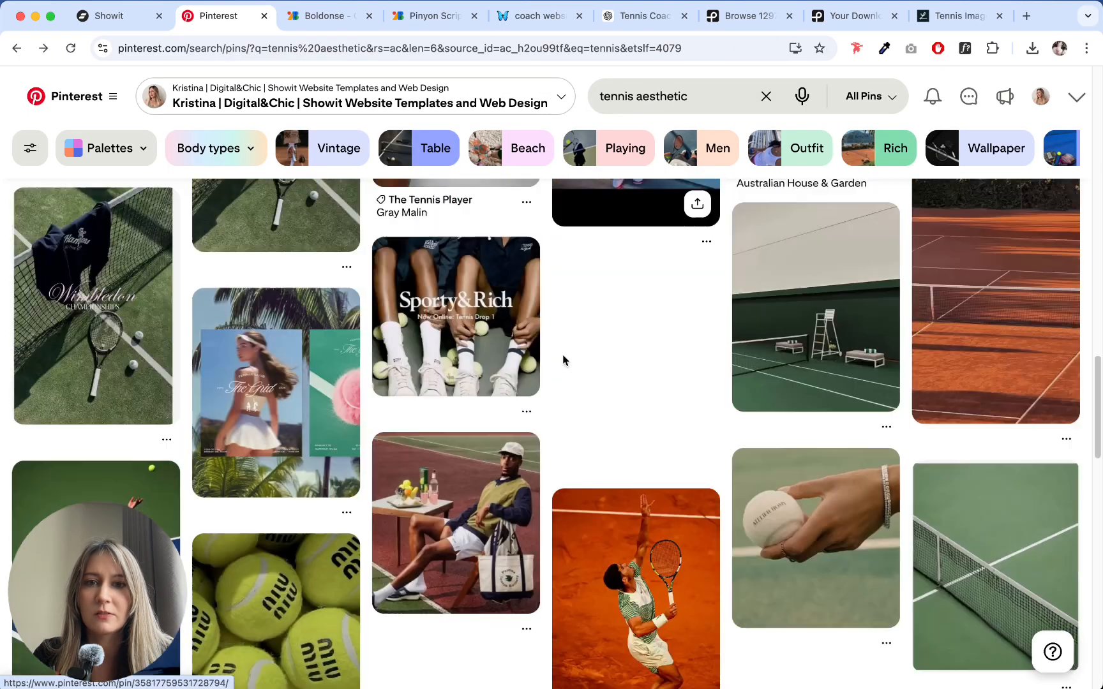
scroll(551, 355, "down", 15)
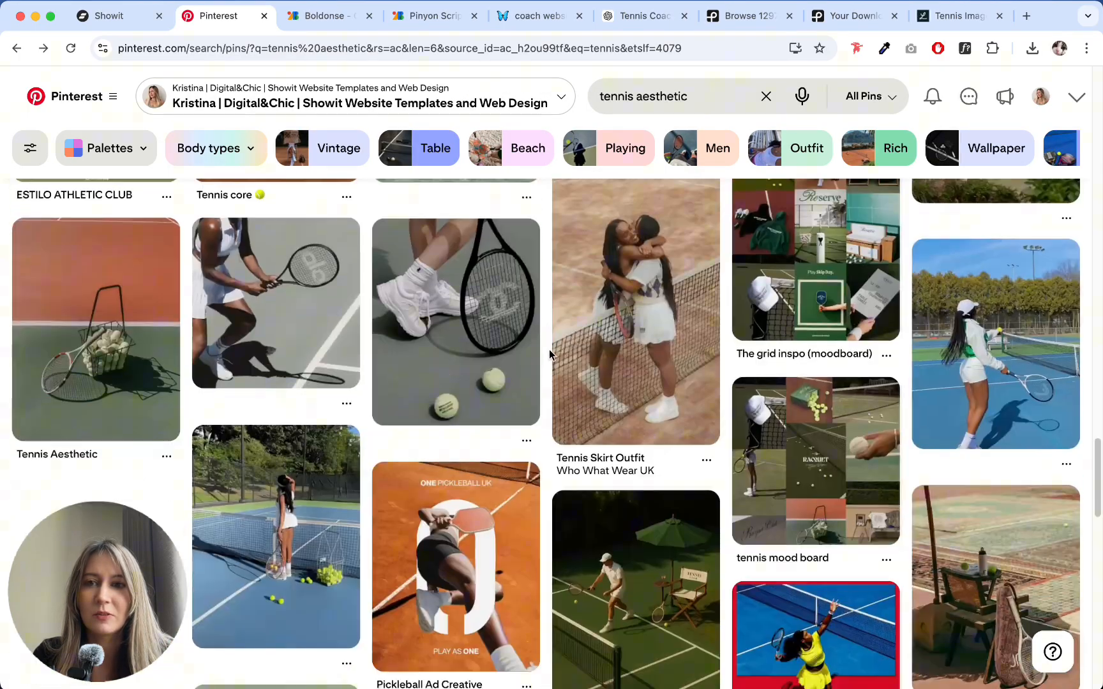
scroll(549, 346, "down", 4)
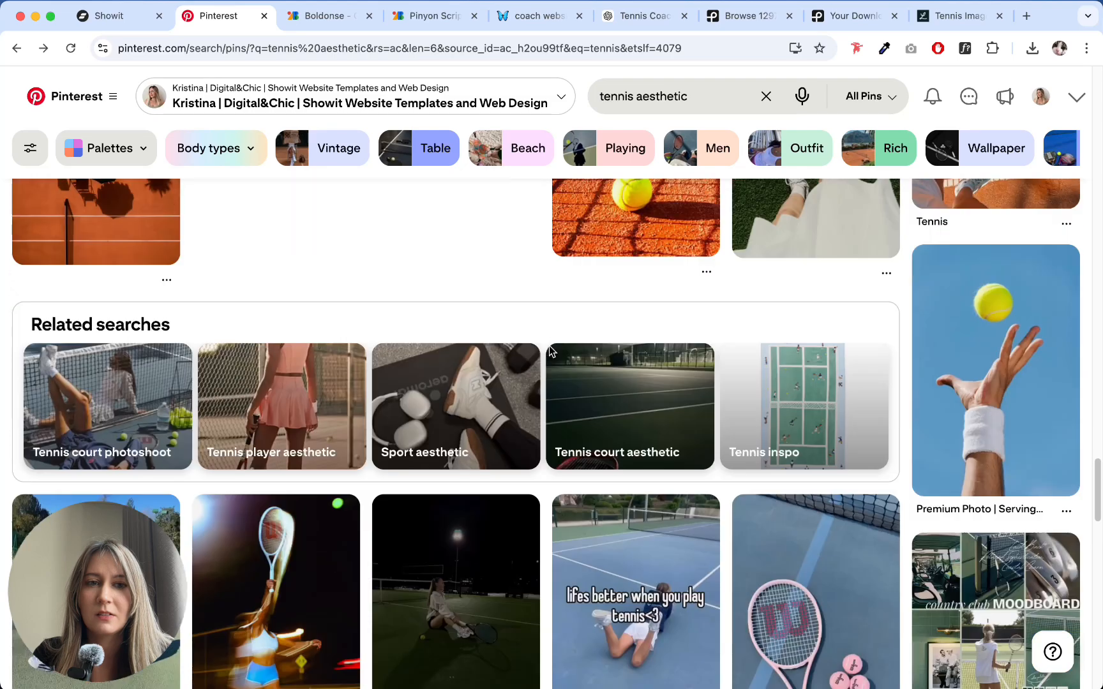
- Browse back up through the tennis aesthetic results on Pinterest to compare color directions for the site
scroll(549, 346, "up", 5)
scroll(549, 345, "up", 1)
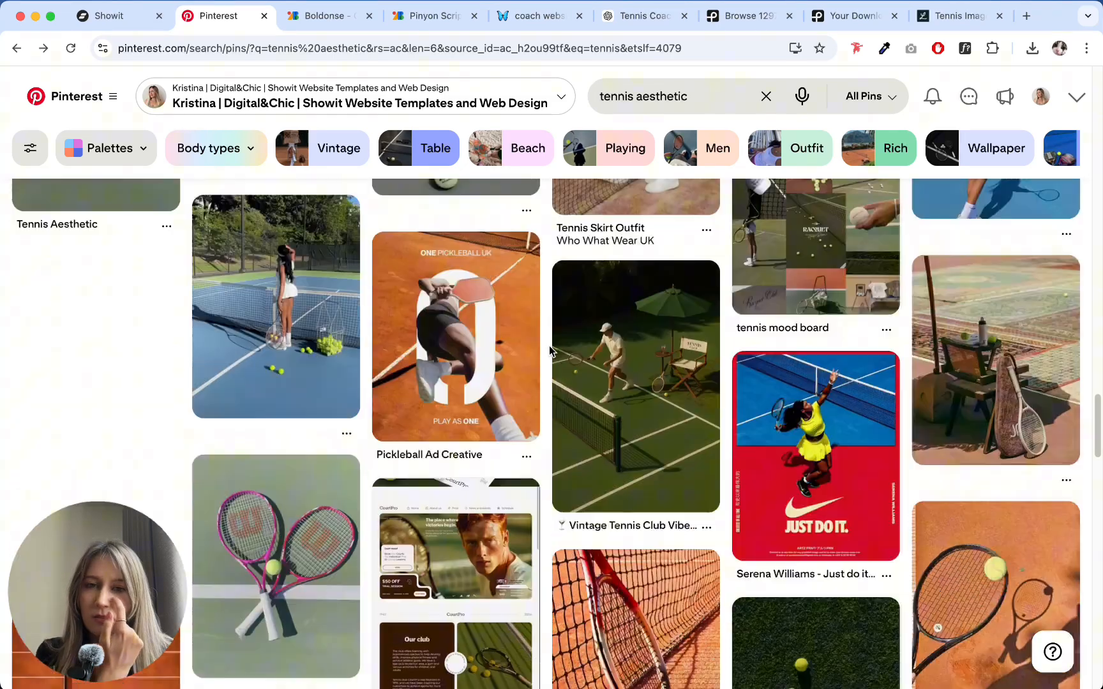
scroll(549, 345, "down", 8)
scroll(549, 345, "up", 2)
scroll(549, 345, "down", 7)
scroll(549, 345, "up", 15)
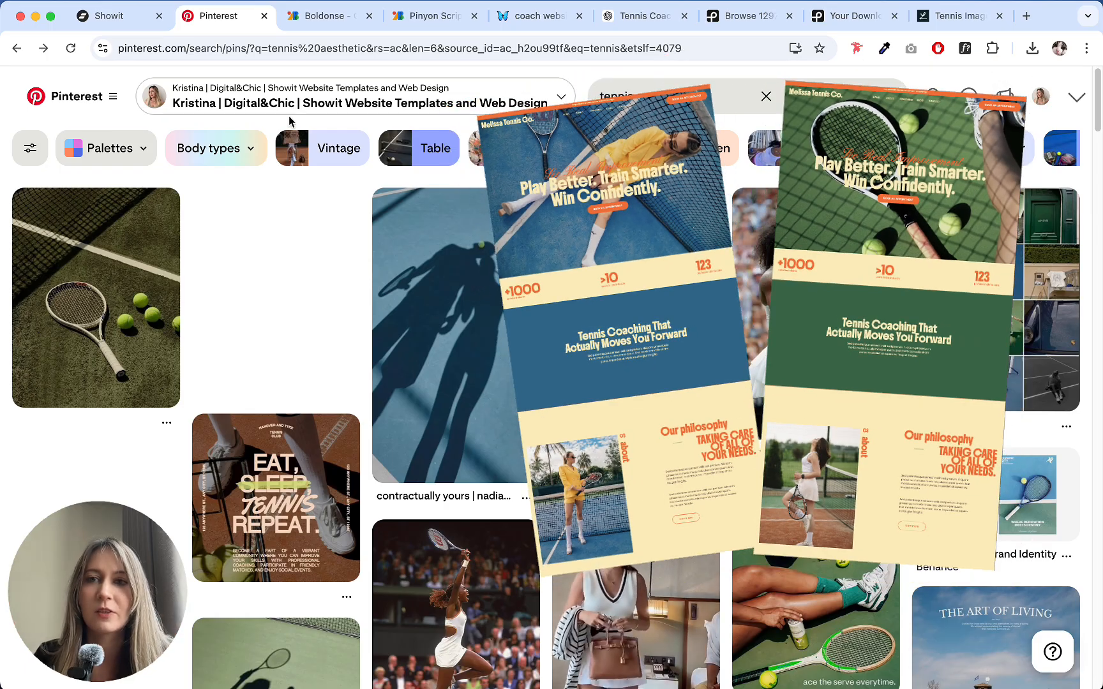
left_click(324, 16)
left_click(192, 16)
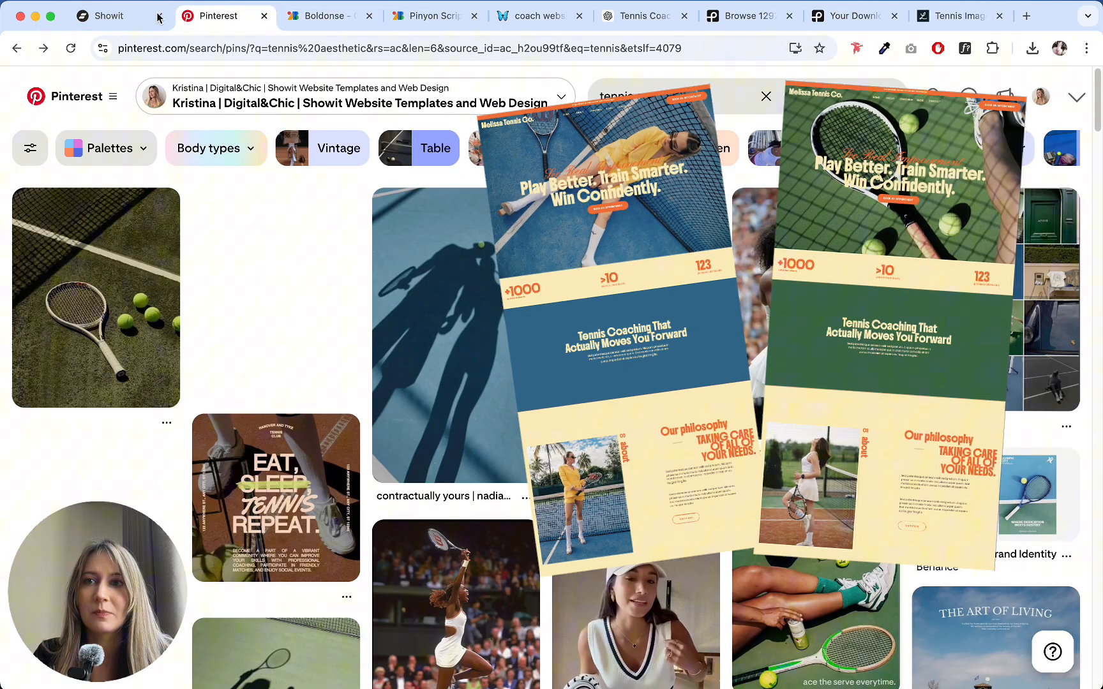
- Return to Showit, replace the Home hero canvas background with the red racket and tennis balls photo, and make the desktop canvas taller
left_click(112, 17)
left_click(1061, 110)
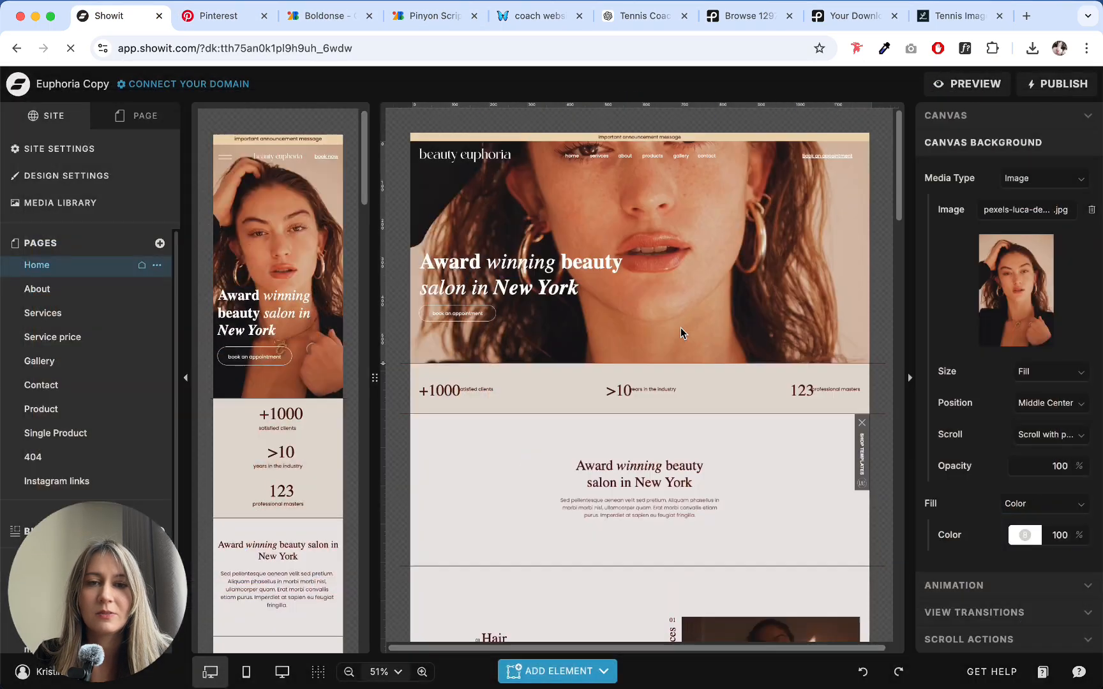
left_click(1046, 309)
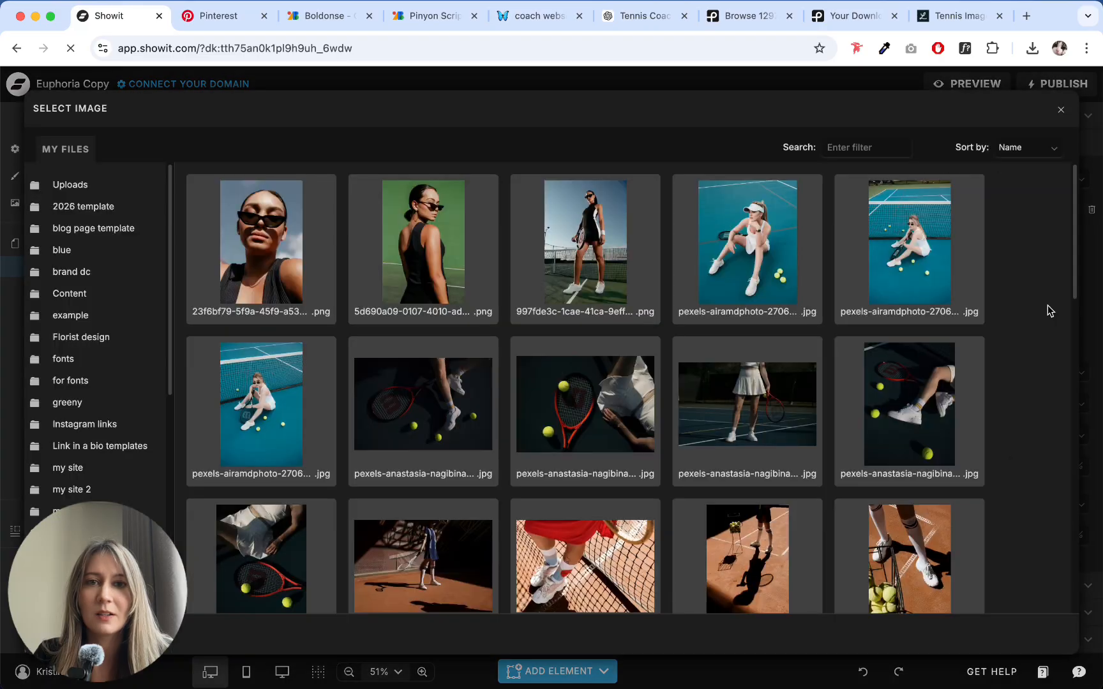
left_click(606, 383)
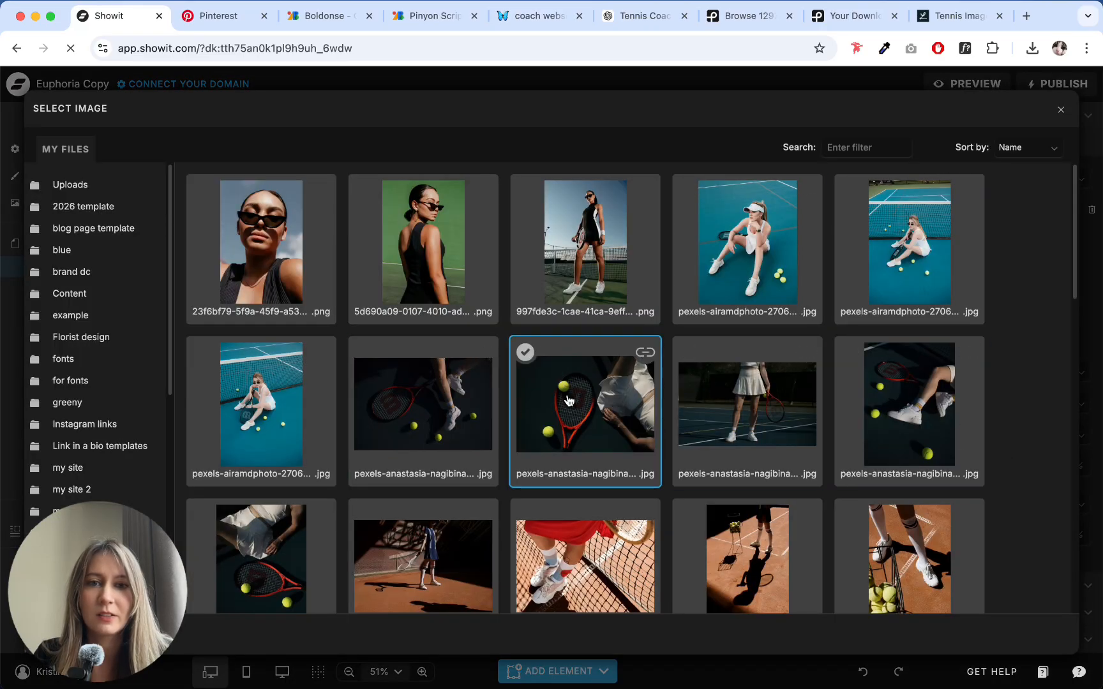
left_click(581, 396)
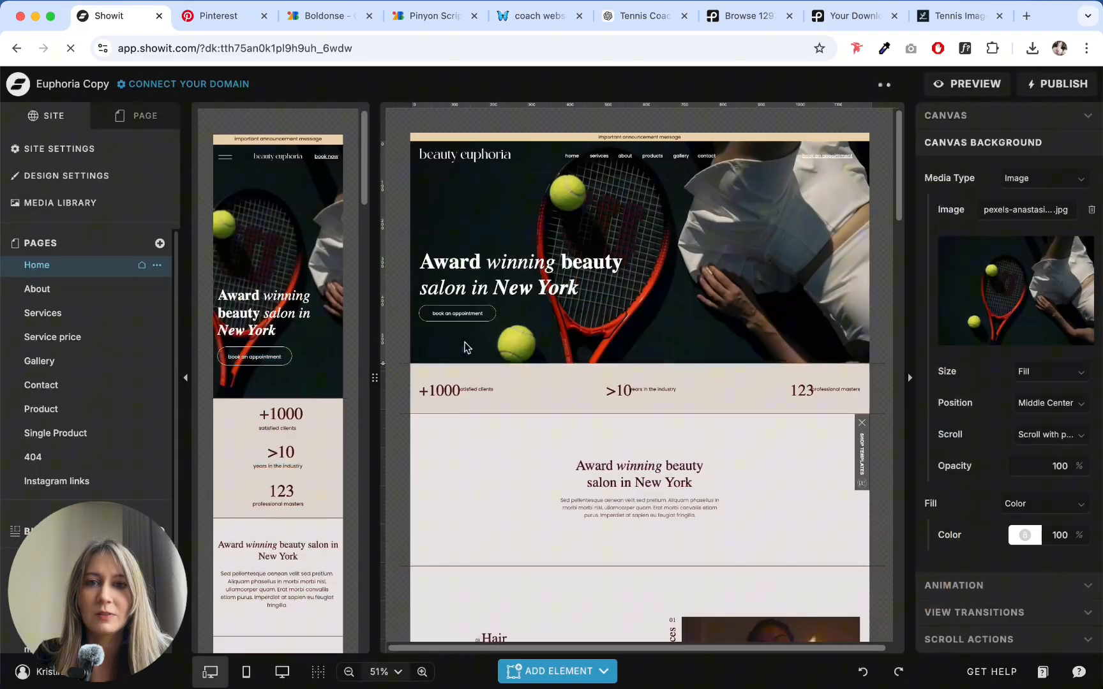
left_click_drag(381, 361, 383, 518)
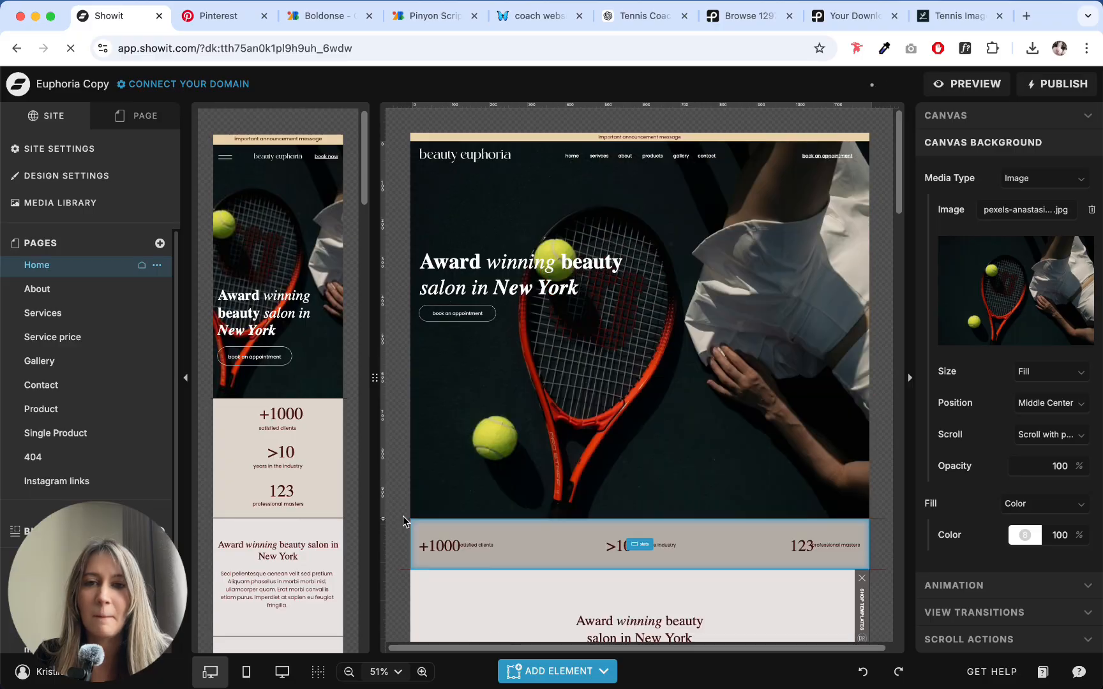
- Open the design settings and set brand color 3 to the orange FF6219 copied from the coach website notes in Notion
left_click(85, 147)
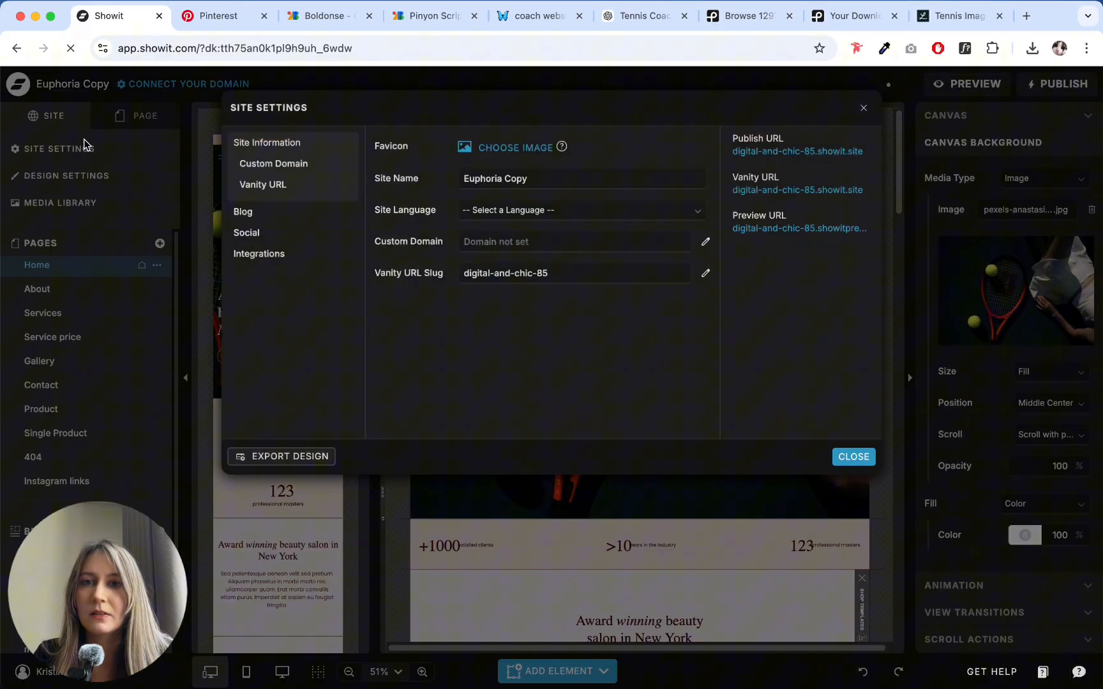
left_click(67, 168)
left_click(67, 175)
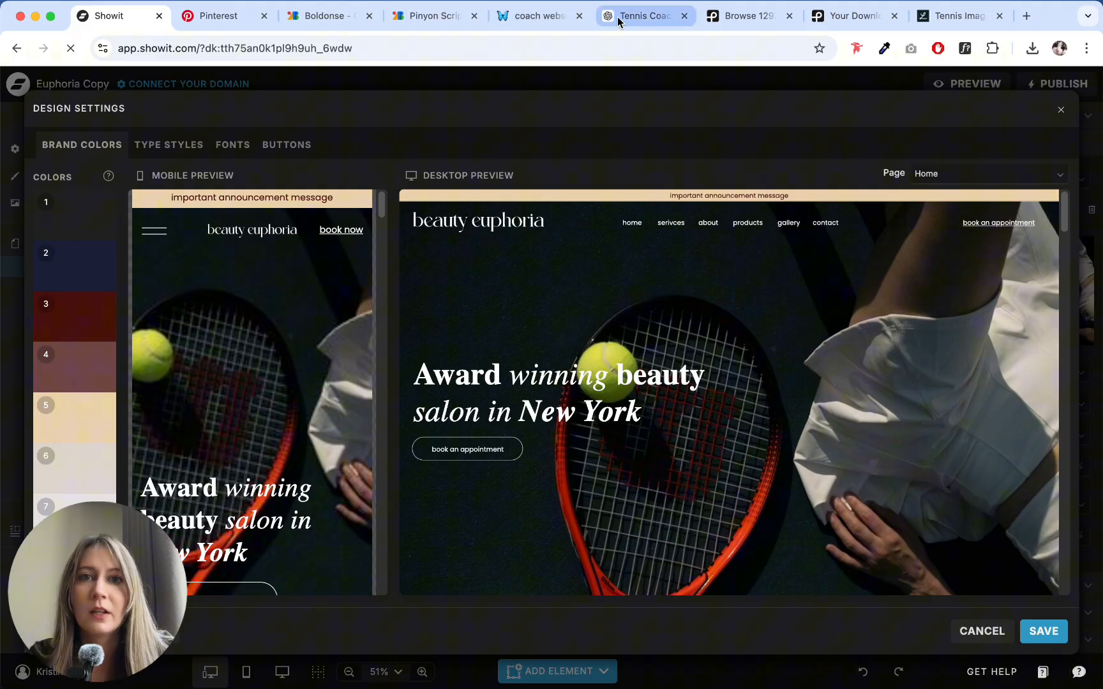
left_click(542, 15)
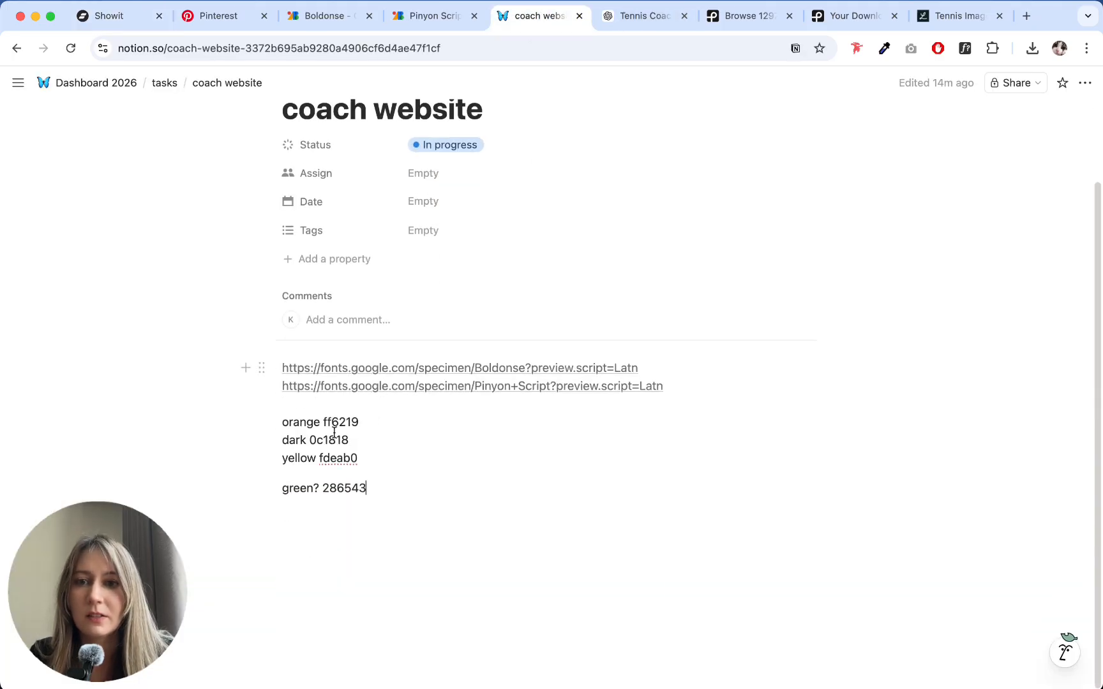
mouse_move(328, 425)
left_mouse_down()
mouse_move(361, 422)
mouse_move(329, 421)
left_mouse_up()
left_click(369, 421)
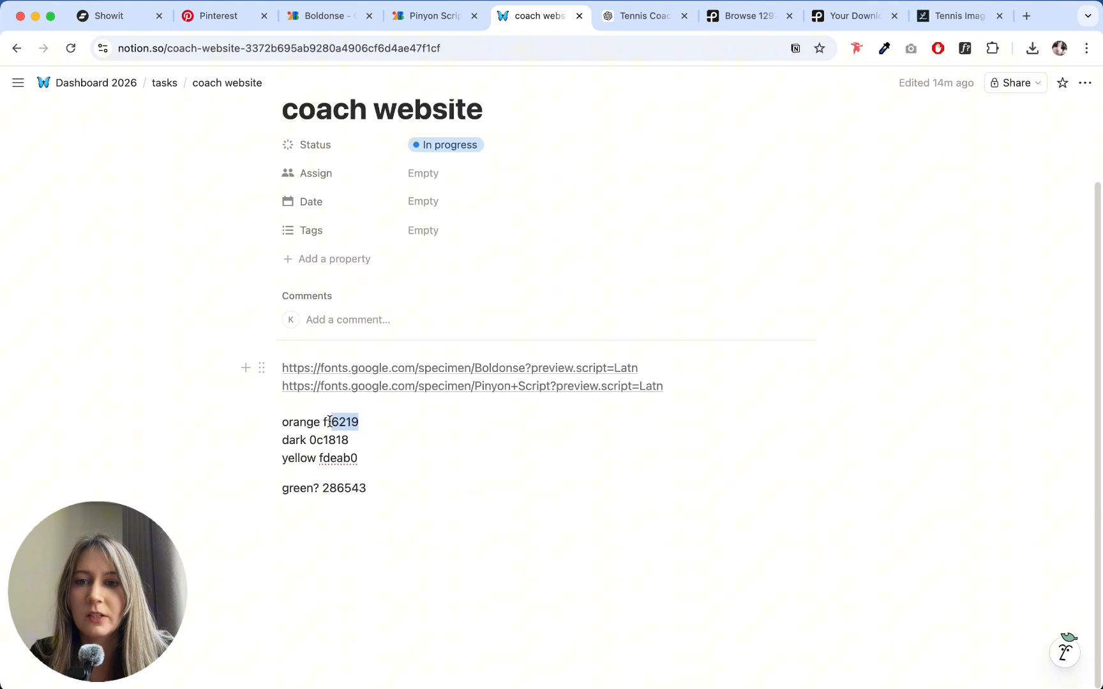
left_click(102, 15)
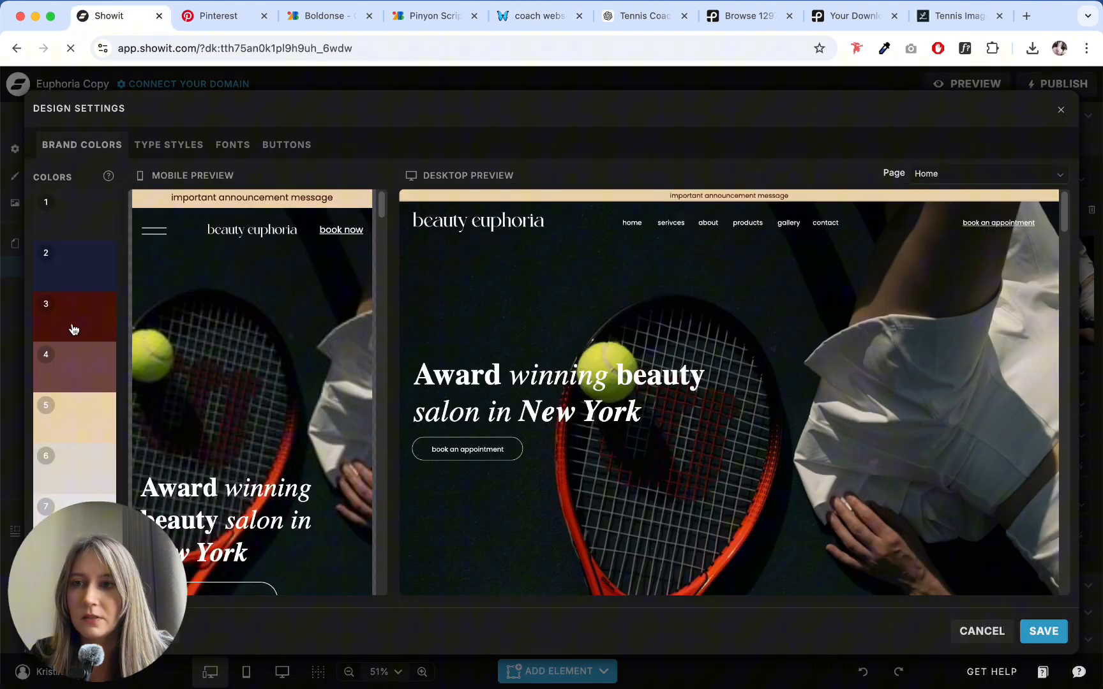
left_click(73, 311)
double_click(170, 461)
type("FF6219")
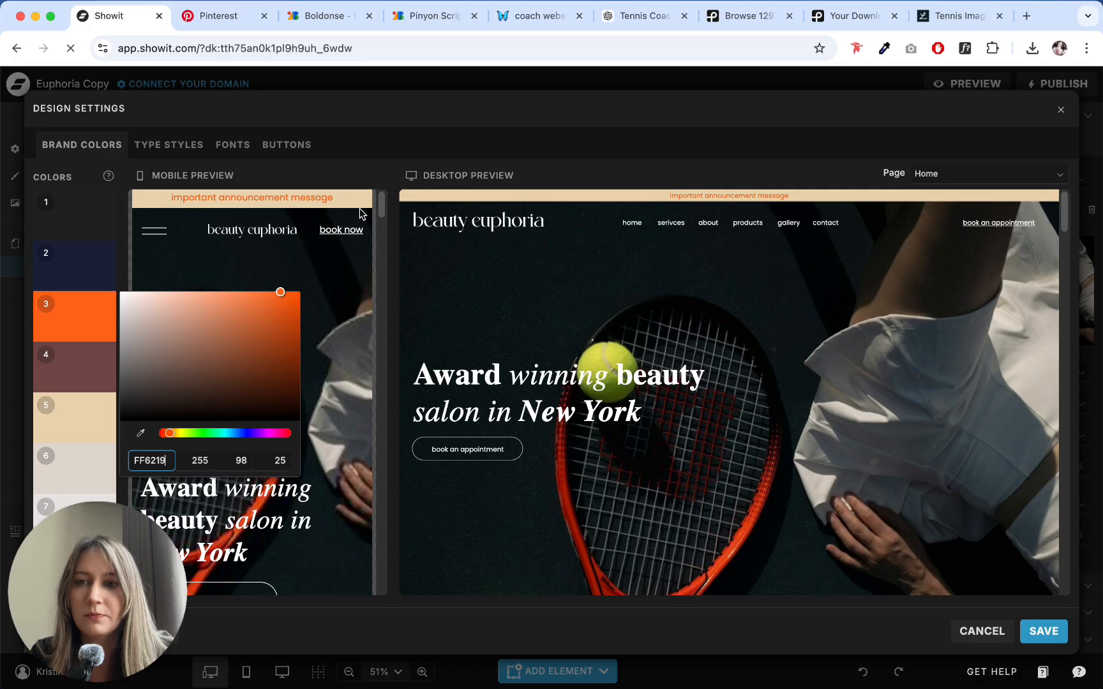
- Copy the dark hex code from the Notion notes and set brand color 2 in Showit to 0C1818
left_click(318, 17)
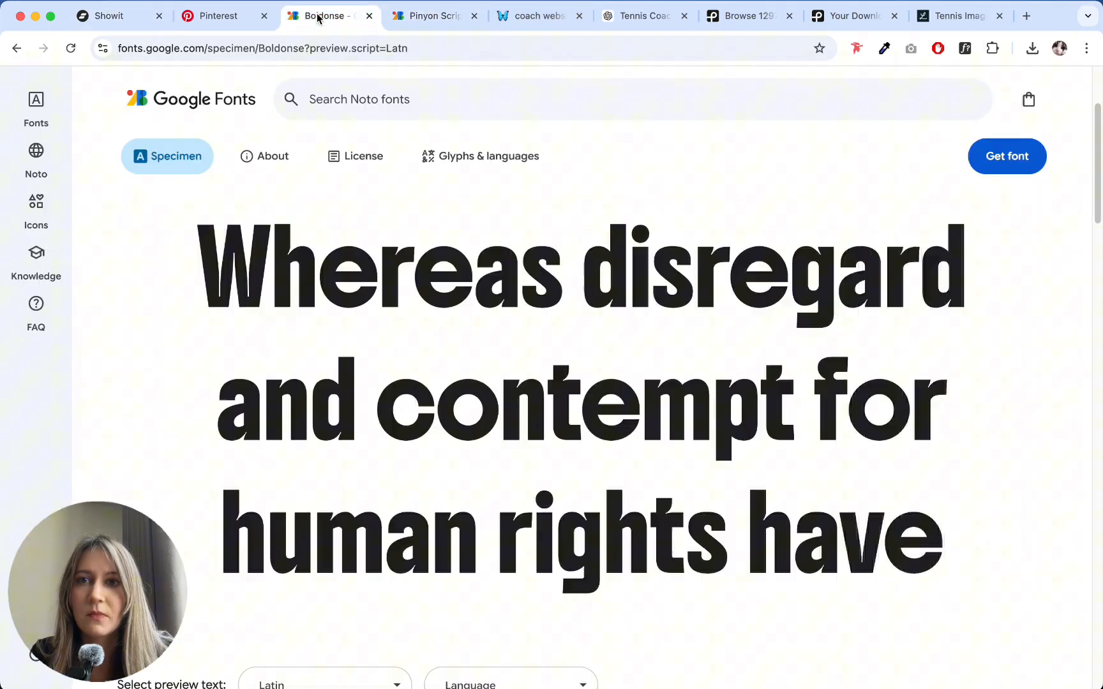
left_click(222, 19)
left_click(531, 24)
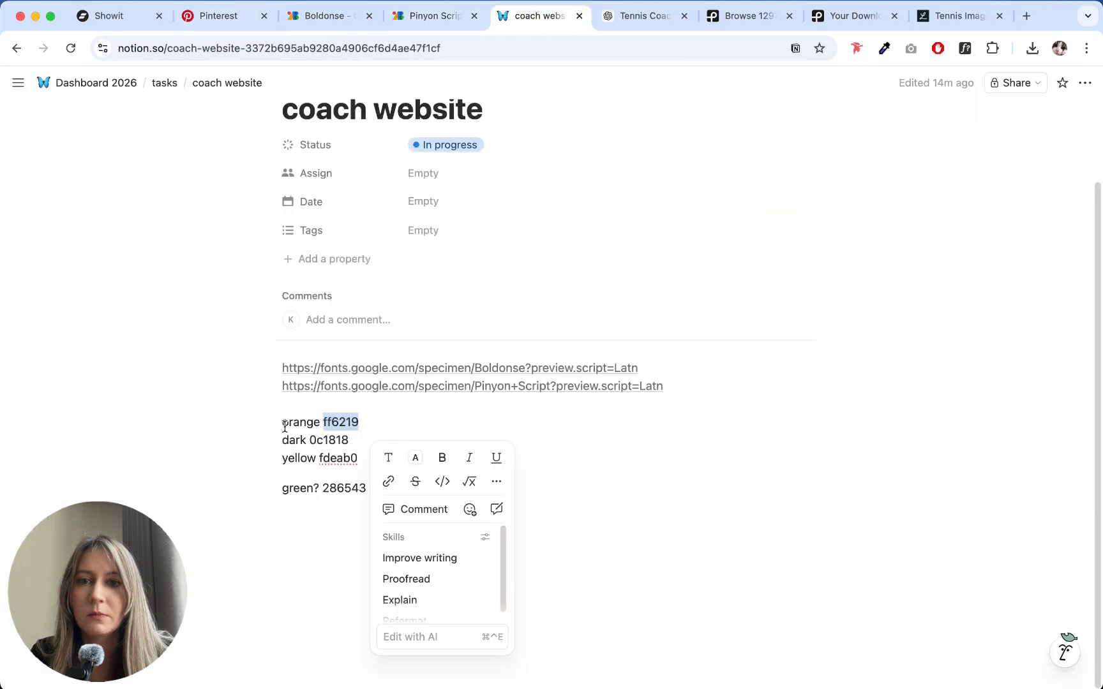
double_click(329, 440)
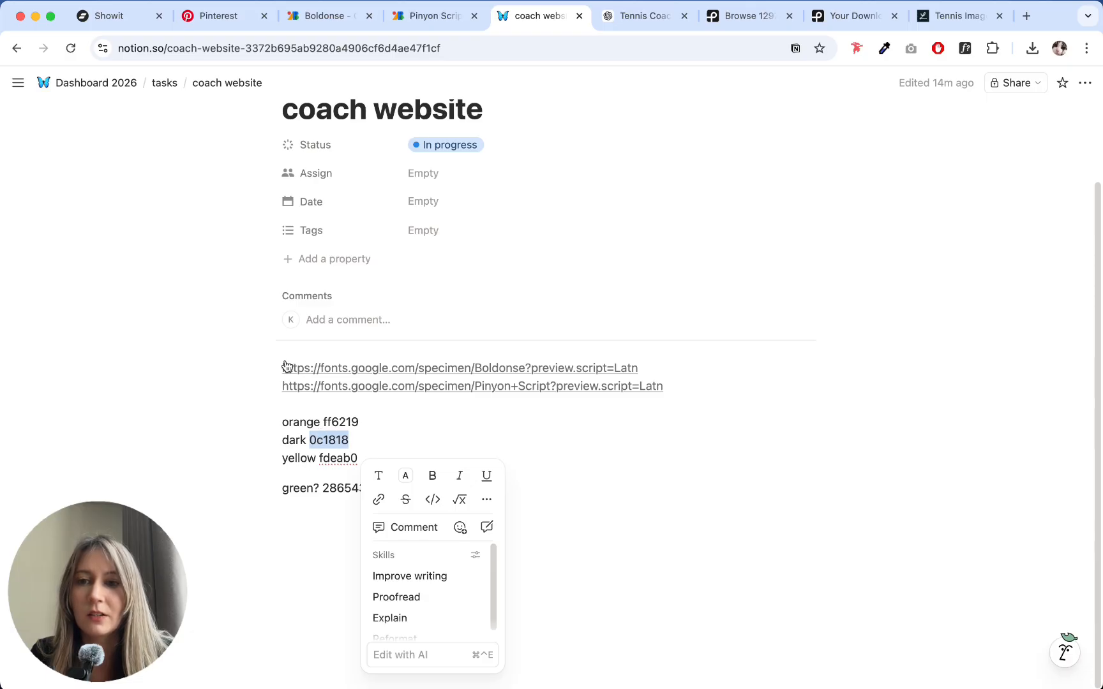
left_click(133, 20)
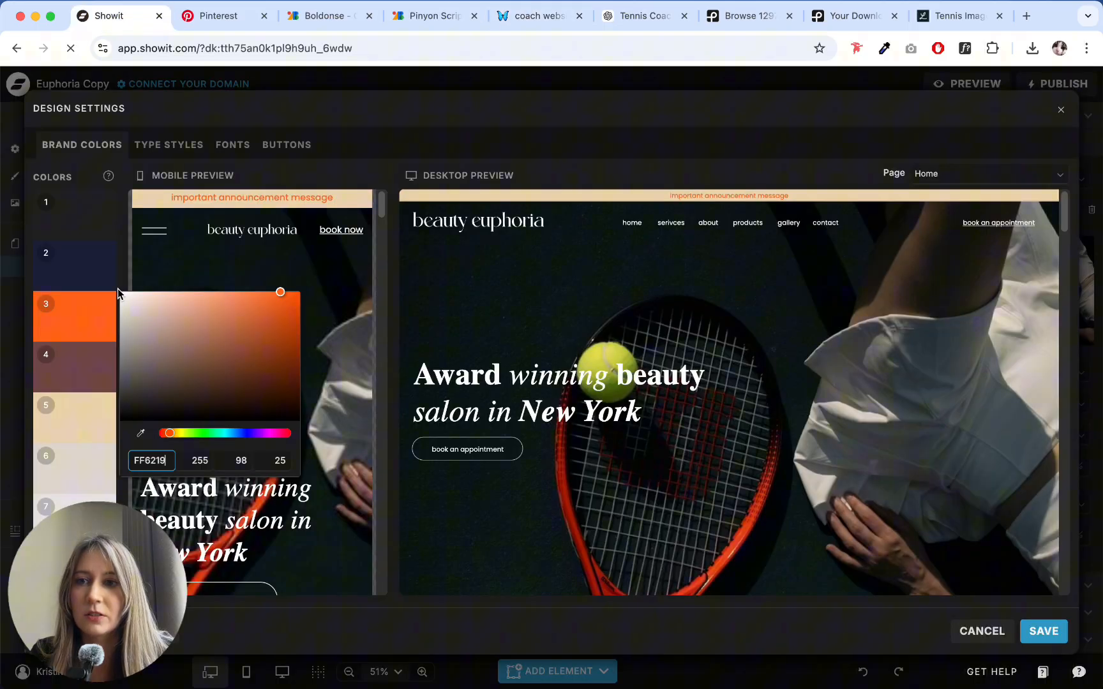
left_click(77, 263)
double_click(165, 416)
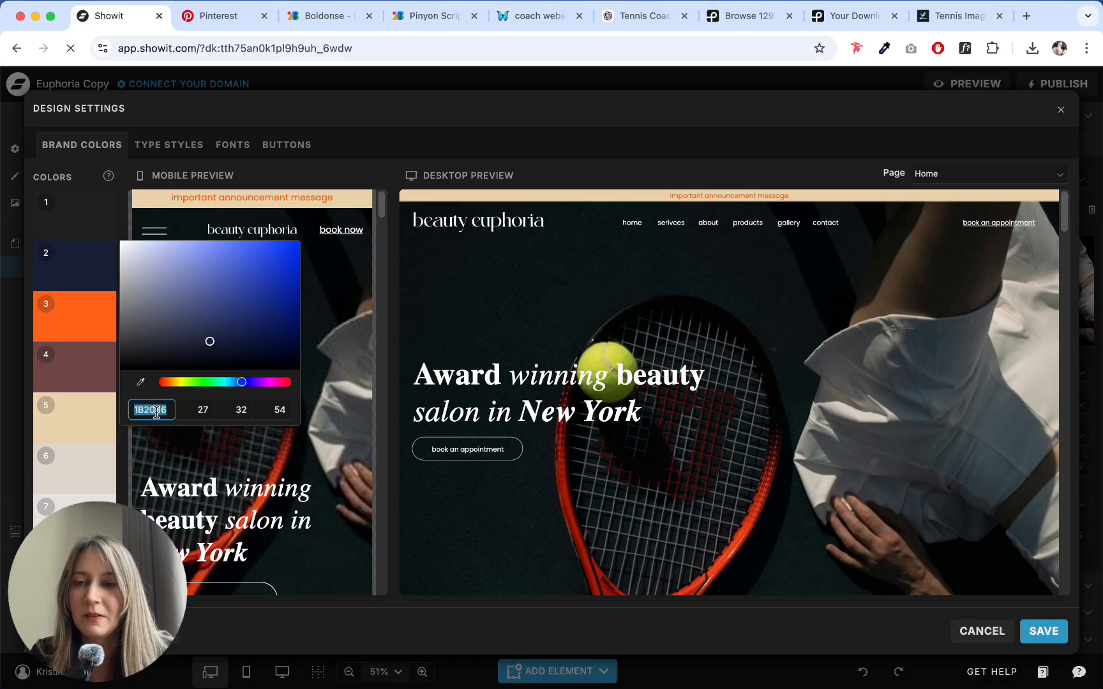
type("0C1818")
- Copy the yellow hex code from the Notion notes and set brand color 5 in Showit to FDEAB0
left_click(445, 14)
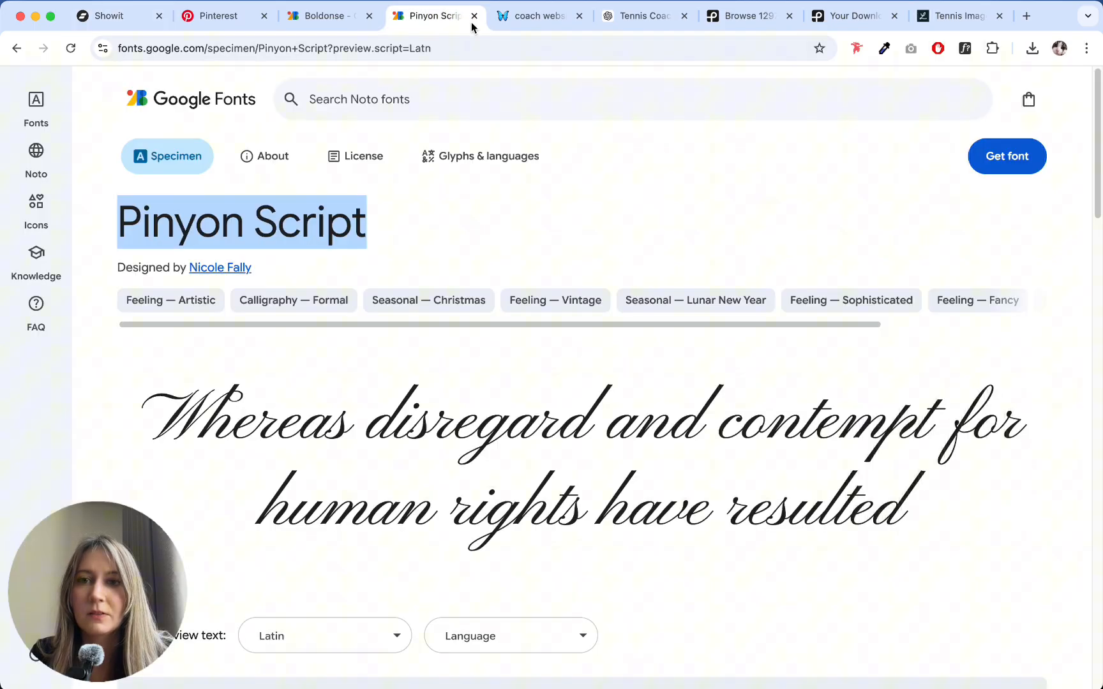
left_click(512, 17)
left_click(328, 454)
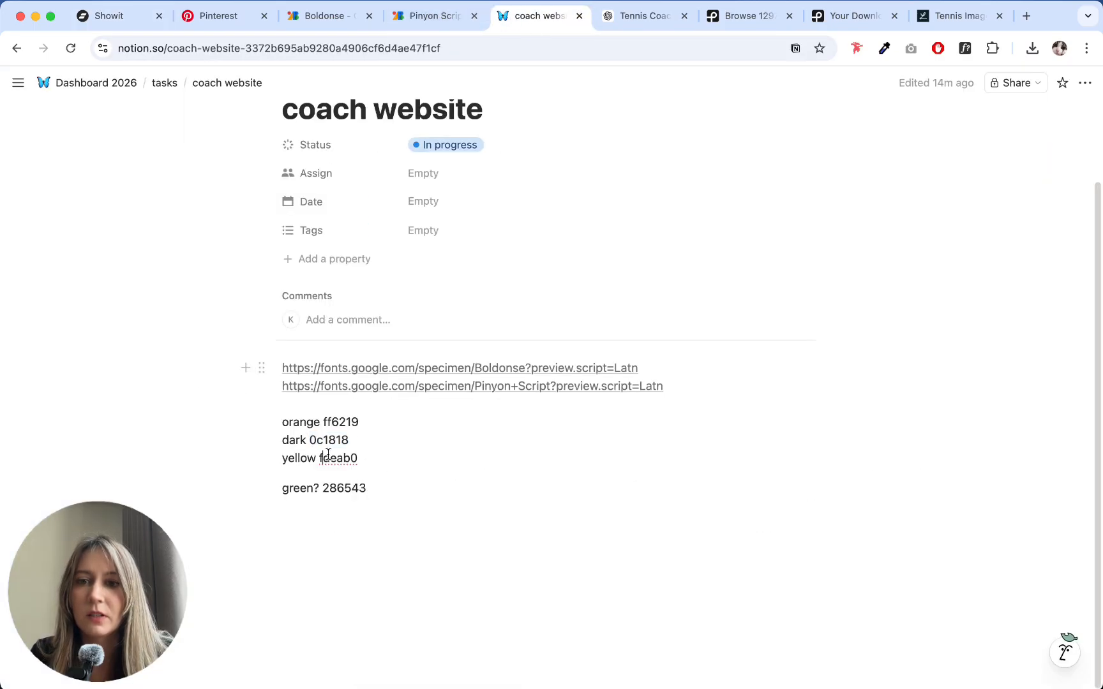
double_click(330, 455)
left_click(94, 19)
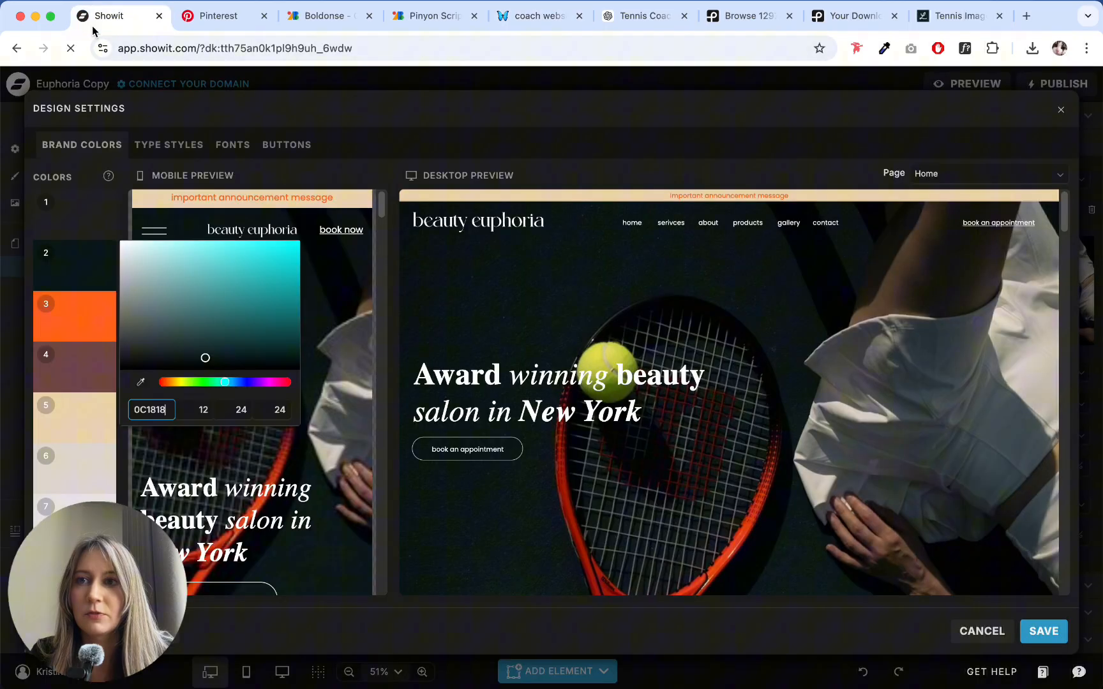
left_click(69, 410)
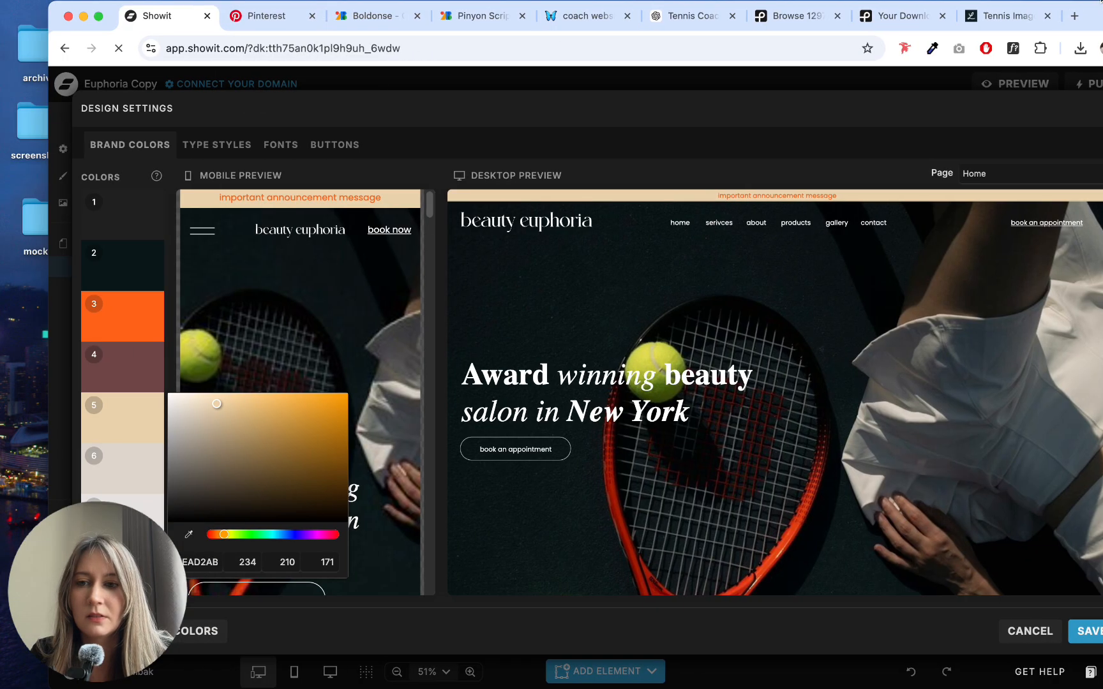
double_click(207, 562)
type("FDEAB0")
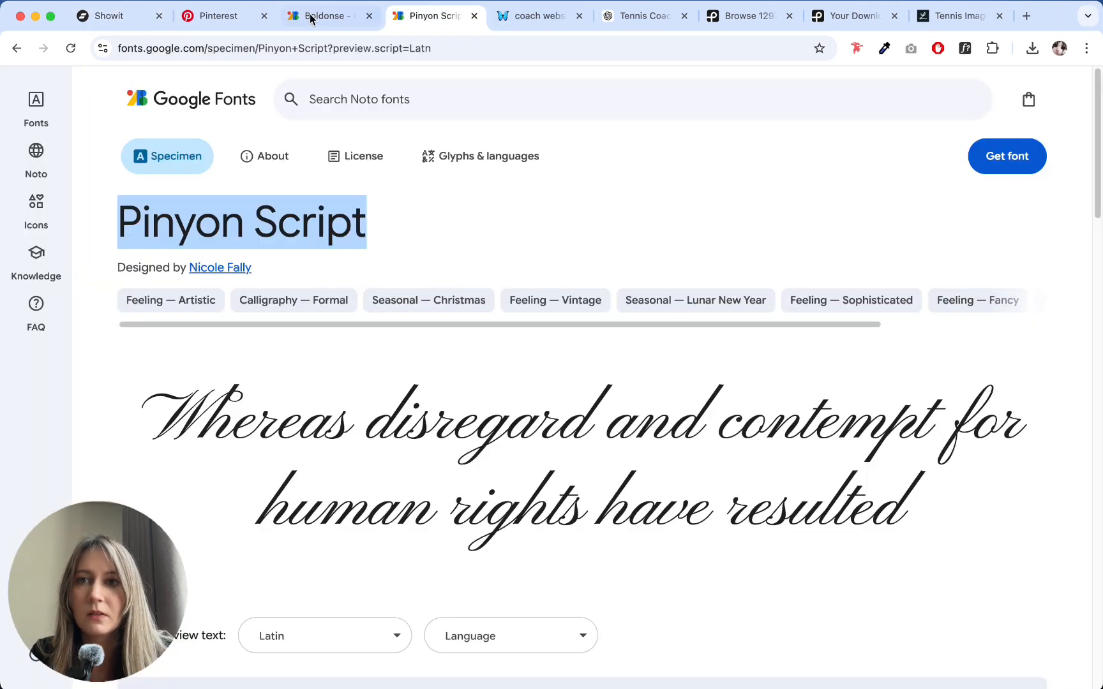
- Copy the green hex code from the Notion notes and set brand color 4 in Showit to 286543
left_click(435, 16)
left_click(524, 20)
left_click(310, 506)
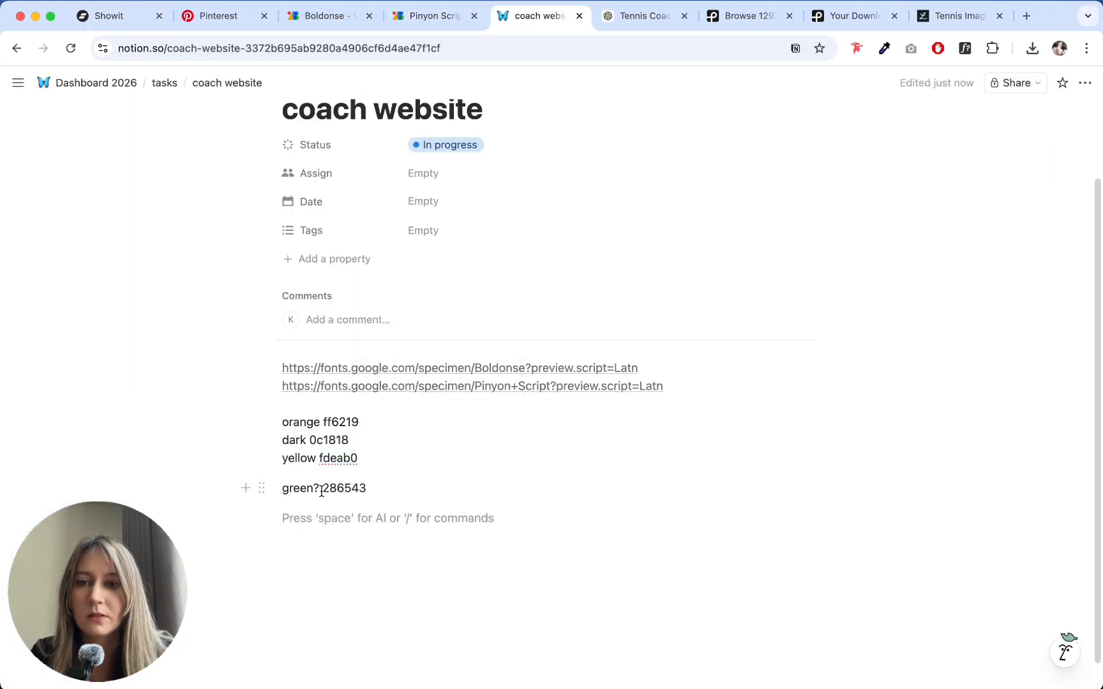
left_click_drag(321, 491, 374, 489)
key("super+c")
left_click(99, 17)
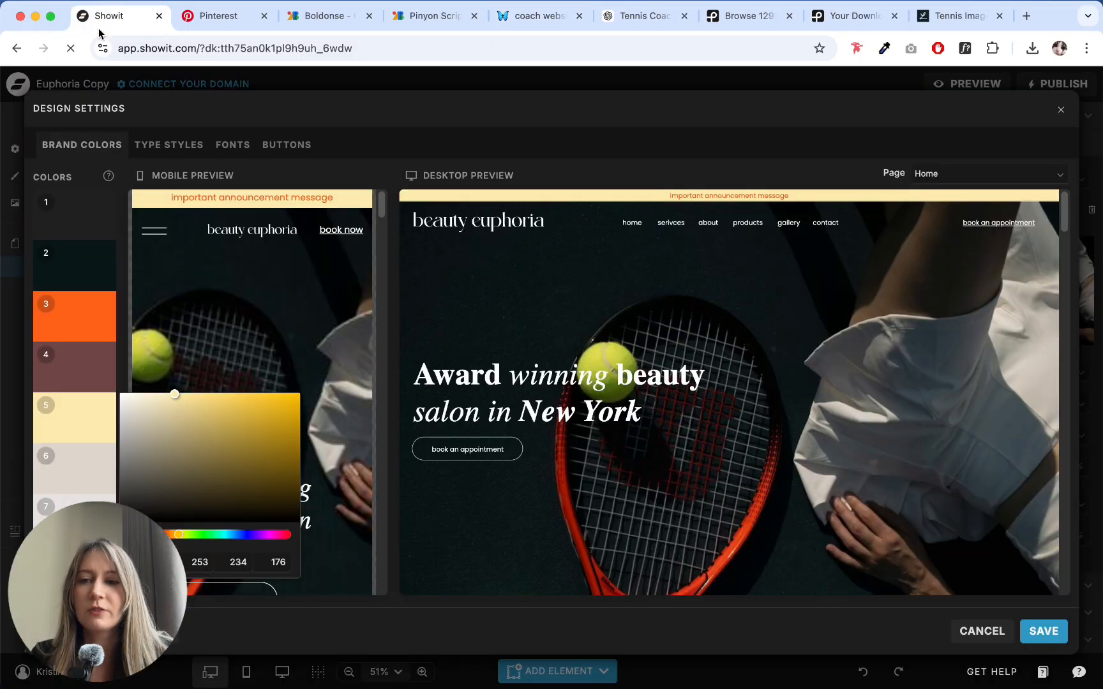
left_click(70, 376)
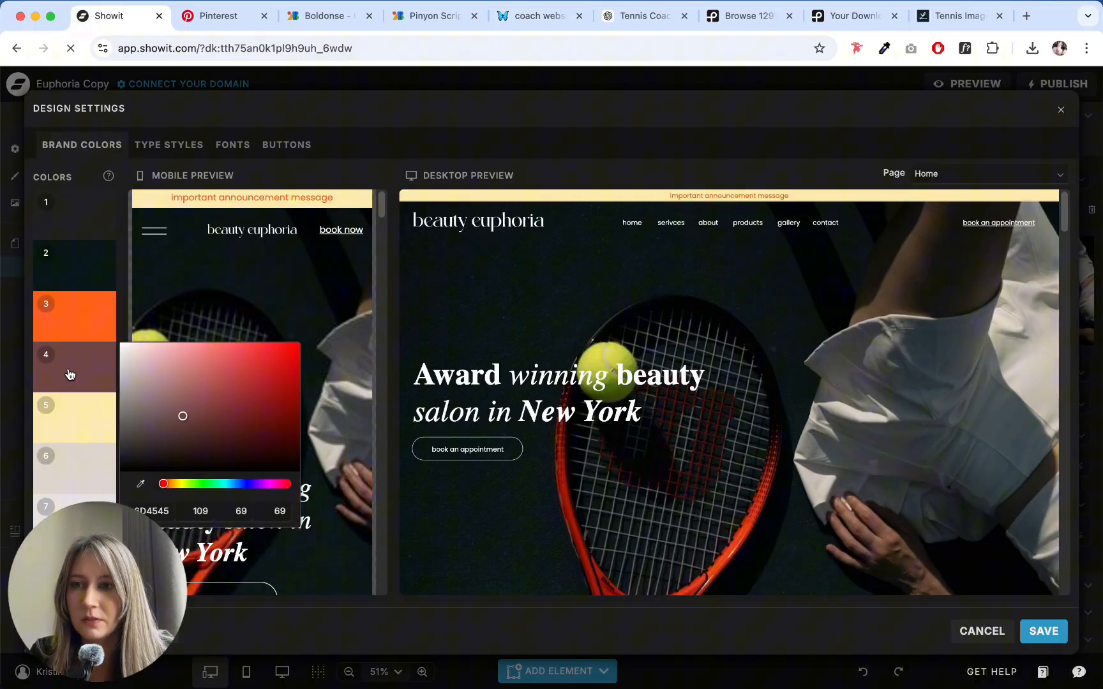
key("super+v")
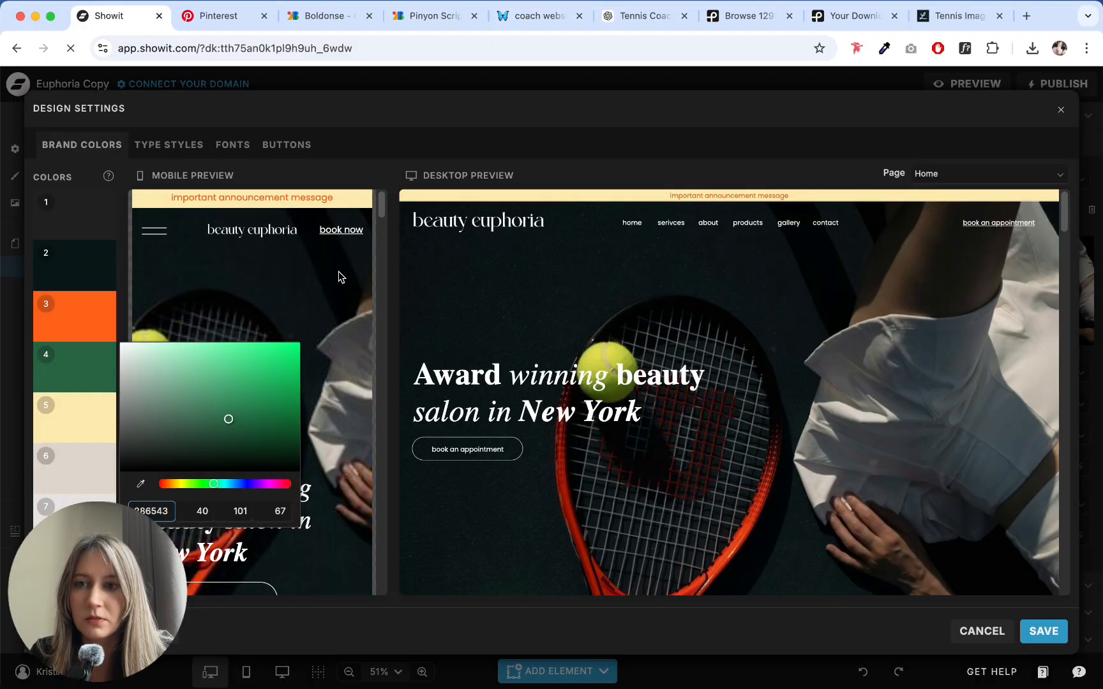
left_click(367, 115)
- Set the Title type style's font to Boldonse Normal and its line height to 1.4
left_click(174, 146)
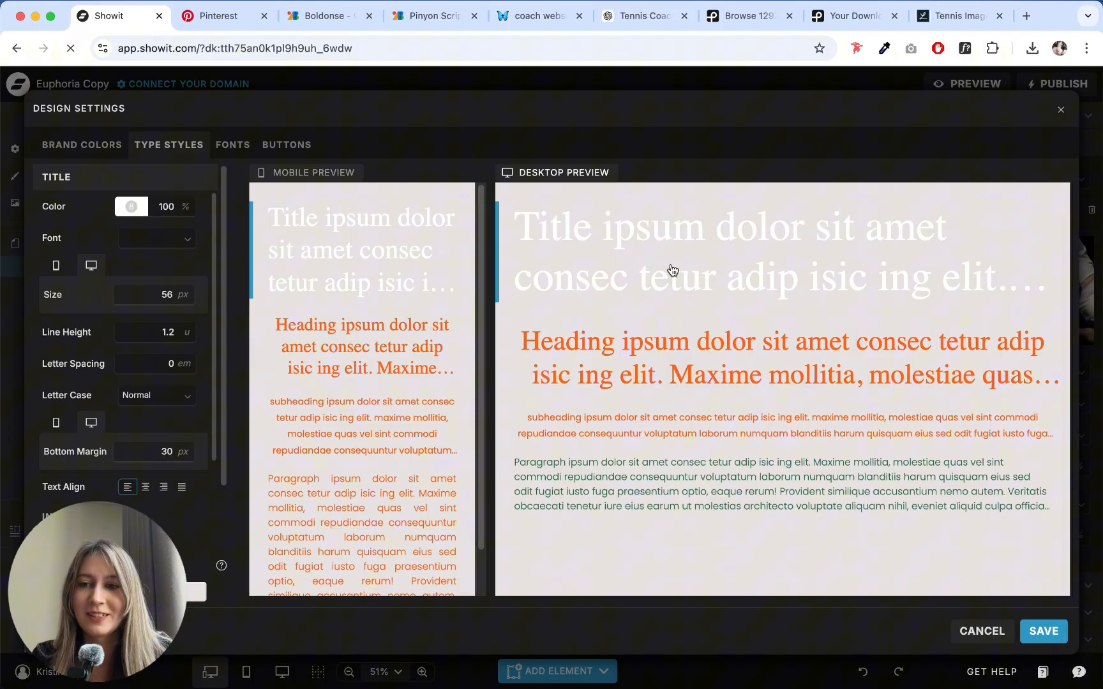
left_click(153, 238)
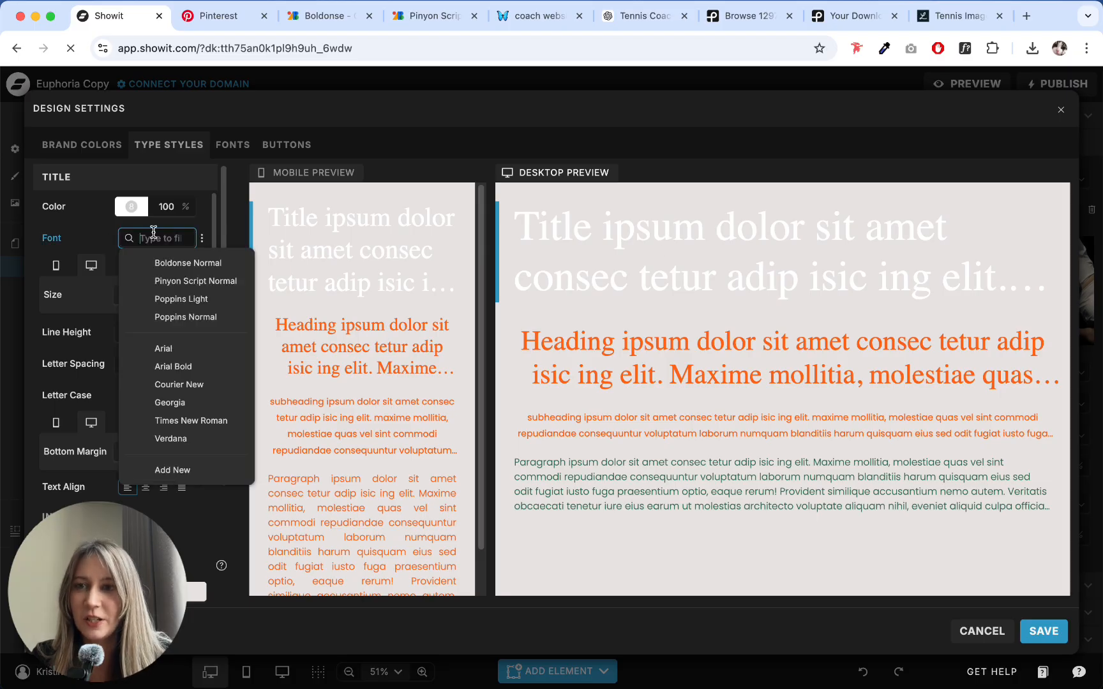
left_click(175, 267)
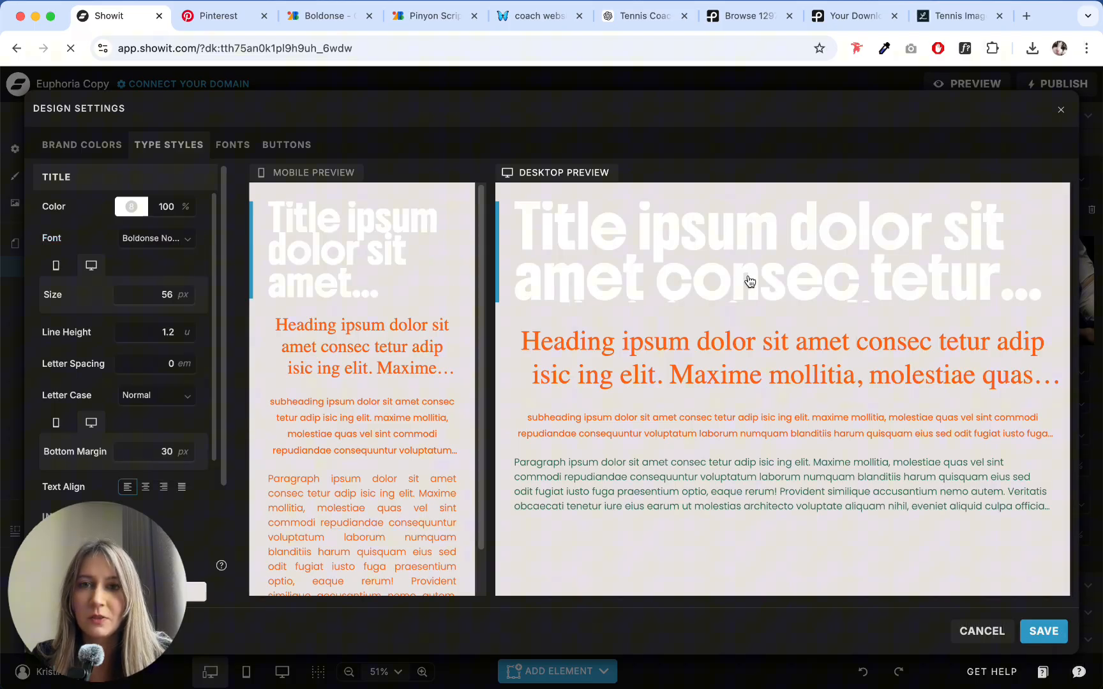
left_click(186, 328)
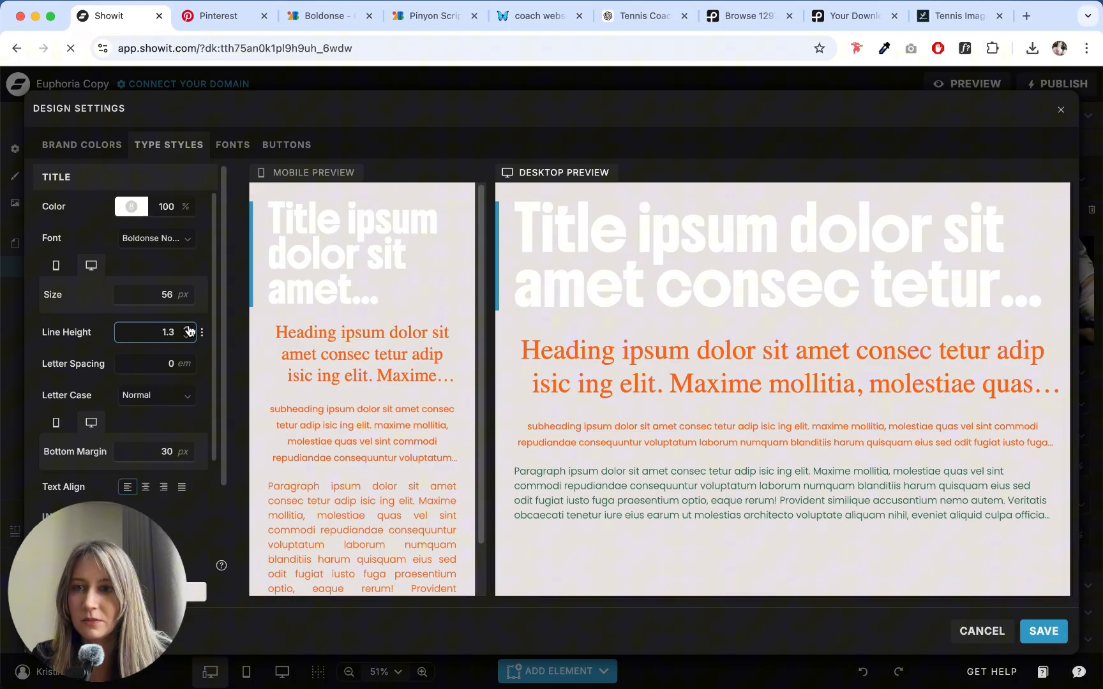
left_click(186, 328)
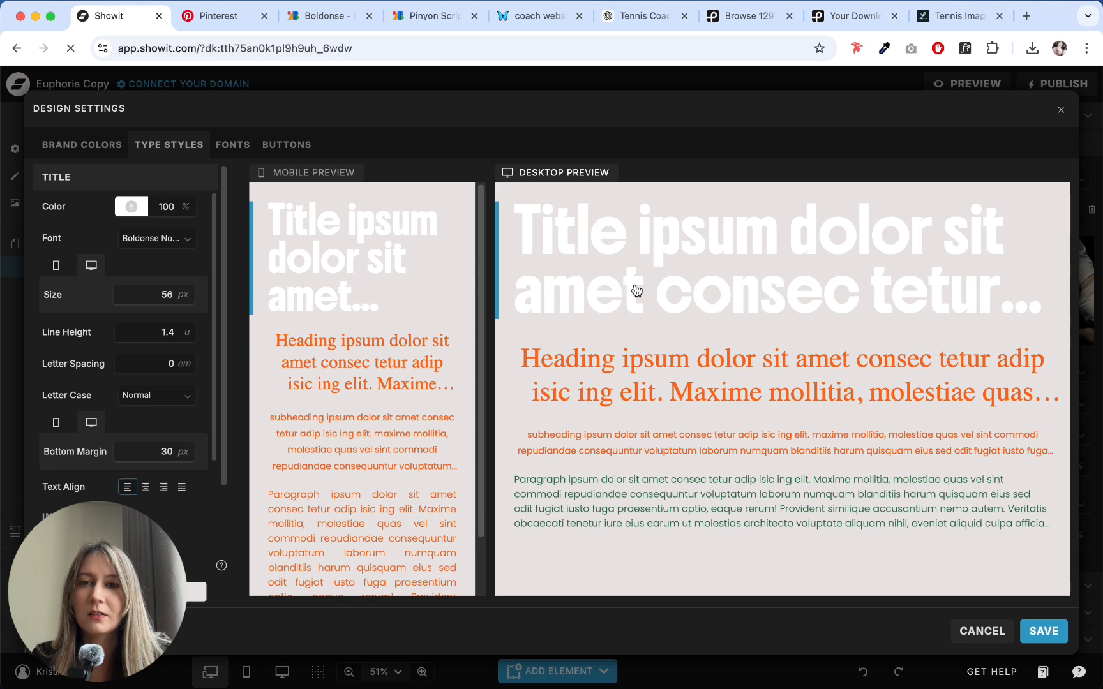
- Set the Heading type style's font to Boldonse Normal and its line height to 1.4
scroll(135, 397, "down", 3)
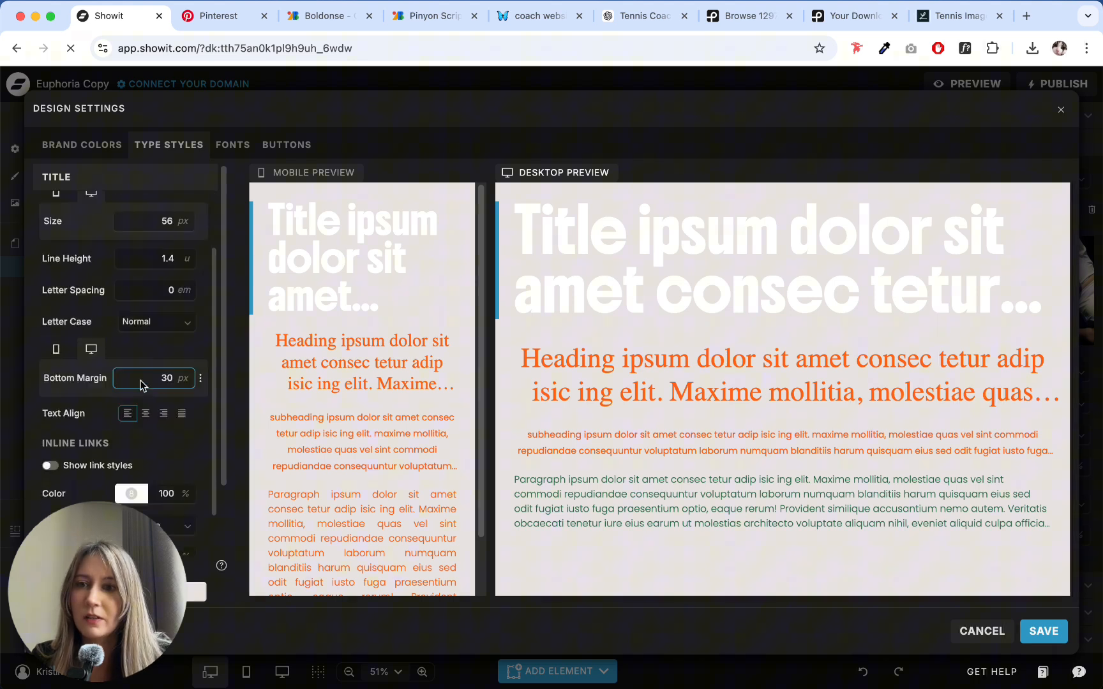
left_click(661, 370)
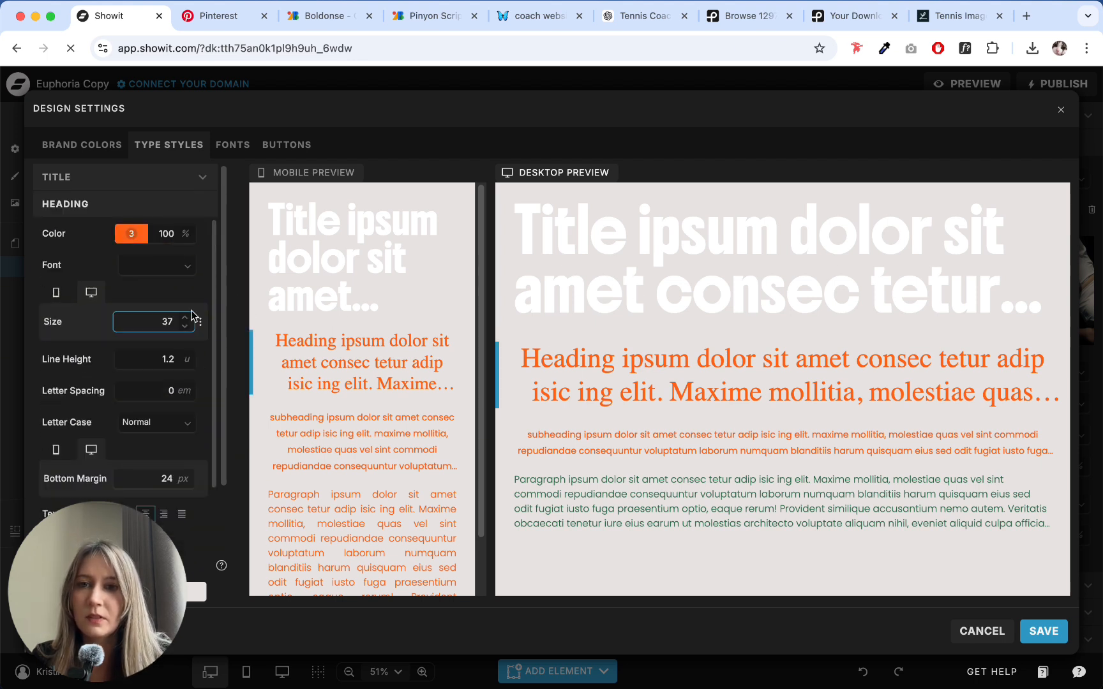
left_click(178, 265)
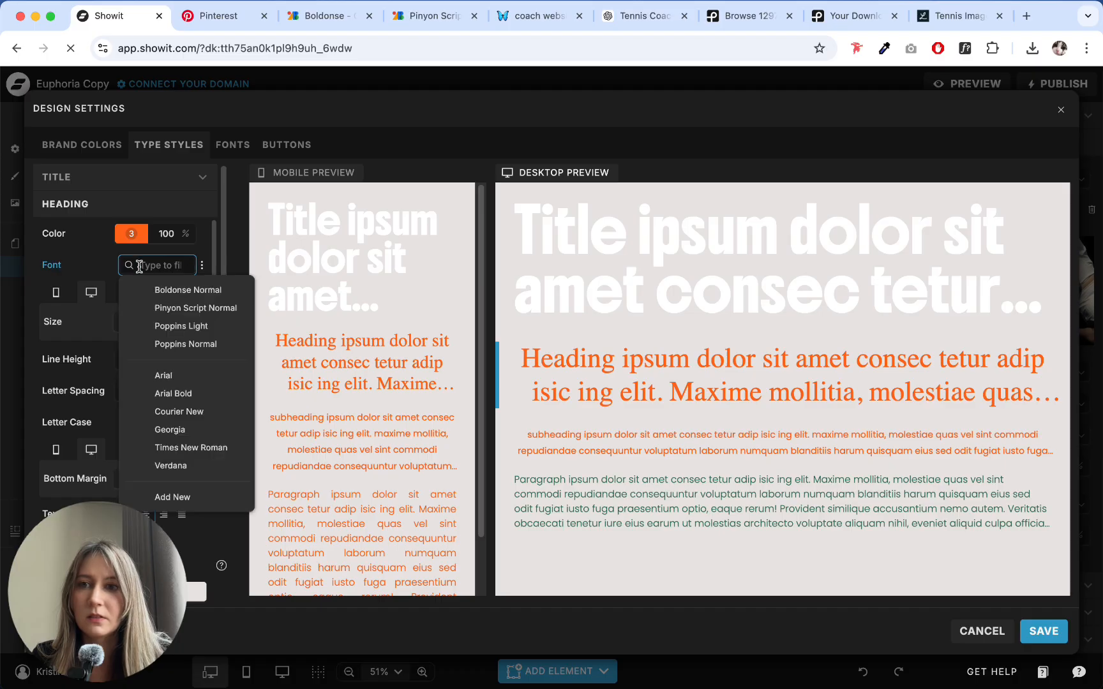
left_click(171, 295)
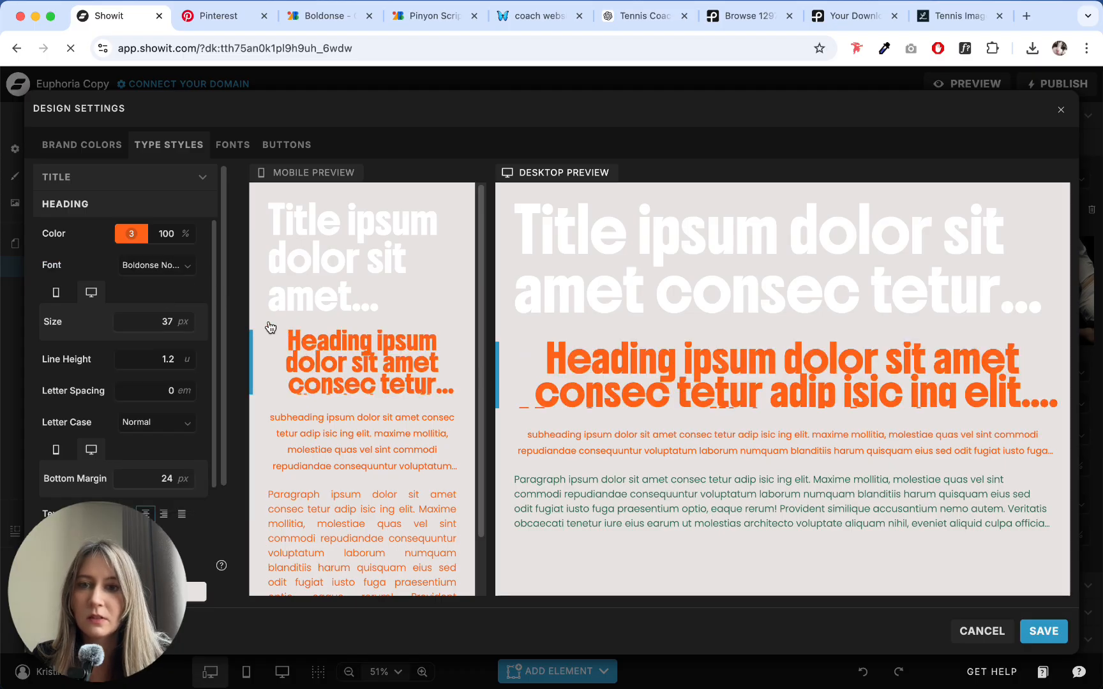
left_click(187, 355)
left_click(188, 355)
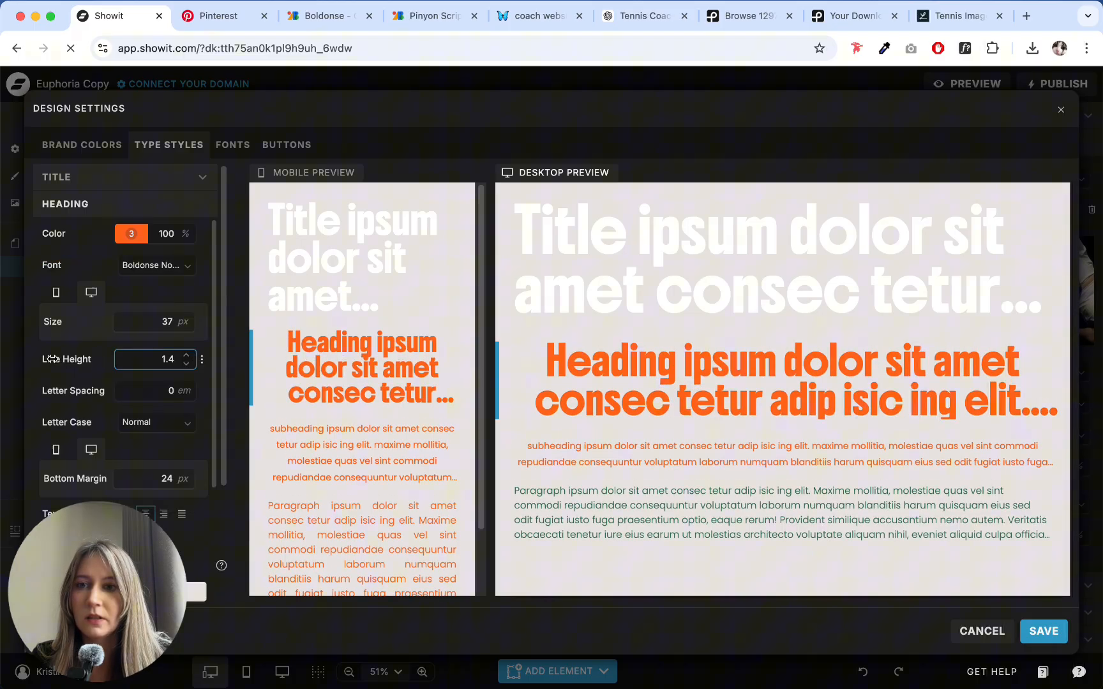
left_click(56, 293)
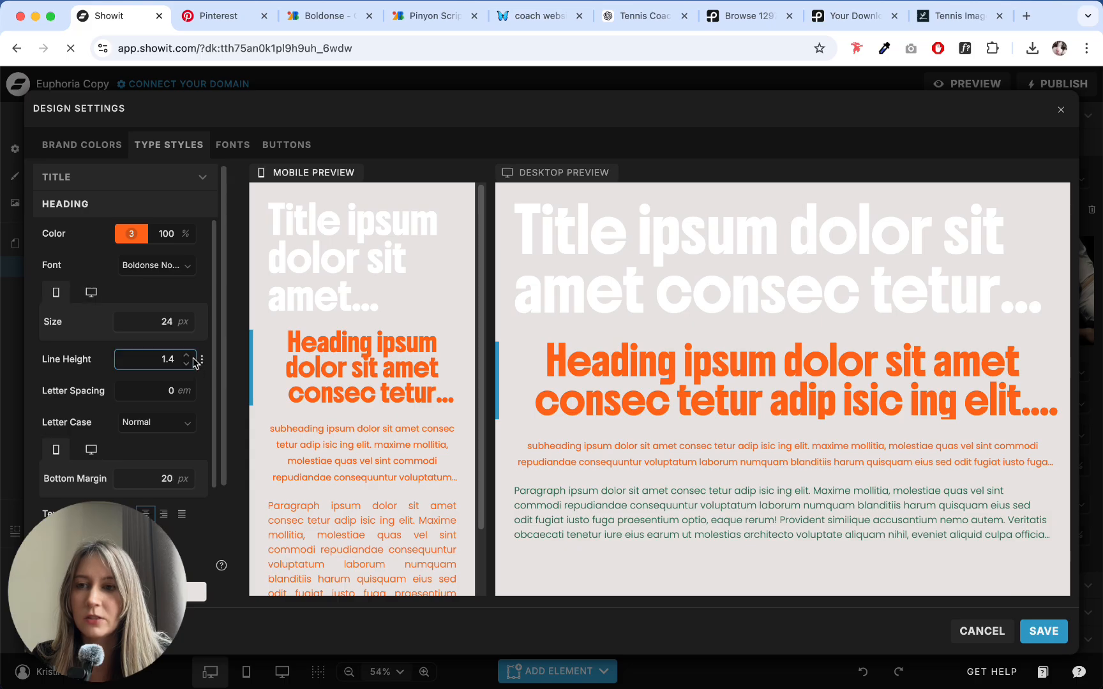
- Set the Subheading type style's line height to 1.5, keeping Poppins Normal at 12 px
left_click(341, 449)
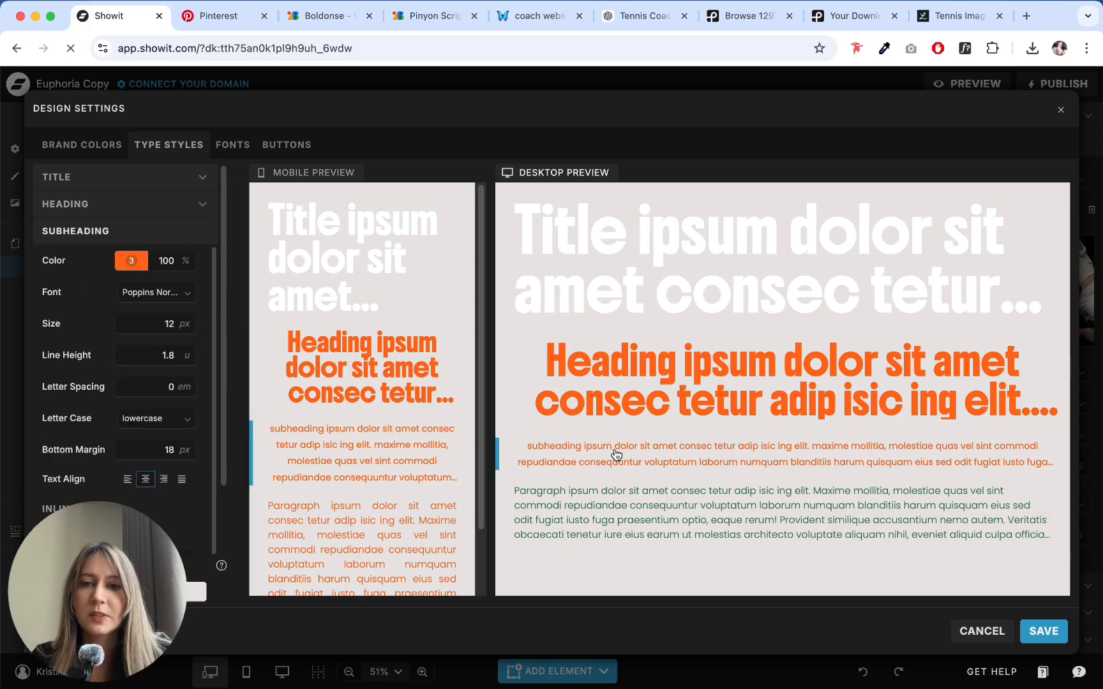
left_click(141, 292)
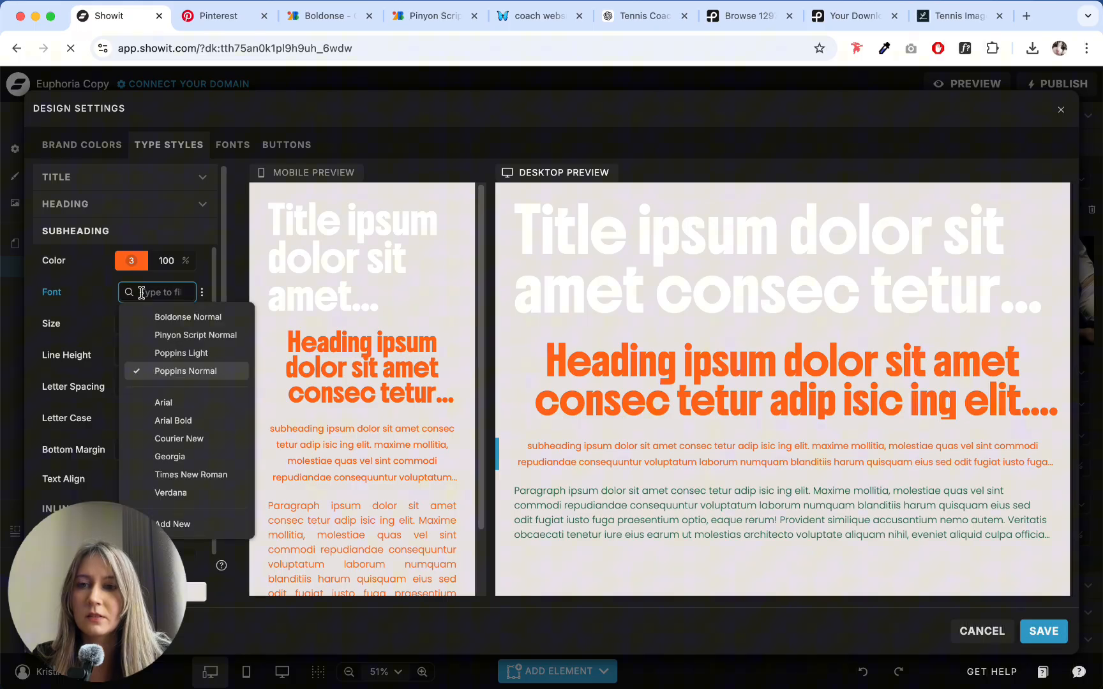
left_click(663, 456)
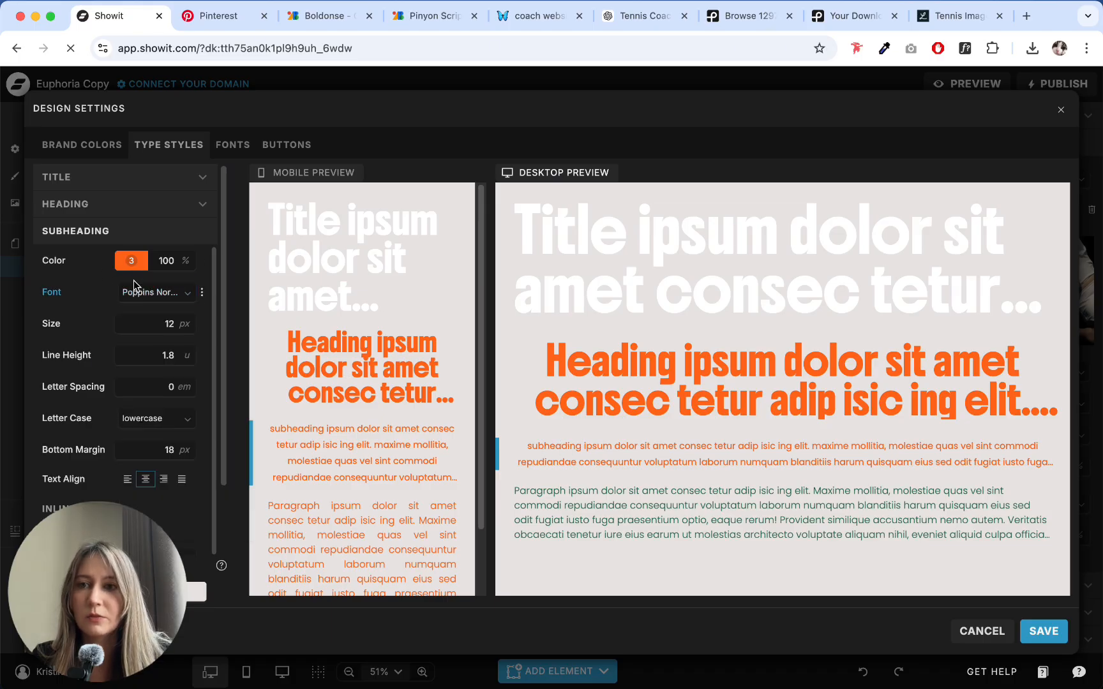
left_click(186, 320)
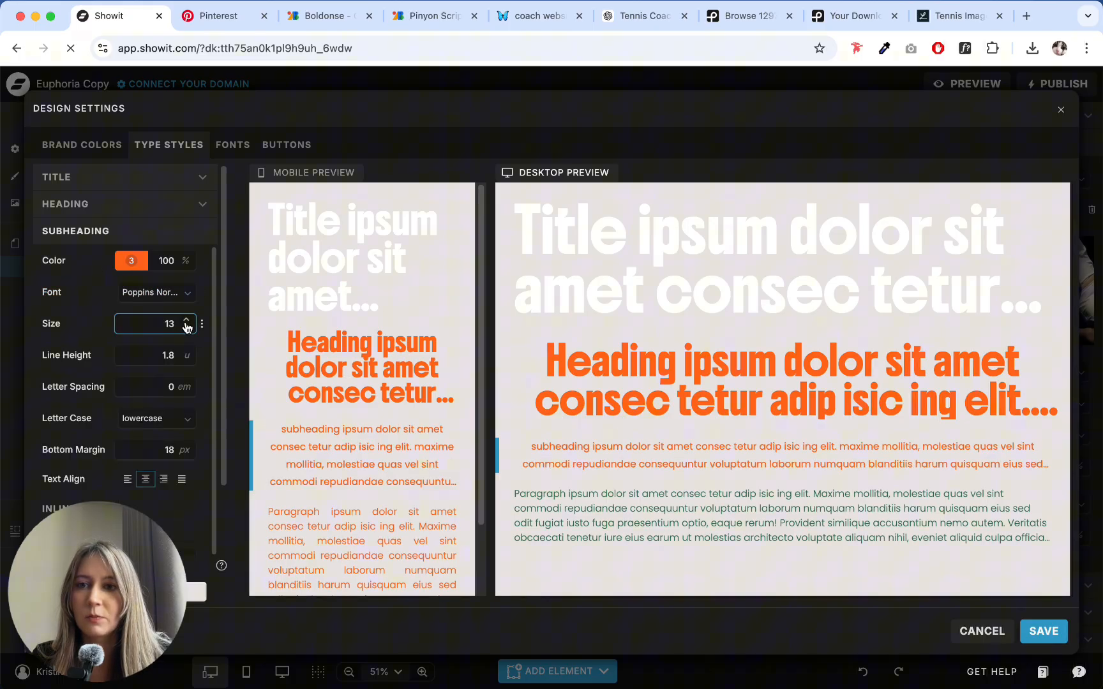
left_click(186, 330)
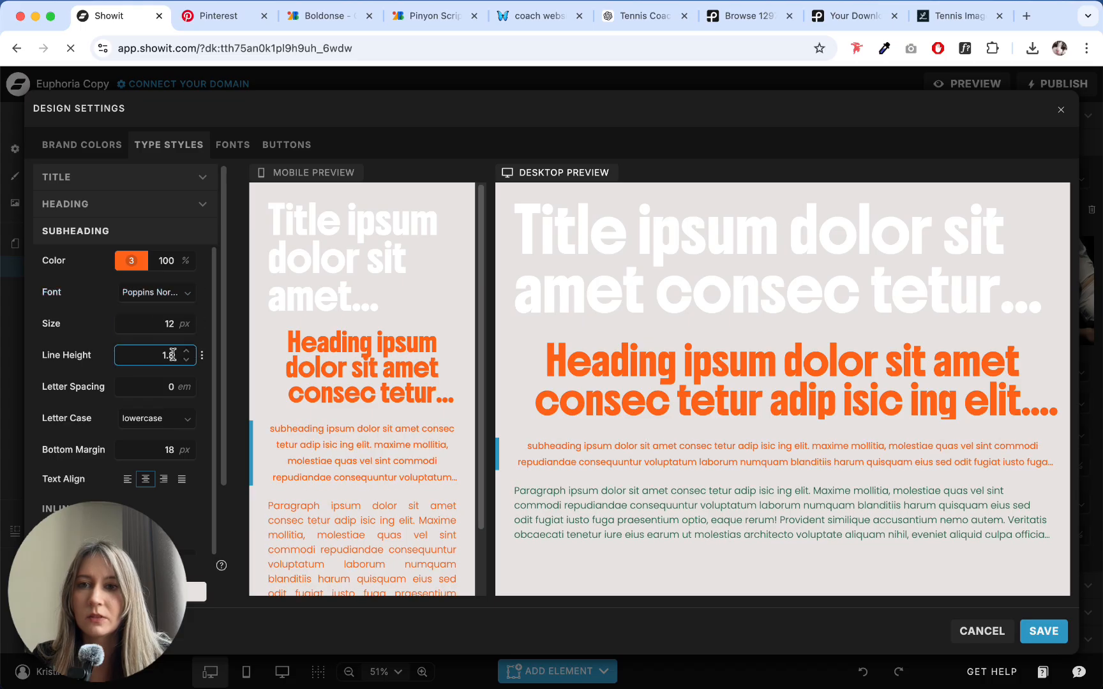
left_click(187, 360)
left_click(187, 360)
left_click(186, 360)
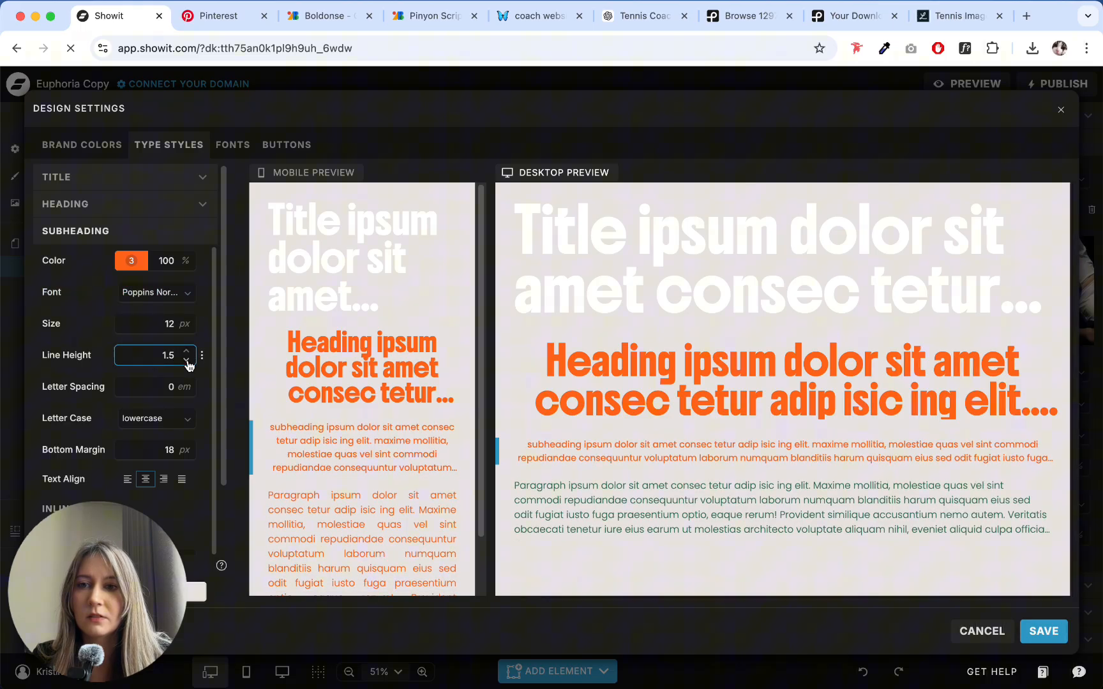
- Change the Paragraph type style's desktop color to the orange brand color 3
left_click(631, 504)
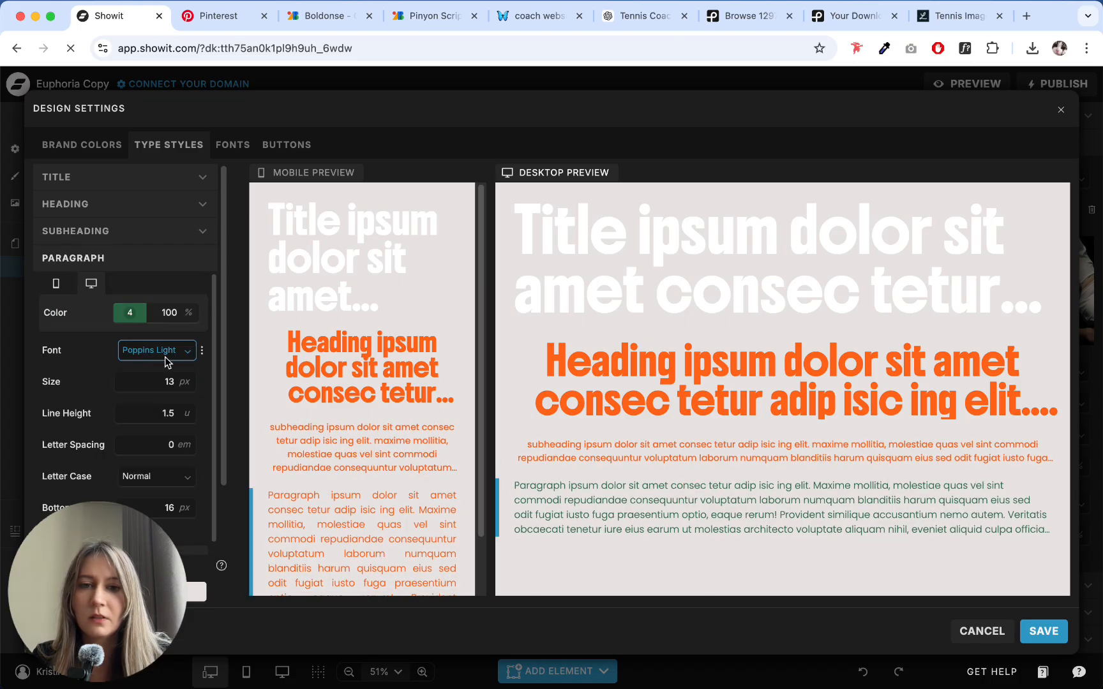
left_click(140, 313)
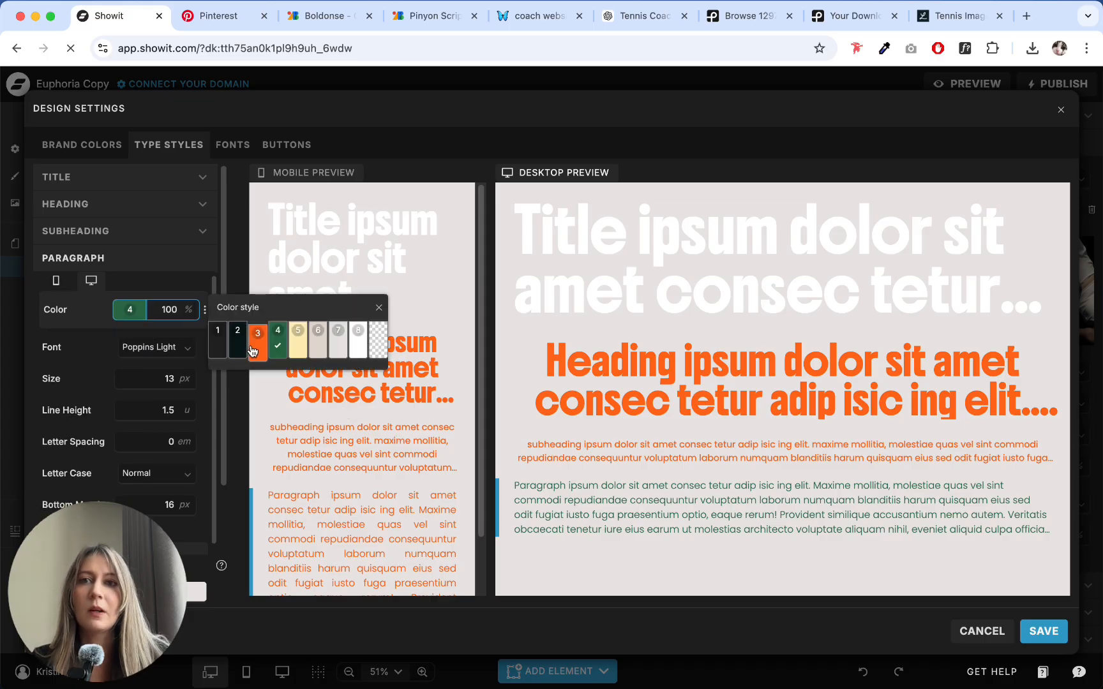
left_click(254, 354)
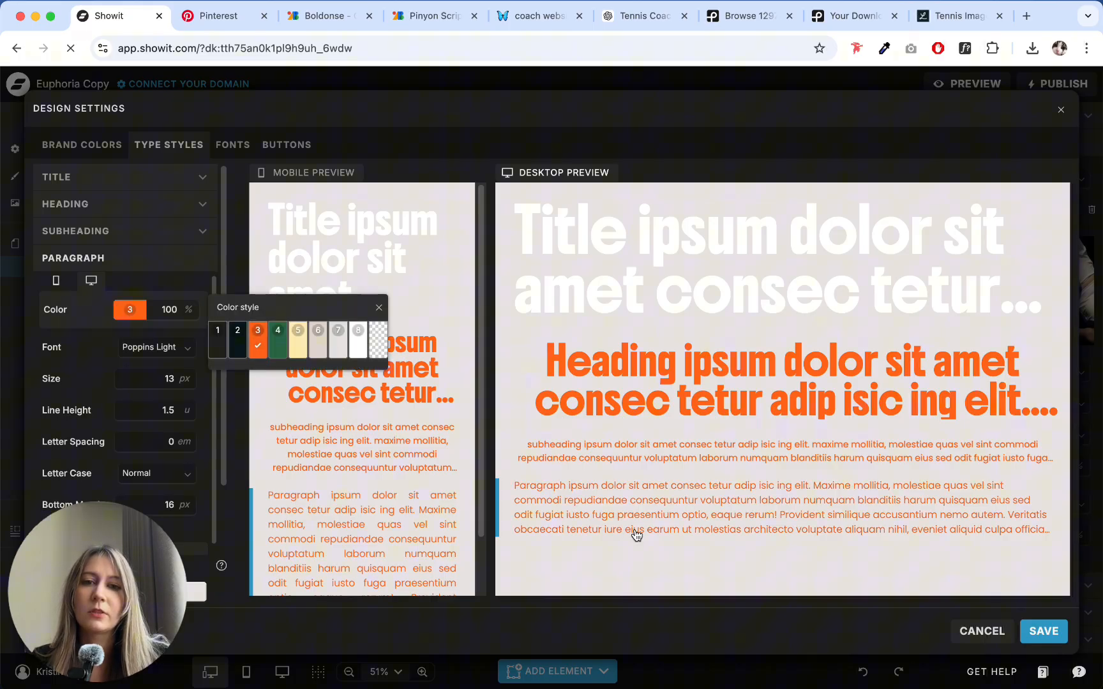
left_click(543, 564)
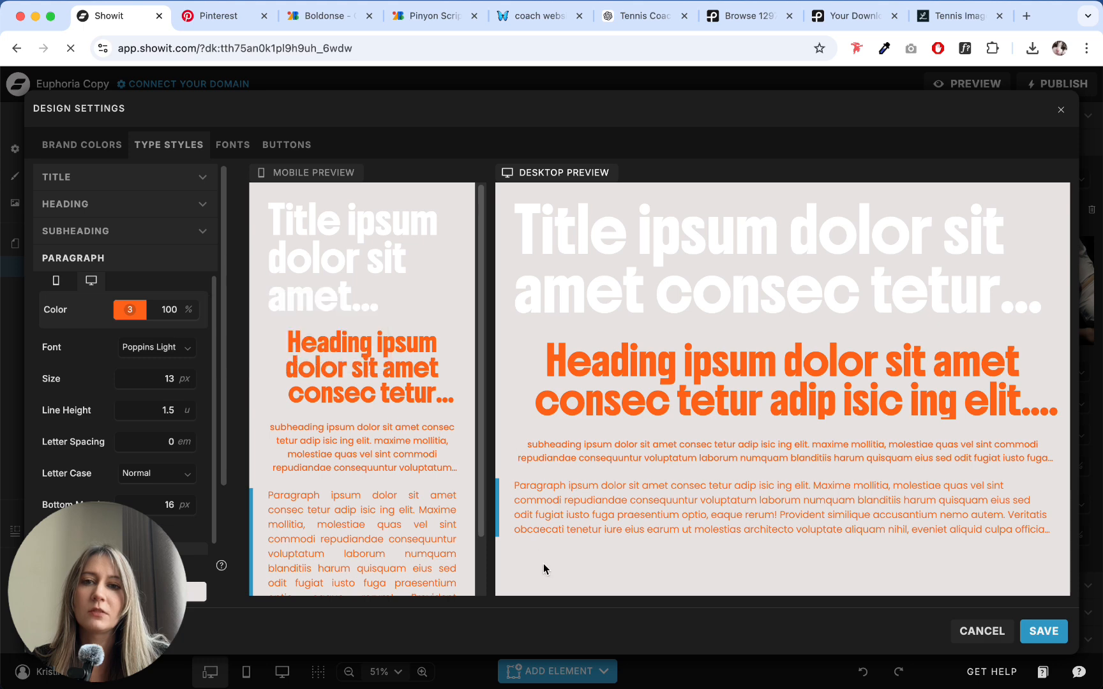
- Set the Paragraph type style's size to 14 px and its line height to 1.4
scroll(129, 357, "down", 2)
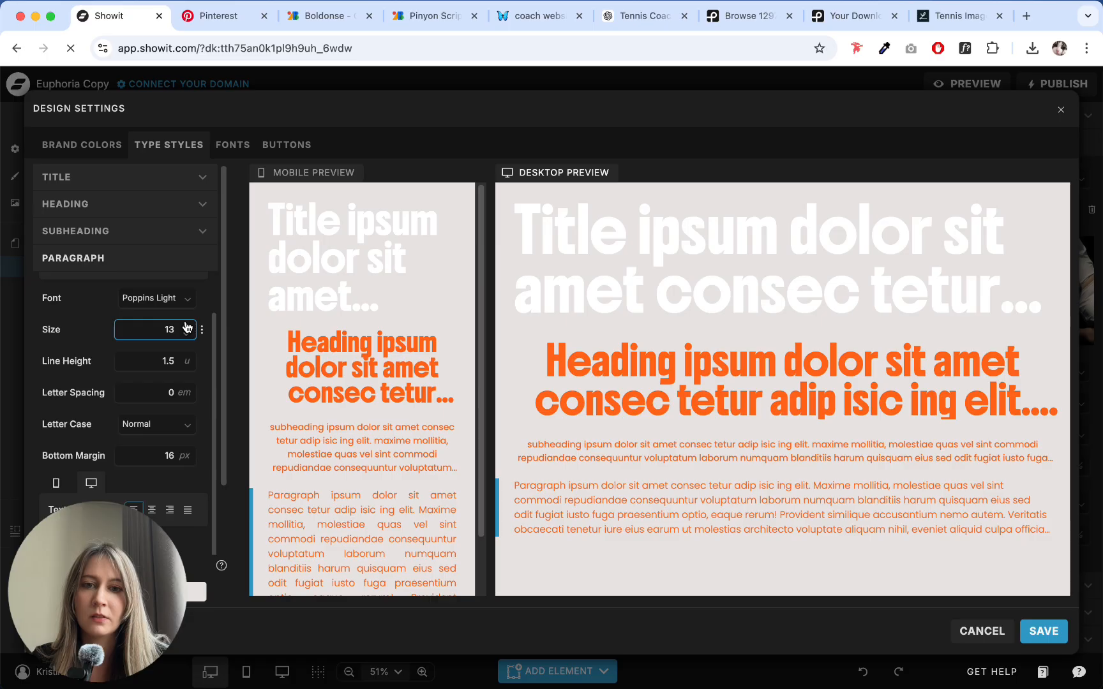
left_click(187, 326)
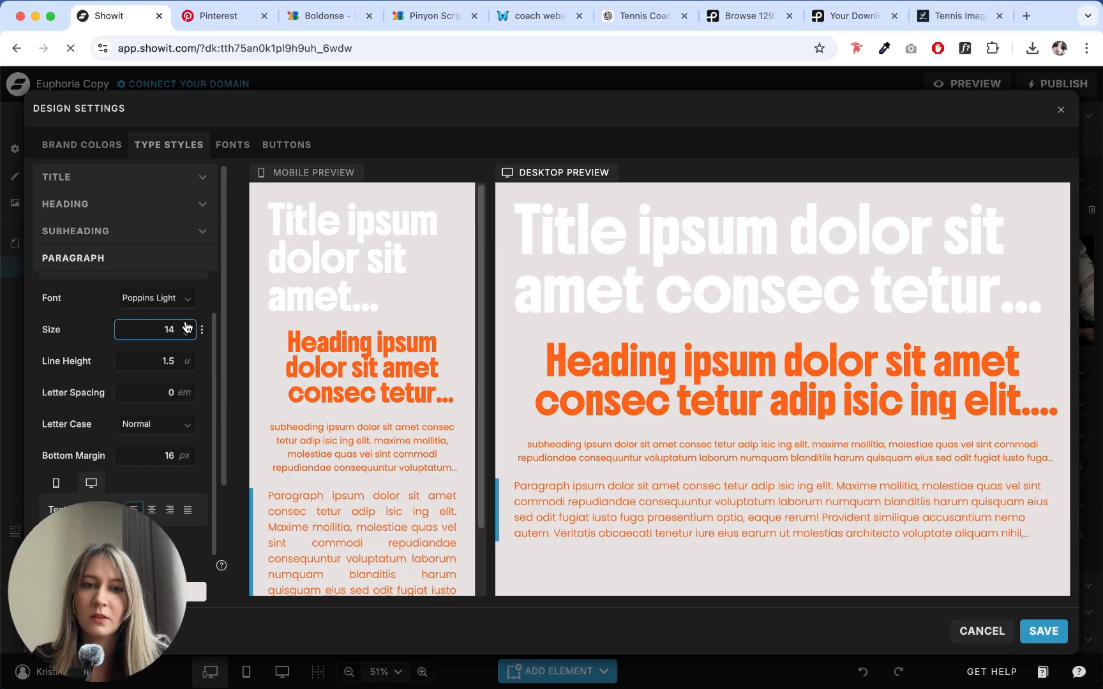
left_click(185, 367)
left_click(187, 367)
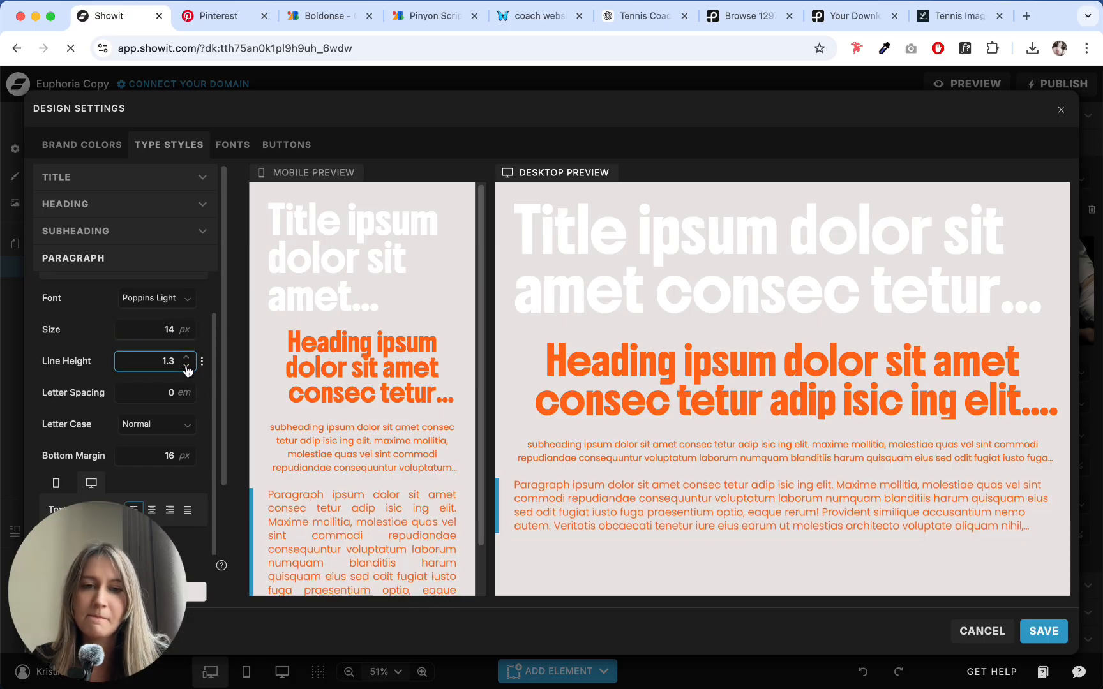
left_click(187, 357)
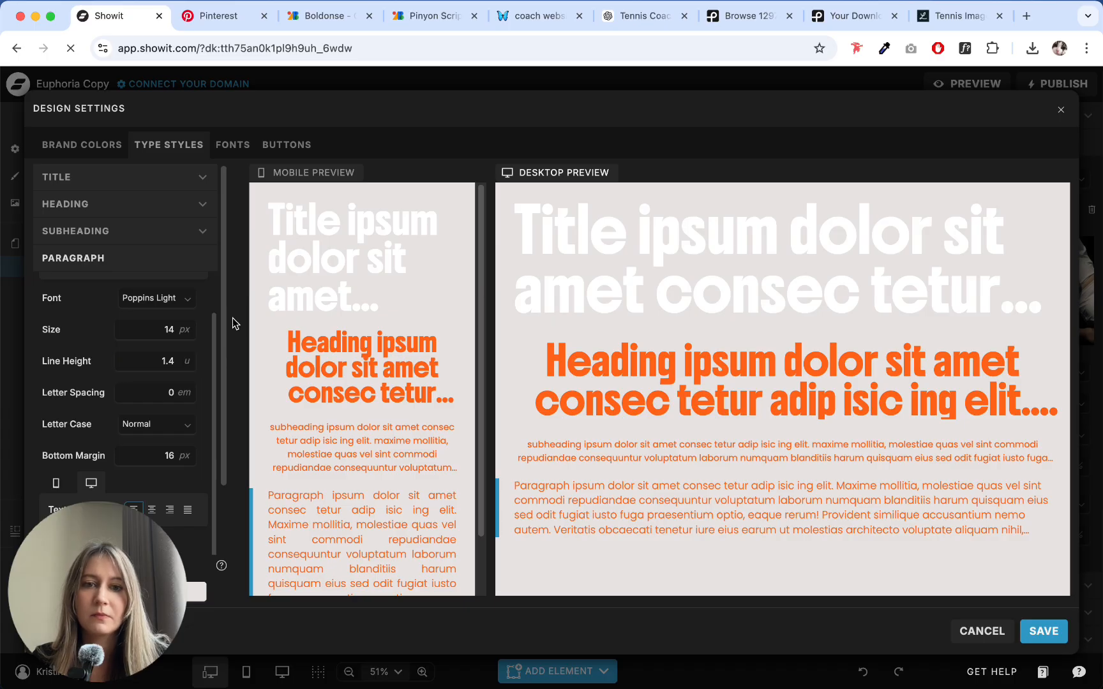
- Try a line height of 1.3 for the Paragraph type style while comparing its mobile and desktop settings
left_click(291, 518)
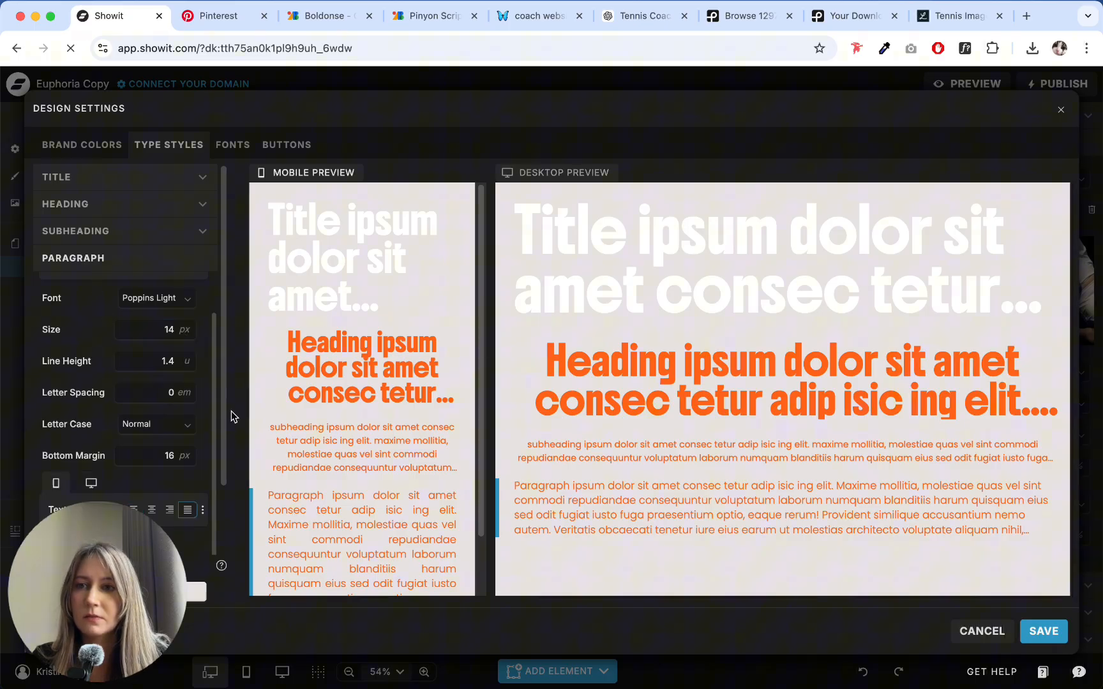
scroll(78, 266, "down", 3)
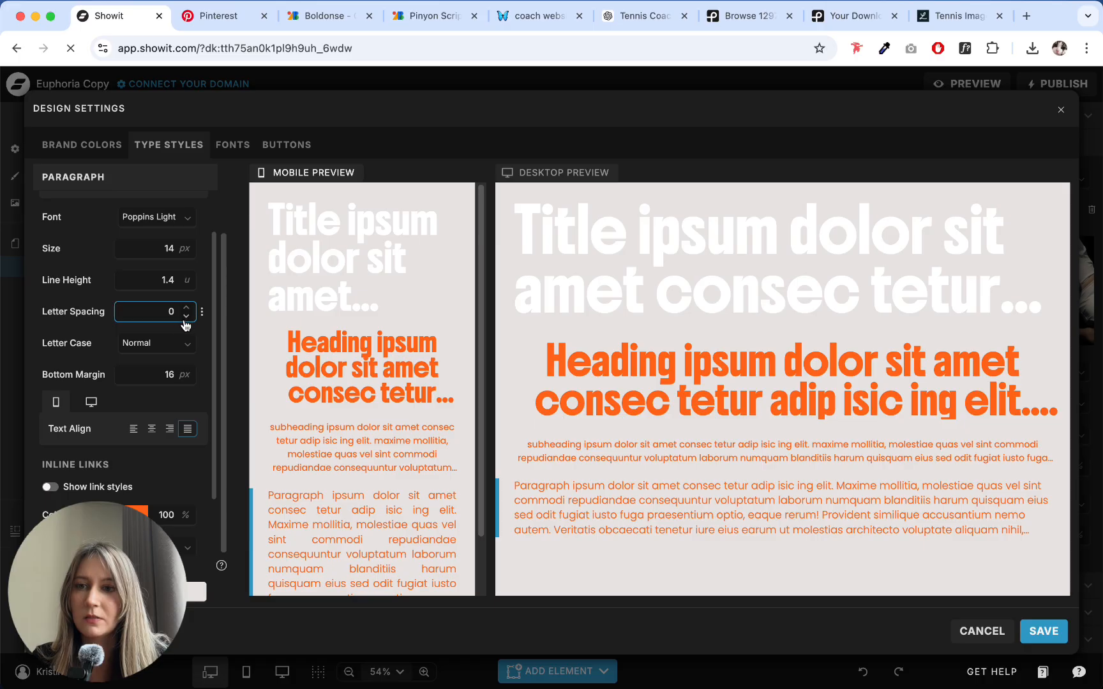
scroll(115, 363, "down", 3)
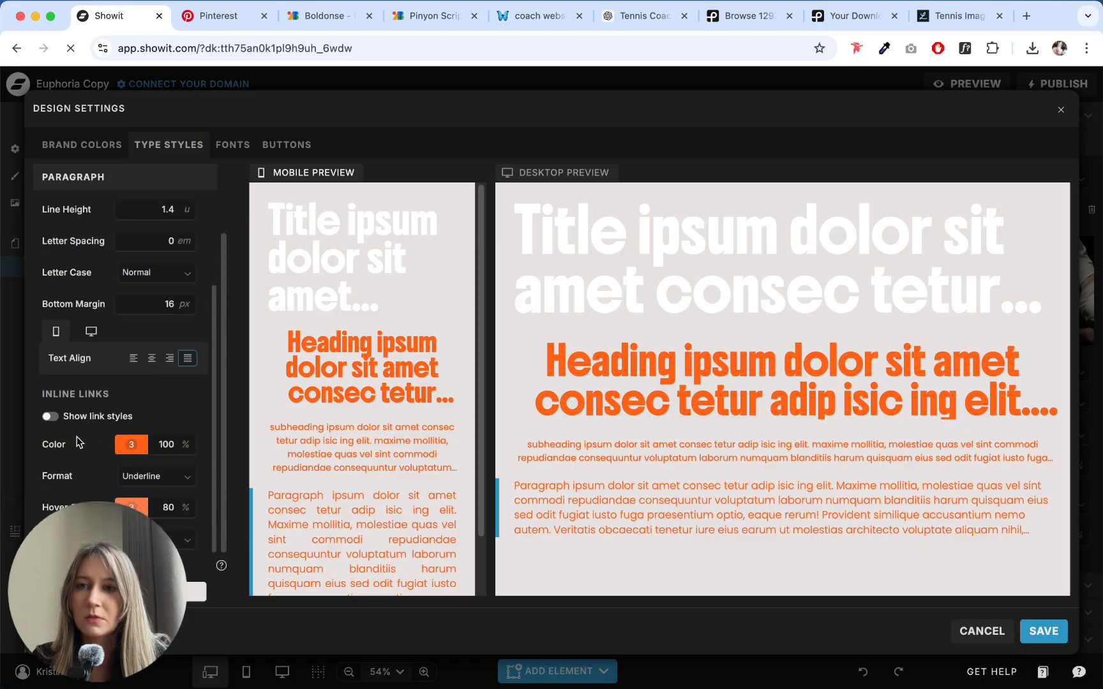
scroll(191, 314, "up", 5)
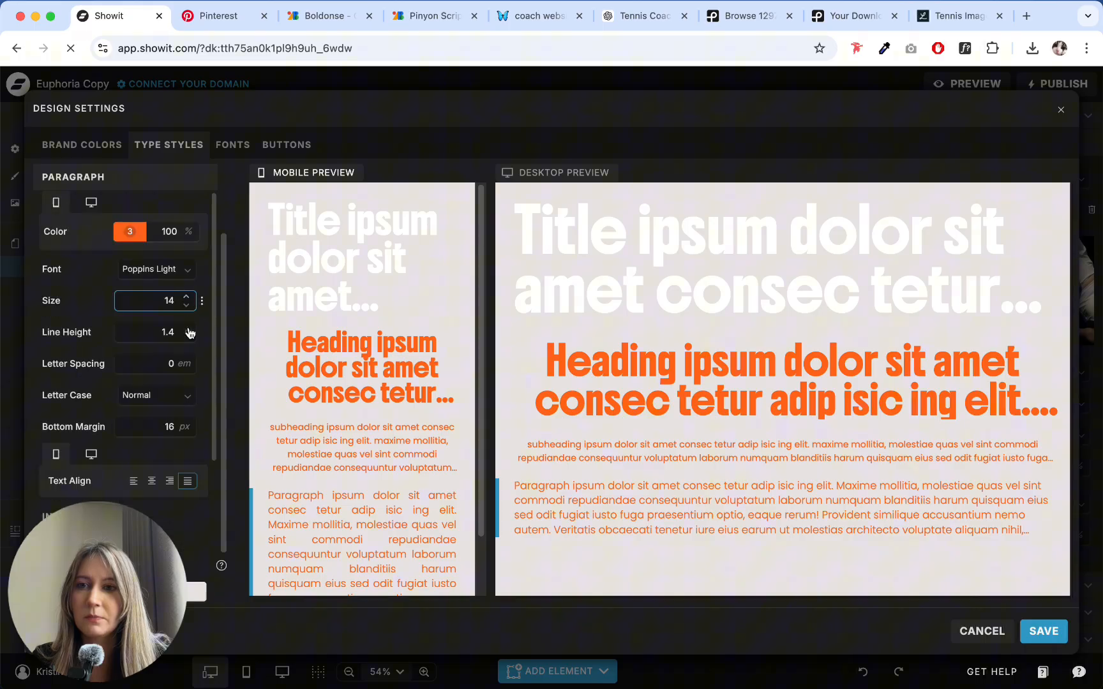
left_click(187, 337)
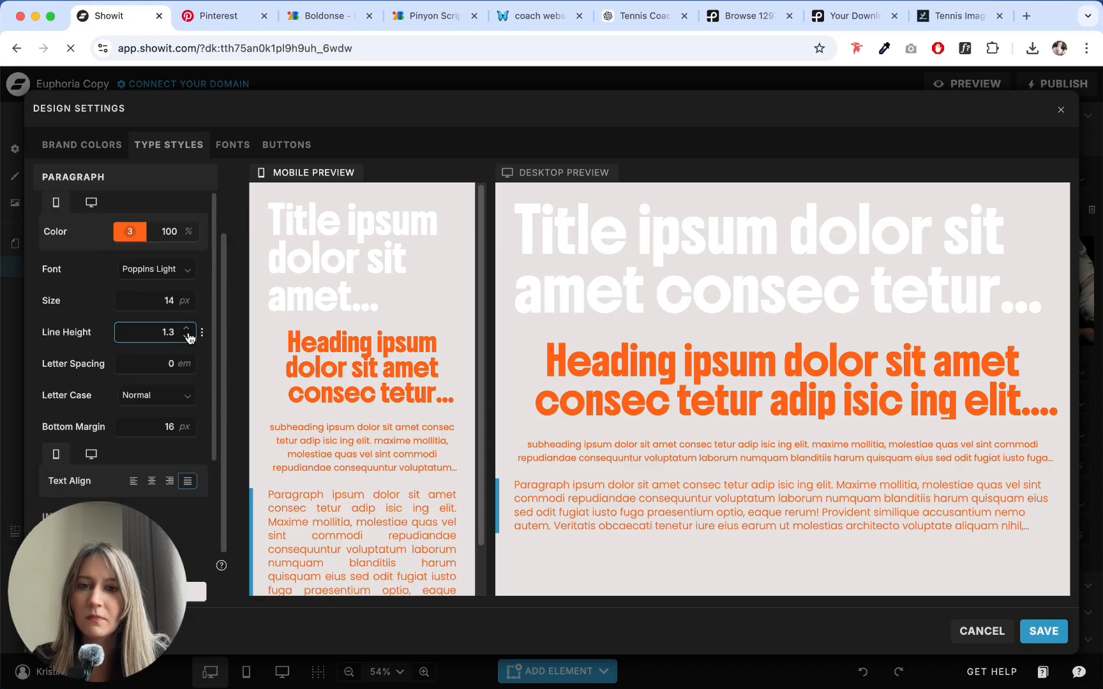
left_click(187, 328)
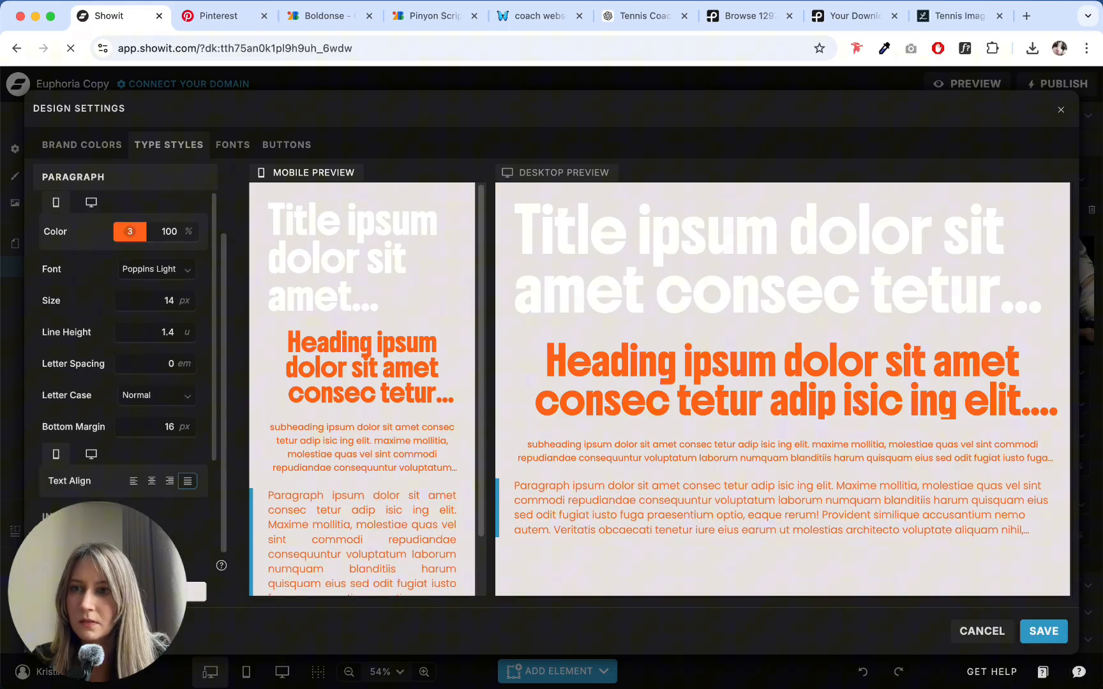
left_click(88, 201)
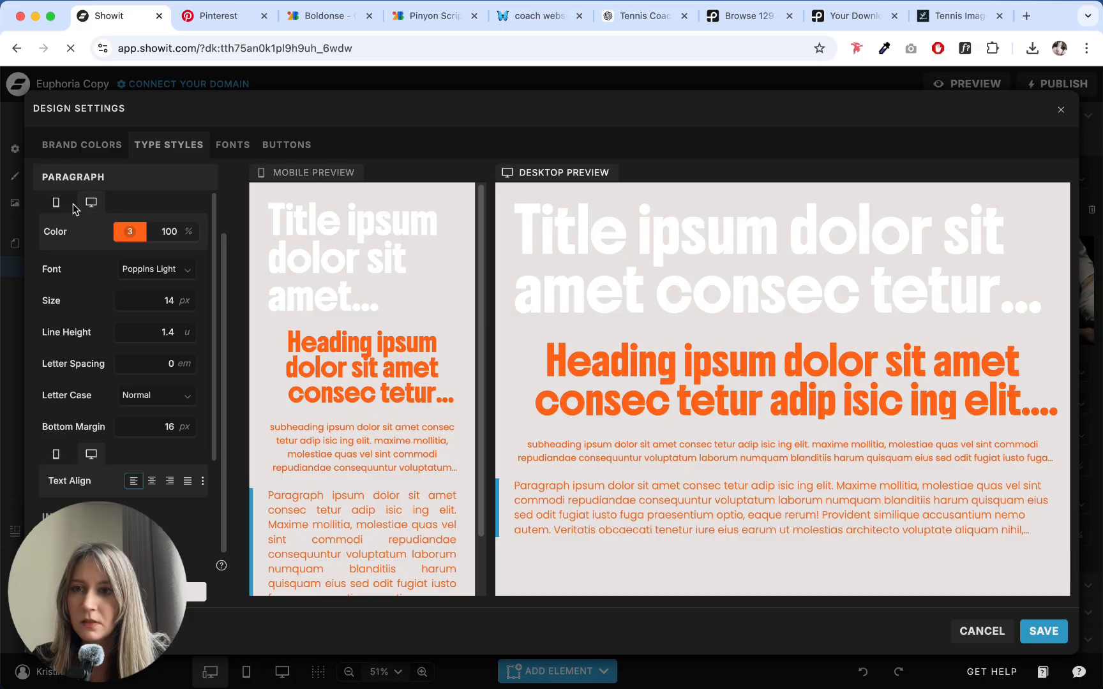
left_click(62, 204)
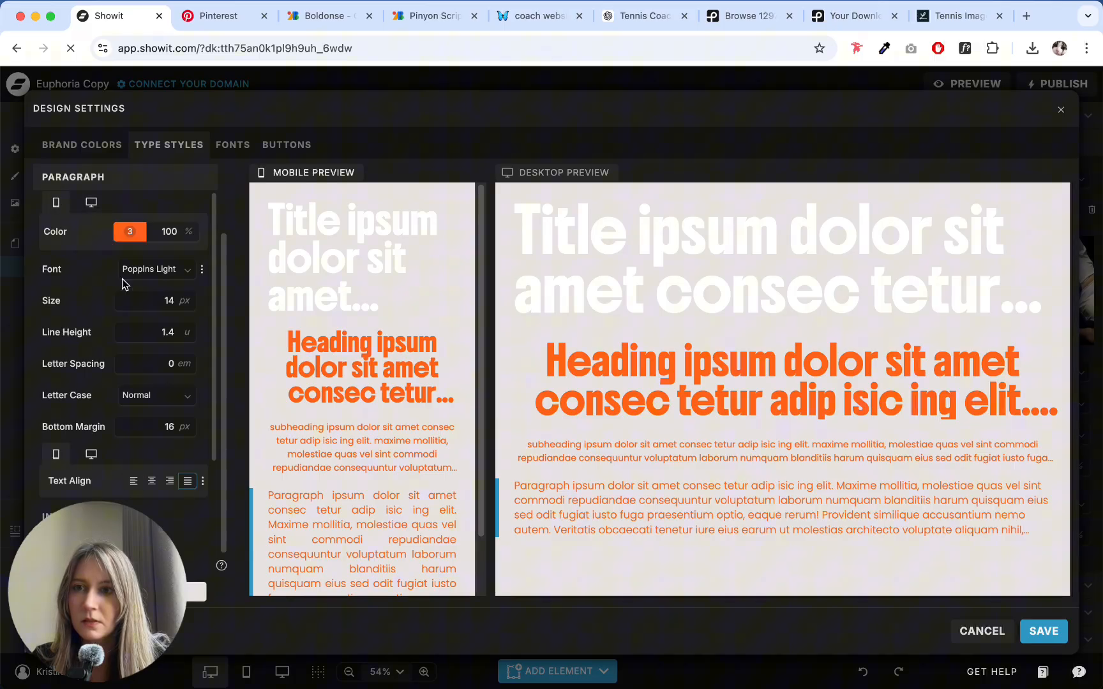
left_click(187, 339)
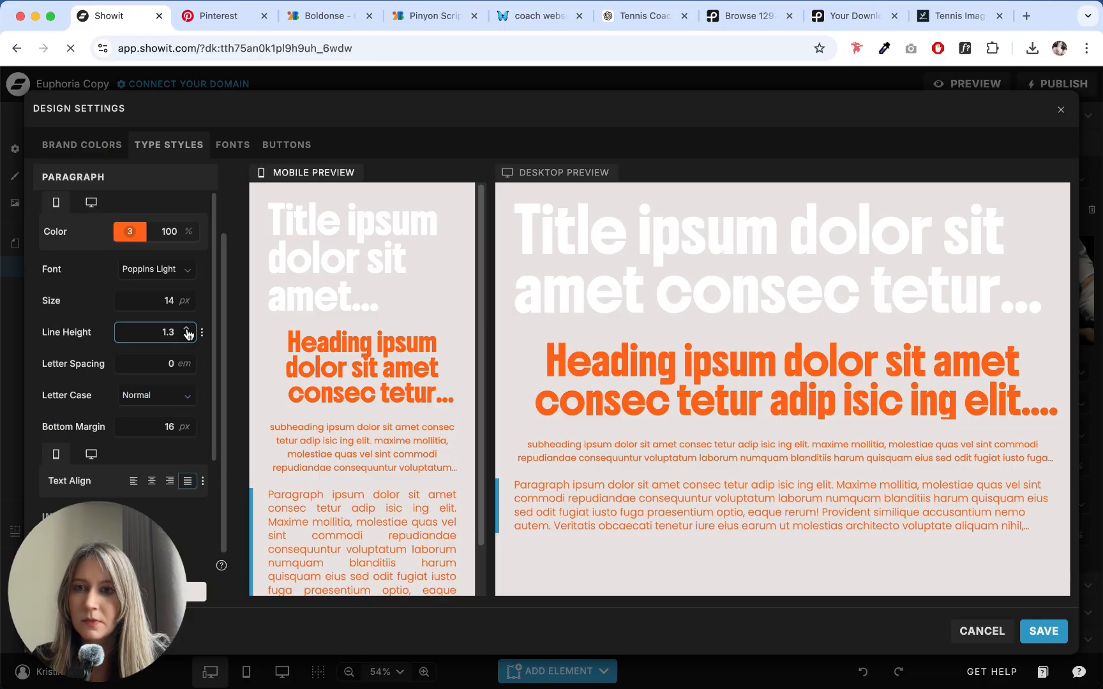
left_click(187, 328)
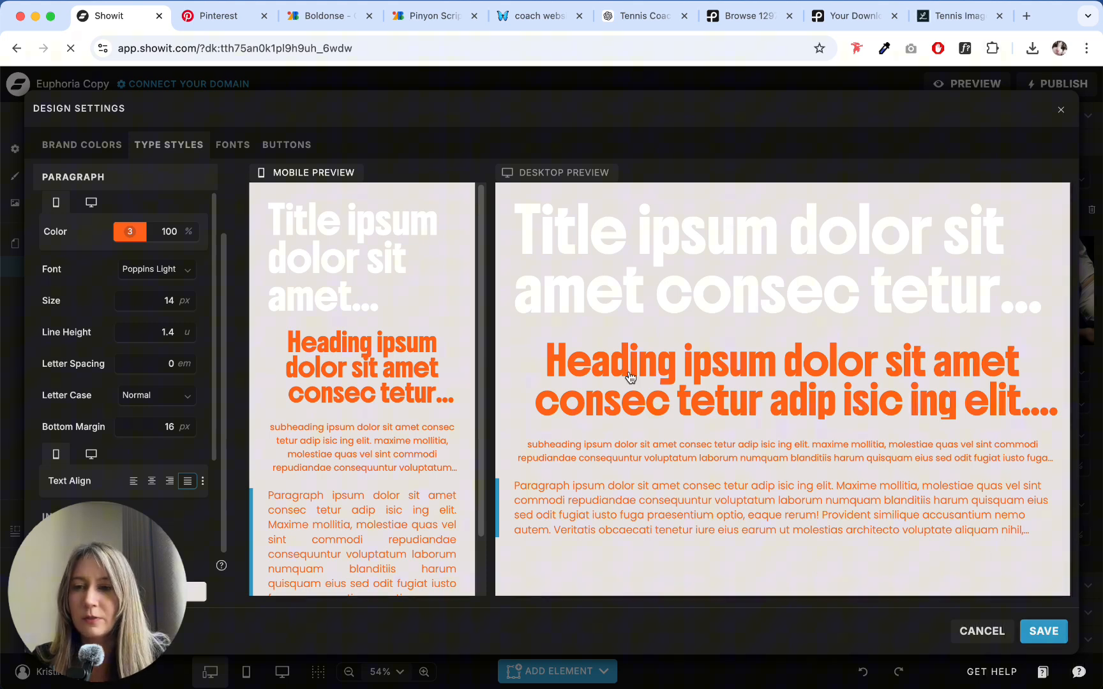
- Save the type style changes, and recolor the Title type style with the yellow brand color 5, saving the design settings again
left_click(1044, 632)
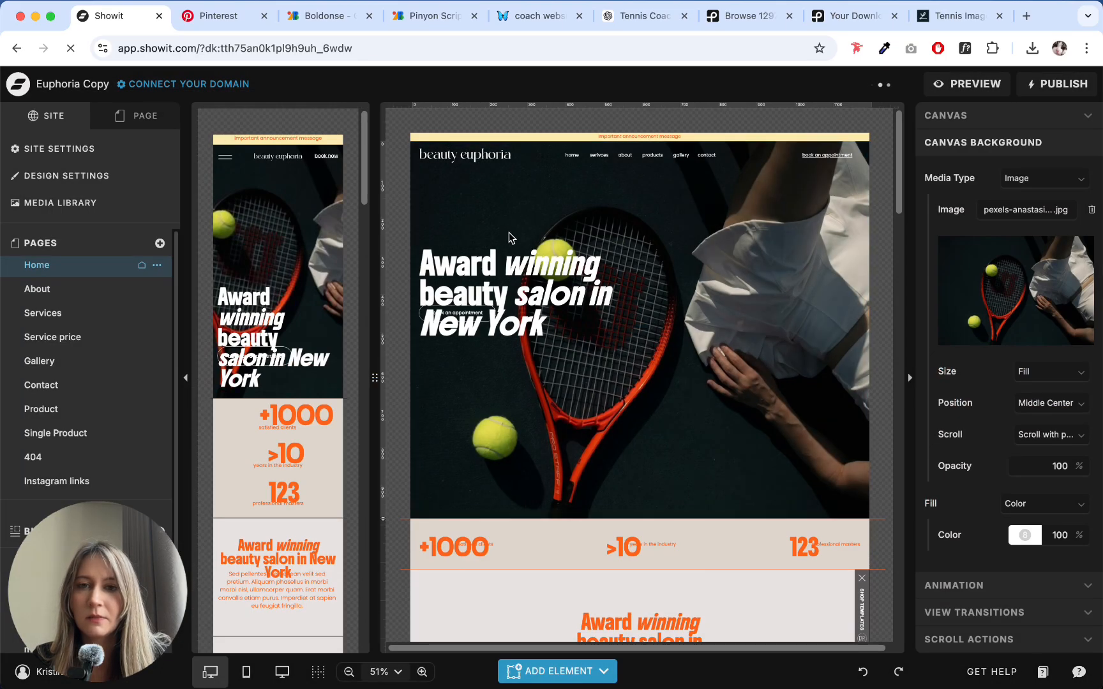
left_click(45, 150)
left_click(50, 188)
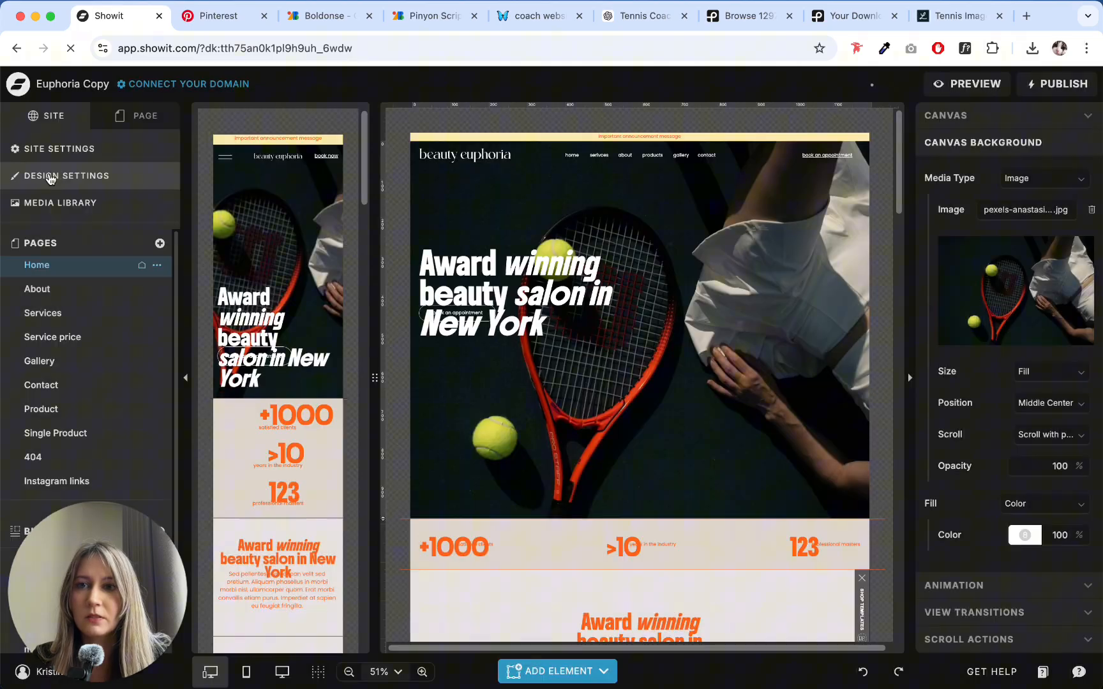
left_click(56, 176)
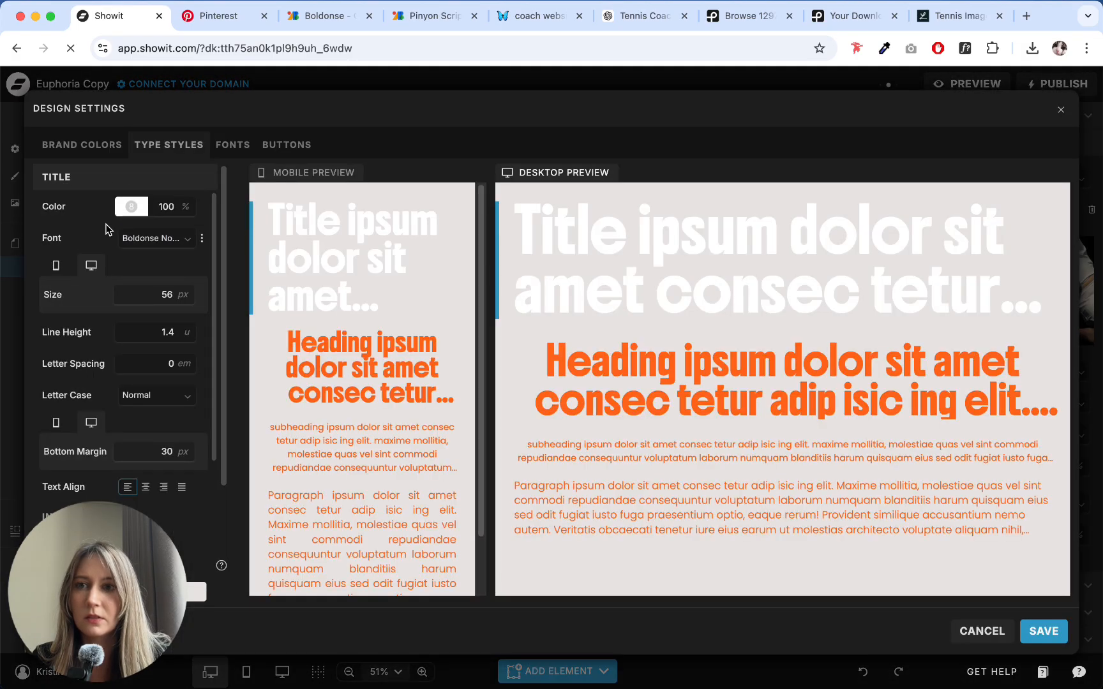
left_click(130, 206)
left_click(299, 237)
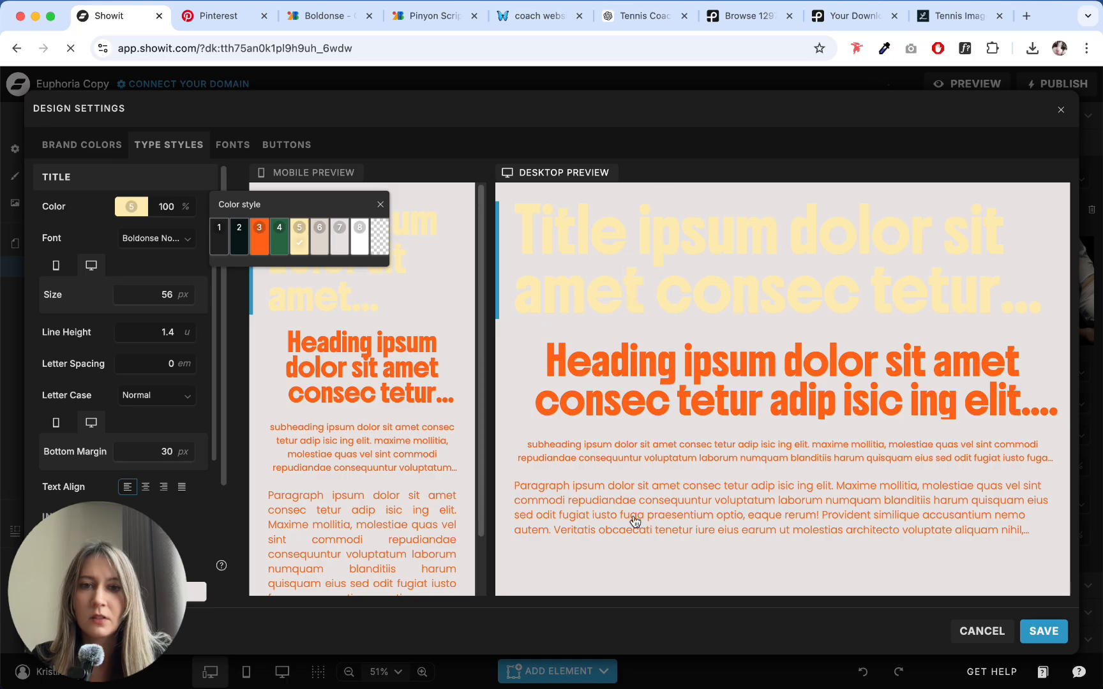
left_click(1045, 632)
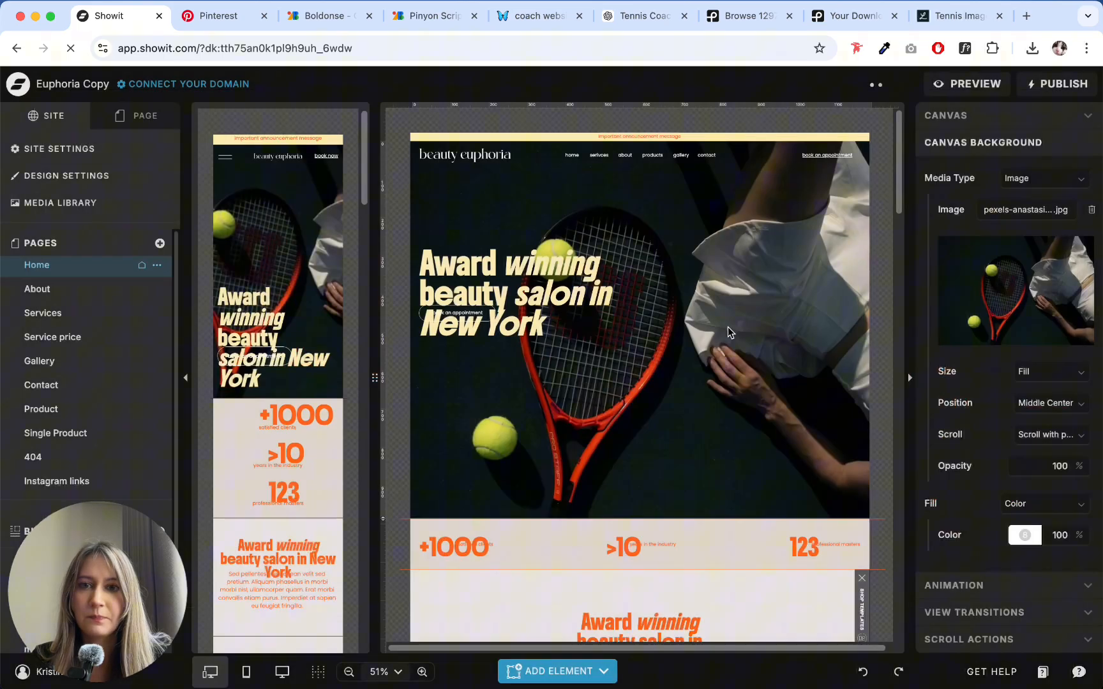
left_click(557, 299)
mouse_move(576, 285)
left_mouse_down()
mouse_move(589, 289)
mouse_move(578, 287)
mouse_move(590, 277)
left_mouse_up()
left_click(767, 313)
left_click(631, 237)
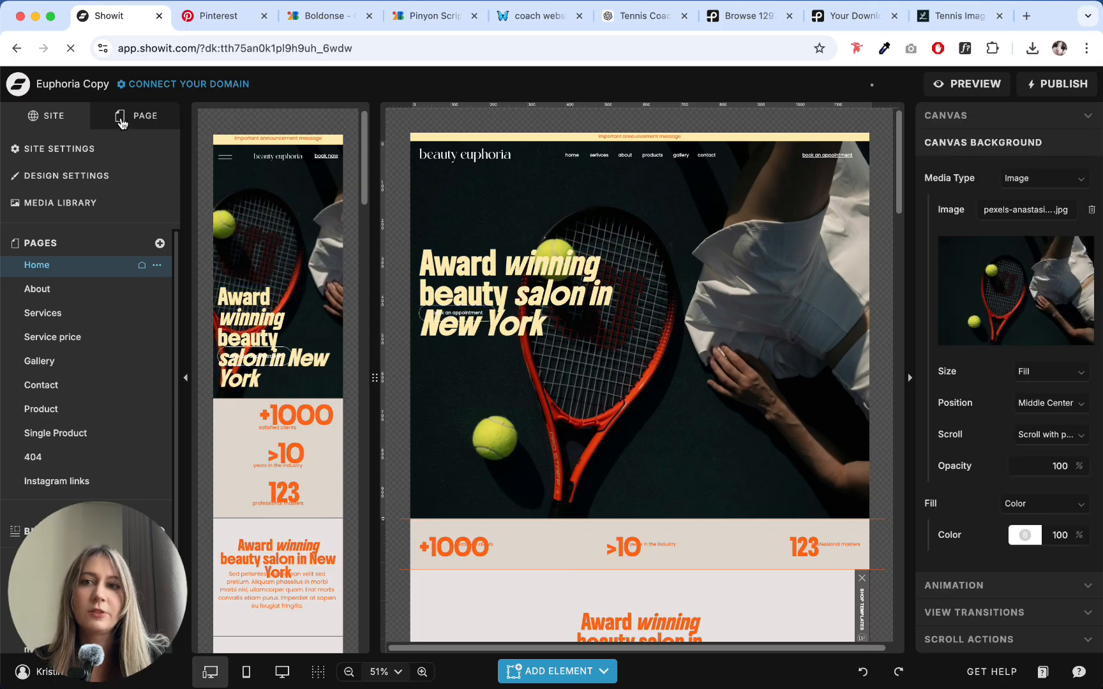
- Open the Home page's announcement site canvas for editing and set its background to the orange brand color 3
left_click(121, 121)
left_click(469, 136)
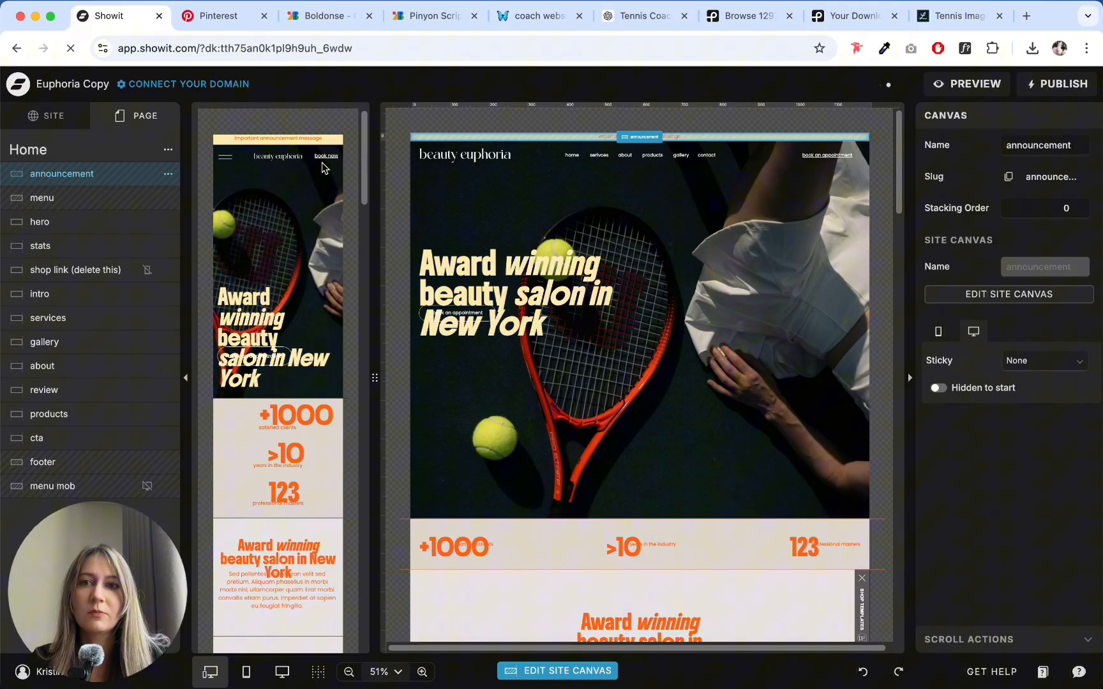
left_click(647, 180)
left_click(547, 138)
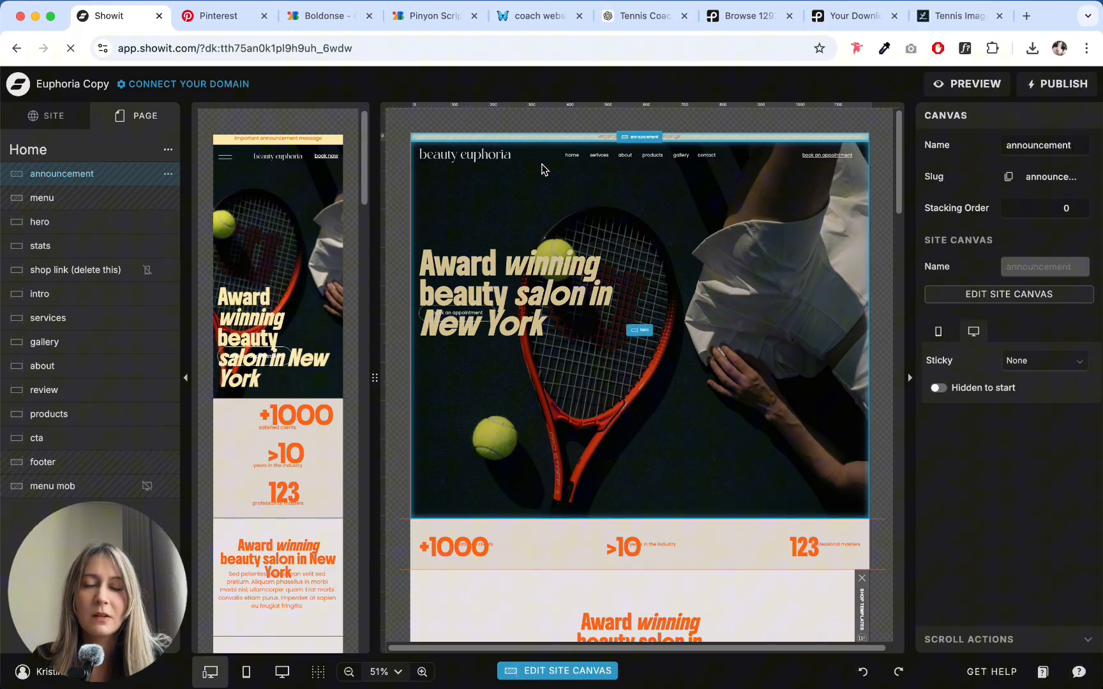
left_click(542, 169)
left_click(544, 146)
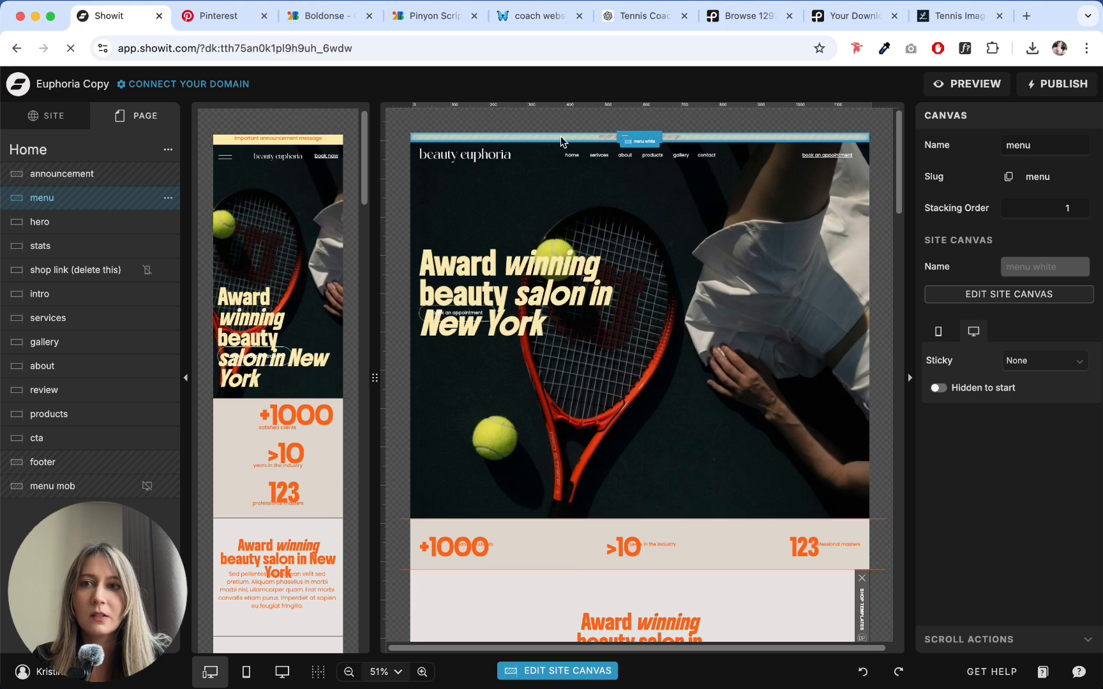
left_click(561, 137)
double_click(630, 142)
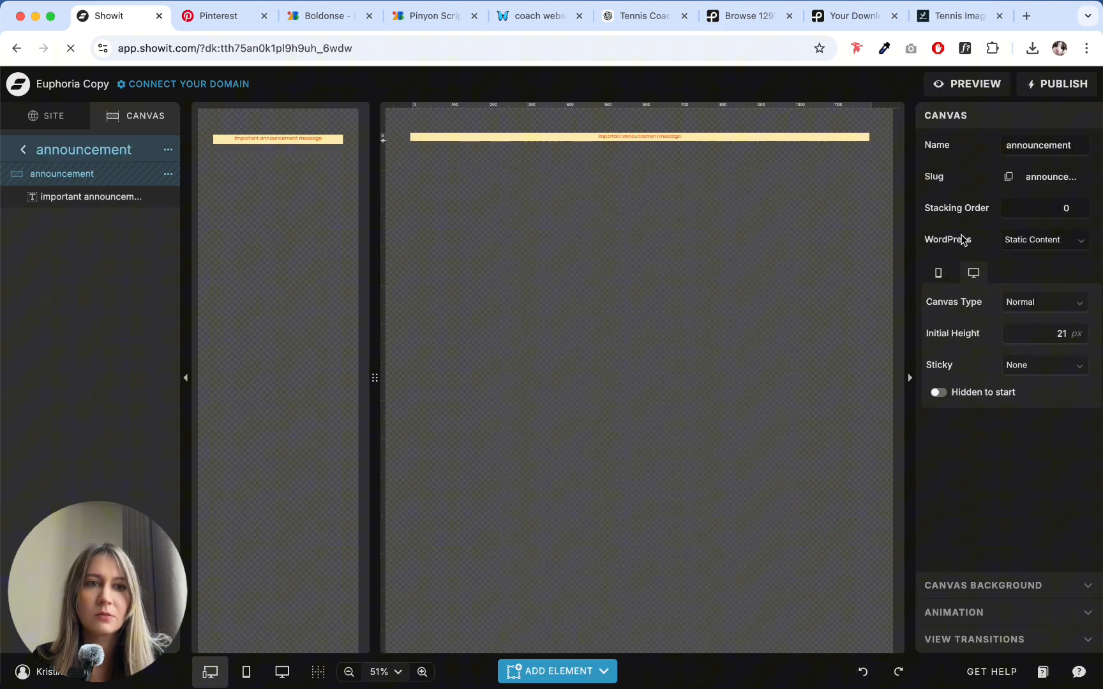
left_click(997, 584)
left_click(1025, 247)
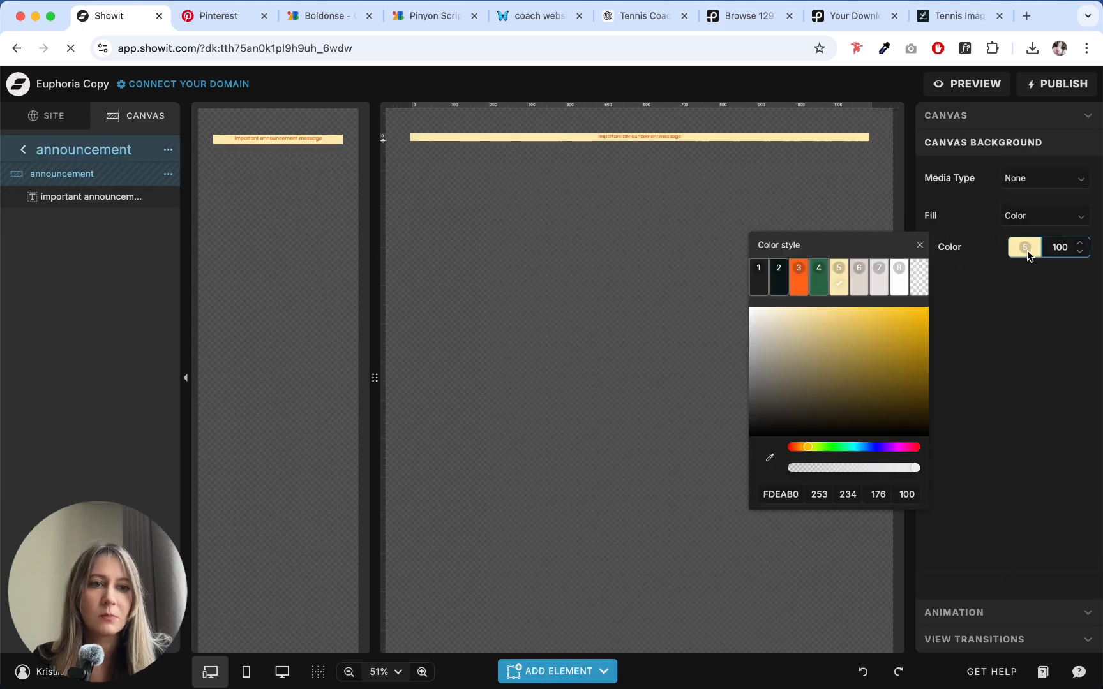
left_click(808, 288)
- Recolor the announcement message text with the yellow brand color 5 and return to the Home page
left_click(653, 139)
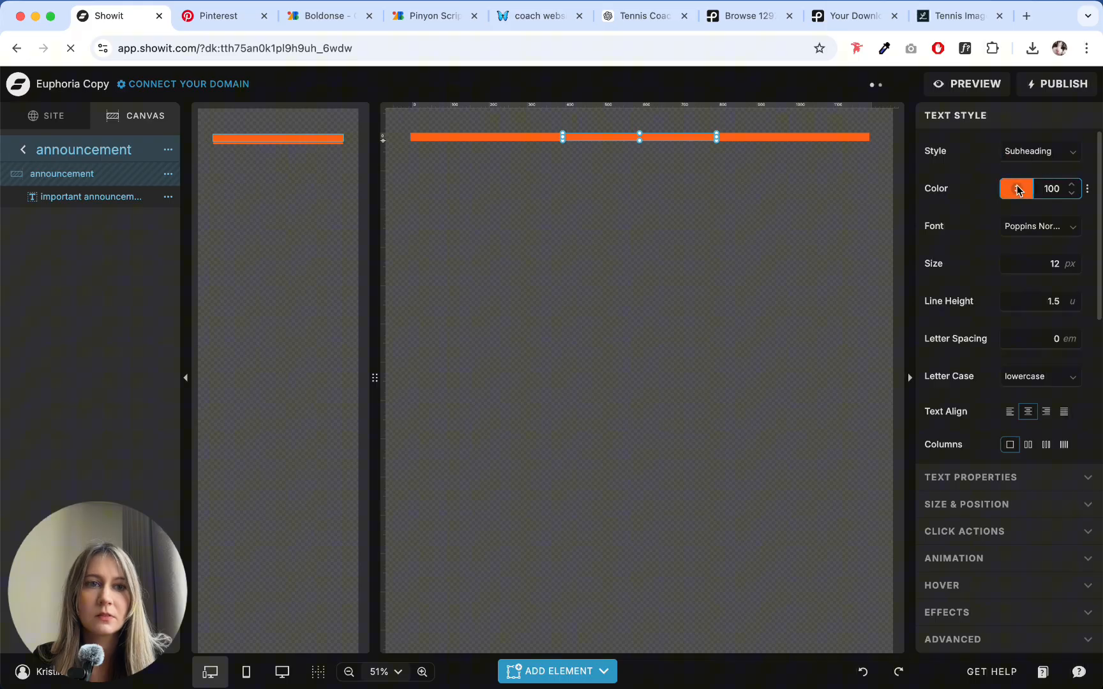
left_click(1017, 189)
left_click(825, 219)
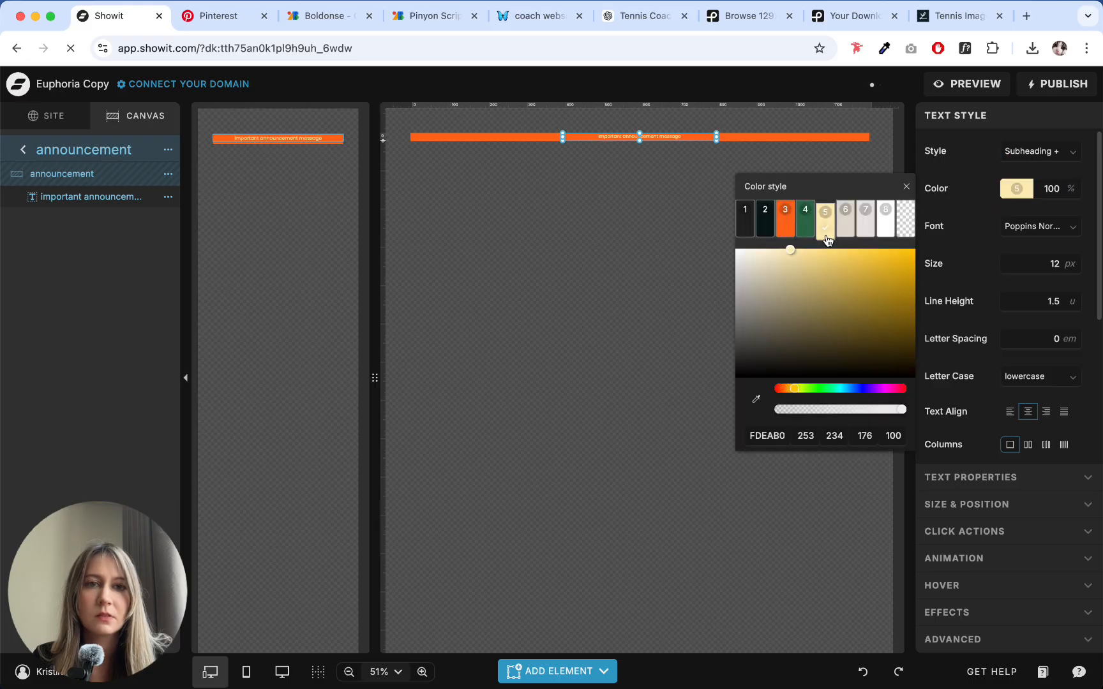
left_click(14, 156)
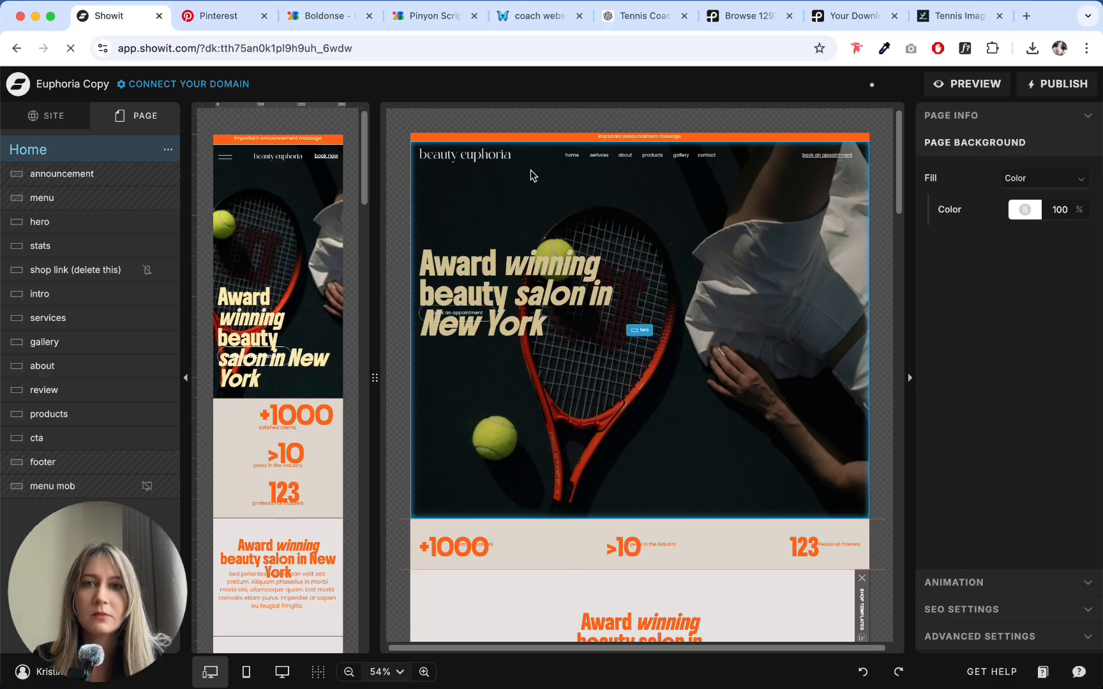
- Open the Home page's menu site canvas for editing and delete the beauty euphoria logo
left_click(753, 154)
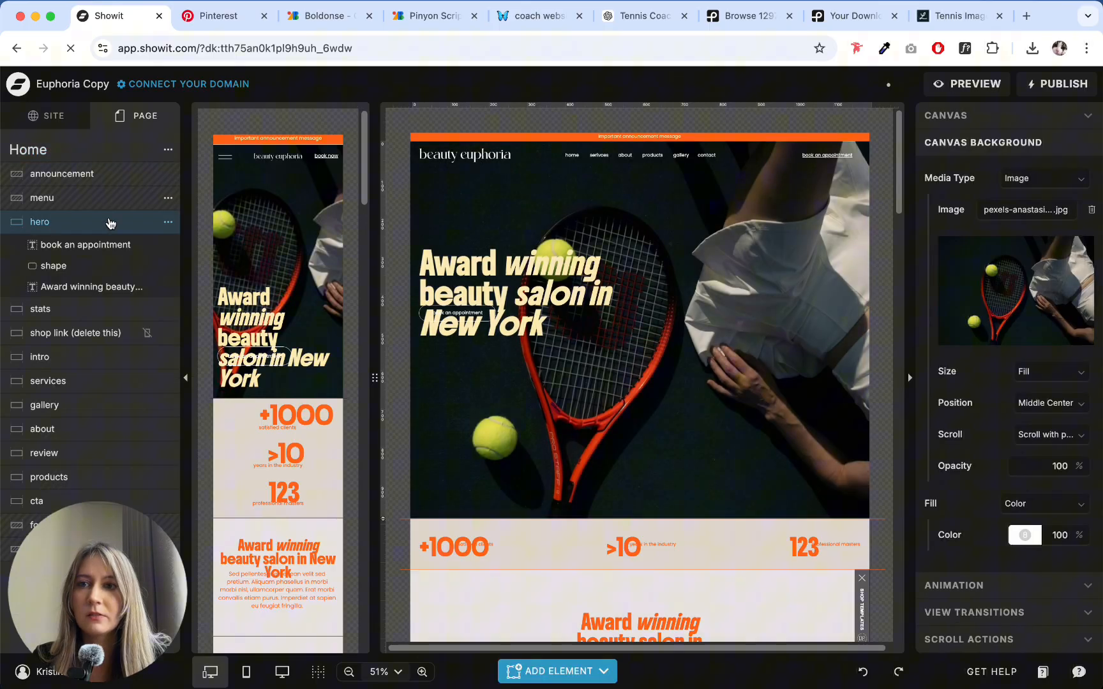
left_click(136, 200)
left_click(167, 198)
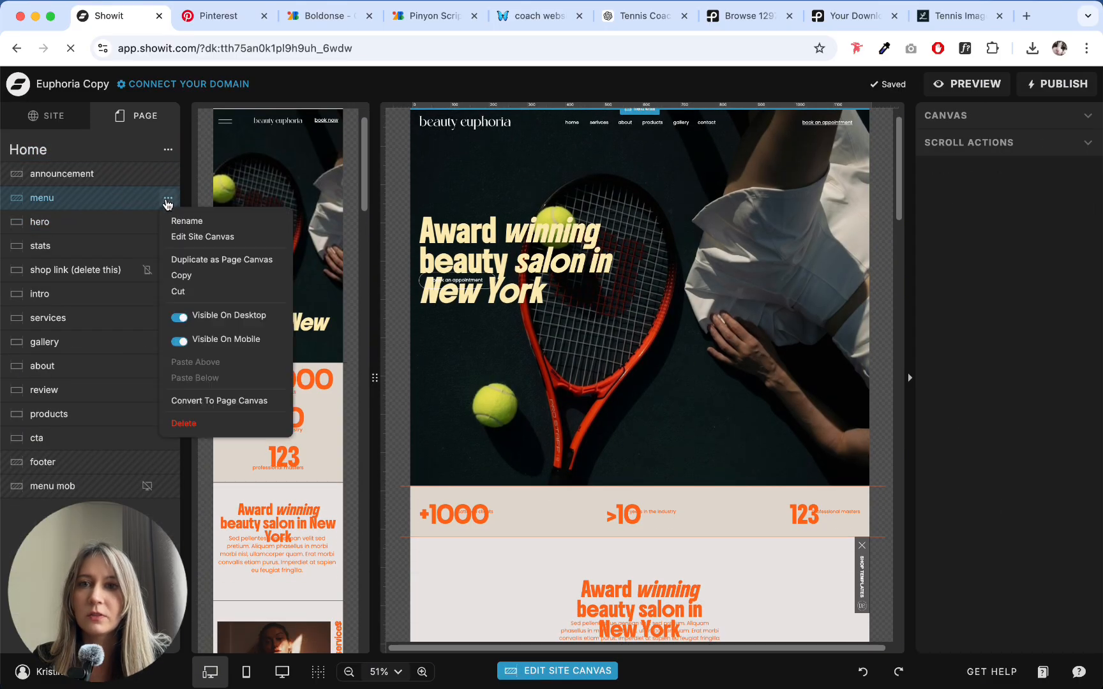
left_click(189, 237)
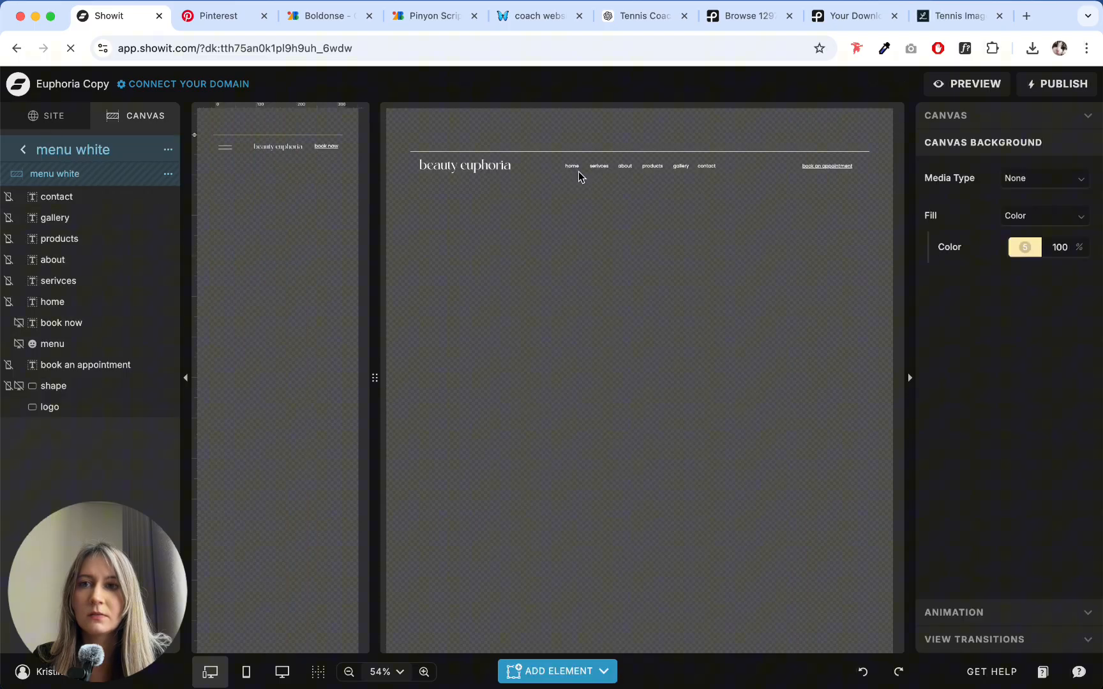
left_click(447, 170)
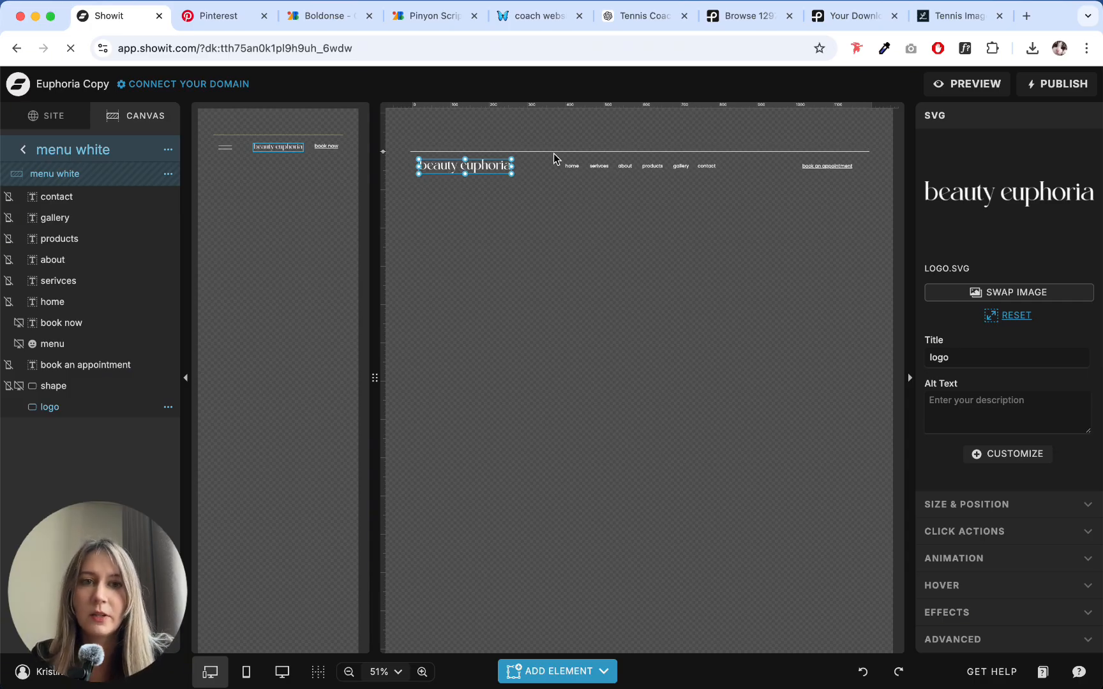
key("Delete")
- Add a Heading text element to the menu canvas and place it where the logo was, before the navigation links
left_click(558, 671)
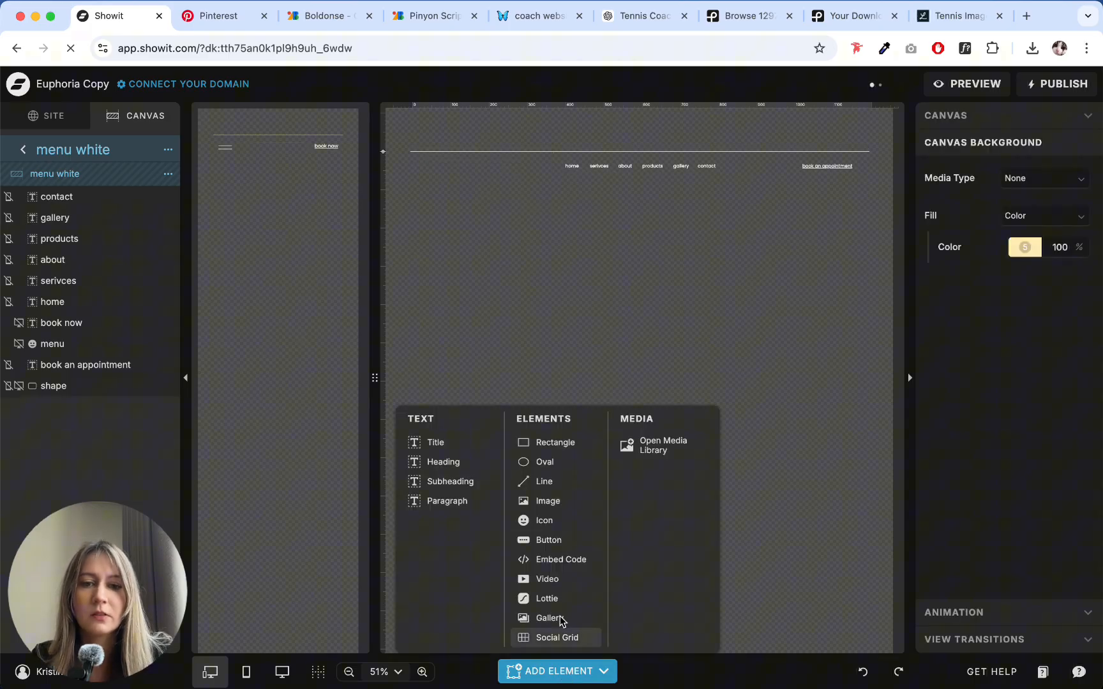
left_click(488, 468)
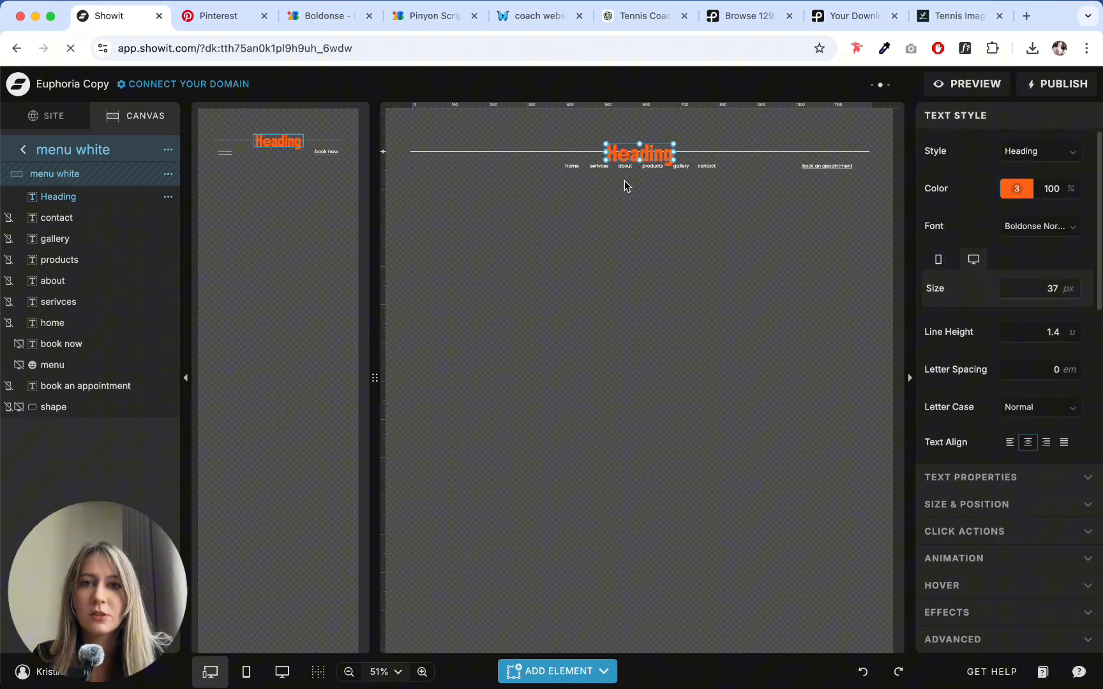
left_click_drag(633, 155, 440, 171)
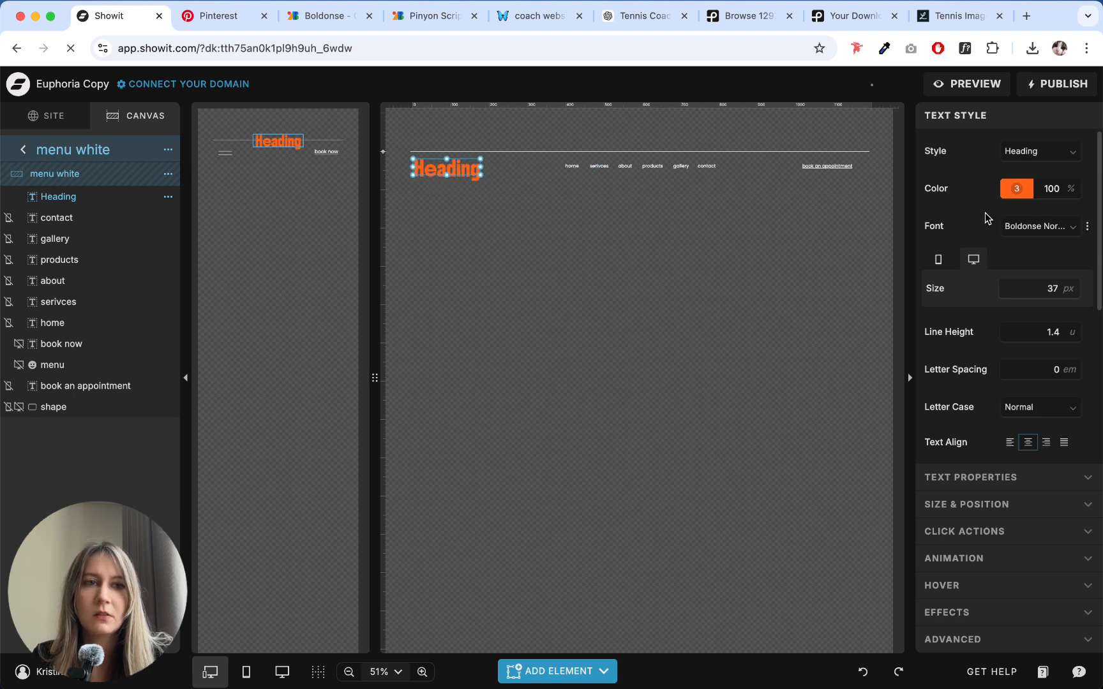
- Set the new heading's desktop size to 24 px and its color to the yellow brand color 5
left_click(1044, 285)
left_click(1070, 293)
left_click(1070, 293)
left_click(1071, 293)
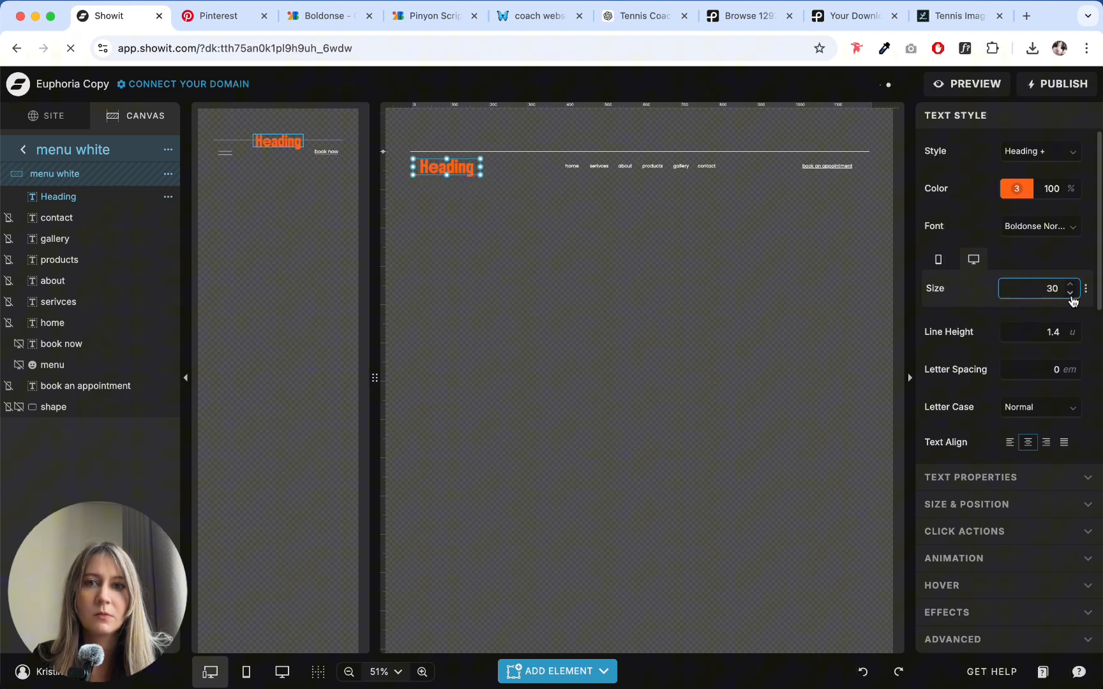
left_click(1070, 293)
left_click(1017, 188)
left_click(826, 217)
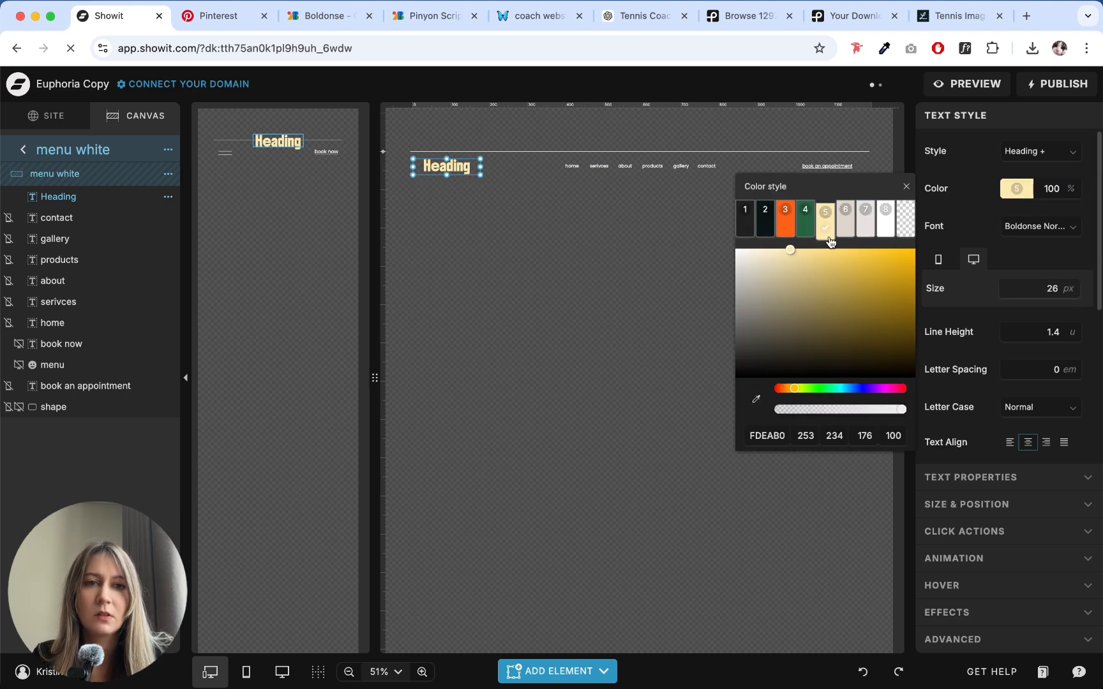
left_click(1067, 342)
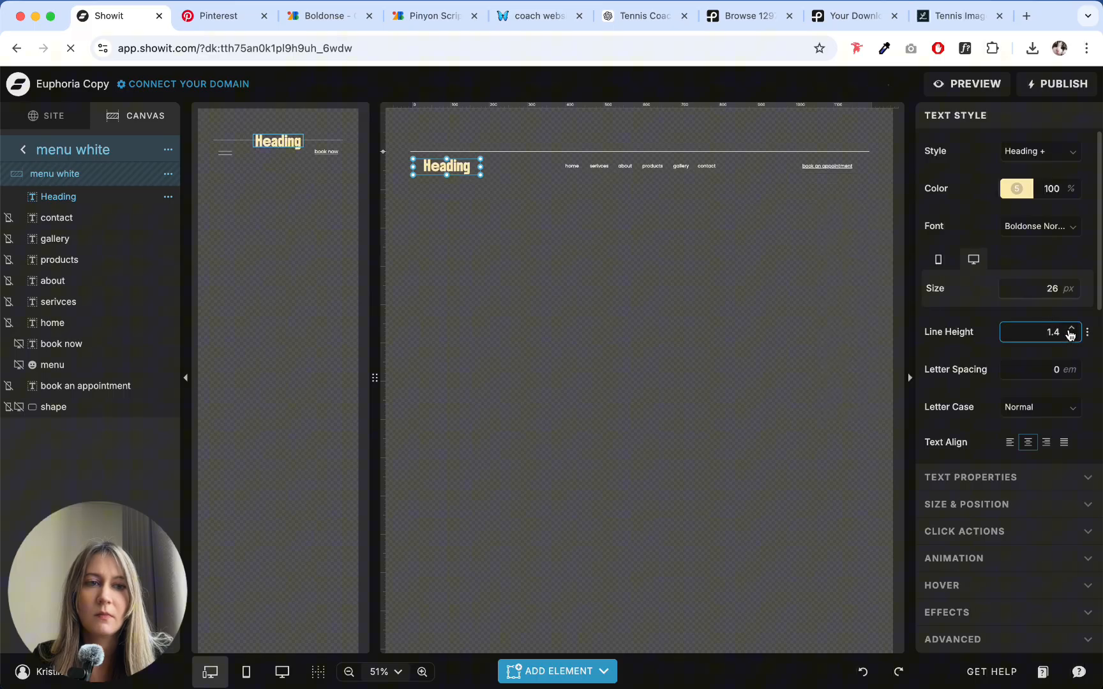
left_click(1070, 293)
left_click(1070, 293)
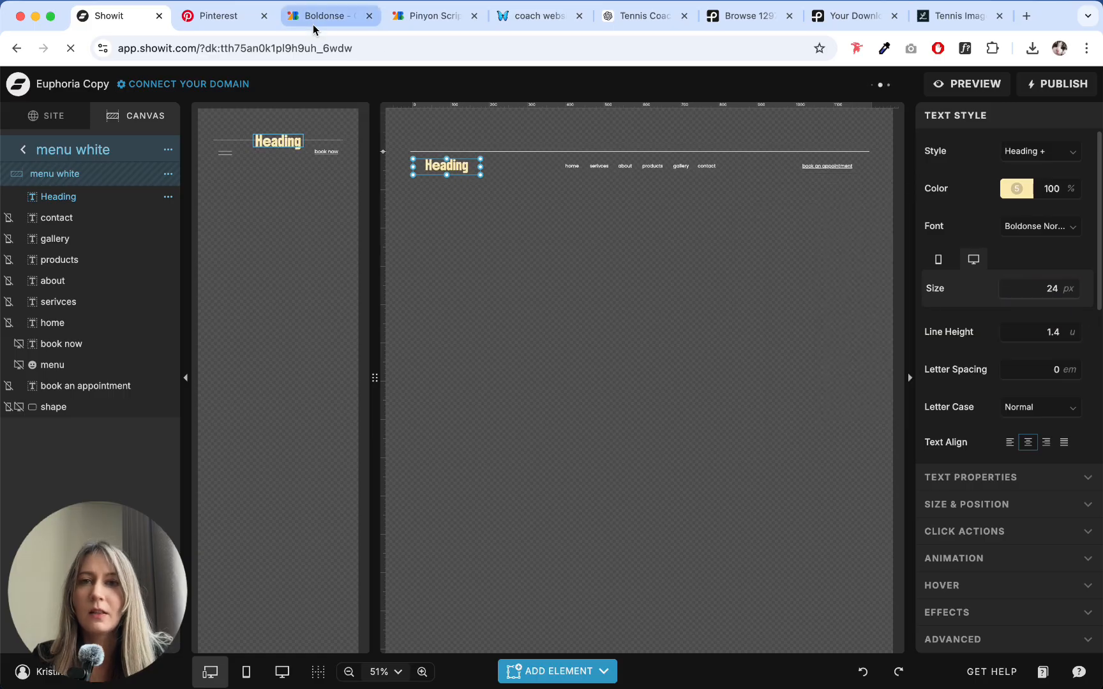
- Switch to the ChatGPT homepage copy chat, find the brand name ideas, and copy "Melissa Tennis Co." from the Personal Brand list
left_click(635, 18)
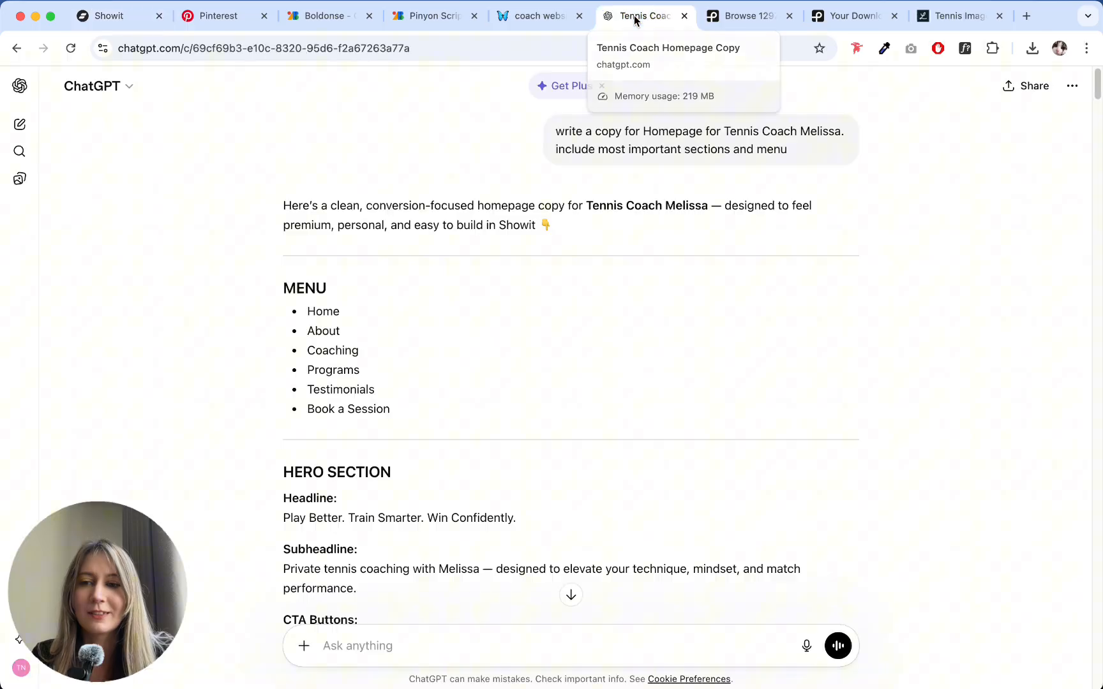
scroll(480, 293, "down", 5)
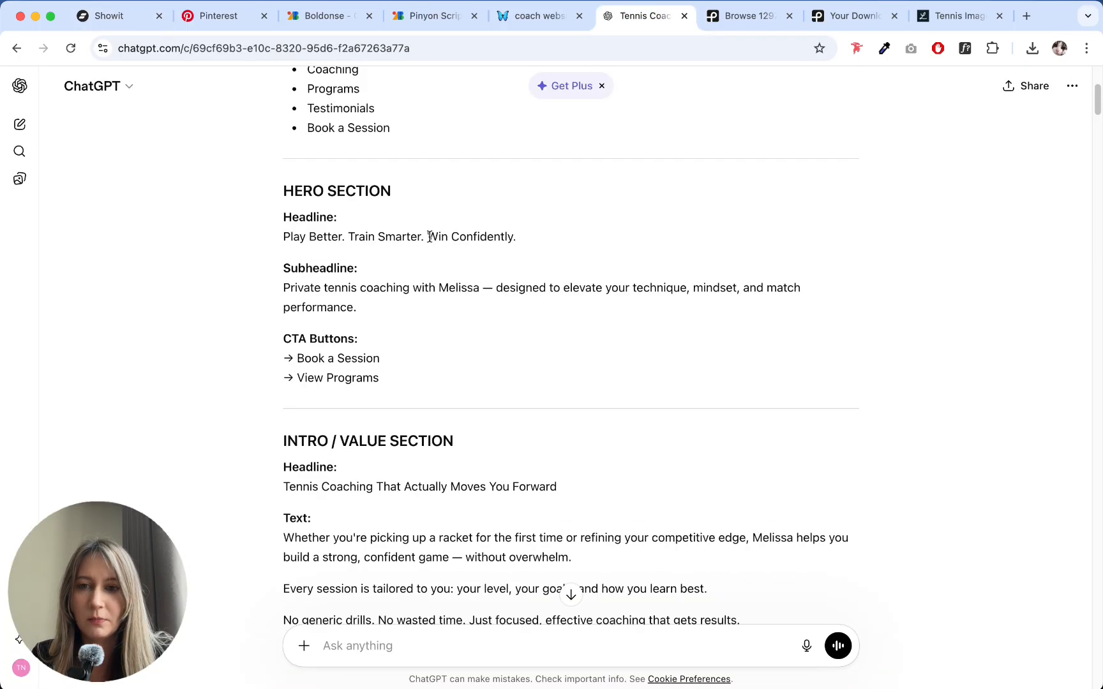
scroll(429, 236, "down", 10)
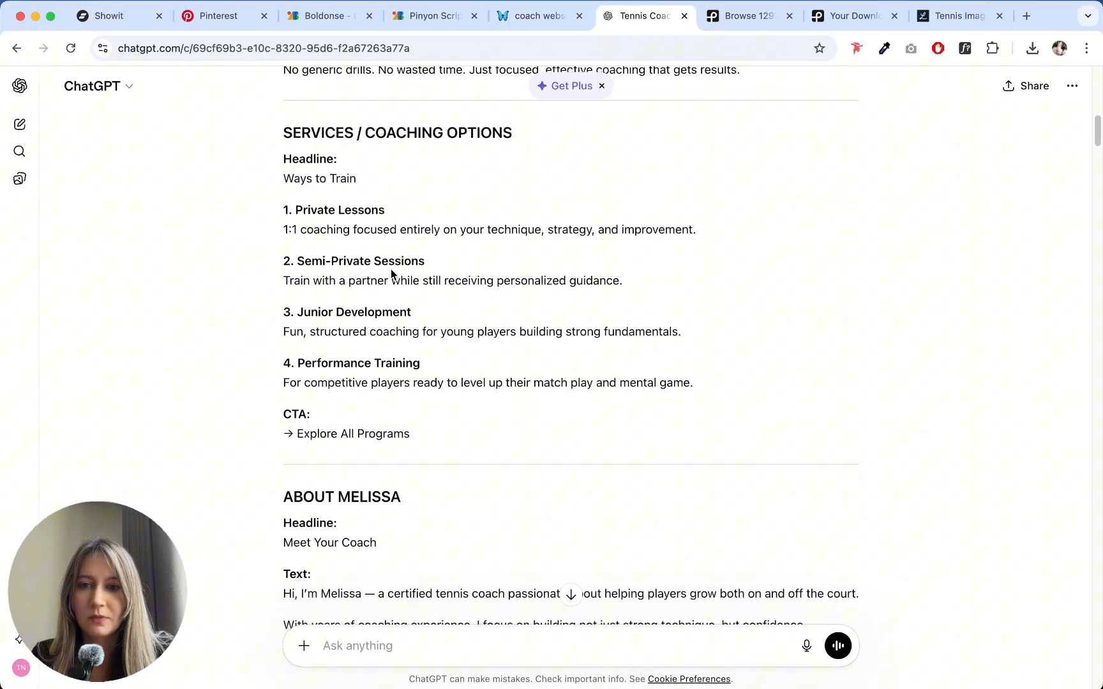
scroll(426, 267, "down", 20)
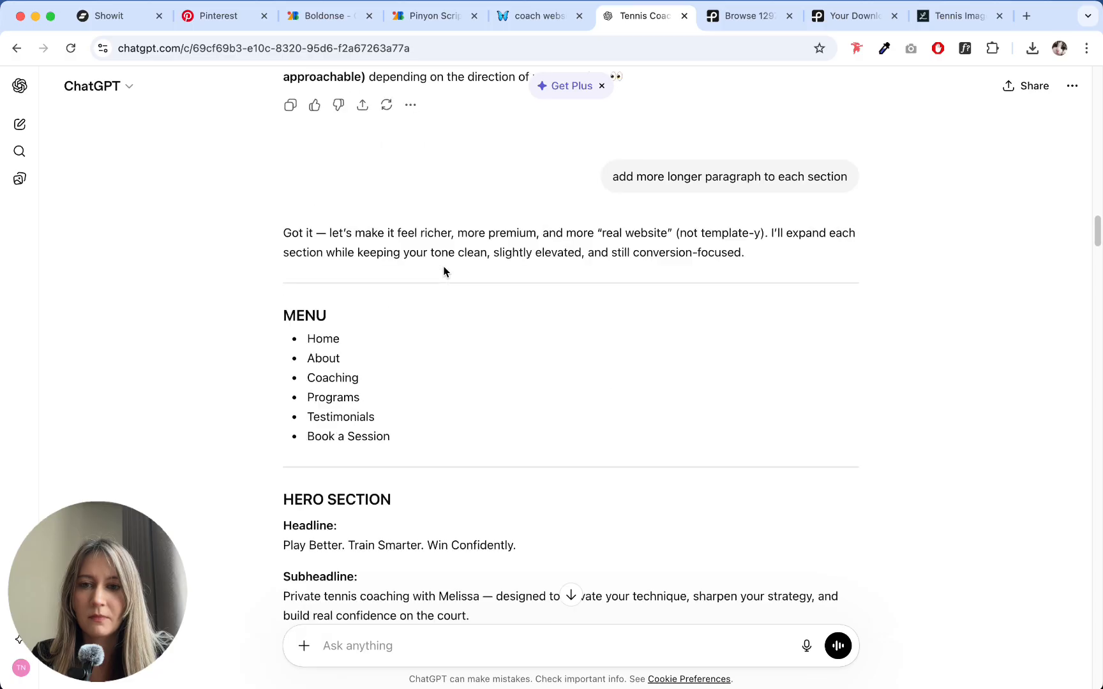
scroll(443, 266, "down", 20)
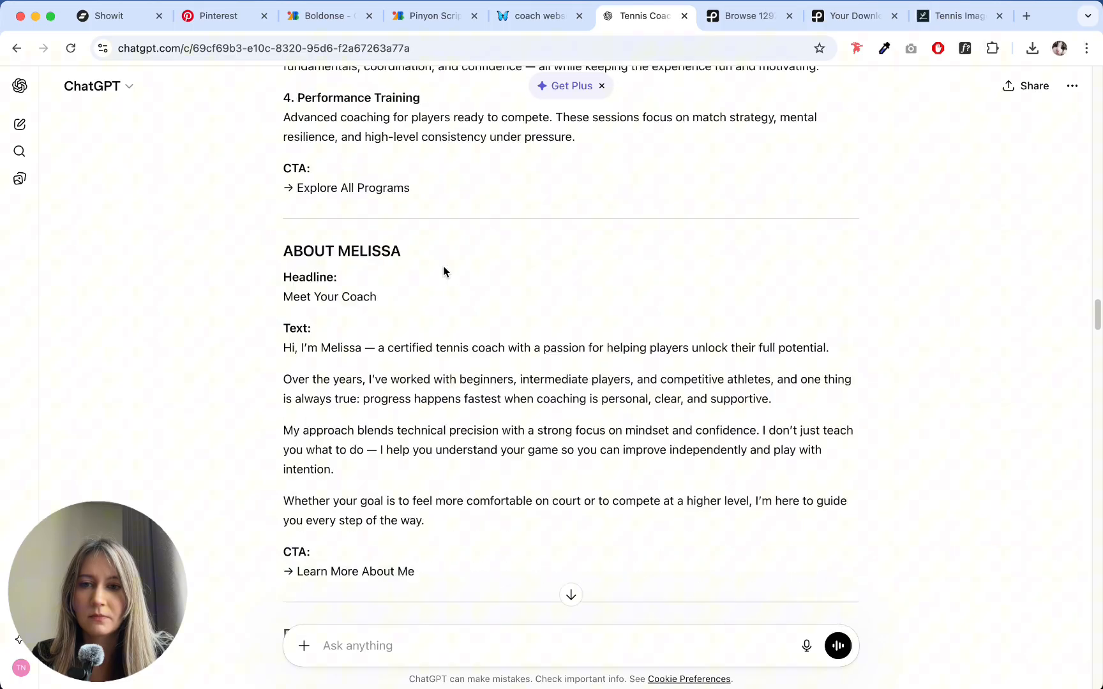
scroll(443, 267, "down", 20)
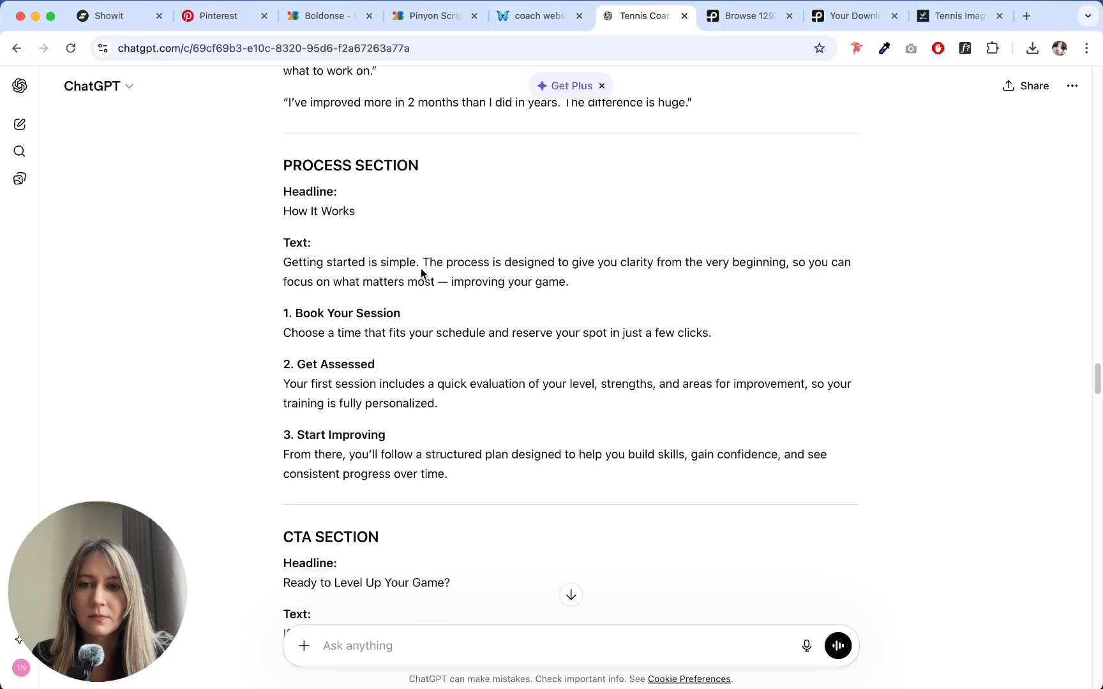
scroll(420, 270, "down", 20)
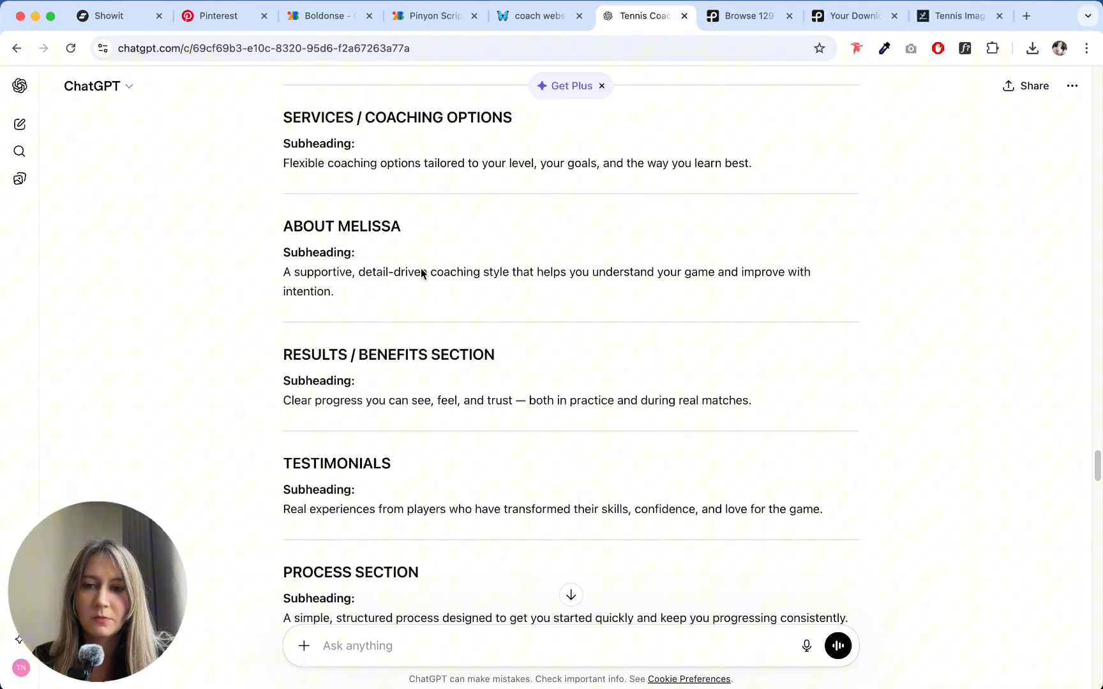
scroll(421, 272, "down", 20)
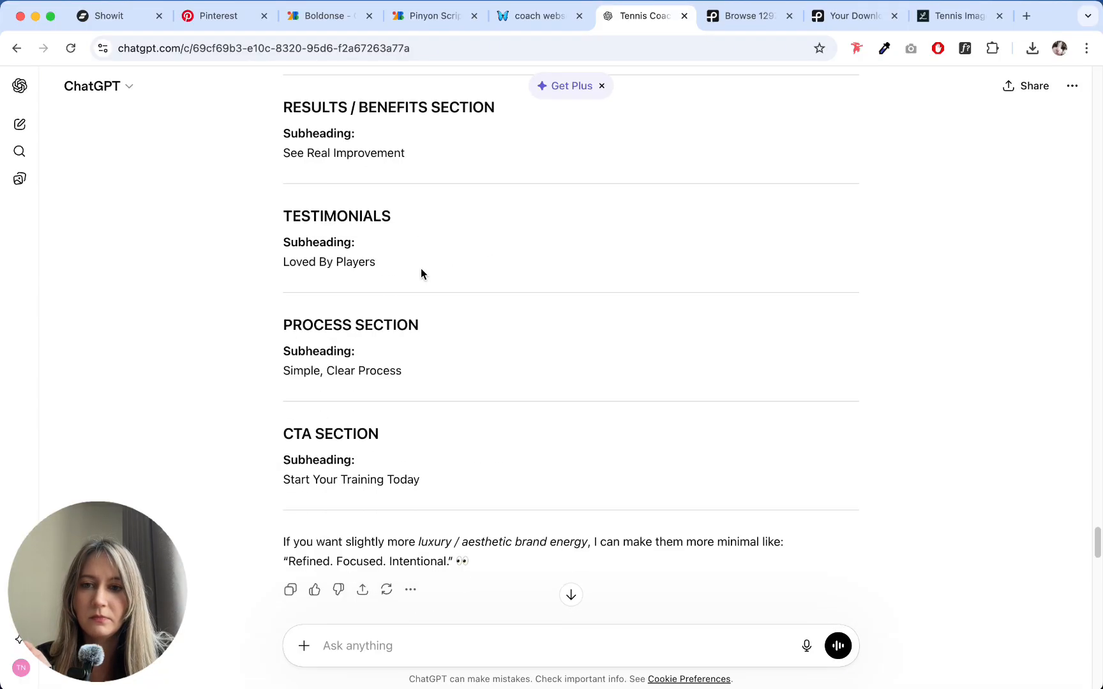
scroll(421, 268, "down", 15)
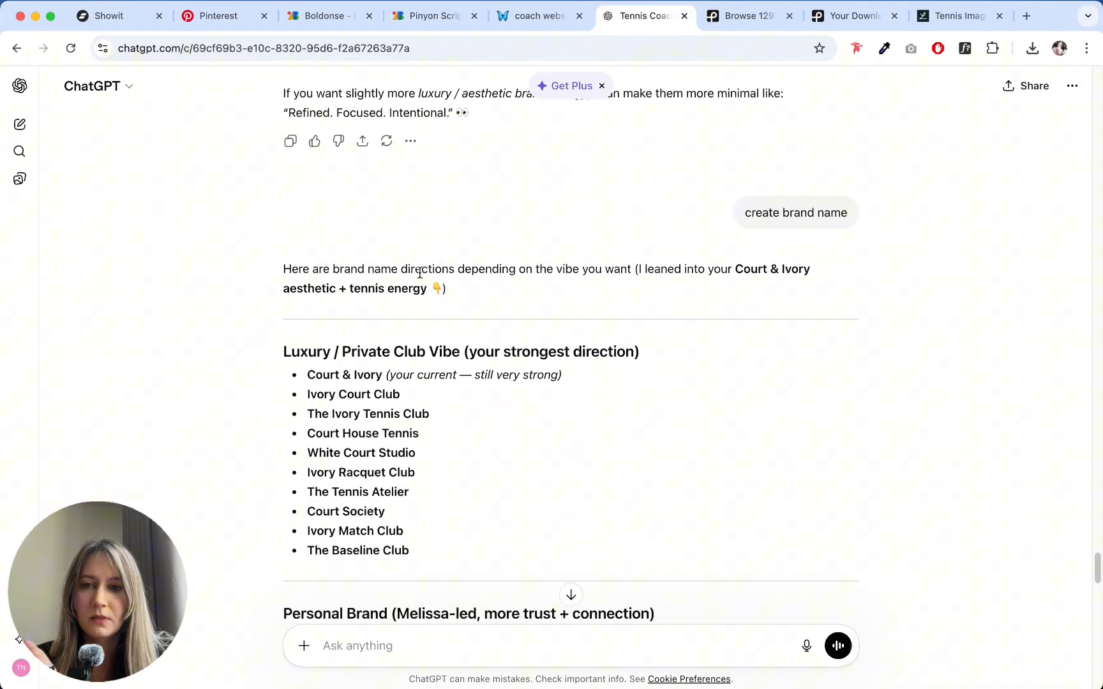
scroll(330, 368, "down", 4)
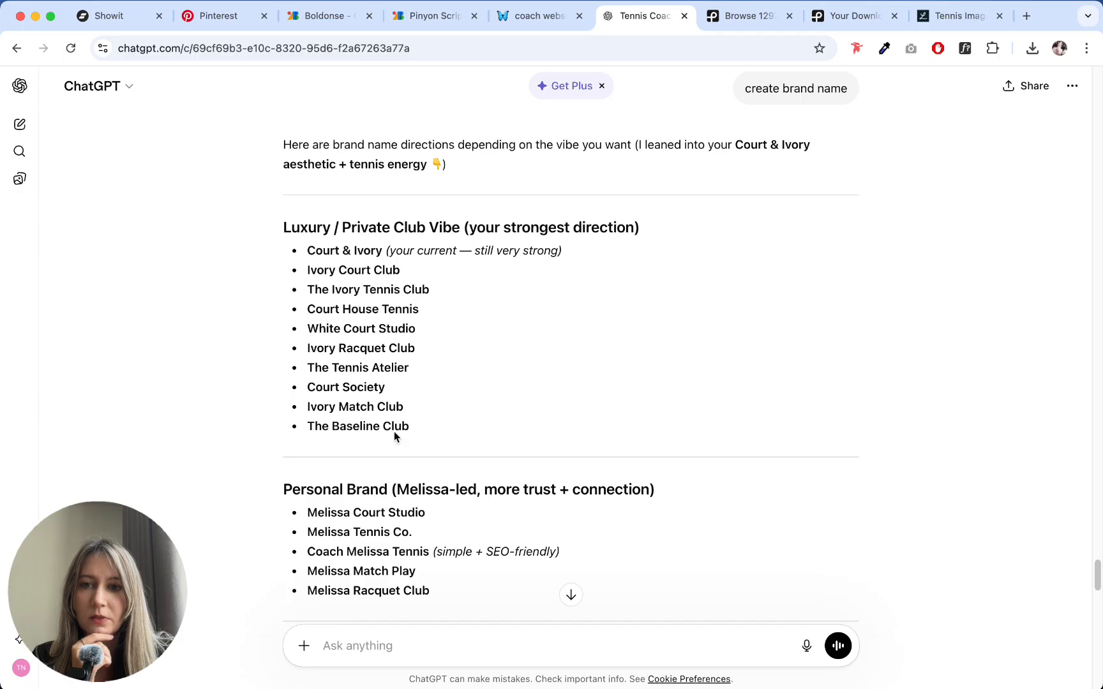
scroll(395, 436, "down", 6)
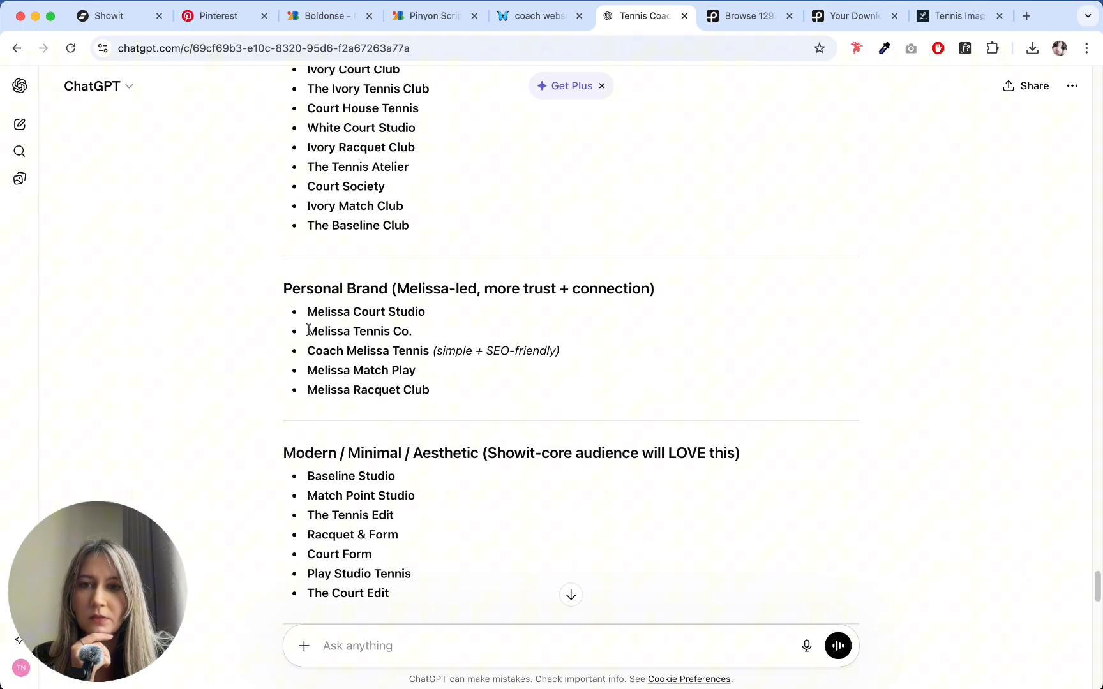
left_click_drag(309, 330, 446, 337)
key("super+c")
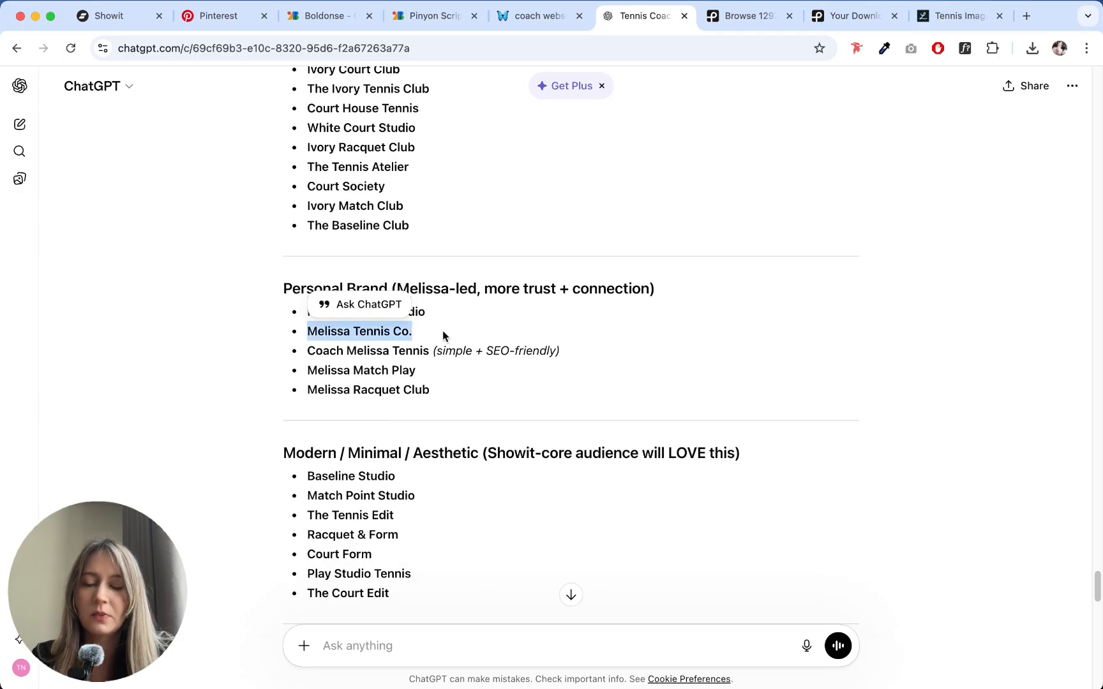
- Return to Showit, replace the menu heading's text with the copied "Melissa Tennis Co." and left-align it
left_click(72, 18)
double_click(434, 166)
key("super+v")
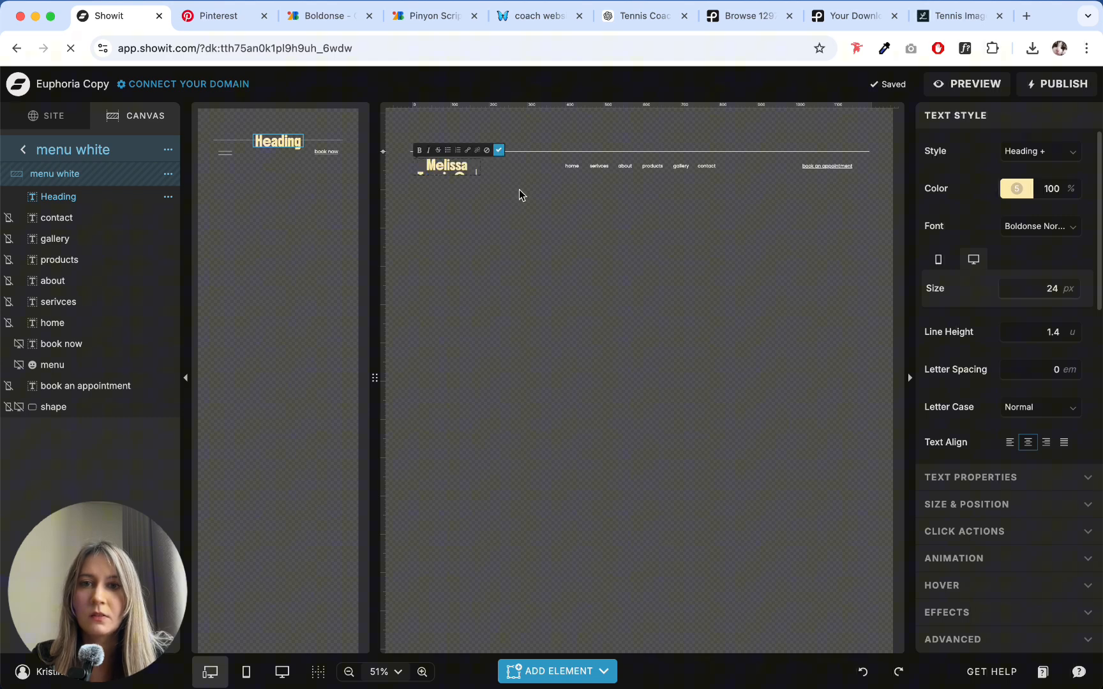
left_click(500, 151)
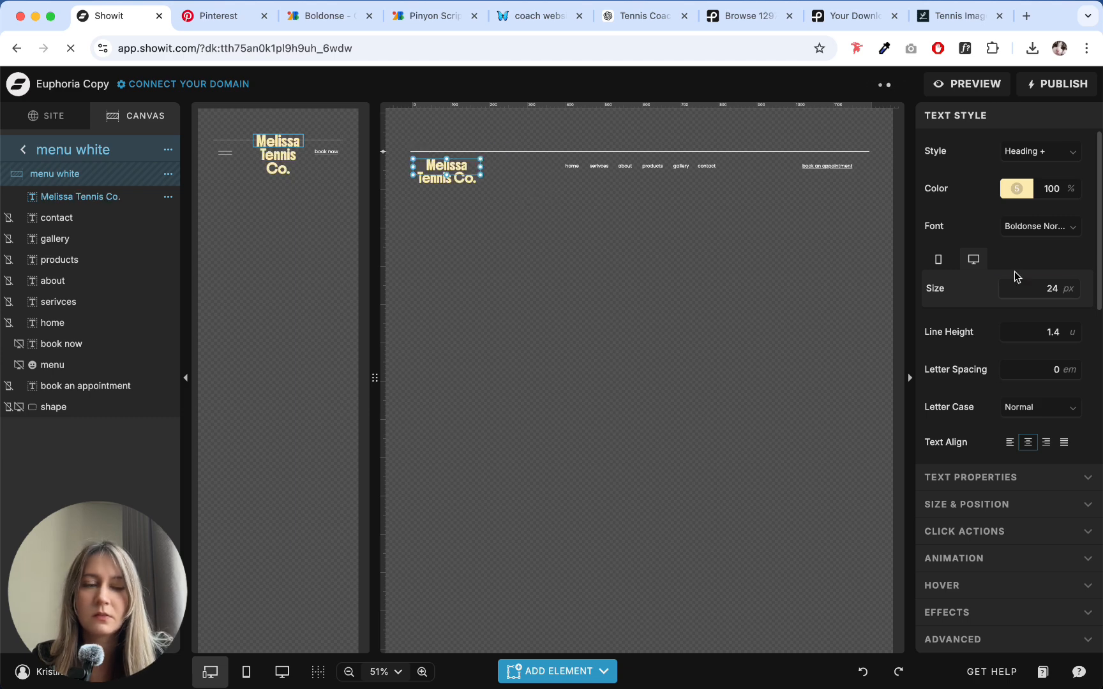
left_click(1010, 442)
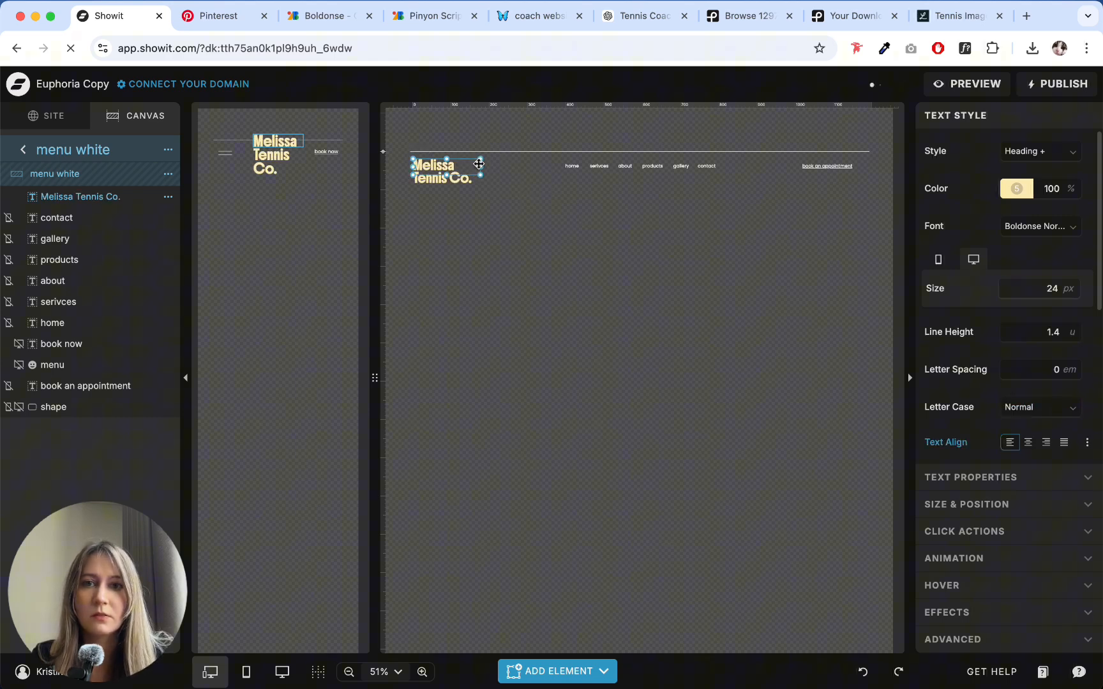
- Widen the heading box to fit the name on one line, and enable the mobile overlay, the canvas, column and center guidelines, and snapping
left_click_drag(479, 166, 526, 166)
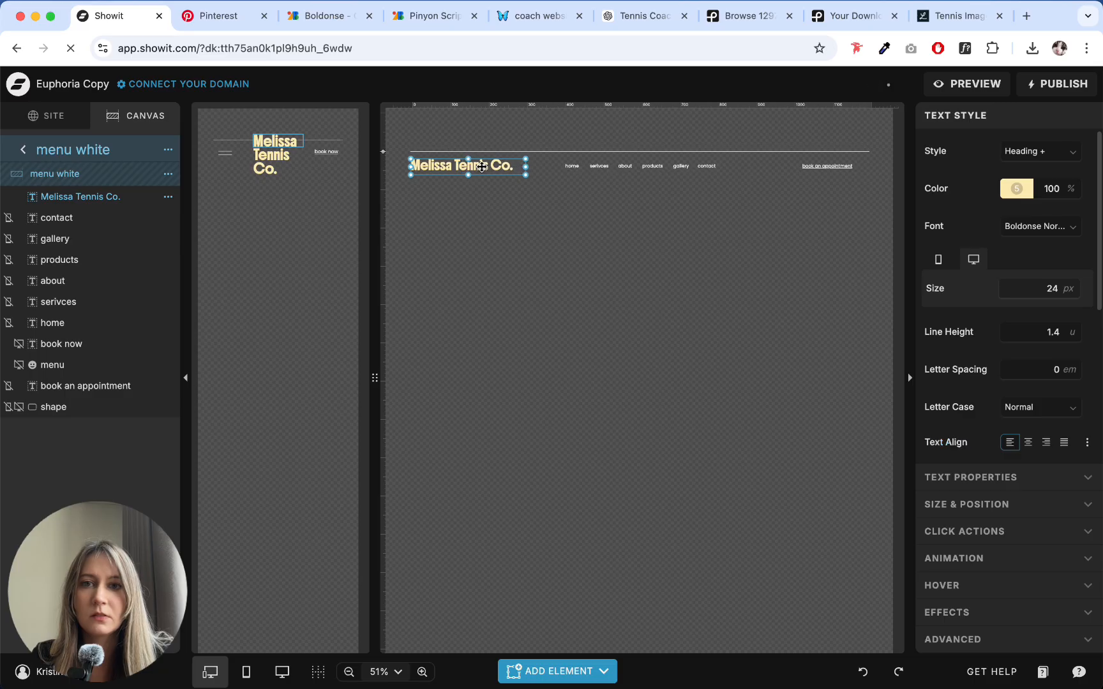
left_click(318, 671)
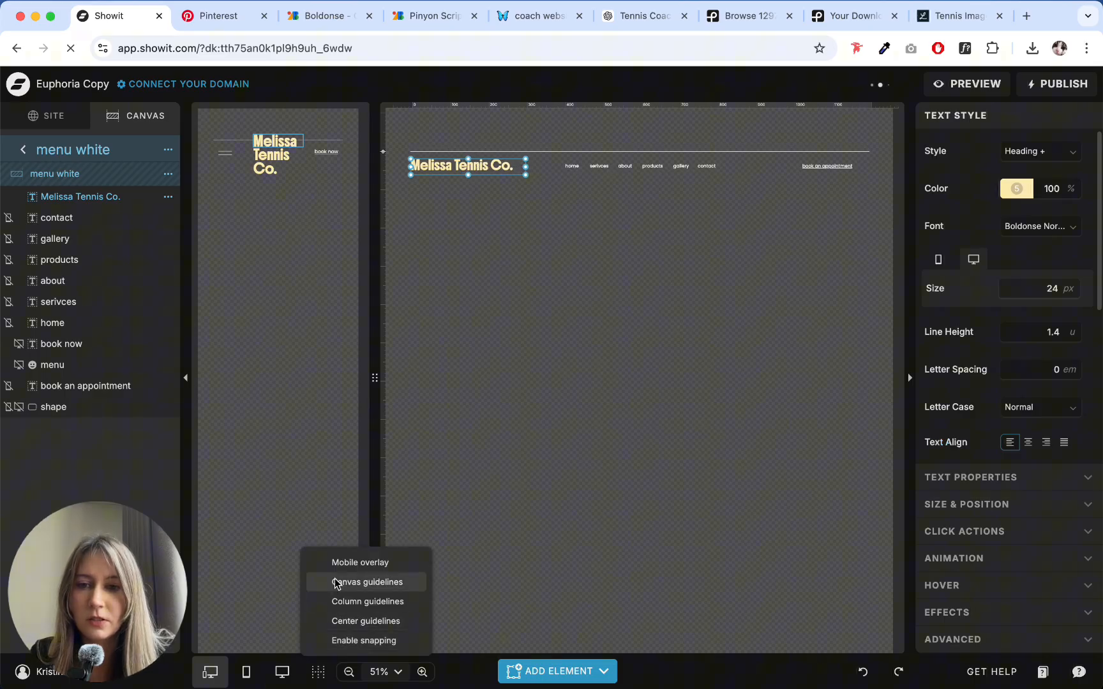
left_click(358, 562)
left_click(354, 581)
left_click(361, 599)
left_click(357, 617)
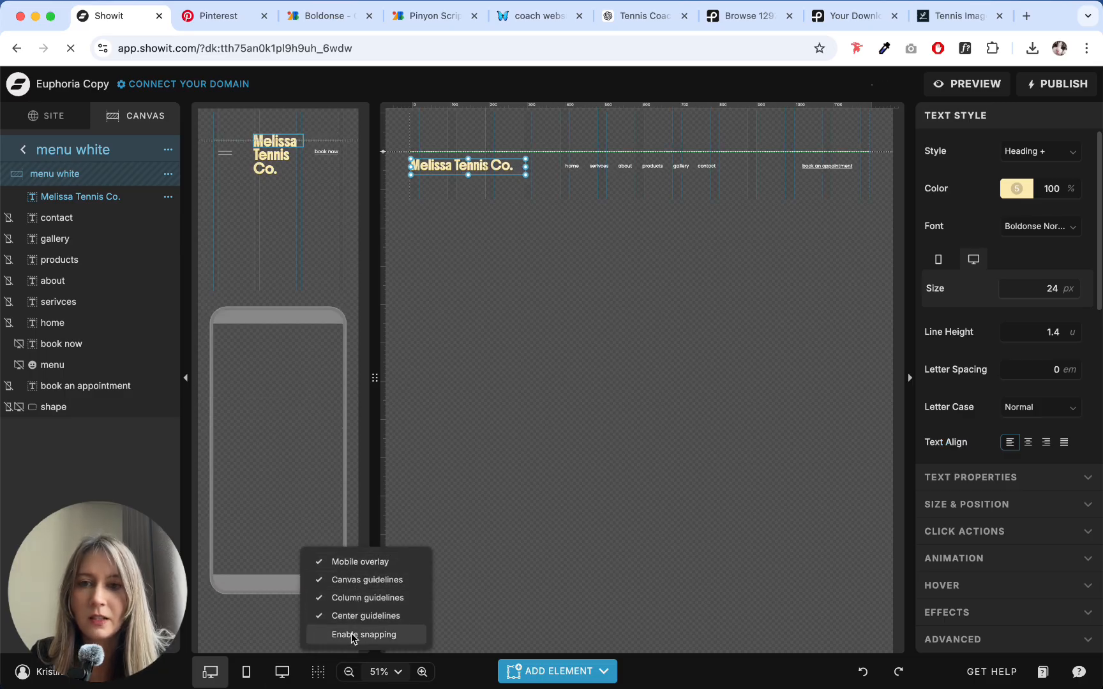
left_click(353, 634)
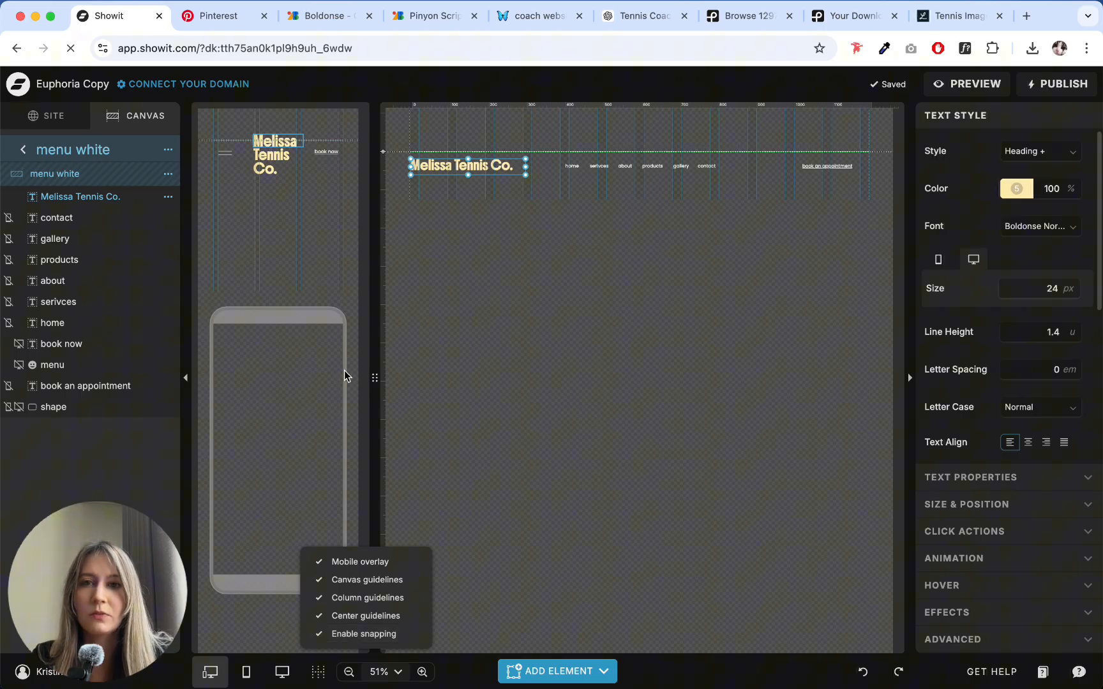
- Shift the "Melissa Tennis Co." heading slightly right in the desktop header and set its desktop size to 20 px
left_click_drag(439, 168, 448, 168)
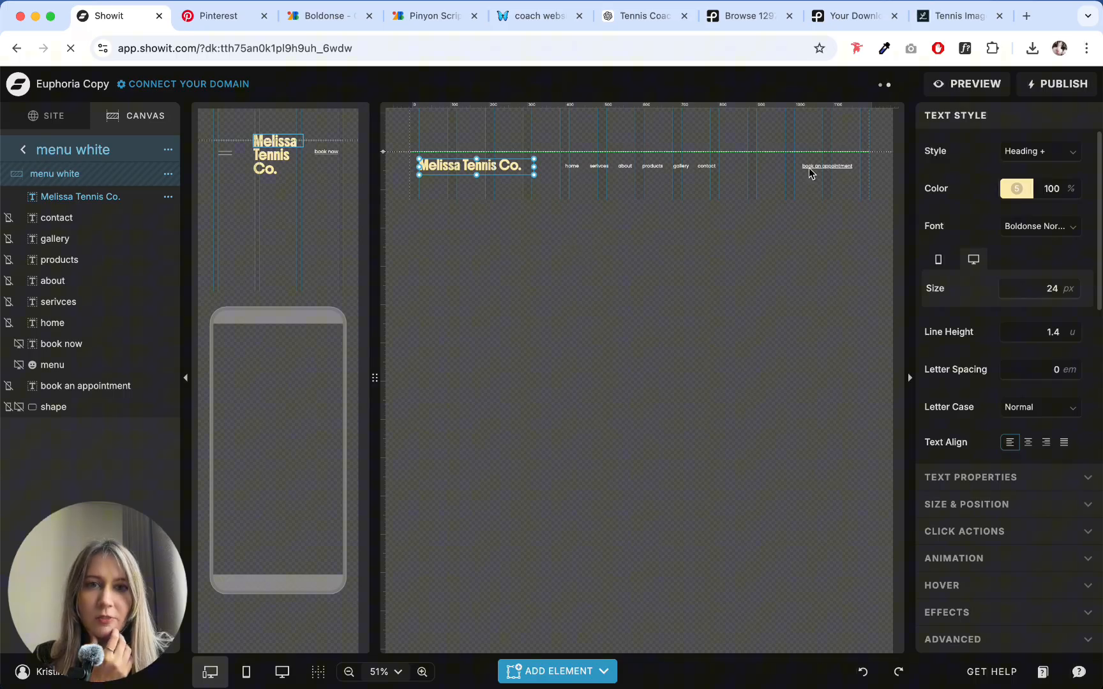
left_click(1072, 294)
left_click(1072, 295)
left_click(1072, 294)
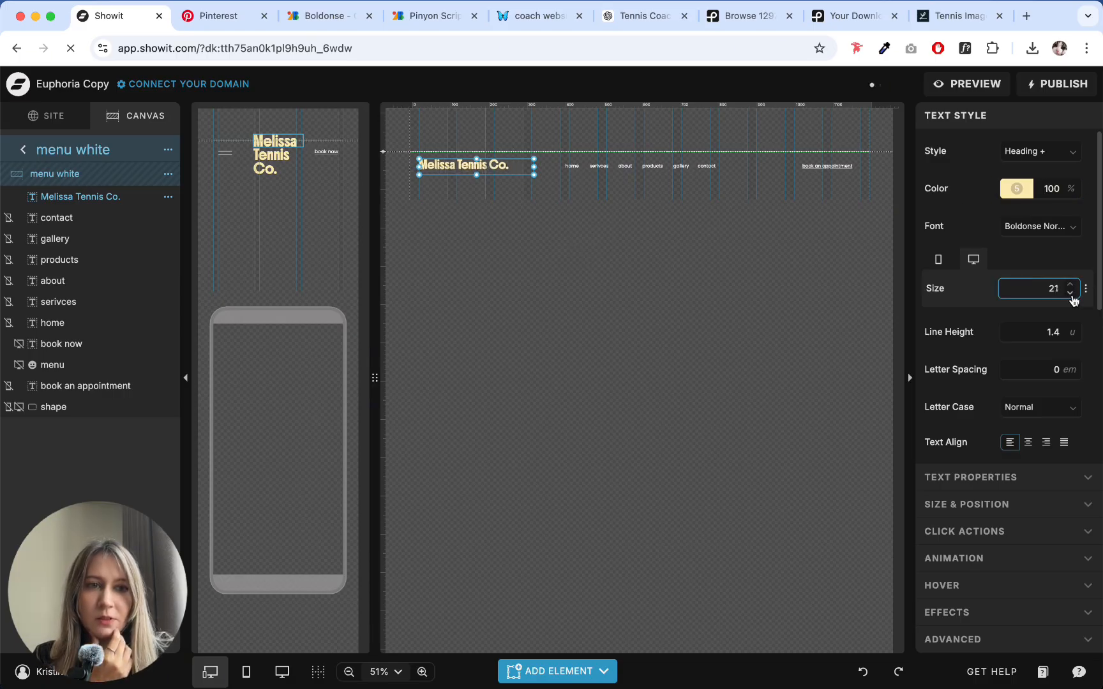
left_click(1072, 294)
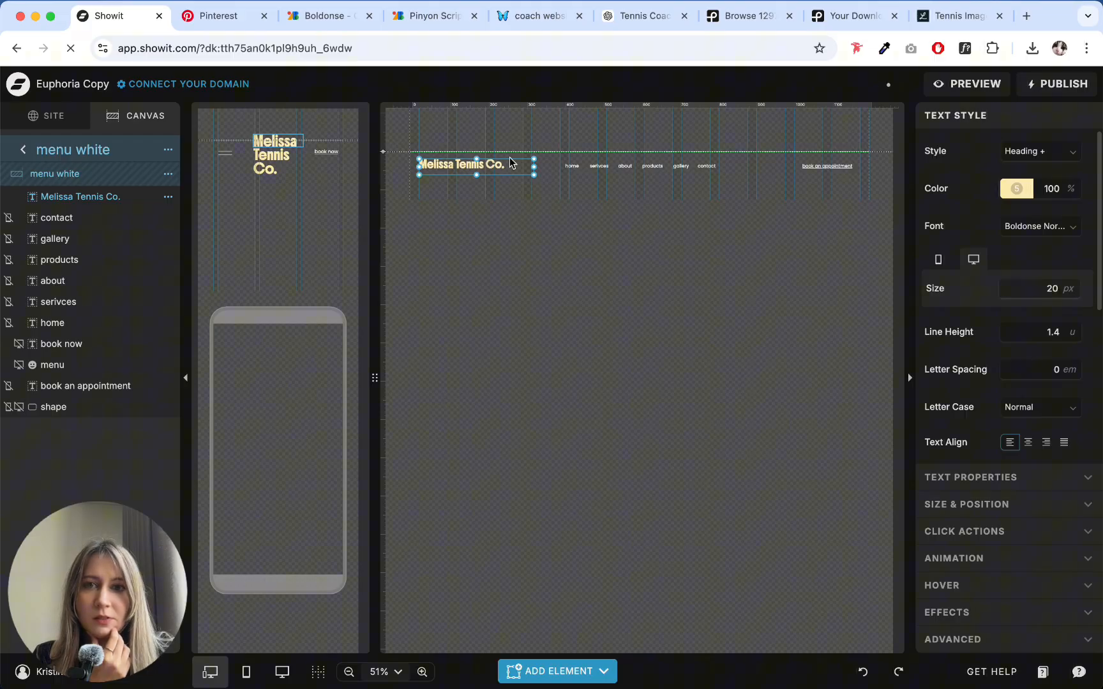
left_click(573, 166)
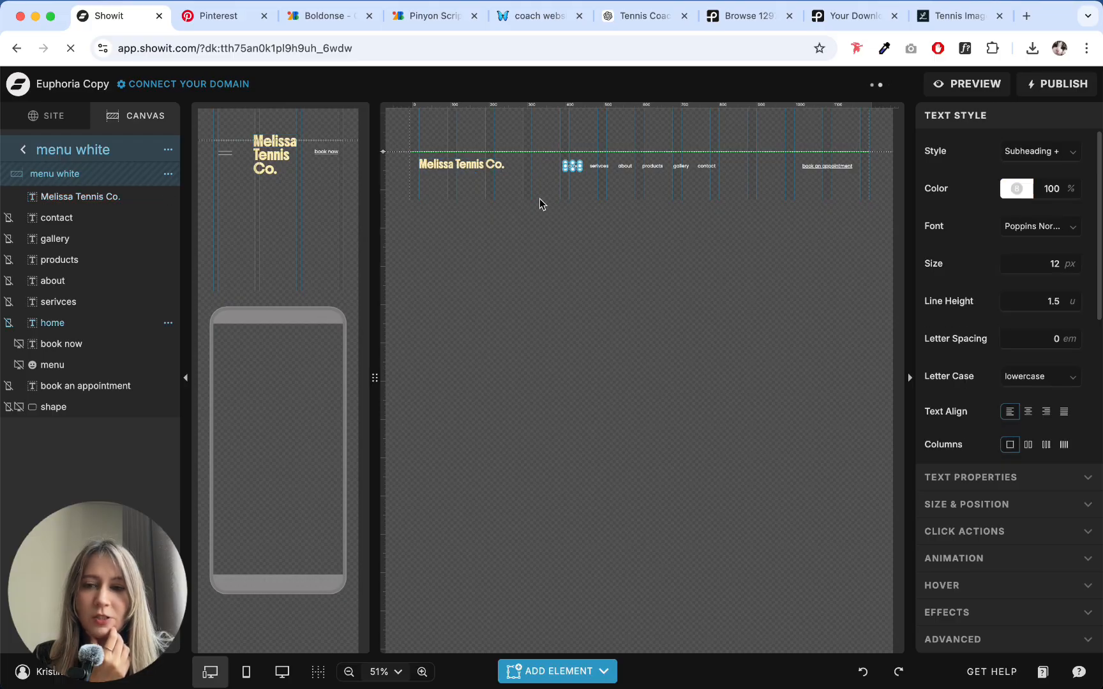
left_click(600, 167)
left_click(573, 166)
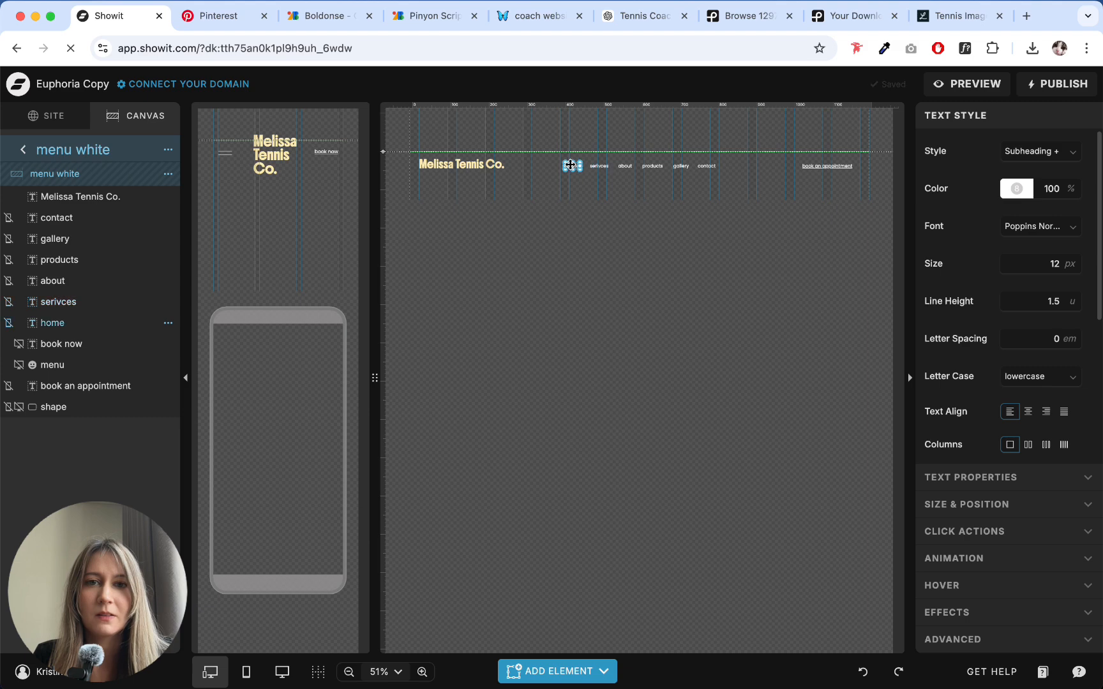
left_click(604, 168)
left_click(569, 166)
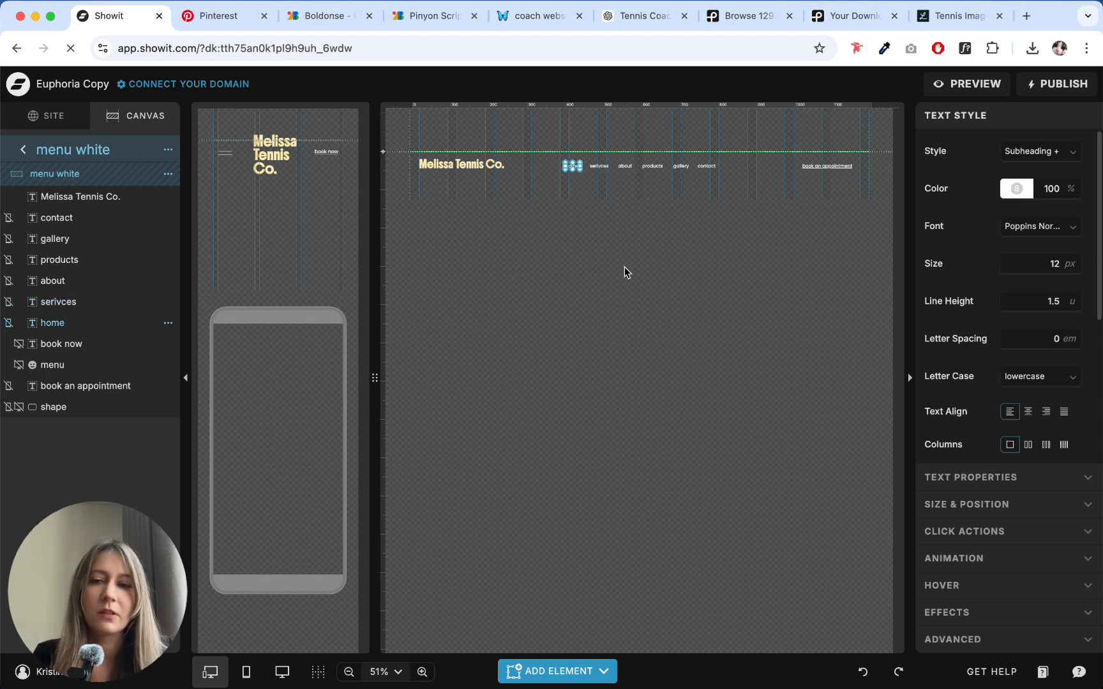
left_click(599, 167)
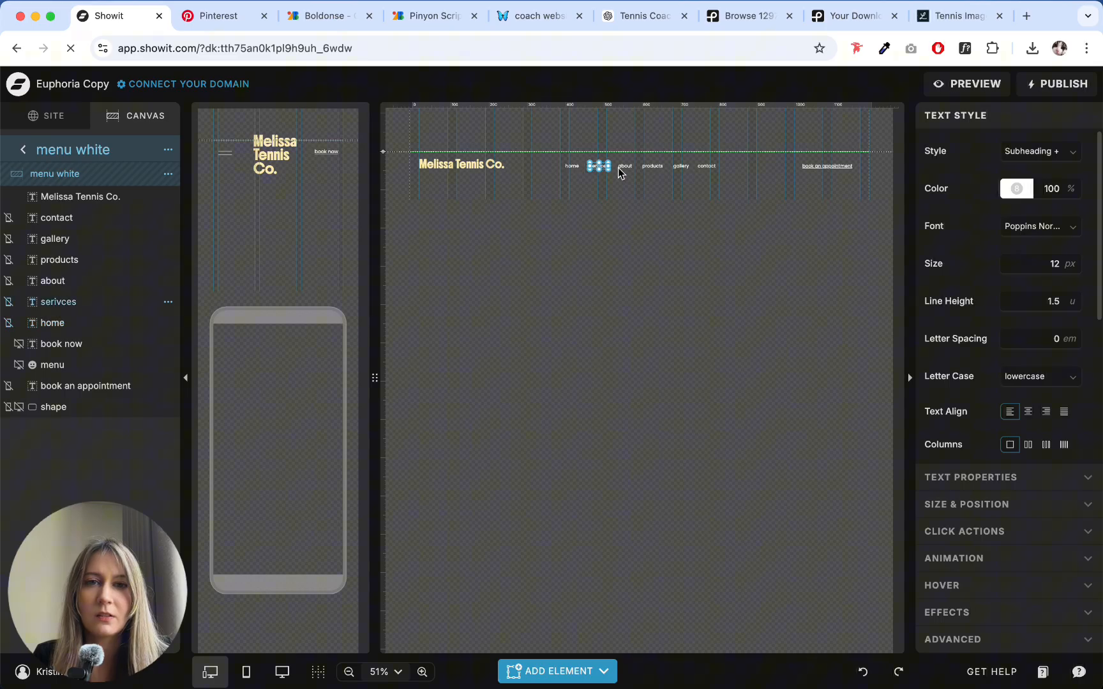
left_click(625, 166)
- Color the home, serivces and about menu links with the yellow brand color 5
left_click(572, 167)
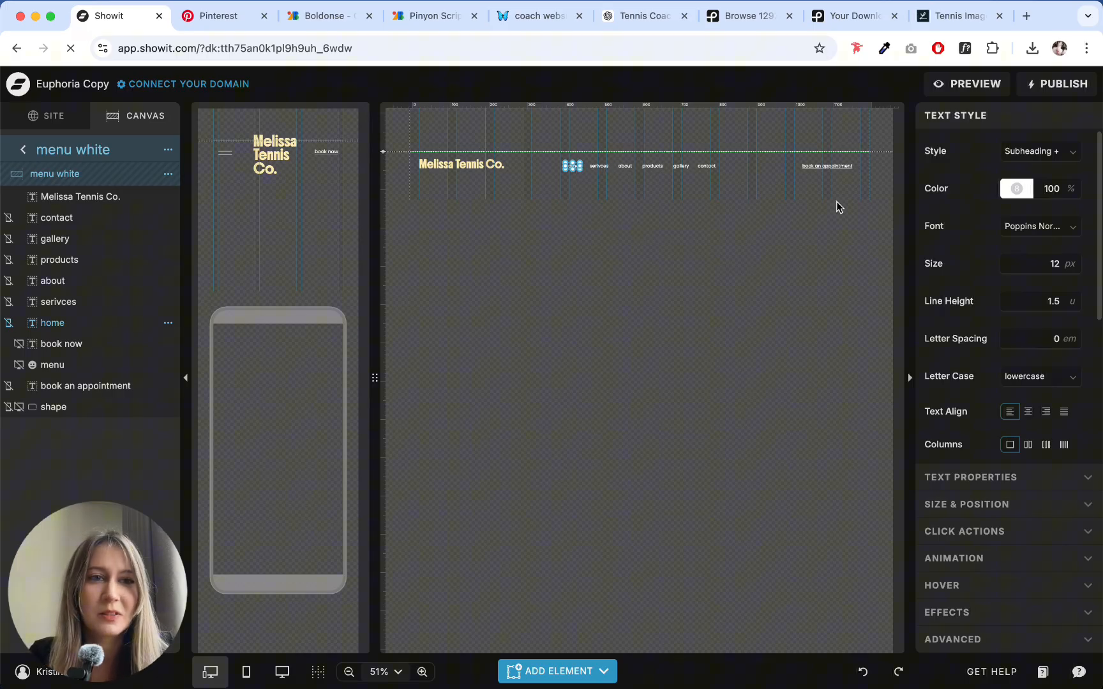
left_click(1017, 190)
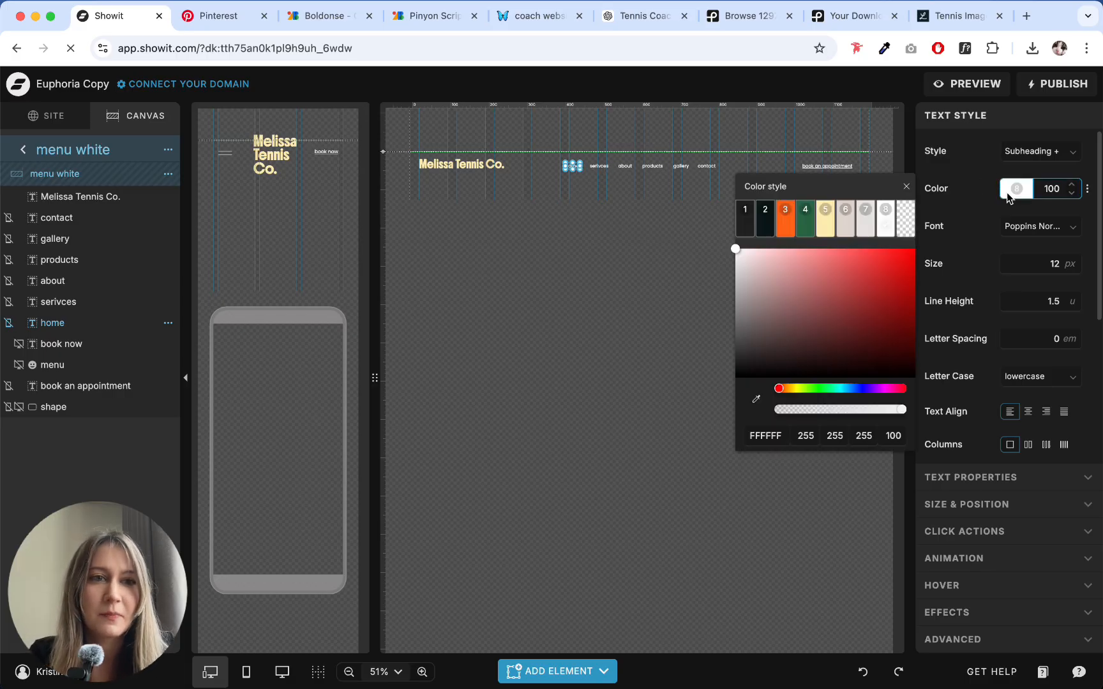
left_click(823, 223)
left_click(611, 167)
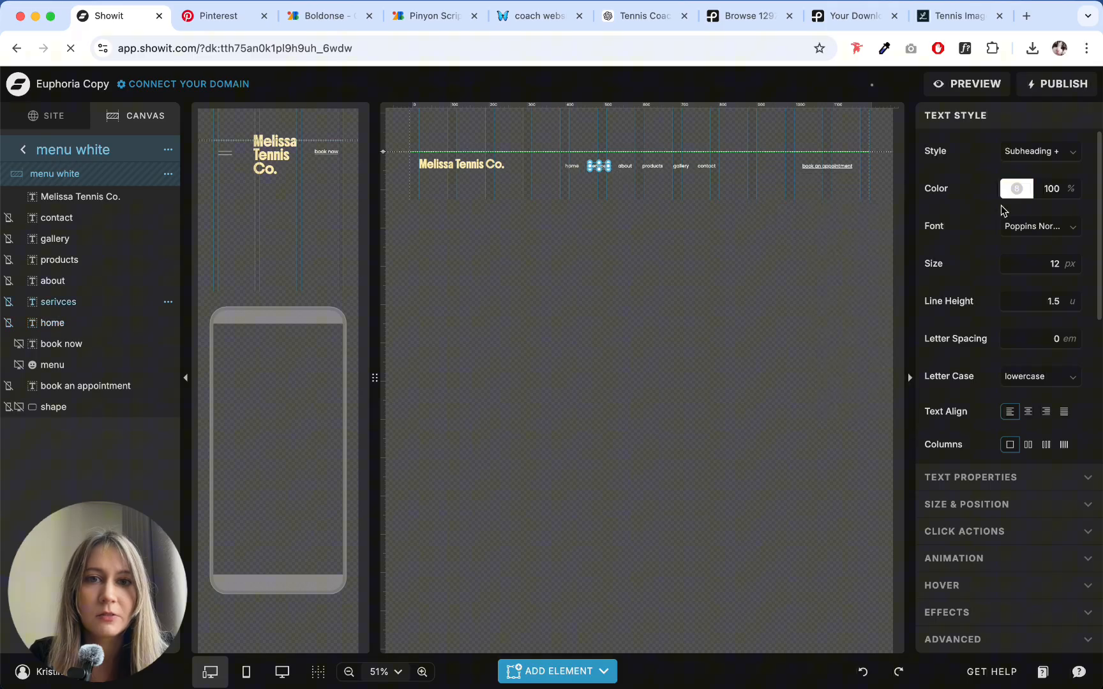
left_click(1015, 189)
left_click(825, 218)
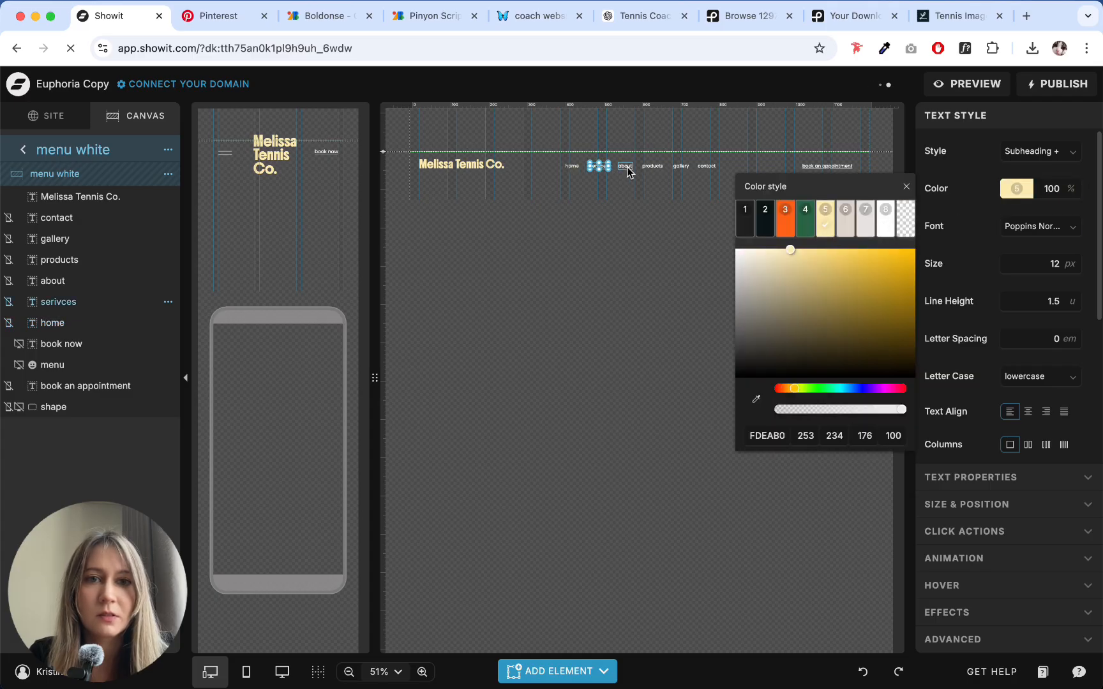
left_click(625, 167)
left_click(1015, 189)
left_click(825, 218)
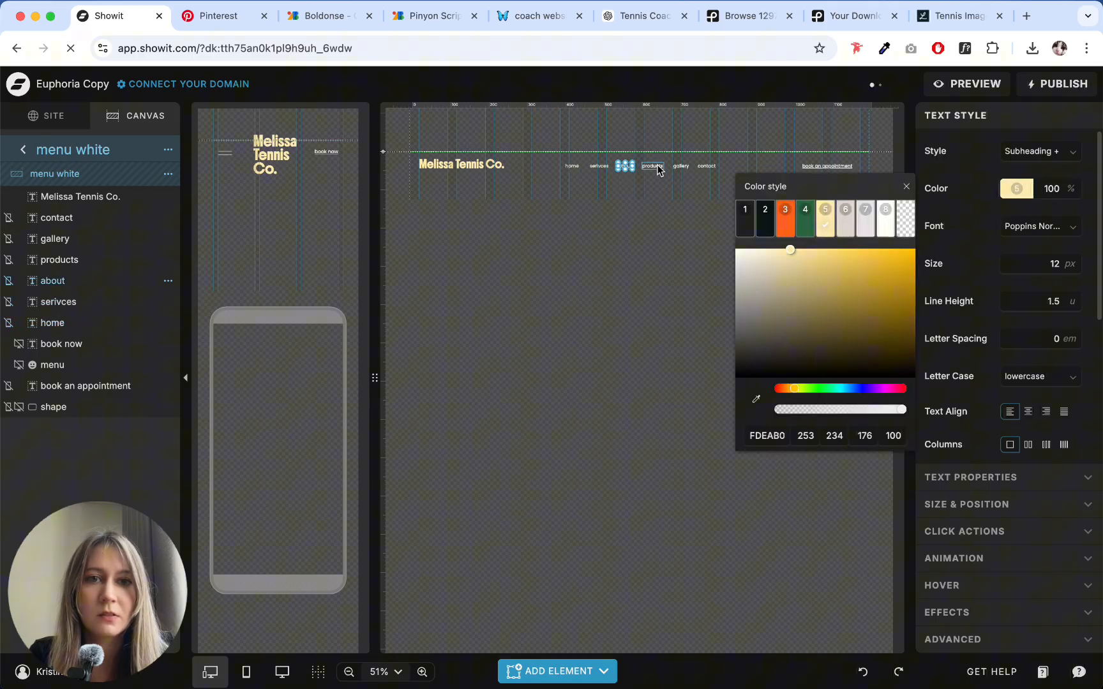
- Color the products, gallery and contact menu links with the yellow brand color 5
left_click(653, 167)
left_click(1015, 189)
left_click(825, 218)
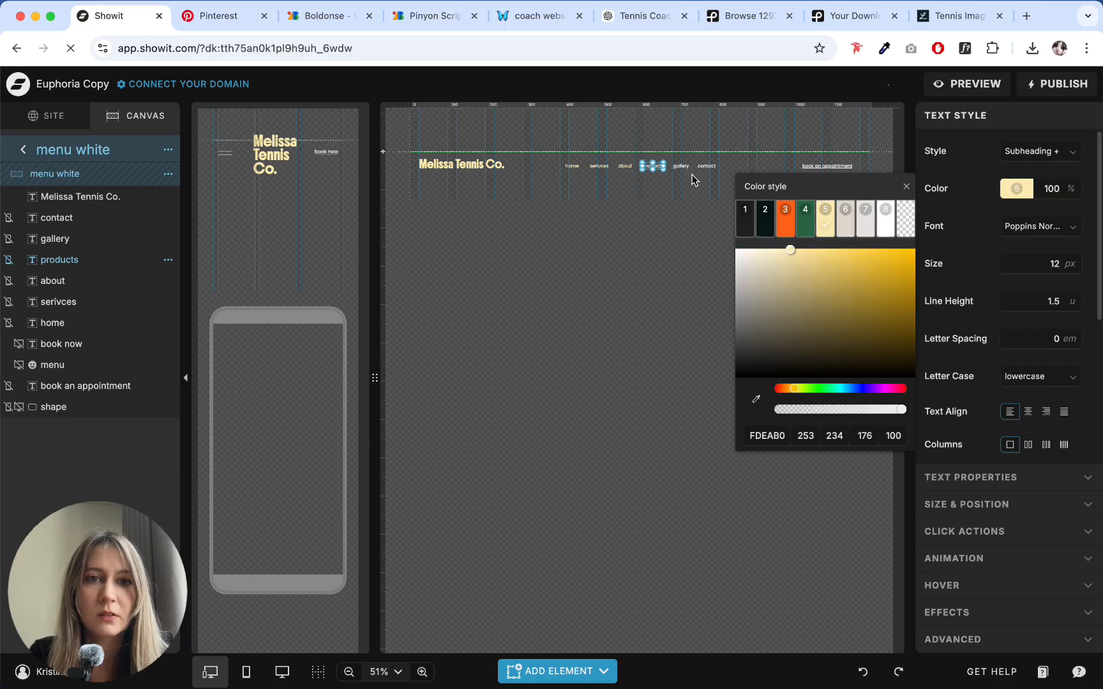
left_click(680, 167)
left_click(1015, 189)
left_click(825, 218)
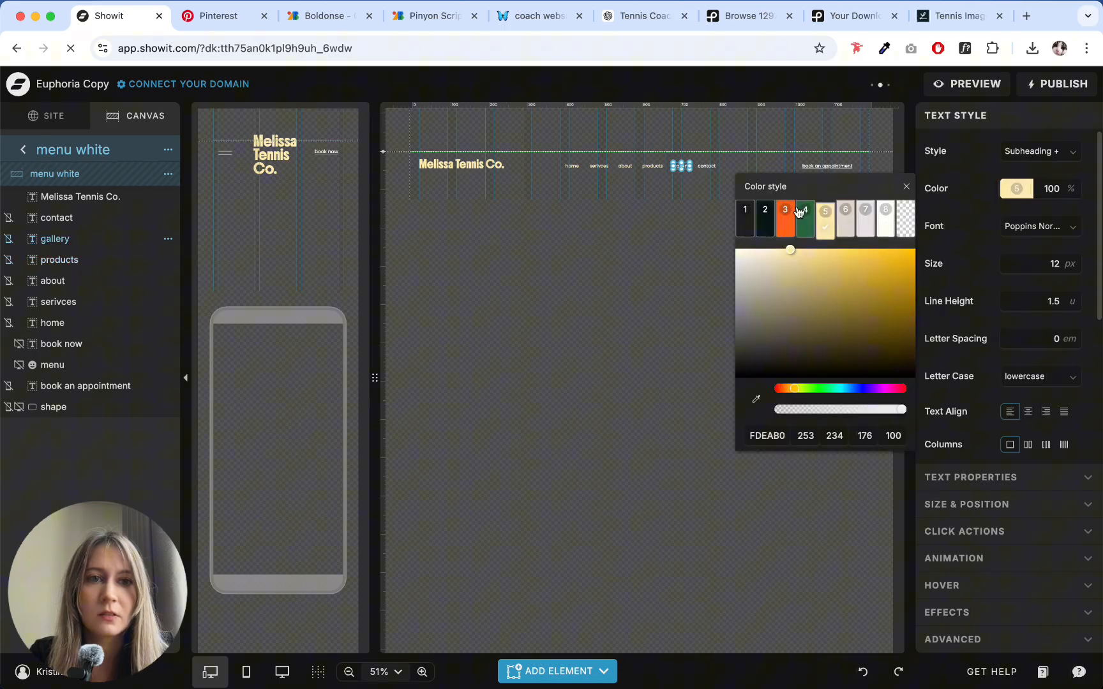
left_click(707, 166)
left_click(991, 189)
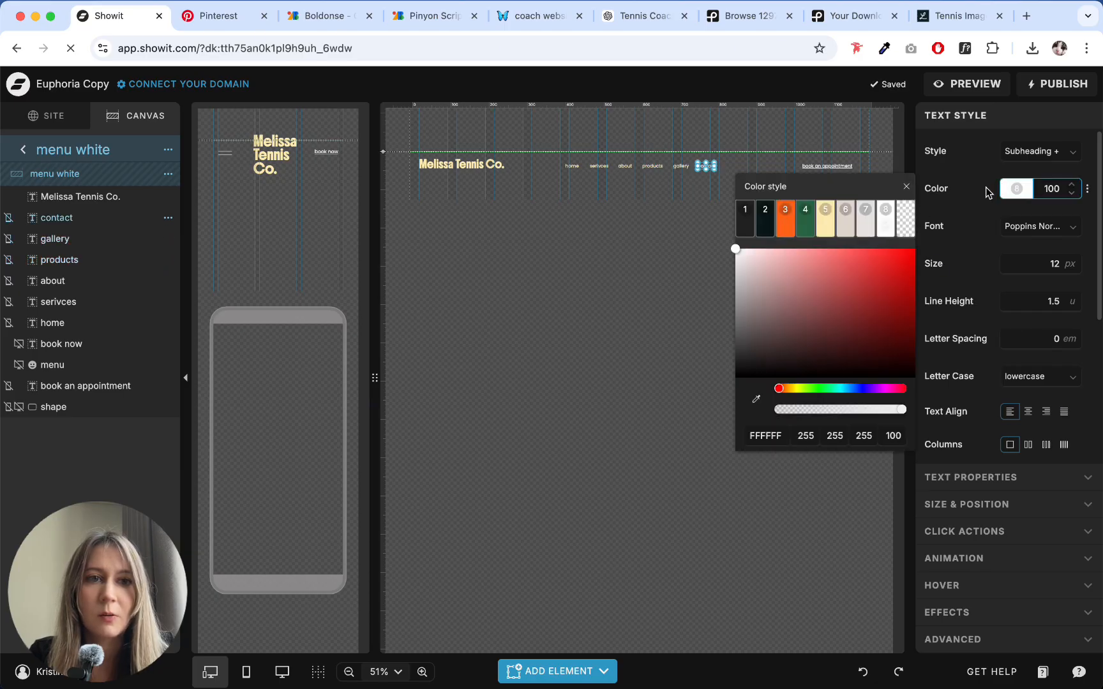
left_click(825, 227)
- Open the button styles in the site's design settings
left_click(828, 166)
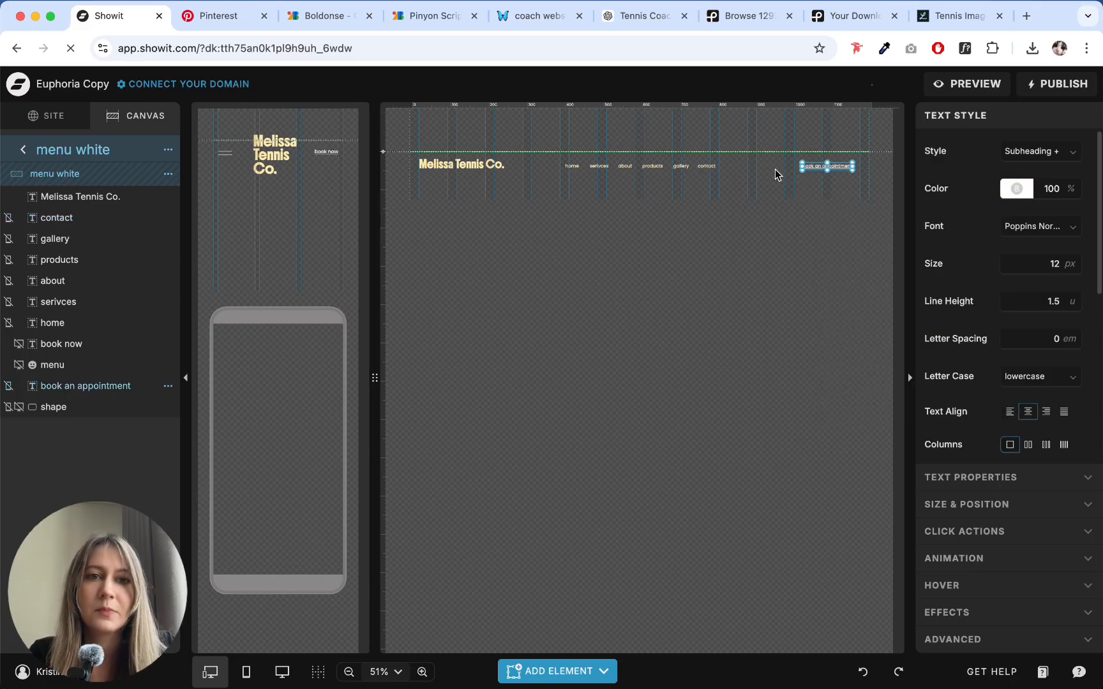
left_click(39, 119)
left_click(69, 150)
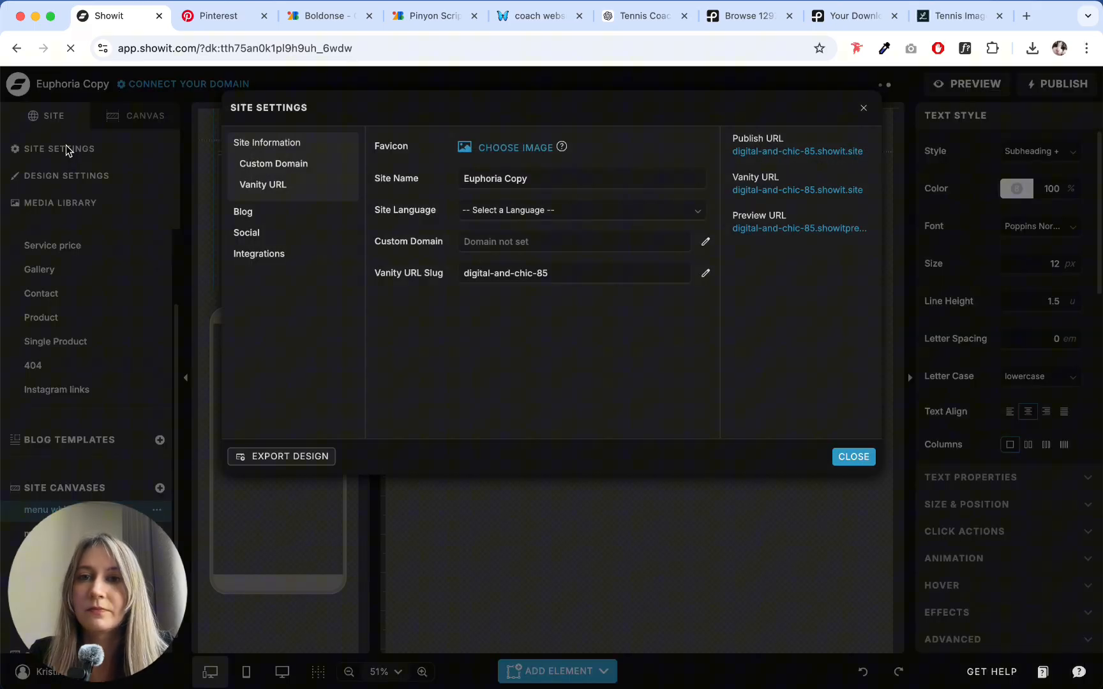
left_click(70, 150)
left_click(64, 176)
left_click(294, 138)
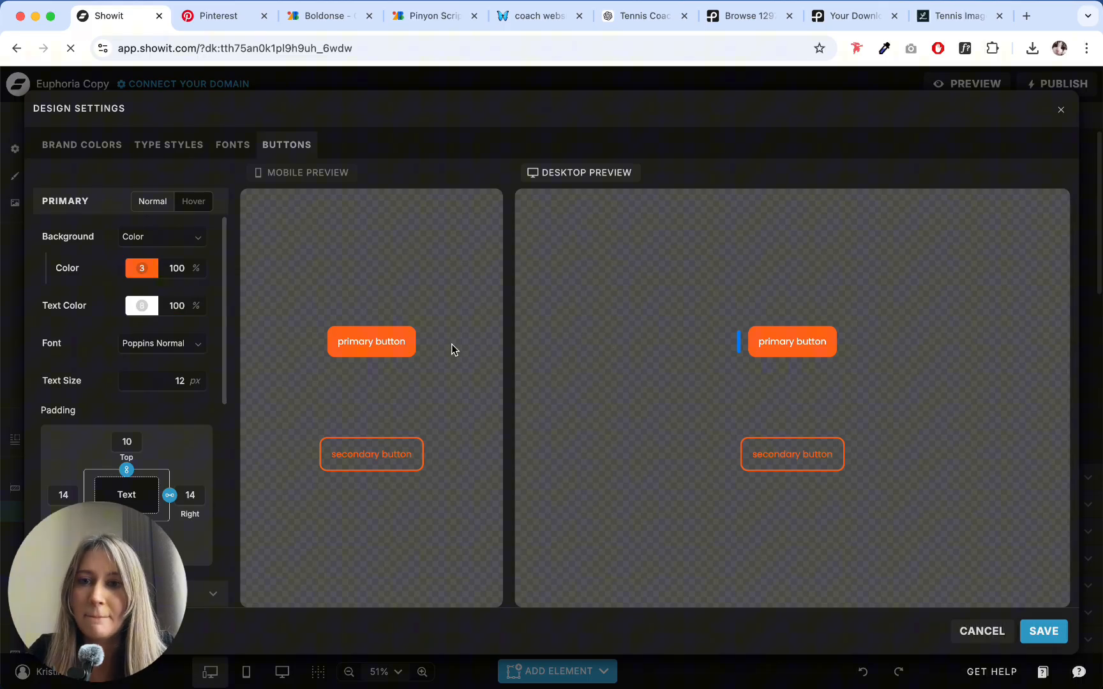
- Set the primary button's letter case to Uppercase
scroll(139, 349, "down", 5)
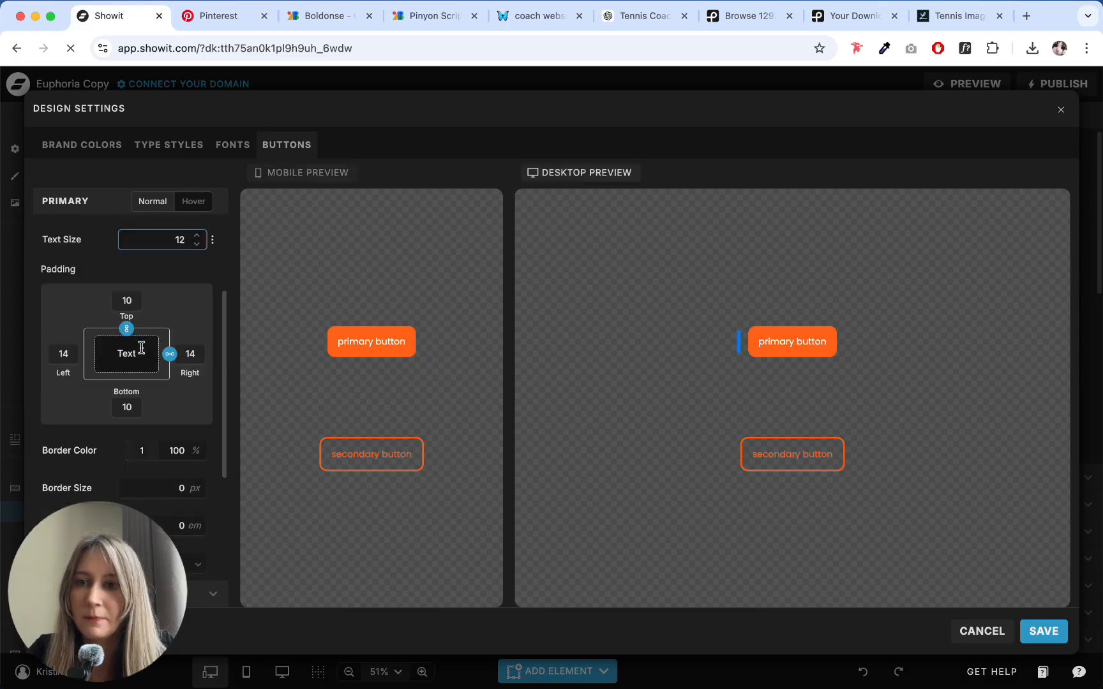
scroll(142, 346, "up", 4)
left_click(148, 326)
left_click(148, 326)
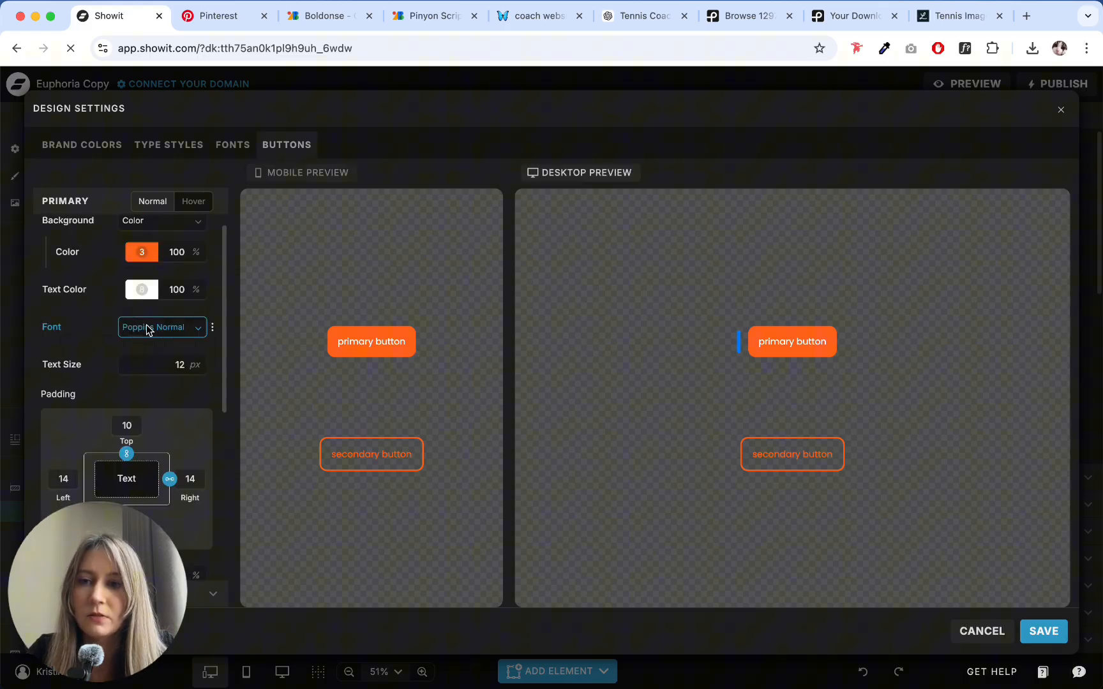
scroll(128, 361, "down", 5)
left_click(157, 378)
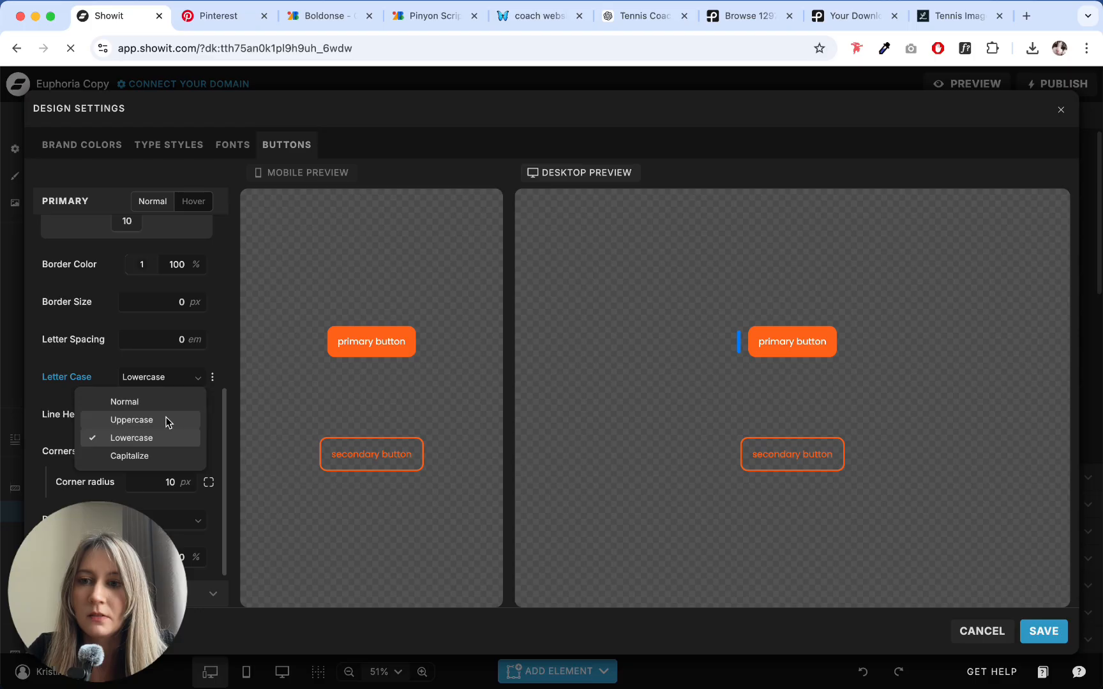
left_click(165, 420)
- Round the primary button into a pill shape by setting its corner radius to 409 px
scroll(156, 347, "up", 5)
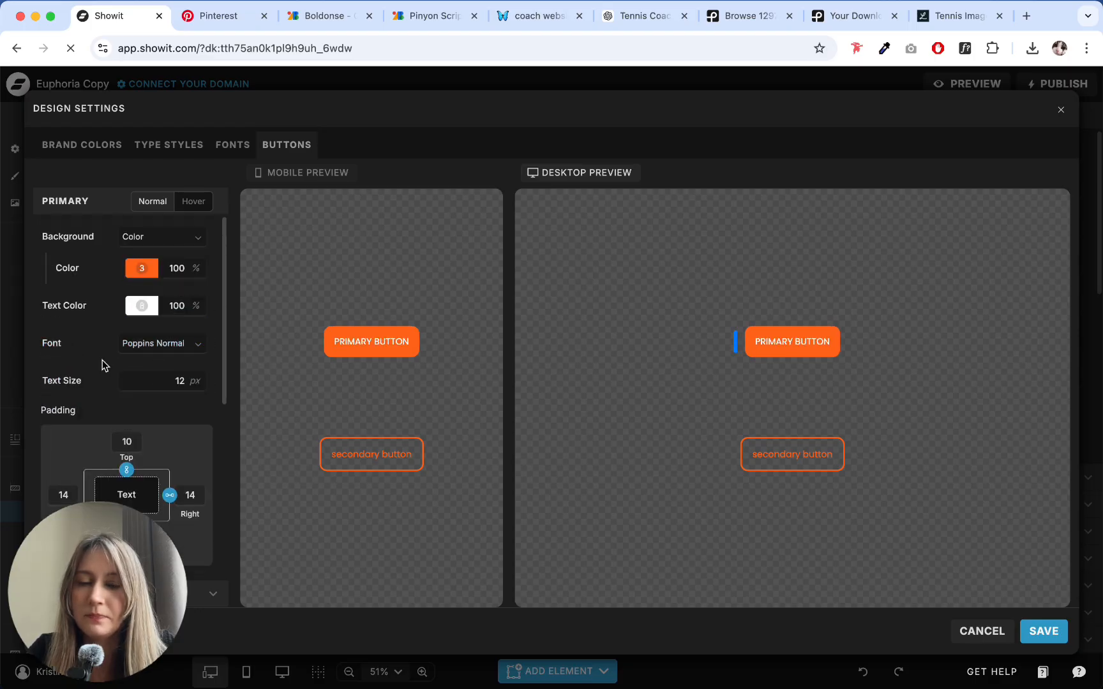
scroll(102, 363, "down", 3)
scroll(131, 361, "down", 4)
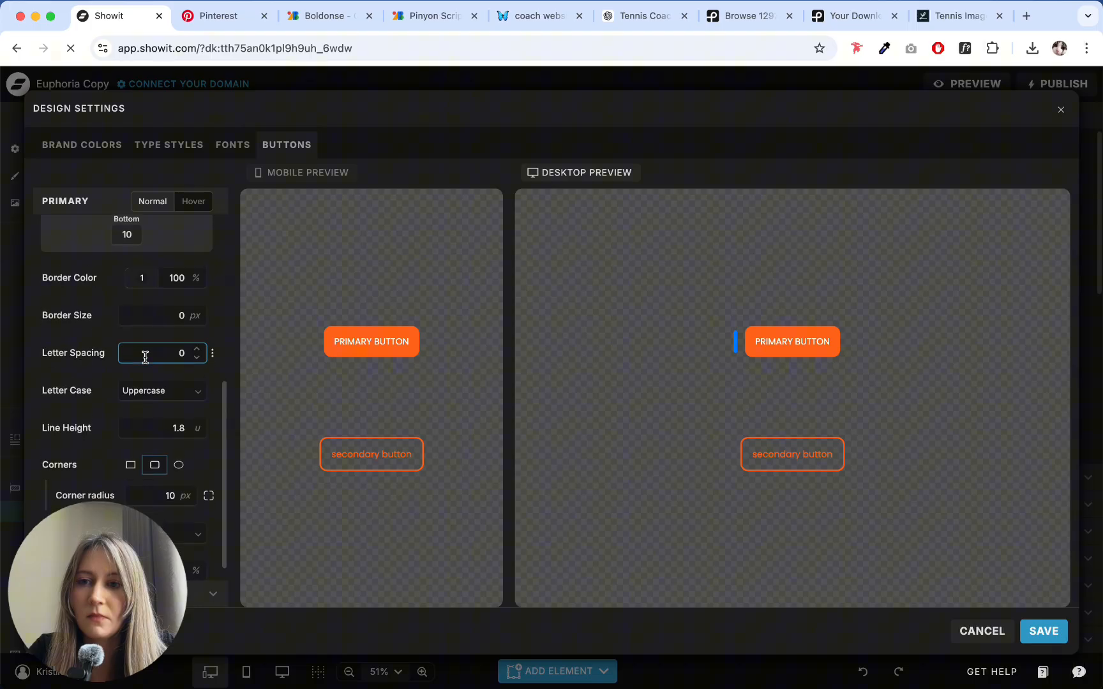
left_click(167, 478)
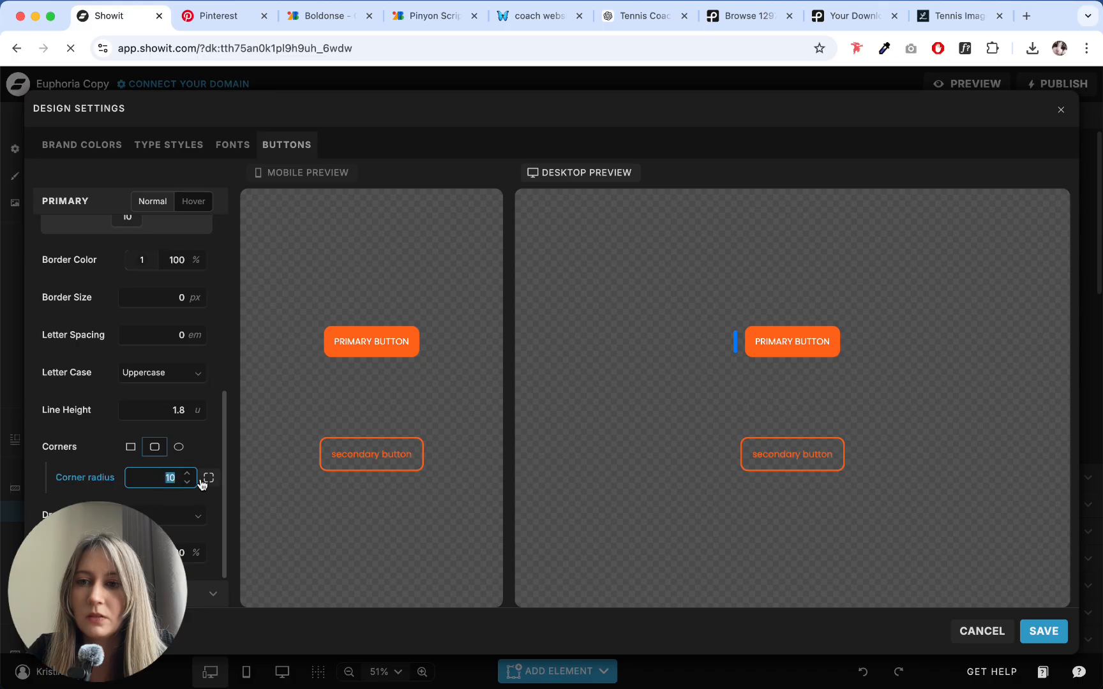
type("400")
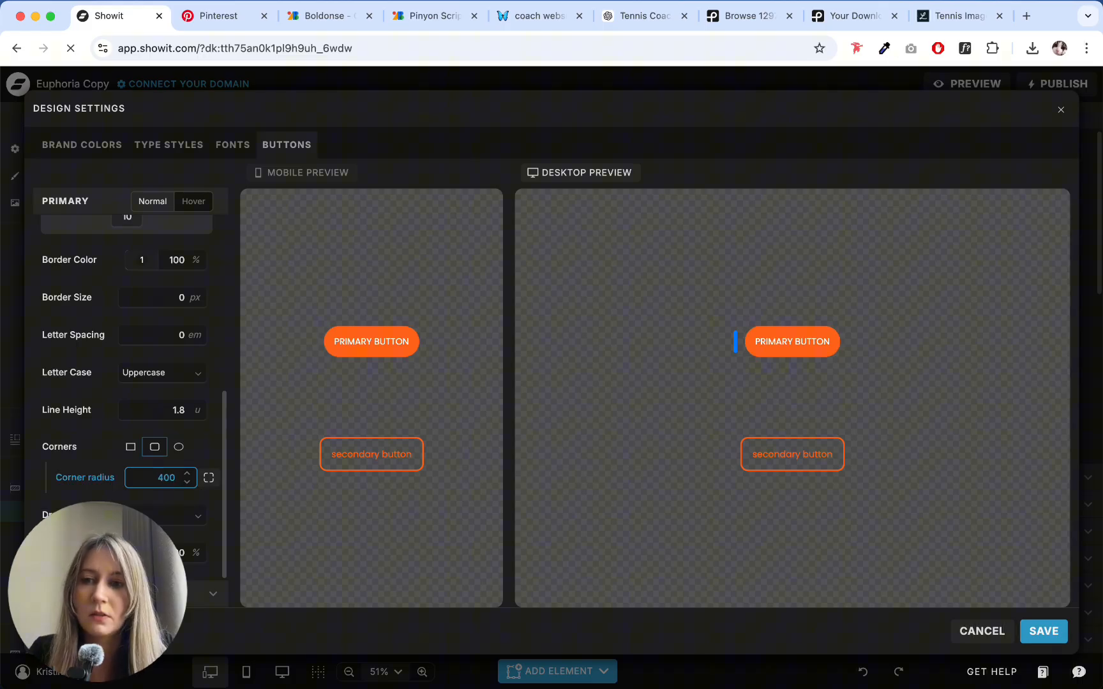
key("BackSpace")
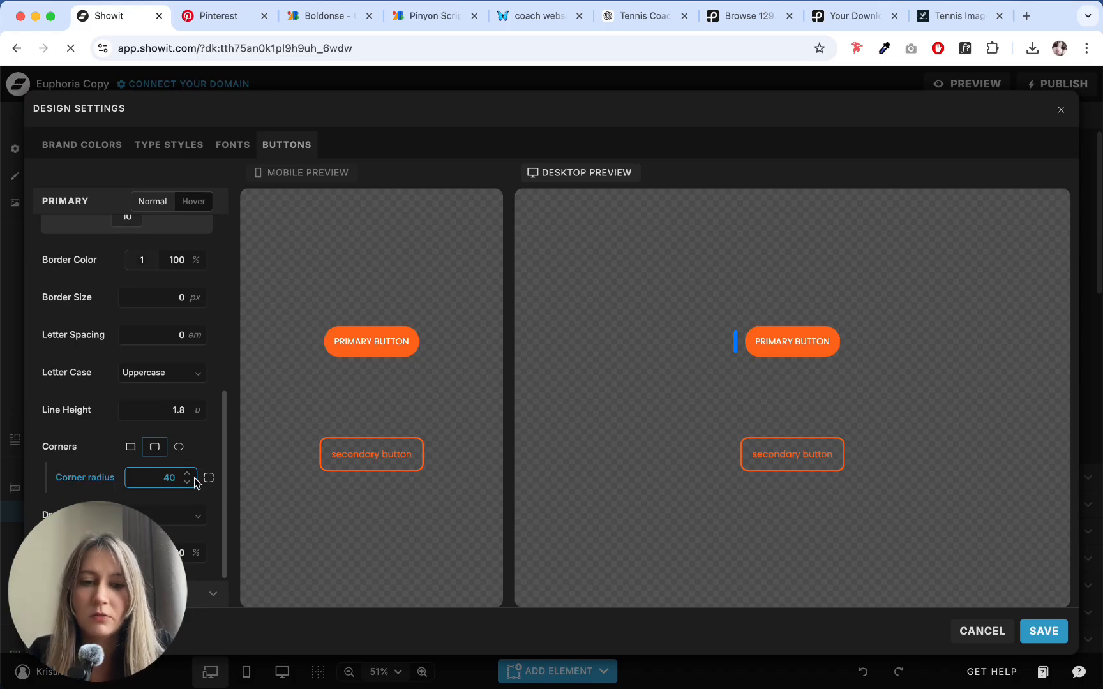
type("9")
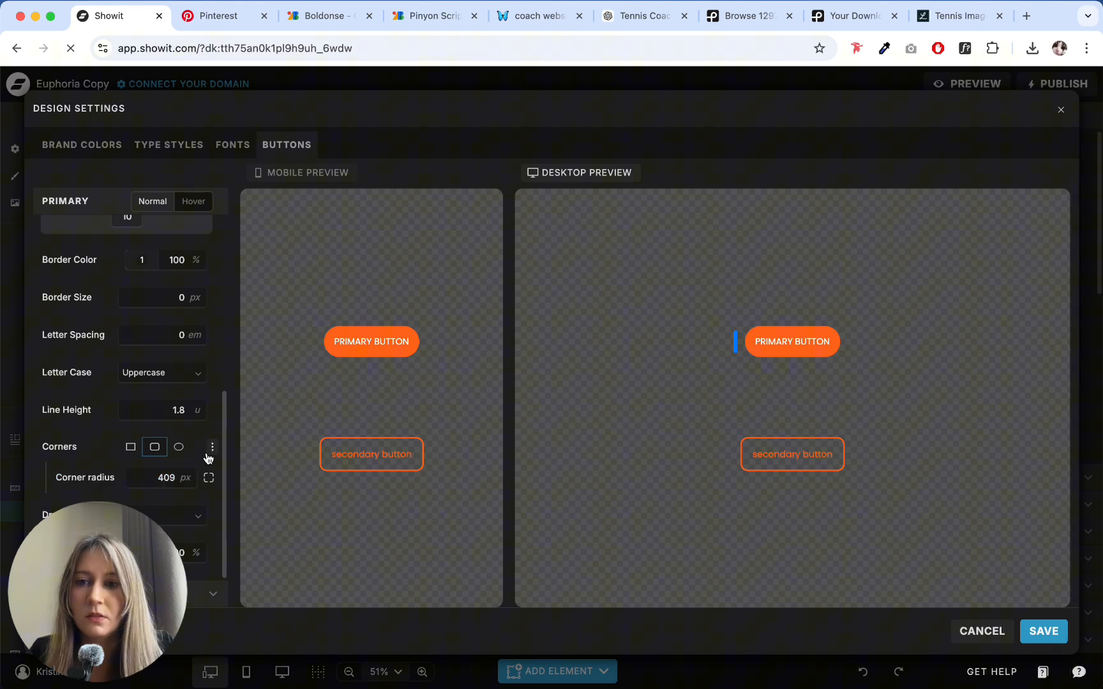
left_click(213, 447)
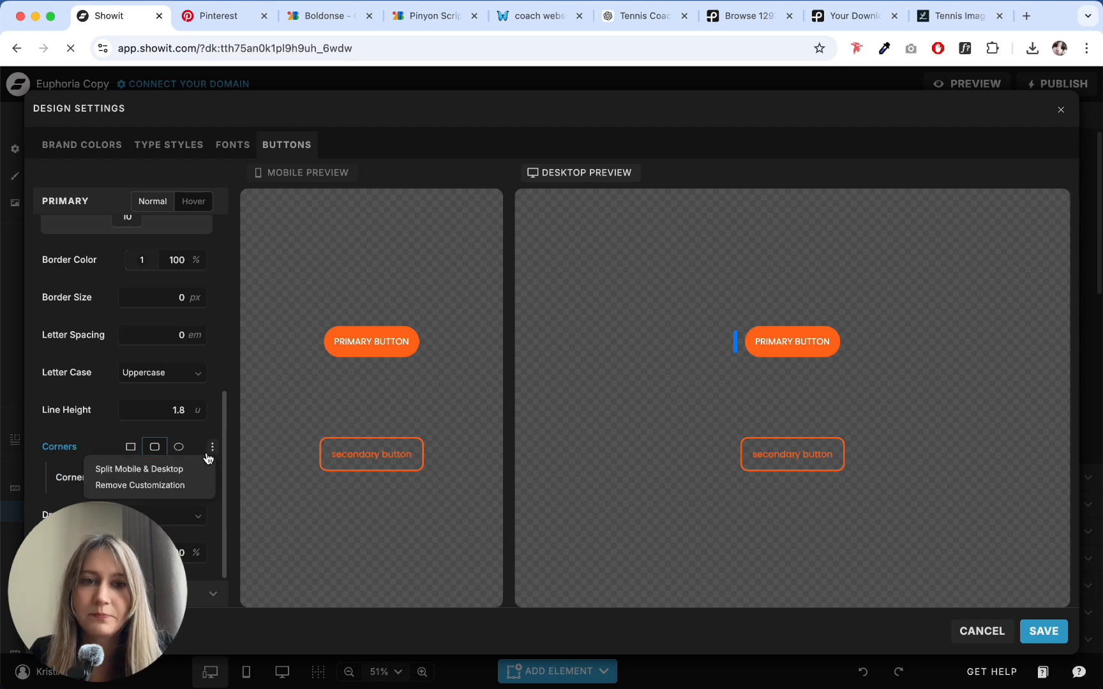
left_click(121, 387)
- Increase the primary button's linked left and right padding to 23
scroll(123, 390, "up", 5)
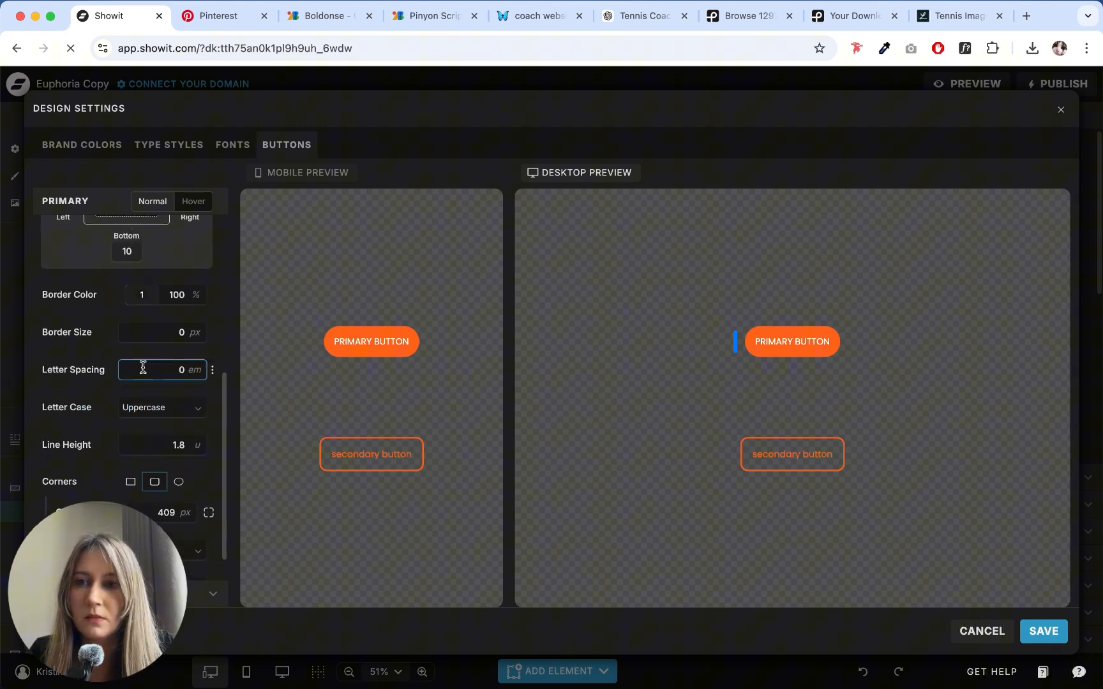
left_click(181, 354)
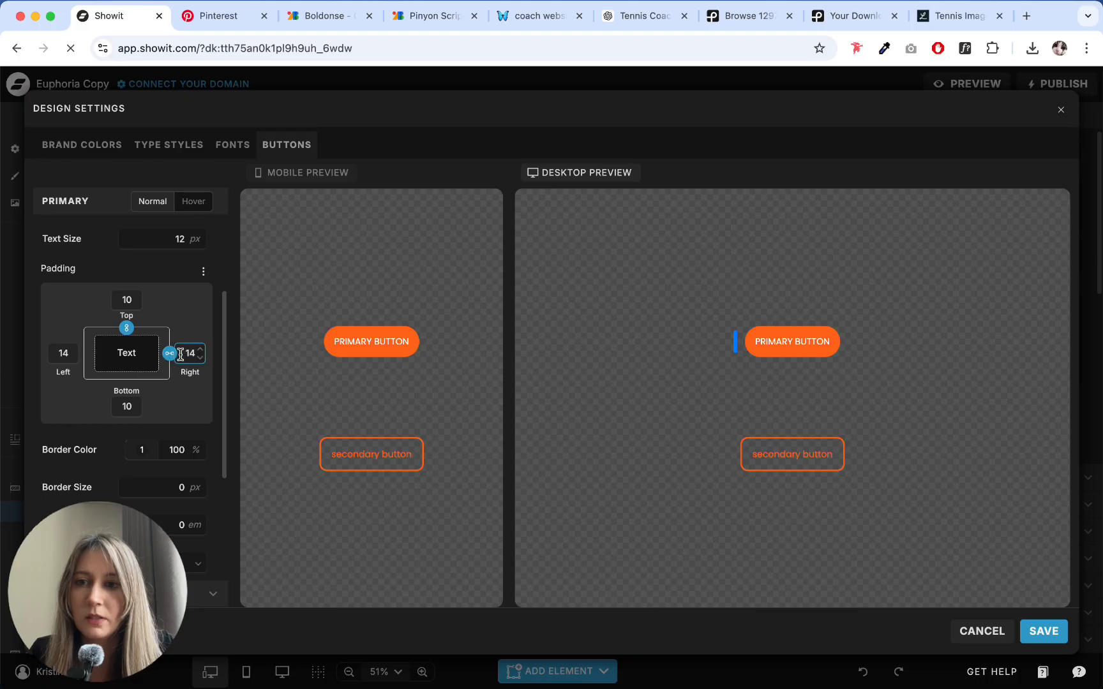
triple_click(200, 351)
triple_click(200, 350)
triple_click(200, 351)
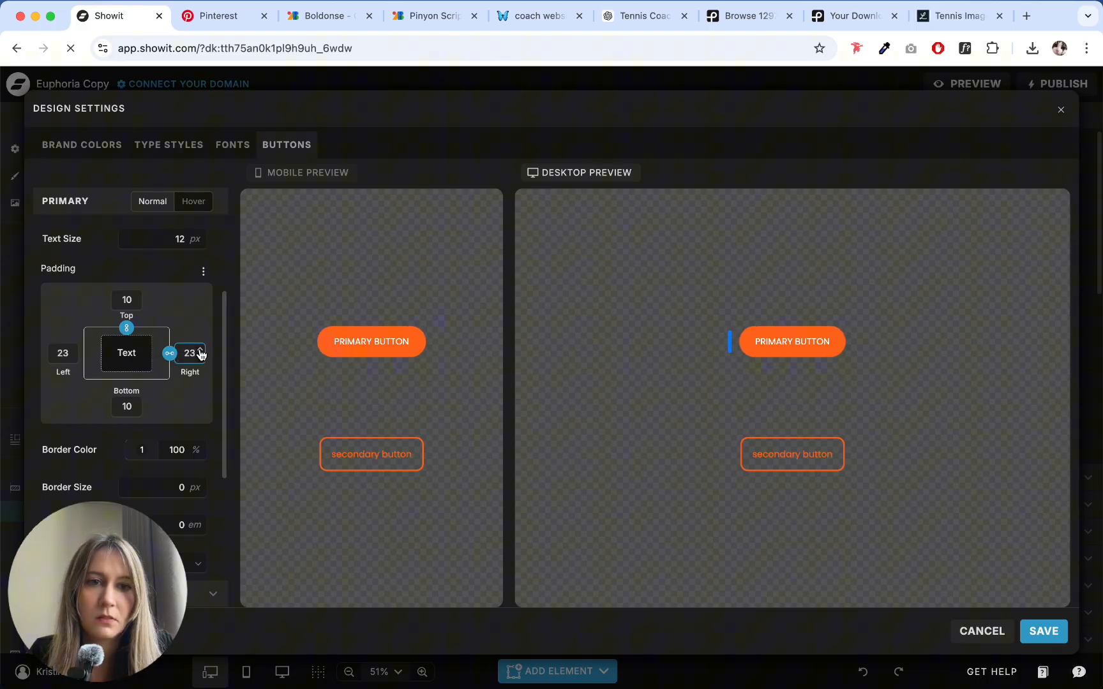
- Increase the primary button's linked left and right padding to 27
triple_click(200, 351)
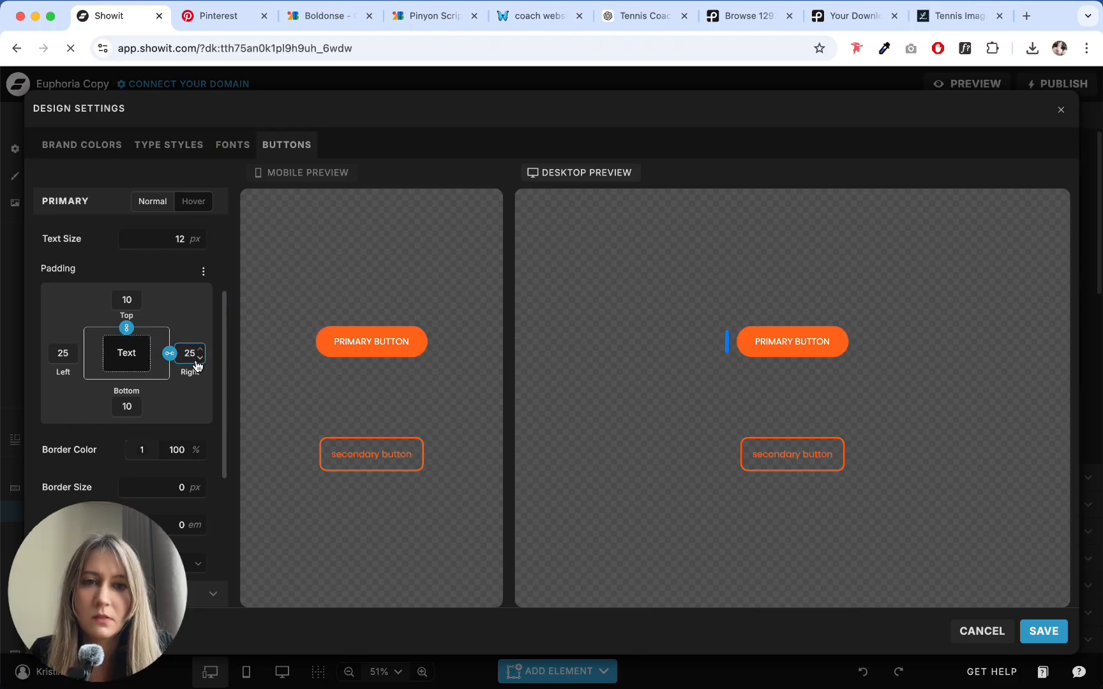
left_click(200, 349)
left_click(199, 348)
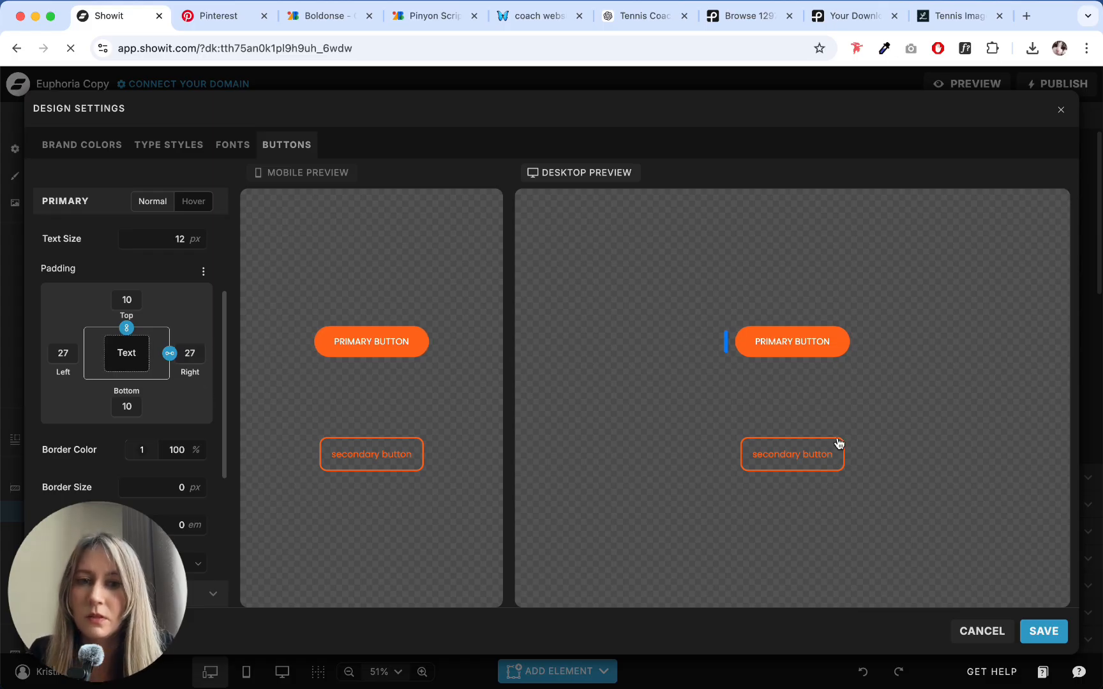
- Set the secondary button's letter case to Uppercase
left_click(803, 455)
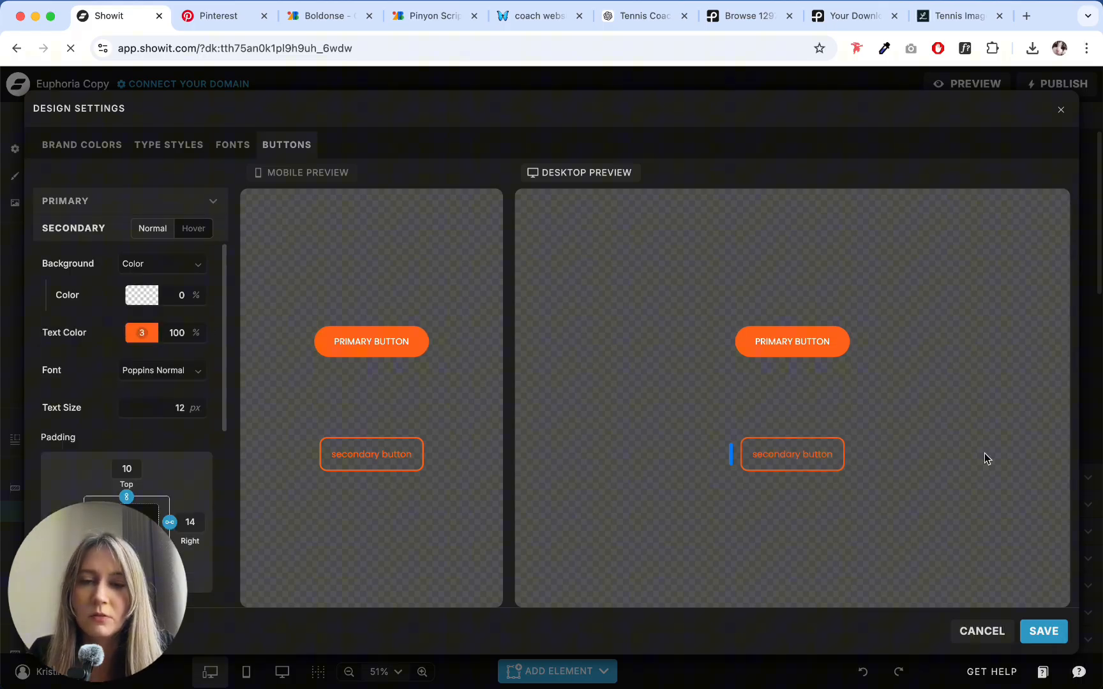
left_click(197, 404)
left_click(198, 410)
scroll(162, 391, "down", 5)
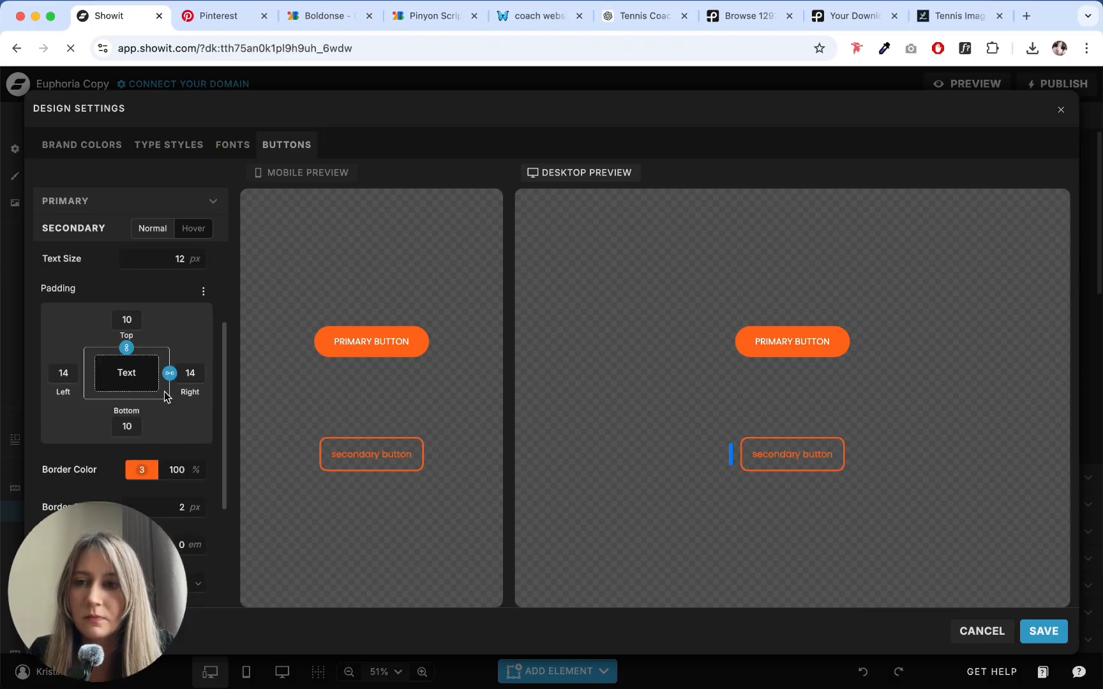
left_click(165, 401)
left_click(170, 441)
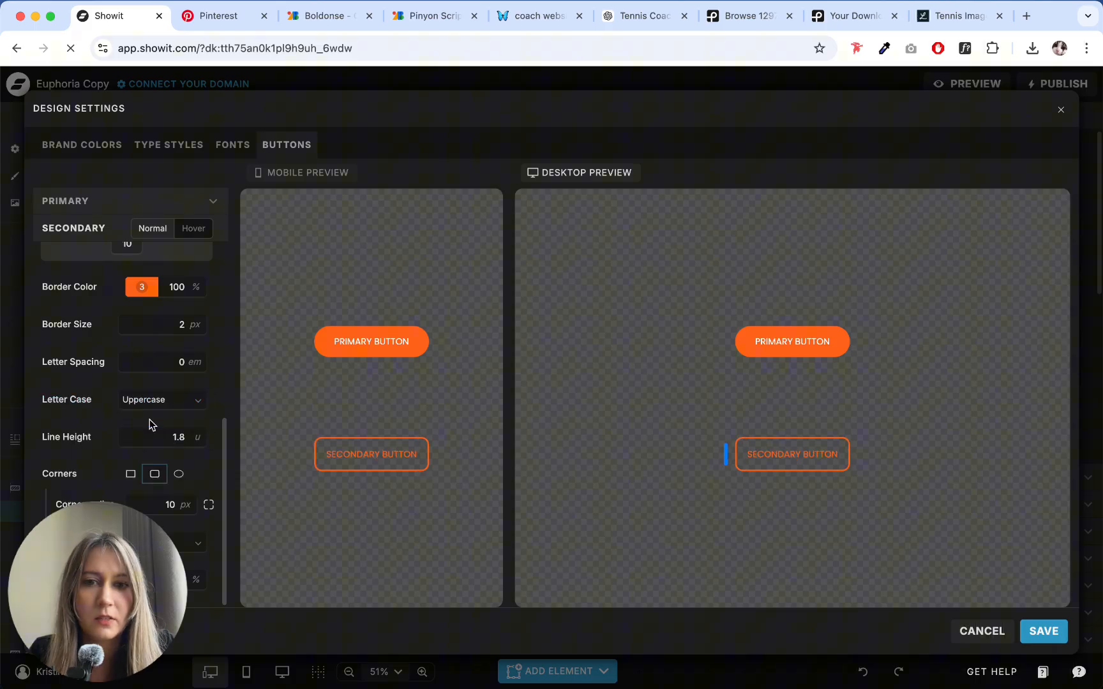
- Set the secondary button's corner radius to 100 px and its border size to 1 px
left_click(181, 508)
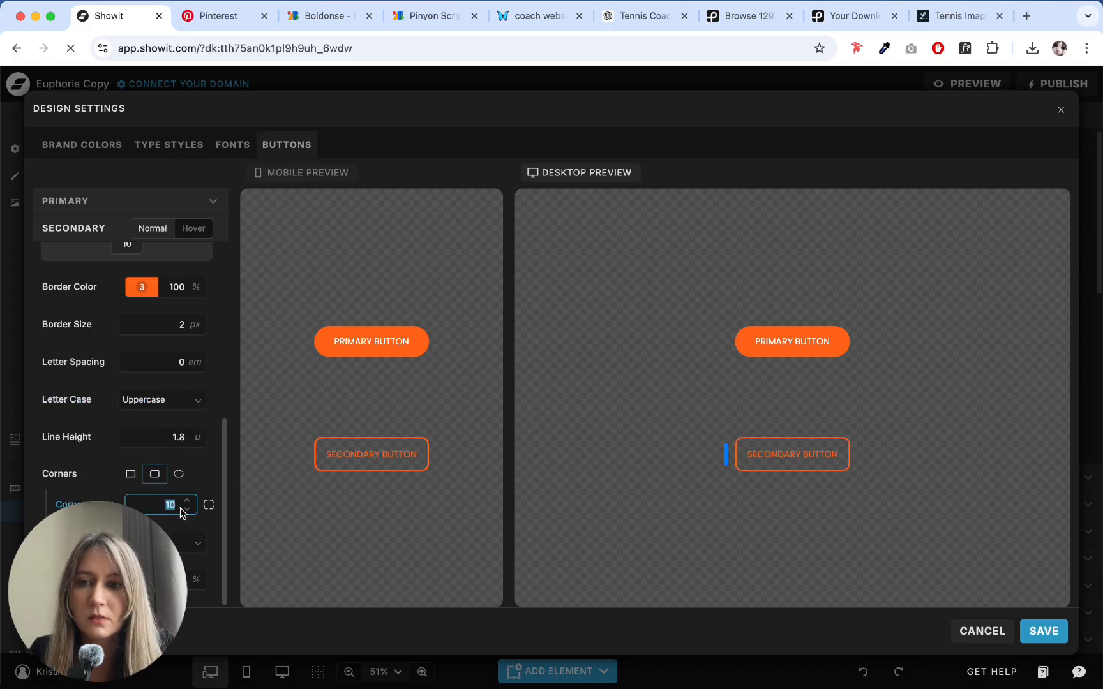
type("100")
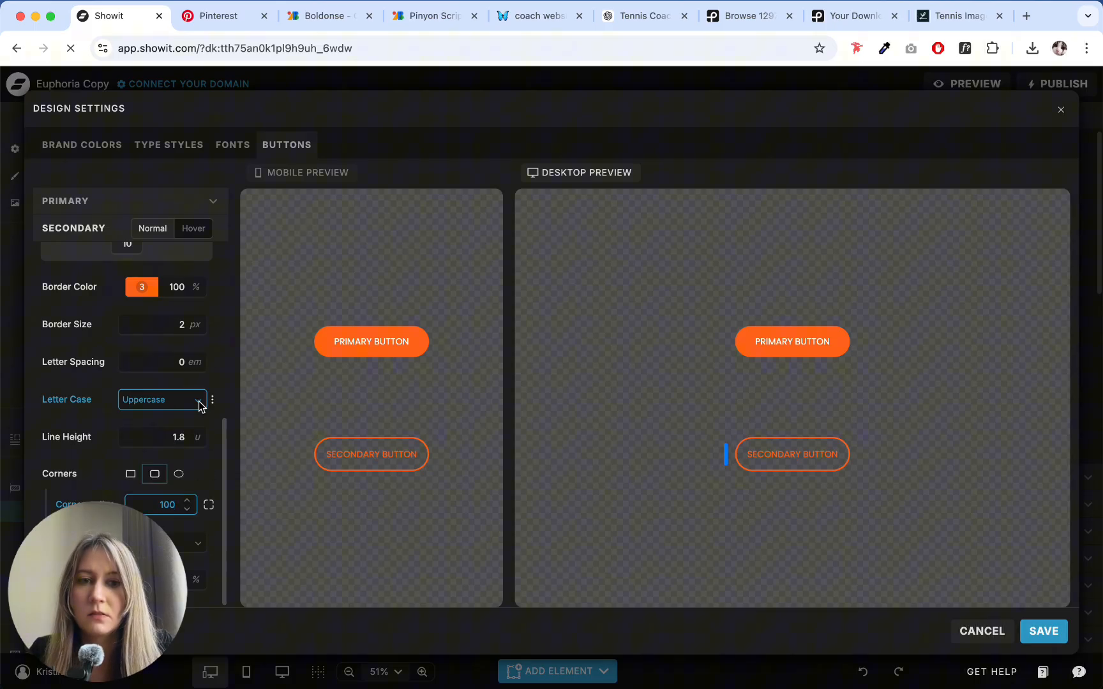
left_click(197, 331)
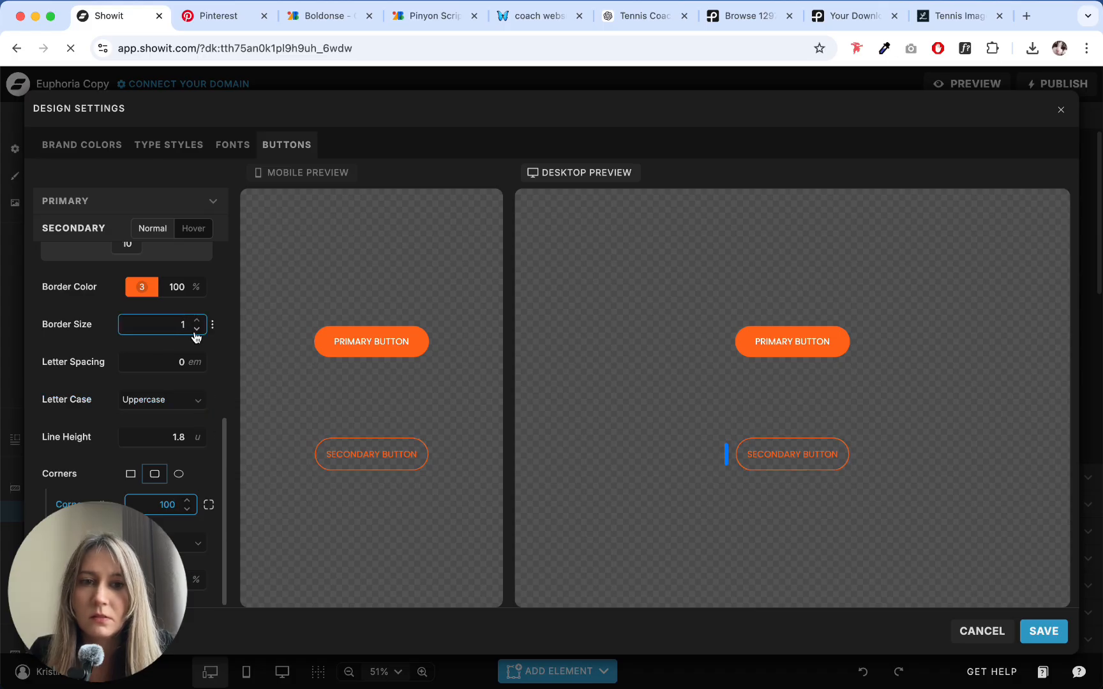
left_click(196, 321)
left_click(197, 331)
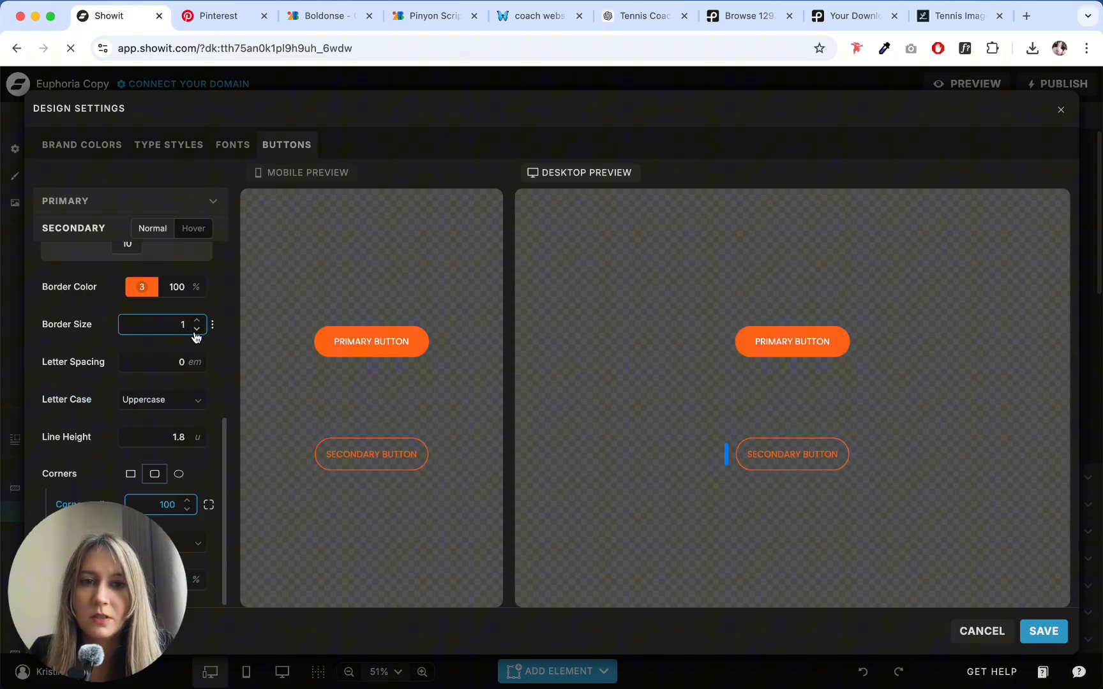
- Reduce the primary button's linked left and right padding to 21
scroll(190, 320, "up", 3)
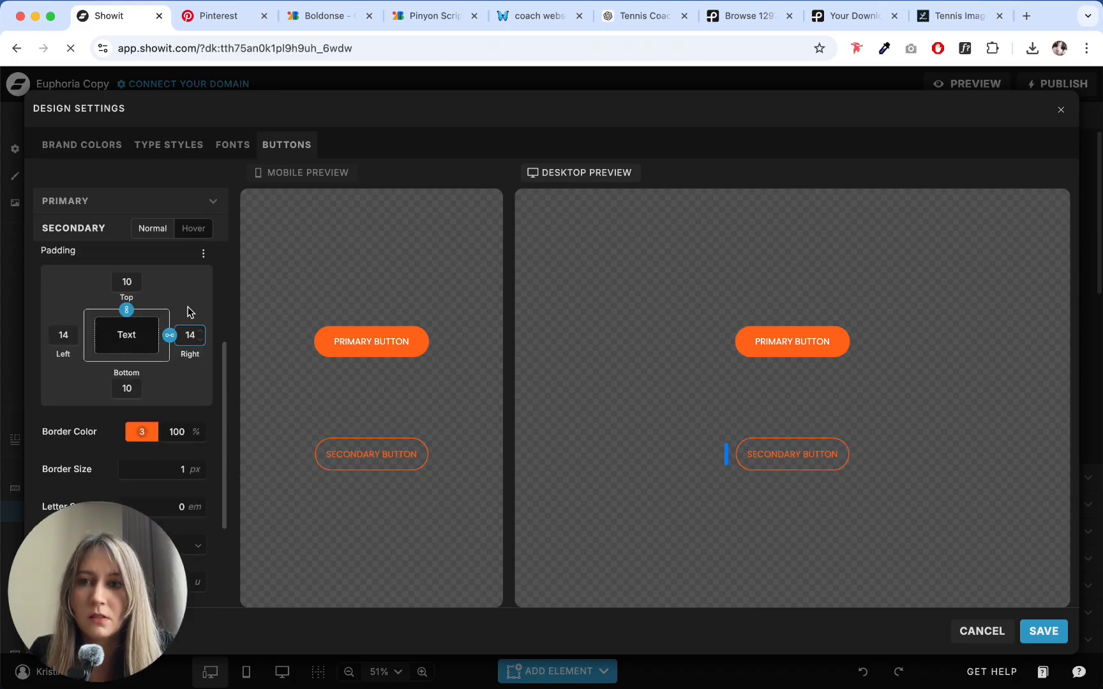
left_click(824, 338)
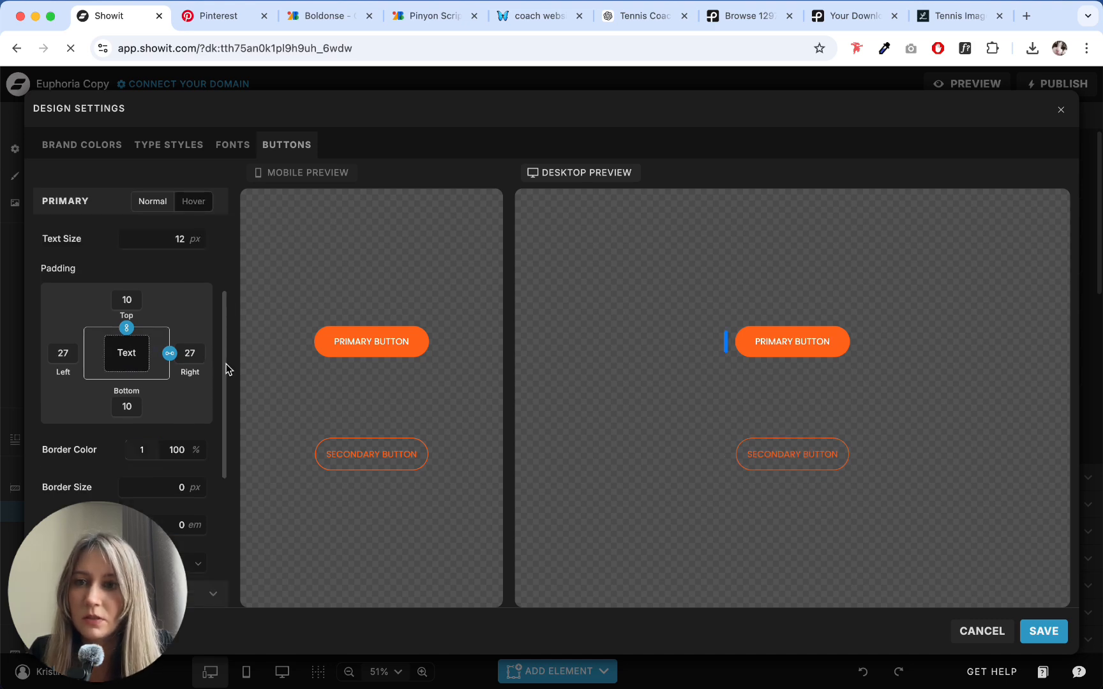
left_click(201, 360)
left_click(201, 360)
left_click(201, 361)
left_click(201, 361)
left_click(201, 361)
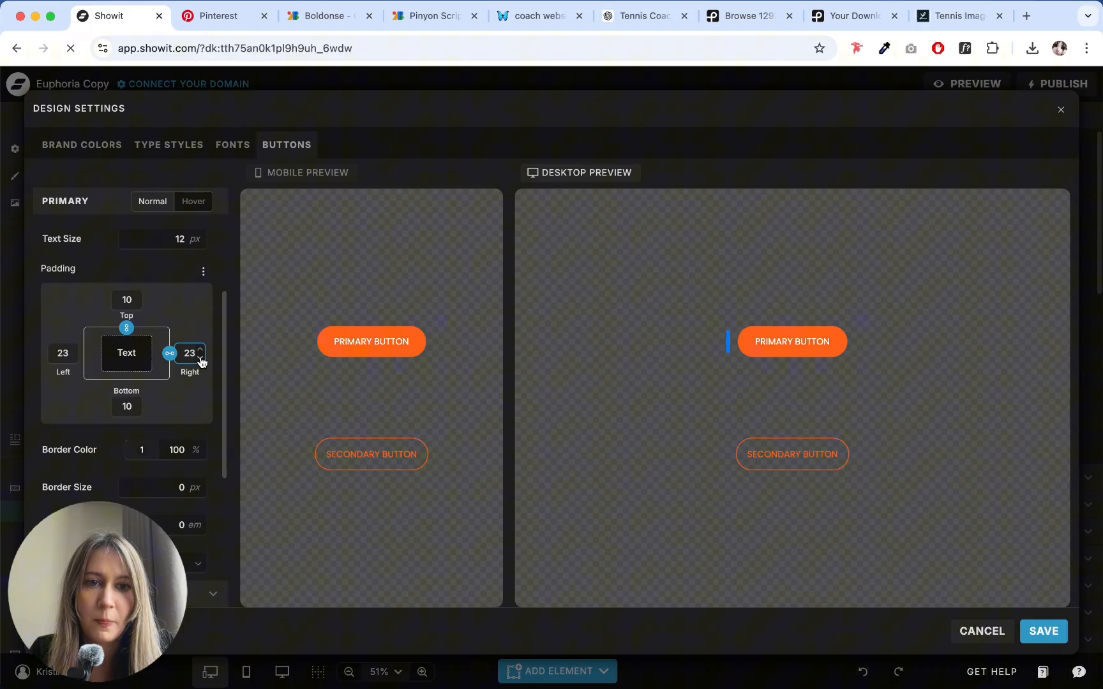
left_click(201, 361)
left_click(201, 361)
left_click(201, 356)
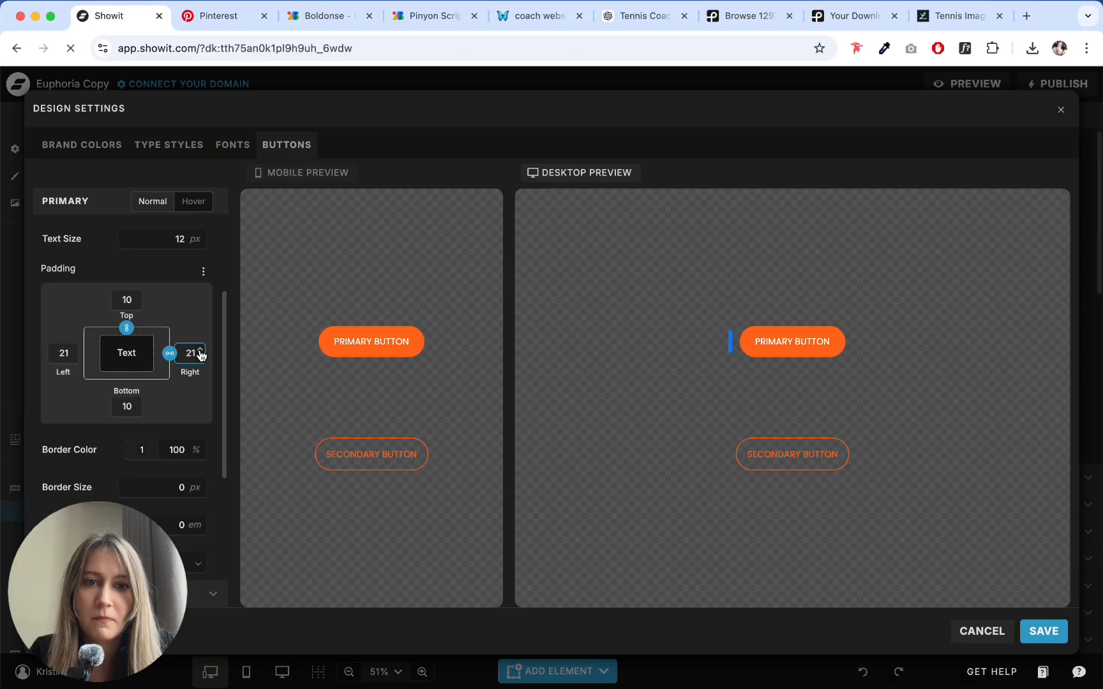
- Match the secondary button's linked left and right padding at 21 and save the design settings
left_click(780, 463)
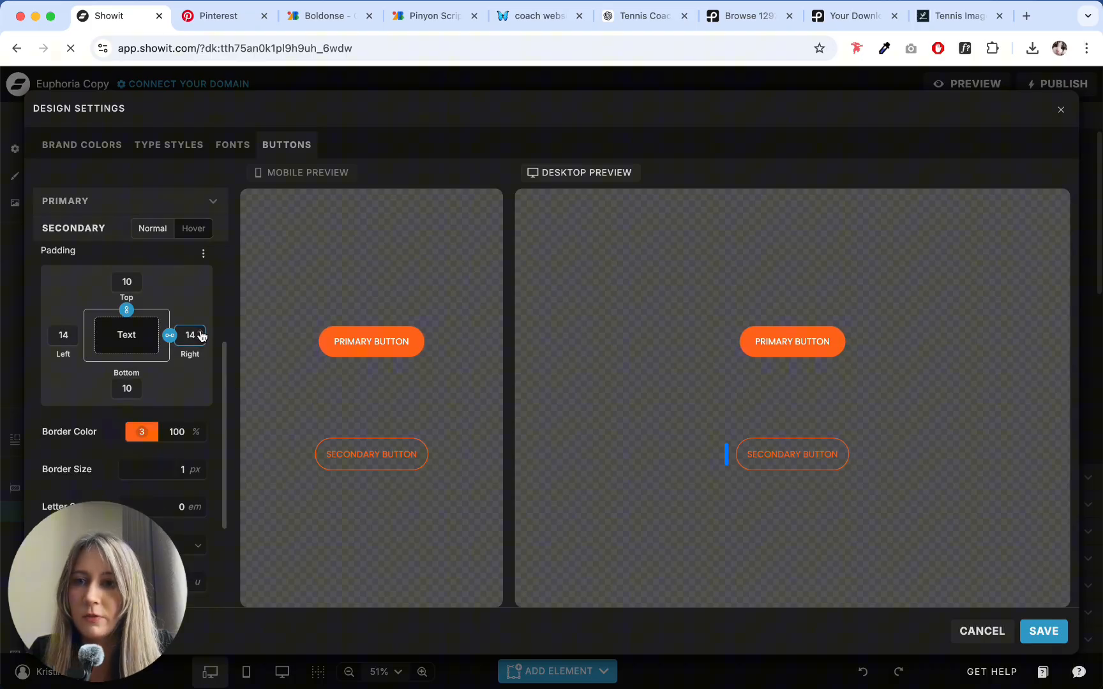
left_click(201, 332)
left_click(201, 332)
left_click(201, 332)
left_click(201, 332)
left_click(202, 332)
left_click(201, 332)
left_click(201, 332)
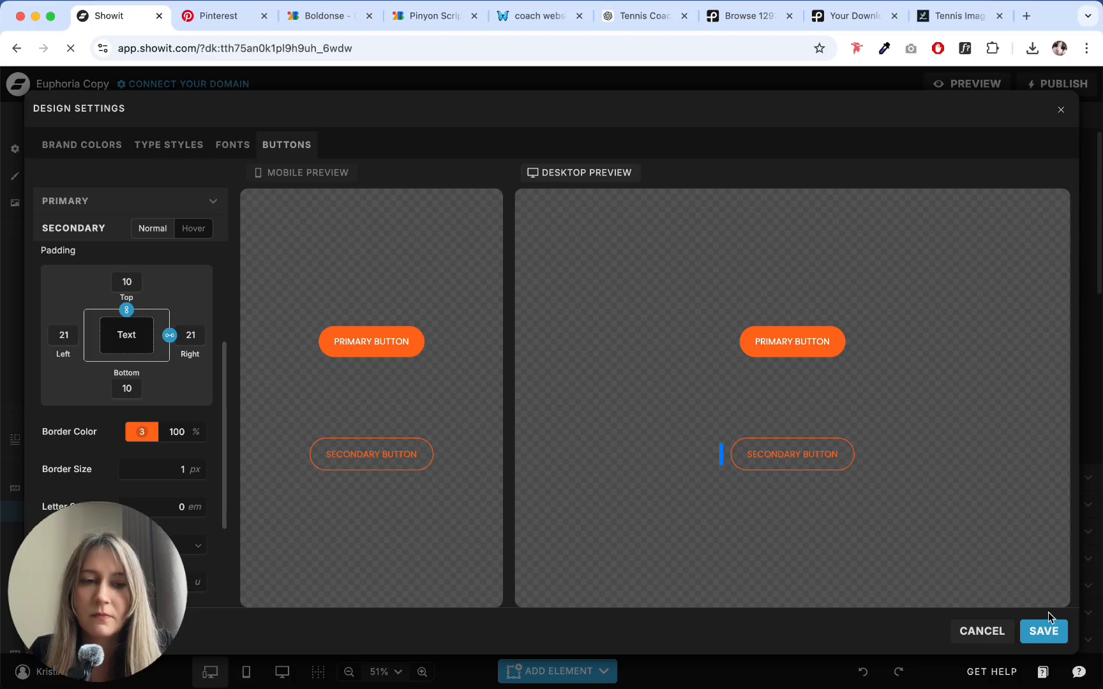
left_click(1052, 631)
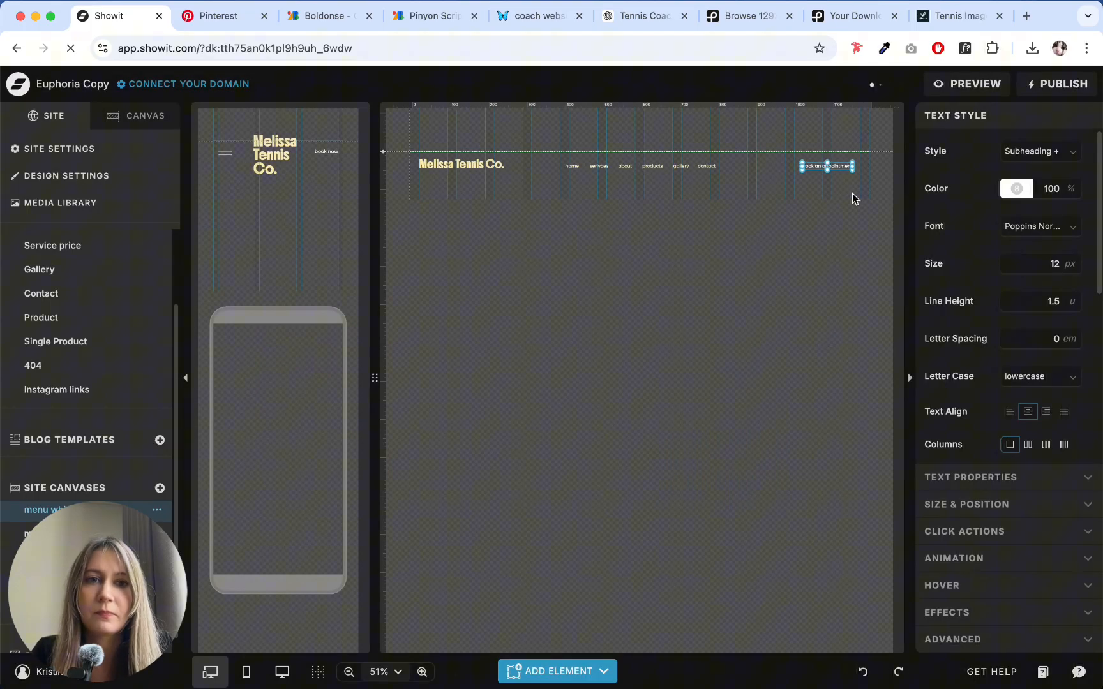
- Replace the "book an appointment" text link in the desktop header with a primary button placed at the same spot
key("Delete")
left_click(557, 671)
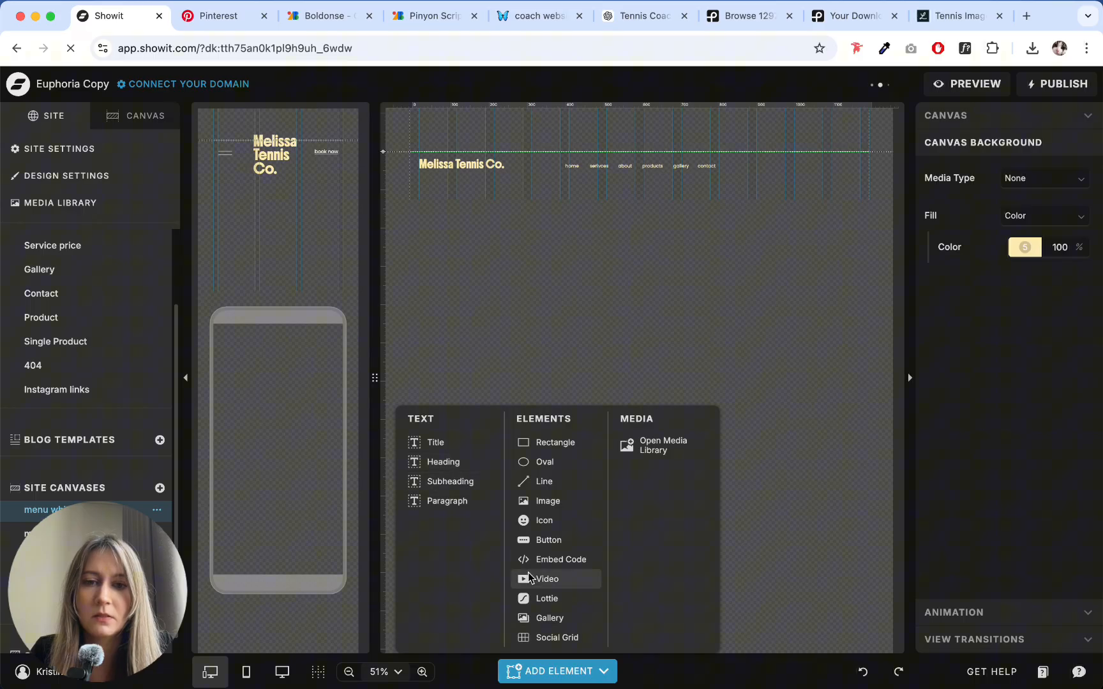
left_click(539, 541)
left_click_drag(650, 149, 837, 168)
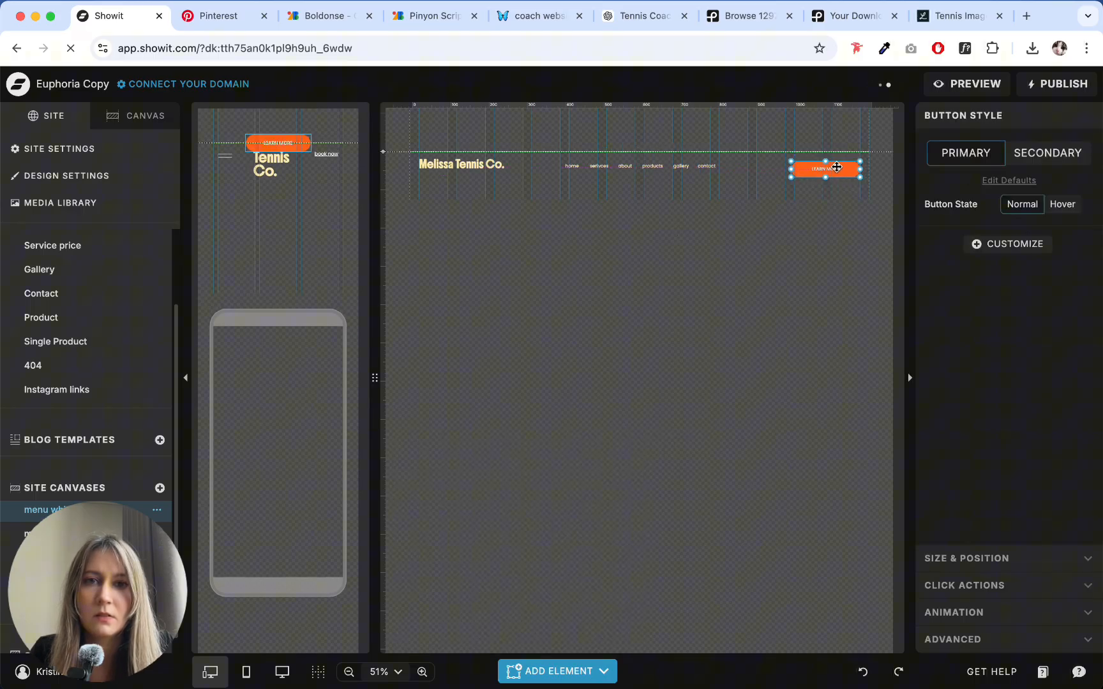
- Replace the new header button's label with text beginning "BOOK AN"
double_click(834, 170)
key("BackSpace")
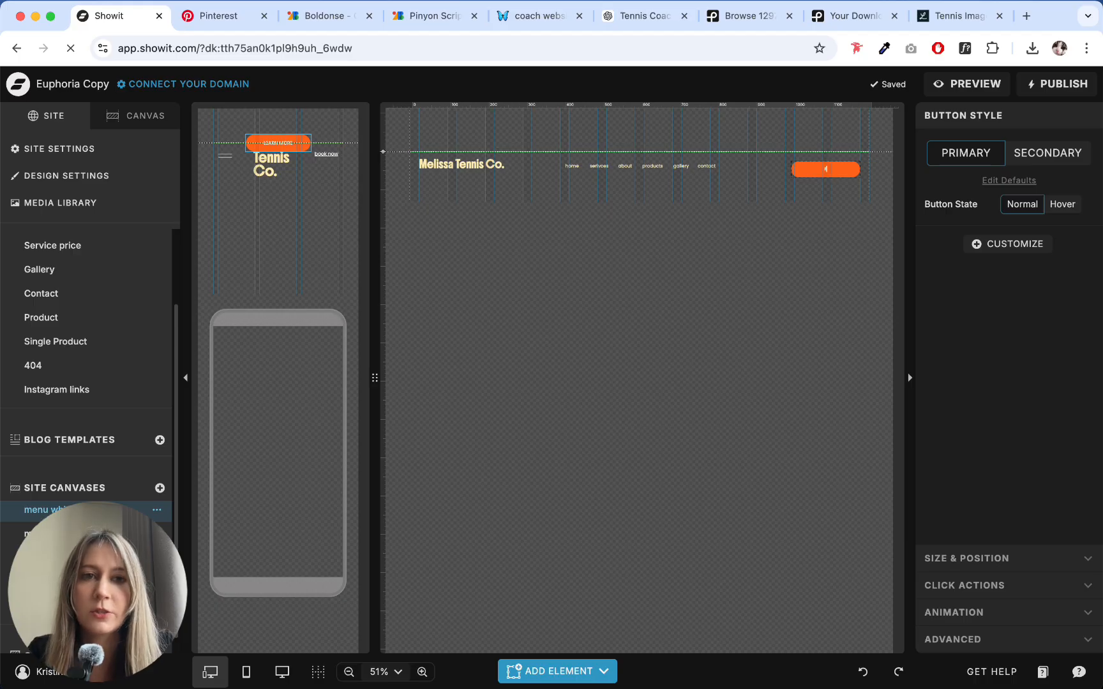
type("BOOK AN APPOINTMENT")
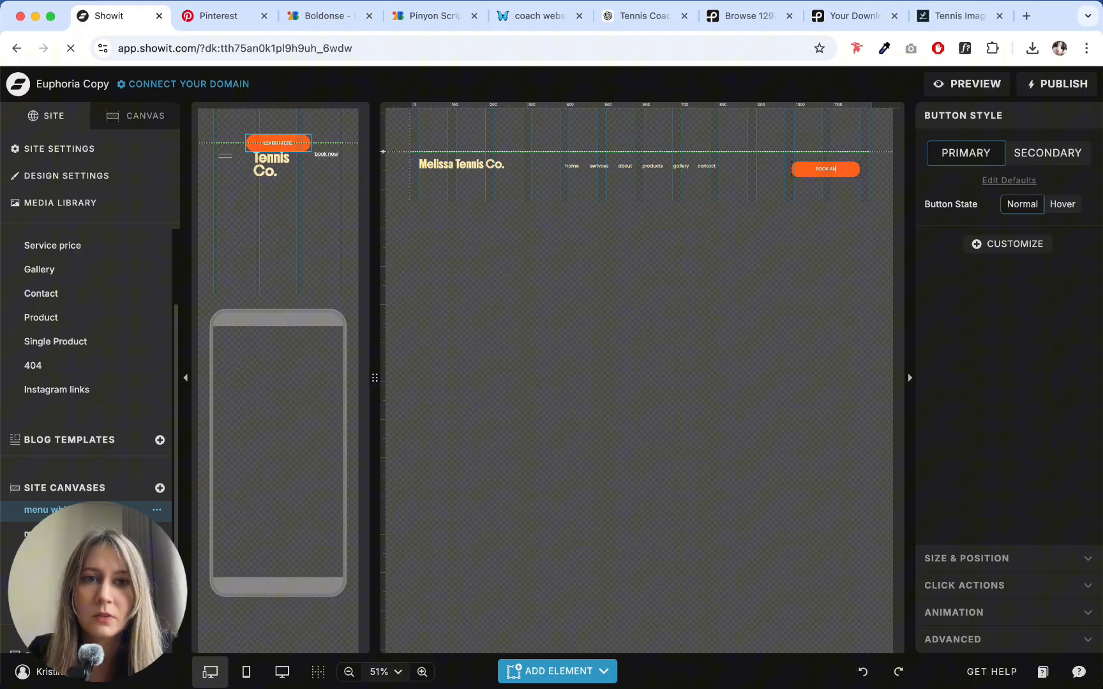
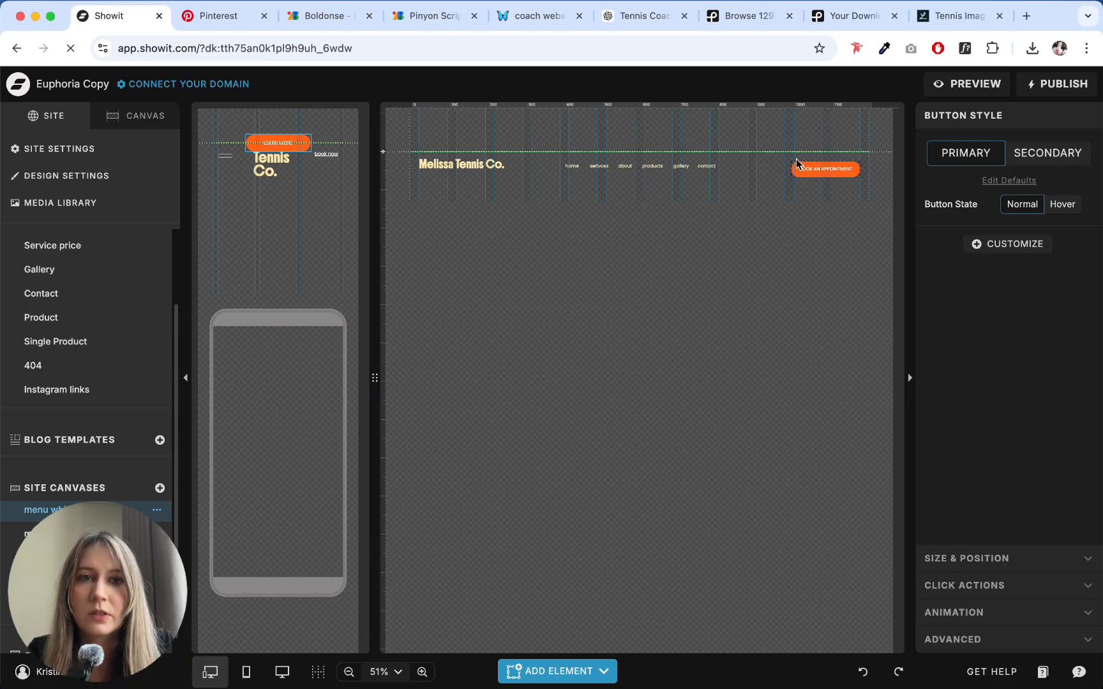
- Check the link settings of the header's booking button and of the home and services menu items
left_click(673, 167)
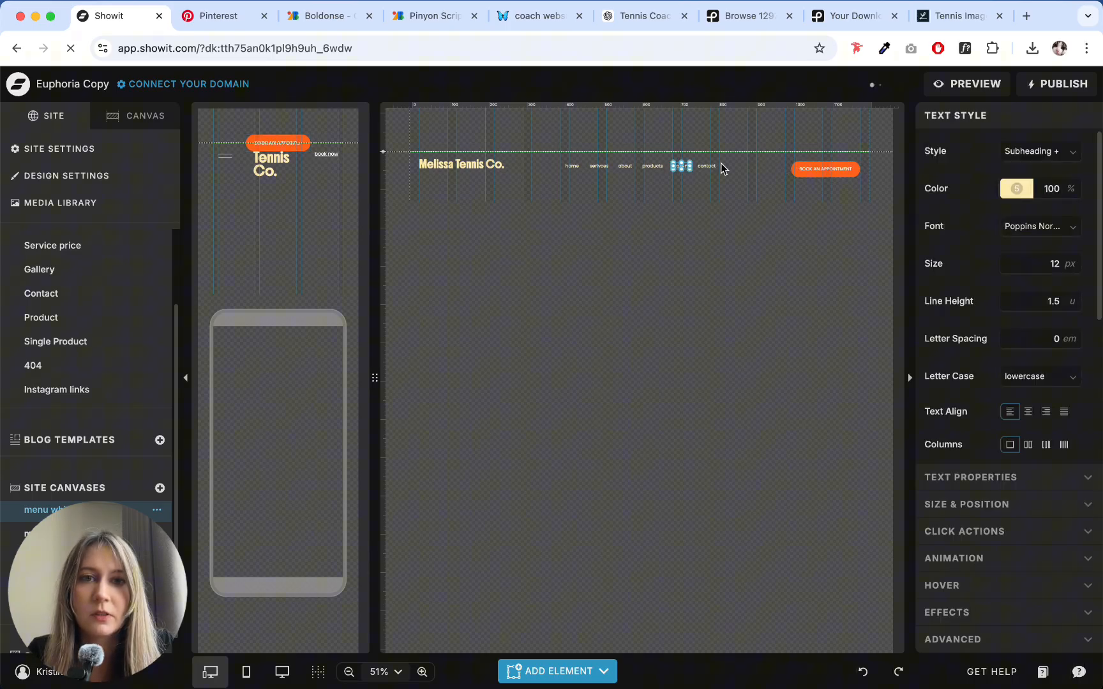
left_click(822, 169)
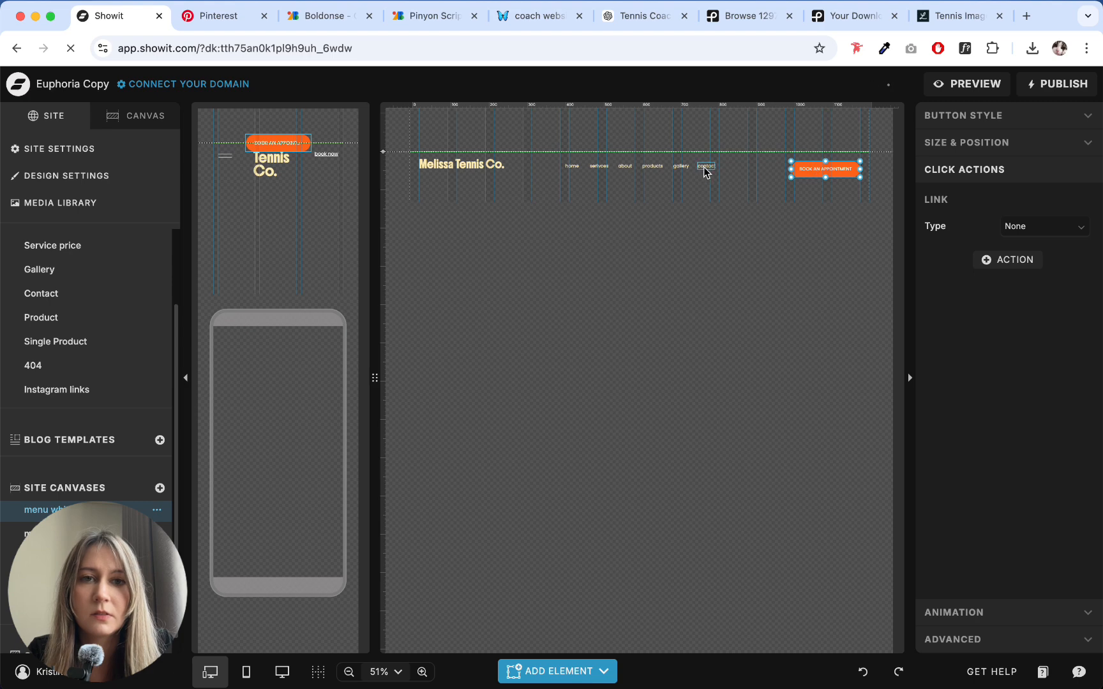
left_click(572, 167)
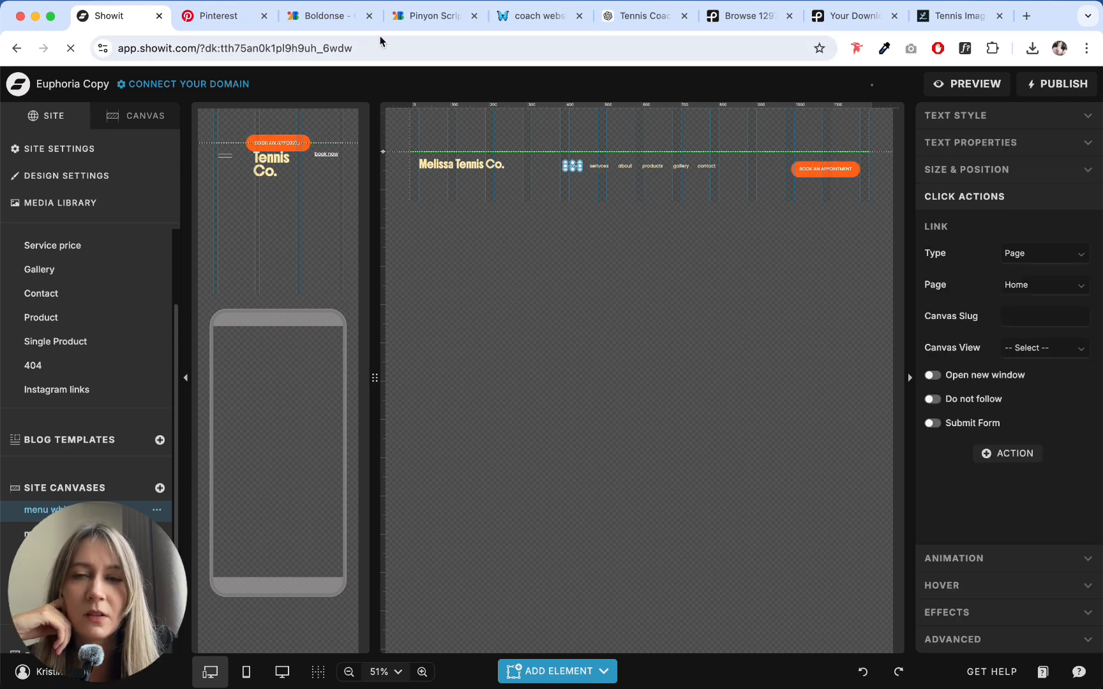
left_click(600, 167)
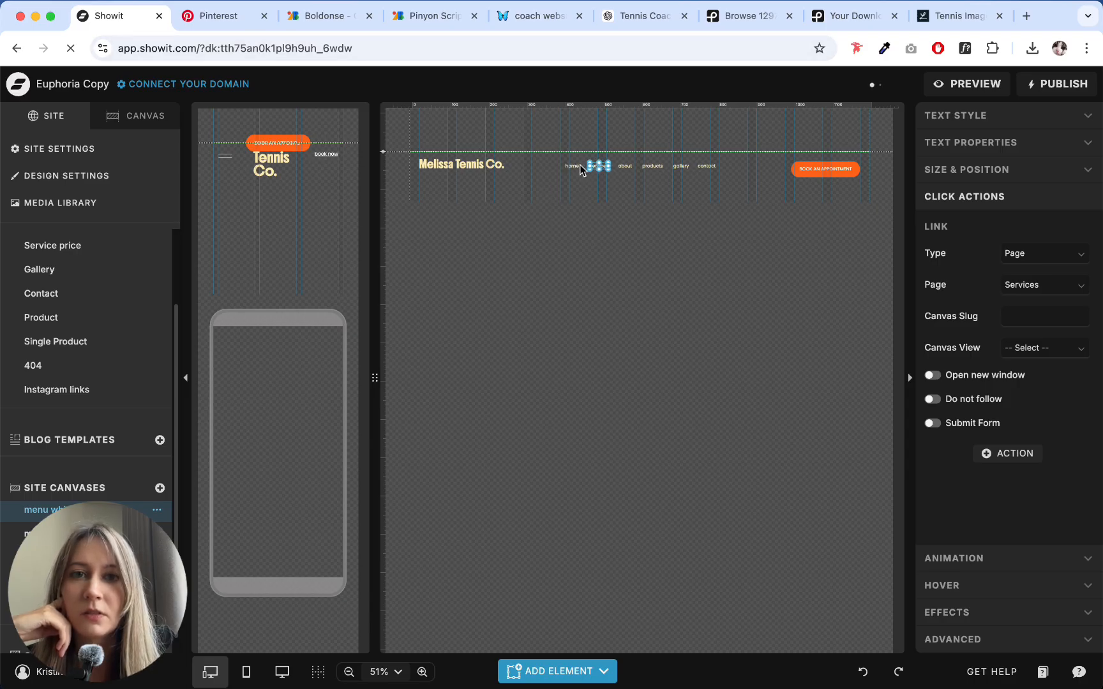
left_click(573, 165)
left_click(600, 167)
left_click(573, 167)
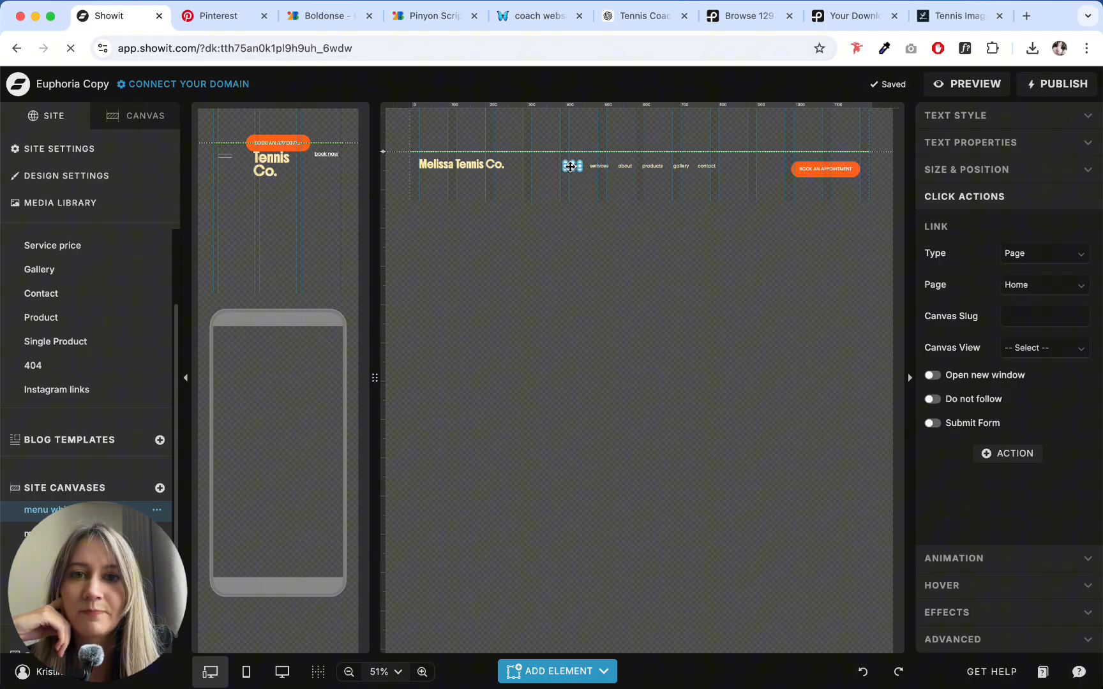
left_click(599, 166)
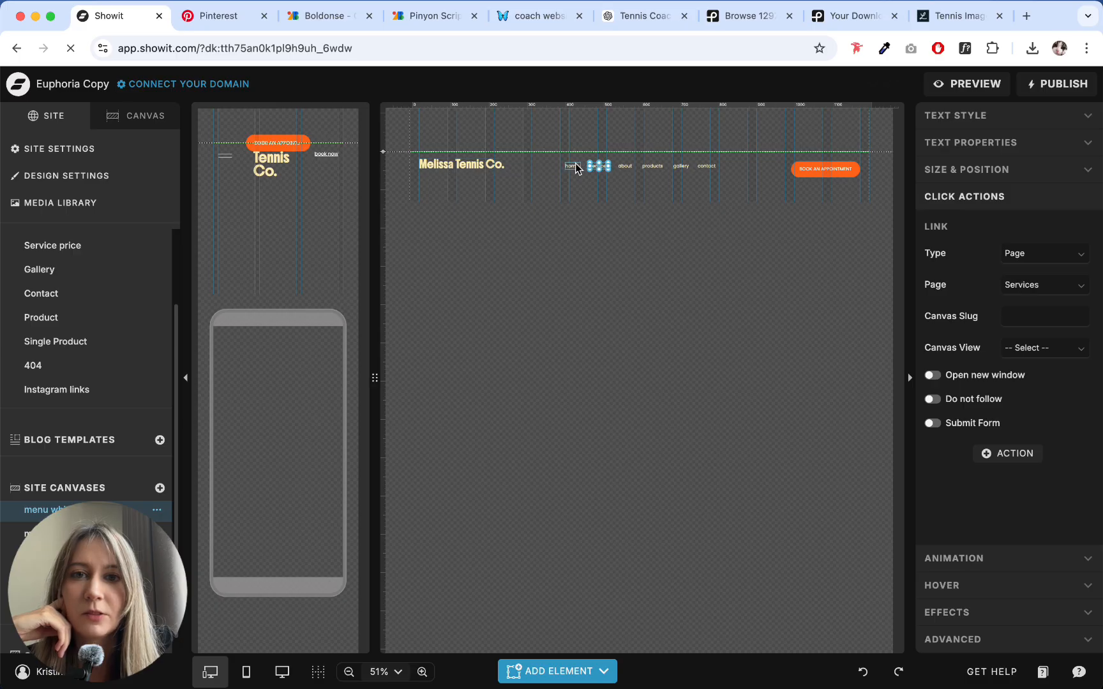
left_click(574, 164)
- Rename the "services" item in the desktop header menu as "about"
left_click(603, 170)
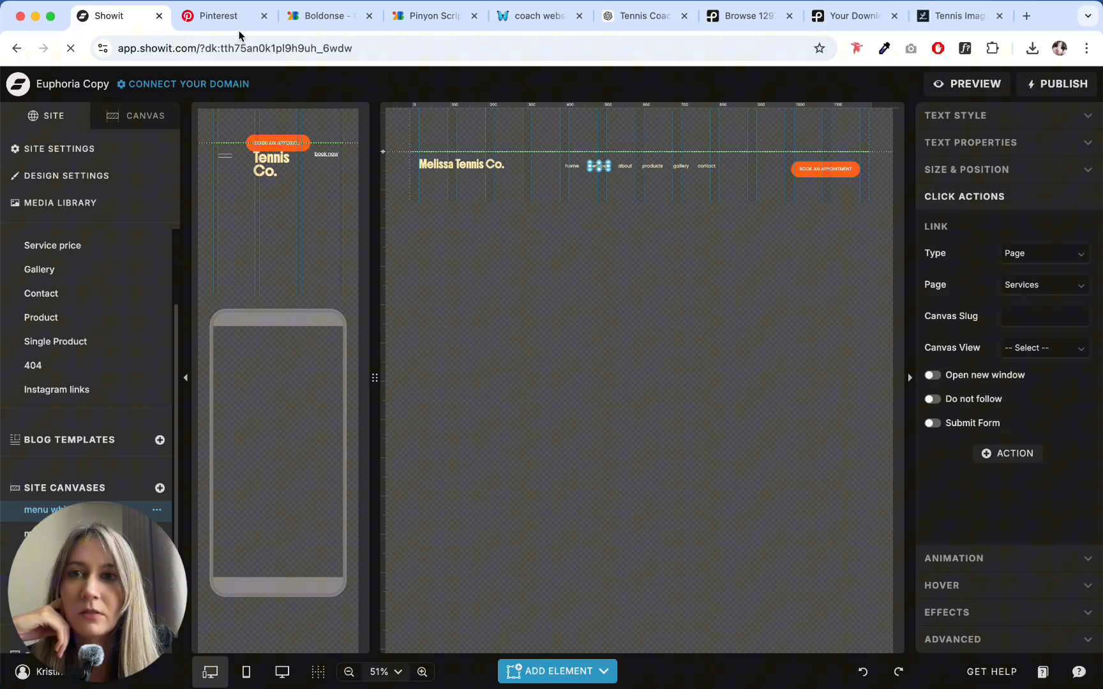
double_click(596, 167)
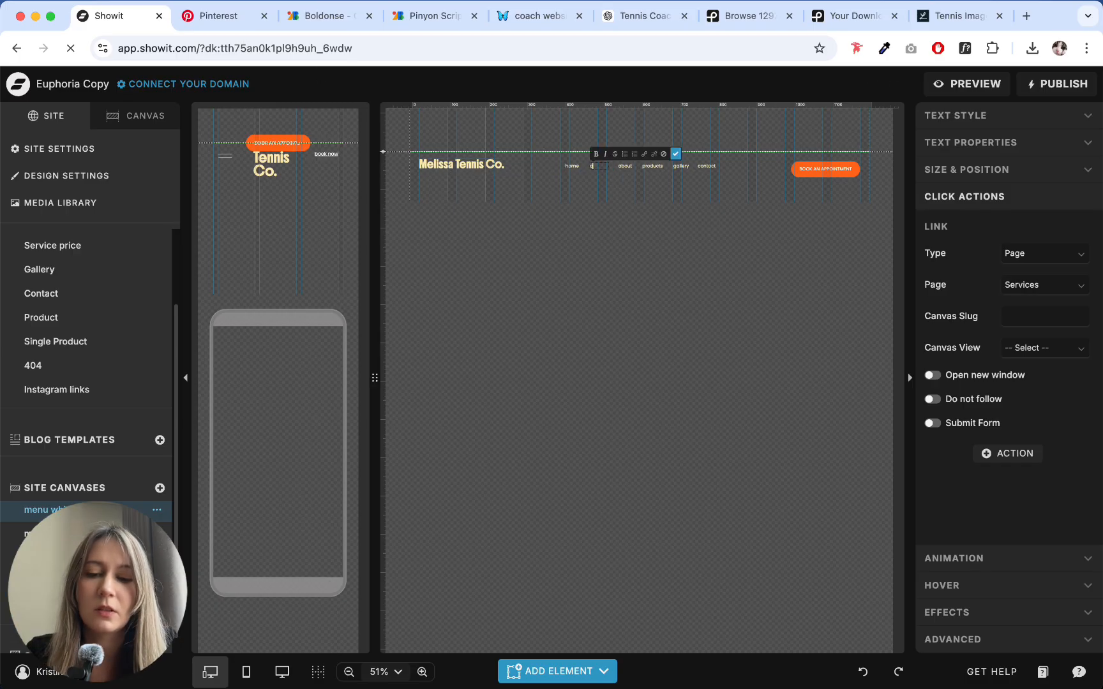
left_click(622, 167)
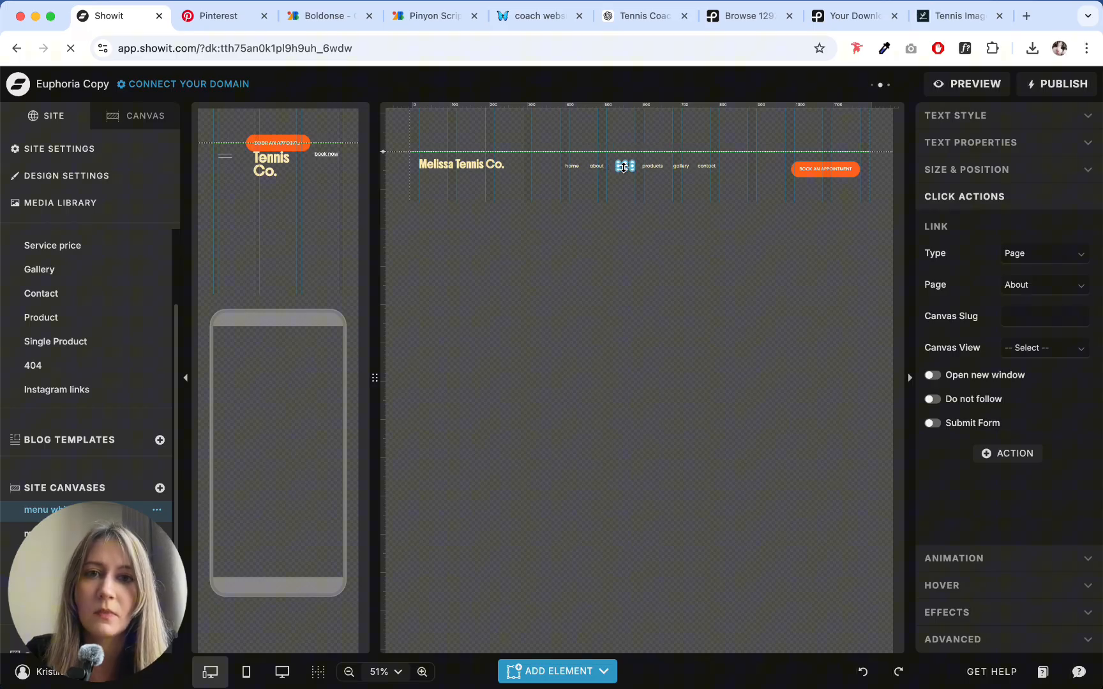
left_click(656, 169)
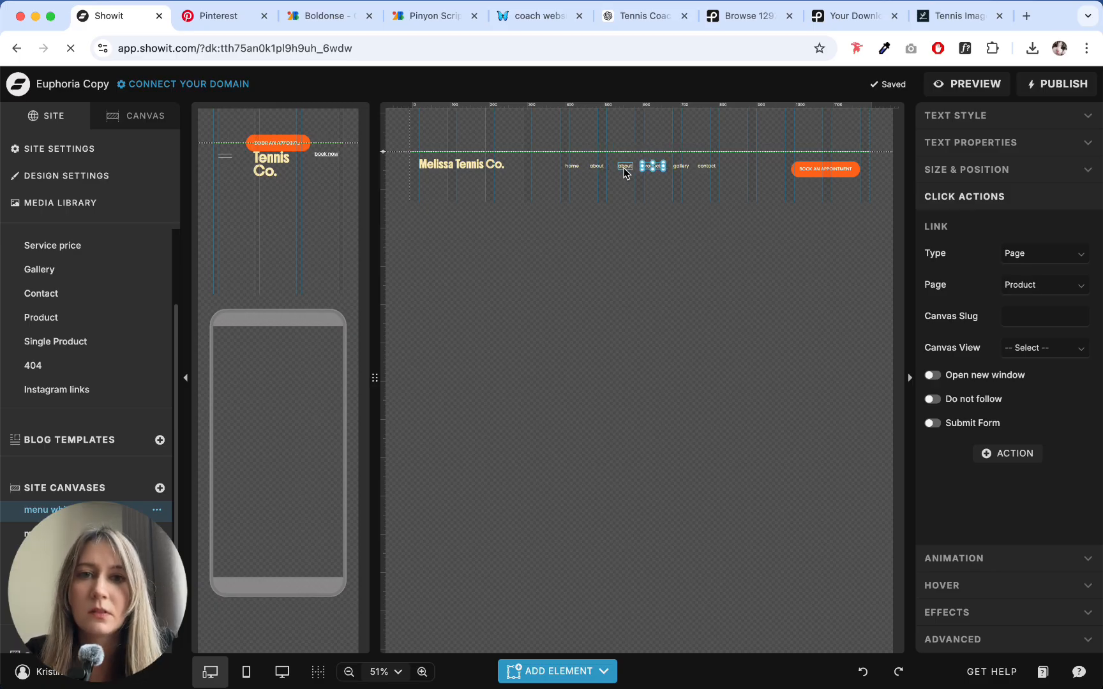
left_click(624, 168)
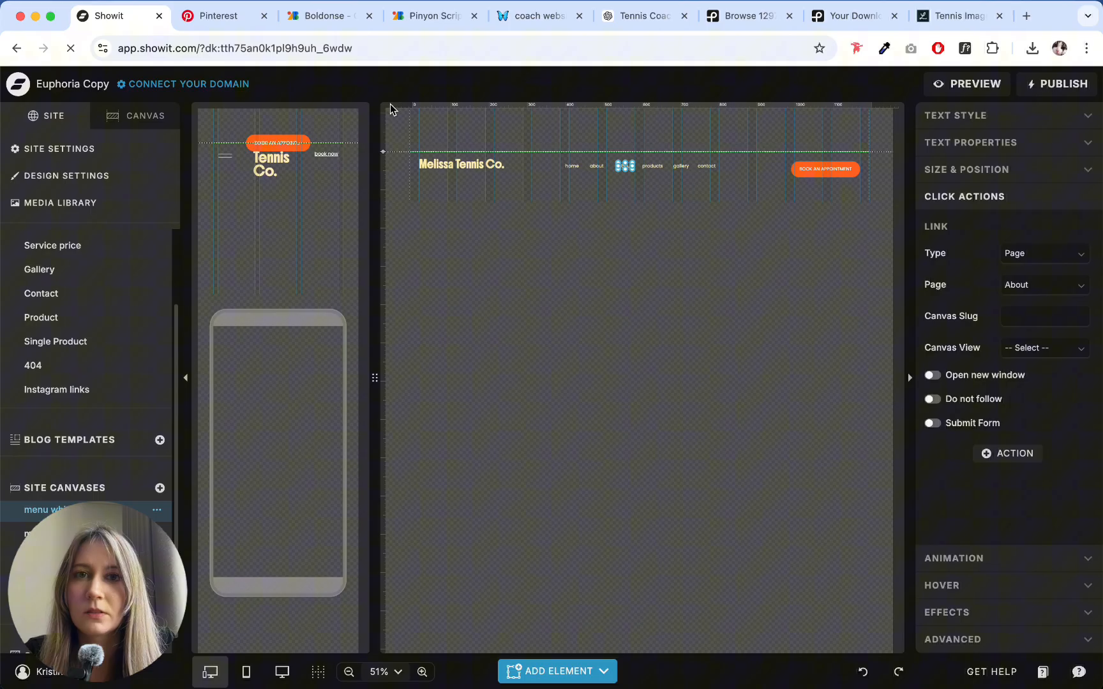
- Switch to the ChatGPT conversation and copy "Coaching" from the menu list of the homepage copy
left_click(315, 16)
left_click(212, 15)
left_click(115, 15)
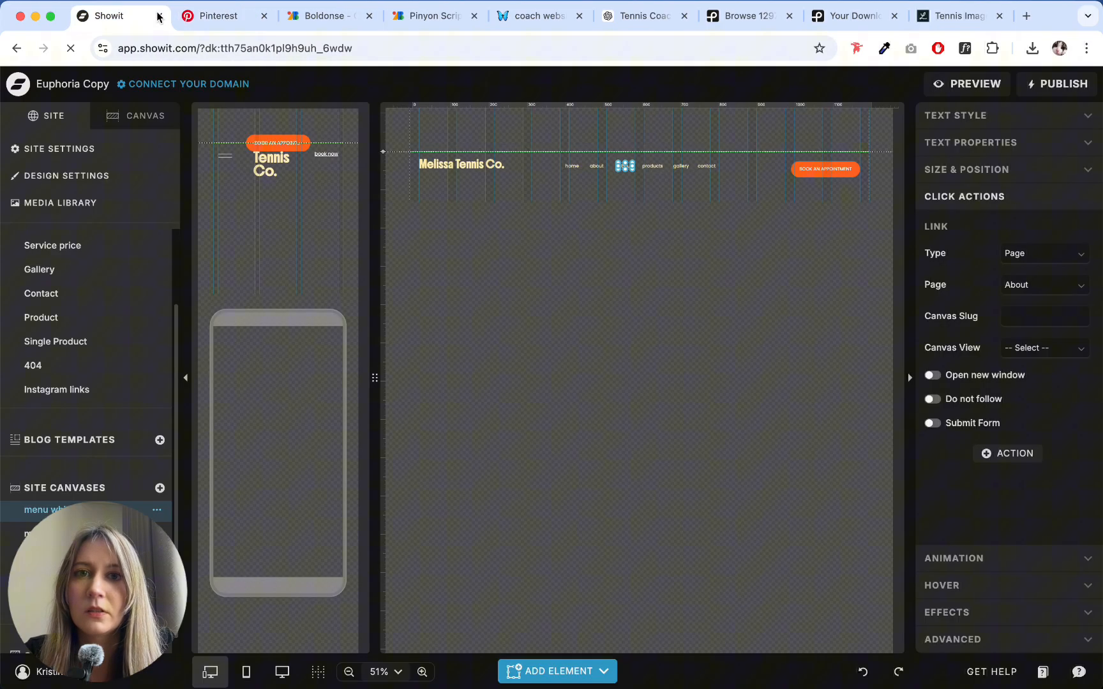
left_click(643, 15)
scroll(493, 173, "up", 10)
scroll(492, 173, "up", 20)
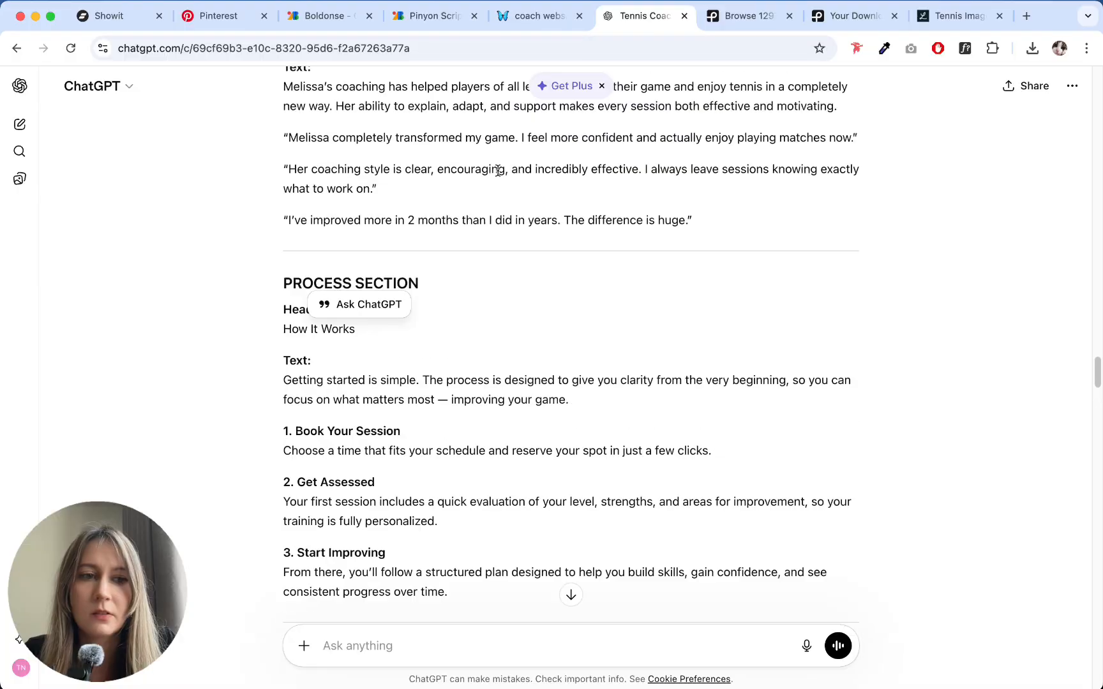
left_click(436, 335)
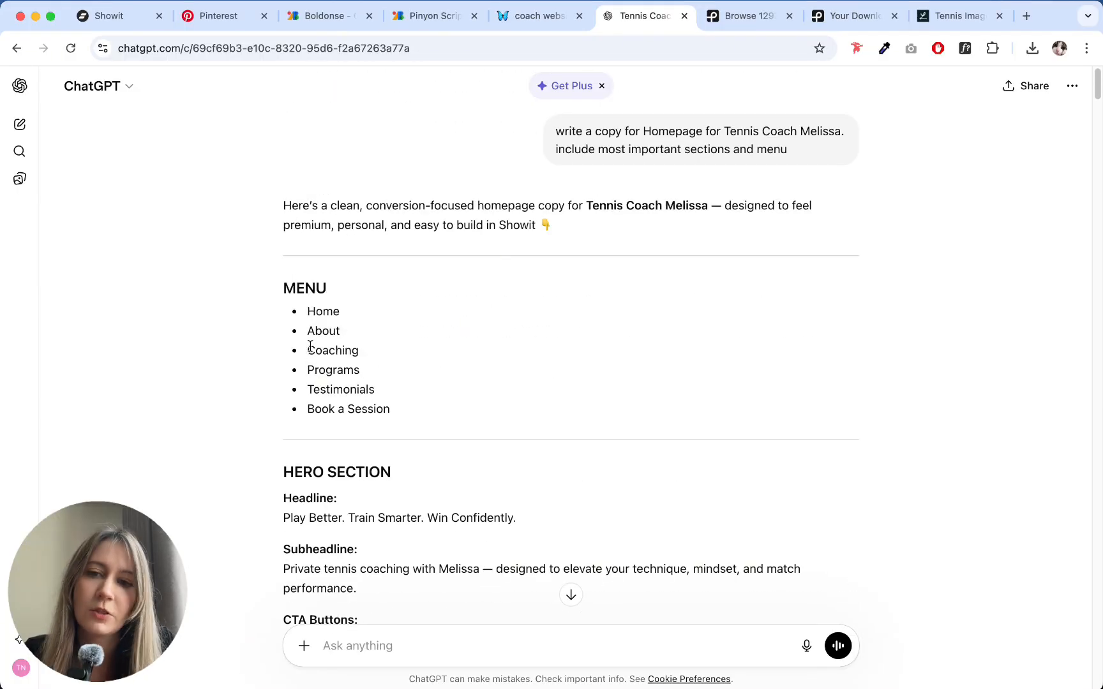
left_click_drag(309, 345, 399, 354)
left_click(399, 354)
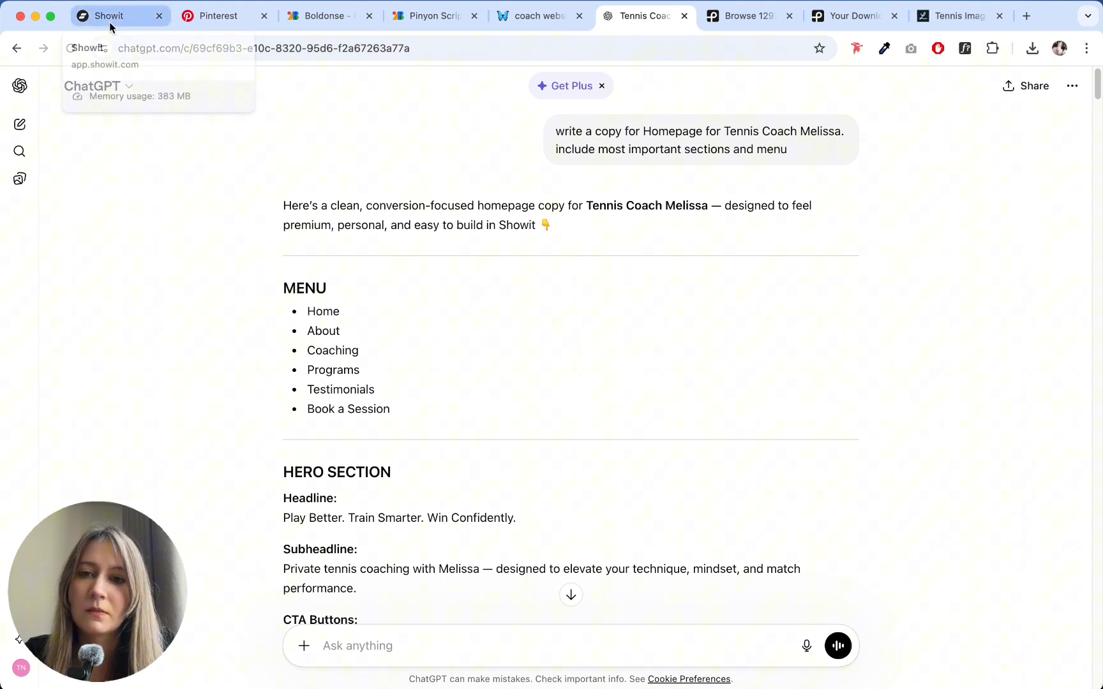
double_click(325, 351)
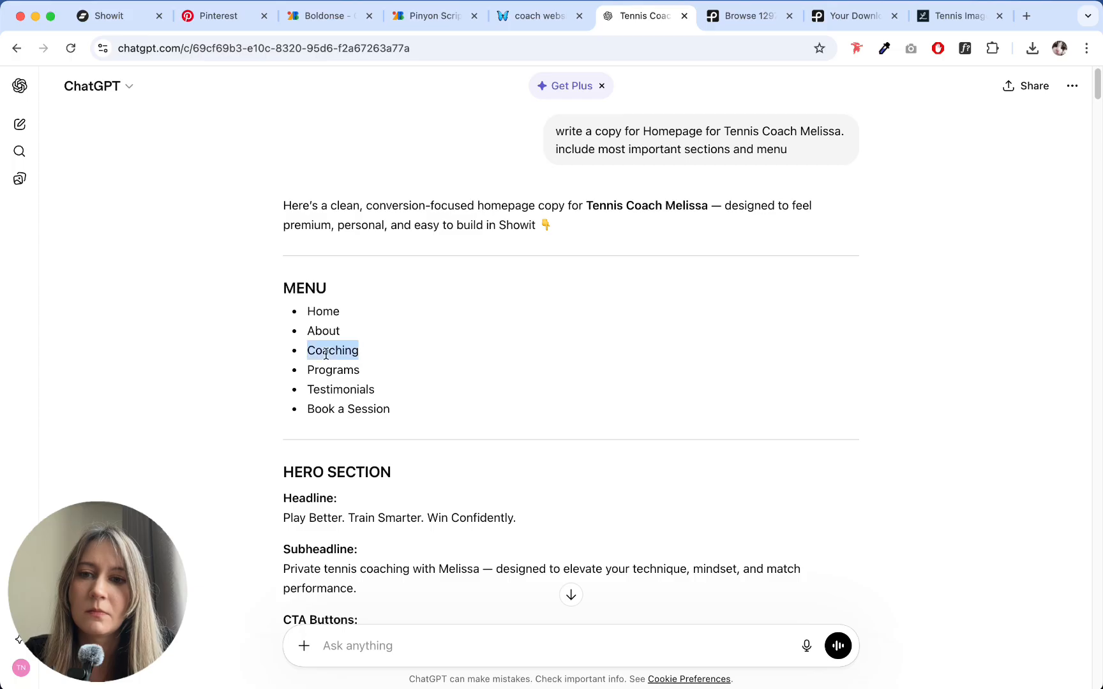
- Return to Showit and replace the text of the original "about" item, before "products", with "coaching"
left_click(125, 18)
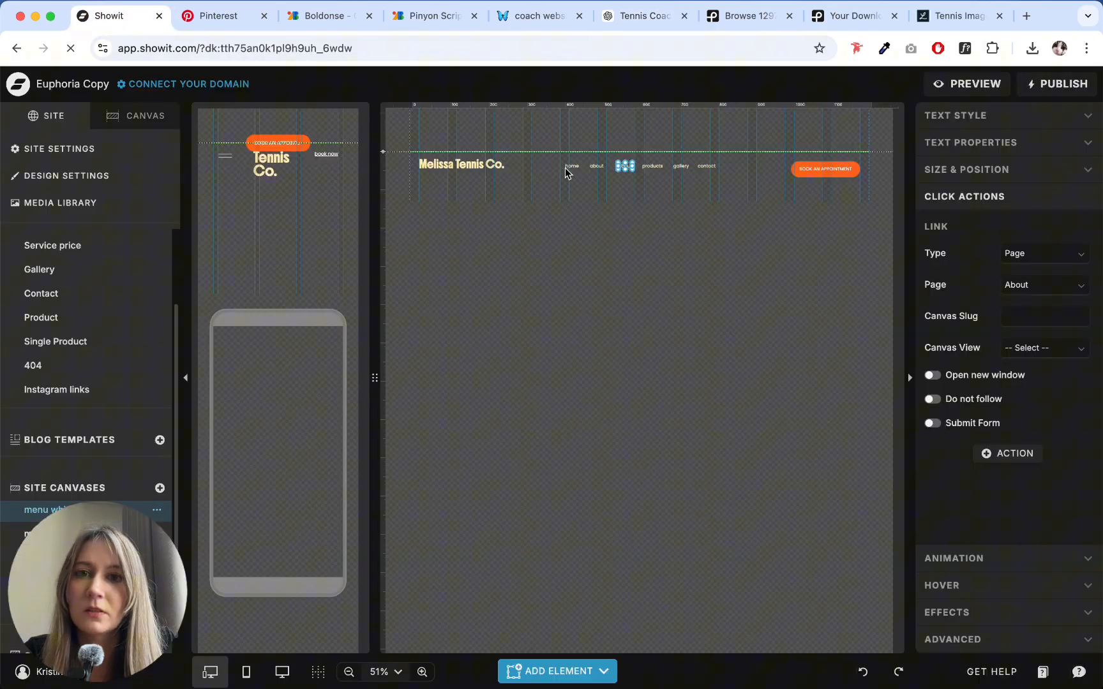
double_click(625, 167)
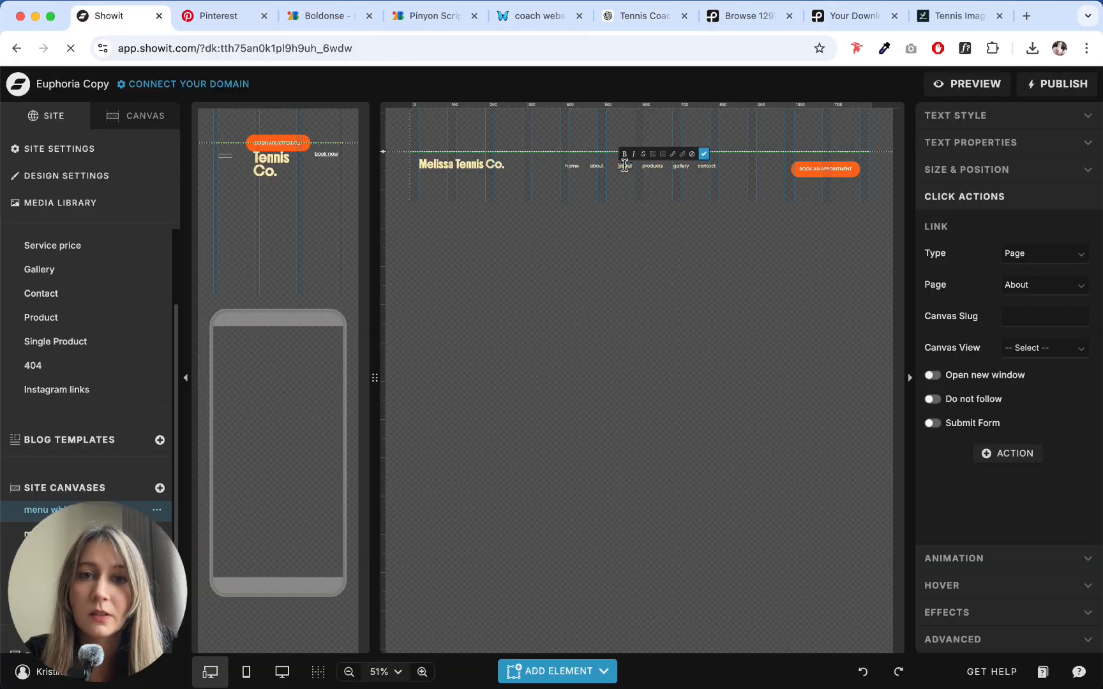
left_click(703, 154)
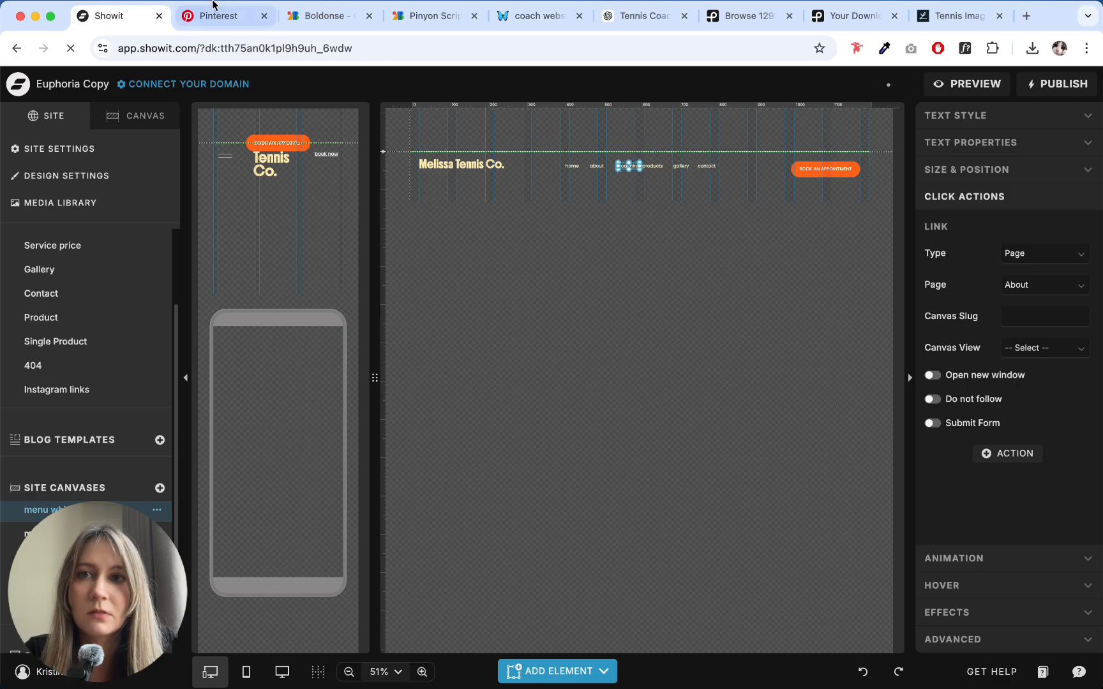
- Switch to ChatGPT and copy "Book a Session" from the menu list of the homepage copy
left_click(220, 15)
left_click(102, 16)
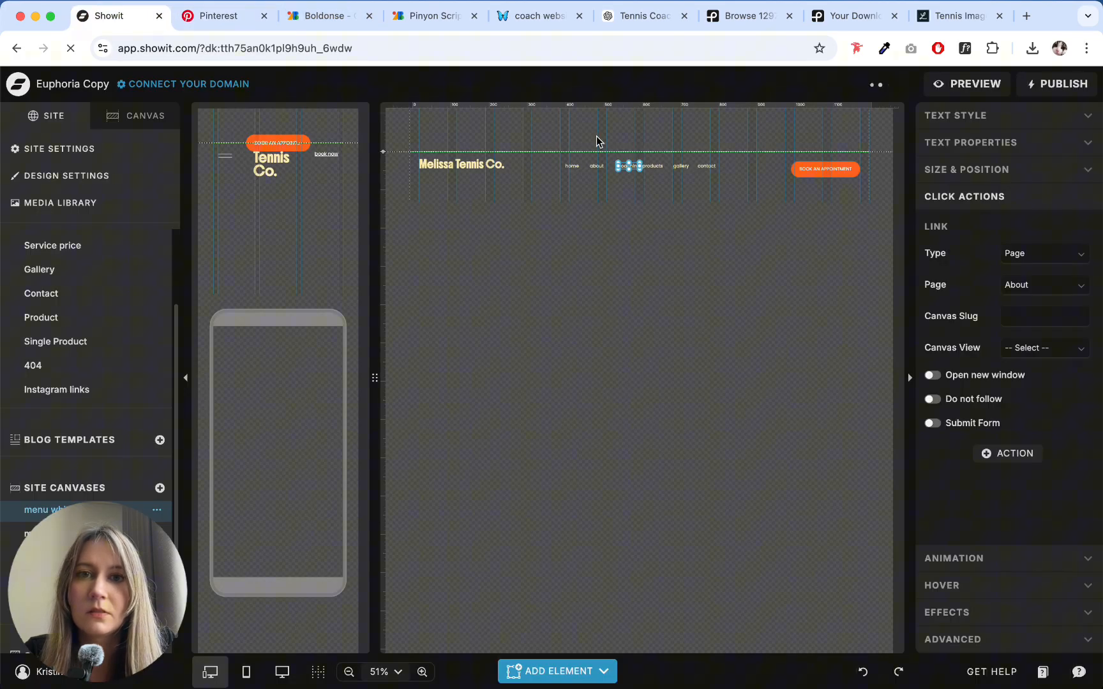
left_click(644, 16)
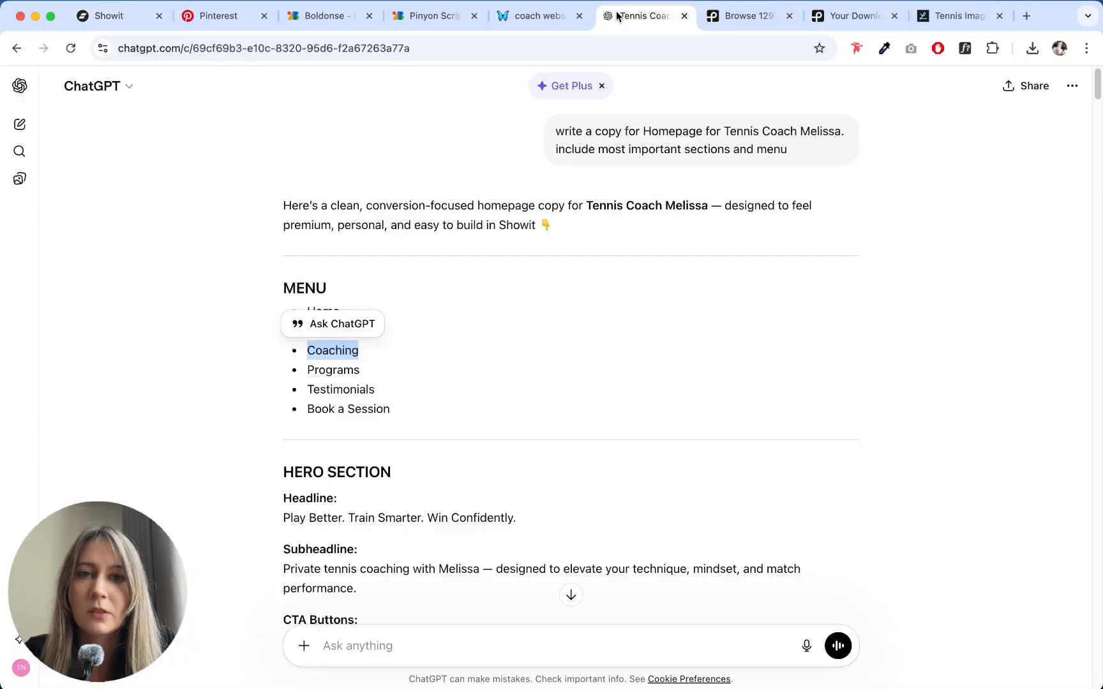
left_click(344, 394)
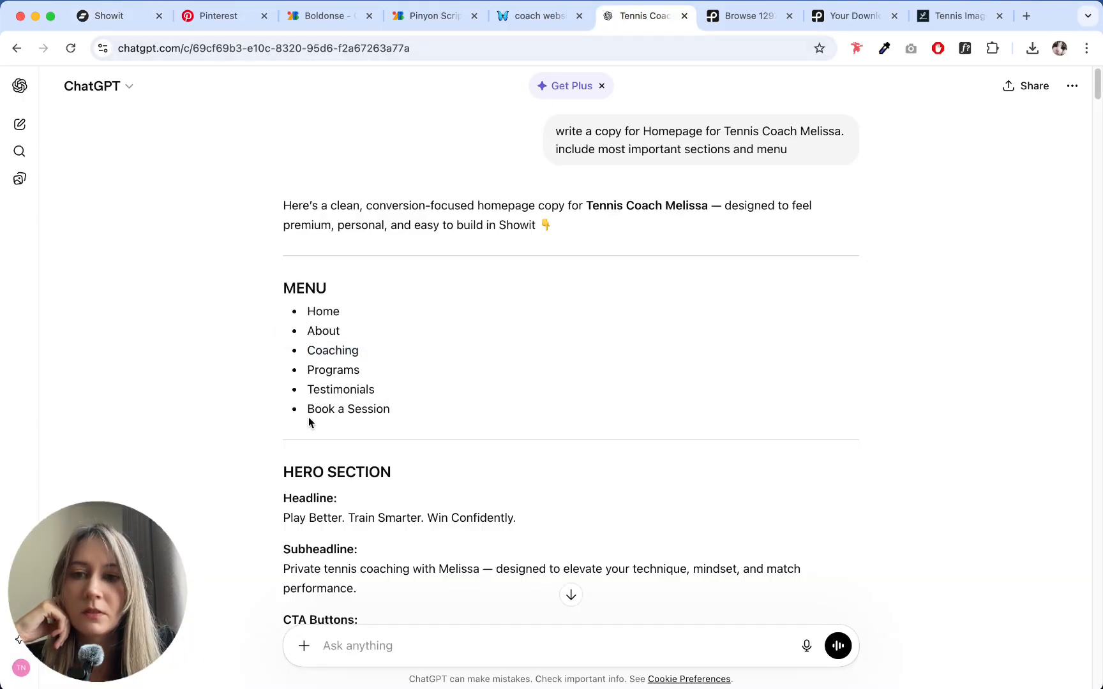
left_click_drag(308, 409, 390, 414)
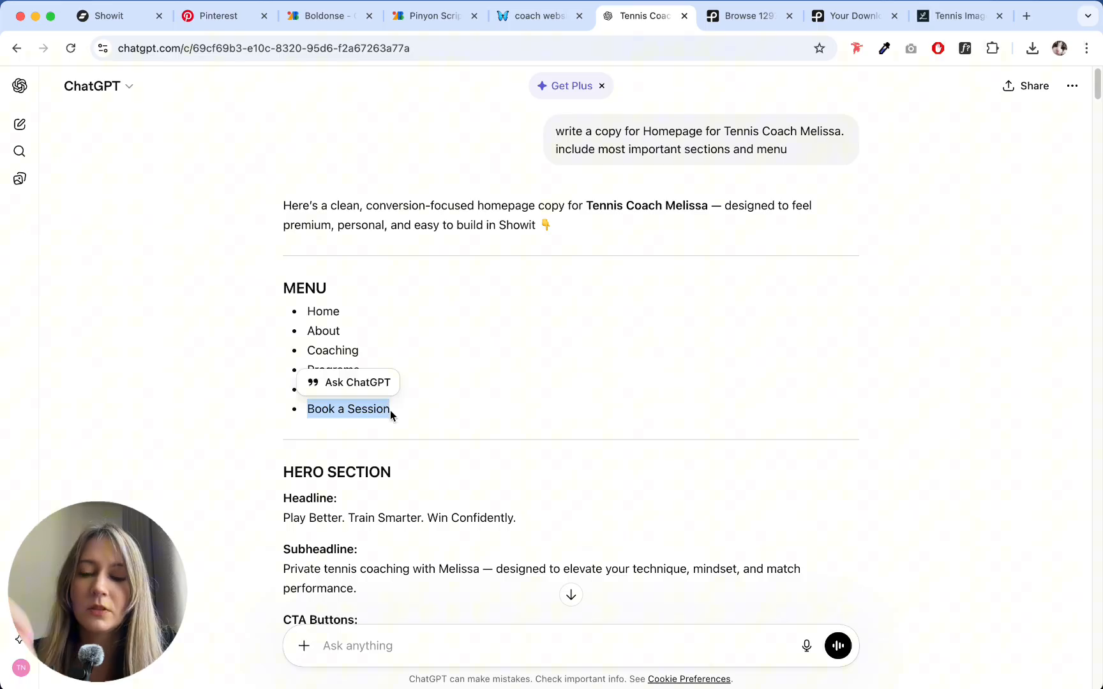
- Back in Showit, replace the header button's label with "Book a Session" and narrow the button from its left edge
left_click(101, 17)
left_click(819, 170)
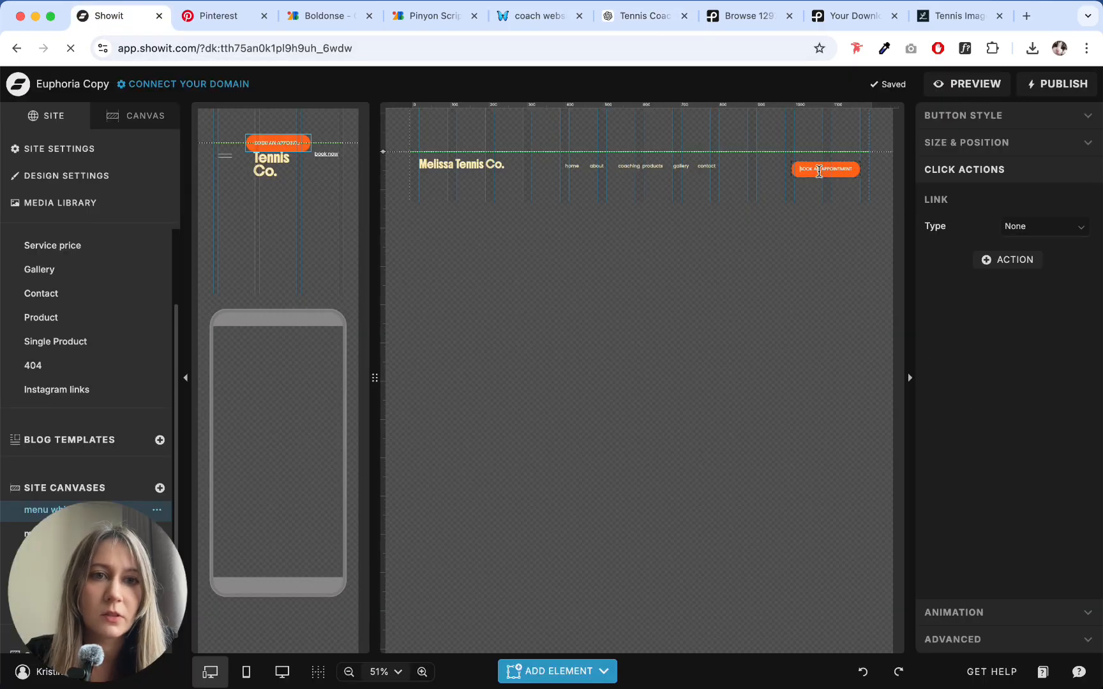
key("super+a")
type("BOOK A SESSION")
left_click(873, 162)
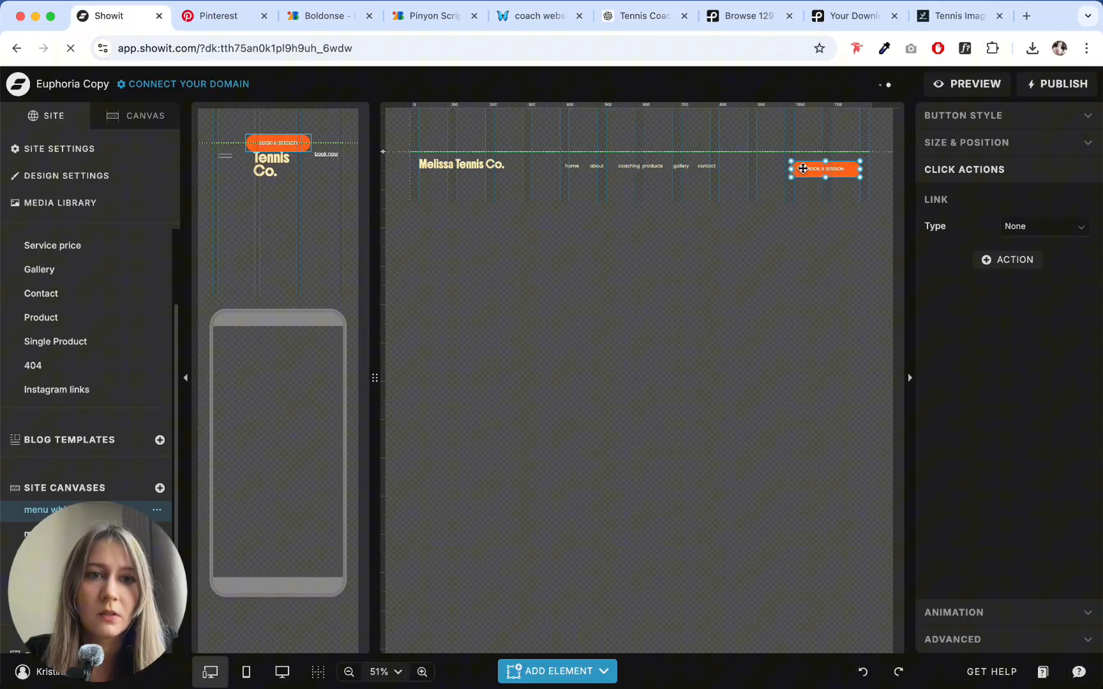
left_click_drag(792, 169, 807, 171)
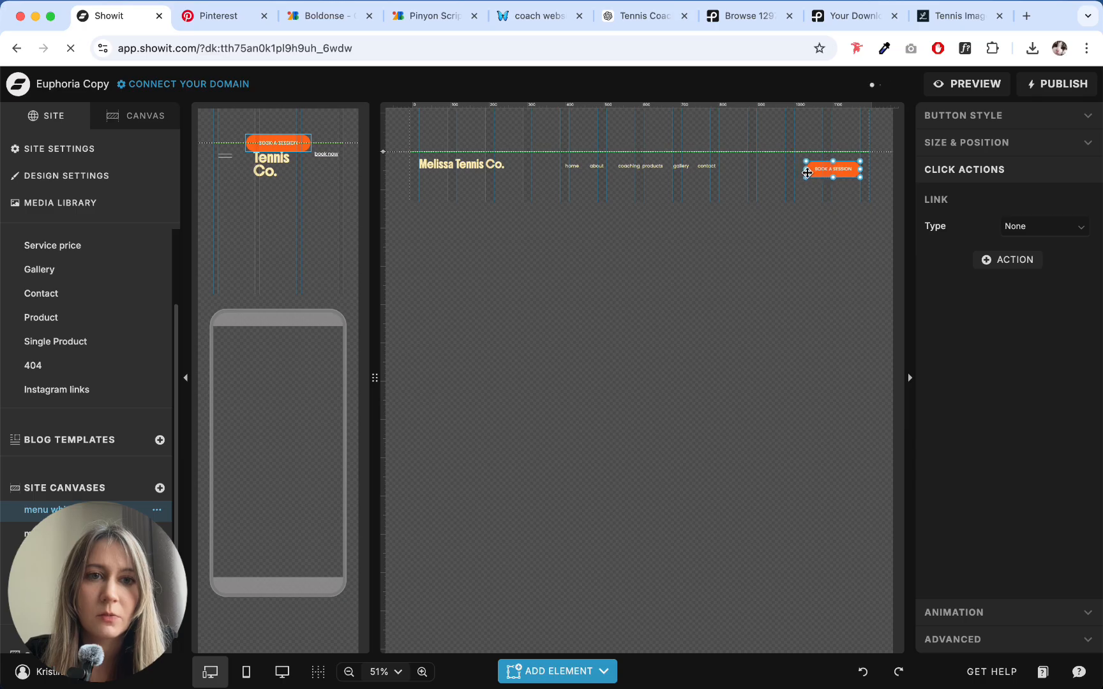
- Delete the "products" item from the desktop header menu
left_click(680, 167)
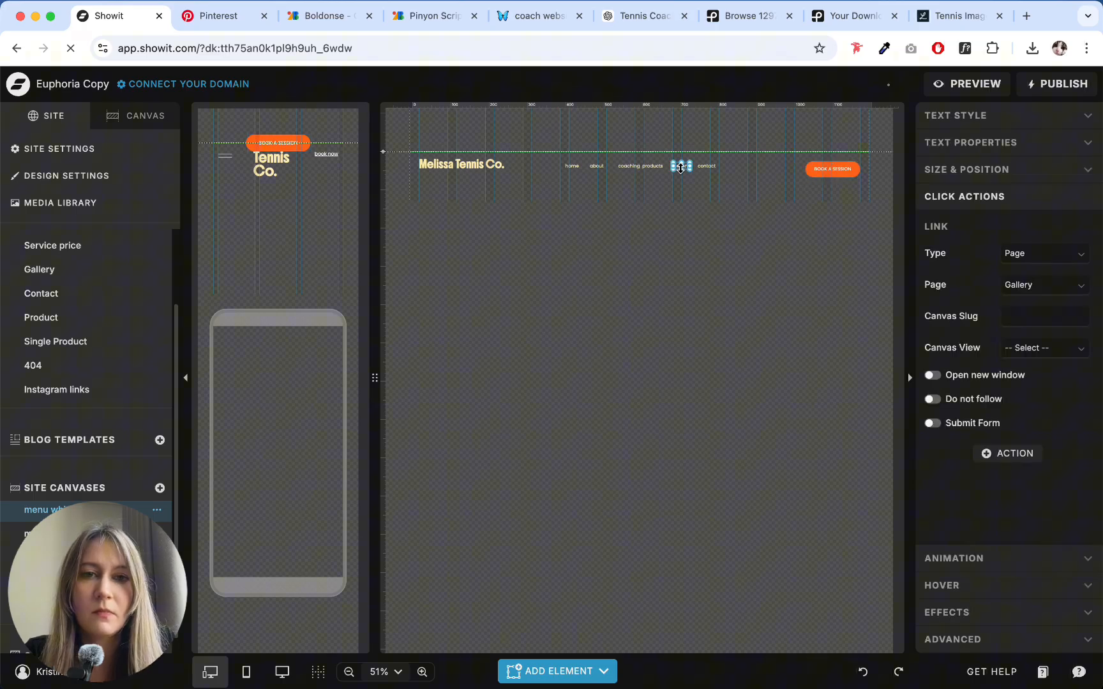
left_click(632, 167)
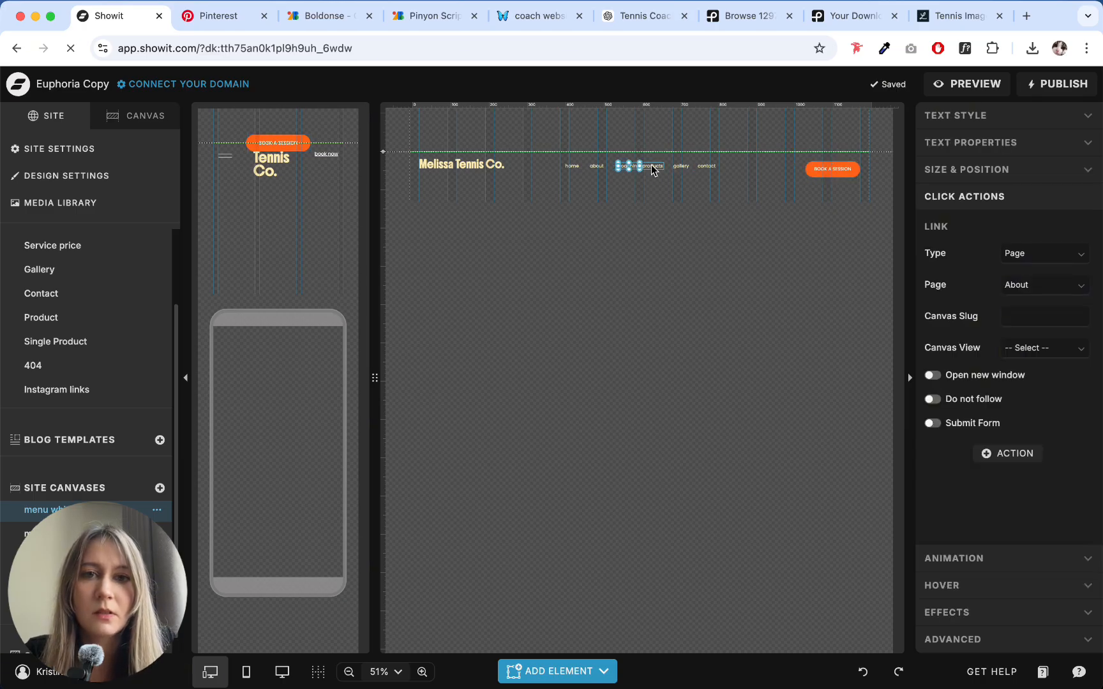
left_click(653, 167)
left_click(661, 169)
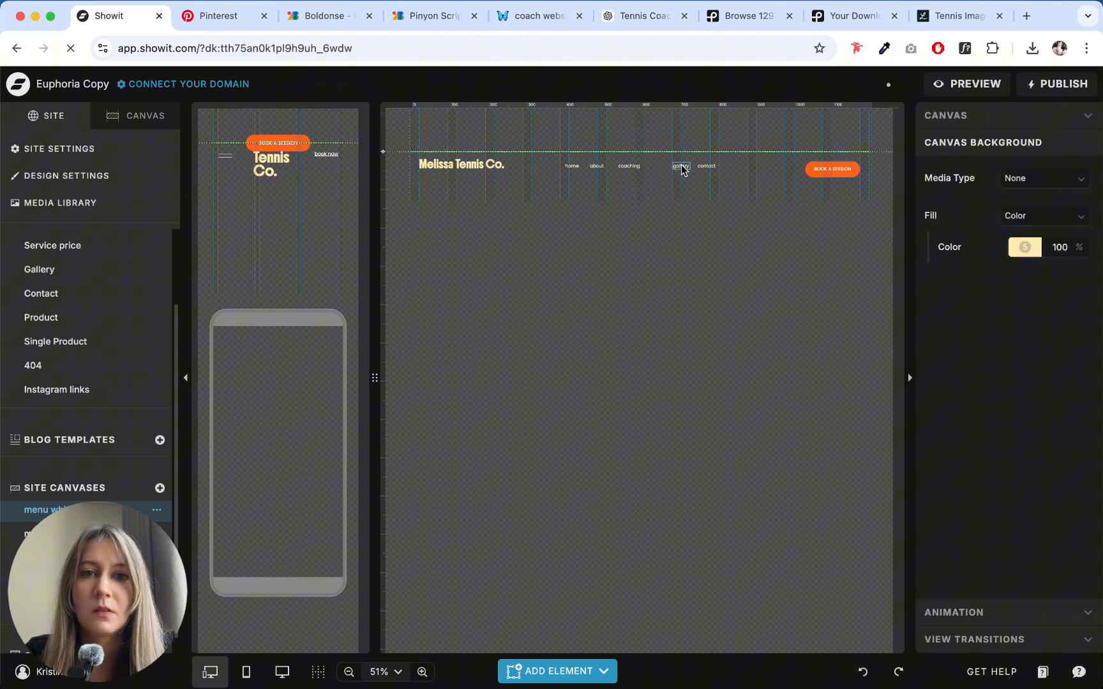
- Rename the "gallery" menu item as "blog" and narrow its text box to fit the word
double_click(682, 166)
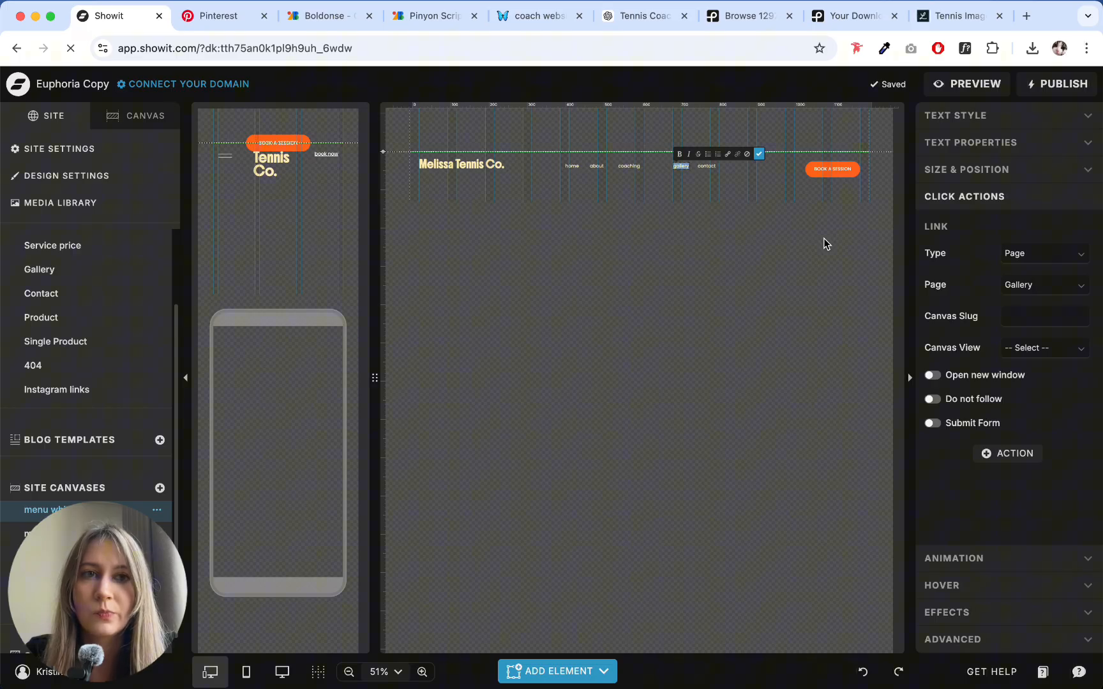
type("blog")
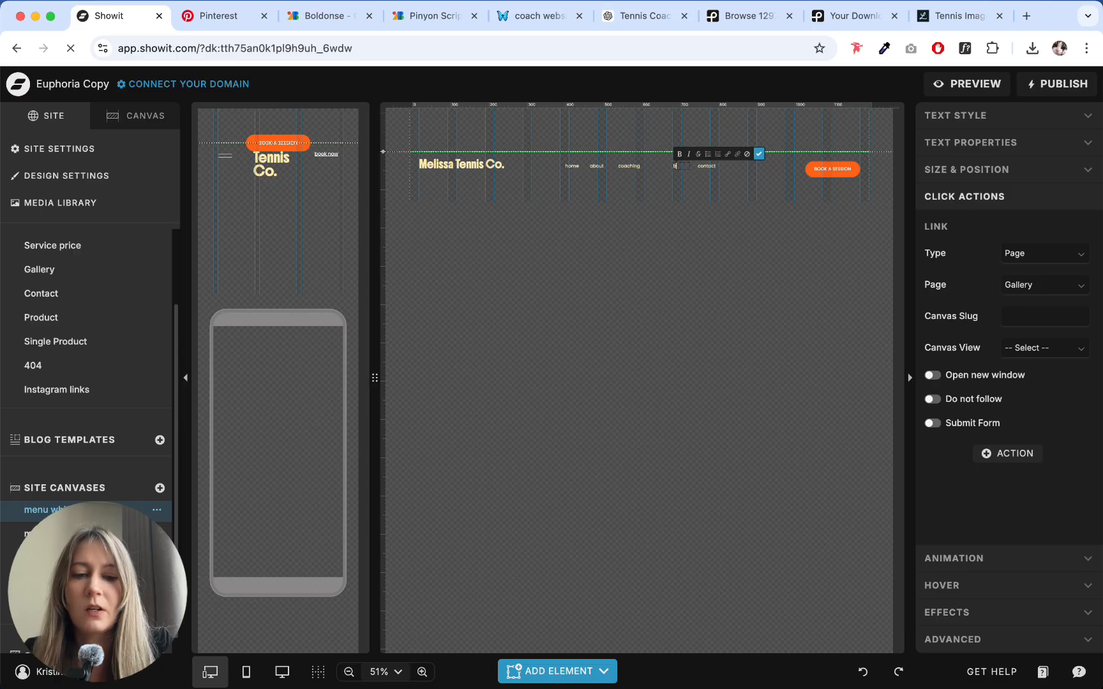
left_click(759, 154)
left_click_drag(690, 166, 685, 167)
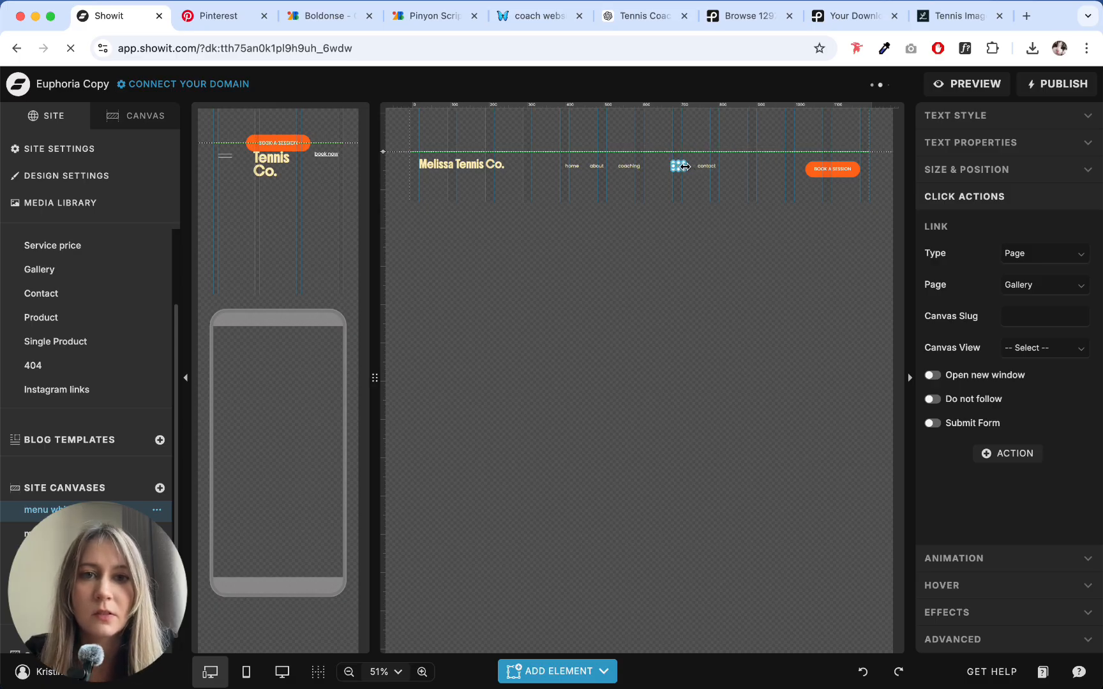
- Move the "blog" and "contact" menu items left to close the gap after "coaching" with even spacing
left_click(422, 671)
scroll(704, 353, "right", 2)
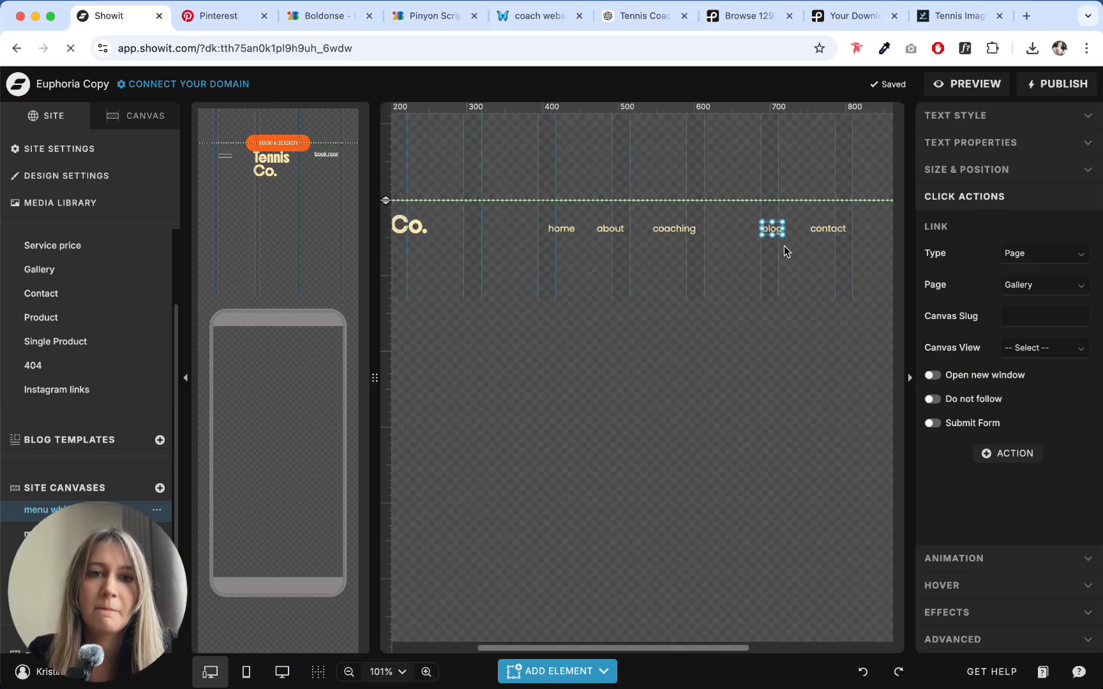
left_click(670, 230)
left_click(770, 235)
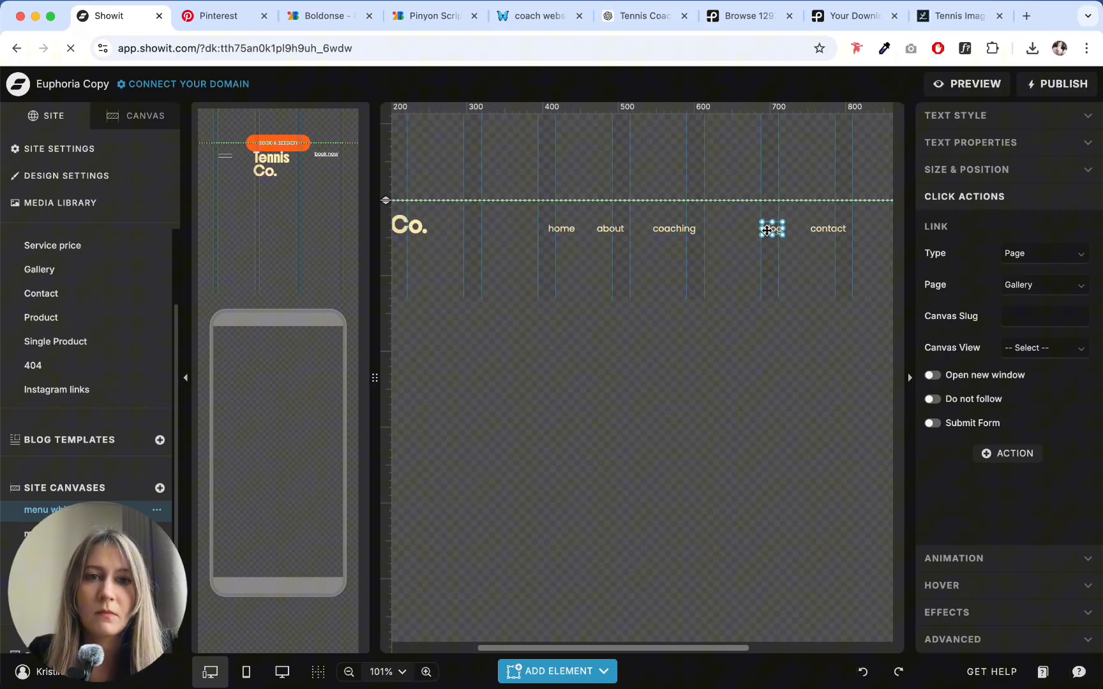
left_click_drag(769, 235, 726, 235)
left_click(815, 235)
left_click_drag(819, 231, 780, 231)
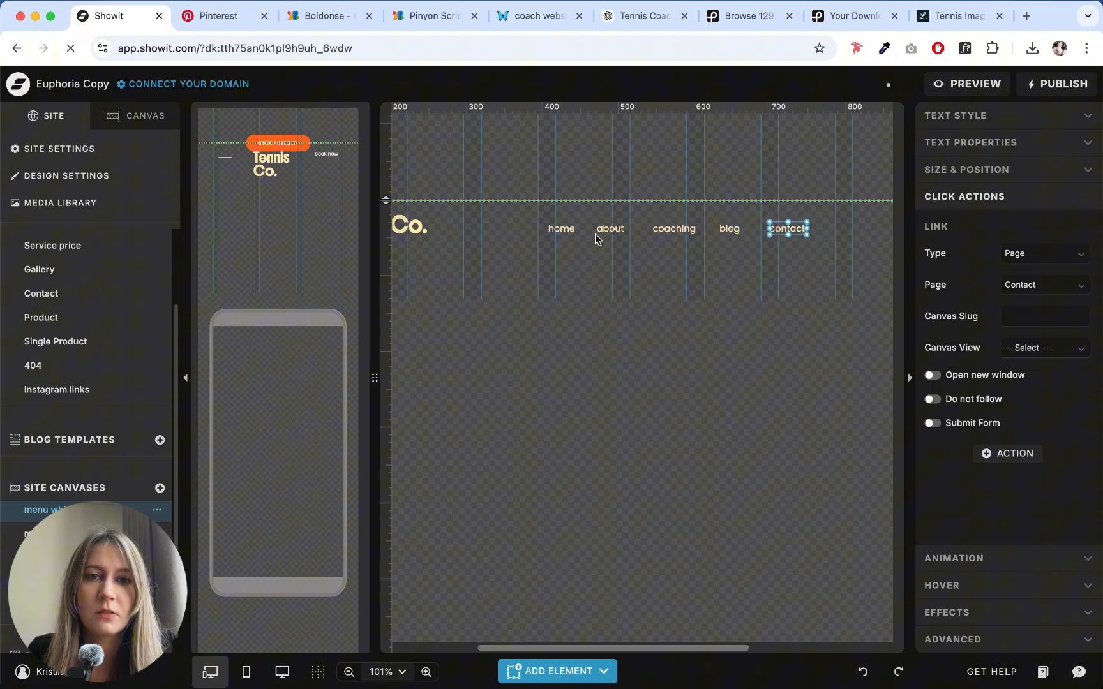
- Try the plain Subheading text style on the "home" menu item and undo it
left_click(562, 230)
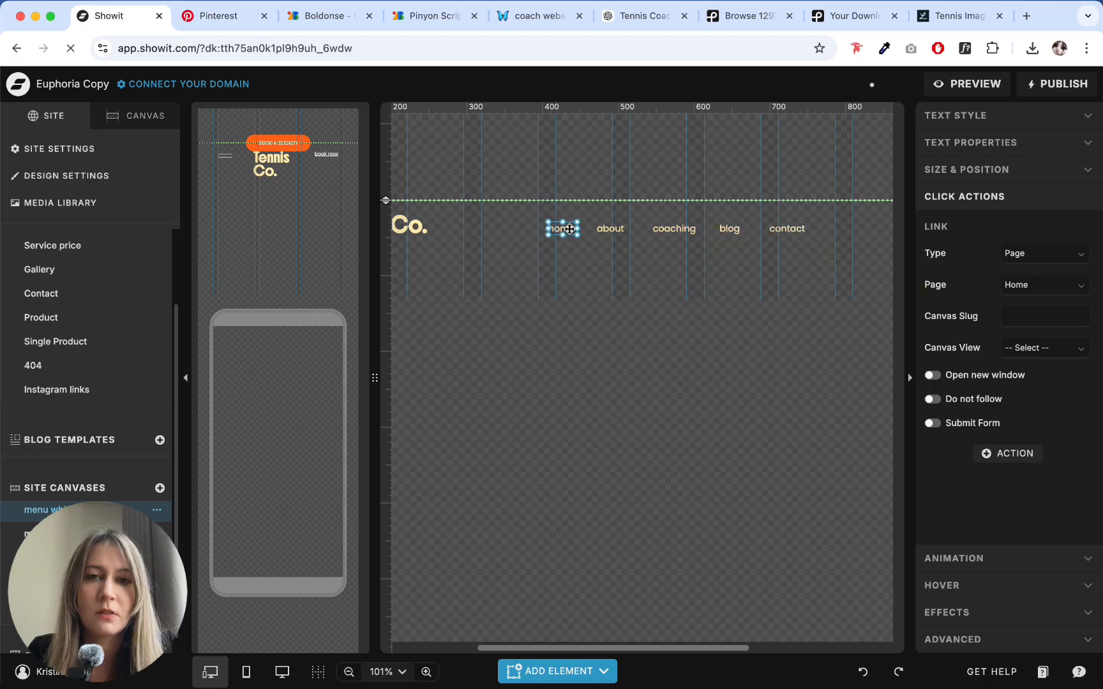
left_click(946, 117)
left_click(1037, 376)
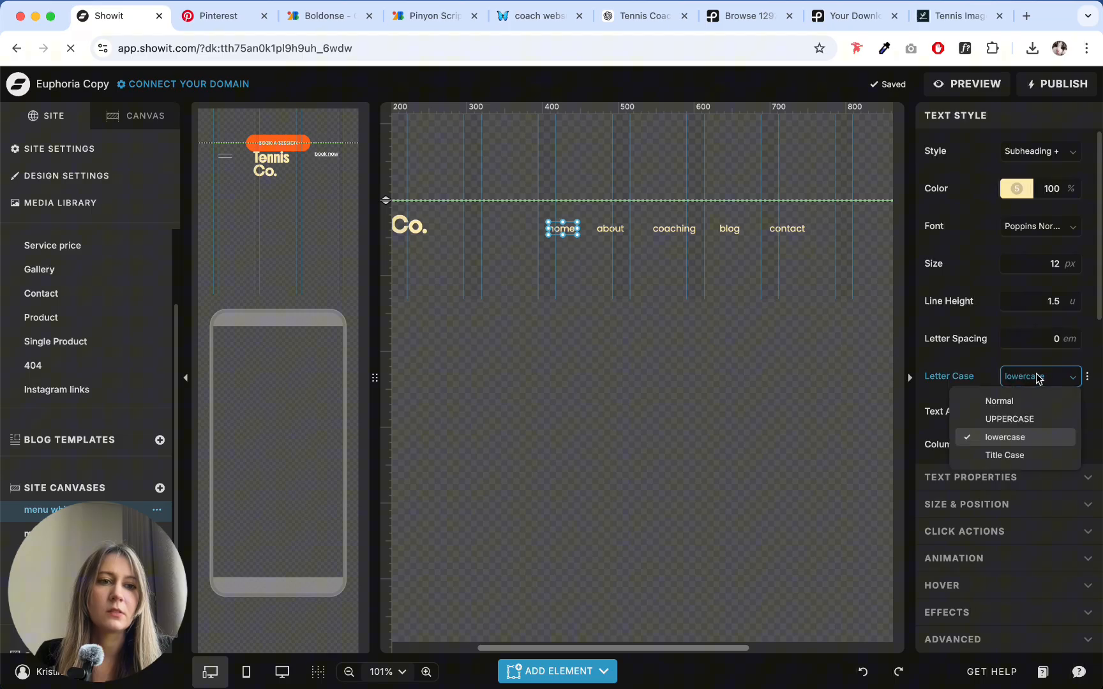
left_click(1039, 151)
left_click(1011, 211)
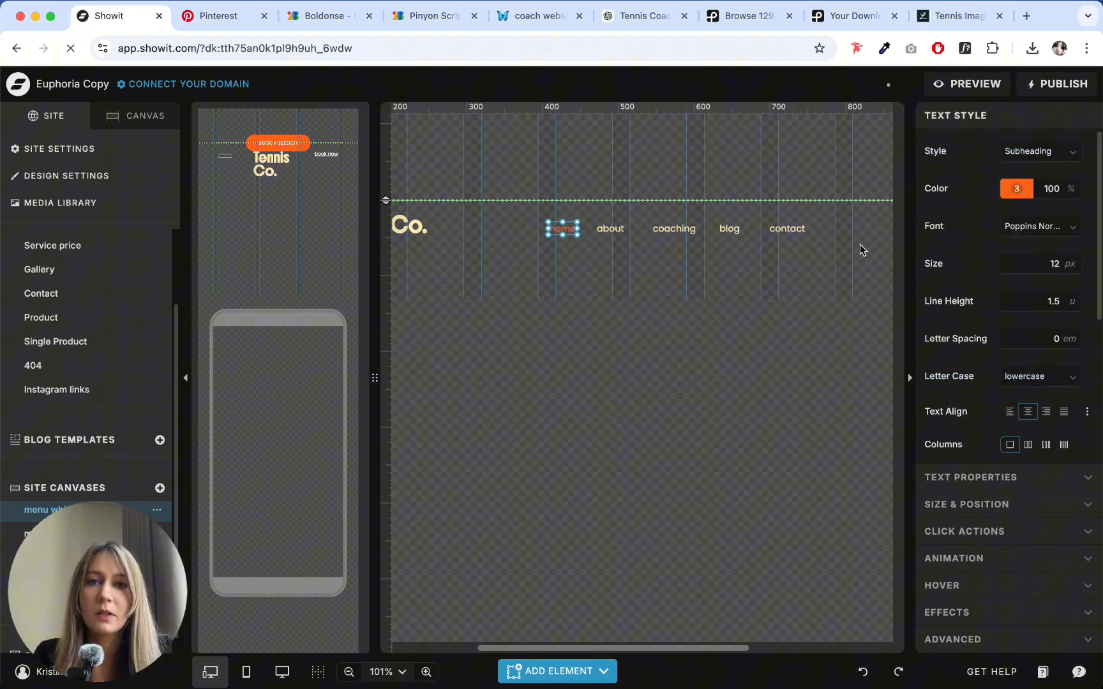
key("super+z")
left_click(1032, 226)
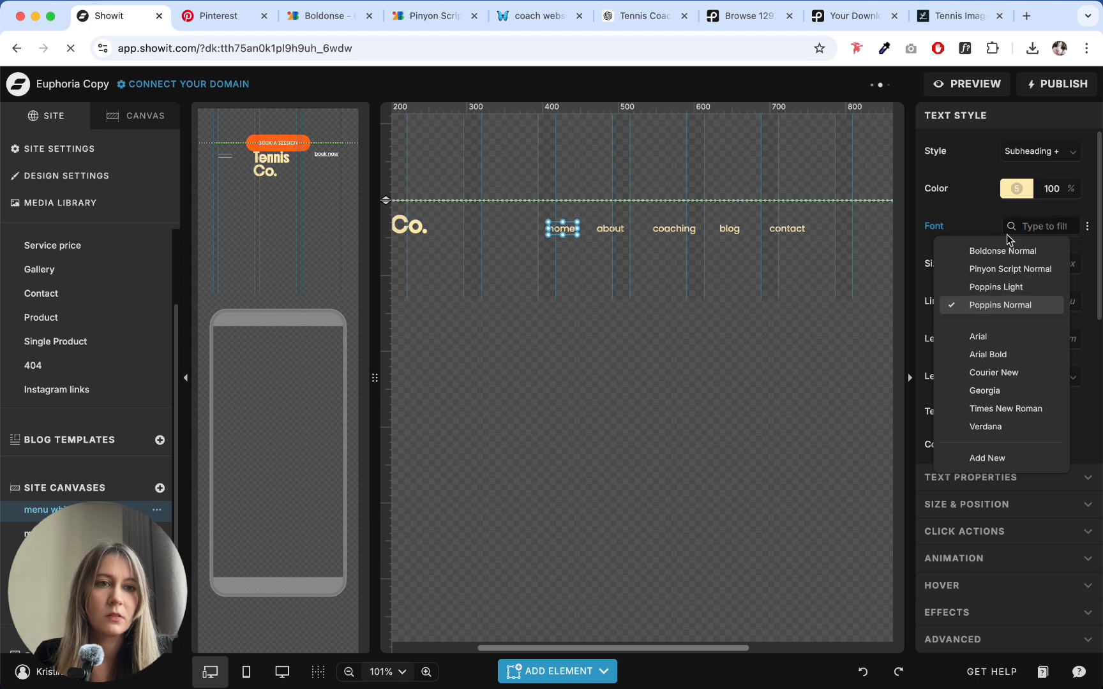
left_click(980, 167)
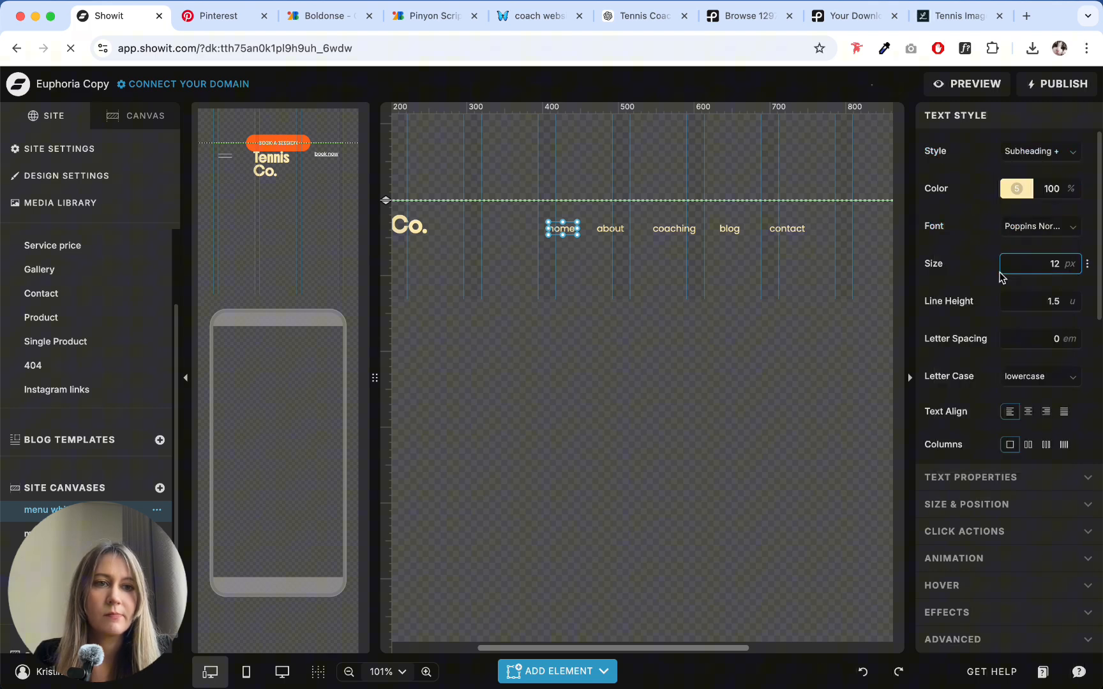
- Set the letter case of the "home" and "about" menu items to UPPERCASE
left_click(1028, 378)
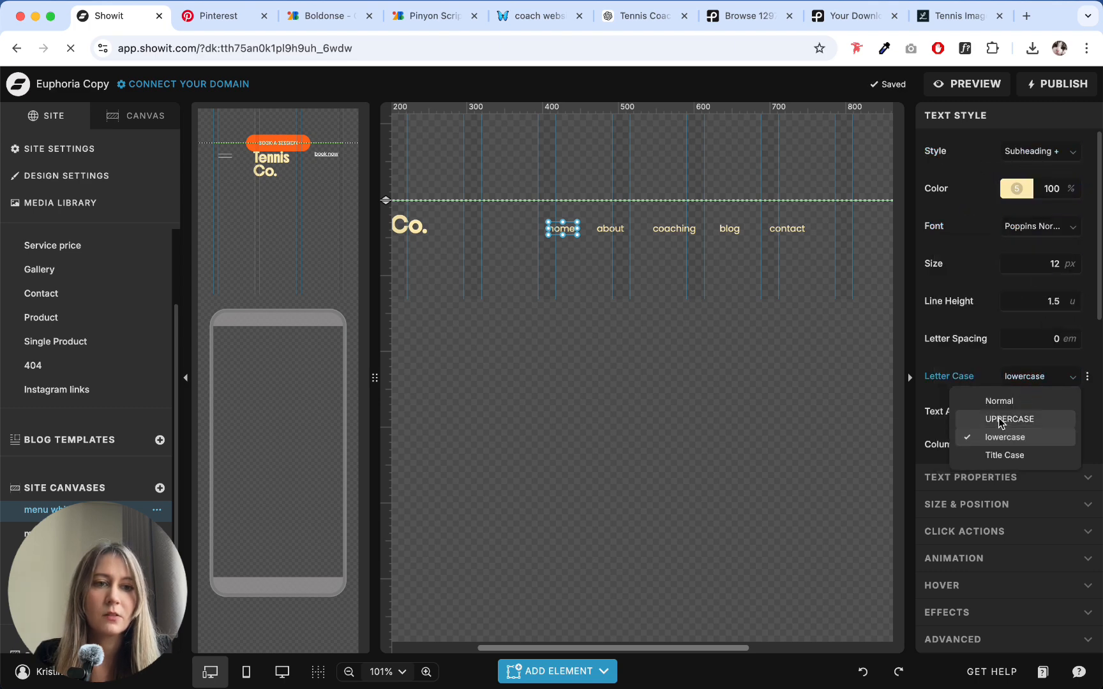
left_click(1010, 419)
key("Tab")
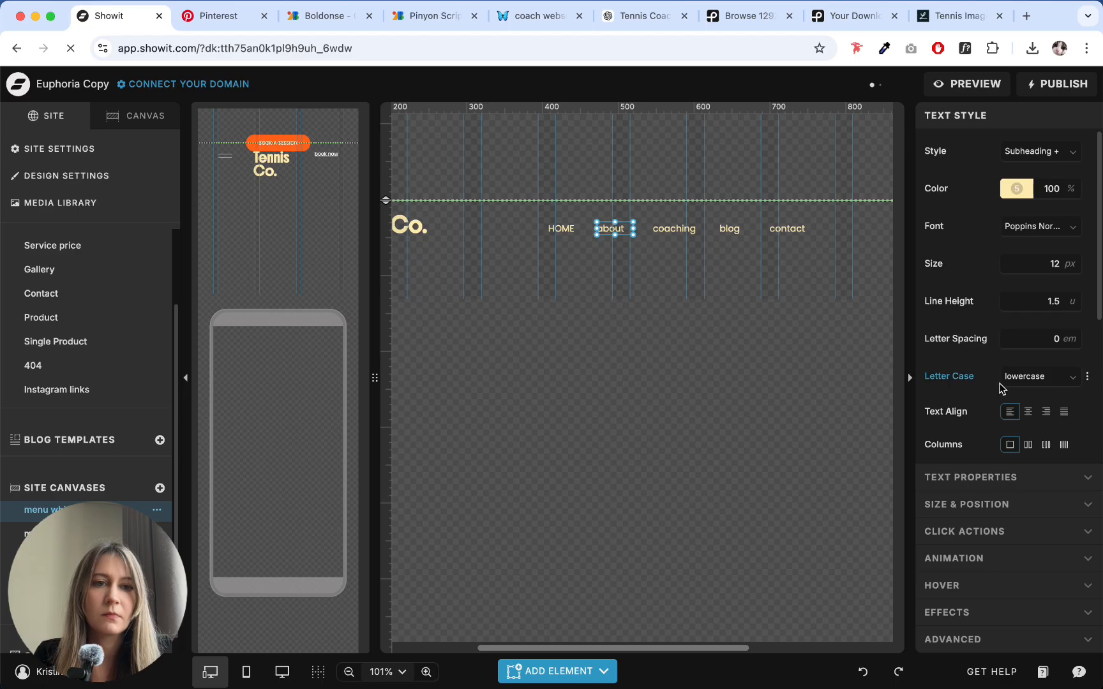
left_click(1034, 376)
left_click(1010, 419)
- Set the "coaching" menu item to UPPERCASE and widen its text box to fit the word
left_click(681, 237)
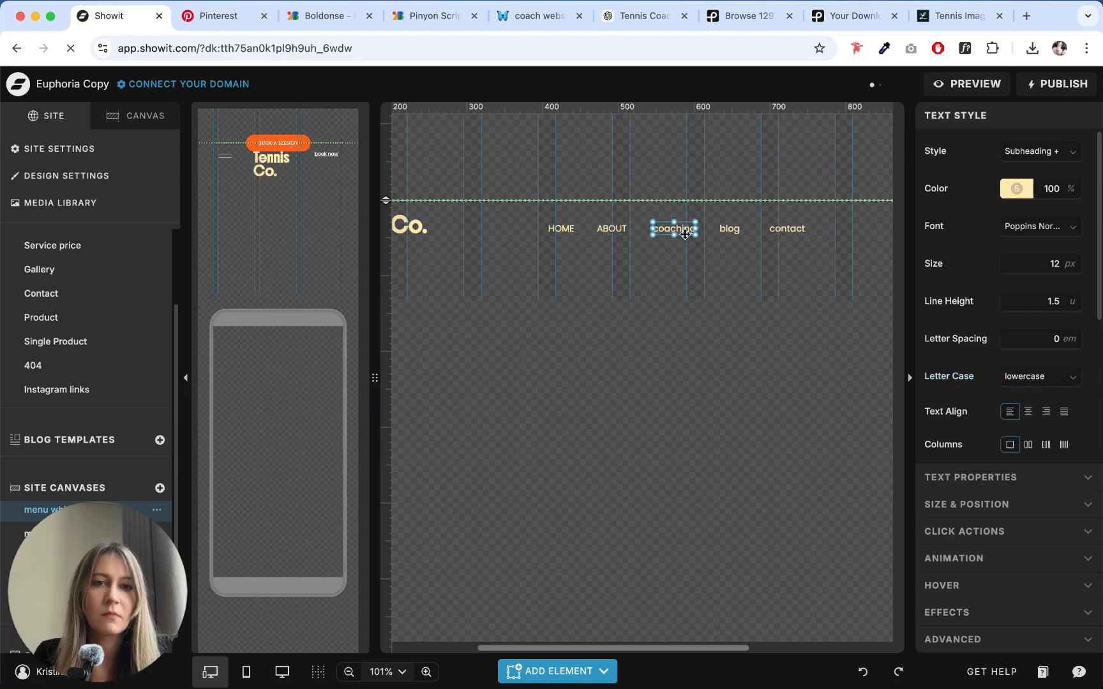
left_click(1034, 376)
left_click(993, 418)
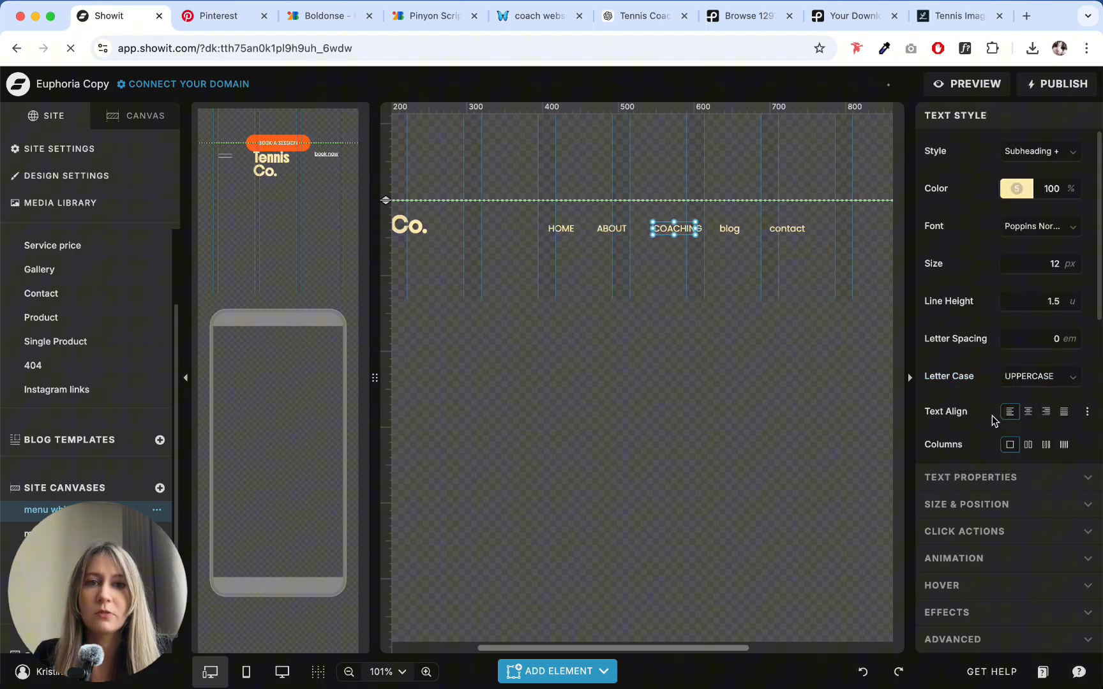
left_click_drag(696, 229, 702, 228)
- Set the letter case of the "blog" and "contact" menu items to UPPERCASE
left_click(730, 229)
left_click(1034, 377)
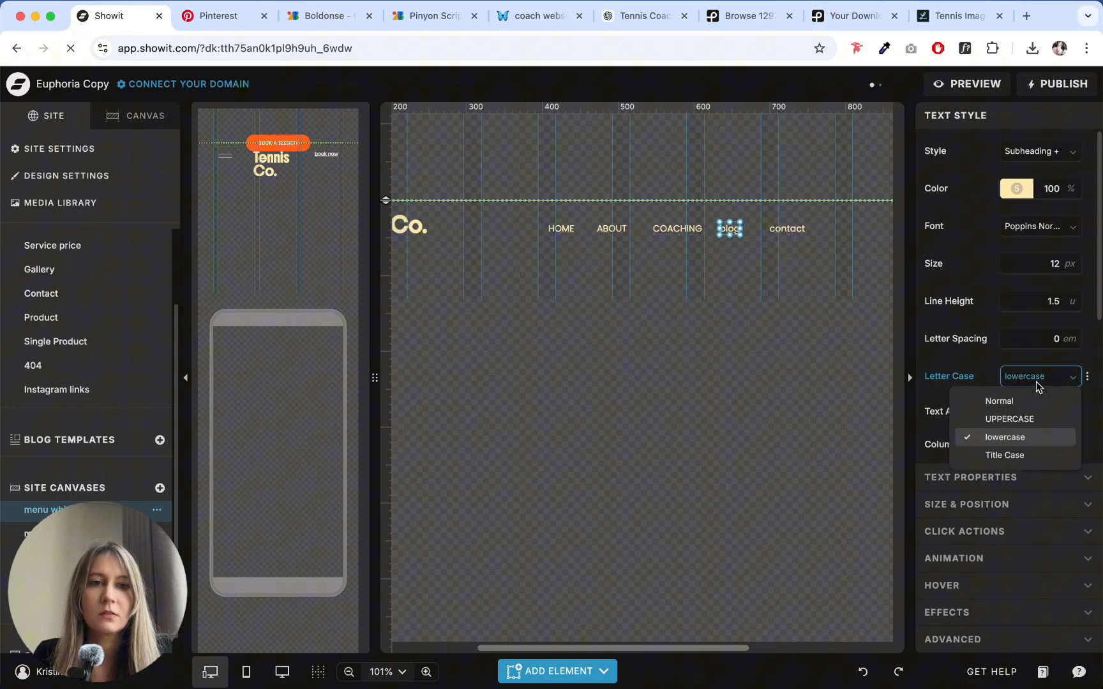
left_click(1021, 421)
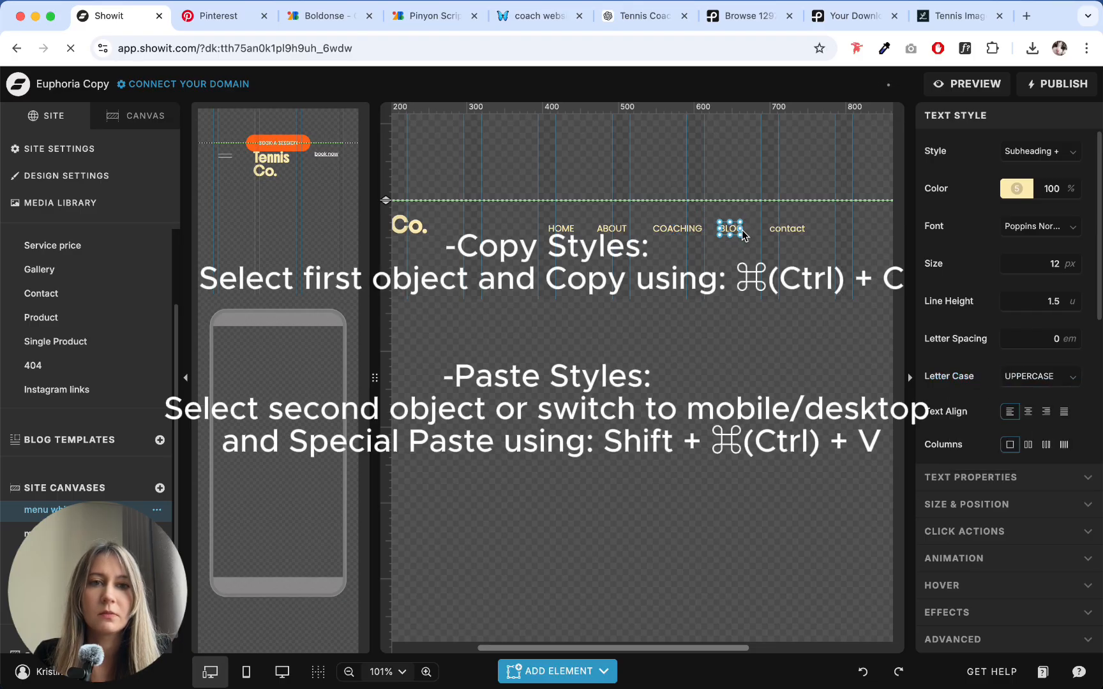
left_click(787, 229)
left_click(1035, 376)
left_click(1020, 420)
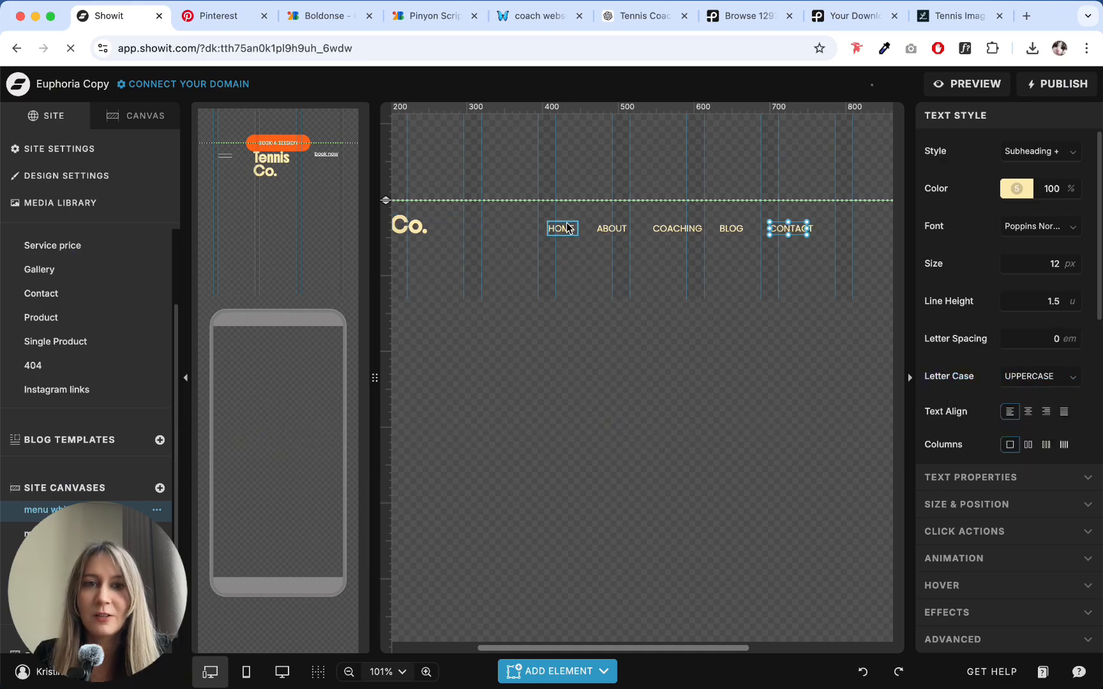
- Resize the text boxes of the contact, home, about and coaching menu items to fit their uppercase words
left_click_drag(804, 228, 813, 228)
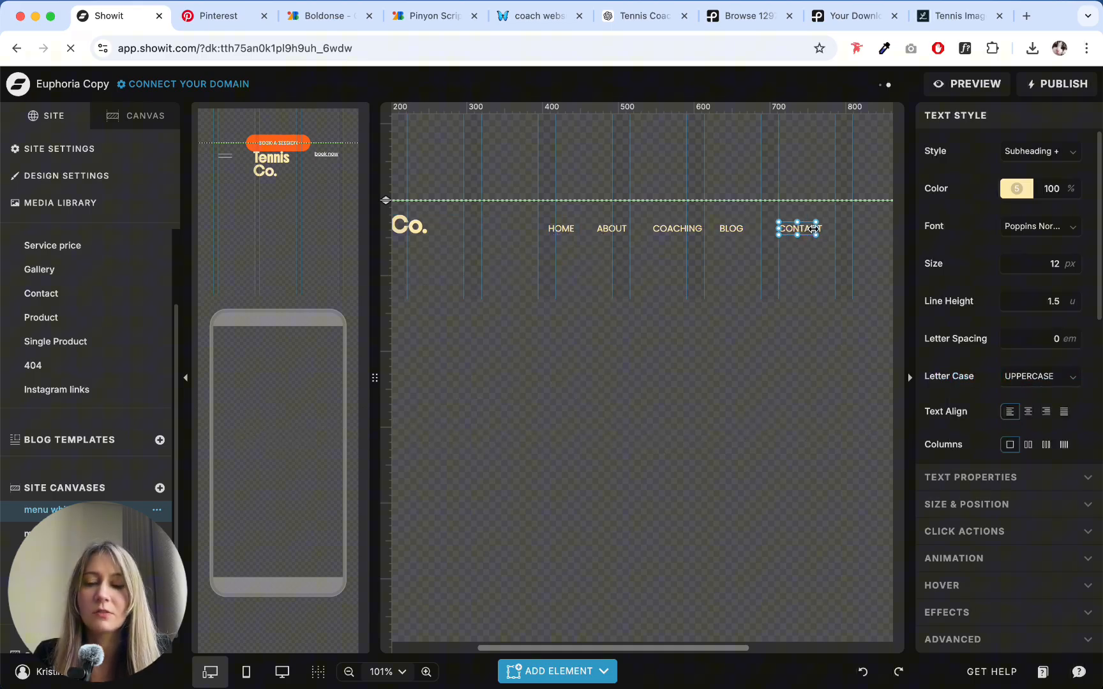
key("super+z")
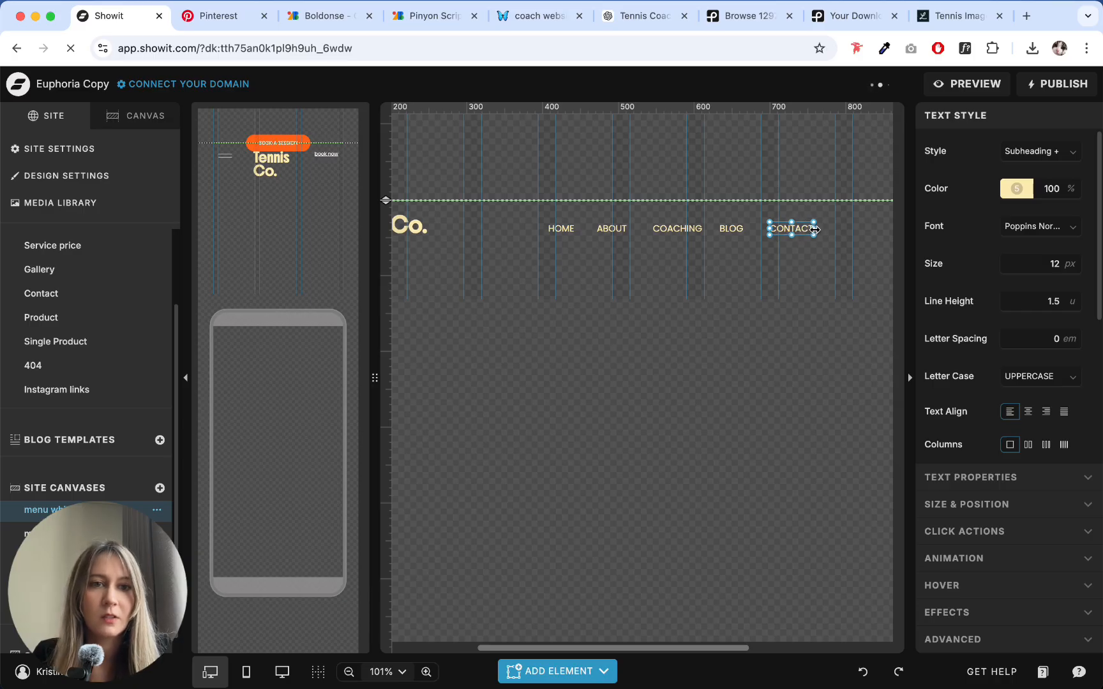
left_click(731, 228)
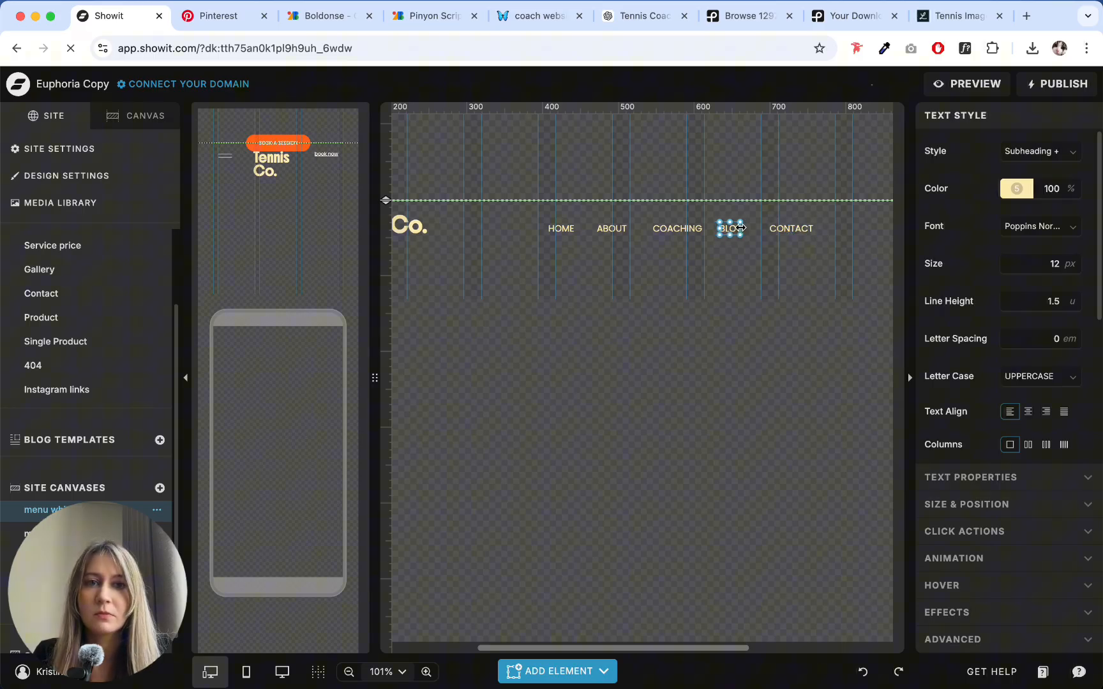
left_click(577, 231)
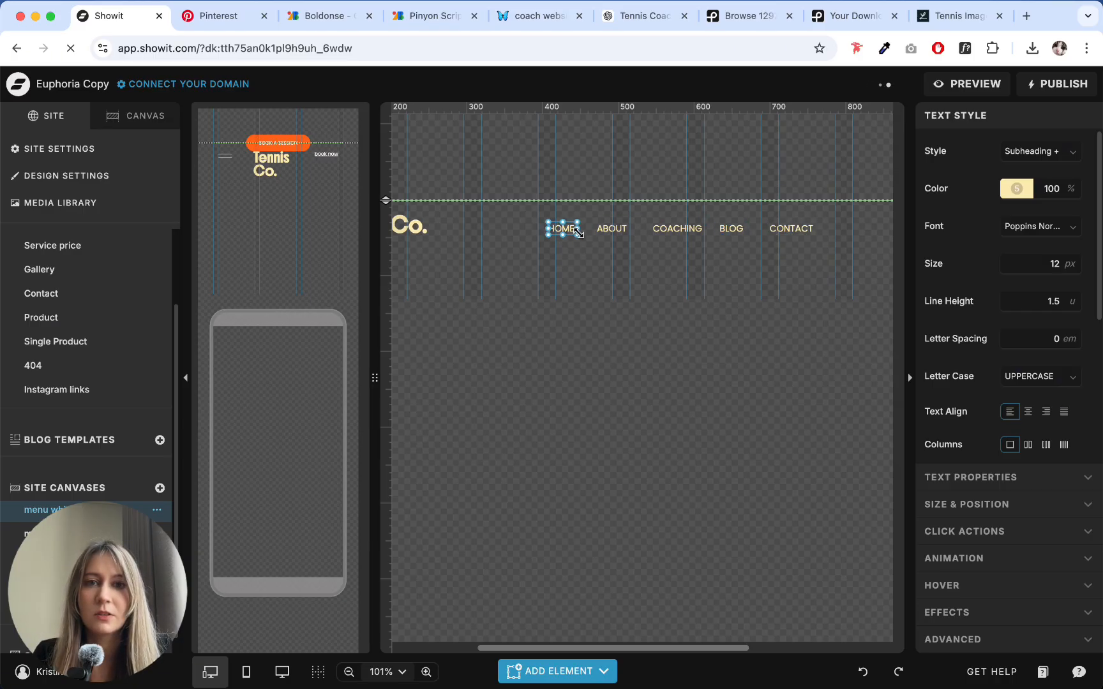
left_click_drag(579, 229, 628, 229)
left_click(625, 228)
left_click(677, 229)
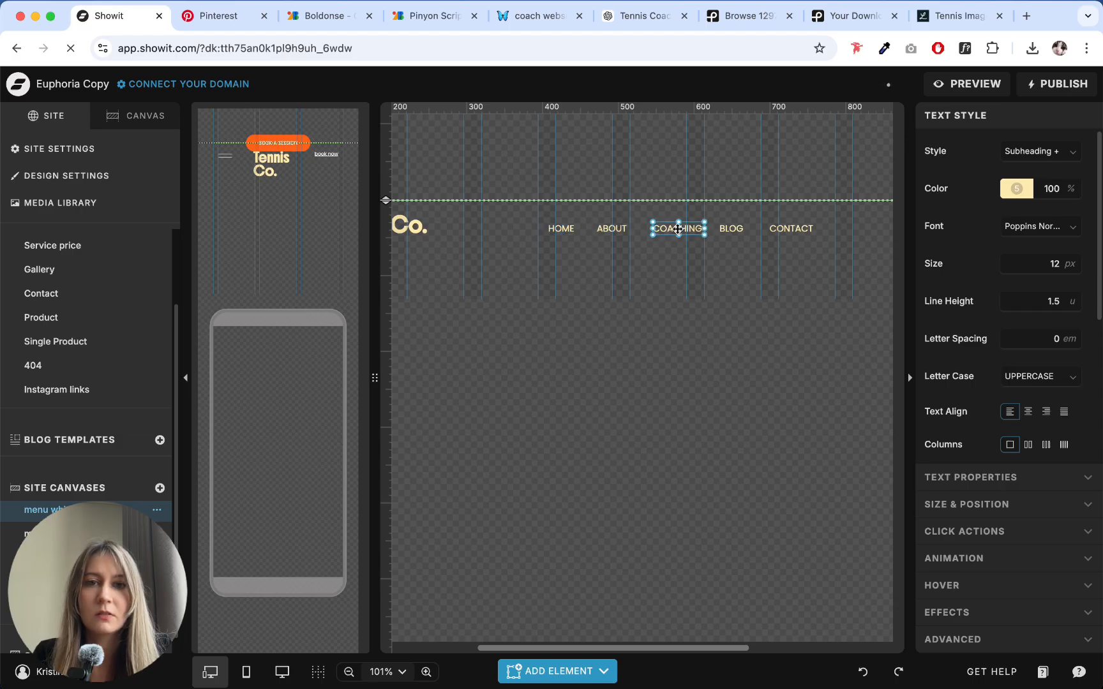
left_click_drag(706, 231, 704, 230)
- Distribute the five header menu items evenly and center them horizontally on the canvas
left_click(561, 228)
left_click(657, 230, "shift")
left_click(731, 229, "shift")
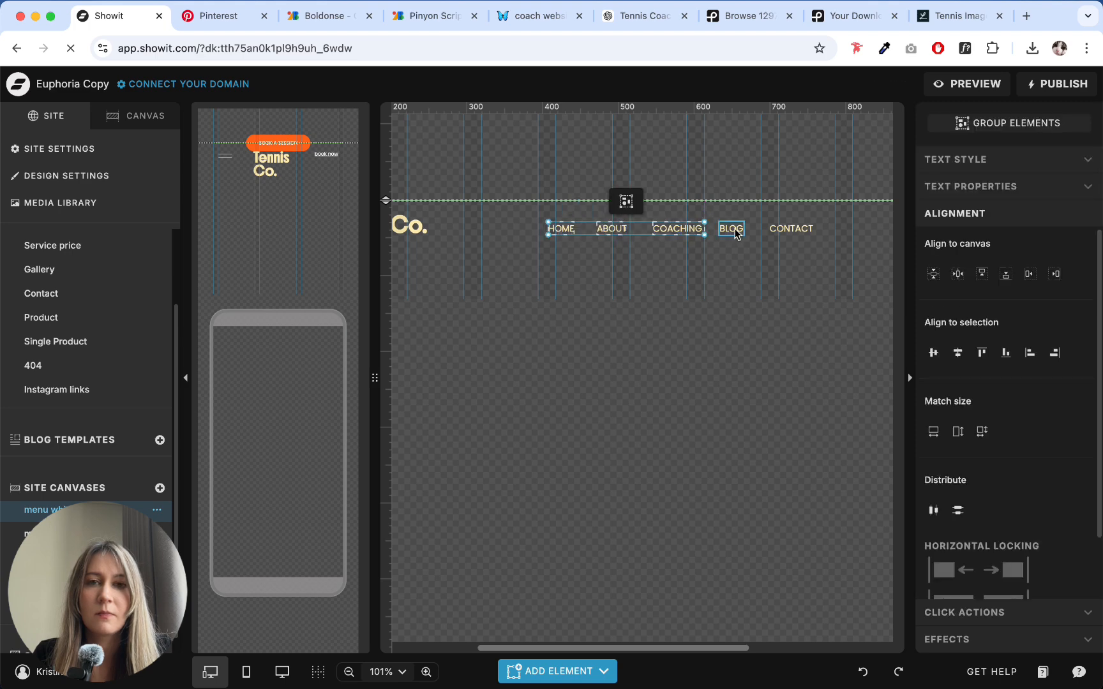
left_click(796, 229, "shift")
left_click(942, 516)
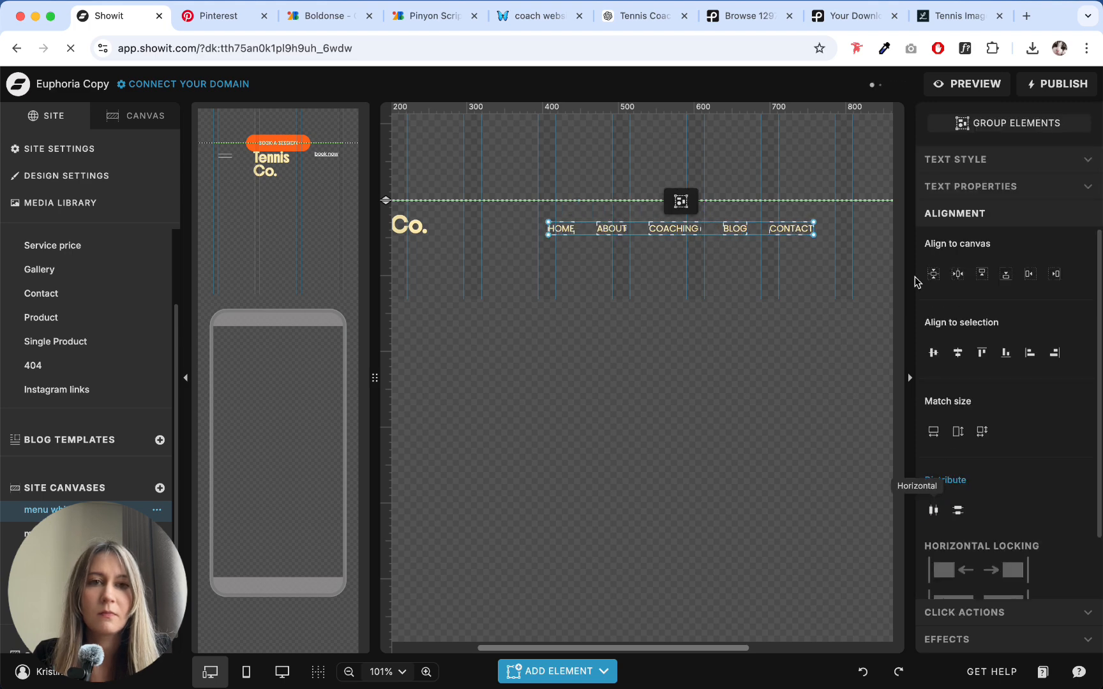
left_click(957, 274)
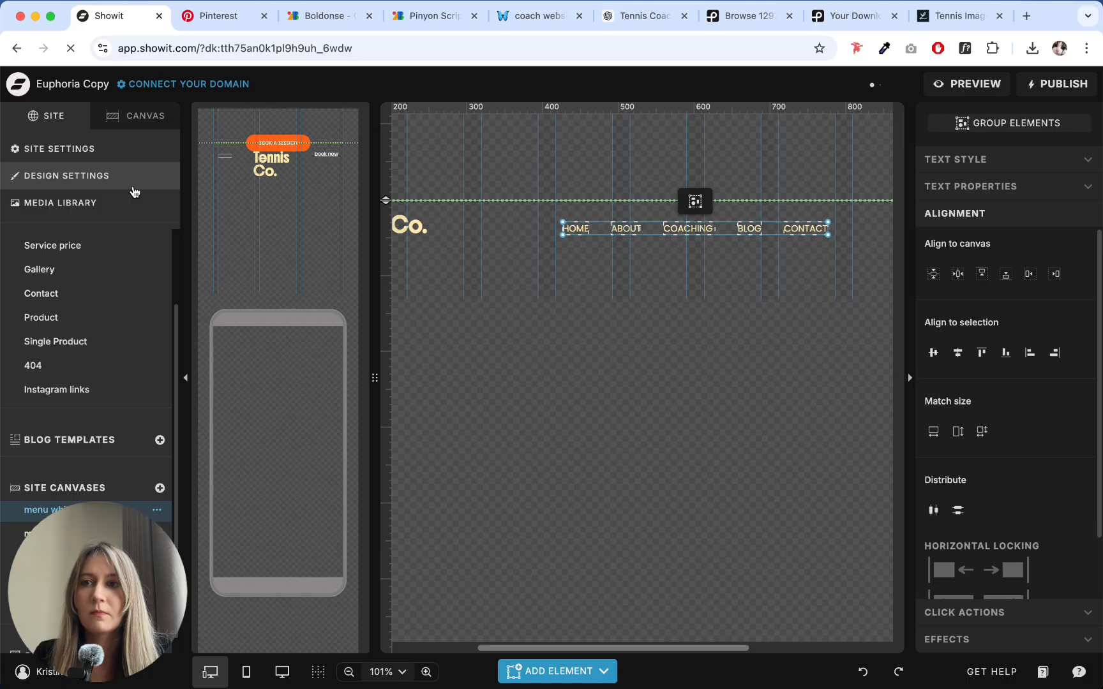
- Switch to the desktop-only layout and return from the menu canvas to the Home page
left_click(282, 671)
left_click(108, 115)
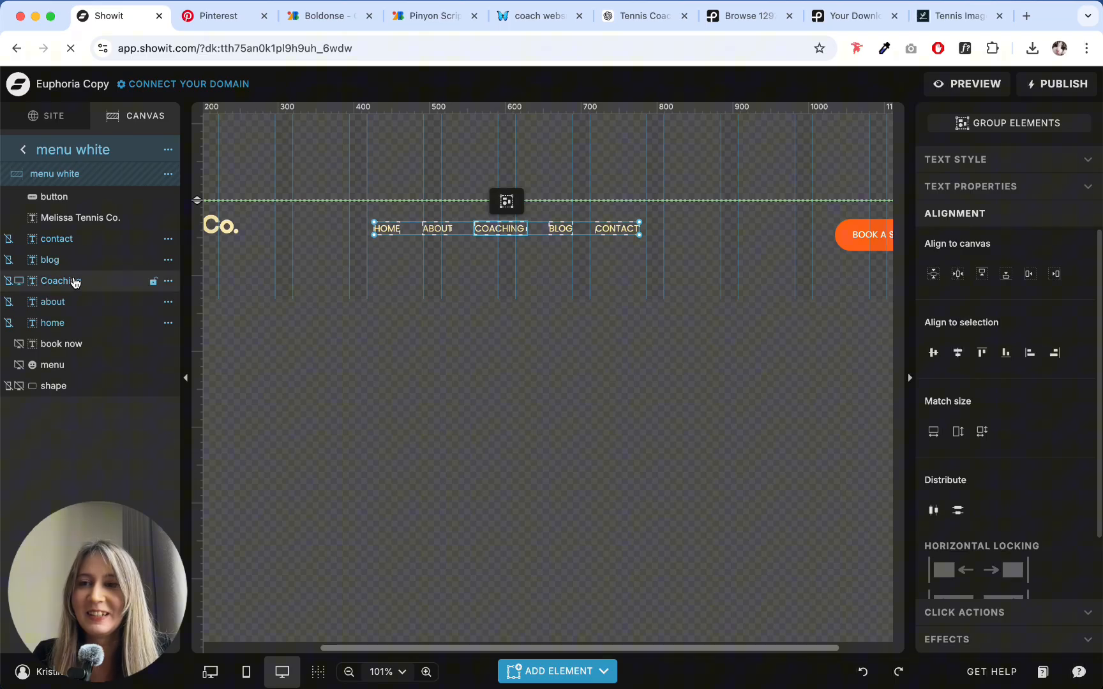
left_click(17, 152)
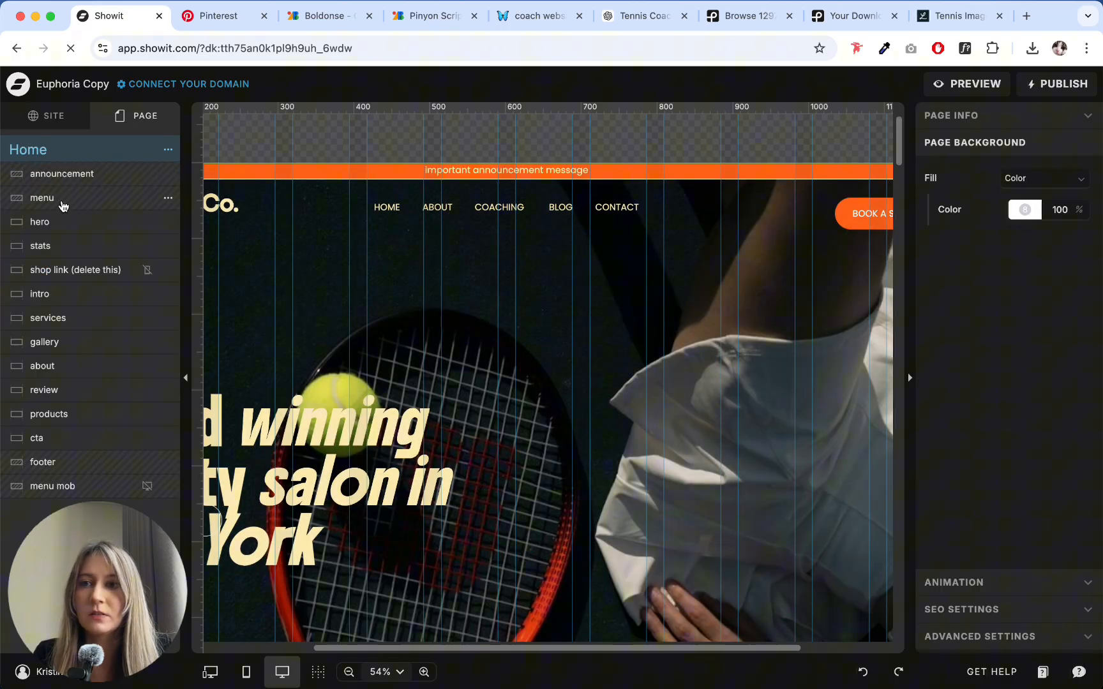
- Open the "menu white" site canvas, set its background fill to orange palette color 3, and return to the Home page
left_click(62, 203)
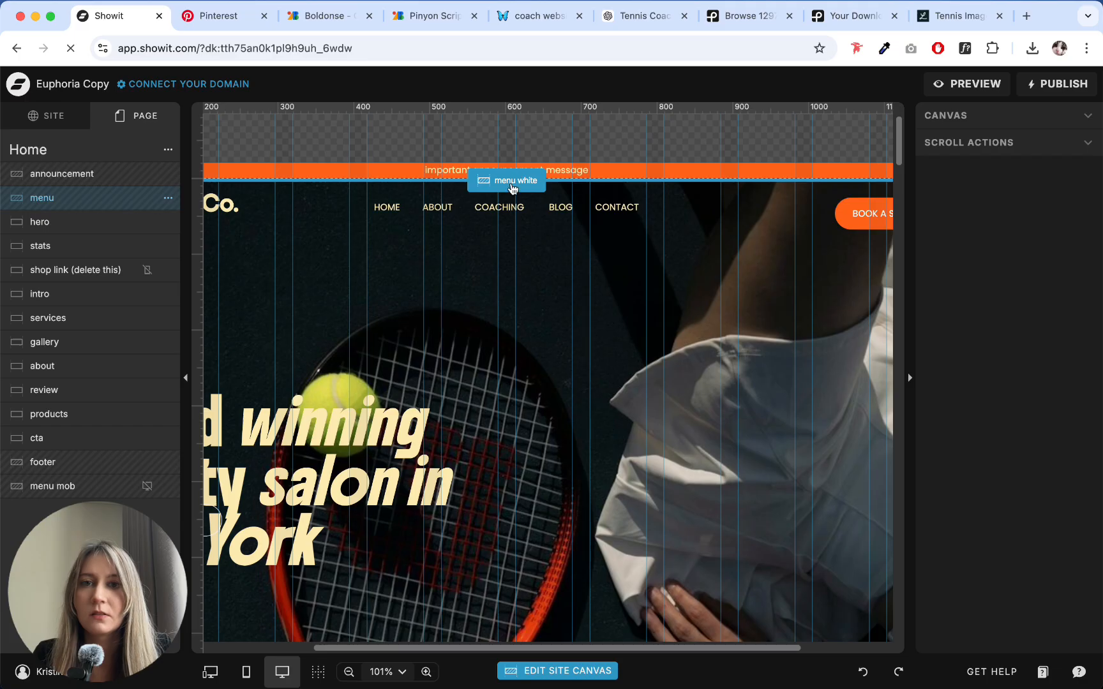
left_click(510, 182)
left_click(1025, 248)
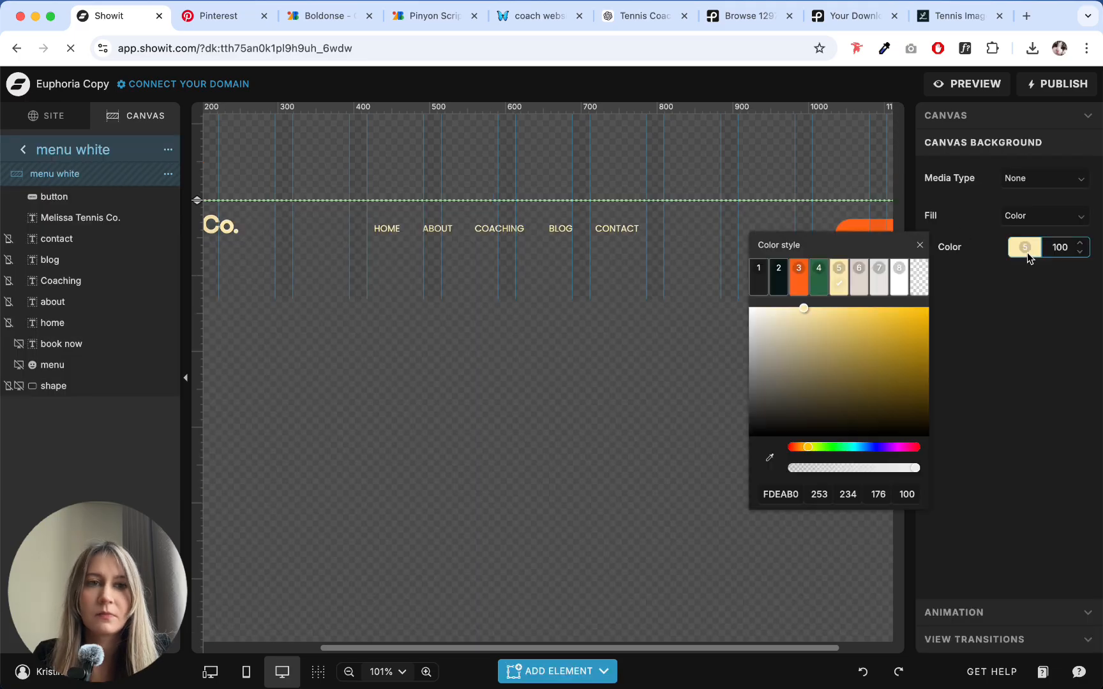
left_click(796, 281)
left_click(23, 149)
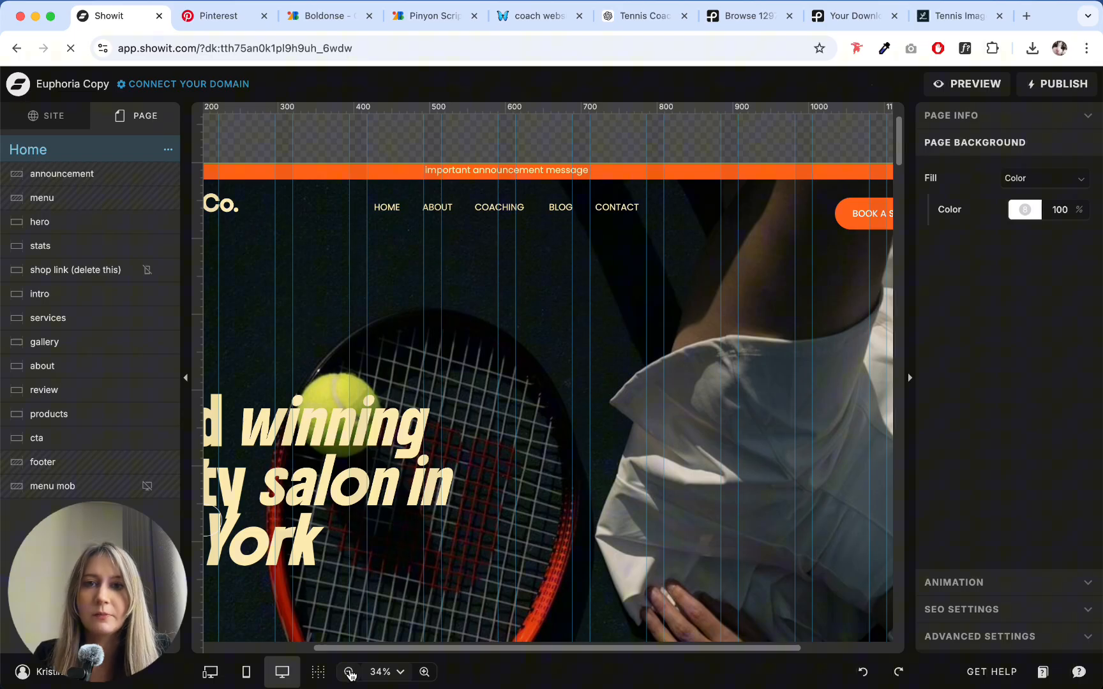
- Move the hero headline right so that it sits over the racket near the middle of the hero section
left_click(379, 617)
left_click(349, 671)
left_click(349, 672)
left_click(349, 671)
left_click(349, 672)
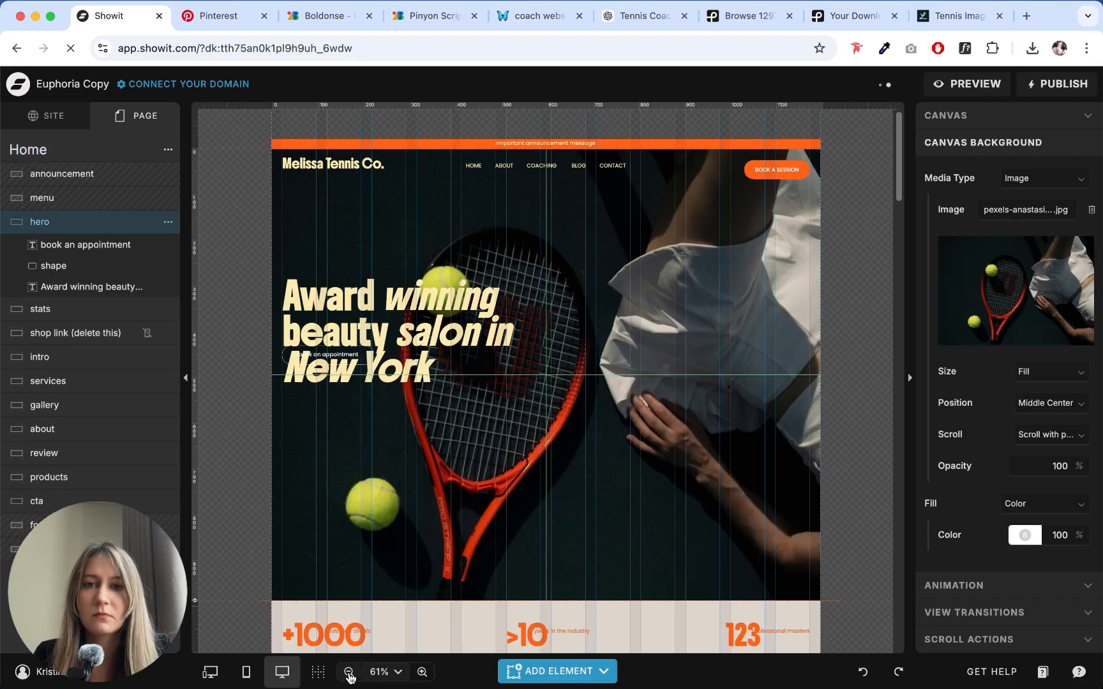
left_click(505, 299)
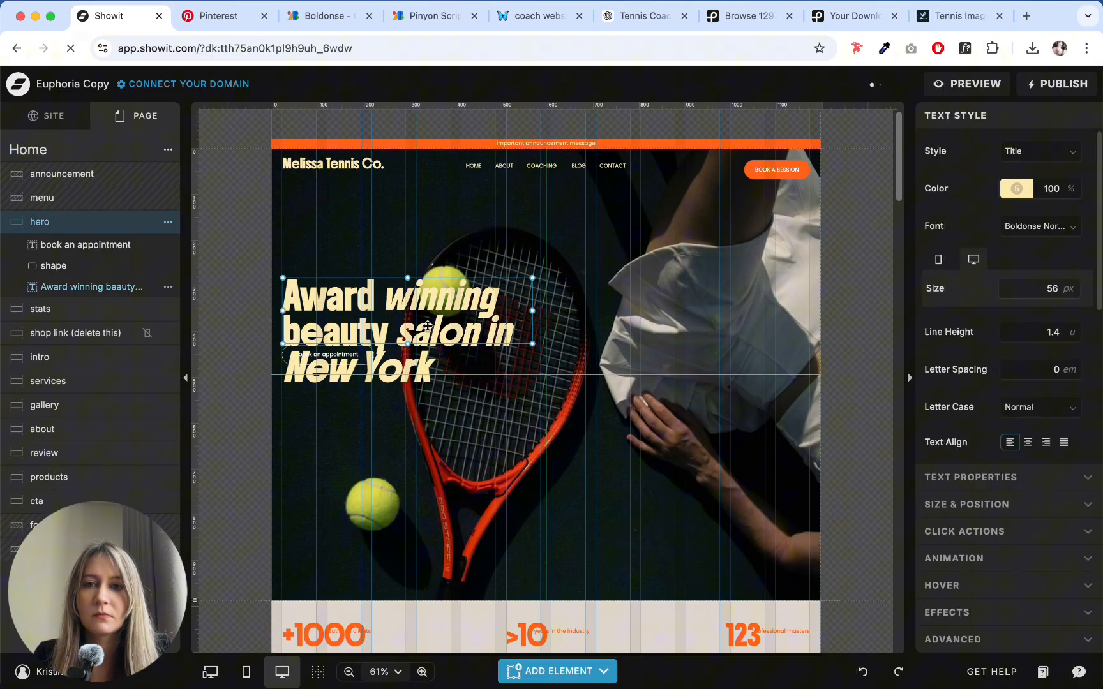
left_click_drag(427, 326, 571, 323)
left_click(310, 355)
left_click(310, 355)
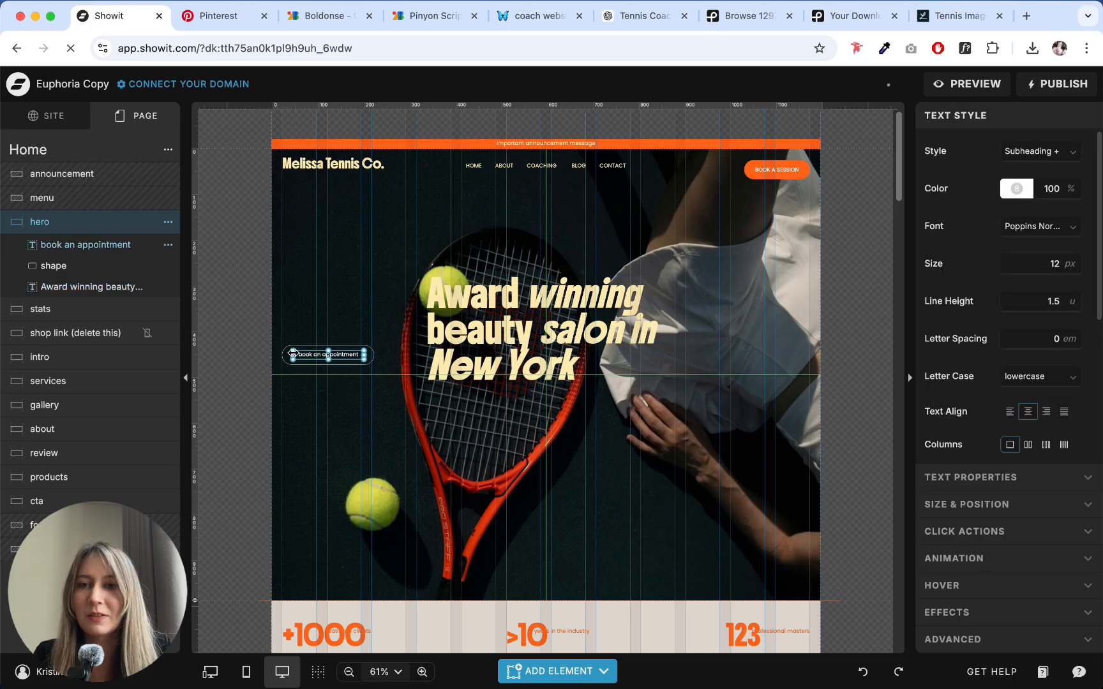
left_click(293, 353)
left_click(294, 355)
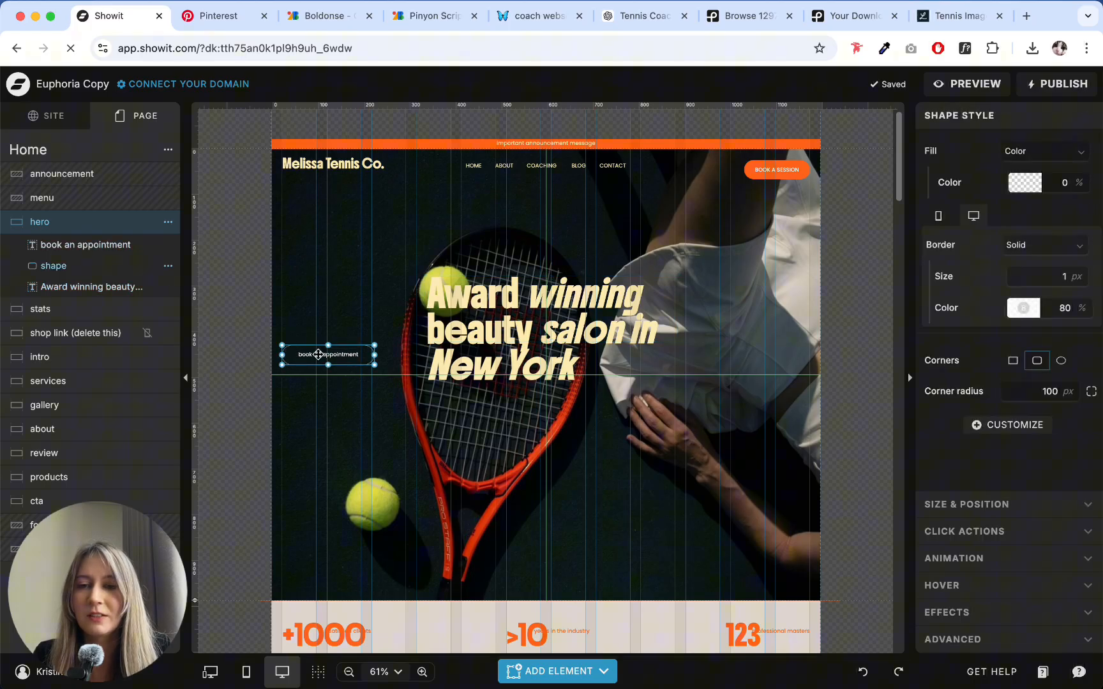
left_click(318, 355)
left_click(332, 330)
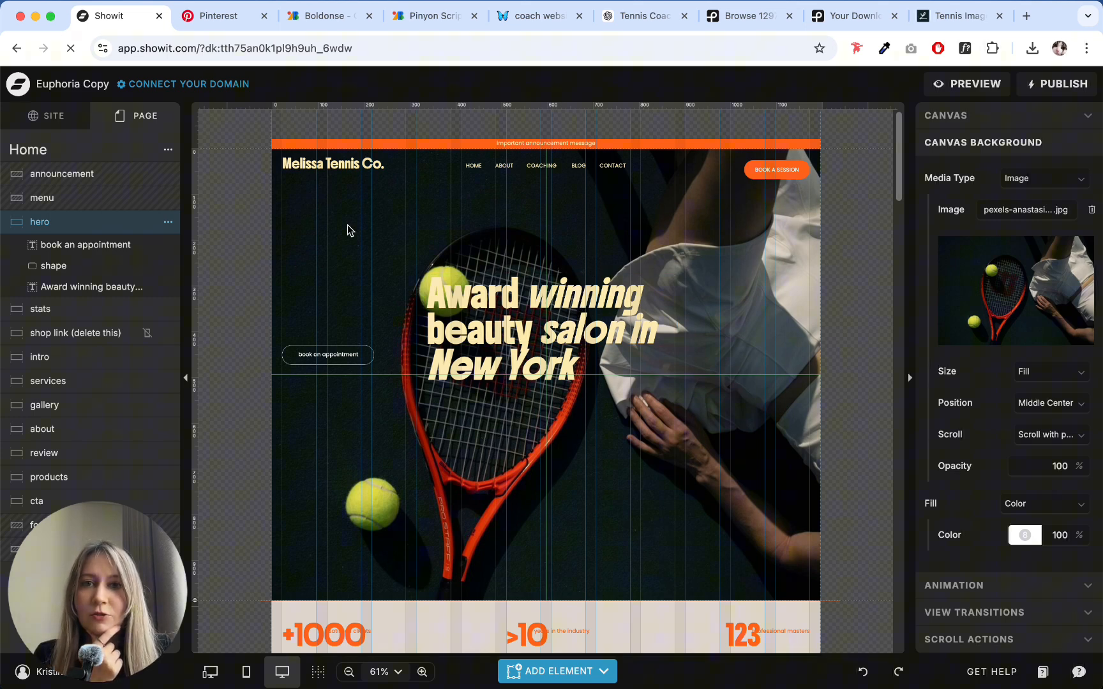
- Open the "menu white" site canvas for editing and shorten the logo's text box to fit the height of its text
left_click(108, 197)
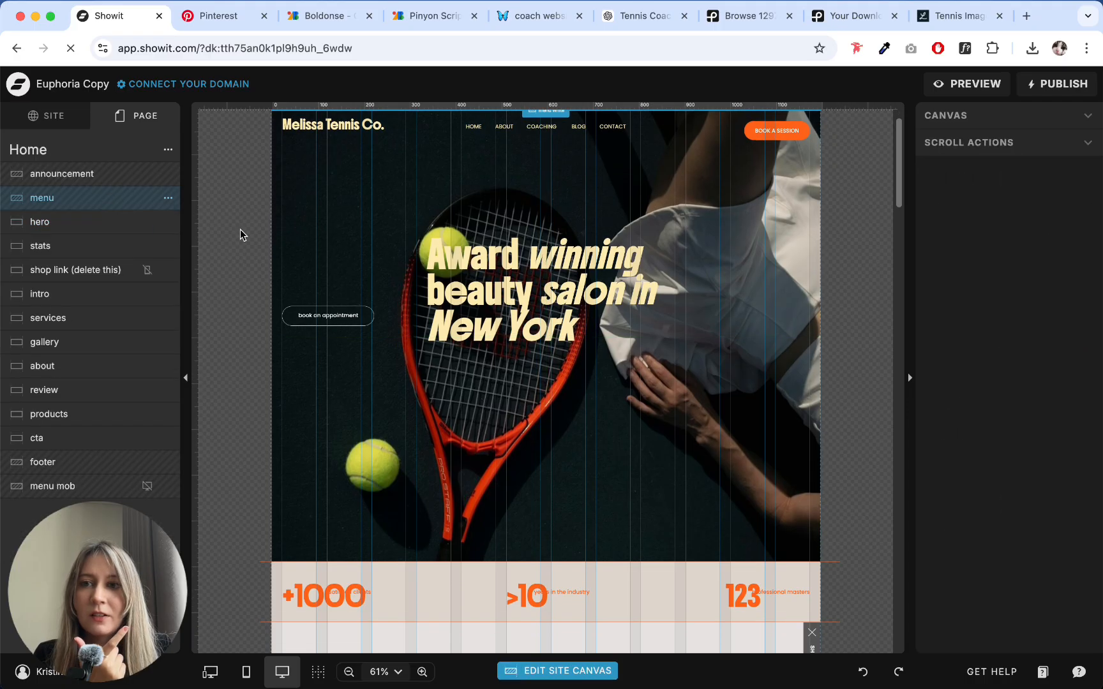
double_click(772, 169)
left_click(766, 185)
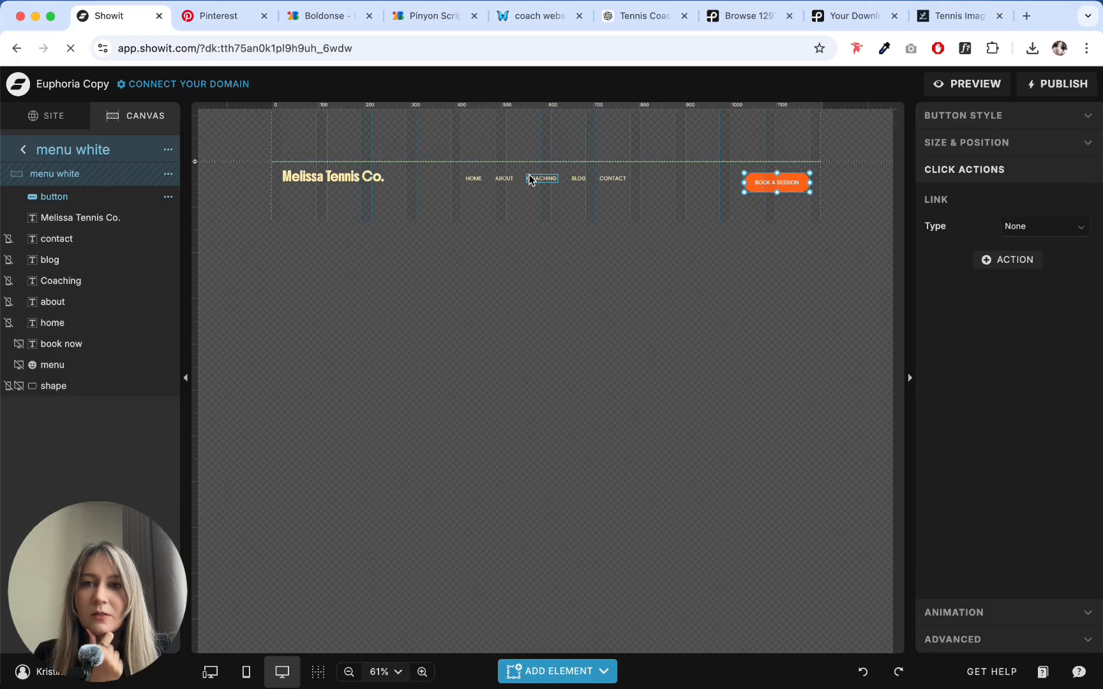
left_click(330, 181)
left_click_drag(352, 191, 350, 183)
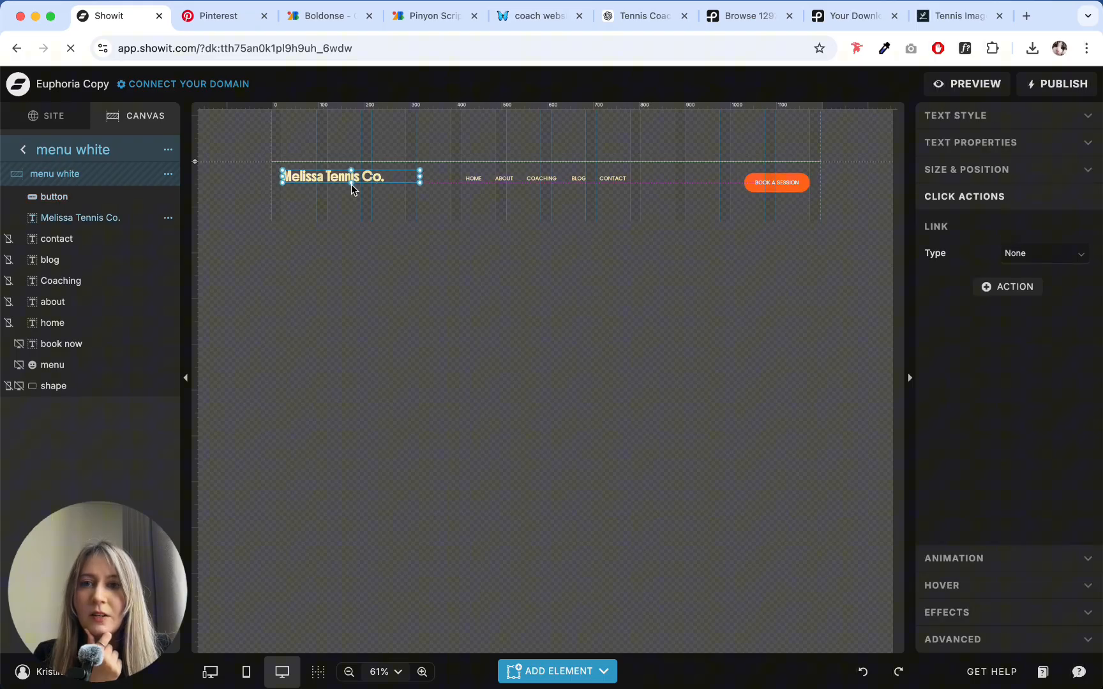
- Align the logo, the five menu items and the "Book a Session" button to each other along their vertical middle
left_click(473, 178, "shift")
left_click(504, 178, "shift")
left_click(541, 178, "shift")
left_click(577, 178, "shift")
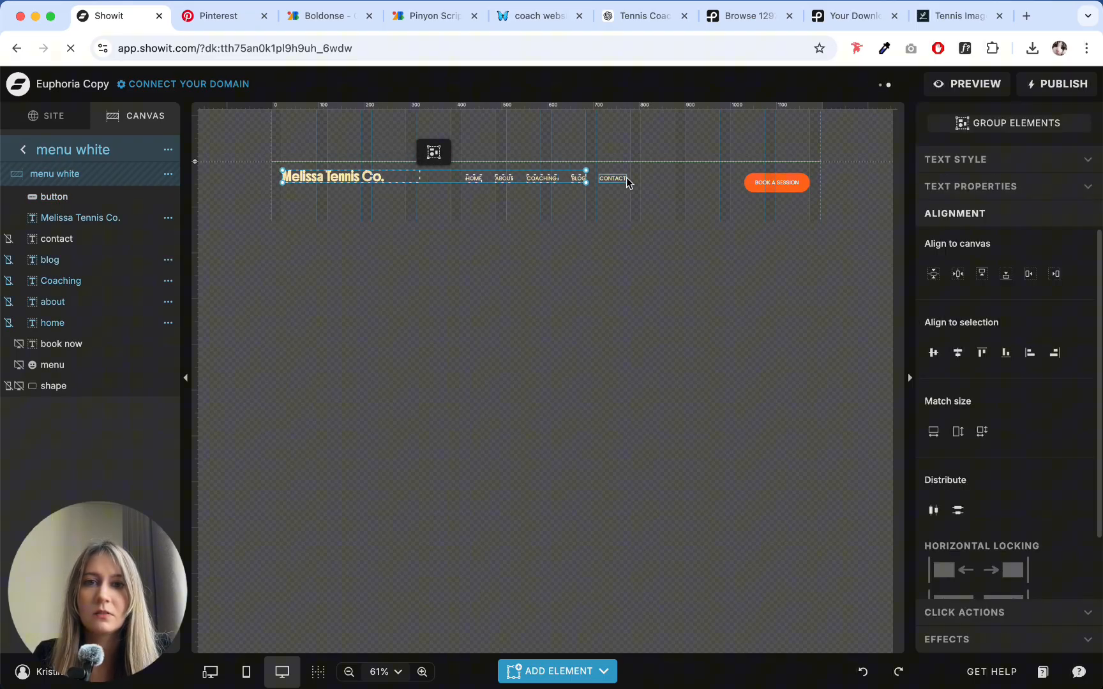
left_click(613, 178, "shift")
left_click(777, 183, "shift")
left_click(944, 306)
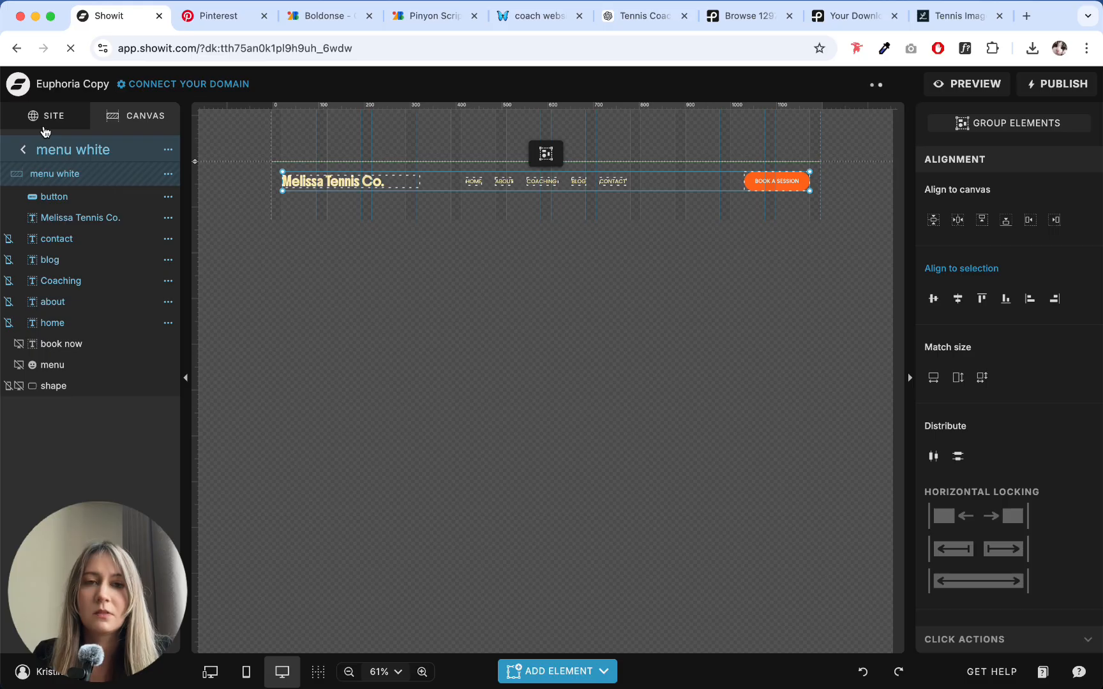
- Return to the Home page, switch to the ChatGPT homepage copy, and copy the hero headline "Play Better. Train Smarter. Win Confidently."
left_click(25, 149)
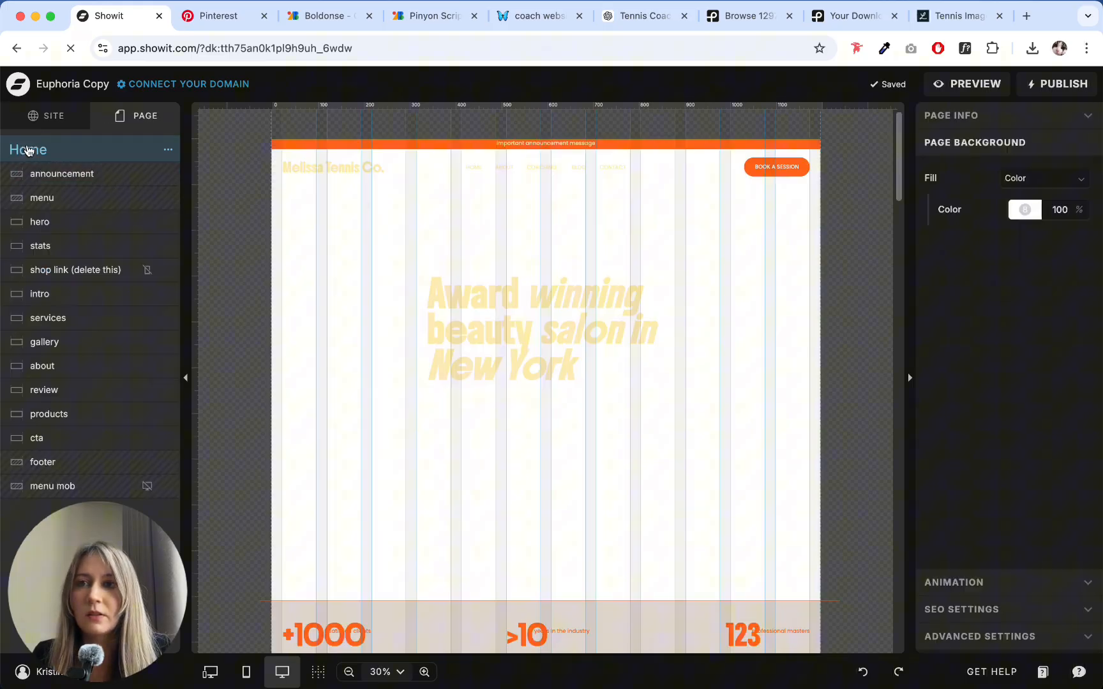
left_click(334, 190)
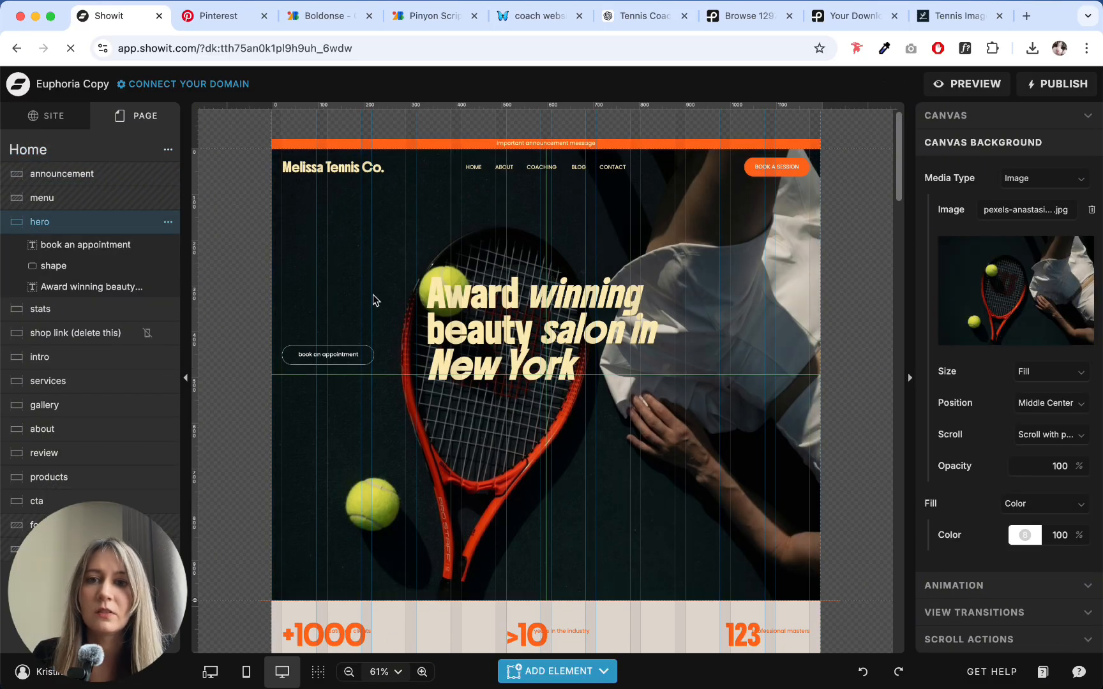
left_click(638, 335)
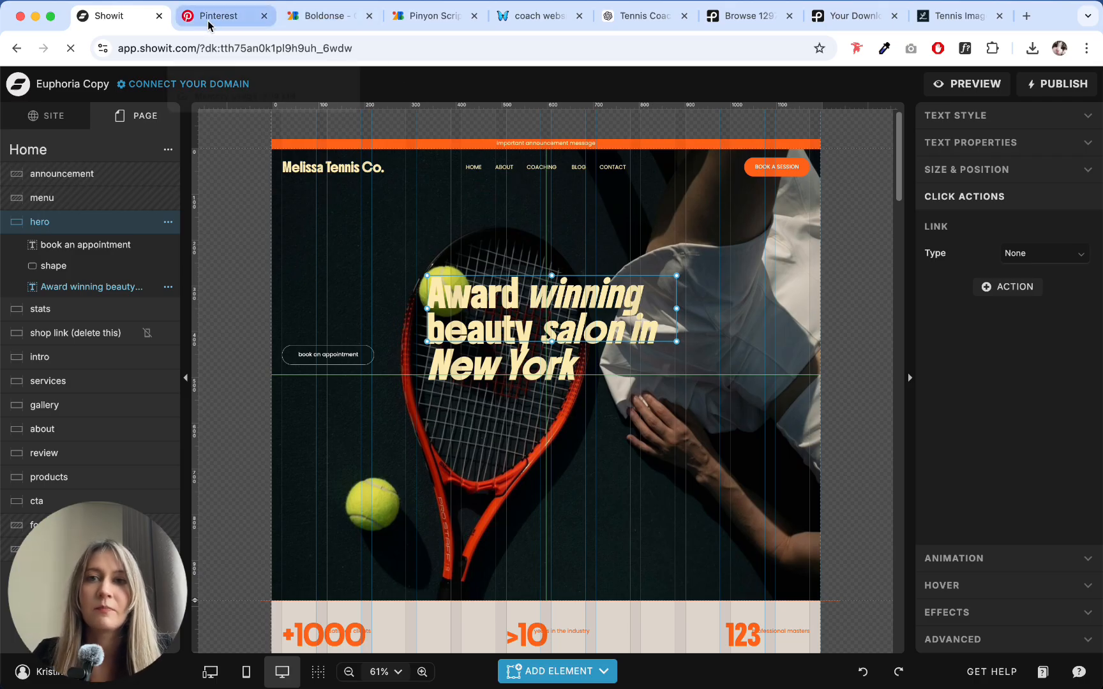
left_click(634, 19)
left_click(472, 439)
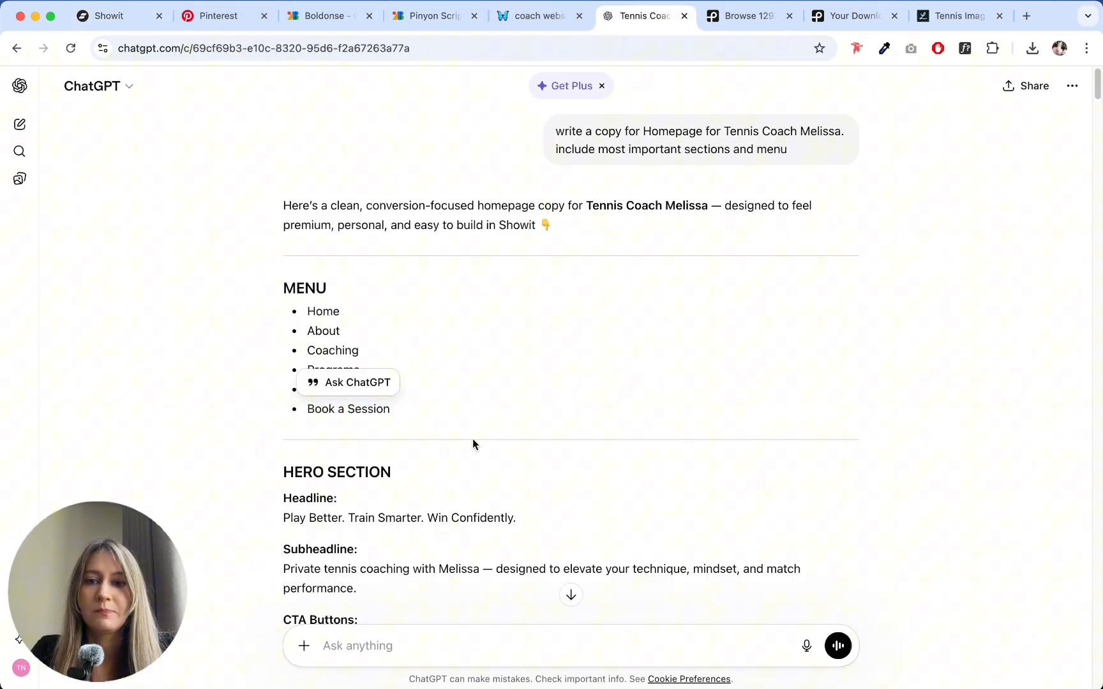
scroll(476, 426, "down", 3)
left_click_drag(276, 407, 516, 406)
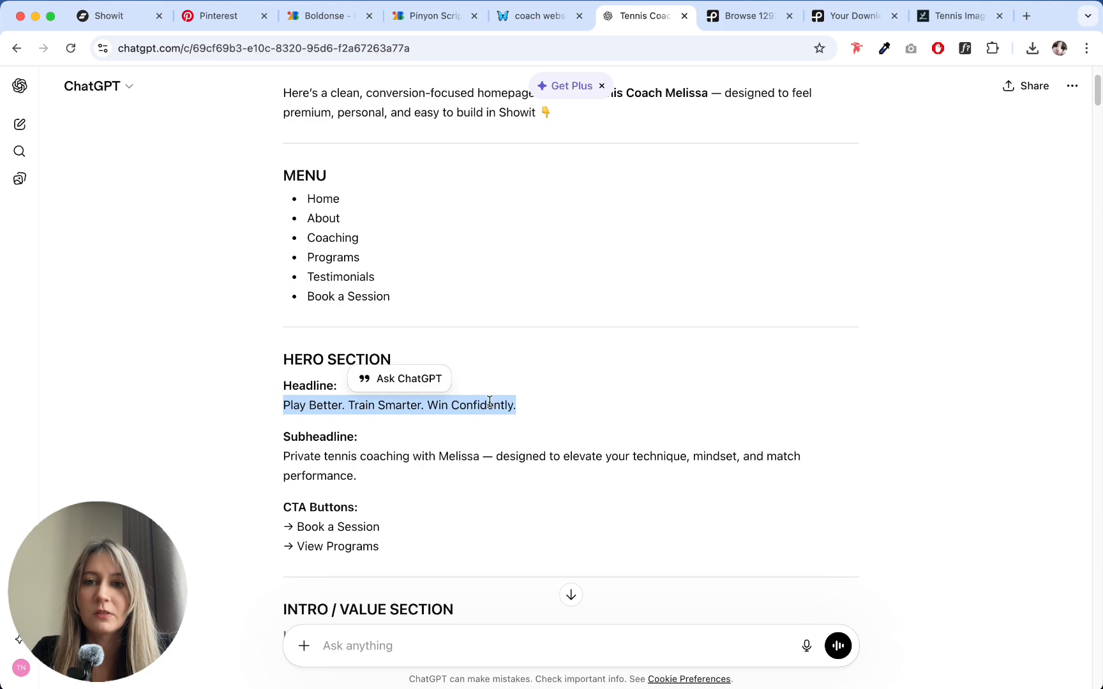
right_click(493, 402)
left_click(528, 435)
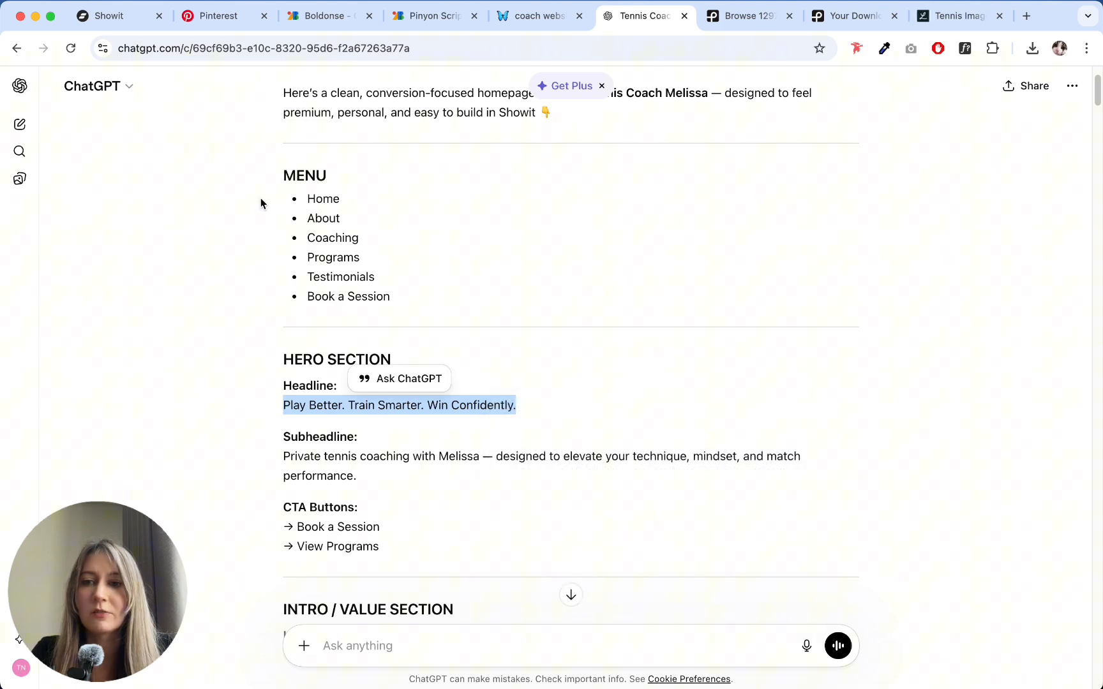
- Back in Showit, replace the hero headline text with the copied "Play Better. Train Smarter. Win Confidently."
left_click(117, 23)
double_click(587, 301)
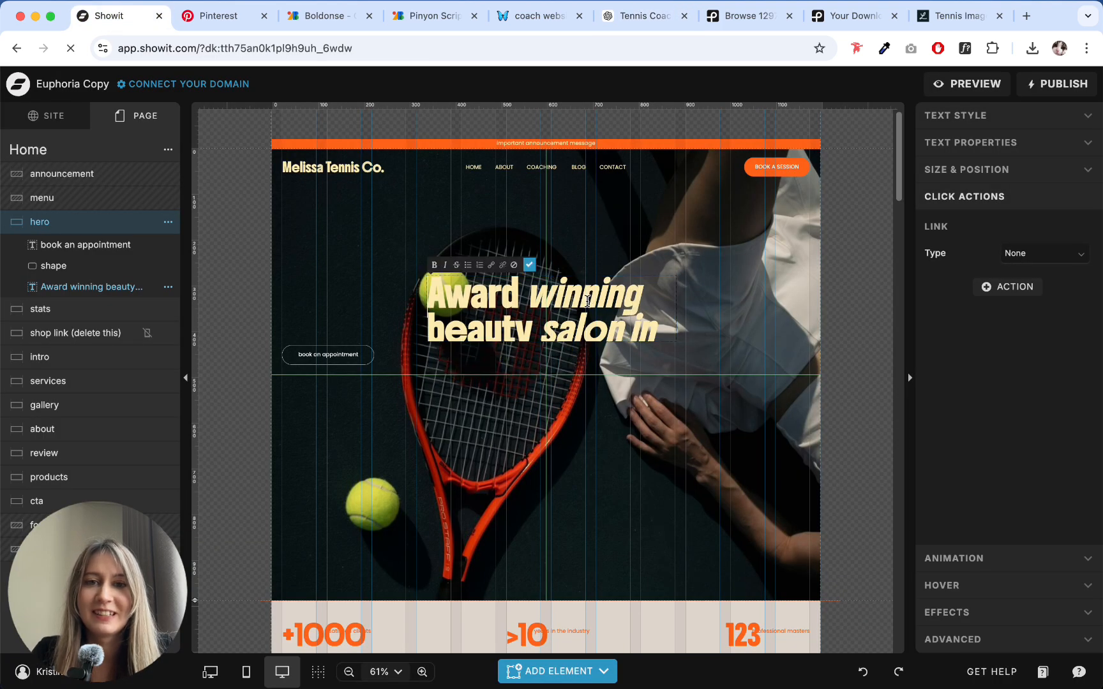
key("ctrl+a")
key("super+v")
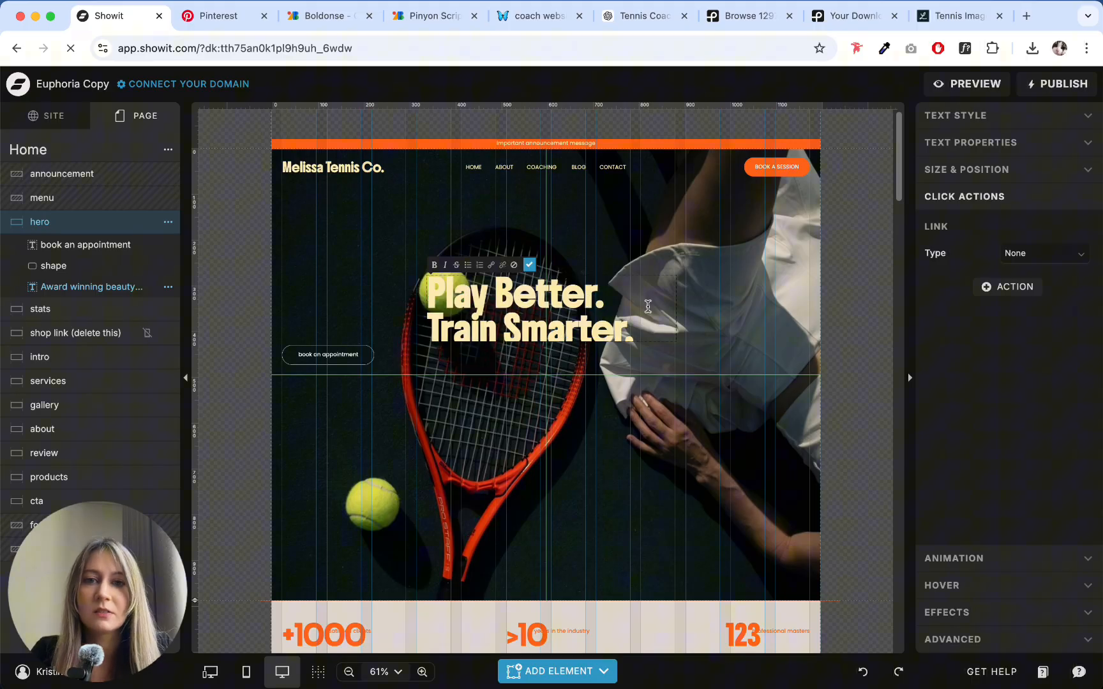
key("Escape")
- Center-align the hero headline, widen its text box so the text fits on two lines, and center it in the hero section
left_click(955, 115)
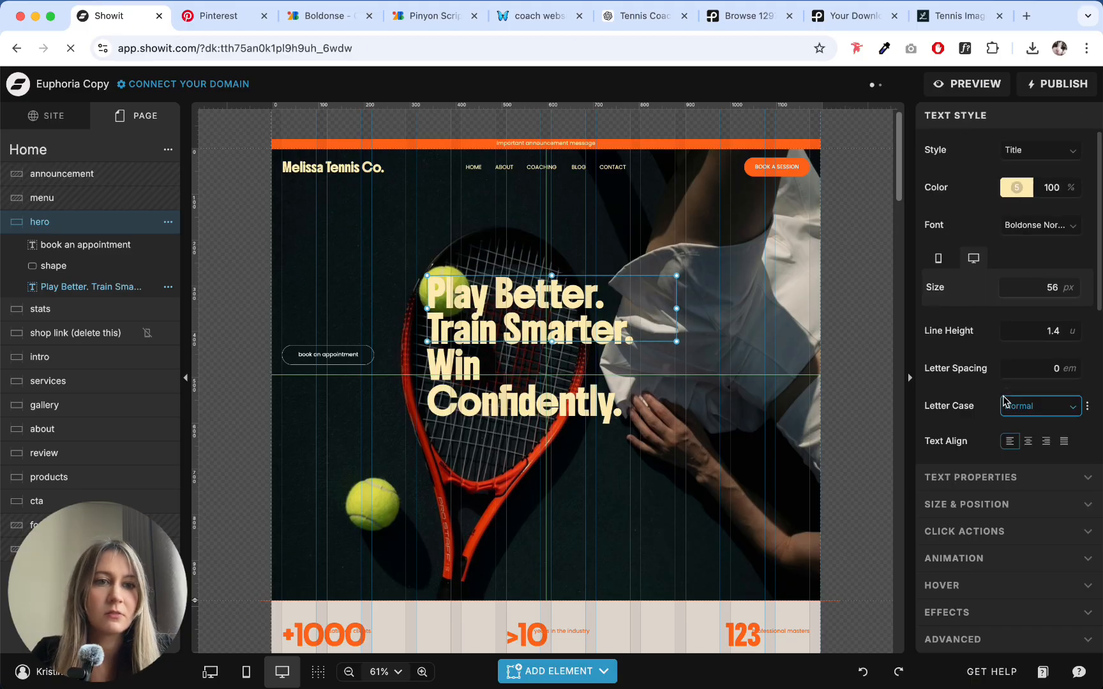
scroll(1002, 398, "down", 1)
left_click(1028, 415)
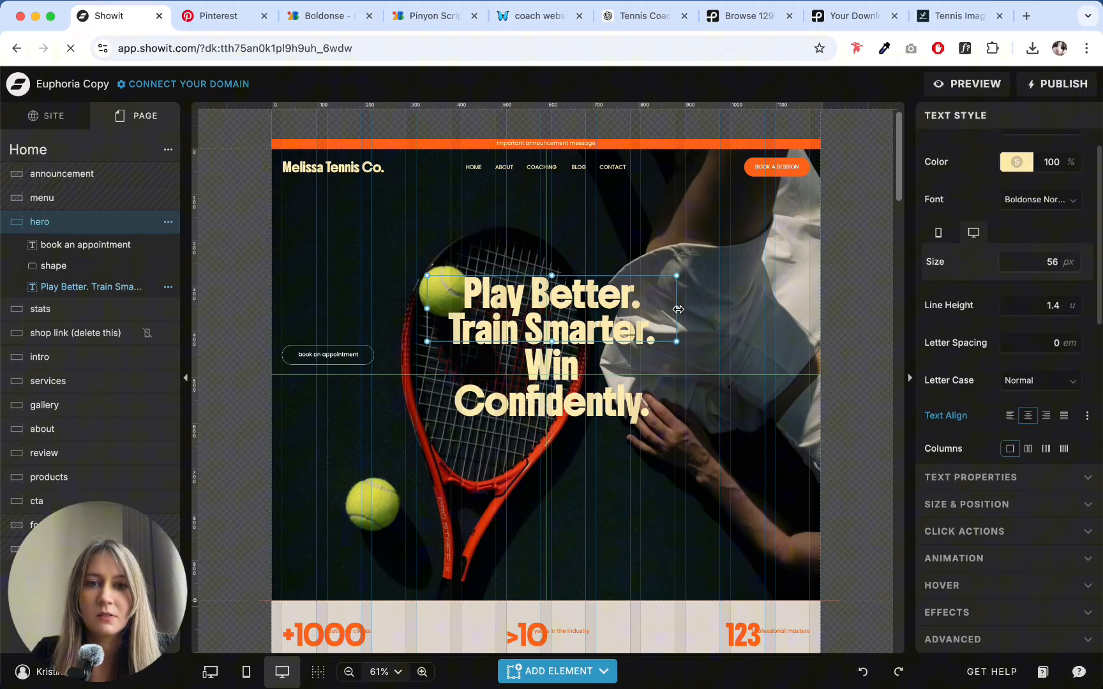
left_click_drag(678, 309, 771, 389)
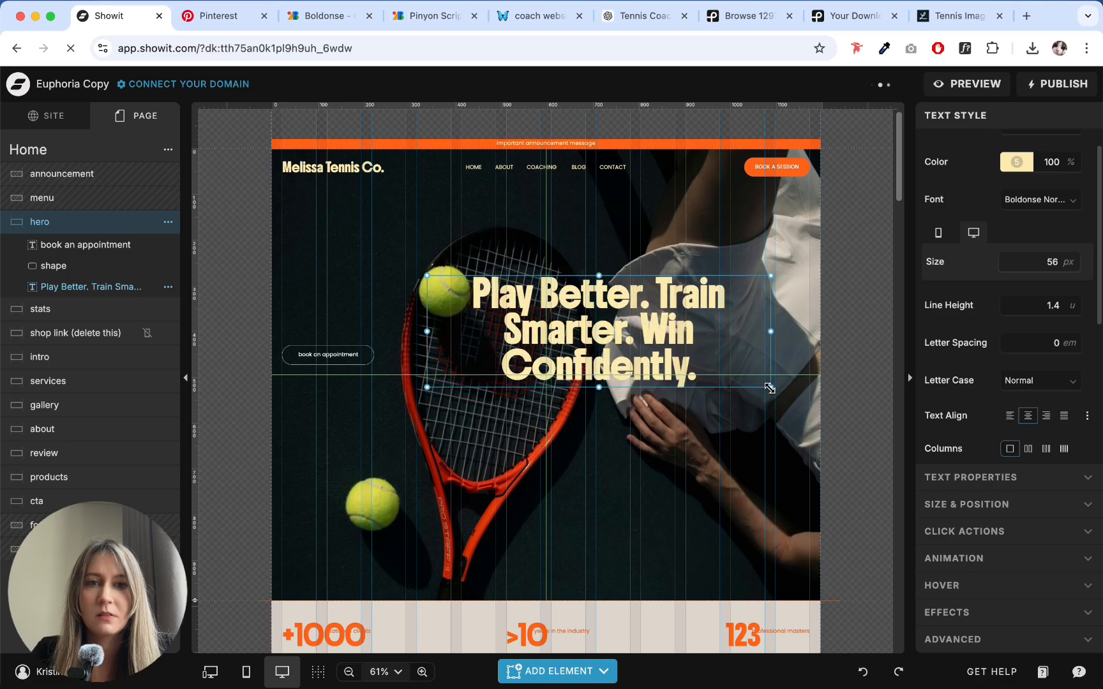
left_click_drag(666, 332, 613, 338)
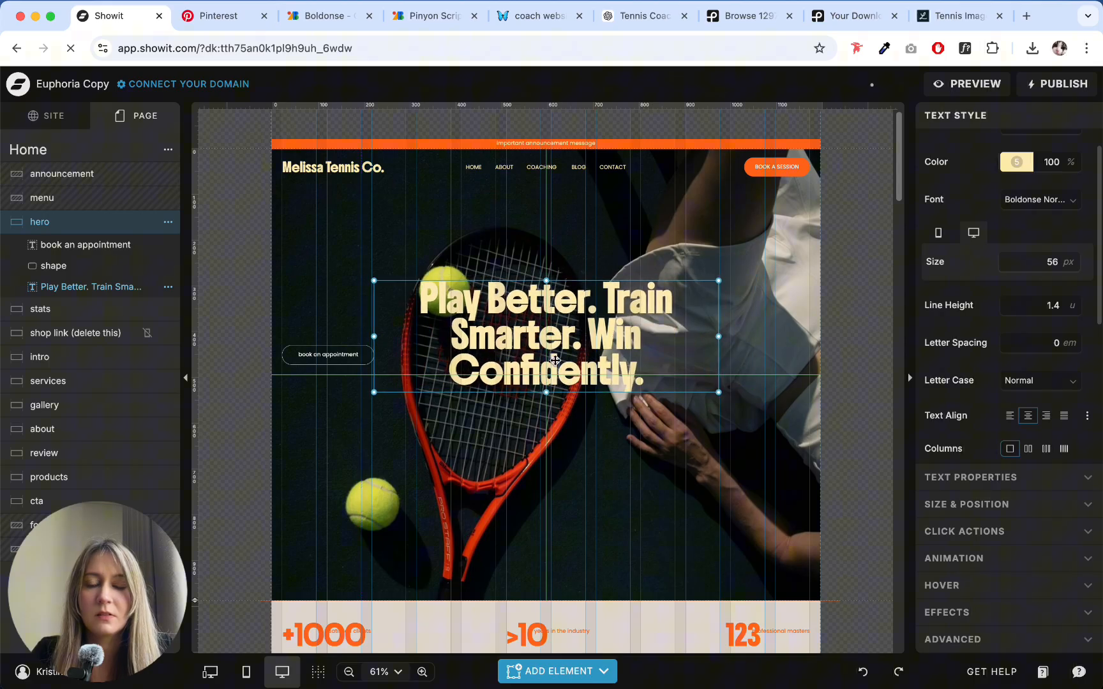
left_click_drag(720, 335, 767, 341)
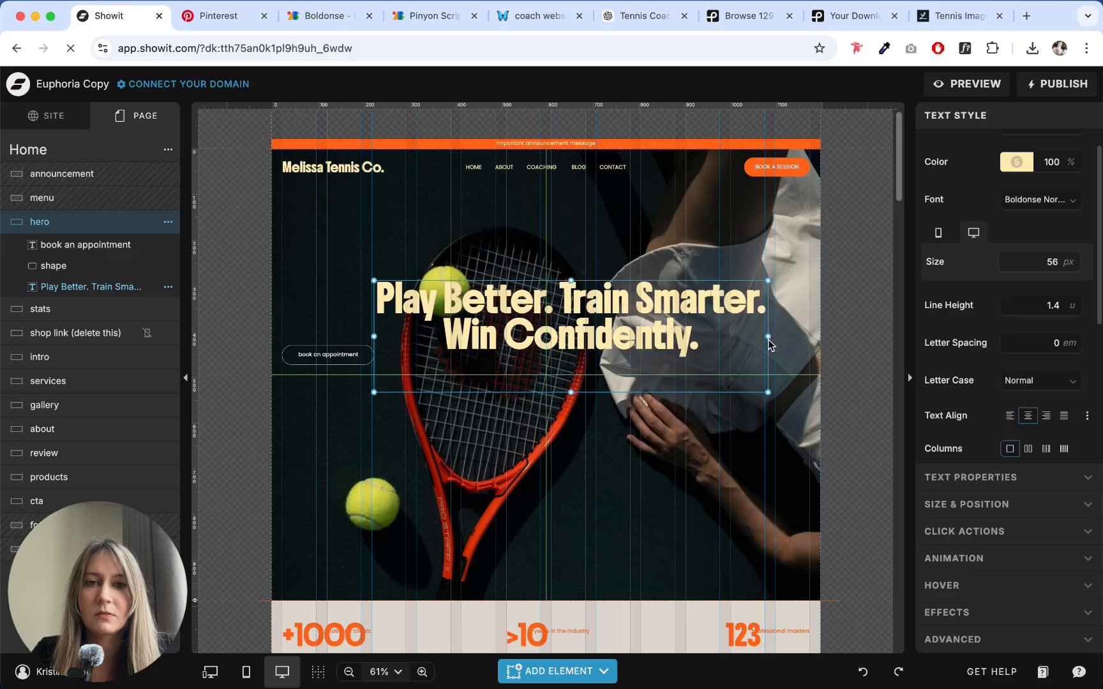
left_click_drag(569, 392, 555, 373)
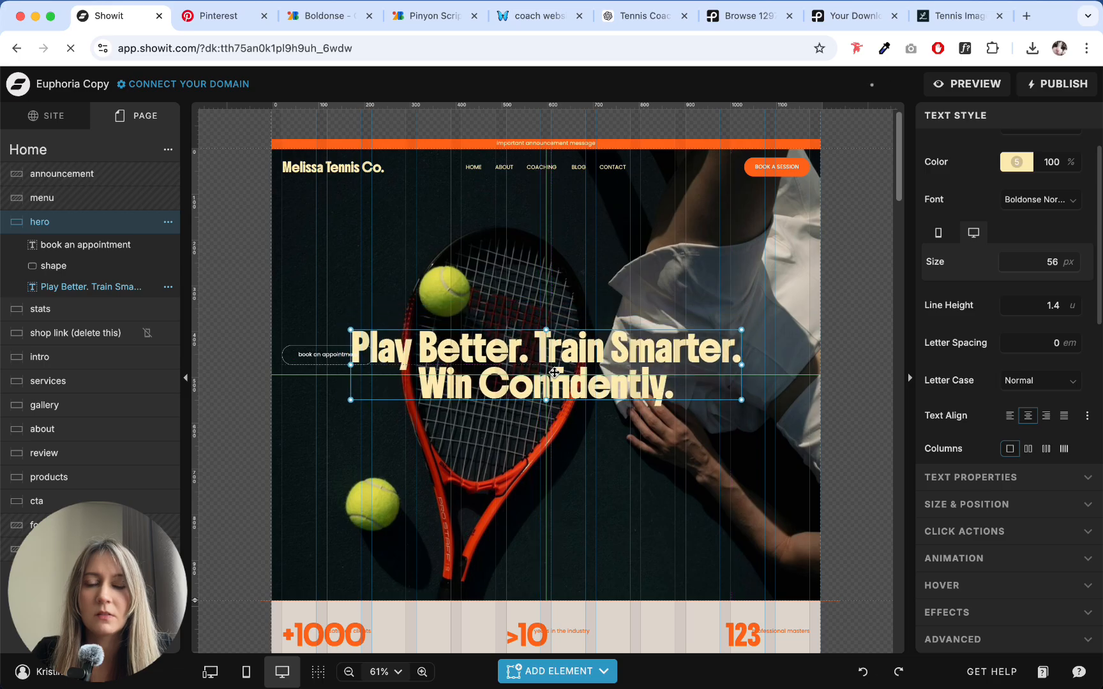
- Delete the "book an appointment" text and its outline shape, and add a new button centered below the hero headline
left_click_drag(278, 298, 331, 391)
key("Delete")
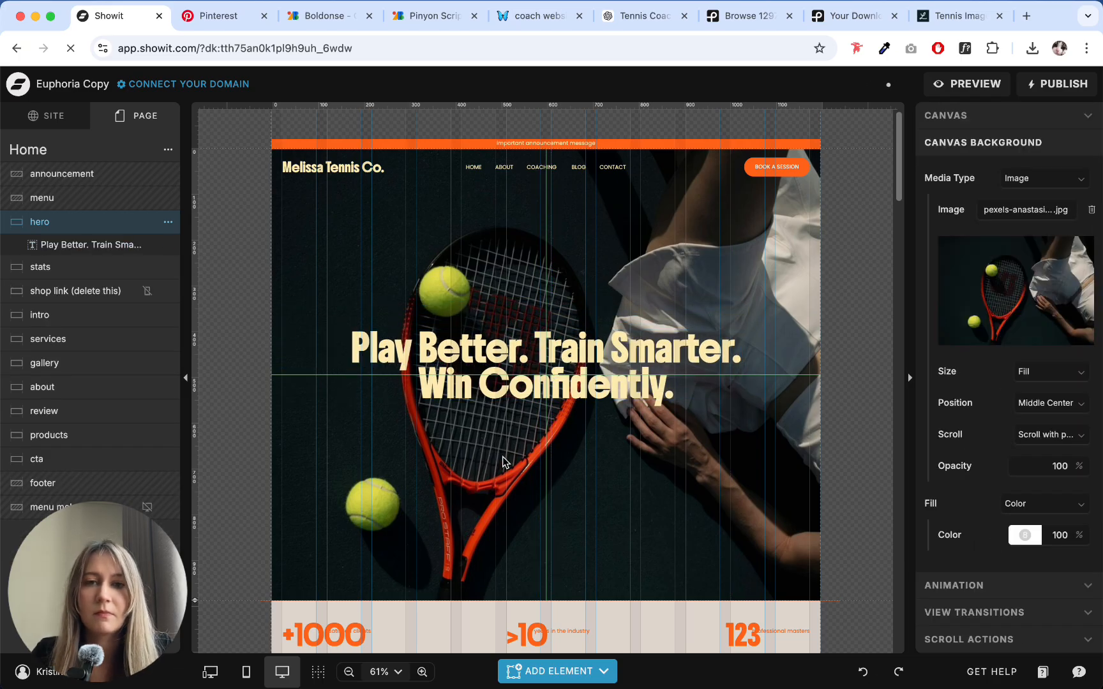
left_click(557, 671)
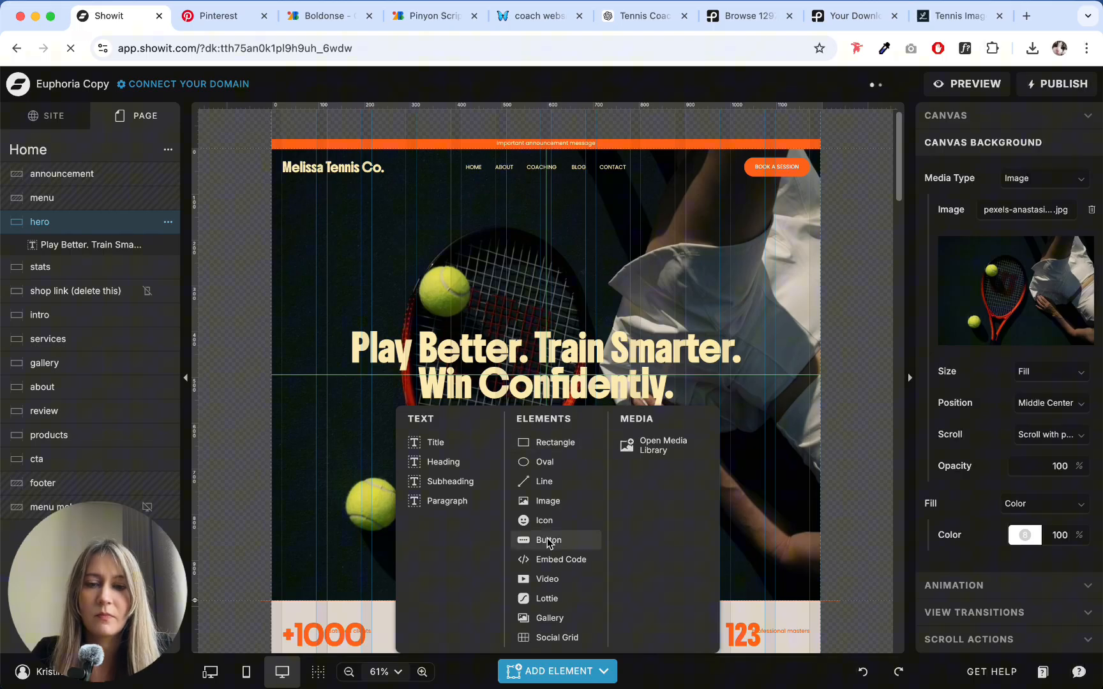
left_click(548, 541)
left_click_drag(556, 376, 558, 443)
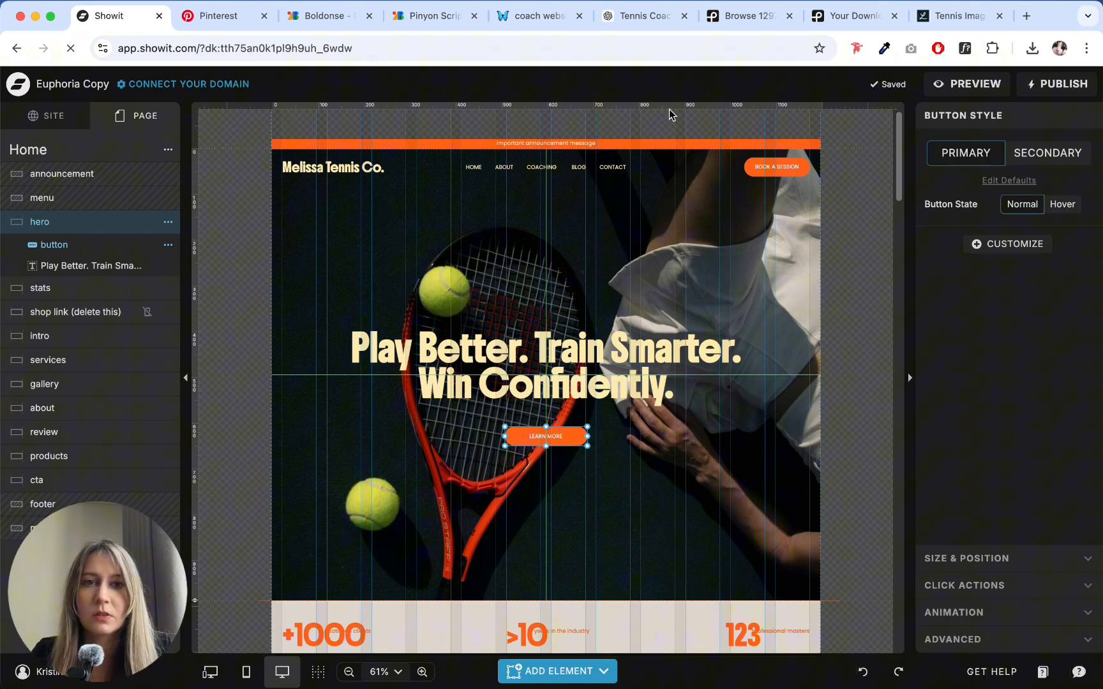
- Relabel the new hero button "Get in touch" and narrow it slightly around the text
double_click(547, 439)
key("super+a")
type("GE")
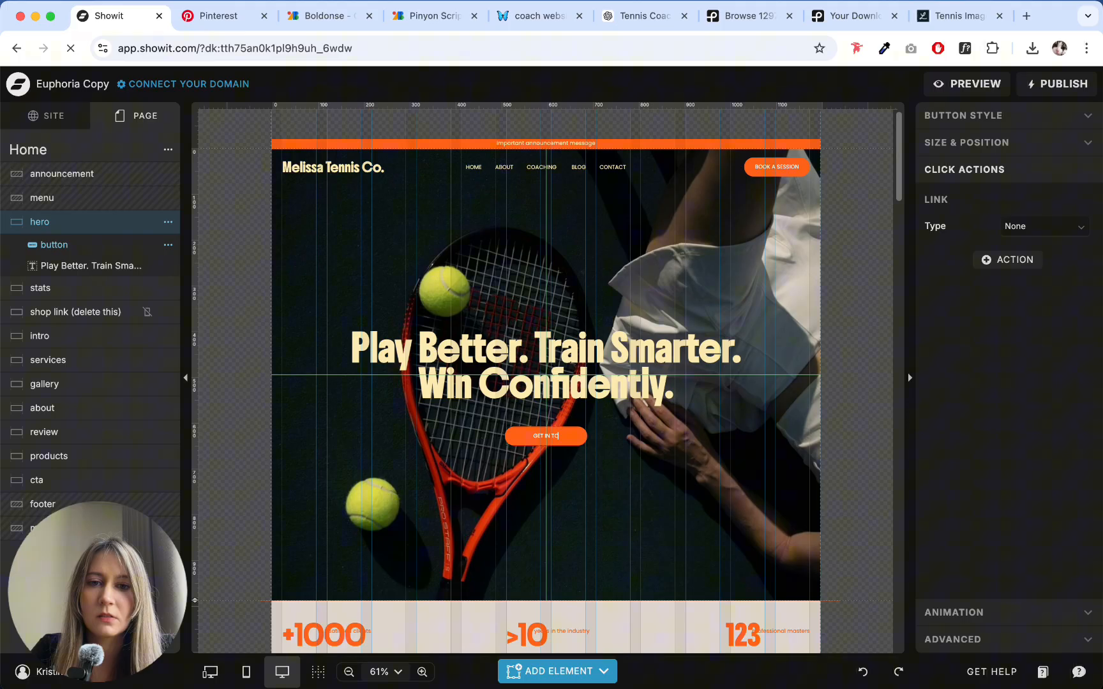
key("Escape")
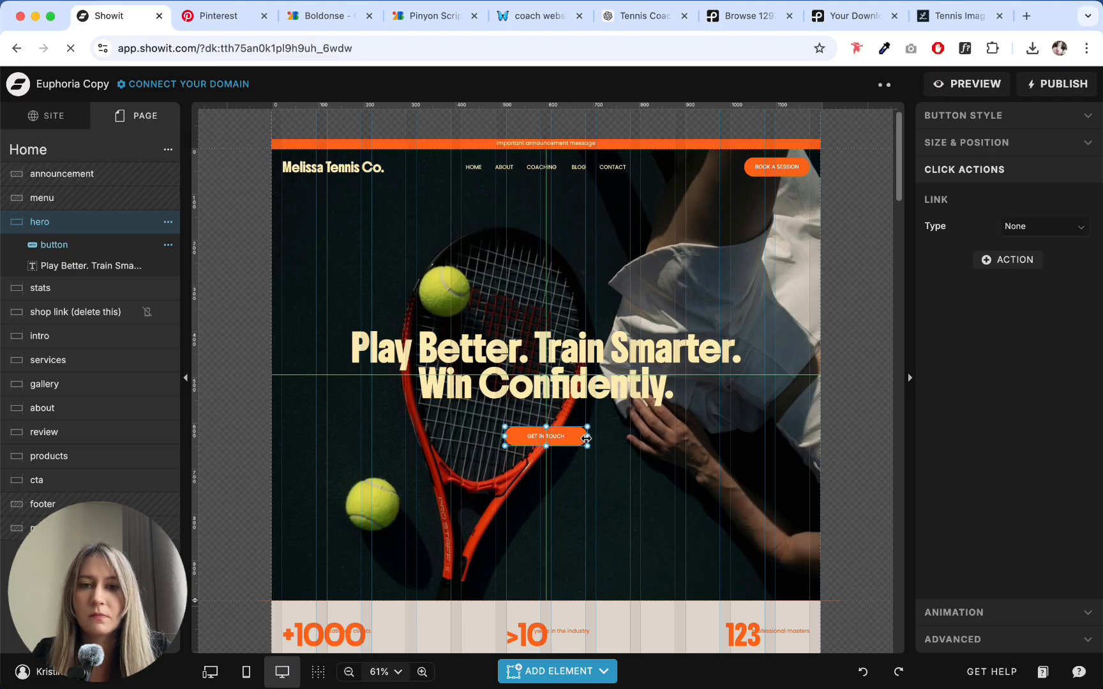
left_click_drag(586, 438, 574, 440)
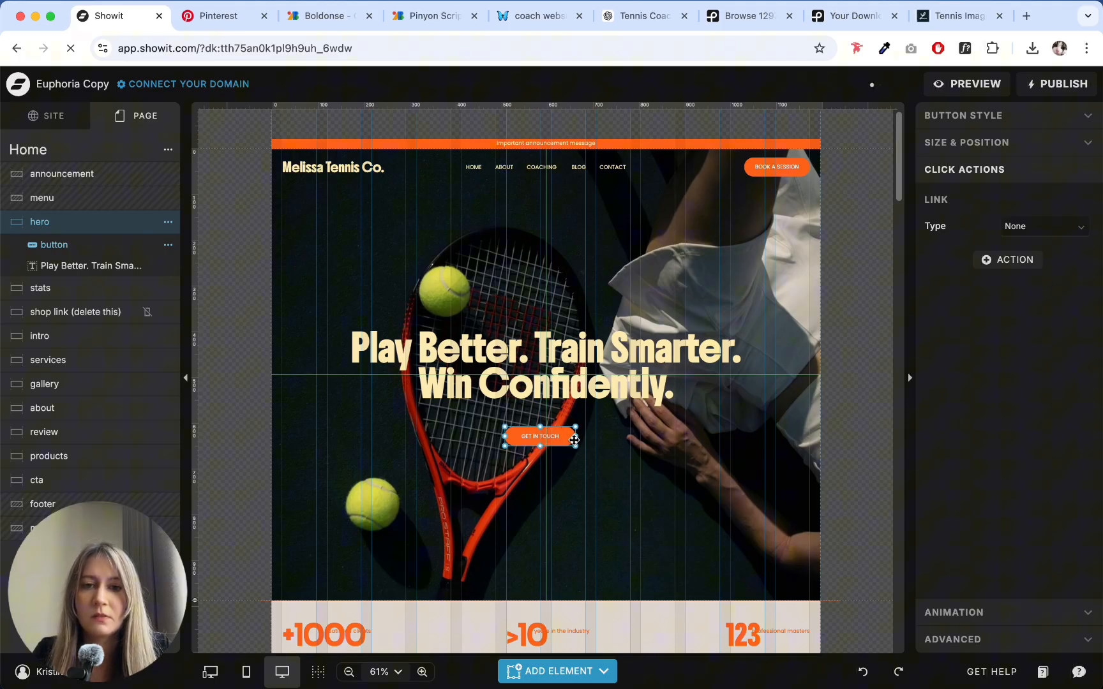
- Copy "Book a Session" from the CTA buttons in the ChatGPT copy and paste it as the hero button's label in Showit
left_click(638, 17)
left_click(450, 391)
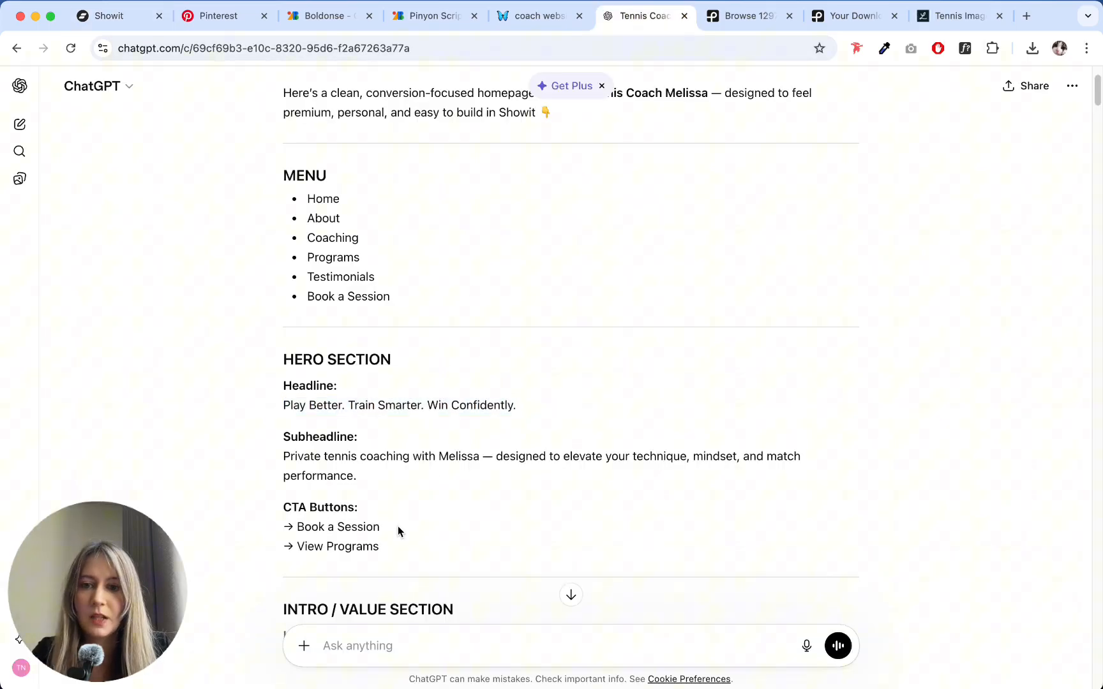
left_click_drag(397, 526, 297, 527)
key("ctrl+c")
left_click(108, 16)
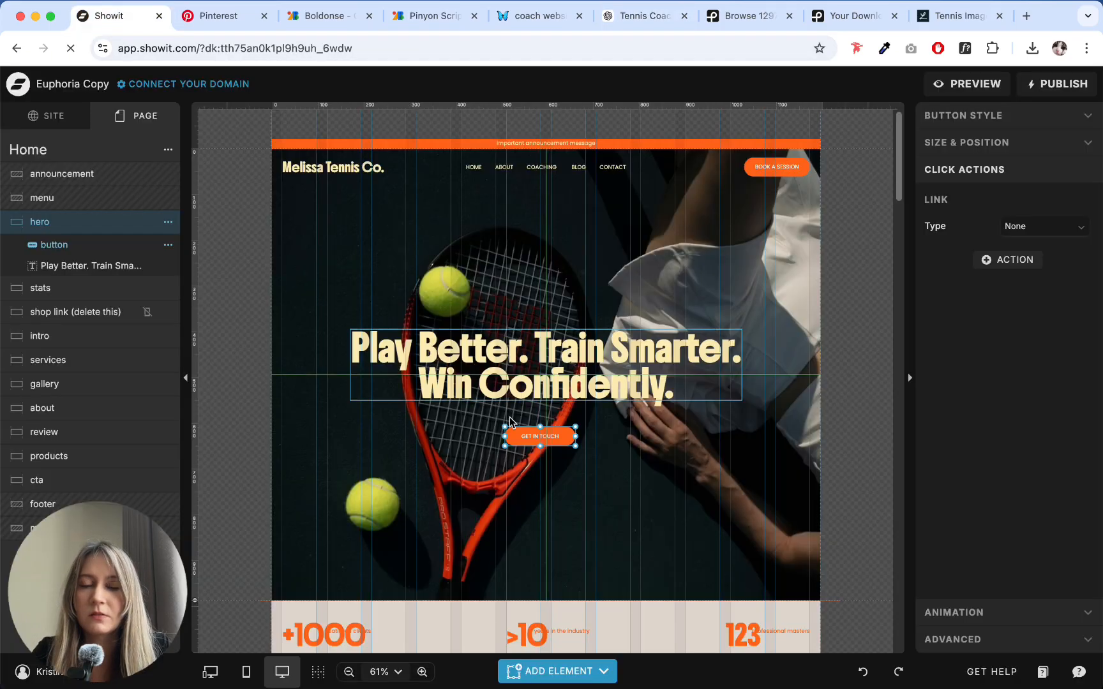
double_click(555, 435)
key("ctrl+a")
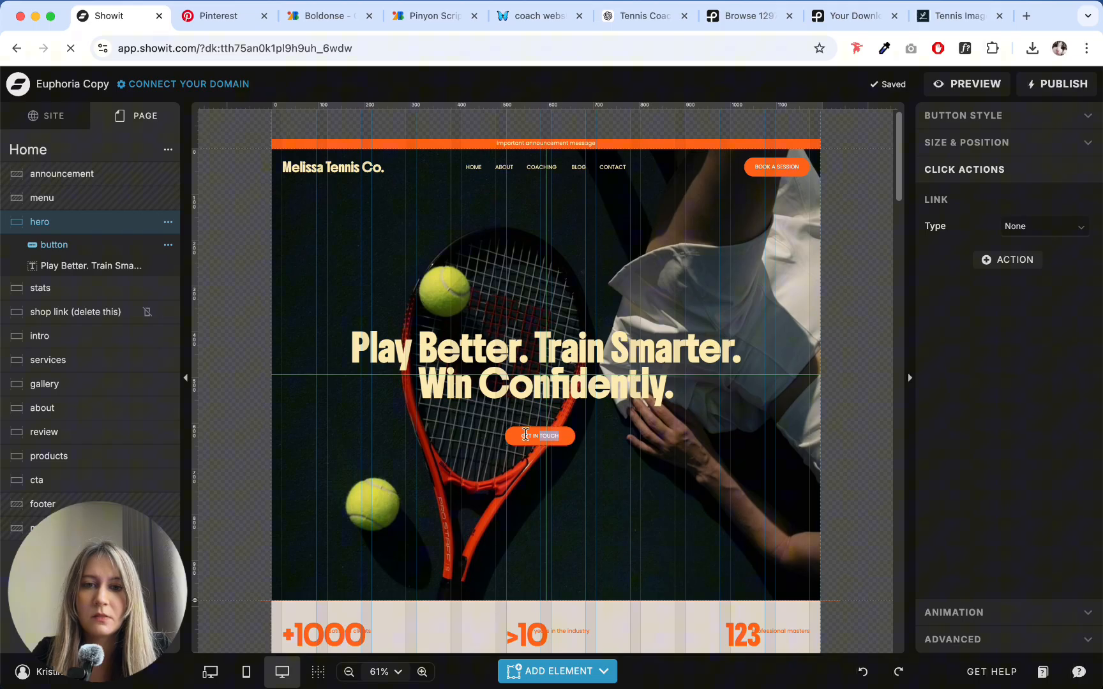
key("ctrl+v")
key("Escape")
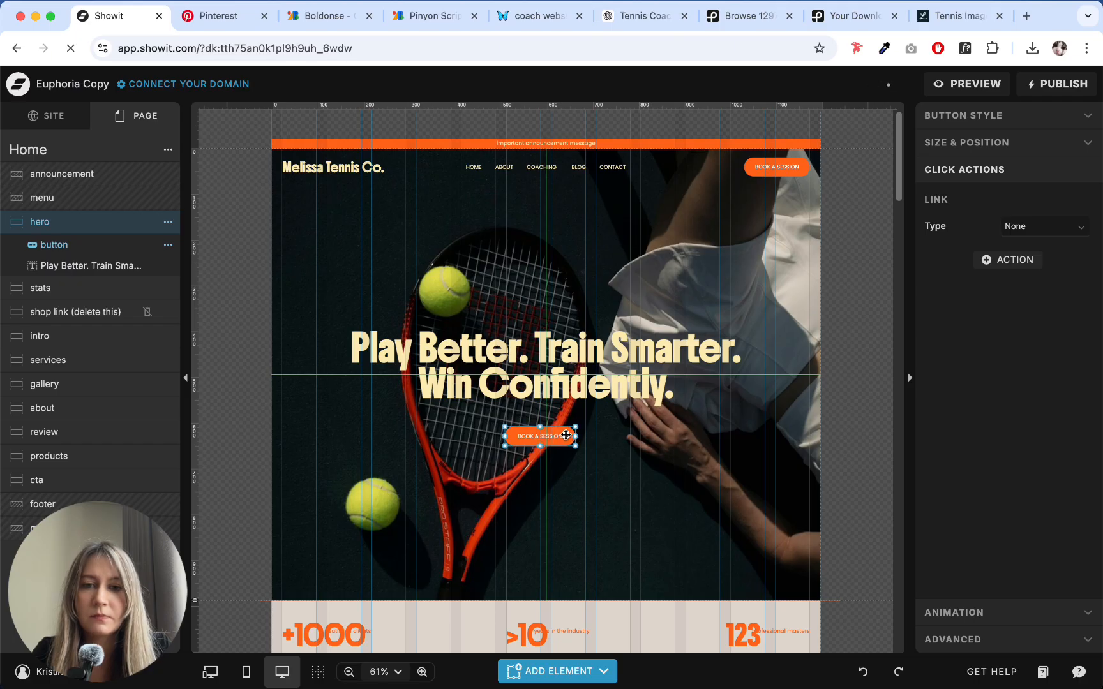
- Center the "Book a Session" button horizontally under the headline and move it down to leave a gap between them
left_click_drag(566, 436, 572, 427)
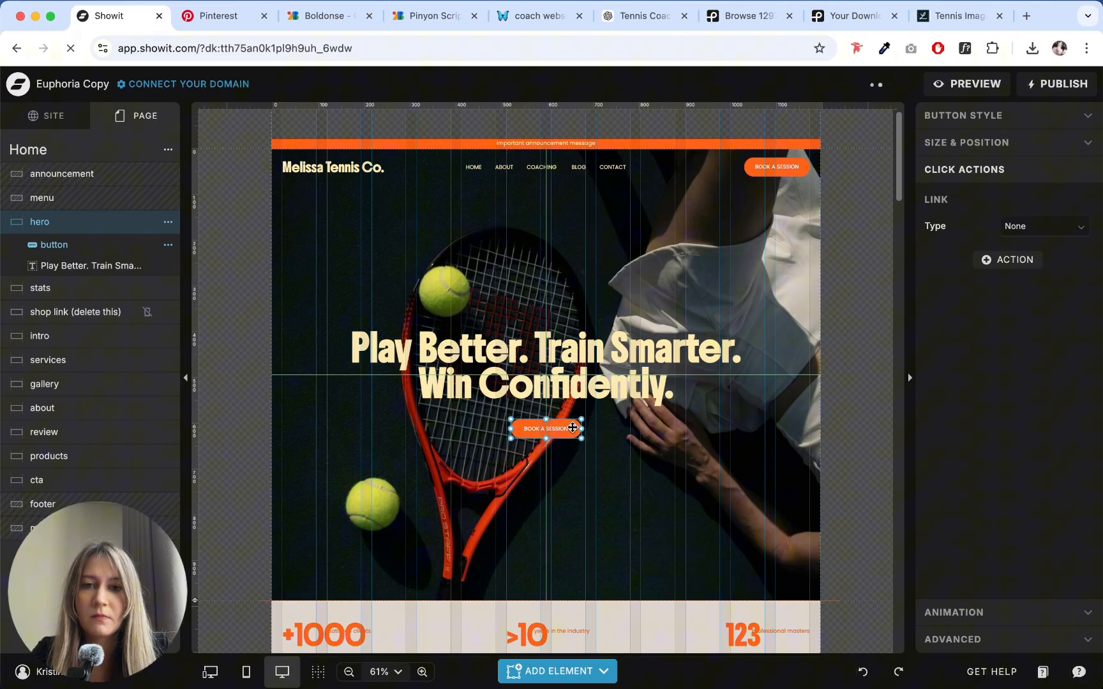
left_click(664, 445)
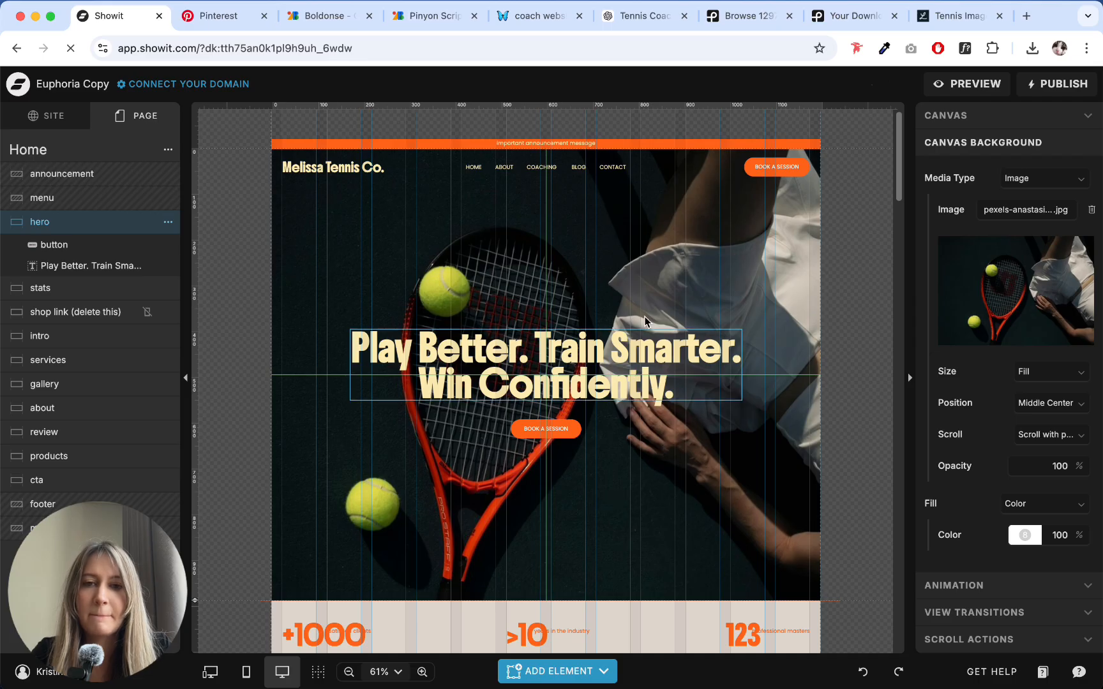
left_click_drag(605, 273, 555, 454)
left_click(657, 567)
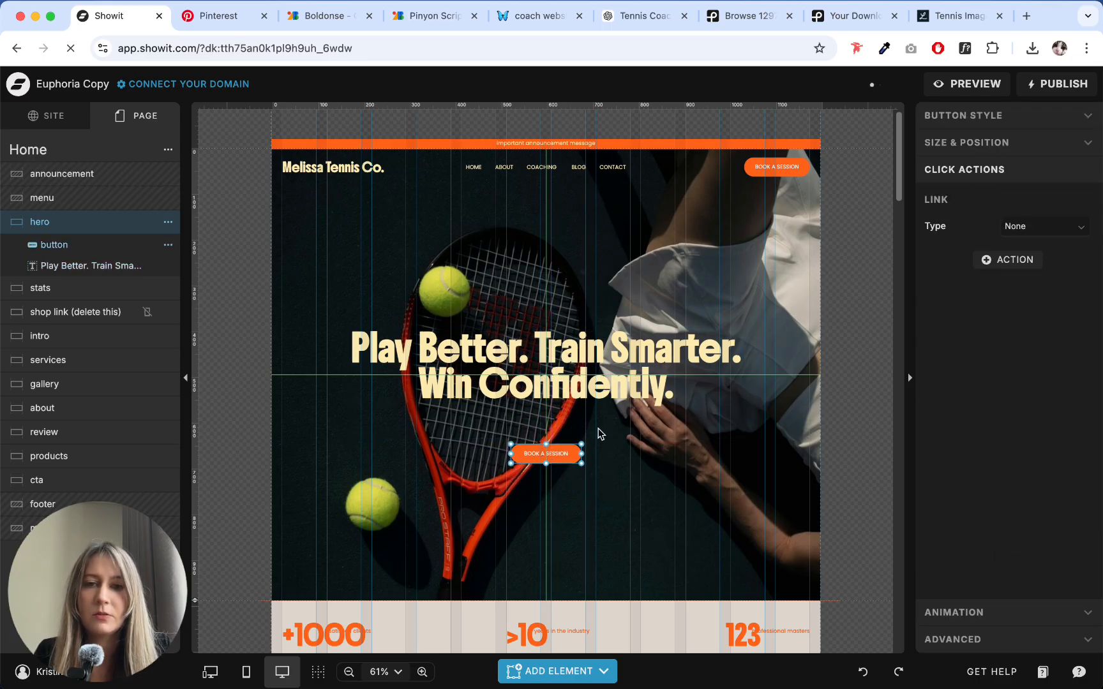
- Add a Subheading text between the hero headline and the button, and set its font to Pinyon Script Normal
left_click(599, 432)
left_click(557, 671)
left_click(450, 481)
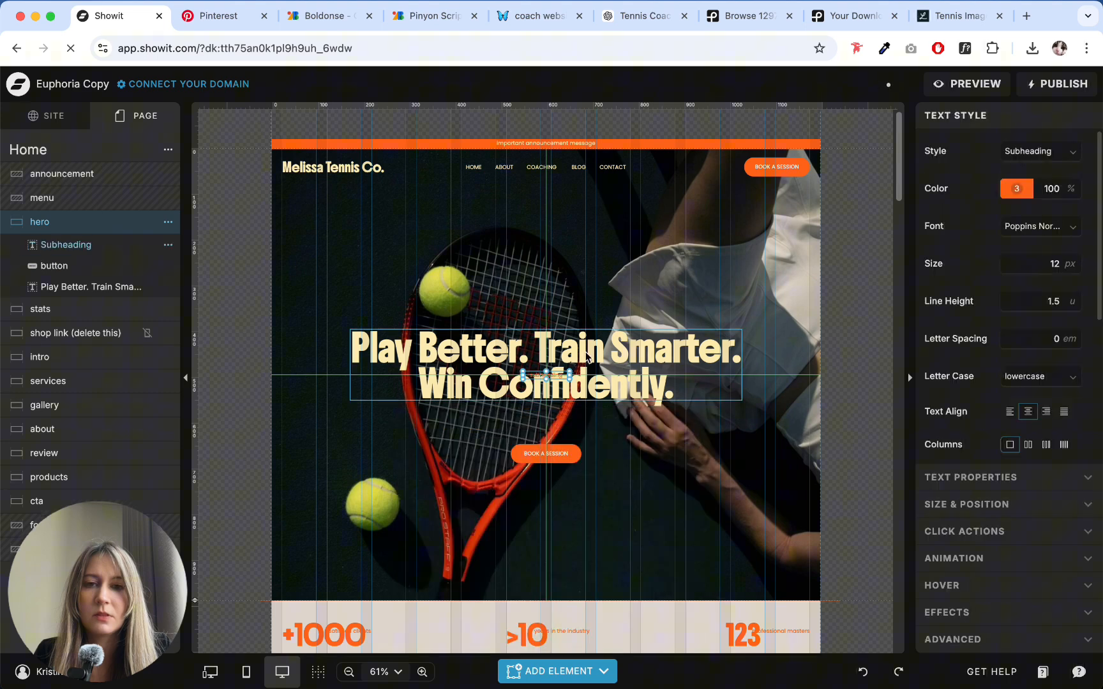
left_click_drag(560, 375, 561, 424)
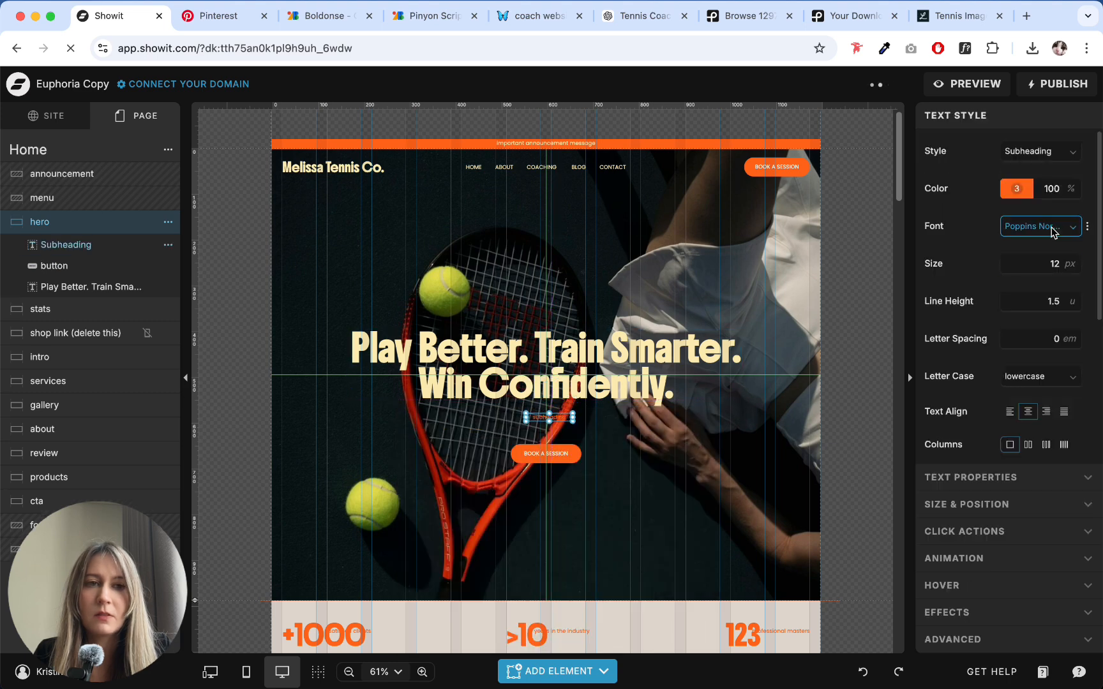
left_click(1039, 226)
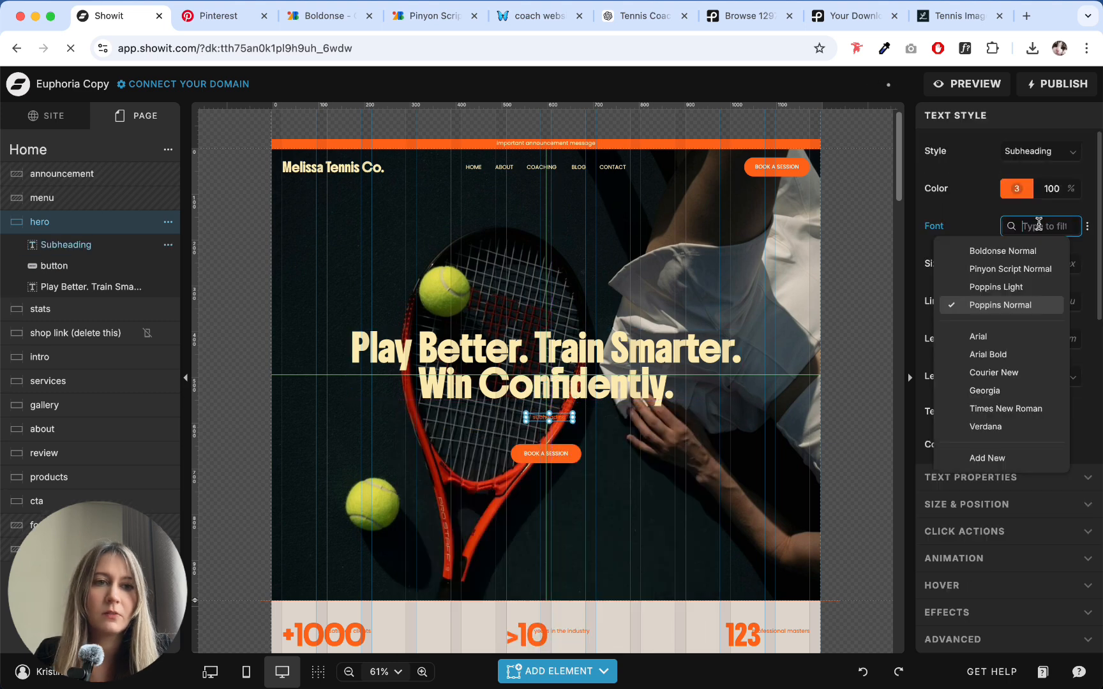
left_click(990, 269)
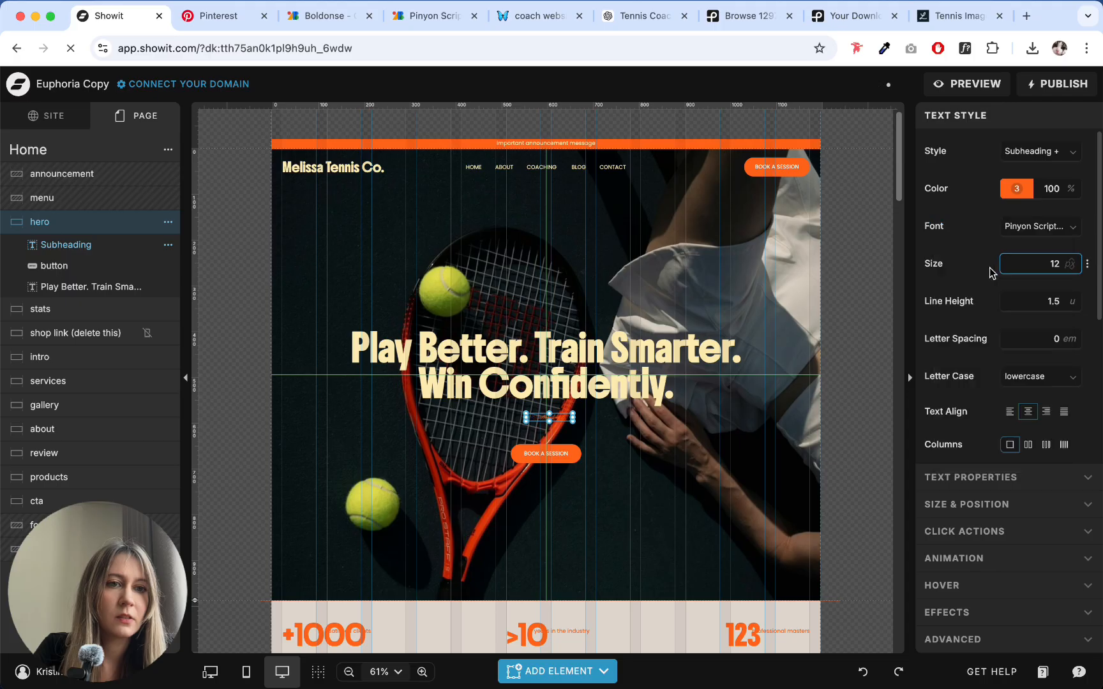
left_click(651, 450)
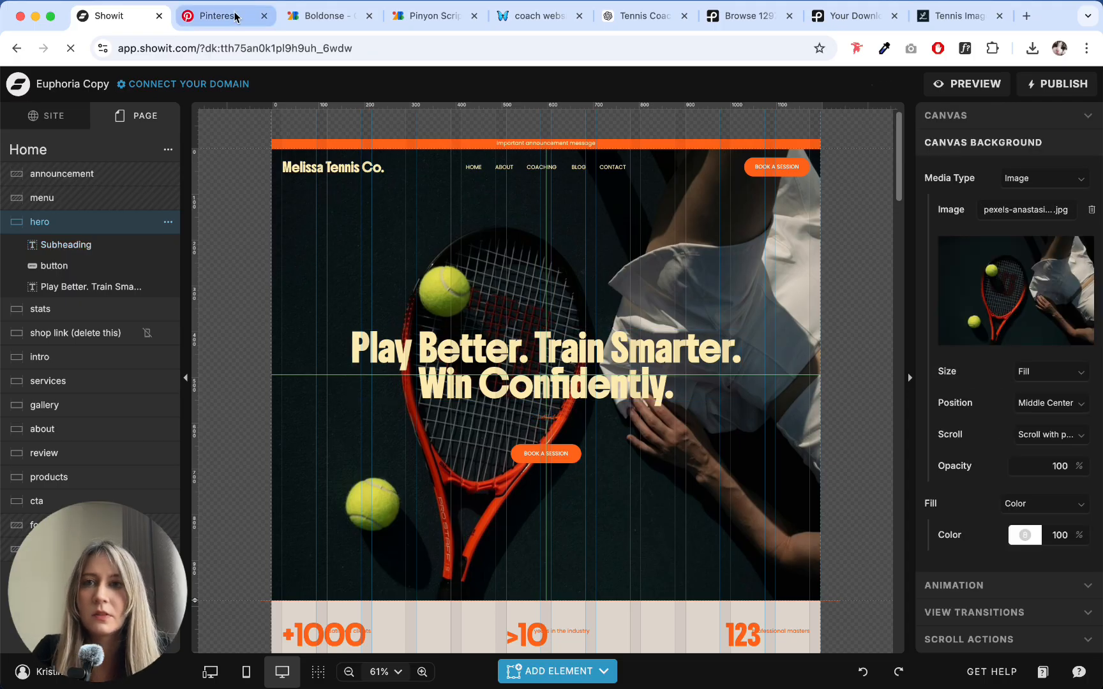
- Copy the opening phrase of the hero subheadline, "Private tennis coaching with" plus the coach's name, from ChatGPT into the hero subheading in Showit
left_click(430, 25)
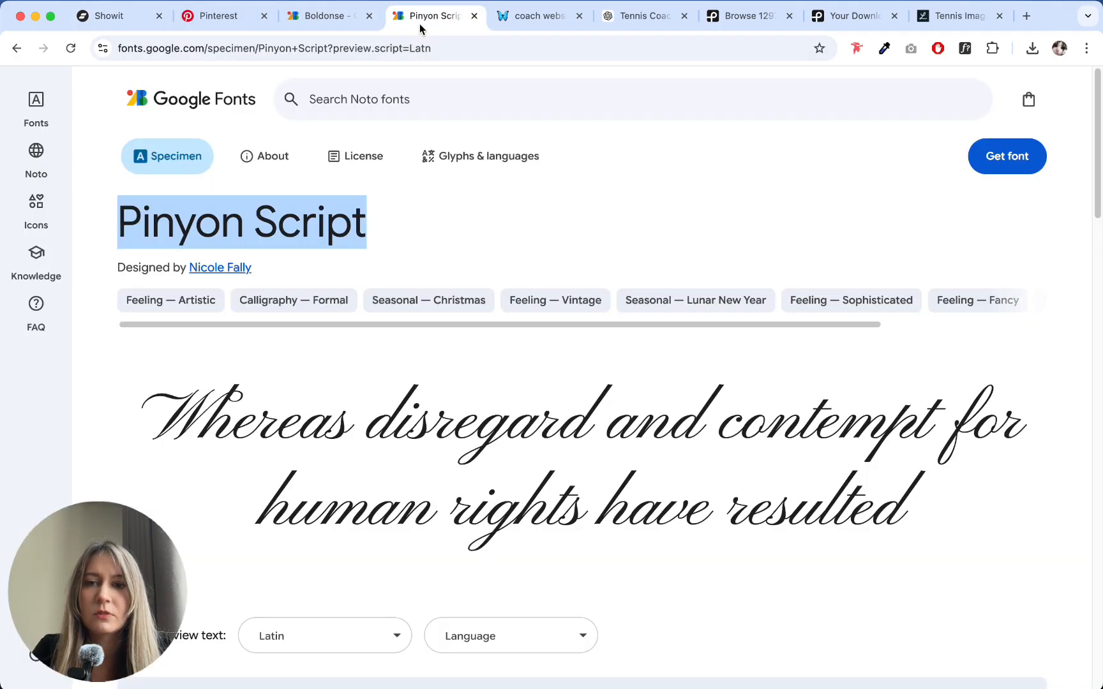
left_click(332, 21)
left_click(540, 18)
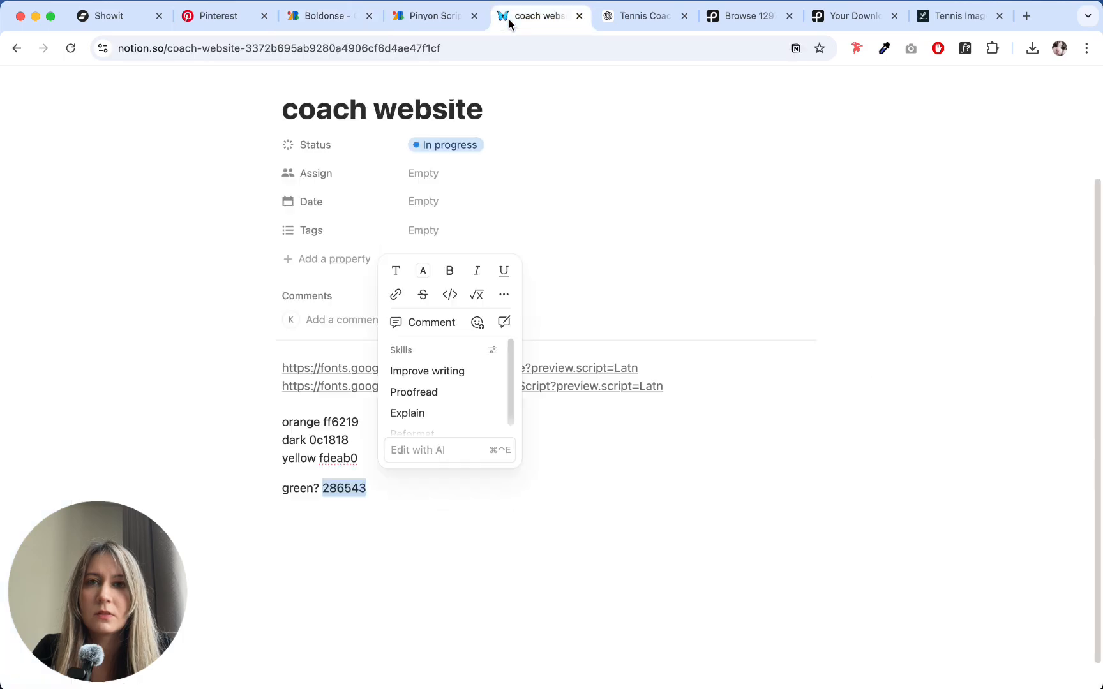
left_click(643, 23)
left_click(424, 314)
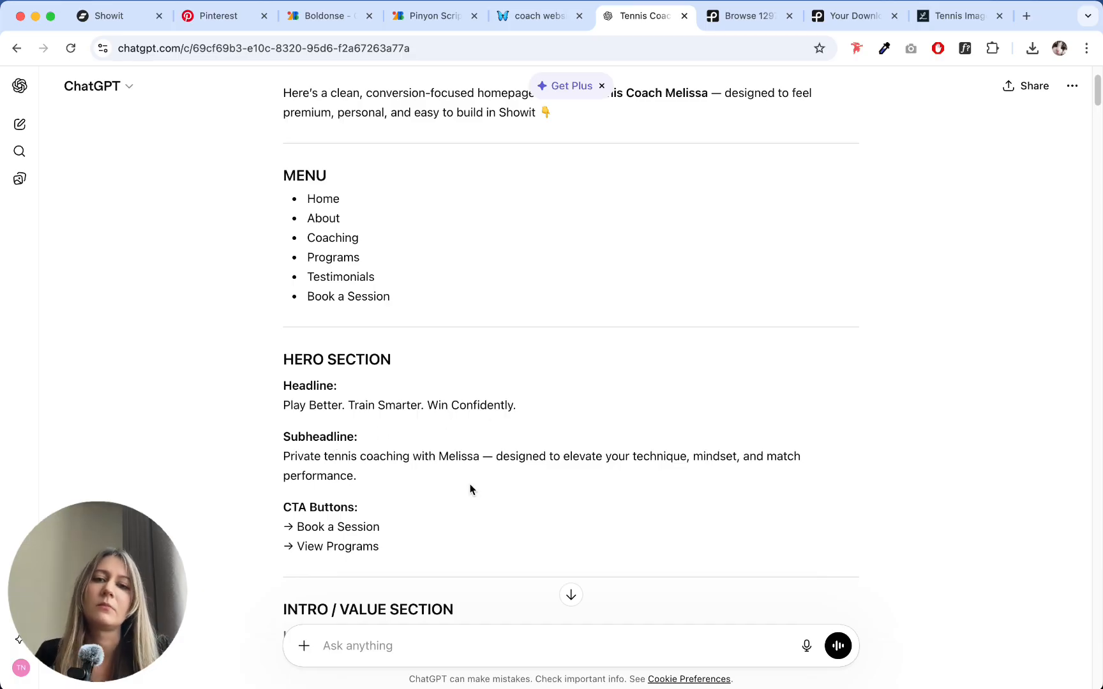
scroll(480, 460, "down", 3)
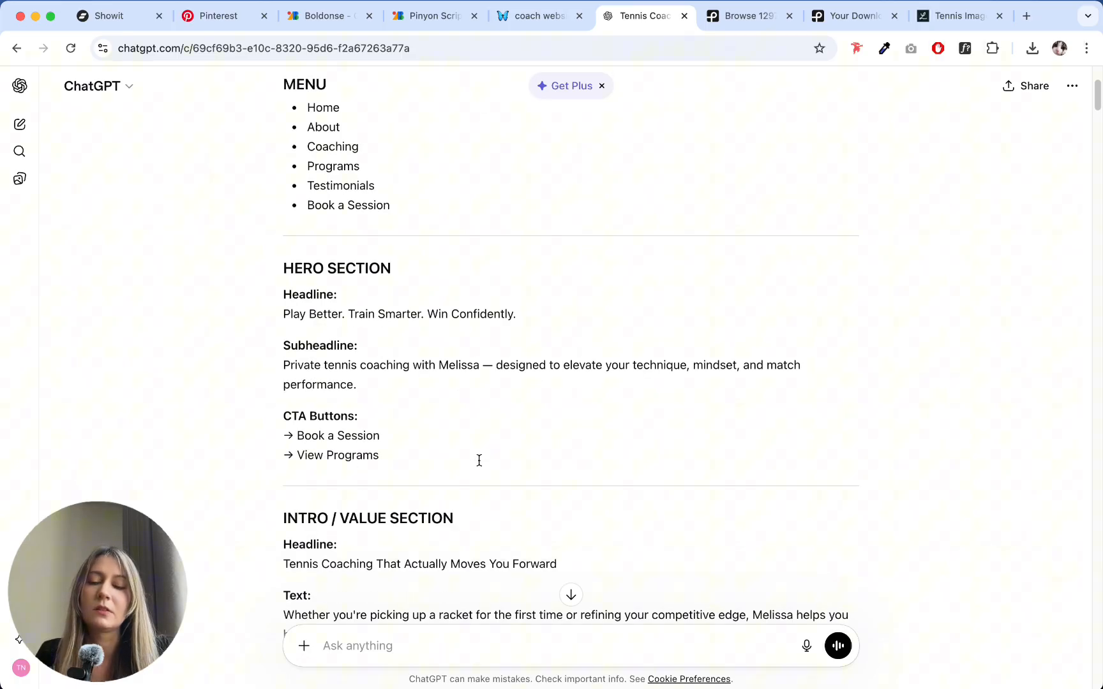
scroll(480, 460, "up", 2)
scroll(479, 460, "down", 2)
left_click_drag(480, 313, 283, 312)
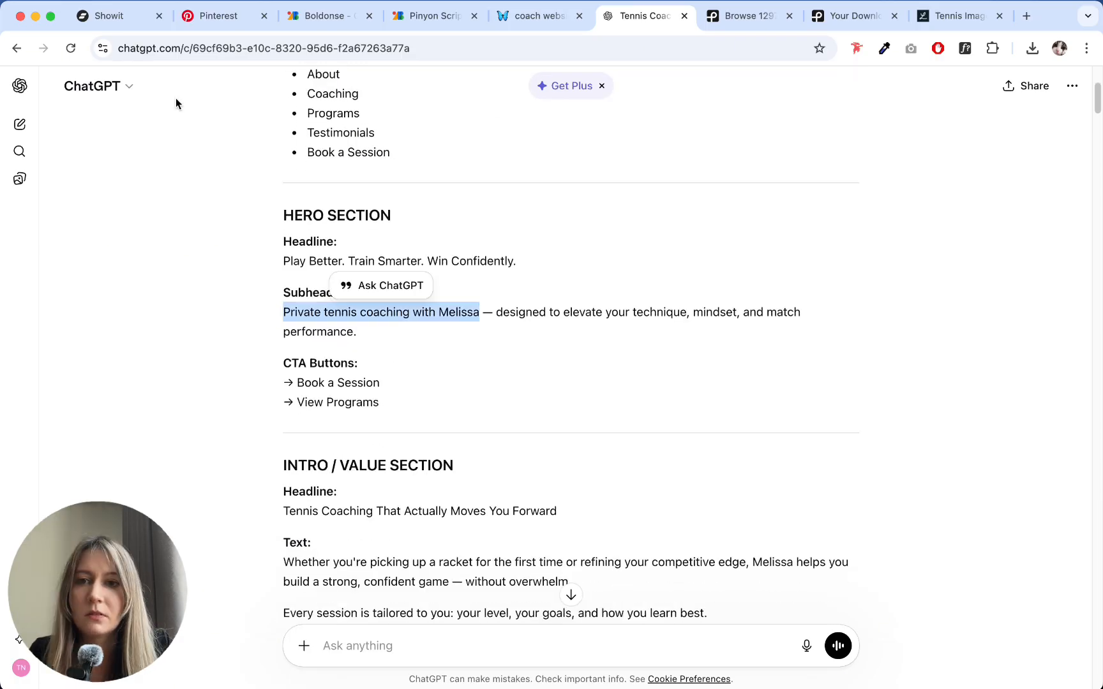
left_click(105, 23)
left_click(539, 417)
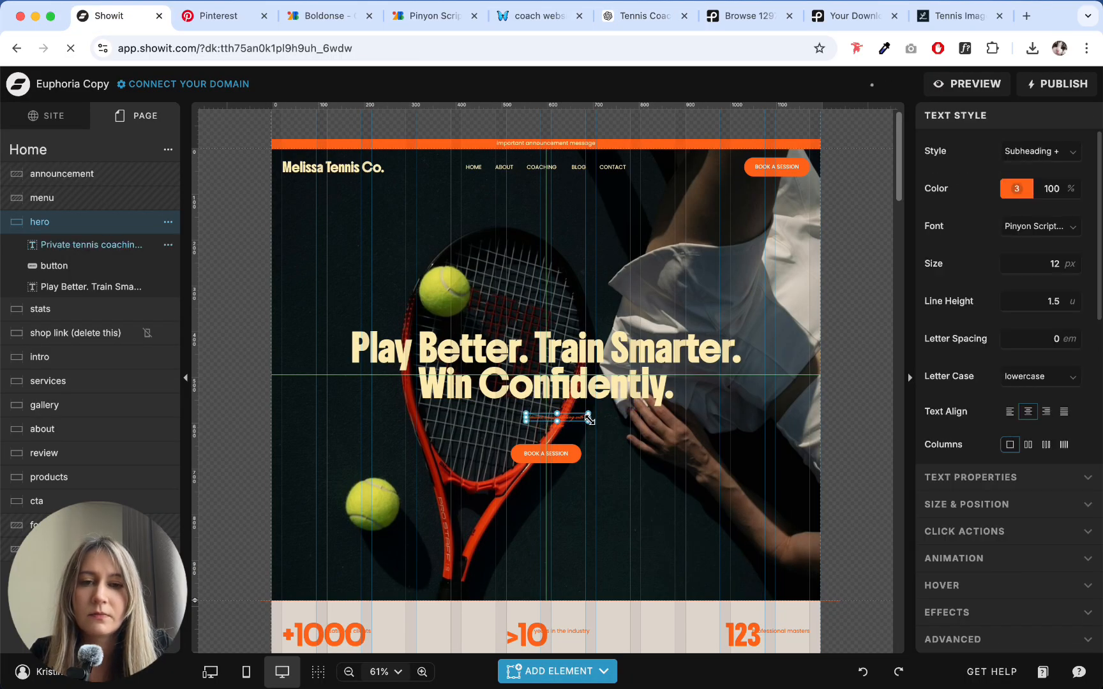
- Set the hero subheading's size to 40 px and widen its text box so the phrase fits on one line
left_click_drag(573, 418, 675, 419)
left_click(1022, 263)
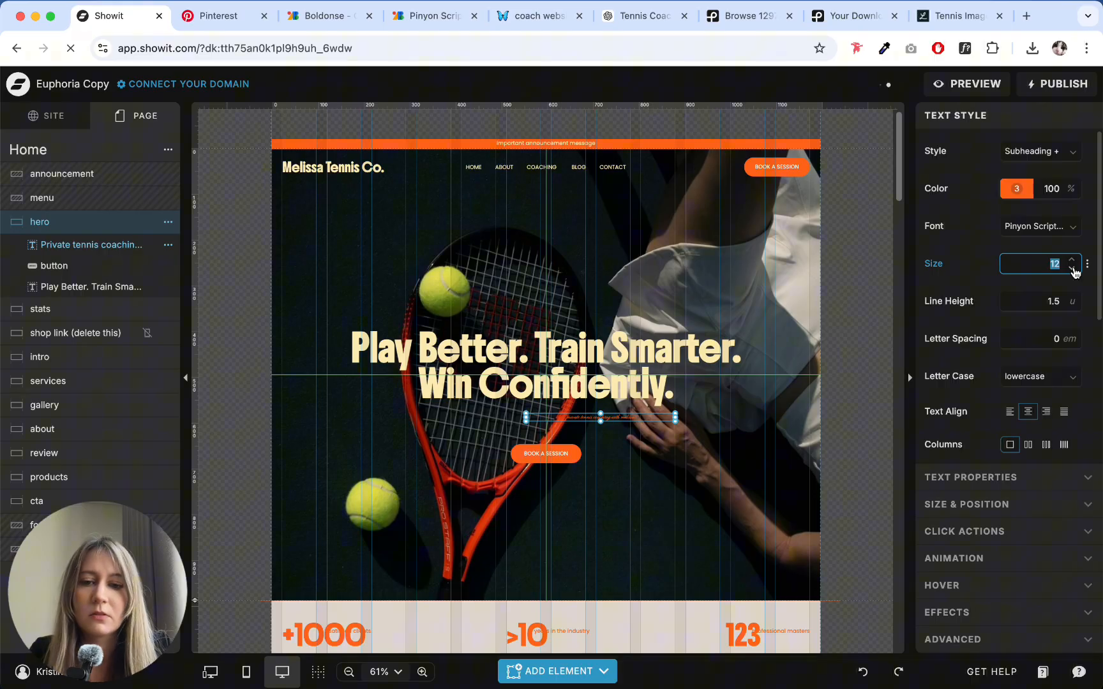
type("40")
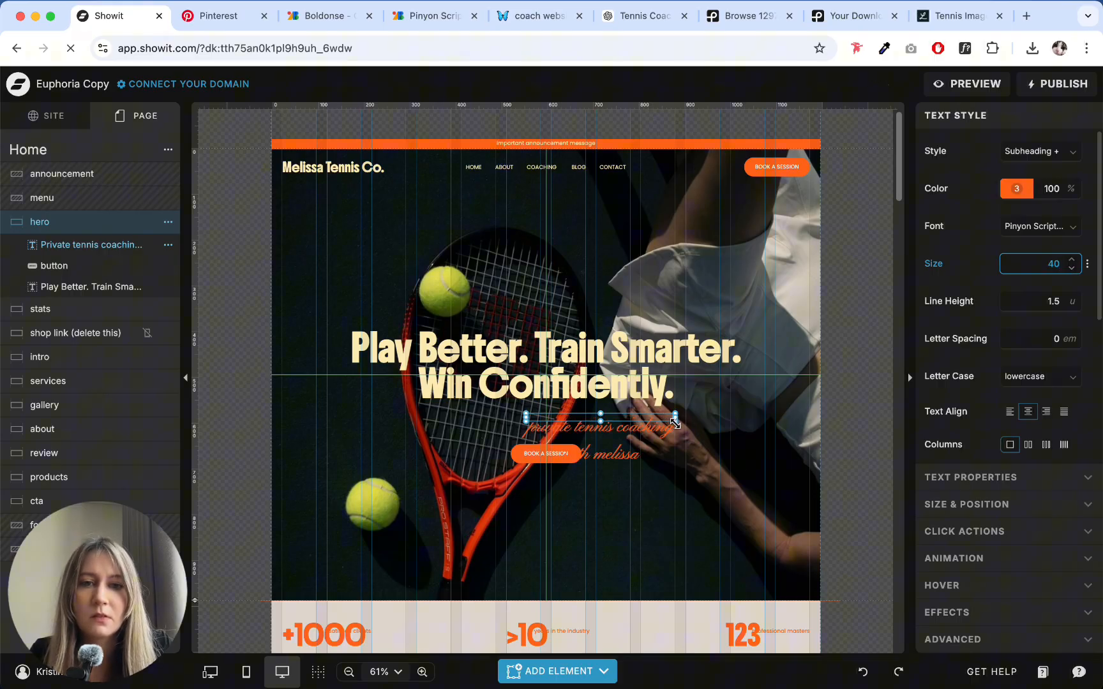
left_click_drag(676, 422, 779, 438)
- Change the hero subheading's letter case to Title Case and move it above the headline, centered horizontally
left_click(1058, 378)
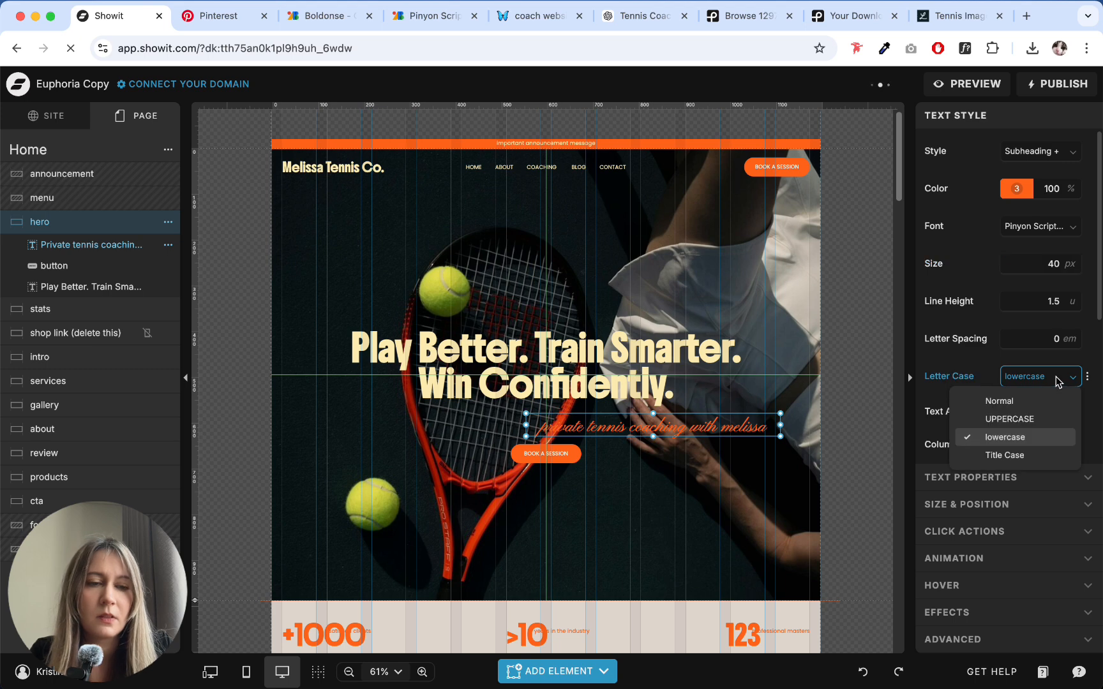
left_click(1014, 457)
left_click_drag(766, 425, 662, 320)
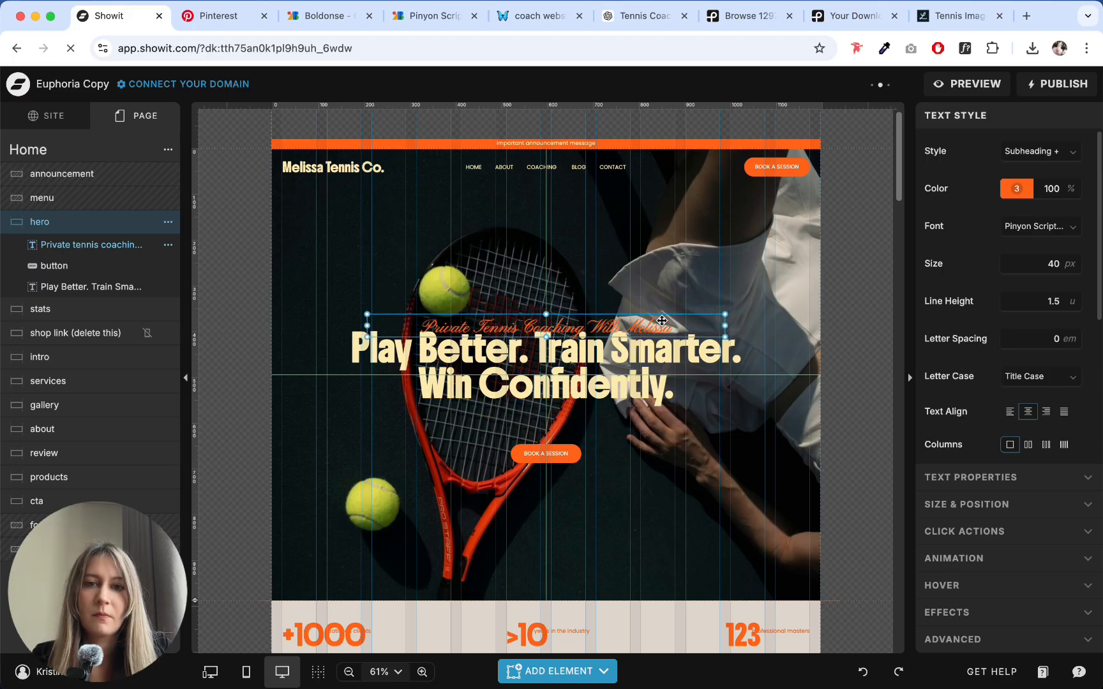
- Enlarge the script subheading to 57 px and nudge it up so it only slightly overlaps the top of the headline
double_click(1052, 264)
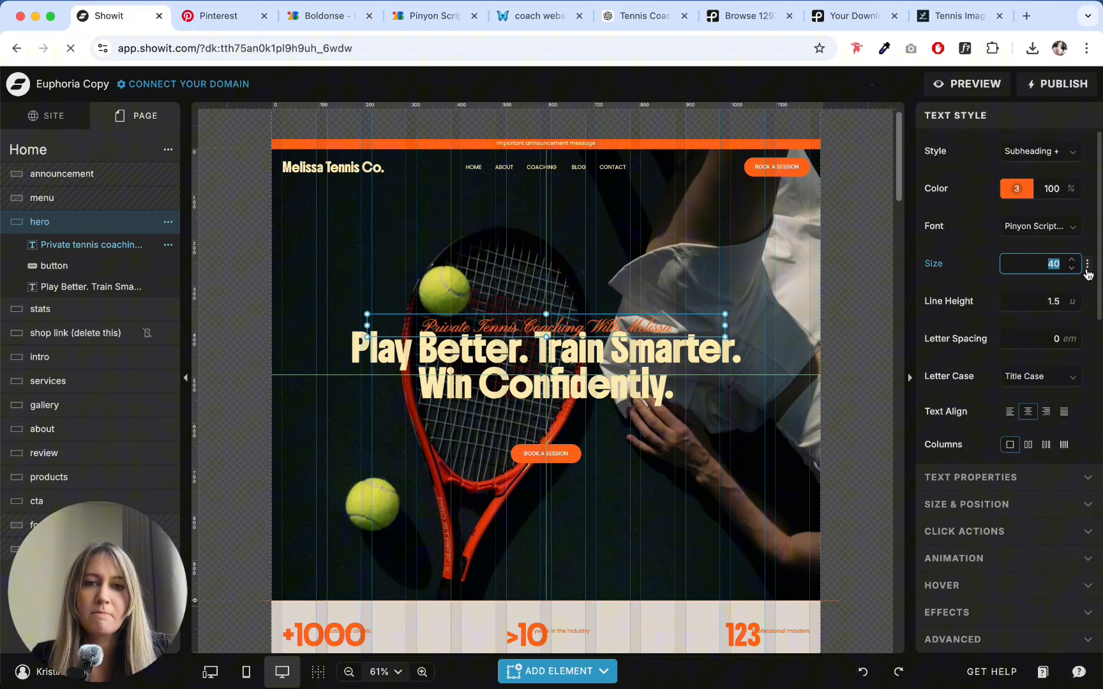
type("50")
left_click(1087, 267)
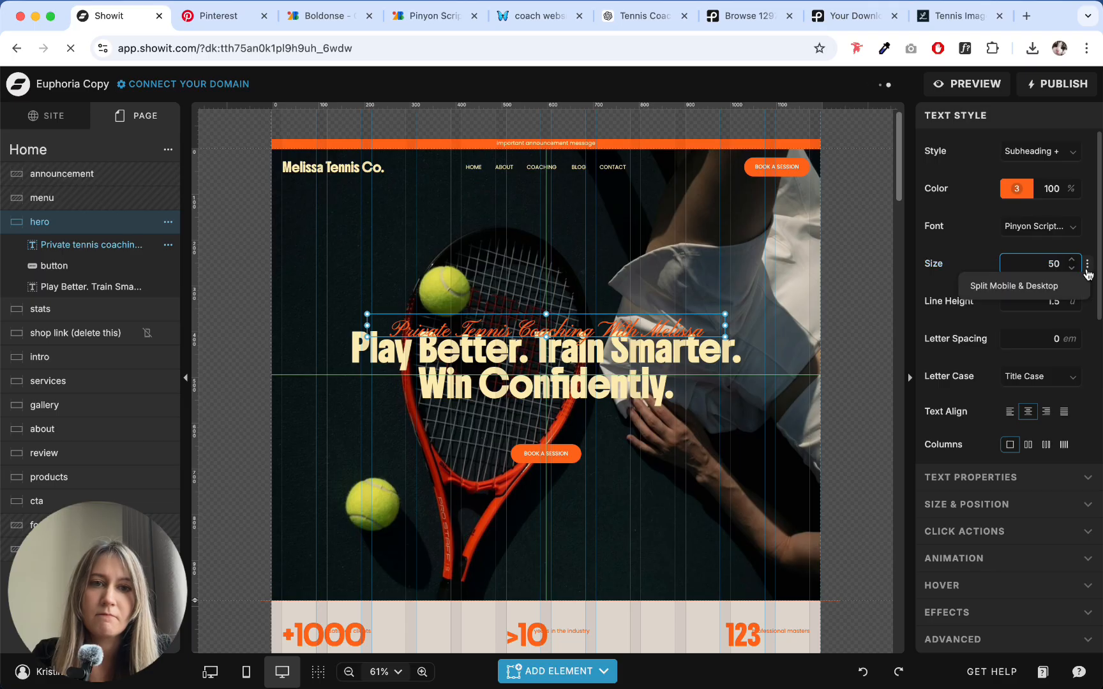
left_click(1072, 261)
left_click(1072, 261)
left_click(1073, 260)
left_click(1072, 261)
left_click(1073, 260)
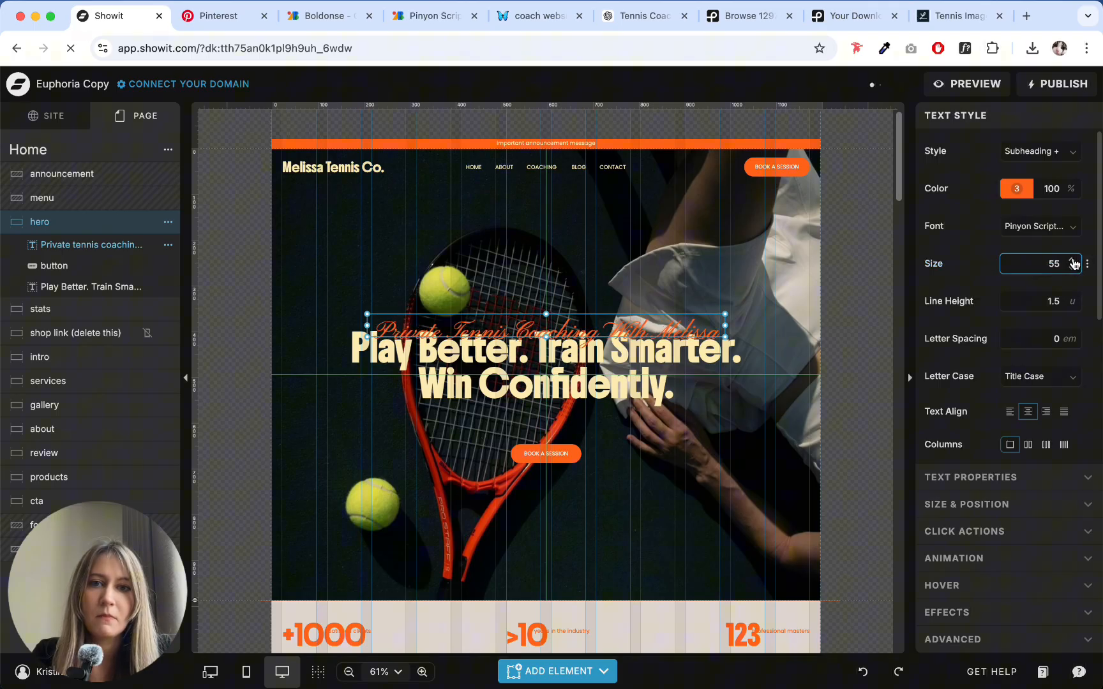
left_click(1072, 261)
left_click(1072, 261)
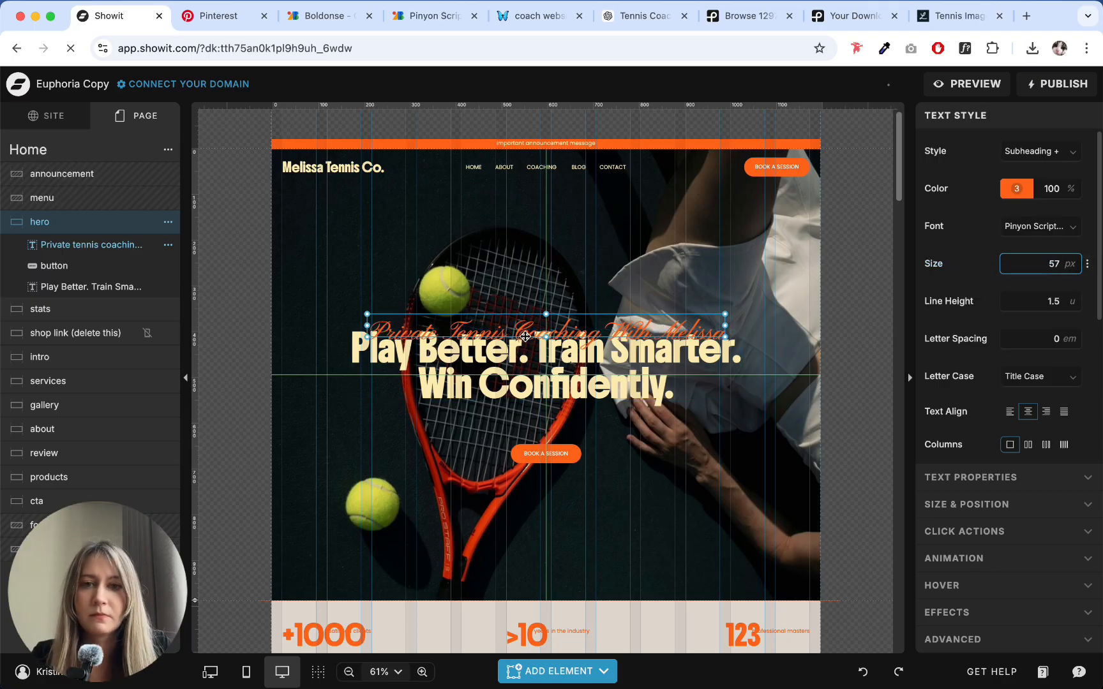
left_click_drag(544, 336, 581, 319)
left_click(595, 422)
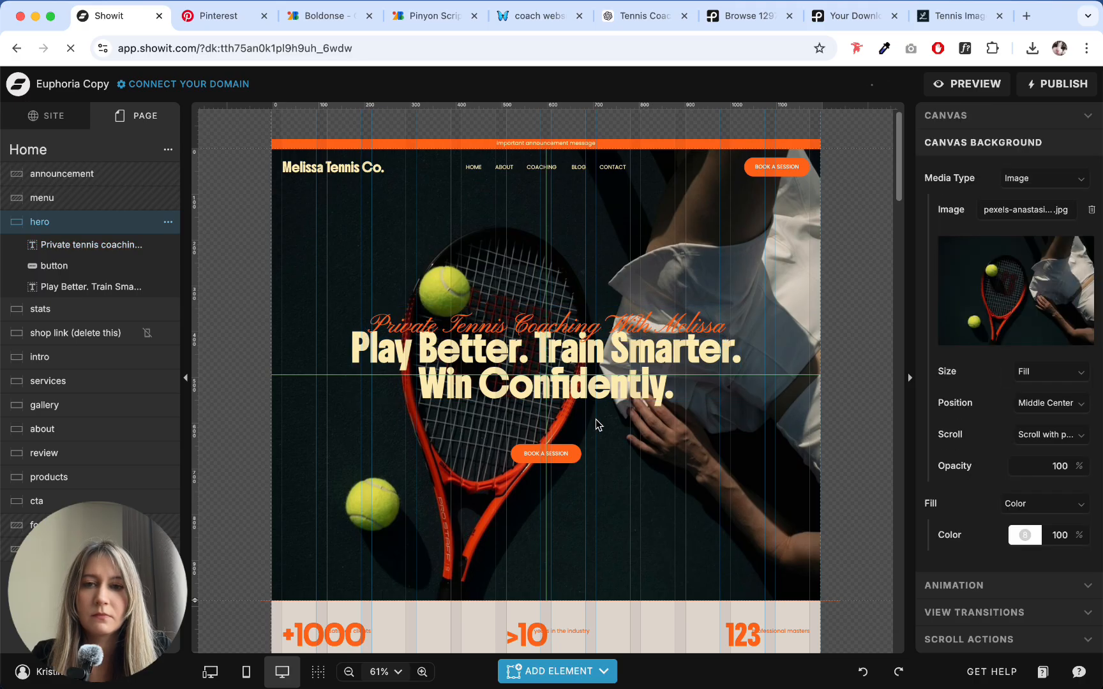
left_click(600, 316)
left_click(623, 259)
- Move the hero's "Book a Session" button up closer to the headline, keeping it centered horizontally
left_click(562, 457)
left_click_drag(562, 457, 562, 428)
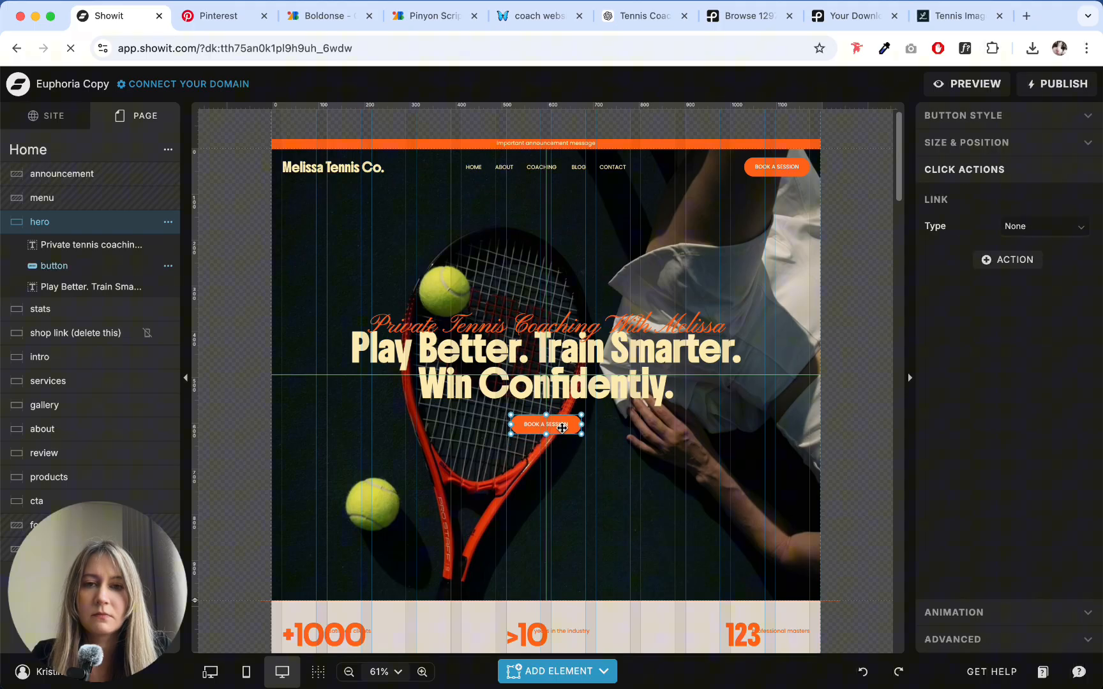
left_click(626, 460)
left_click(591, 434)
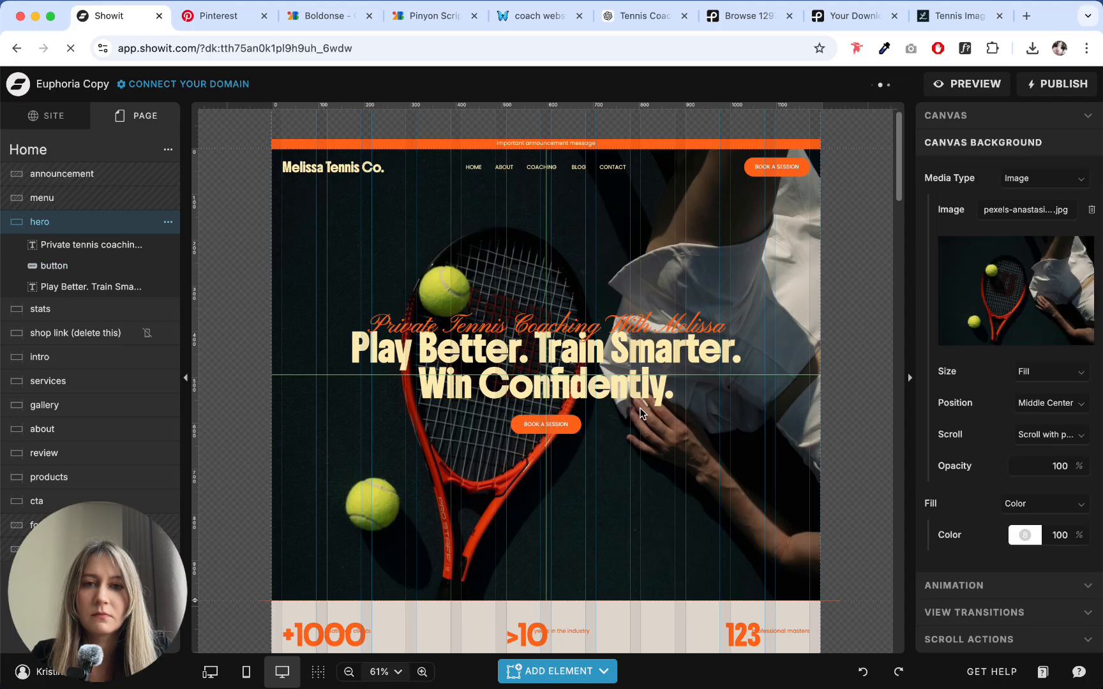
left_click_drag(510, 285, 531, 234)
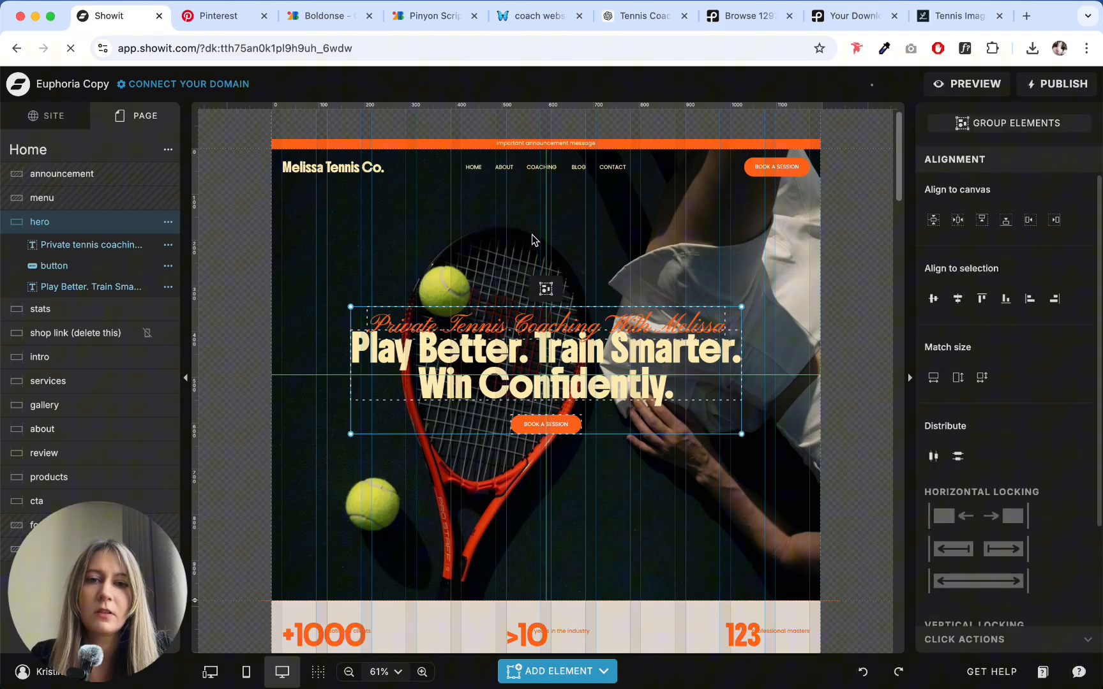
left_click(532, 234)
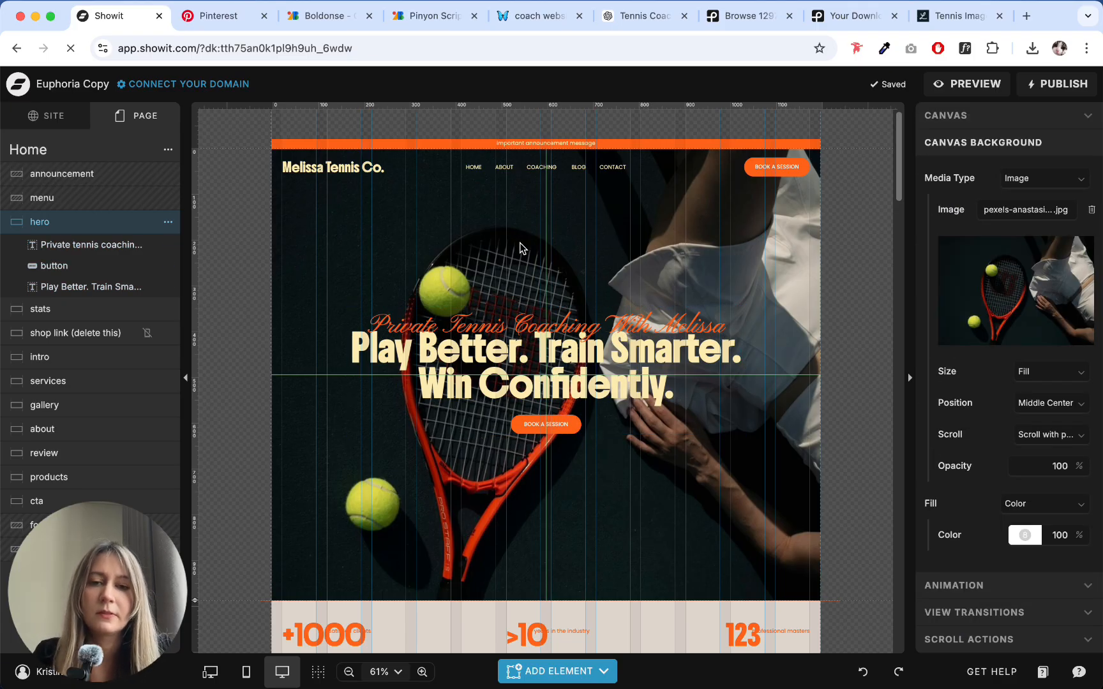
left_click(418, 352)
left_click(412, 476)
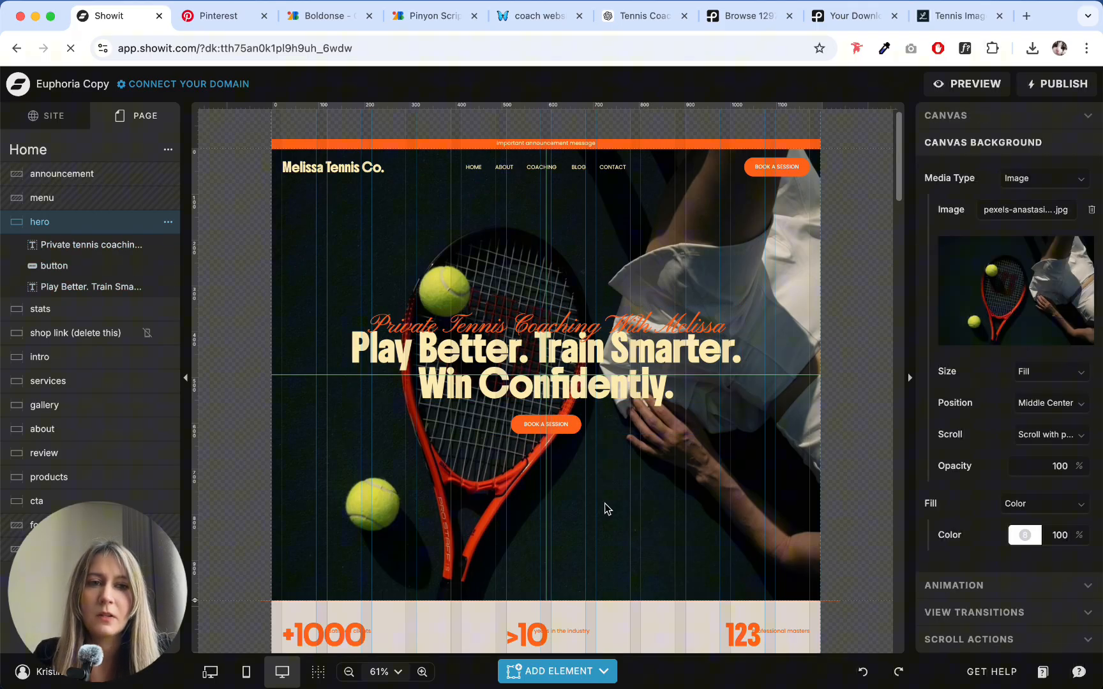
- Check the hero canvas settings and its available canvas type options
left_click(942, 116)
left_click(1012, 273)
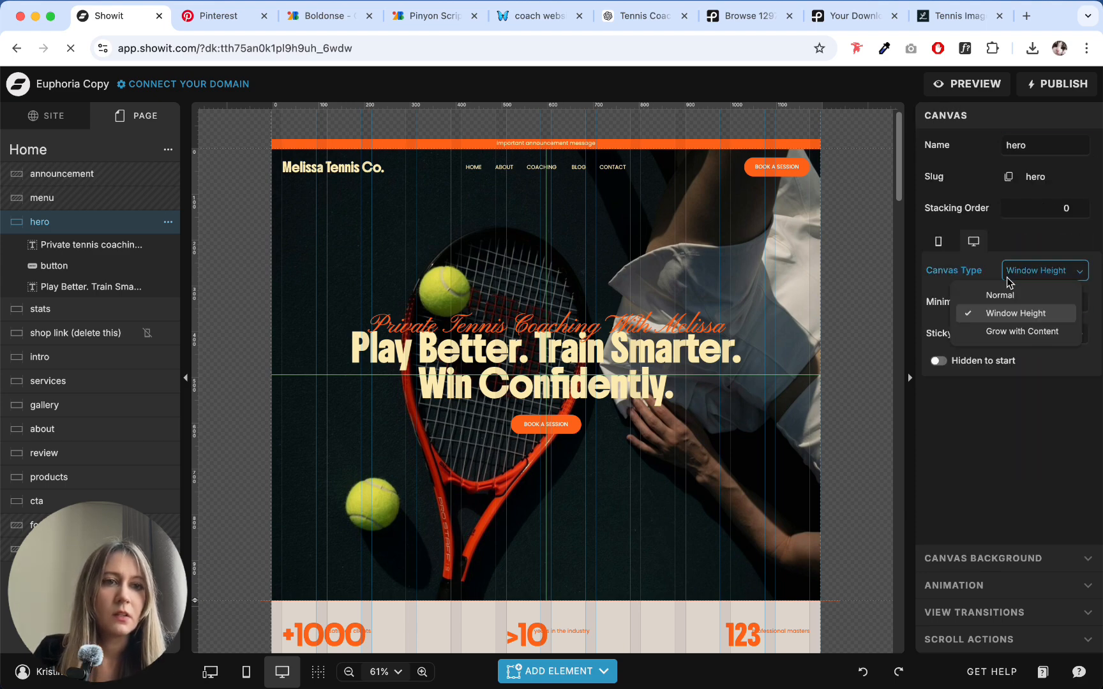
left_click(750, 454)
- Select the hero subheading, headline and button together and center them vertically on the canvas
left_click_drag(656, 271, 495, 485)
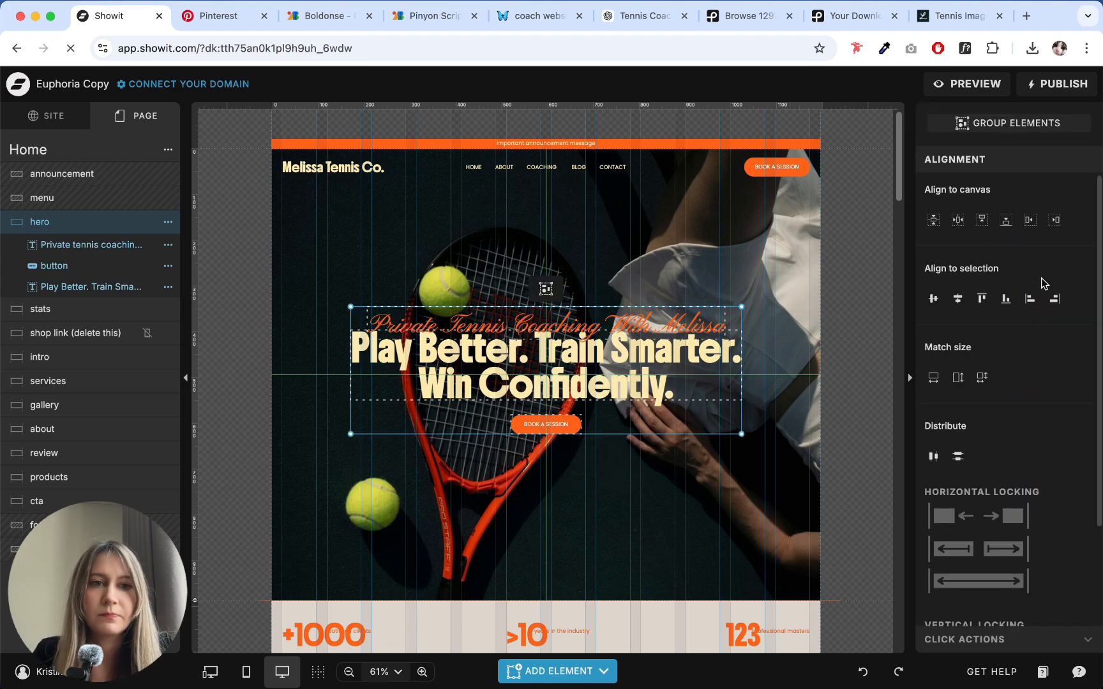
left_click(933, 219)
left_click(673, 263)
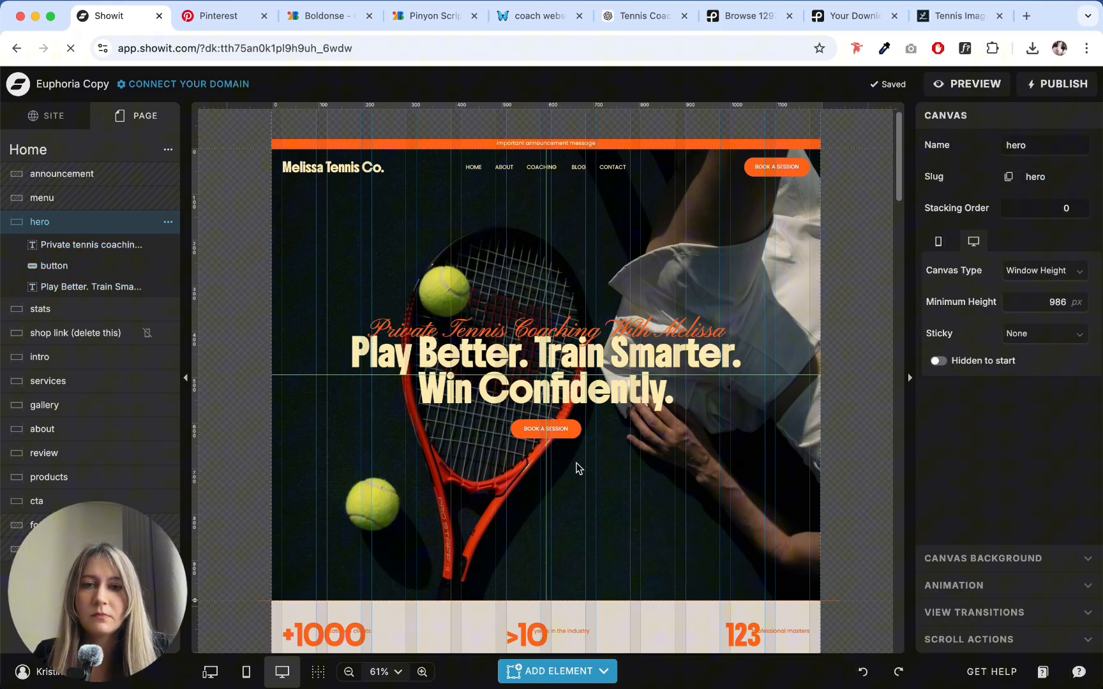
left_click(592, 398)
left_click(643, 452)
left_click(663, 377)
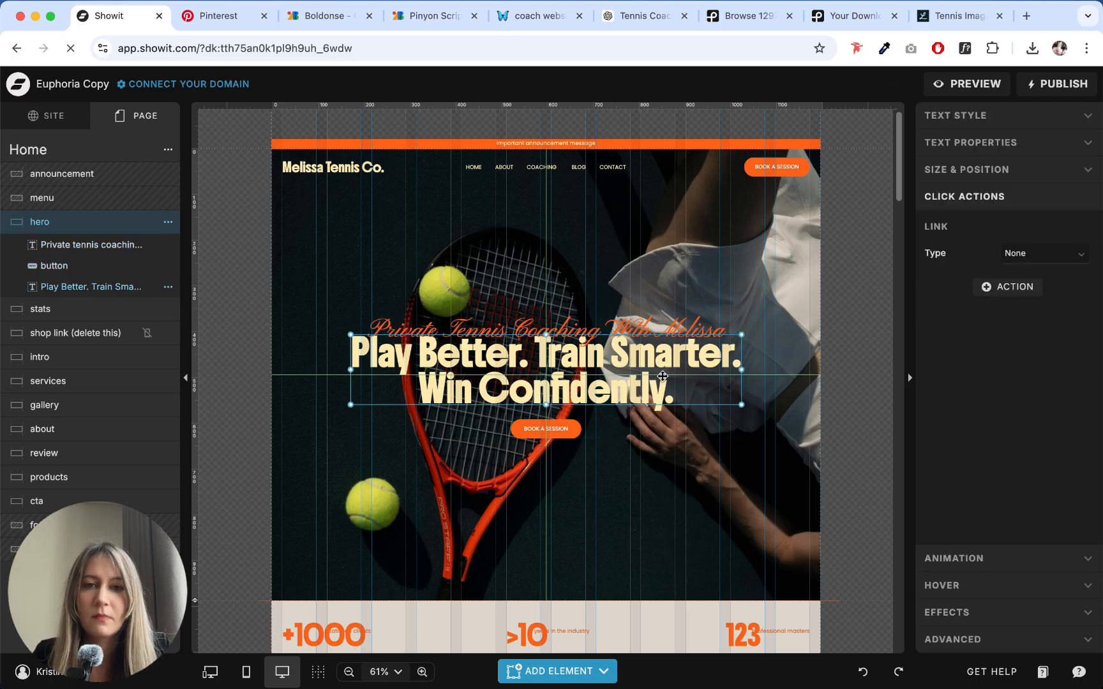
left_click(646, 445)
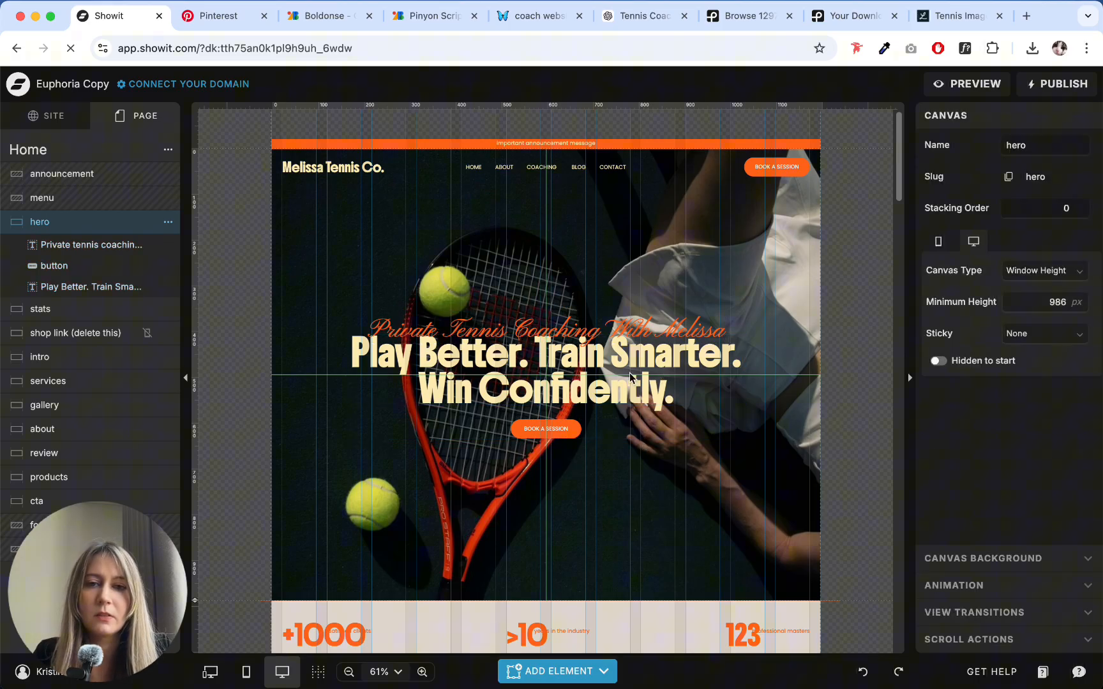
- Preview the site in a separate browser tab, review the hero section, and return to the Showit editor
left_click(970, 84)
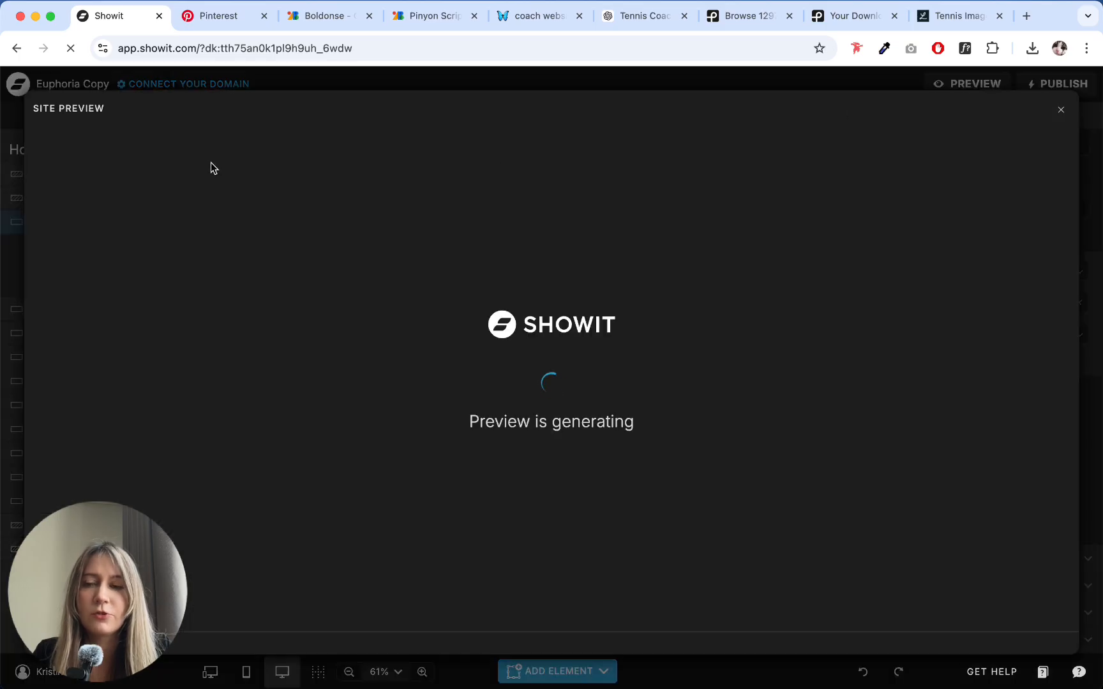
left_click(181, 119)
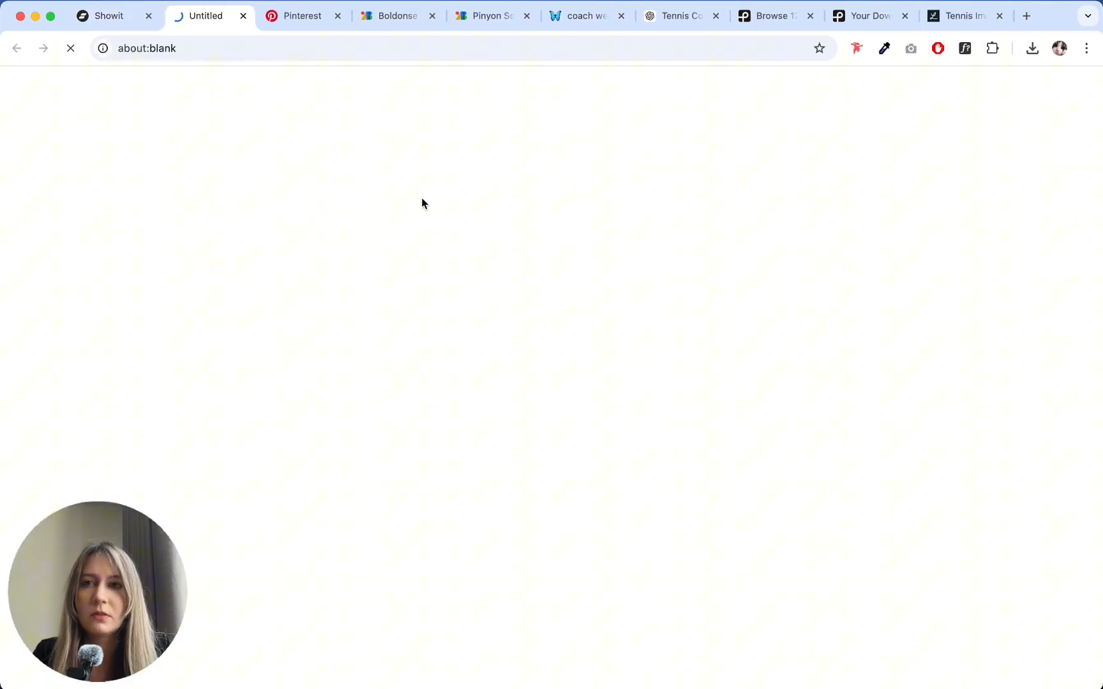
scroll(447, 195, "down", 5)
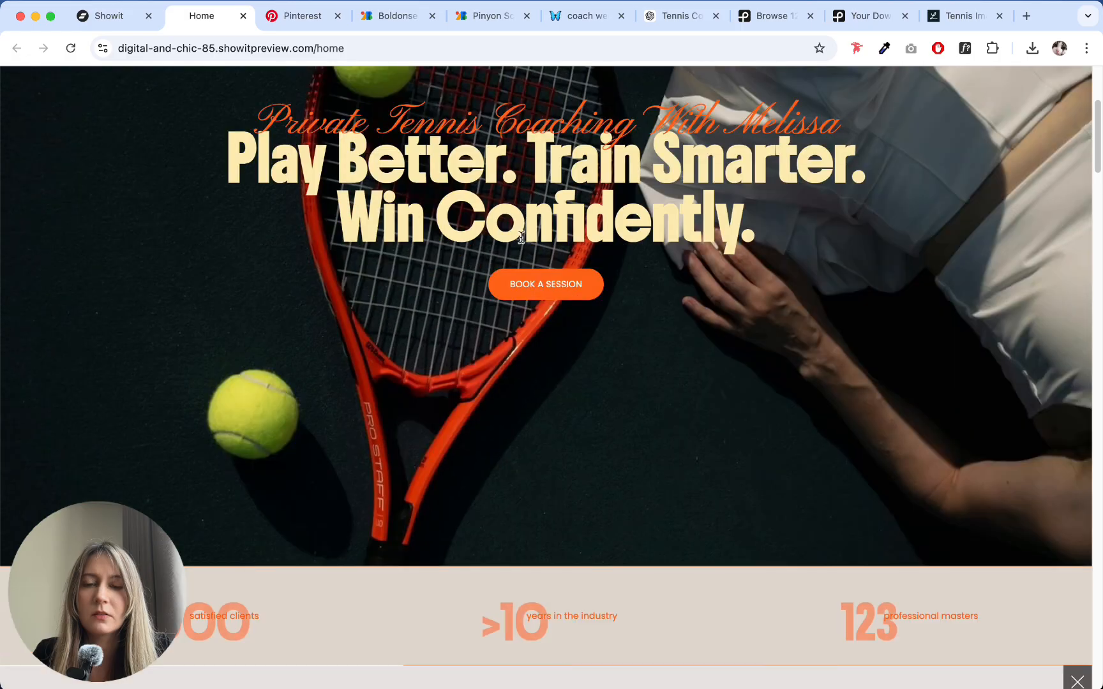
scroll(476, 199, "up", 5)
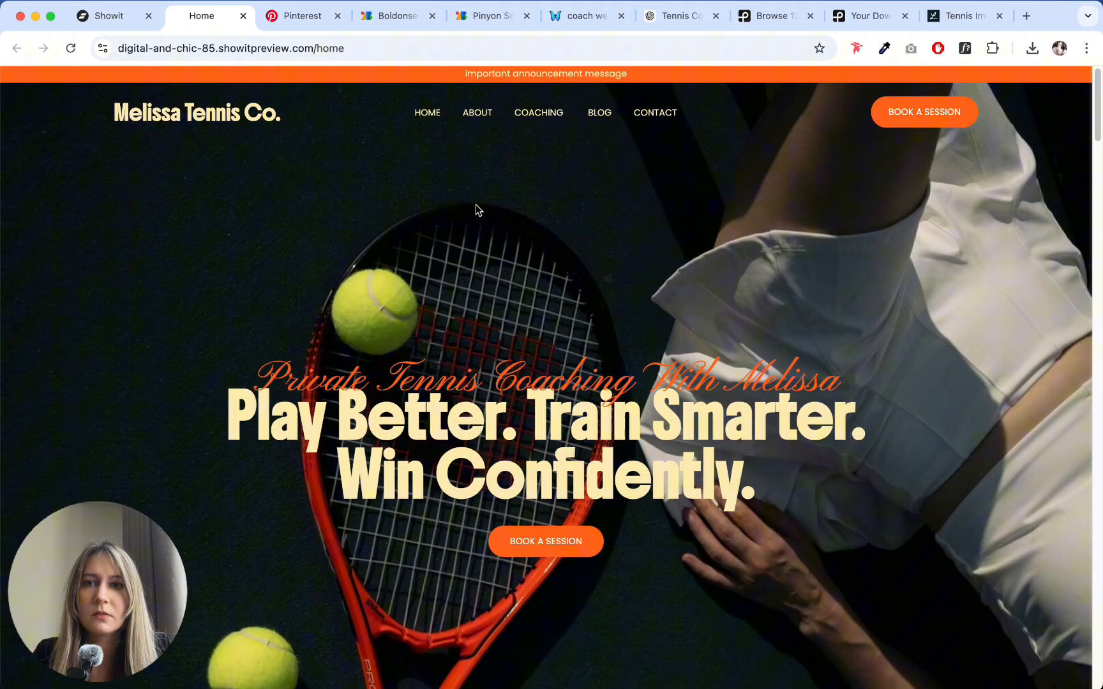
left_click(118, 20)
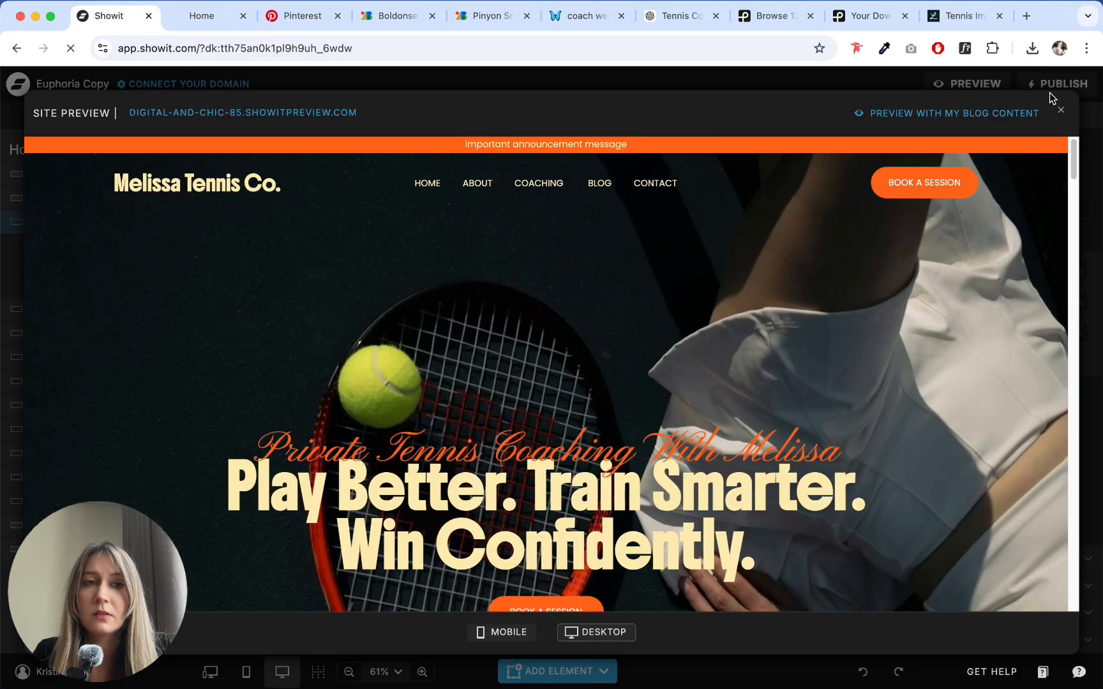
left_click(1061, 109)
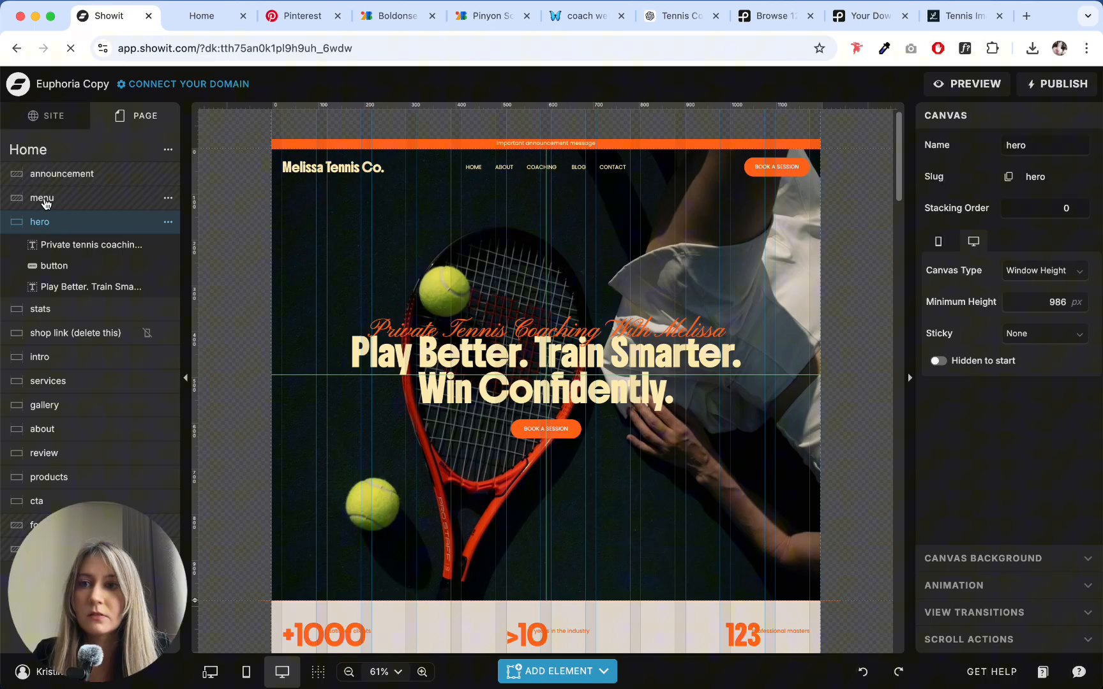
- Open the menu white canvas for editing and lock the "Melissa Tennis Co." logo text horizontally to the left side
left_click(45, 203)
left_click(1011, 295)
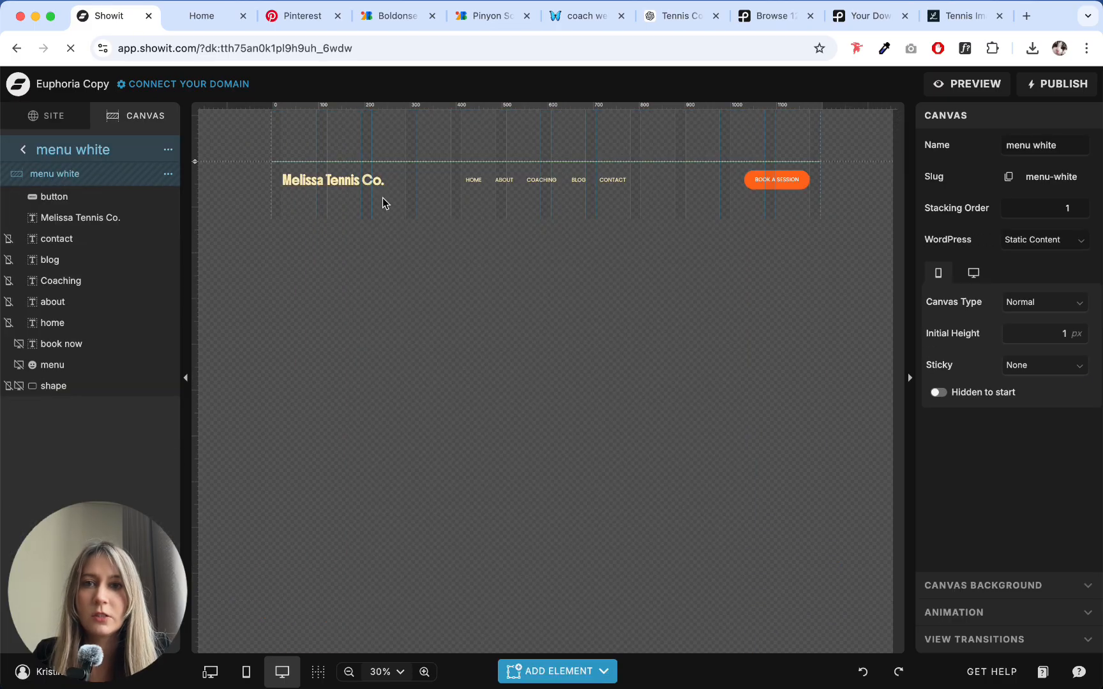
left_click(379, 182)
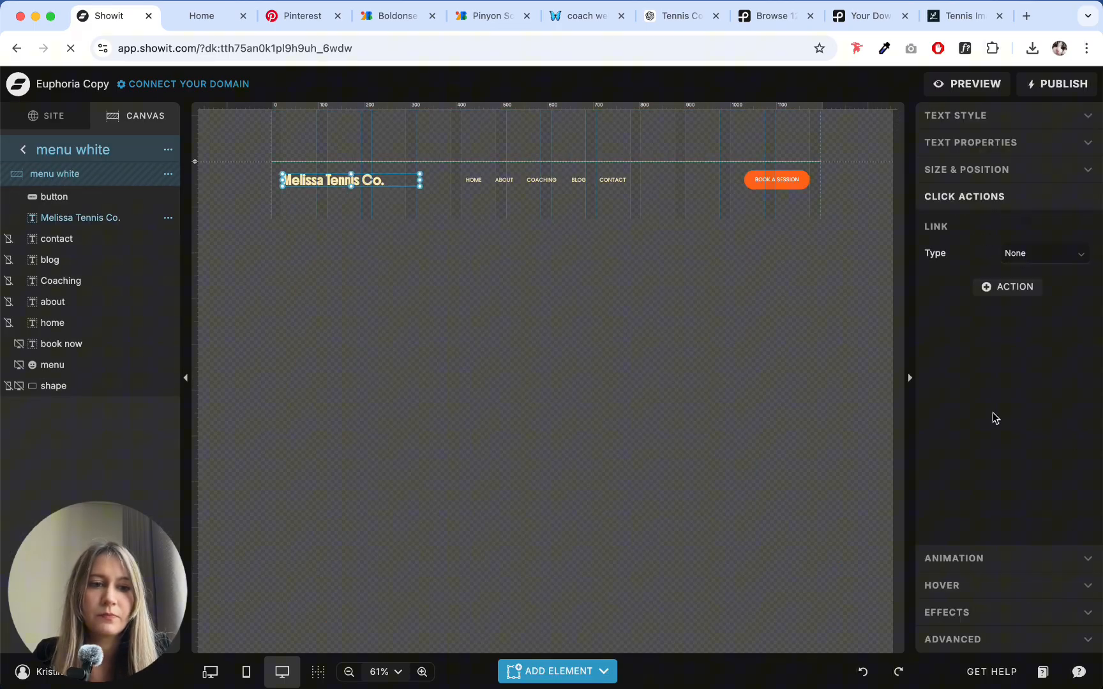
left_click(981, 169)
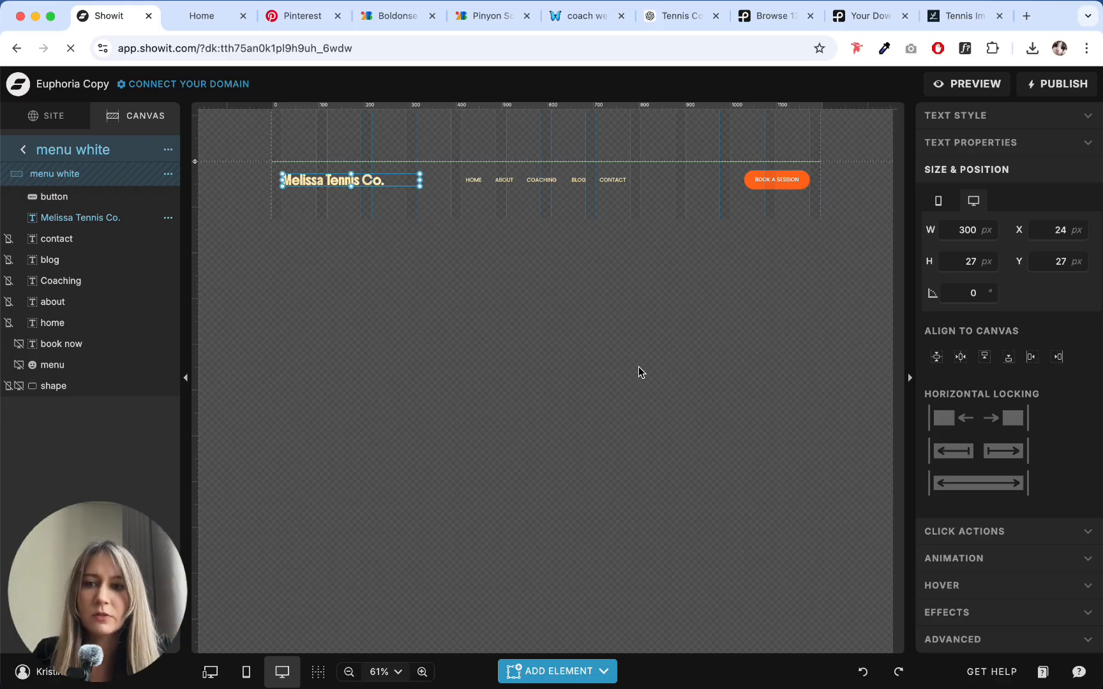
left_click(943, 419)
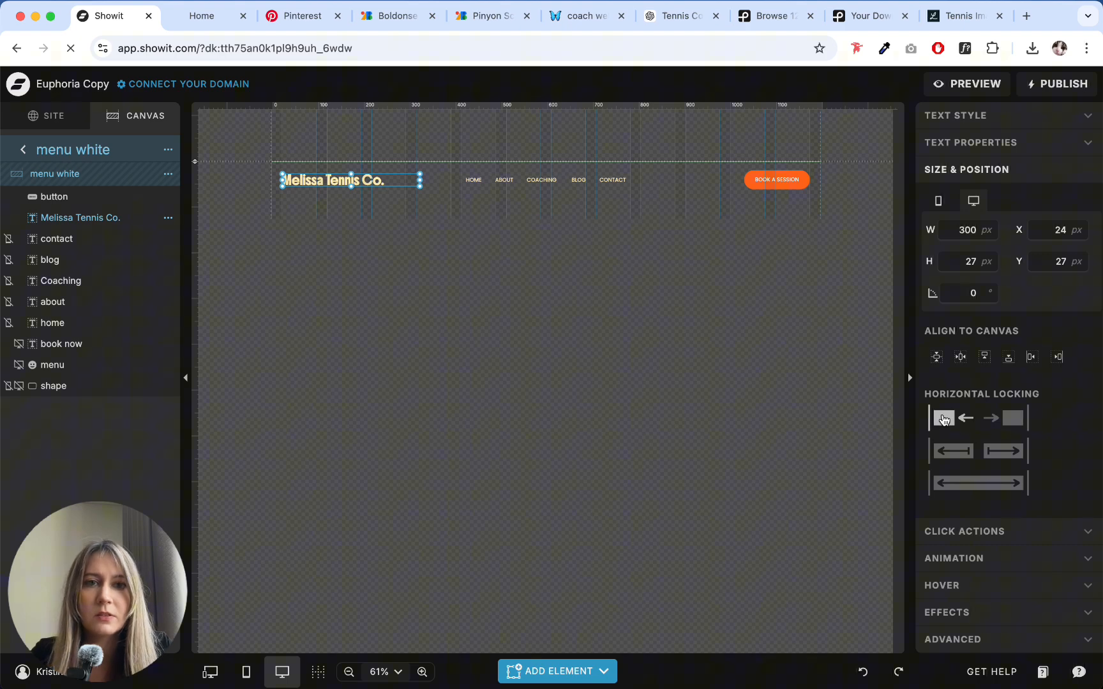
- Lock the header's "Book a Session" button horizontally to the right side and return to the Home page canvases
left_click(766, 180)
left_click(922, 143)
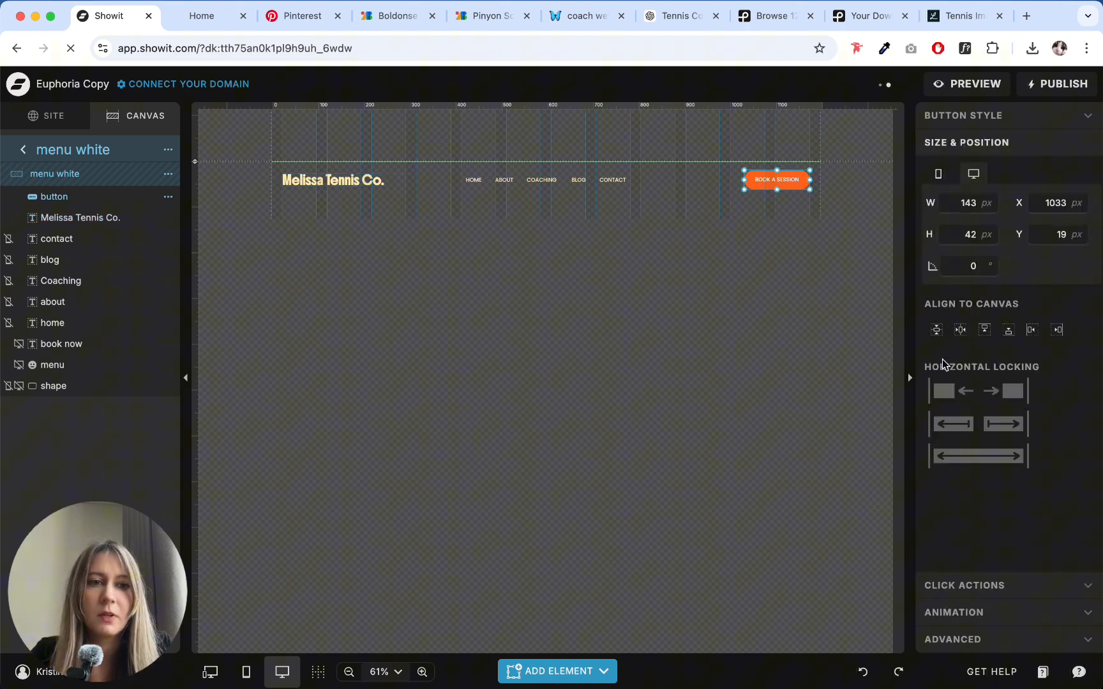
left_click(1003, 394)
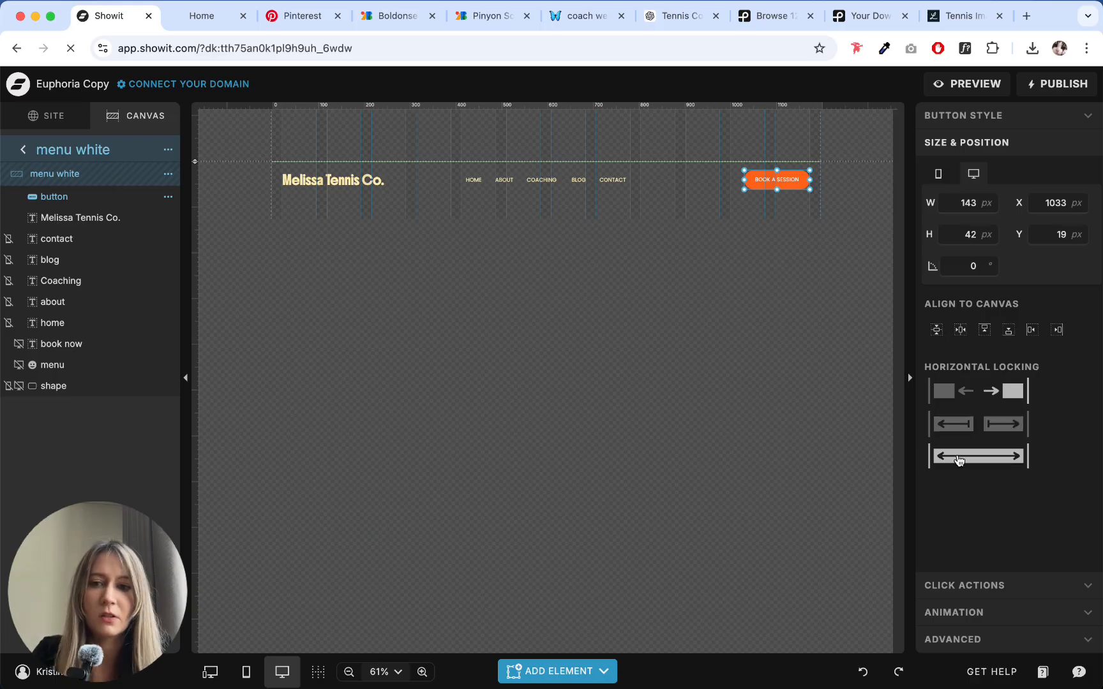
left_click(23, 150)
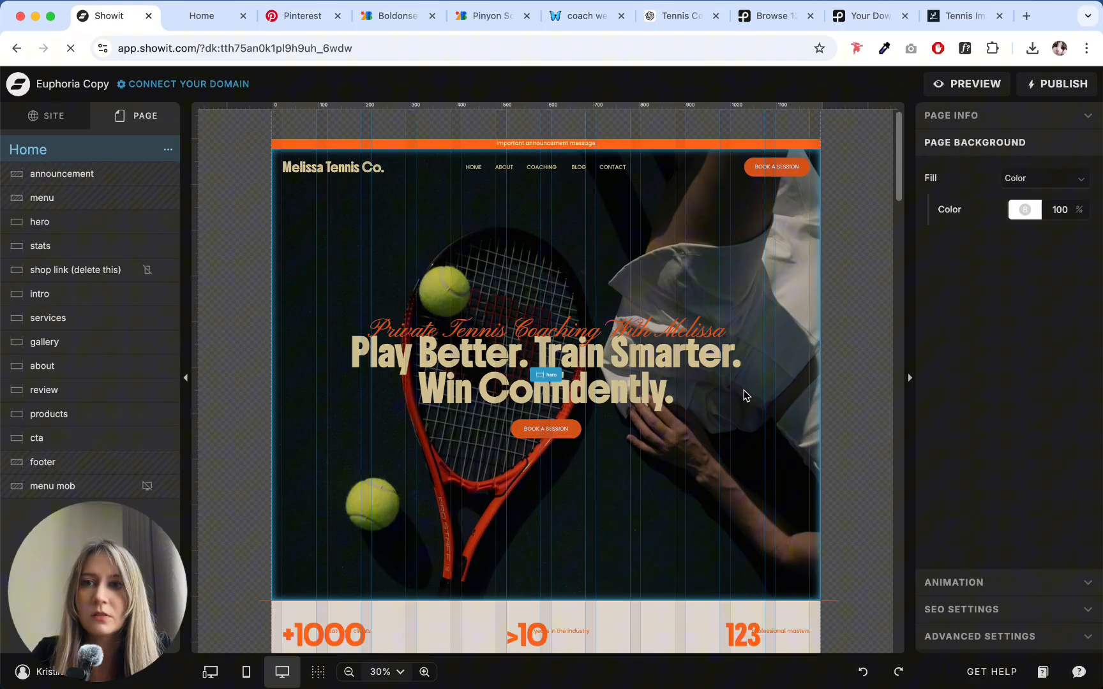
- Examine the hero section and the stats section below it on the Home page
left_click(678, 258)
scroll(609, 425, "down", 3)
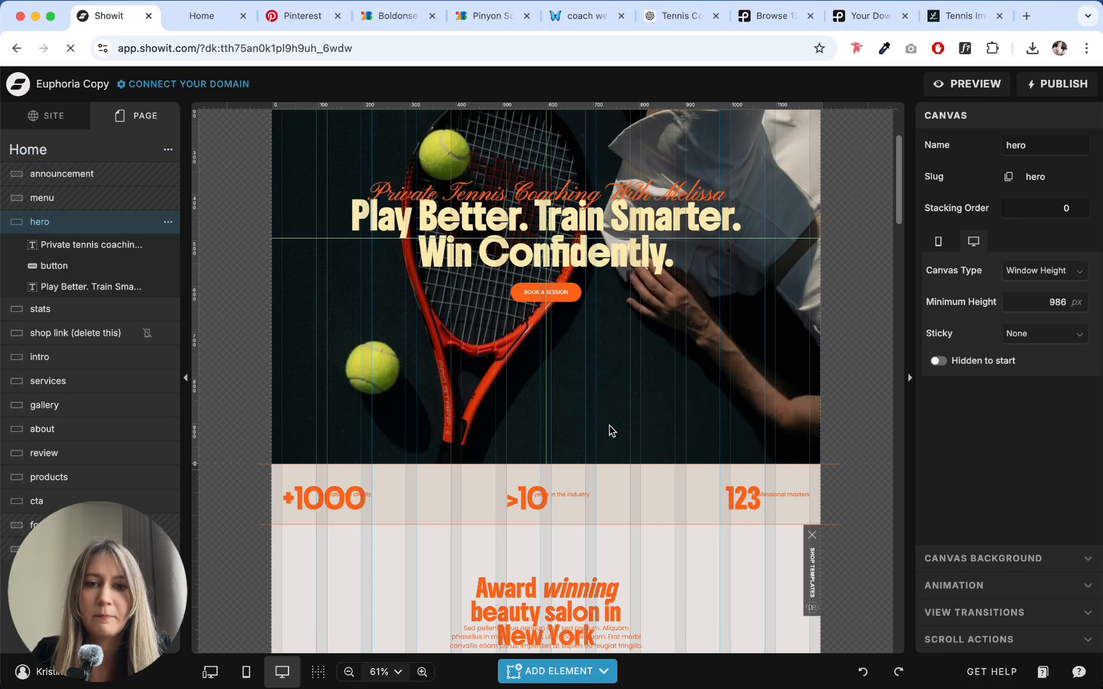
scroll(605, 383, "up", 3)
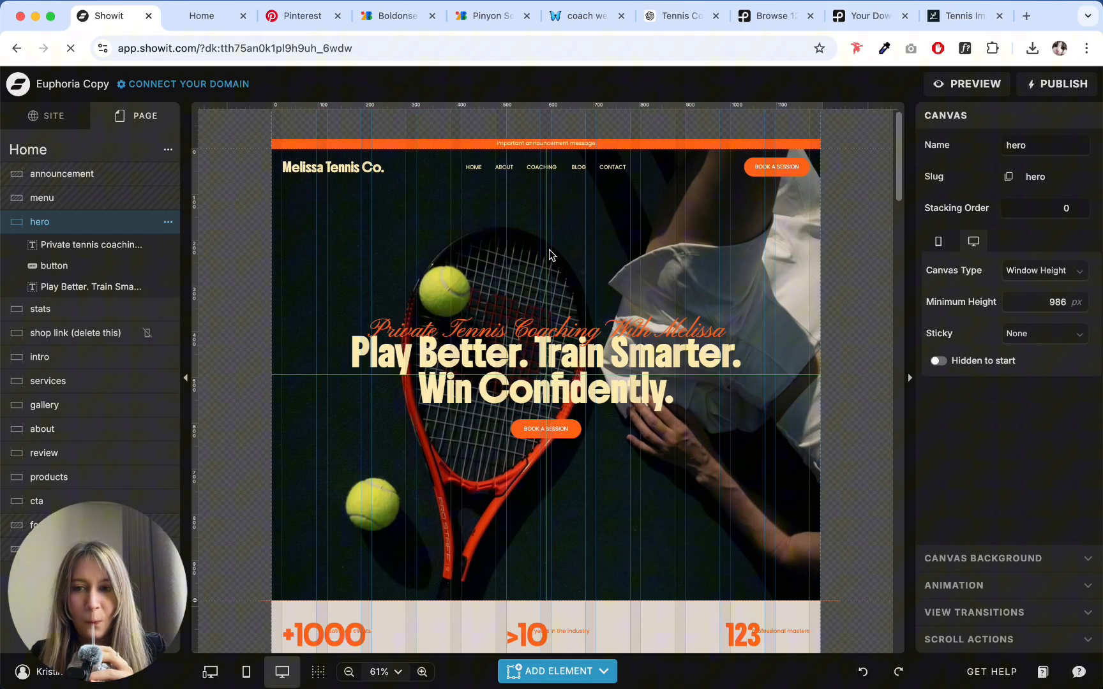
scroll(549, 256, "down", 6)
left_click(412, 344)
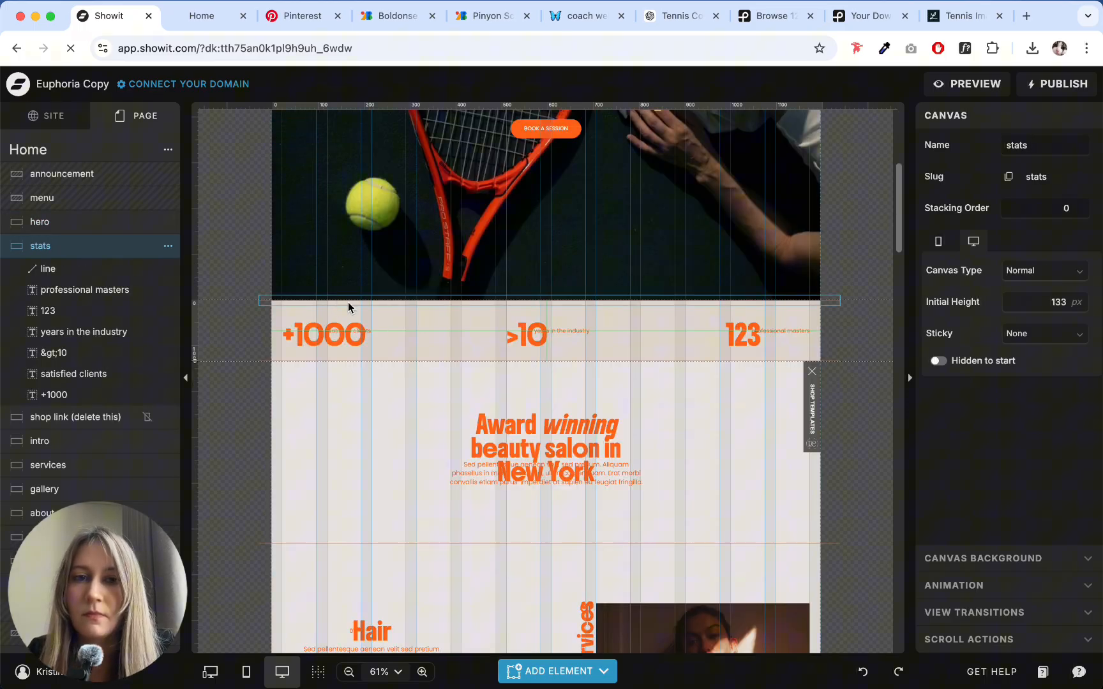
scroll(474, 319, "up", 5)
scroll(474, 319, "down", 5)
scroll(346, 287, "up", 2)
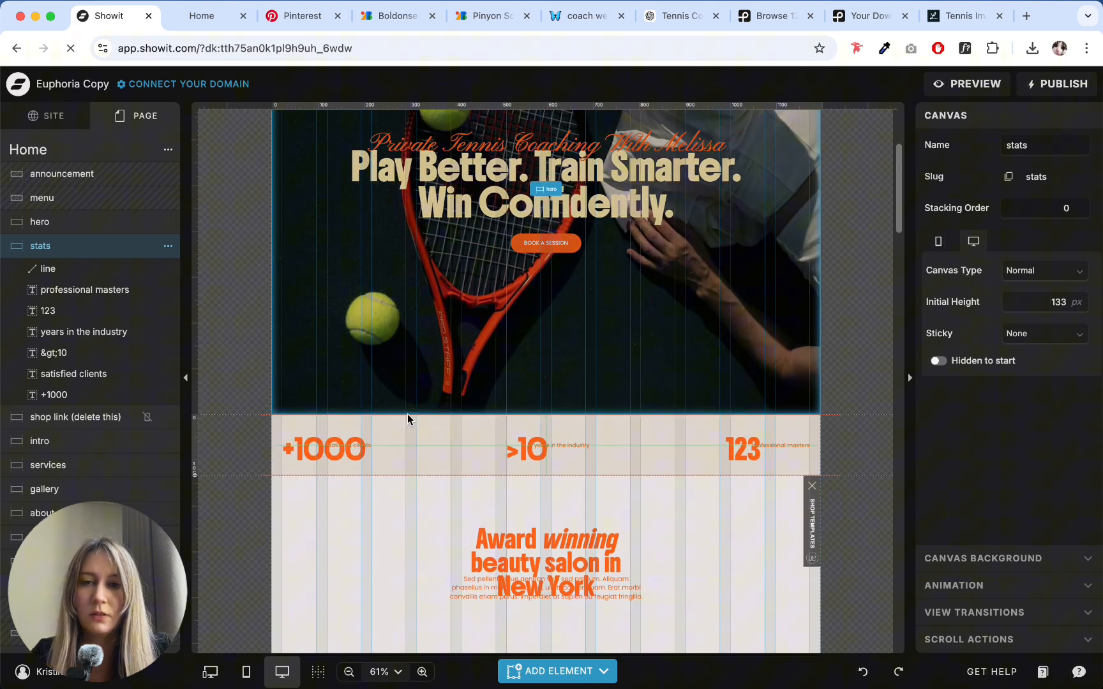
- Delete the horizontal divider lines along the upper and lower edges of the stats section
left_click(392, 416)
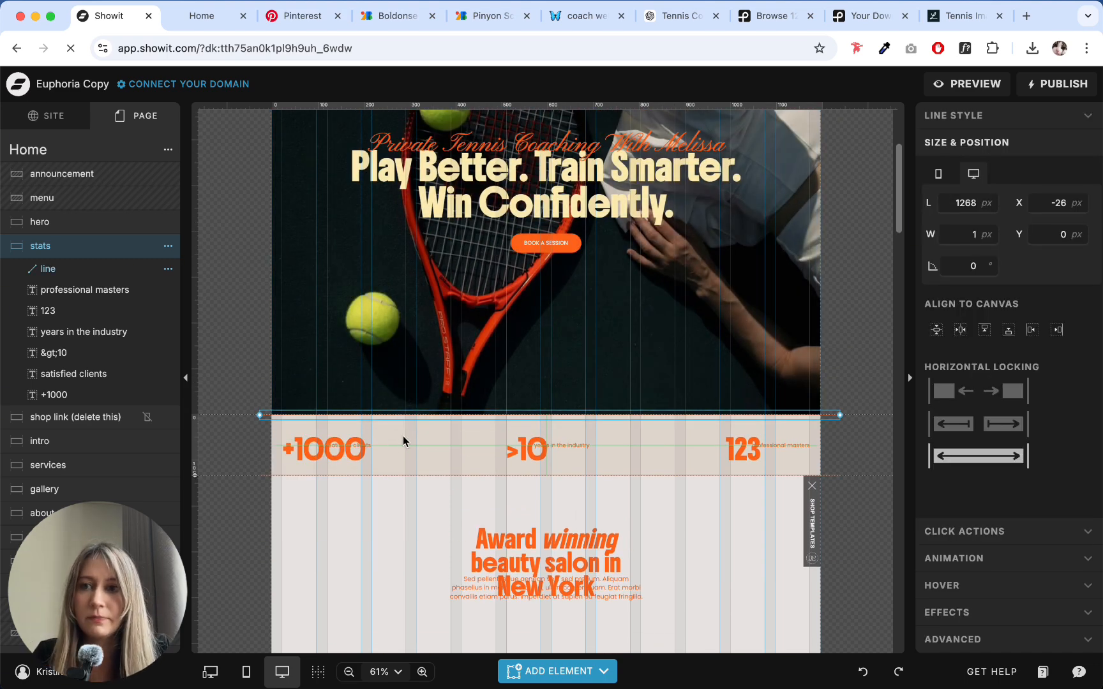
left_click(402, 438)
left_click(398, 413)
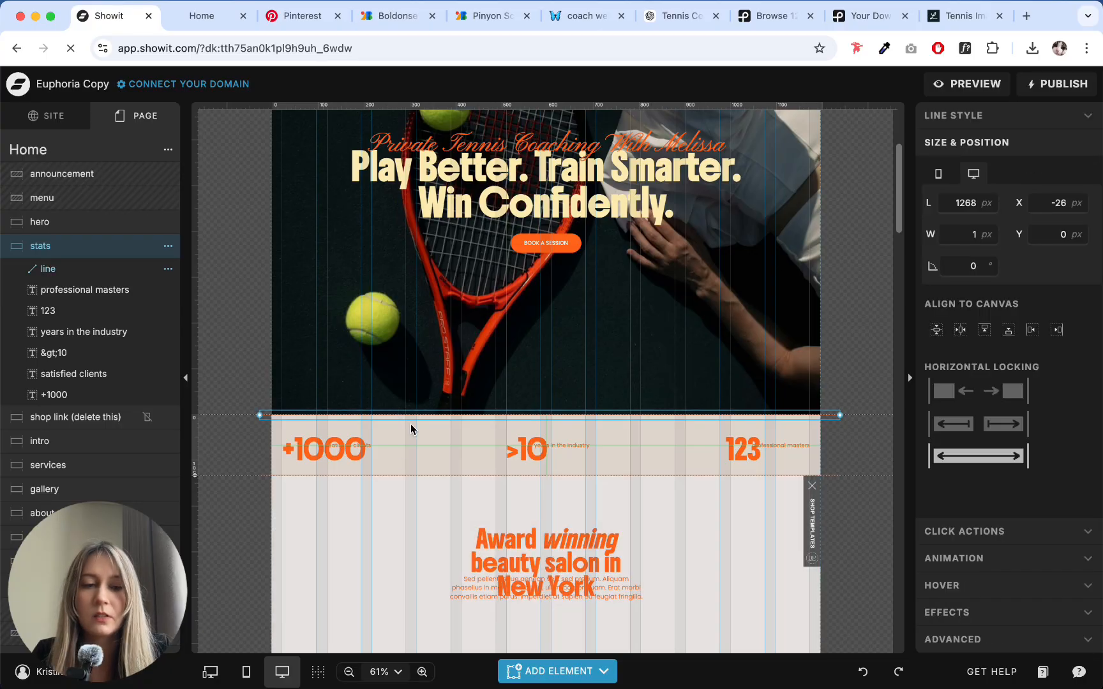
left_click(411, 429)
left_click(411, 475)
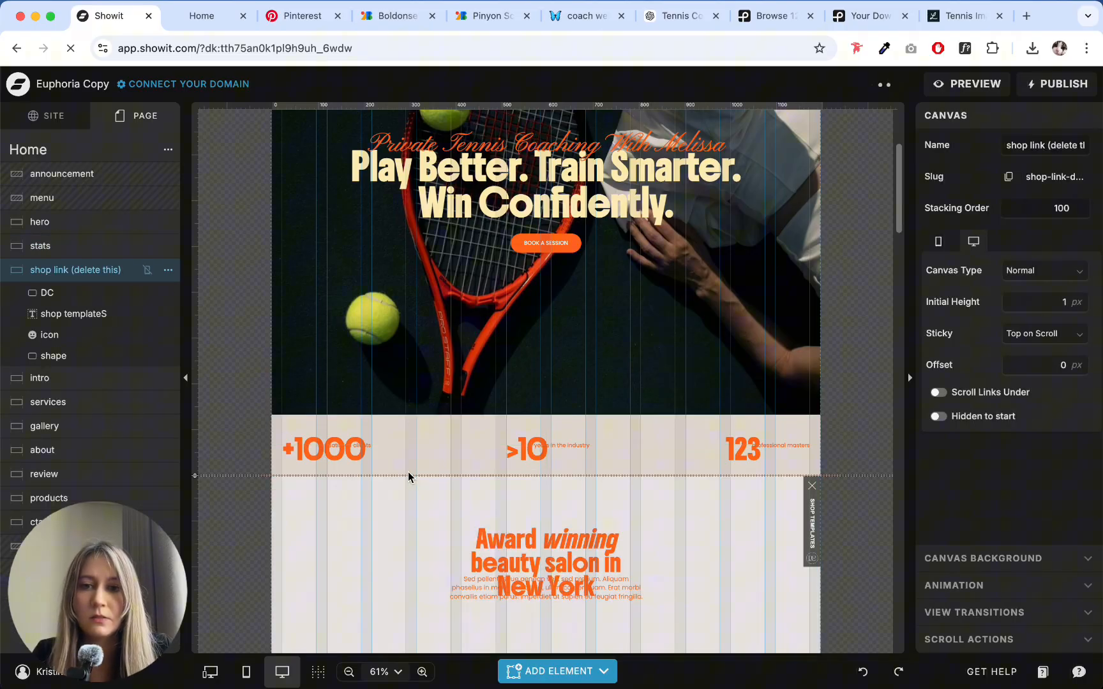
left_click(409, 475)
key("Delete")
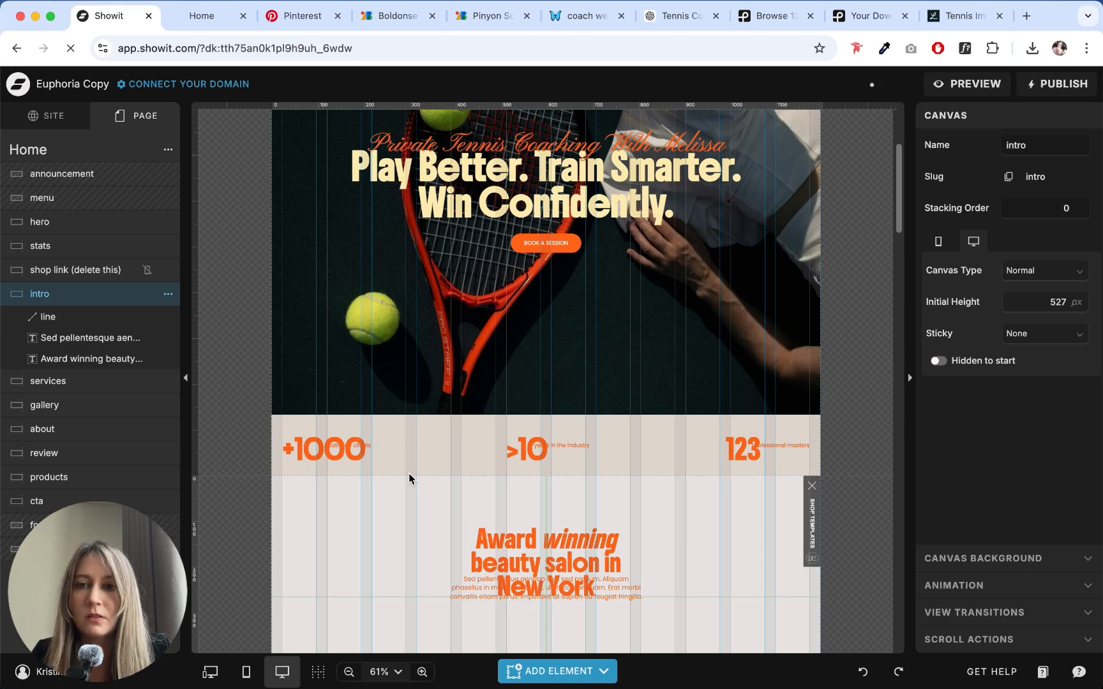
- Increase the stats canvas height to 222 px and move the three captions below their numbers, placing "satisfied clients" under "+1000"
left_click(409, 473)
left_click_drag(198, 473, 197, 516)
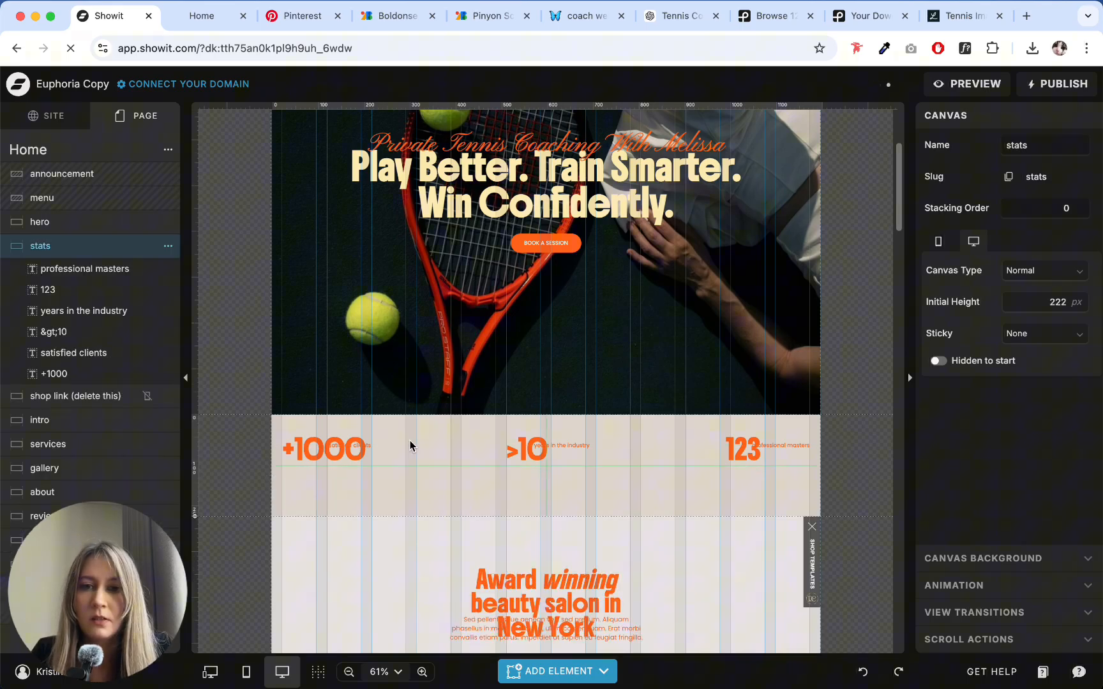
left_click(356, 446)
left_click(575, 446, "shift")
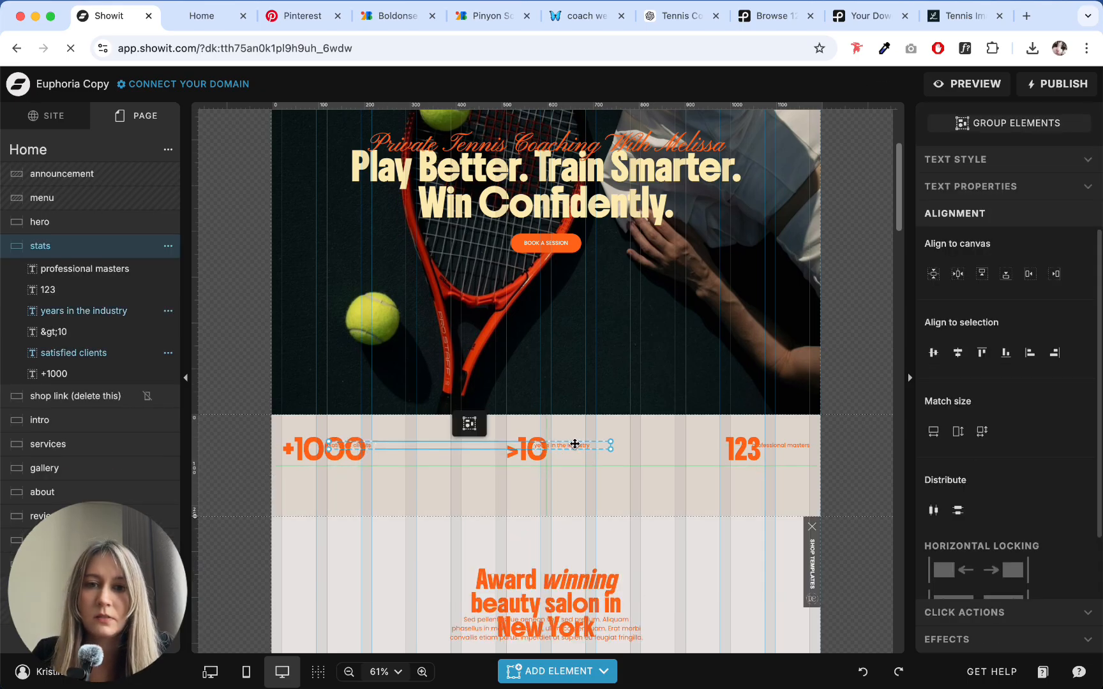
left_click(779, 447, "shift")
left_click_drag(784, 443, 790, 480)
left_click(462, 516)
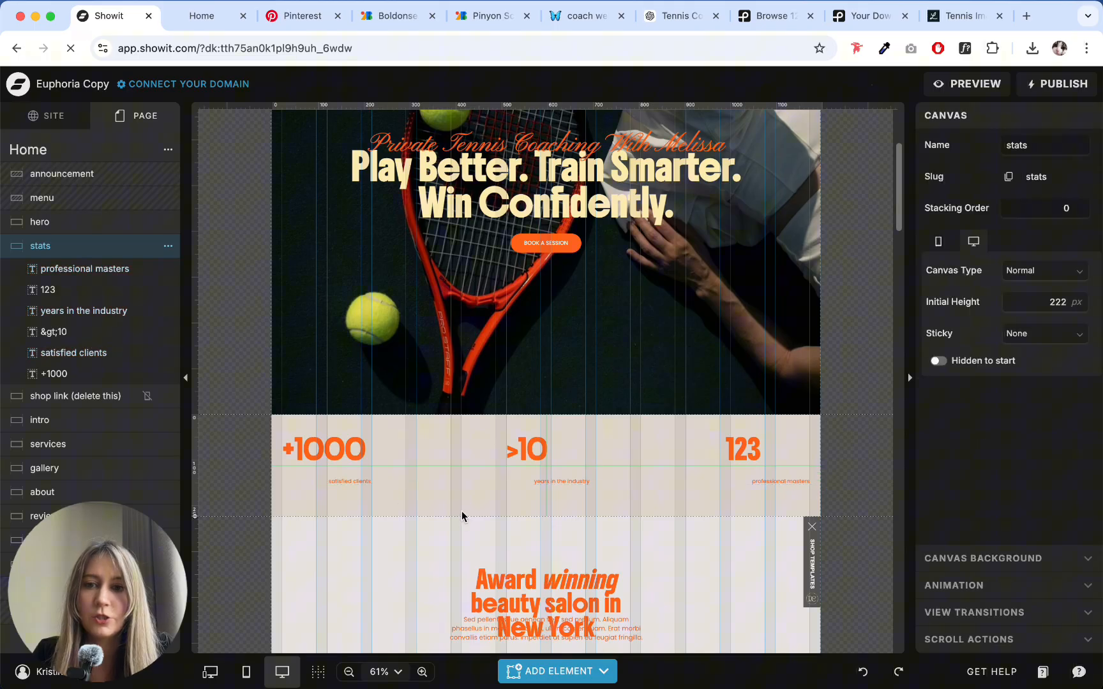
left_click_drag(358, 483, 322, 474)
left_click(261, 139)
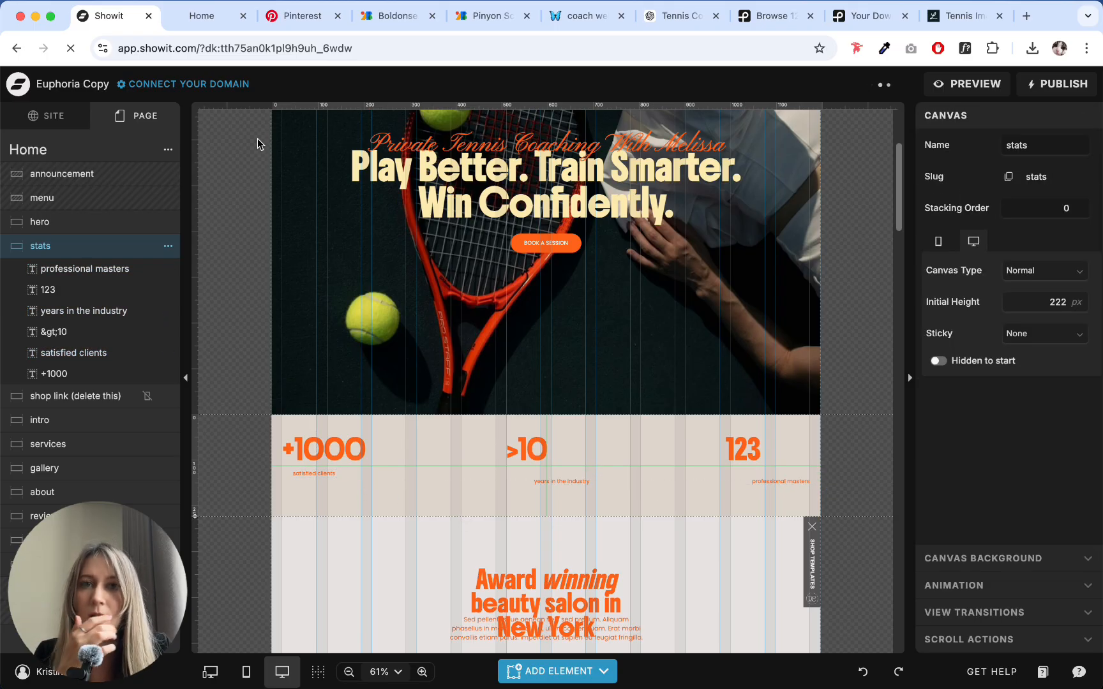
- Switch to the ChatGPT conversation, find the reply with three stats with numbers, and copy "500+"
left_click(680, 15)
scroll(763, 253, "down", 10)
scroll(1085, 240, "up", 10)
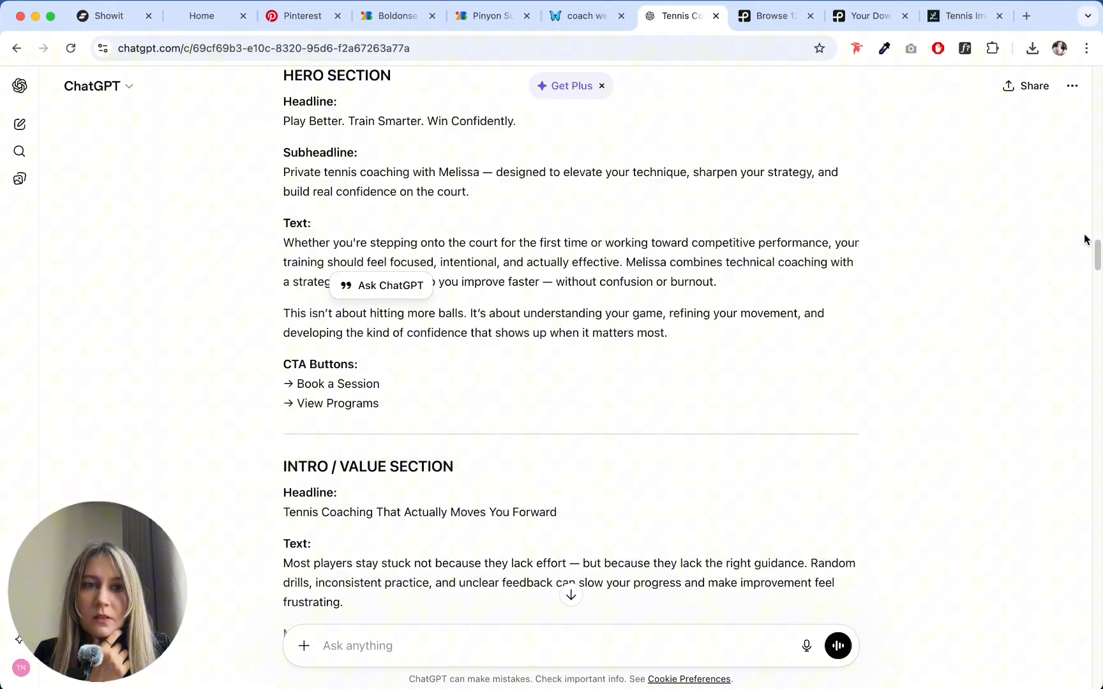
left_click_drag(1097, 255, 1087, 620)
scroll(444, 251, "down", 10)
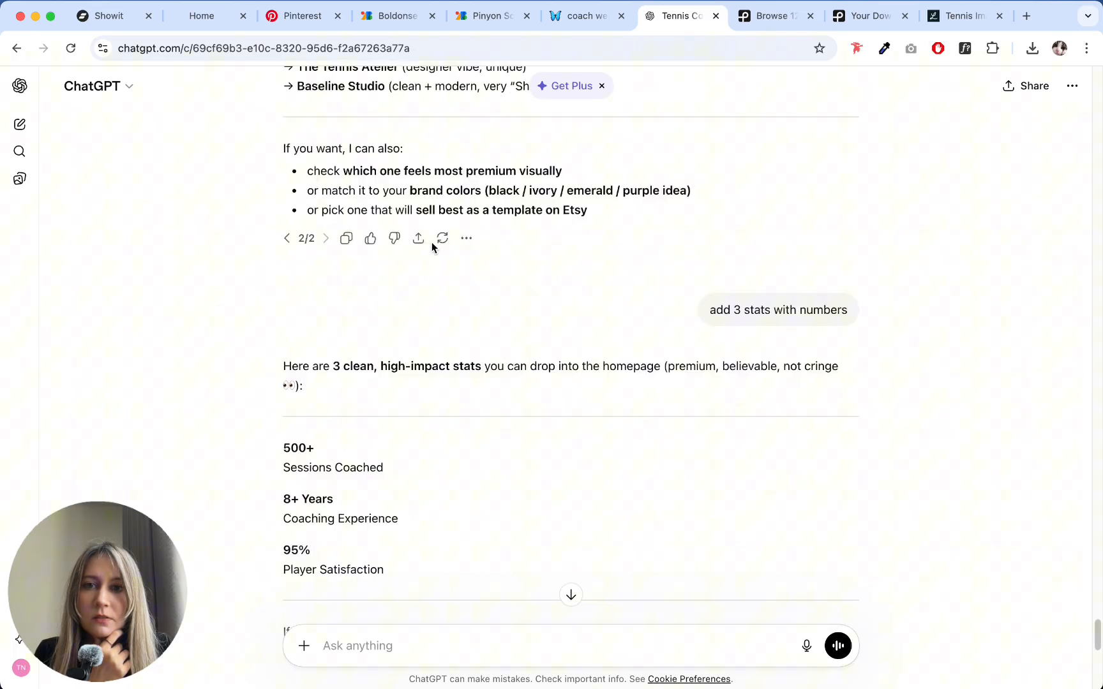
scroll(435, 279, "down", 3)
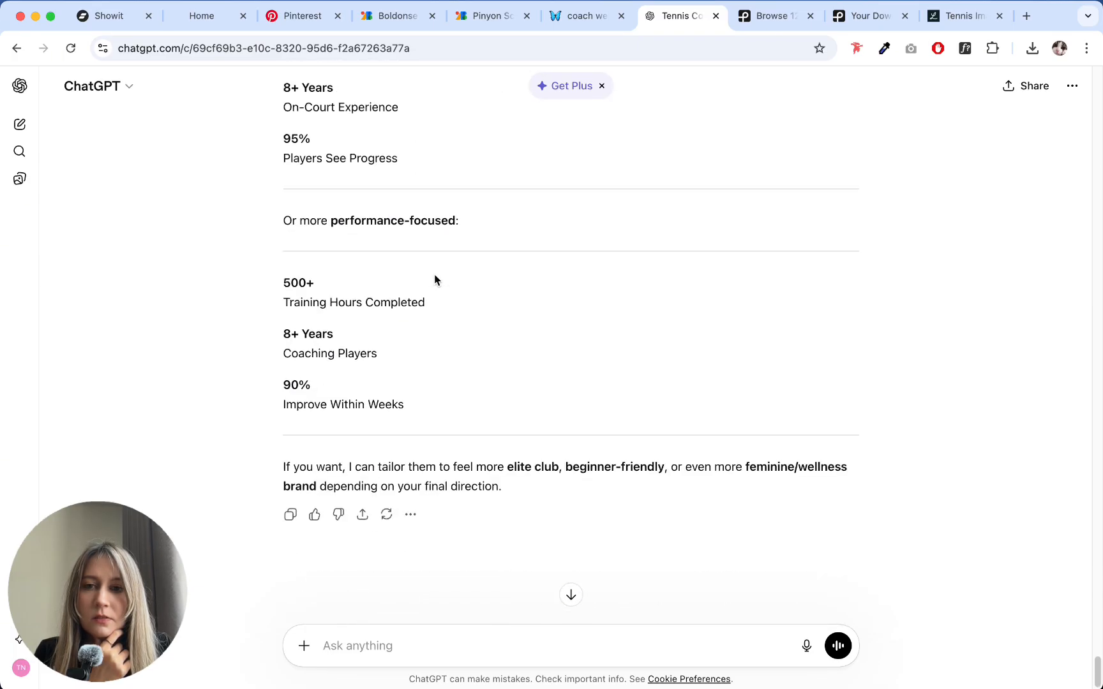
left_click_drag(281, 275, 315, 273)
key("cmd+c")
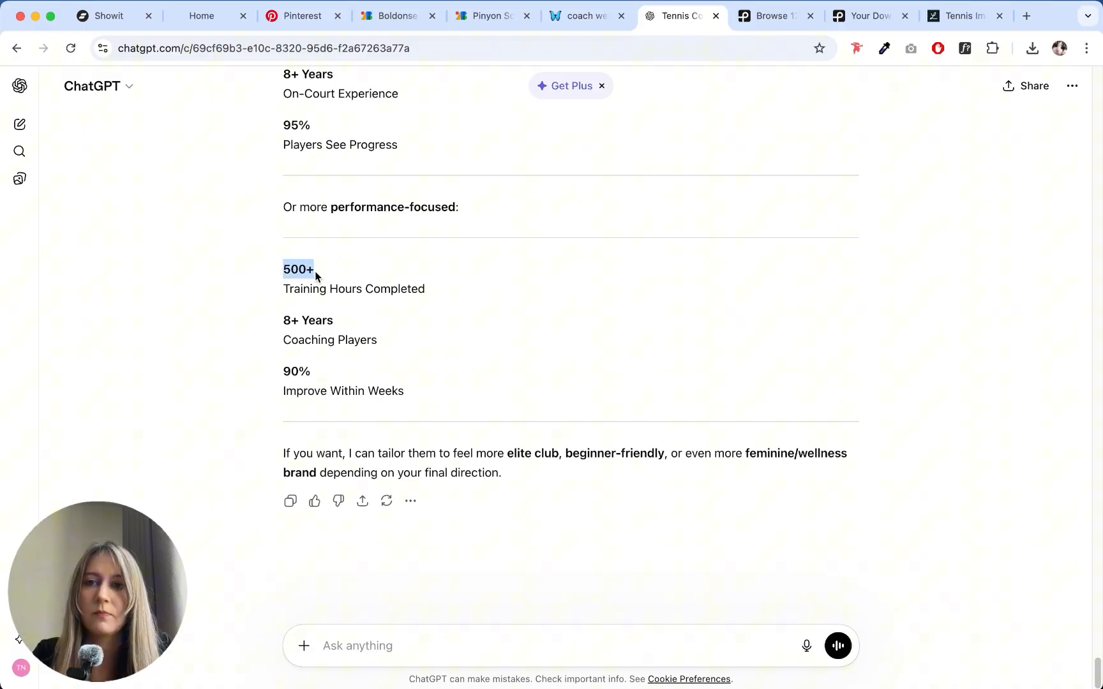
scroll(464, 307, "up", 3)
left_click(479, 276)
scroll(479, 279, "up", 6)
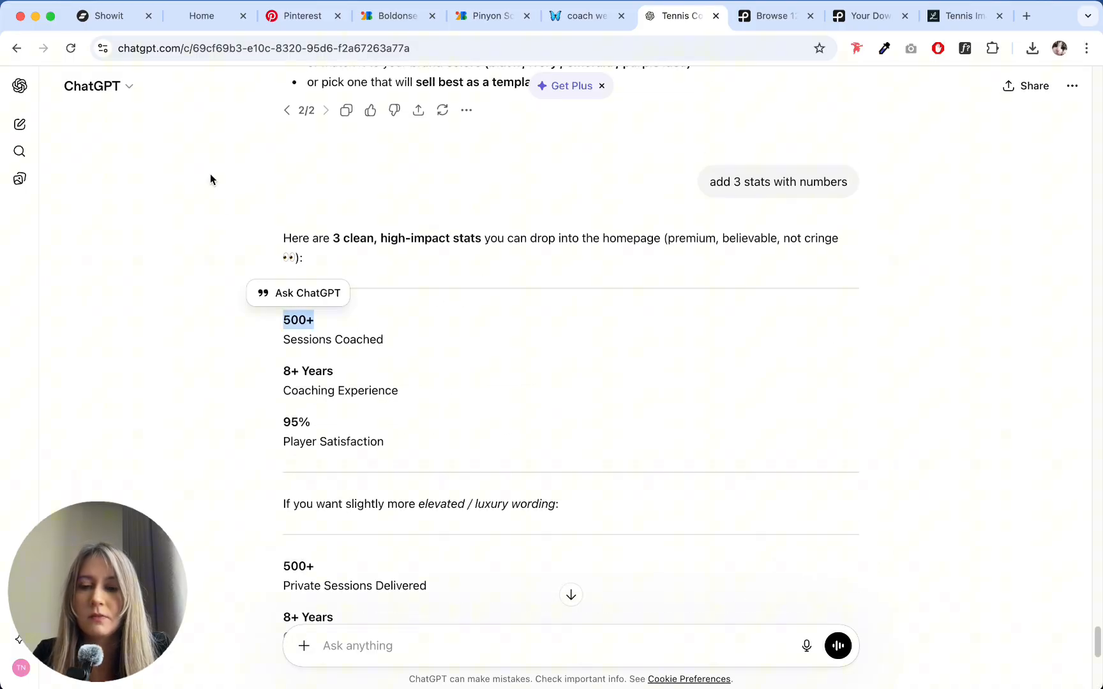
- Switch back to Showit, replace the "+1000" stat with "500+", and enlarge its text box to about 155 by 54 px
left_click(105, 16)
left_click(303, 446)
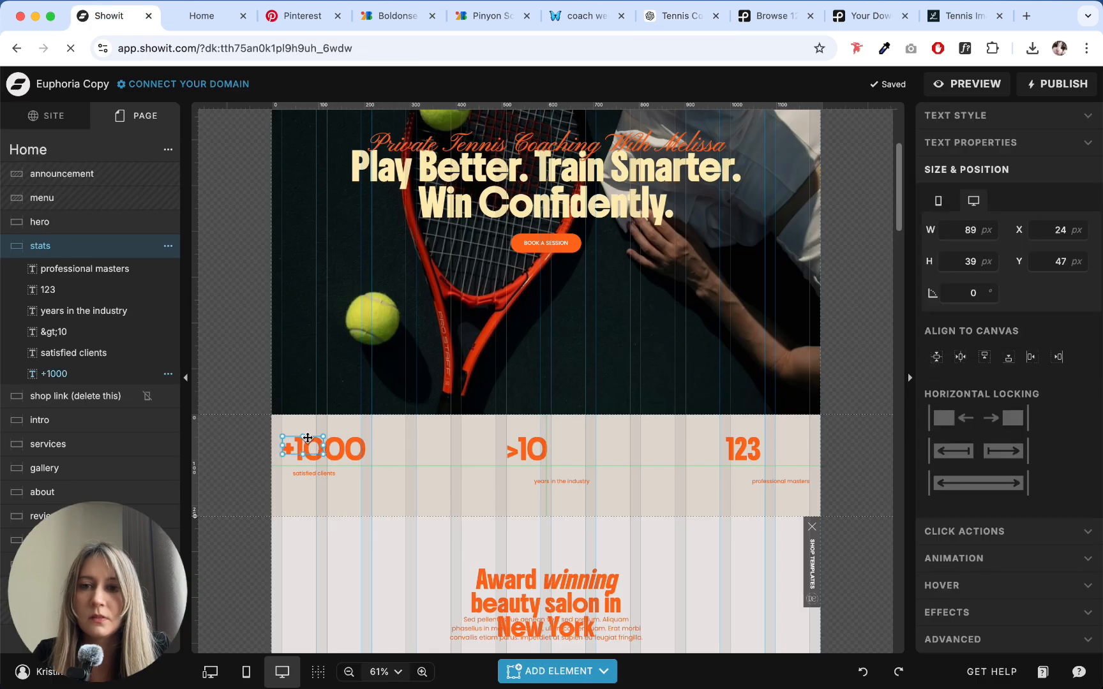
double_click(303, 446)
key("cmd+v")
key("Escape")
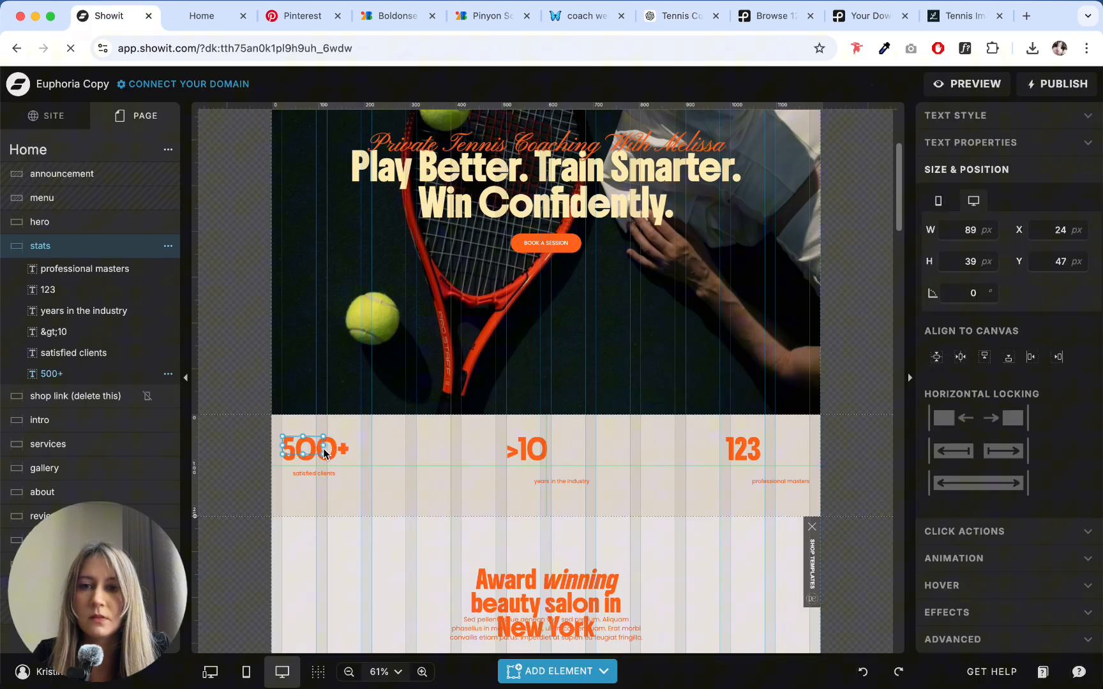
left_click_drag(324, 451, 355, 455)
- Close the Pinterest tab and both Google Fonts tabs in the browser
left_click(211, 18)
left_click(292, 17)
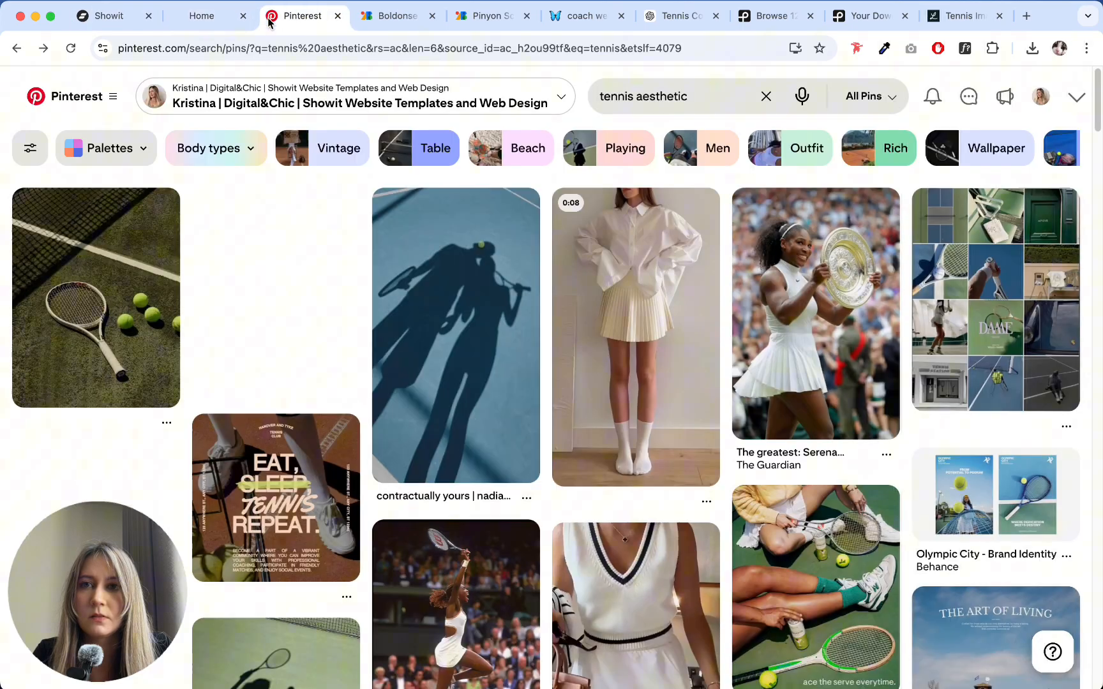
left_click(337, 16)
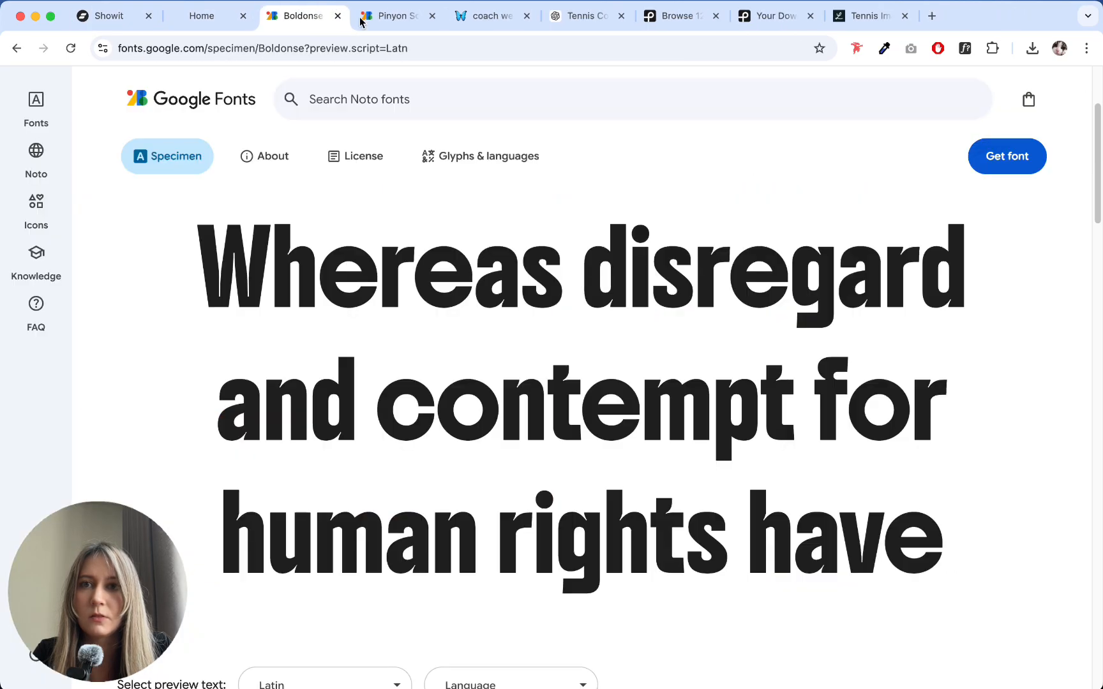
left_click(338, 16)
left_click(337, 16)
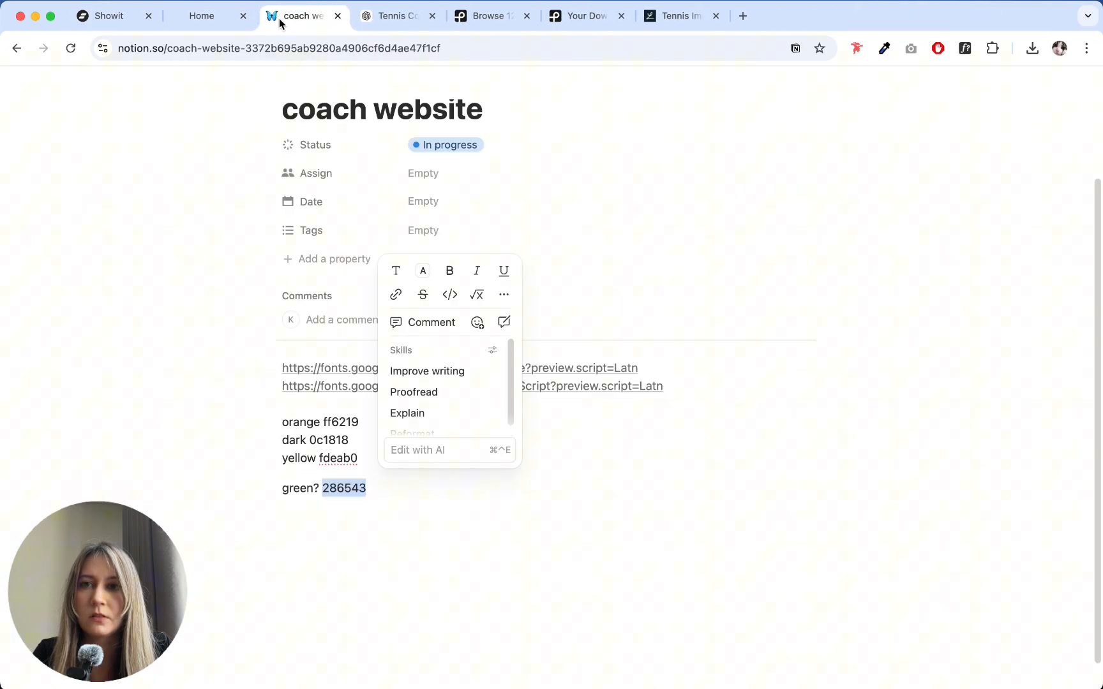
- Copy "Sessions Coached" from the ChatGPT stats and paste it over the "satisfied clients" caption in Showit
left_click(211, 19)
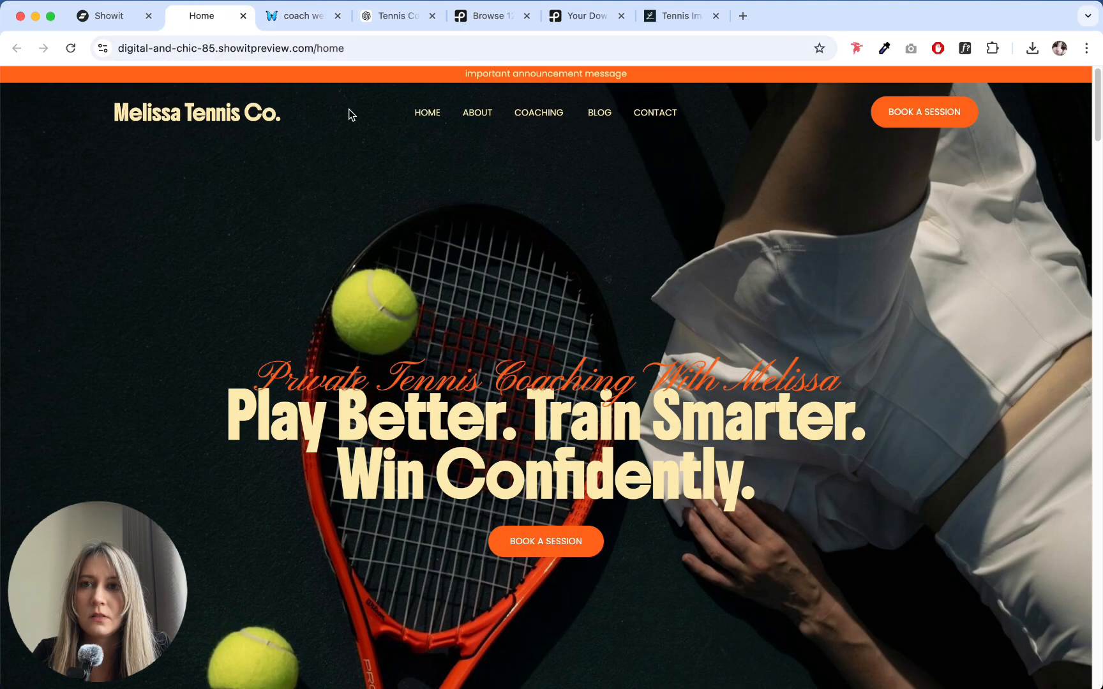
left_click(289, 18)
left_click(381, 17)
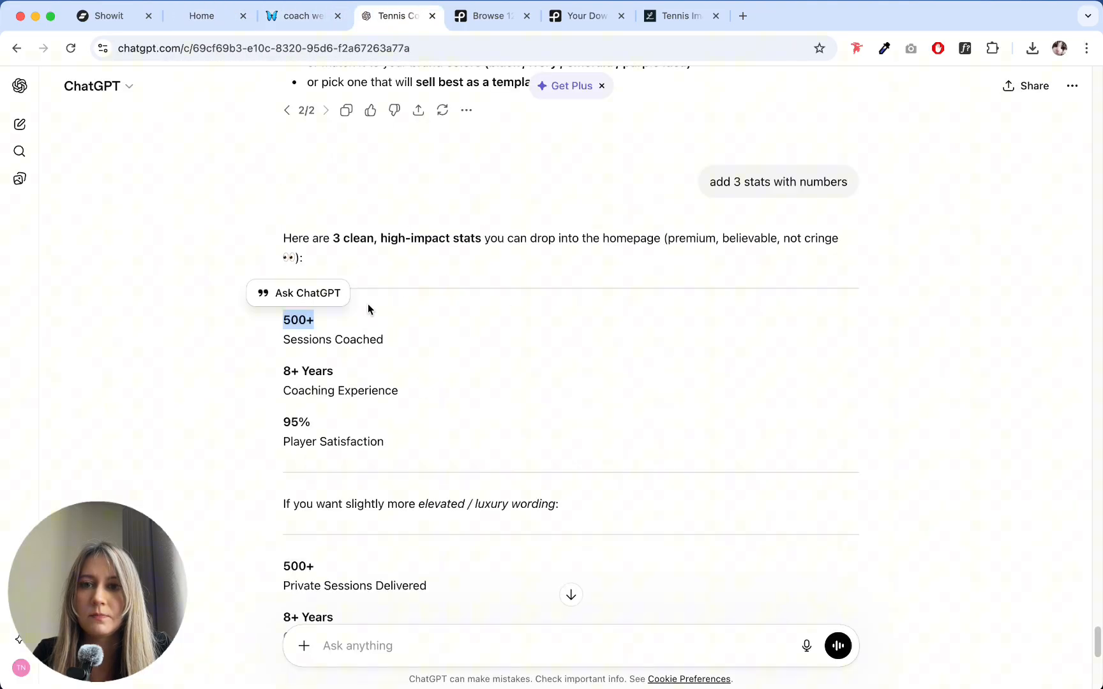
left_click_drag(274, 342, 384, 340)
key("super+c")
left_click(109, 16)
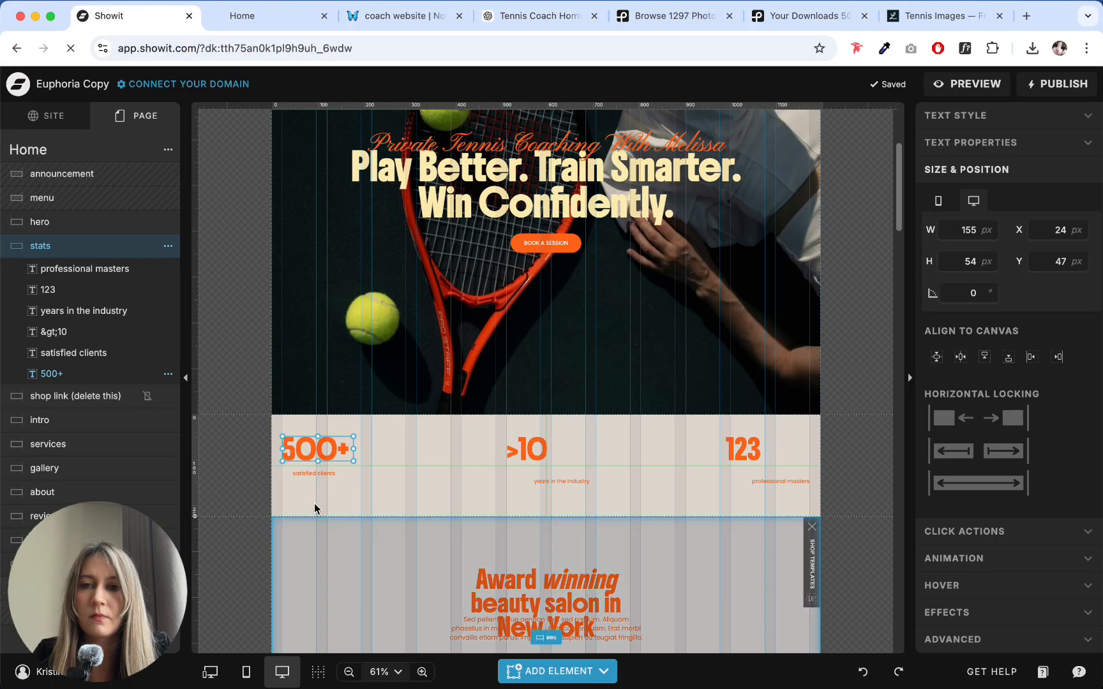
left_click(319, 469)
left_click(316, 475)
double_click(309, 474)
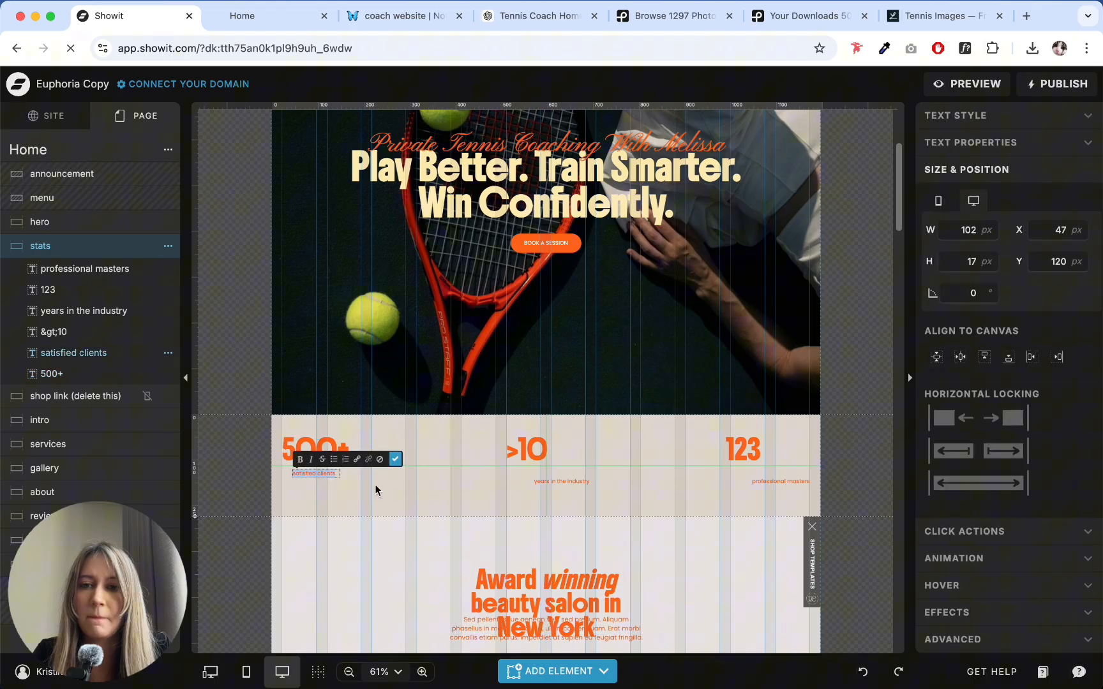
key("super+v")
left_click(406, 486)
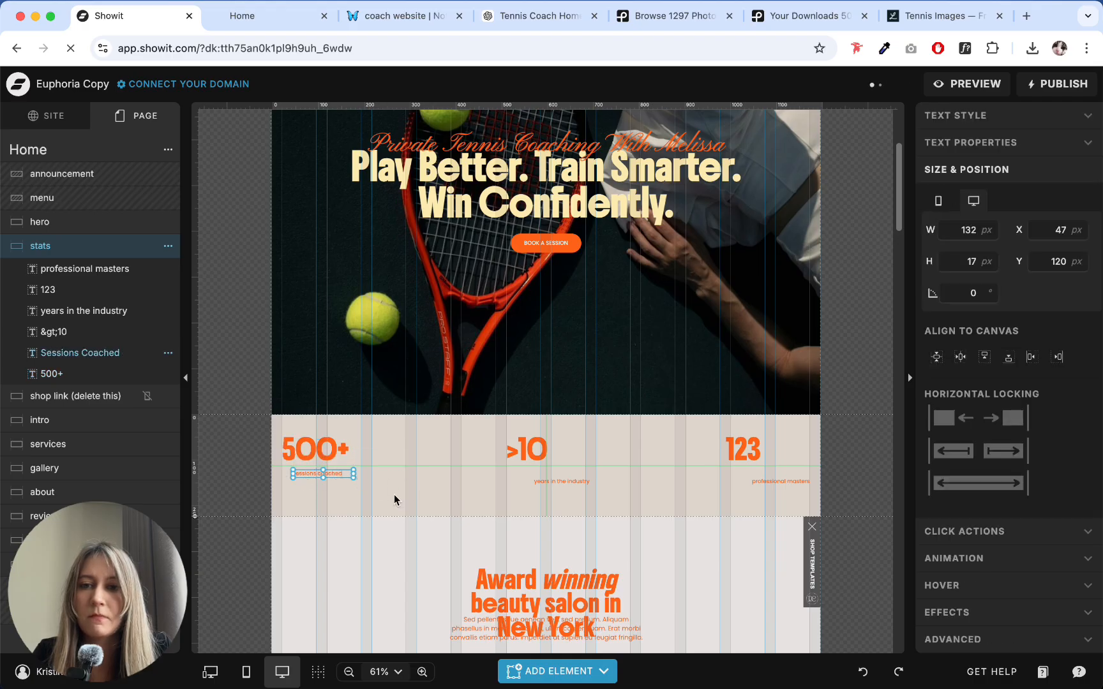
left_click(394, 500)
- Replace the ">10" stat in Showit with the "8+" years figure from ChatGPT and enlarge its text box
left_click(281, 16)
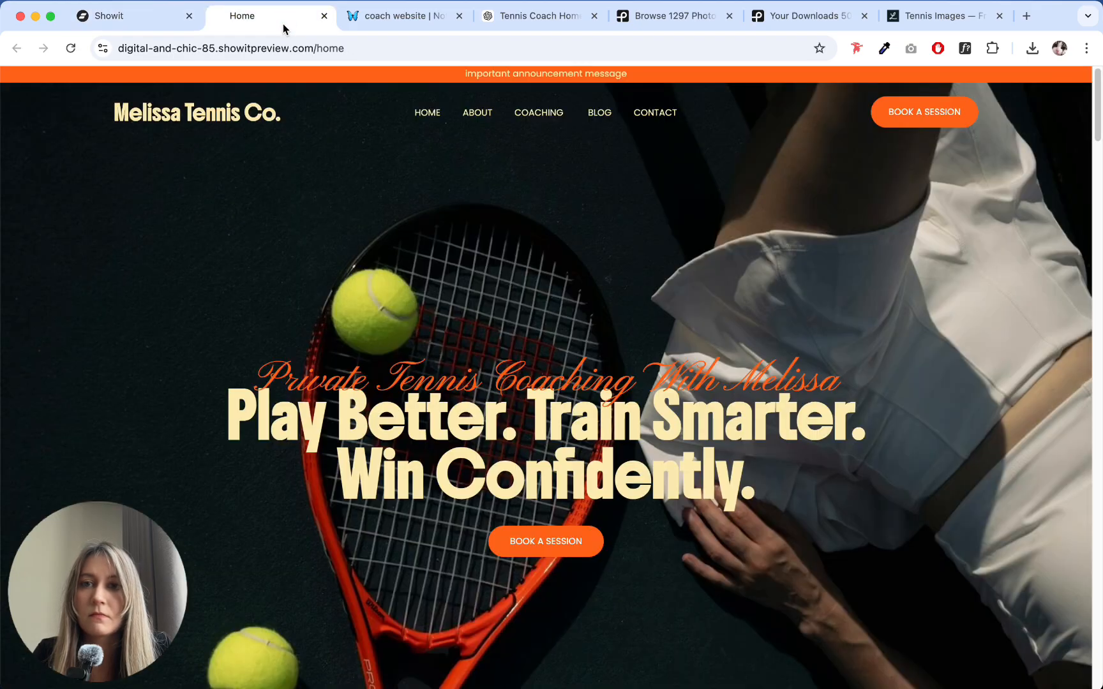
left_click(577, 18)
left_click_drag(278, 375, 335, 371)
key("ctrl+c")
left_click(109, 16)
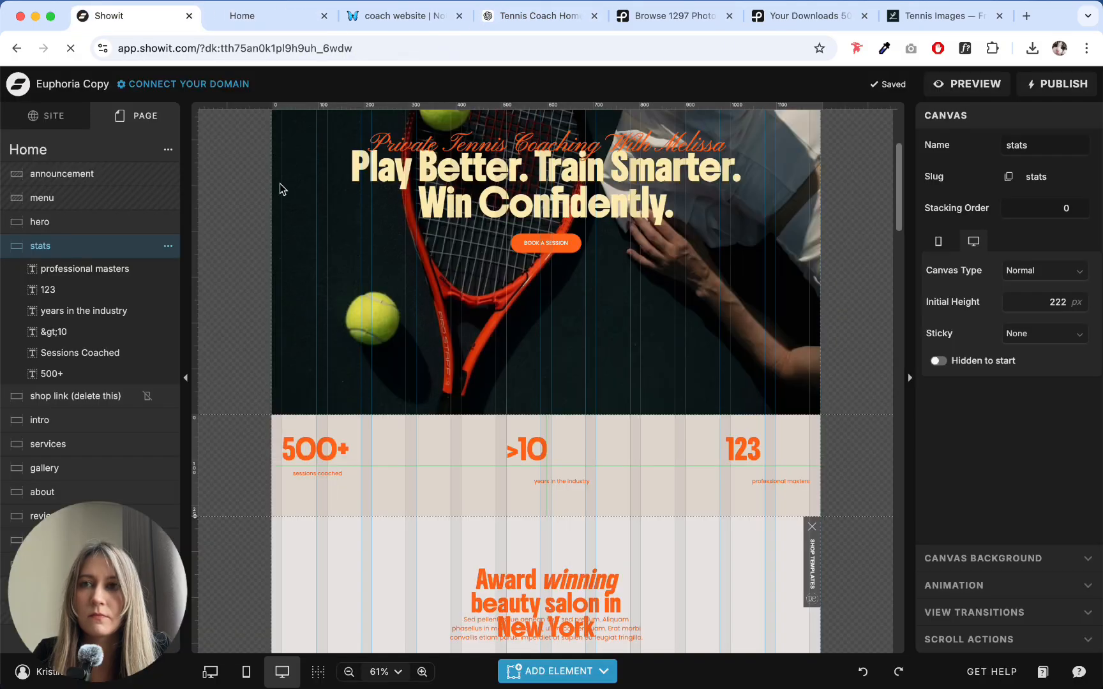
left_click(524, 442)
double_click(520, 444)
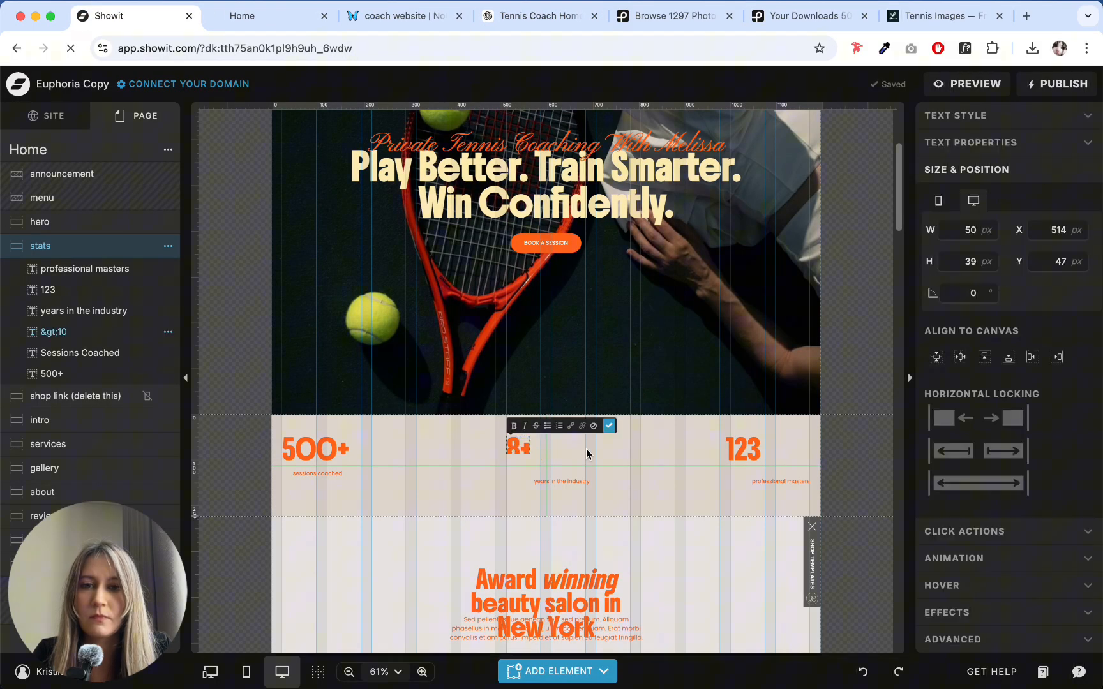
key("ctrl+a")
key("ctrl+v")
mouse_move(583, 466)
left_mouse_down()
mouse_move(624, 464)
mouse_move(605, 465)
left_mouse_up()
- Copy "Coaching Experience" from the ChatGPT stats and paste it over the "years in the industry" caption in Showit
left_click(265, 15)
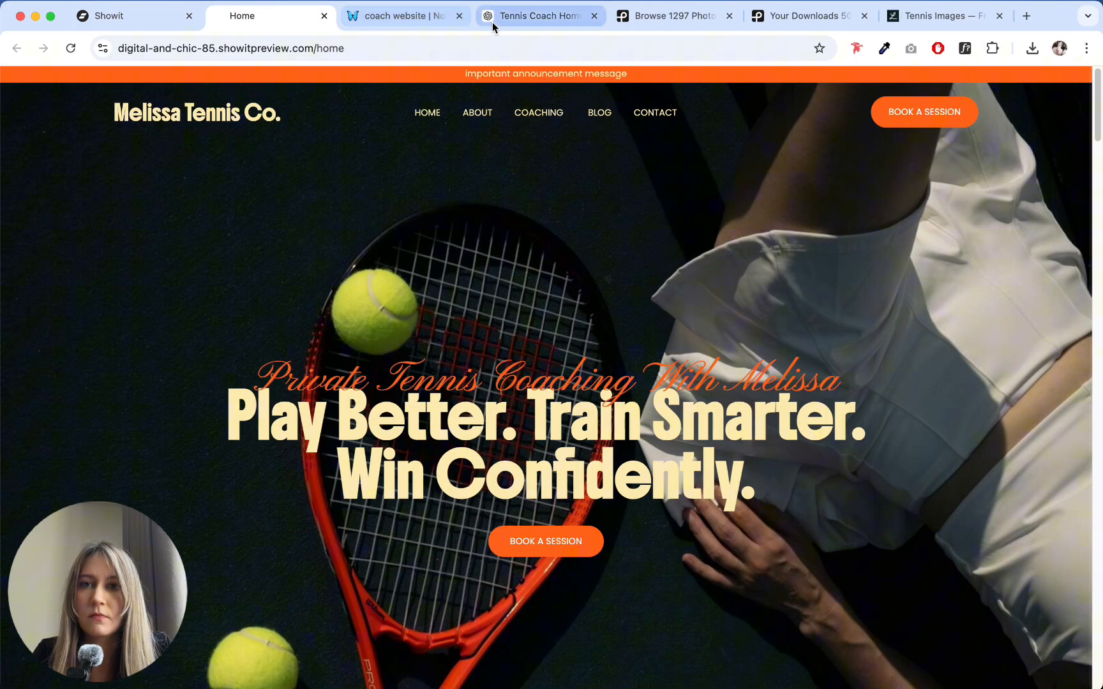
left_click(492, 21)
left_click_drag(283, 394, 398, 390)
key("super+c")
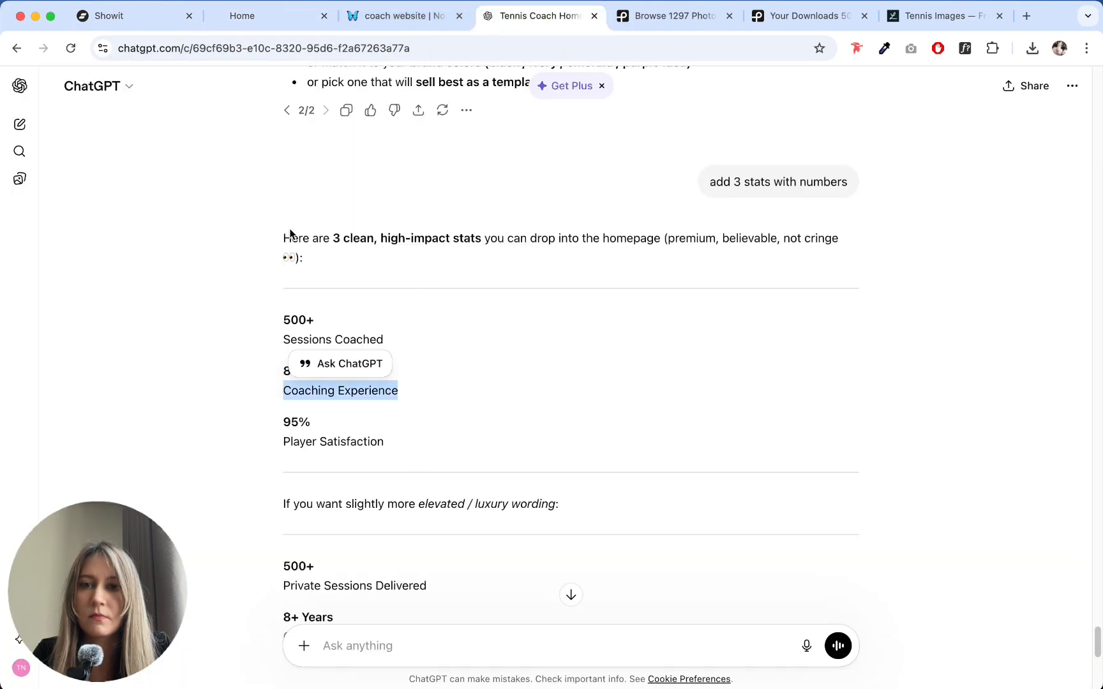
left_click(102, 16)
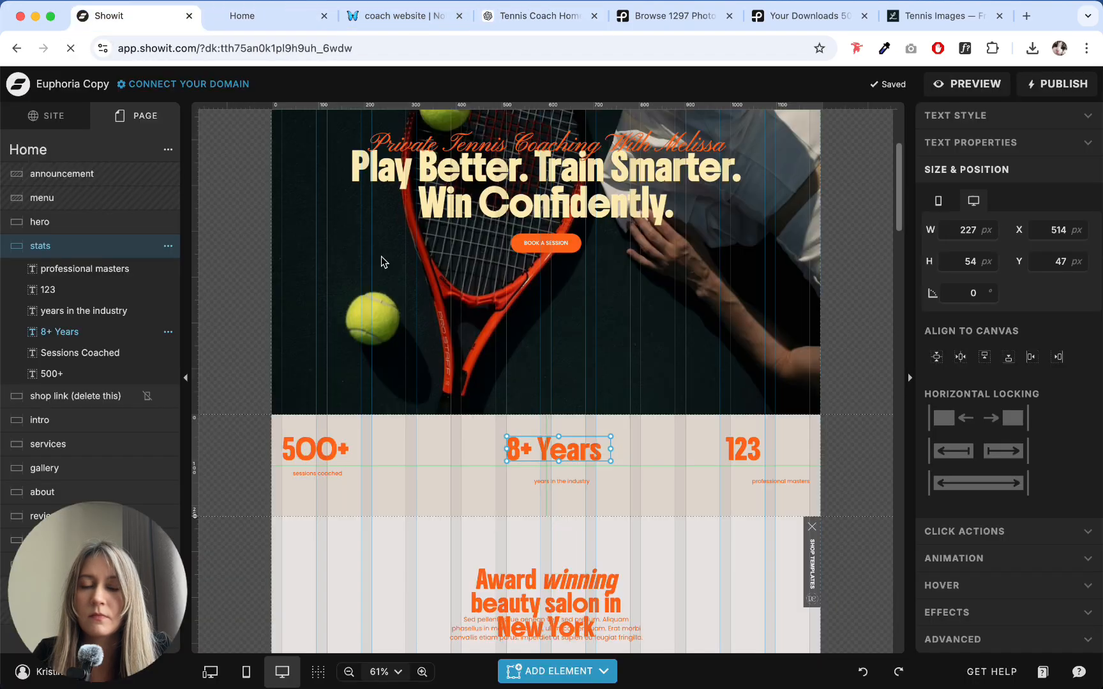
double_click(565, 479)
key("super+v")
left_click(676, 451)
- Replace the "123" stat in Showit with "95%" copied from ChatGPT and enlarge its text box to about 127 by 54 px
left_click(439, 28)
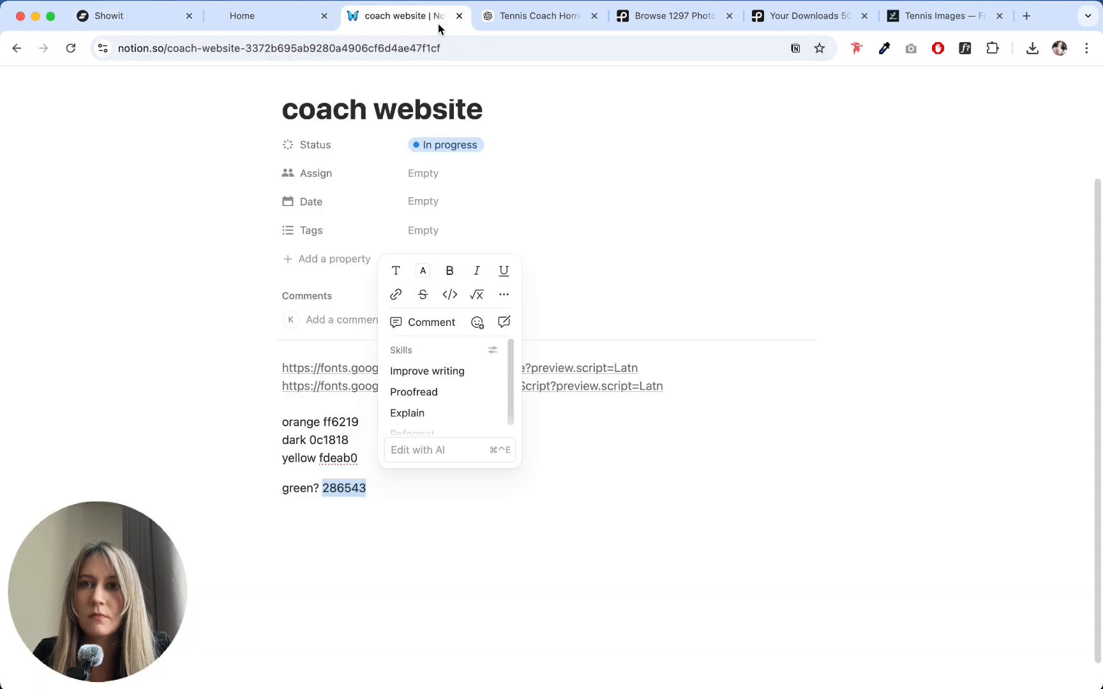
left_click(540, 17)
double_click(297, 422)
key("super+c")
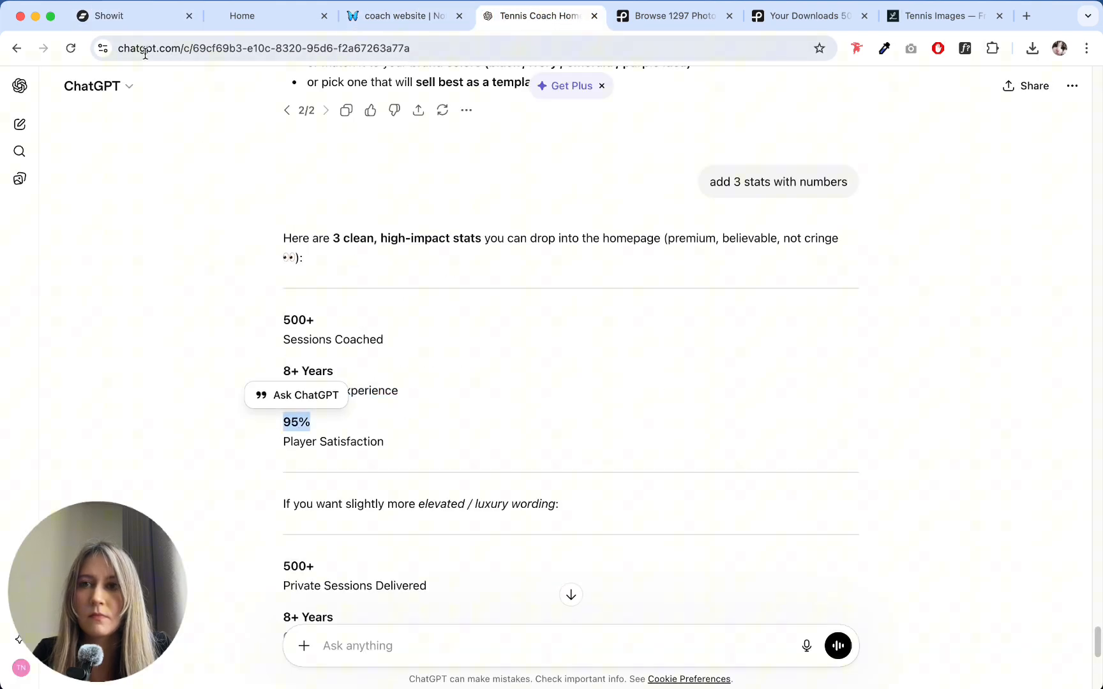
left_click(108, 16)
left_click(738, 443)
double_click(739, 443)
key("super+v")
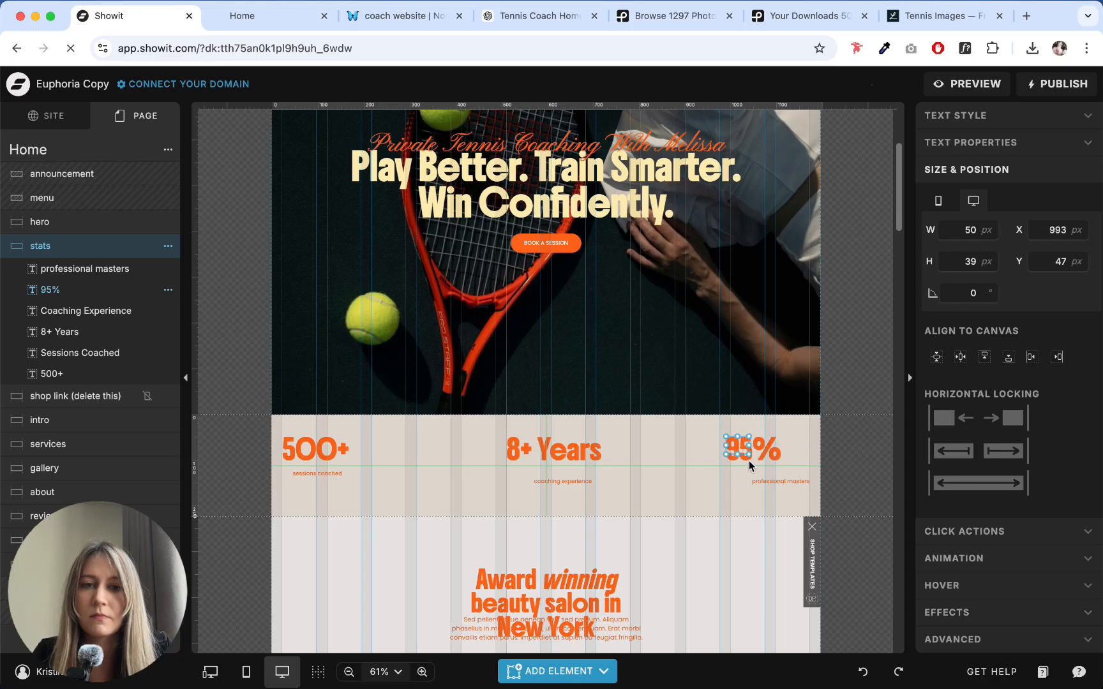
left_click_drag(748, 452, 783, 461)
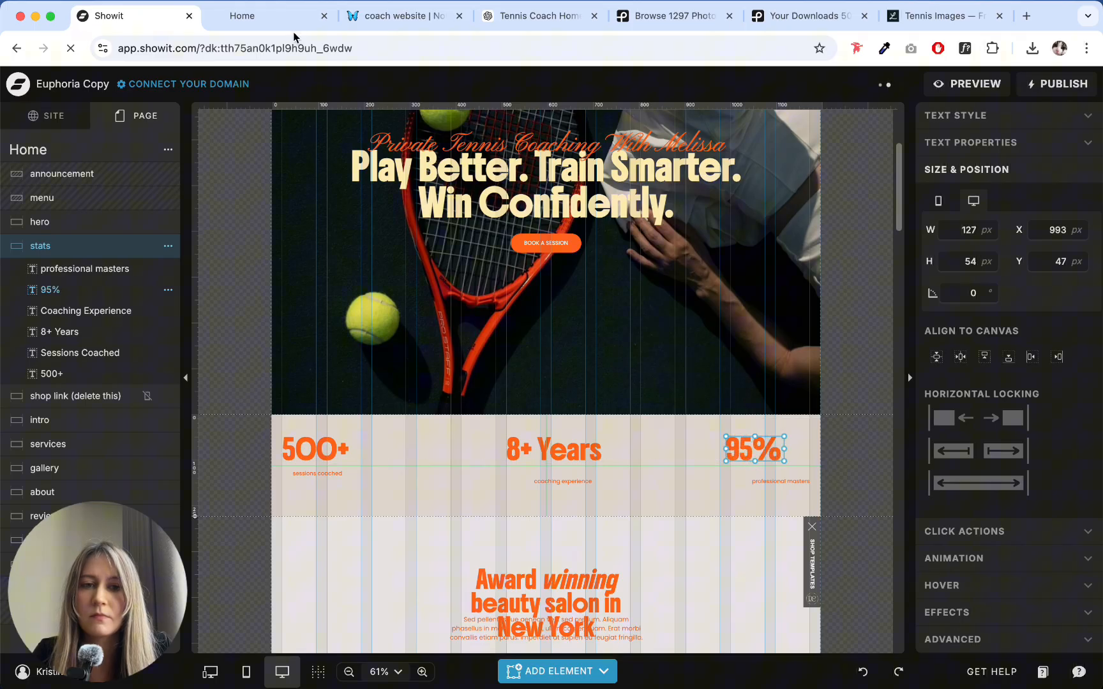
- Copy "Player Satisfaction" from the ChatGPT stats and paste it over the "professional masters" caption in Showit
left_click(271, 20)
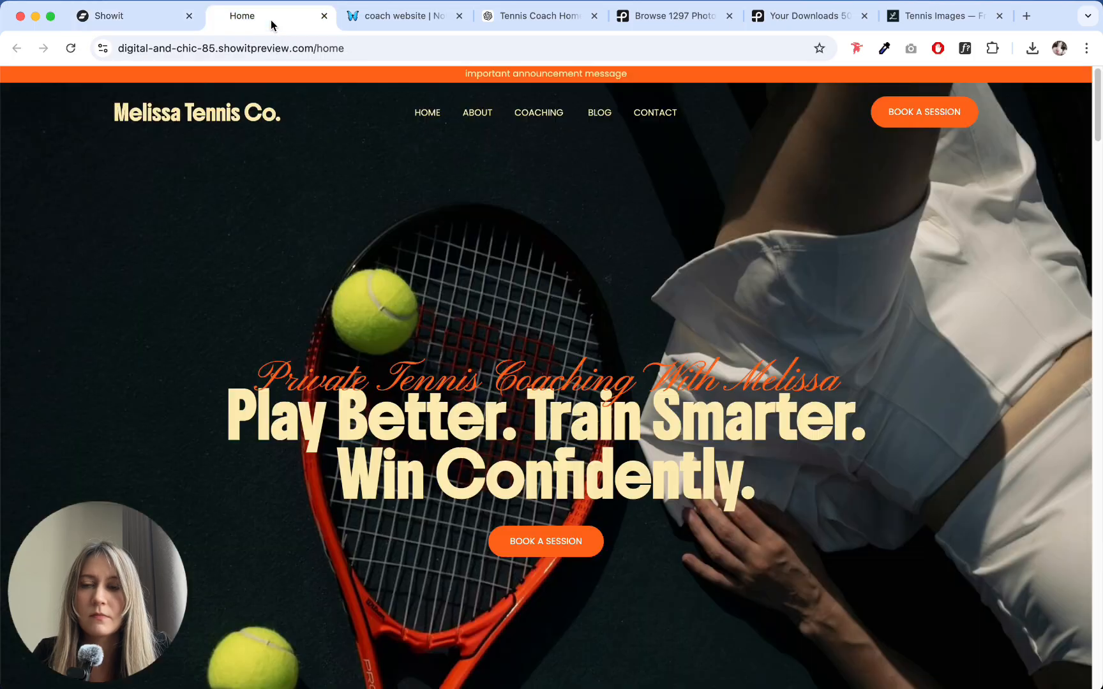
left_click(498, 21)
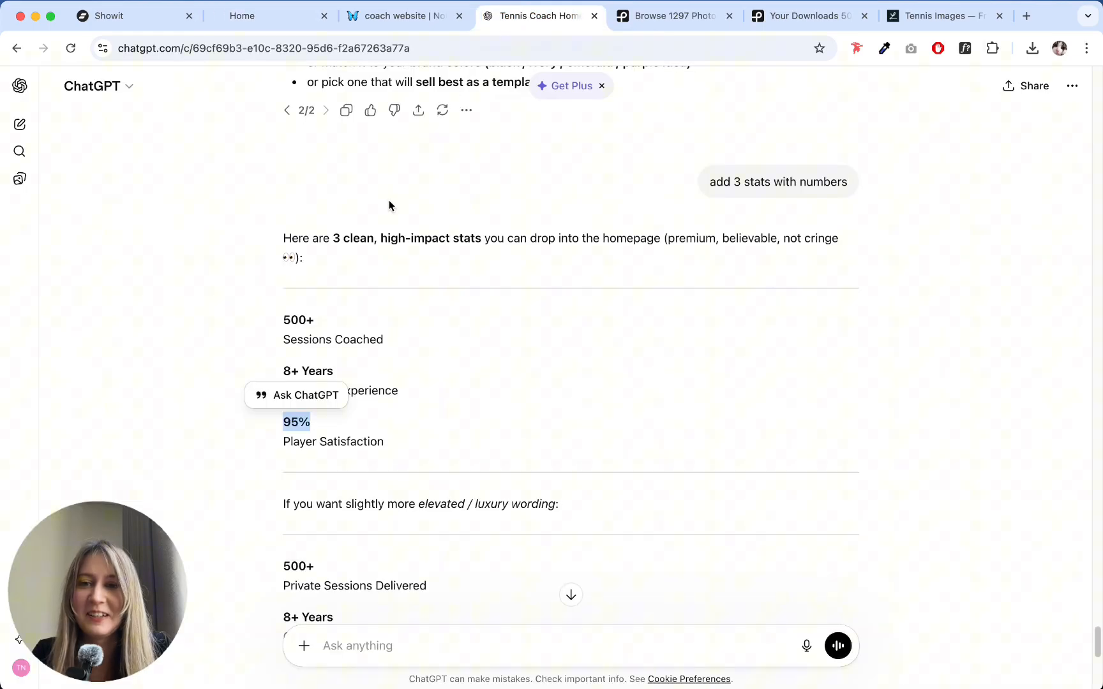
left_click_drag(411, 431, 277, 445)
key("super+c")
left_click(102, 15)
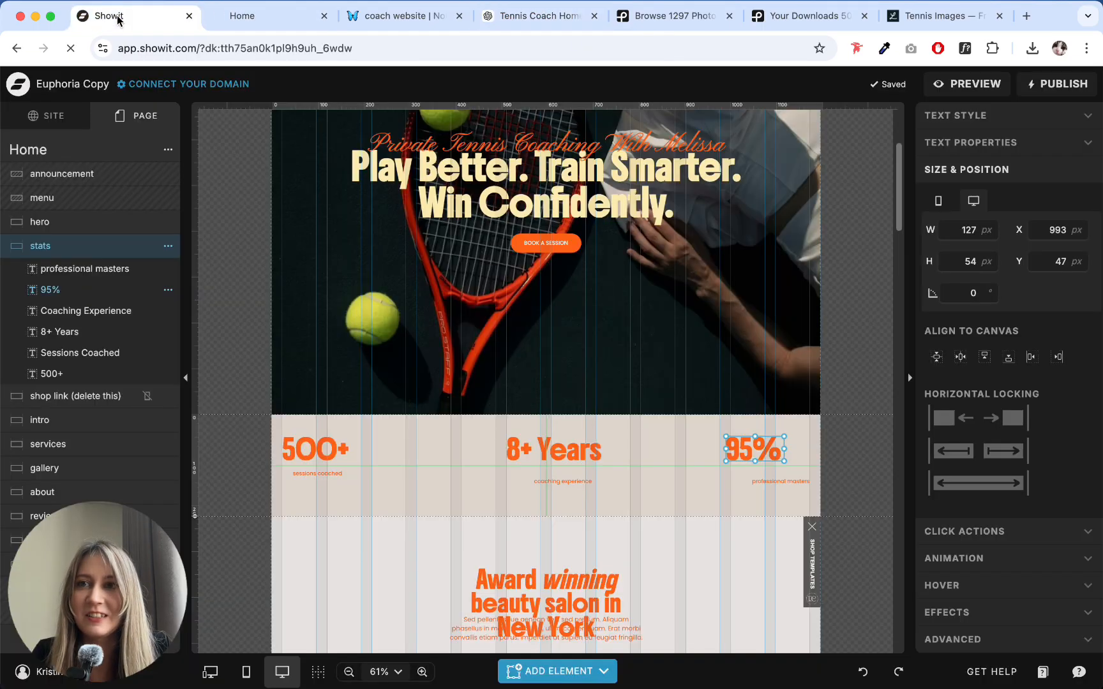
double_click(764, 482)
key("super+v")
left_click(741, 490)
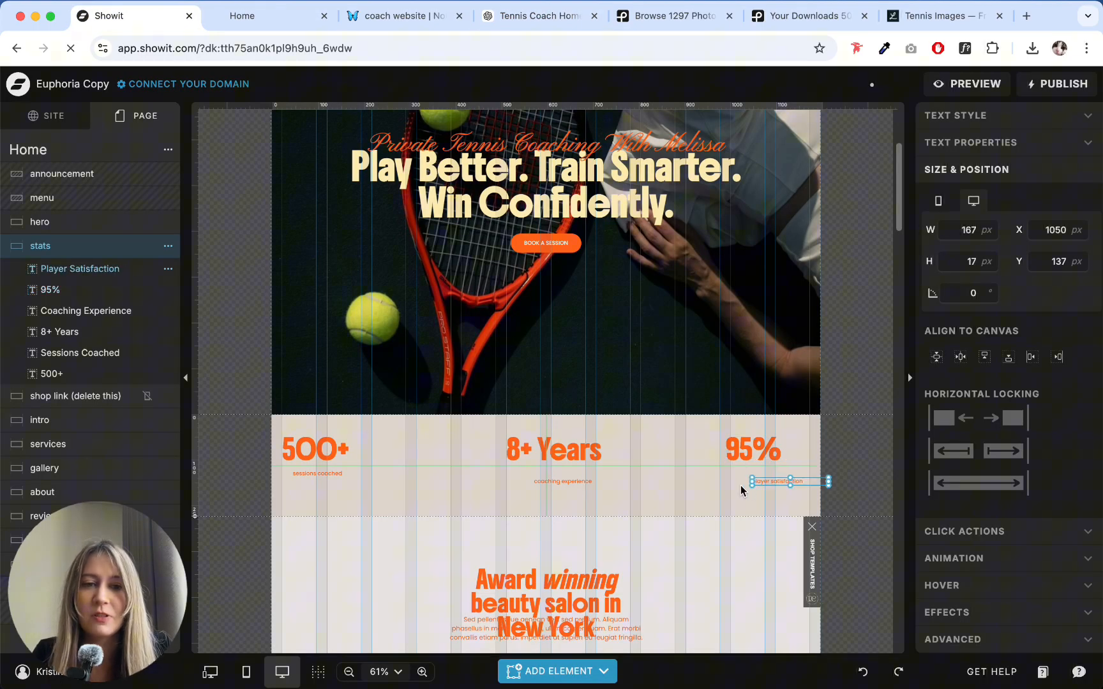
- Move the three stat captions directly beneath their numbers at about Y 120, left-aligning each number and caption pair
left_click_drag(778, 482, 759, 474)
left_click(761, 448)
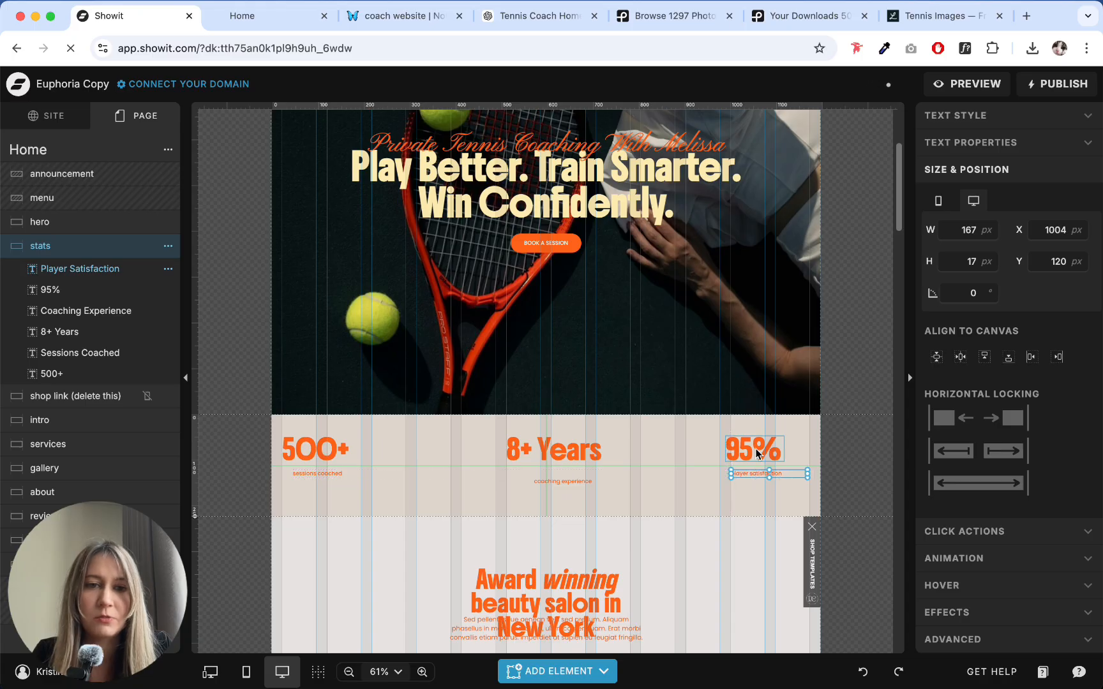
left_click(557, 480)
left_click_drag(557, 480, 525, 473)
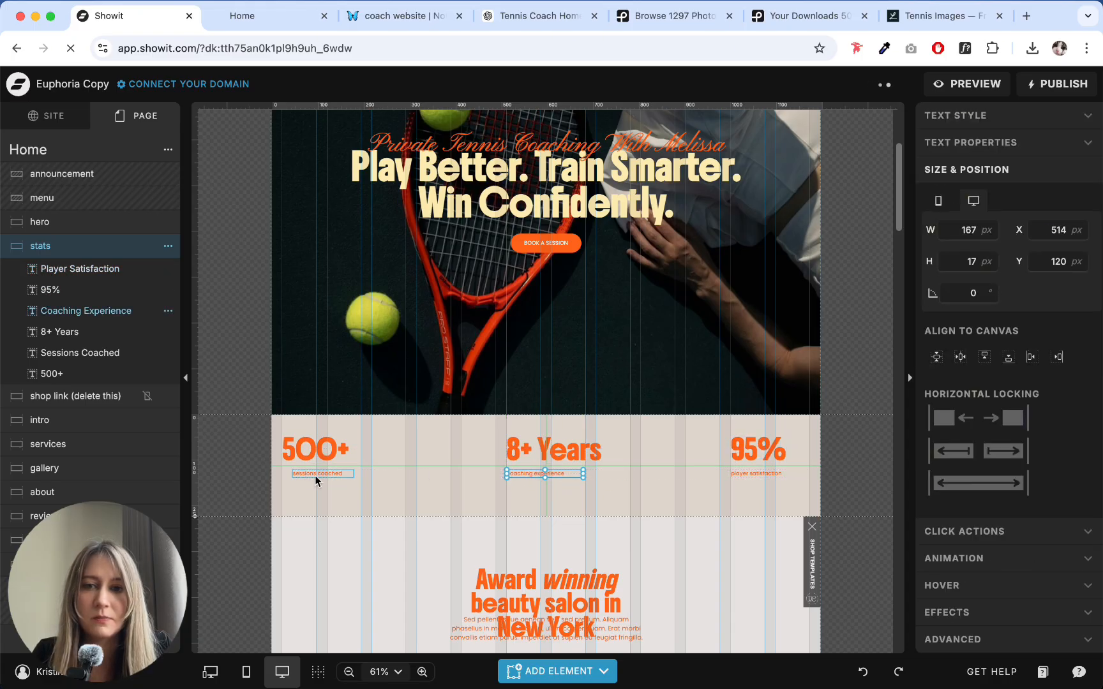
left_click(307, 475)
left_click_drag(306, 475, 297, 475)
- Nudge the three stat captions together slightly upward, closer to their numbers
left_click(535, 475, "shift")
left_click(756, 474, "shift")
key("shift+Up")
left_click_drag(730, 492, 791, 495)
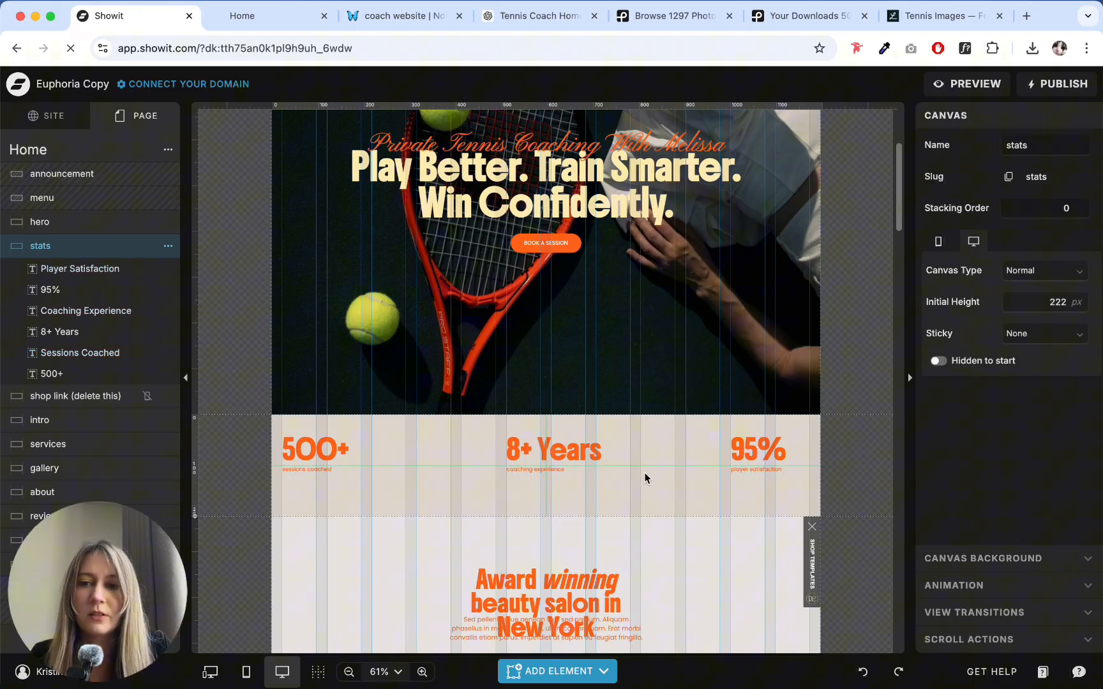
left_click_drag(681, 475, 300, 466)
left_click(598, 491)
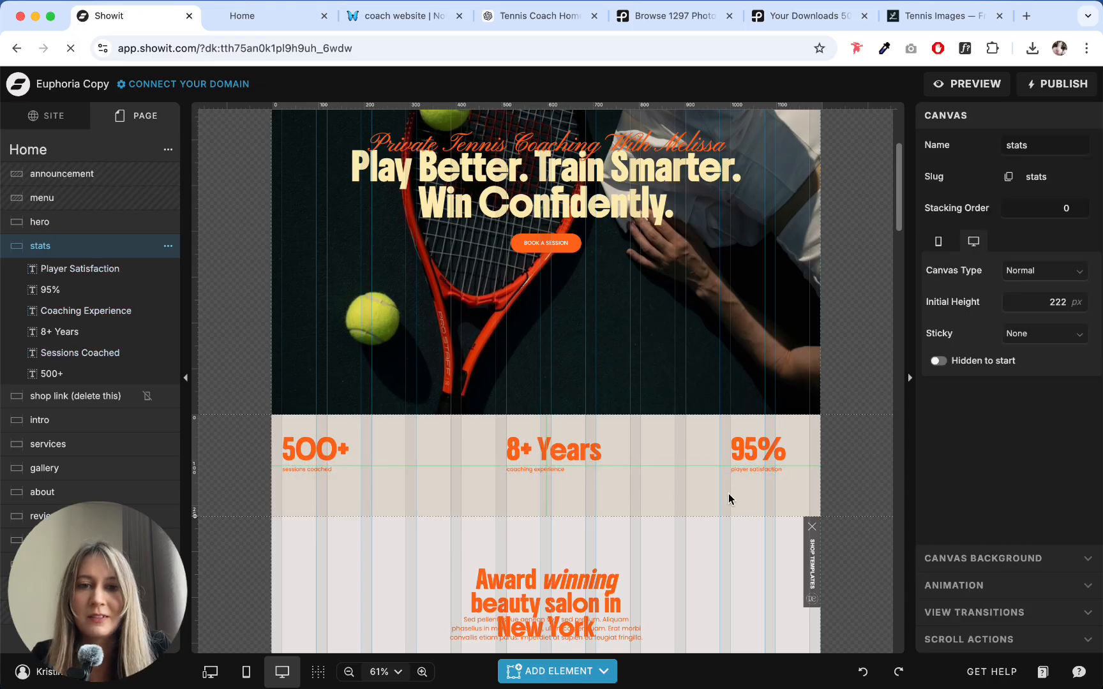
left_click_drag(746, 495, 266, 476)
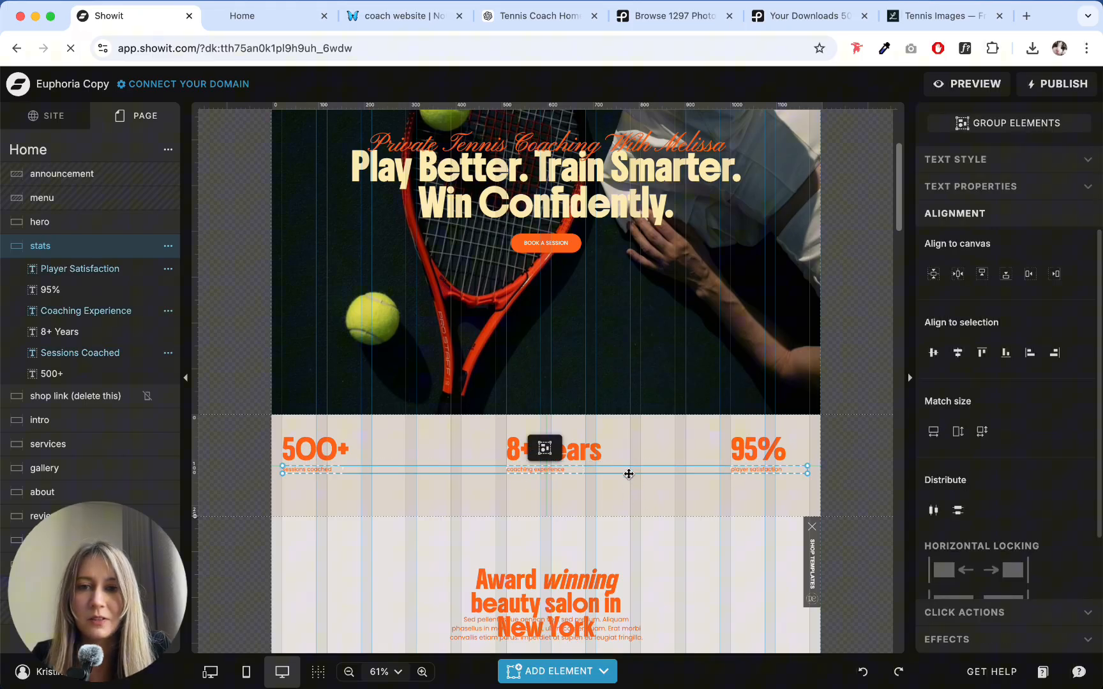
left_click(641, 501)
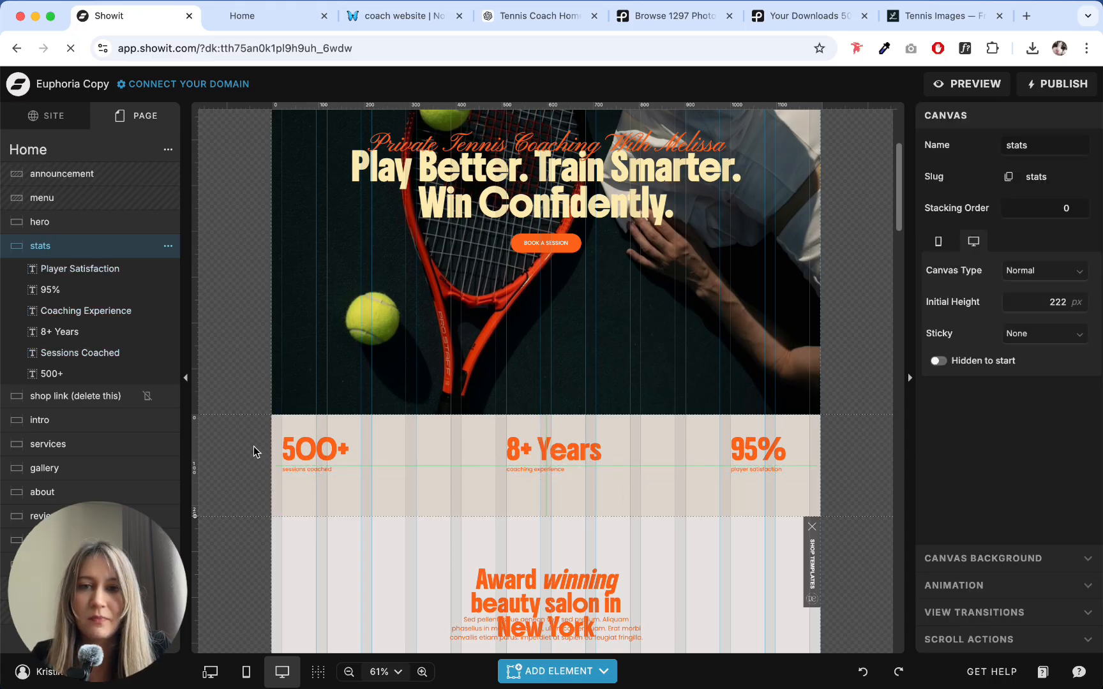
- Shorten the stats canvas and set its background fill to pale yellow color style 5 (FDEAB0)
left_click_drag(194, 518, 195, 495)
left_click(970, 559)
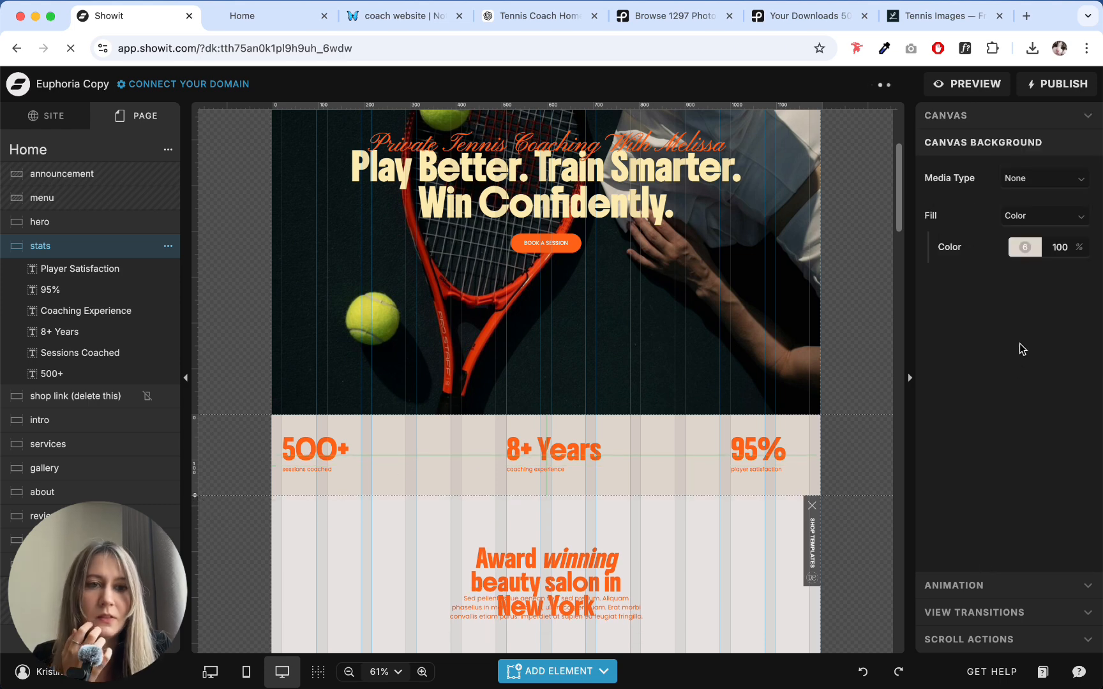
left_click(1025, 247)
left_click(837, 286)
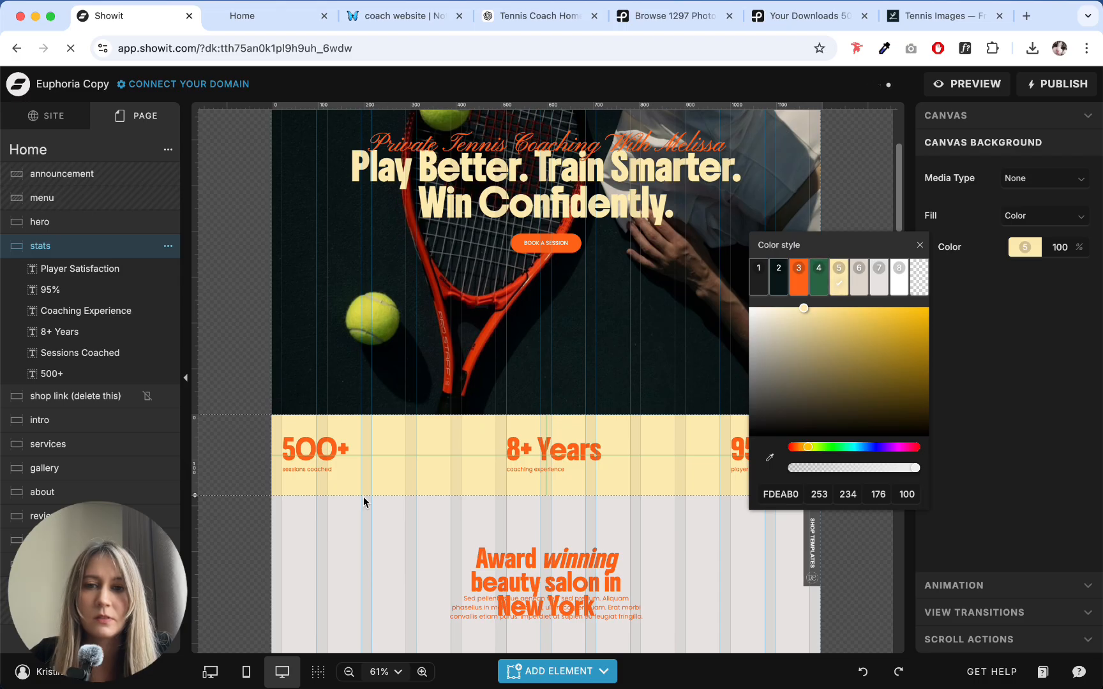
left_click(419, 451)
- Set the hero canvas background fill behind the image to dark color style 1
scroll(421, 452, "up", 3)
scroll(199, 278, "down", 2)
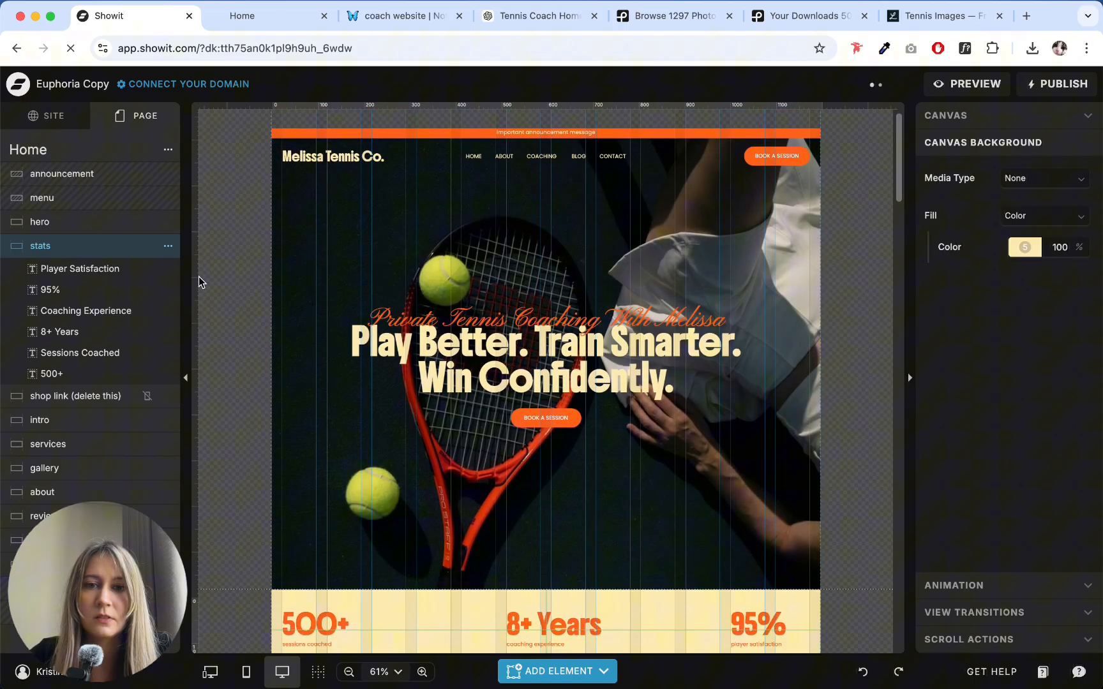
scroll(241, 298, "up", 2)
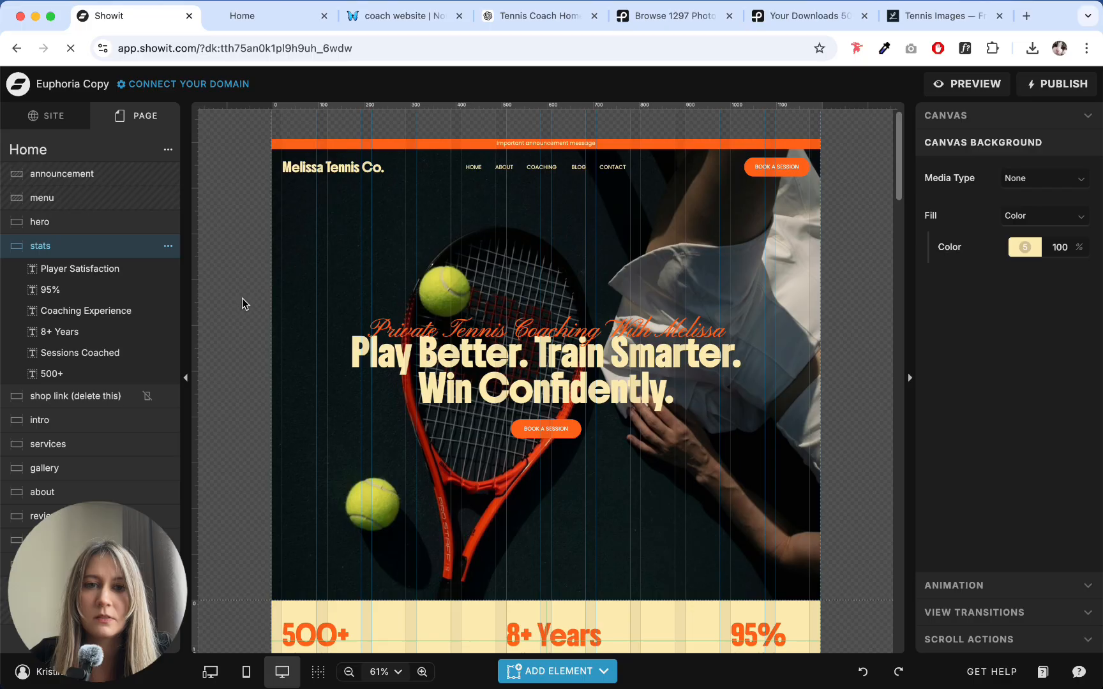
left_click(581, 263)
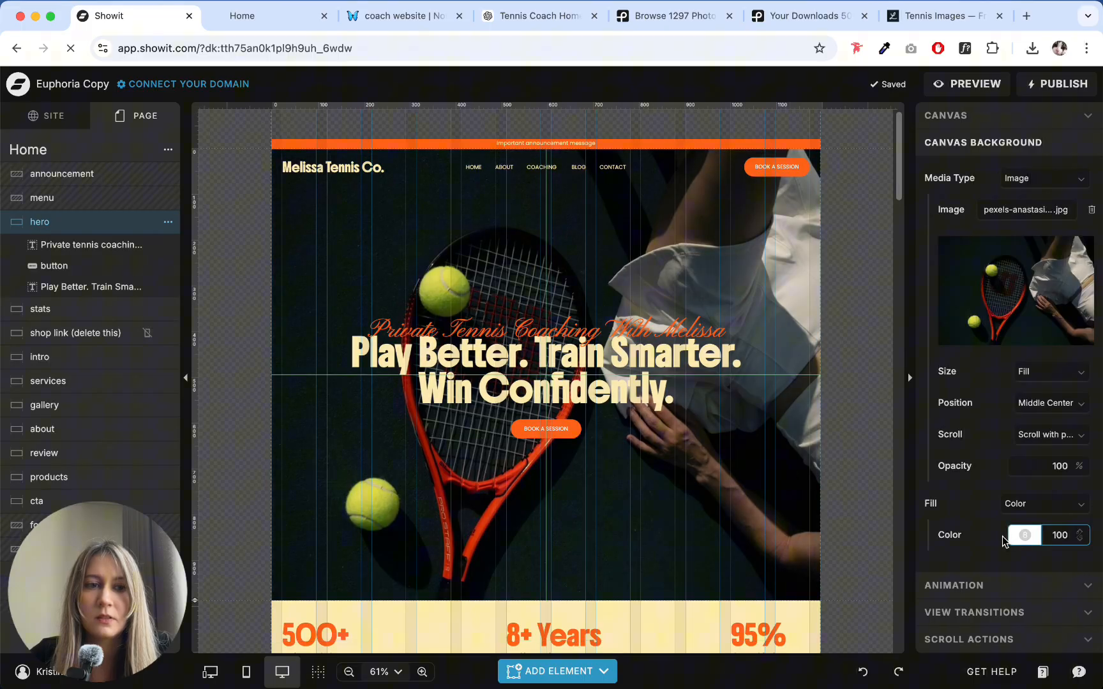
left_click(1025, 535)
left_click(668, 505)
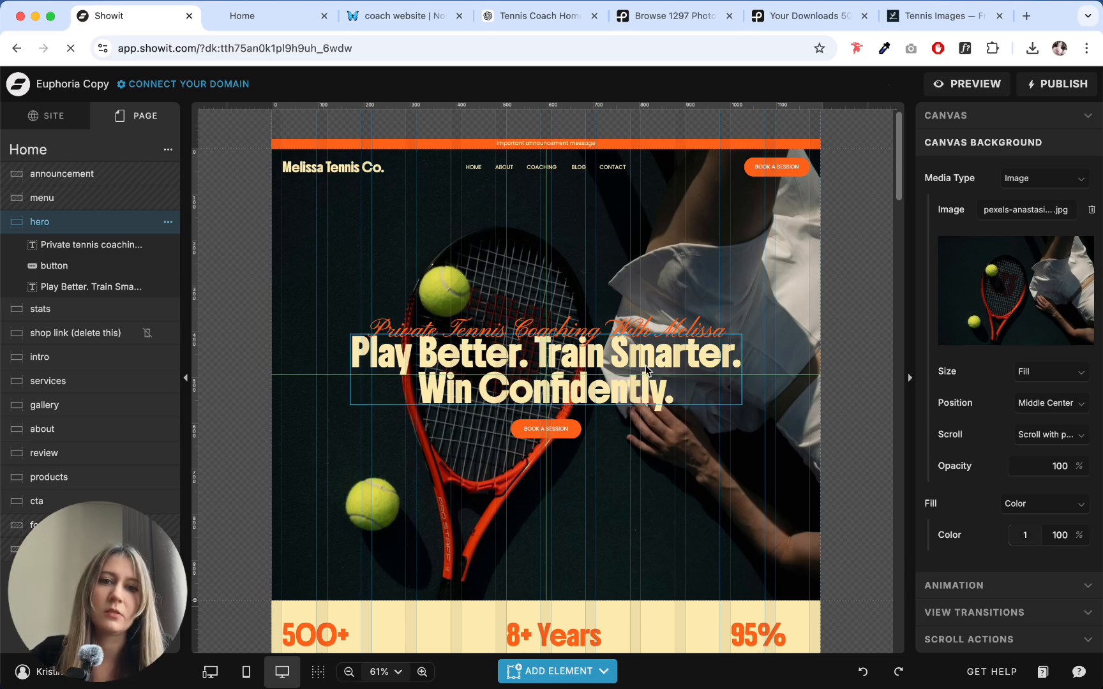
- Delete the "shop link (delete this)" canvas below the stats section
scroll(642, 475, "down", 5)
scroll(642, 474, "down", 1)
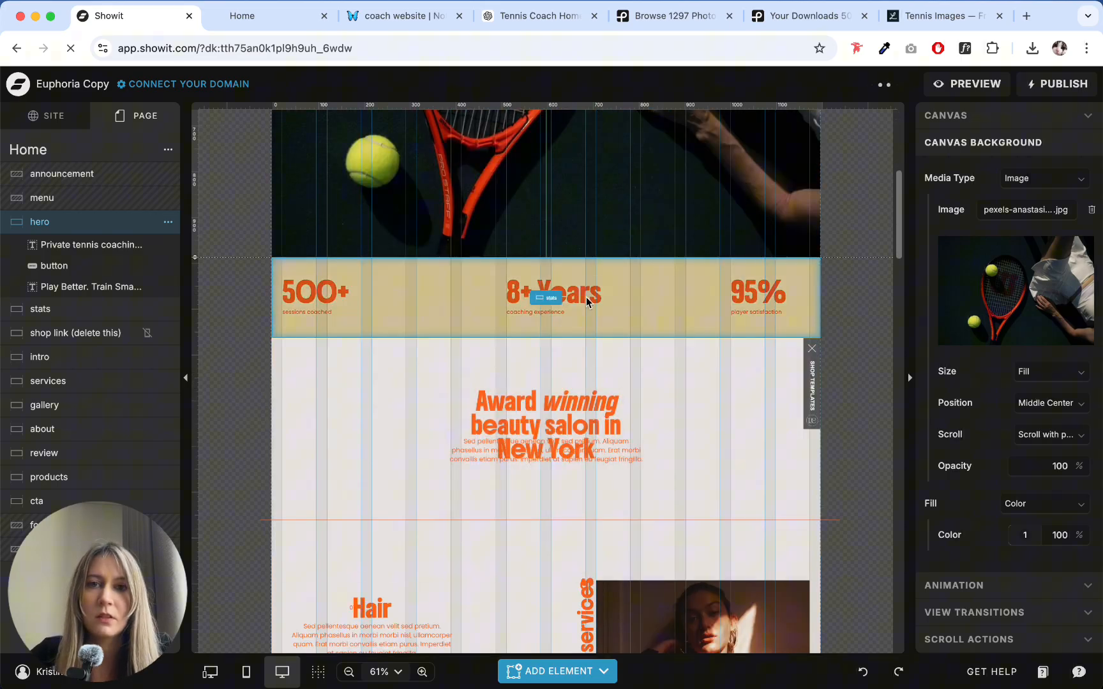
left_click(462, 327)
left_click(813, 378)
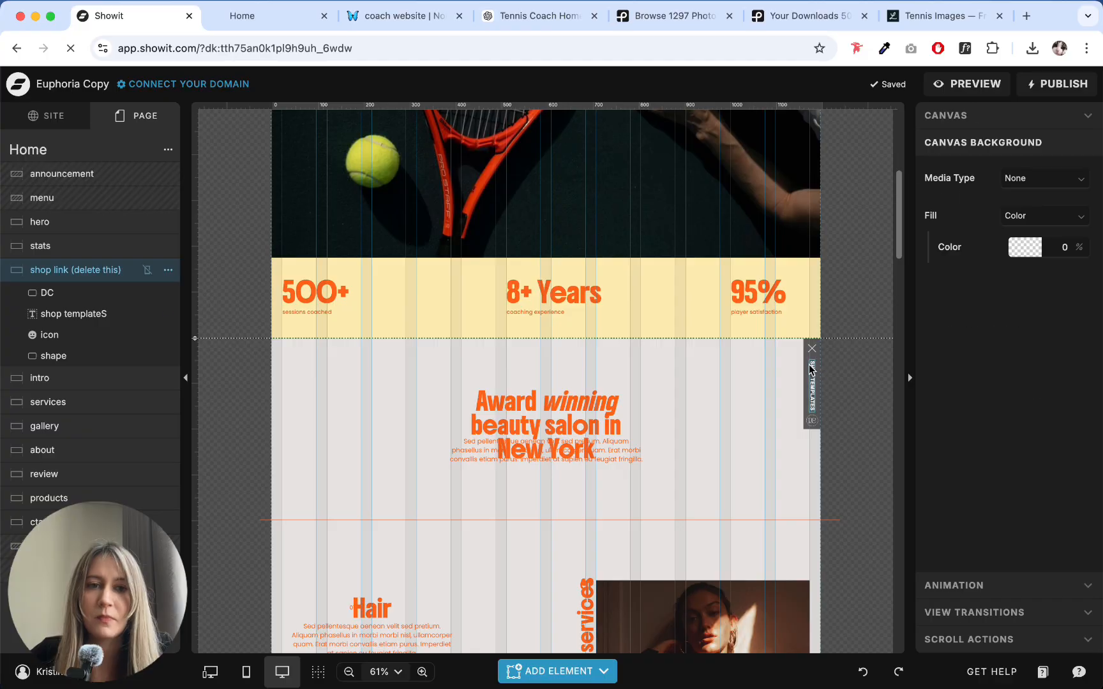
left_click(167, 270)
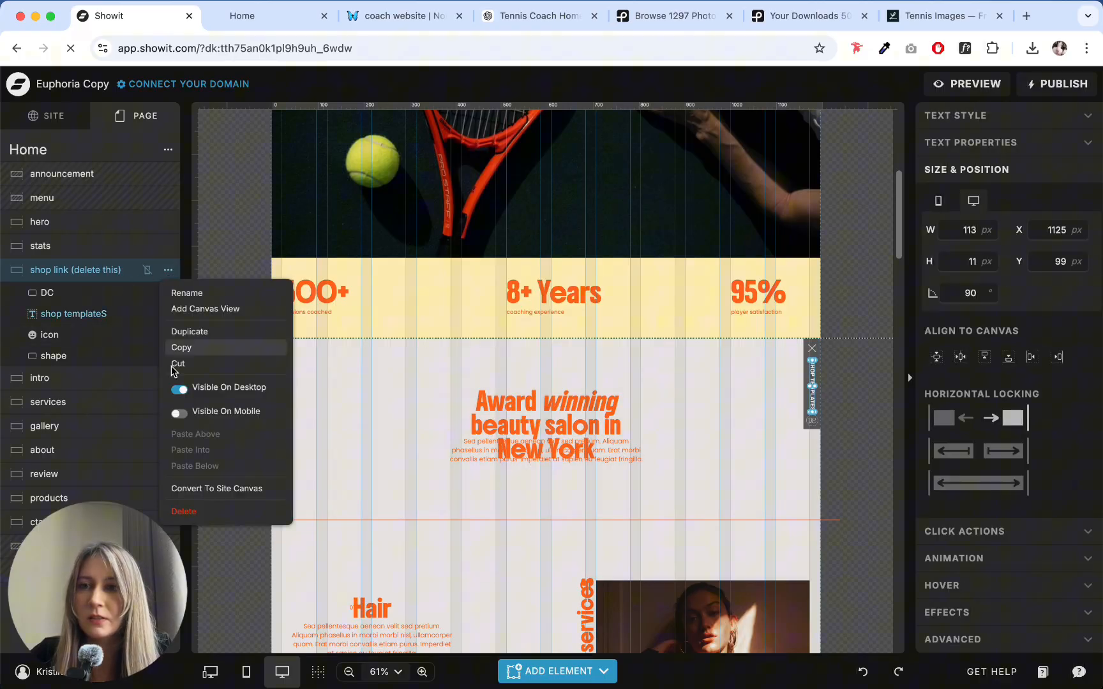
left_click(193, 513)
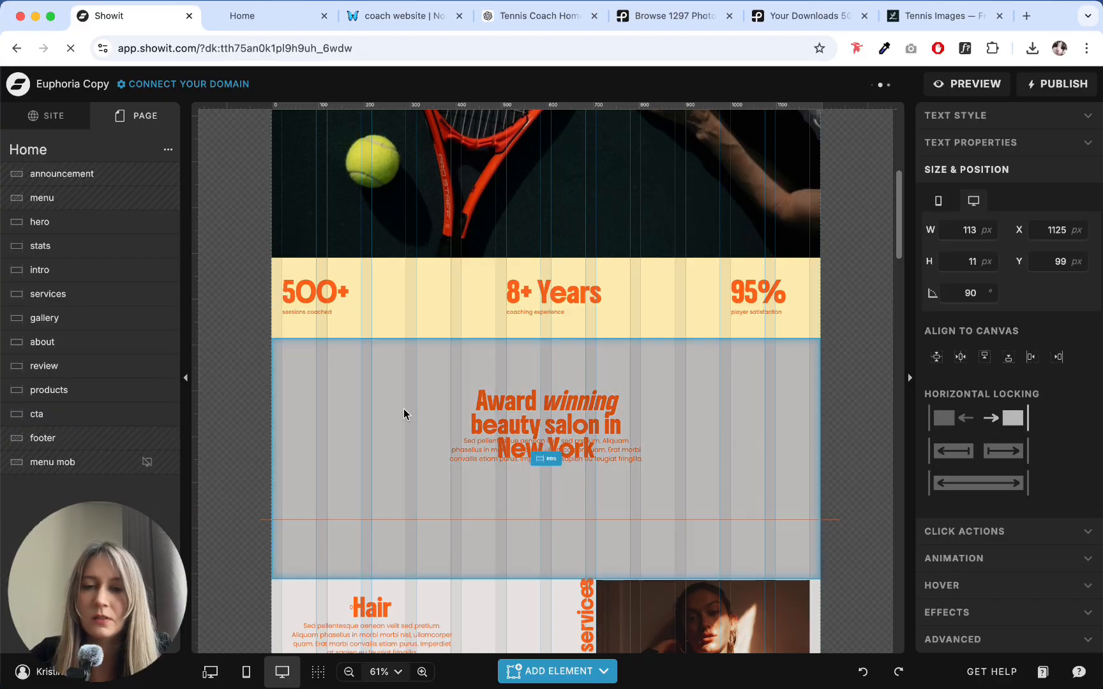
- Set the intro canvas background fill to dark color style 2
left_click(382, 394)
left_click(586, 397)
left_click(434, 400)
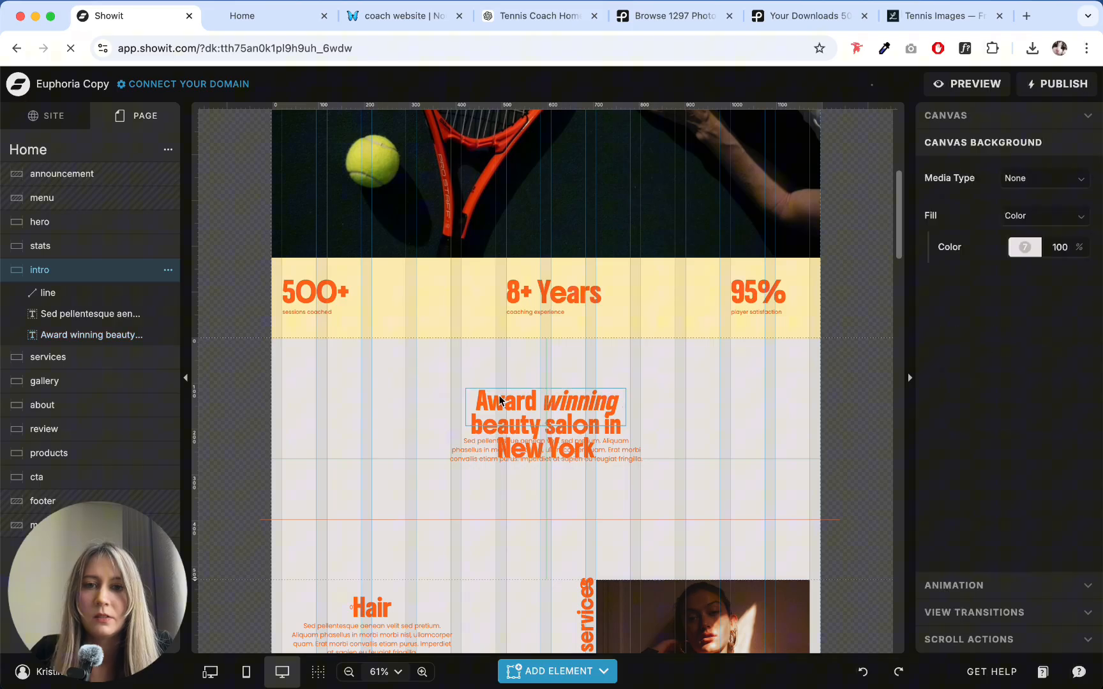
left_click(480, 419)
left_click(468, 450)
left_click(373, 455)
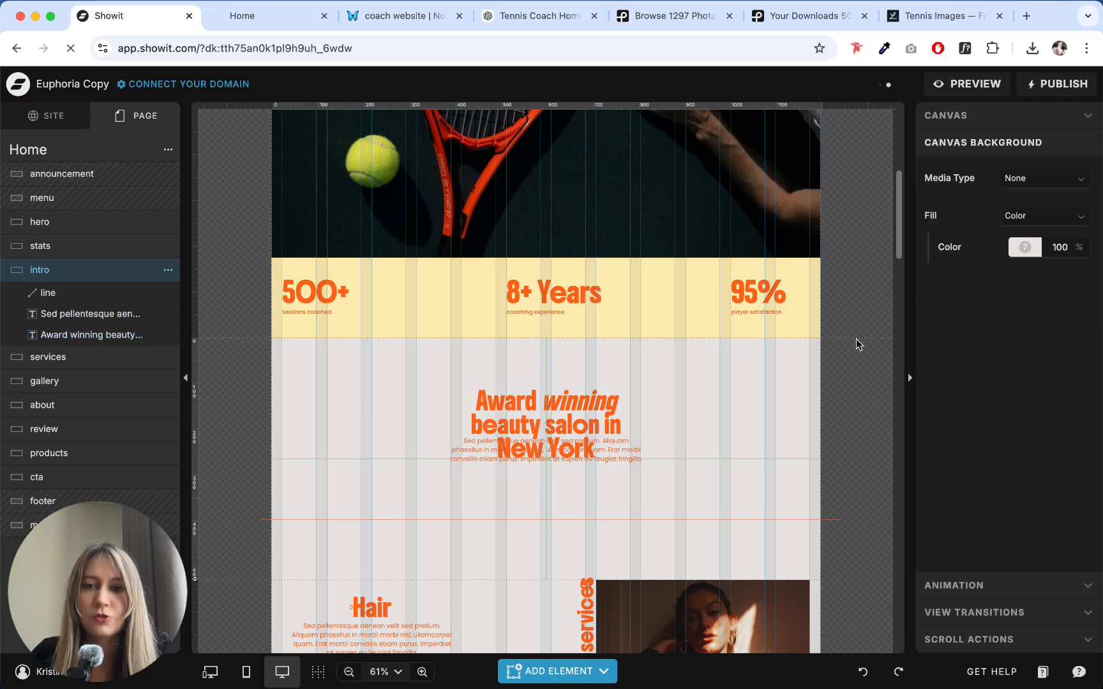
left_click(1034, 246)
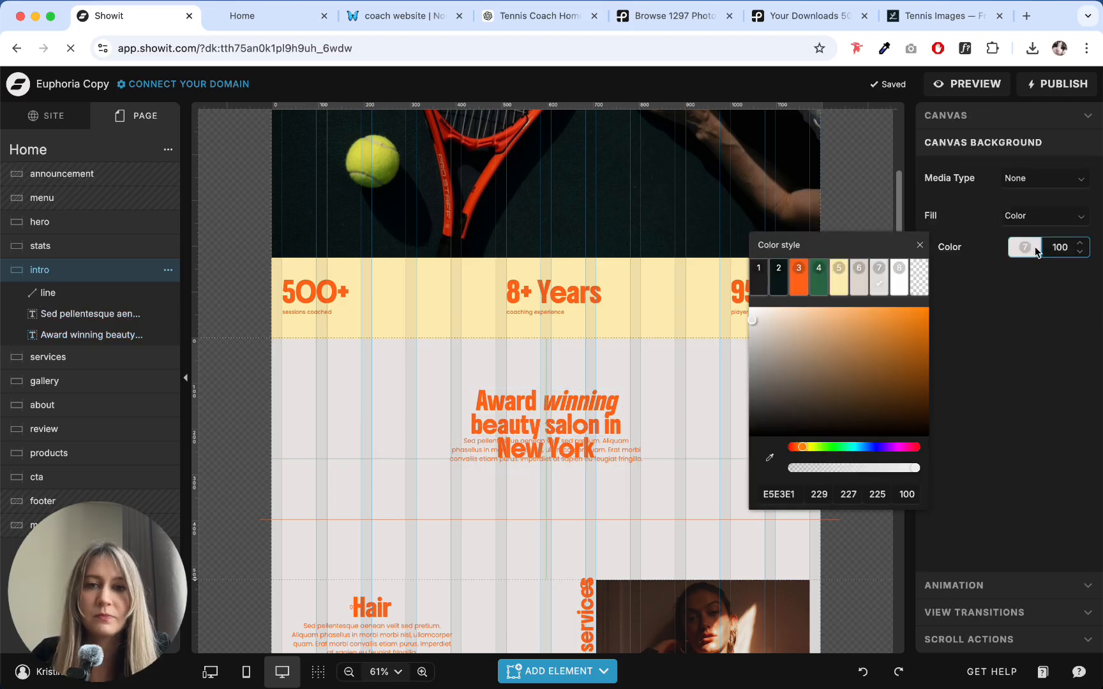
left_click(779, 285)
left_click(412, 399)
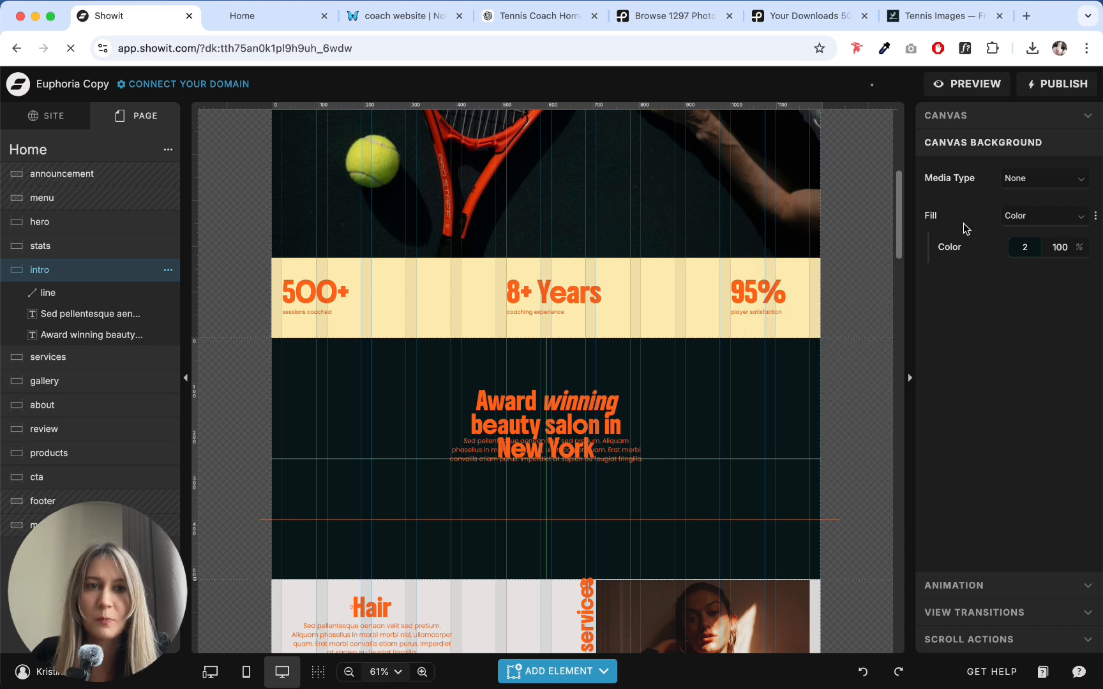
- Try color style 1 as the intro canvas background and switch back to color style 2
left_click(1045, 243)
left_click(758, 281)
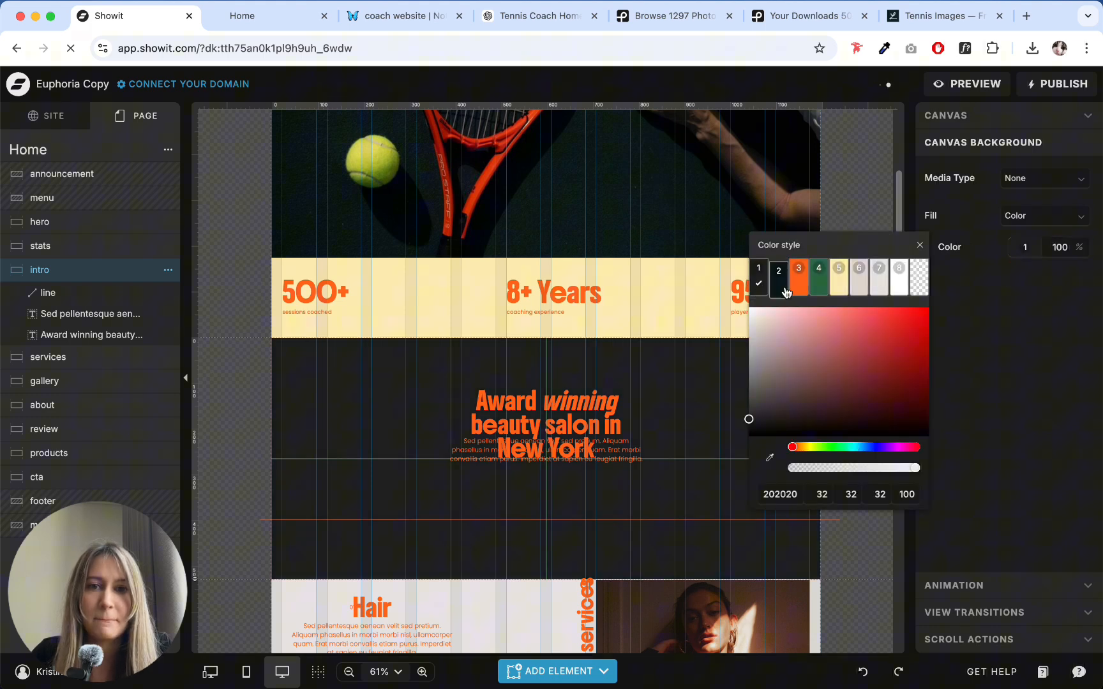
left_click(780, 287)
left_click(715, 377)
scroll(716, 313, "up", 5)
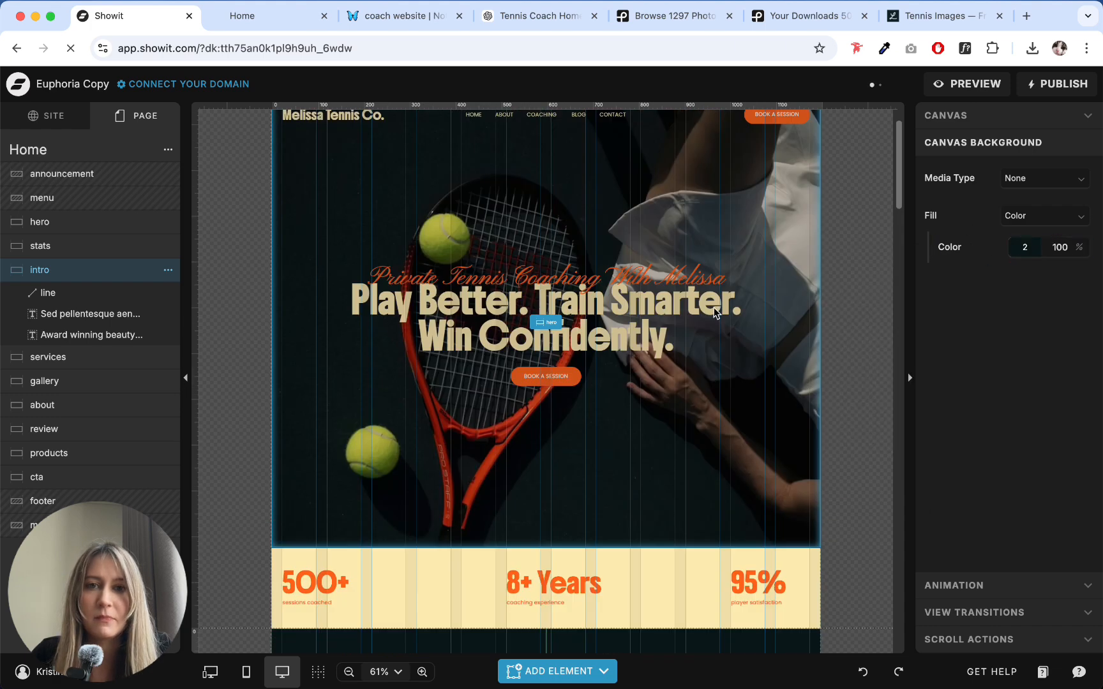
left_click(714, 312)
key("XF86MonBrightnessUp")
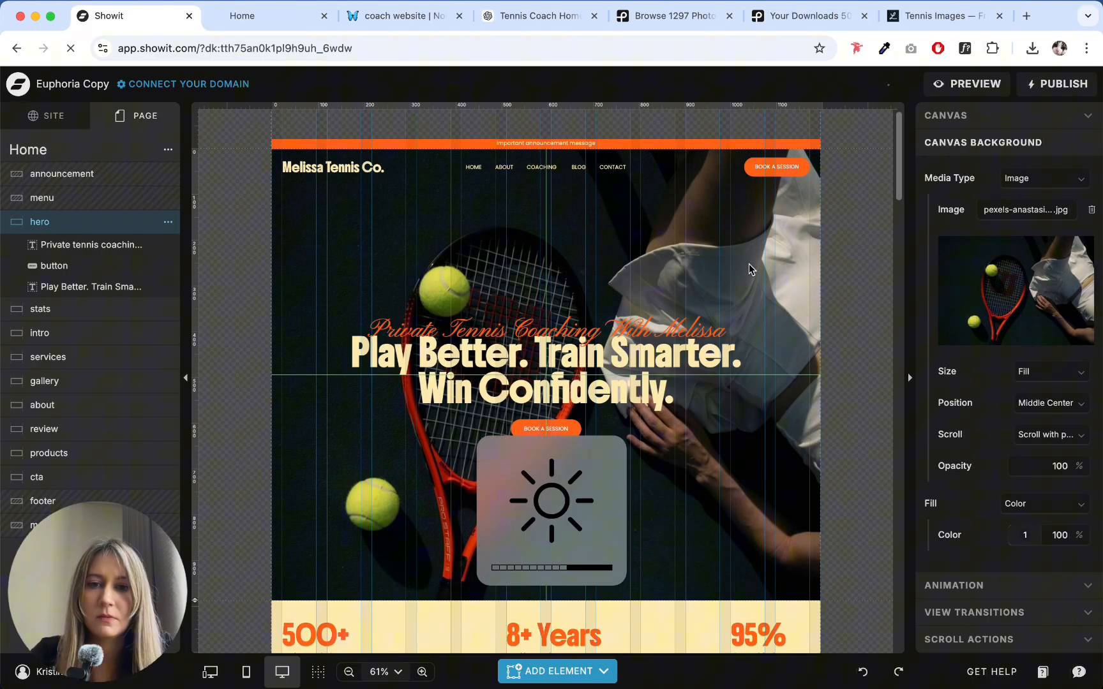
scroll(710, 297, "down", 6)
left_click(674, 343)
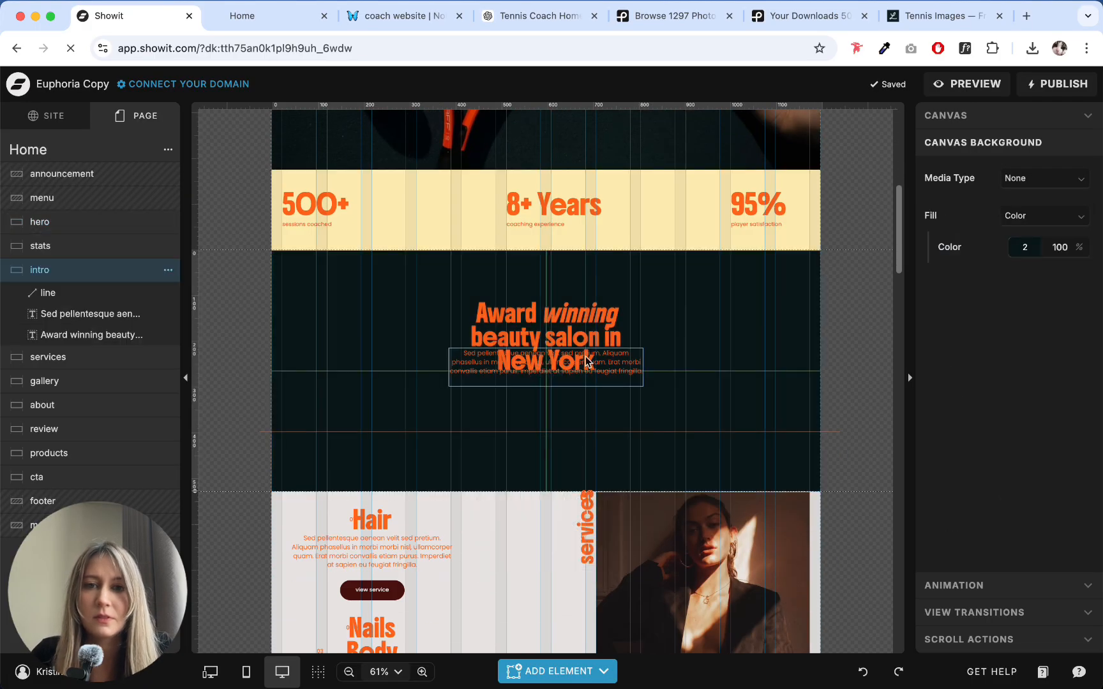
- Compare the intro canvas background color with the hero section's dark image and fill
left_click(587, 360)
left_click(620, 278)
scroll(621, 281, "up", 6)
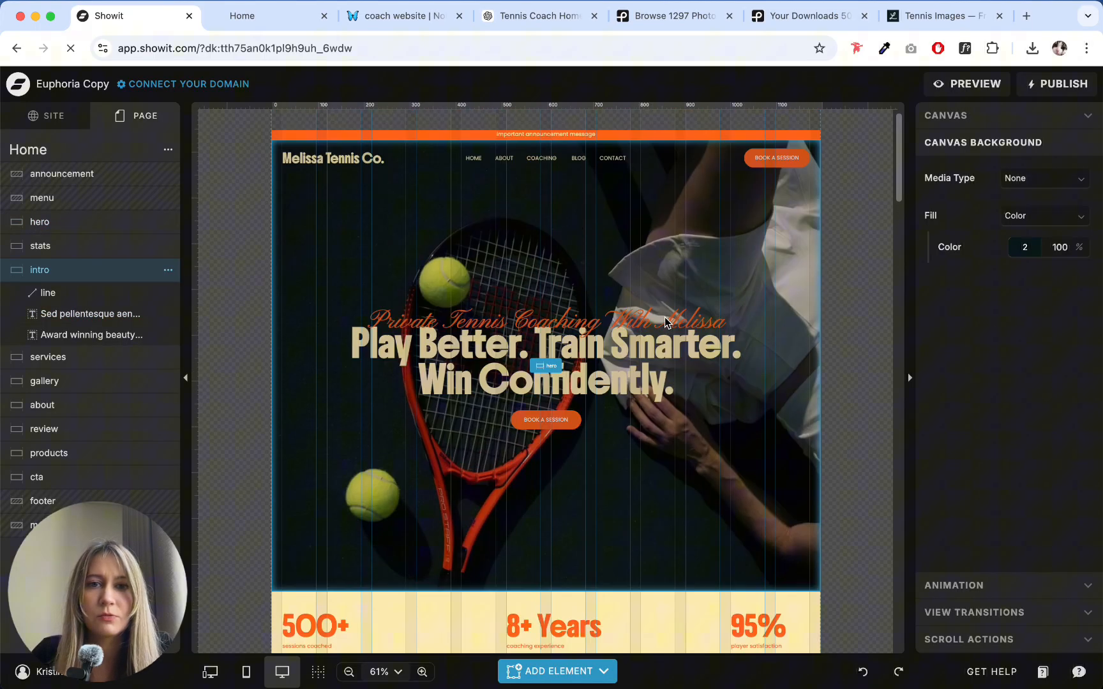
scroll(736, 275, "down", 6)
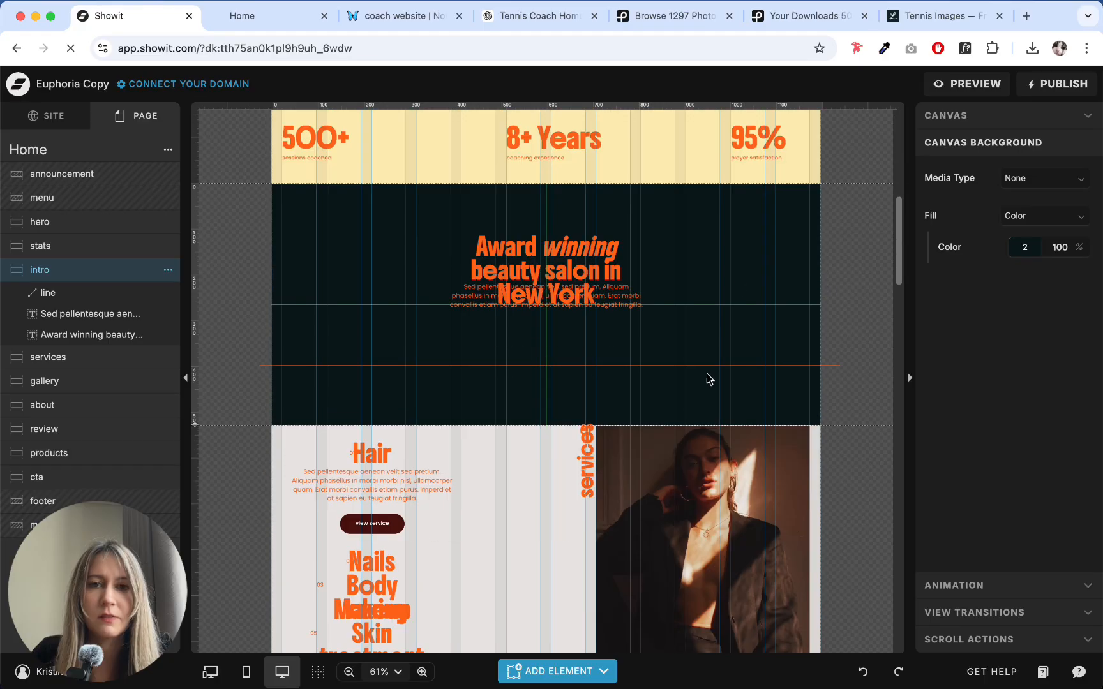
left_click(1017, 251)
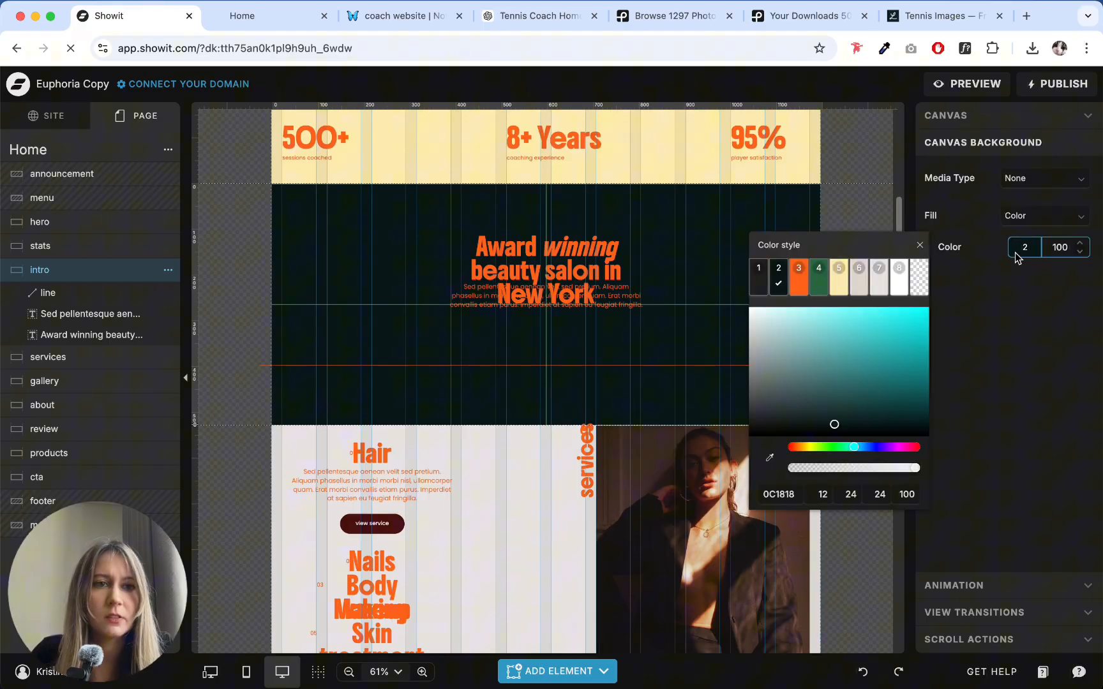
scroll(592, 319, "up", 6)
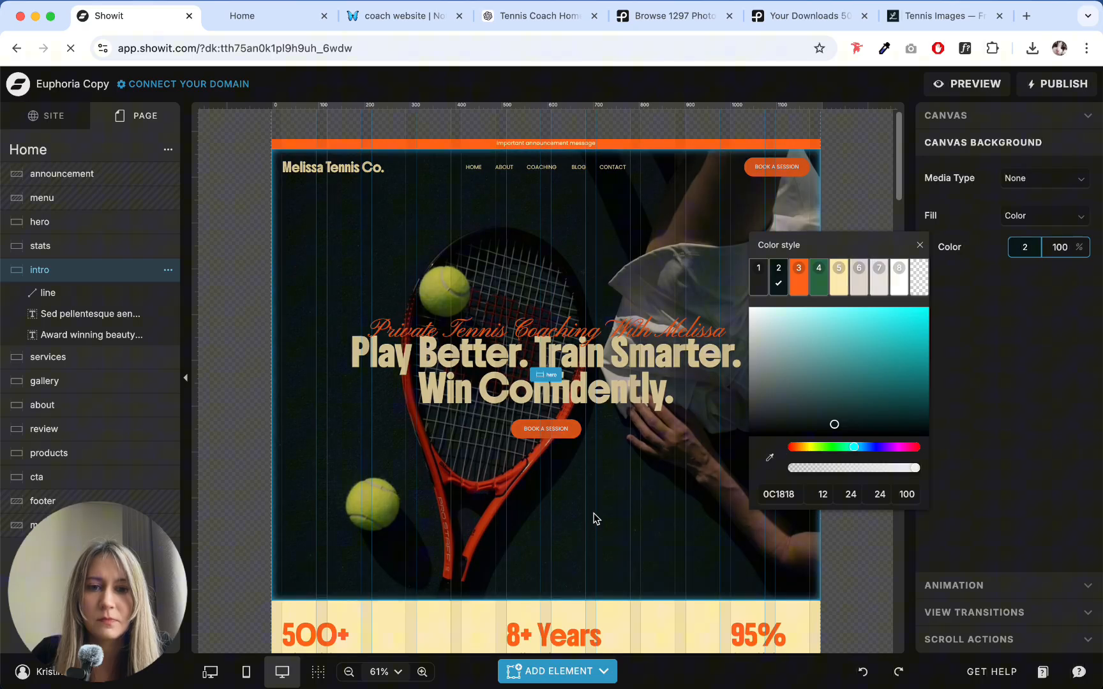
left_click(569, 526)
scroll(569, 526, "down", 5)
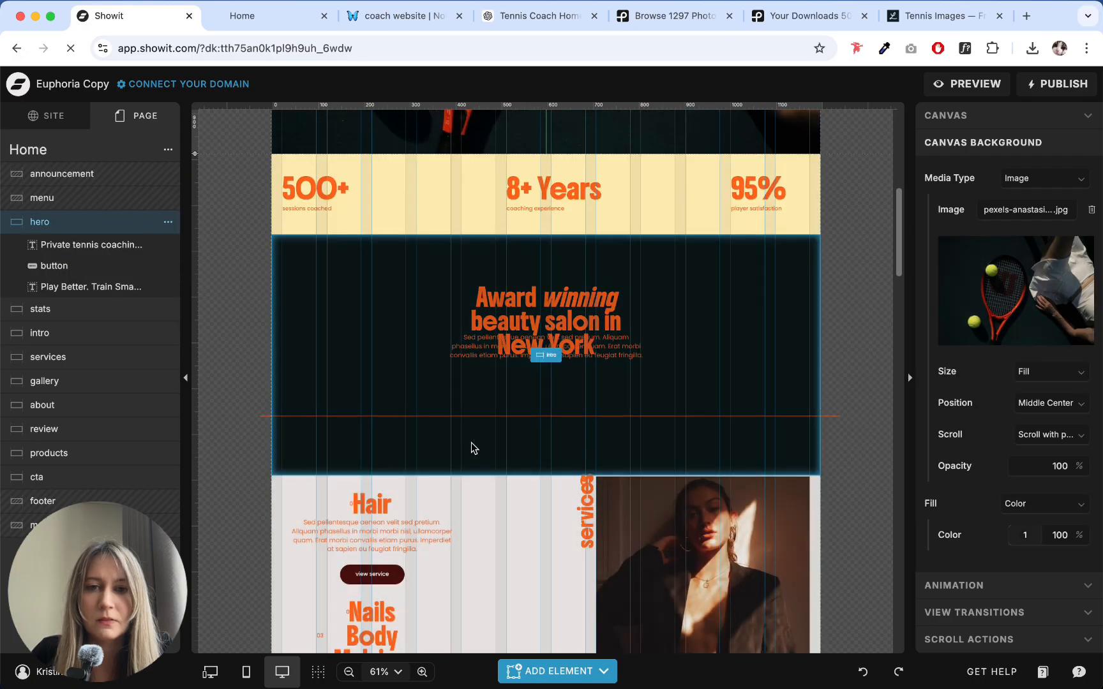
- Move the intro paragraph down below the heading and set the heading's text color to color style 5
left_click(675, 417)
left_click_drag(611, 348, 609, 387)
left_click(586, 303)
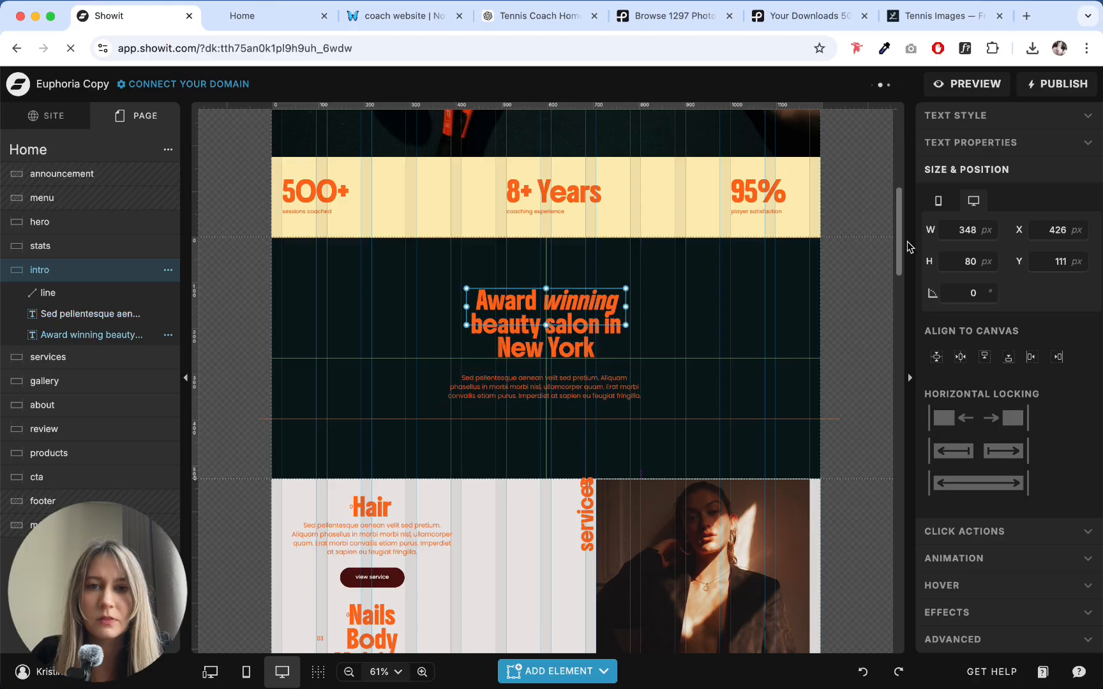
left_click(980, 116)
left_click(1016, 188)
left_click(826, 217)
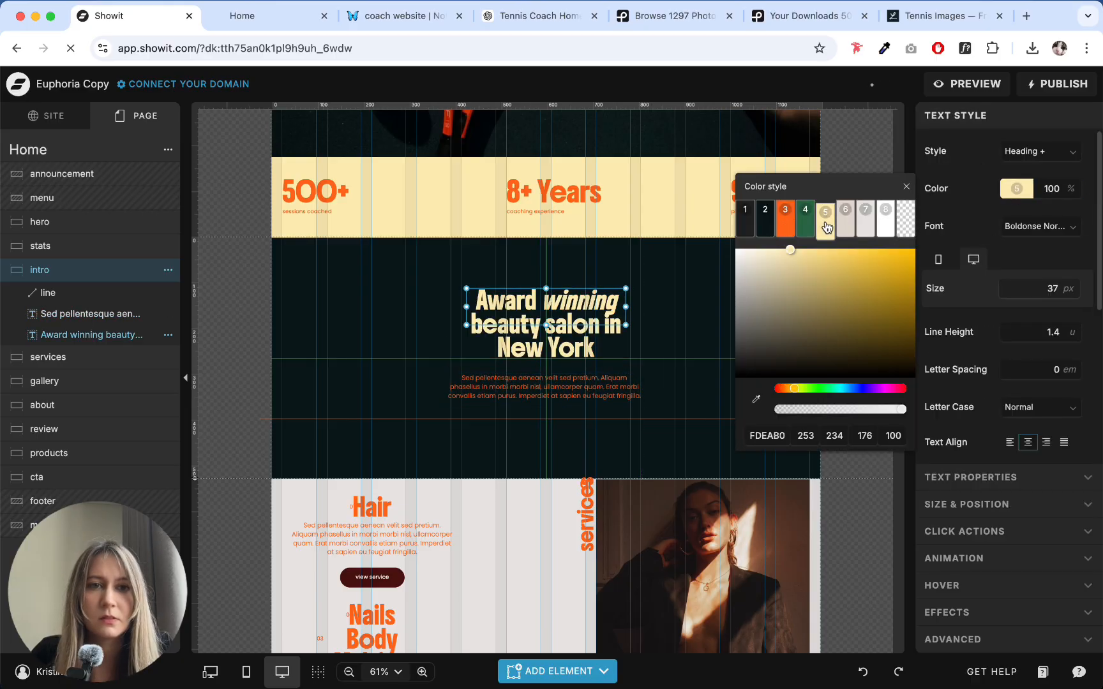
- Try color style 2 on the intro heading and switch it back to color style 5
left_click(764, 220)
left_click(621, 305)
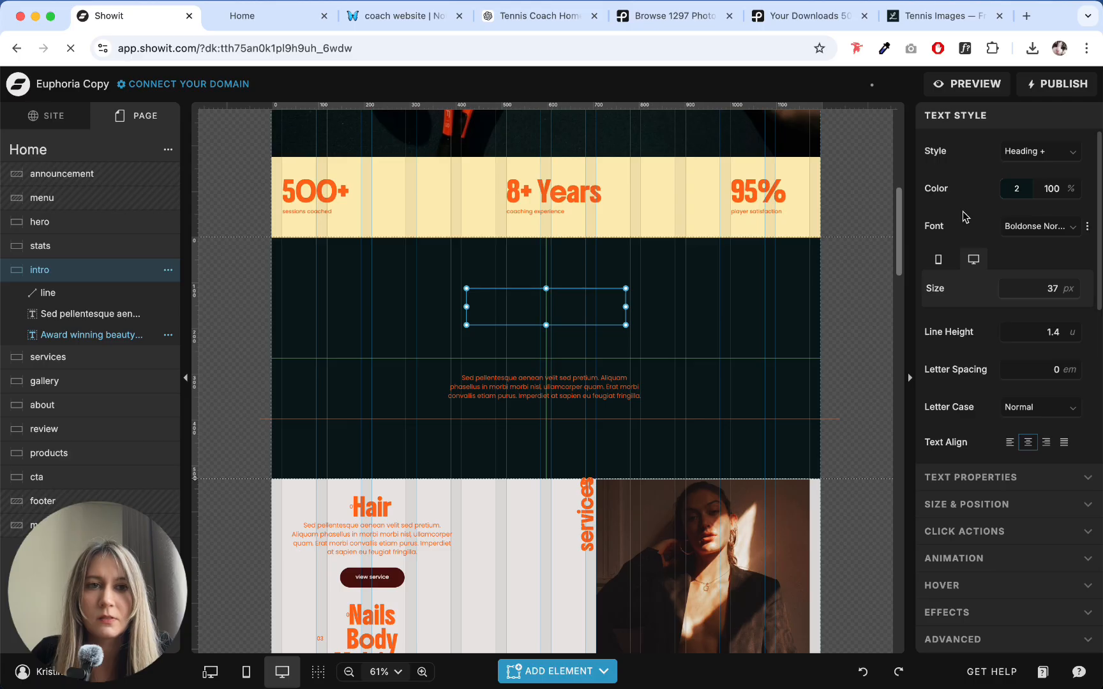
left_click(1016, 188)
left_click(825, 217)
left_click(618, 288)
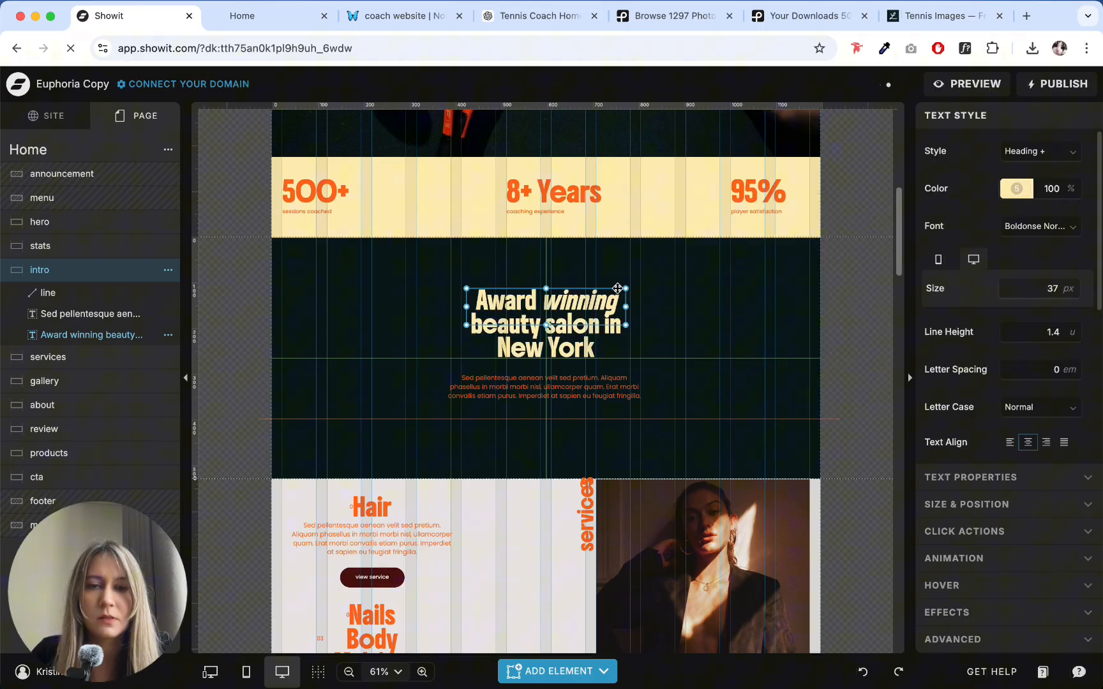
- Check the intro canvas against the hero section and inspect its background color style
left_click(739, 335)
scroll(732, 345, "up", 6)
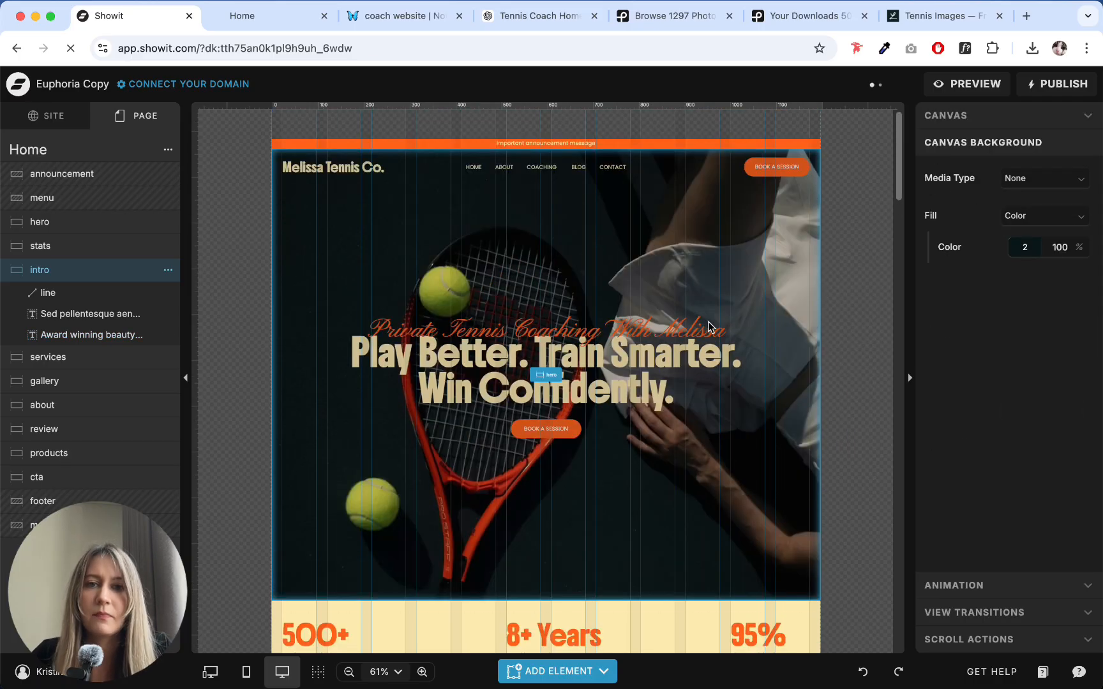
scroll(703, 322, "down", 4)
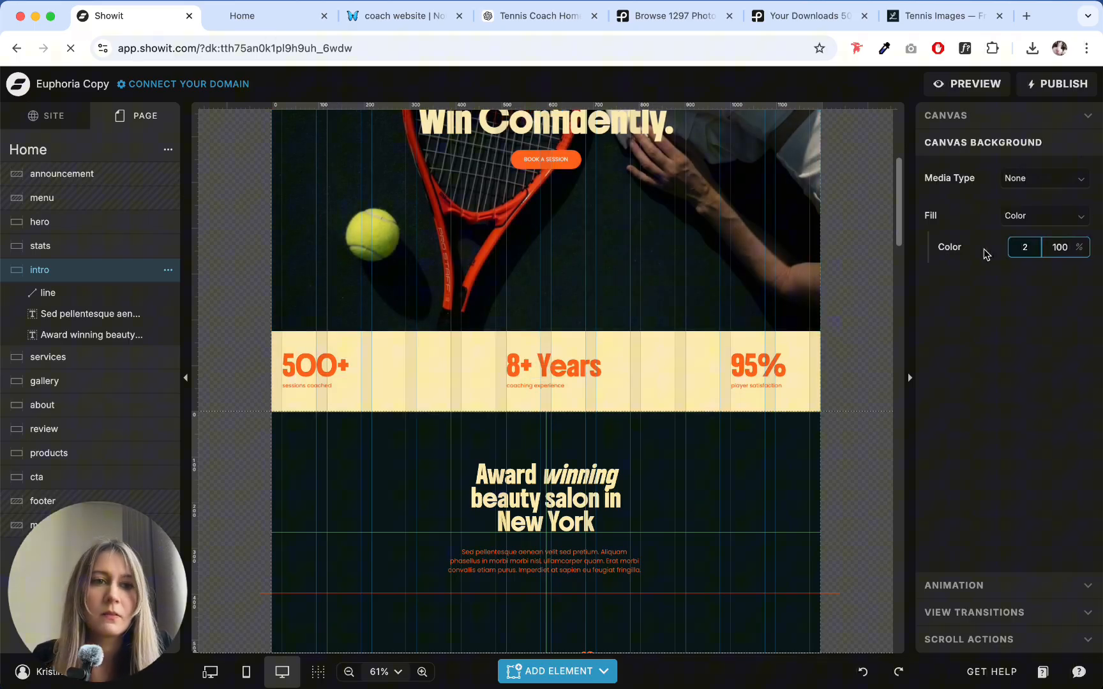
left_click(1010, 254)
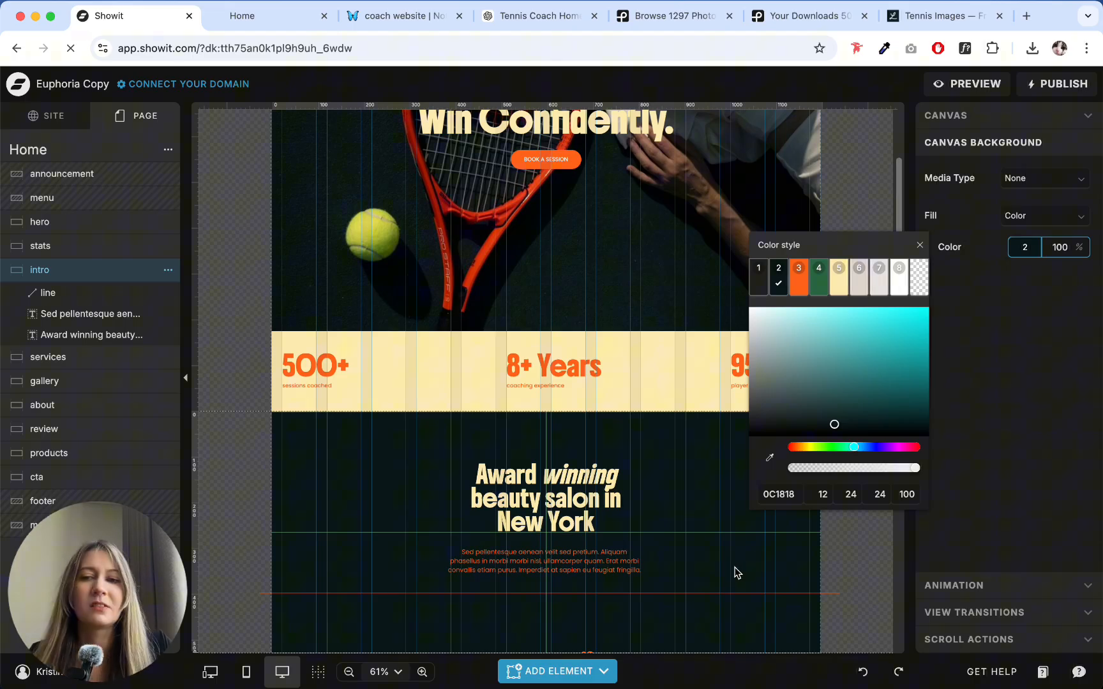
left_click(723, 545)
- Find the first homepage draft in the ChatGPT conversation and copy the intro headline "Tennis Coaching That Actually Moves You Forward"
left_click(287, 16)
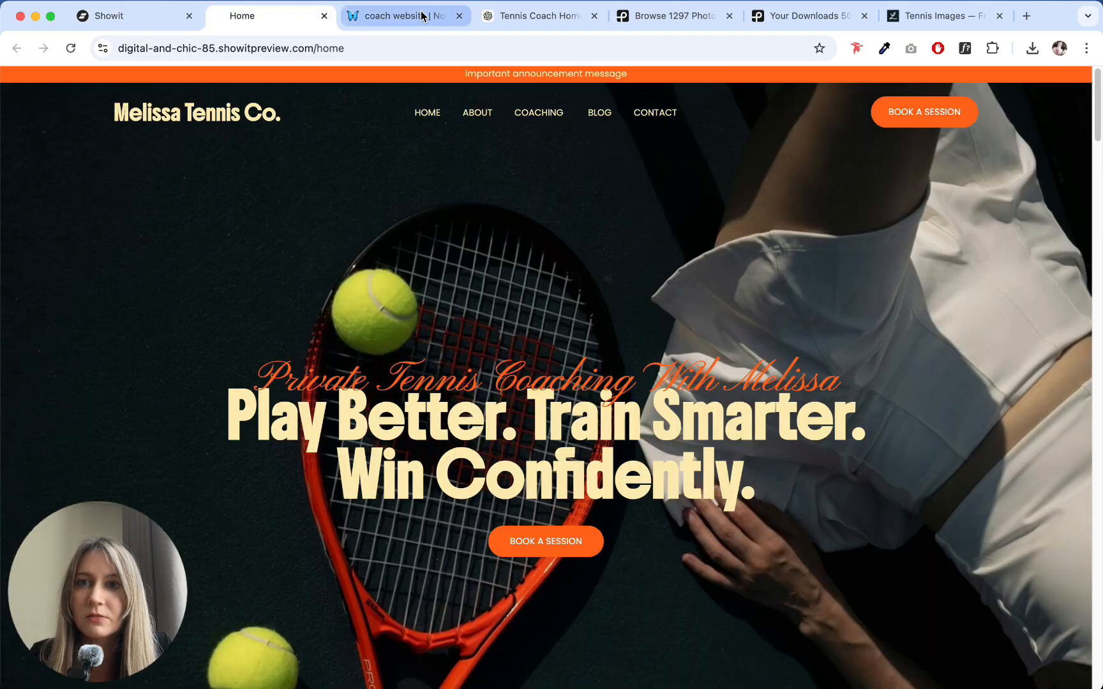
left_click(422, 15)
left_click(532, 15)
scroll(453, 223, "up", 10)
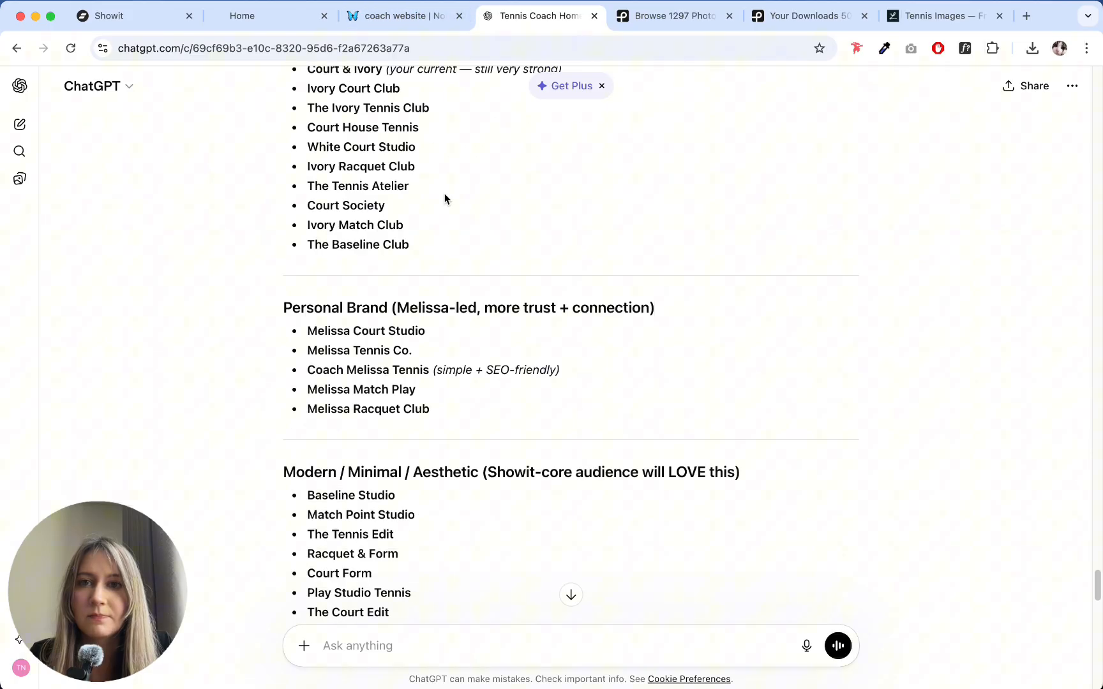
scroll(445, 193, "up", 20)
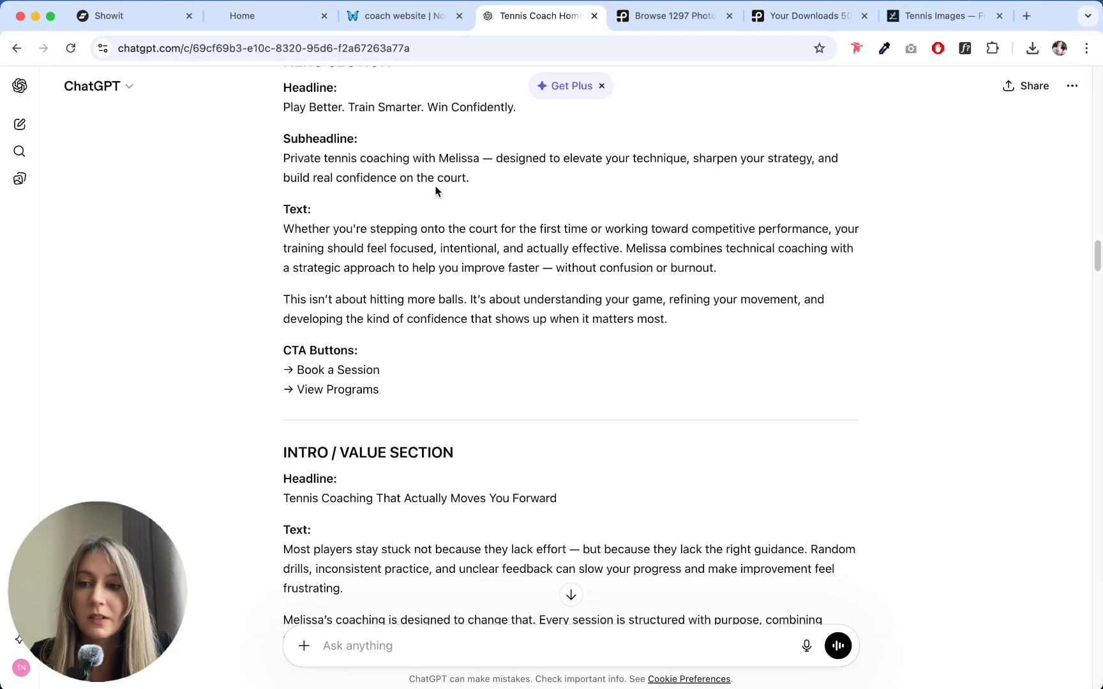
scroll(436, 190, "up", 20)
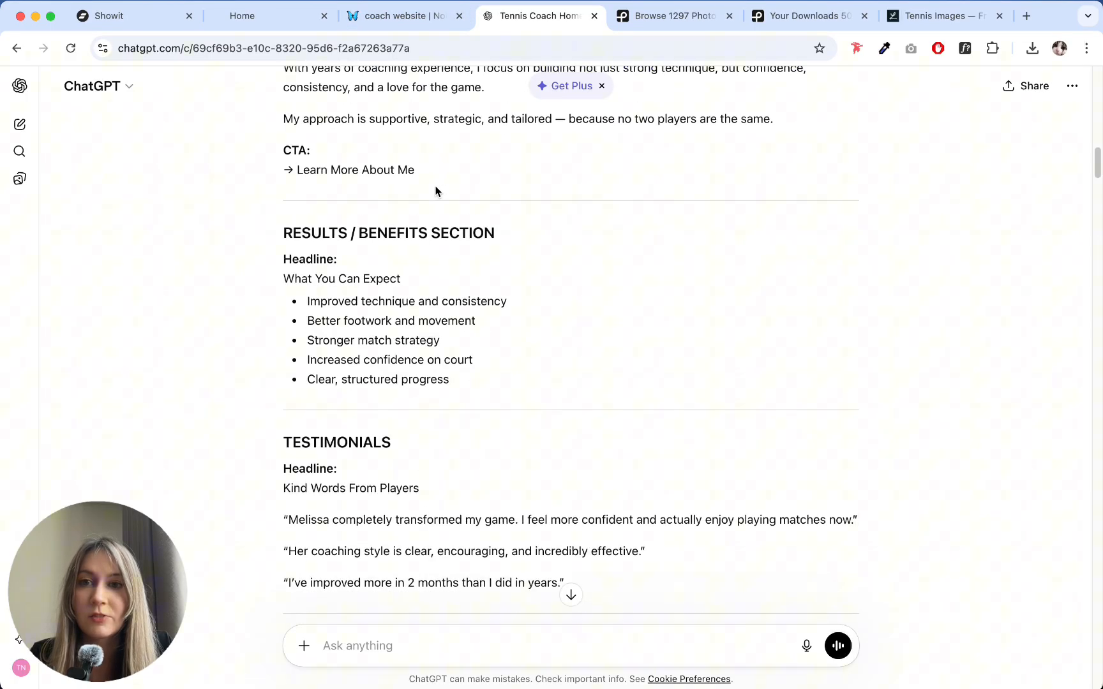
scroll(436, 190, "up", 20)
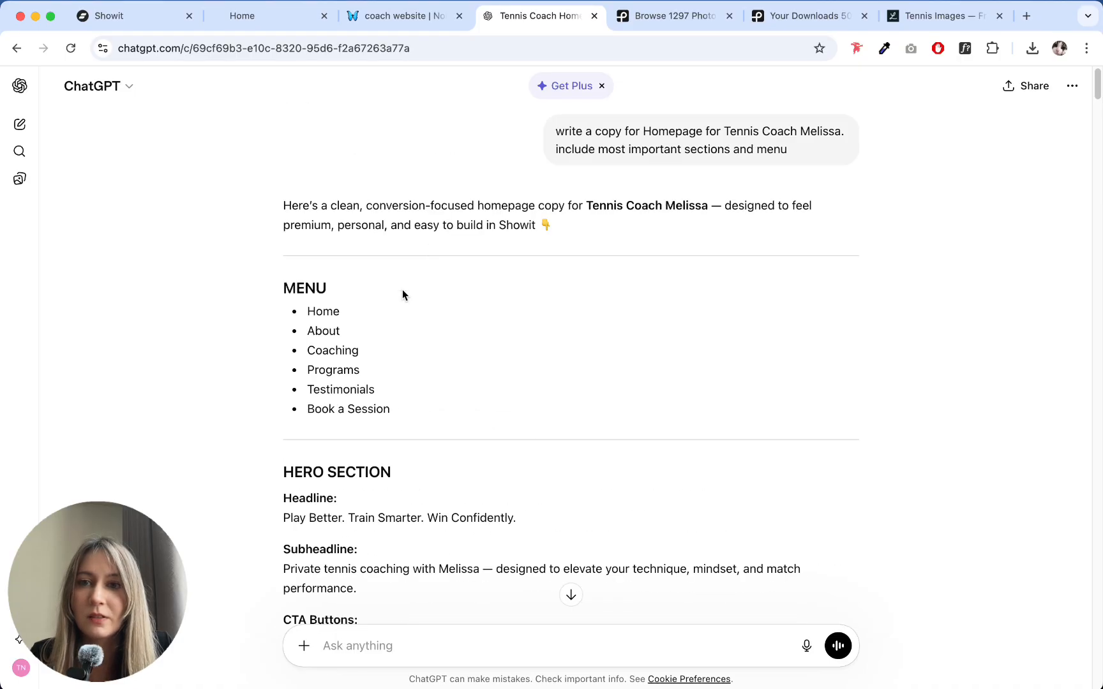
scroll(403, 294, "down", 10)
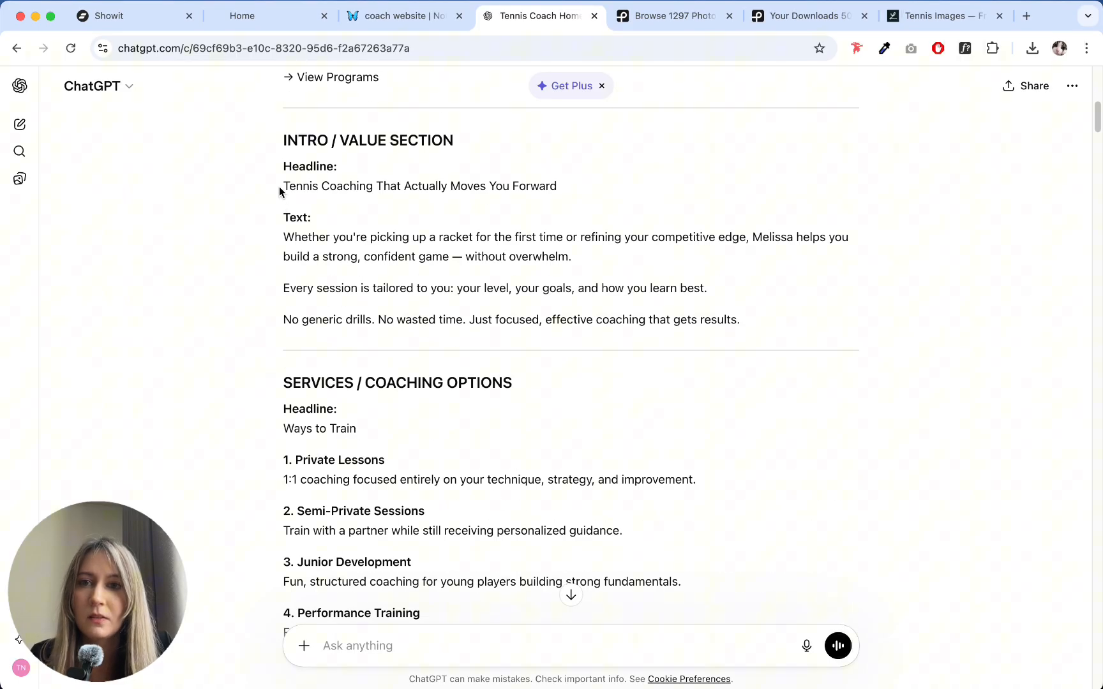
left_click_drag(279, 186, 561, 182)
key("ctrl+c")
- Return to Showit and replace the intro heading's text with "Tennis Coaching That Actually Moves You Forward"
left_click(126, 15)
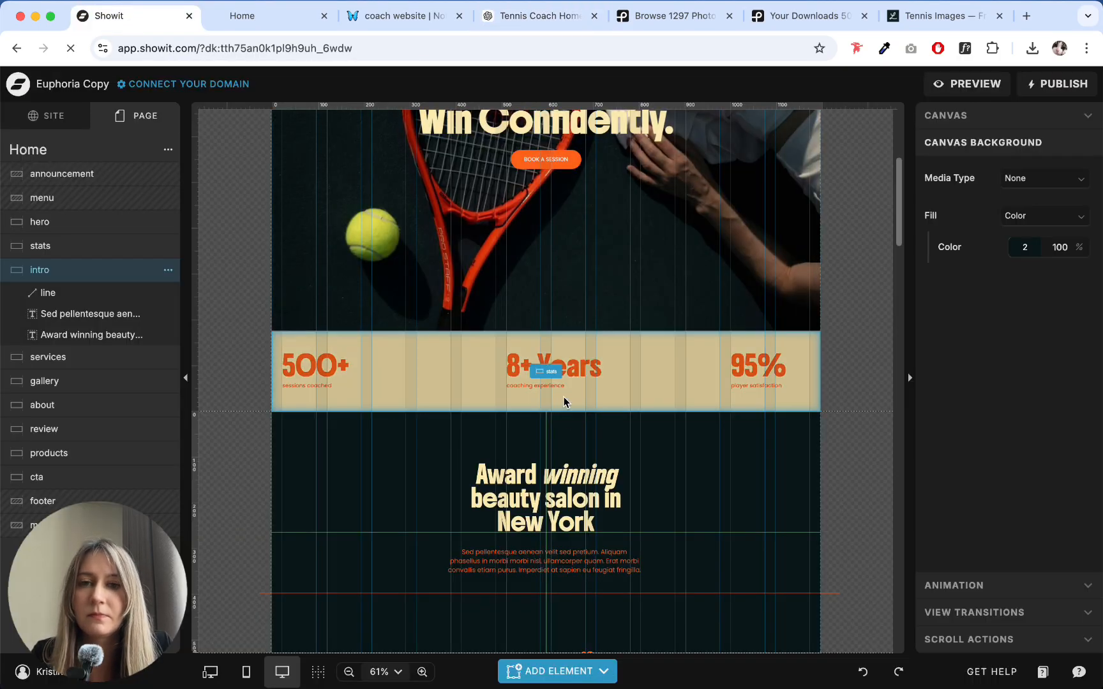
left_click(552, 486)
double_click(552, 485)
key("ctrl+v")
key("Escape")
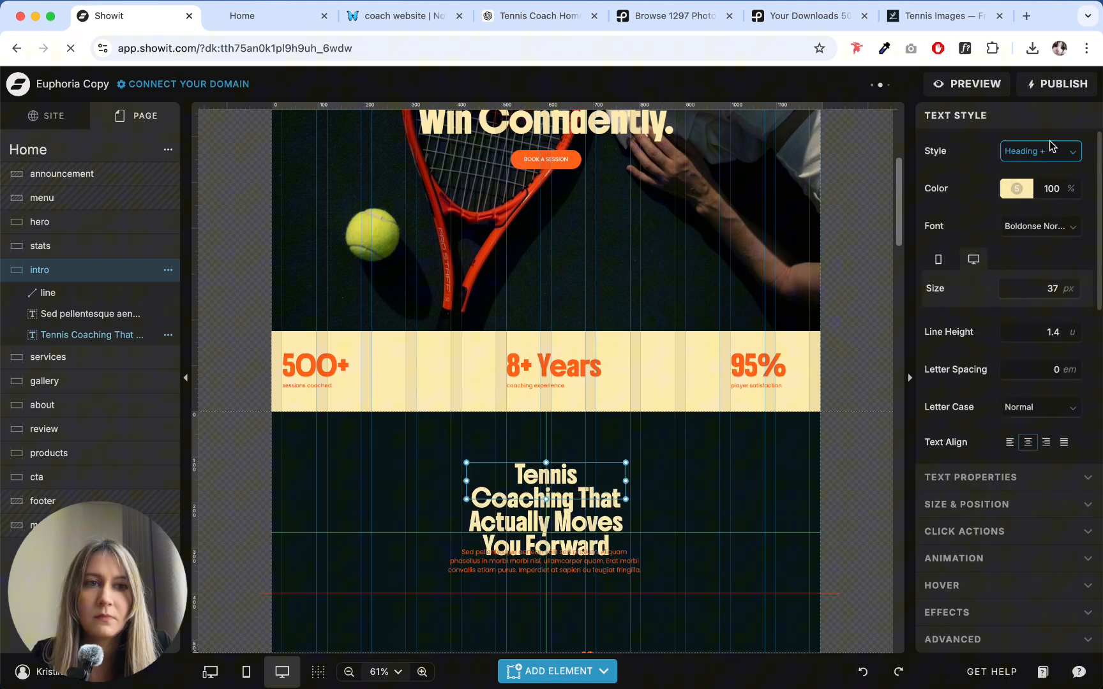
- Reapply the Heading text style to the intro heading and set its color to color style 5
left_click(1040, 151)
left_click(1035, 192)
left_click(1017, 188)
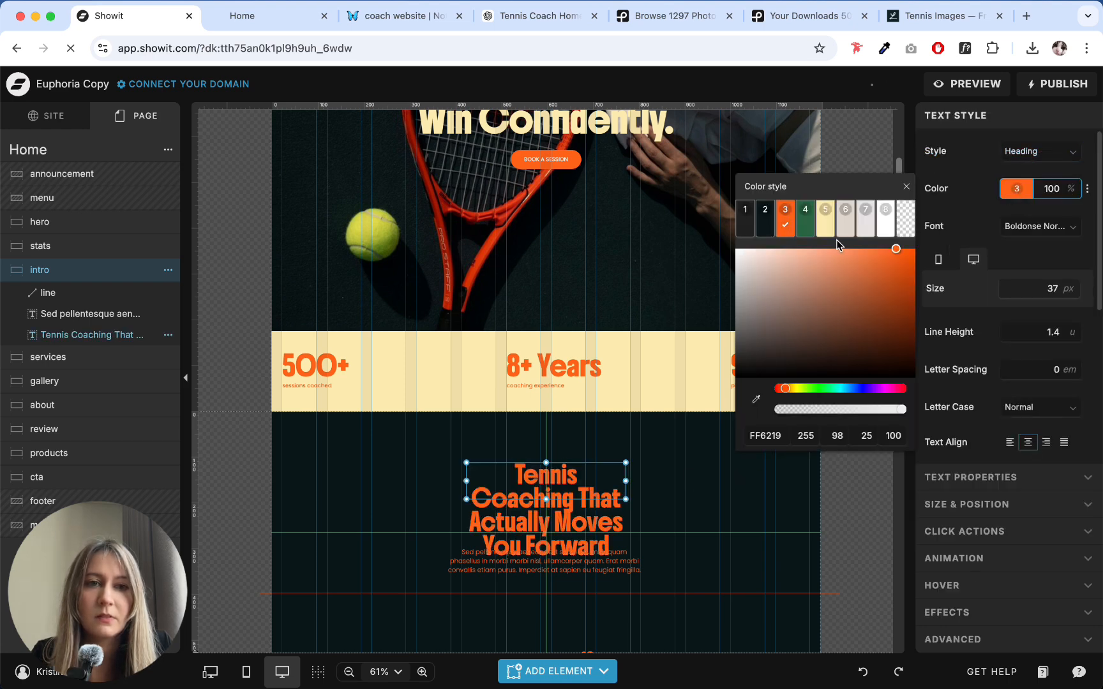
left_click(825, 217)
left_click(635, 522)
- Widen the intro heading so it wraps onto two lines, lower it to just above the paragraph, and select the paragraph
left_click(622, 499)
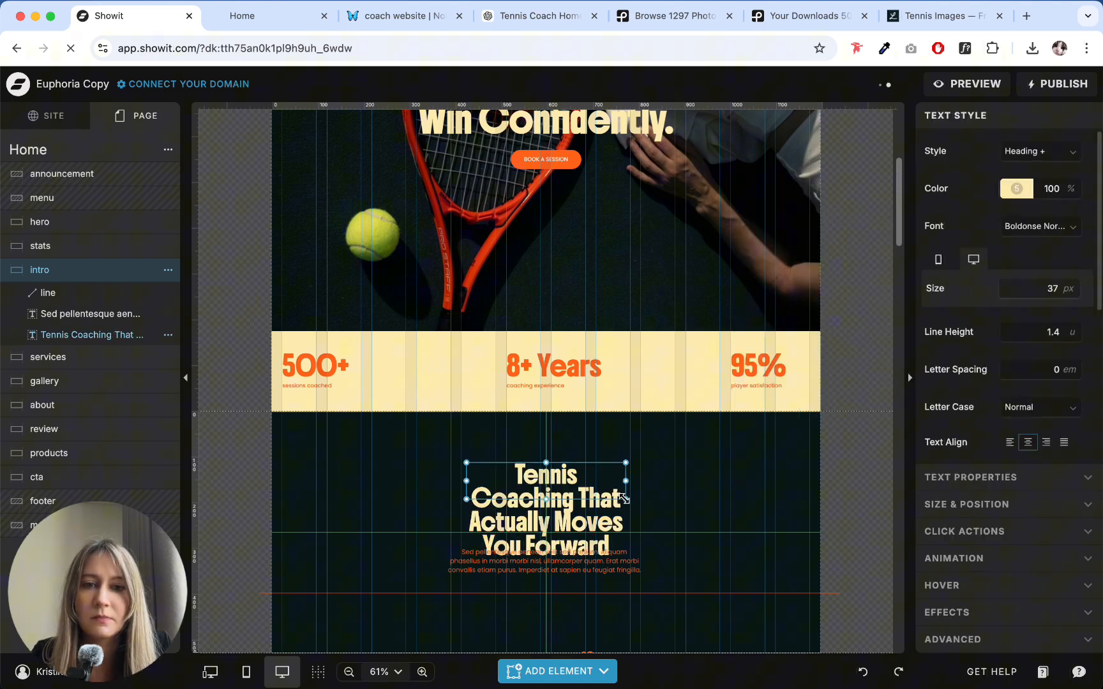
mouse_move(624, 499)
left_mouse_down()
mouse_move(701, 530)
mouse_move(756, 525)
mouse_move(755, 510)
mouse_move(621, 517)
left_mouse_up()
left_click(594, 568)
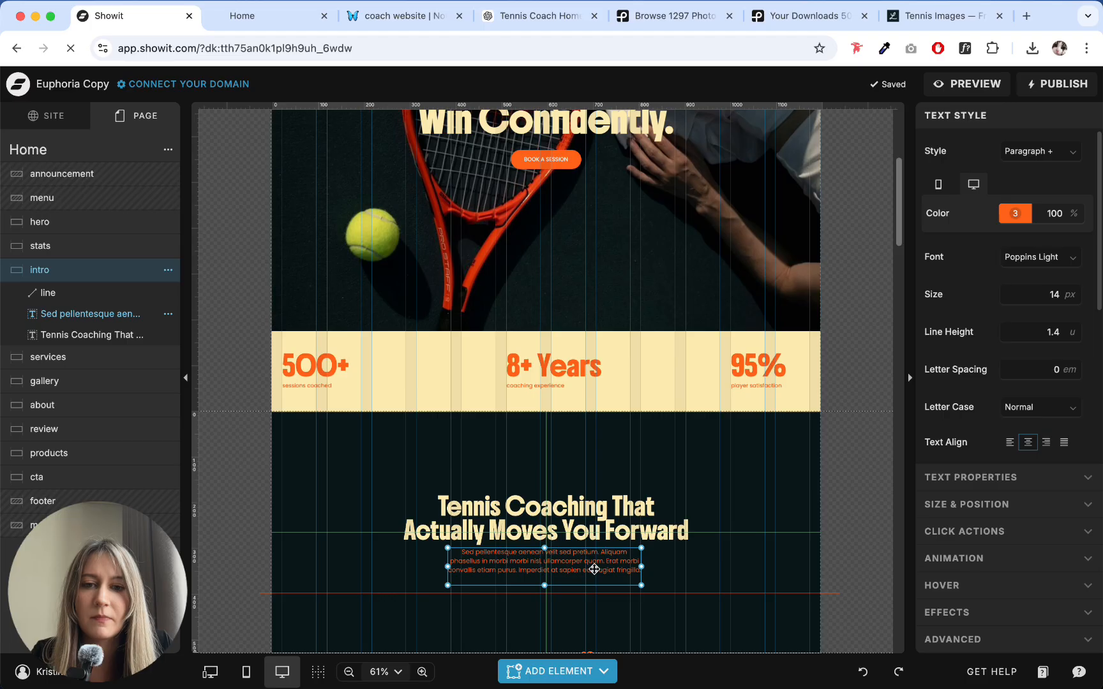
scroll(709, 391, "down", 3)
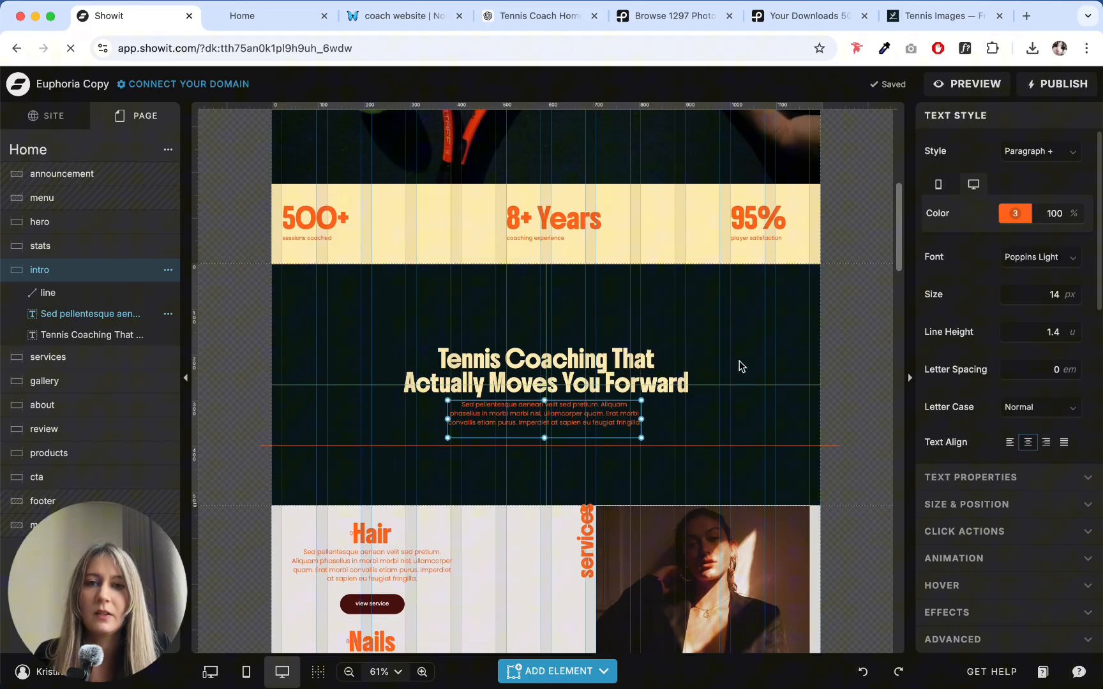
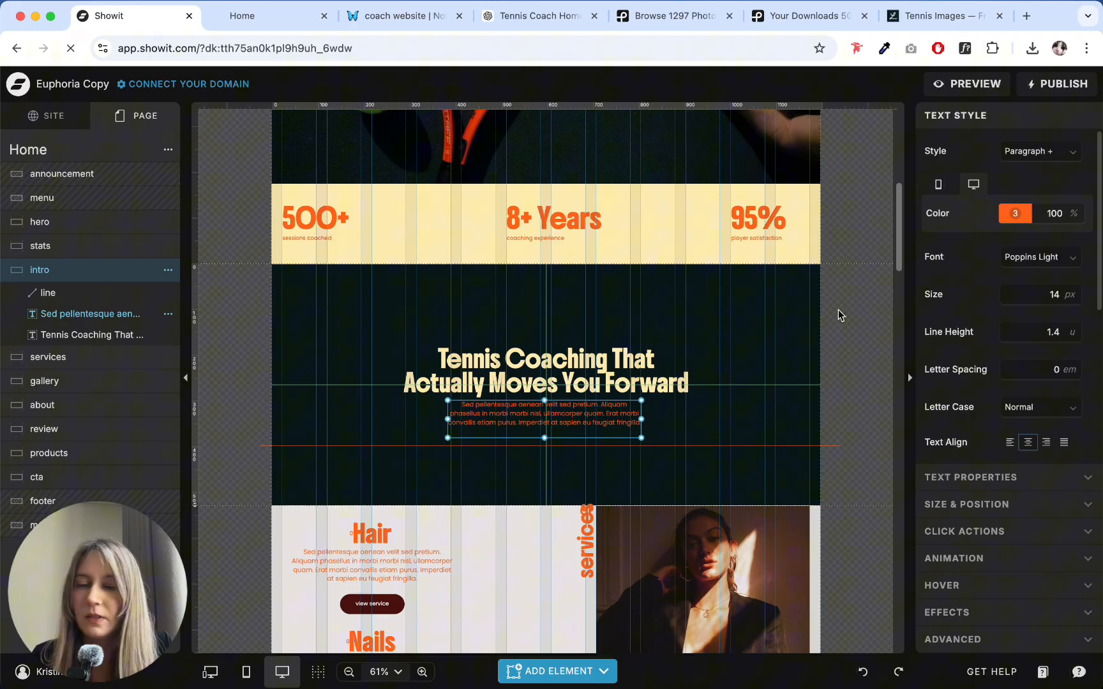
- Set the intro paragraph's text color to color style 5 and reselect the paragraph
left_click(1015, 213)
left_click(832, 233)
left_click(564, 307)
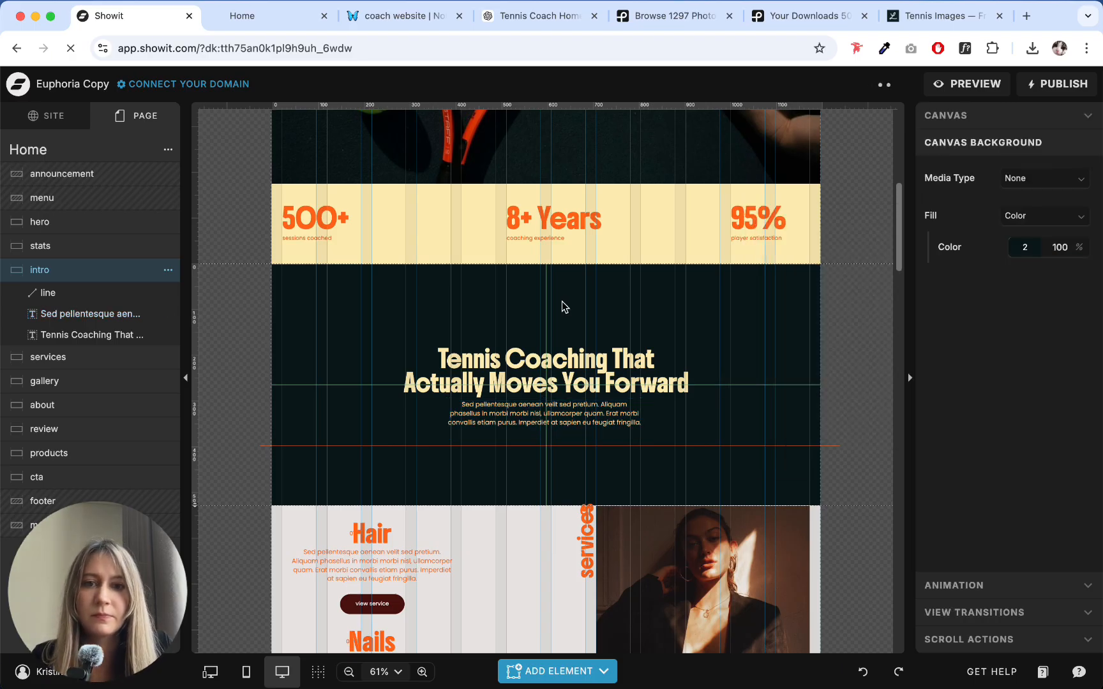
left_click(550, 357)
left_click(544, 414)
- Switch to the ChatGPT conversation and copy the first intro text paragraph, starting "Whether you're picking up a racket for the first time"
left_click(249, 15)
left_click(396, 16)
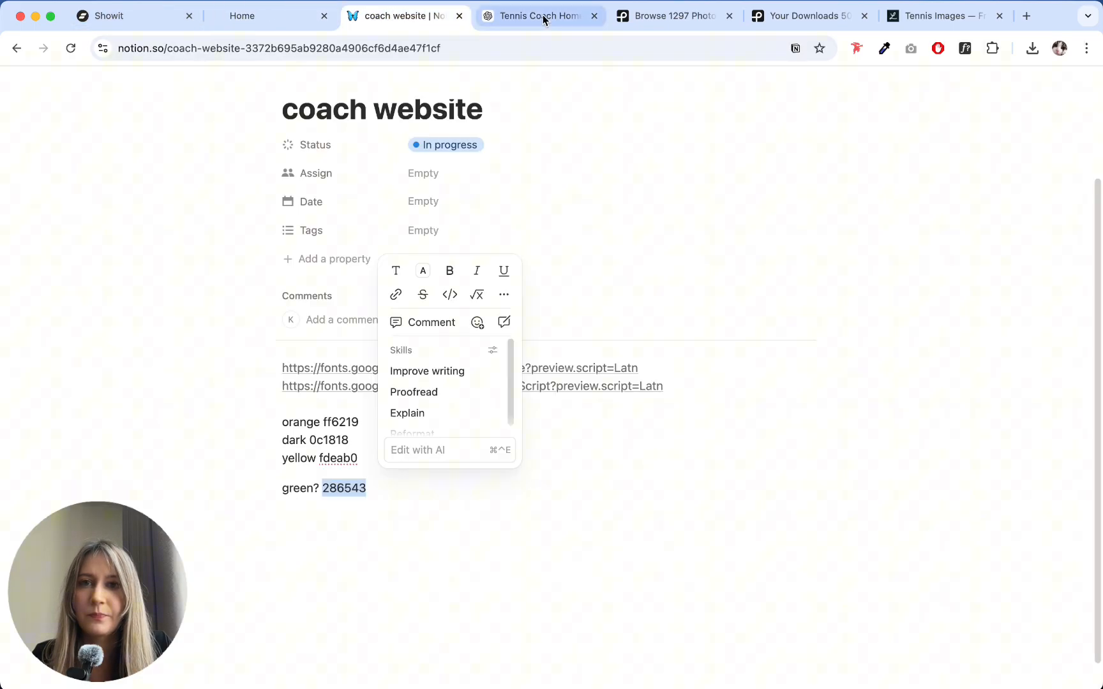
left_click(544, 19)
left_click_drag(285, 242, 612, 260)
key("super+c")
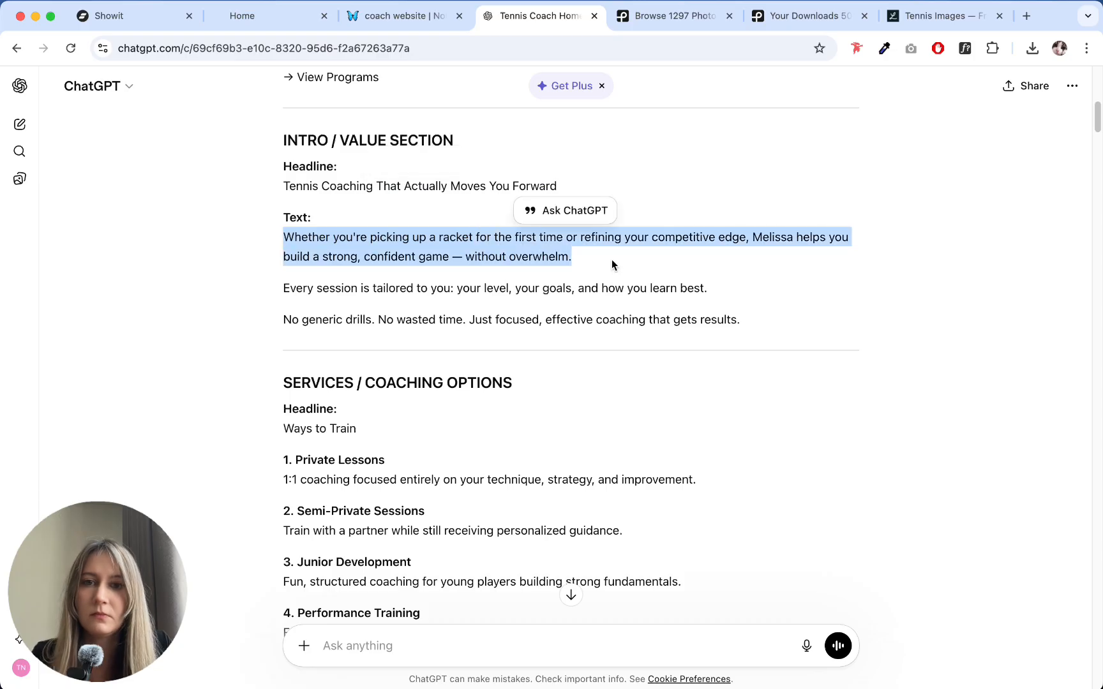
- Return to Showit and replace the intro paragraph's placeholder with the copied "Whether you're picking up a racket" text
left_click(152, 29)
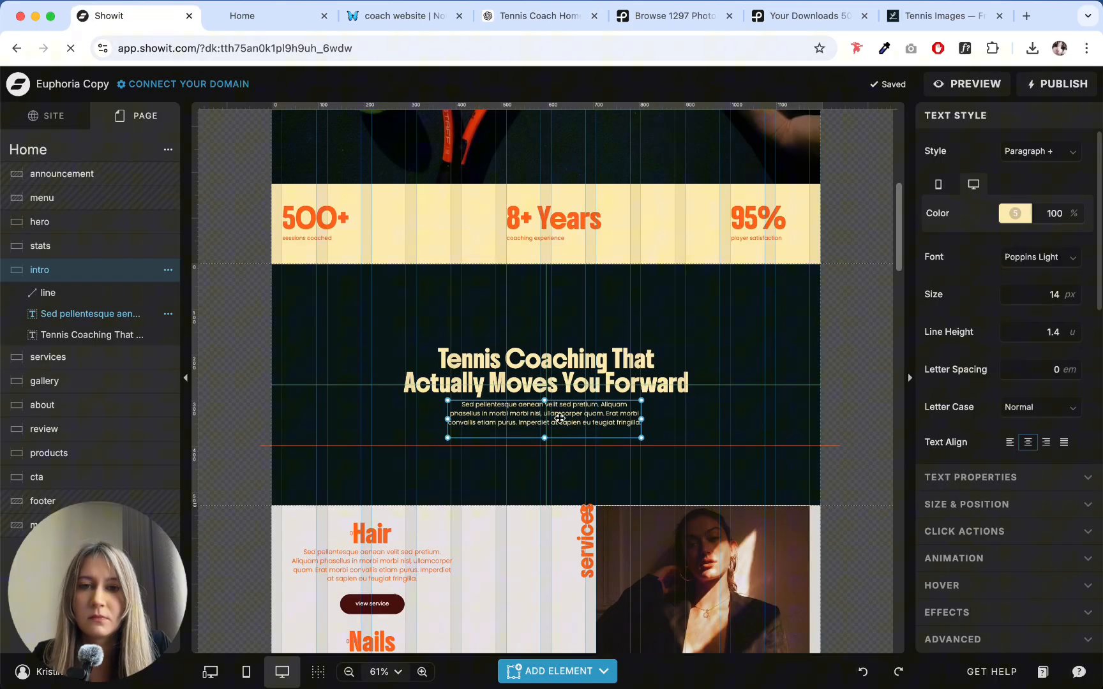
double_click(559, 418)
key("super+v")
left_click(701, 429)
left_click(576, 429)
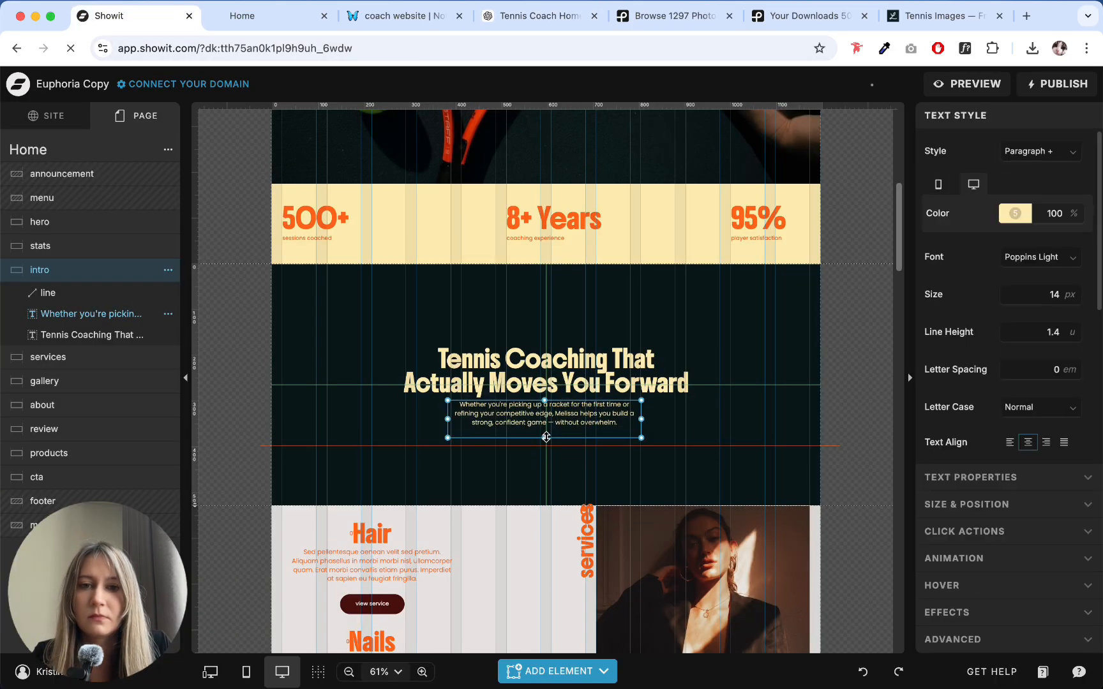
- Delete the orange horizontal line beneath the intro paragraph
left_click(552, 447)
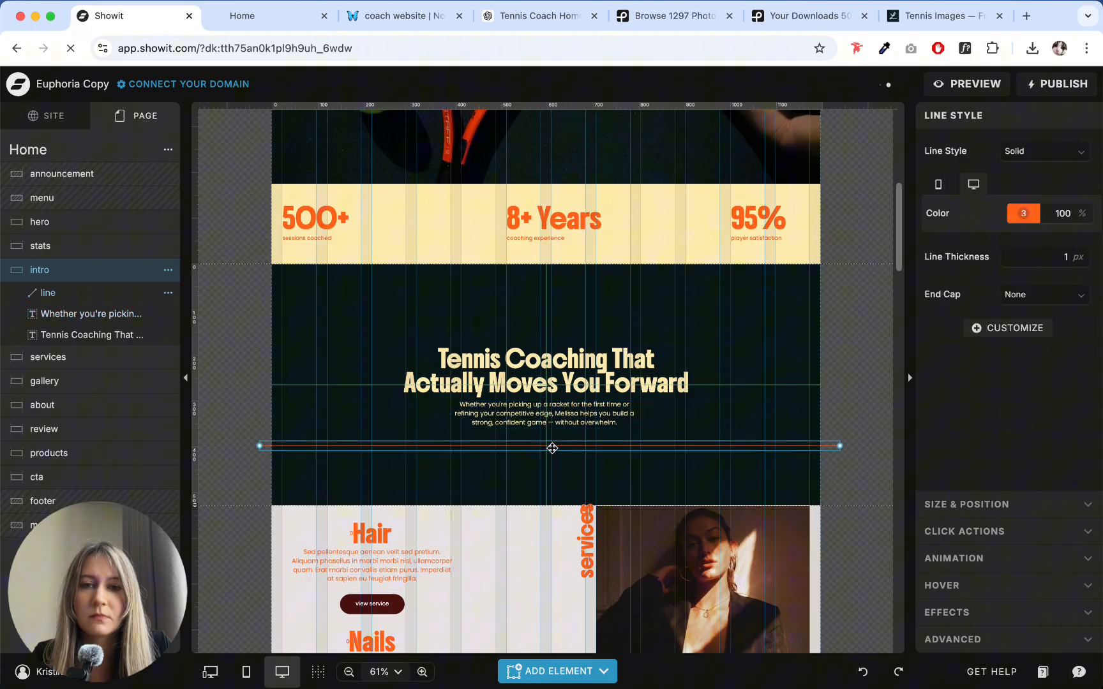
key("Delete")
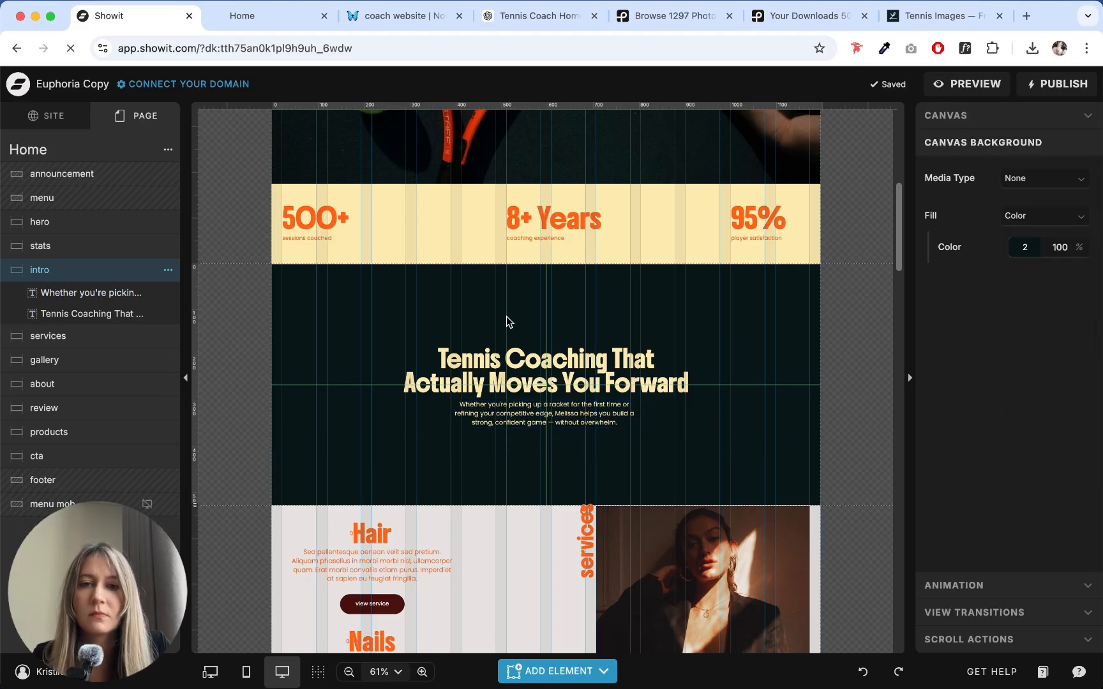
mouse_move(595, 676)
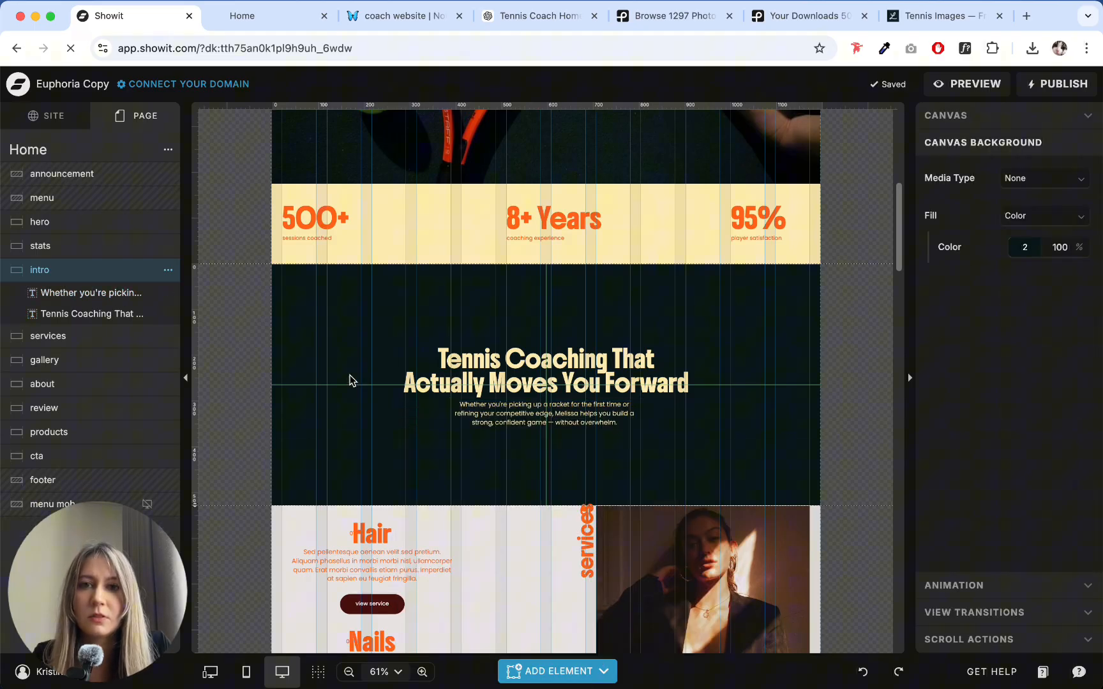
- Copy the hero's orange script subheading and paste it into the intro canvas
scroll(615, 305, "up", 5)
left_click(615, 324)
left_click(615, 329)
scroll(610, 343, "down", 8)
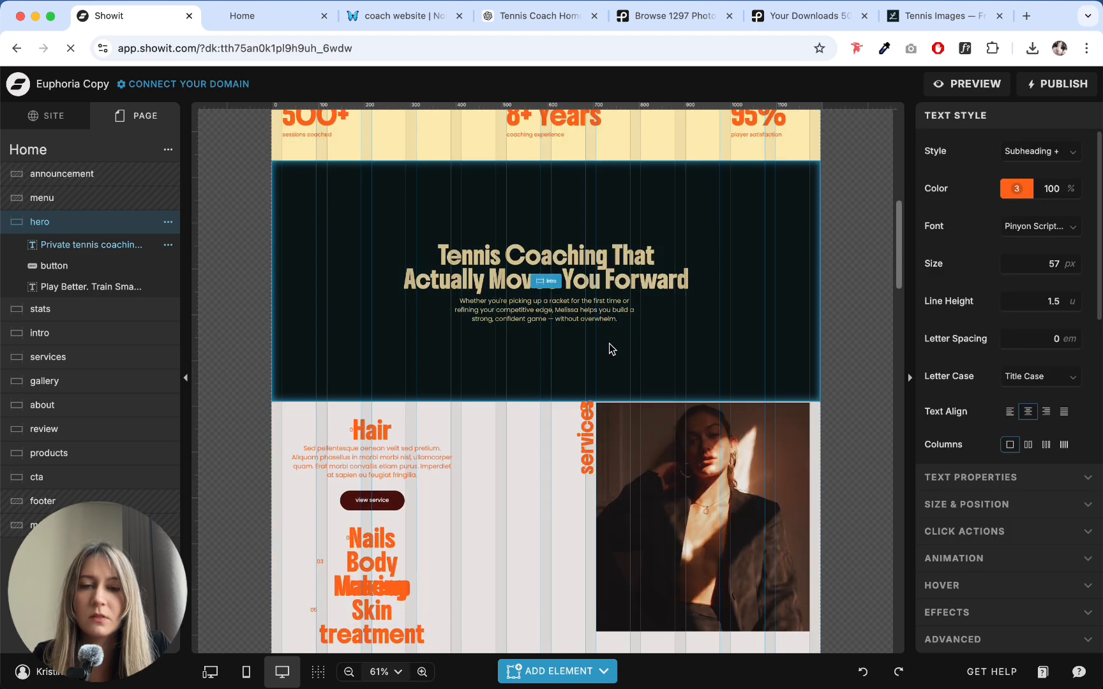
left_click(629, 293)
key("ctrl+v")
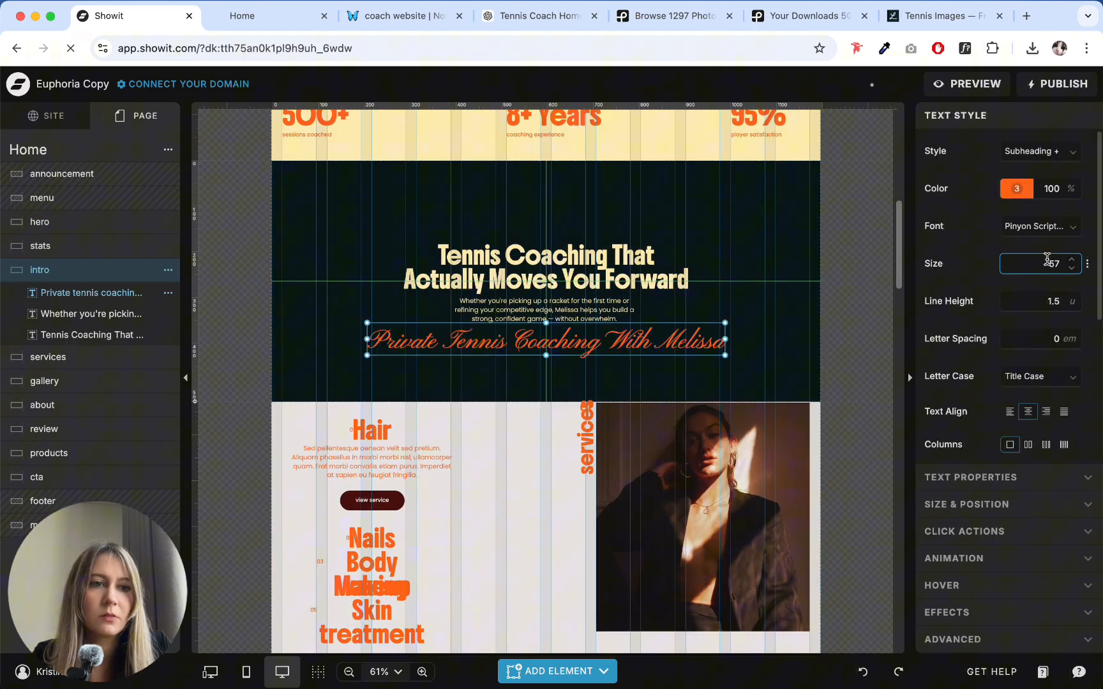
- Reduce the pasted script subheading's font size to 45 px
left_click(1075, 270)
left_click(1074, 270)
left_click(1074, 270)
left_click(1073, 270)
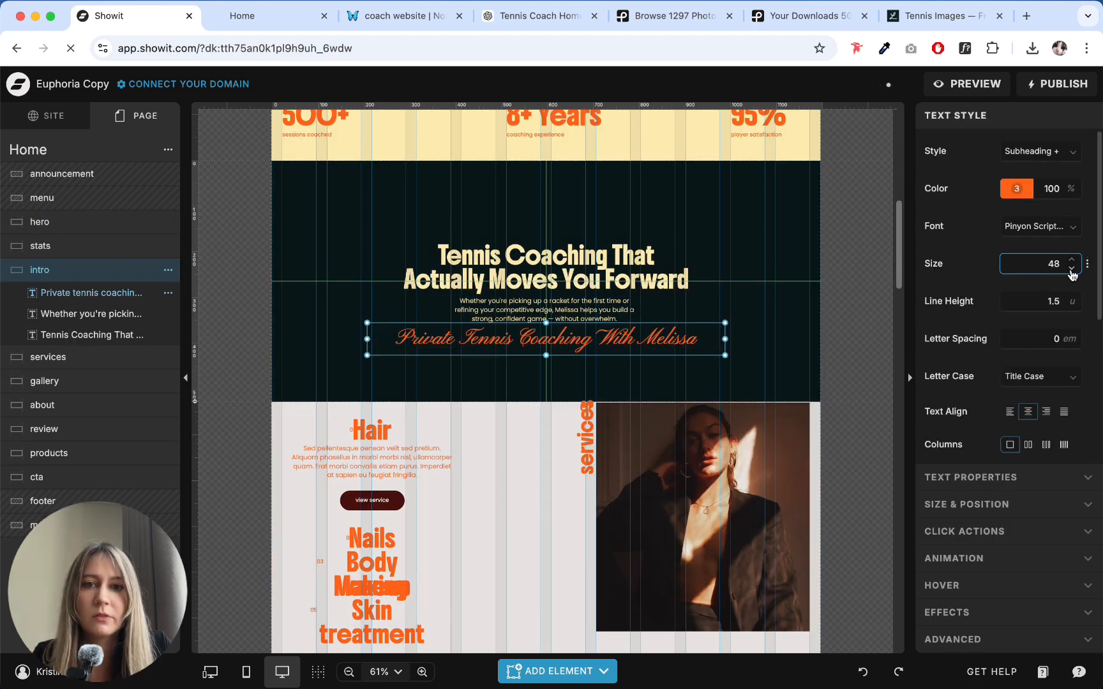
left_click(1073, 269)
left_click(641, 191)
- Look through the intro copy in the ChatGPT conversation for a short phrase to use as the script subheading
left_click(281, 16)
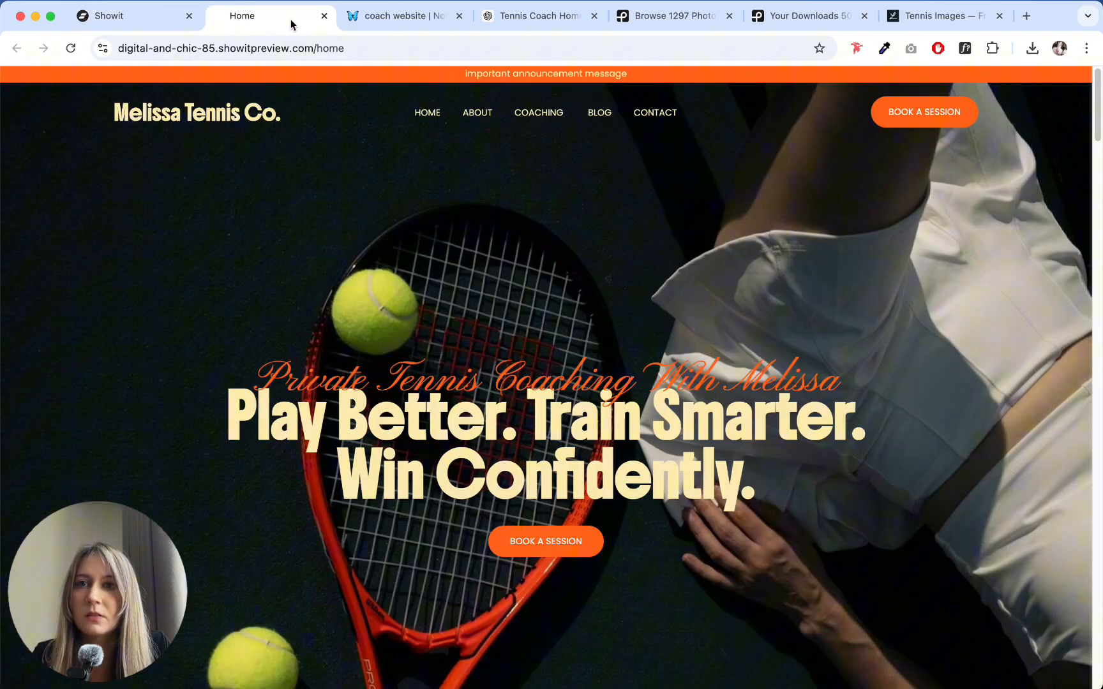
left_click(521, 16)
left_click(329, 250)
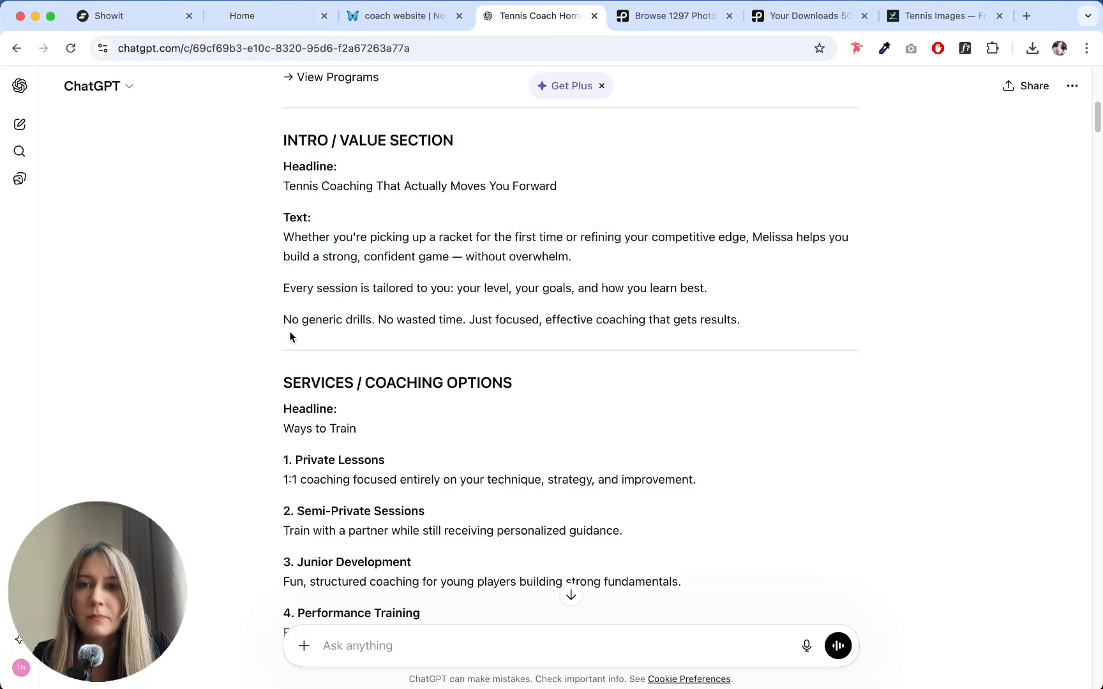
mouse_move(280, 319)
left_mouse_down()
mouse_move(468, 322)
mouse_move(282, 324)
left_mouse_up()
left_click(448, 324)
left_click(267, 324)
- Return to Showit, change the intro's script subheading to "Welcome" and move it directly above the intro heading
left_click(133, 30)
left_click(561, 337)
double_click(562, 337)
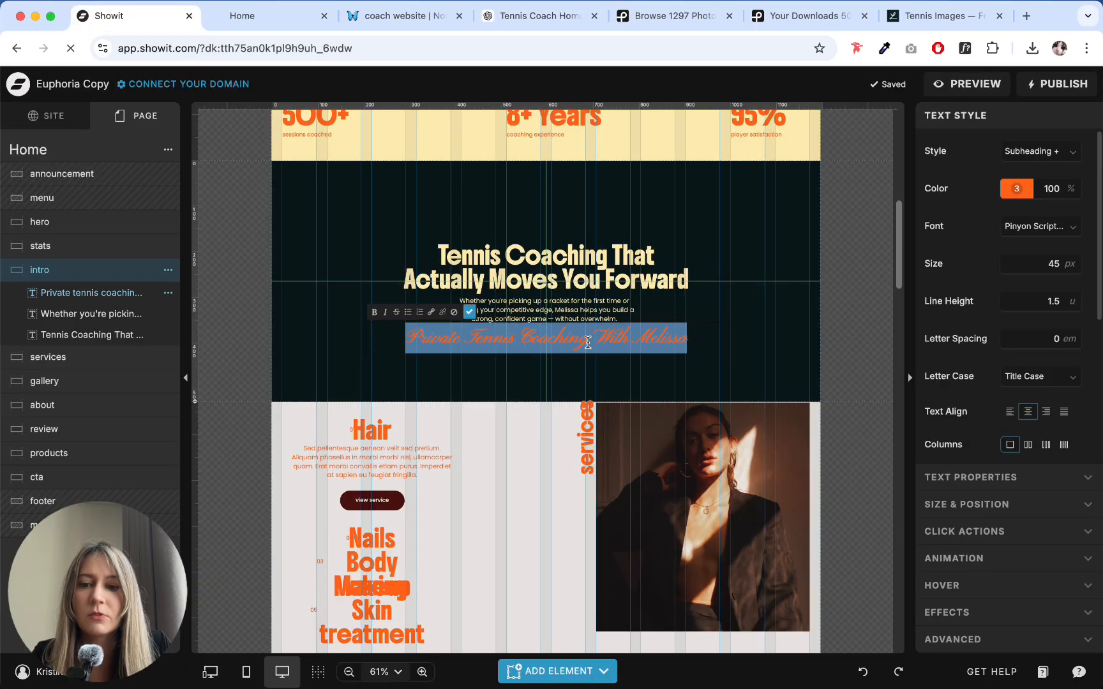
type("Welcome")
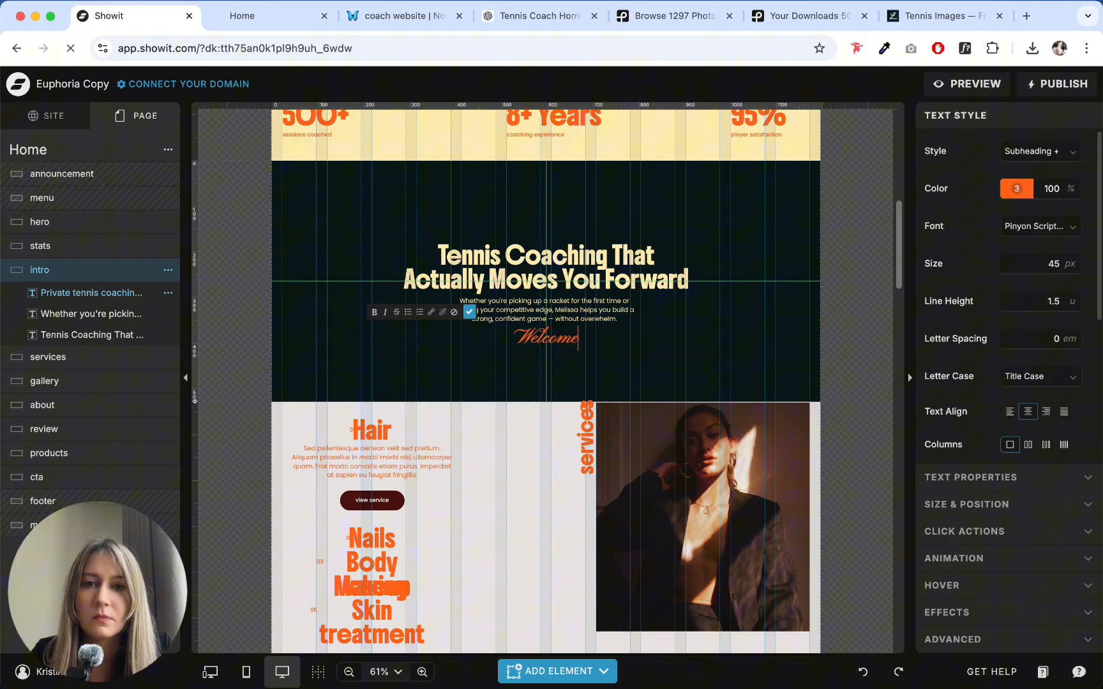
left_click(690, 371)
left_click_drag(568, 326, 566, 228)
left_click(588, 382)
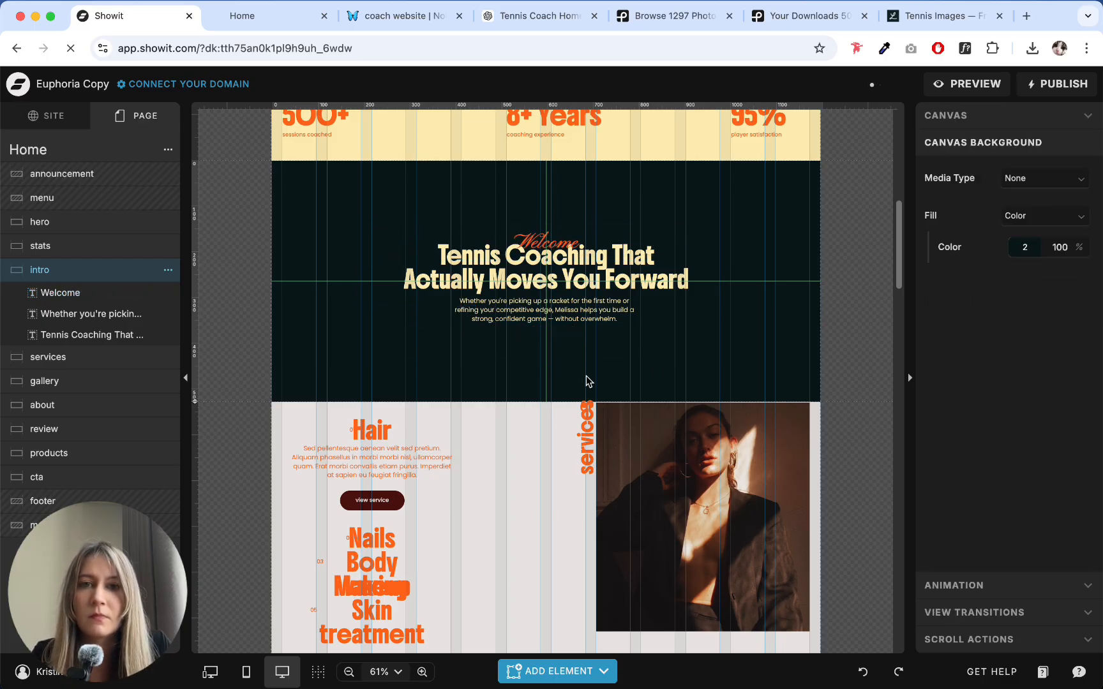
- Switch to the ChatGPT conversation and copy "effective coaching that gets results." from the intro text
left_click(245, 16)
left_click(407, 17)
left_click(525, 15)
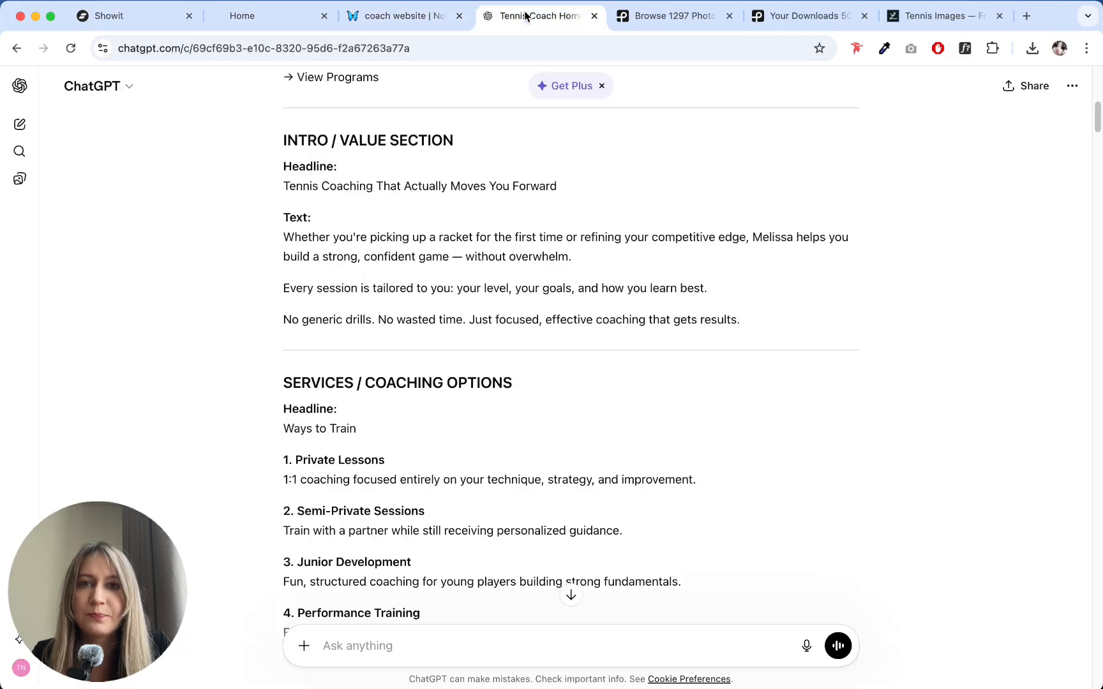
left_click_drag(279, 319, 469, 323)
left_click_drag(740, 320, 546, 320)
- Return to Showit and replace "Welcome" in the intro subheading with "effective coaching that gets results."
left_click(138, 16)
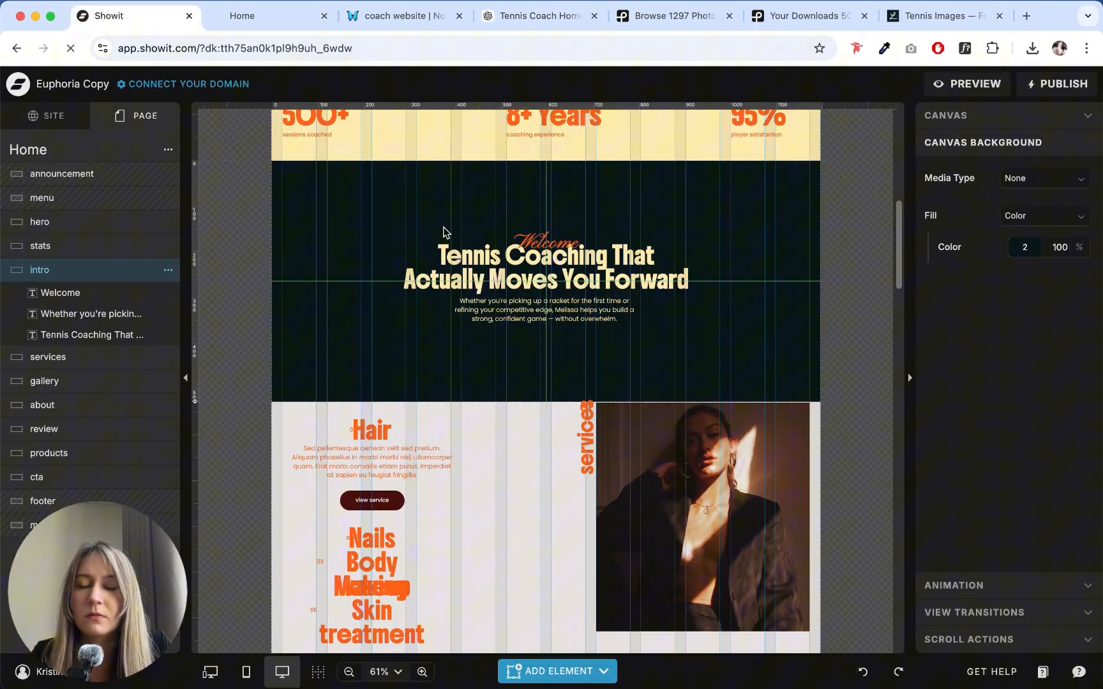
double_click(558, 245)
type("Effective Coaching That Gets Results.")
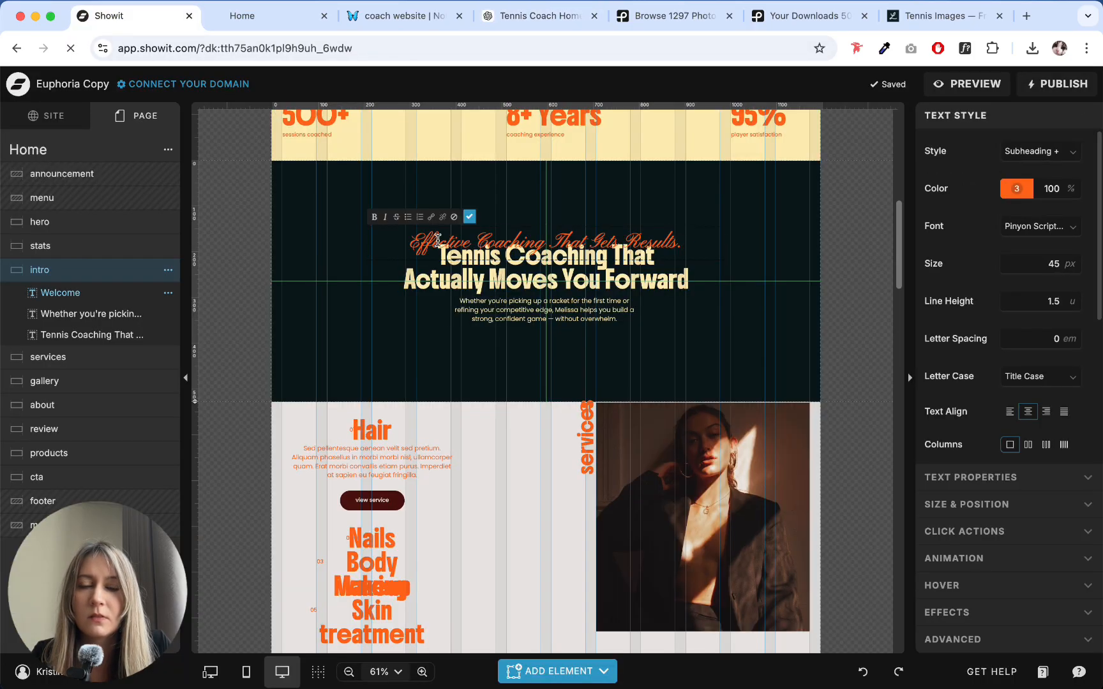
left_click(810, 344)
left_click(692, 242)
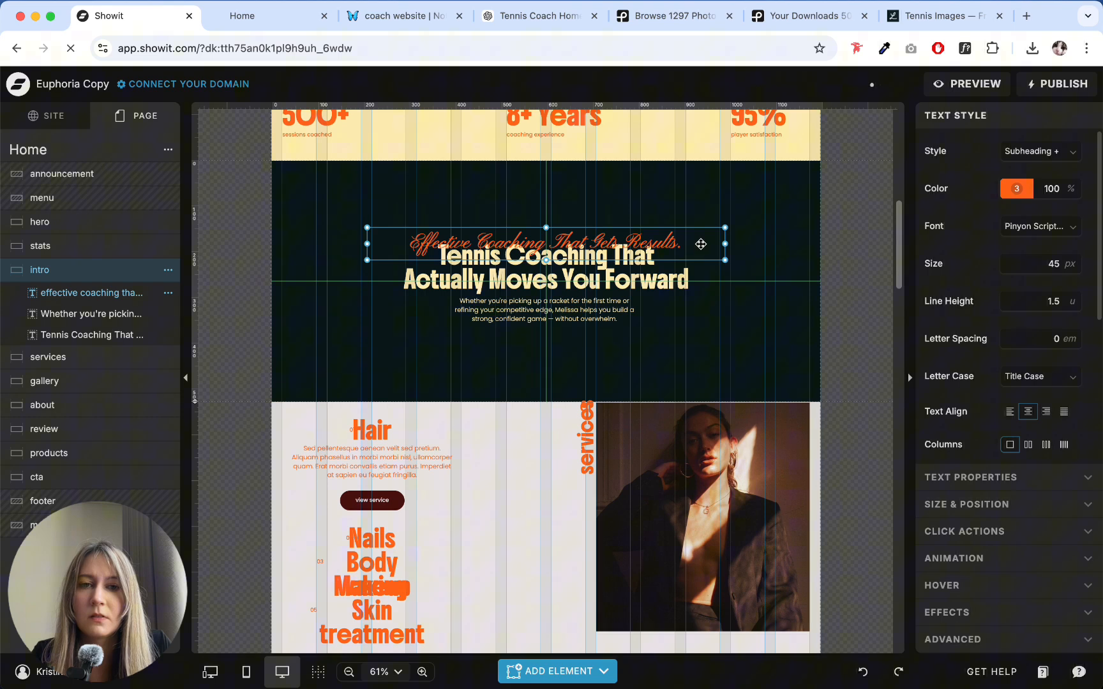
left_click(684, 339)
- Try the script subheading in a lower position below the intro heading and undo the move
left_click_drag(657, 246, 657, 300)
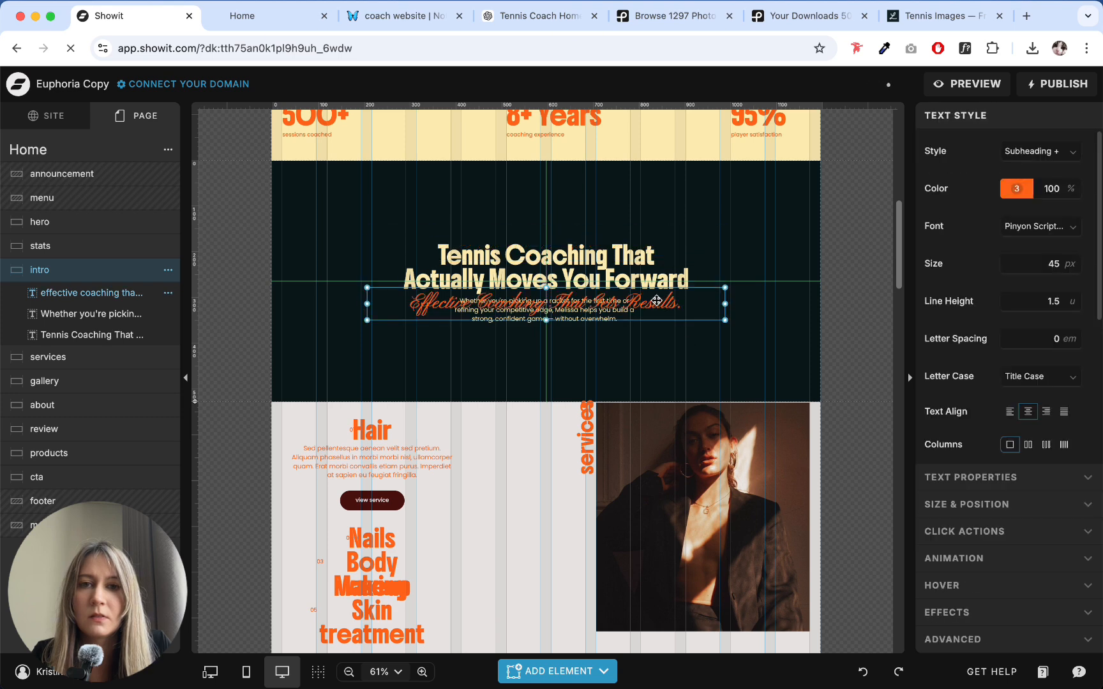
key("super+z")
left_click(674, 369)
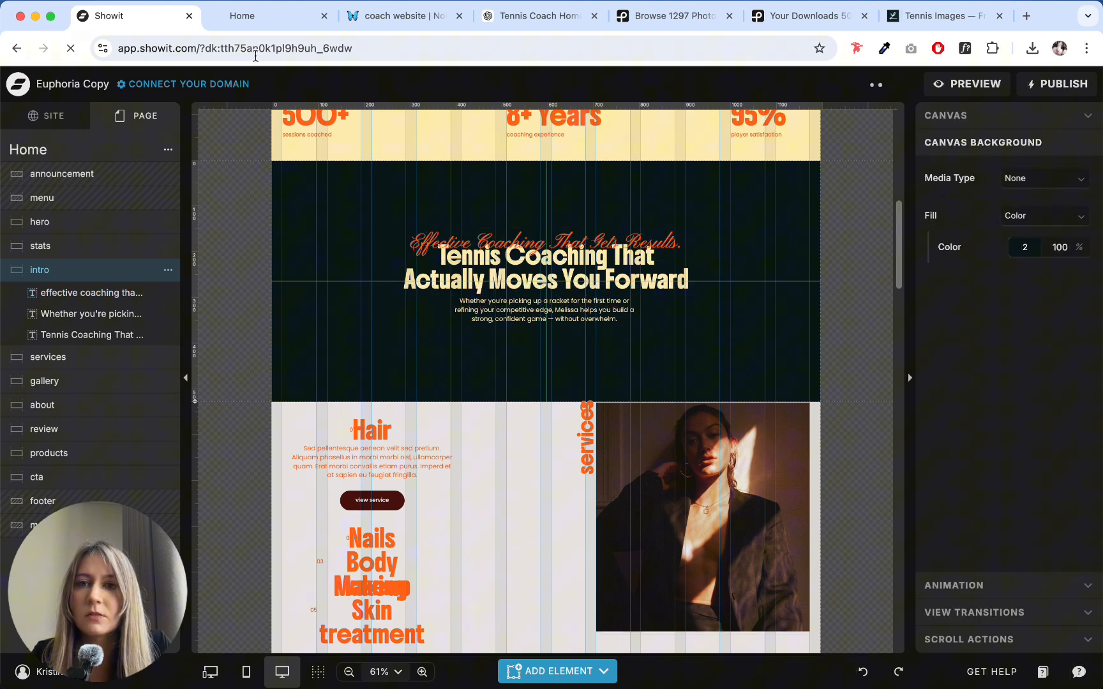
- Switch to the ChatGPT conversation and copy only the words "effective coaching" from the intro text
left_click(536, 16)
left_click(545, 319)
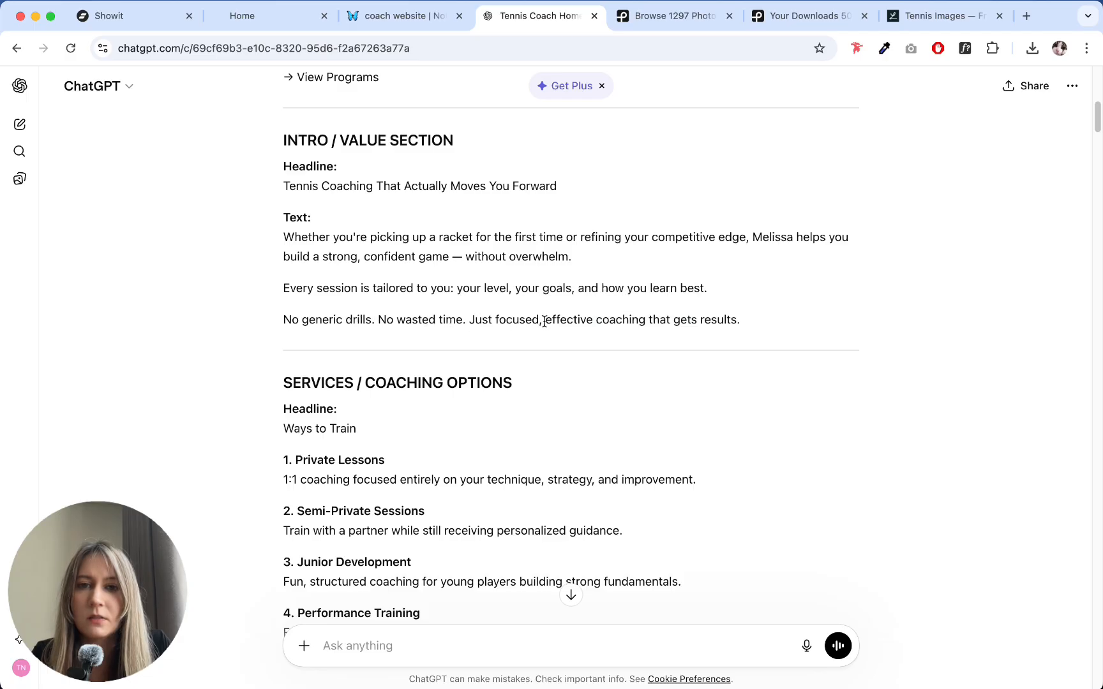
left_click_drag(579, 328, 637, 324)
key("super+c")
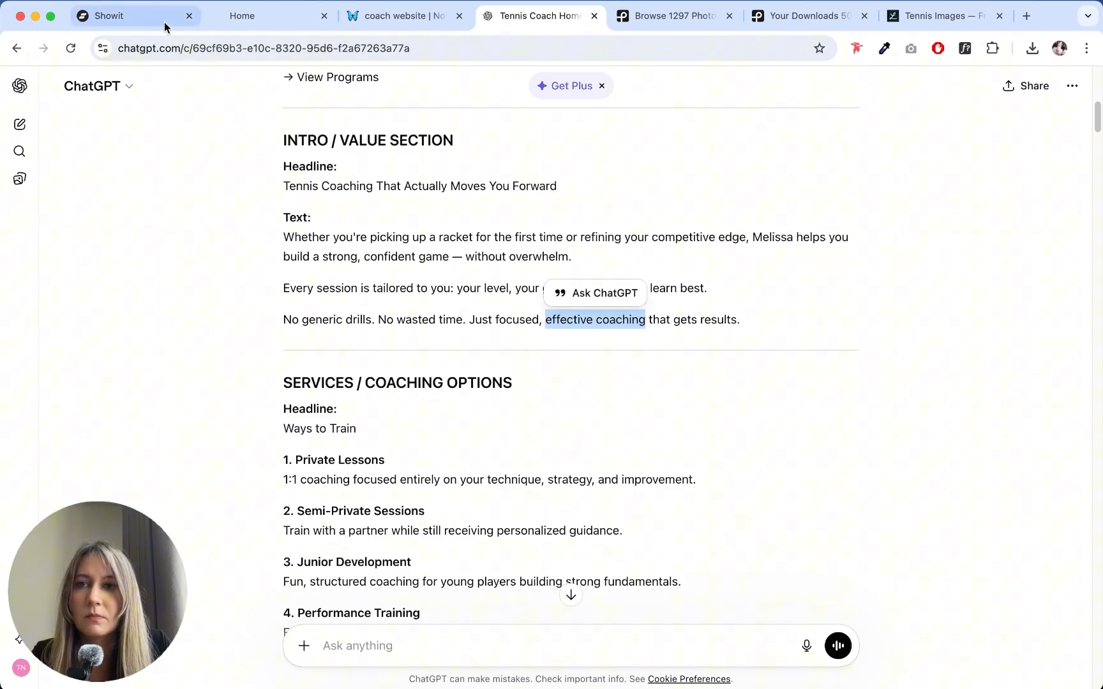
- Return to Showit and replace the intro's script subheading text with "effective coaching"
left_click(164, 23)
double_click(523, 231)
key("super+v")
left_click(643, 373)
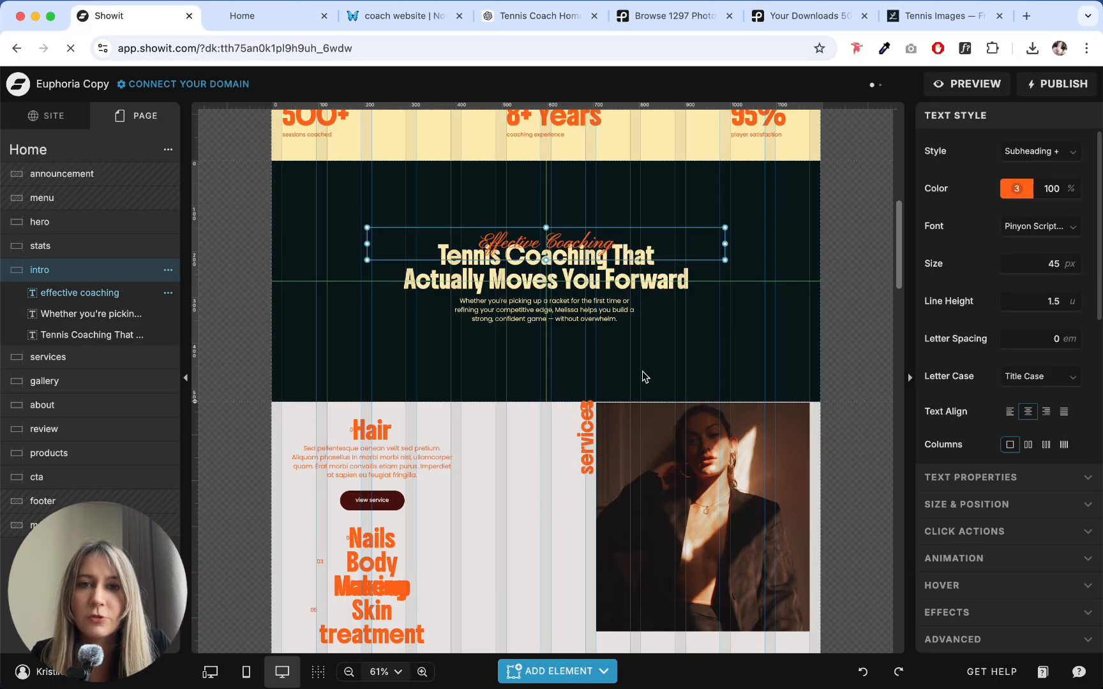
left_click(643, 372)
- Enlarge the "effective coaching" subheading's font size slightly and move it a little higher above the intro heading
left_click(639, 241)
left_click(1073, 260)
left_click(1073, 260)
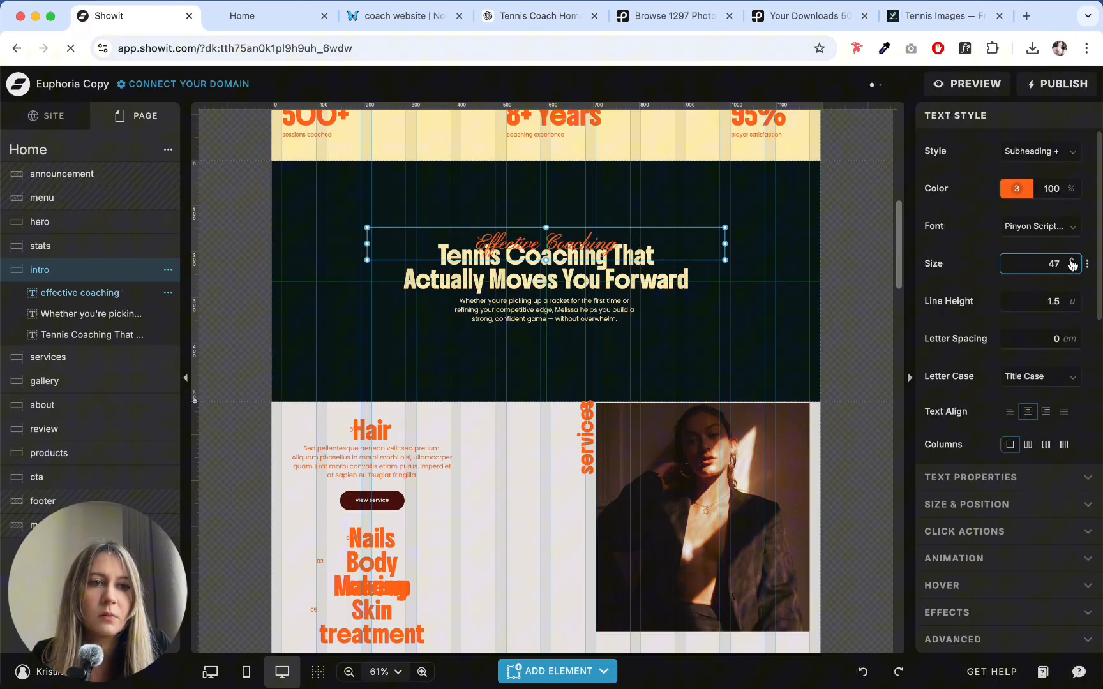
left_click(1073, 260)
left_click(1073, 261)
left_click(1073, 261)
left_click(1073, 261)
left_click_drag(668, 244, 667, 238)
left_click(700, 349)
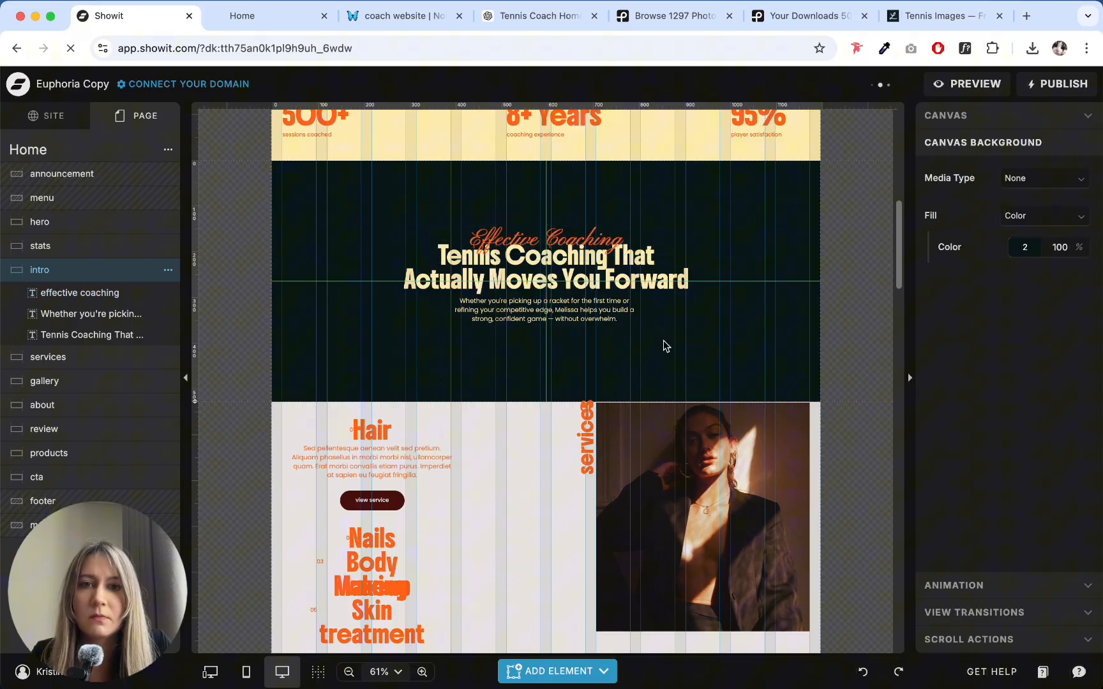
- Select the intro's subheading, heading and paragraph together and center them vertically on the canvas
left_click_drag(665, 357, 450, 209)
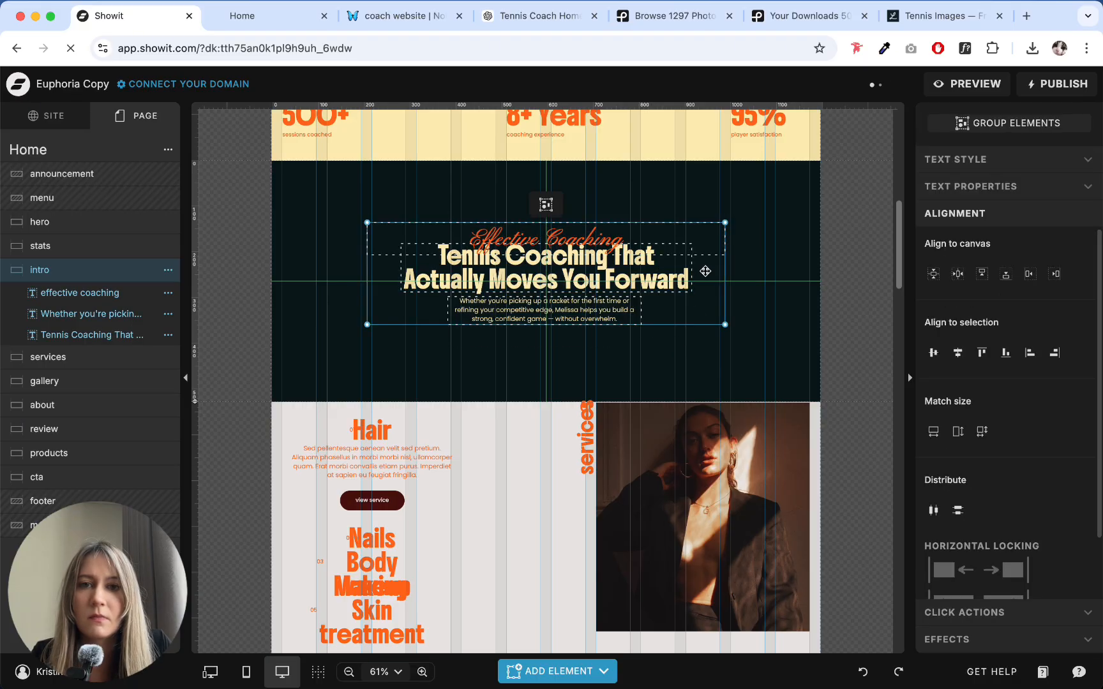
left_click(934, 273)
left_click(390, 379)
- Extend the intro canvas to about 581 px high and re-center its three text elements vertically
left_click_drag(195, 402, 198, 426)
left_click(607, 323)
left_click(933, 272)
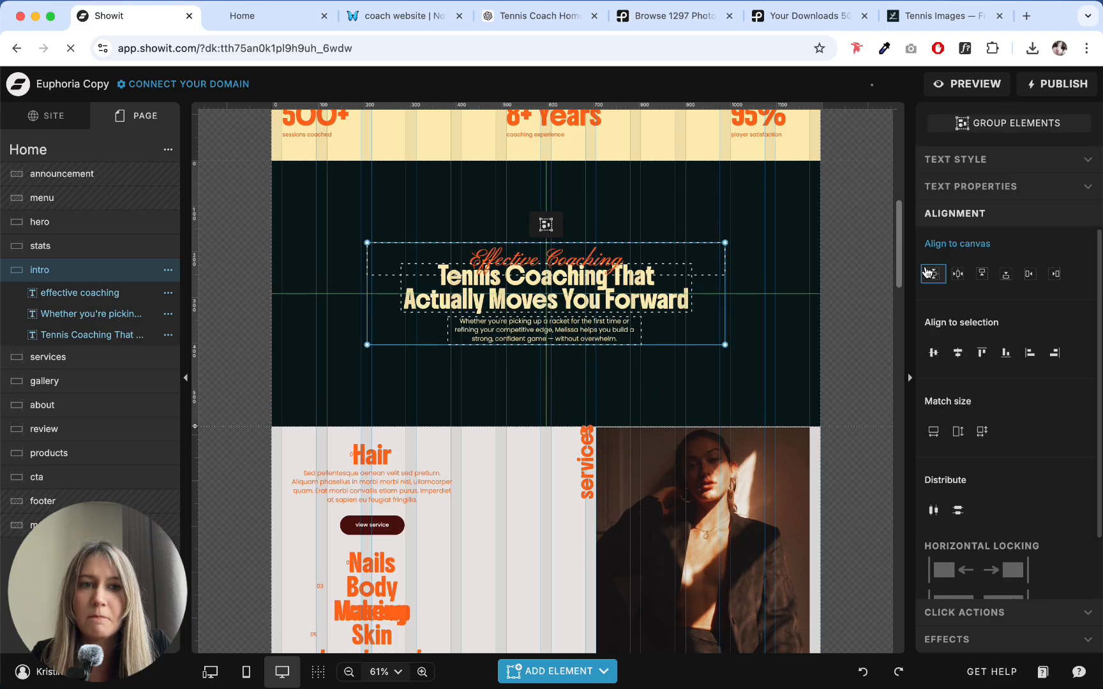
left_click(796, 361)
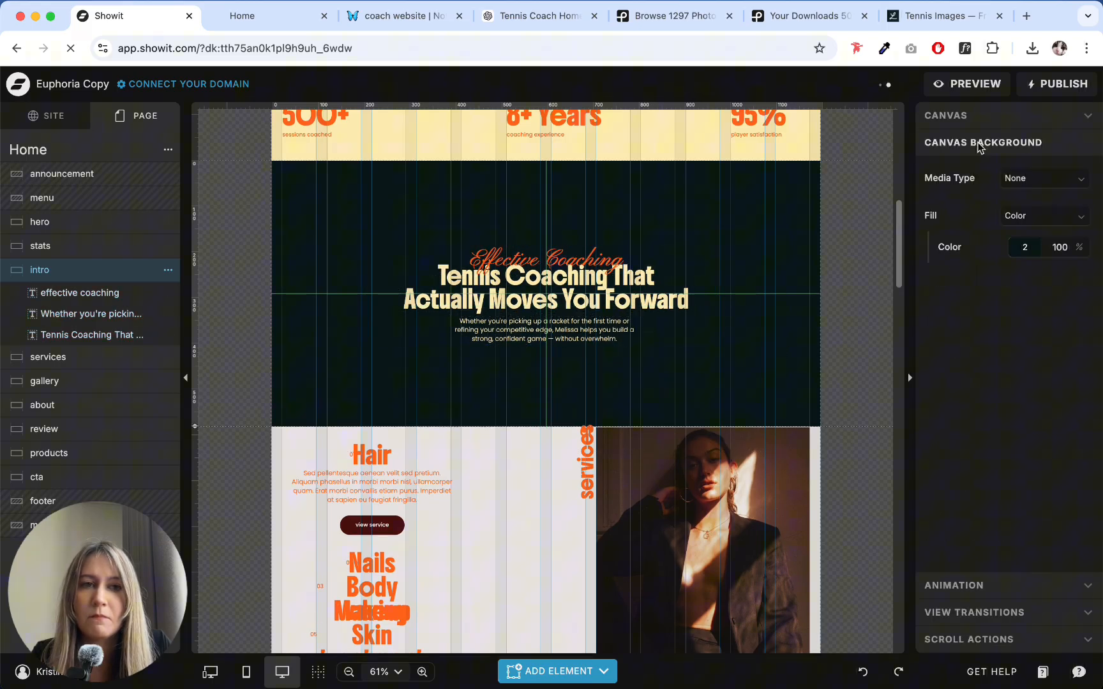
- Examine the canvas type and height settings of the intro, hero and services sections
left_click(980, 114)
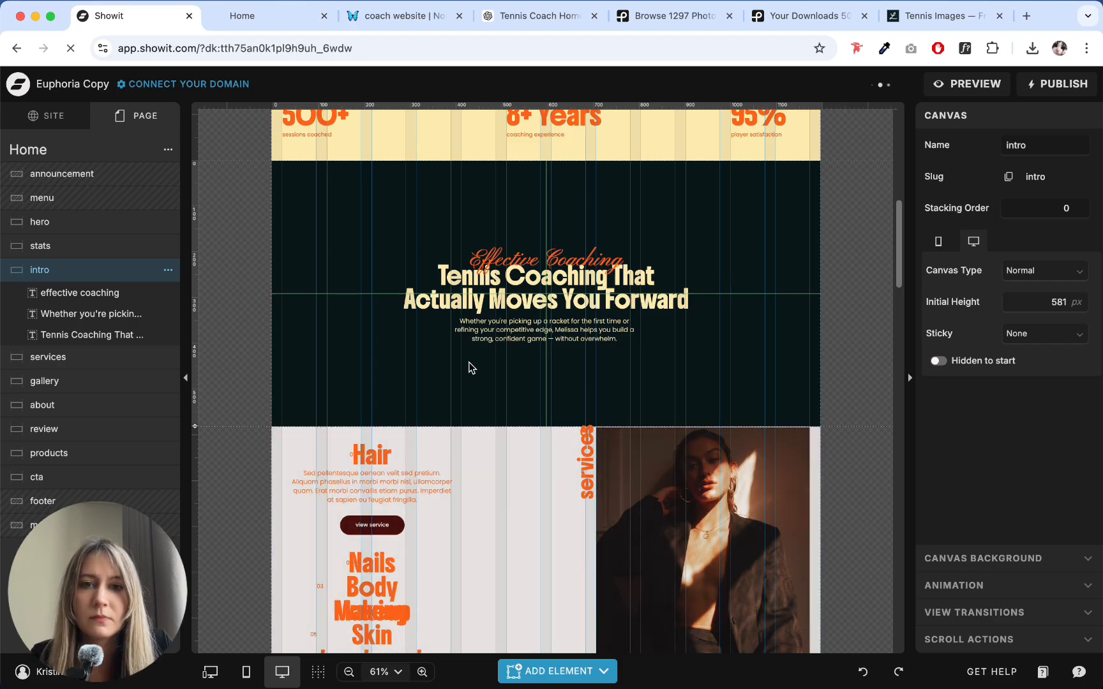
scroll(469, 369, "up", 8)
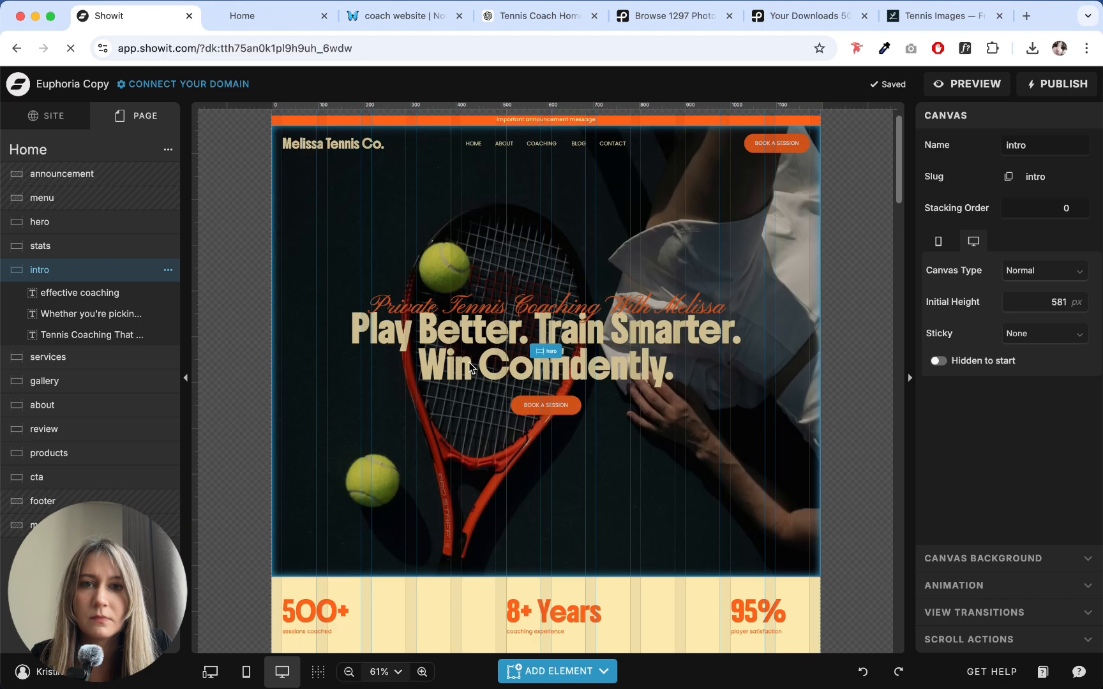
left_click(629, 217)
scroll(313, 275, "down", 8)
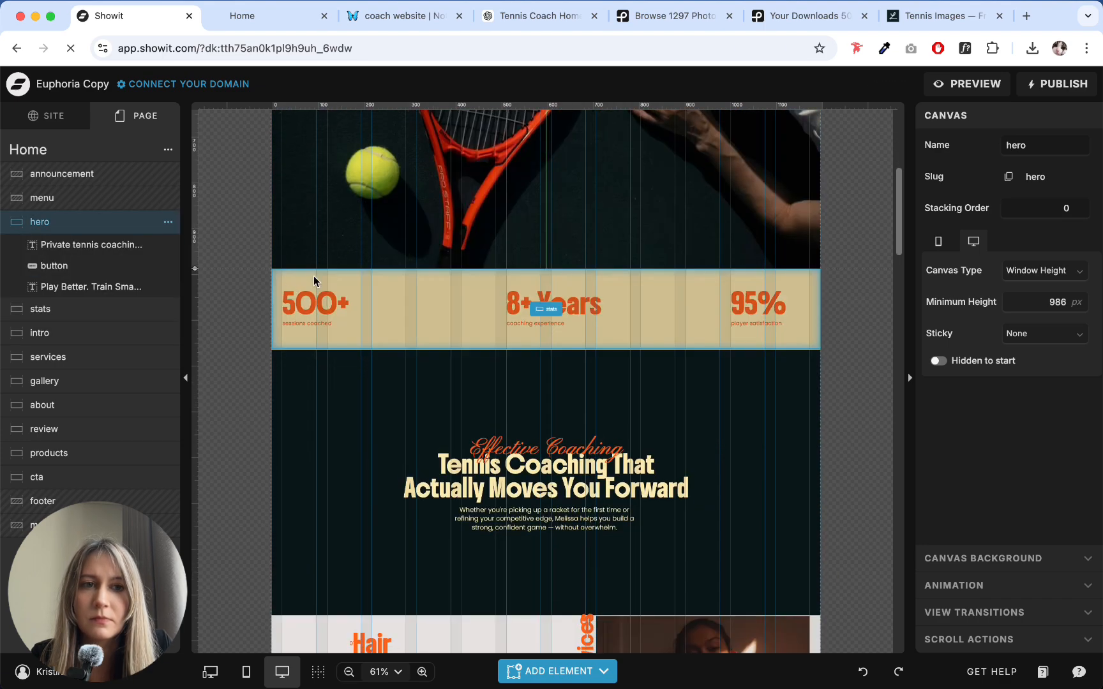
left_click(406, 254)
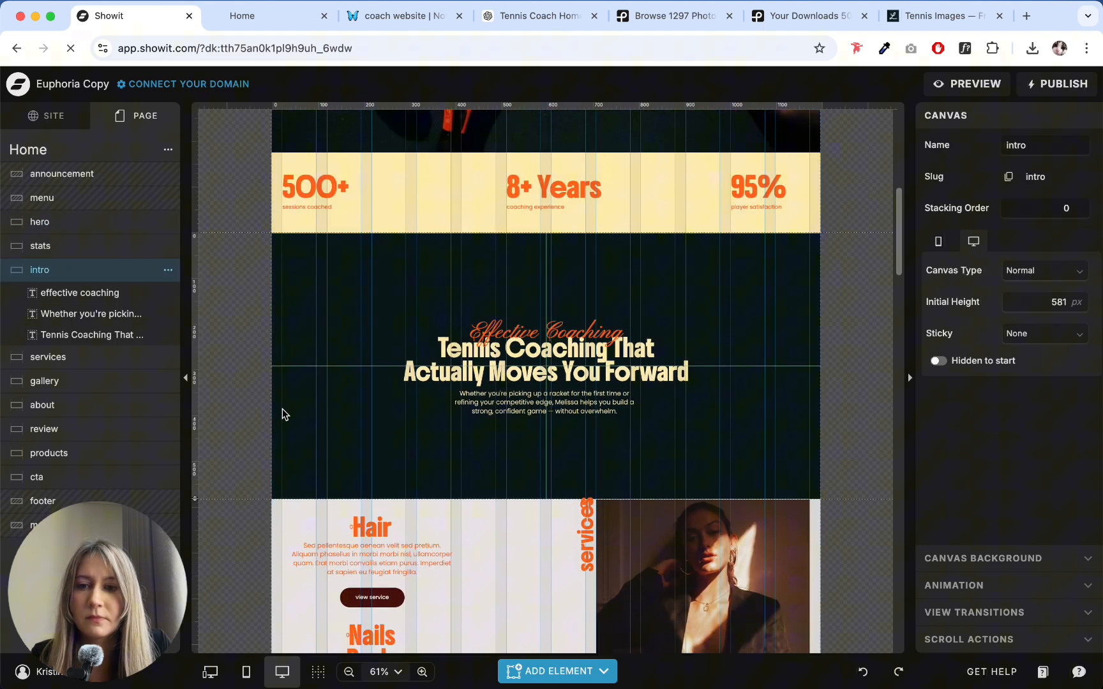
scroll(543, 332, "down", 5)
left_click(543, 332)
scroll(446, 344, "up", 8)
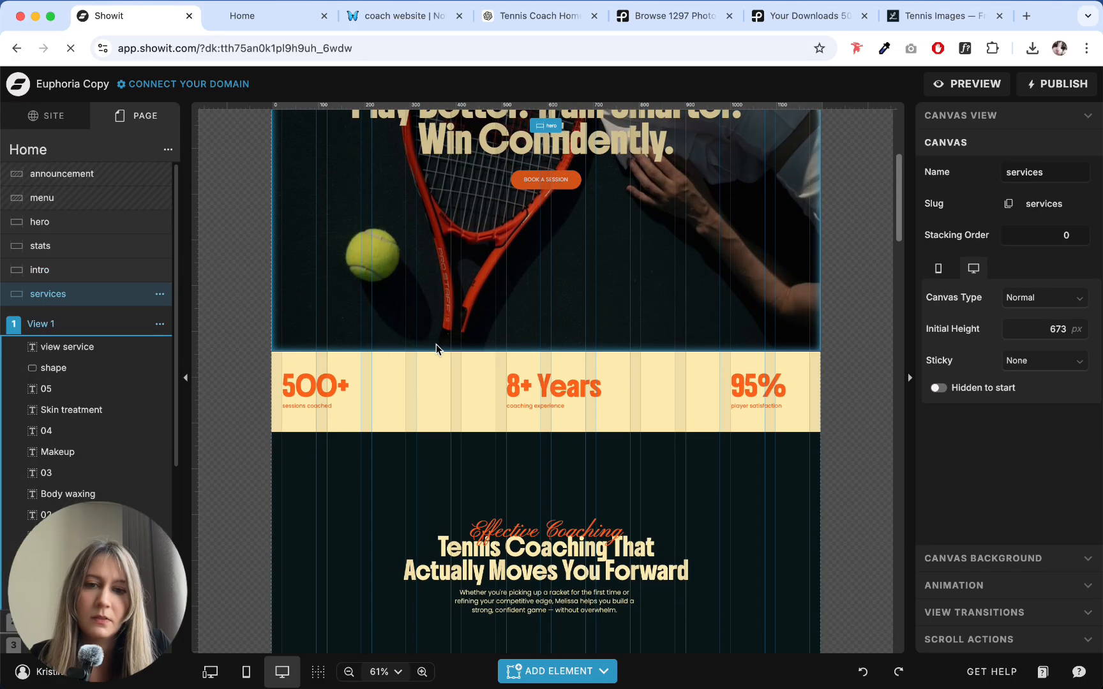
- Examine the homepage from the hero through the stats, intro, services and gallery sections down to the about section
scroll(324, 343, "up", 4)
scroll(326, 344, "down", 5)
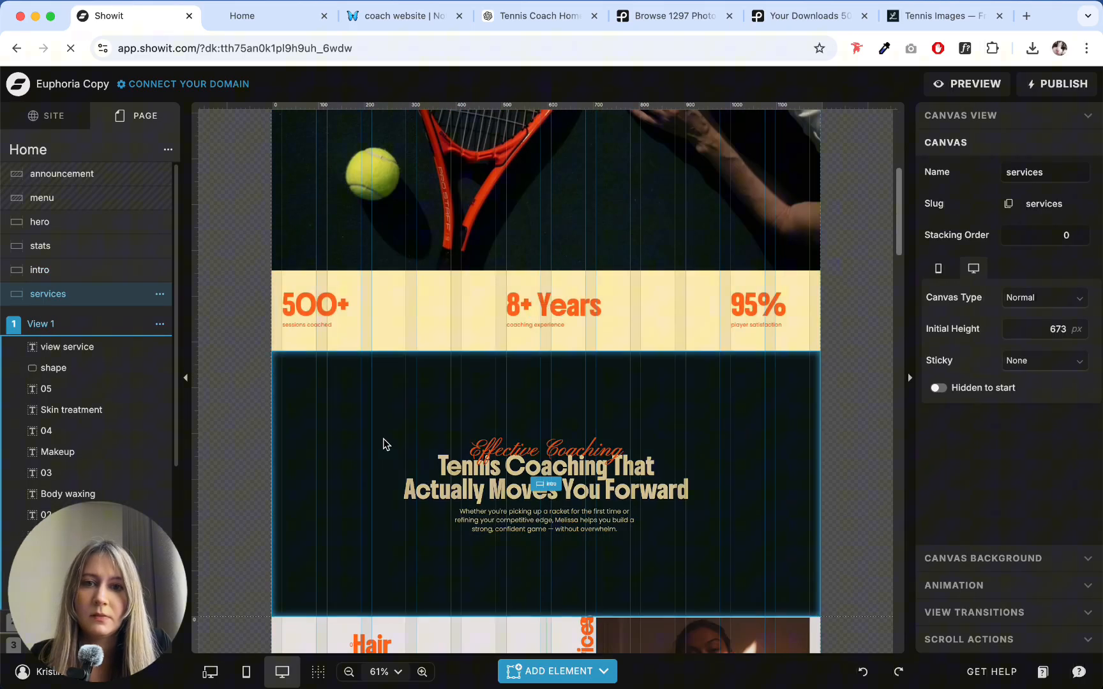
left_click(382, 439)
scroll(515, 322, "down", 4)
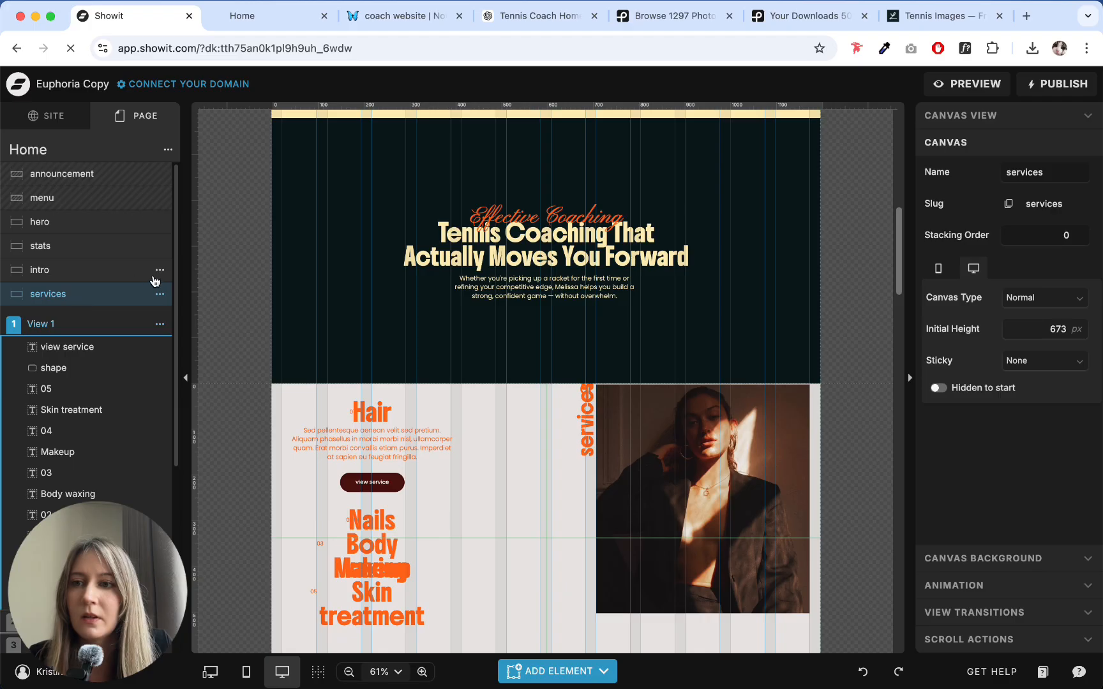
left_click(106, 152)
scroll(466, 504, "down", 5)
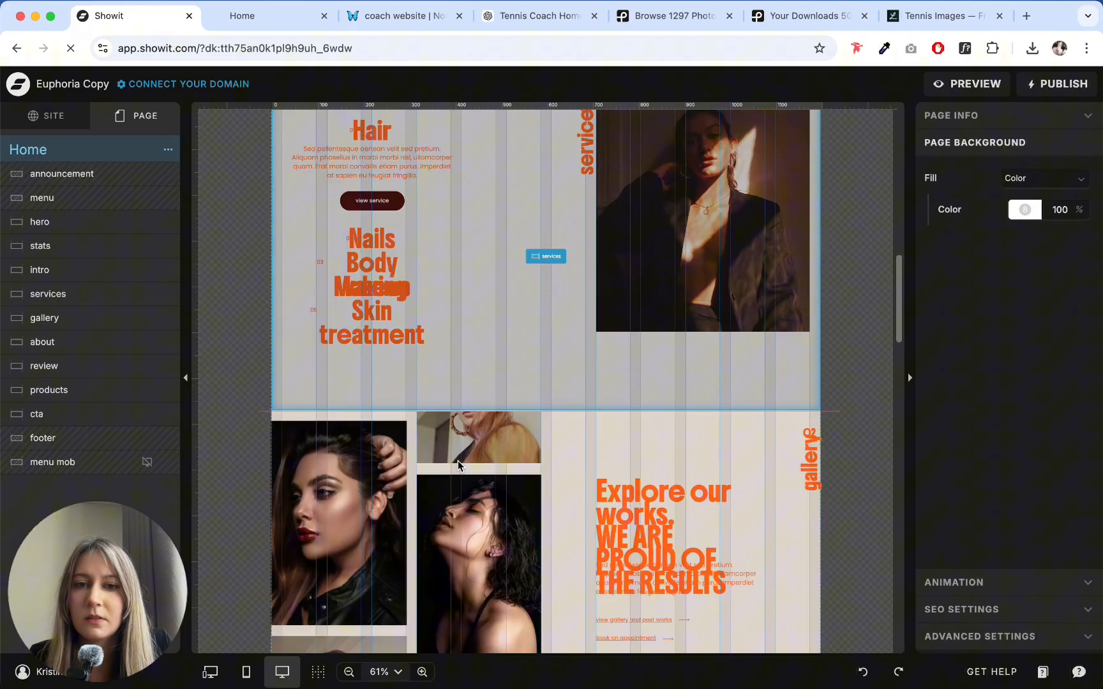
scroll(477, 415, "up", 3)
left_click(533, 375)
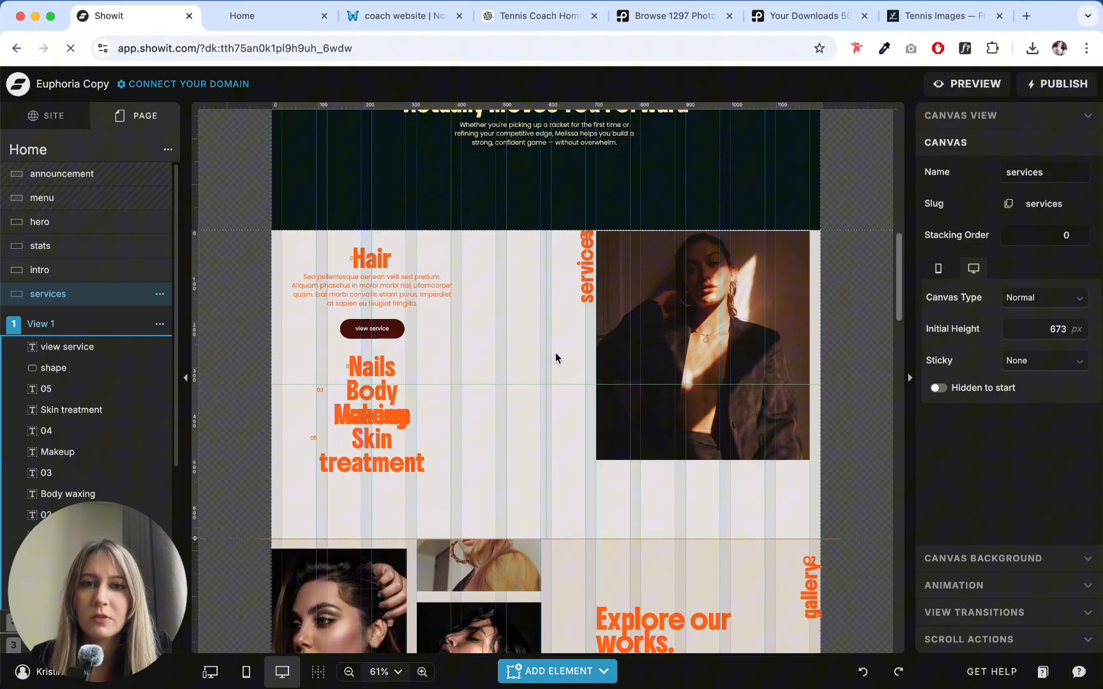
scroll(558, 361, "down", 3)
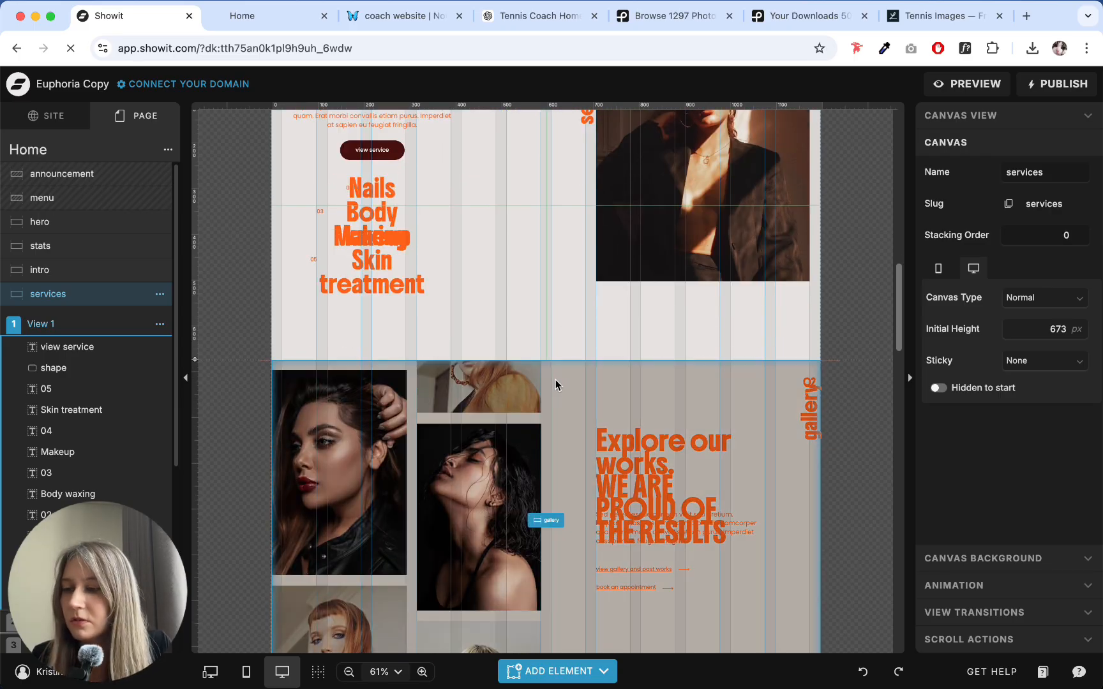
scroll(555, 380, "down", 10)
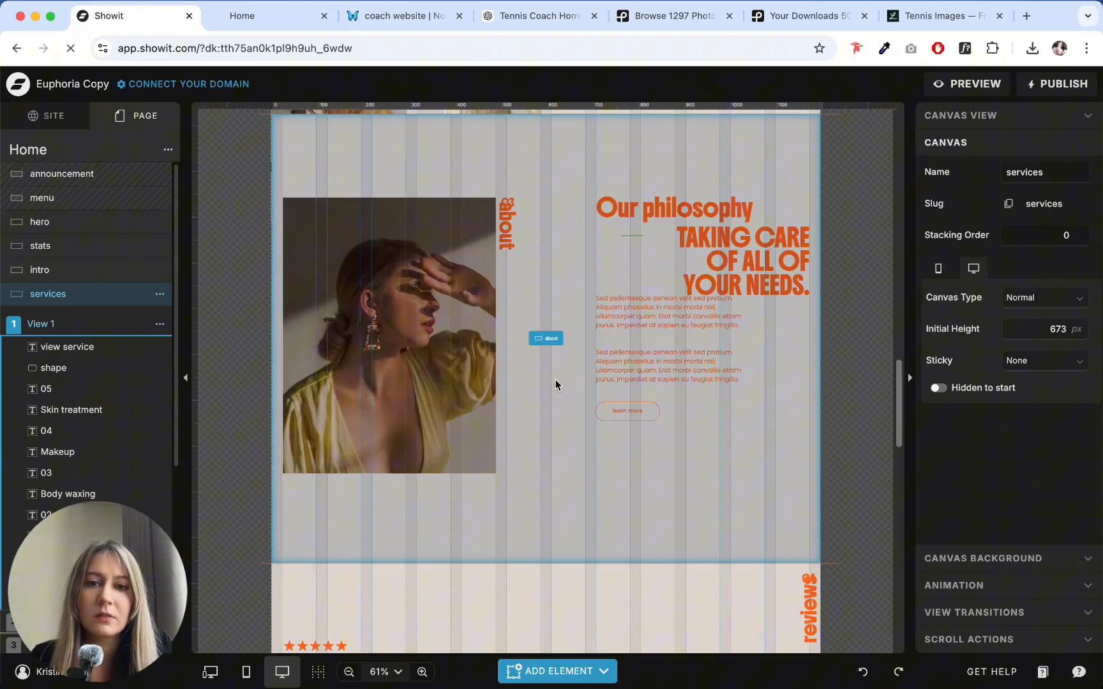
- Move the about section directly below the intro section and delete the line along its top edge
left_click(543, 384)
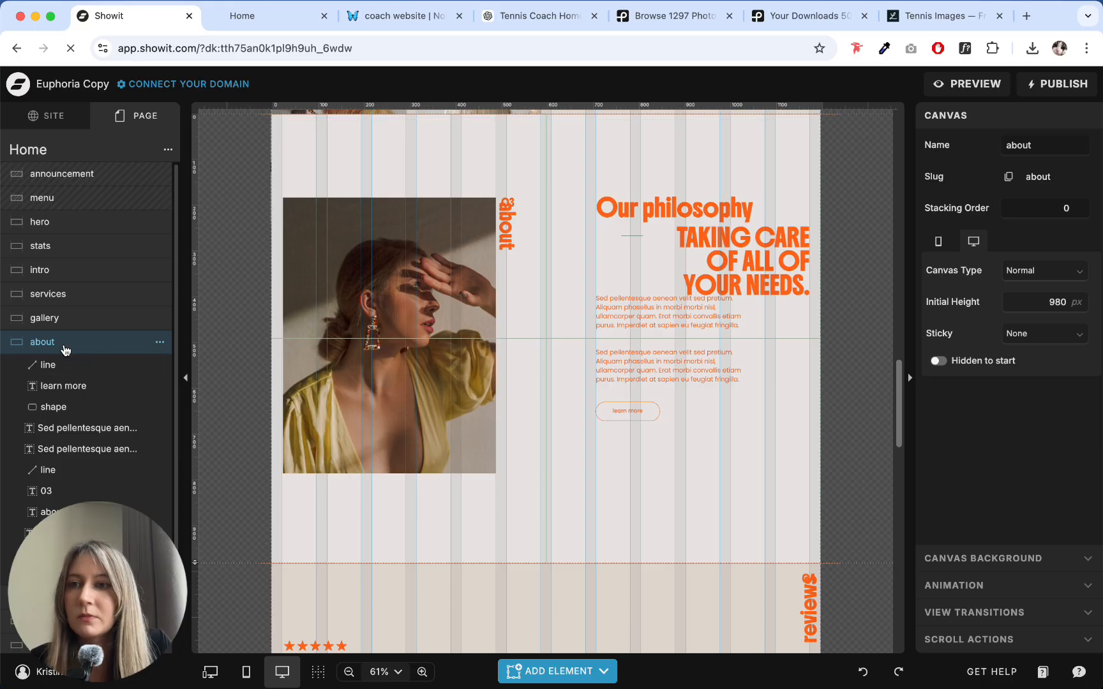
left_click_drag(66, 346, 60, 493)
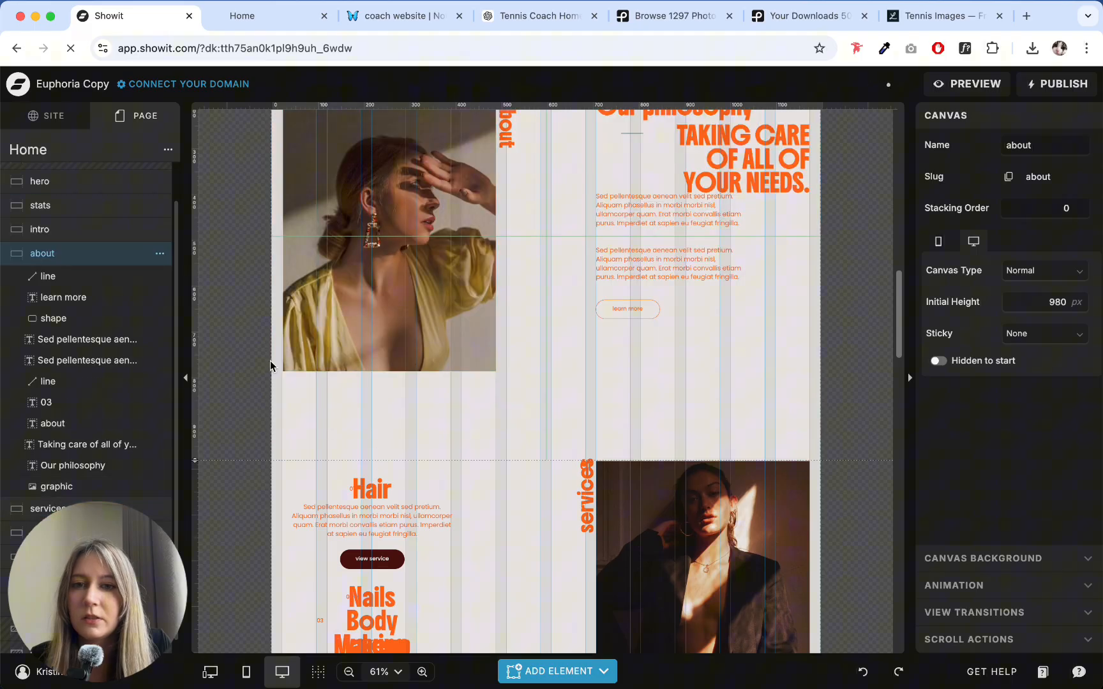
scroll(543, 355, "down", 1)
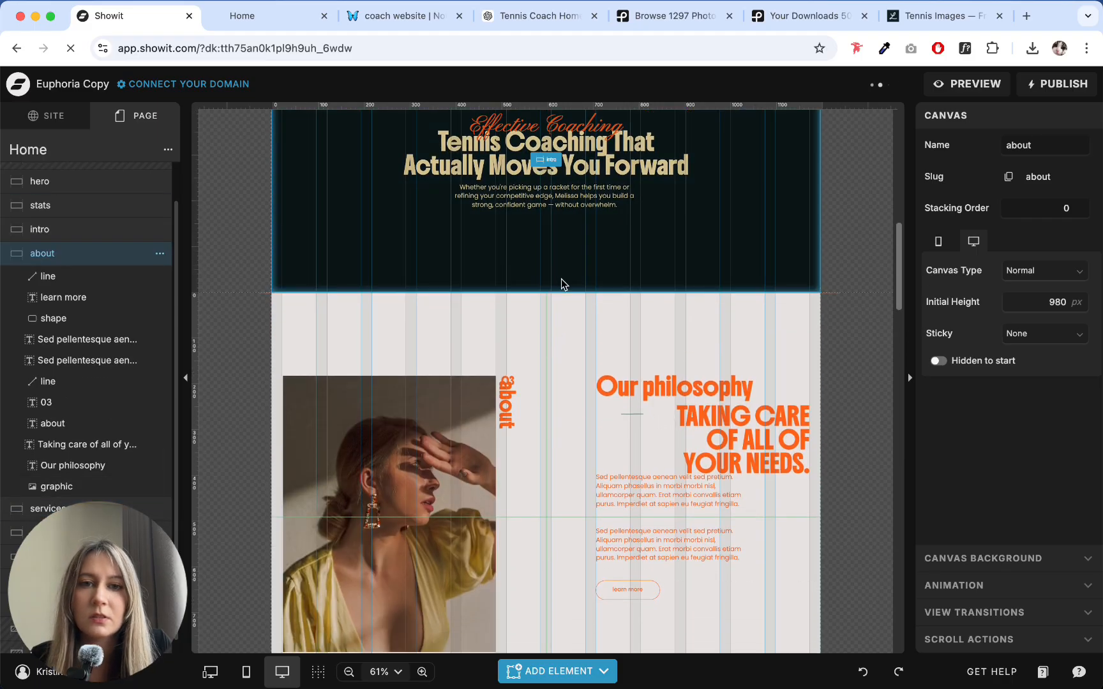
left_click(571, 293)
key("Delete")
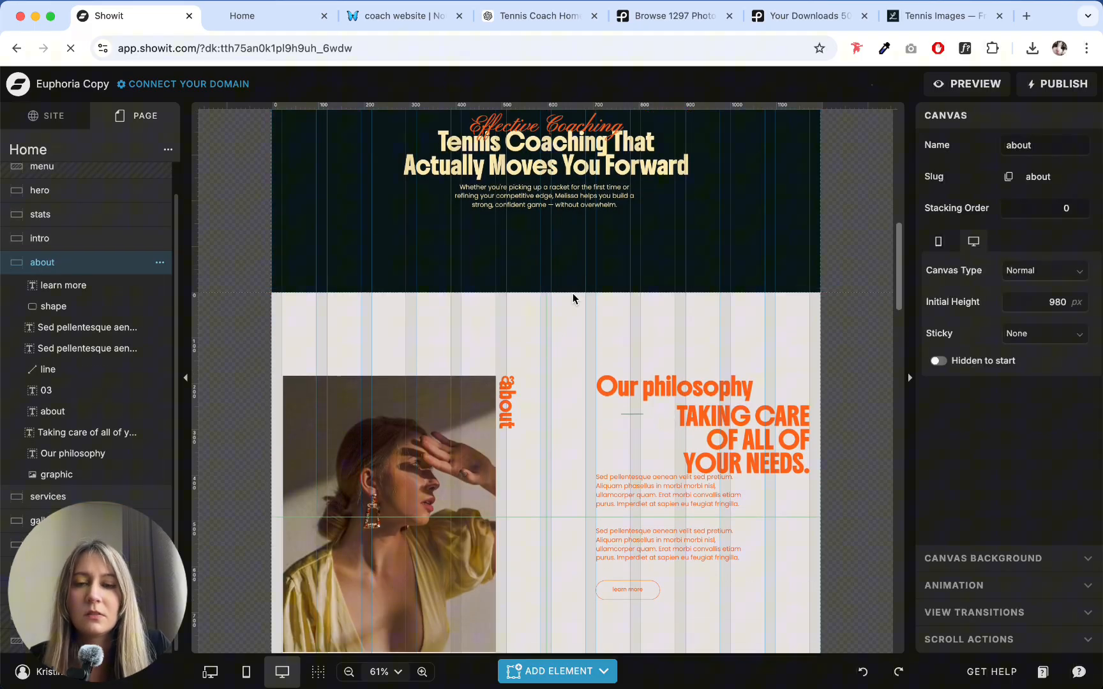
- Swap the about section's photo for the "Woman Portrait - Tennis Outfit 2" image from the uploaded files
scroll(549, 295, "down", 3)
left_click(431, 352)
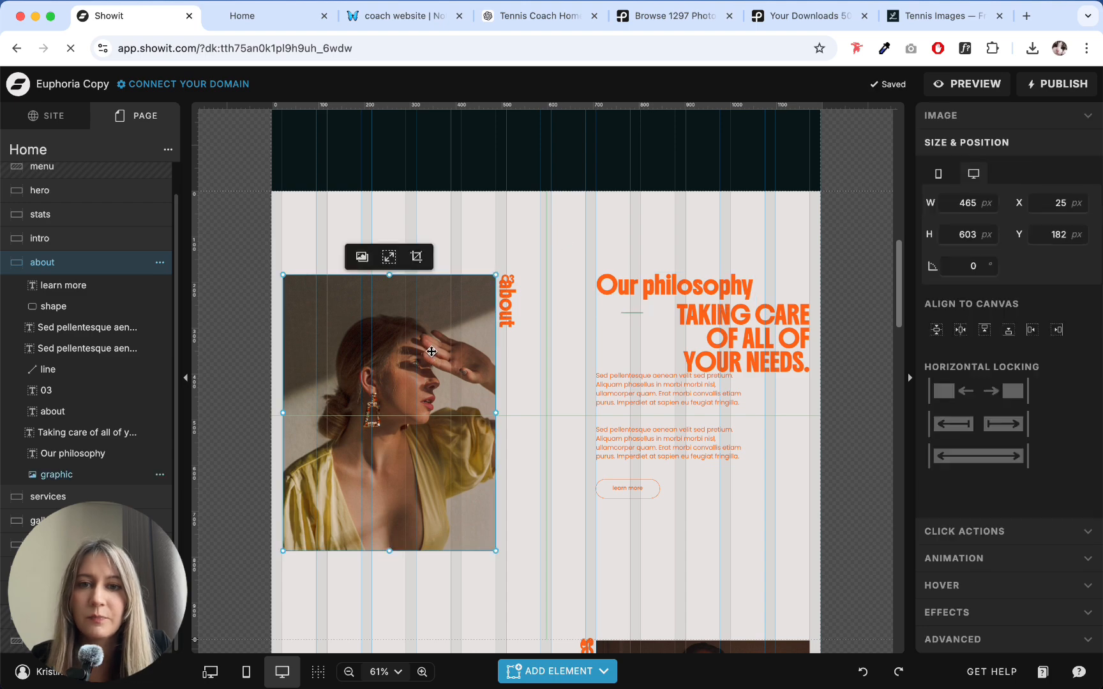
left_click(540, 278)
left_click(422, 344)
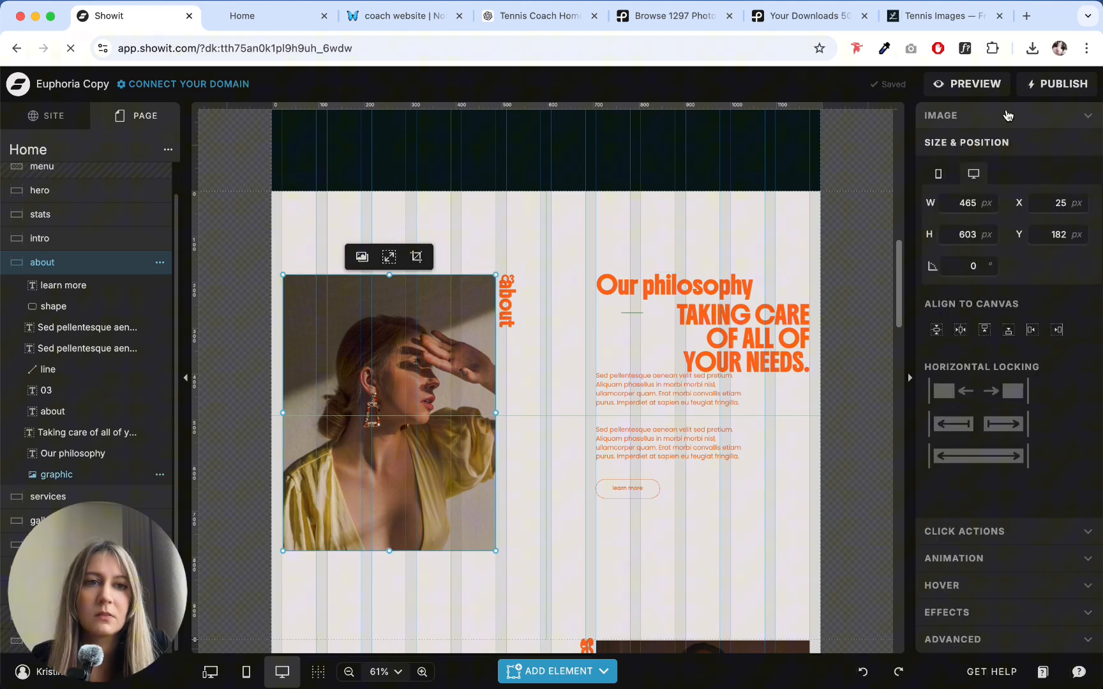
left_click(1004, 114)
left_click(994, 222)
scroll(383, 339, "down", 5)
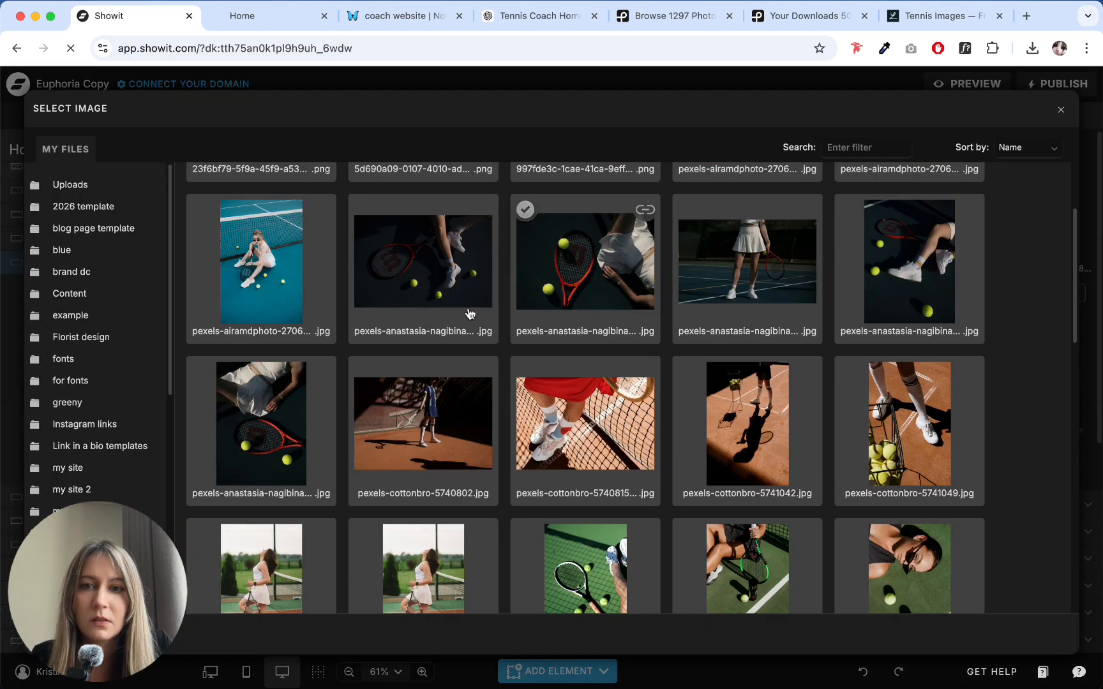
scroll(384, 339, "down", 10)
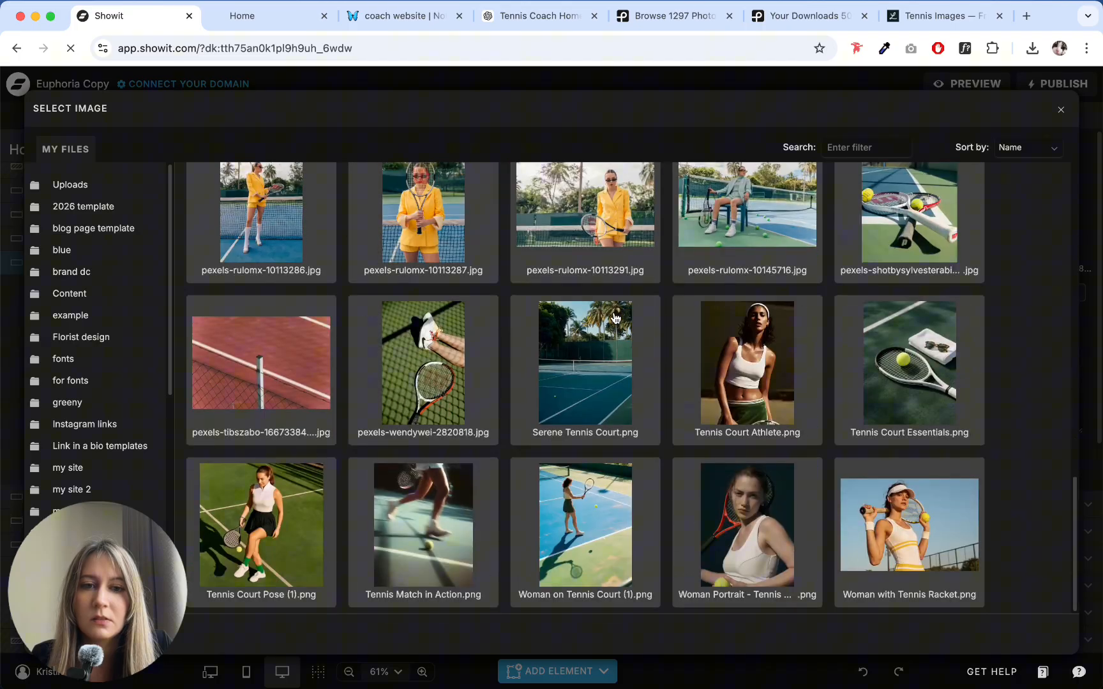
left_click(736, 537)
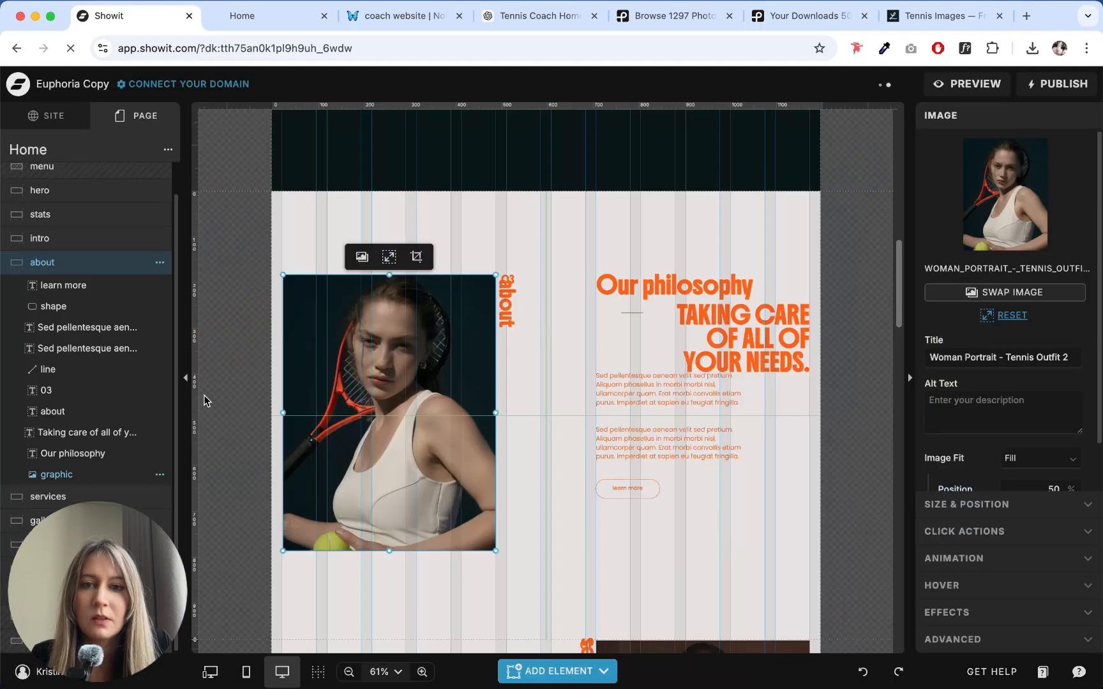
left_click(522, 245)
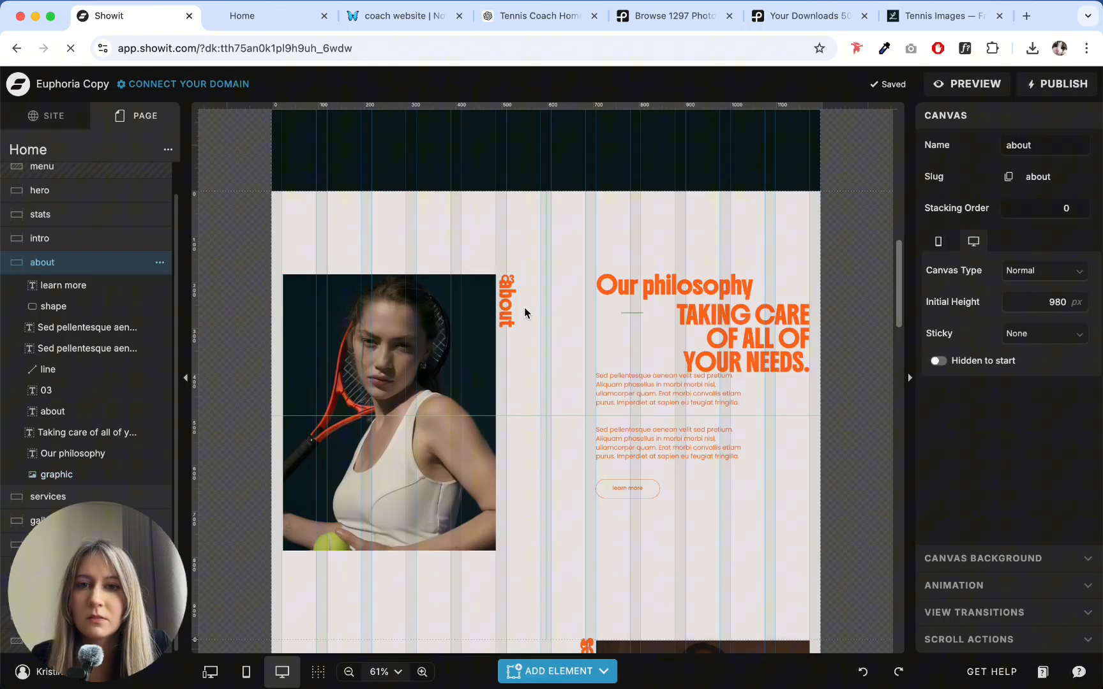
- Move the vertical "about" label slightly down so it clears the "03" number beside the portrait
left_click_drag(504, 296, 506, 307)
left_click(540, 273)
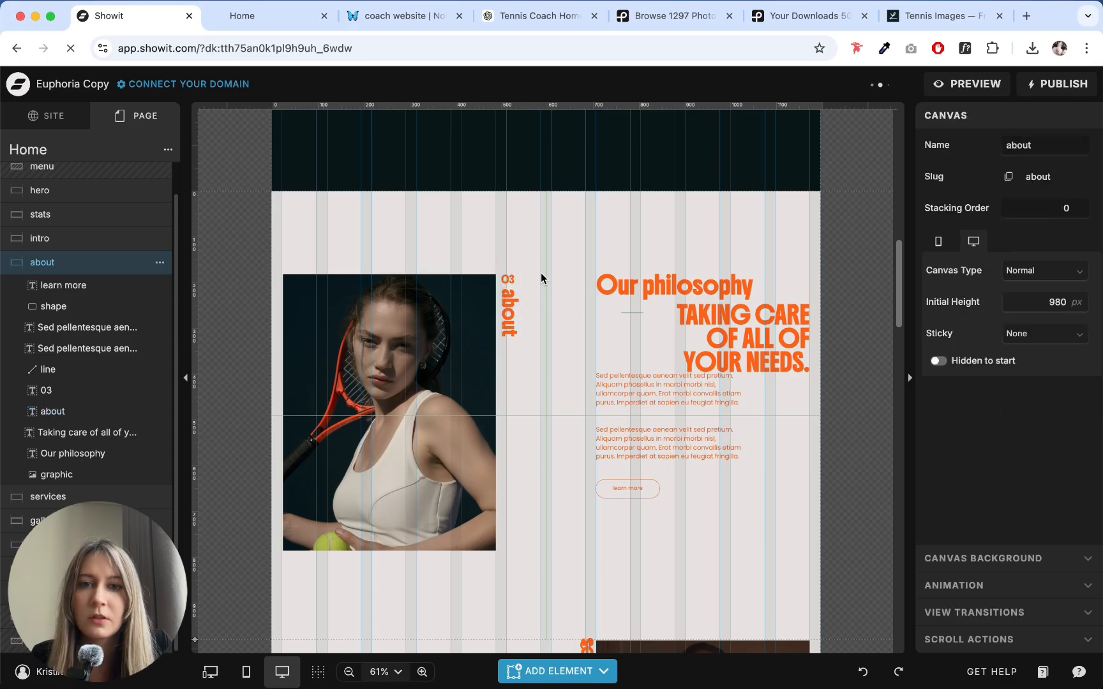
left_click(408, 341)
left_click(559, 257)
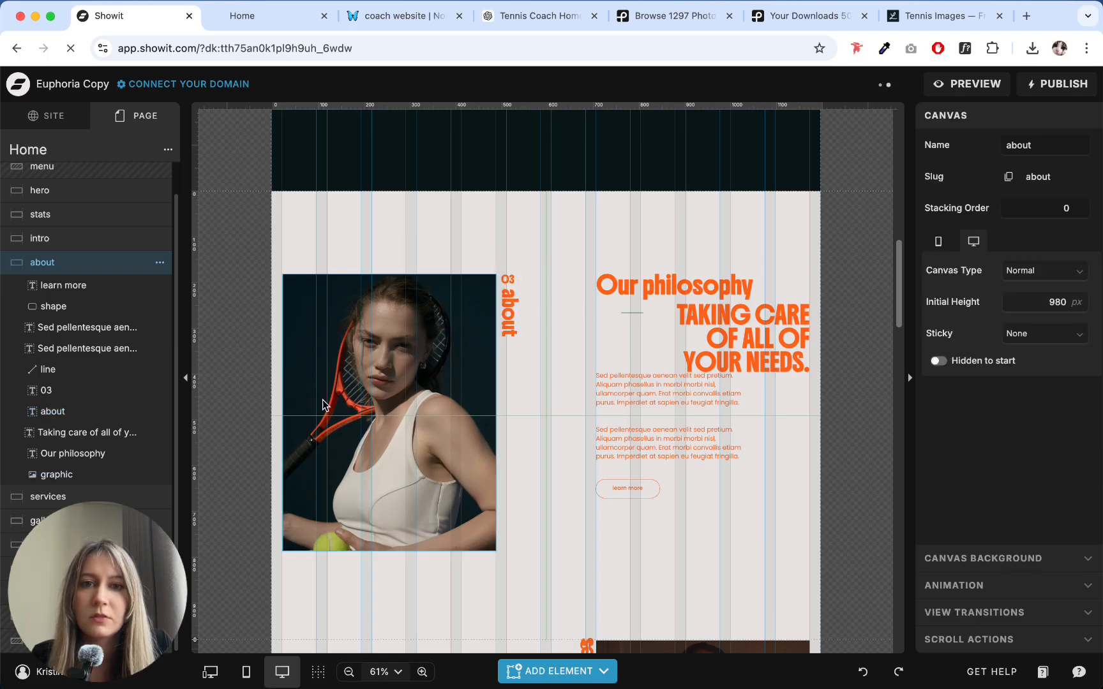
- Compare the about section's new portrait with the hero, stats and intro sections above it for visual consistency
left_click(414, 326)
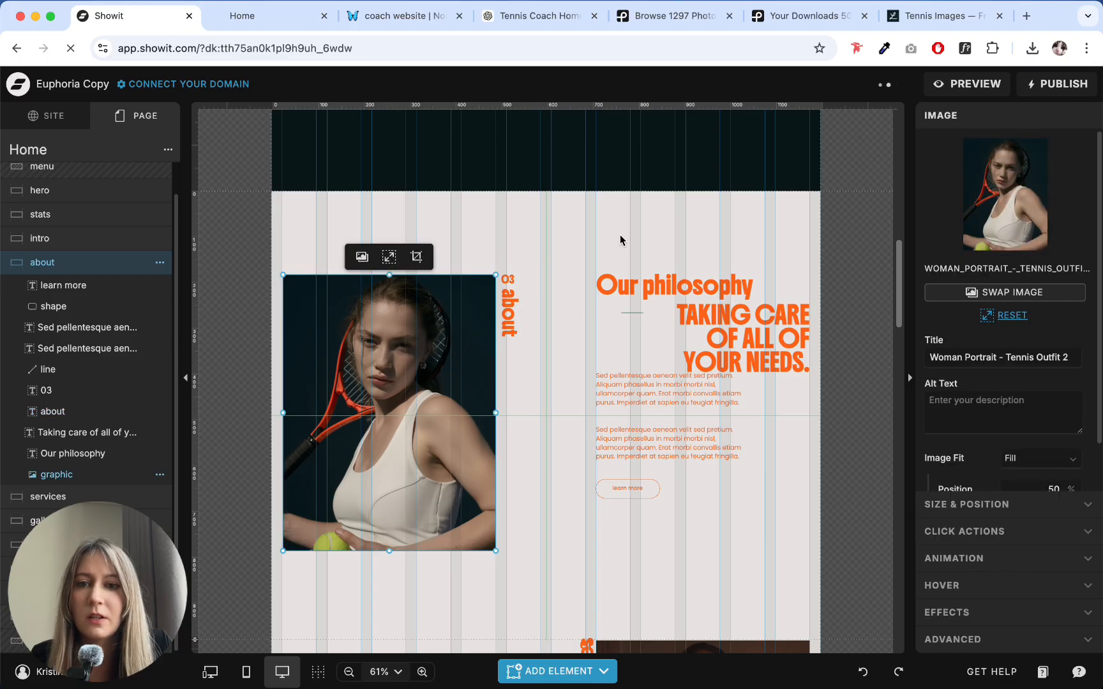
scroll(621, 236, "up", 12)
scroll(620, 239, "down", 12)
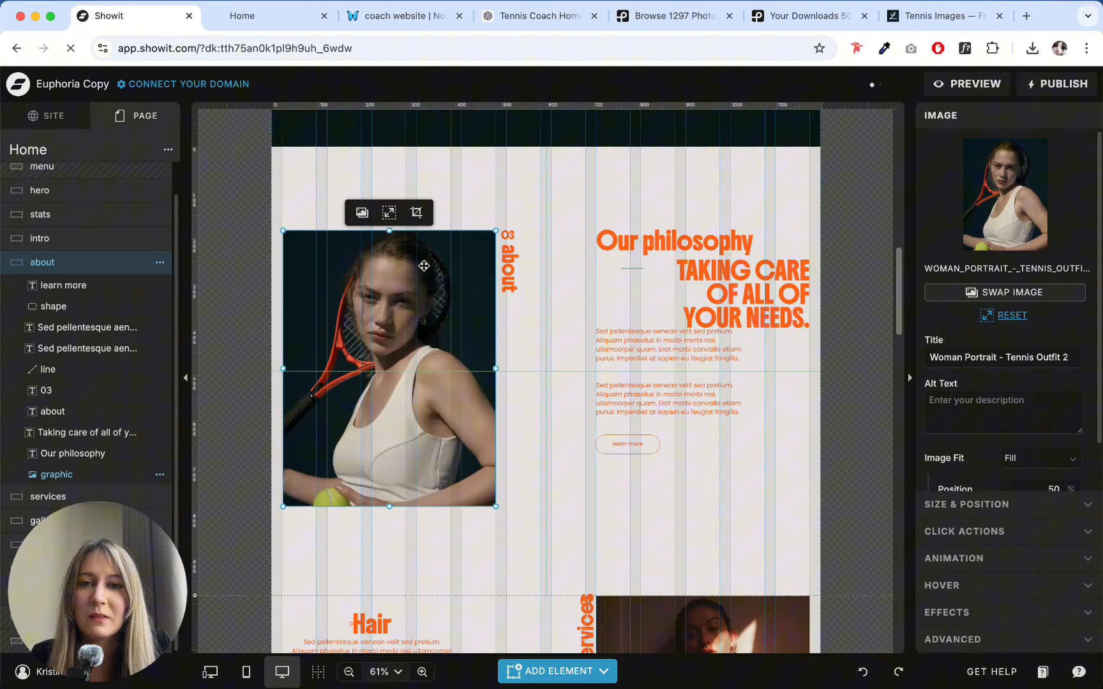
scroll(477, 305, "up", 12)
scroll(485, 240, "down", 5)
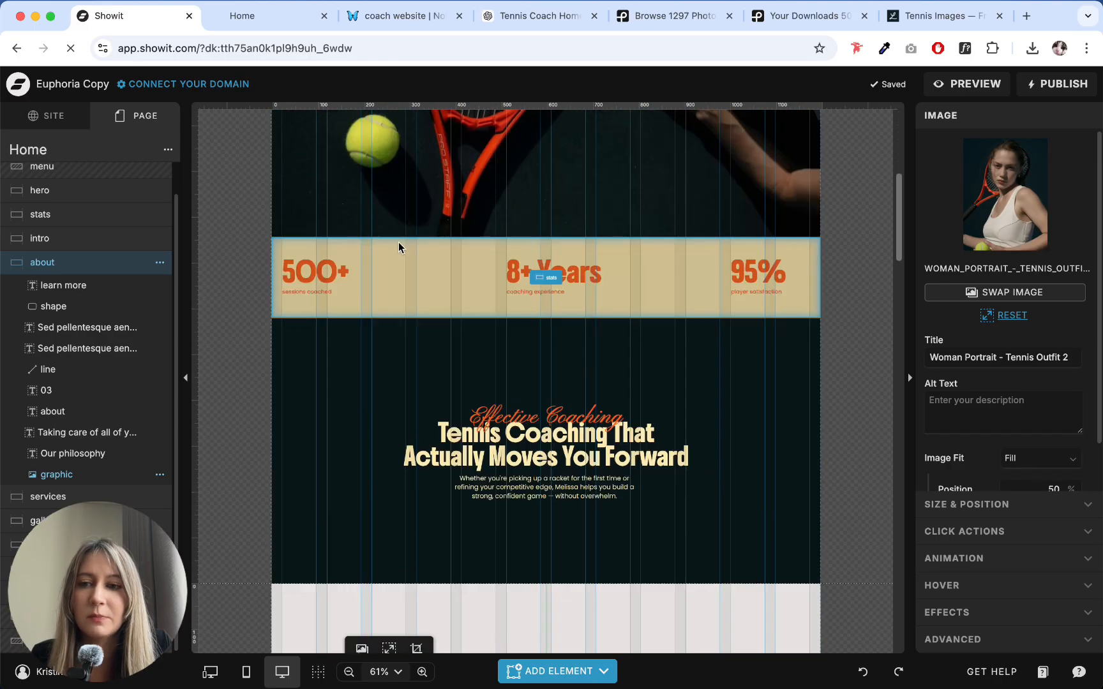
scroll(446, 223, "up", 5)
scroll(575, 274, "down", 10)
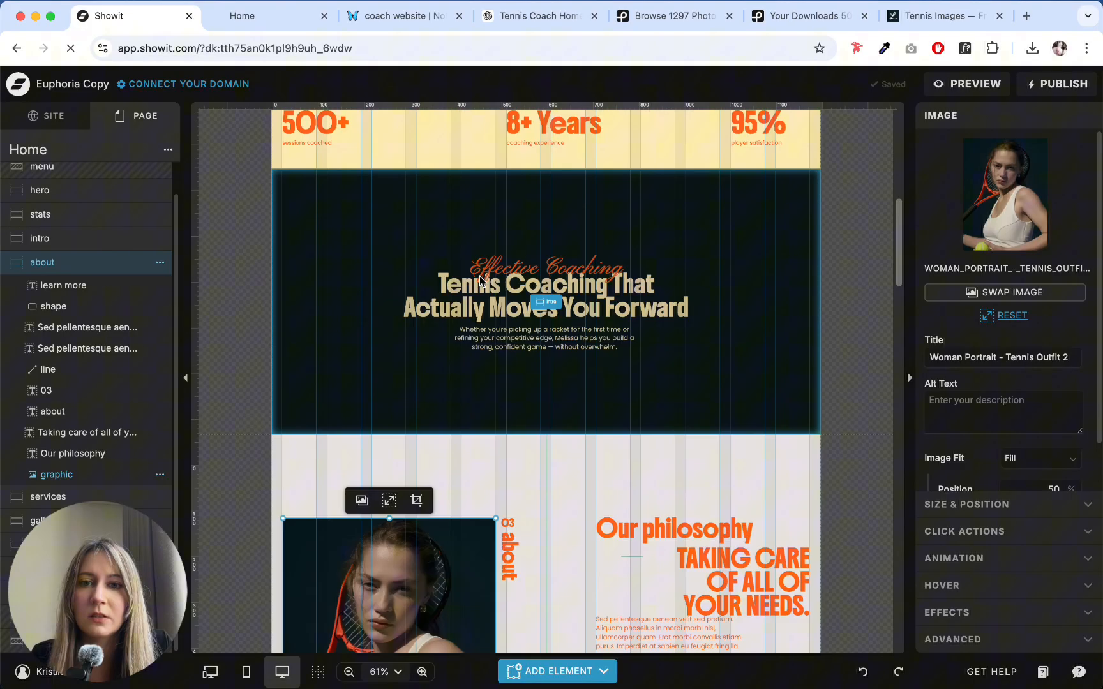
scroll(367, 318, "up", 4)
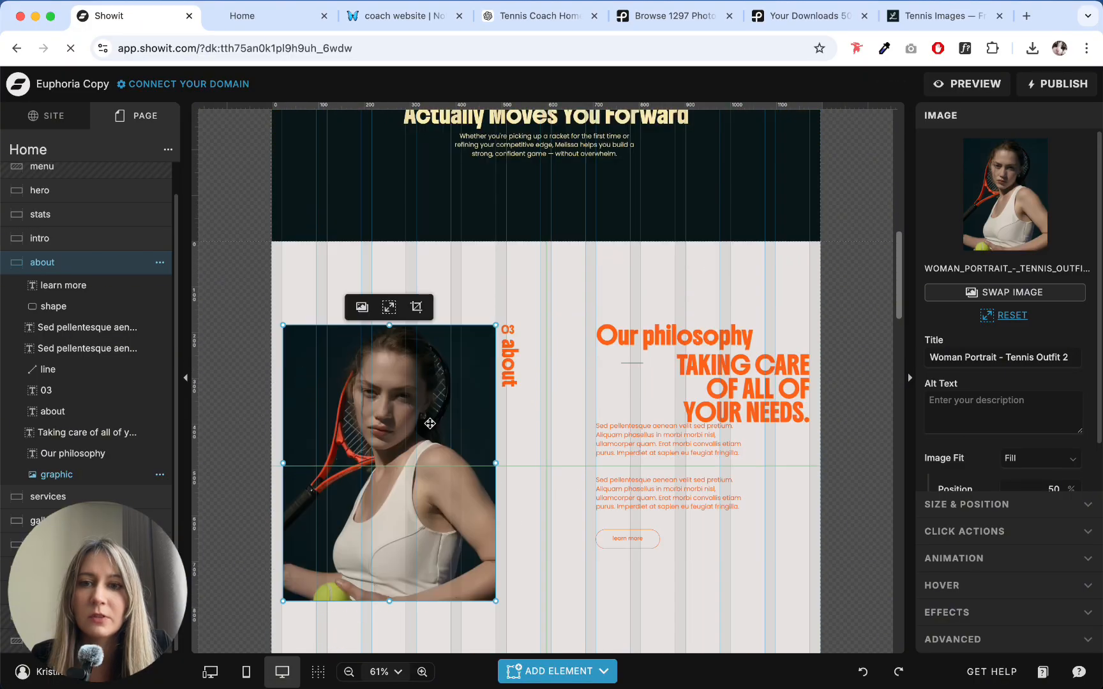
scroll(600, 303, "up", 8)
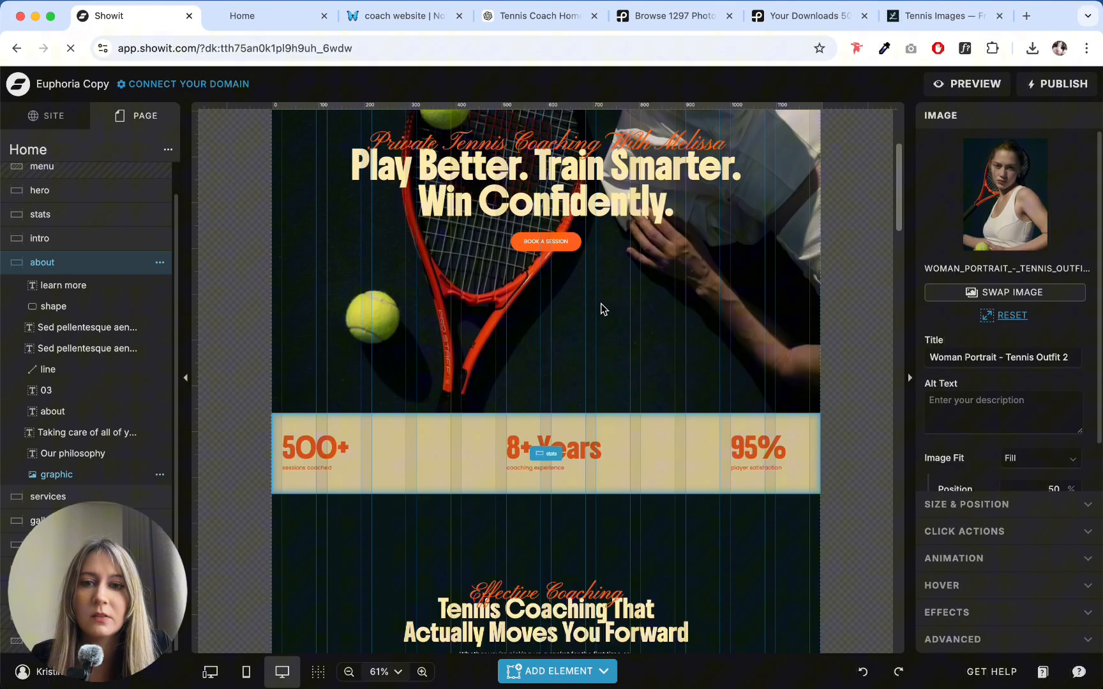
scroll(600, 298, "down", 9)
left_click(531, 297)
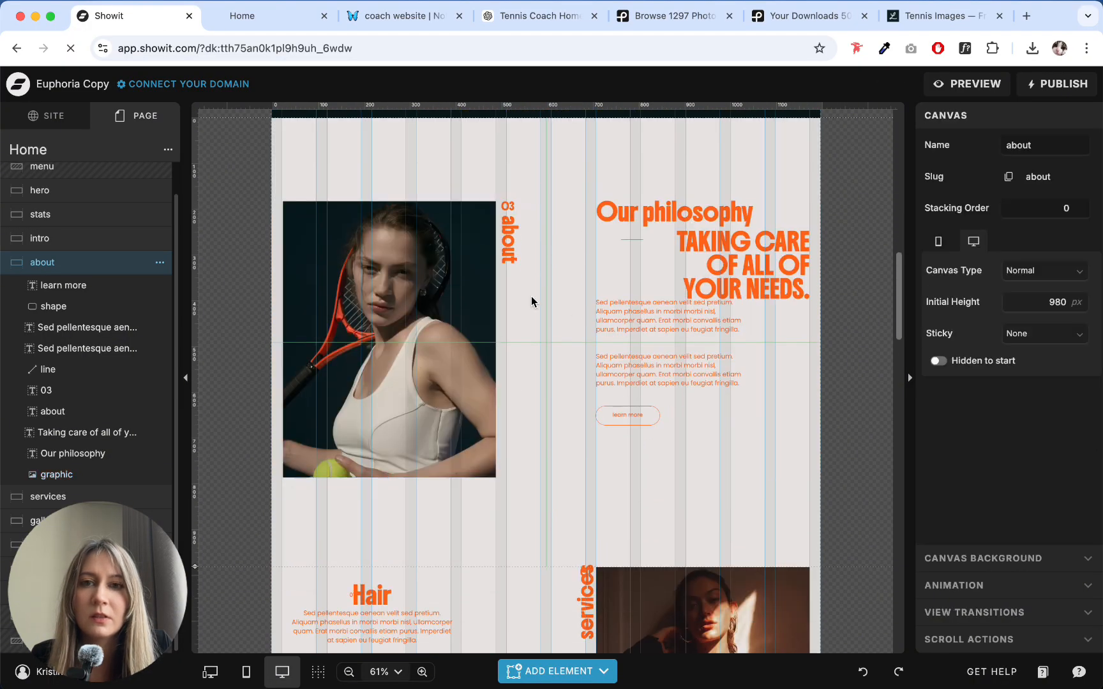
left_click(394, 361)
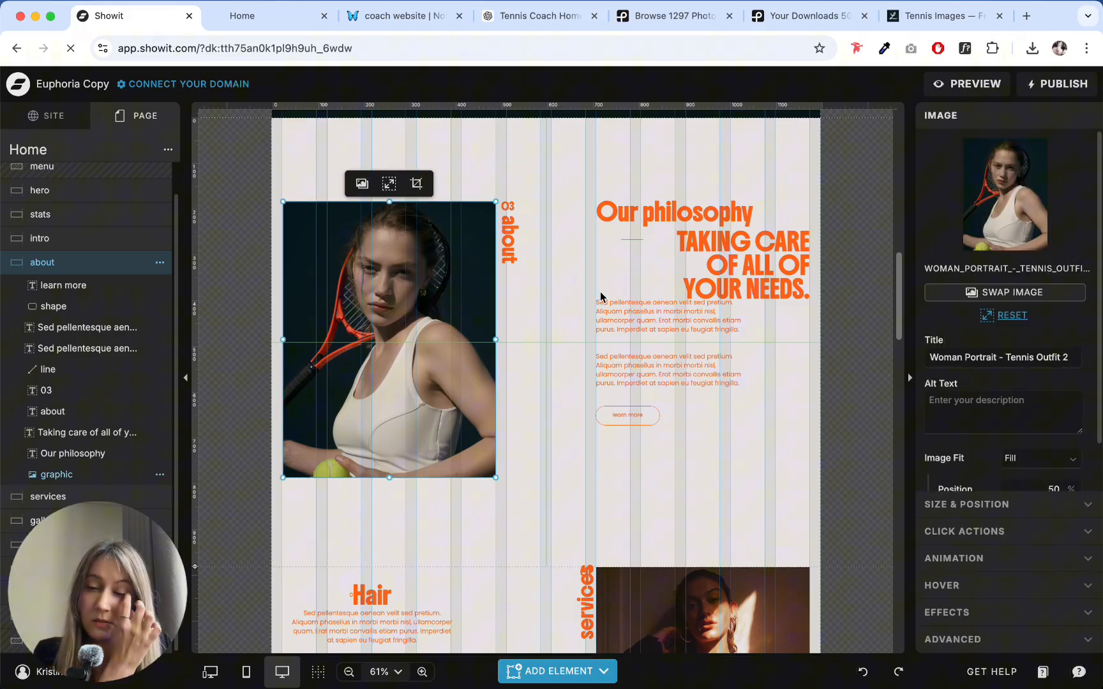
left_click(548, 319)
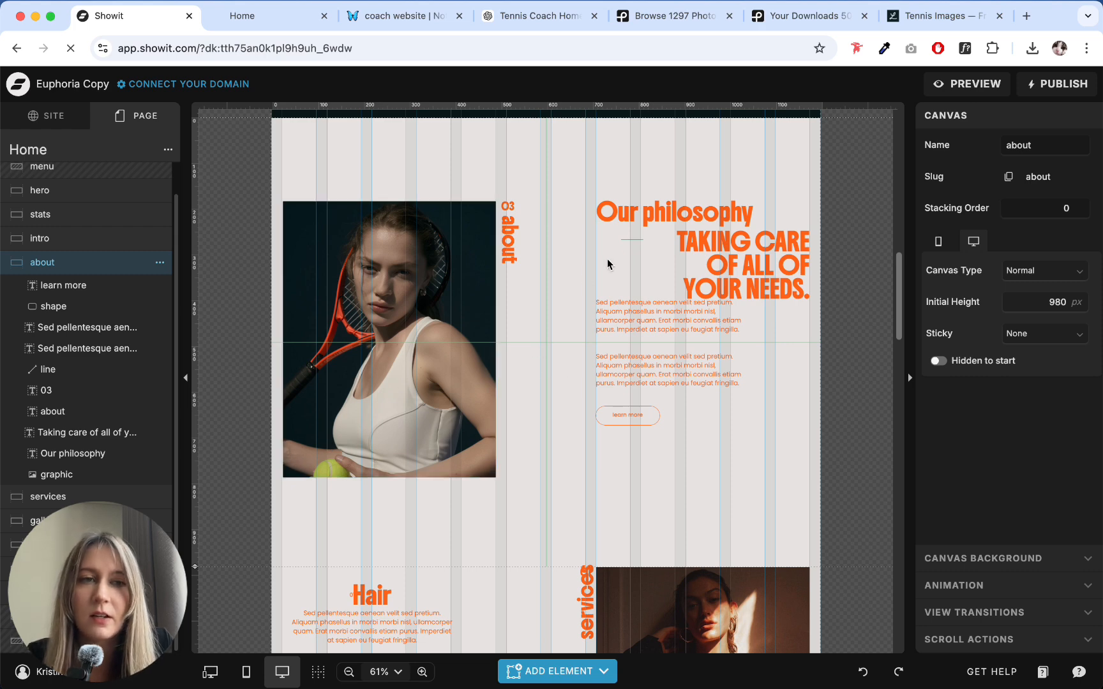
- Inspect the about section's number, vertical label, "Our philosophy" heading and body paragraphs
left_click(508, 207)
left_click(546, 257)
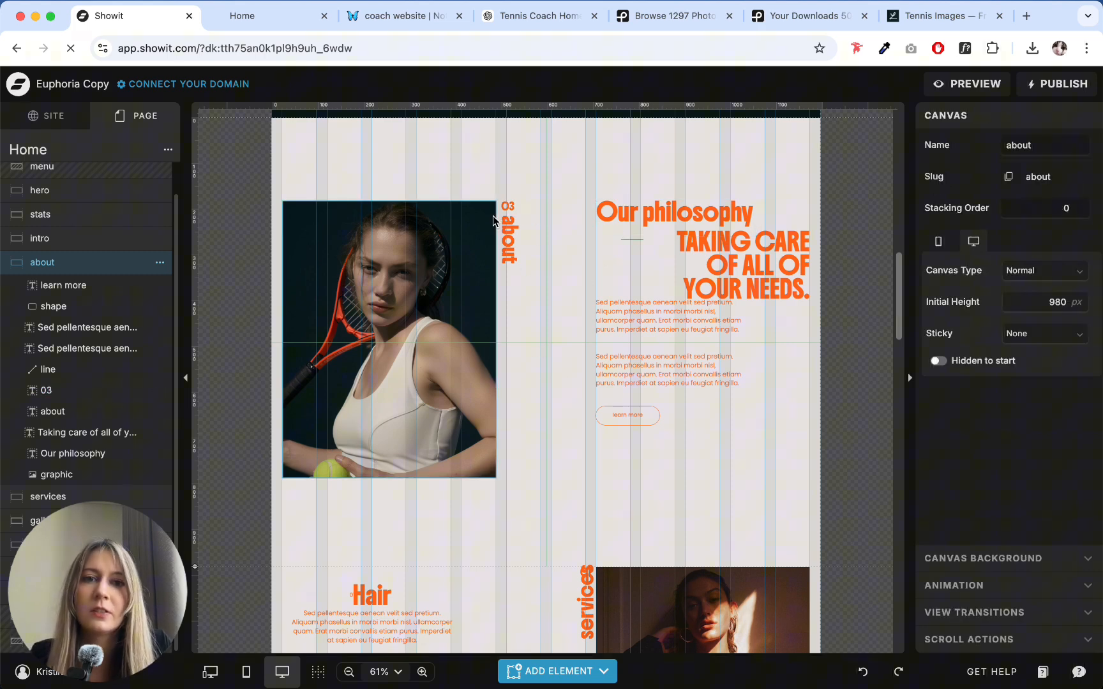
left_click(492, 223)
left_click(510, 234)
left_click(521, 185)
left_click(514, 248)
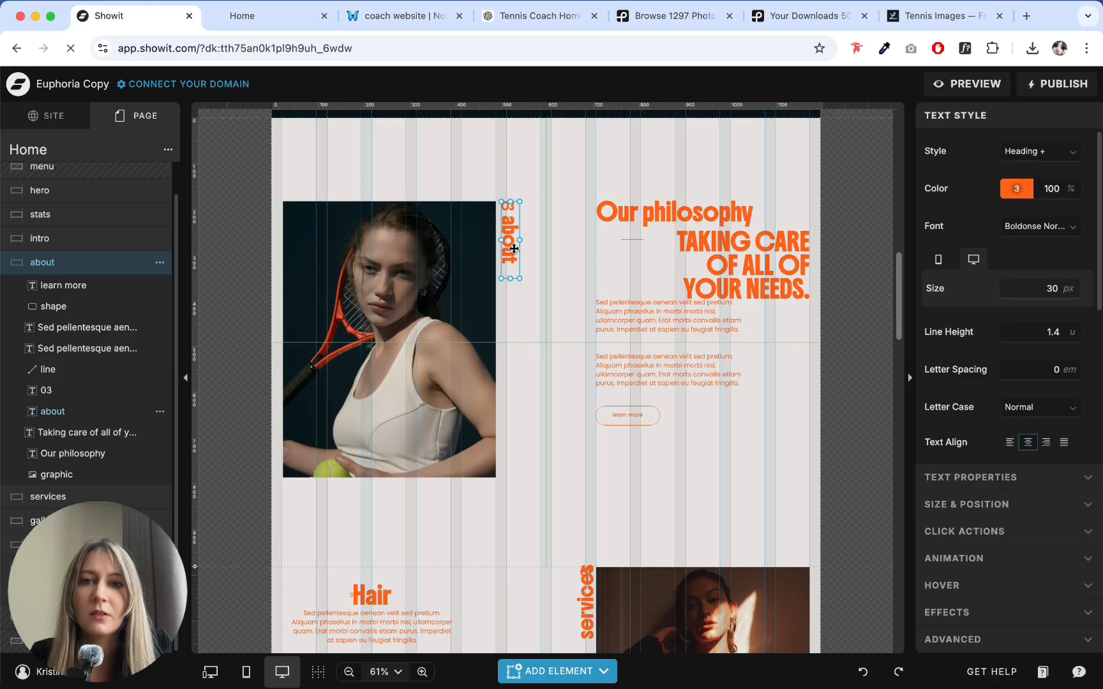
left_click(532, 178)
left_click(509, 233)
left_click(638, 200)
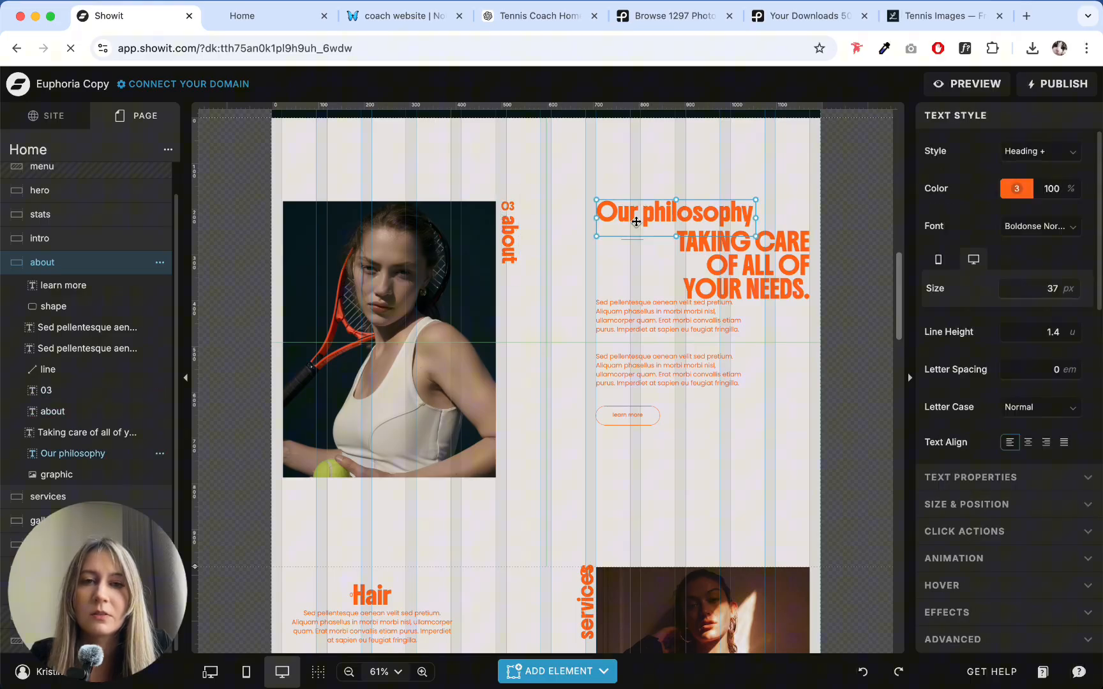
left_click(632, 325)
left_click(636, 370)
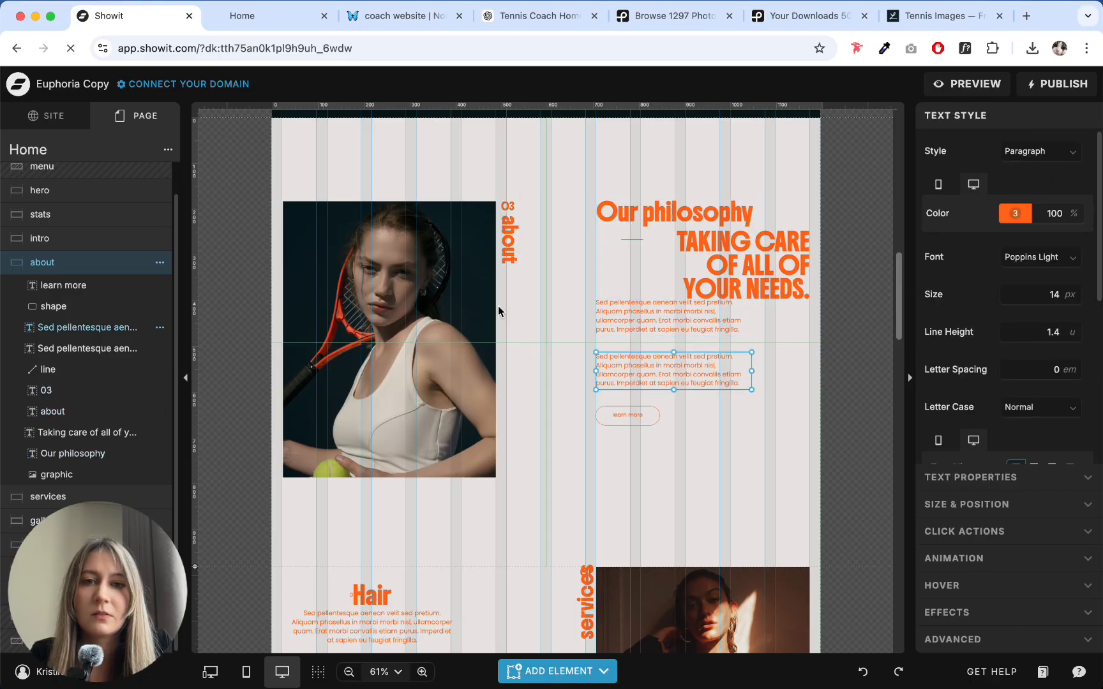
left_click(561, 332)
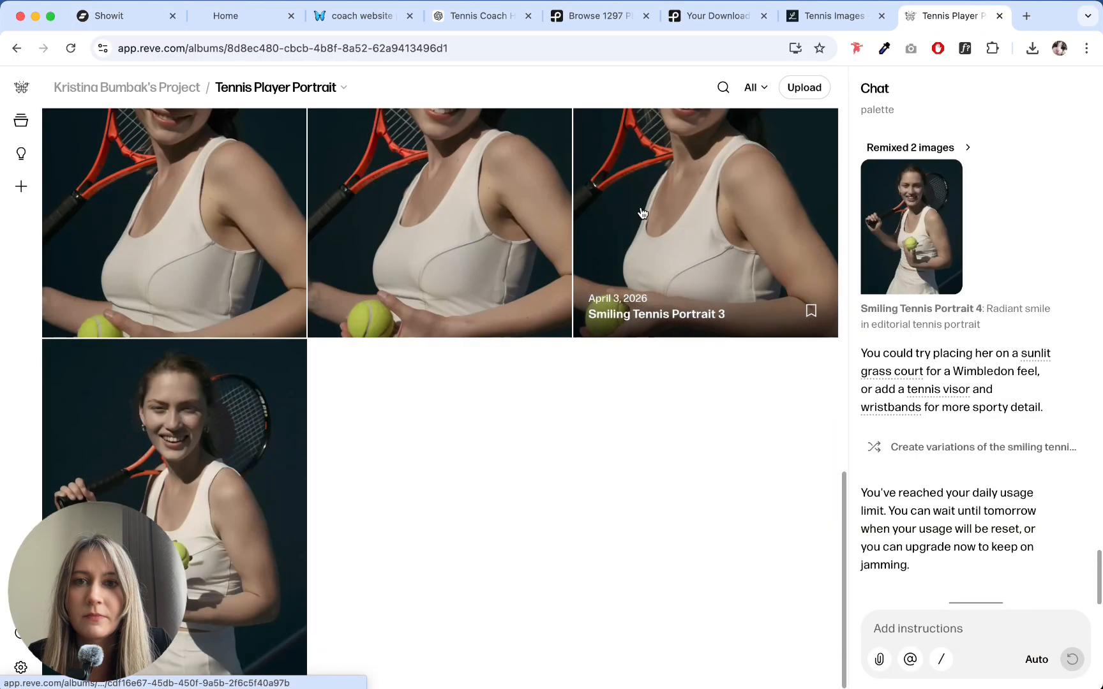
- Review the generated portraits in the Tennis Player Portrait album, including a full view of "Smiling Tennis Portrait 4"
scroll(639, 220, "up", 10)
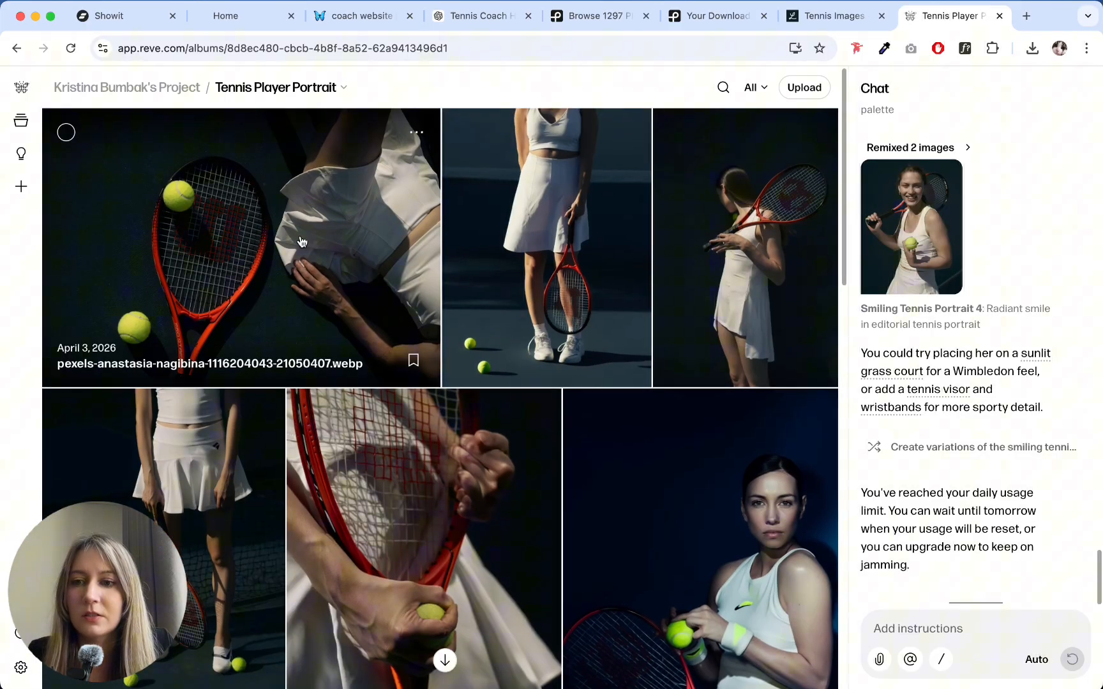
scroll(352, 244, "down", 2)
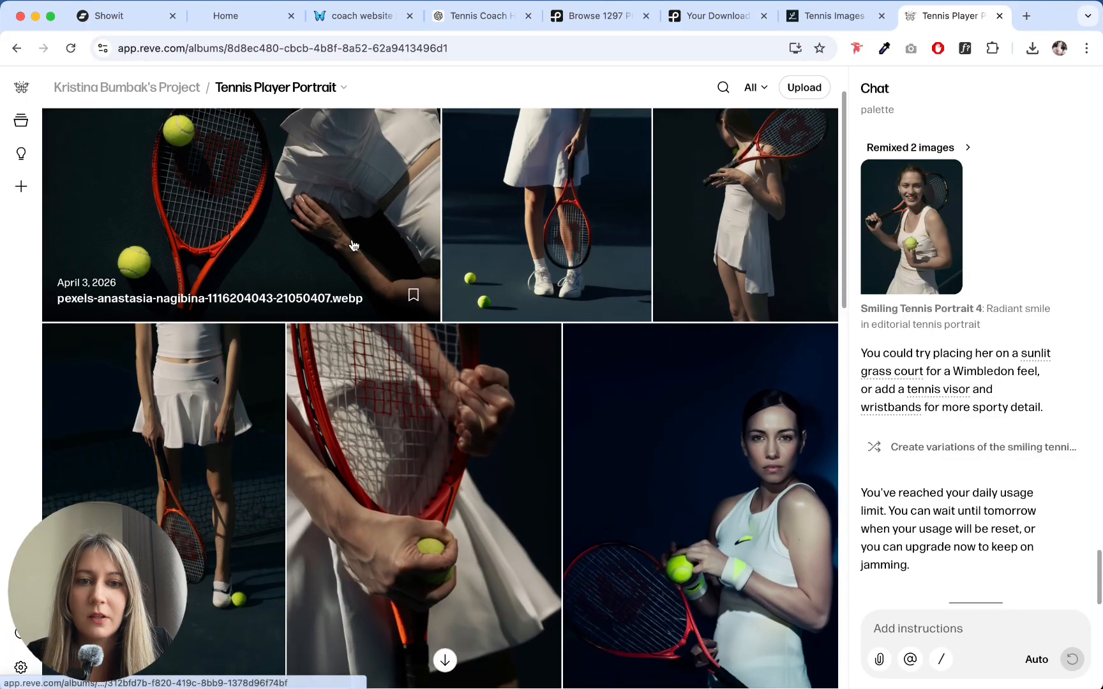
scroll(351, 244, "up", 2)
scroll(112, 257, "down", 5)
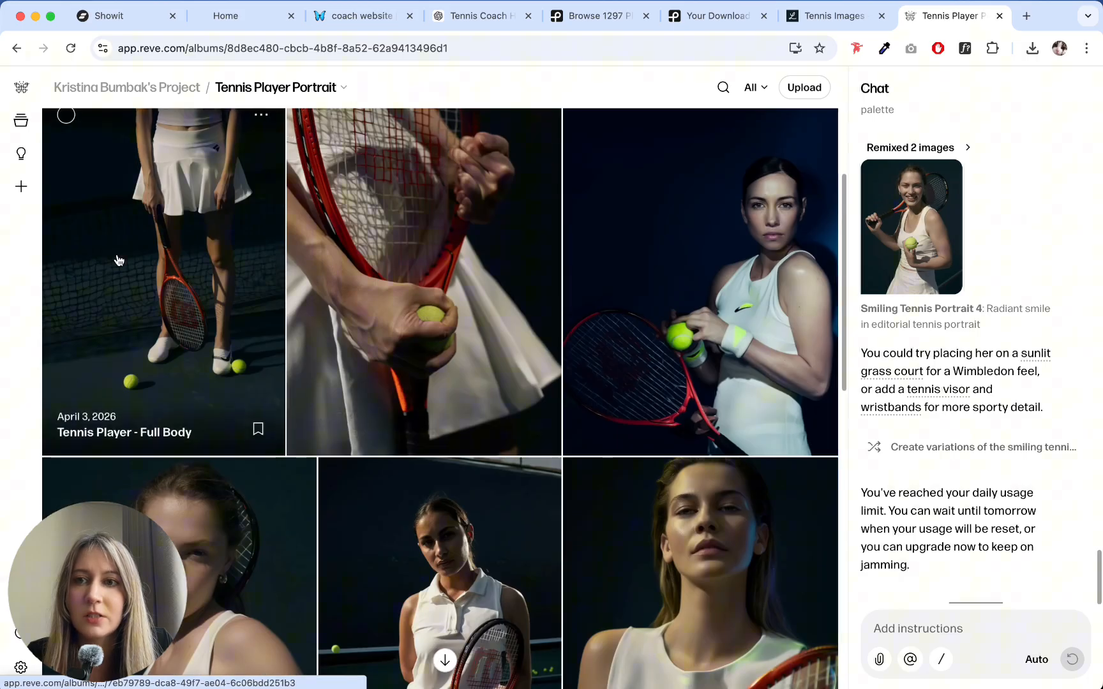
scroll(169, 177, "down", 5)
scroll(240, 223, "down", 3)
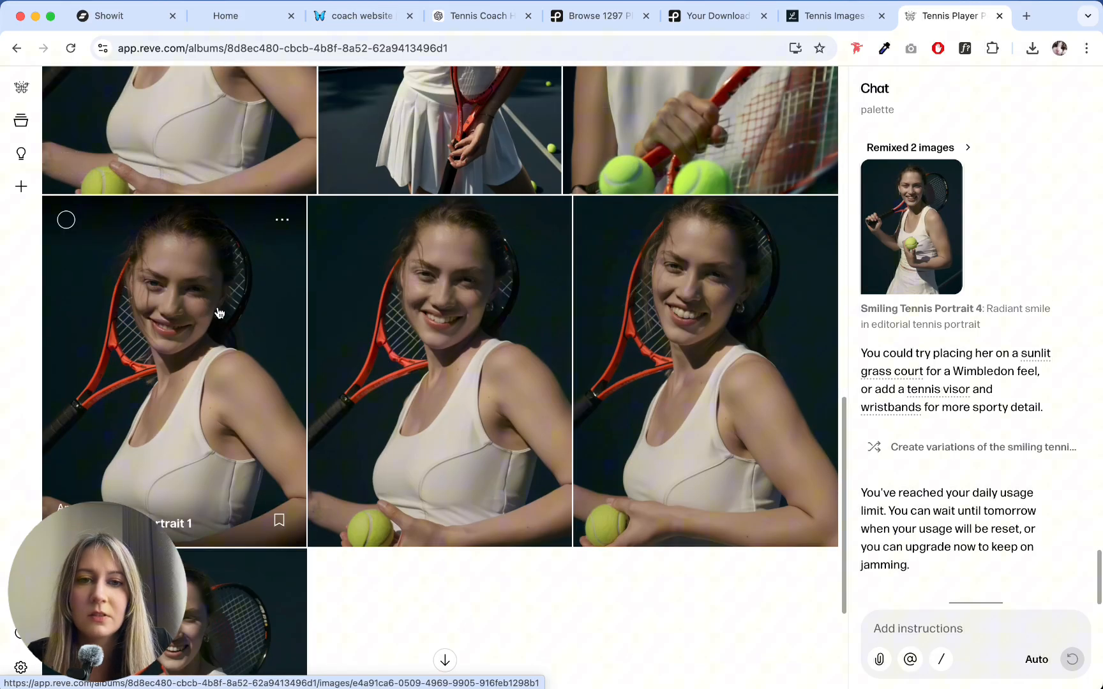
scroll(217, 311, "up", 5)
scroll(218, 308, "down", 5)
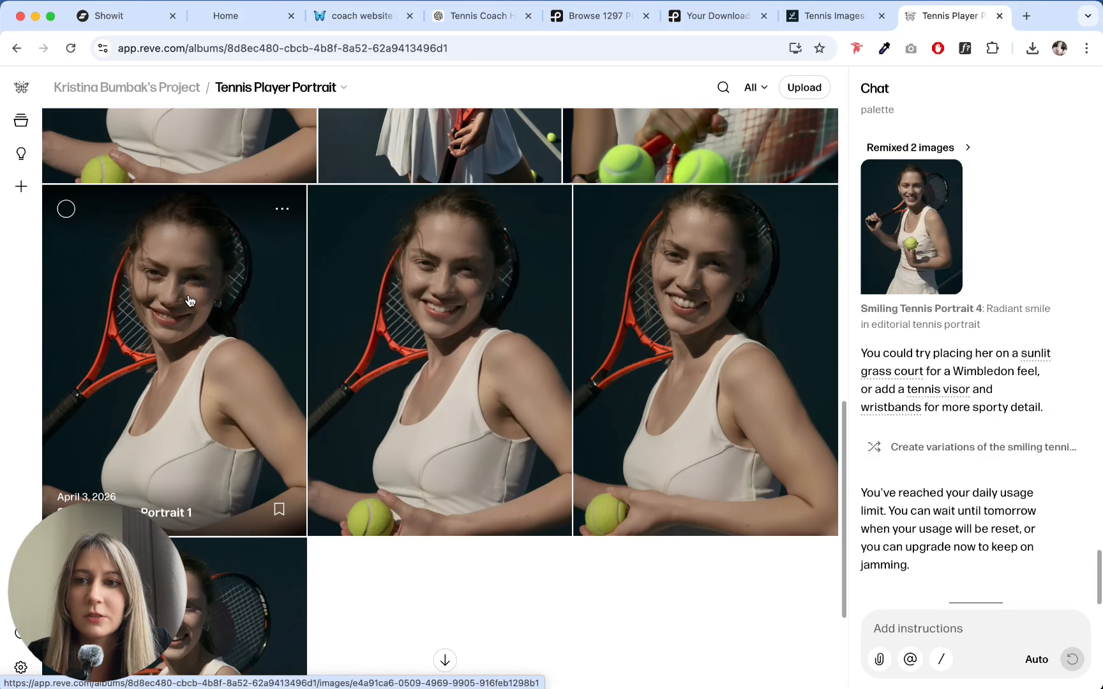
scroll(195, 256, "down", 3)
scroll(223, 294, "up", 5)
scroll(281, 396, "down", 5)
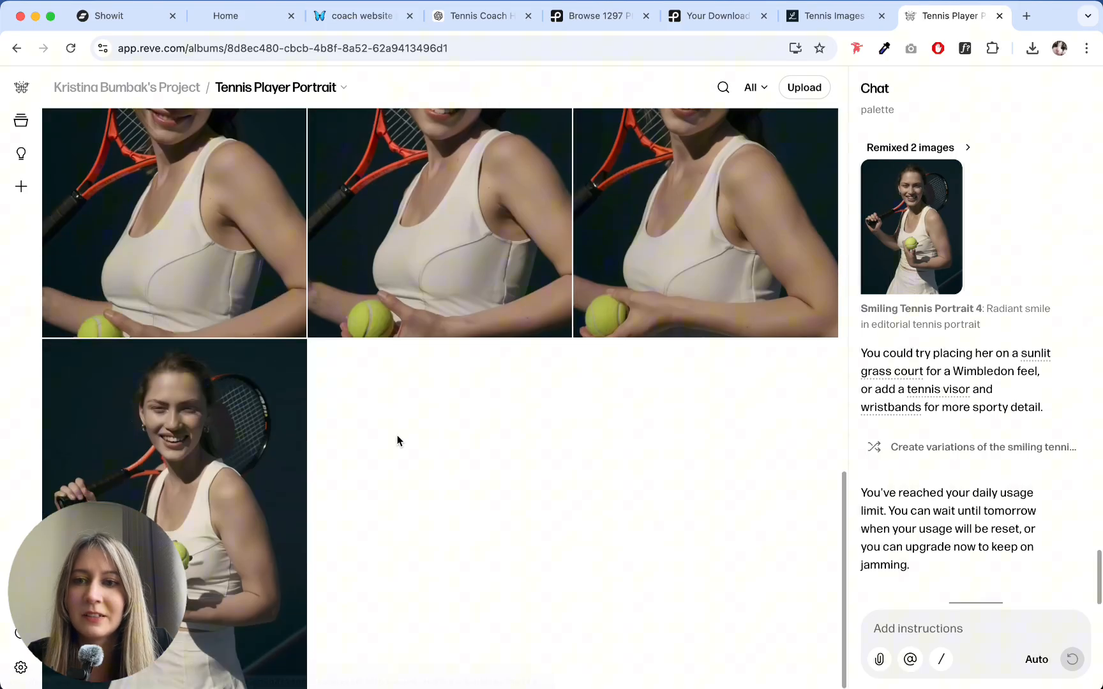
left_click(238, 464)
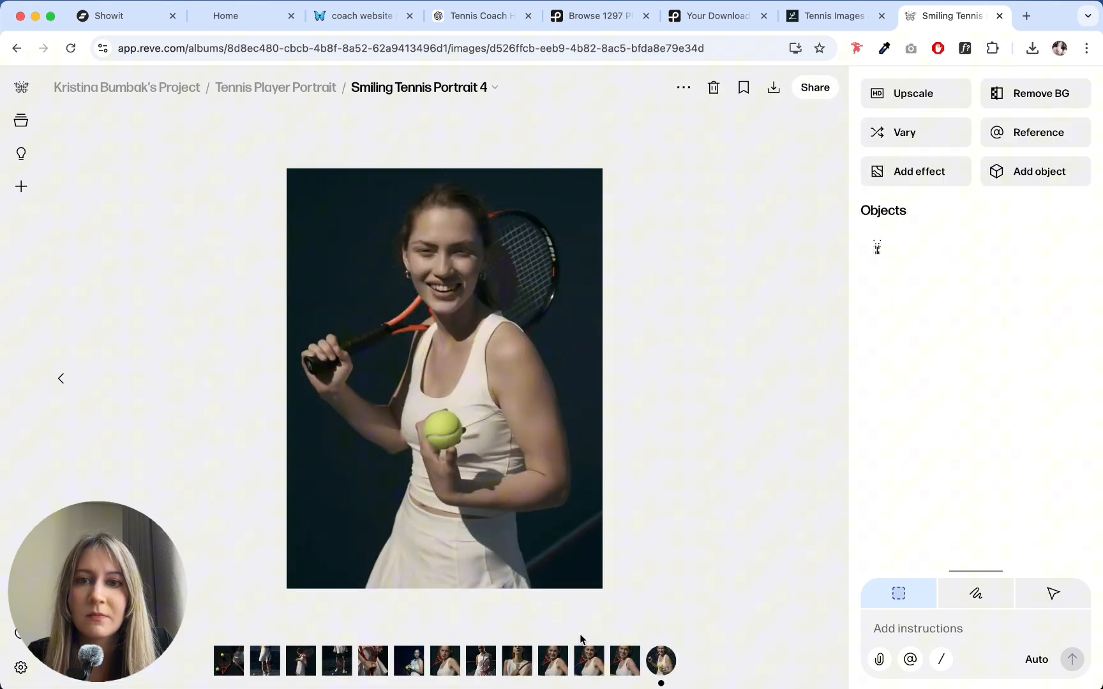
left_click(297, 90)
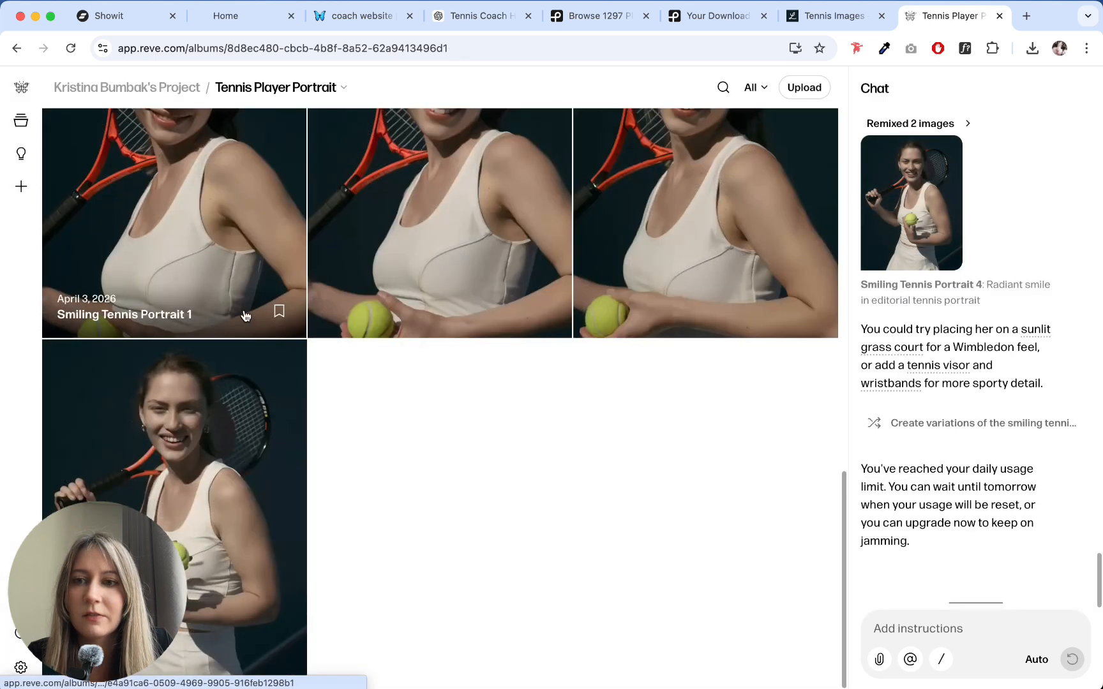
- Download the "Smiling Tennis Portrait 1" image from the album
scroll(243, 315, "up", 5)
left_click(219, 406)
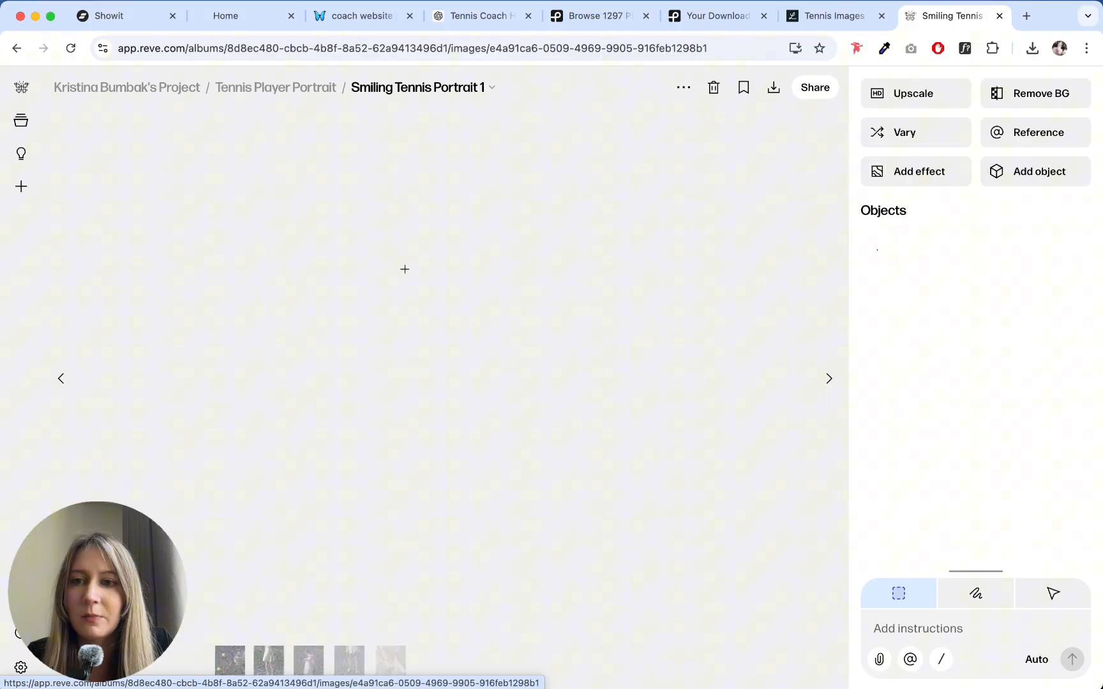
left_click(773, 88)
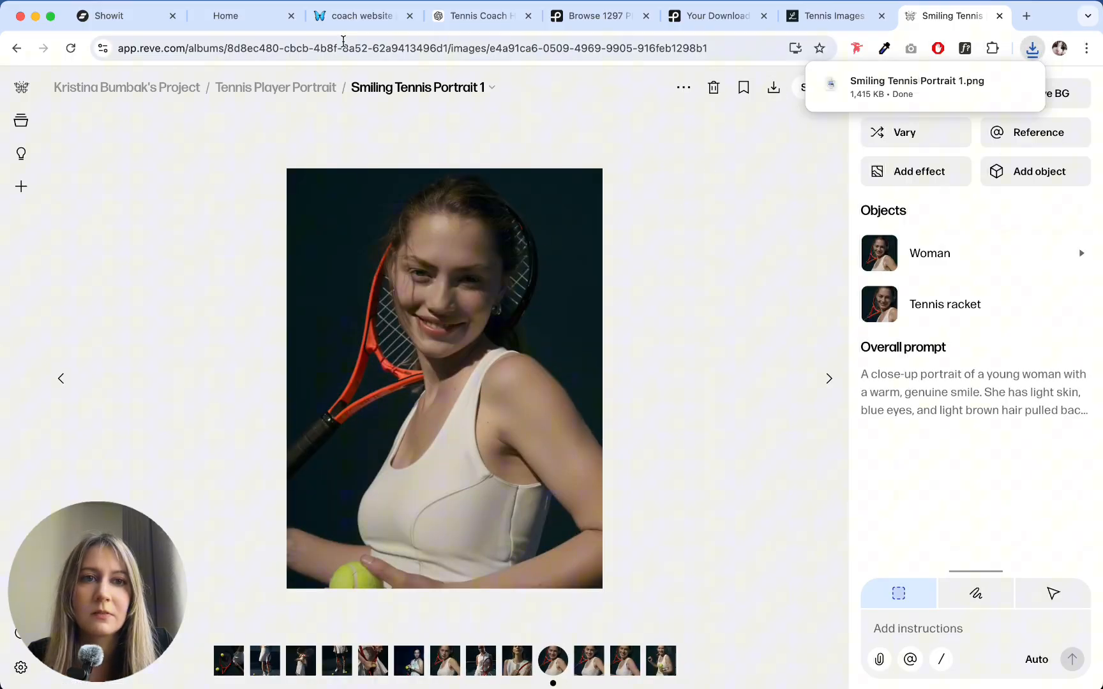
- Switch to Showit, upload "Smiling Tennis Portrait 1.png" and use it as the about section's photo
left_click(121, 16)
left_click(431, 292)
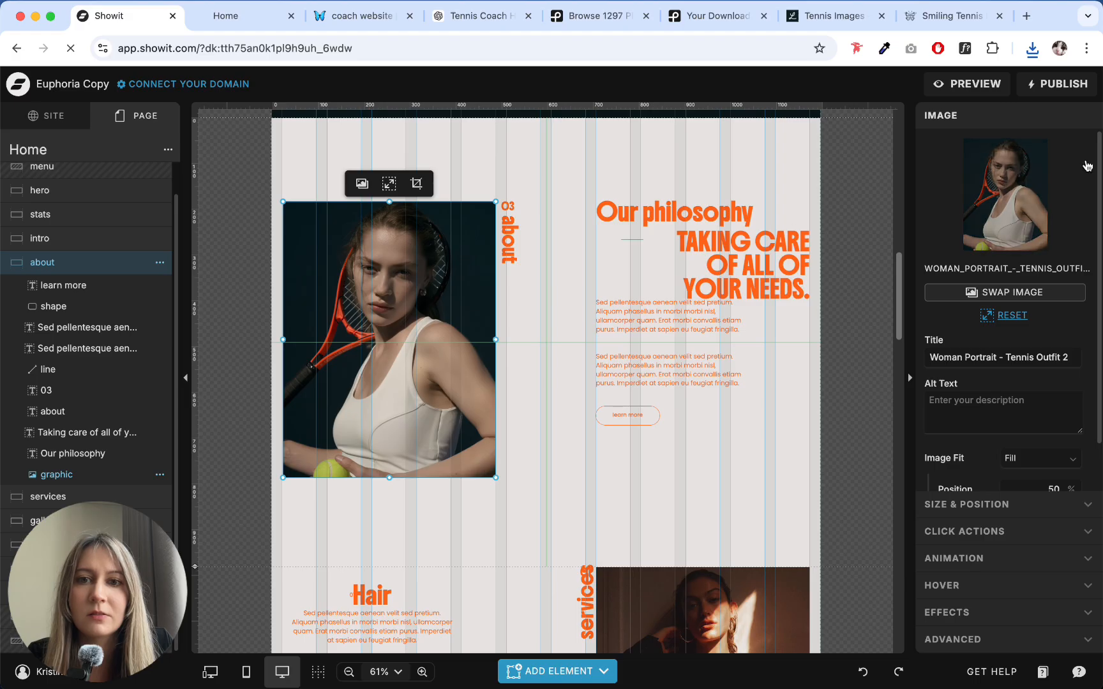
left_click(1021, 178)
left_click(1032, 48)
left_click_drag(929, 124, 455, 293)
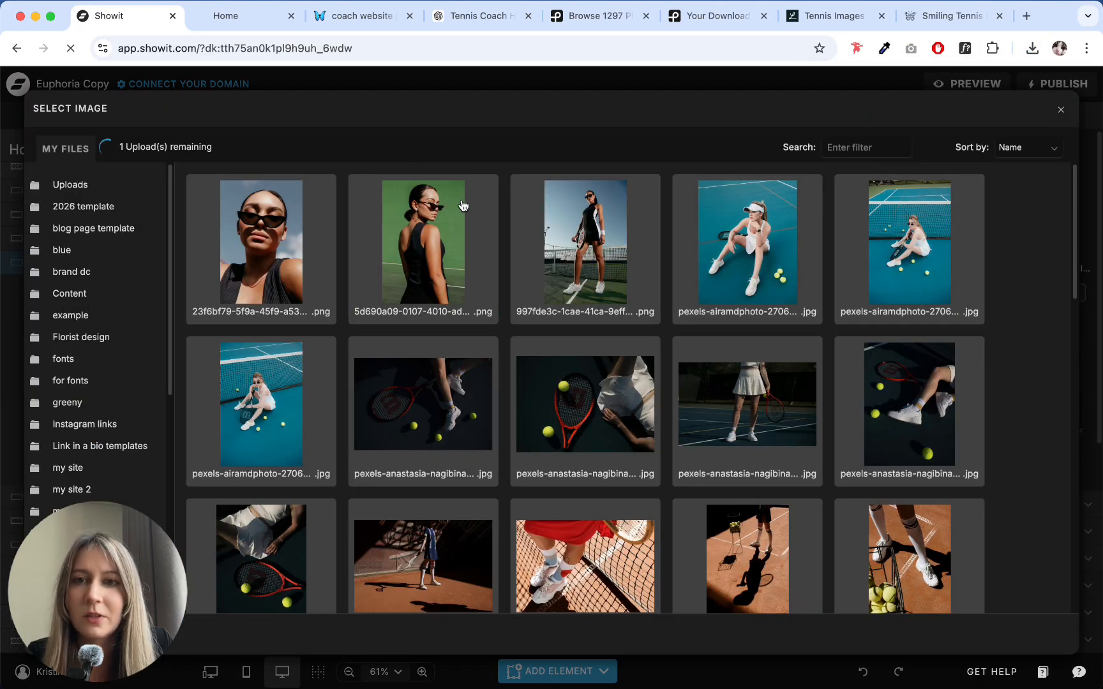
scroll(500, 285, "down", 8)
scroll(503, 285, "down", 9)
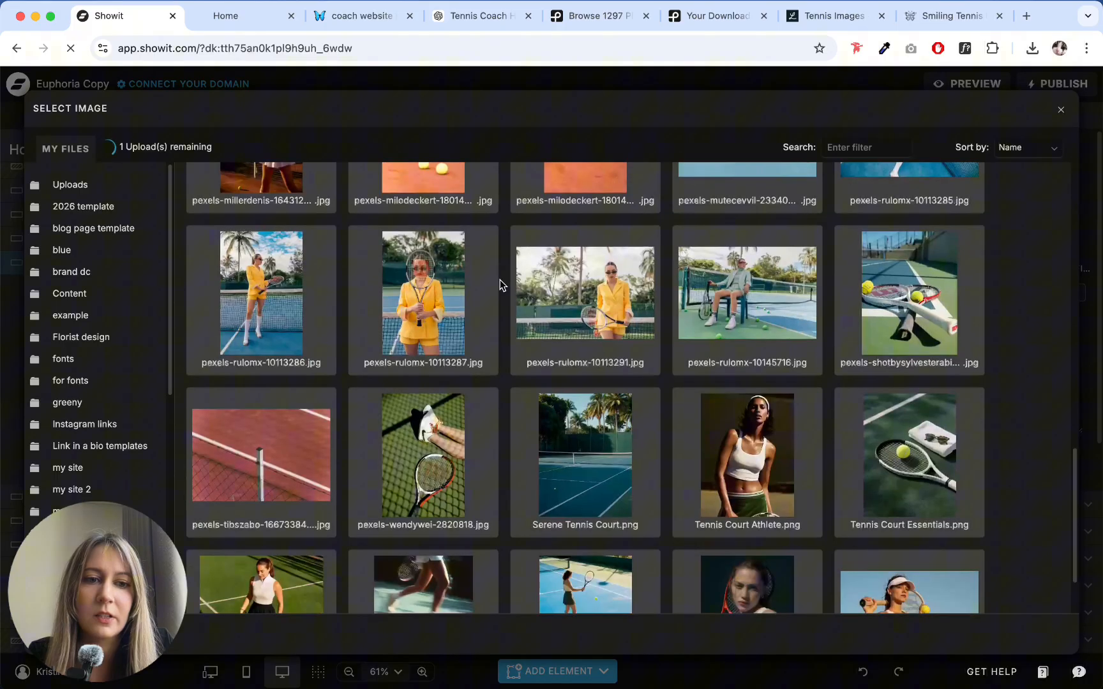
scroll(503, 285, "up", 16)
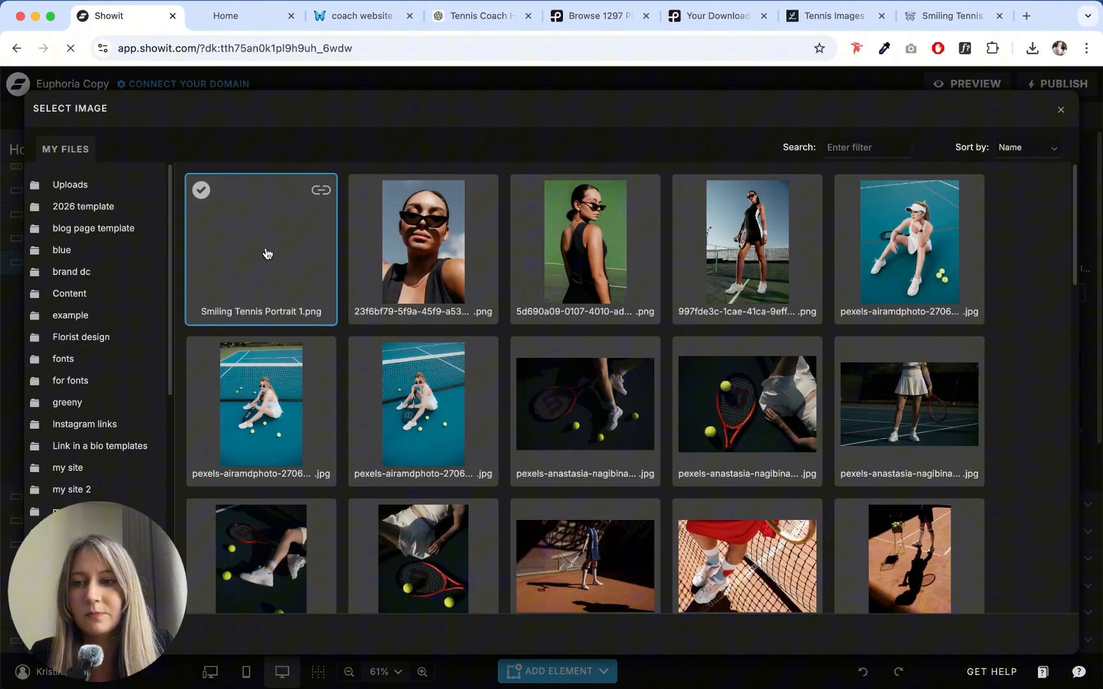
left_click(268, 254)
left_click(542, 274)
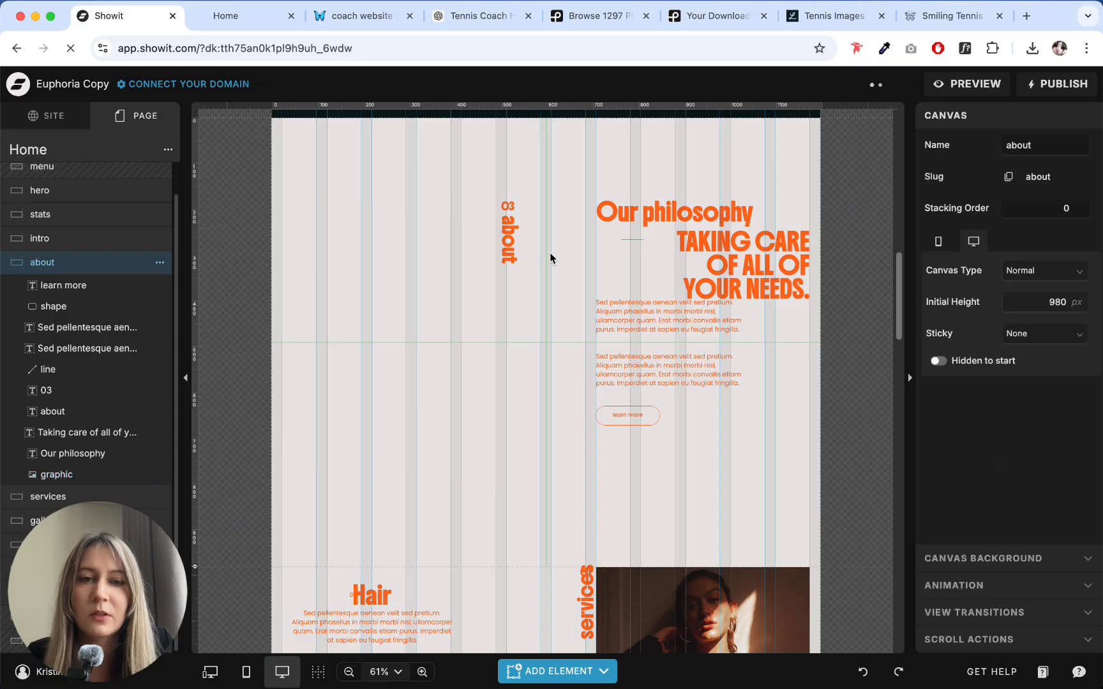
- Set the about section's canvas background to the pale yellow color style 5 (FDEAB0) and check it against the dark intro above
scroll(549, 252, "up", 5)
scroll(550, 253, "down", 5)
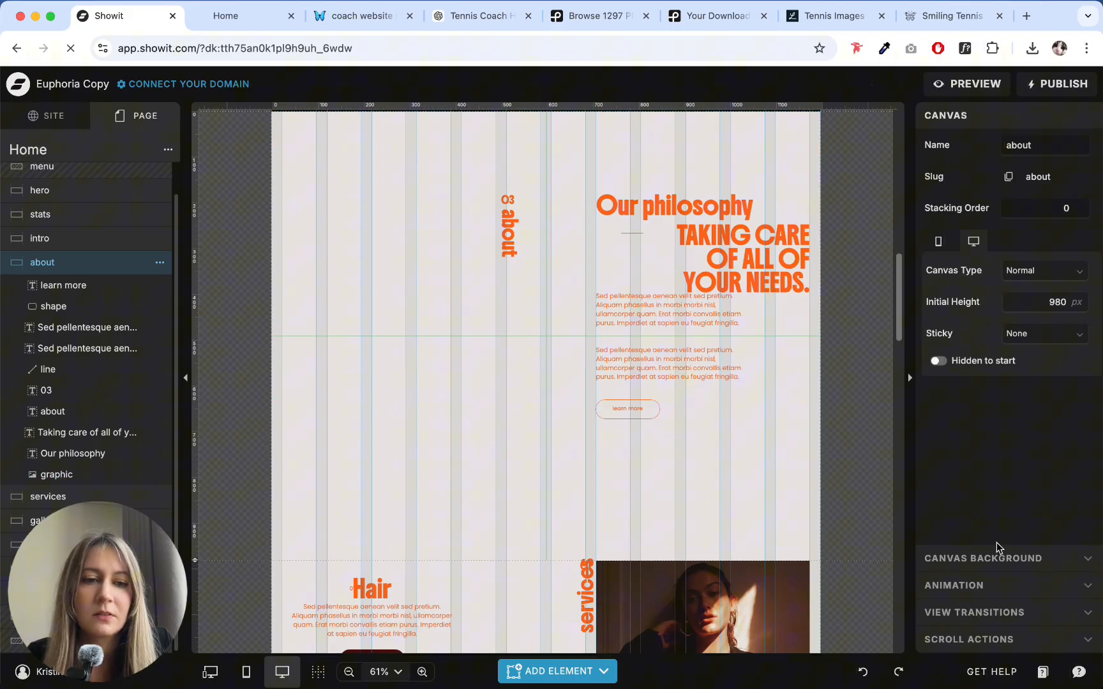
left_click(997, 559)
left_click(1024, 248)
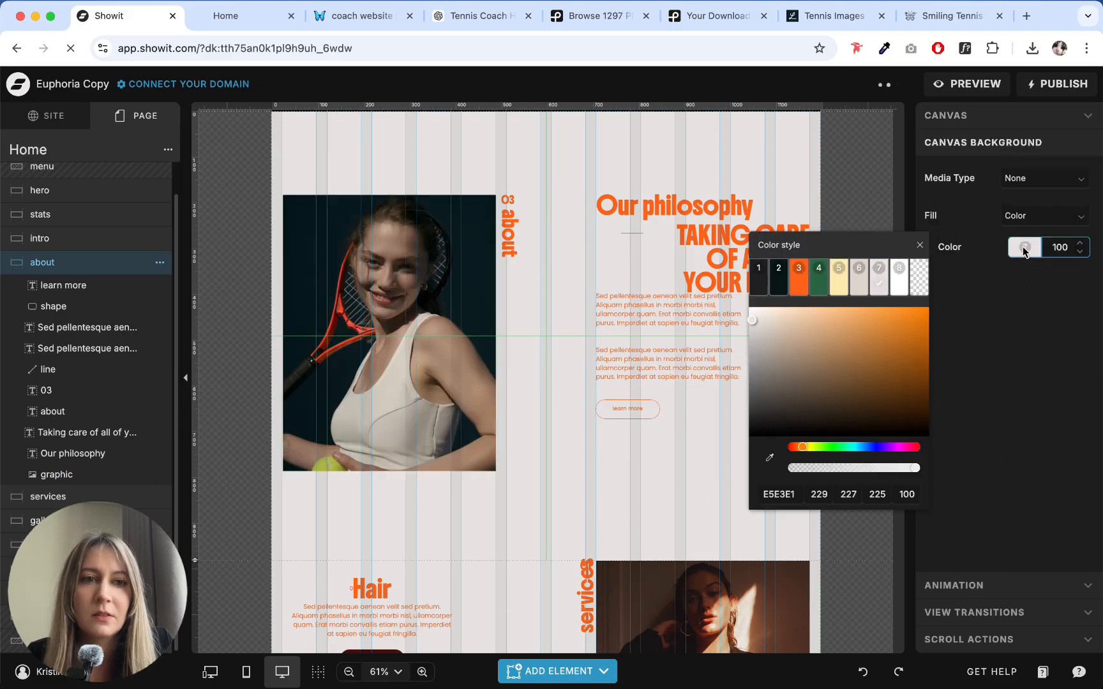
left_click(838, 281)
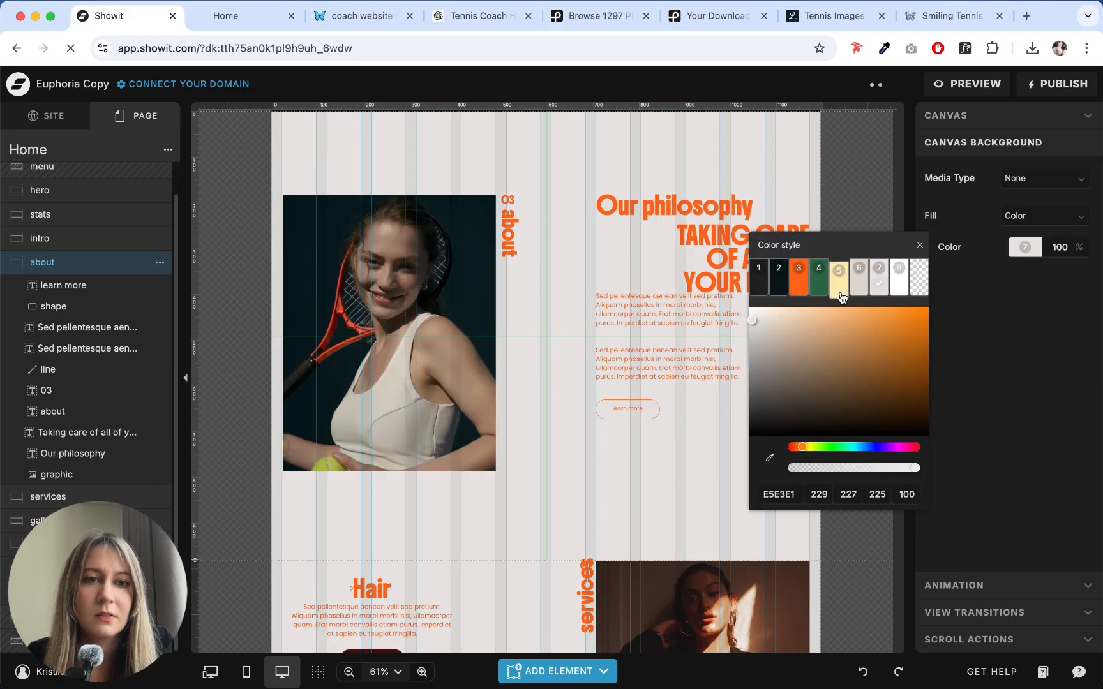
left_click(556, 267)
scroll(549, 281, "up", 3)
scroll(497, 307, "down", 1)
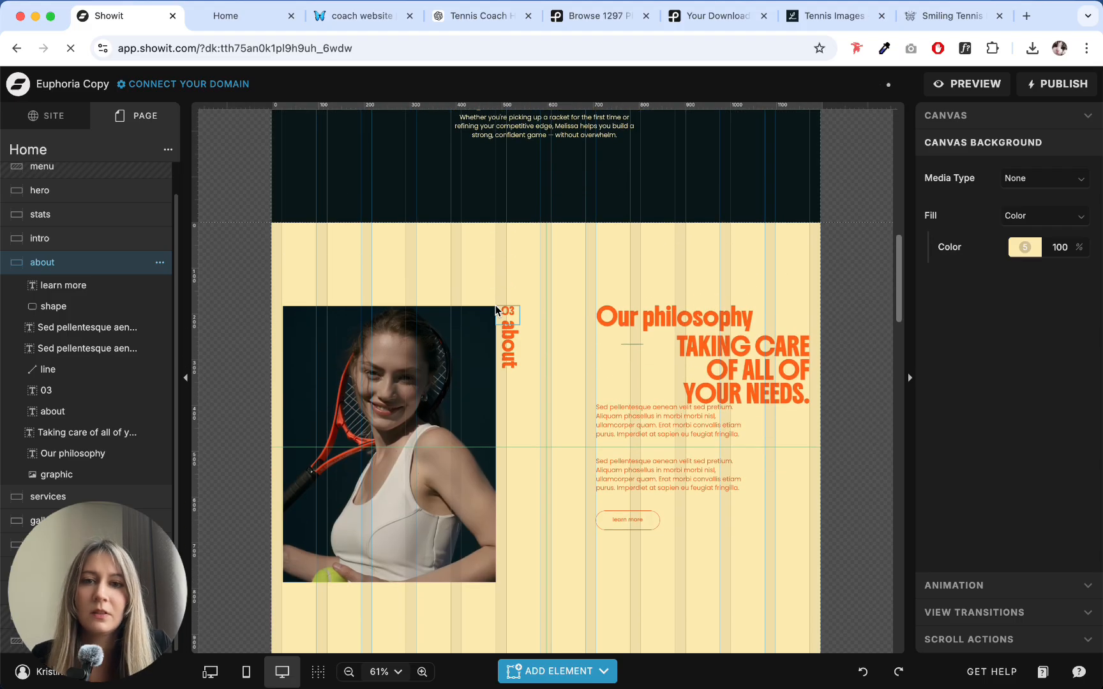
left_click(671, 319)
left_click(591, 247)
scroll(616, 296, "down", 5)
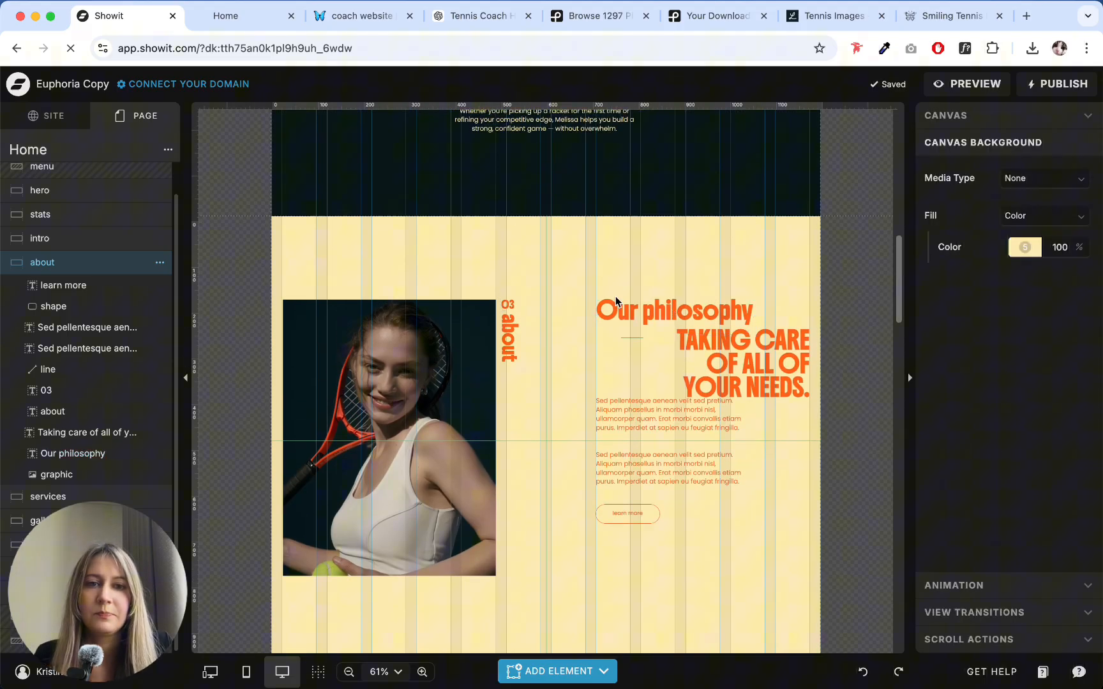
scroll(641, 235, "up", 3)
- Replace the about section's "Our philosophy" heading with the coach's self-introduction greeting copied from the ChatGPT website copy
left_click(641, 227)
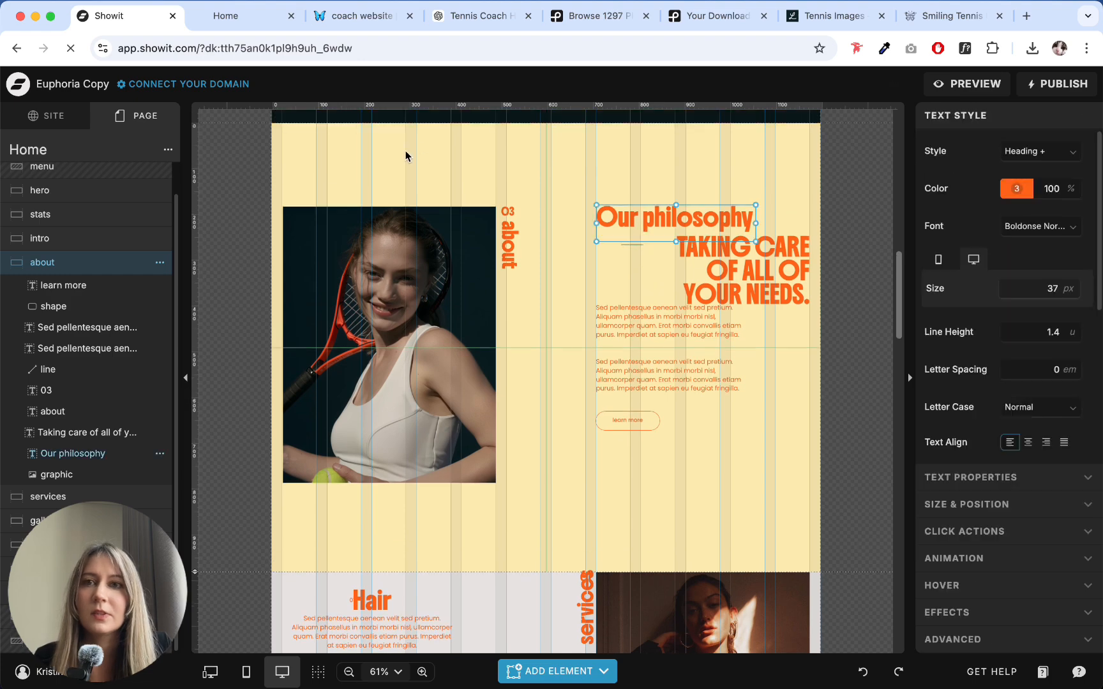
left_click(488, 23)
scroll(486, 300, "down", 10)
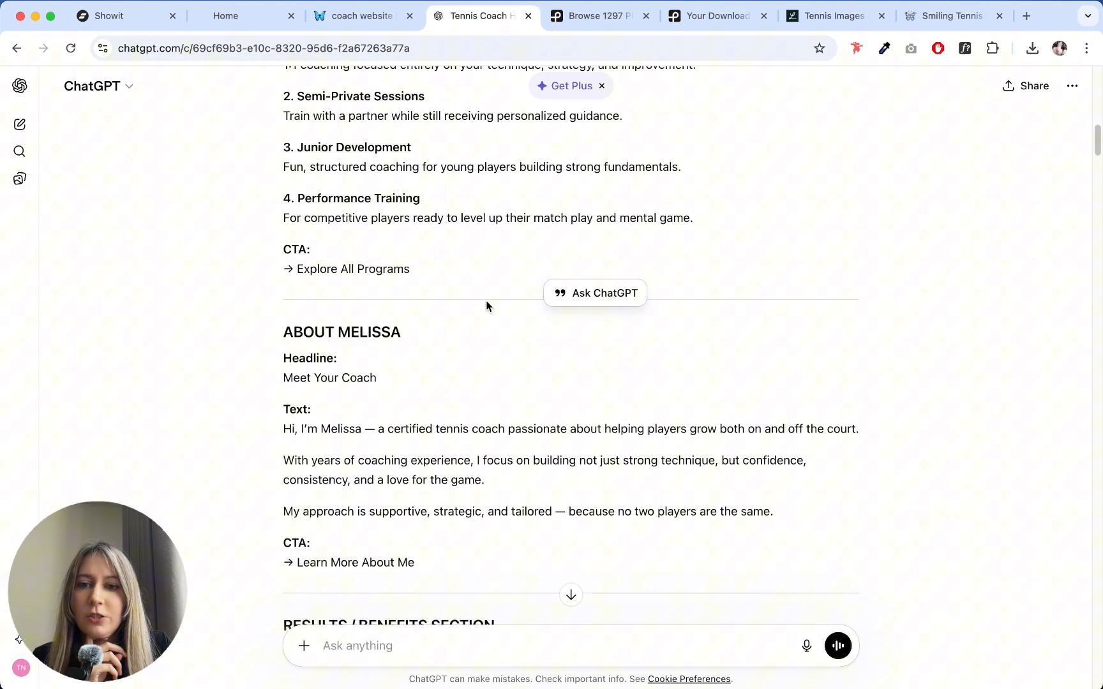
left_click_drag(389, 369, 272, 369)
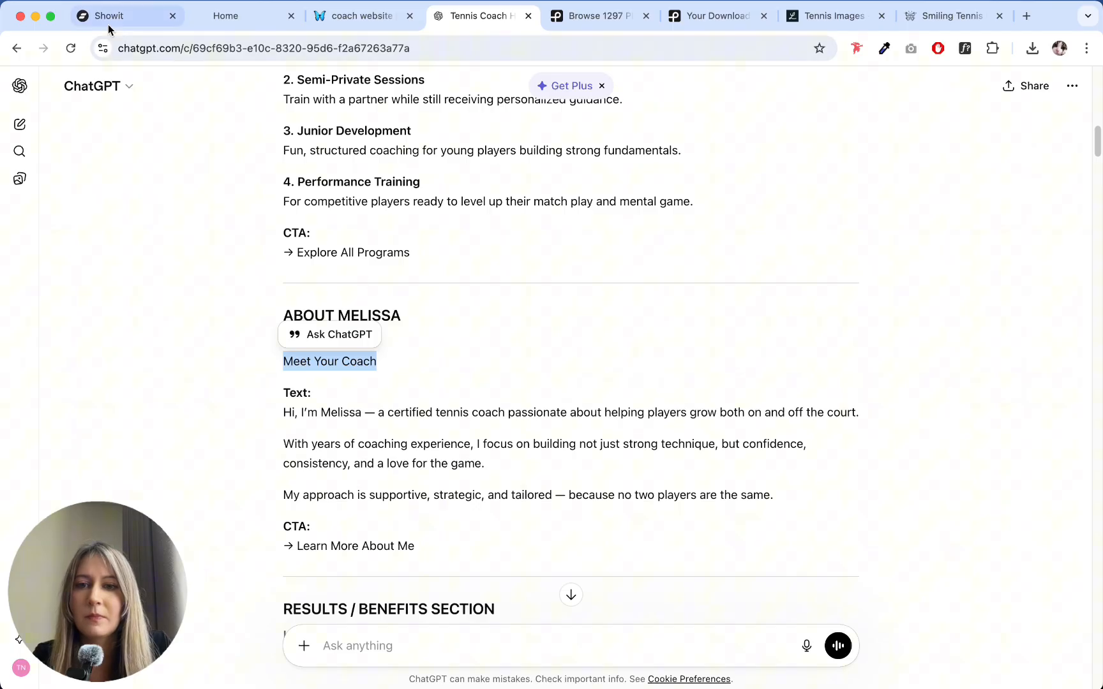
left_click_drag(266, 413, 354, 413)
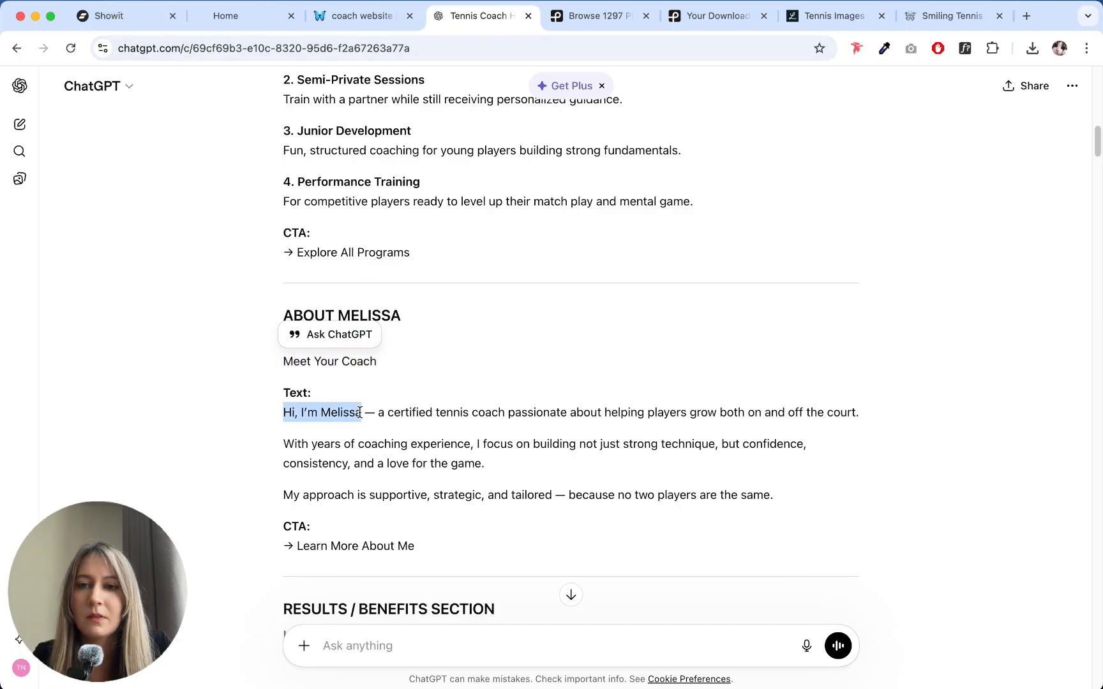
key("super+c")
left_click(121, 21)
double_click(683, 222)
key("super+v")
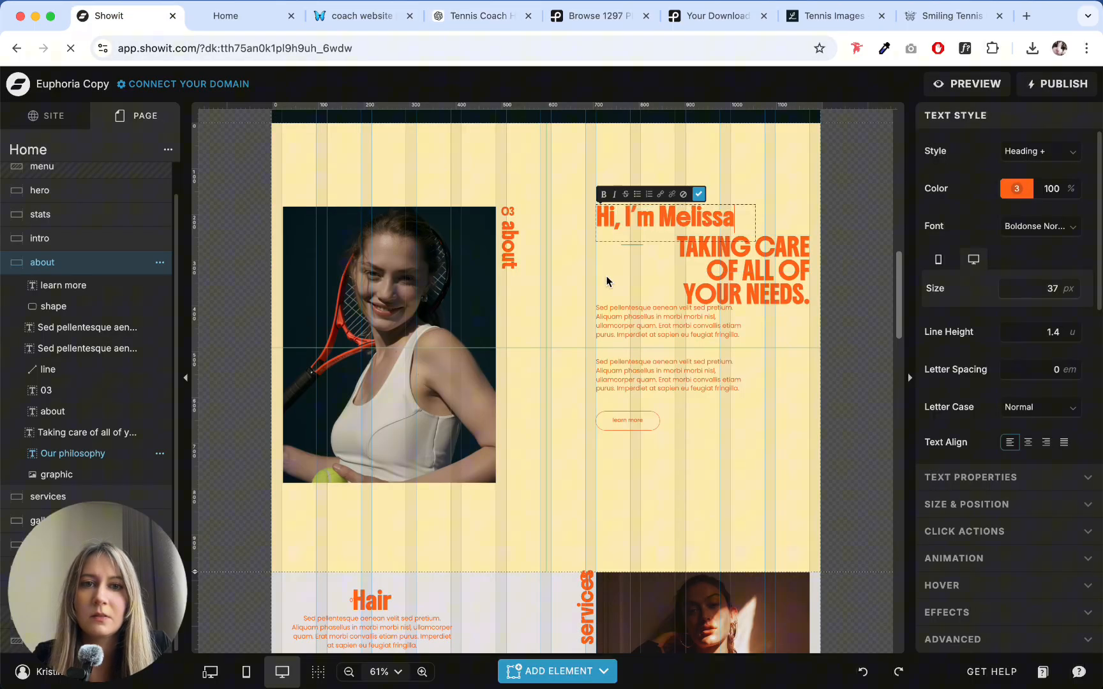
left_click(607, 284)
- Replace the "Taking care of all of your needs" heading with "a certified tennis coach" from ChatGPT and extend its text box to fit both lines
left_click(239, 15)
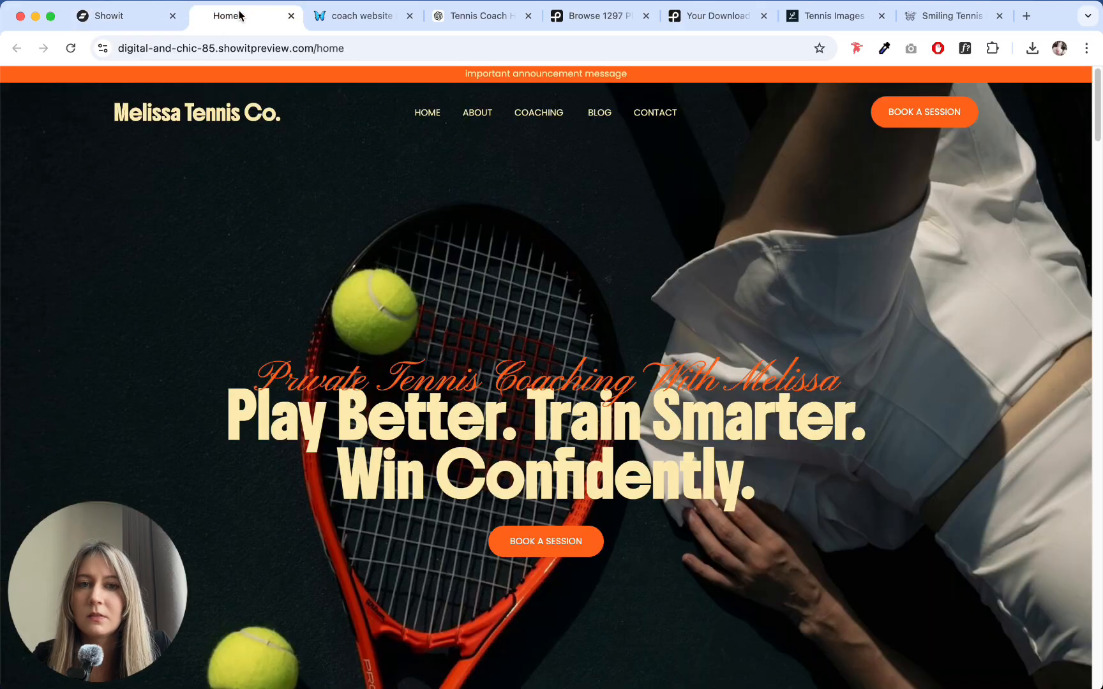
left_click(475, 15)
left_click(376, 417)
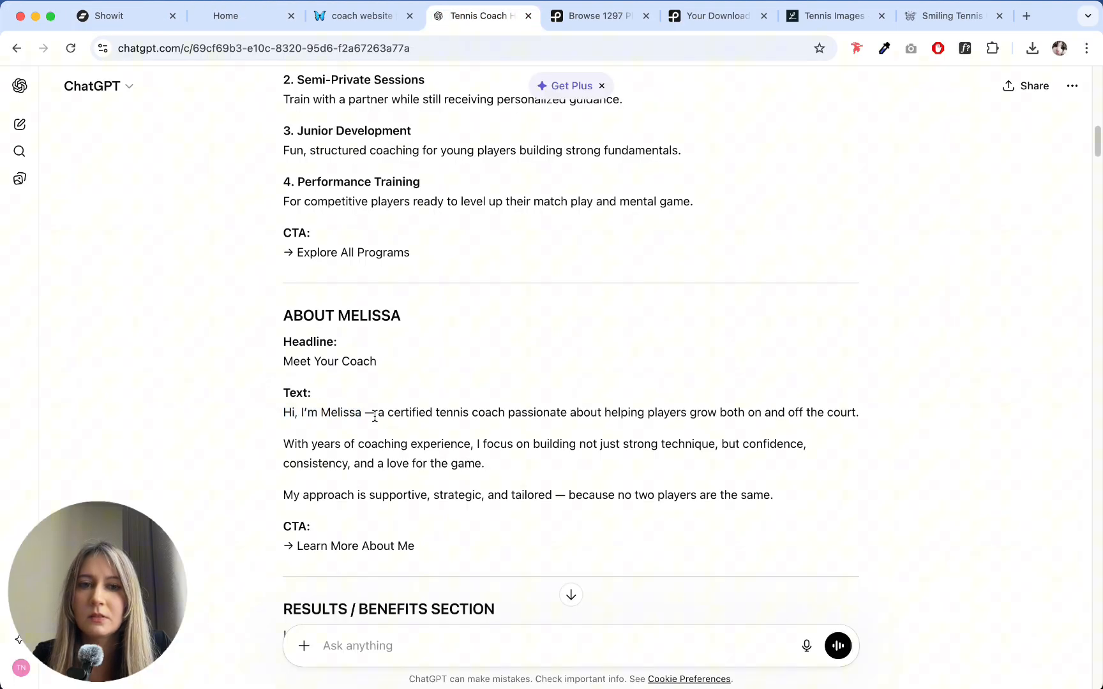
left_click_drag(379, 416, 515, 414)
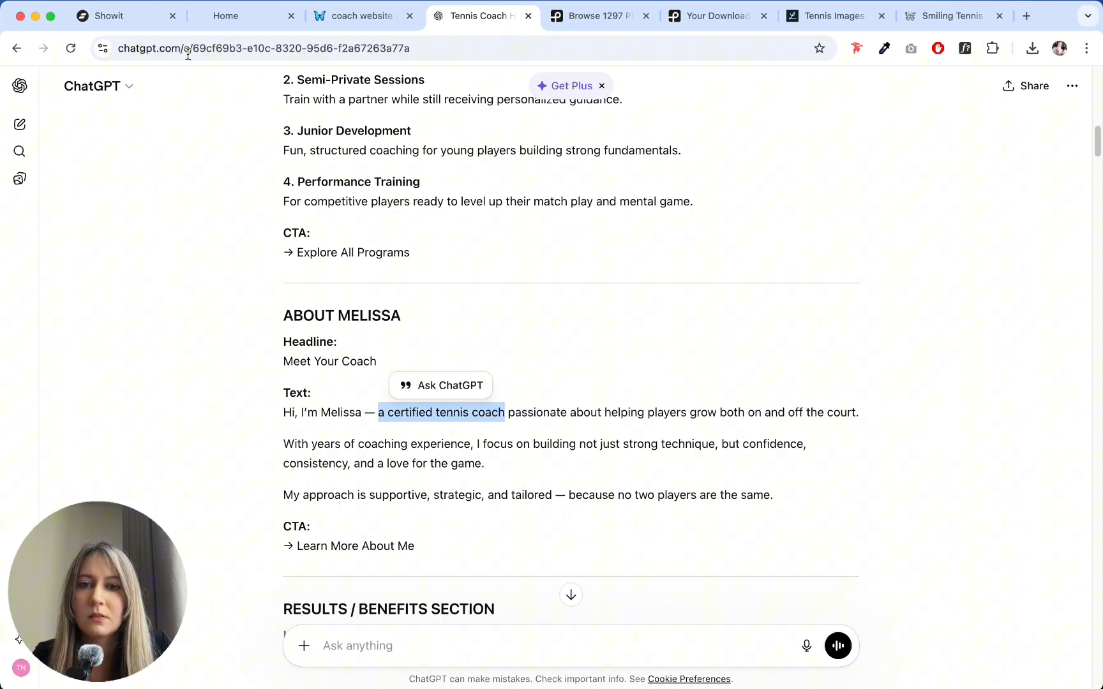
left_click(153, 18)
double_click(724, 257)
key("ctrl+v")
key("Escape")
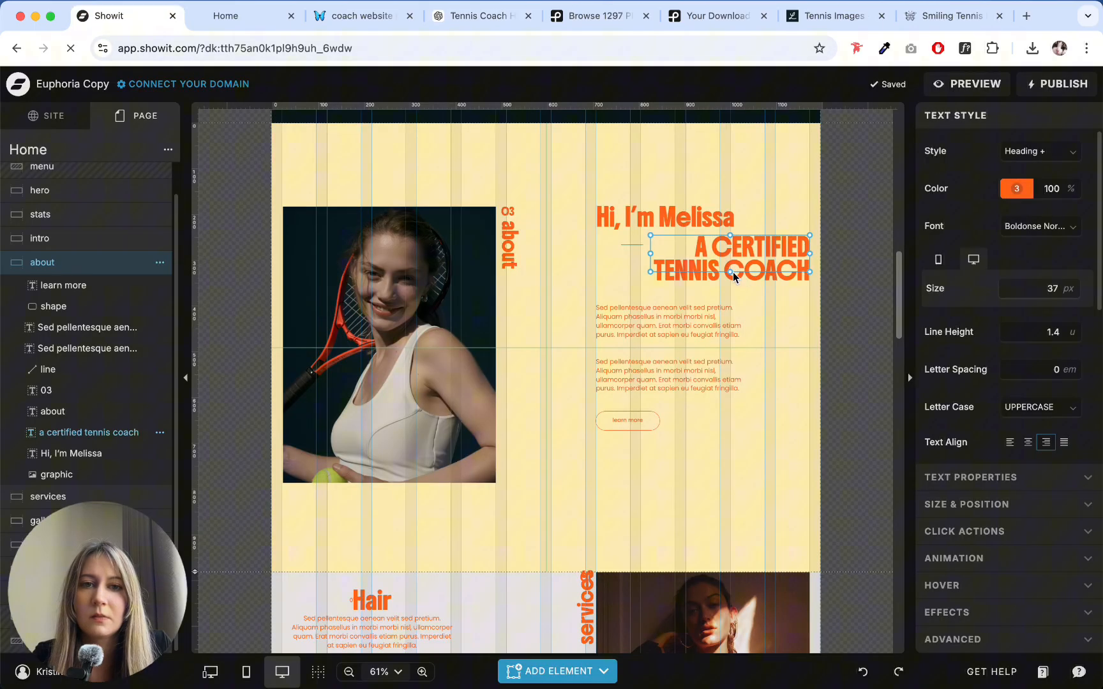
left_click_drag(733, 272, 730, 286)
left_click(616, 251)
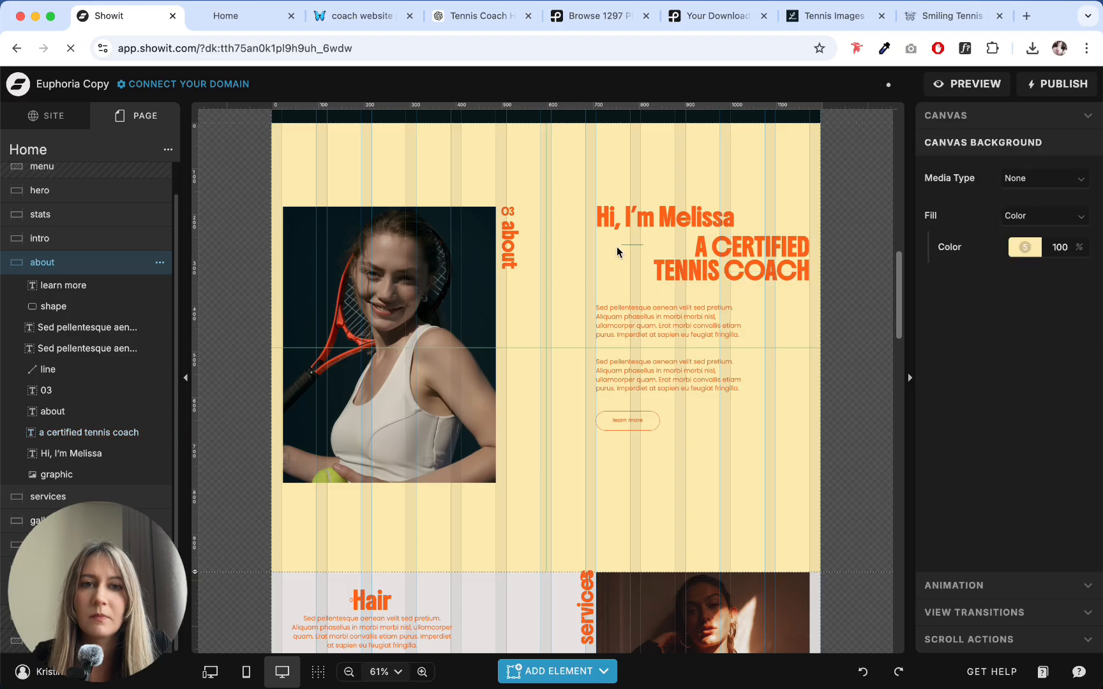
- Move the short divider line beneath the greeting heading so it aligns with the left edge of the text column
left_click(702, 221)
left_click(616, 276)
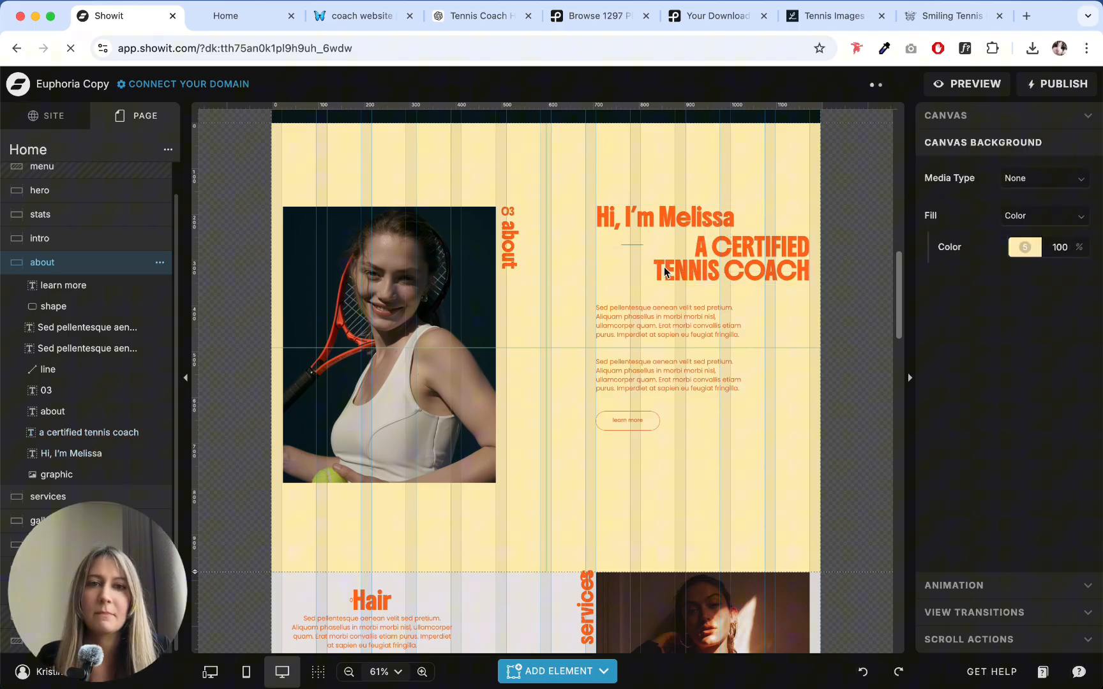
left_click(749, 260)
left_click(631, 245)
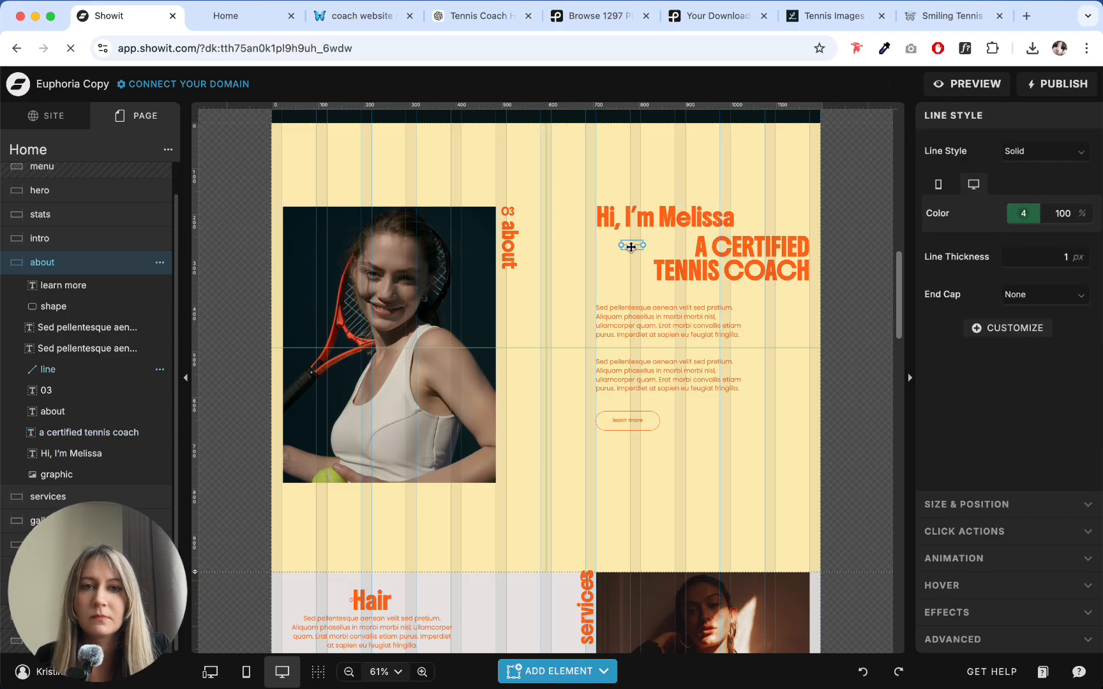
left_click_drag(630, 247, 604, 248)
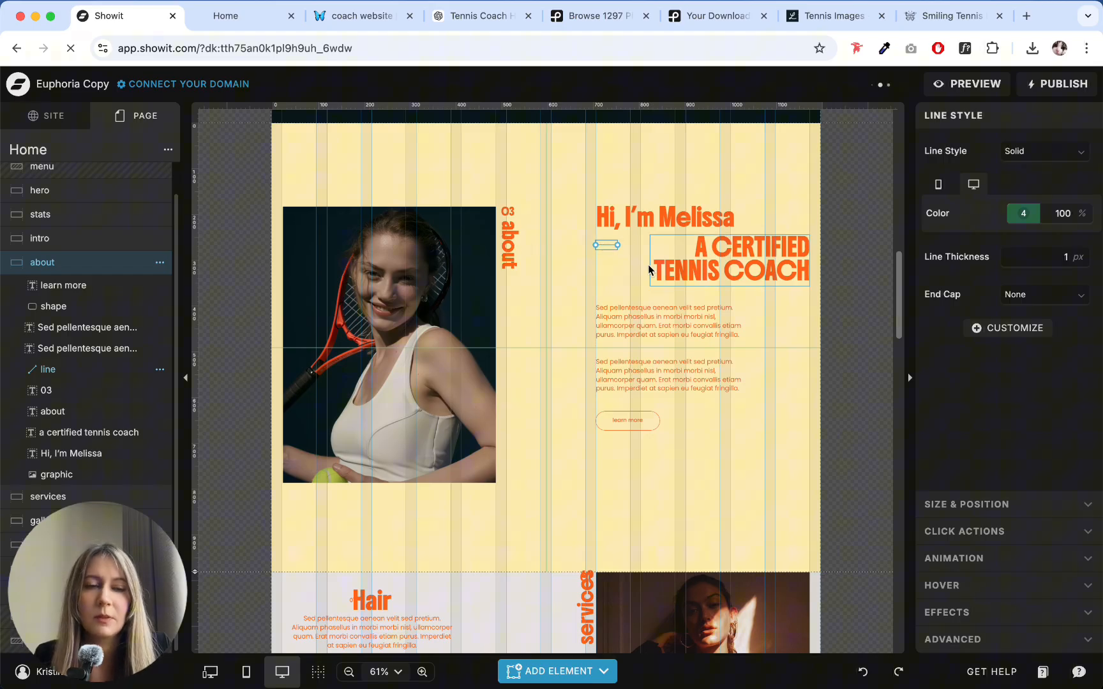
left_click(575, 269)
left_click(602, 244)
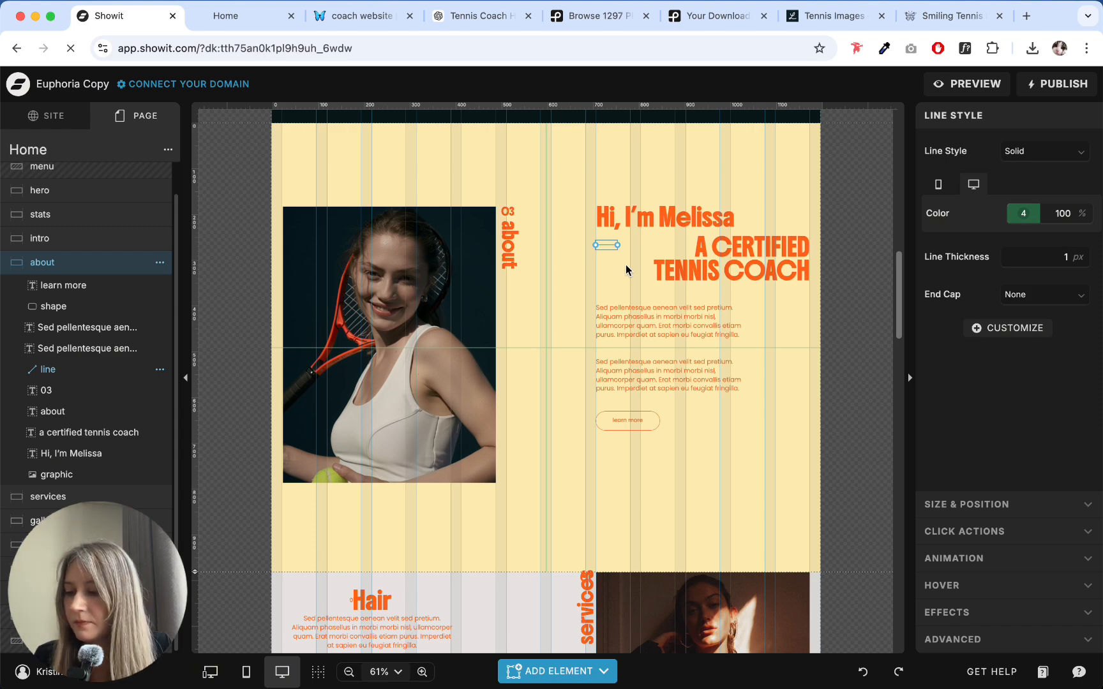
- Replace the about section's greeting heading with "Meet Your Coach" and resize its text box to fit on one line
double_click(676, 216)
double_click(677, 216)
type("M")
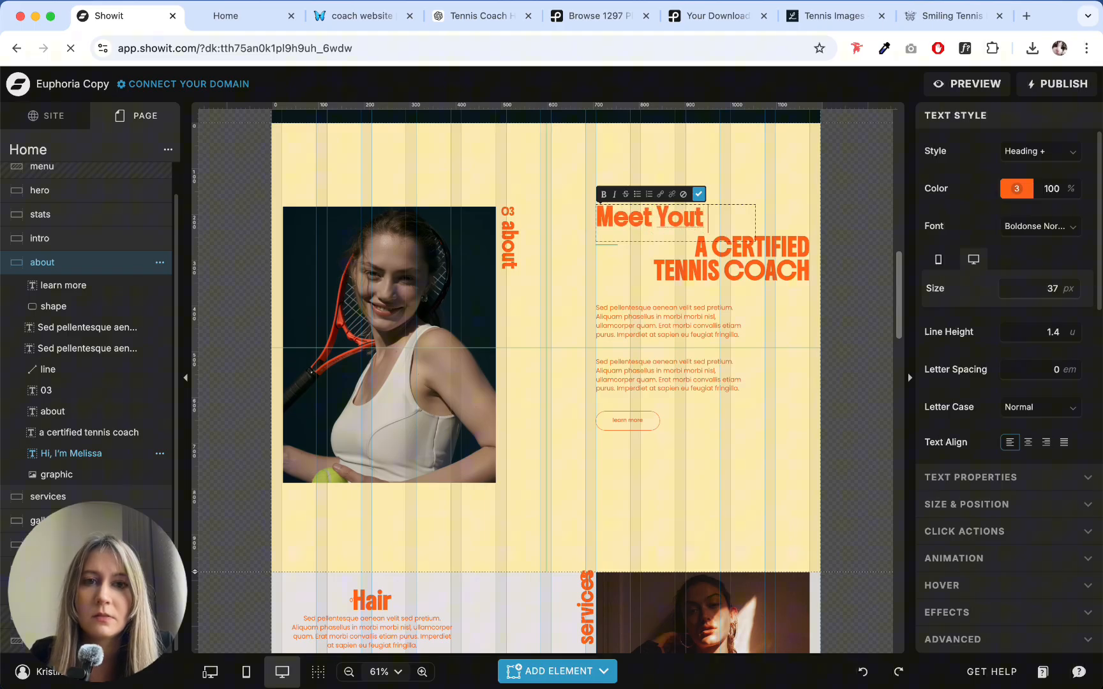
type("eet Your Coach")
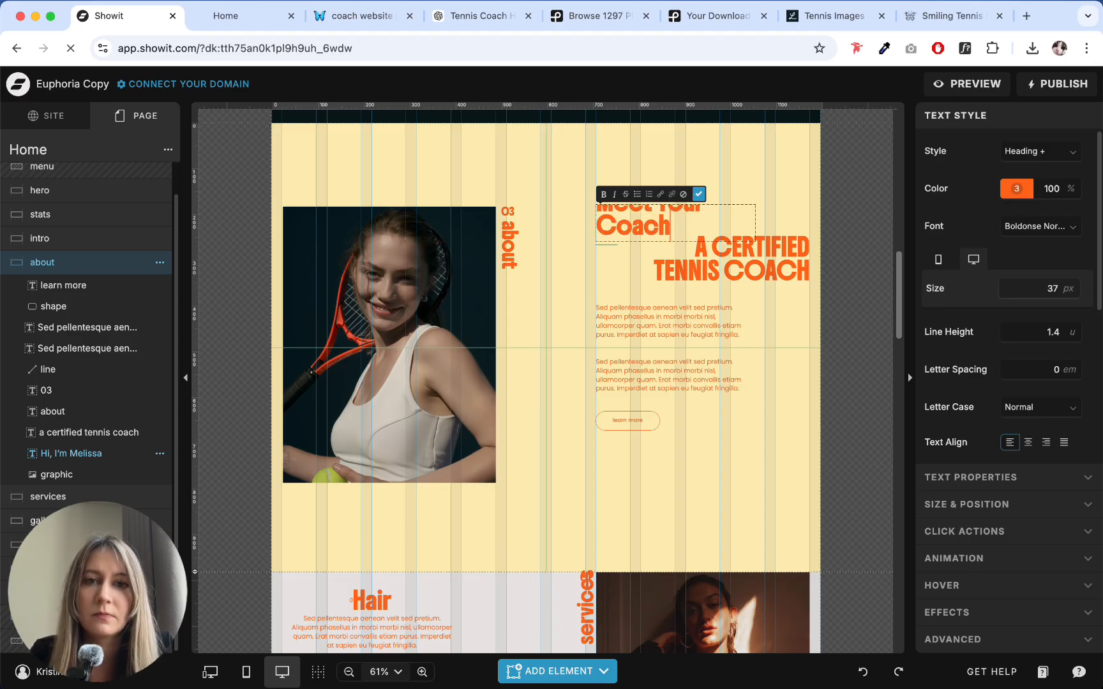
key("Escape")
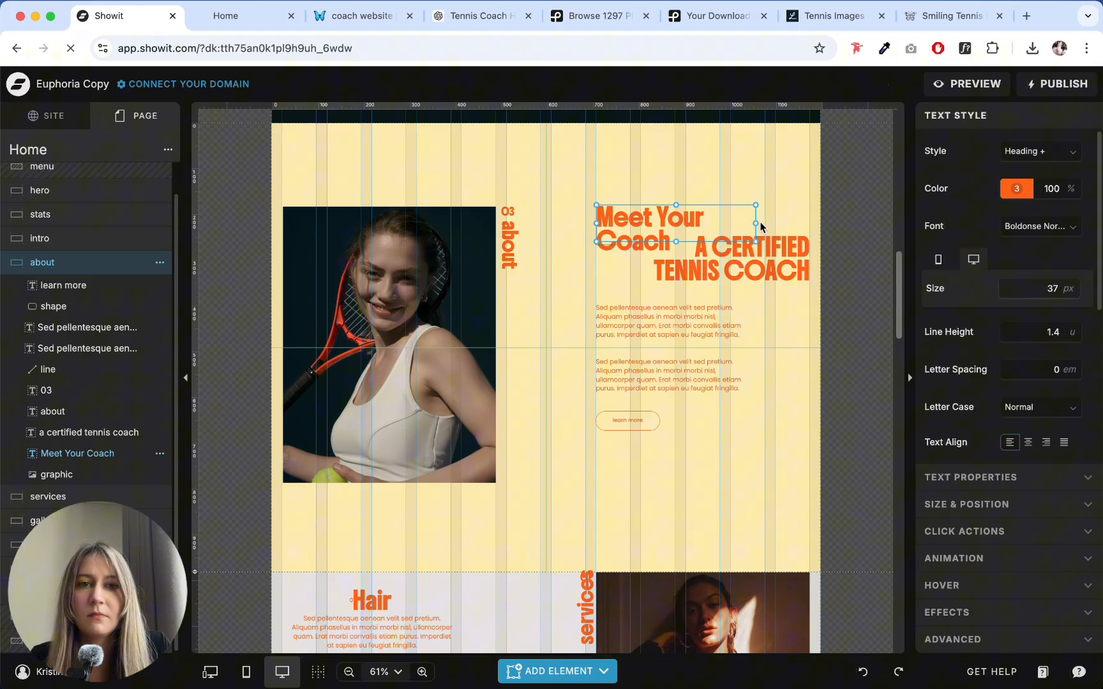
left_click_drag(756, 223, 795, 224)
left_click(802, 224)
left_click(674, 230)
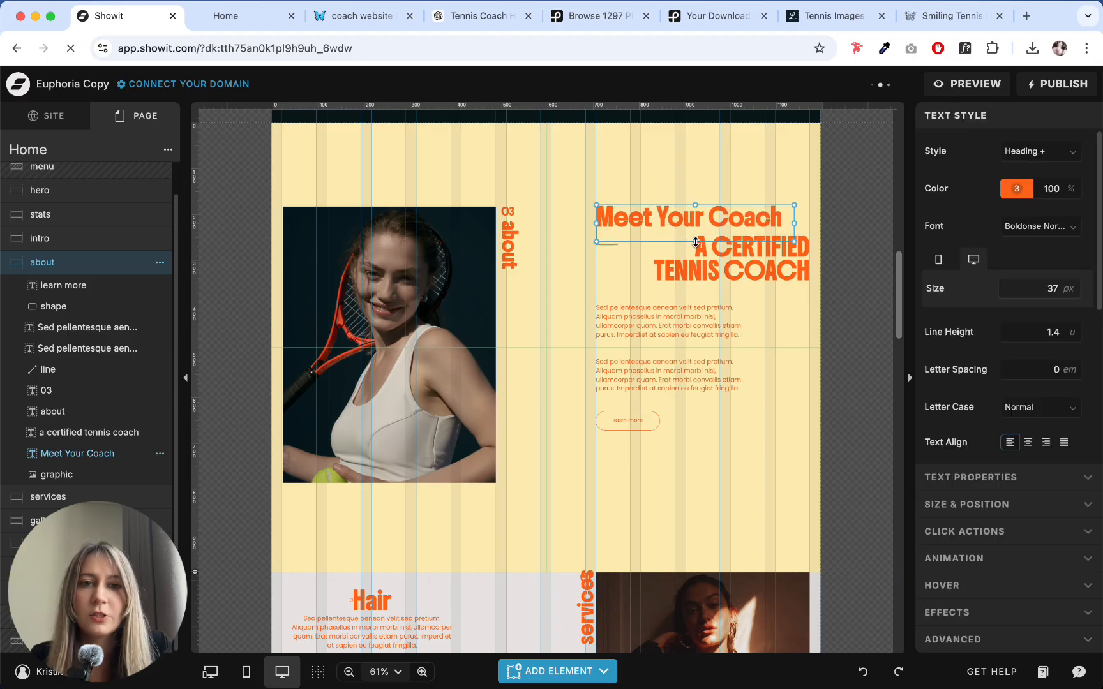
left_click_drag(696, 241, 700, 228)
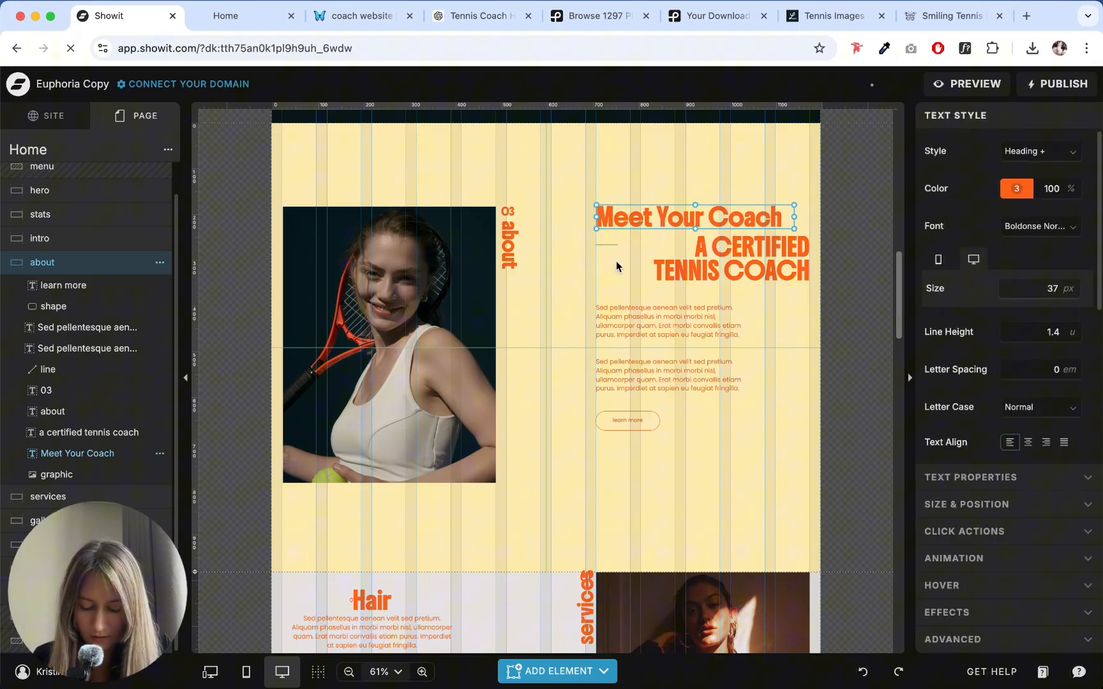
- Replace the "a certified tennis coach" heading with the full greeting up to "tennis coach" from the ChatGPT copy, and left-align it
left_click(456, 16)
left_click(305, 415)
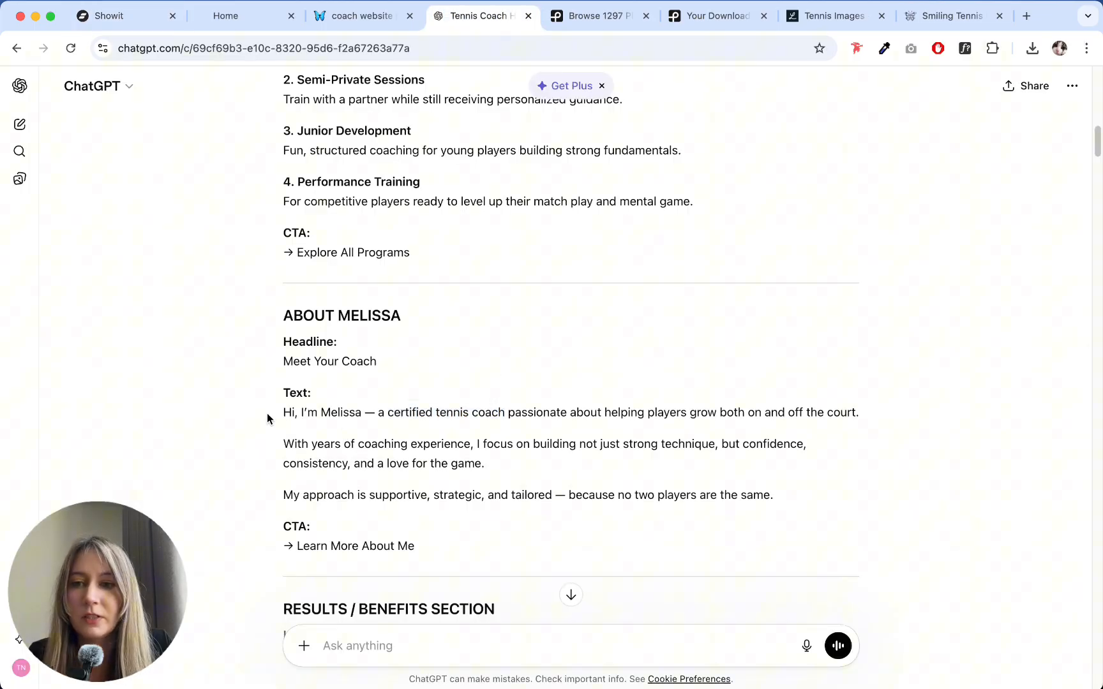
left_click_drag(277, 415, 504, 413)
key("super+c")
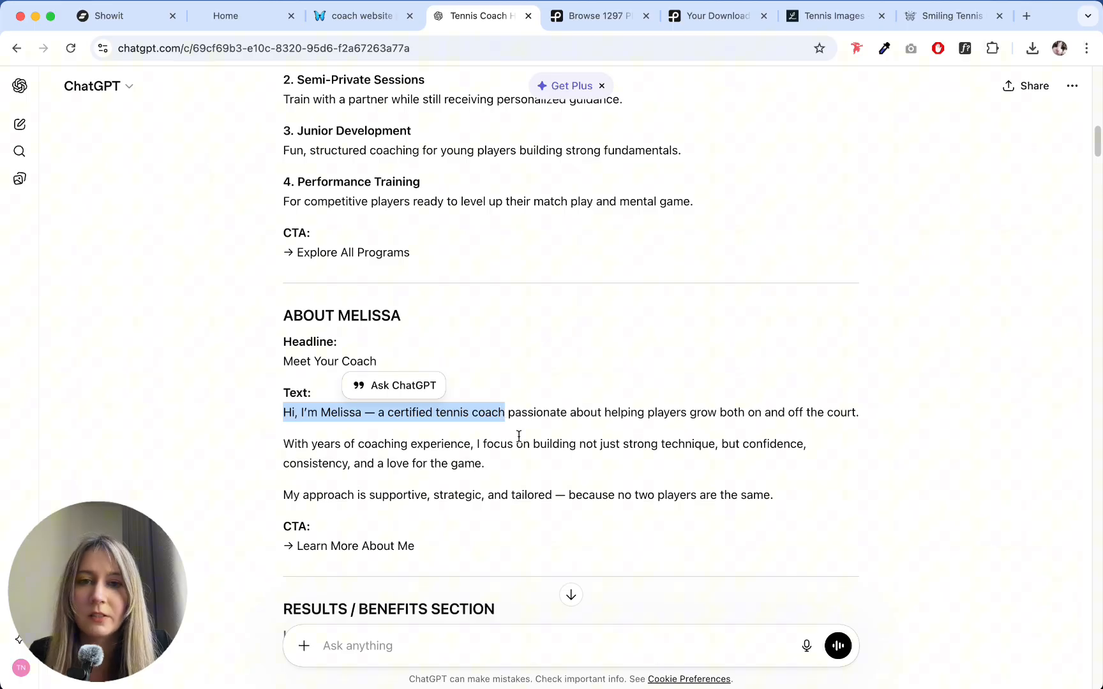
left_click(491, 415)
left_click_drag(503, 413, 298, 413)
left_click(109, 16)
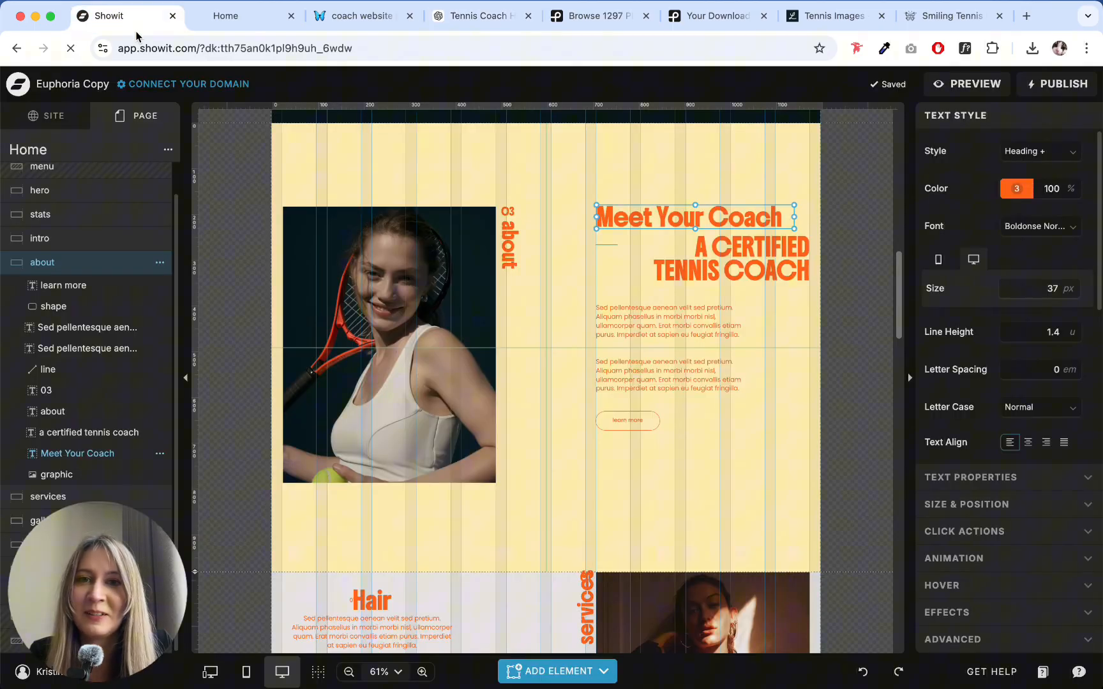
double_click(735, 262)
key("super+v")
key("Escape")
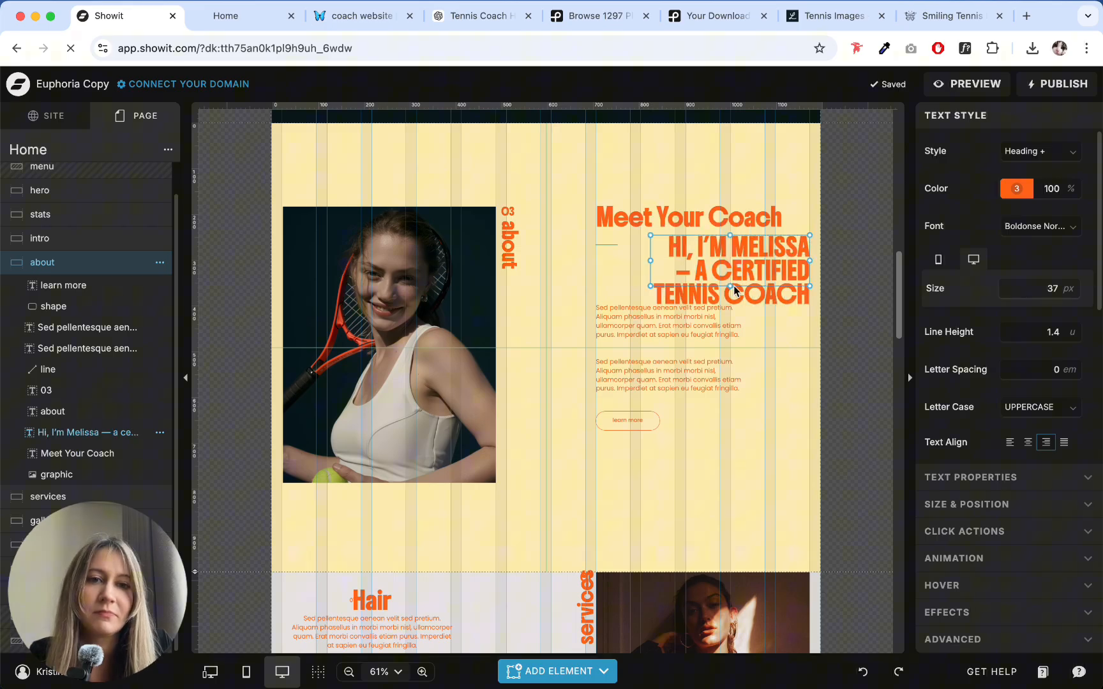
left_click(1010, 443)
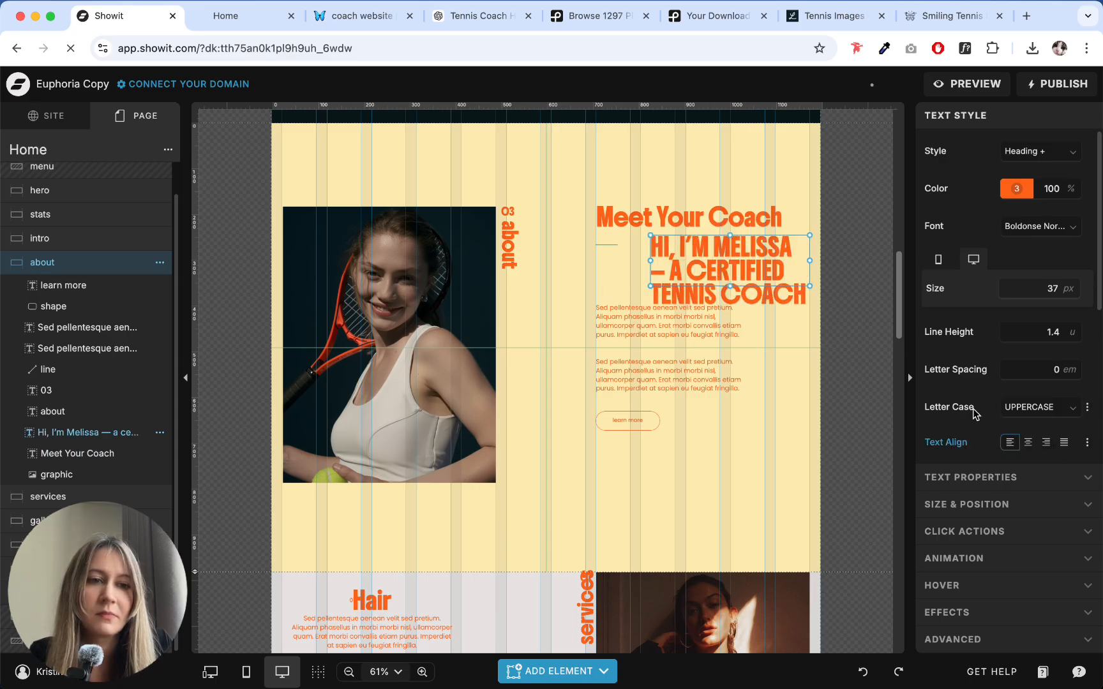
- Try deleting the short divider line, moving the introduction heading to the text column's left edge and enlarging its box
left_click(604, 278)
left_click(600, 247)
key("Delete")
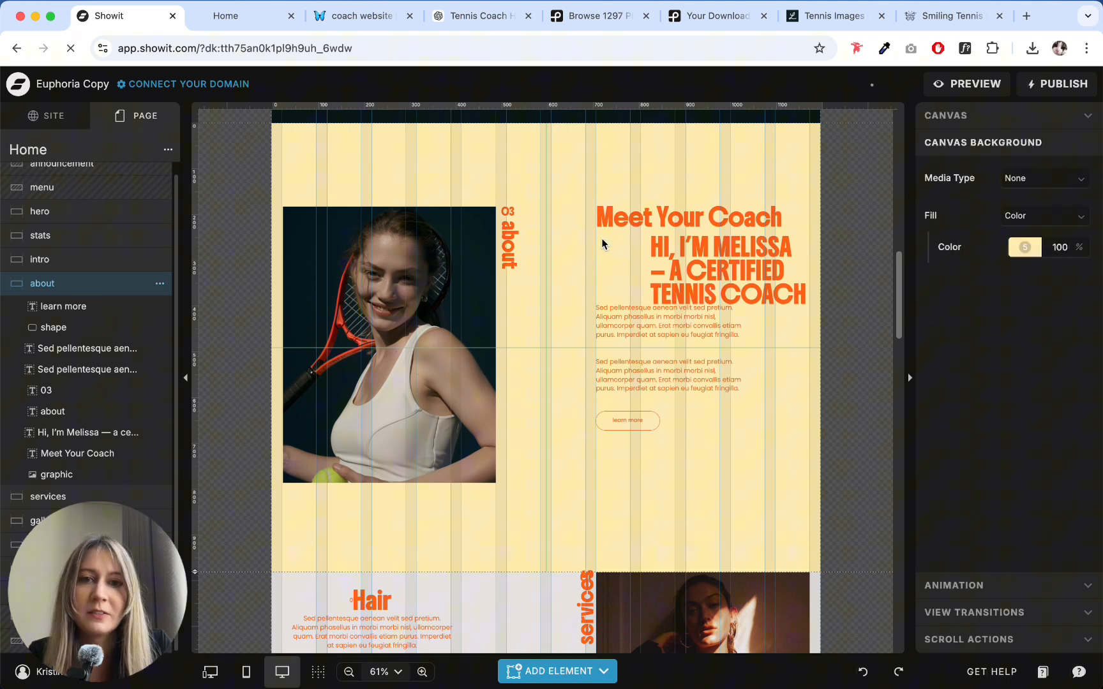
left_click_drag(707, 253, 663, 253)
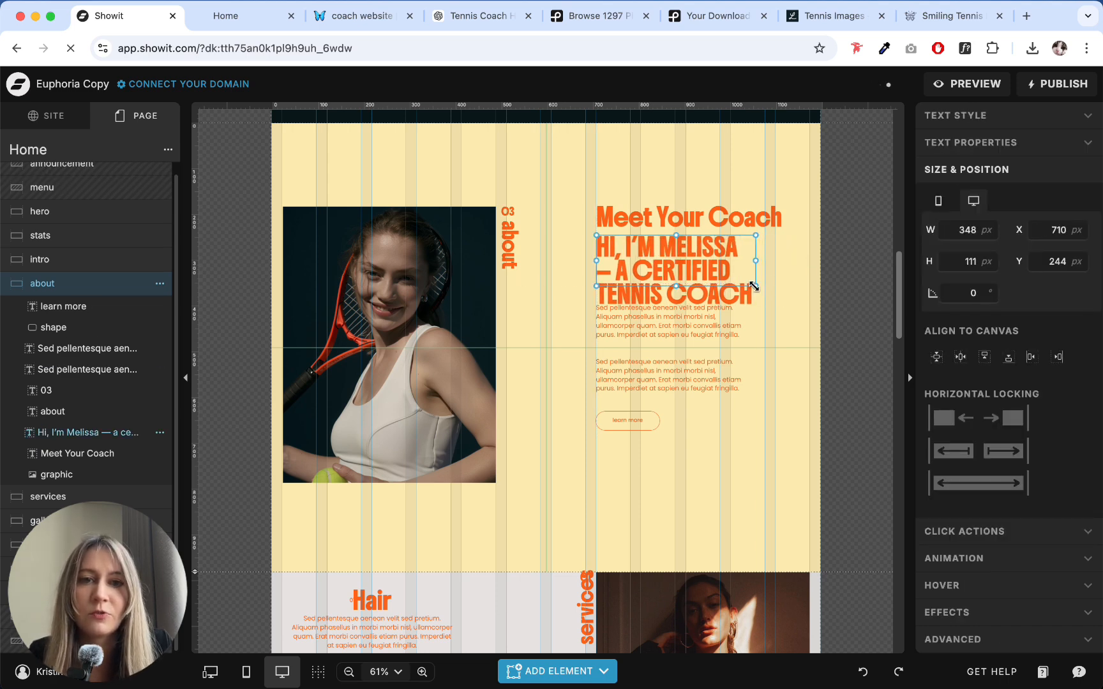
mouse_move(754, 288)
left_mouse_down()
mouse_move(806, 300)
mouse_move(769, 304)
left_mouse_up()
- Try splitting the introduction heading with a period and line break, adding a leading hyphen and aligning it under "Meet Your Coach"
left_click_drag(713, 262, 804, 251)
double_click(784, 248)
type(".")
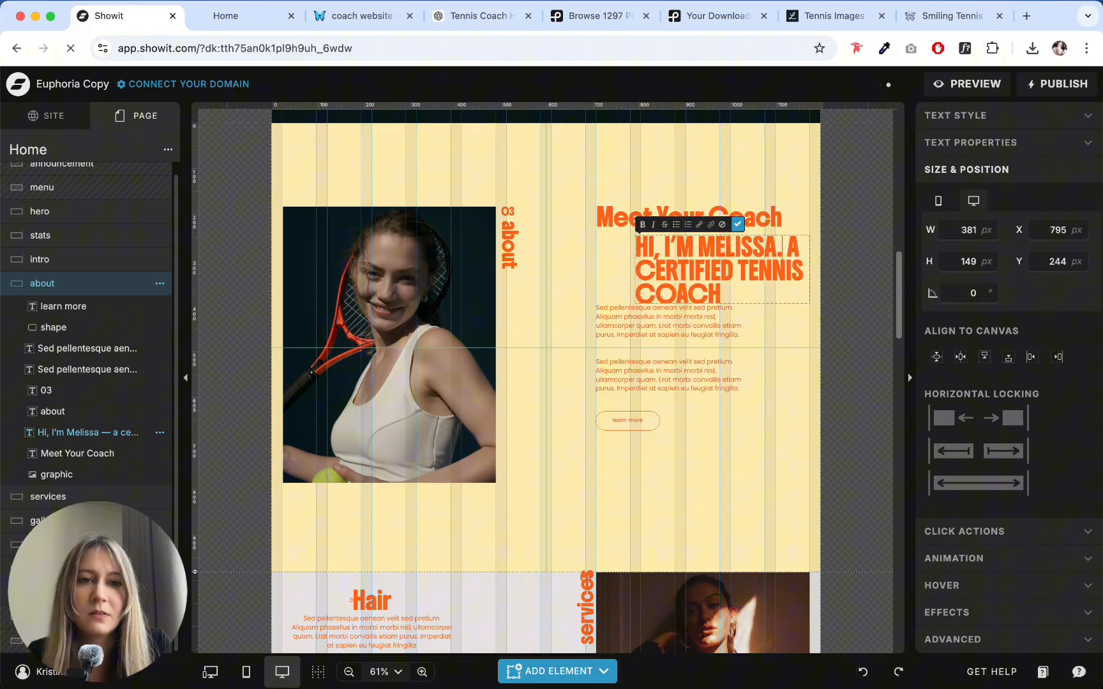
key("Return")
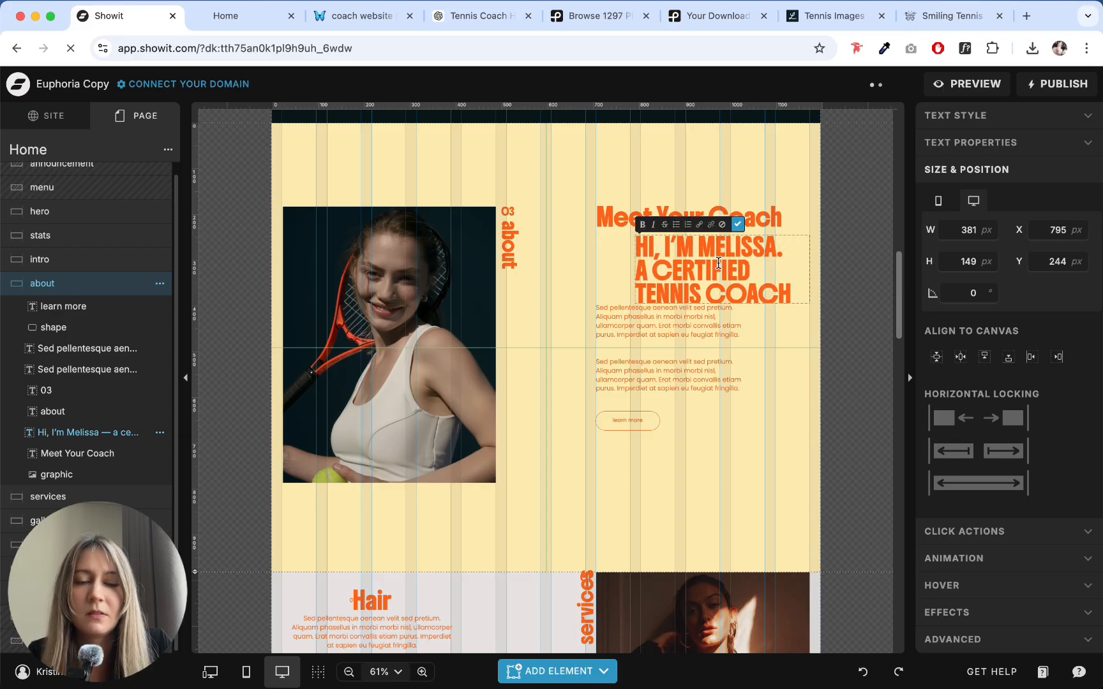
left_click(637, 244)
type("-")
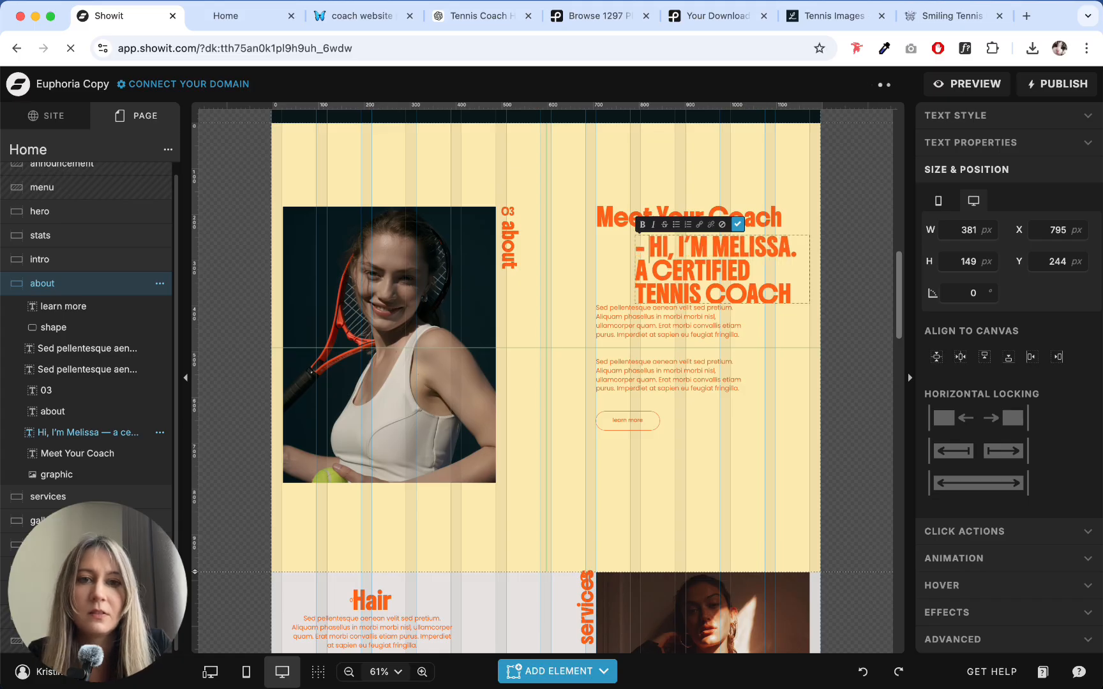
left_click(560, 264)
left_click_drag(695, 266, 657, 263)
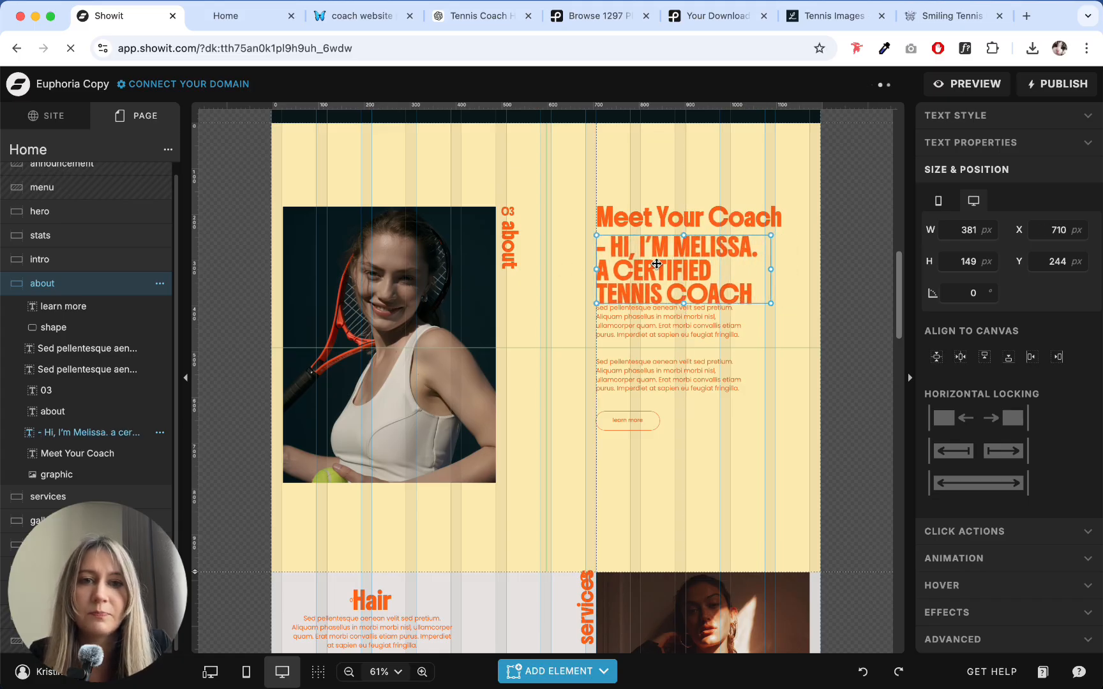
left_click(808, 251)
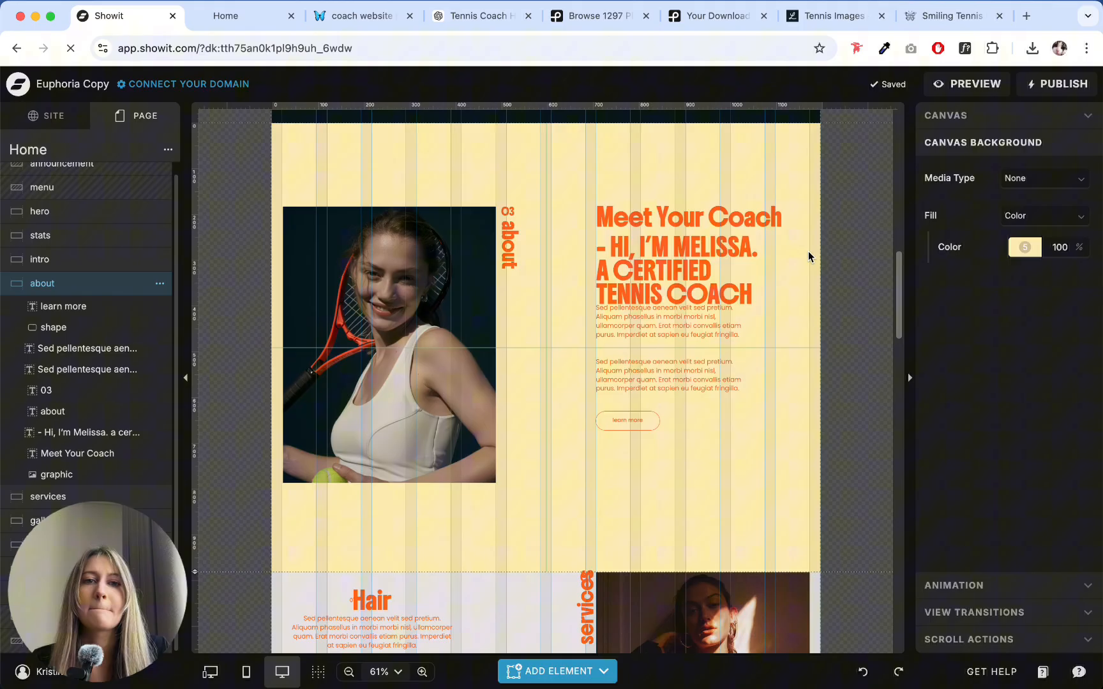
- Undo the introduction heading's wording and position edits and the divider line's deletion
key("super+z")
key("super+z")
key("super+z")
key("super+z")
key("super+z")
key("super+z")
key("super+z")
key("super+z")
key("super+z")
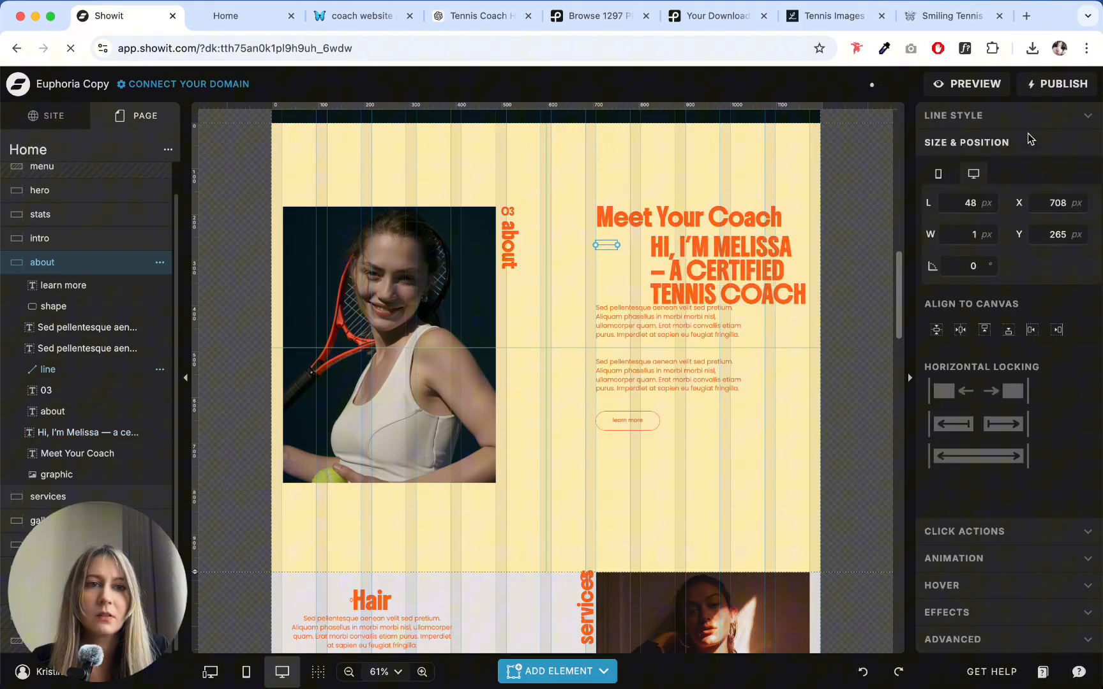
- Set the short divider line to the orange color style 3 with a thickness of 3 px
left_click(1034, 115)
left_click(1021, 214)
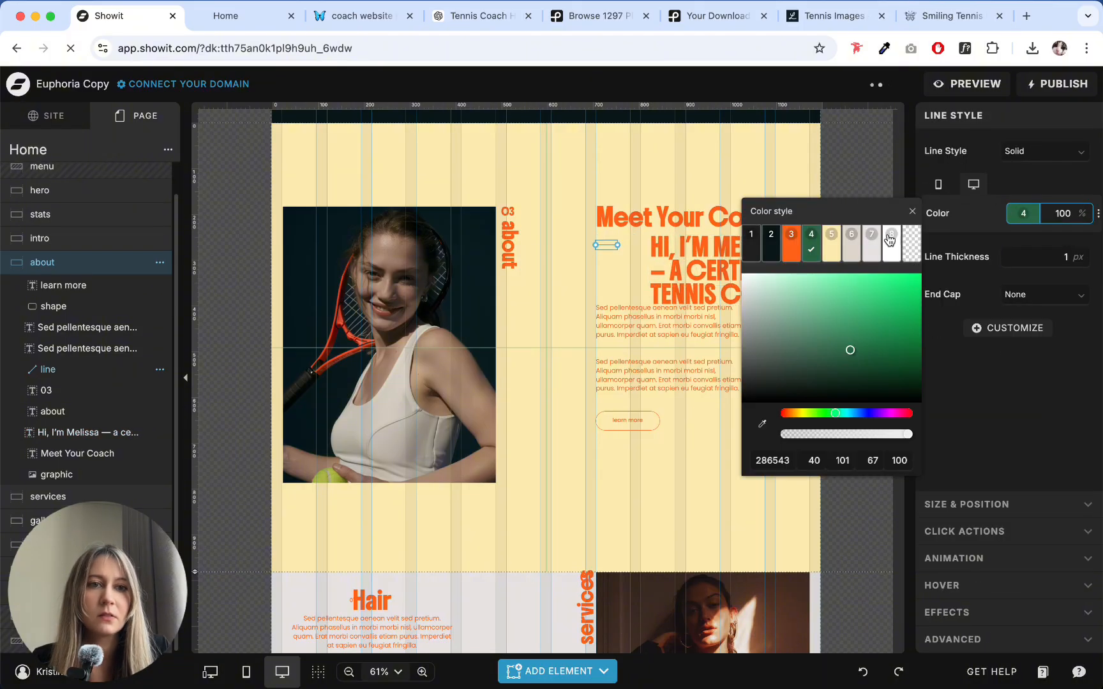
left_click(790, 249)
left_click(1082, 252)
left_click(1082, 253)
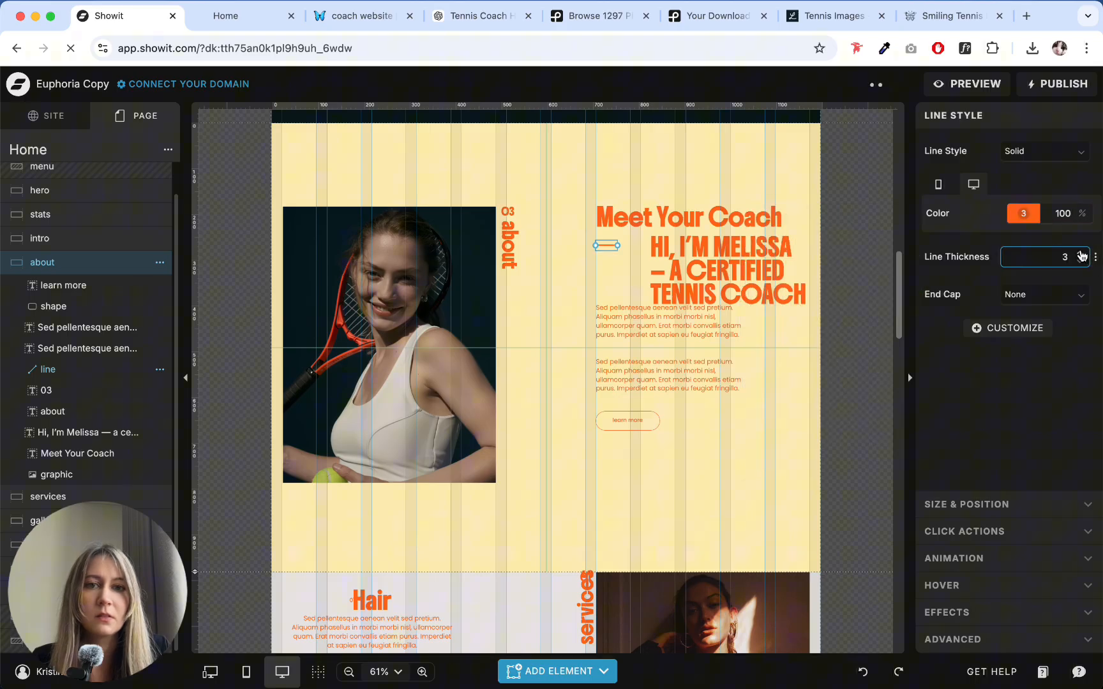
- Replace the dash in the introduction heading with a period after the name, and resize its box to fit three lines
double_click(670, 272)
left_click_drag(670, 272, 653, 272)
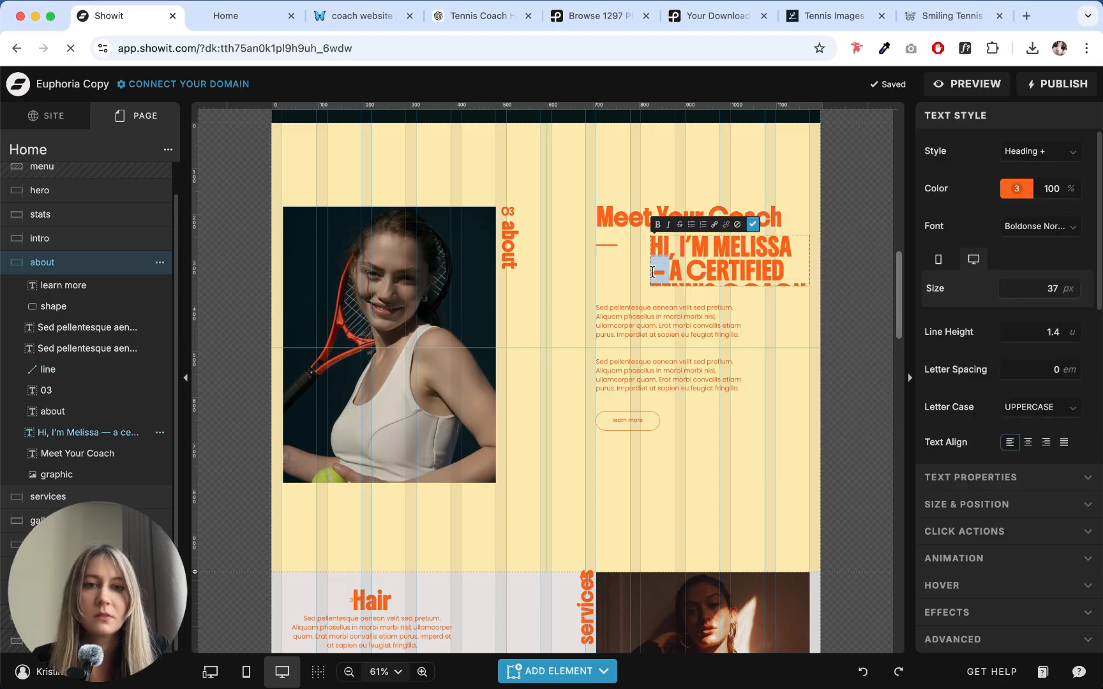
key("BackSpace")
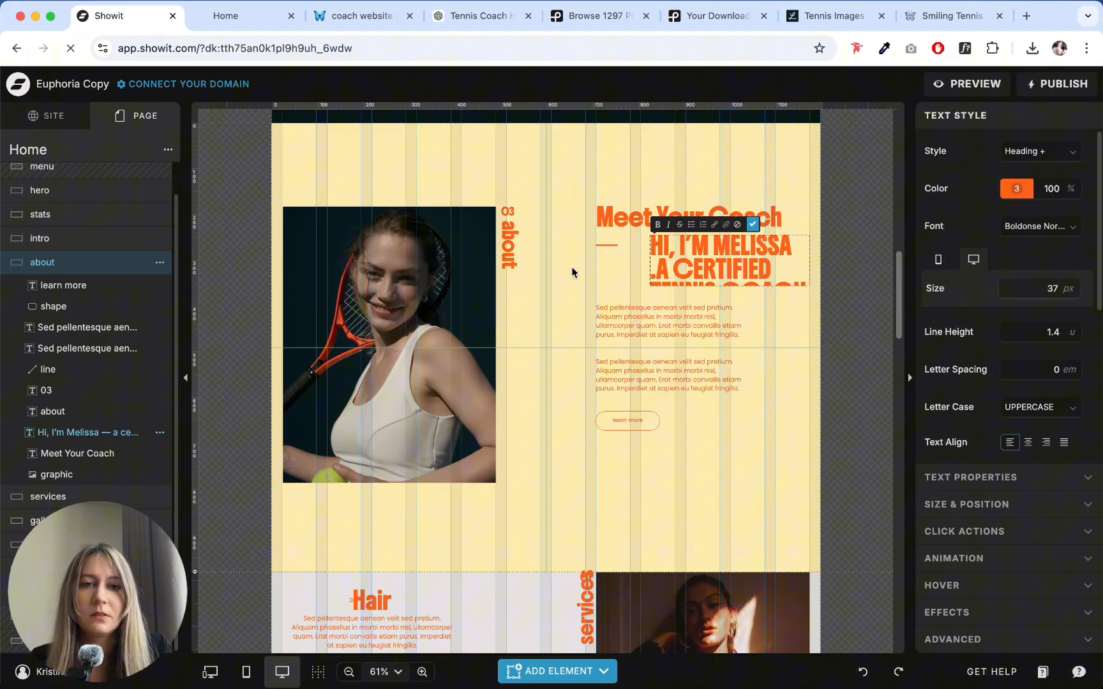
key("Escape")
left_click_drag(810, 260, 821, 308)
double_click(801, 247)
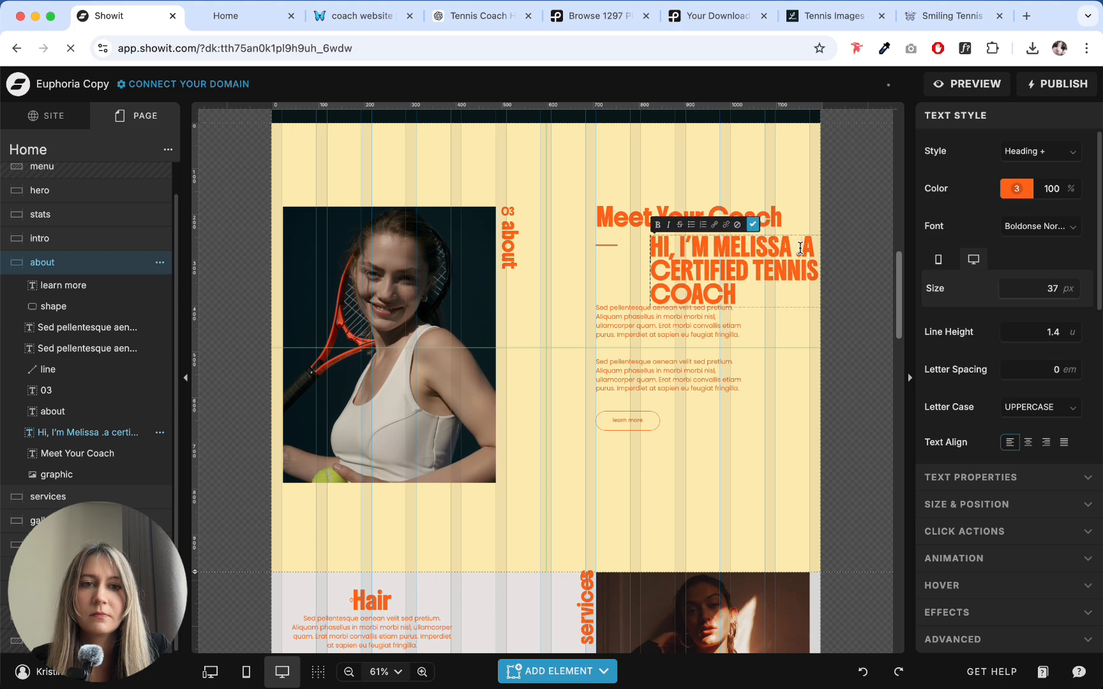
type(".")
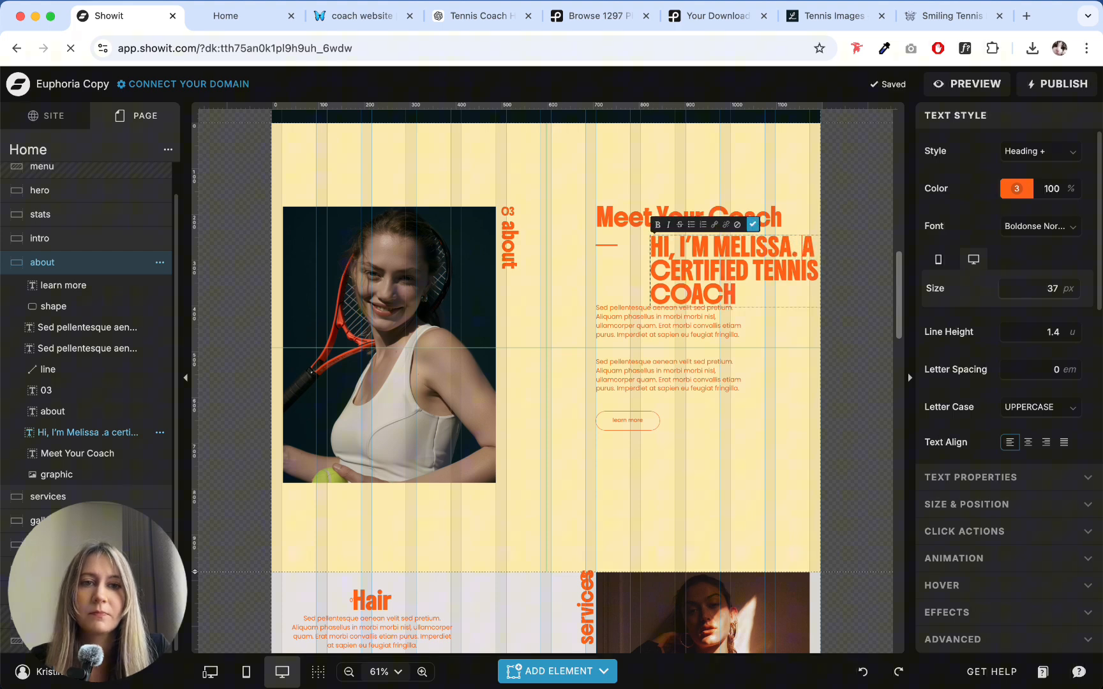
left_click(831, 300)
left_click(829, 270)
left_click(826, 273)
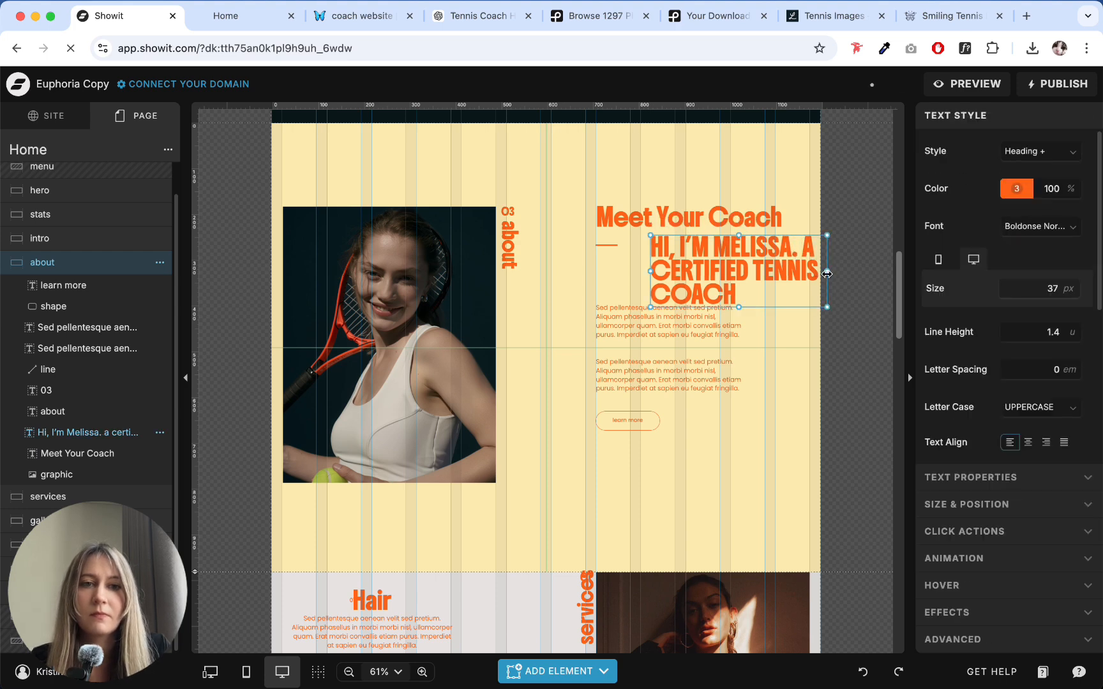
left_click_drag(828, 271, 814, 270)
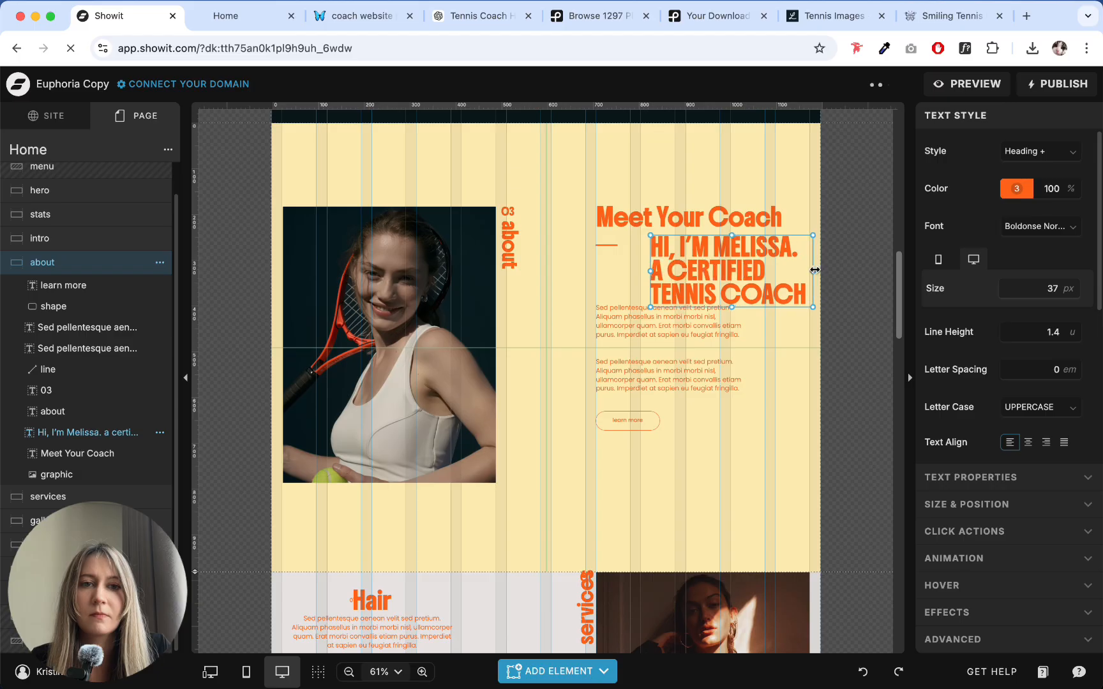
- Delete the about section's second placeholder paragraph and move the remaining one slightly down, clear of the heading
left_click(803, 330)
left_click(686, 323)
left_click(698, 410)
left_click(662, 375)
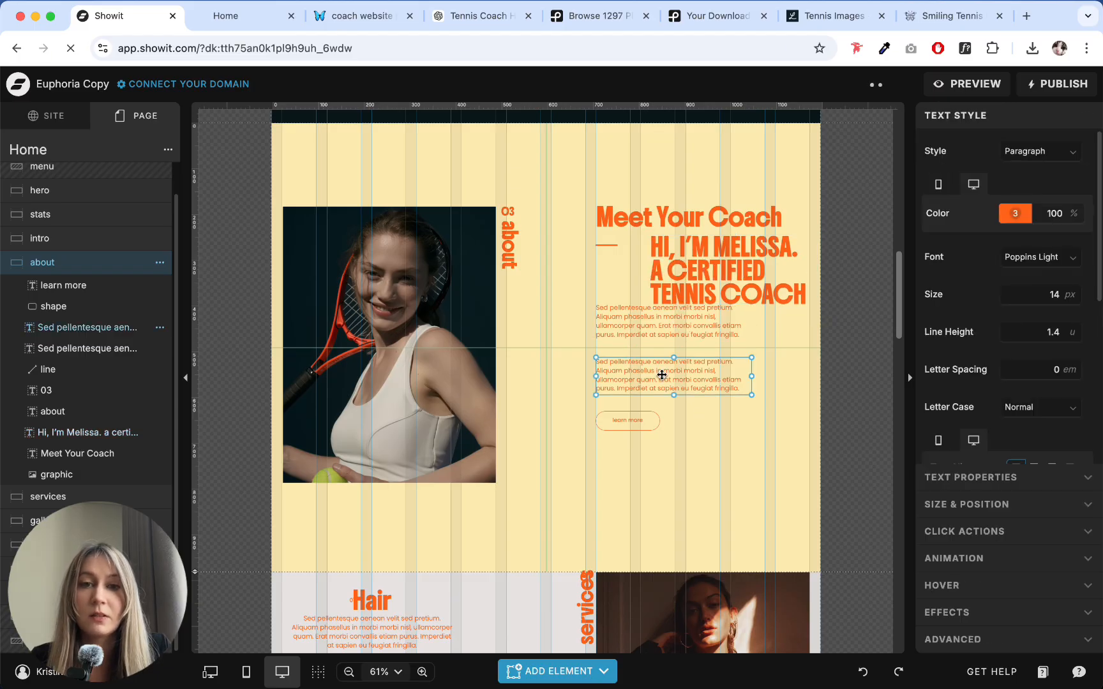
key("Delete")
left_click(658, 317)
left_click_drag(657, 316, 658, 331)
left_click(778, 387)
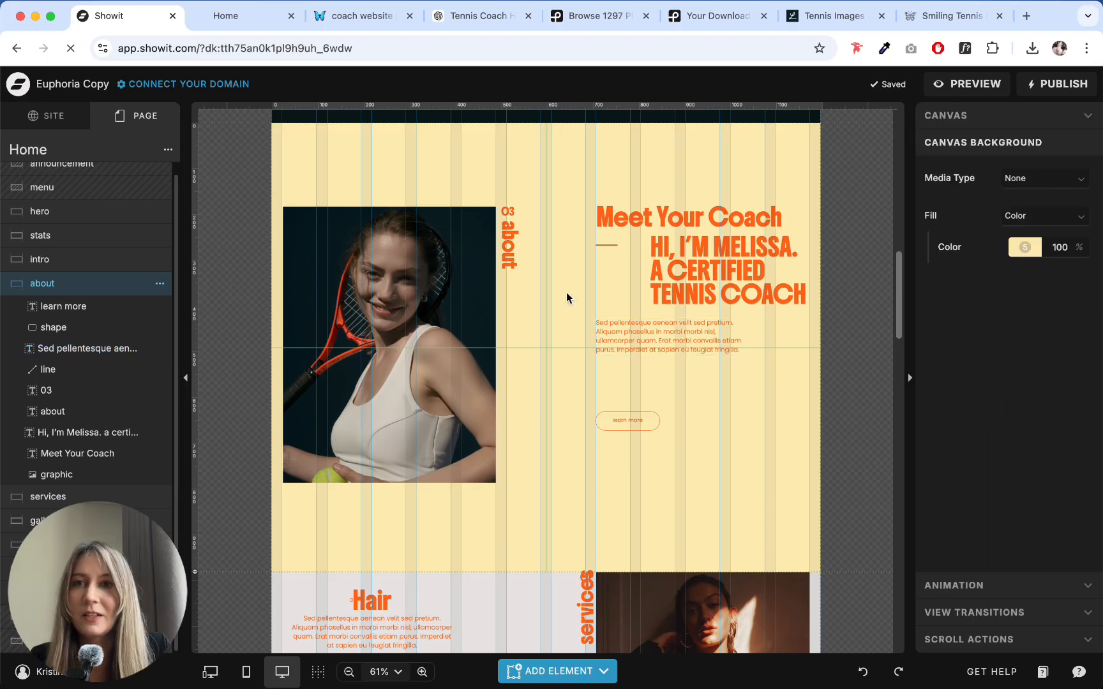
- Replace the remaining placeholder paragraph with the coaching experience and "My approach is supportive" paragraphs from the ChatGPT copy
left_click(473, 16)
left_click(467, 313)
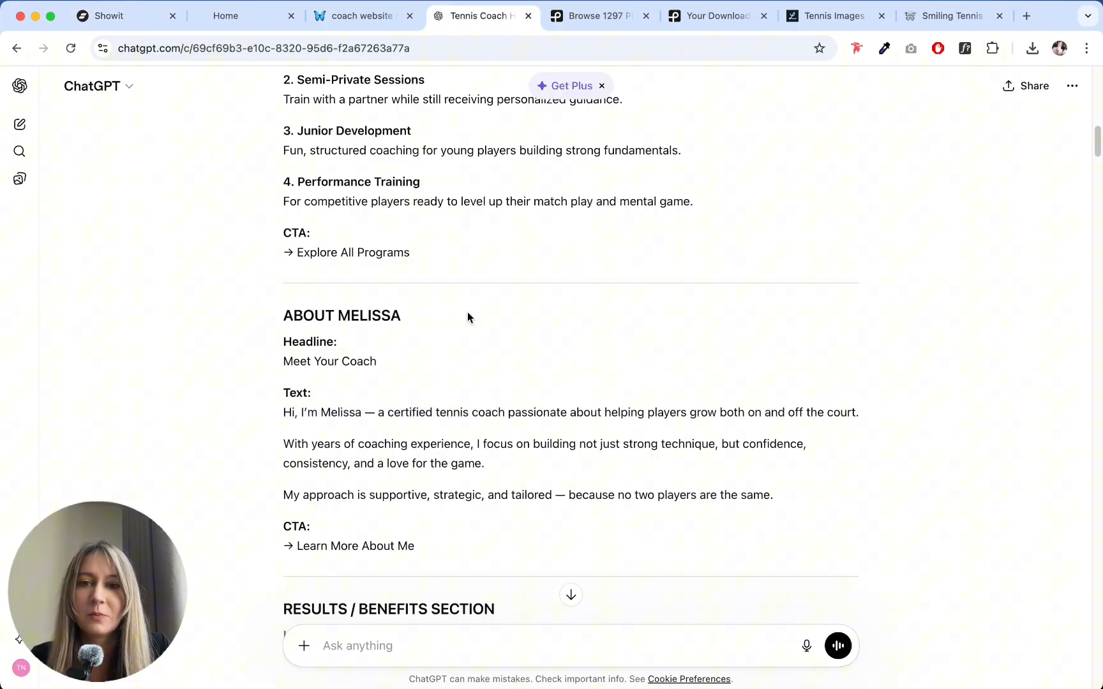
left_click_drag(274, 450, 793, 508)
key("super+c")
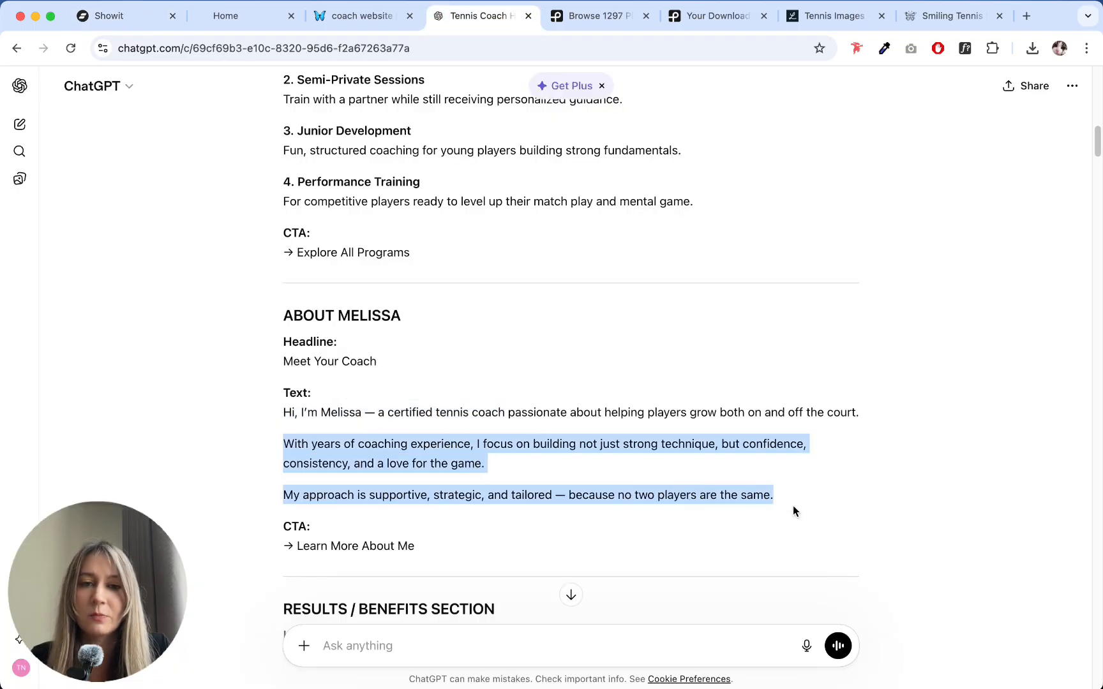
left_click(110, 17)
double_click(647, 325)
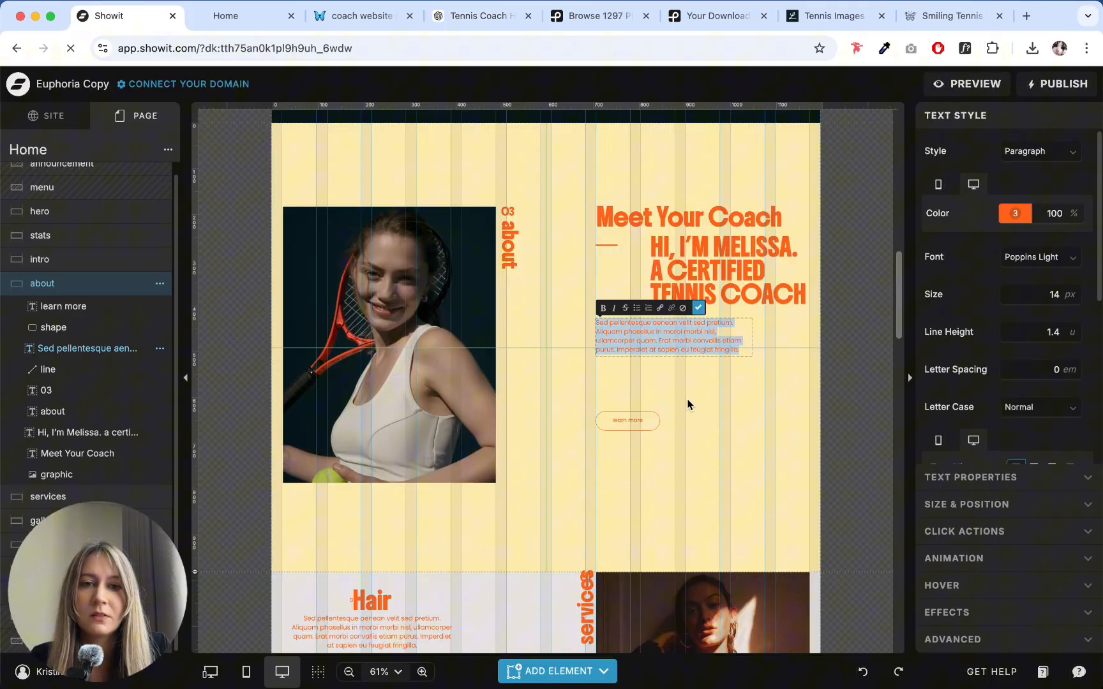
key("super+v")
left_click(706, 406)
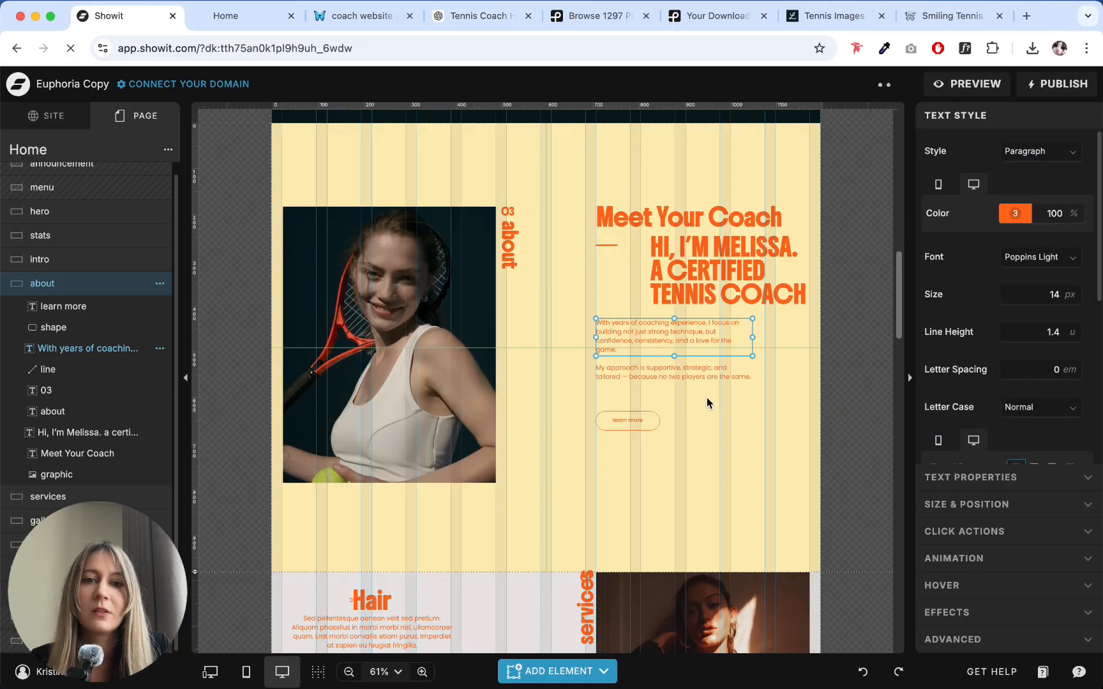
- Enlarge the about paragraph's text box so it holds both pasted paragraphs
left_click(757, 379)
left_click(740, 338)
left_click_drag(753, 353, 757, 384)
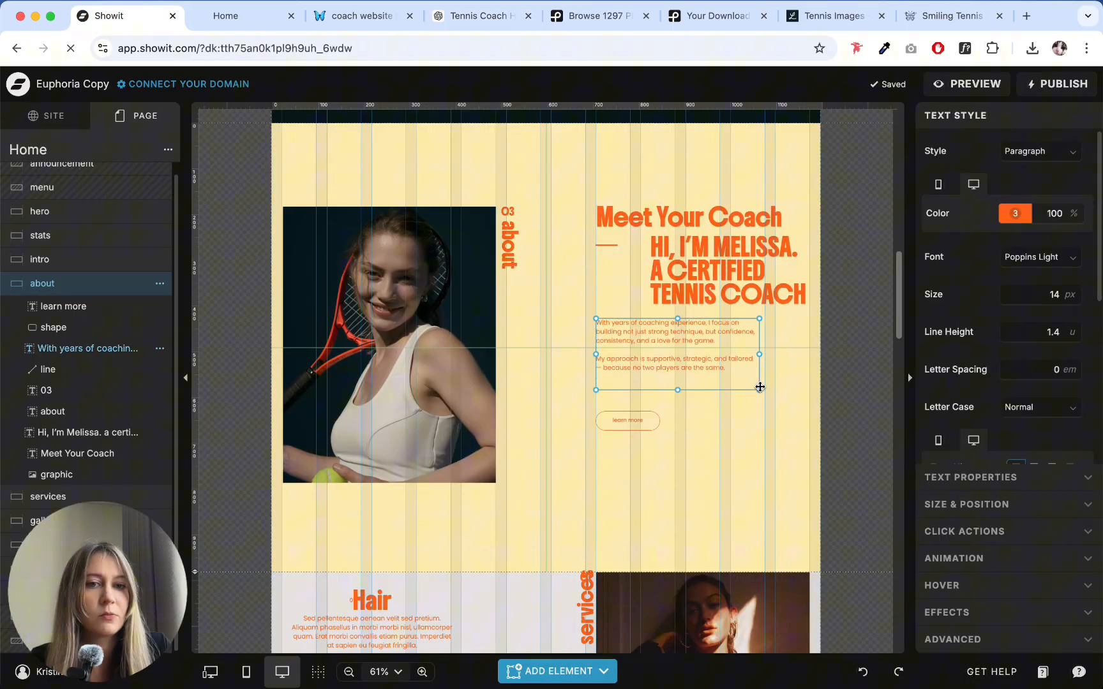
left_click(759, 417)
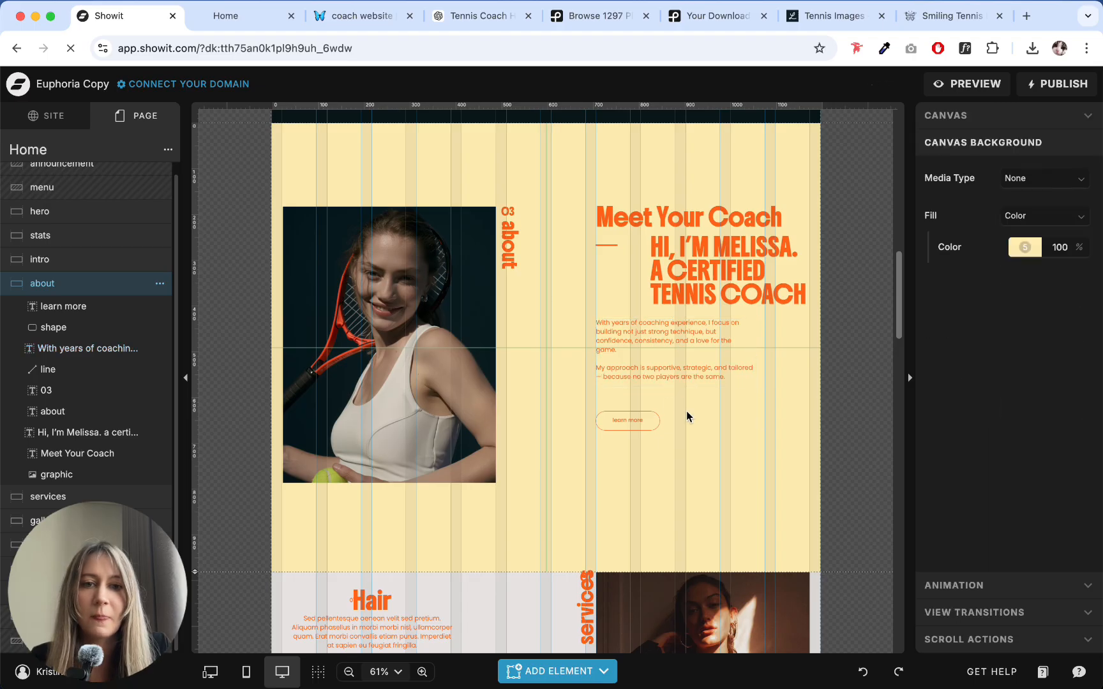
- Delete the outlined learn more text and shape, and place a new primary-style button below the about paragraph
left_click_drag(708, 461, 608, 410)
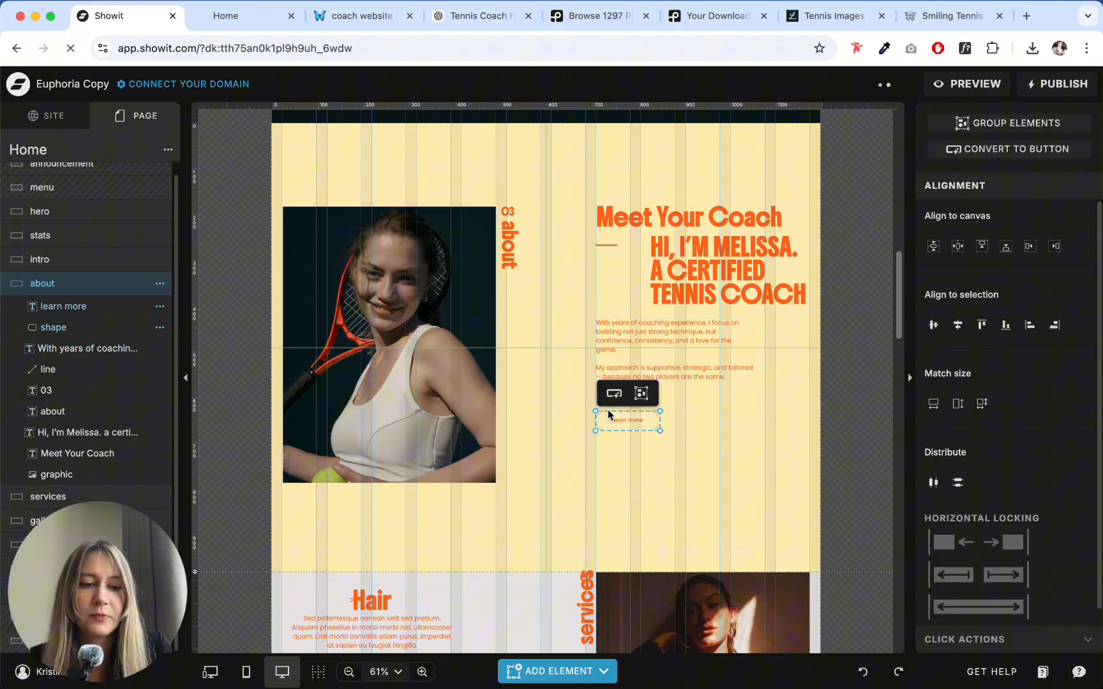
key("BackSpace")
left_click(557, 671)
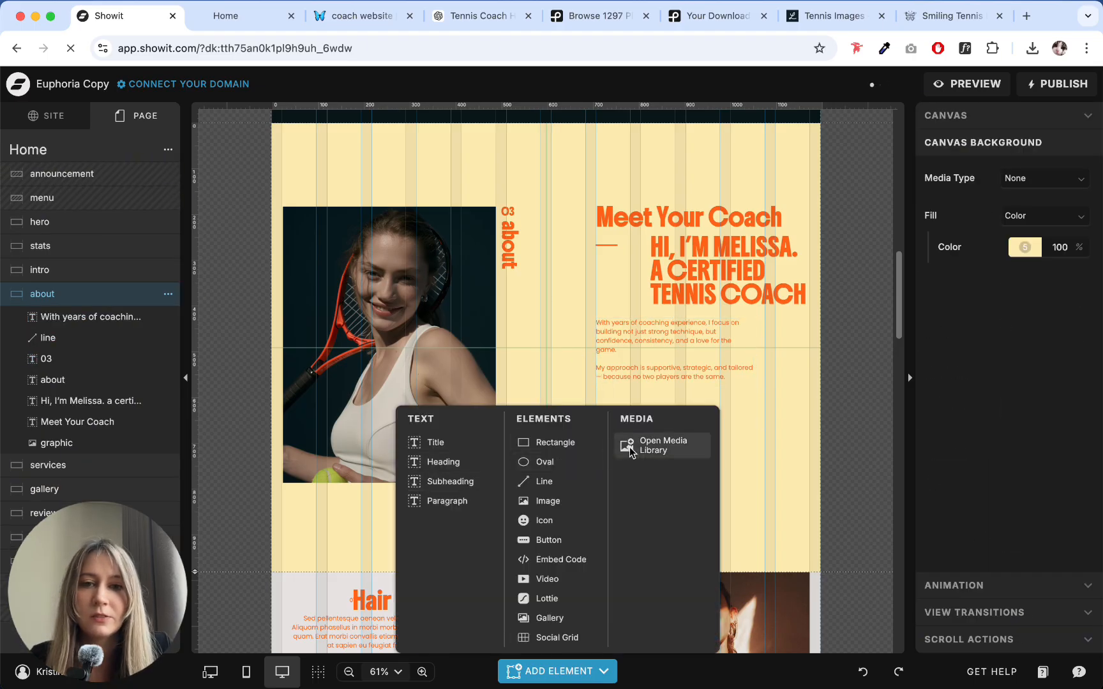
left_click(550, 540)
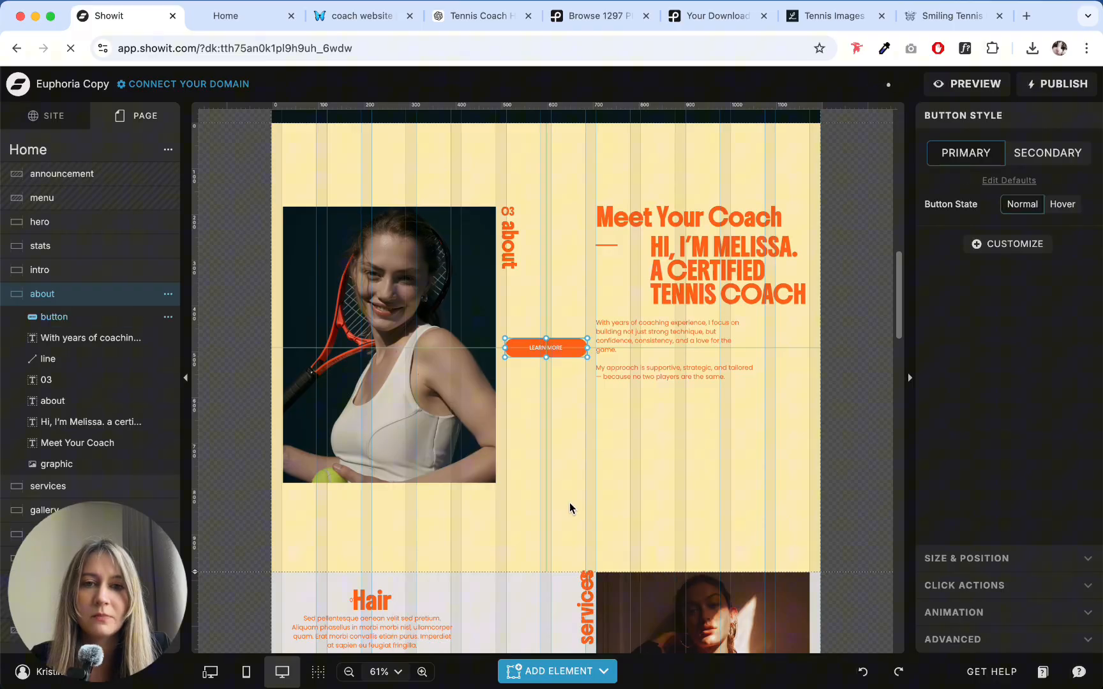
left_click(566, 361)
left_click_drag(566, 356, 675, 406)
left_click(660, 436)
left_click(658, 411)
left_click(684, 461)
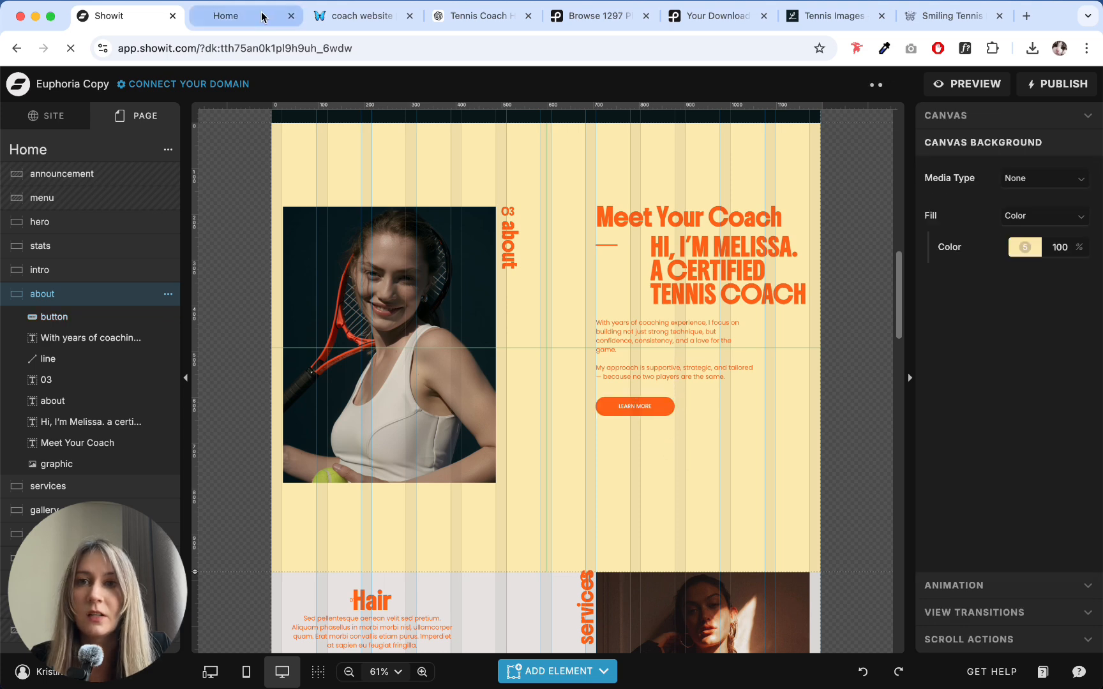
- Replace the new button's label with "Learn More About Me" from the about section's CTA in the ChatGPT copy
left_click(263, 16)
left_click(437, 20)
left_click(462, 317)
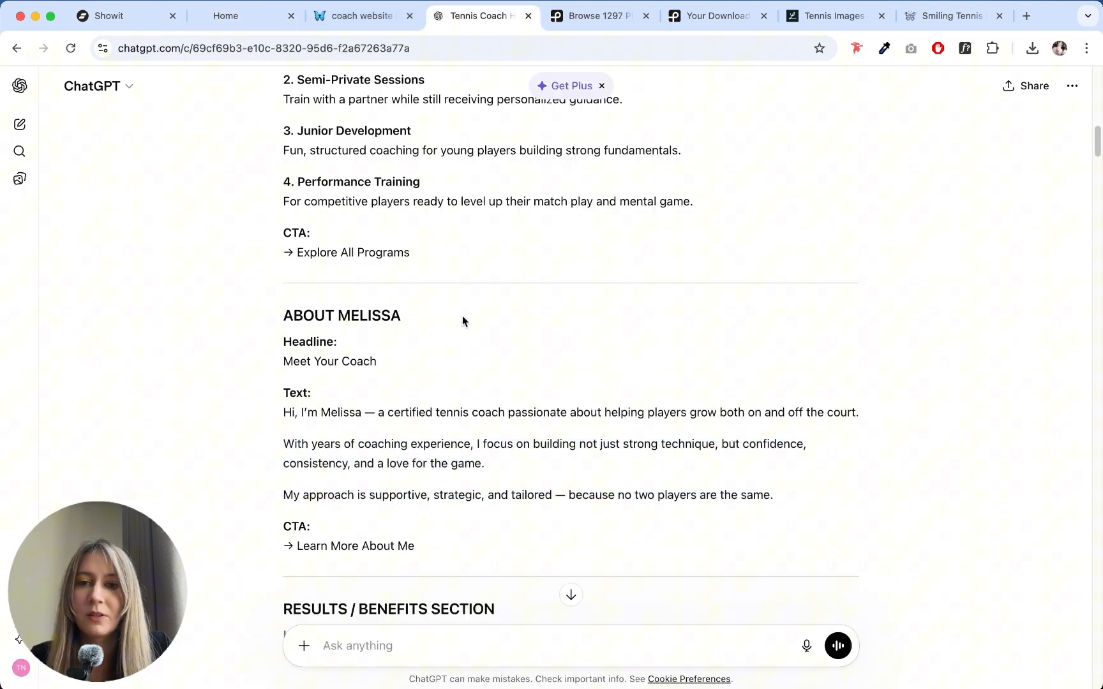
mouse_move(294, 547)
left_mouse_down()
mouse_move(449, 553)
mouse_move(298, 547)
left_mouse_up()
key("super+c")
left_click(105, 16)
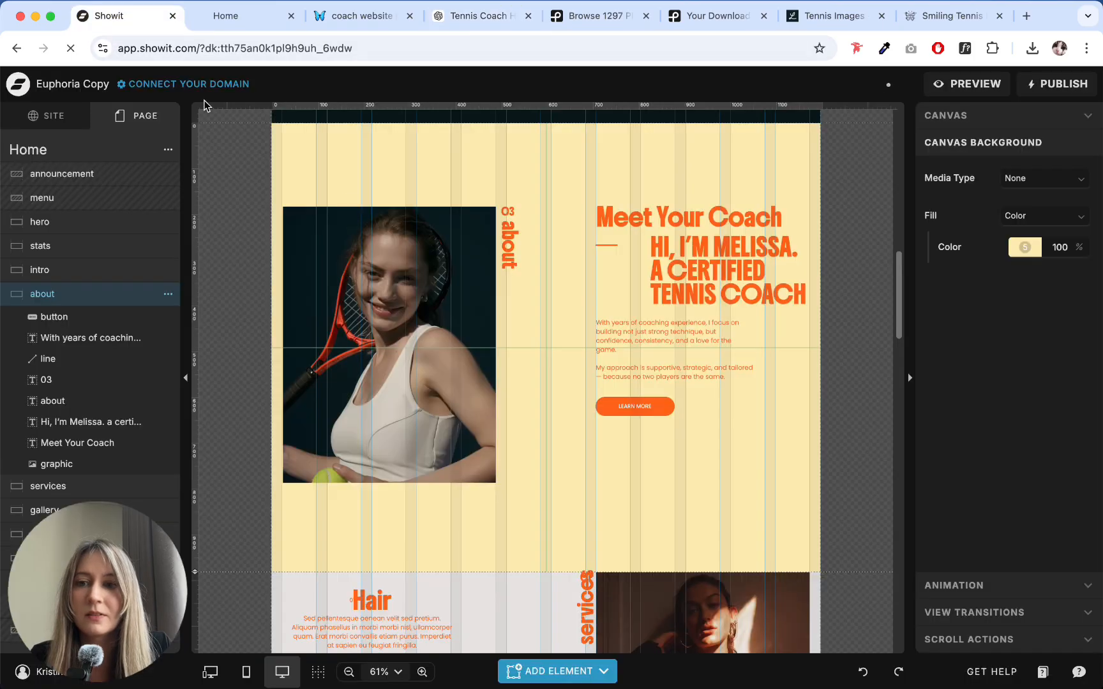
left_click(643, 404)
double_click(643, 404)
key("super+v")
left_click(676, 451)
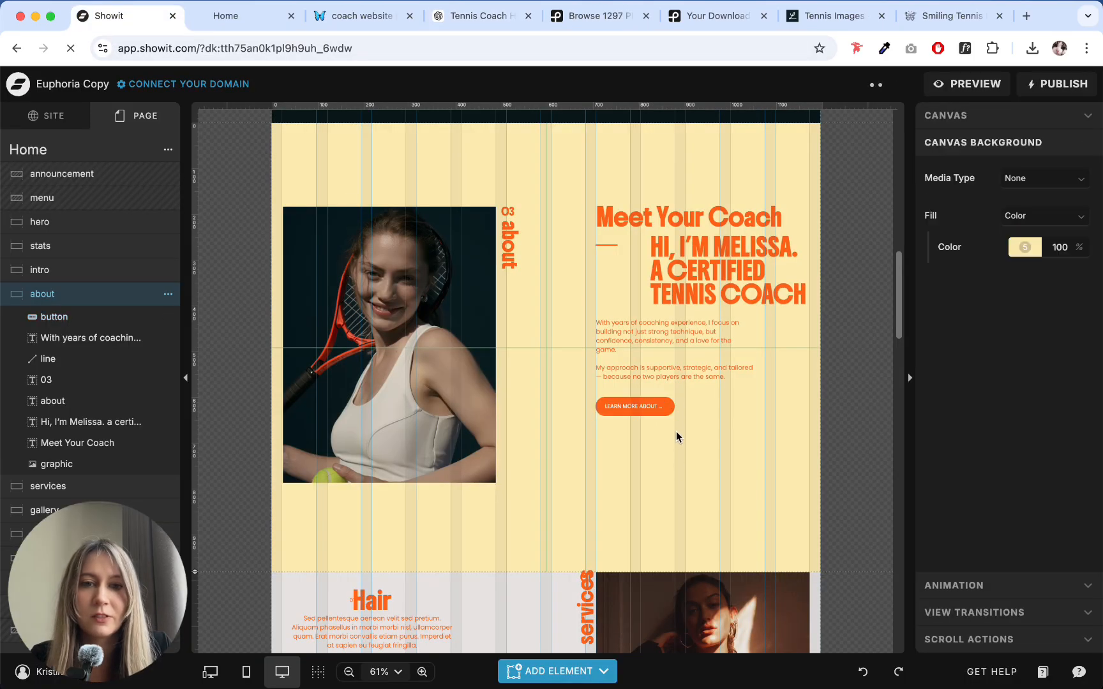
- Widen the about section's button enough to fit its full label
left_click(664, 403)
left_click_drag(676, 412, 686, 410)
left_click(695, 464)
- Shorten the about paragraph's text box so its lower edge sits closer to the last line
left_click_drag(692, 468, 573, 325)
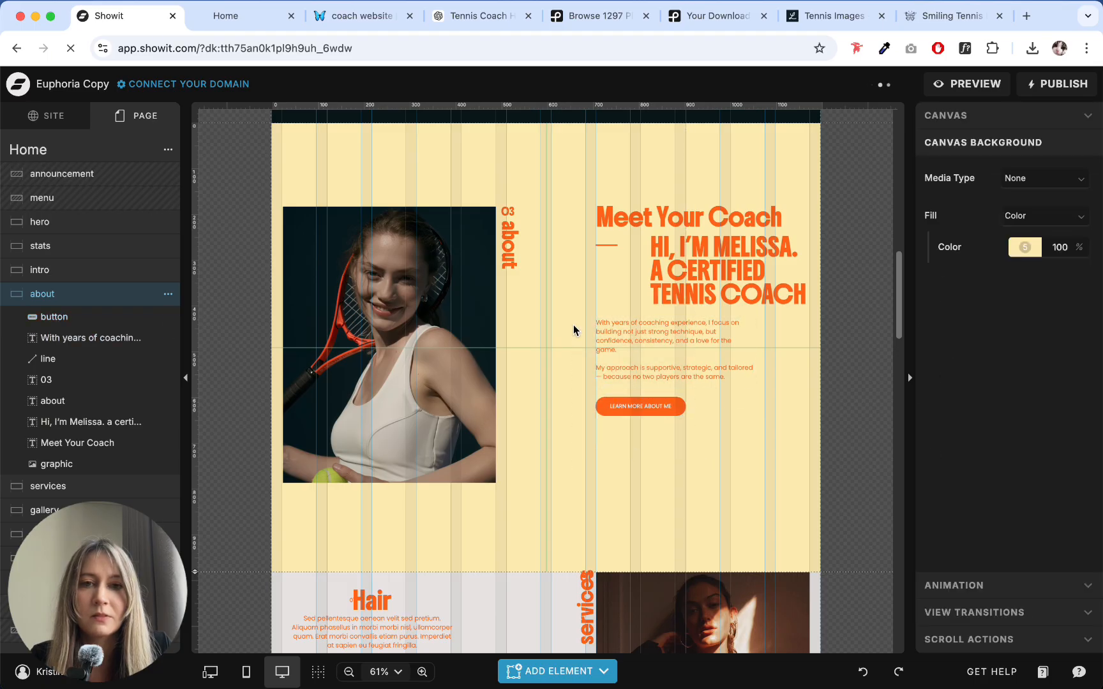
left_click_drag(654, 468, 601, 344)
left_click(660, 448)
left_click(623, 348)
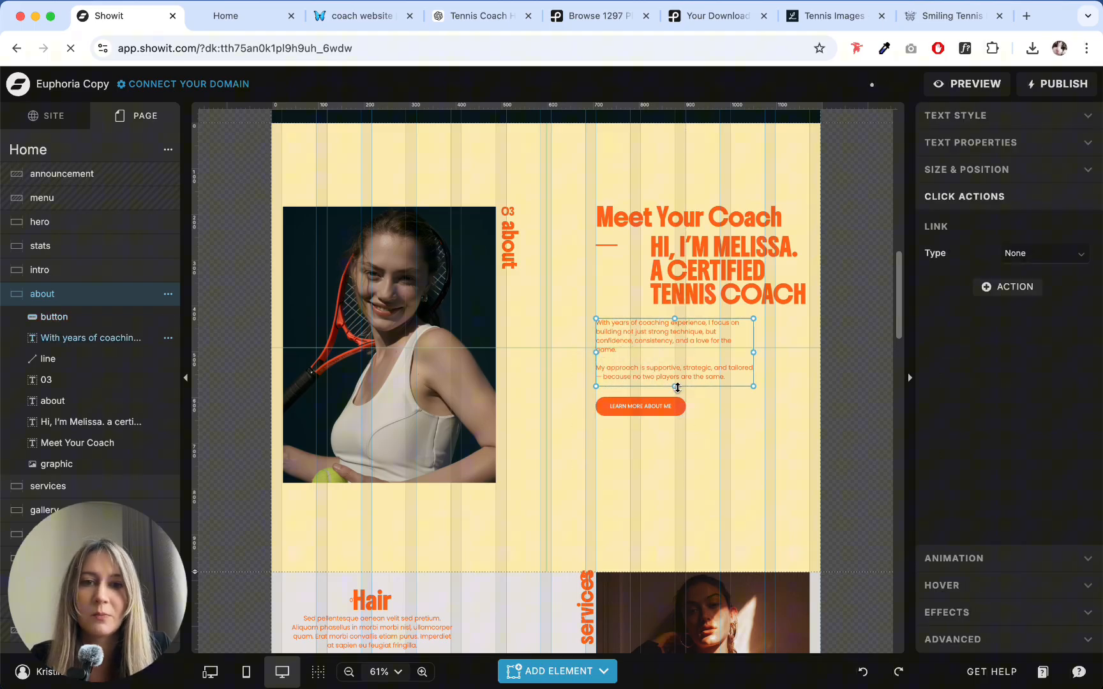
left_click(686, 442)
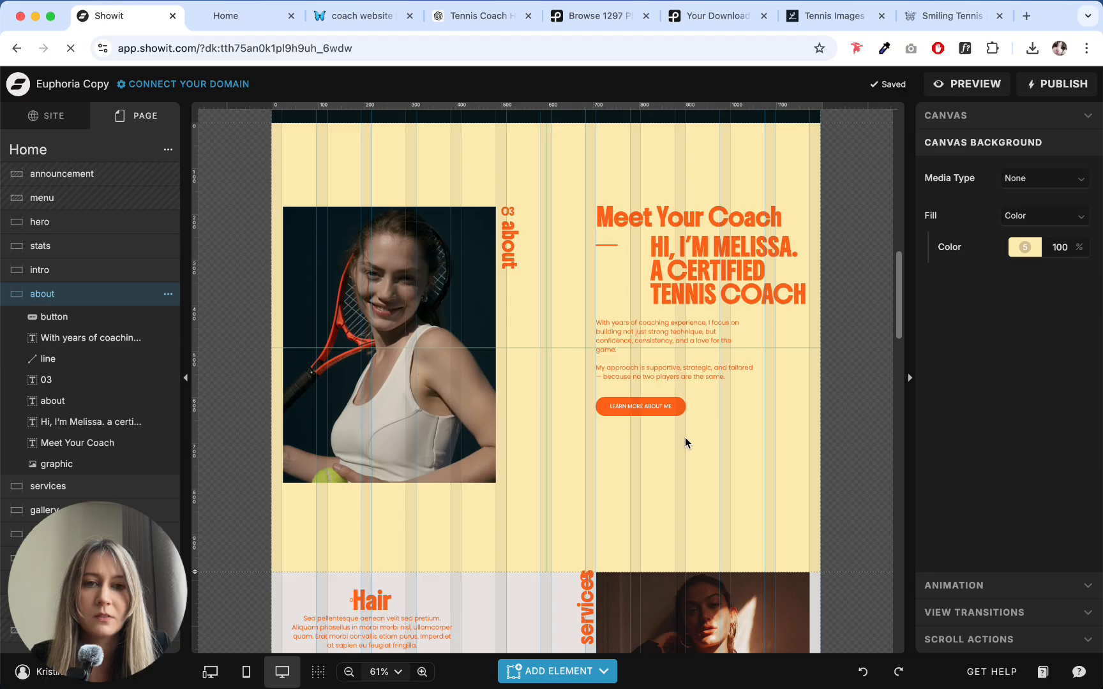
left_click_drag(680, 449, 587, 346)
left_click(658, 477)
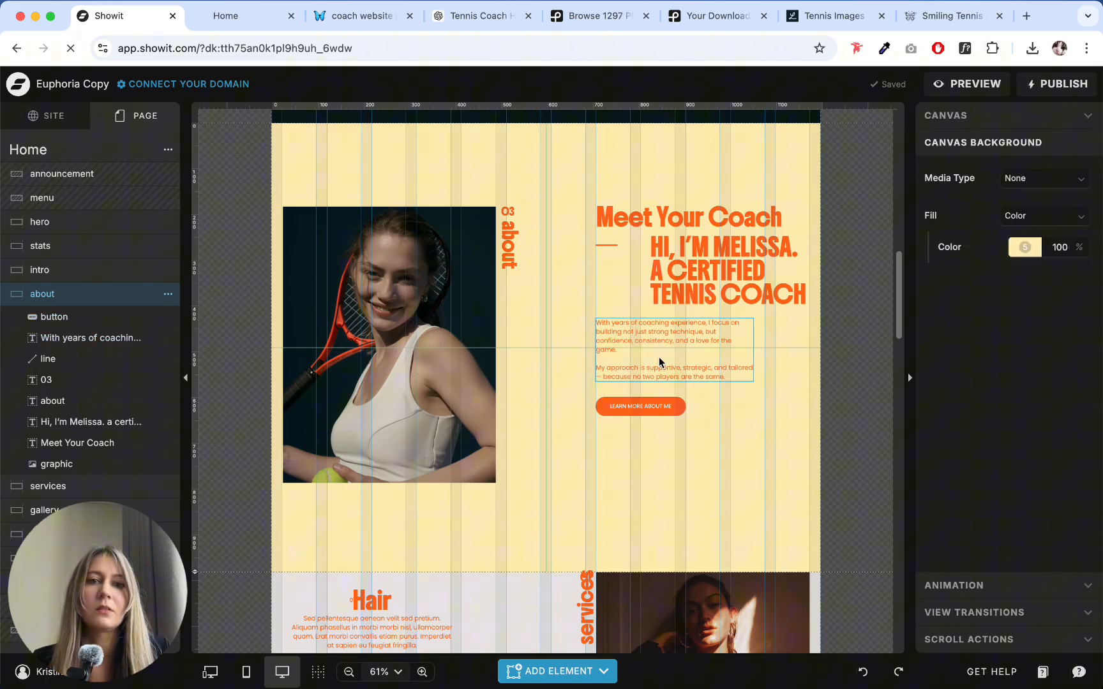
left_click_drag(662, 456, 629, 357)
left_click(646, 471)
scroll(617, 471, "up", 10)
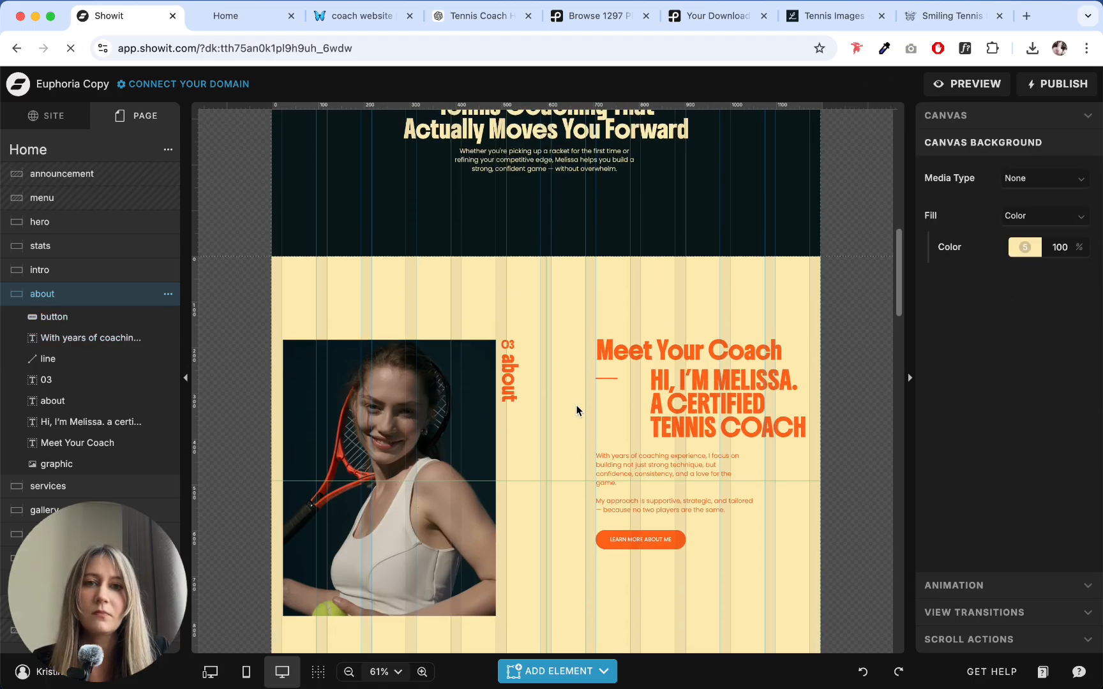
scroll(591, 367, "down", 10)
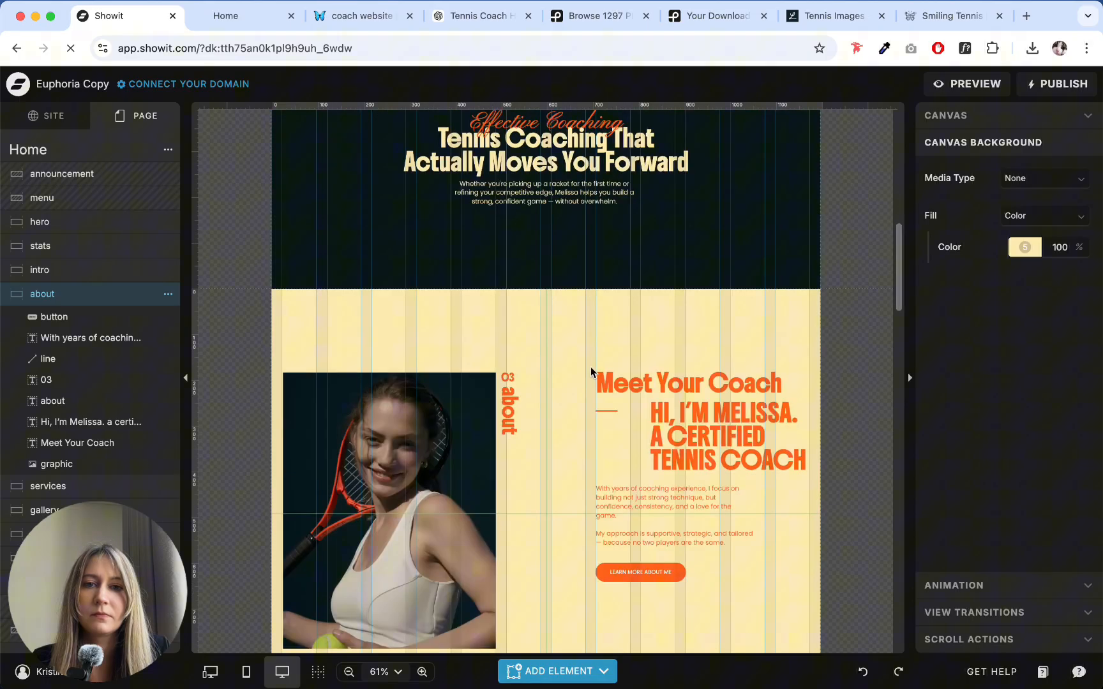
- Move the vertical about label down away from the 03 number, and set the number to Pinyon Script Normal at 27 px
left_click(504, 255)
left_click(560, 241)
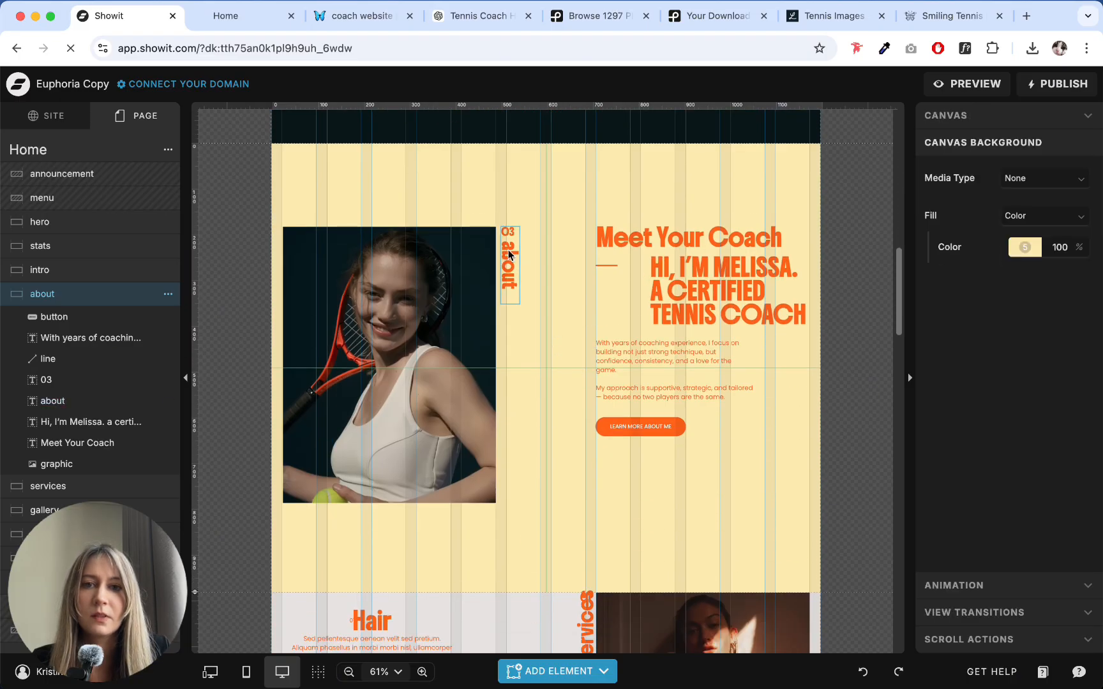
left_click_drag(508, 252, 509, 277)
left_click(510, 228)
left_click(509, 231)
left_click(986, 122)
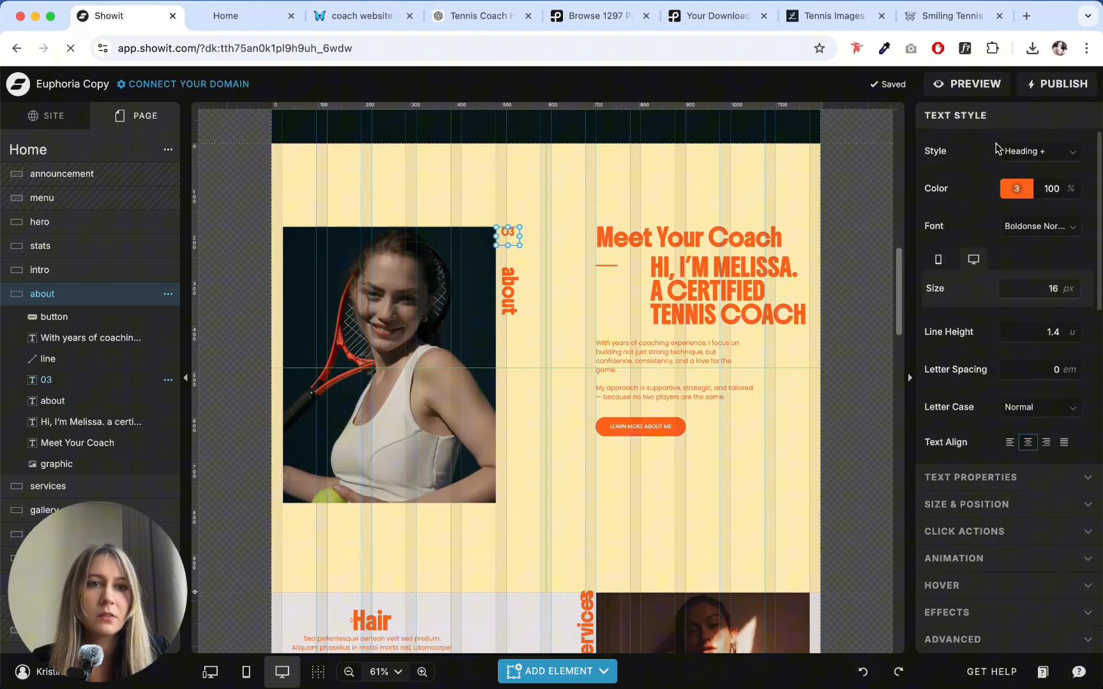
left_click(1028, 226)
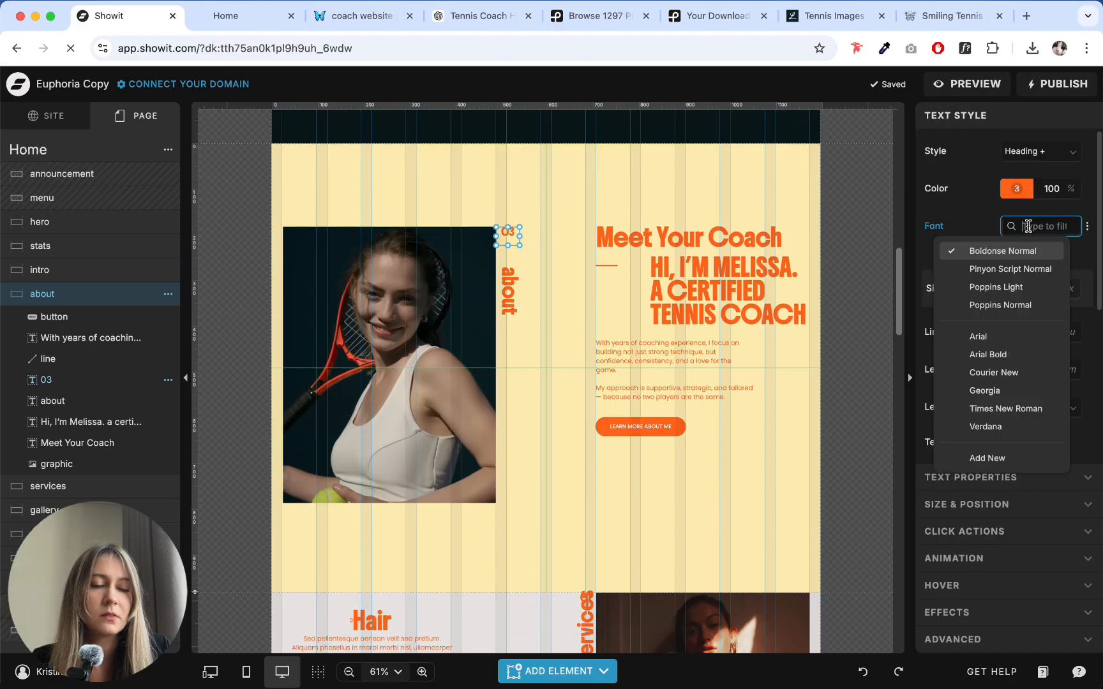
left_click(1005, 269)
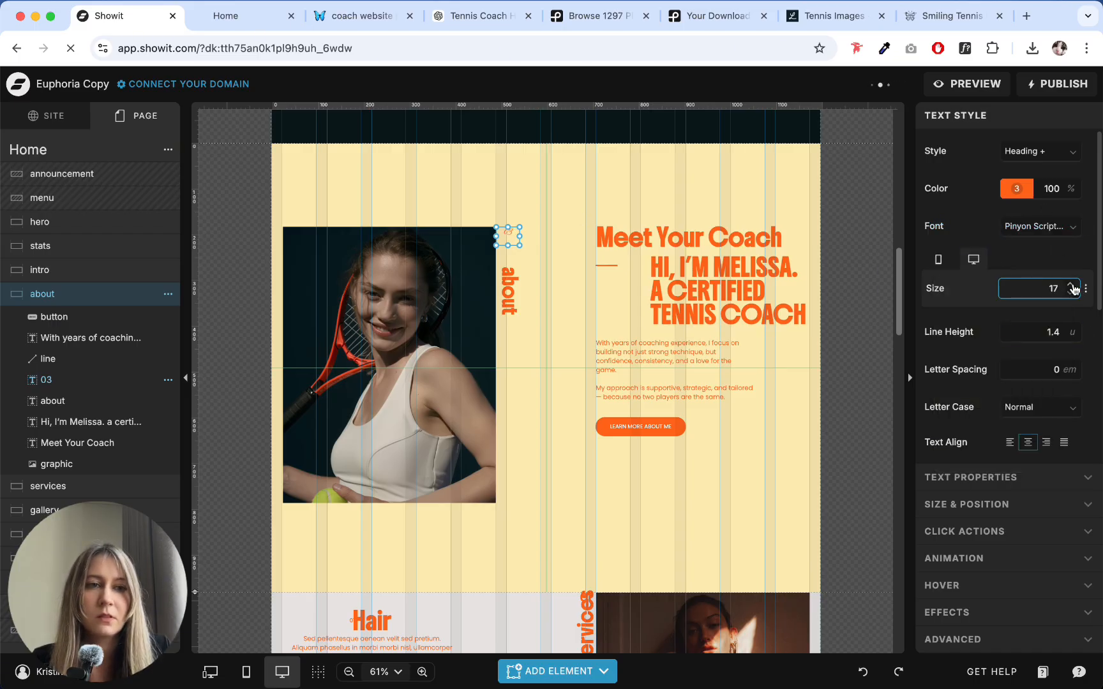
left_click(1073, 287)
left_click(1073, 286)
left_click(1073, 287)
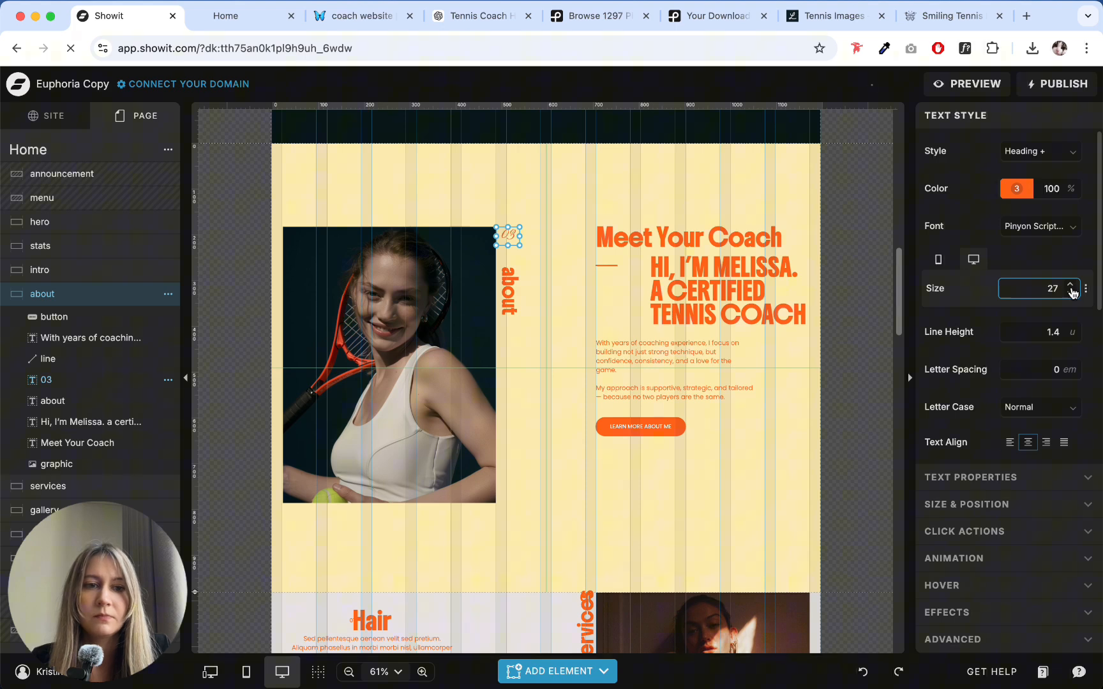
- Move the vertical about label back up to just beneath the 03 number
left_click(567, 252)
left_click(519, 296)
left_click_drag(519, 297, 514, 271)
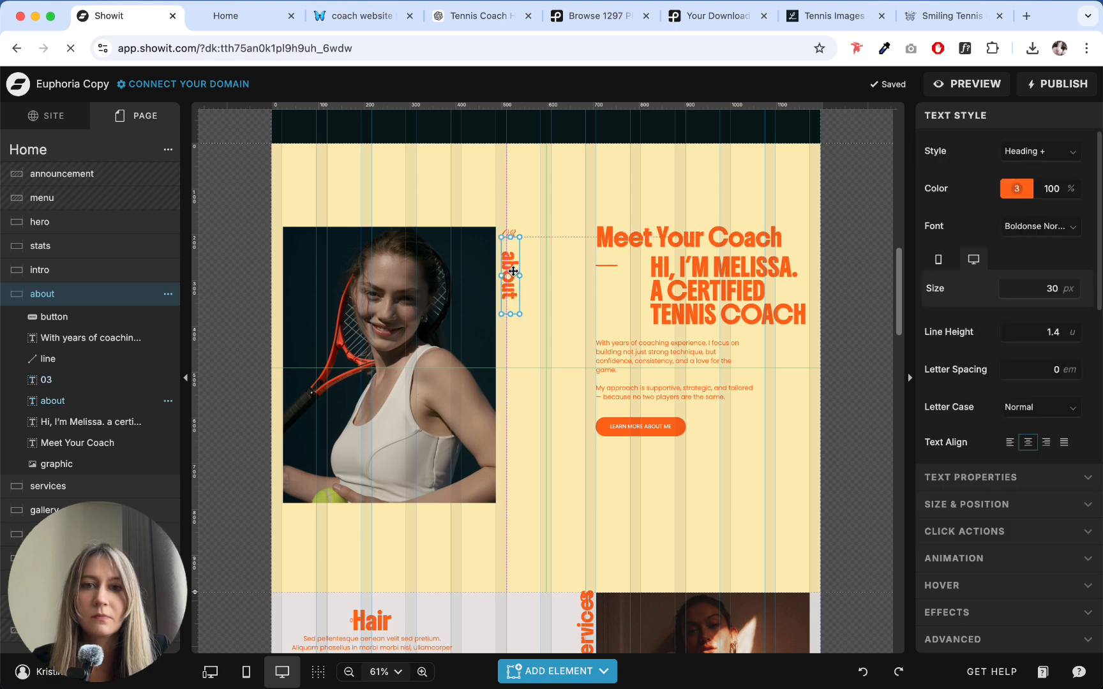
left_click(550, 249)
- Set the text tag of the about section's 03 number to div
left_click(512, 235)
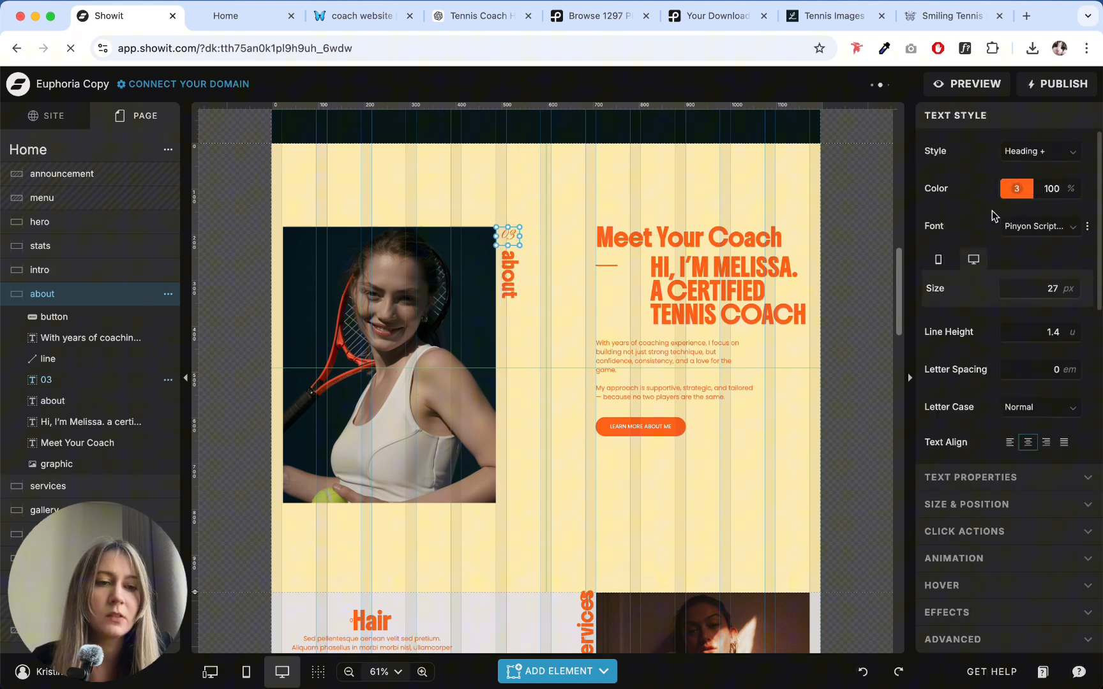
left_click(993, 477)
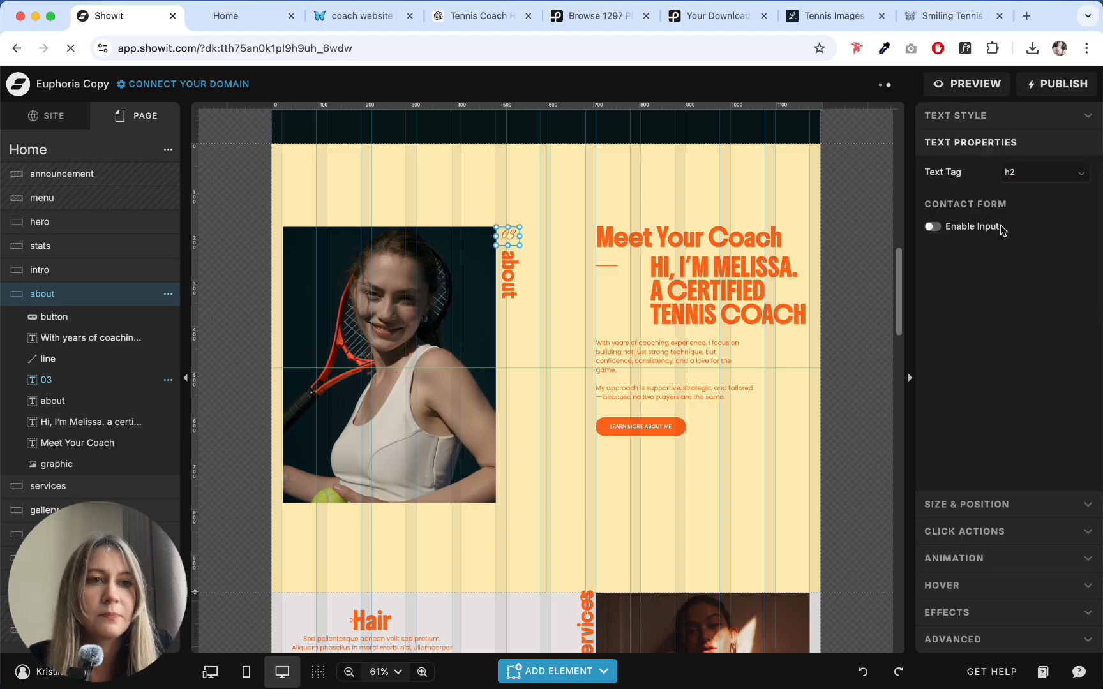
left_click(1006, 180)
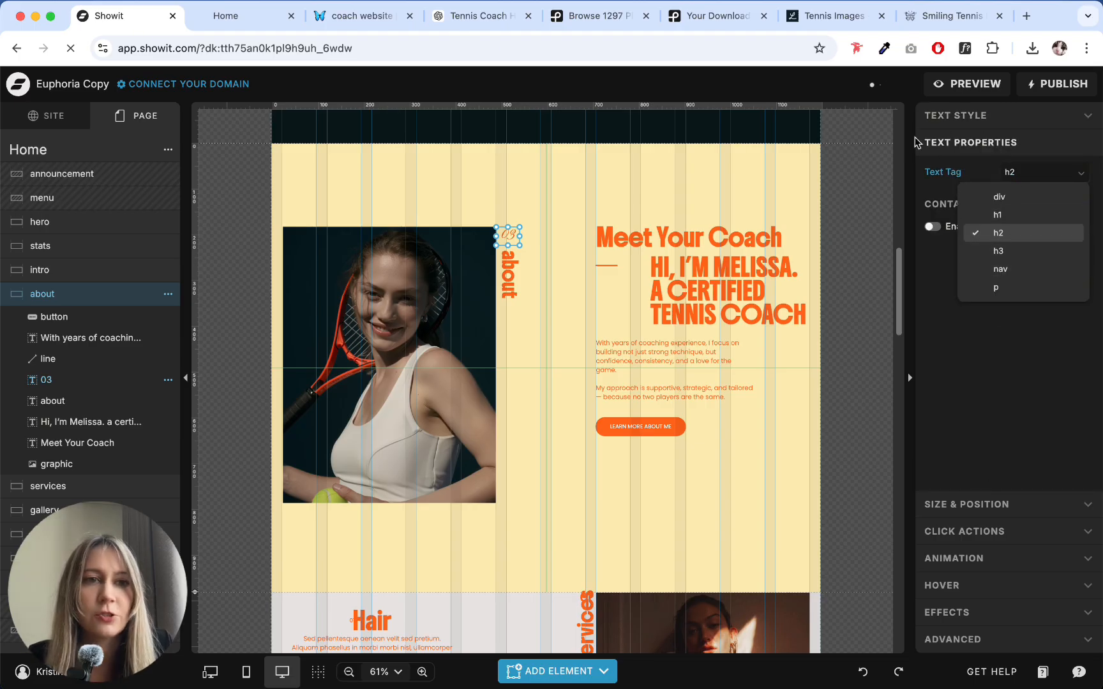
left_click(568, 249)
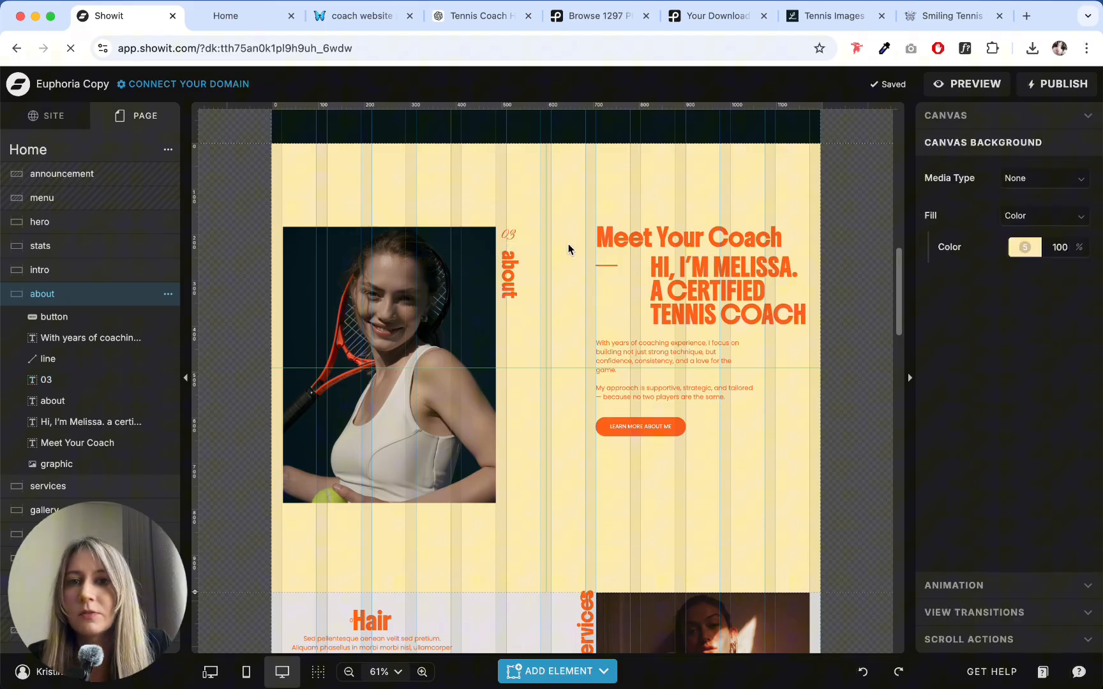
left_click(508, 234)
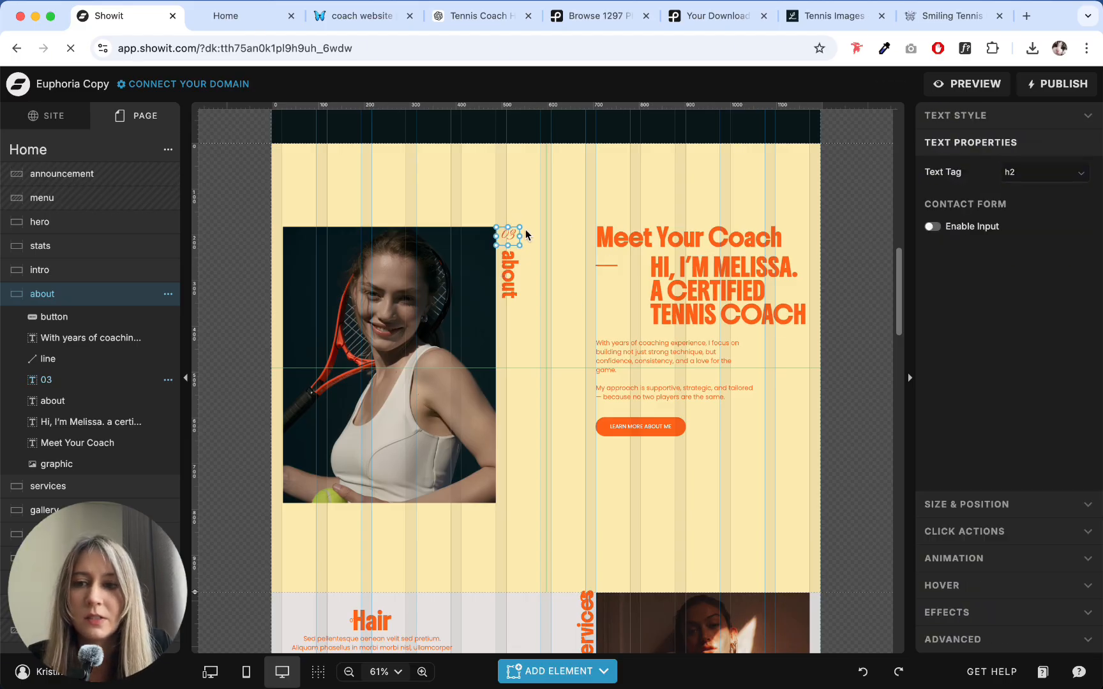
scroll(578, 212, "up", 10)
scroll(440, 234, "down", 10)
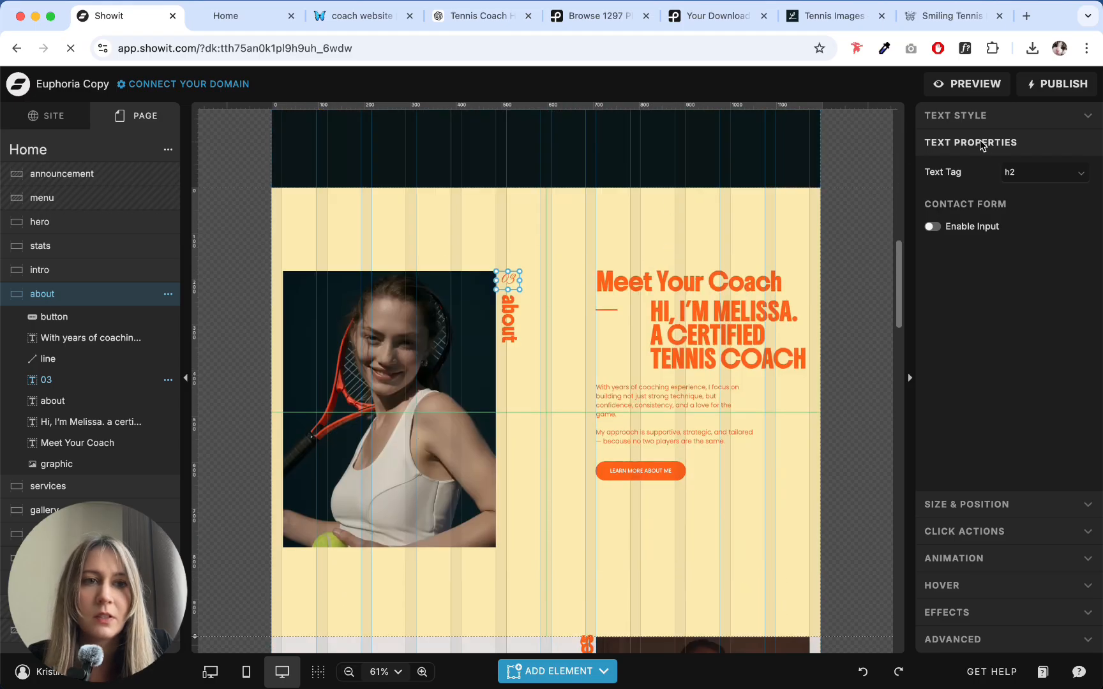
left_click(1035, 171)
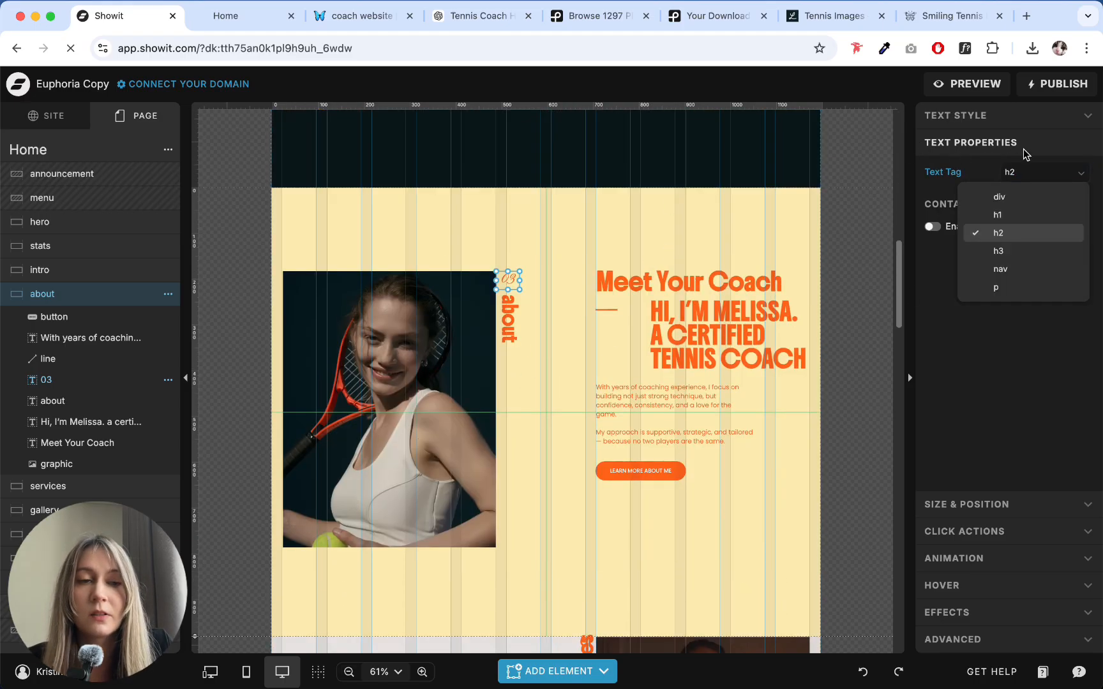
left_click(1004, 257)
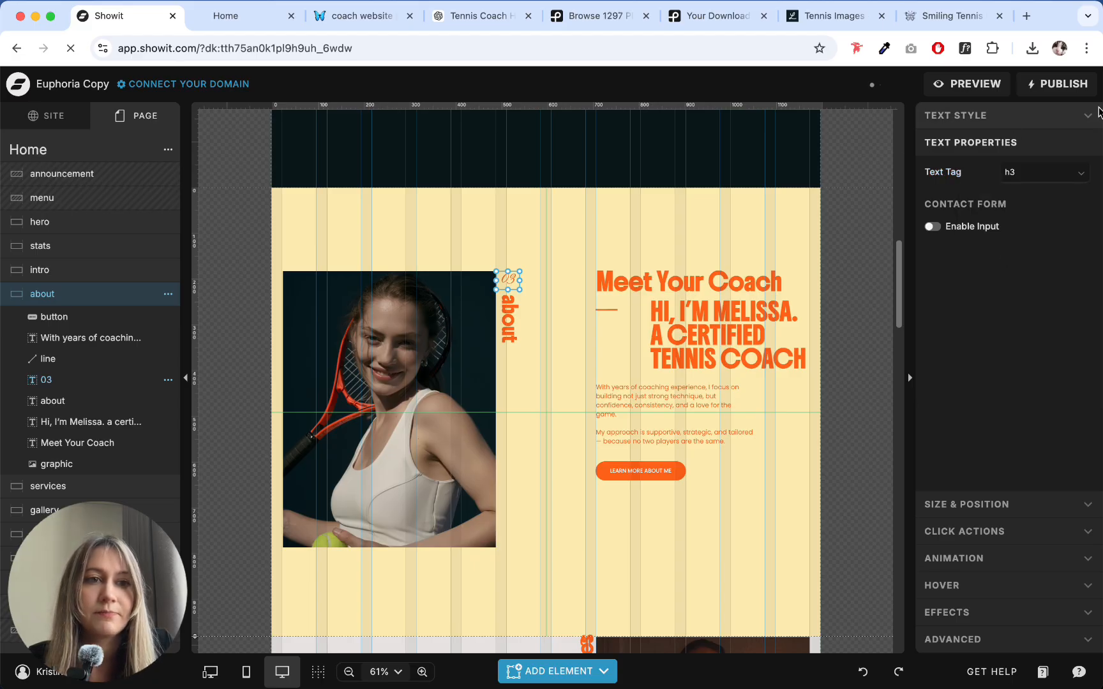
left_click(1039, 172)
left_click(1011, 198)
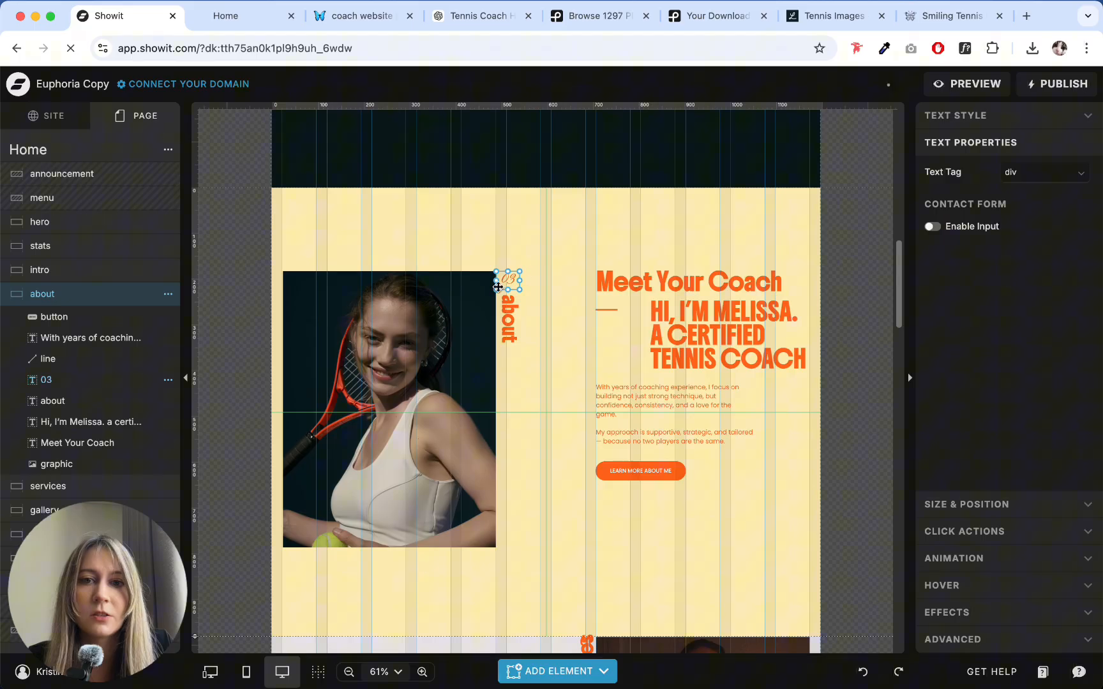
left_click(1047, 172)
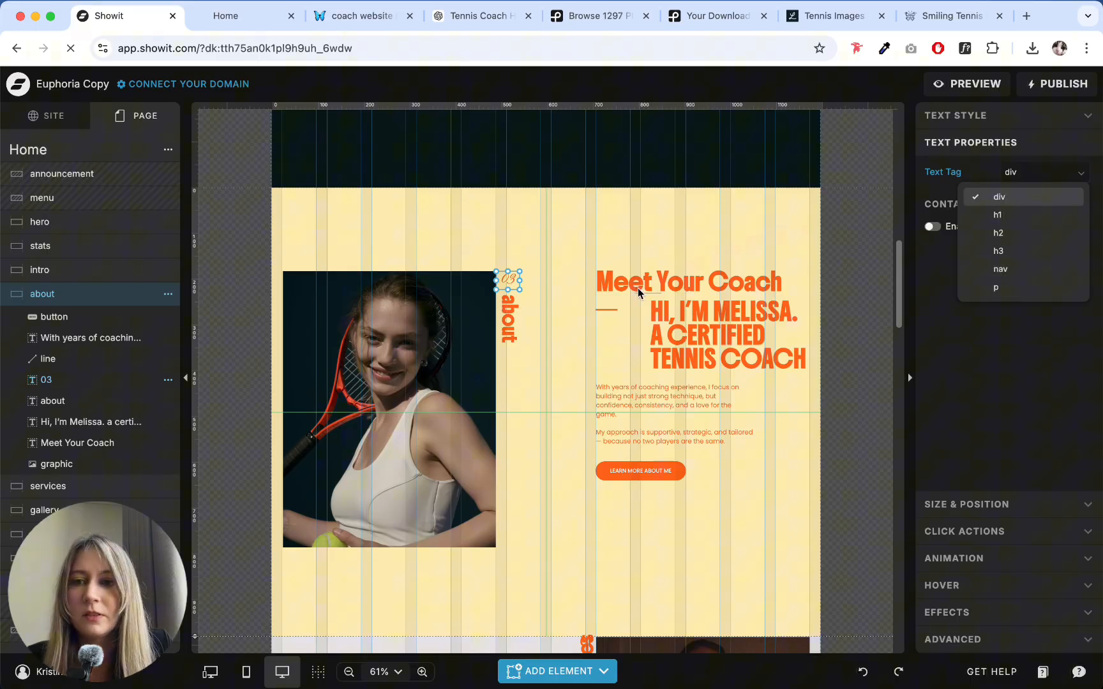
left_click(578, 319)
left_click(508, 279)
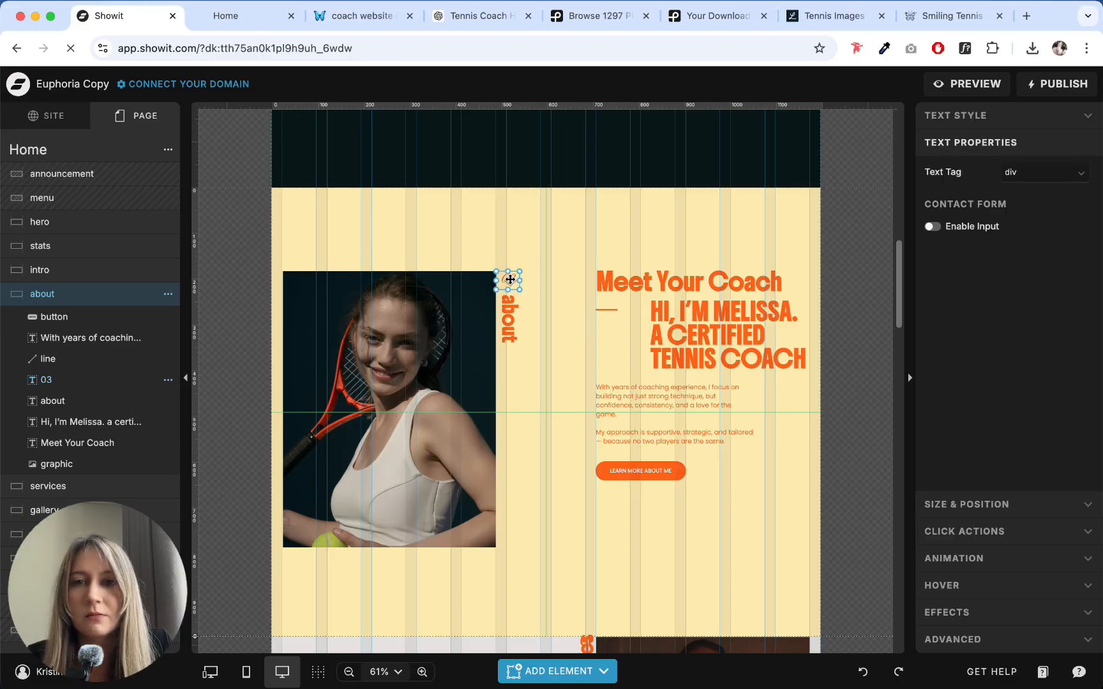
left_click(534, 287)
- Set the vertical about label's font size to 20 px
left_click(507, 317)
left_click(530, 267)
left_click(519, 308)
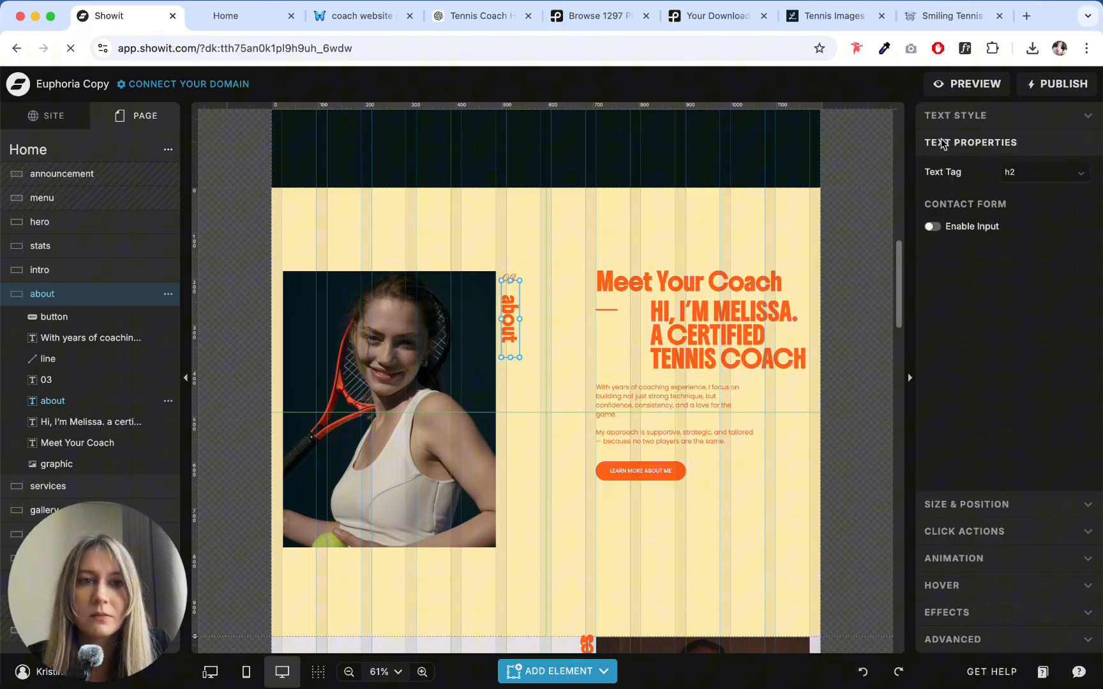
left_click(965, 114)
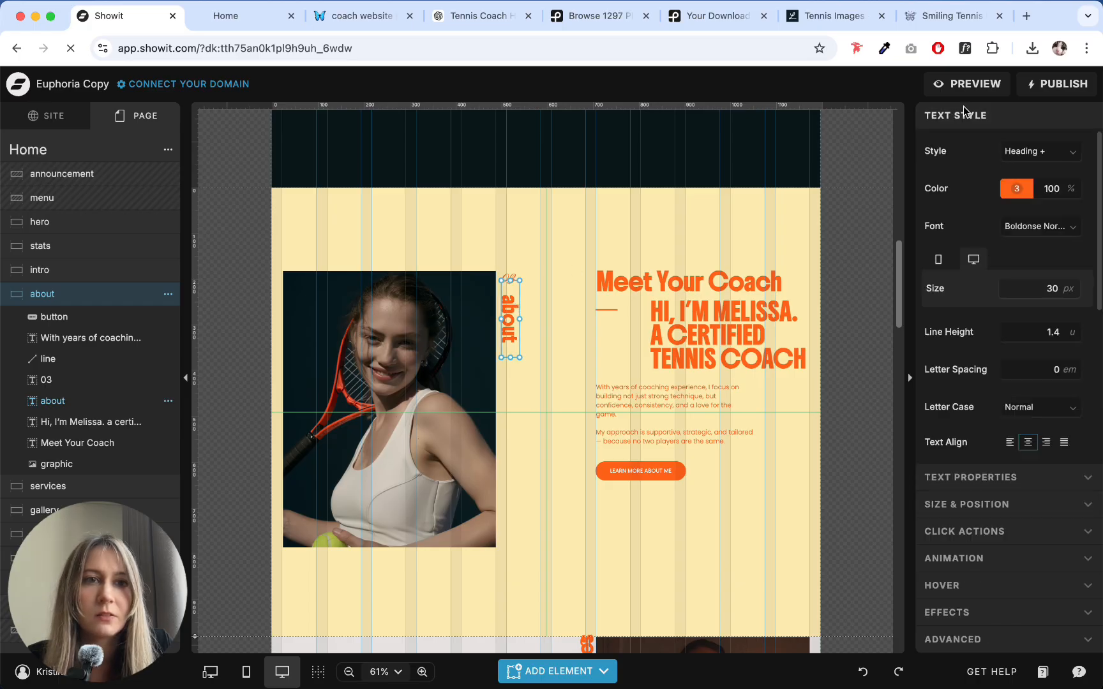
left_click(561, 263)
left_click(510, 328)
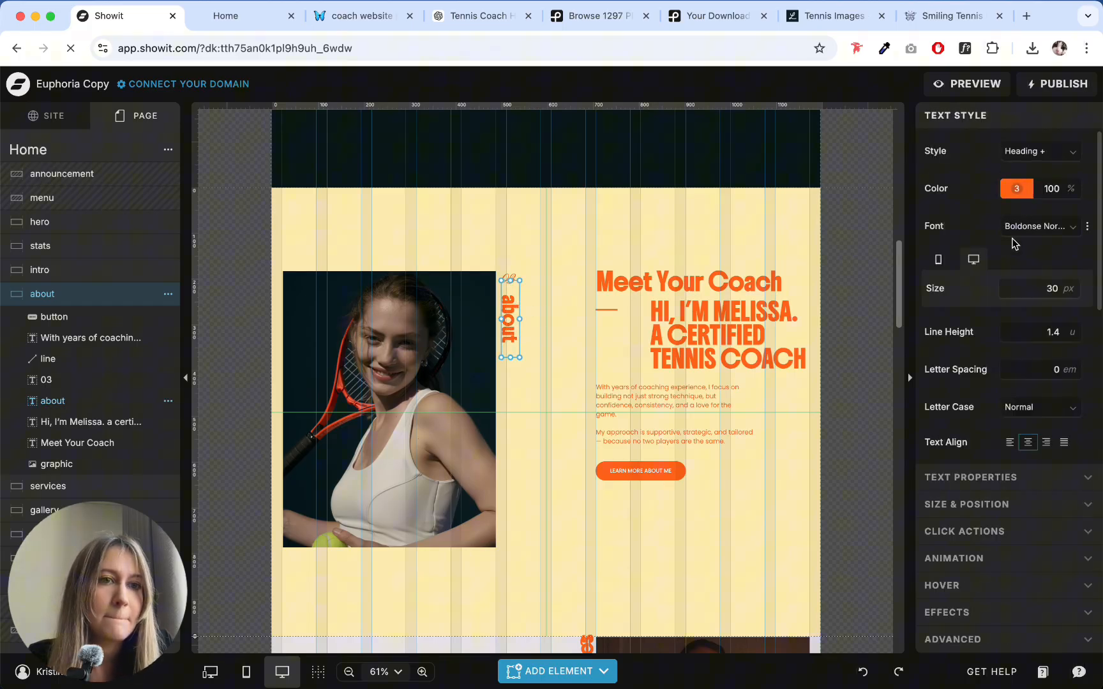
left_click(1071, 294)
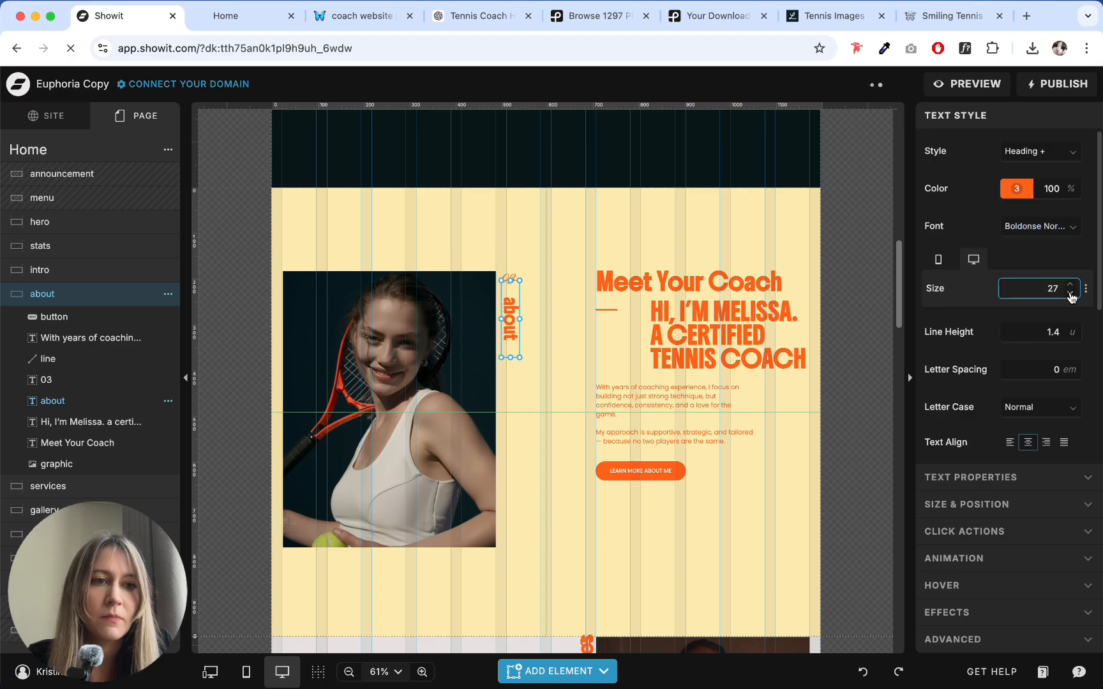
left_click(1070, 294)
left_click(1071, 294)
left_click(1070, 294)
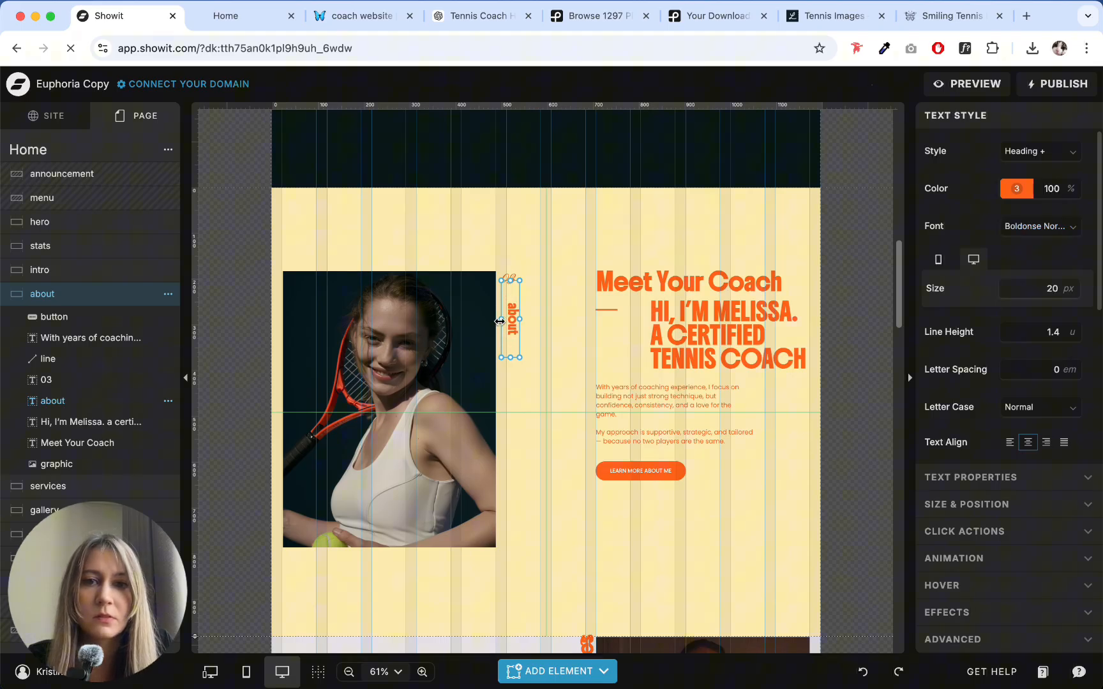
- Move the about section's vertical about label up and left so it sits directly beneath the 03 number
left_click(547, 320)
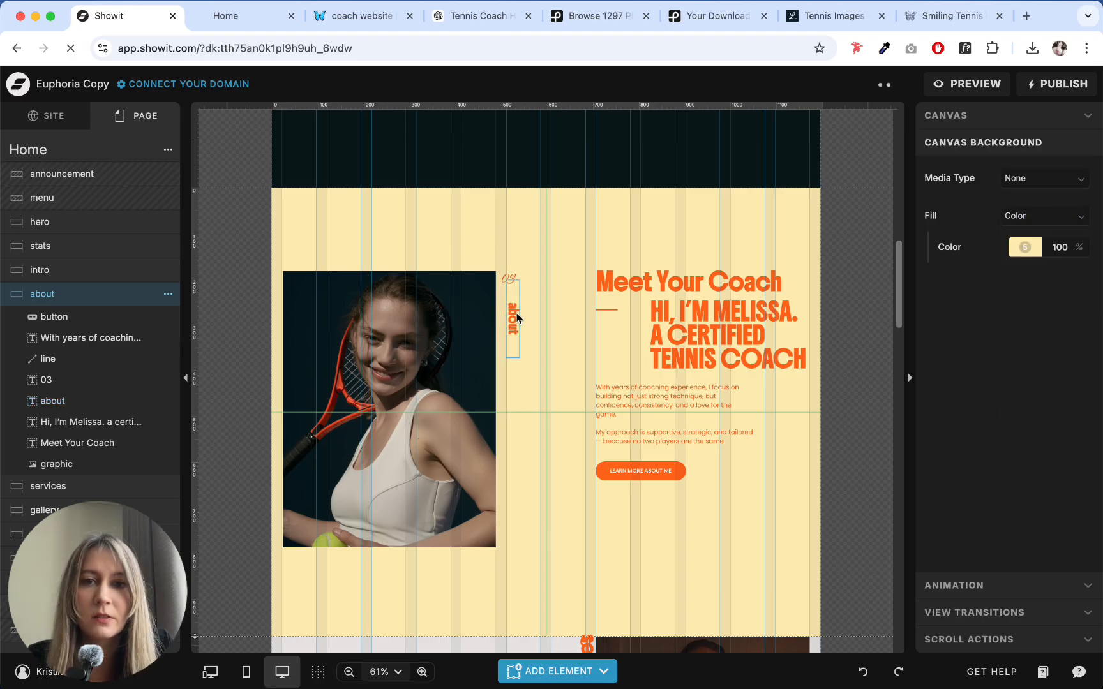
left_click(511, 311)
left_click_drag(511, 311, 510, 300)
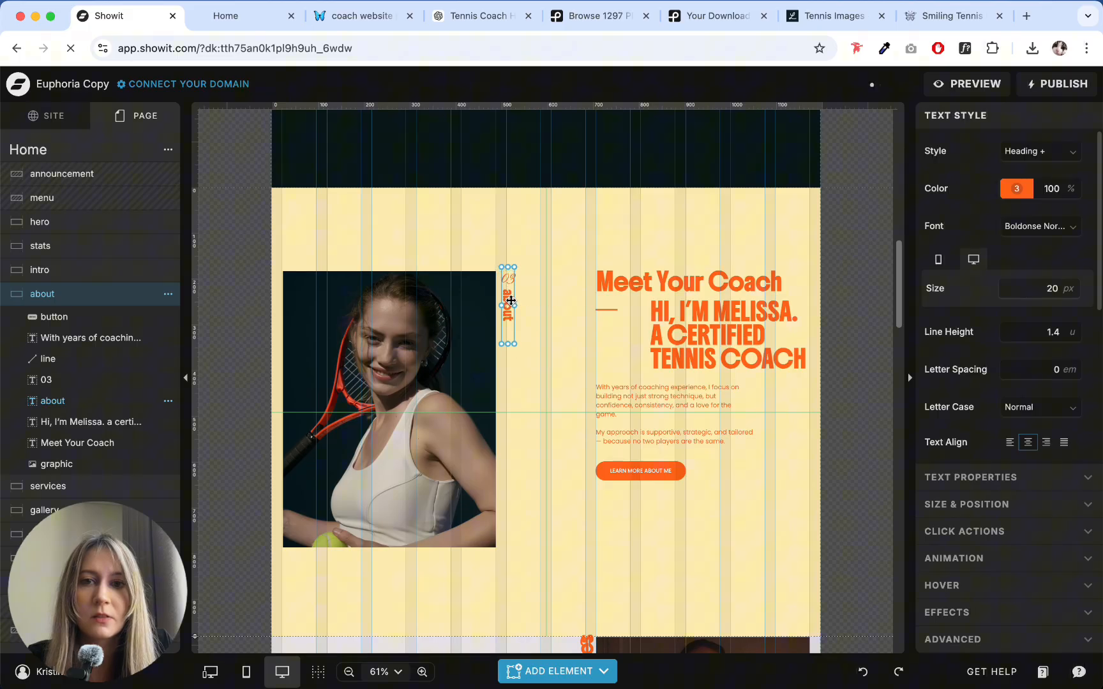
left_click(532, 312)
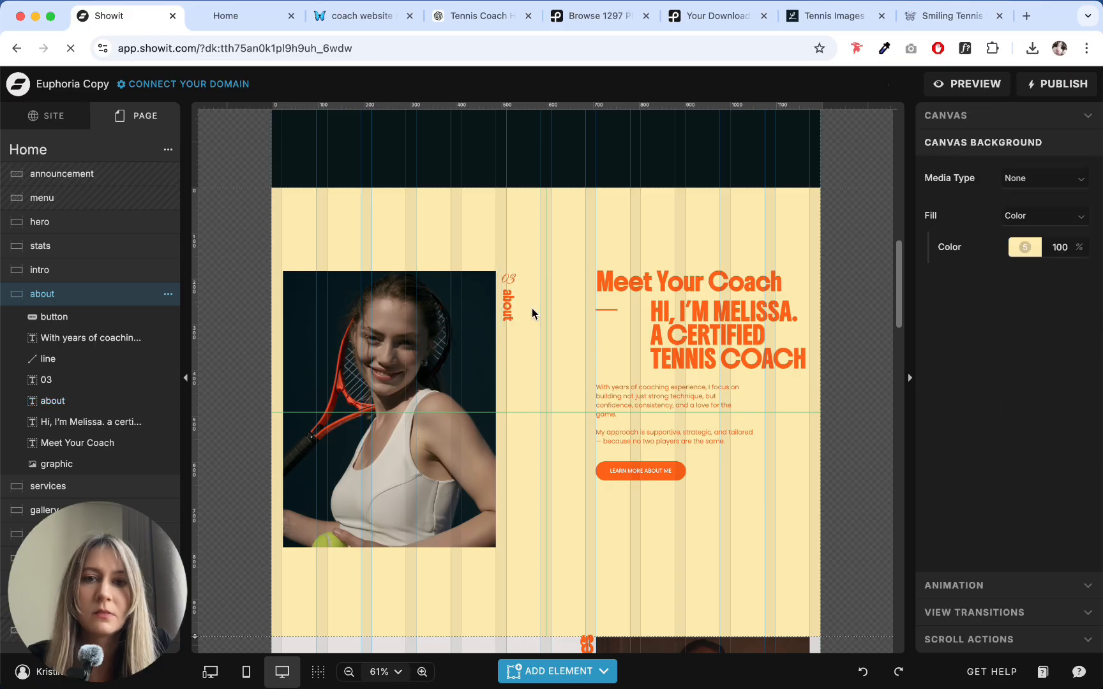
left_click(420, 381)
left_click(448, 227)
left_click_drag(329, 215, 289, 314)
left_click(457, 241)
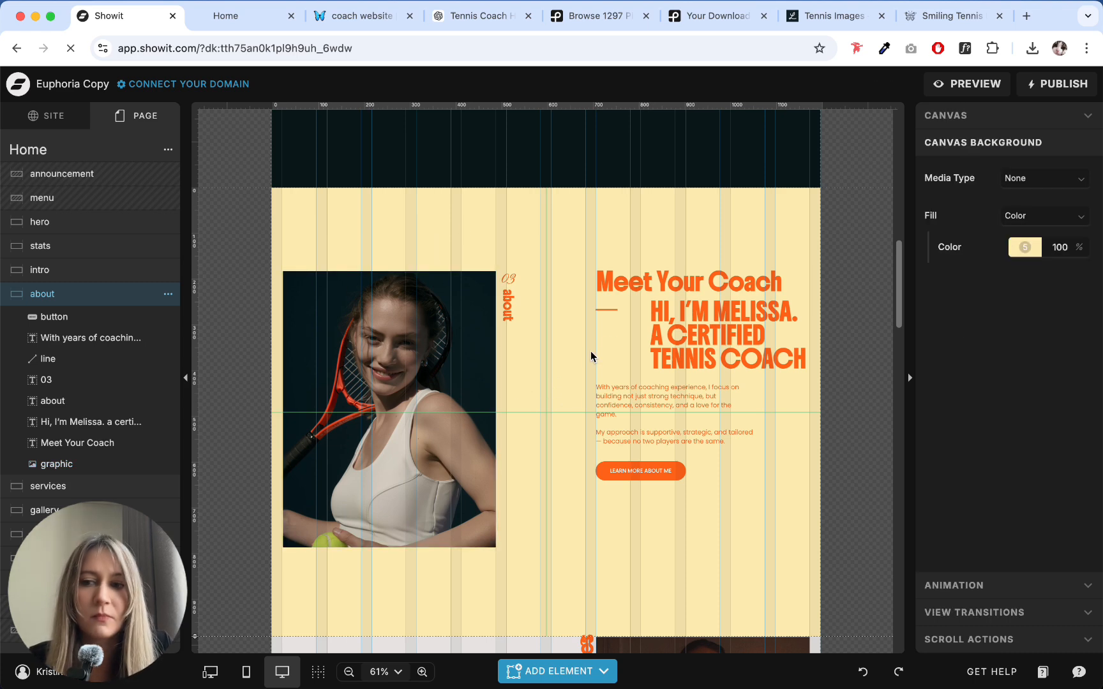
left_click(975, 121)
scroll(552, 428, "down", 1)
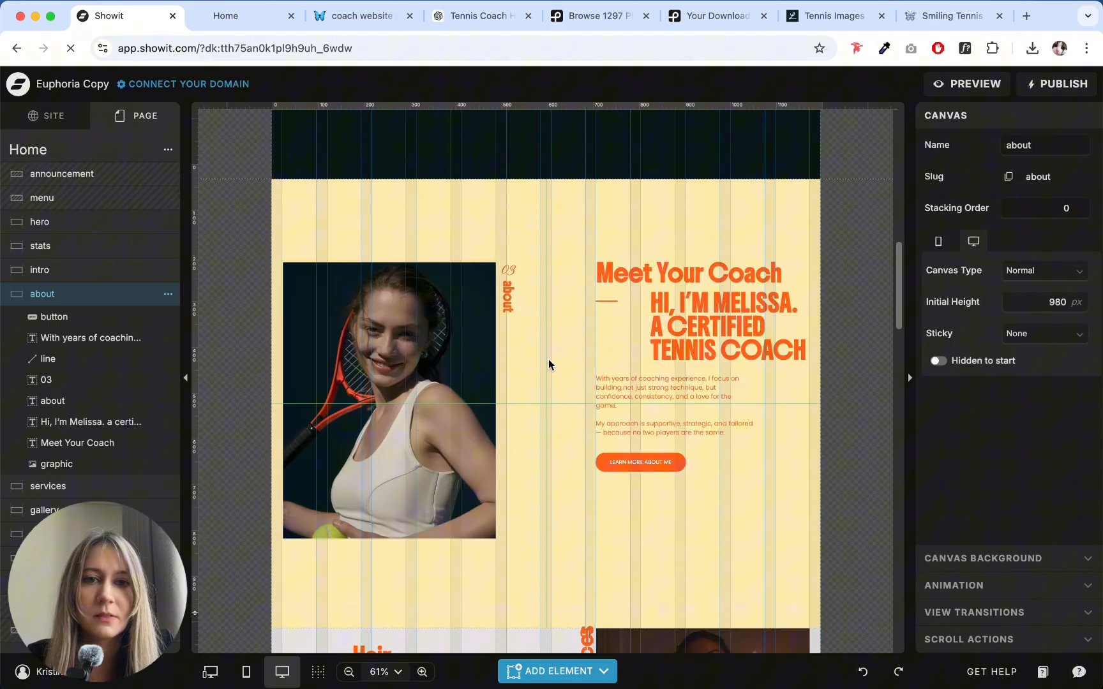
- Align the about section's photo and Meet Your Coach heading to each other's top edges
left_click_drag(296, 224, 835, 622)
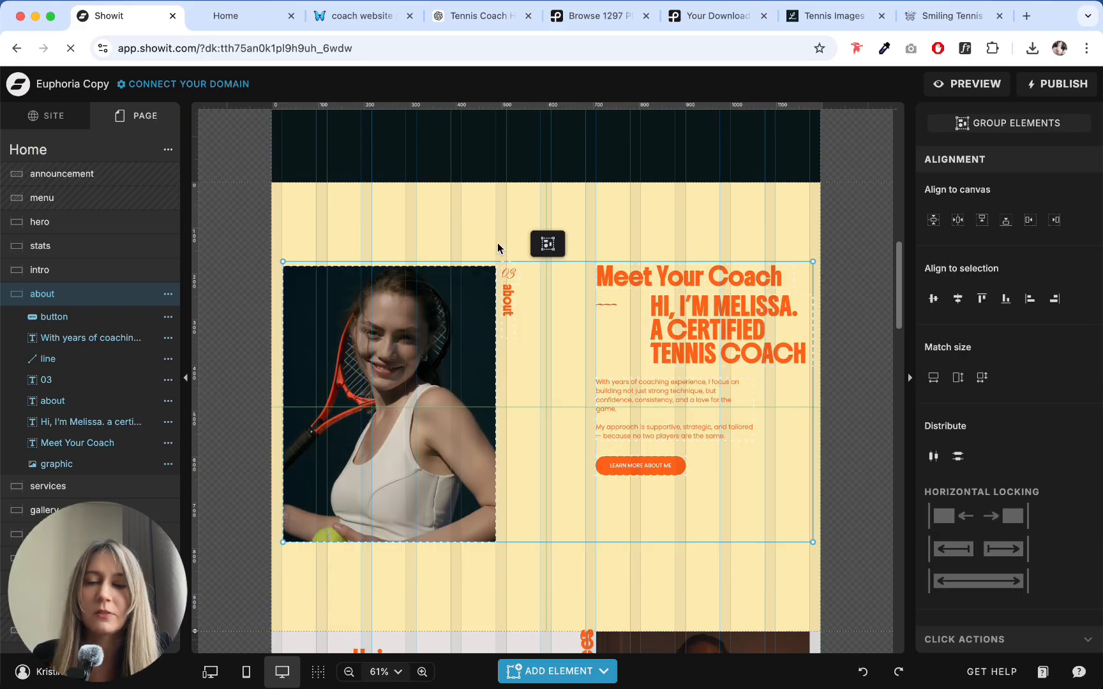
left_click(390, 248)
left_click(385, 326)
left_click(694, 276, "shift")
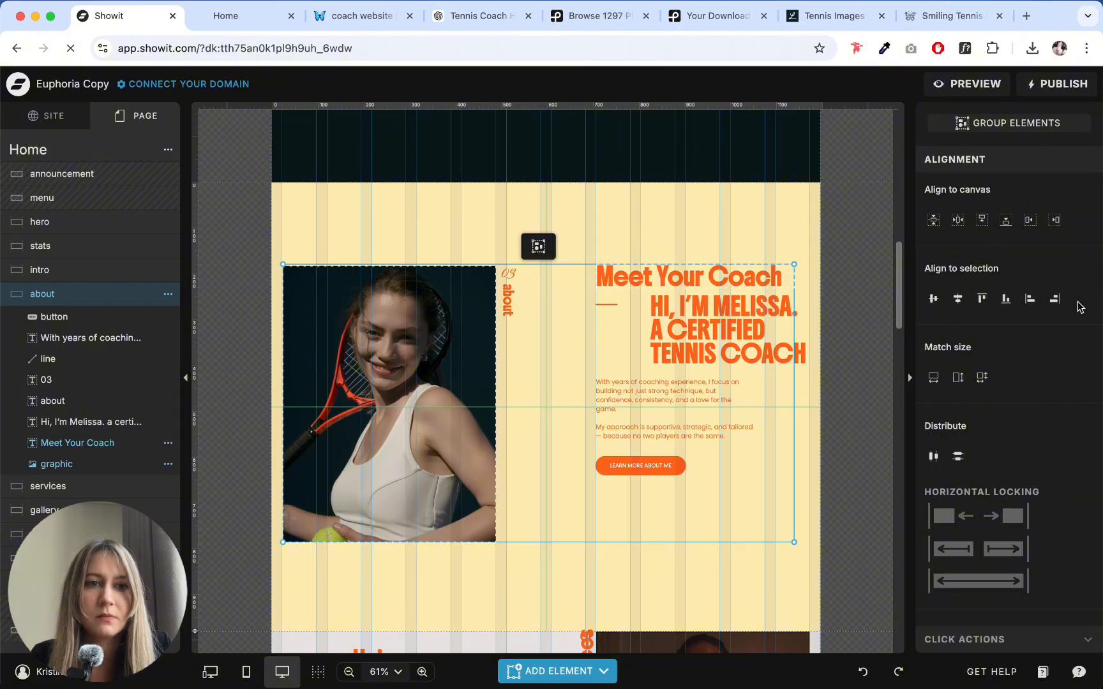
left_click(981, 307)
- Move all of the about section's elements together up toward the section's top edge
left_click(357, 239)
left_click_drag(260, 248, 724, 576)
left_click_drag(702, 445, 702, 398)
left_click(689, 494)
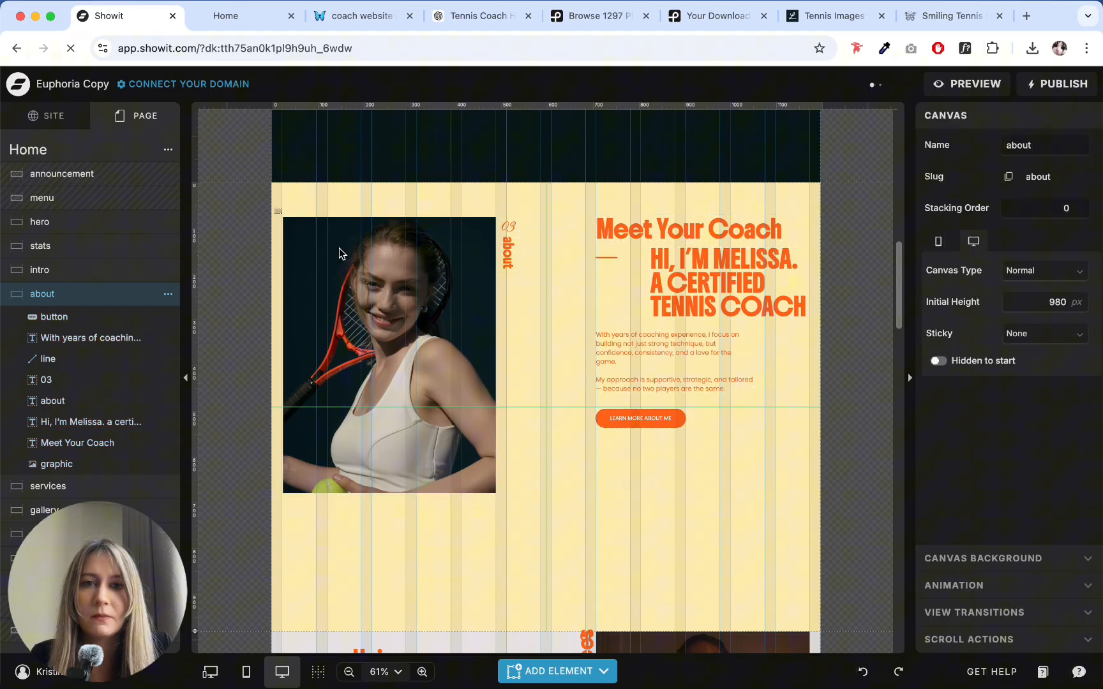
- Move the about section's elements together back down to leave more space above them
left_click_drag(274, 209, 810, 503)
left_click_drag(731, 290, 730, 336)
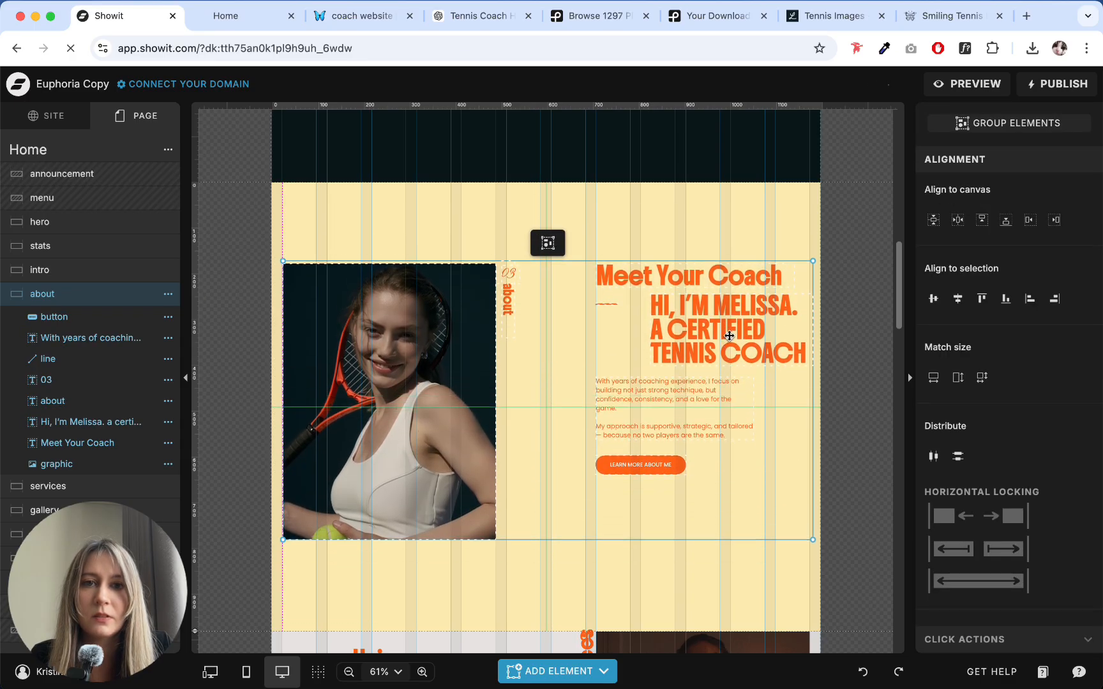
left_click(706, 216)
- Add the 5741124-hd_720 tennis court video from the media library to the intro section and place it over the section's lower right edge
scroll(721, 284, "up", 5)
left_click(751, 347)
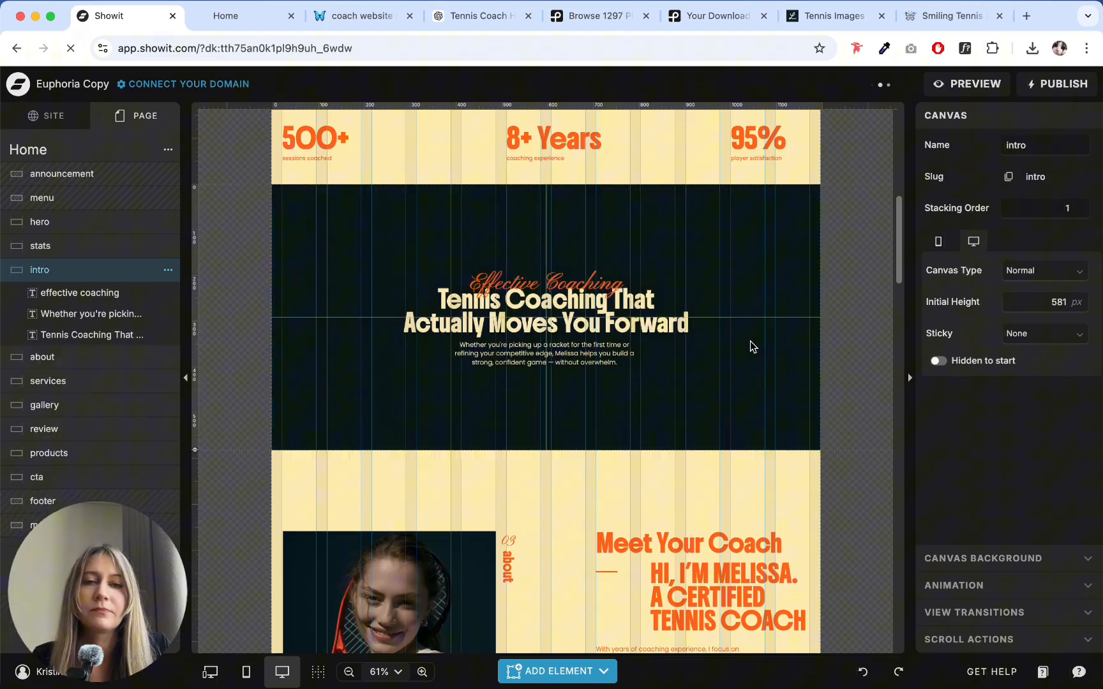
scroll(750, 345, "down", 1)
left_click(562, 677)
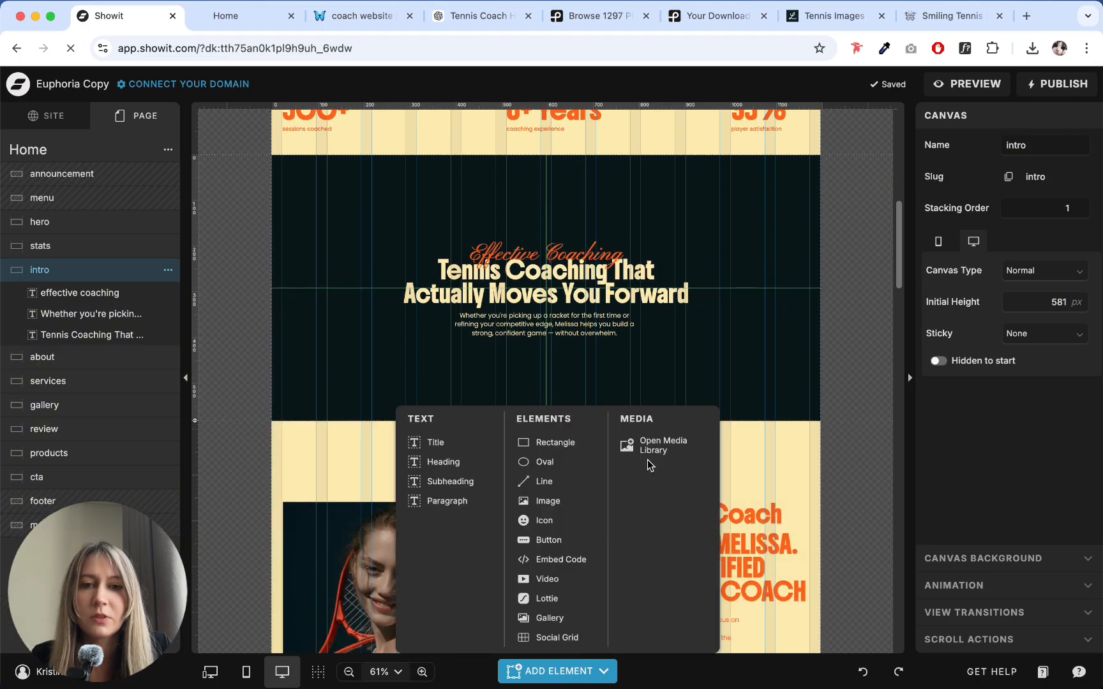
left_click(624, 188)
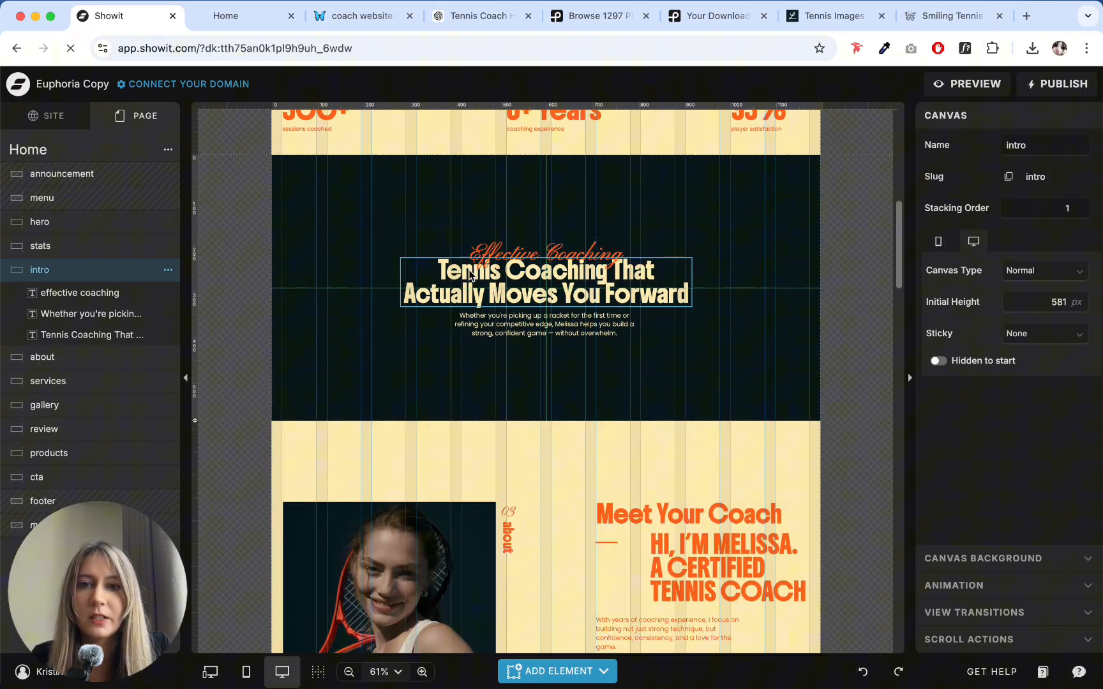
left_click(558, 672)
left_click(635, 445)
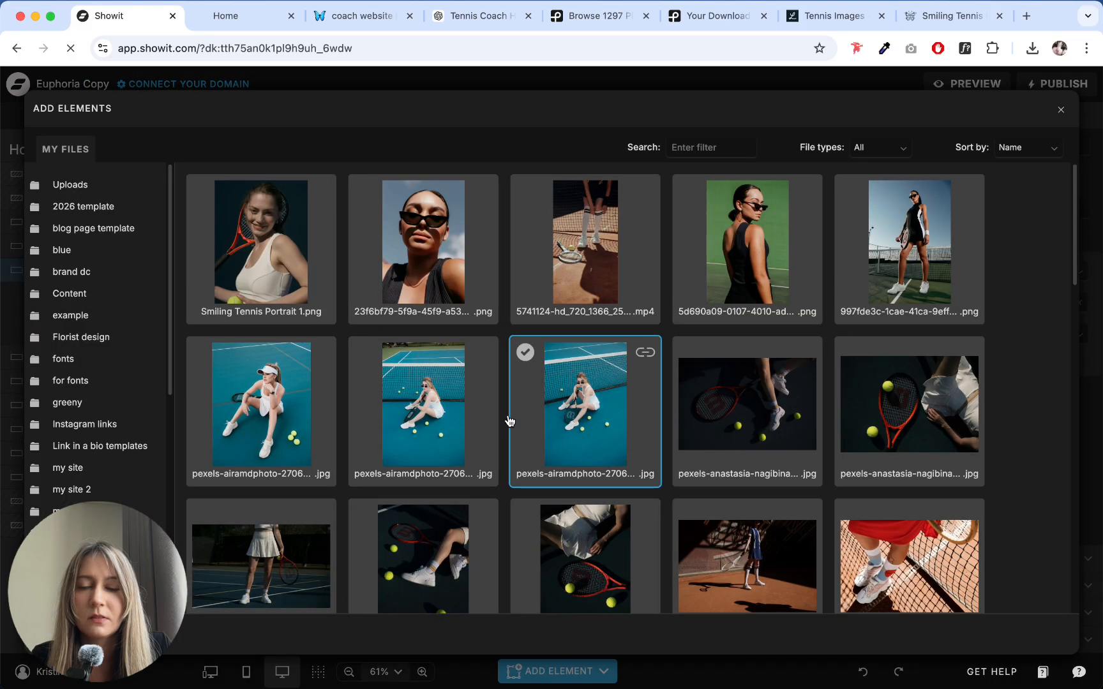
left_click(582, 306)
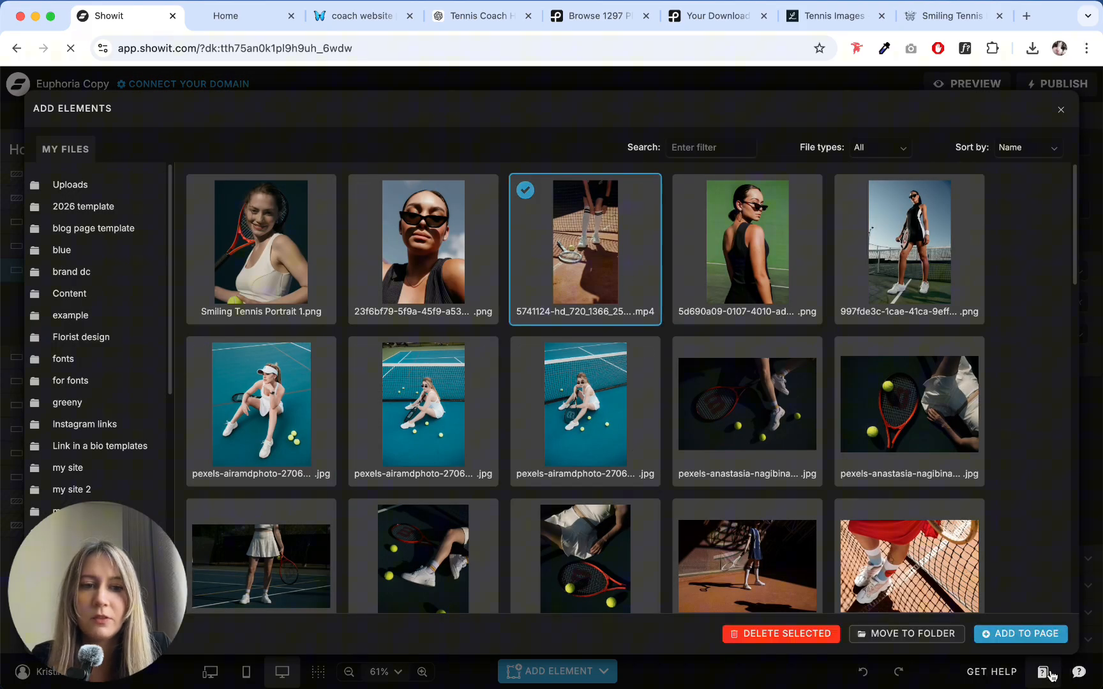
left_click(1020, 633)
left_click_drag(613, 307, 736, 401)
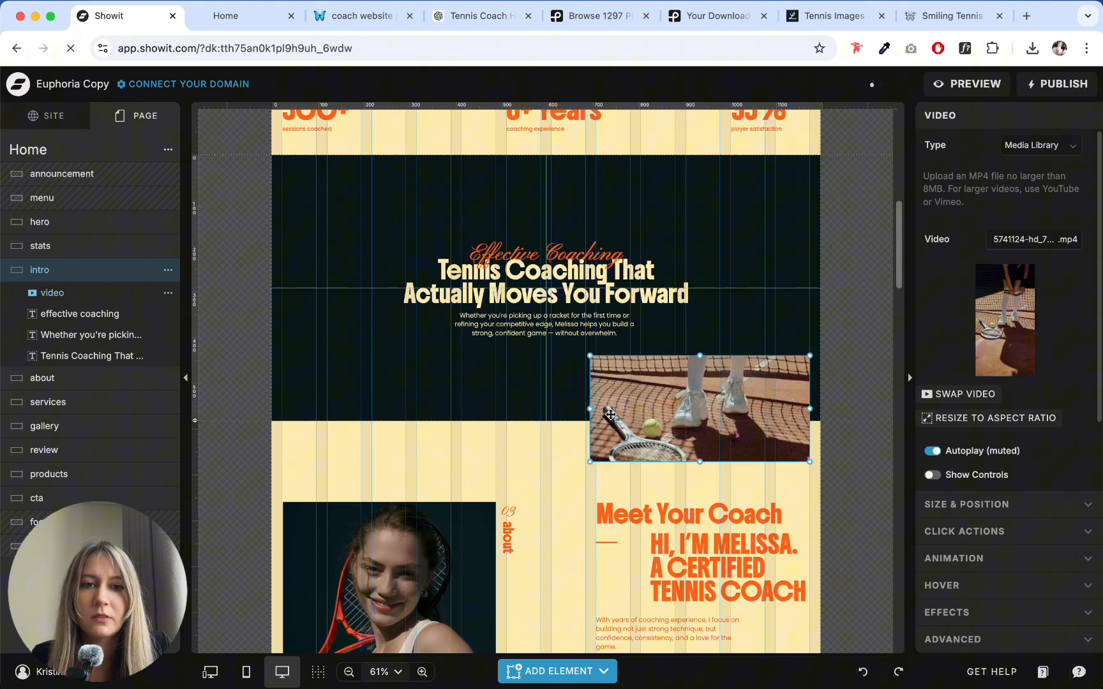
- Resize the intro video to a portrait shape about 196 by 298 px, with its right side on the last grid column's edge
left_click_drag(587, 410, 729, 410)
left_click_drag(770, 357, 770, 325)
left_click_drag(732, 397, 721, 396)
left_click_drag(800, 395, 811, 396)
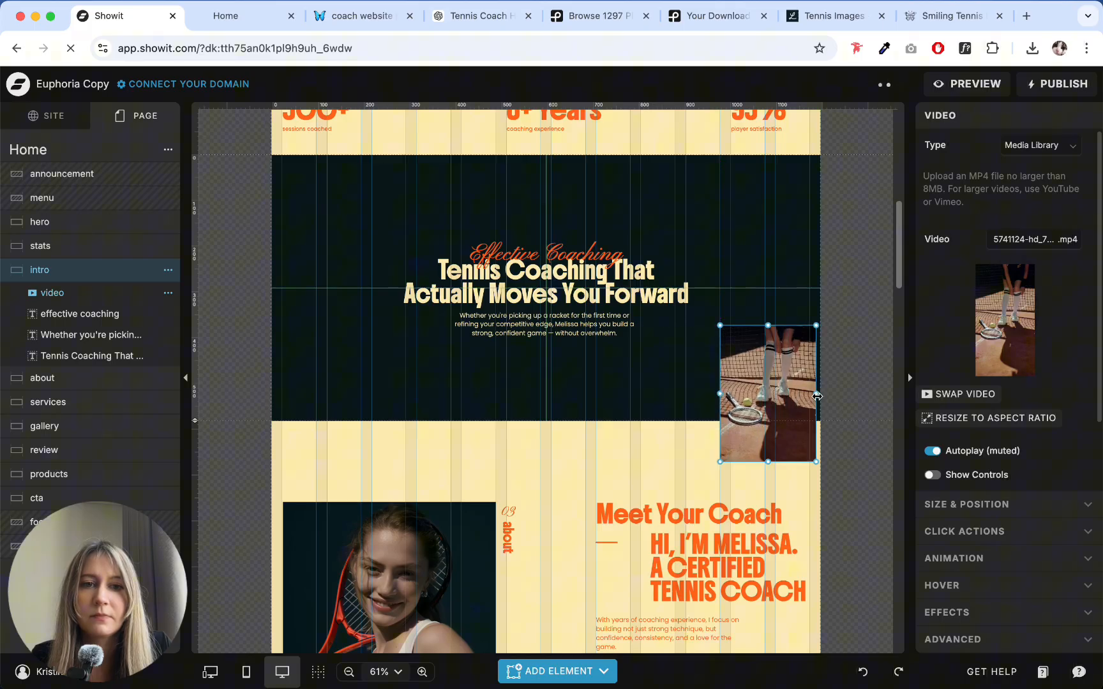
left_click(623, 438)
- Lock the intro video horizontally to the right side of the canvas
left_click(760, 386)
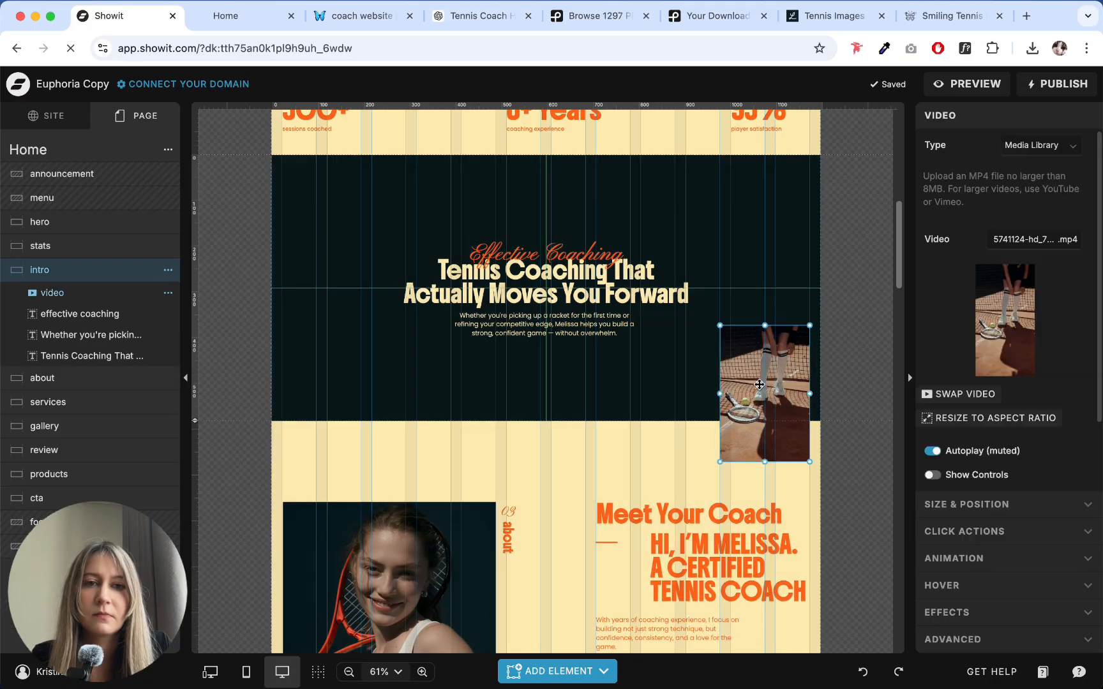
left_click(784, 268)
left_click(805, 410)
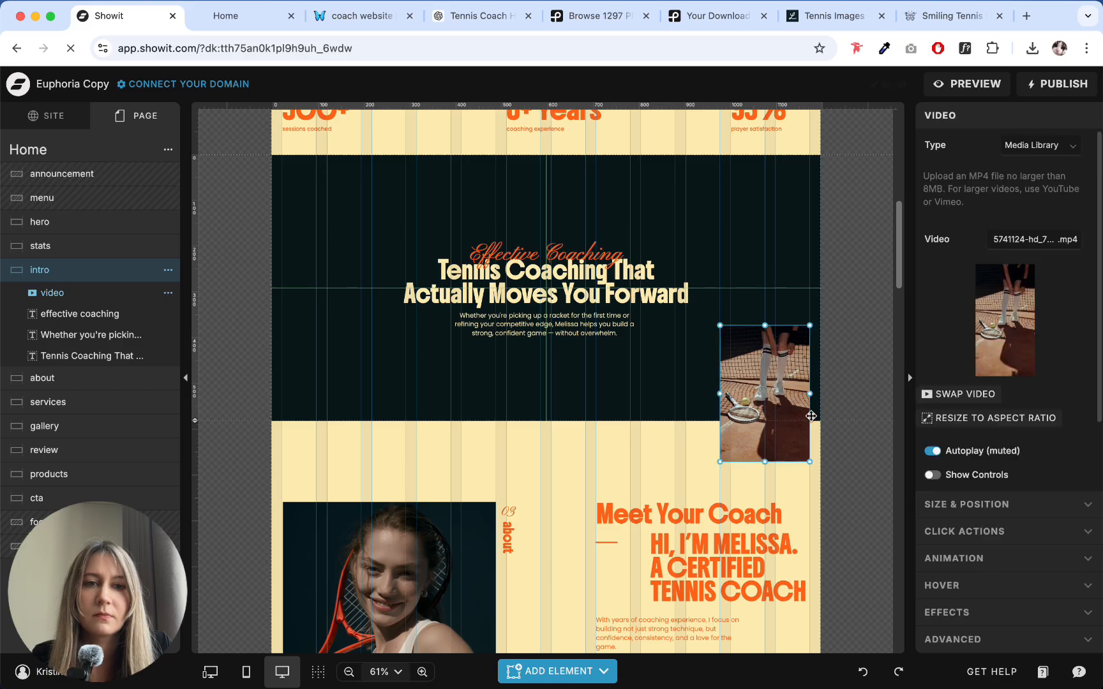
left_click(986, 501)
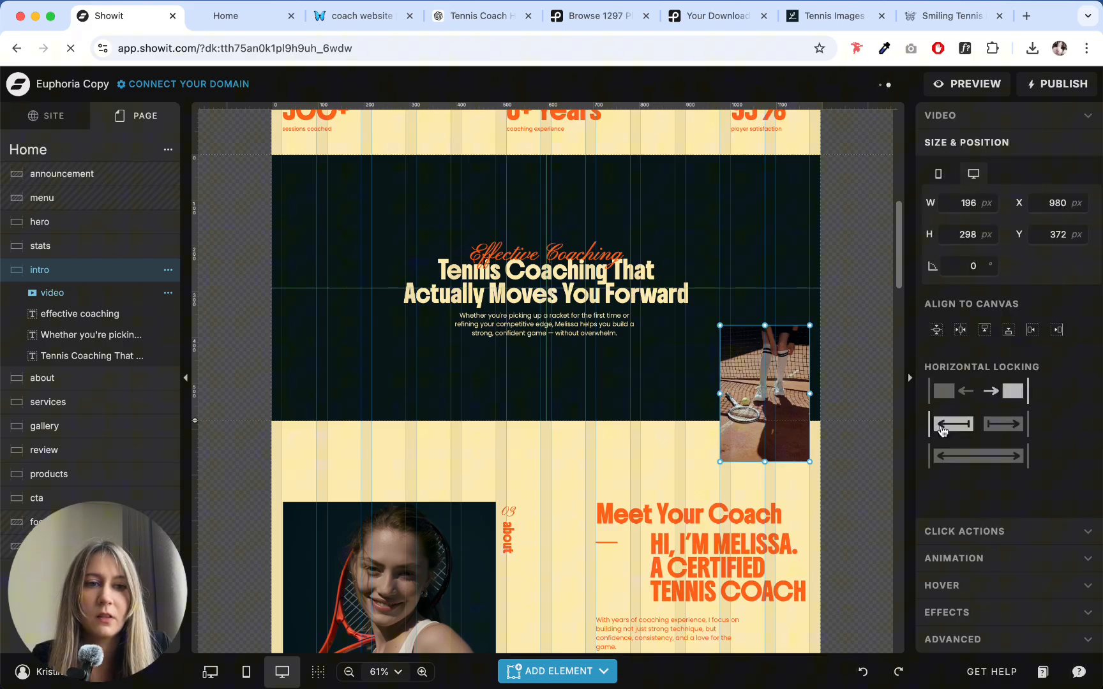
left_click(790, 255)
- Preview the site in the browser, examine the intro video's placement and the about section, and close the preview
scroll(660, 406, "down", 3)
scroll(664, 285, "up", 10)
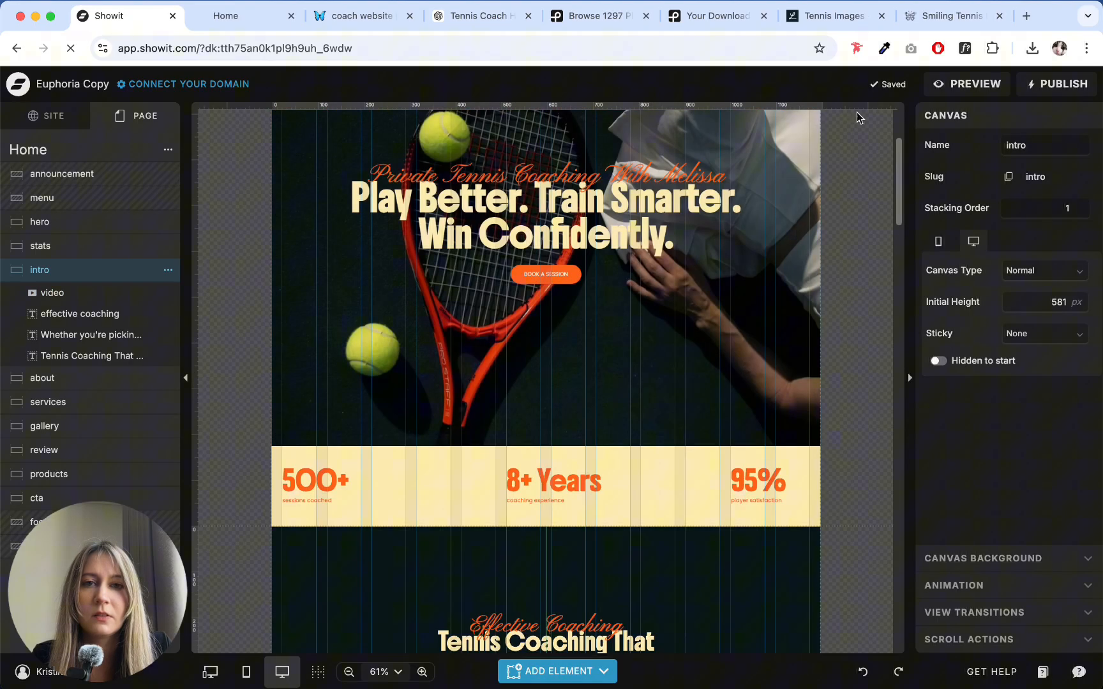
left_click(967, 84)
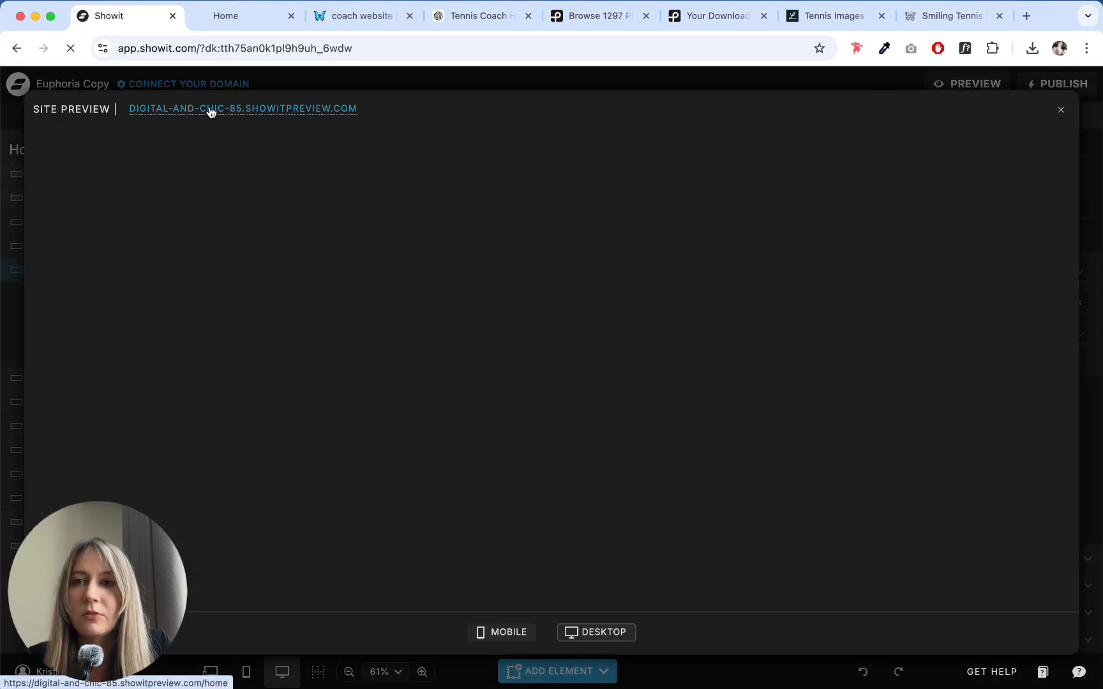
left_click(210, 110)
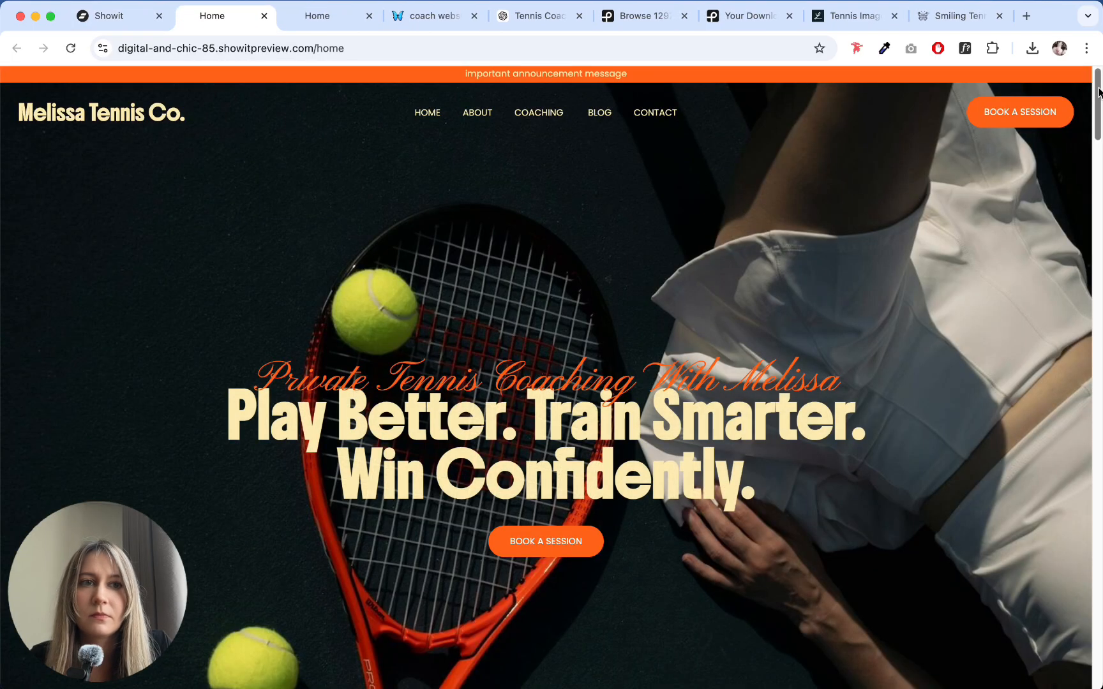
left_click_drag(1099, 93, 1100, 214)
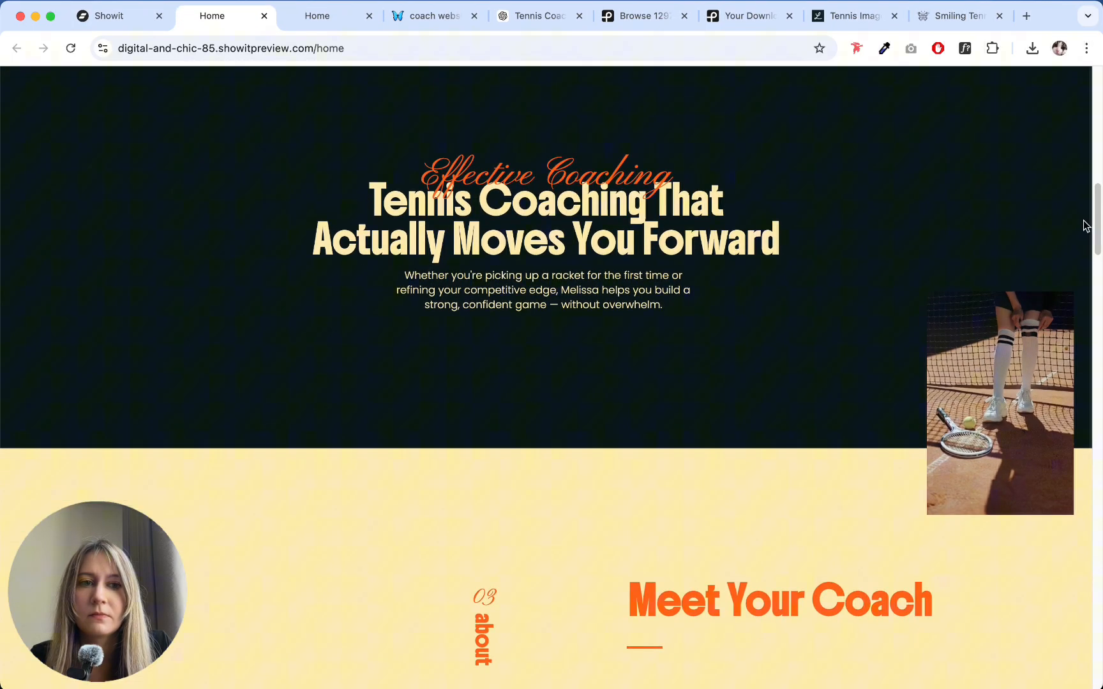
scroll(821, 256, "down", 7)
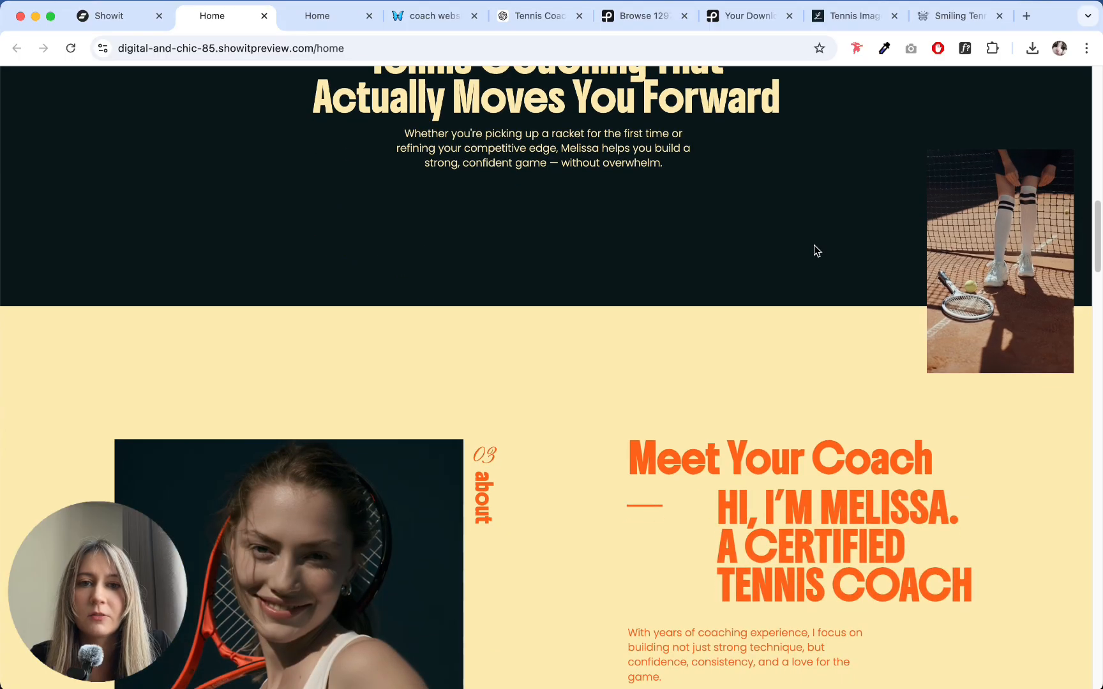
scroll(641, 253, "down", 2)
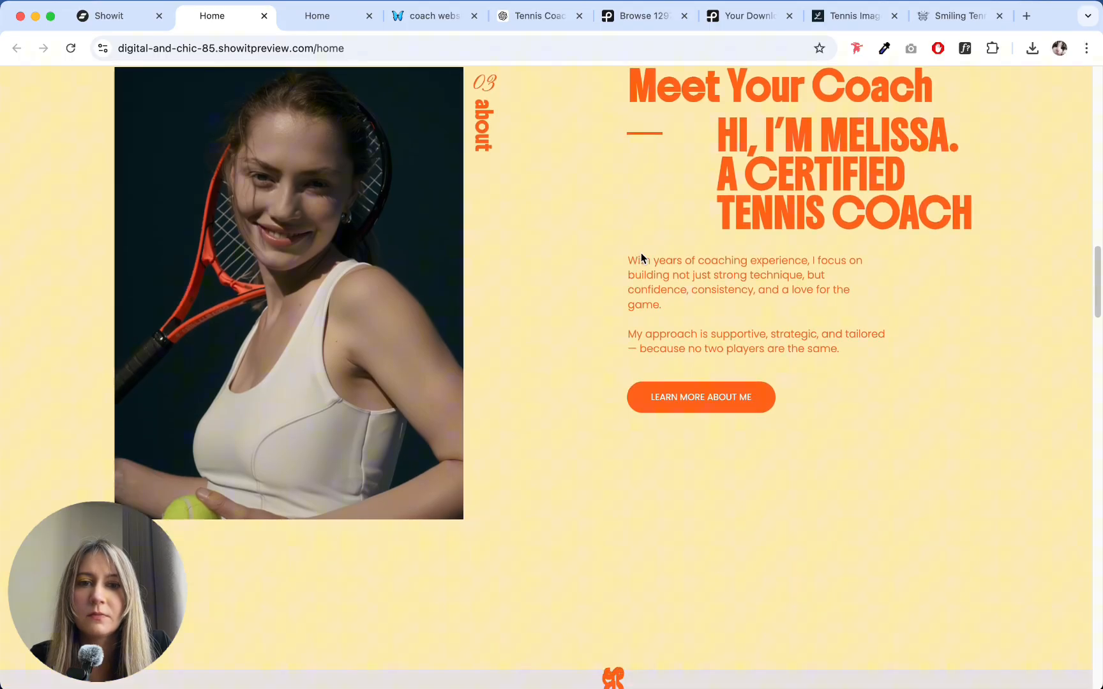
scroll(641, 253, "up", 3)
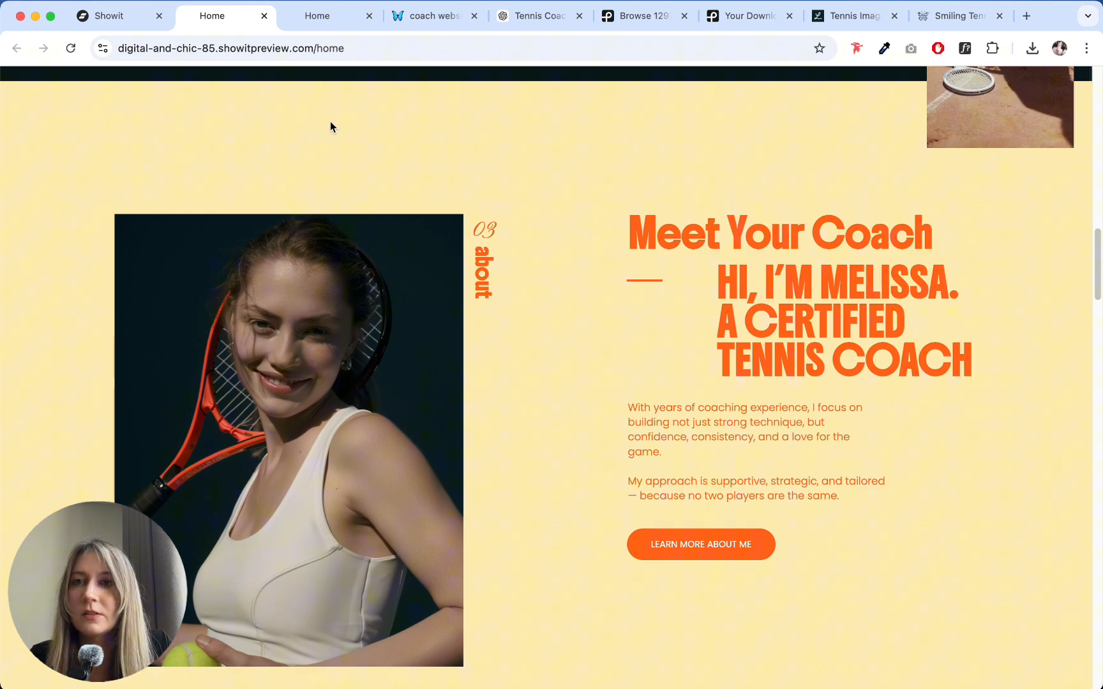
left_click(95, 16)
left_click(1062, 110)
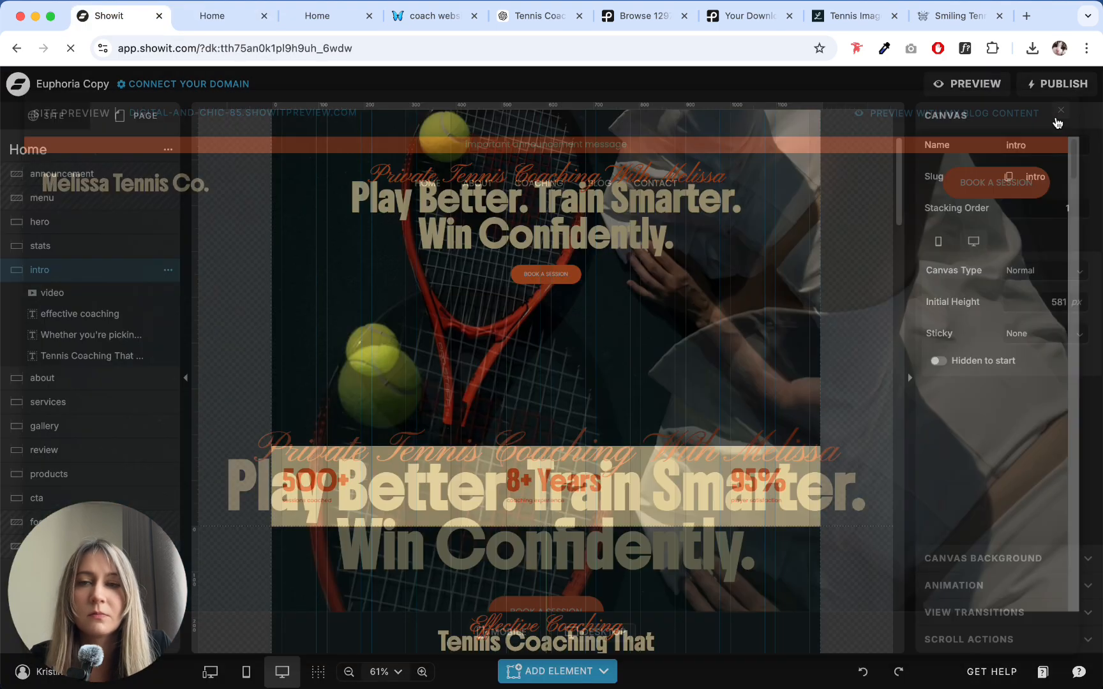
- Copy ChatGPT's longer about text, from "Over the years" through "every step of the way", and return to Showit
left_click(411, 19)
left_click(540, 13)
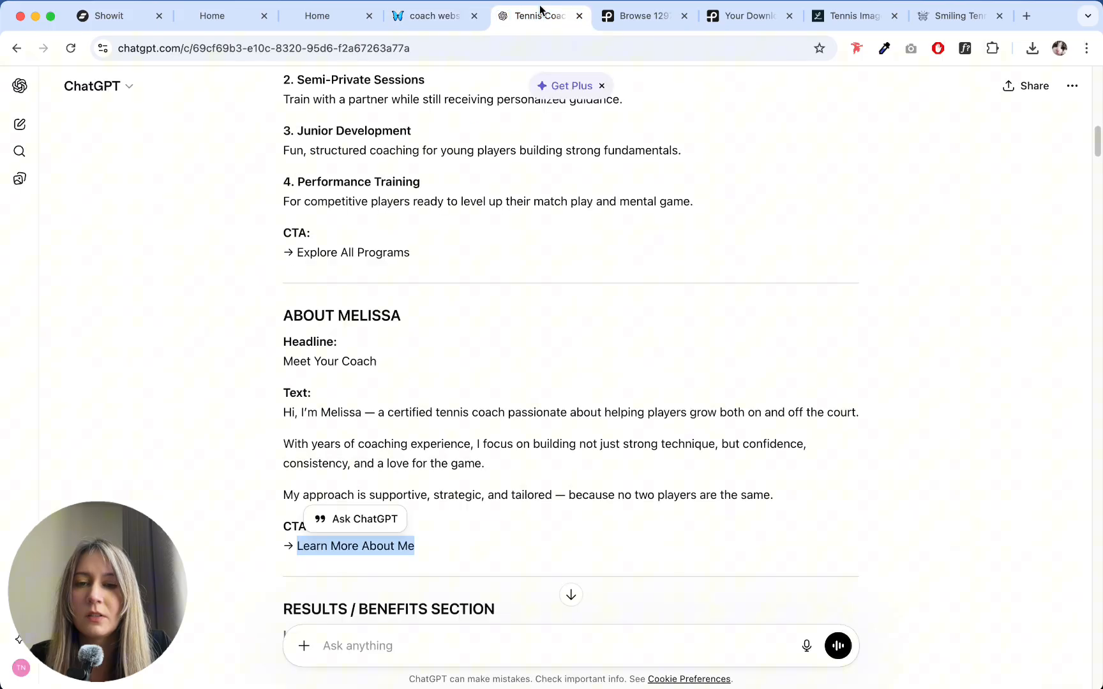
left_click(284, 462)
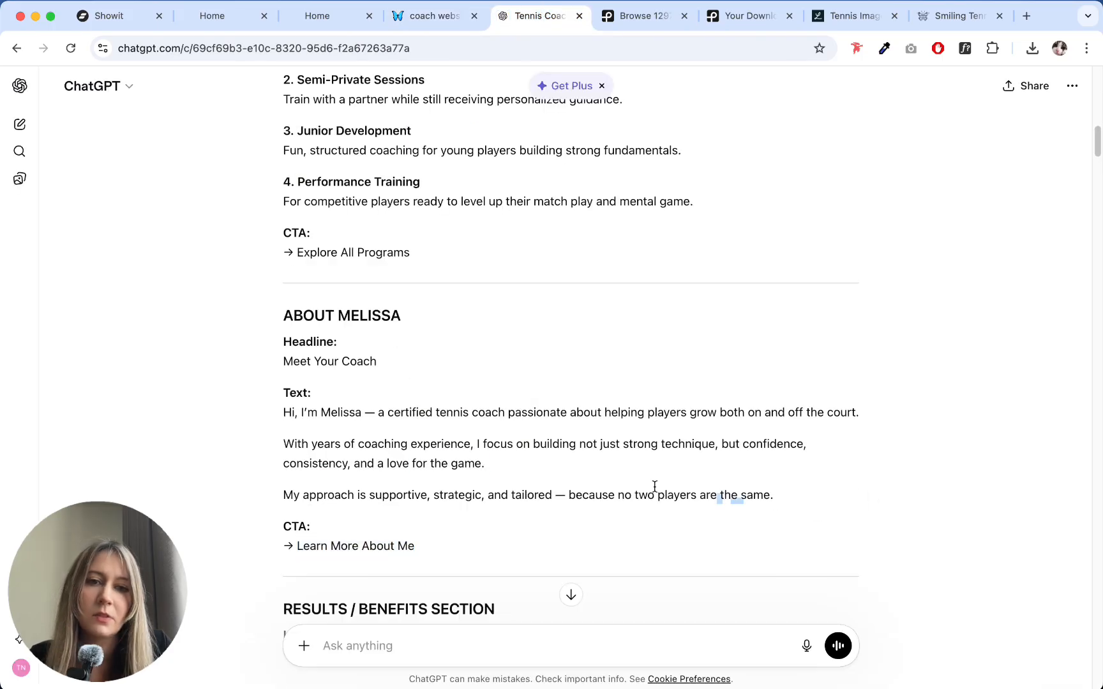
left_click_drag(773, 497, 258, 413)
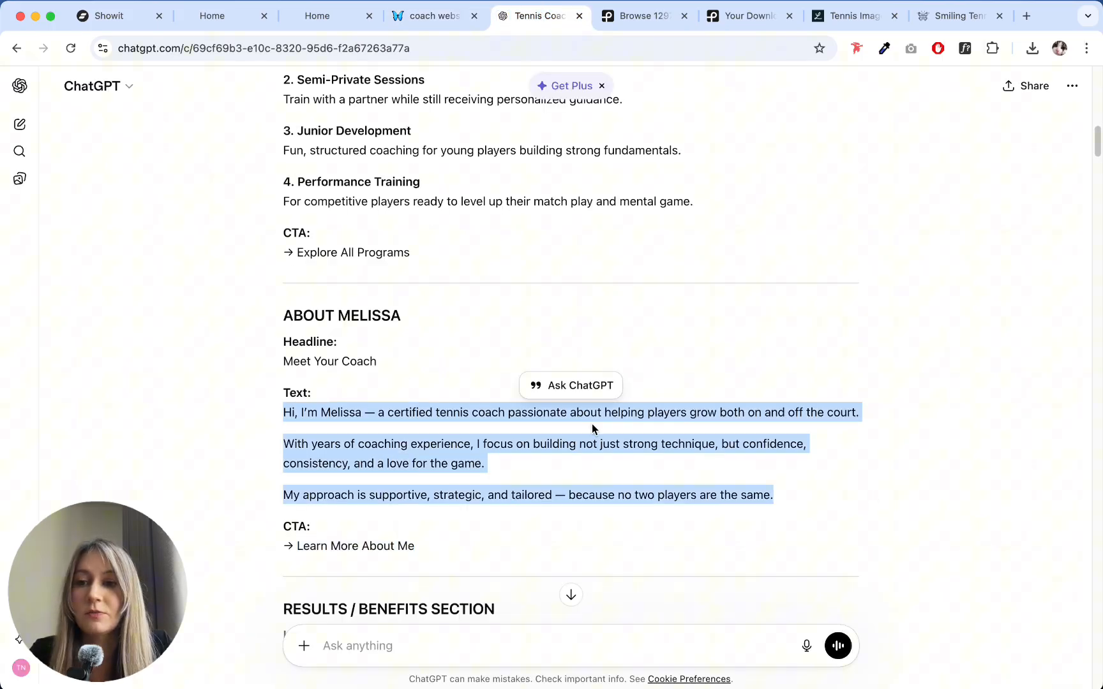
scroll(592, 424, "down", 20)
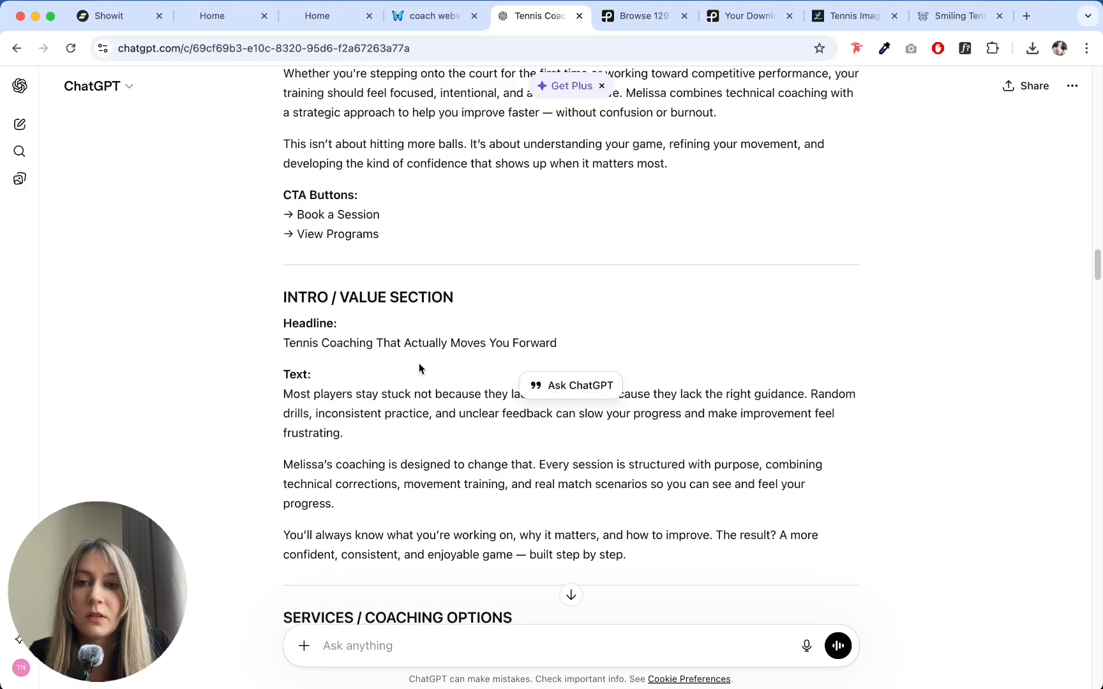
scroll(421, 362, "up", 5)
scroll(431, 358, "down", 7)
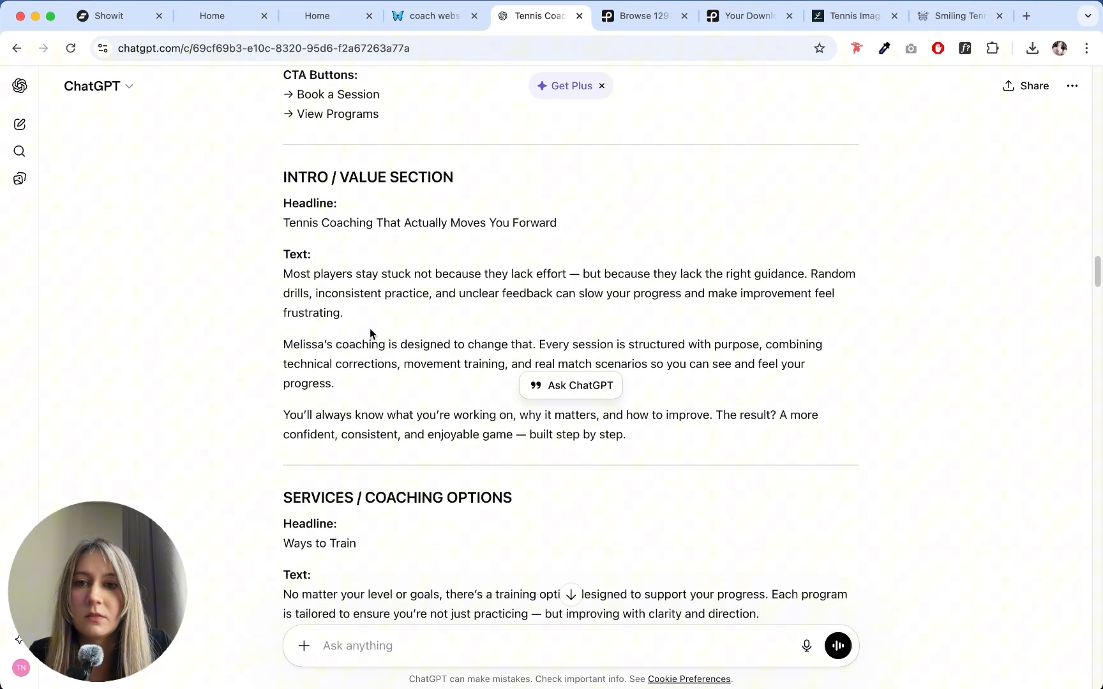
scroll(369, 328, "down", 10)
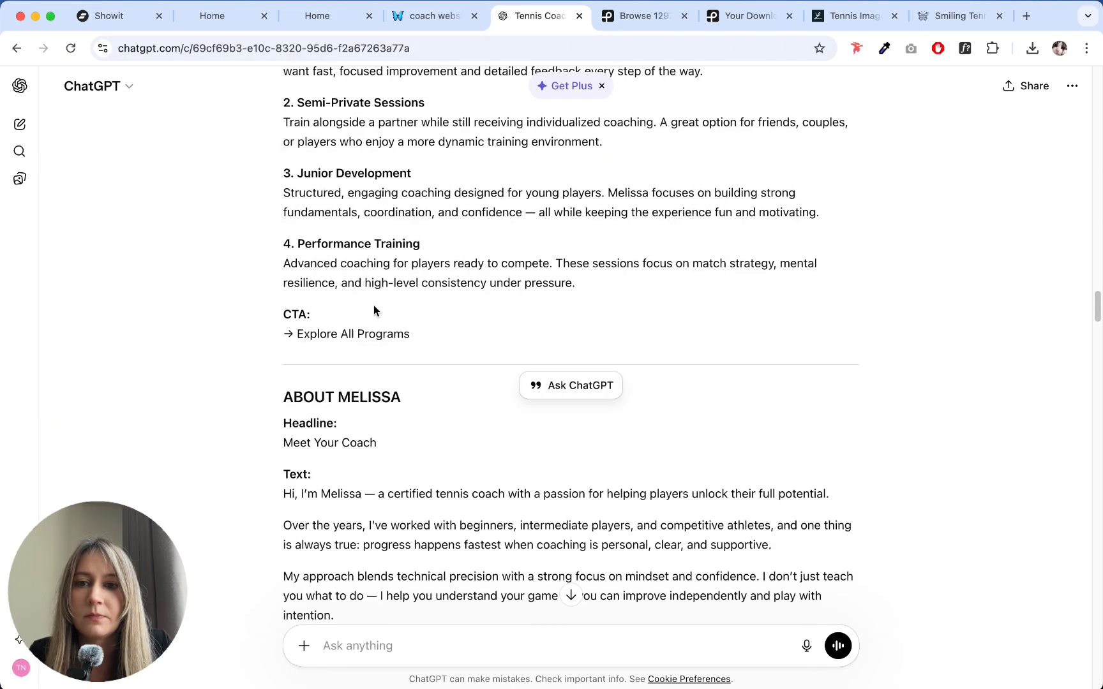
scroll(374, 309, "down", 4)
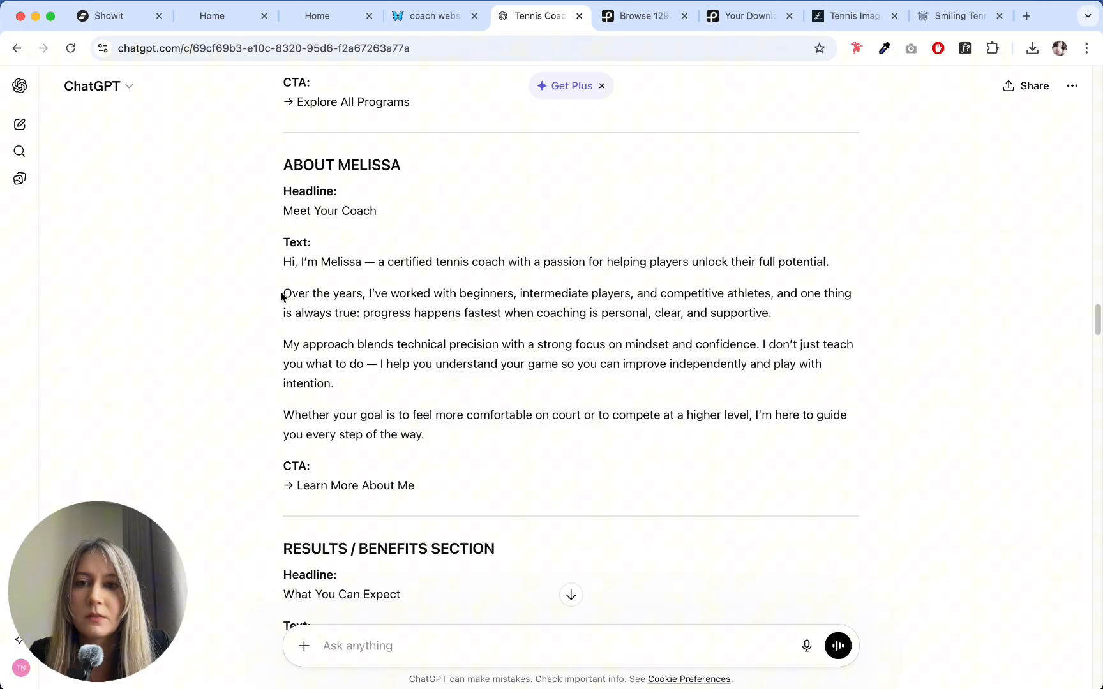
left_click_drag(282, 296, 480, 431)
left_click(121, 15)
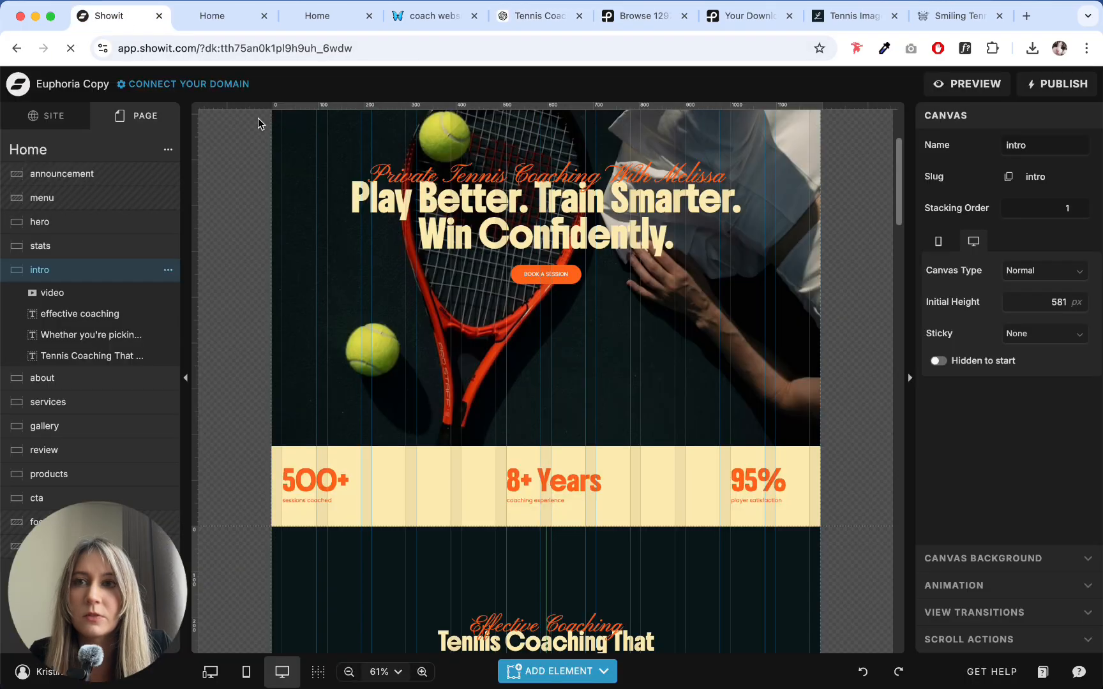
- Replace the about section's paragraph with the copied longer text, from "Over the years" through "every step of the way"
scroll(551, 341, "down", 12)
left_click(632, 209)
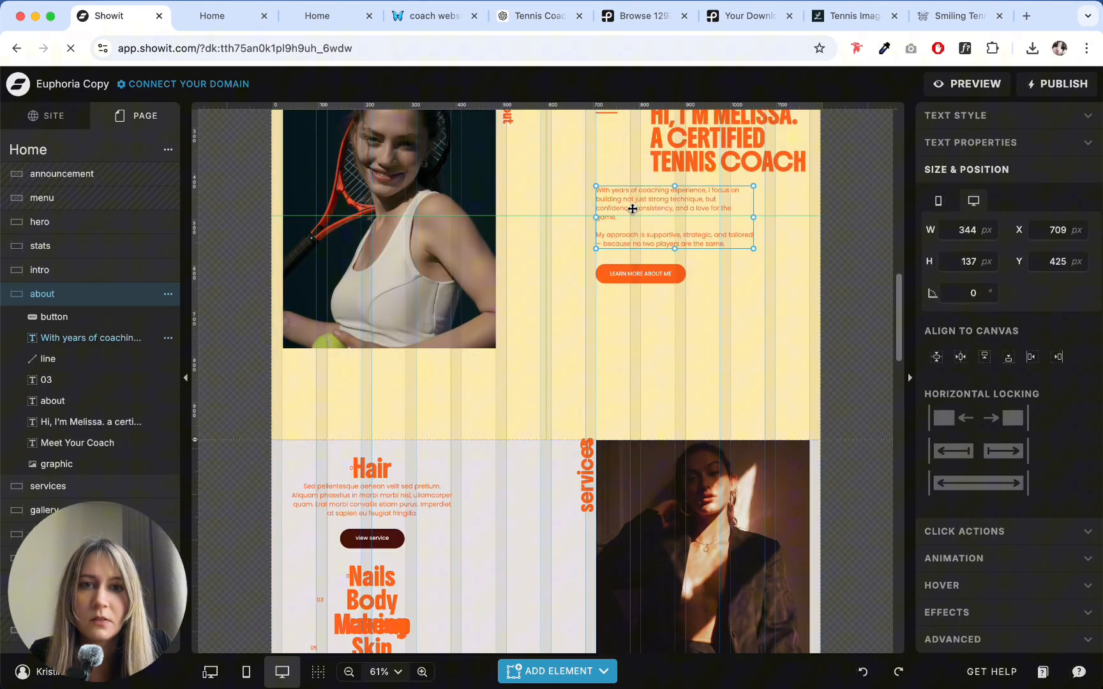
double_click(632, 209)
left_click_drag(744, 244, 581, 184)
key("ctrl+v")
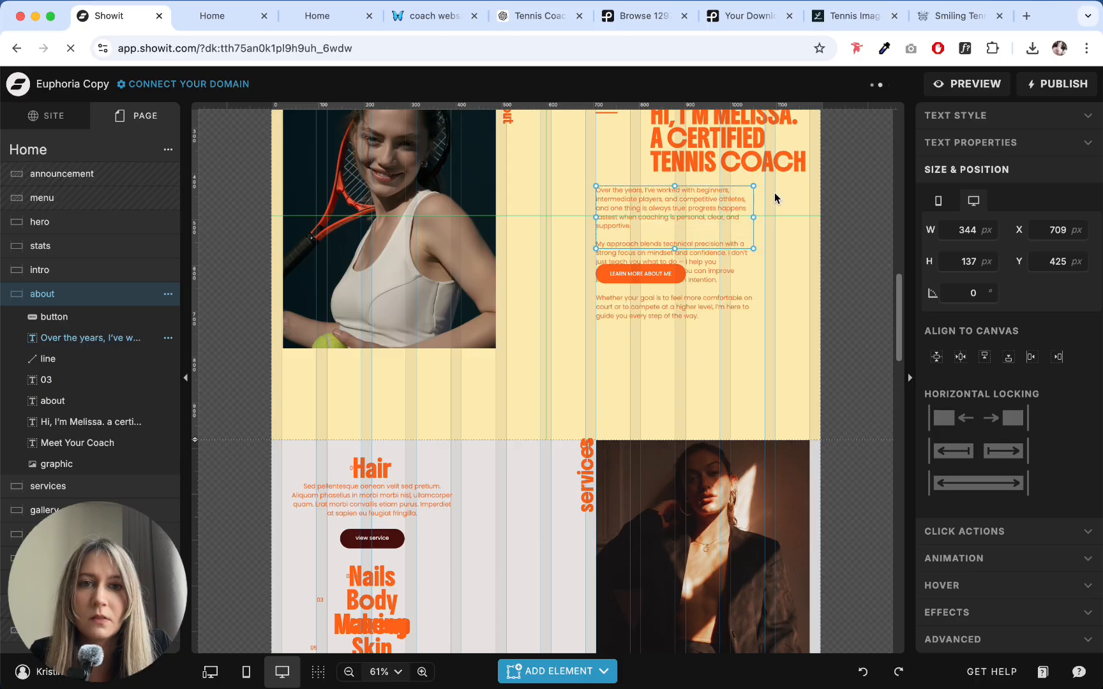
- Widen the about paragraph's text box to the last grid column's edge and move the "Learn more about me" button below the text
left_click(970, 116)
left_click(1023, 152)
left_click(747, 230)
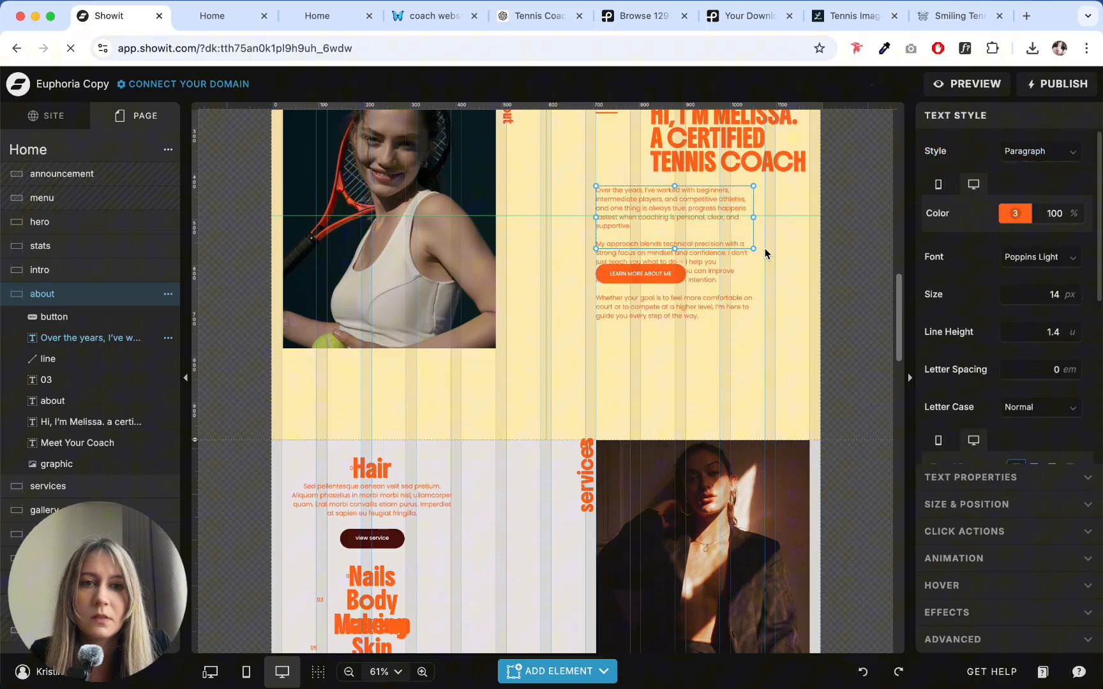
left_click_drag(752, 249, 806, 289)
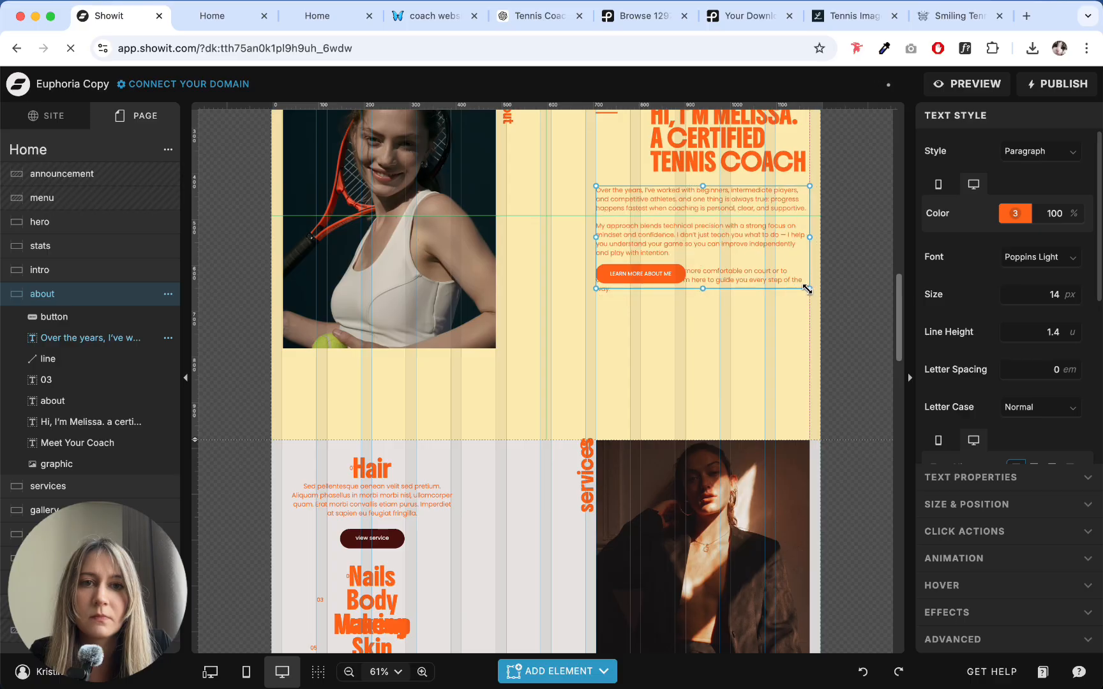
left_click(646, 281)
left_click_drag(647, 281, 646, 328)
left_click(755, 333)
scroll(755, 333, "up", 5)
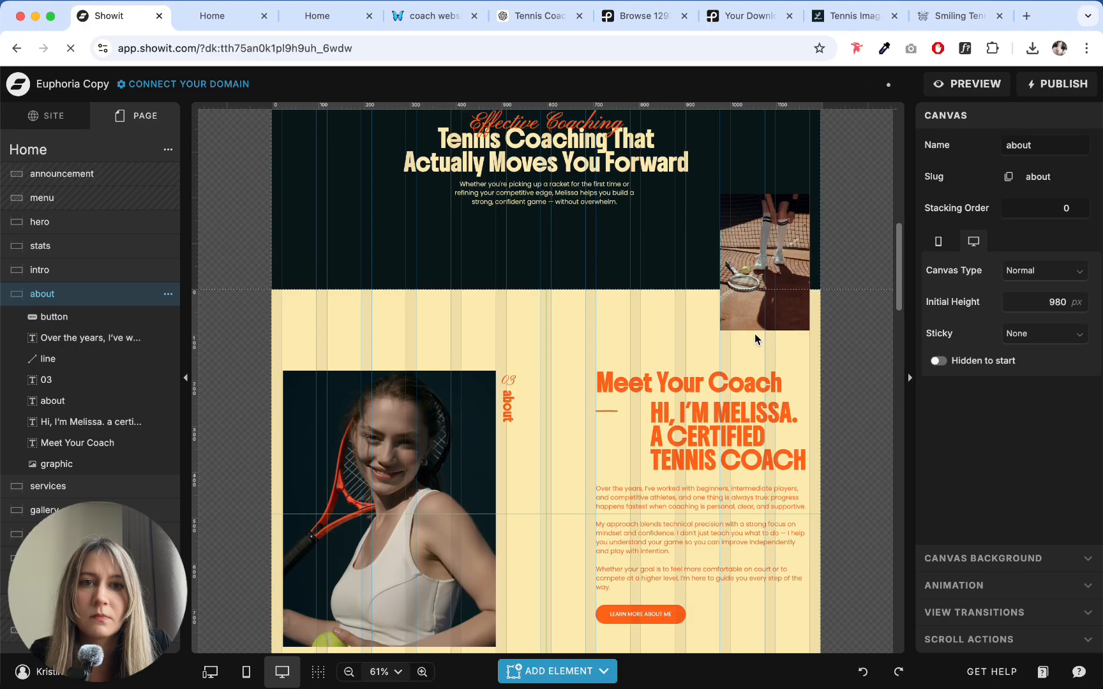
- Narrow the about paragraph's text box slightly and shift the "Learn more about me" button down to clear the rewrapped text
scroll(755, 334, "down", 5)
left_click(741, 408)
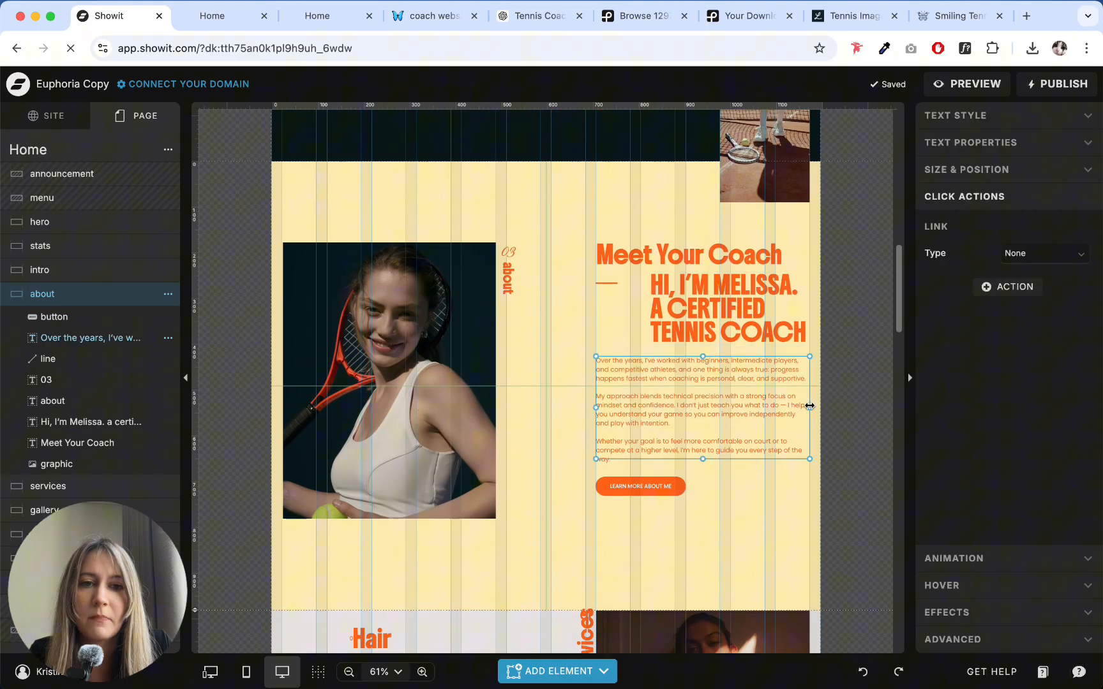
left_click_drag(809, 406, 793, 408)
left_click_drag(696, 459, 641, 500)
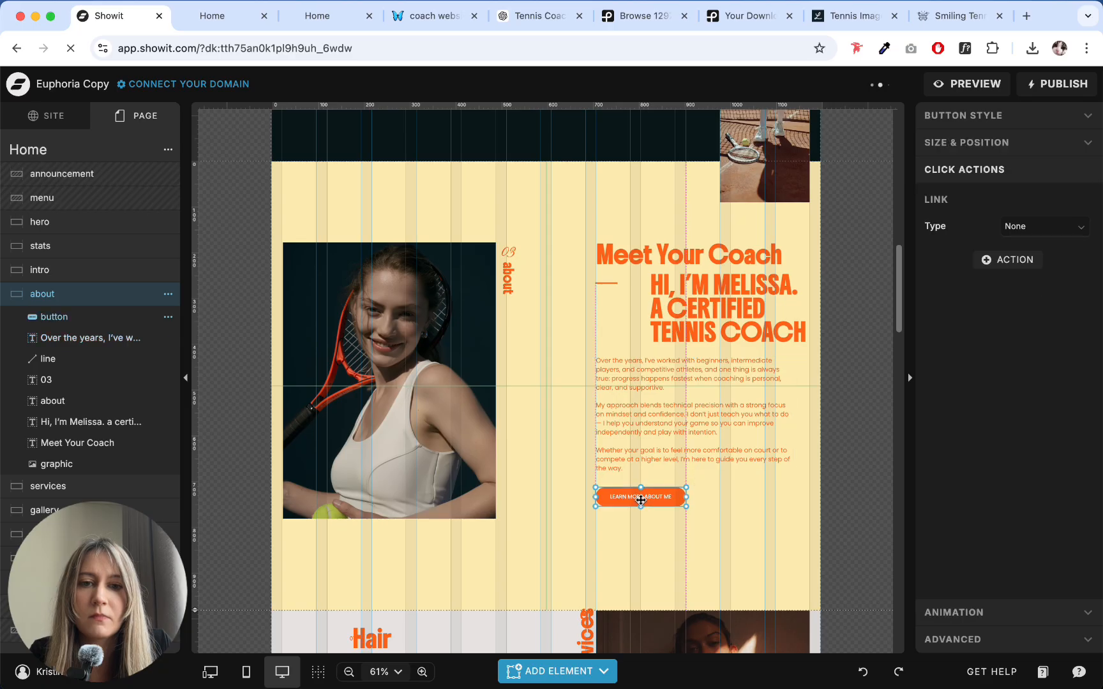
left_click(710, 515)
left_click(696, 468)
left_click(719, 488)
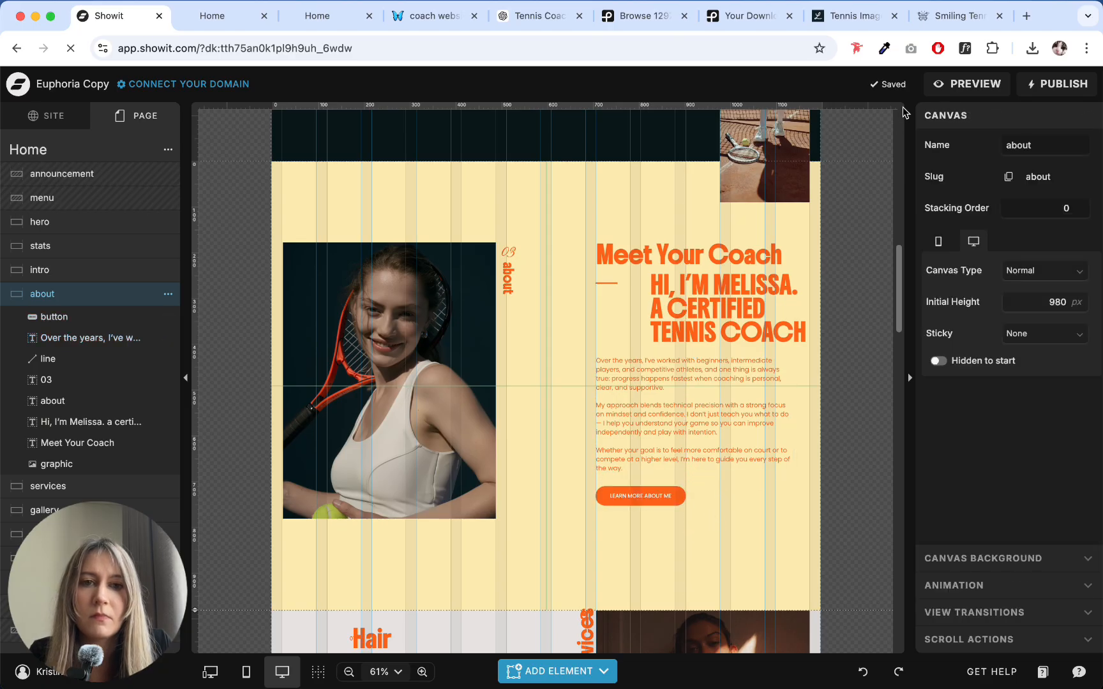
- Preview the site in the browser, examine the about section's longer paragraph and button, and return to Showit
left_click(967, 83)
left_click(182, 123)
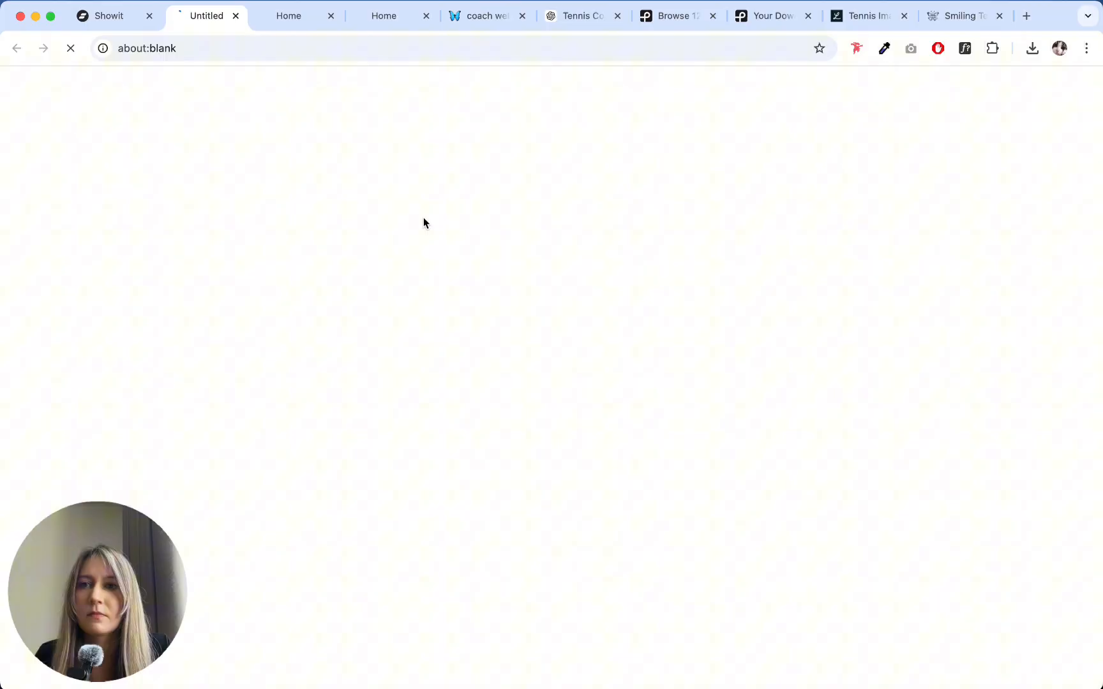
scroll(561, 273, "down", 15)
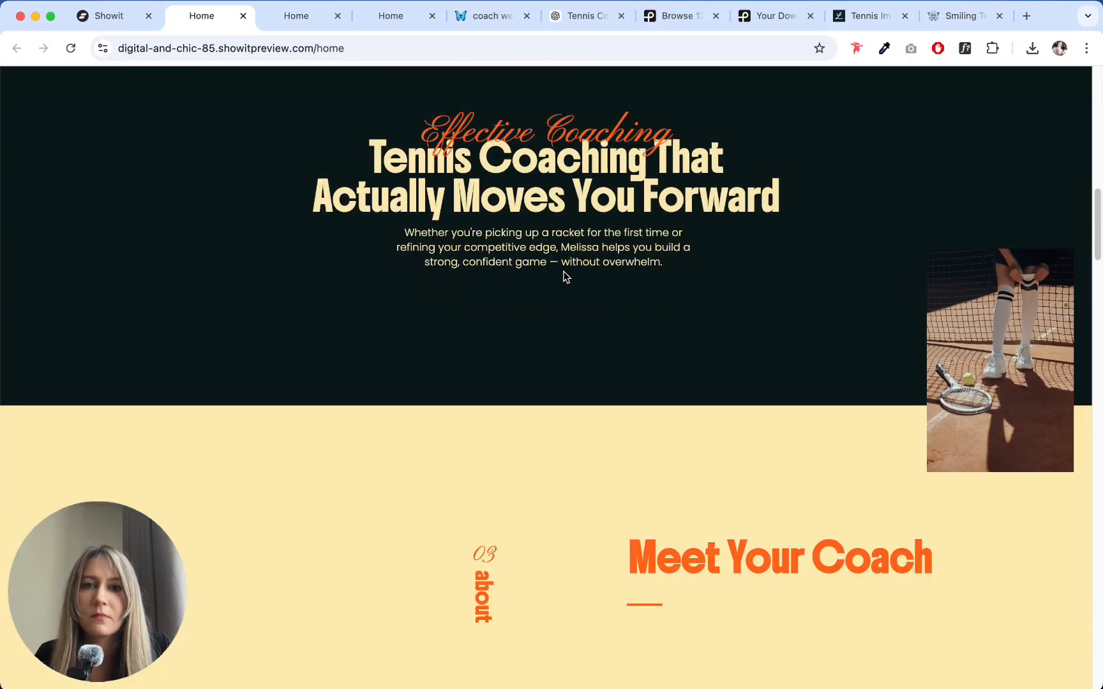
scroll(564, 275, "down", 6)
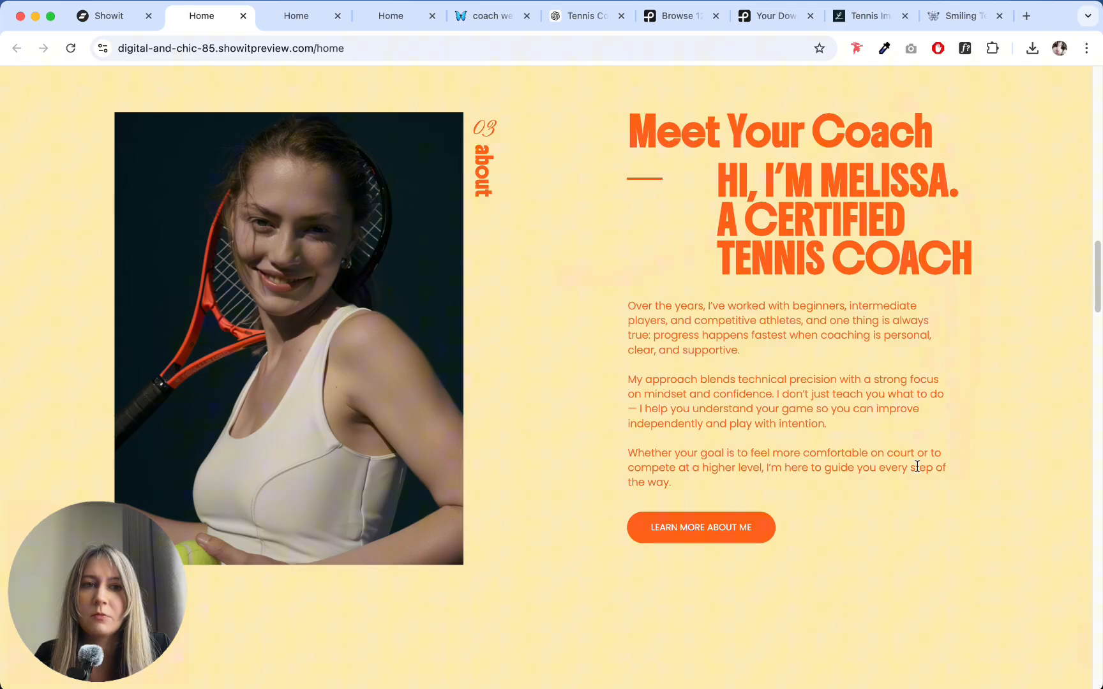
left_click(128, 17)
left_click(1074, 119)
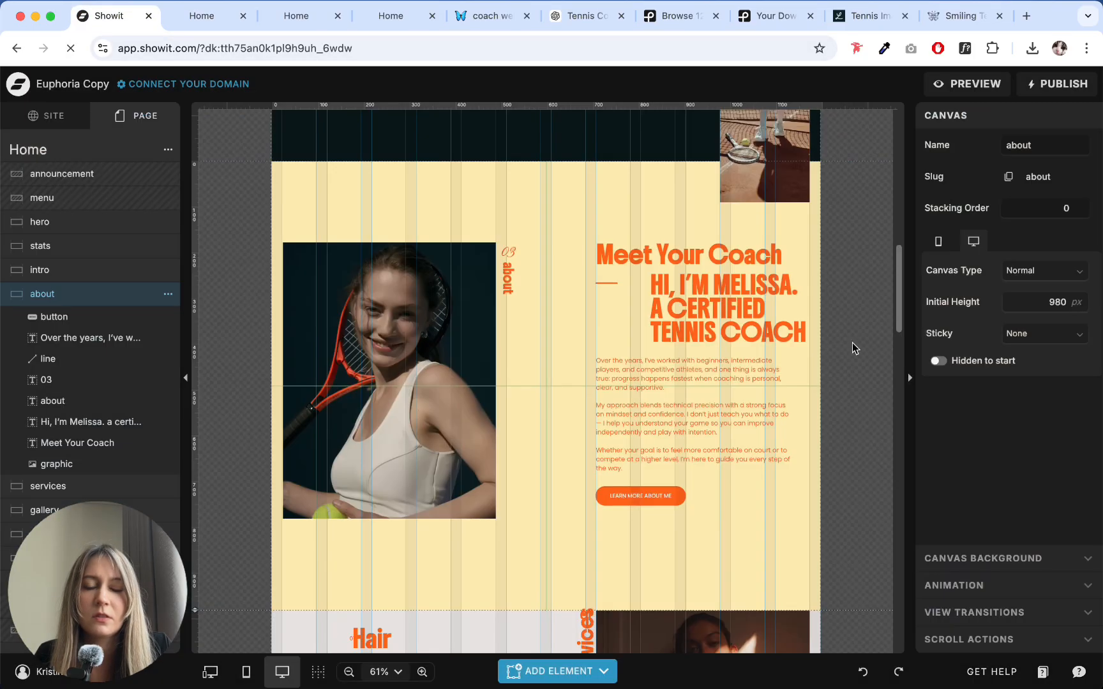
- Narrow the about paragraph's text box a little further so its right edge sits inside the Meet Your Coach heading's width
left_click(742, 424)
left_click_drag(794, 417, 782, 417)
left_click(824, 429)
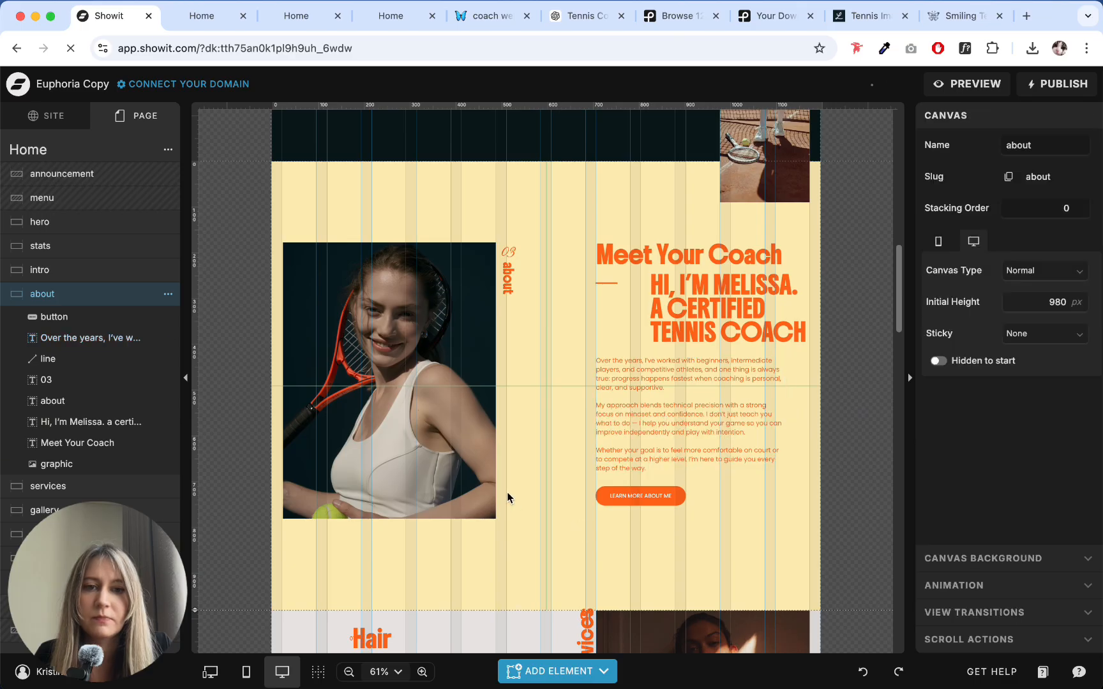
- Replace the services section's portrait with the library photo of a player in a white tennis skirt holding a racket on court
scroll(526, 368, "down", 3)
scroll(526, 367, "up", 3)
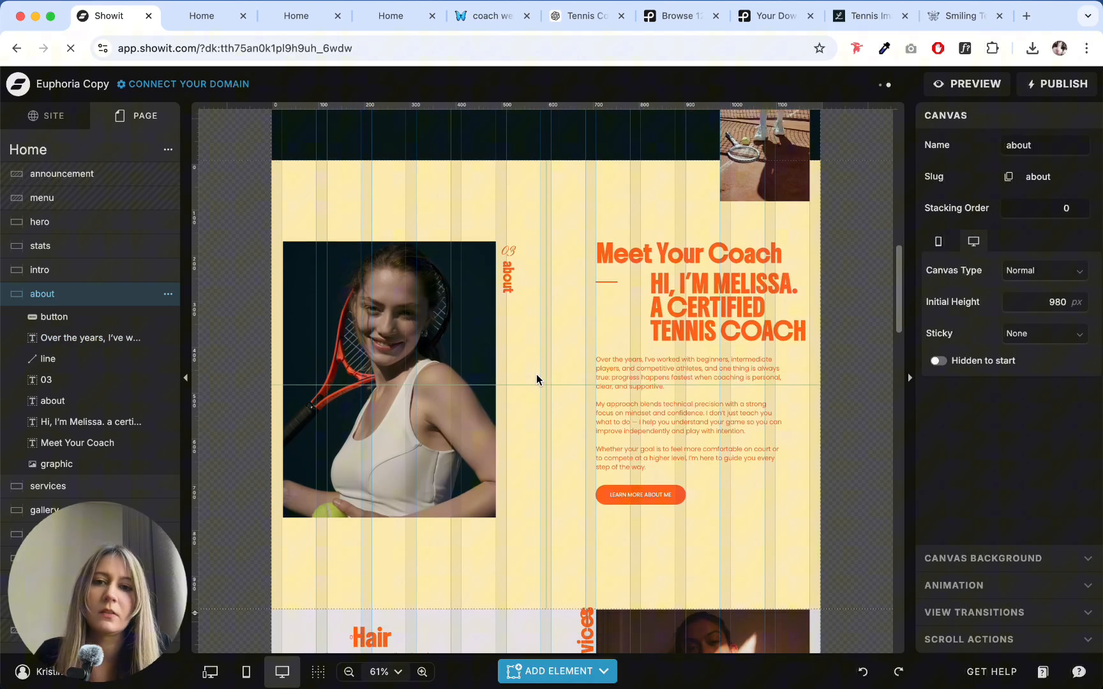
scroll(537, 377, "down", 6)
scroll(517, 313, "up", 2)
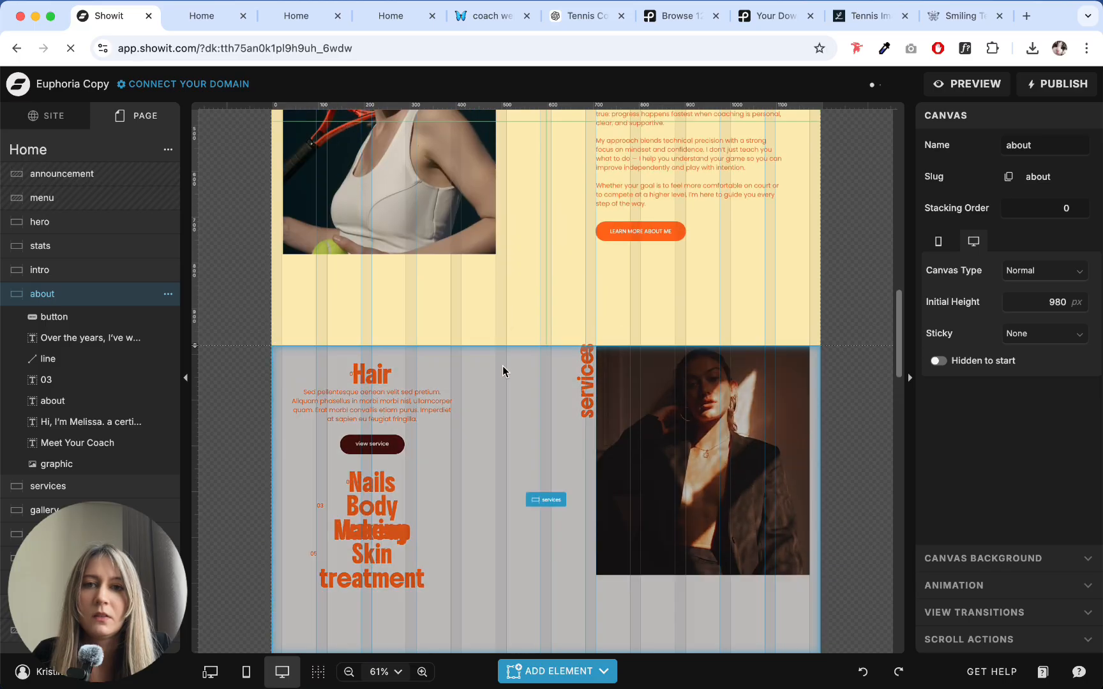
left_click(504, 371)
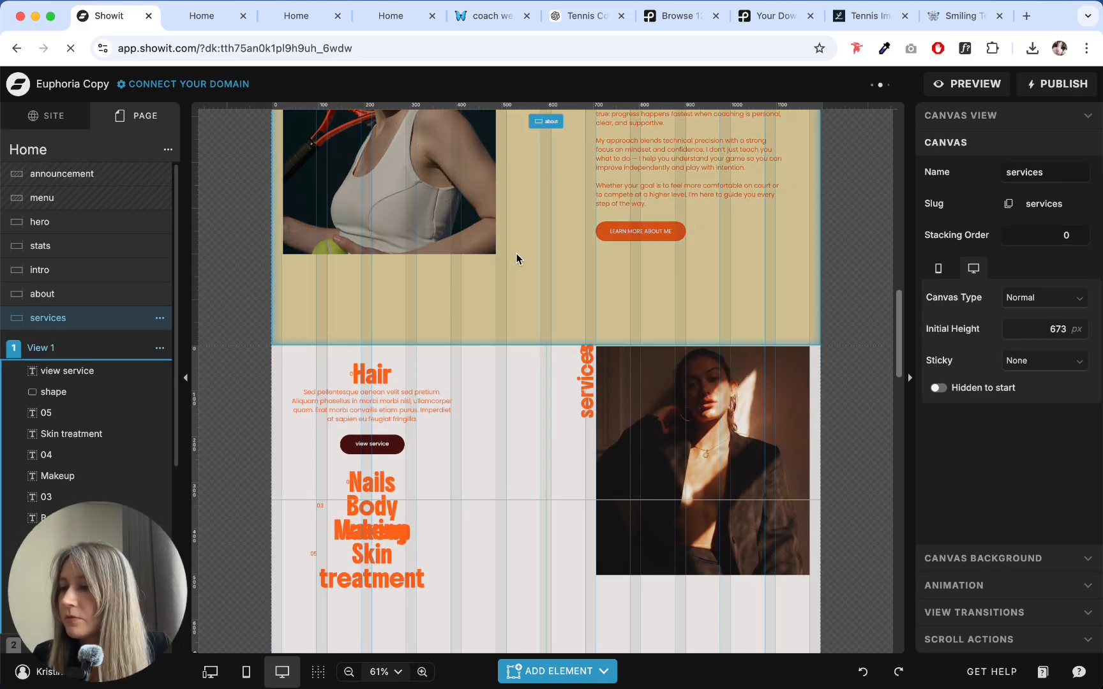
scroll(516, 258, "down", 2)
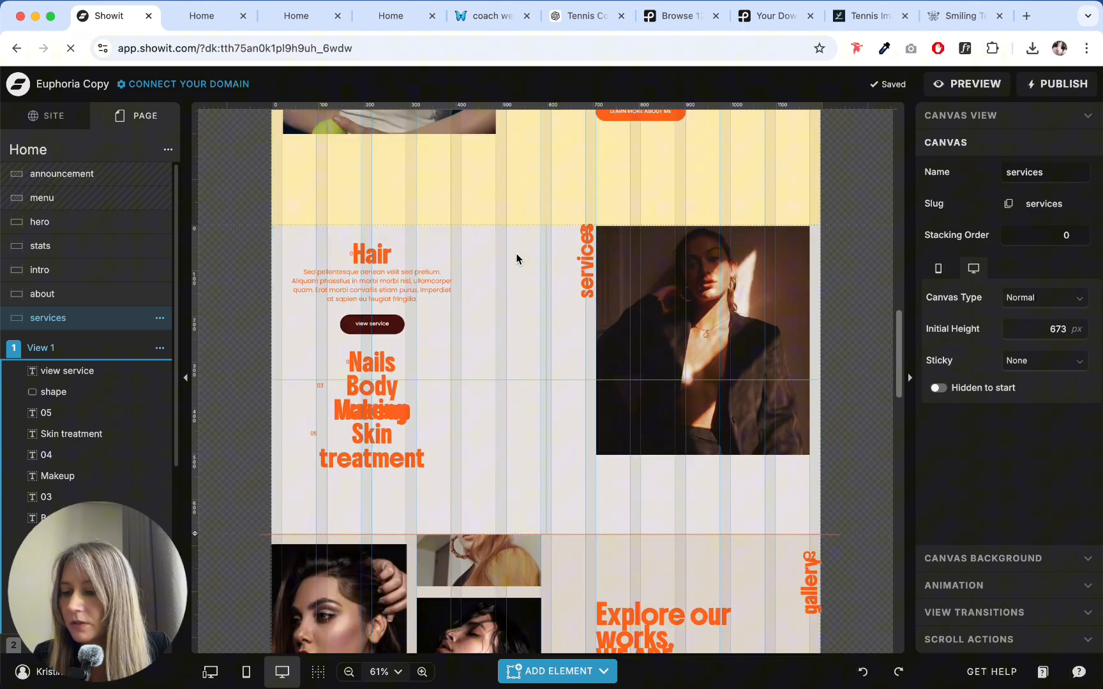
scroll(574, 268, "up", 1)
left_click(709, 279)
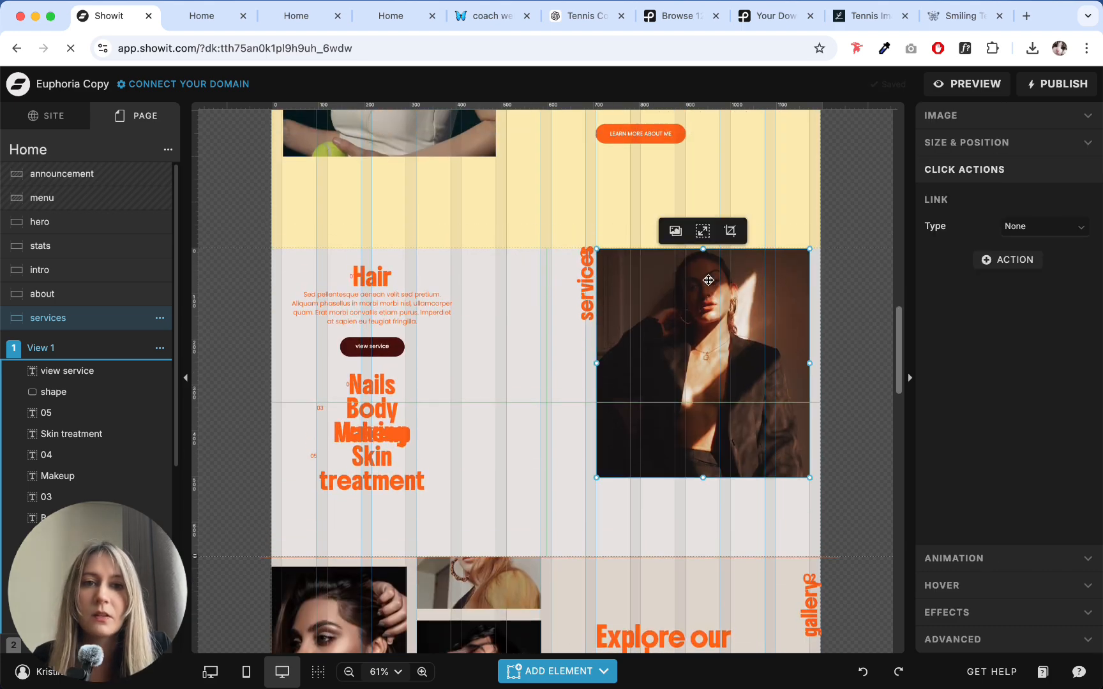
left_click(963, 117)
left_click(968, 288)
scroll(669, 307, "down", 2)
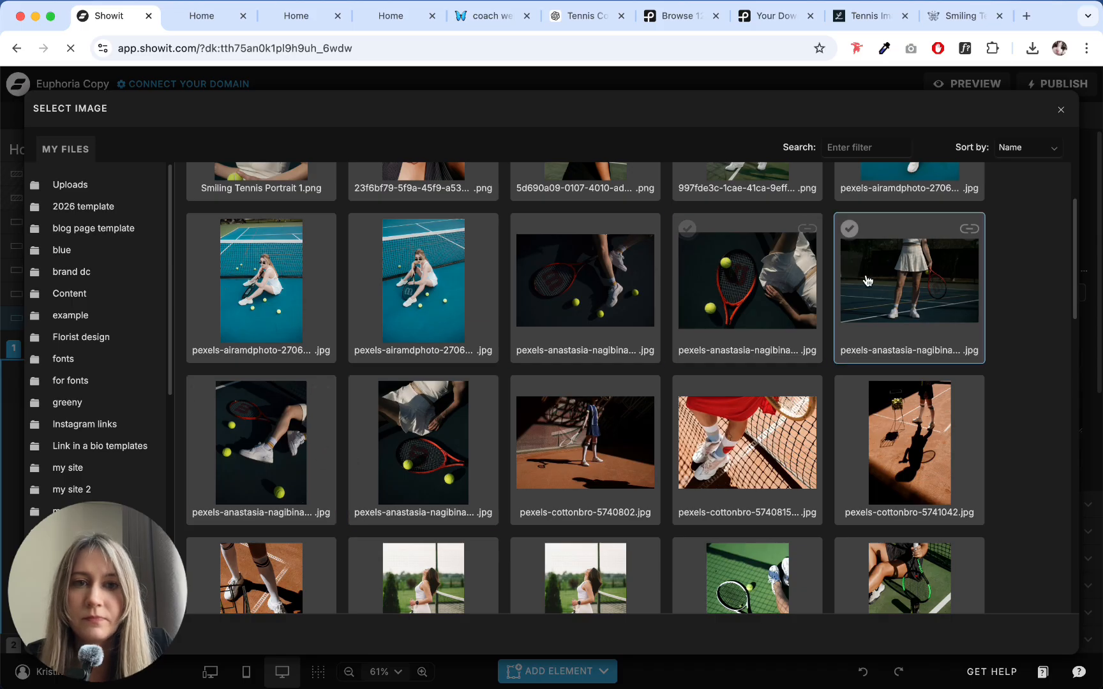
left_click(914, 285)
left_click(540, 413)
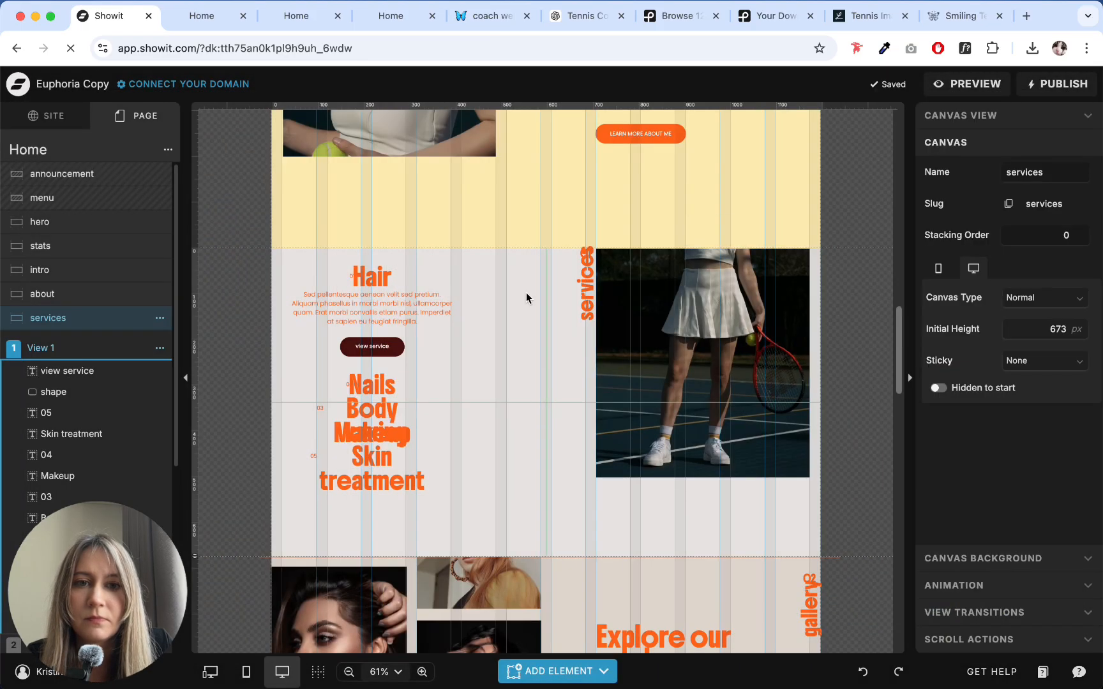
- Move the vertical "services" label down beneath the section number 01, beside the tennis photo
left_click(646, 293)
left_click(579, 283)
scroll(579, 358, "up", 3)
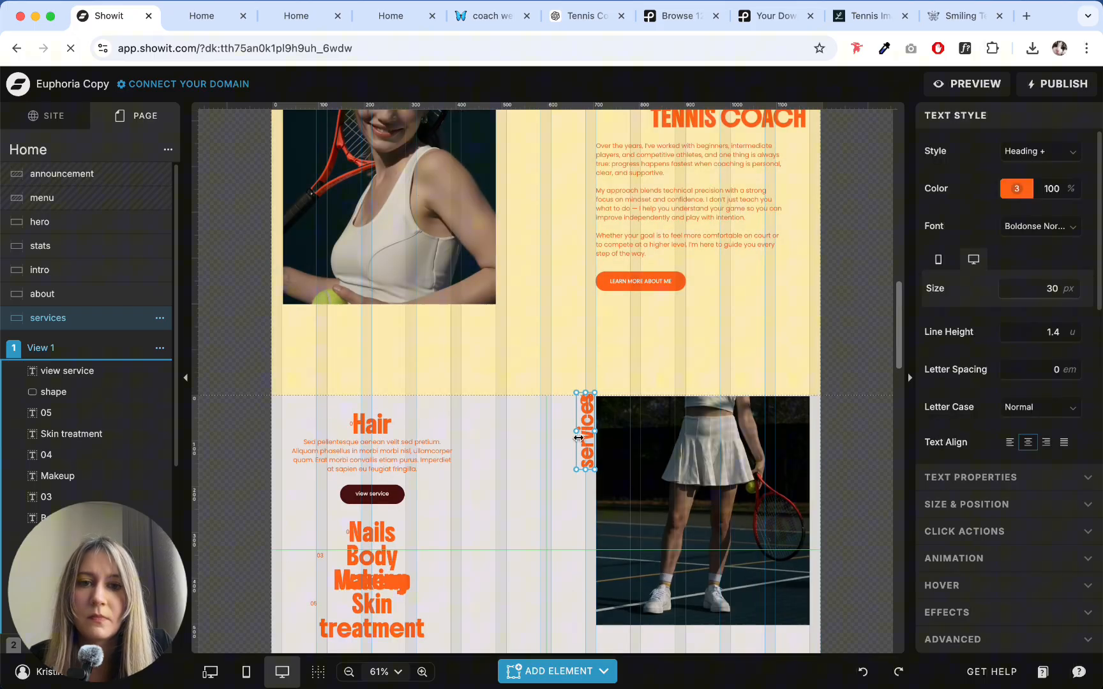
scroll(547, 391, "up", 3)
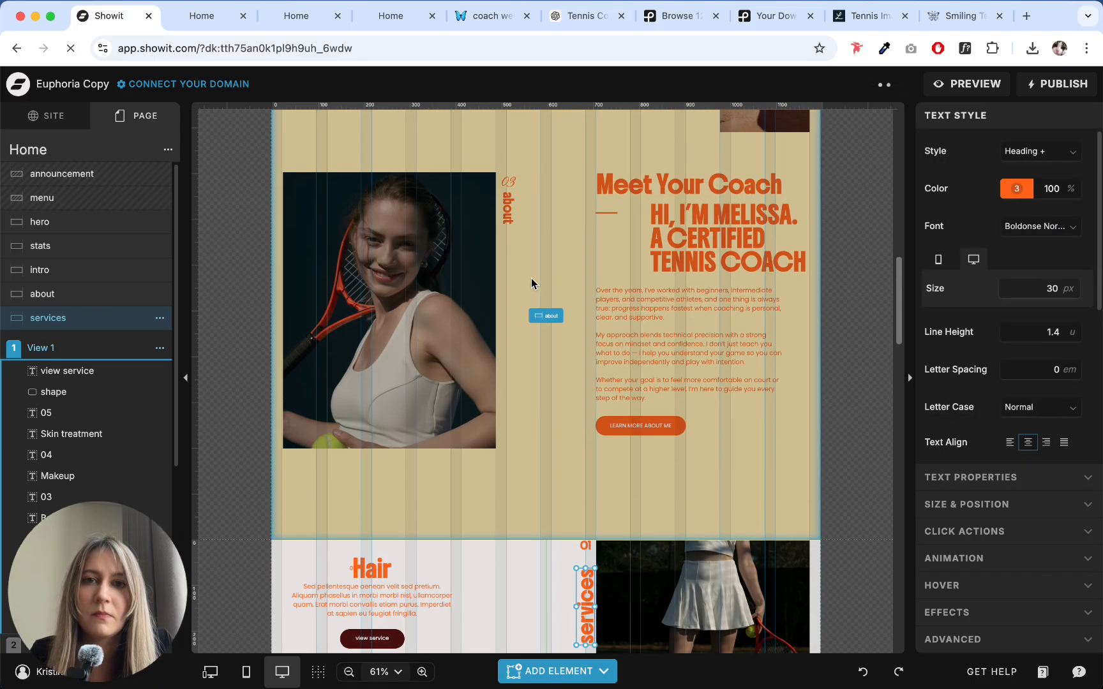
- Copy the Pinyon Script 27 px style of the about section's number onto the services section's number
left_click(531, 278)
left_click(513, 184)
left_click(515, 399)
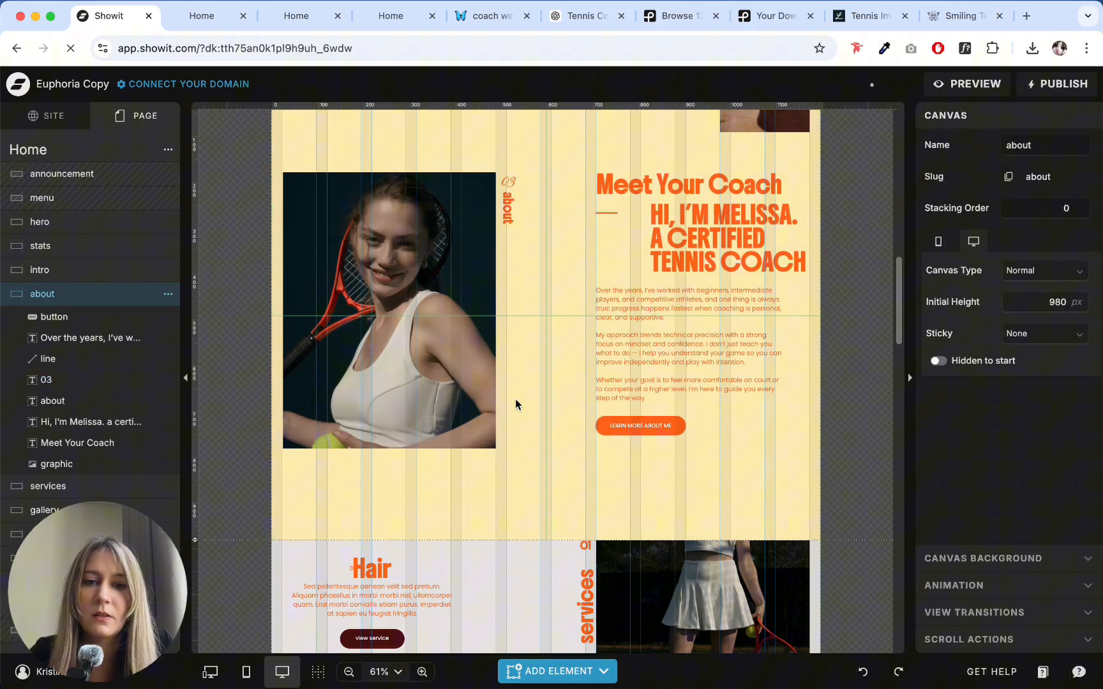
scroll(515, 399, "down", 3)
left_click(586, 401)
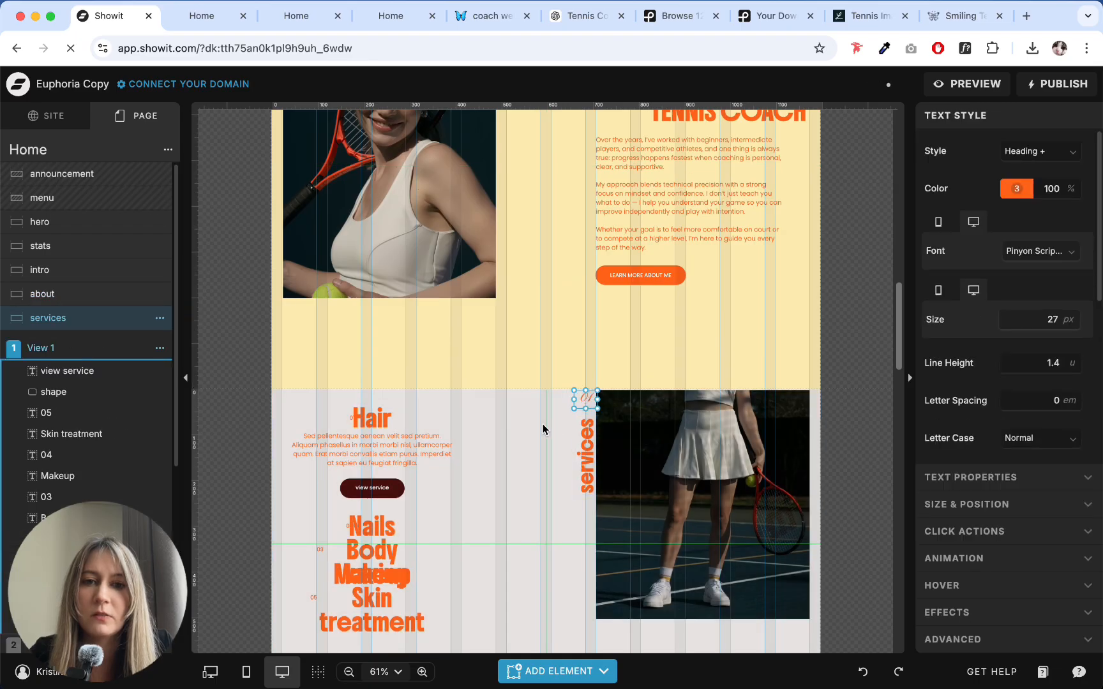
left_click(542, 424)
- Renumber the about section as 01 and the services section as 02
scroll(543, 424, "up", 3)
left_click(557, 259)
scroll(539, 326, "down", 1)
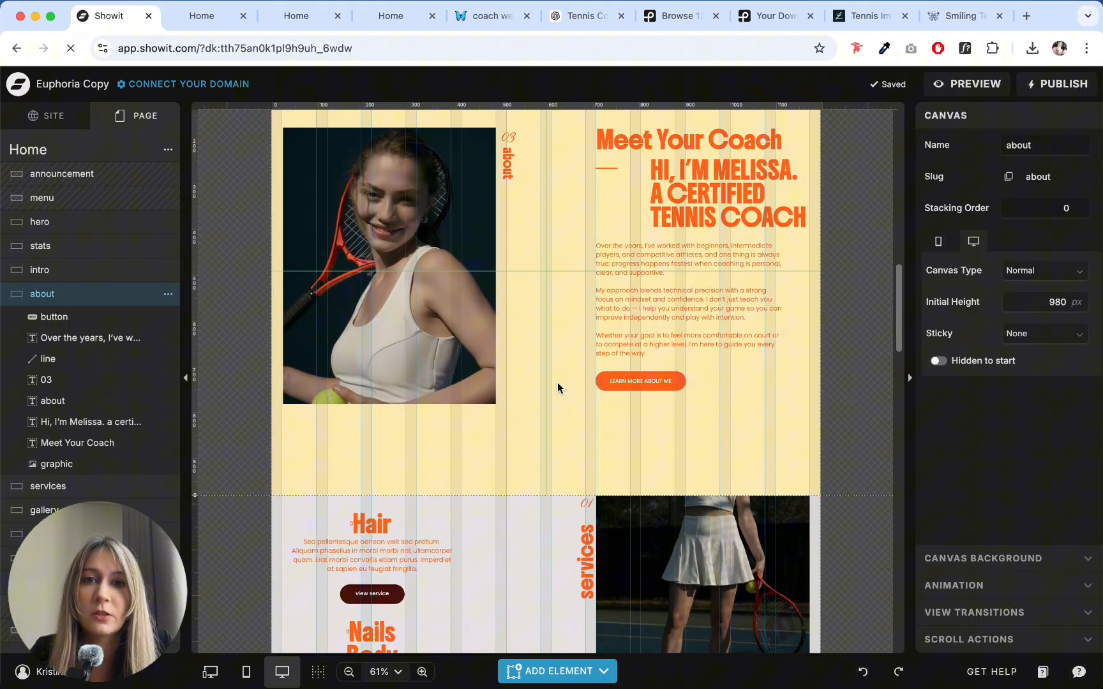
double_click(507, 136)
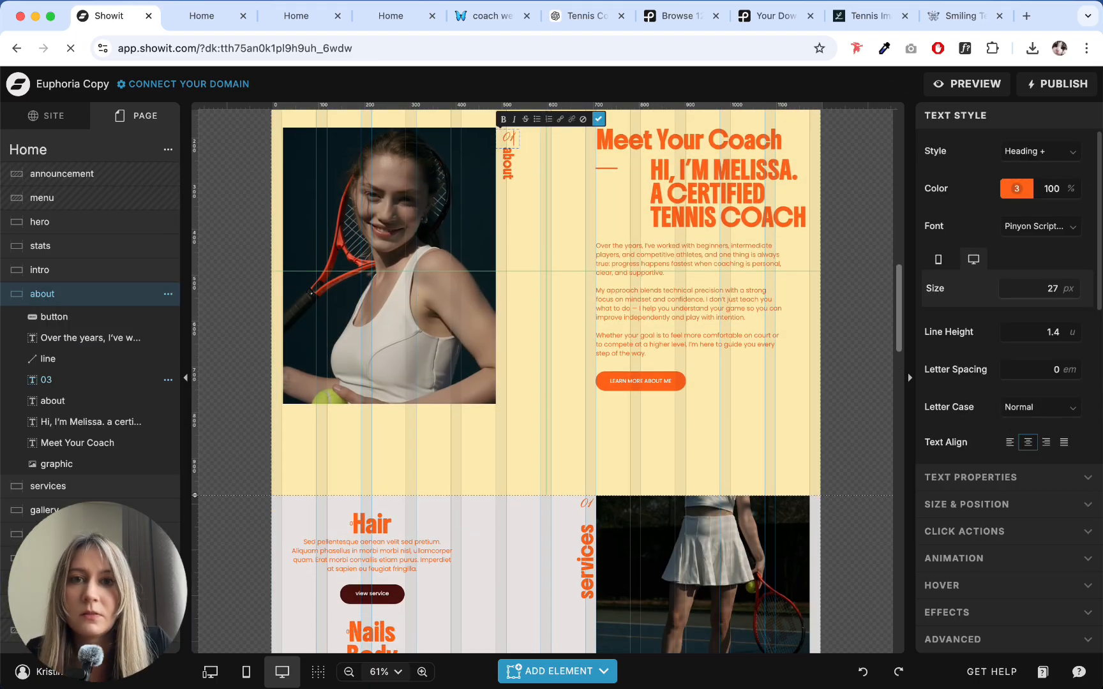
left_click(585, 503)
double_click(585, 503)
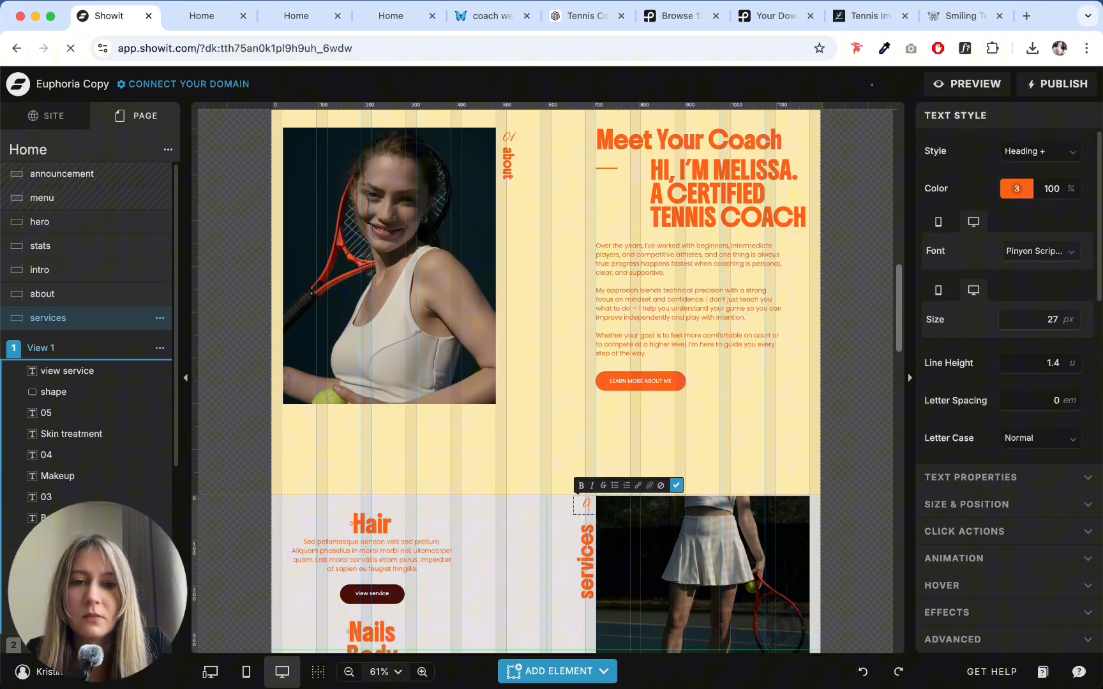
left_click(572, 579)
left_click(515, 178)
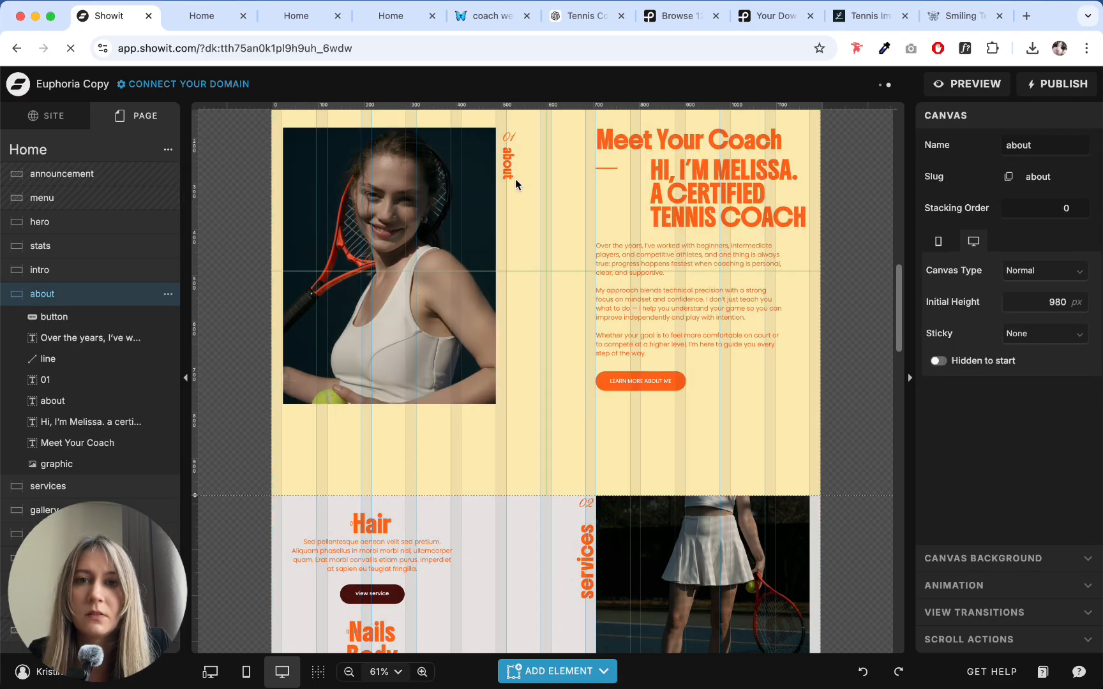
- Apply the "about" label's 20 px text style to the vertical "services" label and place it directly under the number 02
left_click(508, 167)
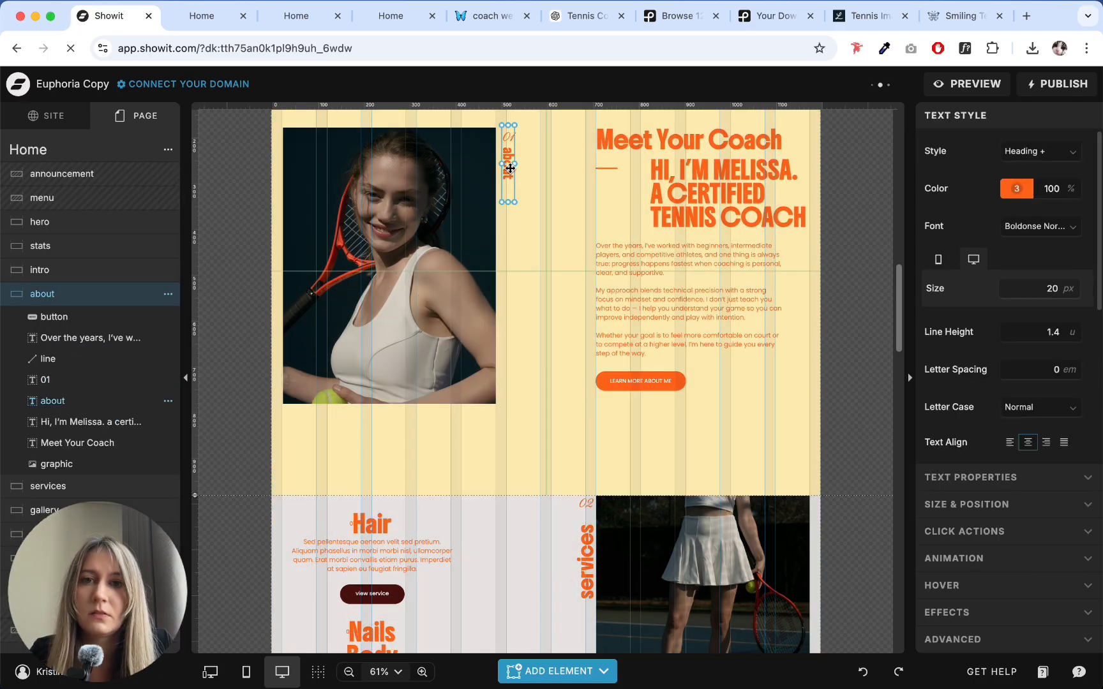
left_click(572, 381)
left_click(584, 554)
left_click(584, 553)
key("shift+super+v")
left_click(570, 567)
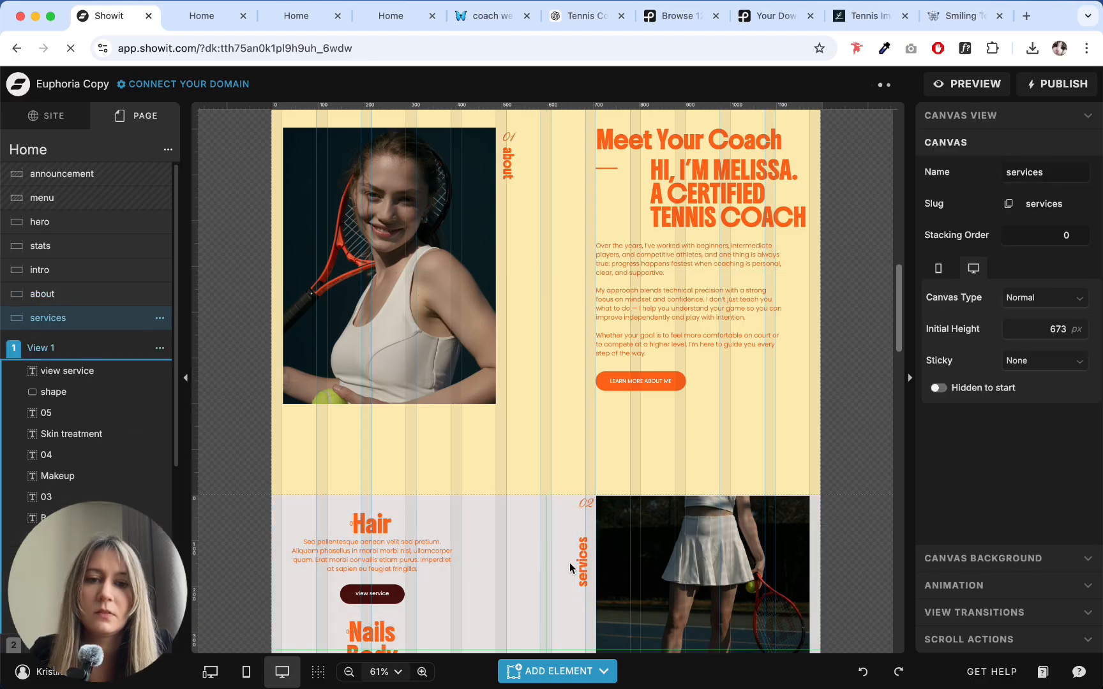
left_click(582, 562)
left_click_drag(594, 562, 588, 537)
left_click(531, 544)
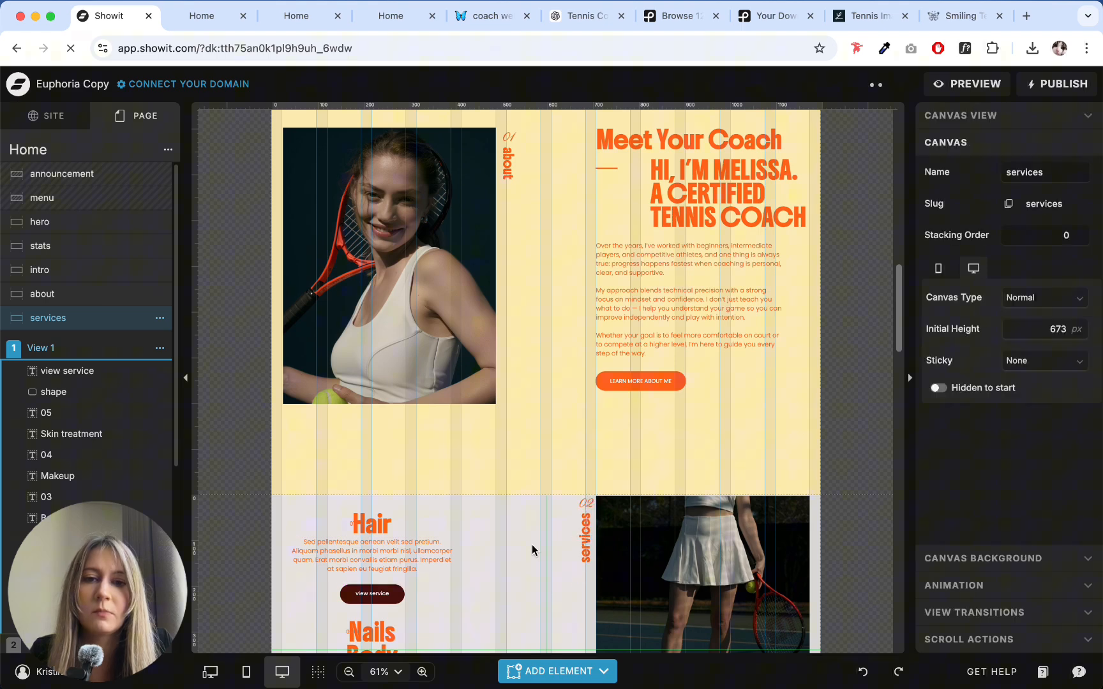
scroll(533, 540, "down", 6)
scroll(523, 378, "up", 2)
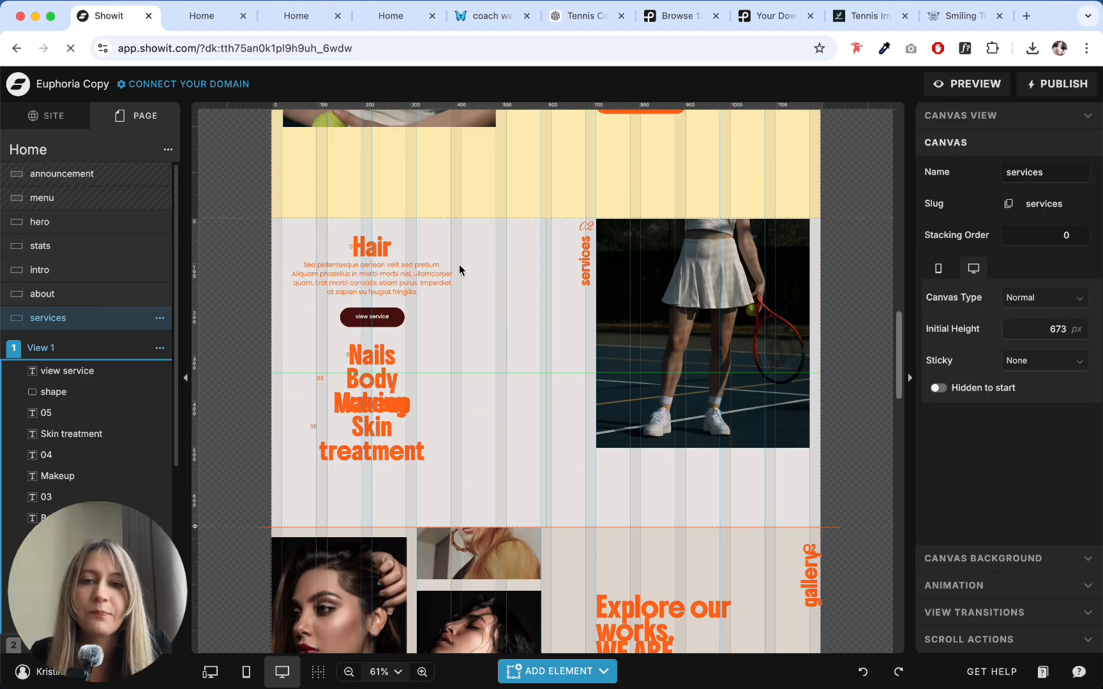
left_click(394, 243)
left_click(463, 347)
left_click(406, 244)
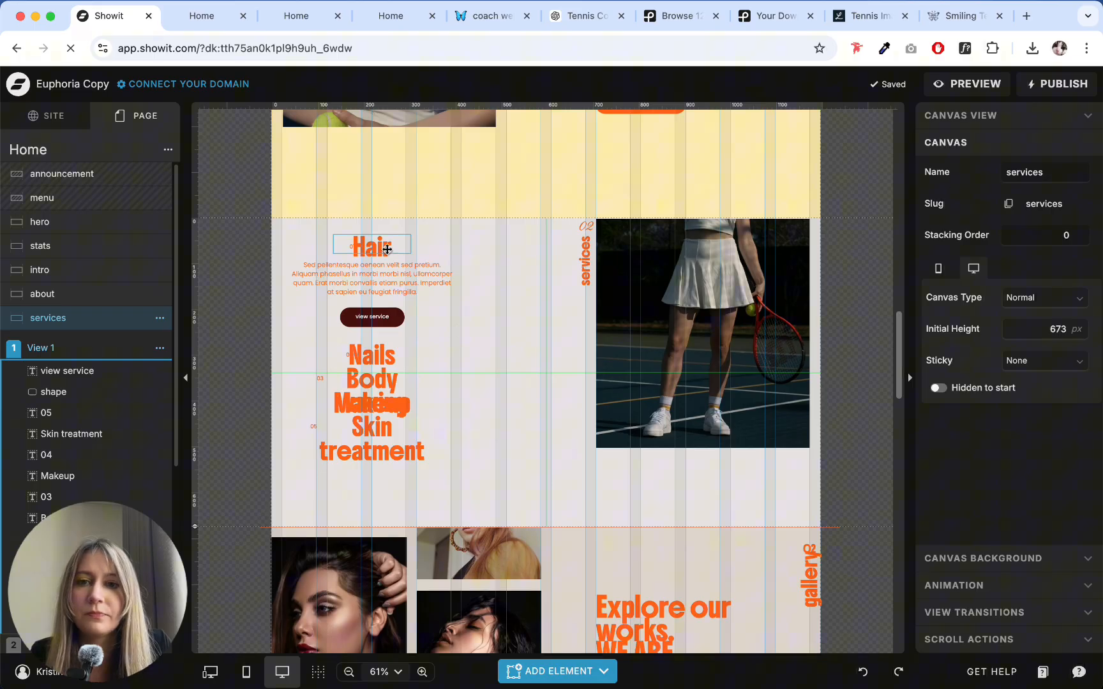
left_click(475, 269)
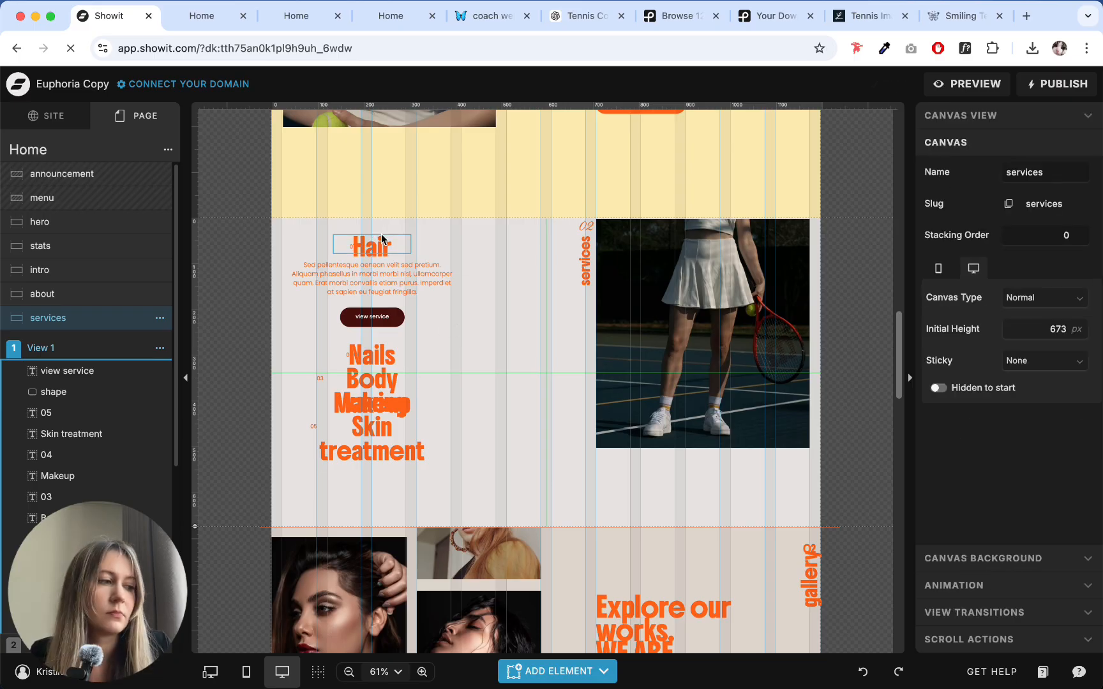
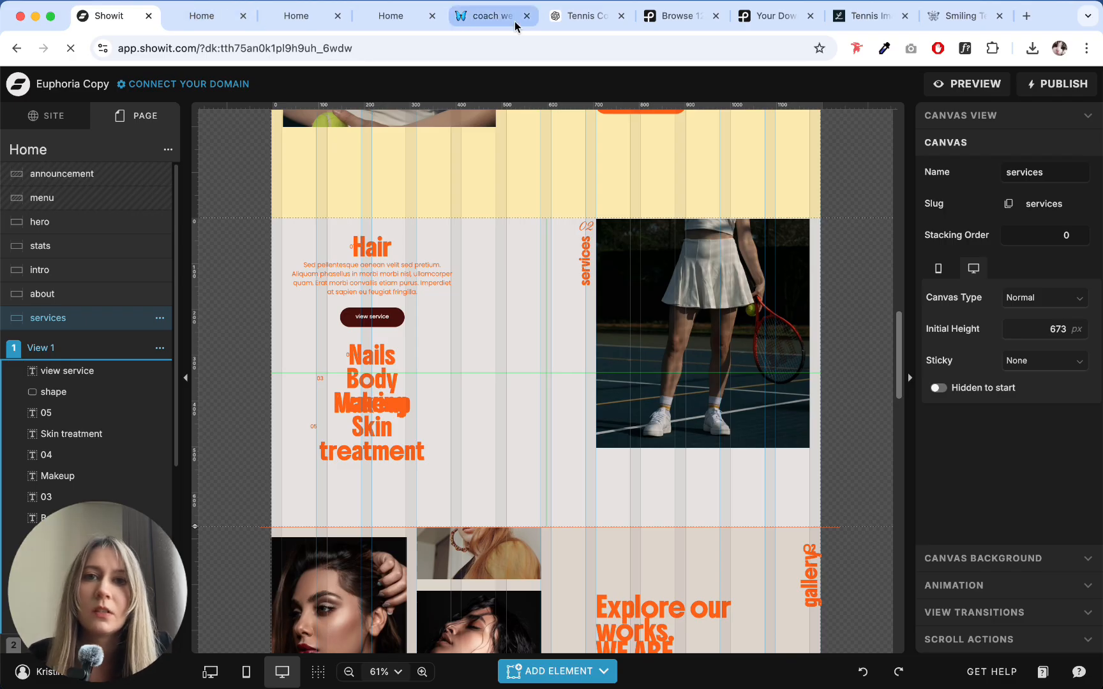
- Switch to ChatGPT and copy the "1. Private Lessons" heading from the Services / Coaching Options copy
left_click(577, 21)
left_click(396, 235)
scroll(396, 227, "up", 15)
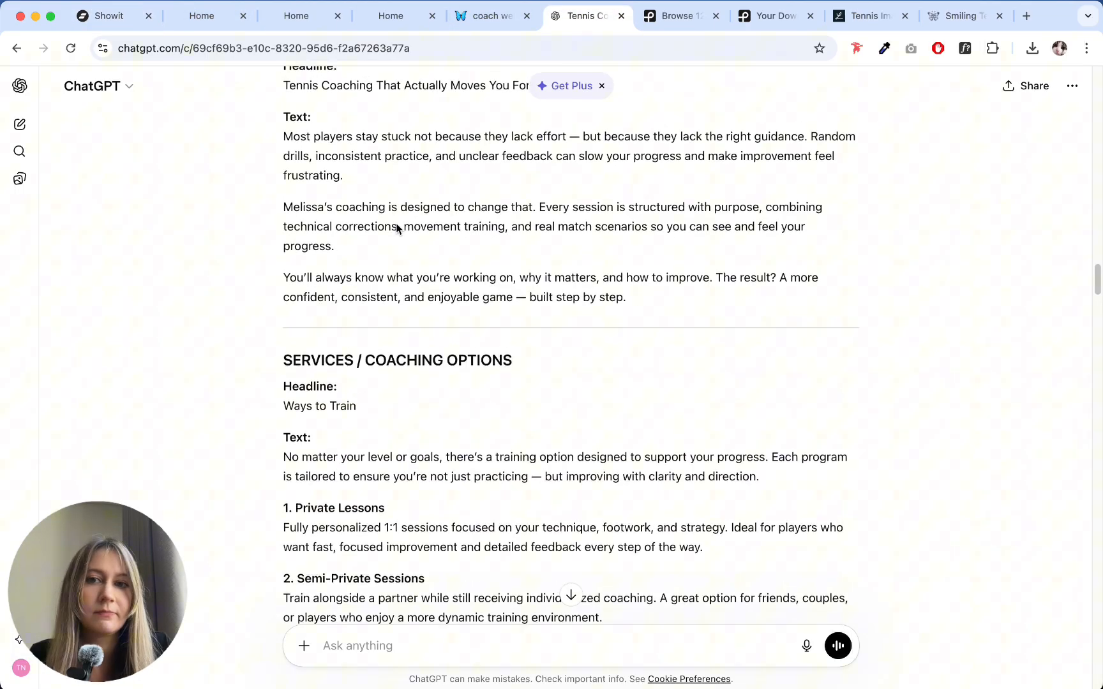
scroll(396, 229, "up", 5)
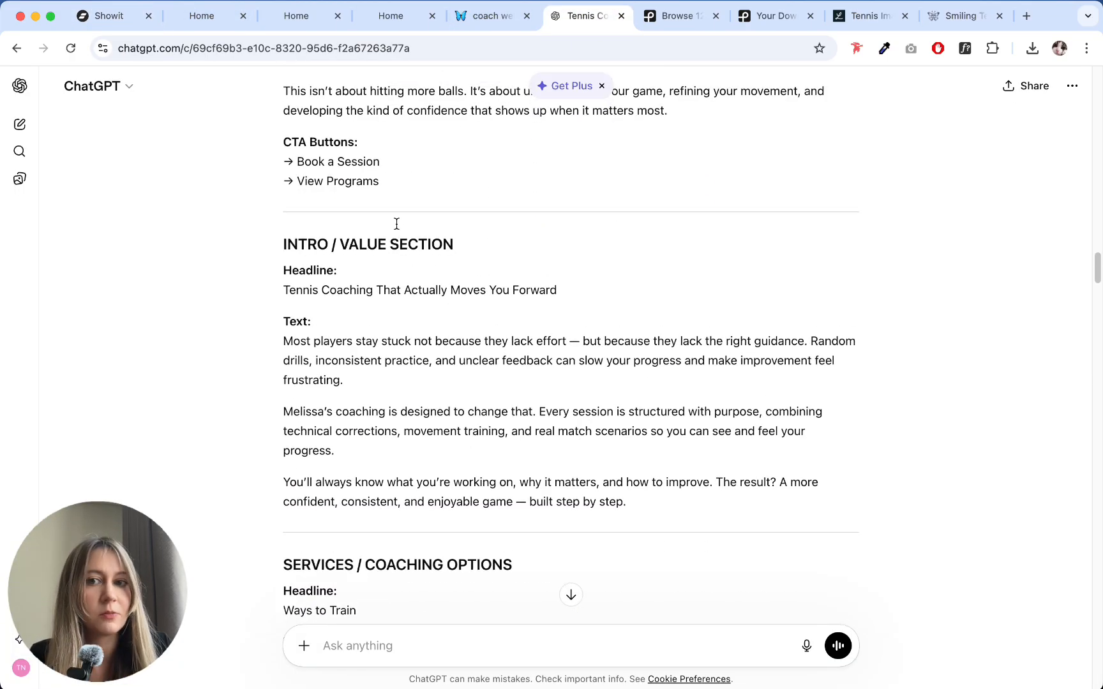
scroll(396, 224, "up", 4)
scroll(396, 224, "down", 10)
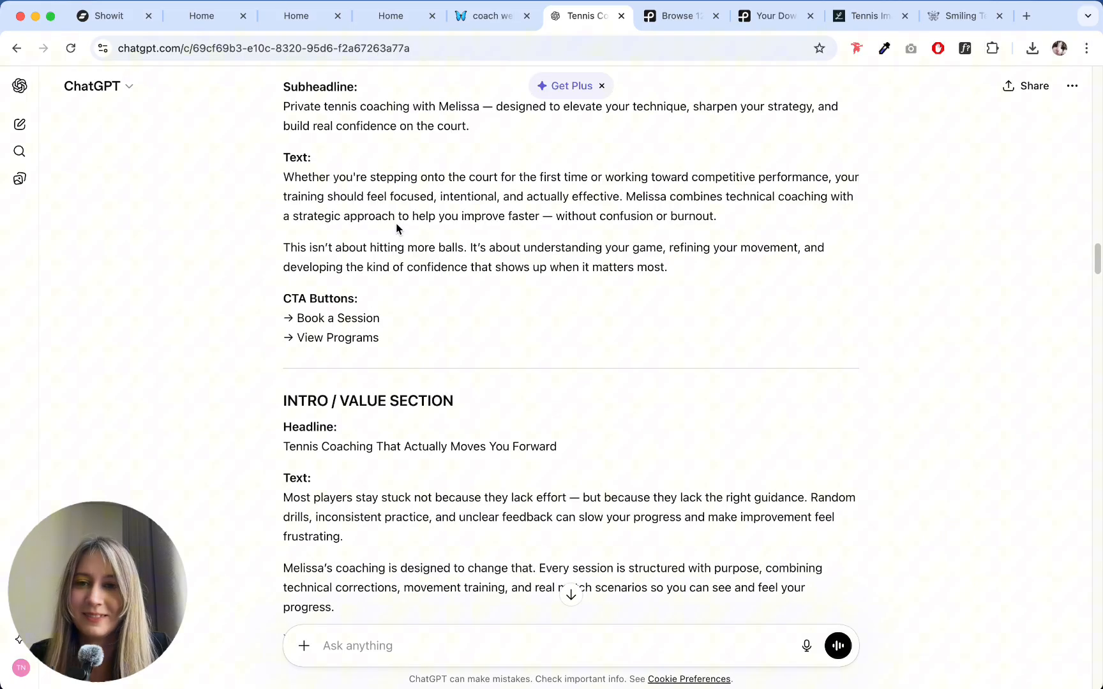
scroll(337, 208, "down", 5)
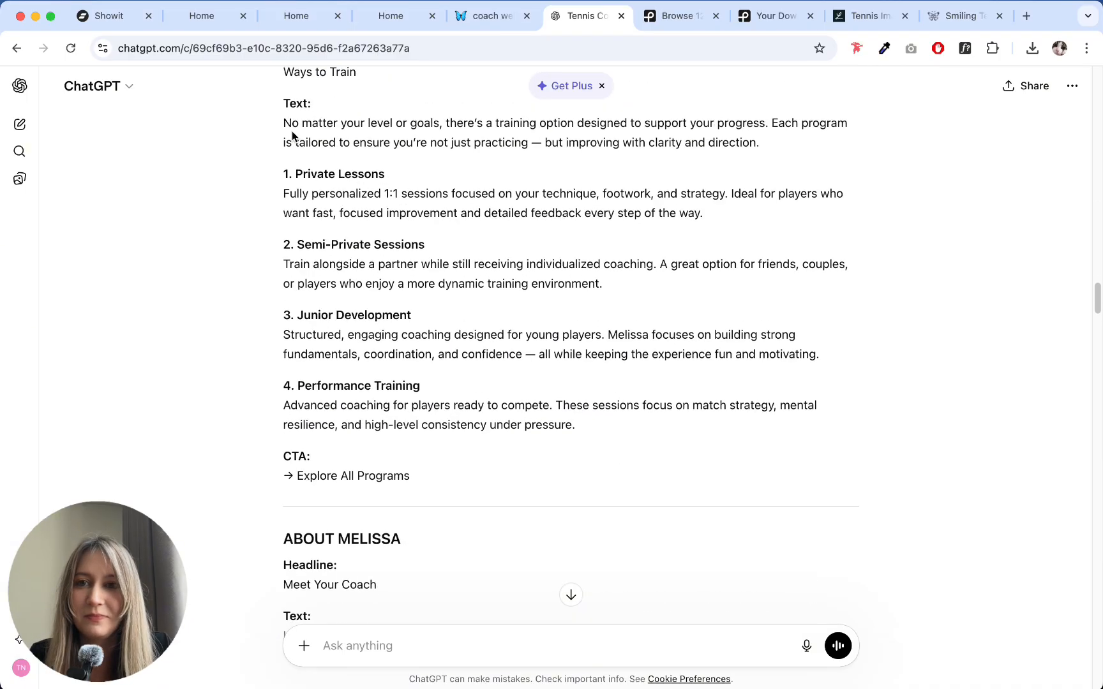
left_click_drag(300, 177, 396, 176)
key("super+c")
- Back in Showit, replace the "Hair" heading with "1. Private Lessons" and widen its text box to fit one line
left_click(110, 18)
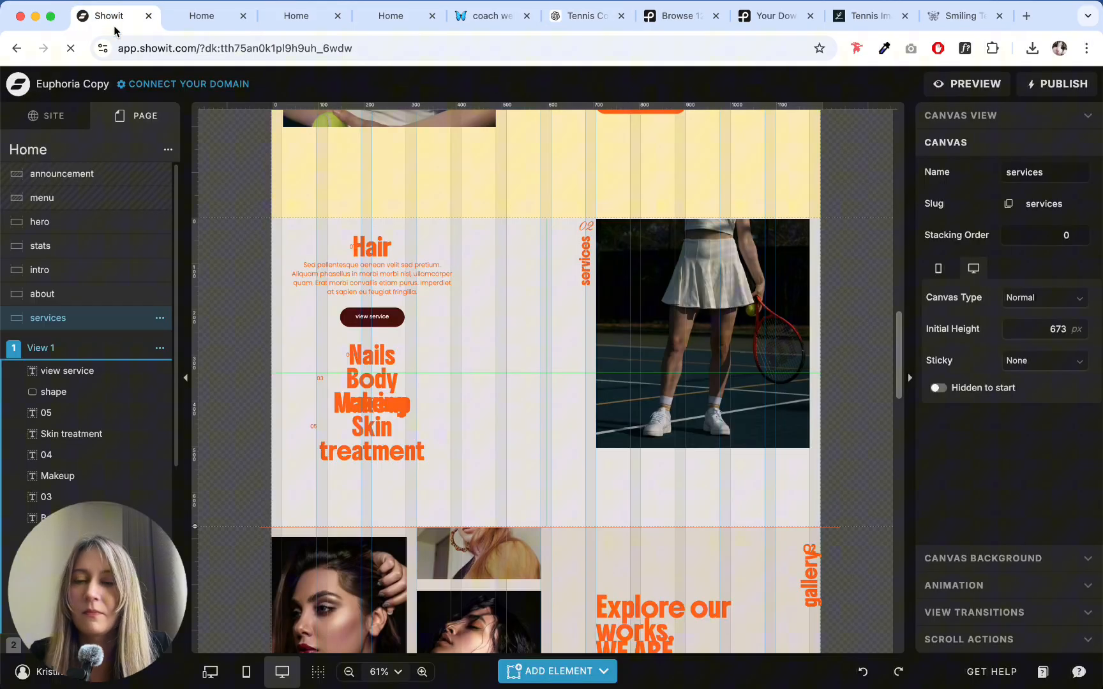
double_click(373, 247)
key("super+v")
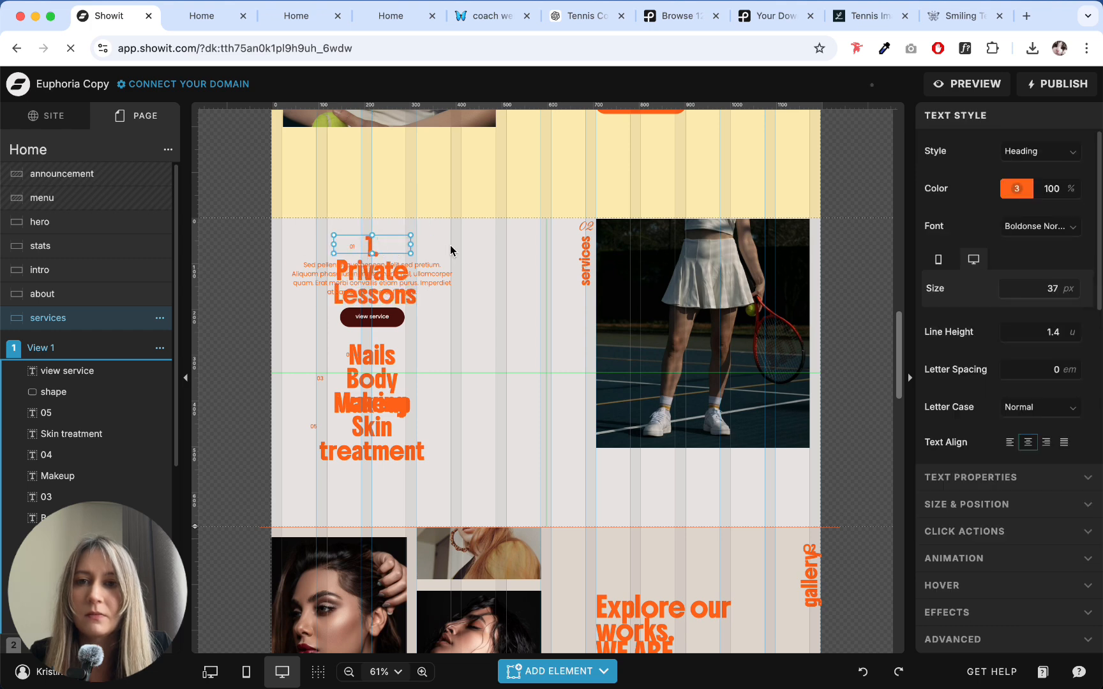
left_click_drag(412, 245, 538, 253)
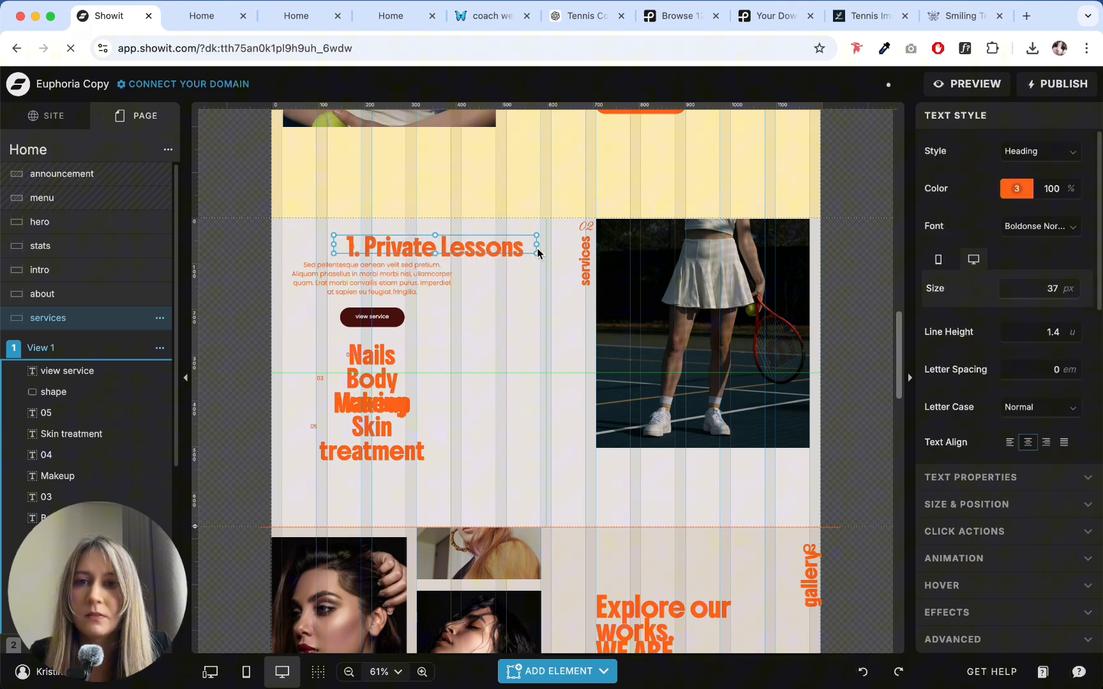
- Shift the "1. Private Lessons" and "Nails" headings aside and delete the small 01 number of the first service
left_click_drag(364, 246, 442, 247)
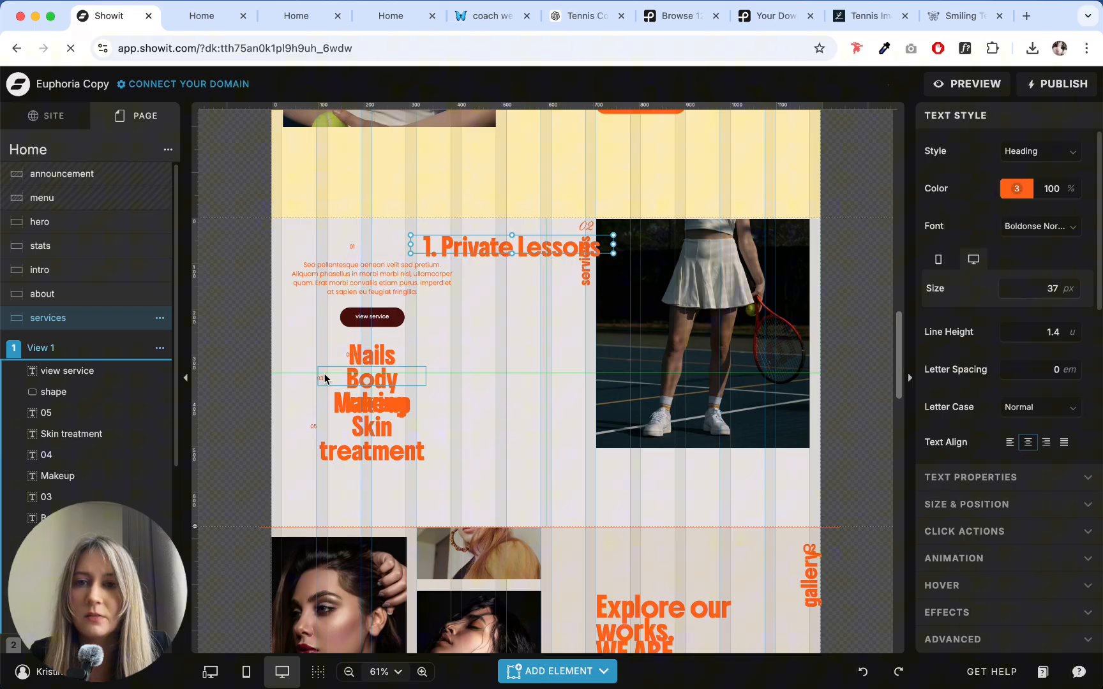
left_click(352, 243)
left_click(352, 247)
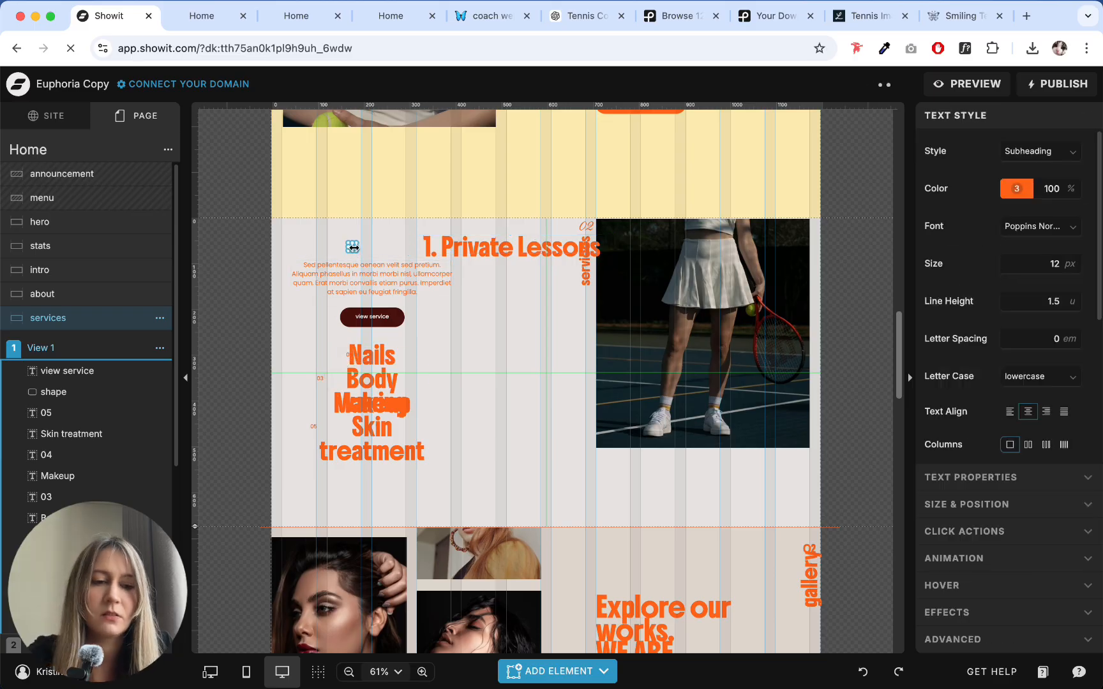
key("Delete")
left_click(398, 348)
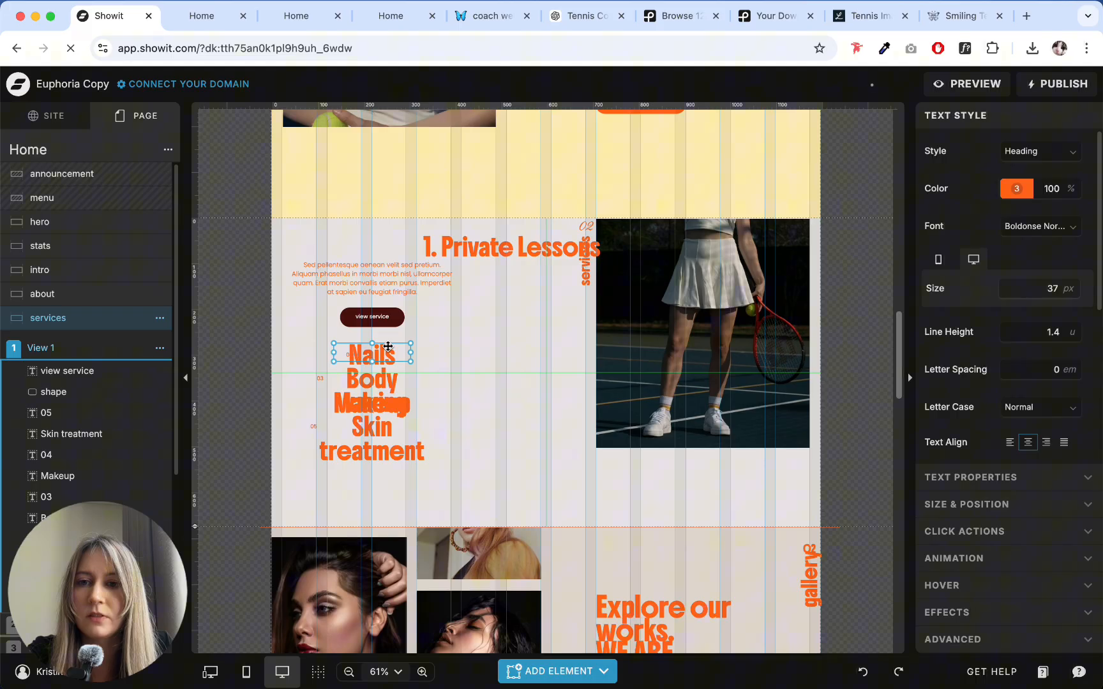
left_click_drag(388, 346, 470, 348)
- Look through Views 2 to 5 of the services canvas and compare their layouts with View 1
scroll(127, 357, "down", 5)
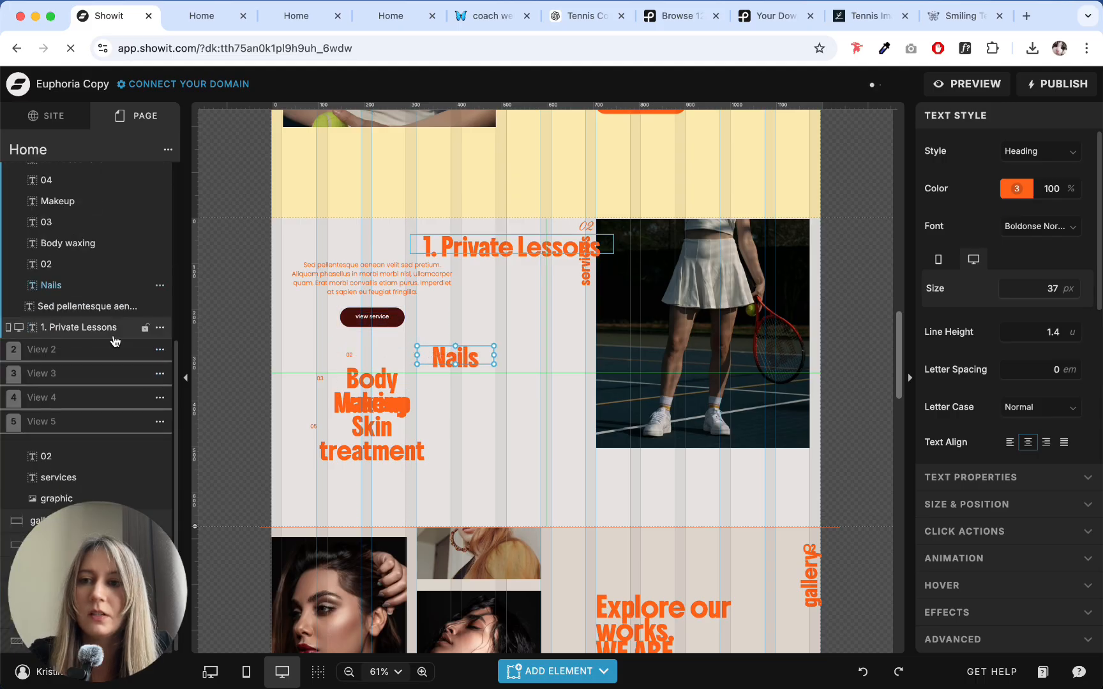
left_click(73, 352)
left_click(63, 404)
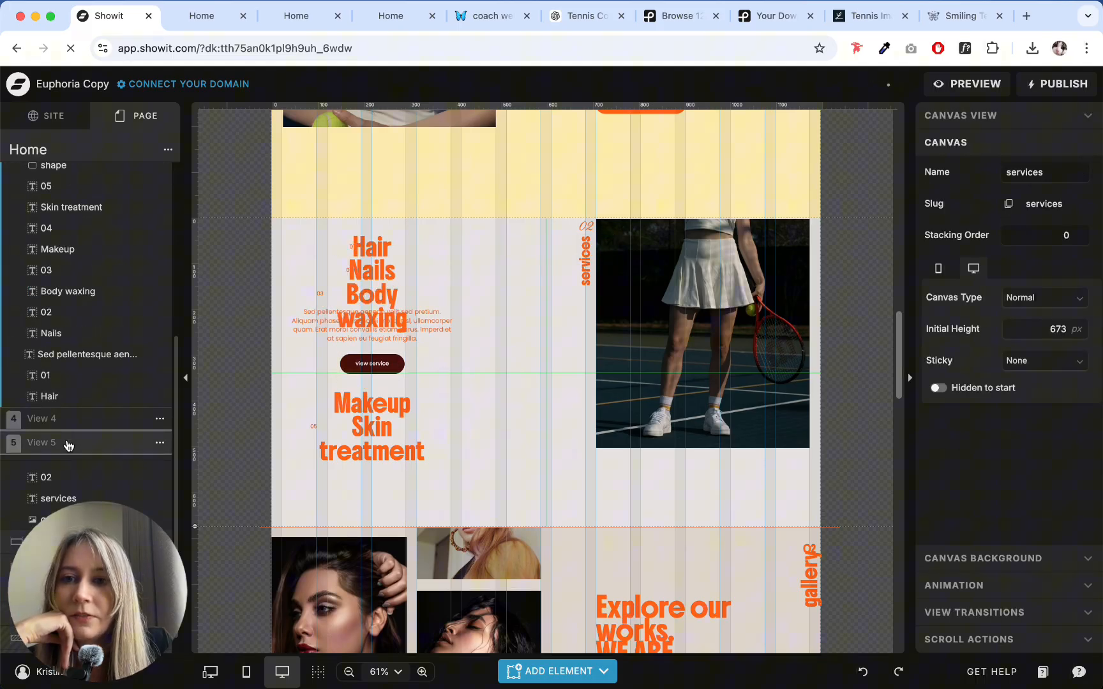
left_click(69, 424)
left_click(70, 443)
scroll(92, 387, "up", 5)
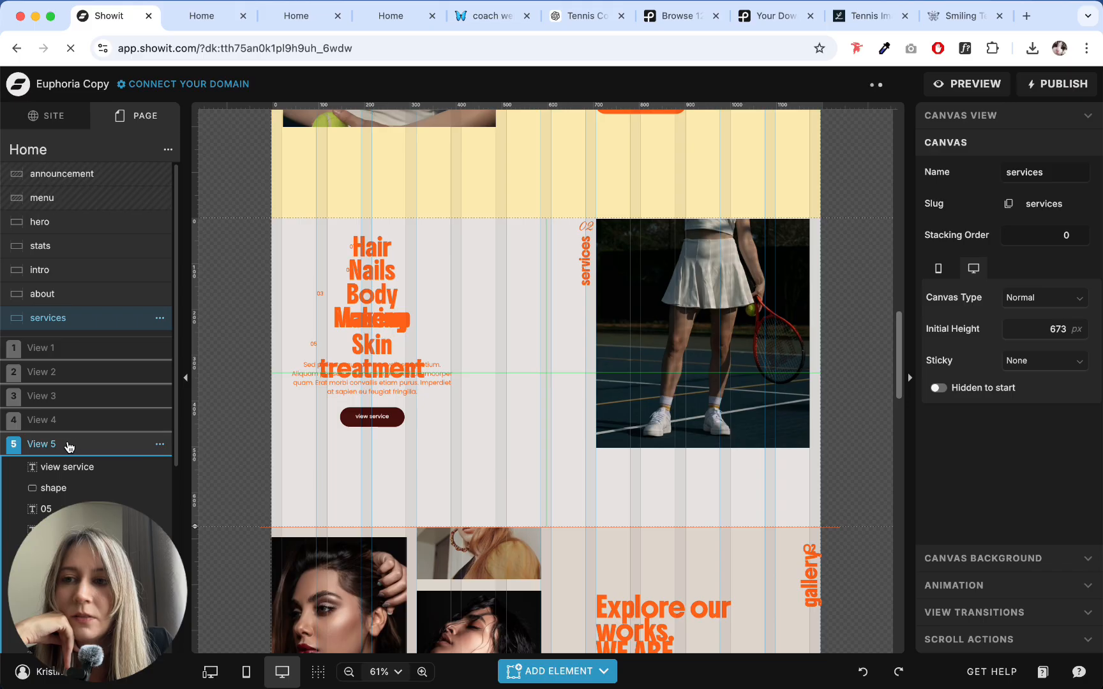
left_click(69, 420)
left_click(69, 394)
left_click(62, 373)
left_click(64, 348)
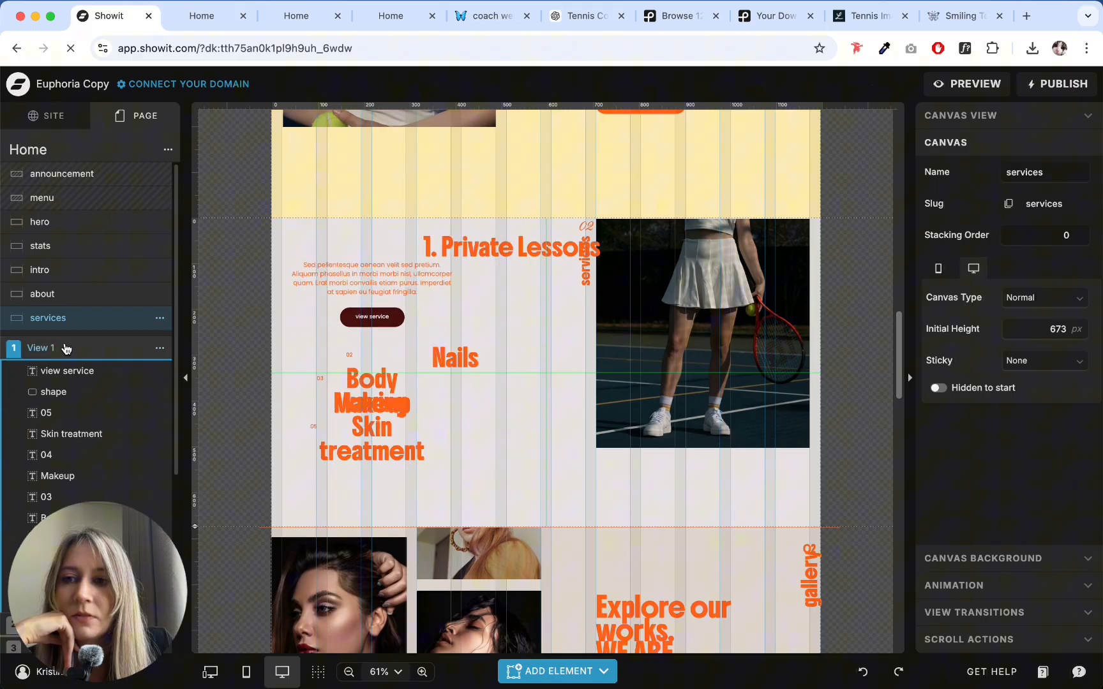
left_click(483, 251)
- Delete View 2 from the services canvas
scroll(113, 352, "down", 5)
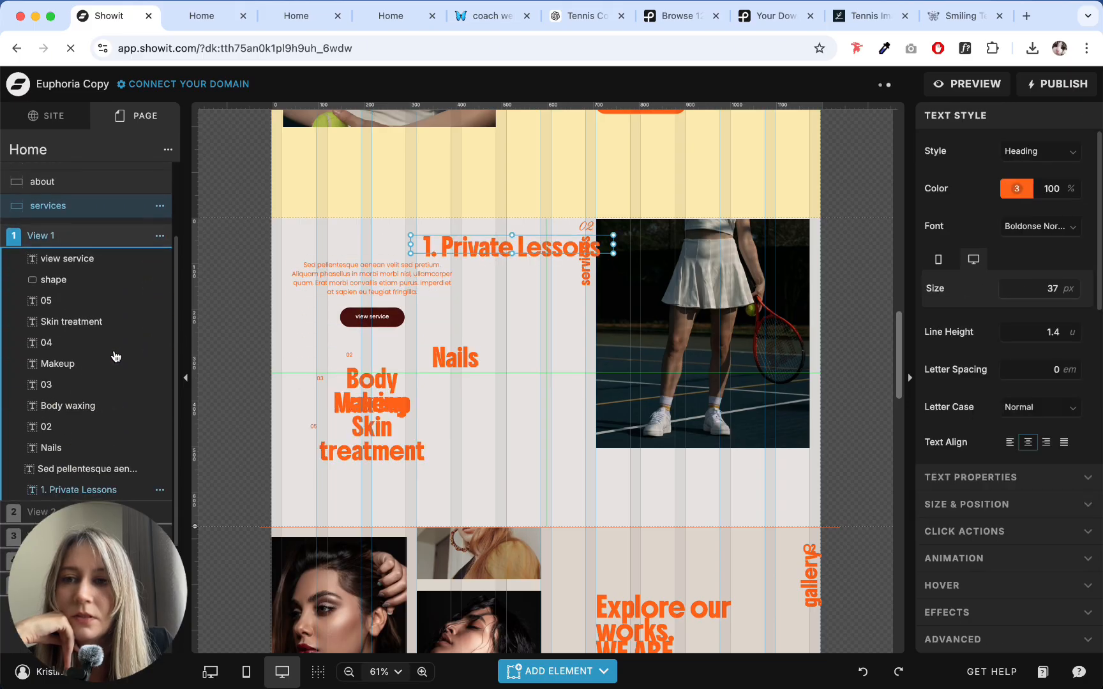
left_click(164, 360)
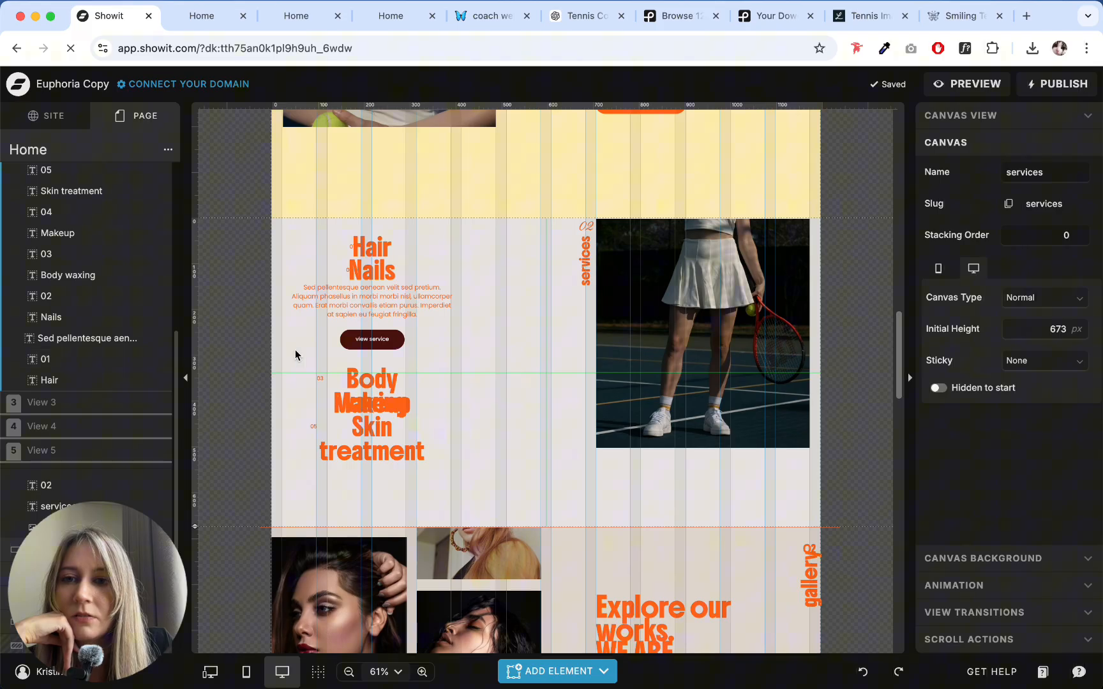
scroll(148, 319, "up", 3)
scroll(161, 240, "up", 2)
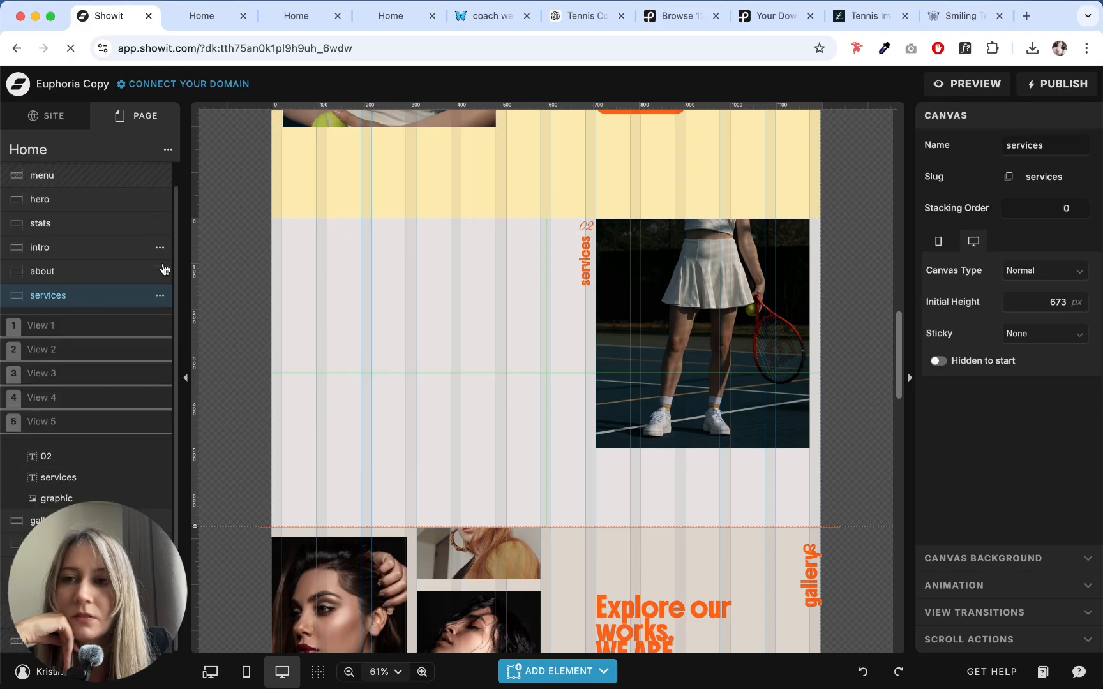
left_click(160, 352)
left_click(175, 411)
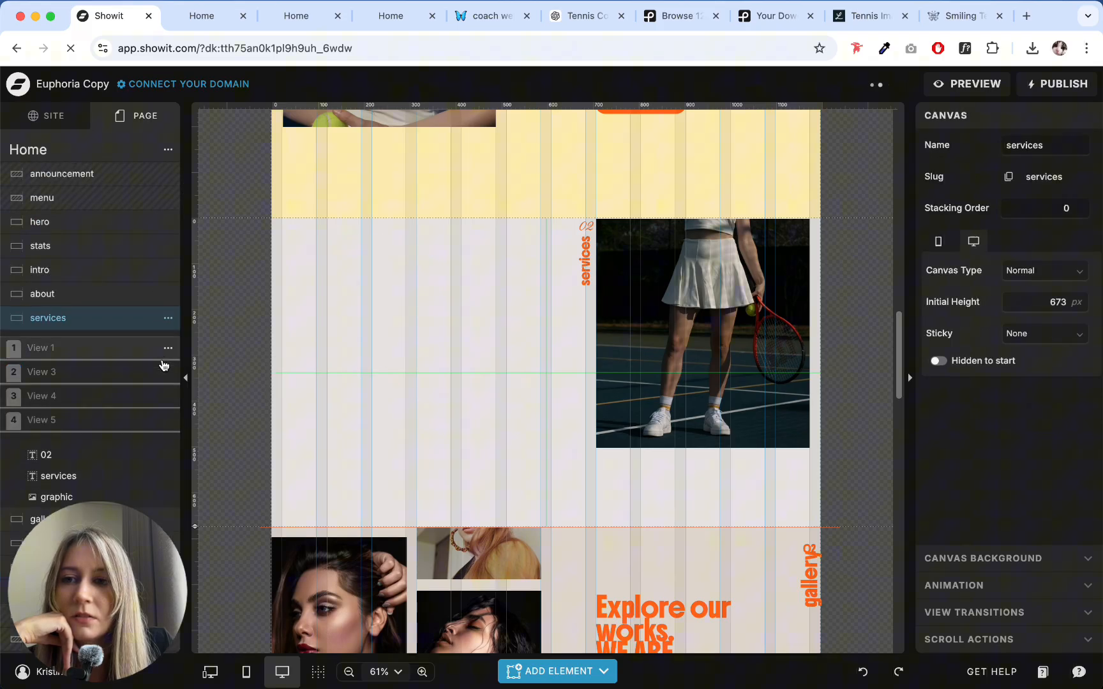
- Delete Views 3, 4 and 5 from the services canvas
left_click(160, 372)
left_click(181, 438)
left_click(160, 371)
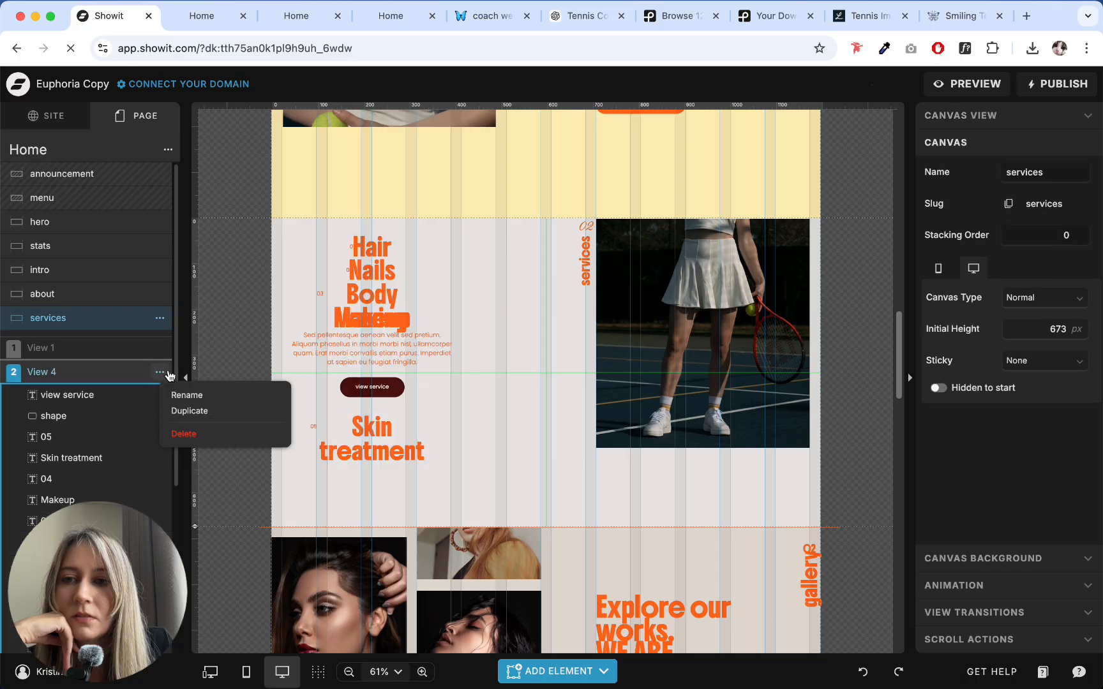
left_click(182, 434)
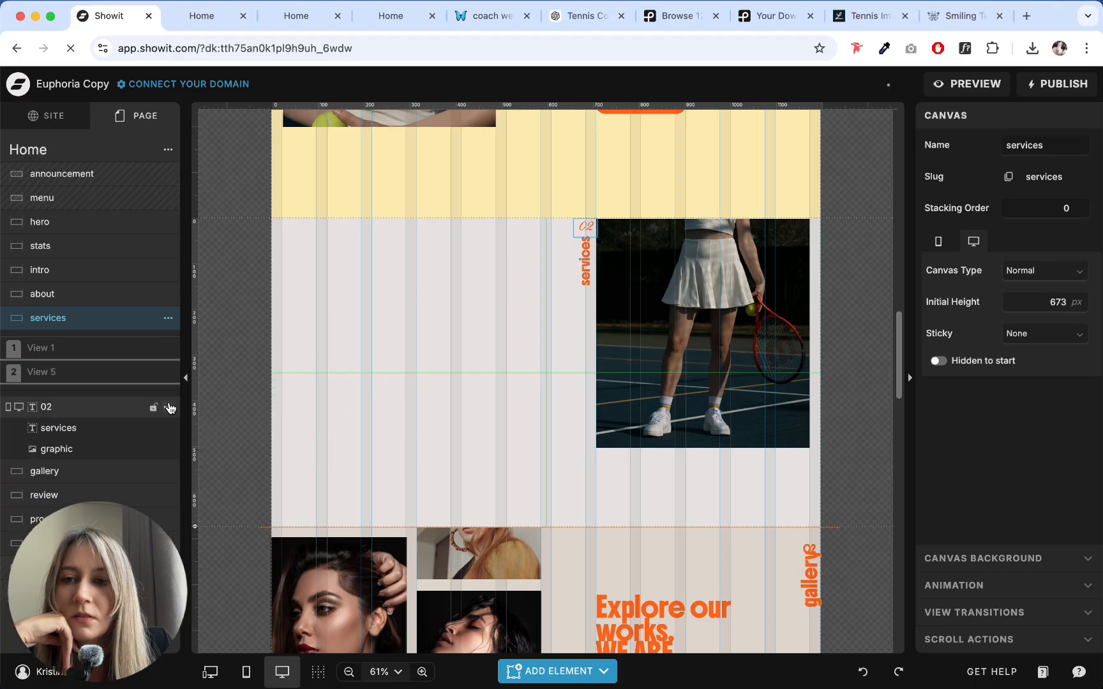
left_click(107, 376)
left_click(161, 374)
left_click(170, 377)
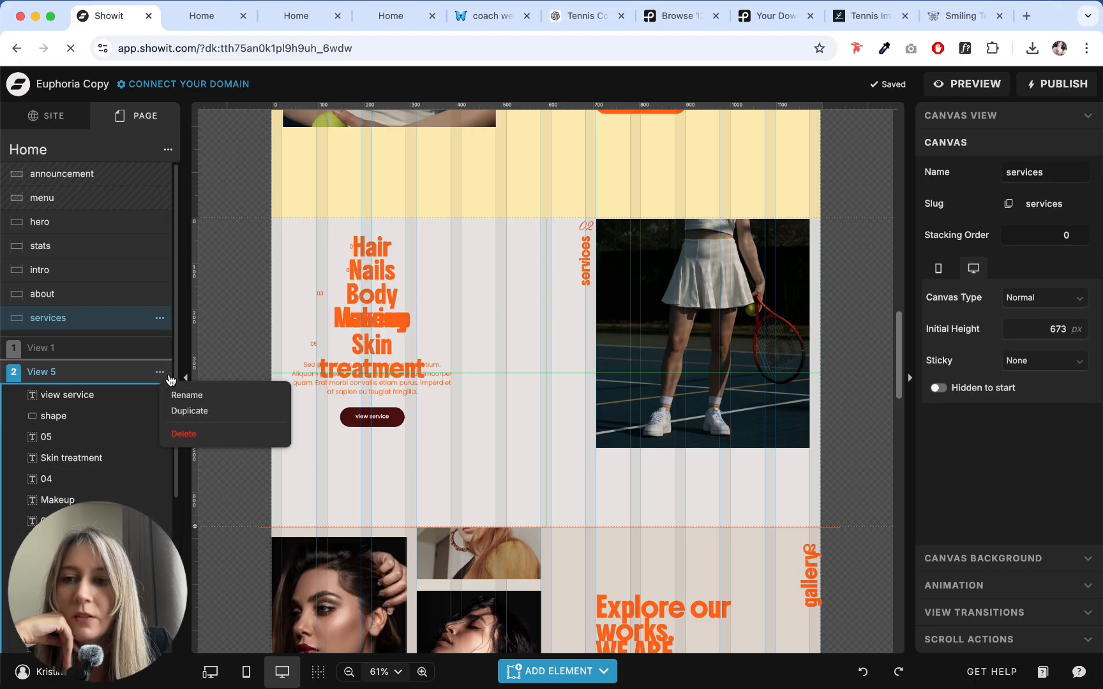
left_click(184, 435)
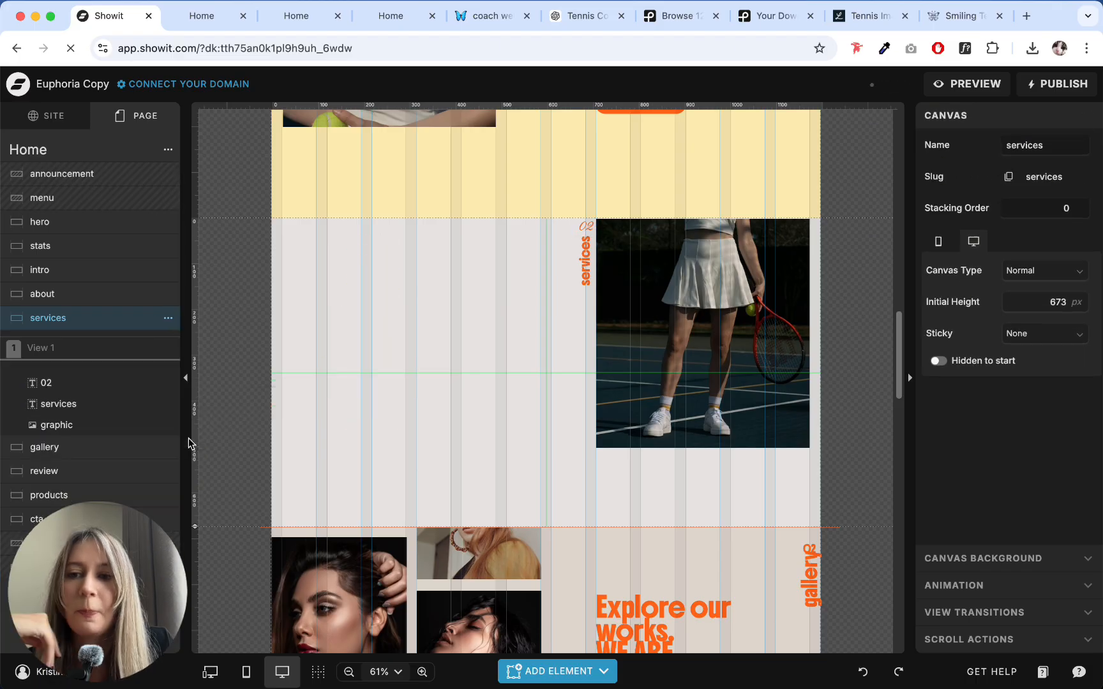
- In View 1, move the "1. Private Lessons" heading back to X 24 px, keep it centre-aligned, and centre the paragraph beneath it
left_click(62, 343)
left_click_drag(421, 258, 373, 261)
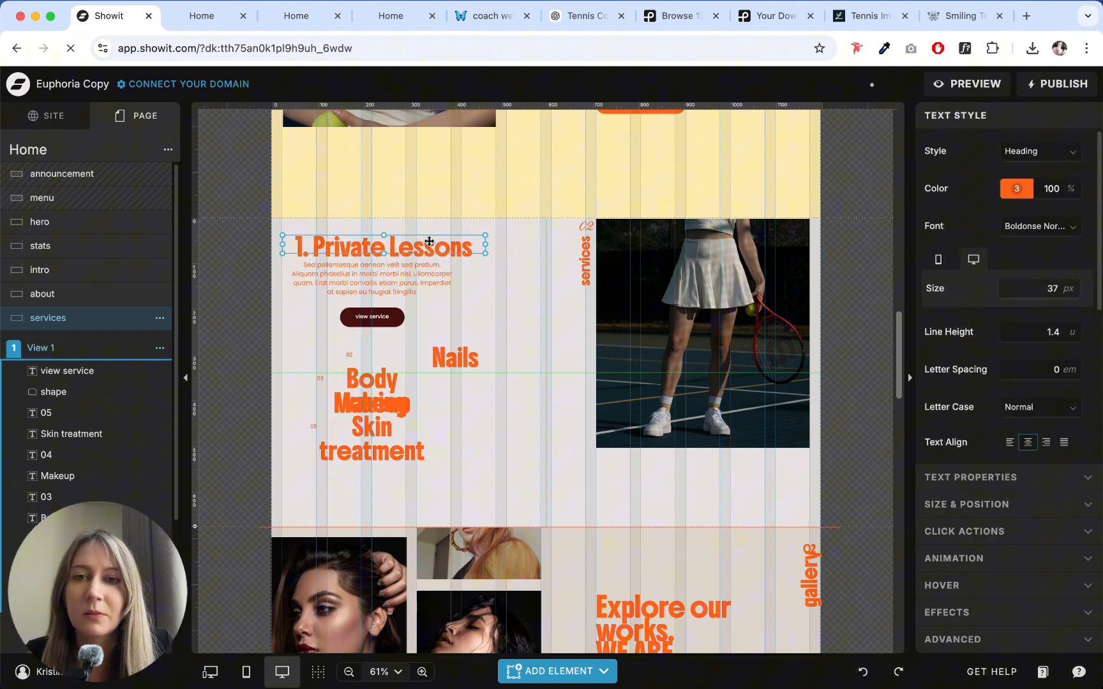
left_click(1053, 377)
left_click(1028, 441)
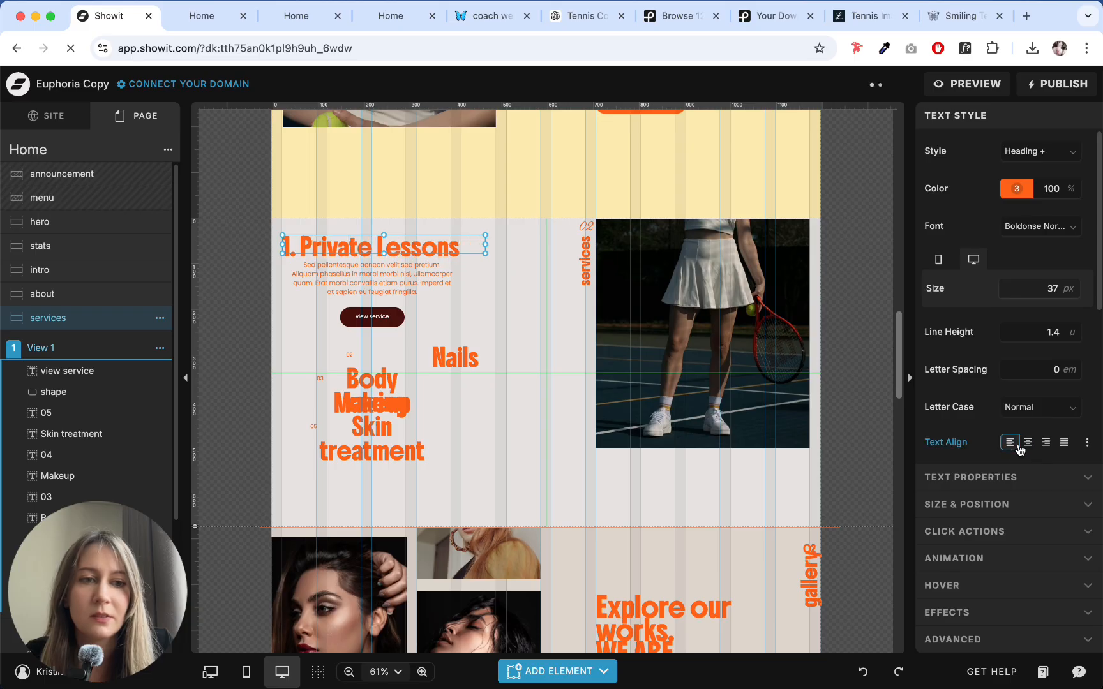
left_click(481, 267)
left_click(378, 255)
left_click_drag(401, 289, 403, 288)
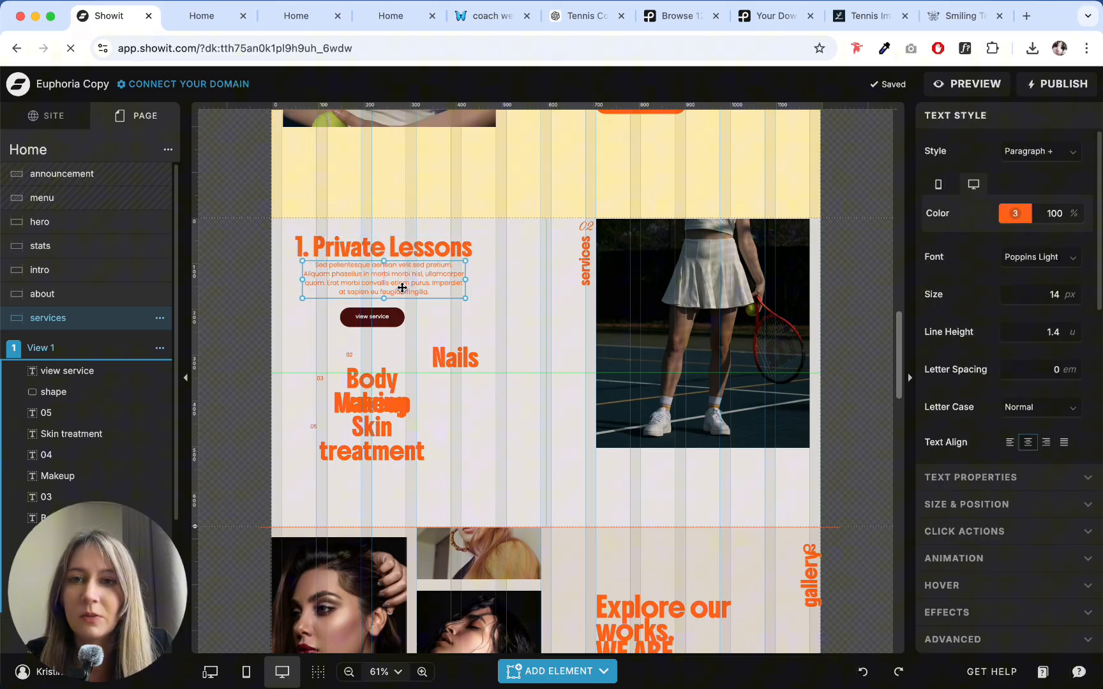
- Delete the dark "view service" label and its rounded shape from View 1
left_click(455, 347)
left_click(384, 319)
left_click(446, 333)
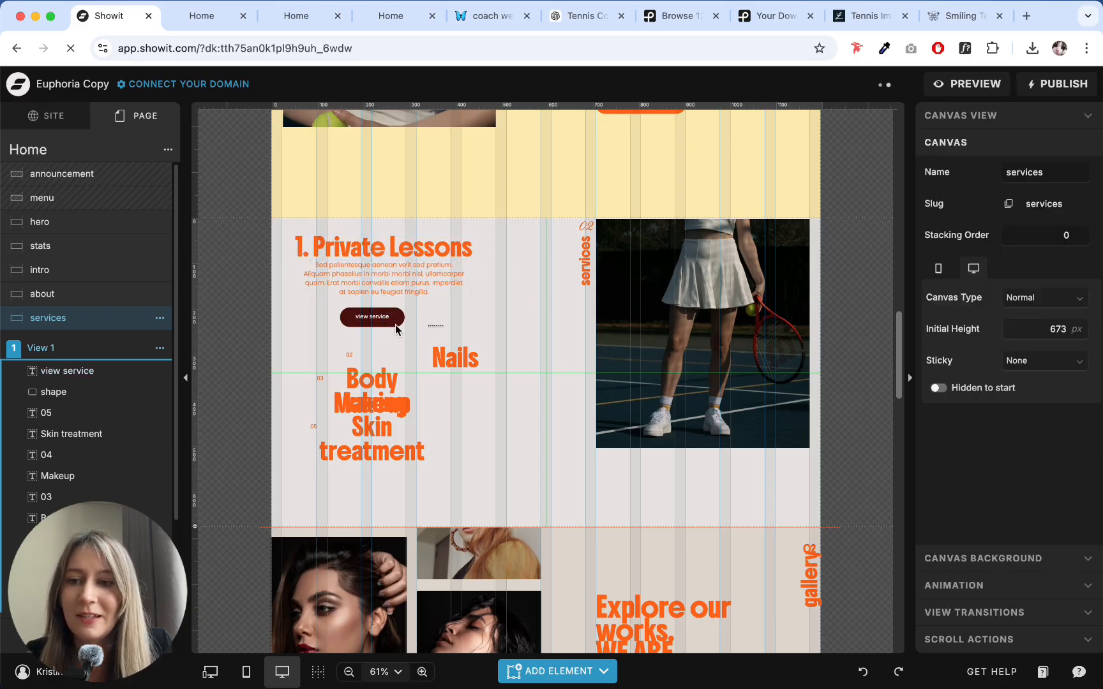
left_click_drag(299, 322, 298, 323)
scroll(95, 336, "down", 5)
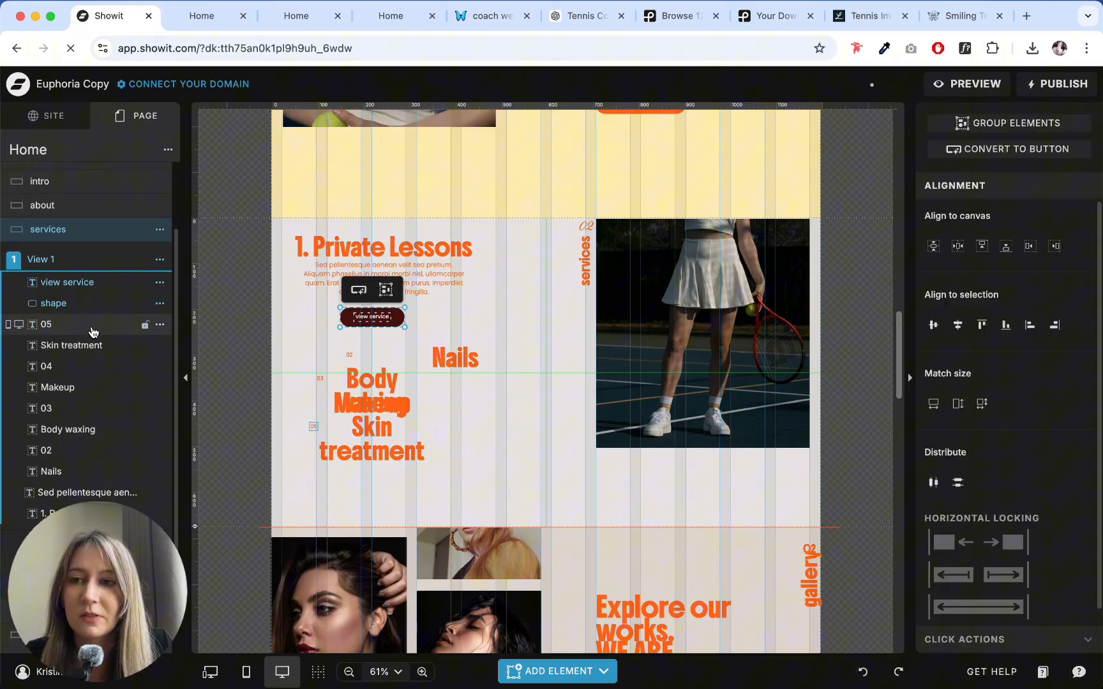
scroll(112, 355, "up", 3)
left_click(434, 322)
left_click_drag(434, 323, 313, 323)
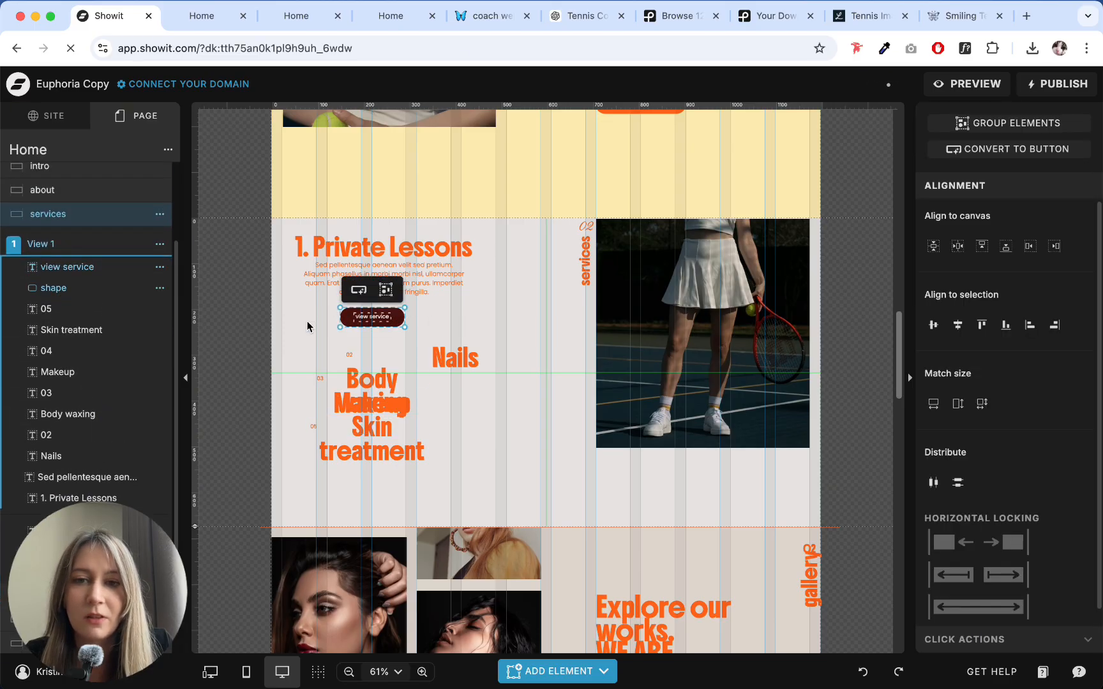
key("Delete")
- Add a button element to View 1 and place it beneath the "1. Private Lessons" paragraph
left_click(558, 671)
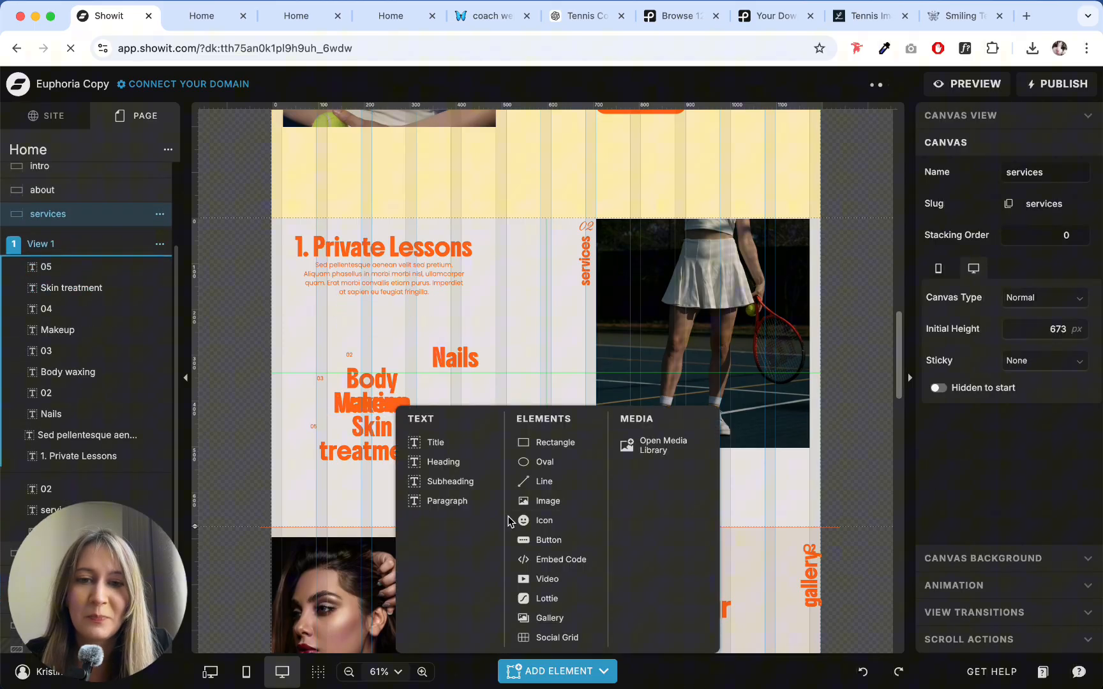
left_click(530, 540)
left_click_drag(556, 377, 382, 328)
left_click(518, 300)
left_click(408, 297)
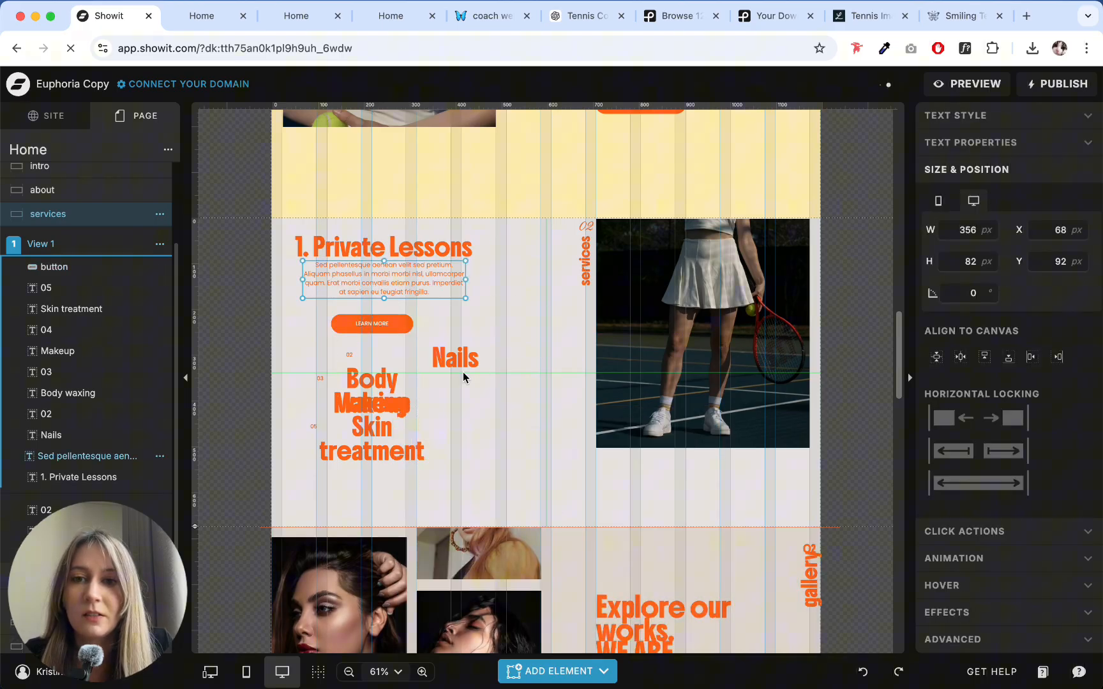
- Delete all leftover beauty service headings and their small numbers below the new button
left_click(463, 372)
left_click_drag(498, 486, 275, 356)
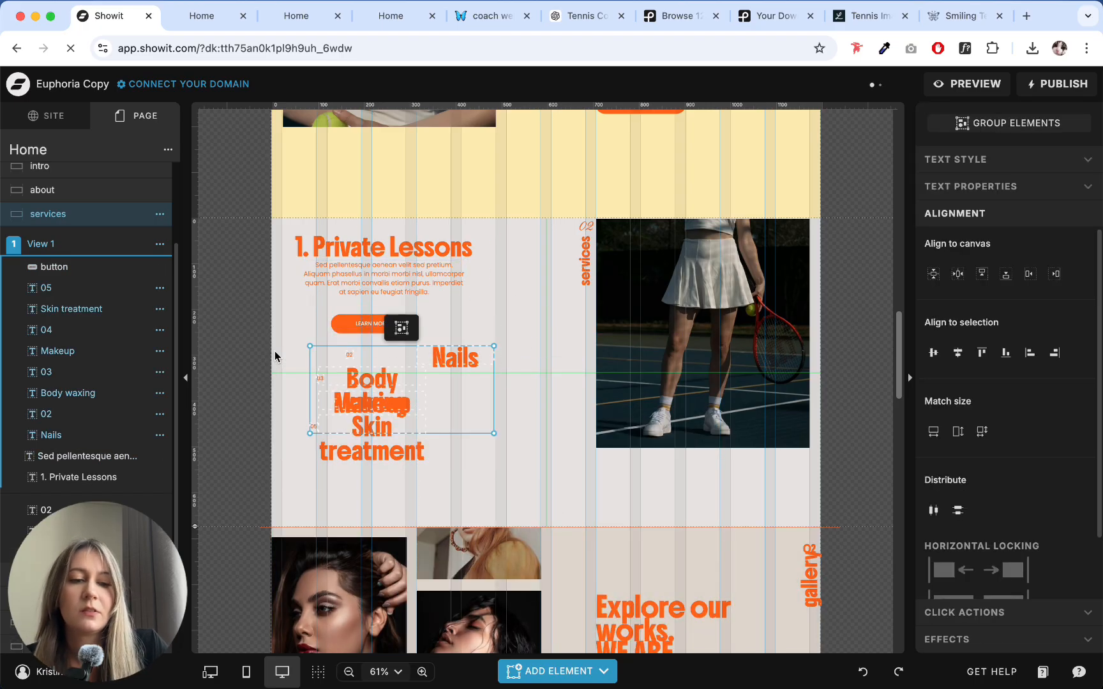
key("BackSpace")
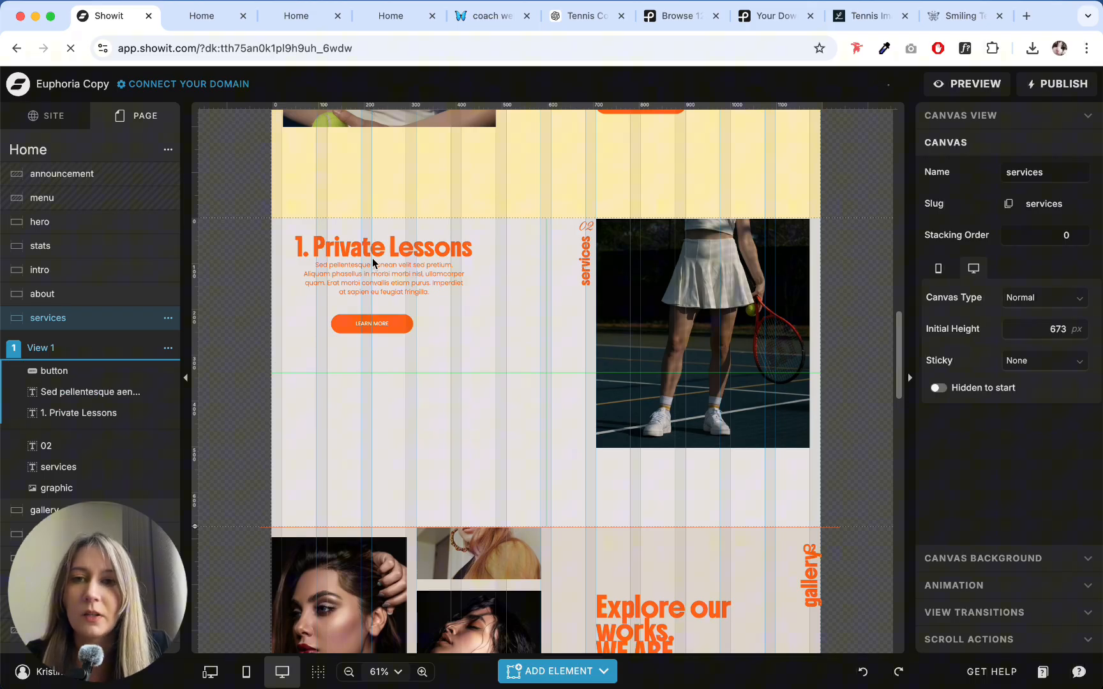
- Lower the paragraph to Y 100 px and align the heading, paragraph and button on a shared horizontal centre
left_click_drag(382, 275, 367, 280)
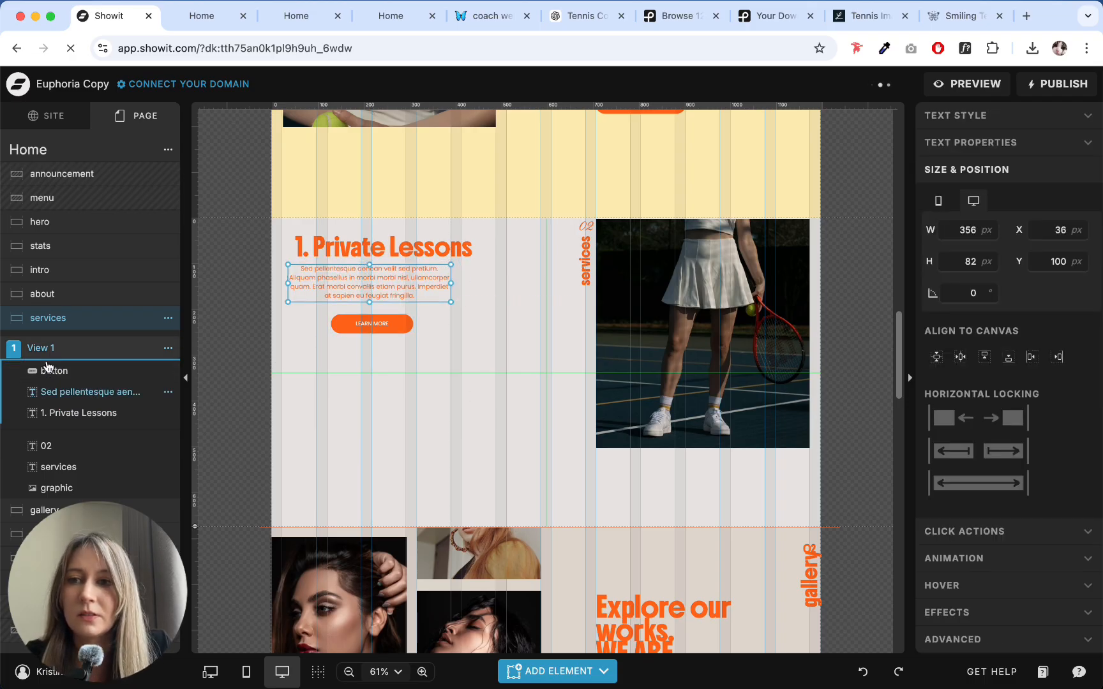
left_click_drag(369, 376, 360, 255)
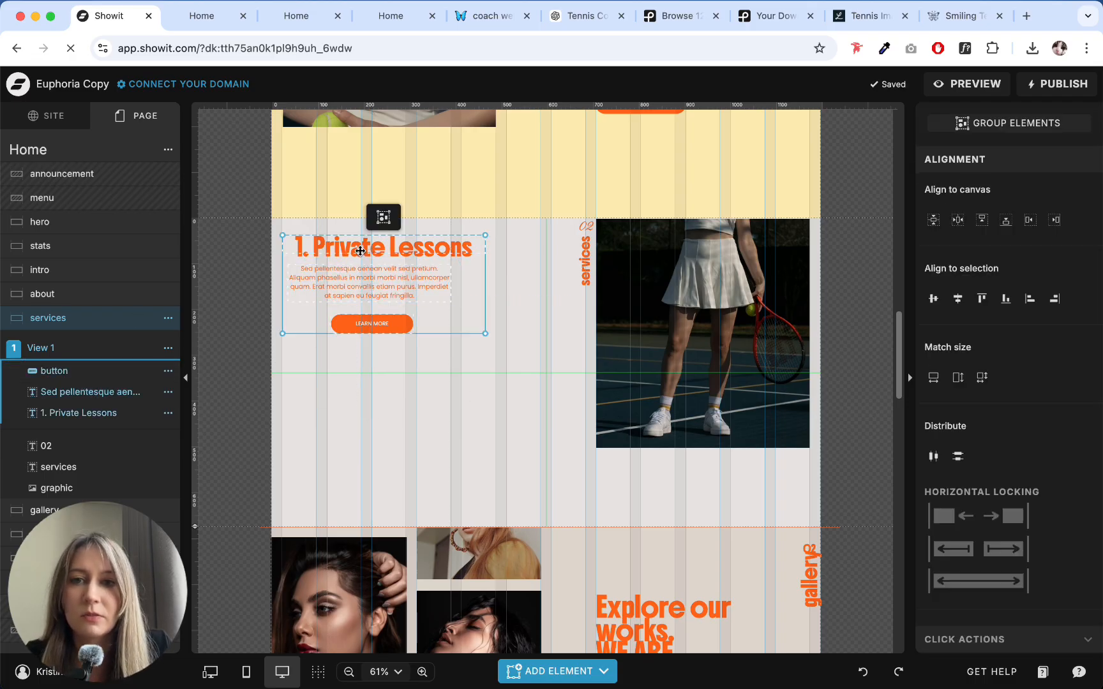
left_click(959, 302)
- Move the heading, paragraph and button down together, placing the "1. Private Lessons" heading at Y 92 px
left_click(510, 381)
left_click_drag(409, 399, 340, 230)
left_click_drag(375, 254, 376, 278)
left_click(520, 303)
left_click(395, 275)
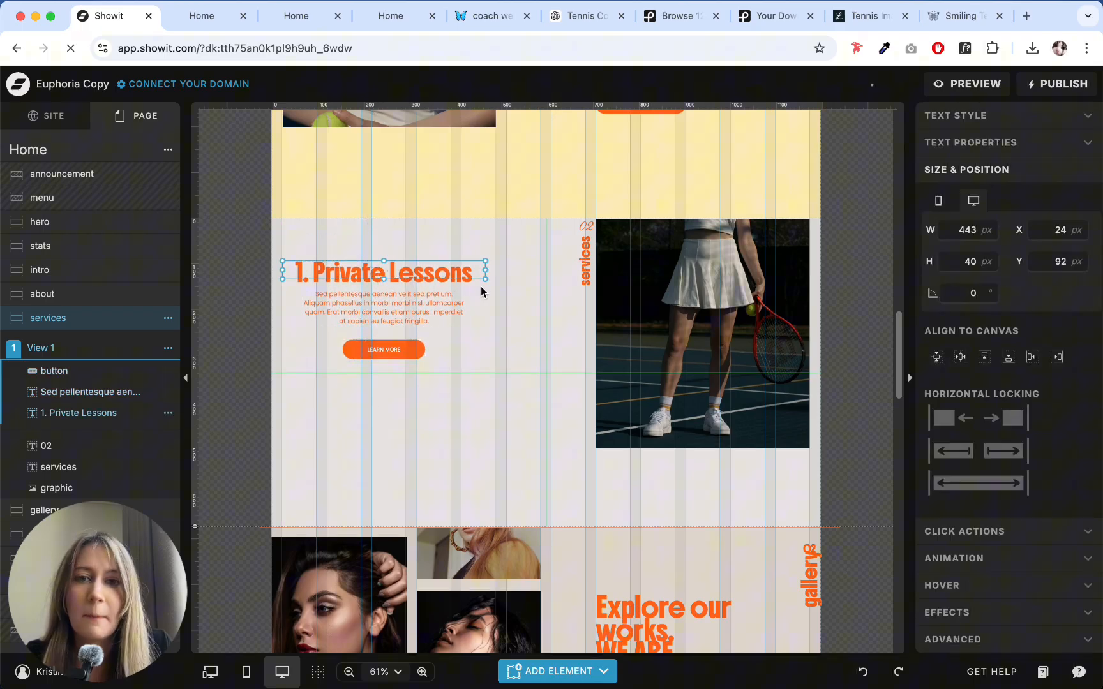
- Enlarge the "1. Private Lessons" text box to 466 × 64 px and left-align its text
left_click_drag(485, 279, 495, 291)
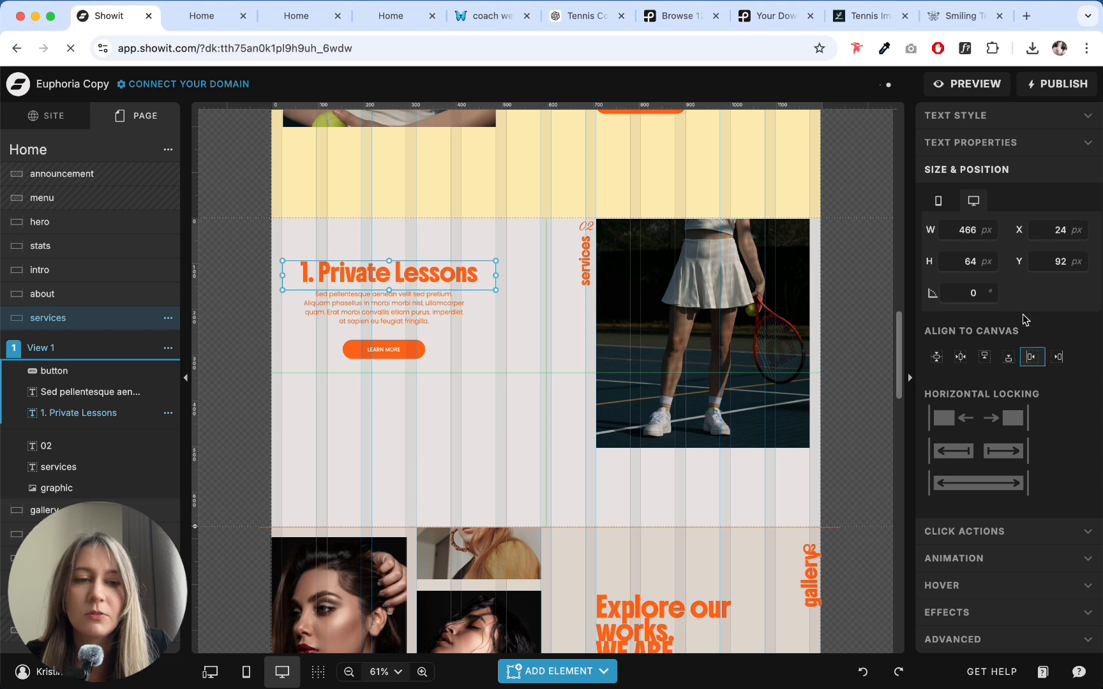
left_click(941, 118)
scroll(962, 307, "down", 5)
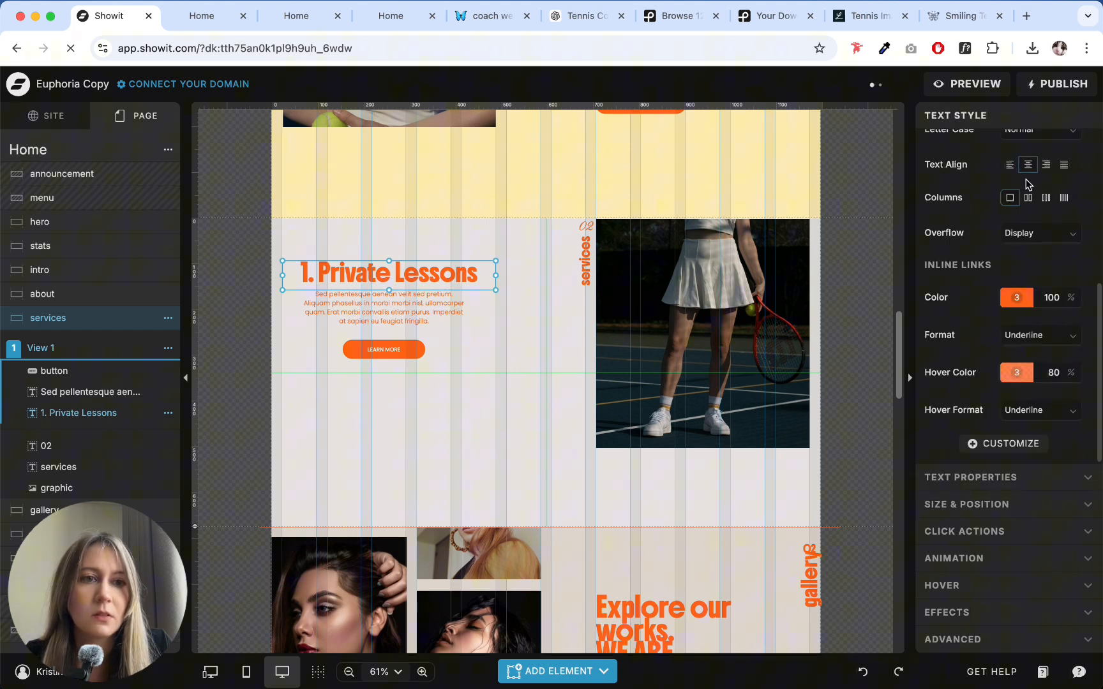
left_click(1015, 166)
left_click(447, 409)
- Left-align the paragraph's text and move the paragraph and Learn More button flush with the heading's left edge
left_click(381, 300)
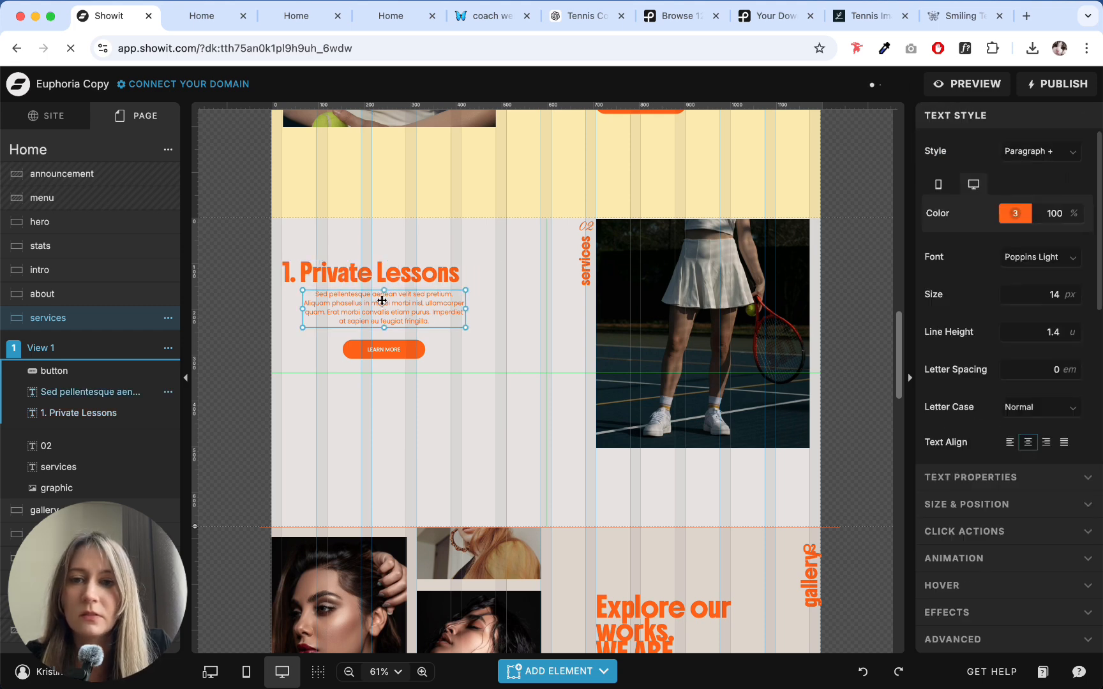
left_click(1009, 442)
left_click_drag(345, 313, 322, 308)
left_click(363, 354)
left_click_drag(364, 354, 303, 350)
left_click(408, 377)
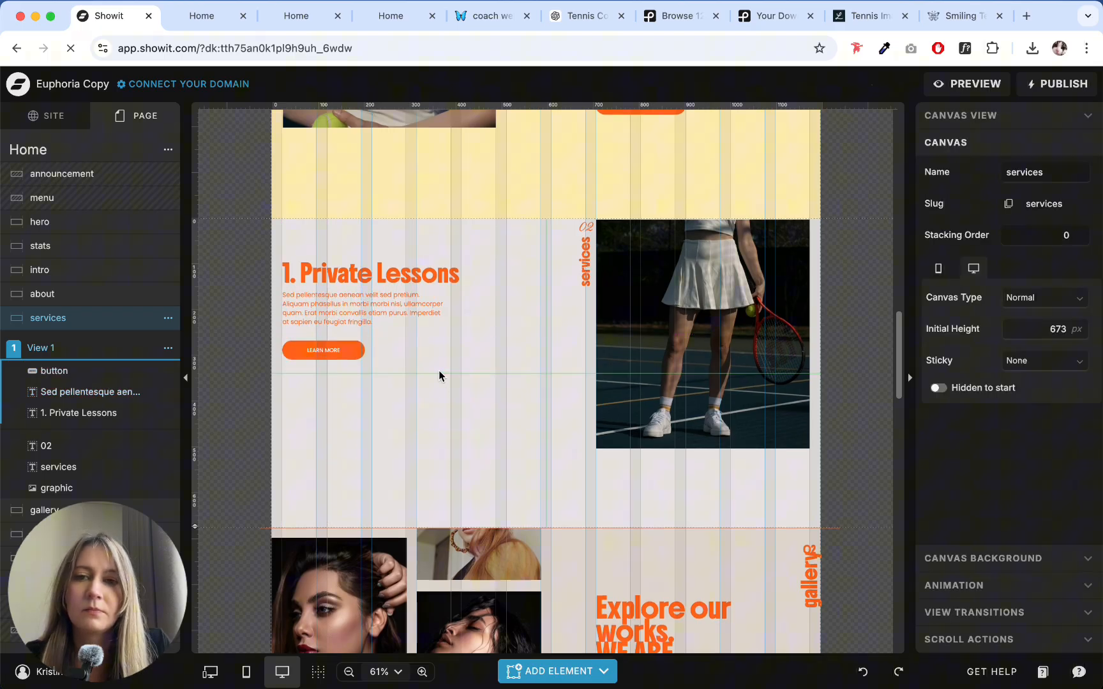
- Reapply the Heading text style to "1. Private Lessons" and left-align it
scroll(451, 362, "up", 2)
left_click(380, 302)
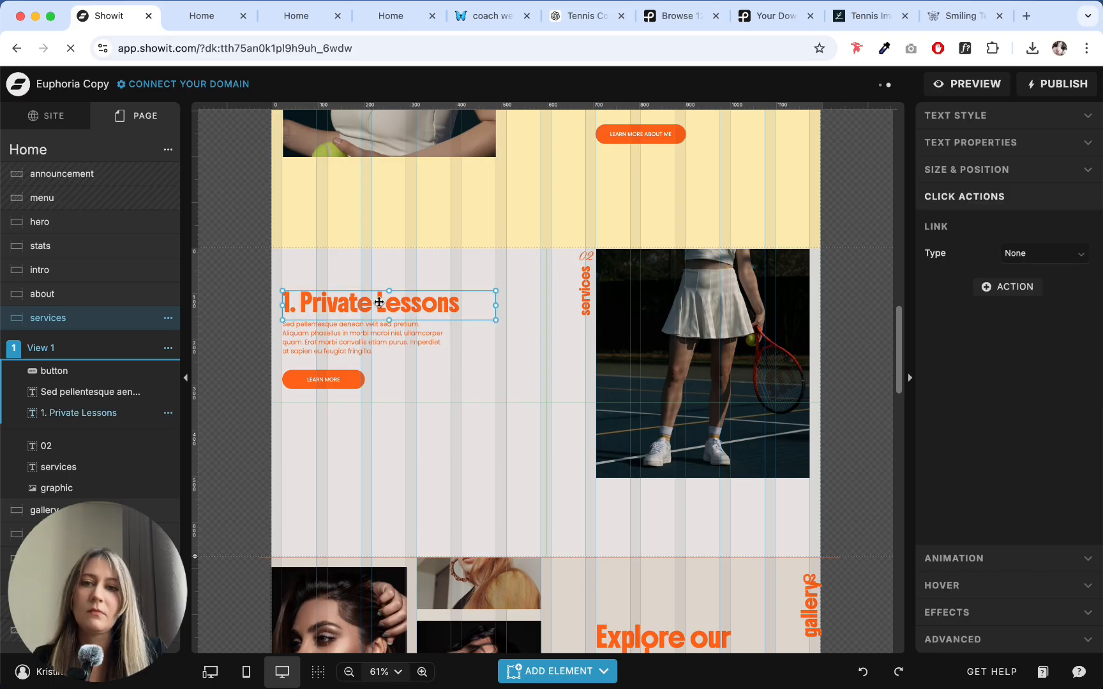
scroll(539, 297, "up", 8)
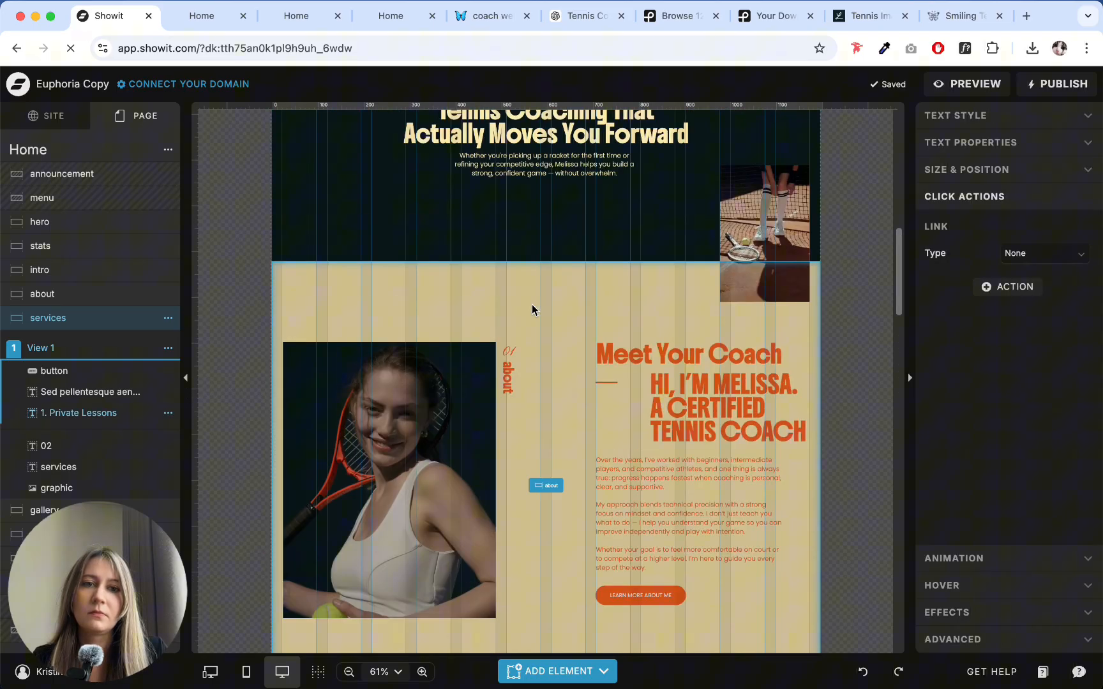
scroll(532, 305, "down", 9)
left_click(1052, 119)
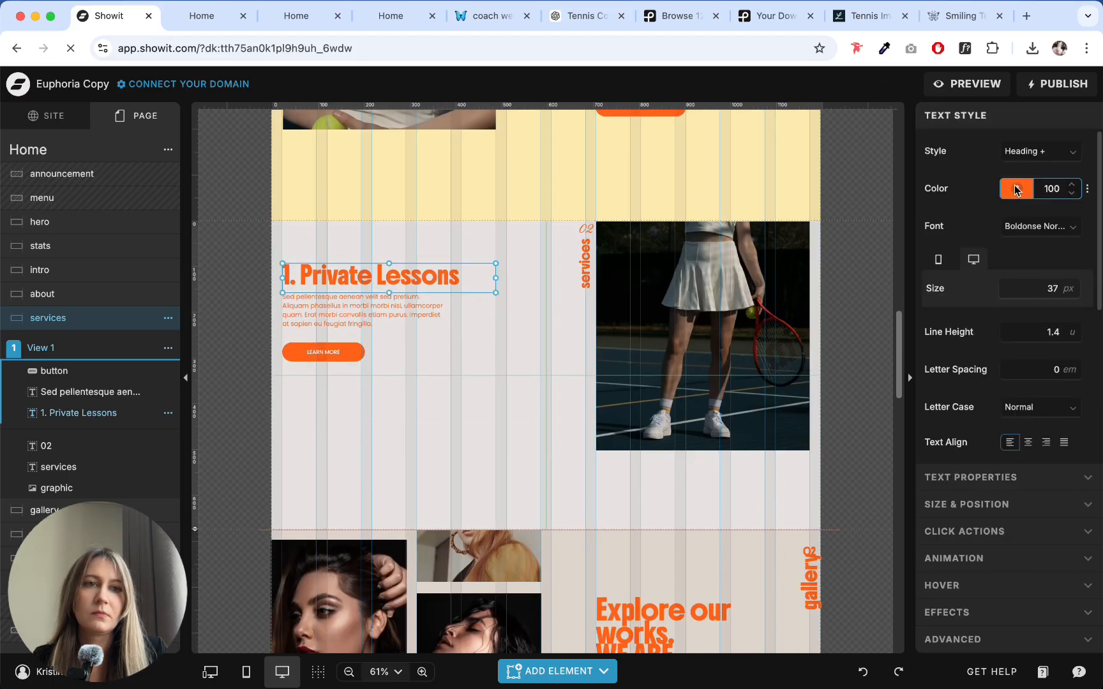
left_click(1039, 152)
left_click(997, 196)
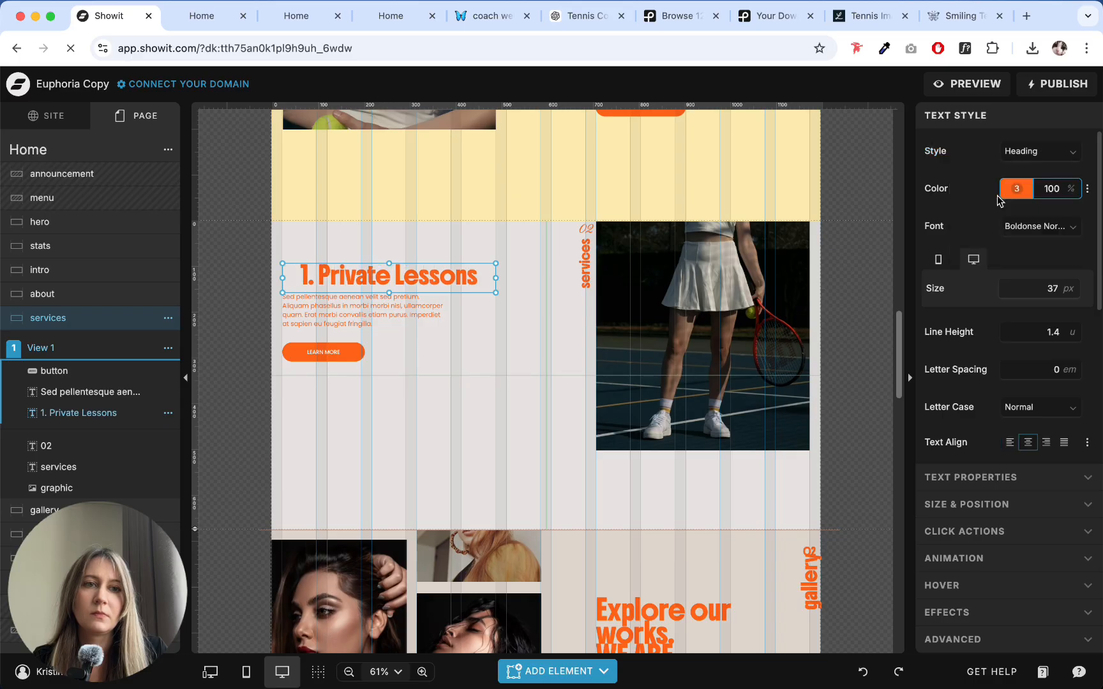
left_click(1011, 444)
- Move the Learn More button slightly up, closer to the paragraph
left_click(479, 365)
left_click_drag(337, 352, 337, 346)
left_click(542, 391)
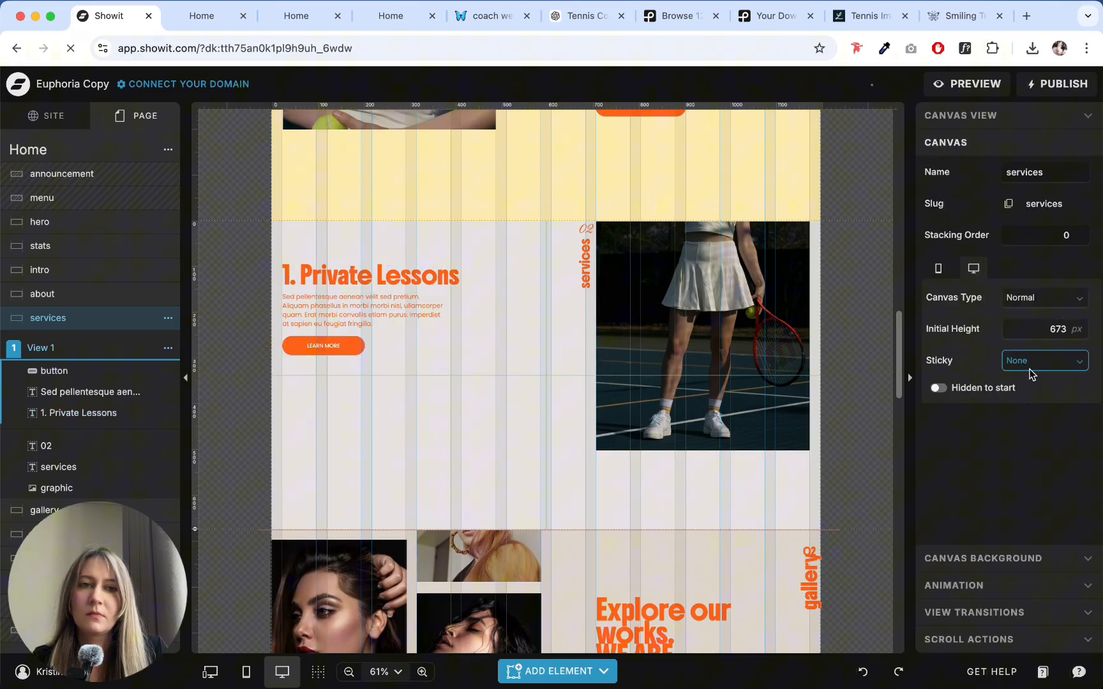
- Duplicate the "1. Private Lessons" heading below the button and replace its text with "2. Semi-Private Sessions" copied from ChatGPT
left_click(570, 18)
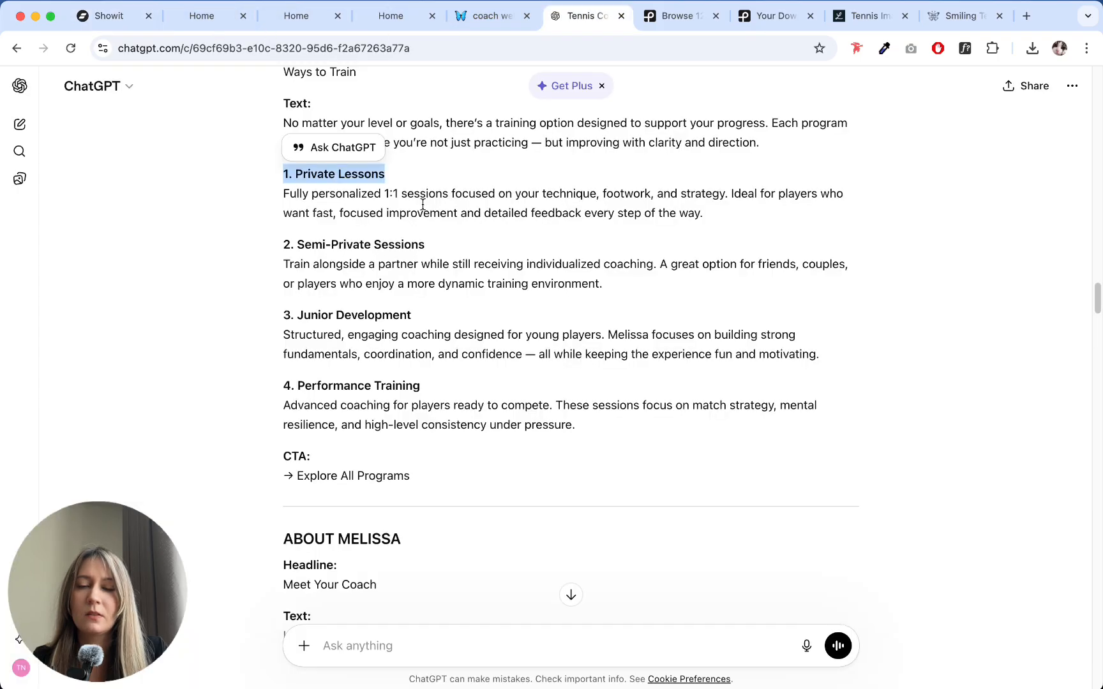
left_click_drag(283, 245, 431, 245)
key("super+c")
left_click(103, 15)
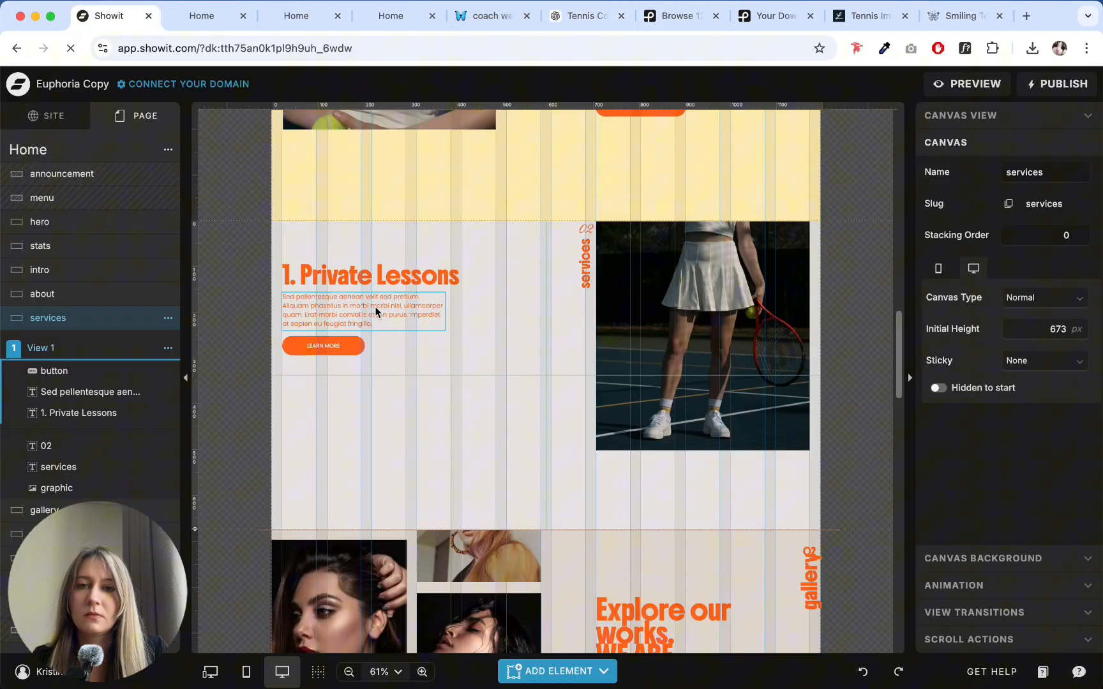
left_click(377, 278)
left_click_drag(377, 278, 376, 378)
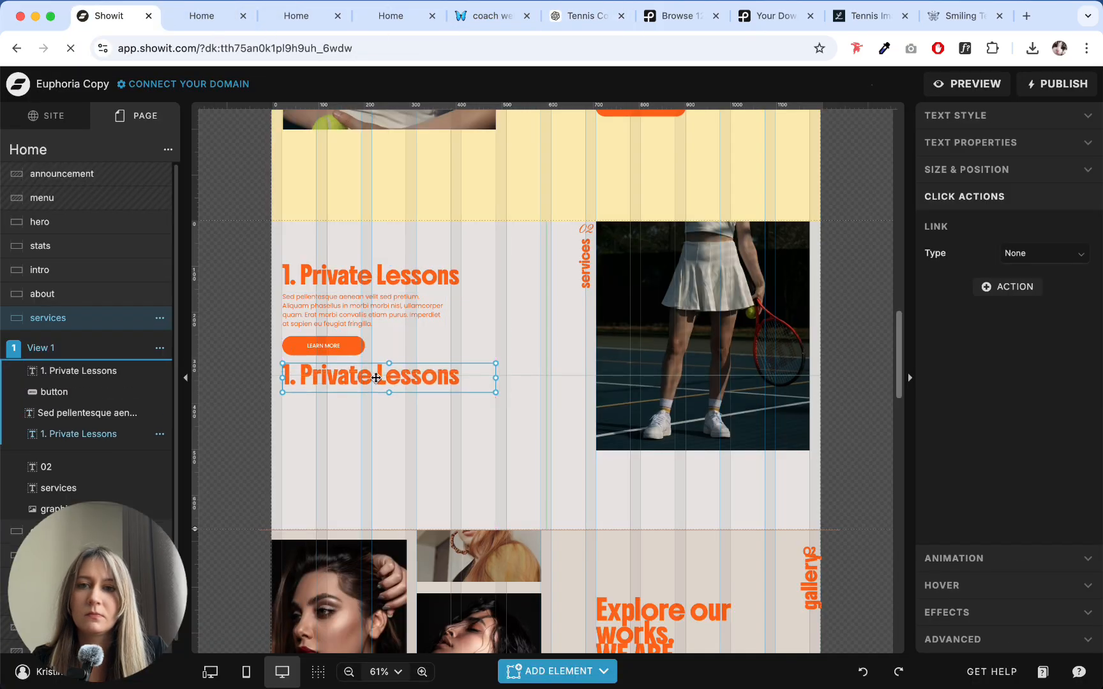
double_click(376, 378)
key("super+v")
key("Escape")
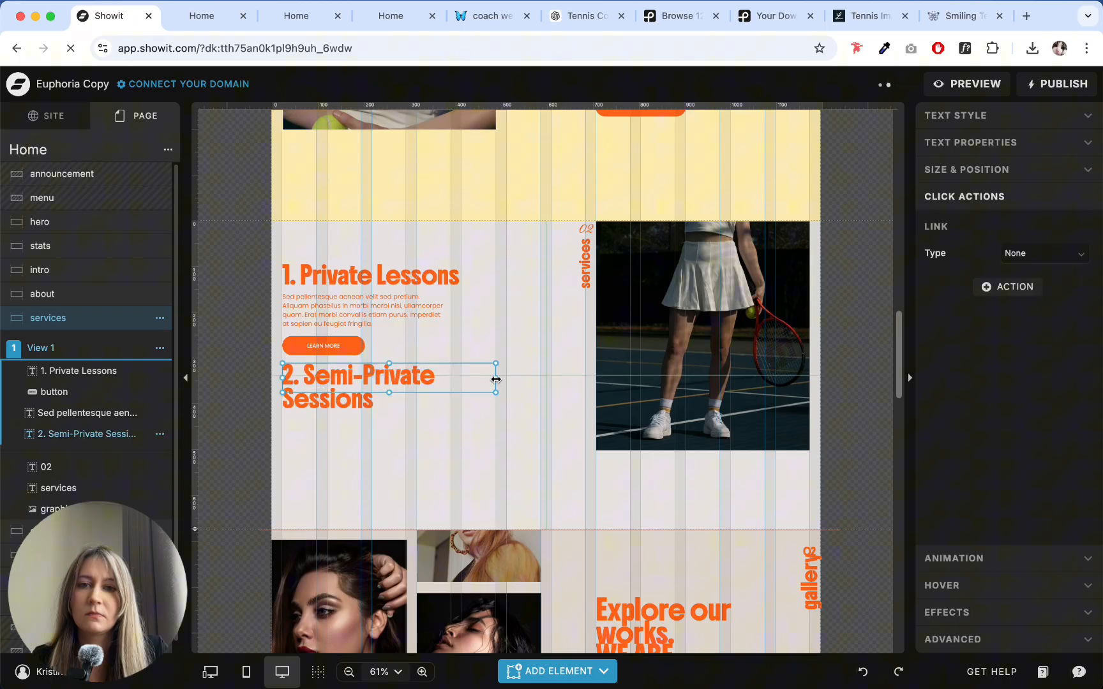
- Widen the second heading to fit one line and duplicate it below as "3. Junior Development", copied from ChatGPT
left_click_drag(496, 380, 468, 414)
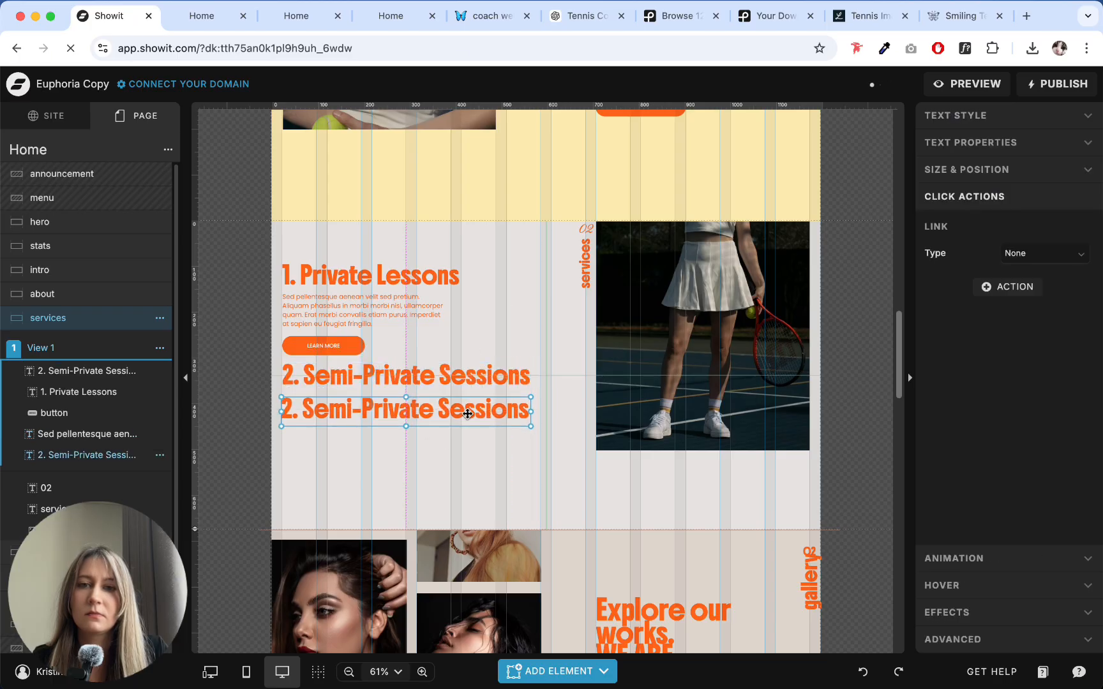
left_click(581, 17)
left_click_drag(275, 316, 464, 321)
key("ctrl+c")
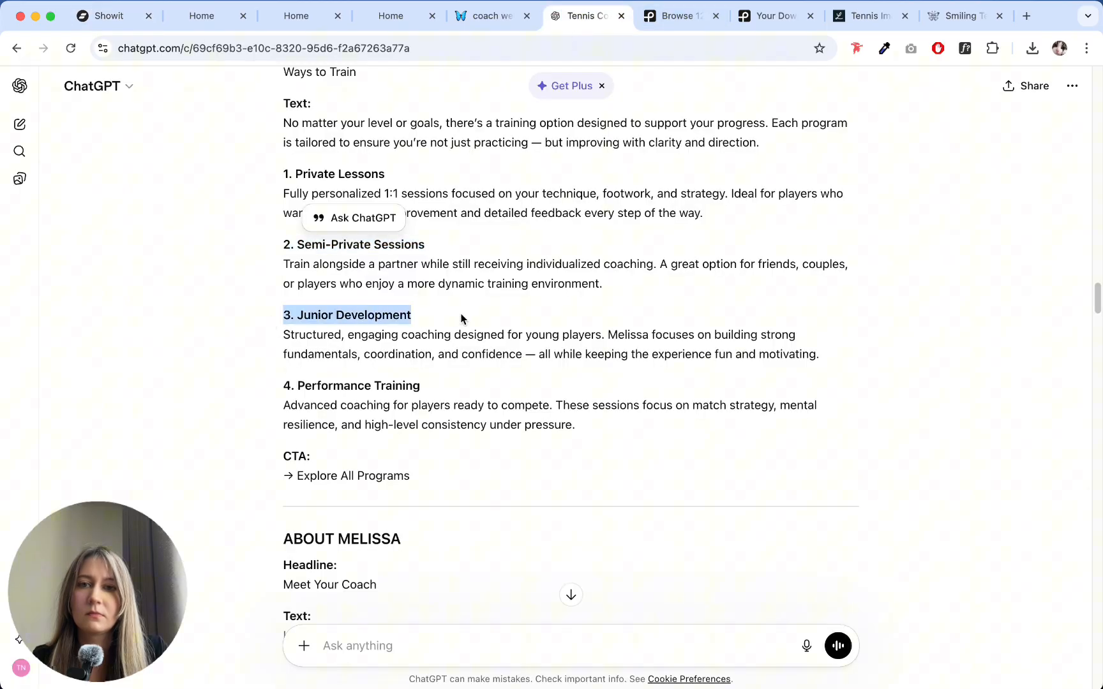
left_click(102, 16)
double_click(420, 417)
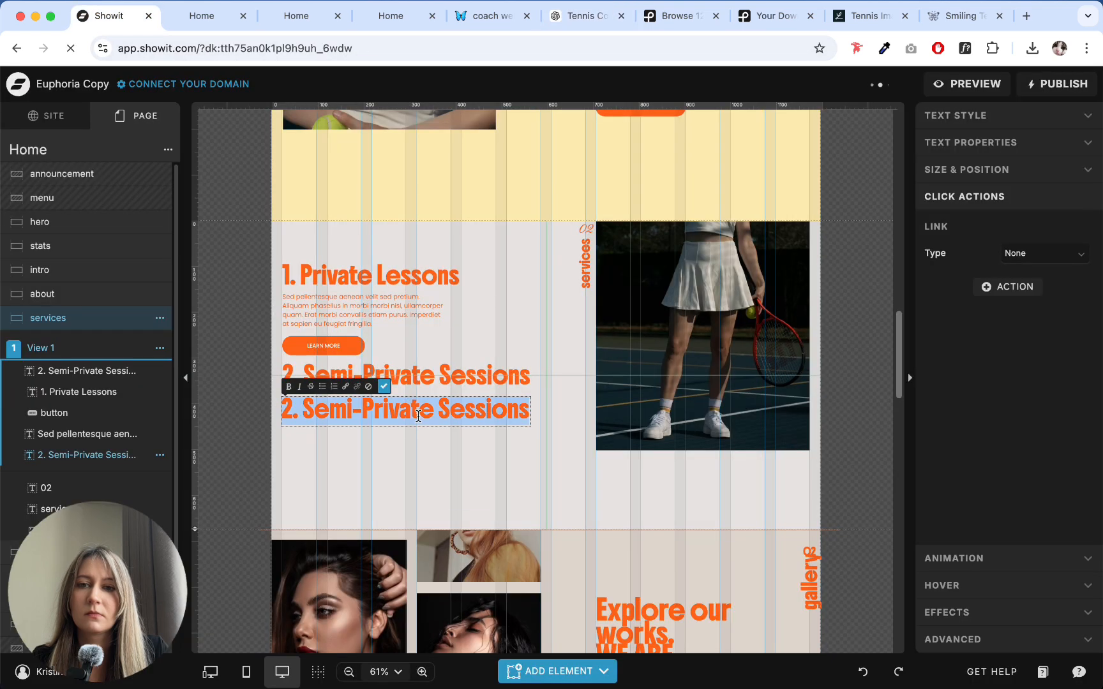
key("ctrl+v")
left_click(434, 468)
- Duplicate the "3. Junior Development" heading below and replace its text with "4. Performance Training" copied from ChatGPT
left_click_drag(441, 421, 442, 445)
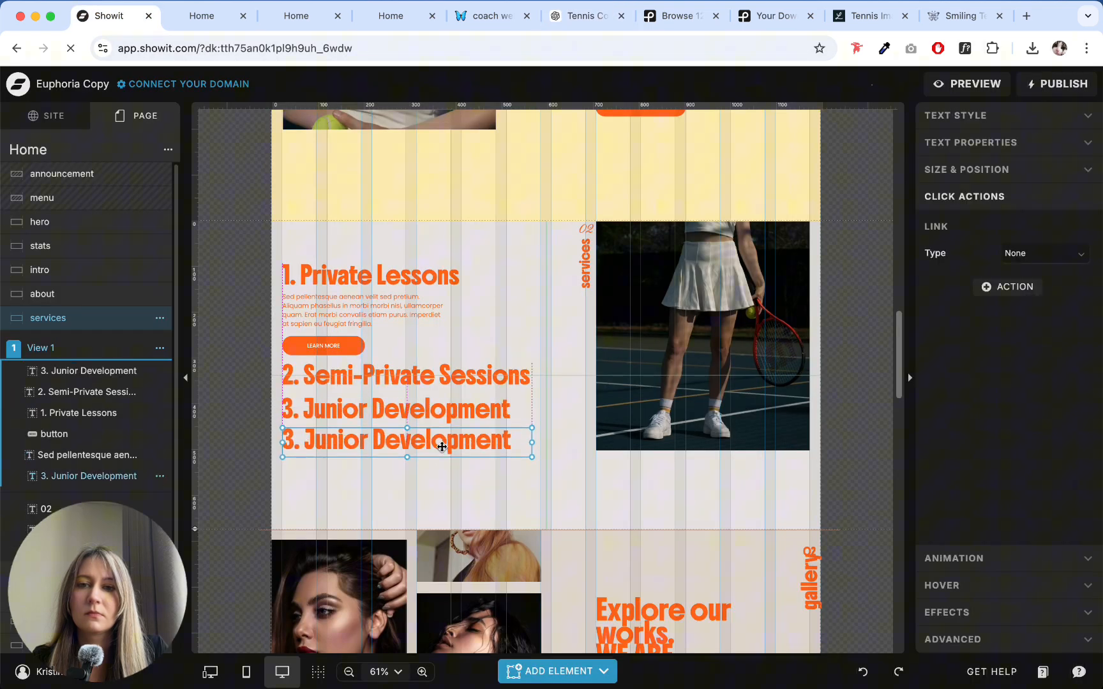
left_click(562, 17)
left_click_drag(273, 390, 455, 388)
key("ctrl+c")
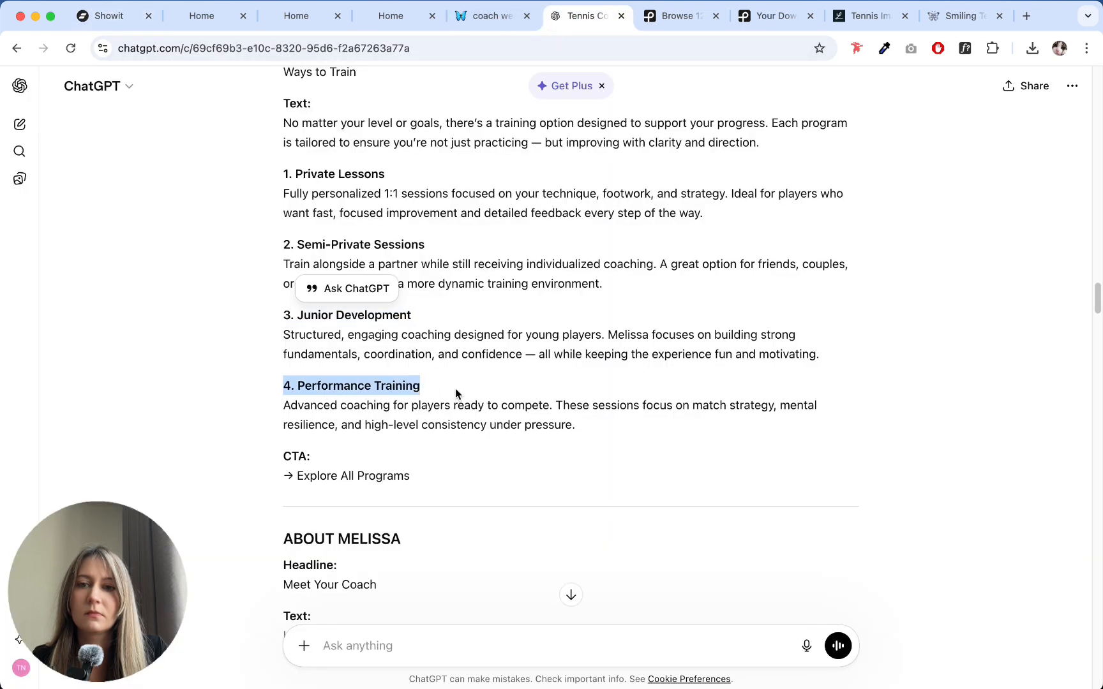
left_click(103, 16)
double_click(389, 436)
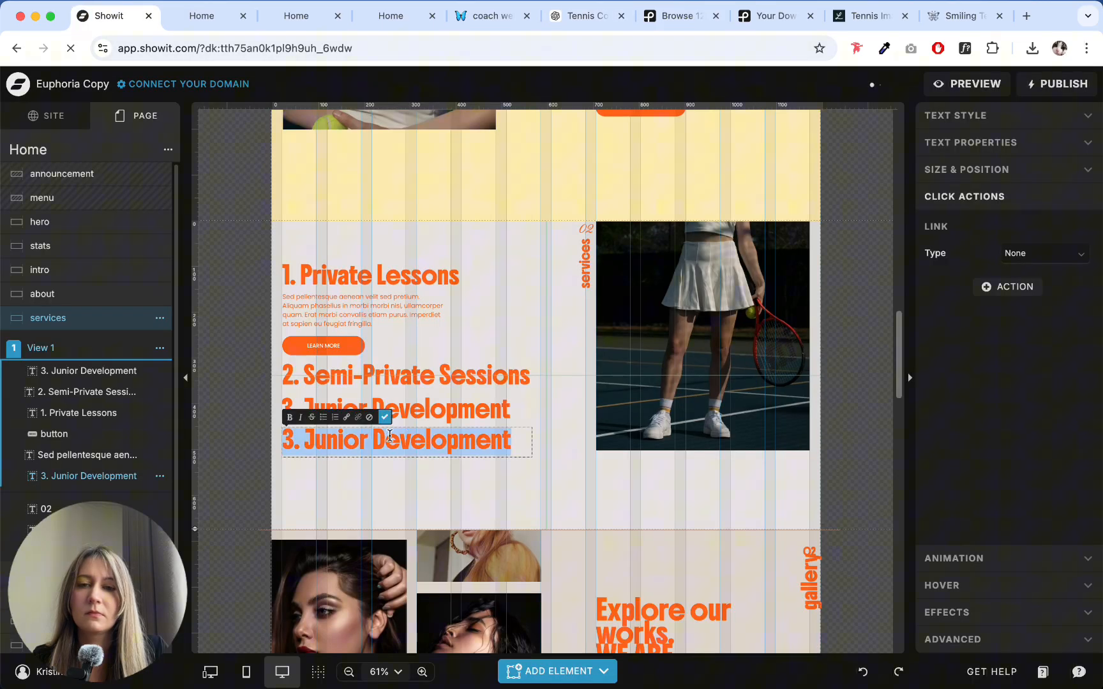
key("ctrl+v")
left_click(528, 478)
left_click_drag(444, 442, 447, 444)
- Check the text tag and text style settings of the service headings
left_click_drag(443, 502, 364, 364)
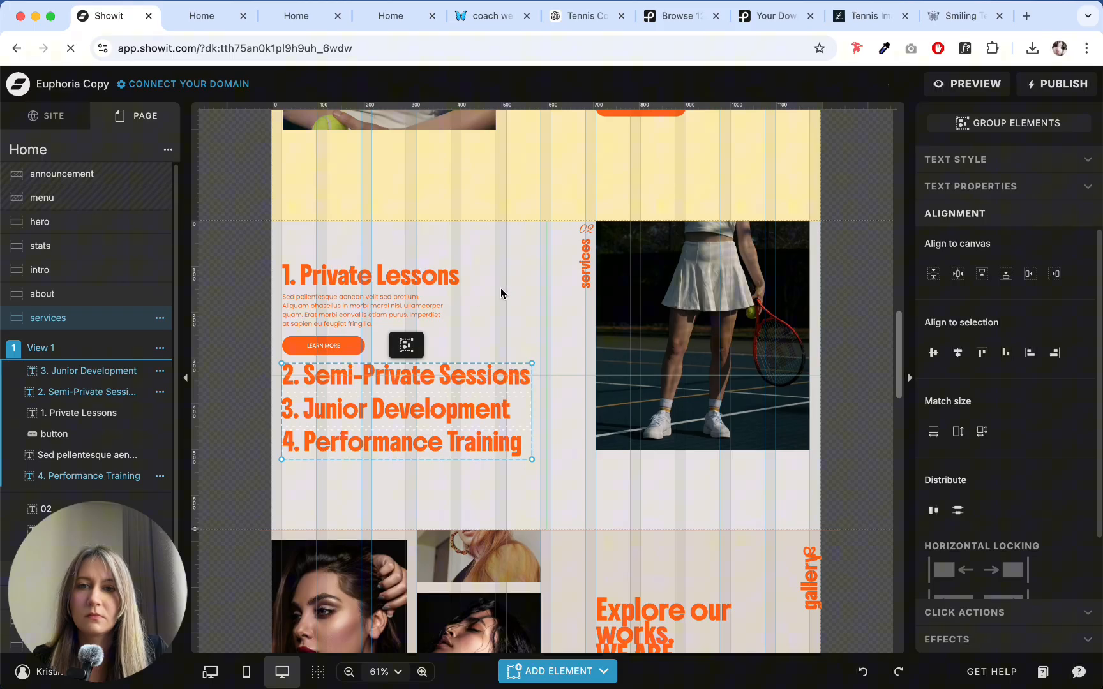
left_click(444, 270)
left_click(975, 142)
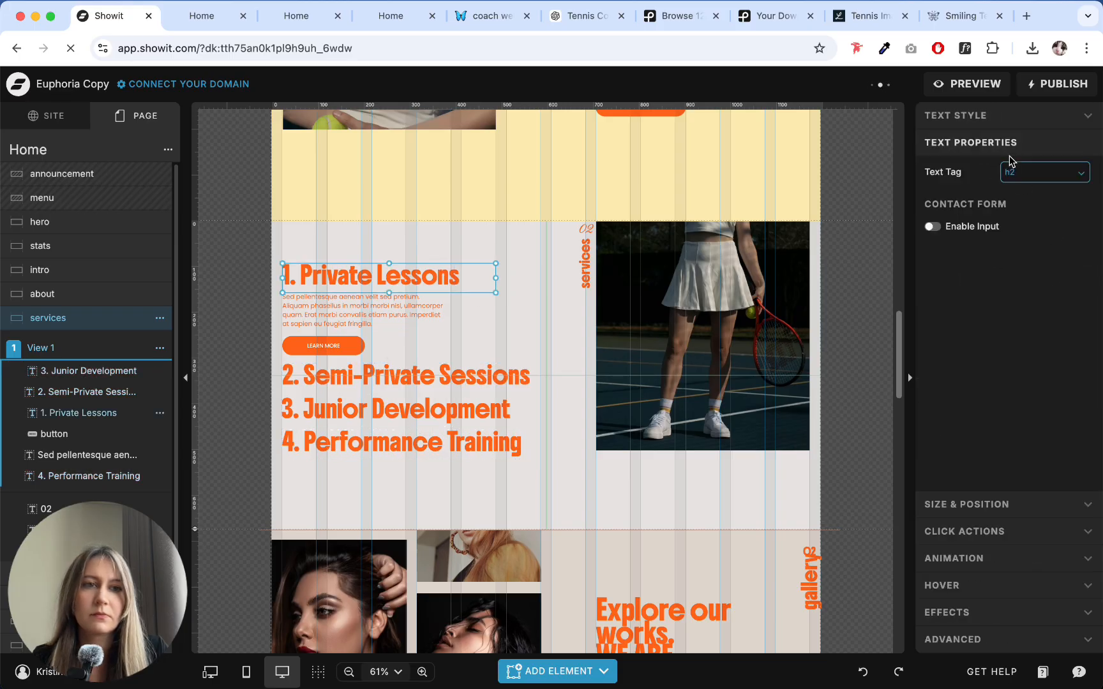
left_click(993, 117)
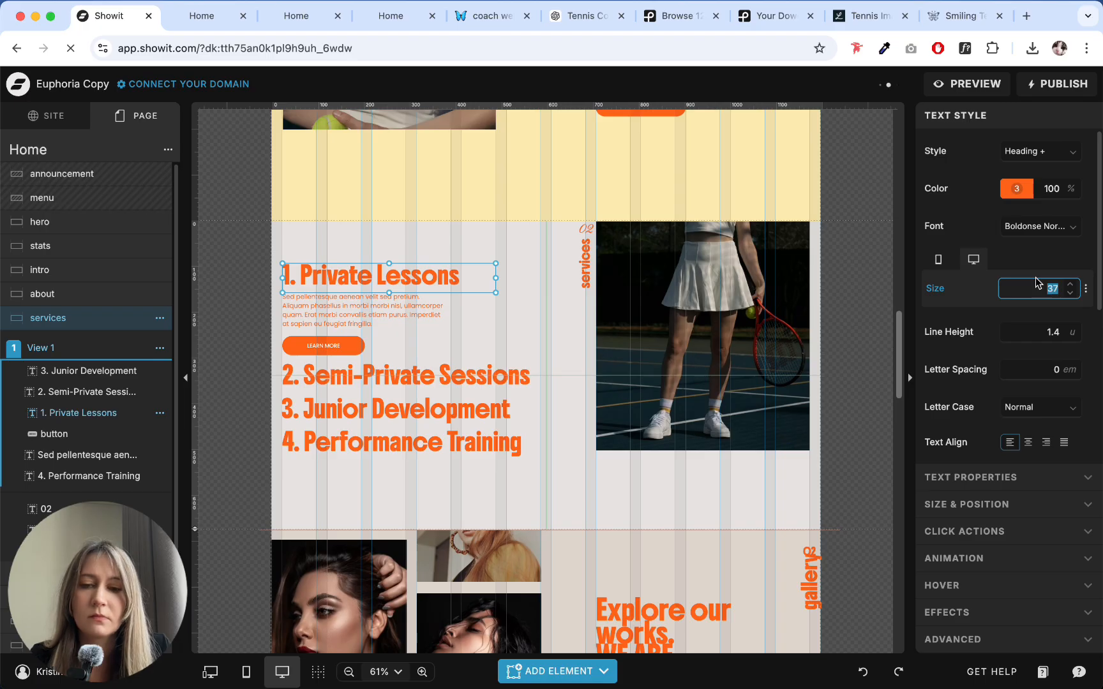
left_click(504, 330)
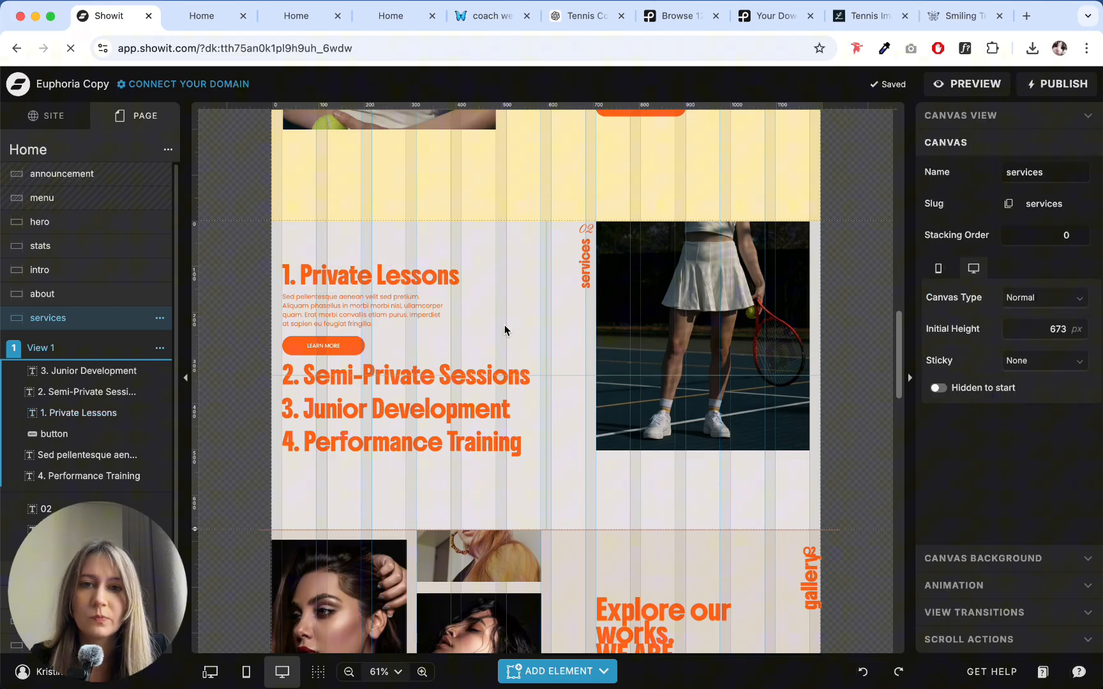
left_click(503, 449)
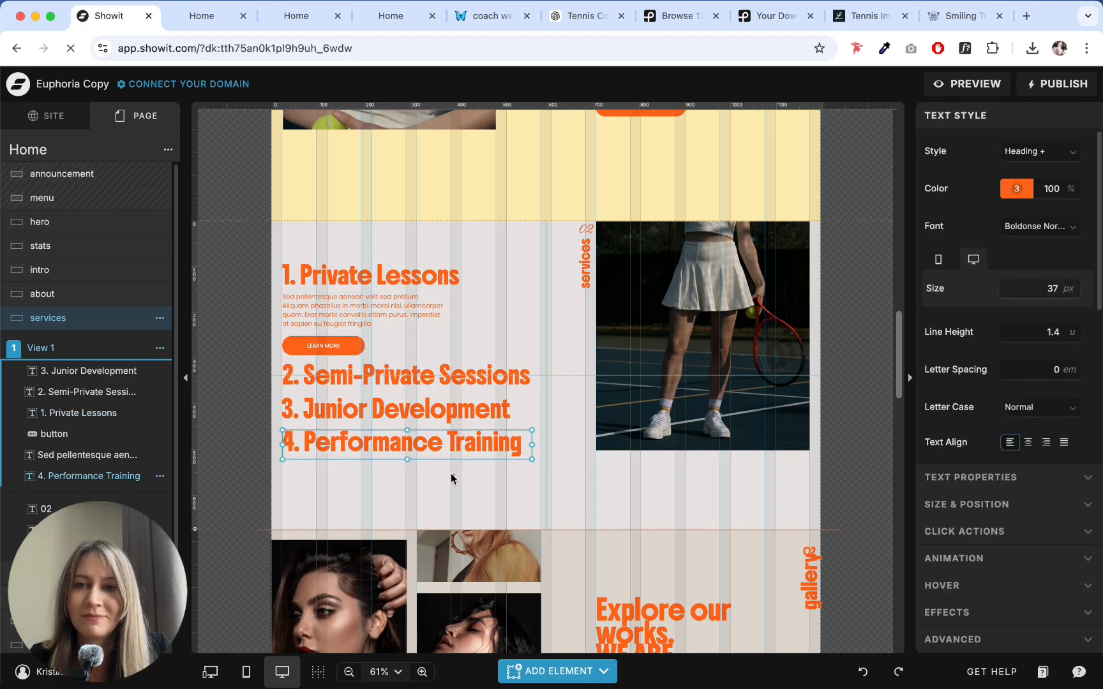
- Move the "1. Private Lessons" heading, paragraph and button slightly up together
left_click_drag(455, 475, 275, 257)
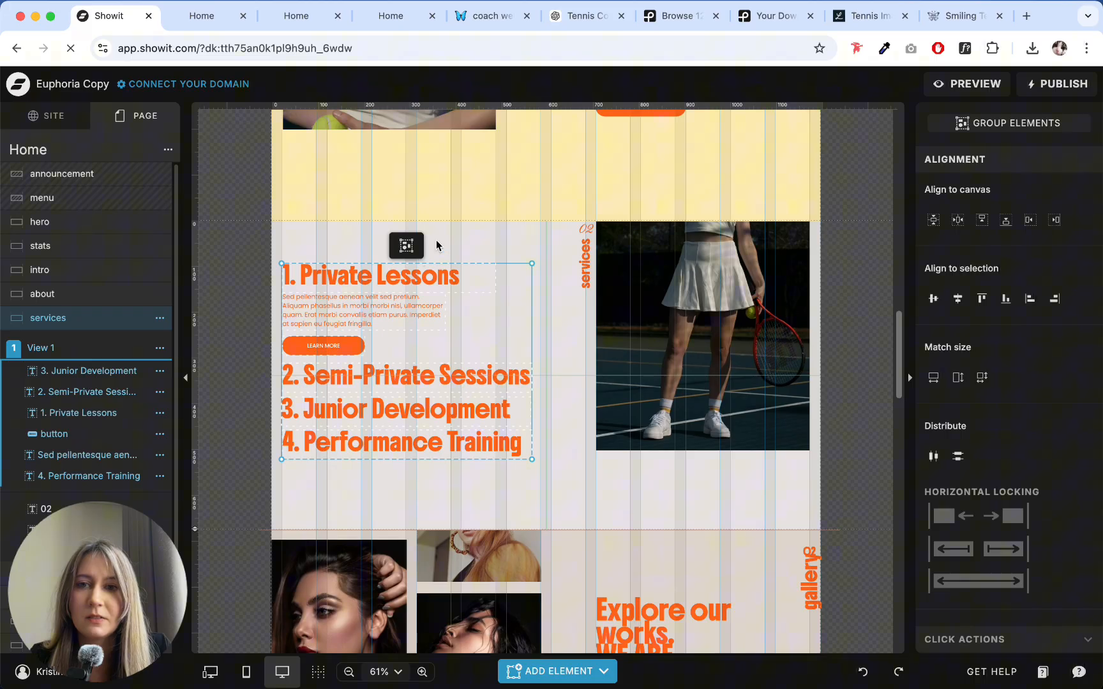
left_click_drag(437, 245, 327, 317)
left_click(254, 290)
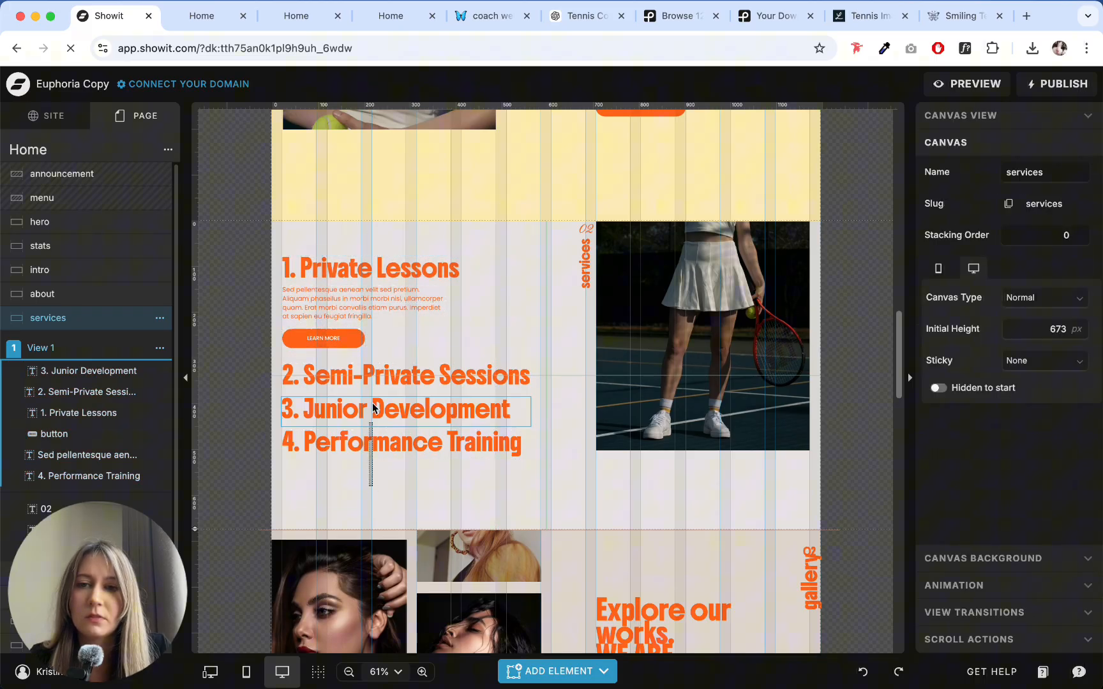
- Distribute headings 2, 3 and 4 evenly in the vertical direction
left_click_drag(374, 409, 379, 365)
left_click(959, 510)
left_click(470, 504)
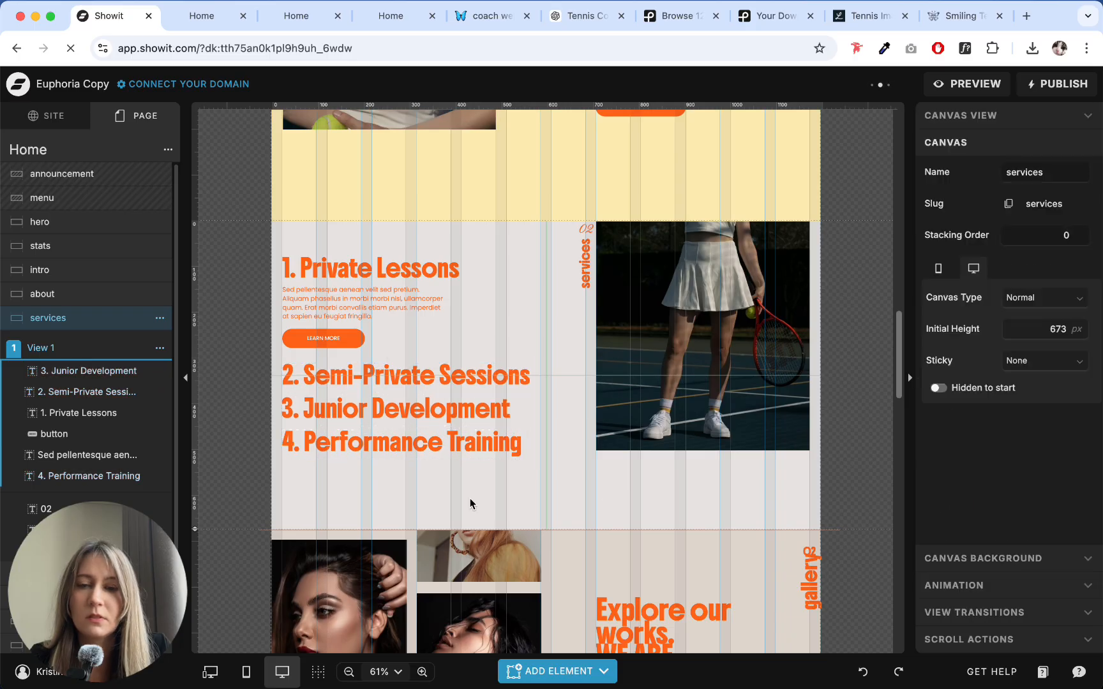
- Set the services canvas background to the pale yellow colour style 5
left_click(1003, 555)
left_click(1018, 276)
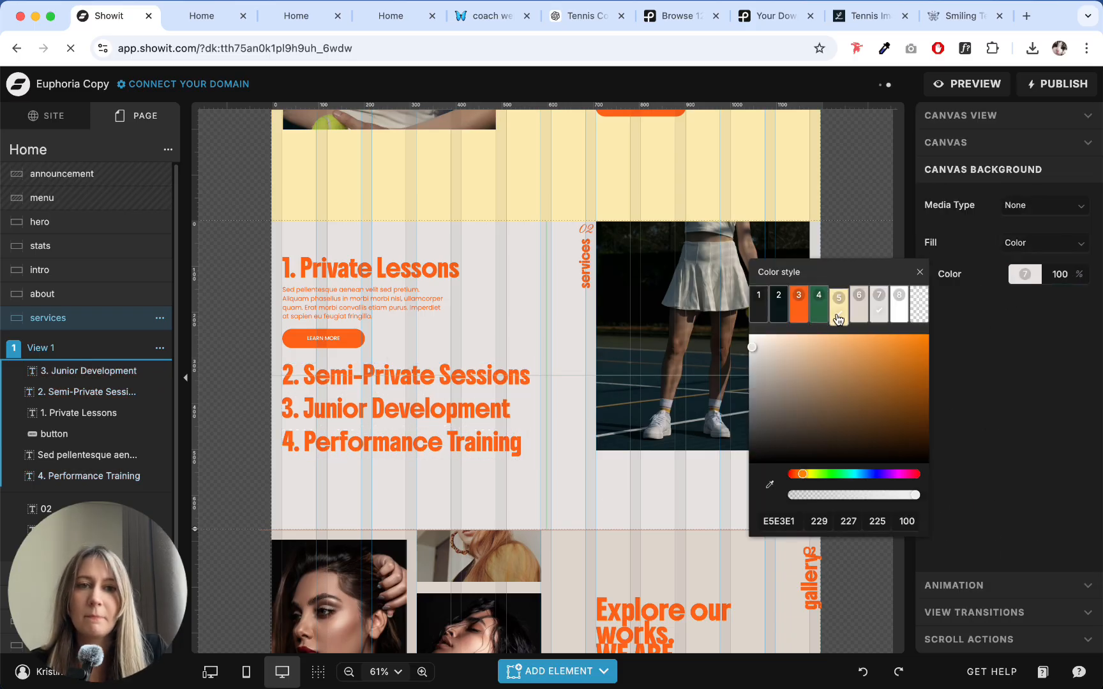
left_click(840, 300)
left_click(621, 451)
- Extend the tennis player image in the services section slightly downward
left_click(721, 450)
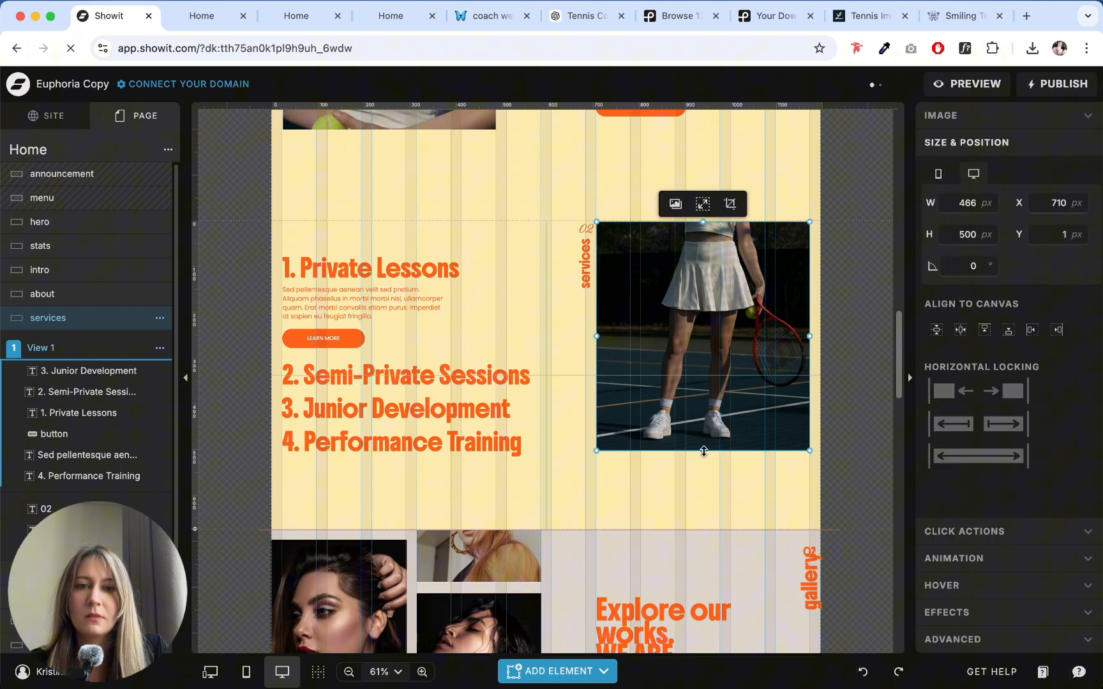
left_click_drag(703, 452, 702, 457)
left_click(719, 494)
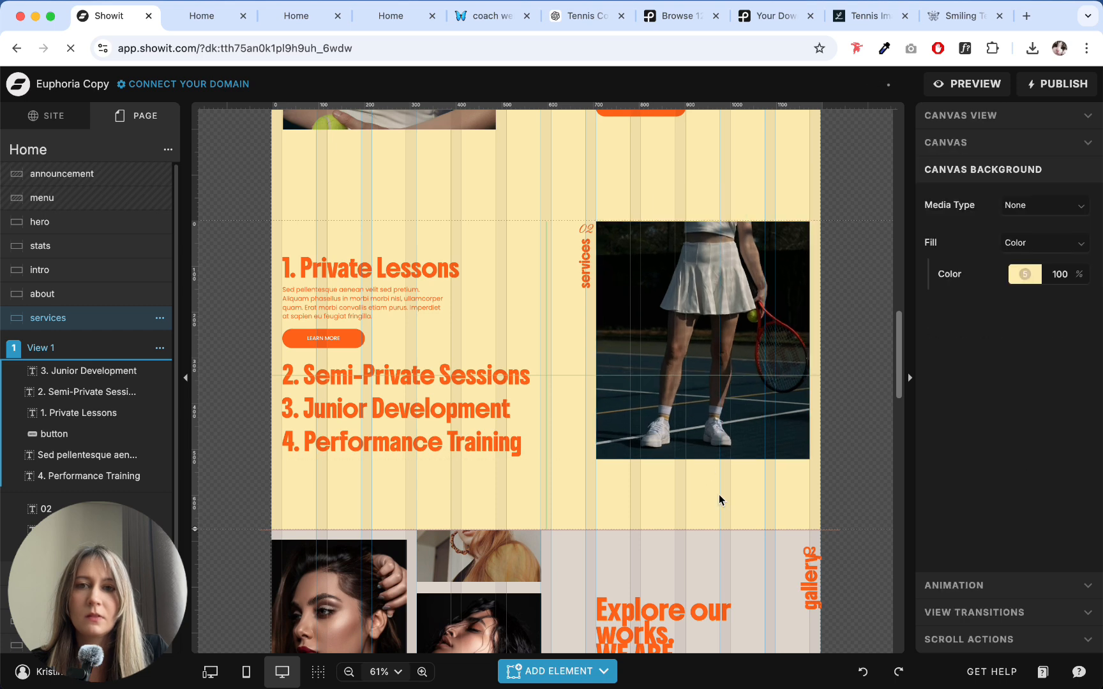
left_click_drag(553, 229, 700, 438)
- Reduce the about canvas's height to narrow the empty space above the services section
left_click(496, 205)
scroll(267, 358, "up", 3)
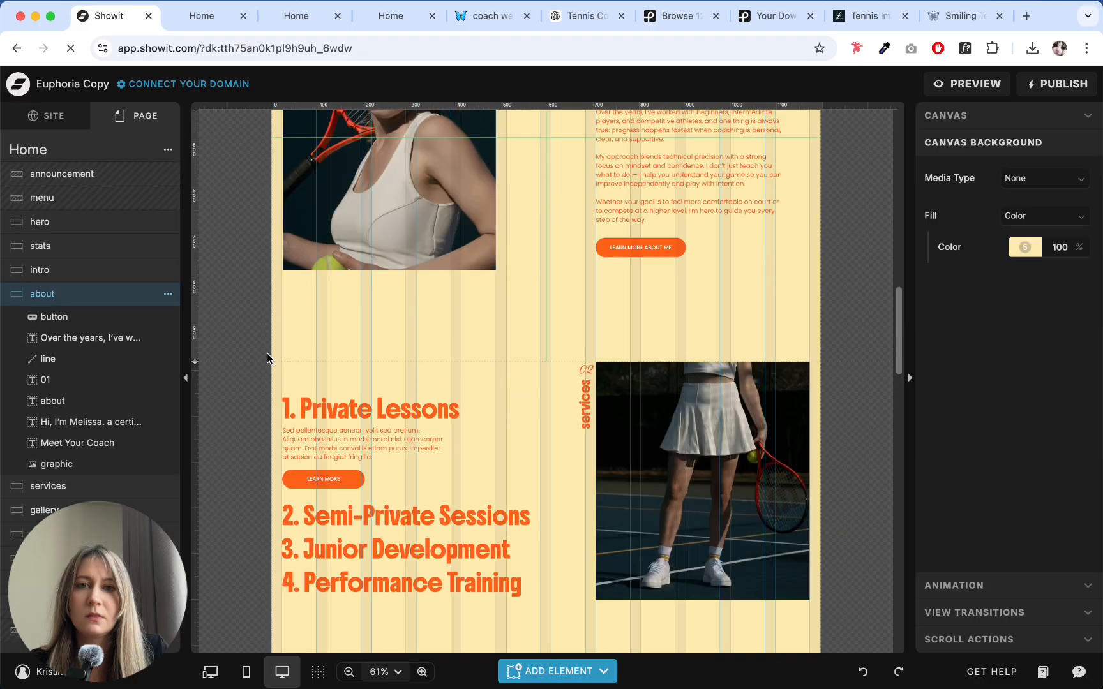
left_click_drag(200, 366, 204, 337)
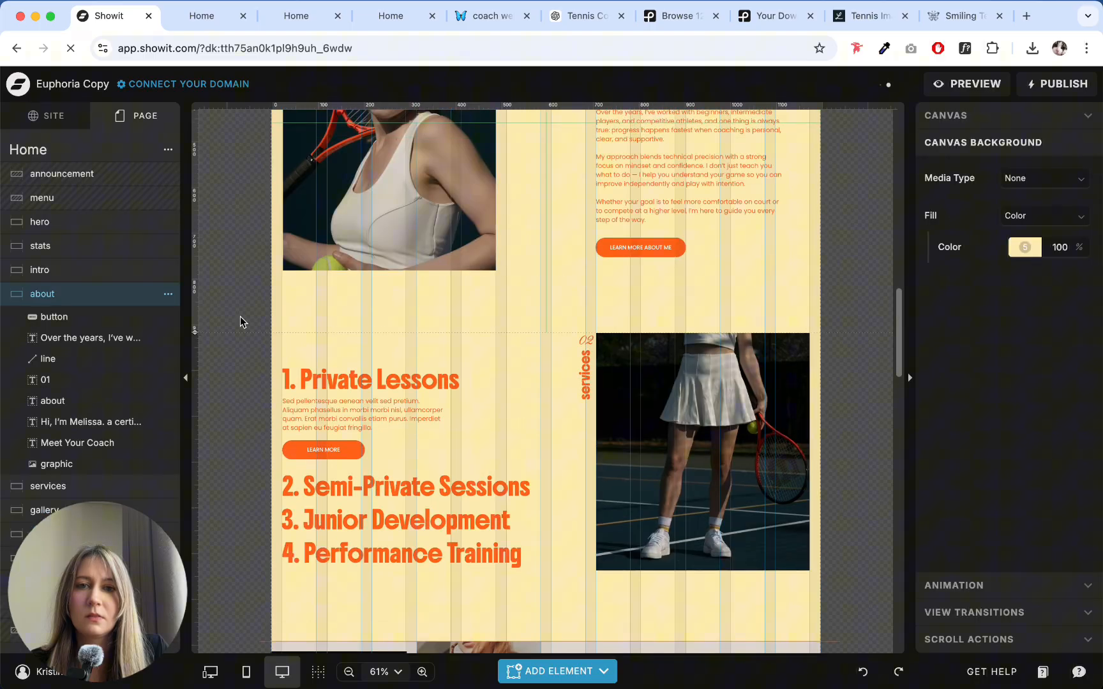
- Check the size and position of the "2. Semi-Private Sessions" and "4. Performance Training" headings
scroll(488, 293, "down", 3)
left_click(527, 273)
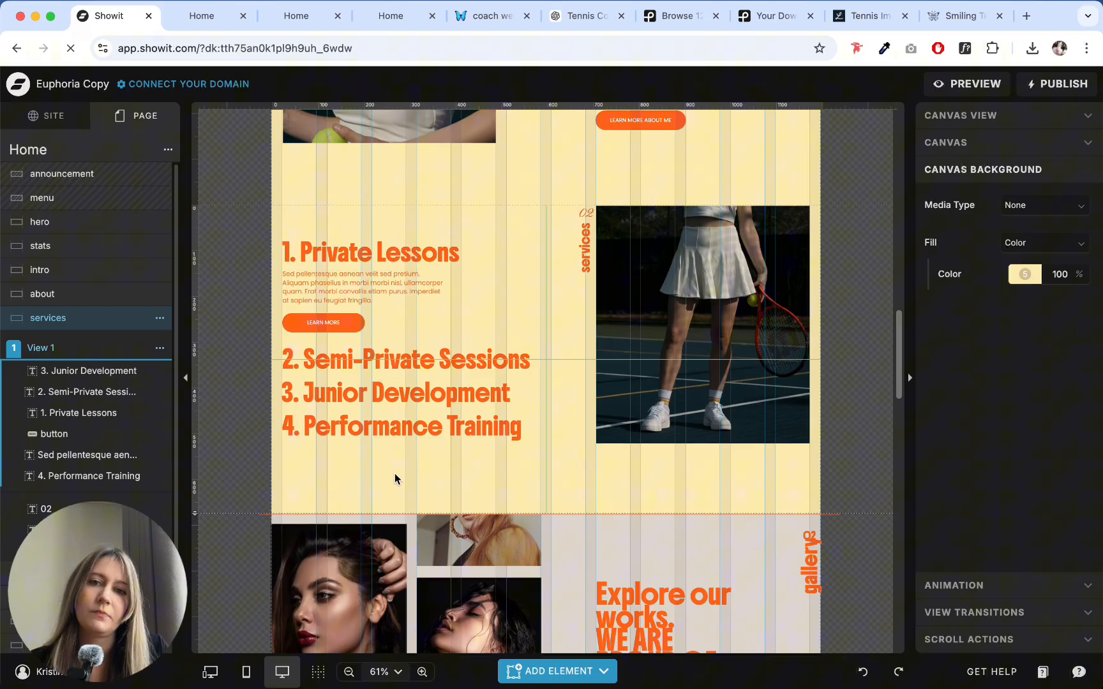
left_click(401, 422)
left_click(398, 367)
left_click(446, 447)
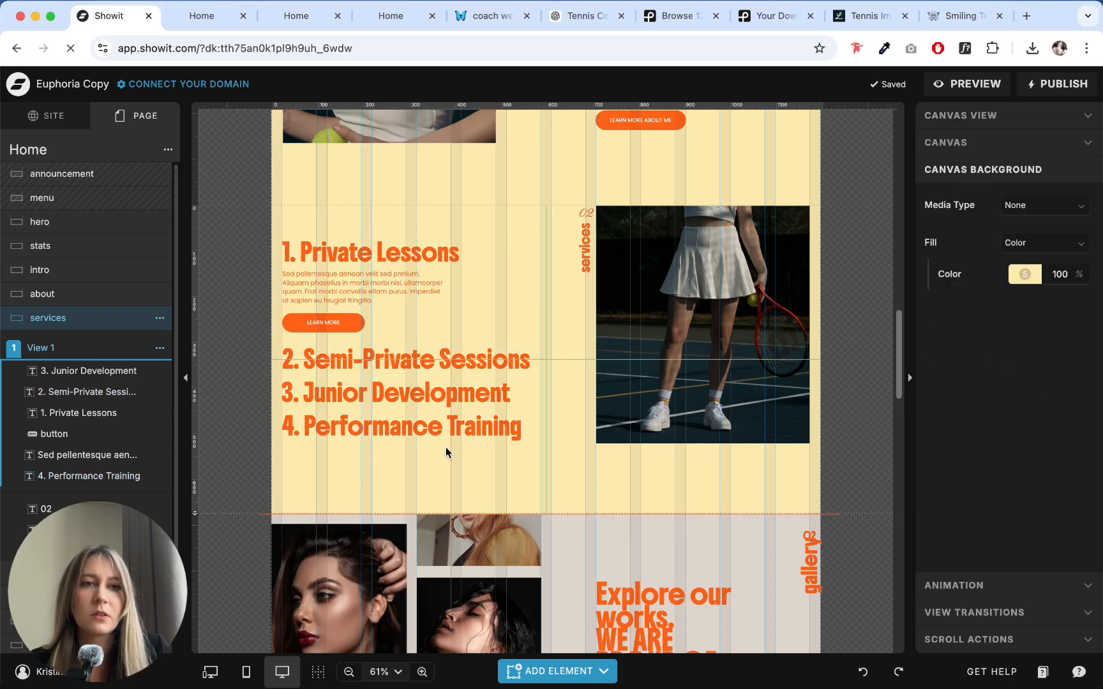
left_click(447, 367)
left_click(462, 425)
left_click(456, 359)
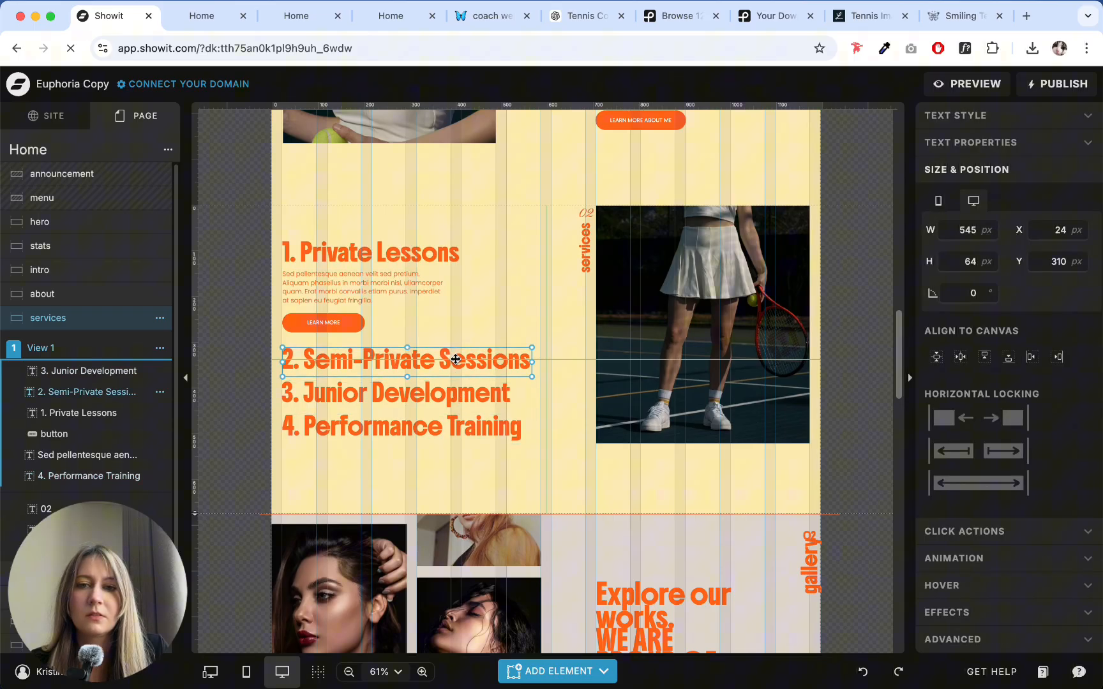
- Preview the desktop site and review how the services section looks around its headings, image and bottom spacing
left_click(451, 253)
left_click(974, 84)
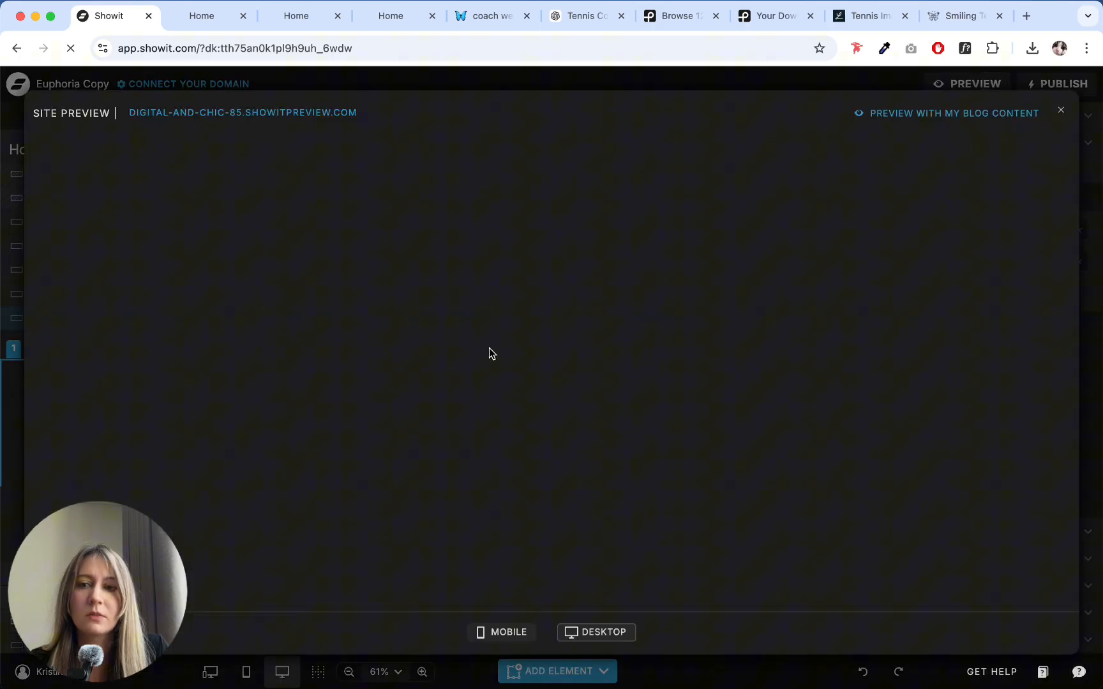
scroll(492, 342, "down", 10)
scroll(510, 328, "down", 5)
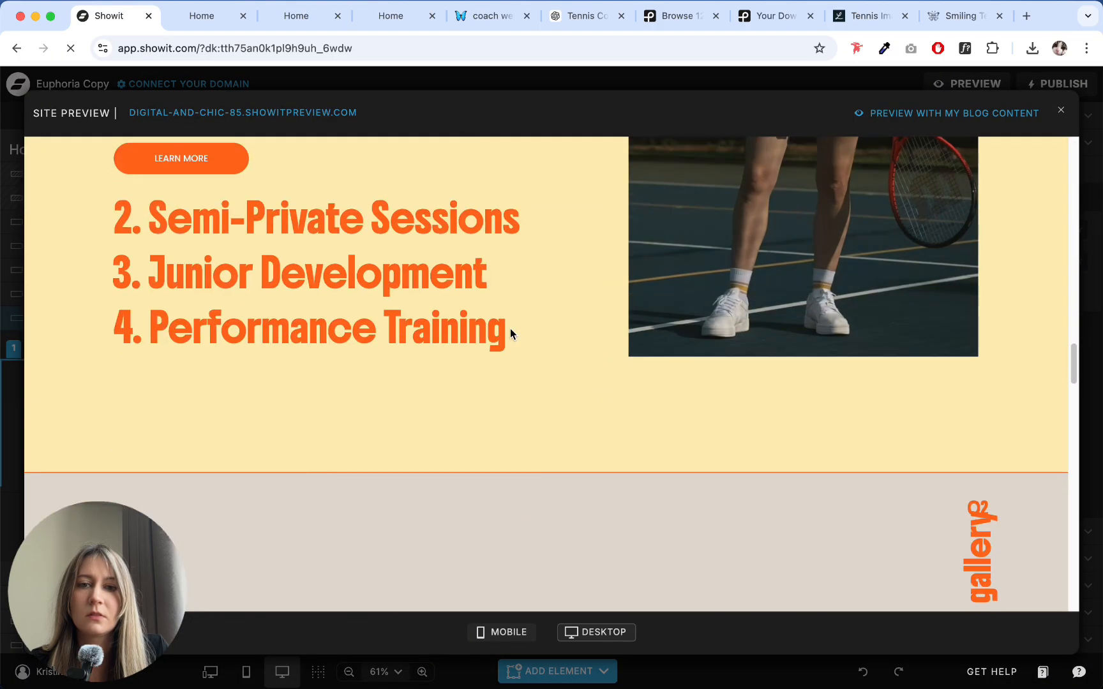
scroll(508, 328, "up", 5)
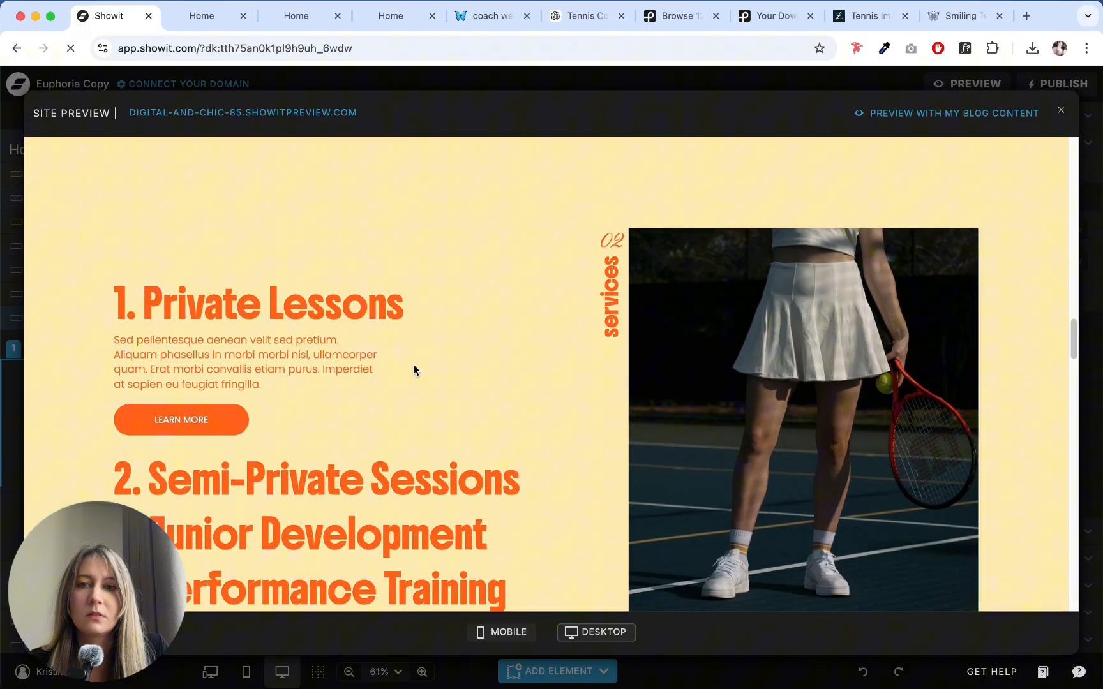
scroll(414, 365, "down", 3)
scroll(414, 369, "up", 2)
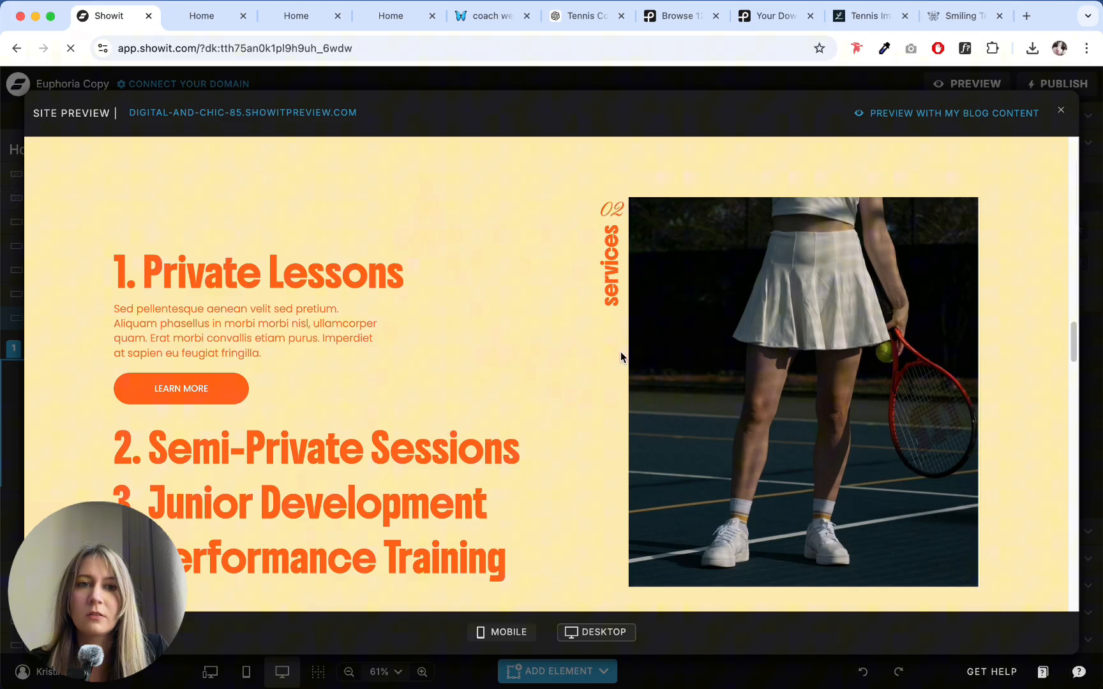
scroll(822, 364, "down", 3)
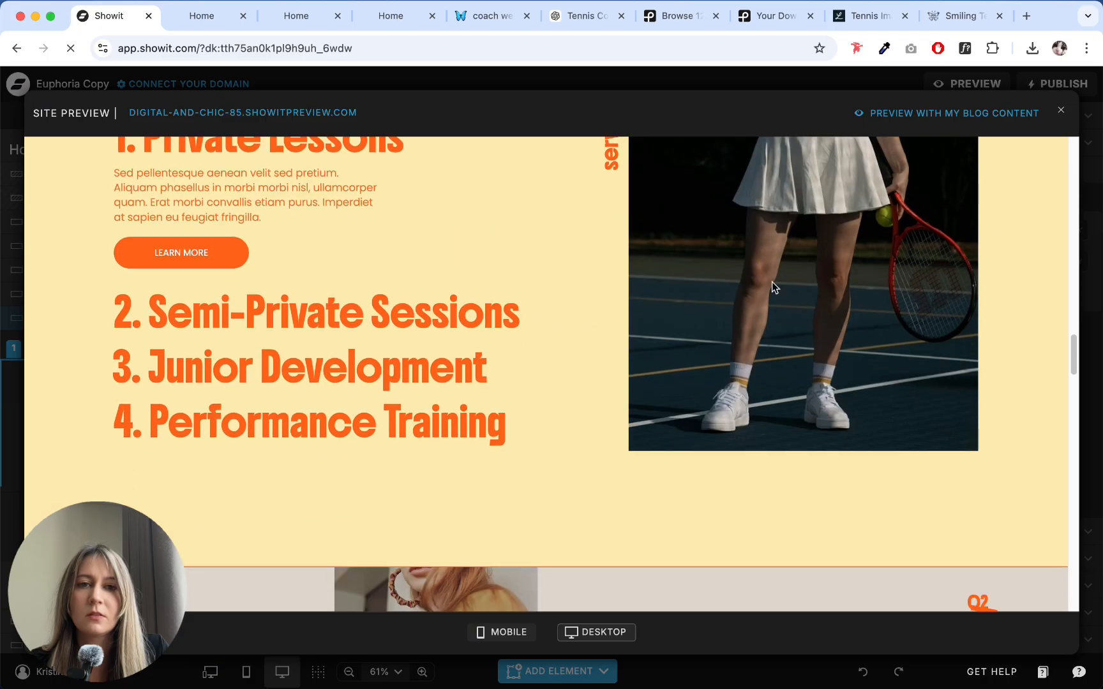
left_click(1057, 113)
- Move the four service headings, the description and the Learn More button together slightly upward in the services canvas
left_click_drag(515, 230, 368, 381)
left_click(402, 495)
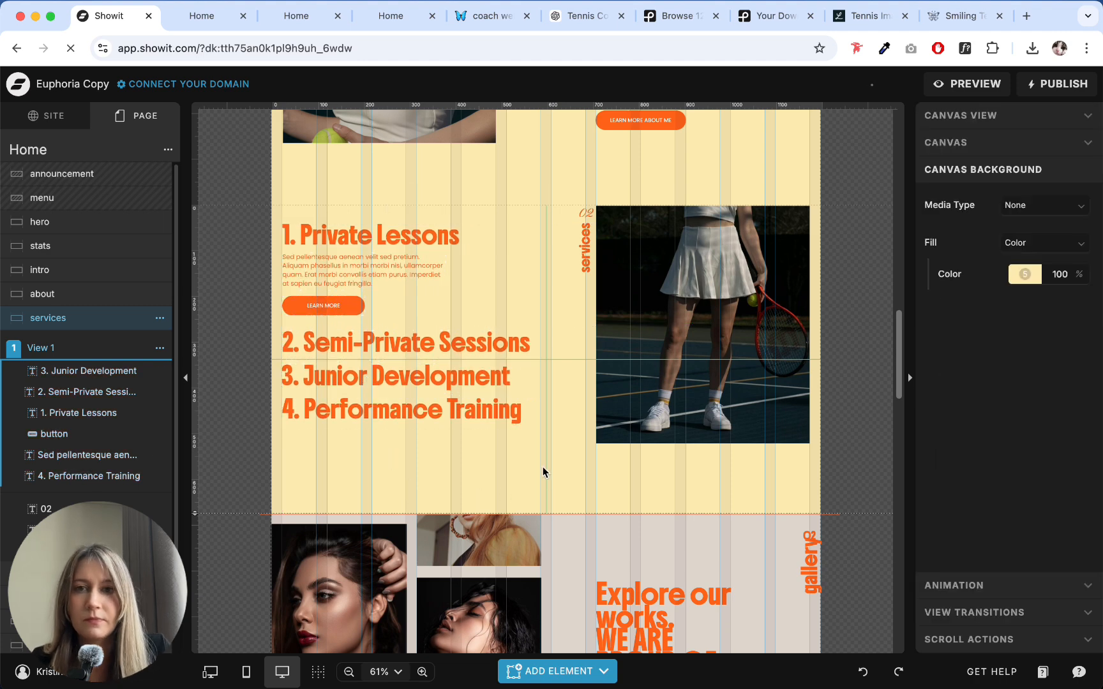
left_click(387, 380)
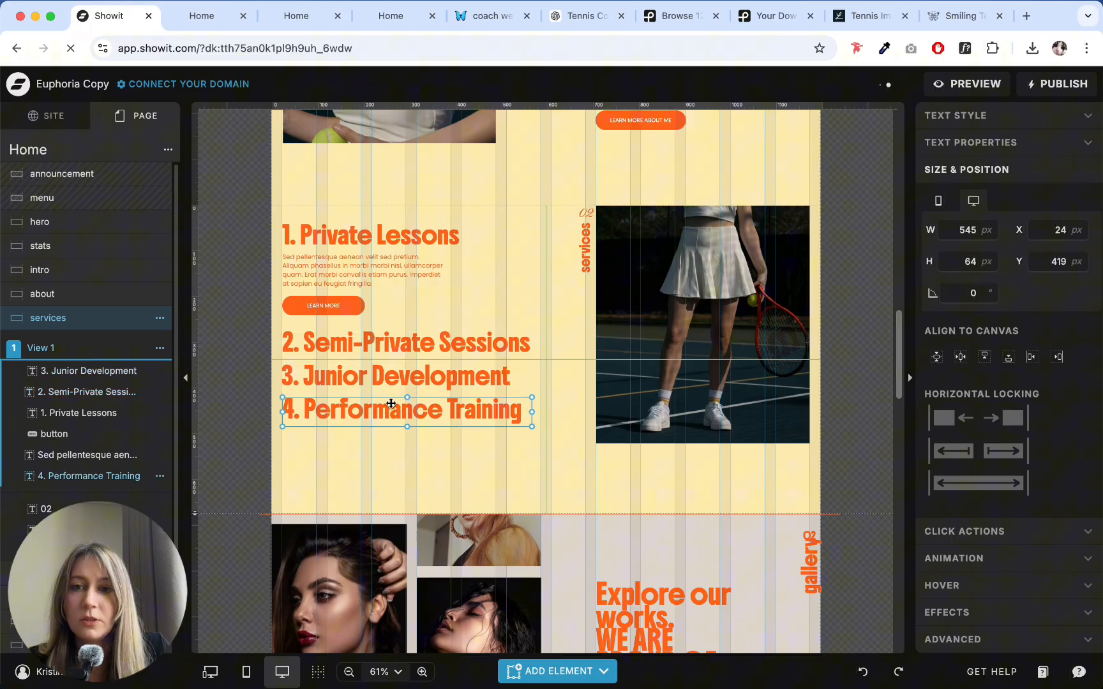
left_click(377, 347)
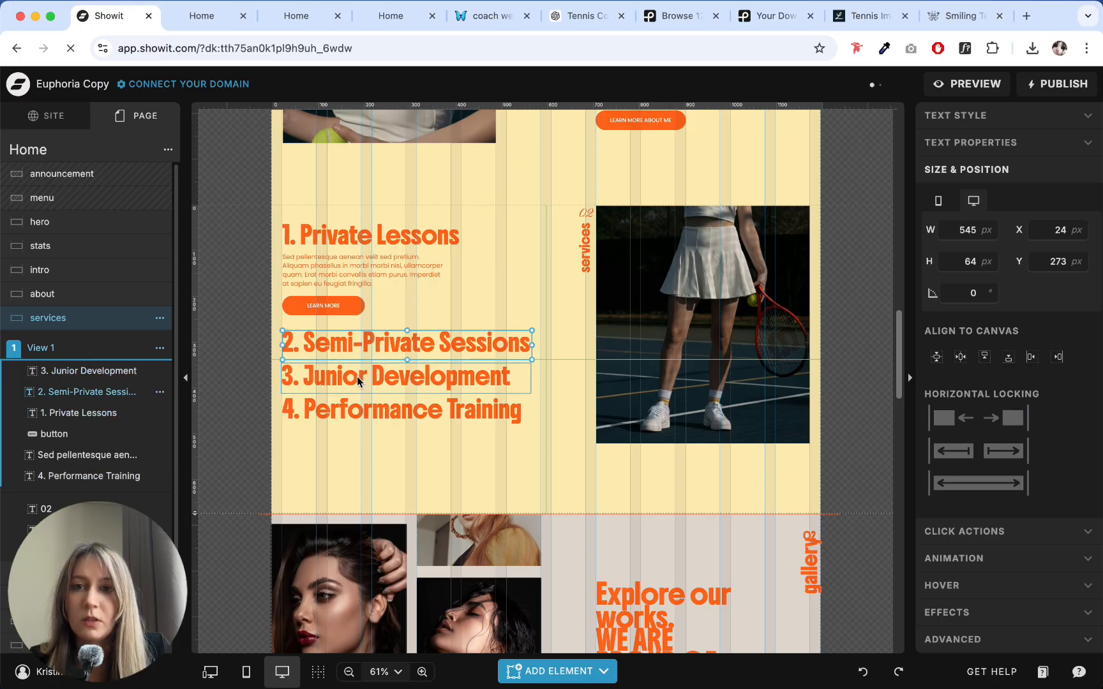
left_click(359, 412)
left_click(460, 289)
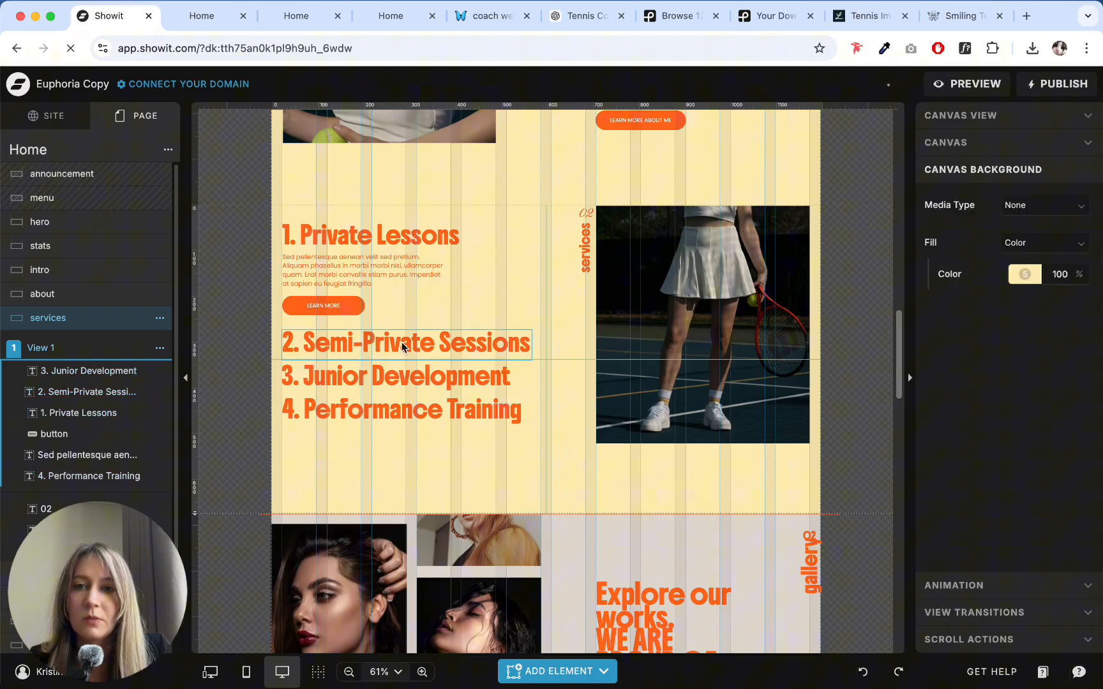
left_click(402, 342)
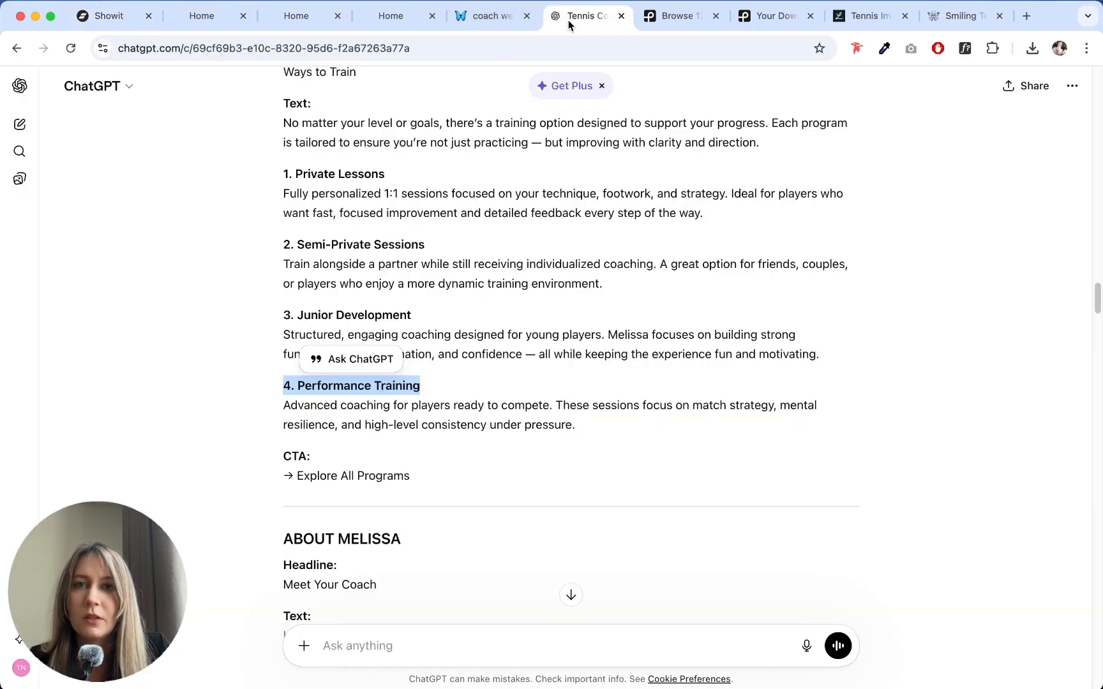
- Replace the placeholder paragraph under "1. Private Lessons" with the "Fully personalized 1:1 sessions" description copied from the tennis coach copy tab
left_click(585, 16)
left_click_drag(285, 224, 763, 251)
key("super+c")
left_click(112, 15)
double_click(359, 274)
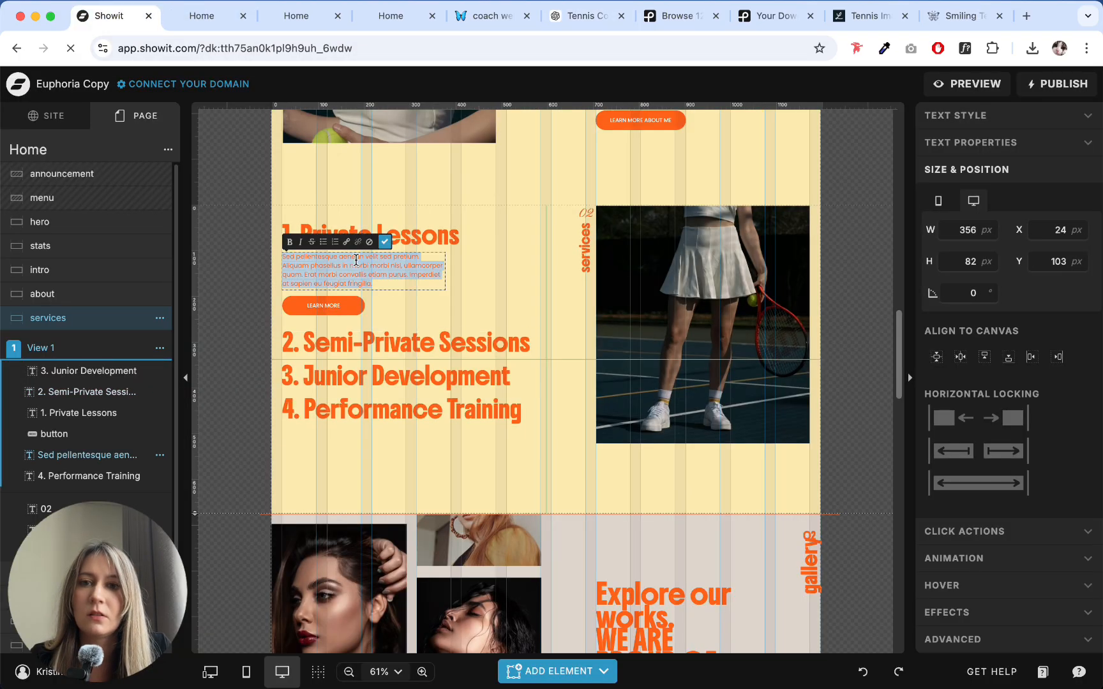
key("super+v")
left_click(497, 279)
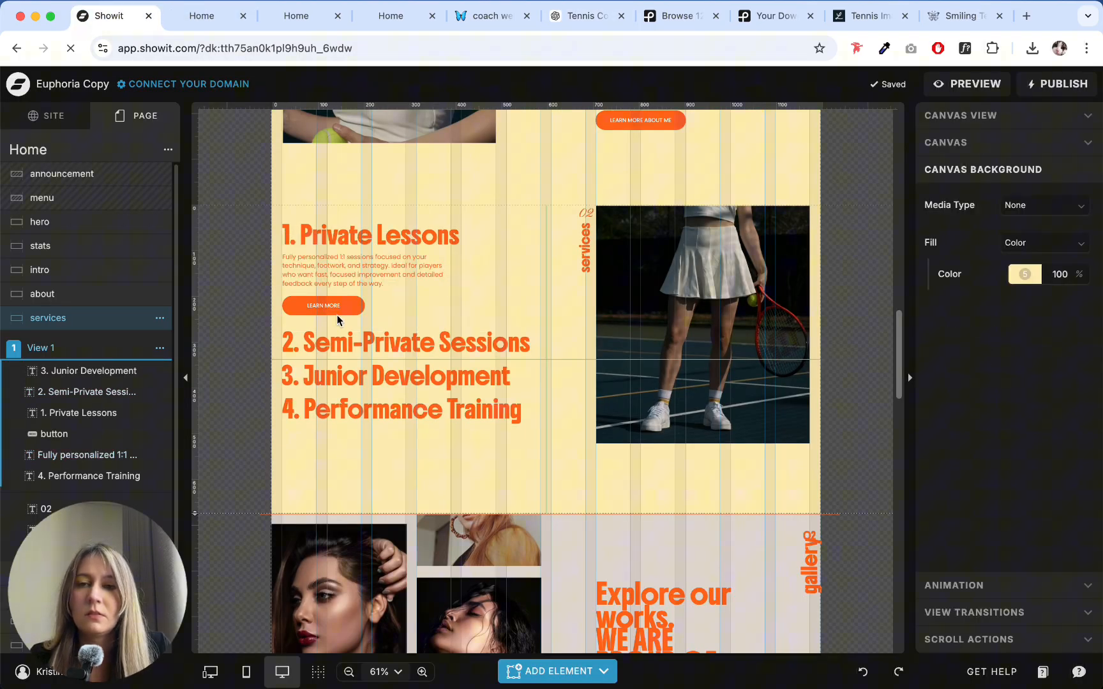
- Examine the Private Lessons elements and the canvas view options available for View 1 of the services canvas
left_click(334, 311)
left_click(351, 265)
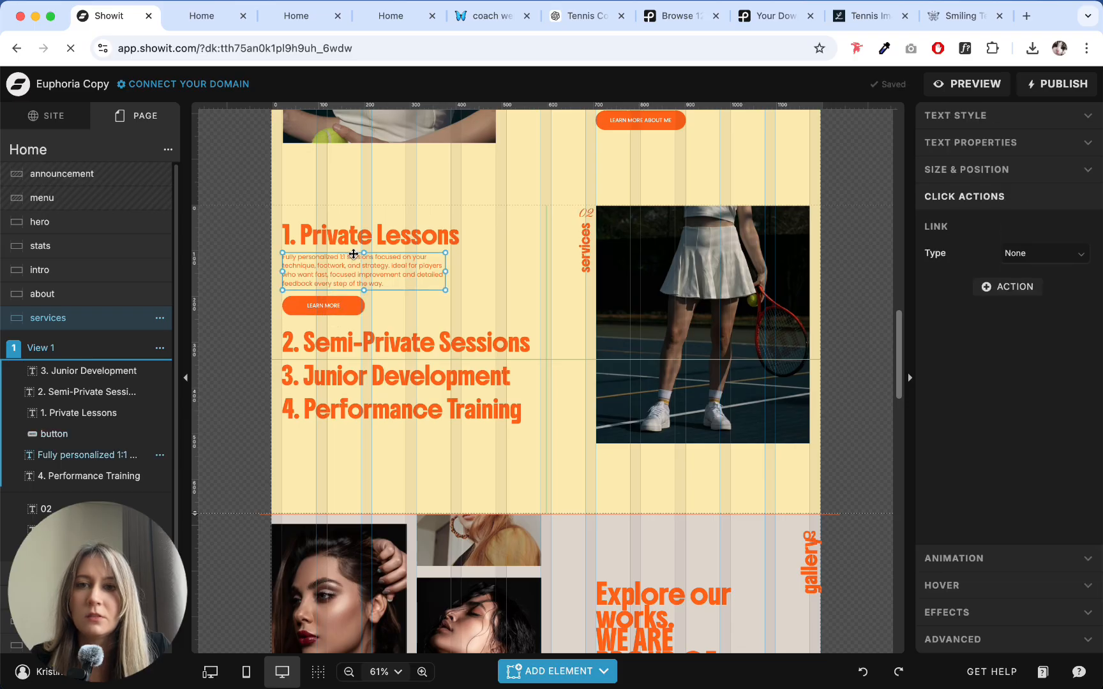
left_click(355, 240)
left_click(352, 279)
left_click(373, 440)
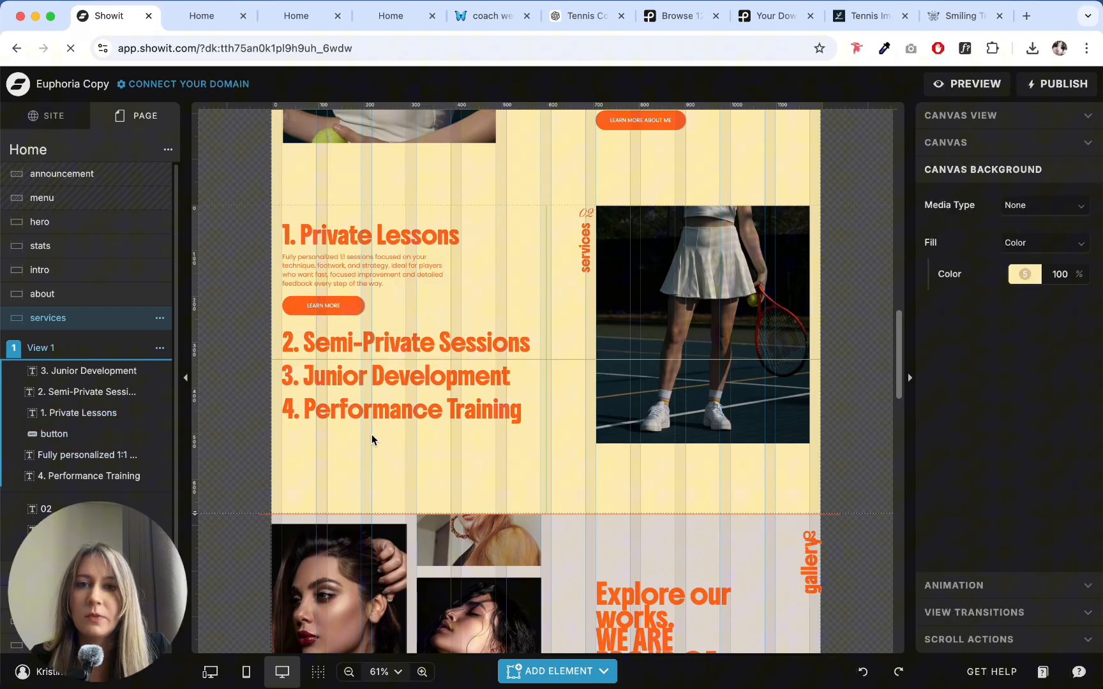
scroll(501, 306, "down", 1)
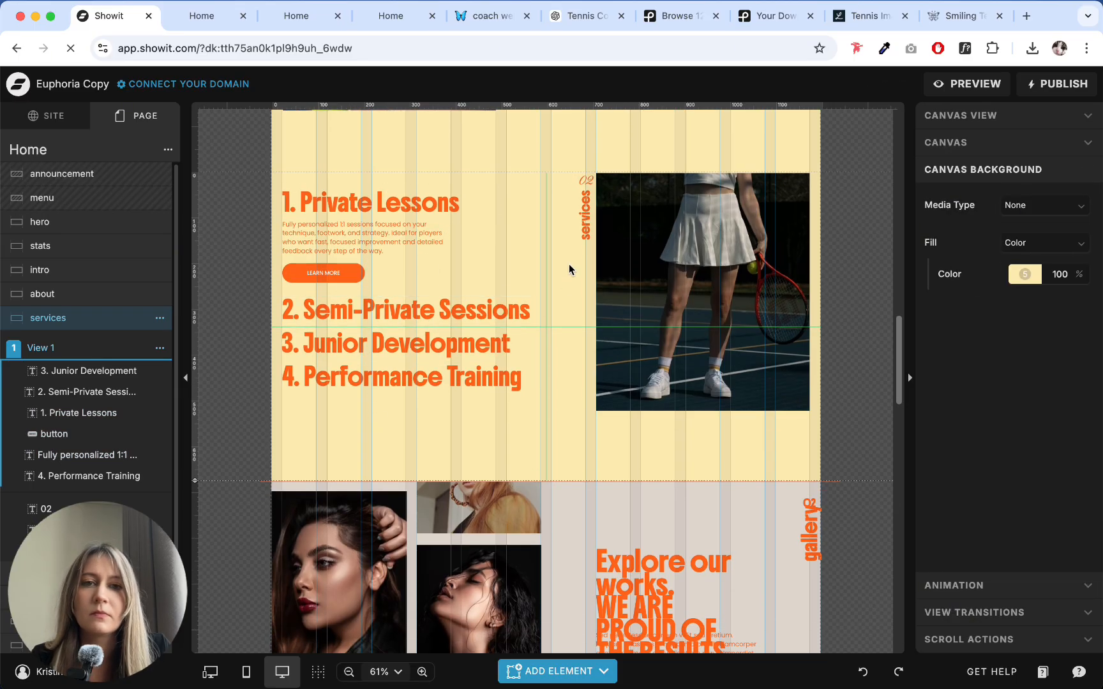
scroll(389, 339, "down", 4)
scroll(45, 276, "down", 2)
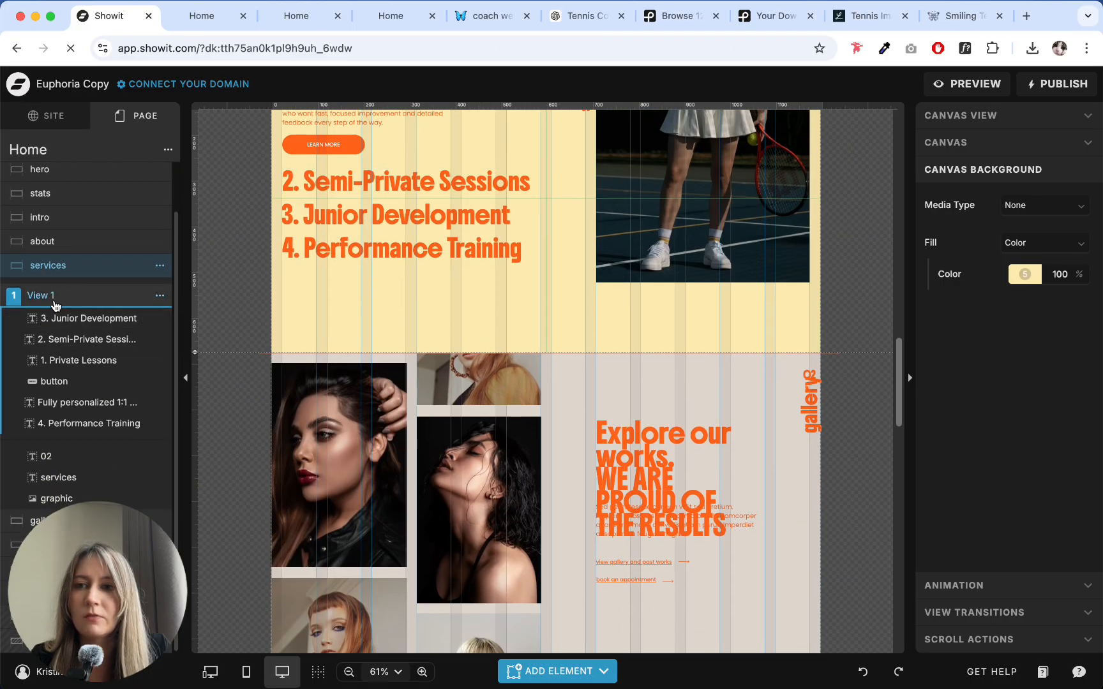
left_click(159, 295)
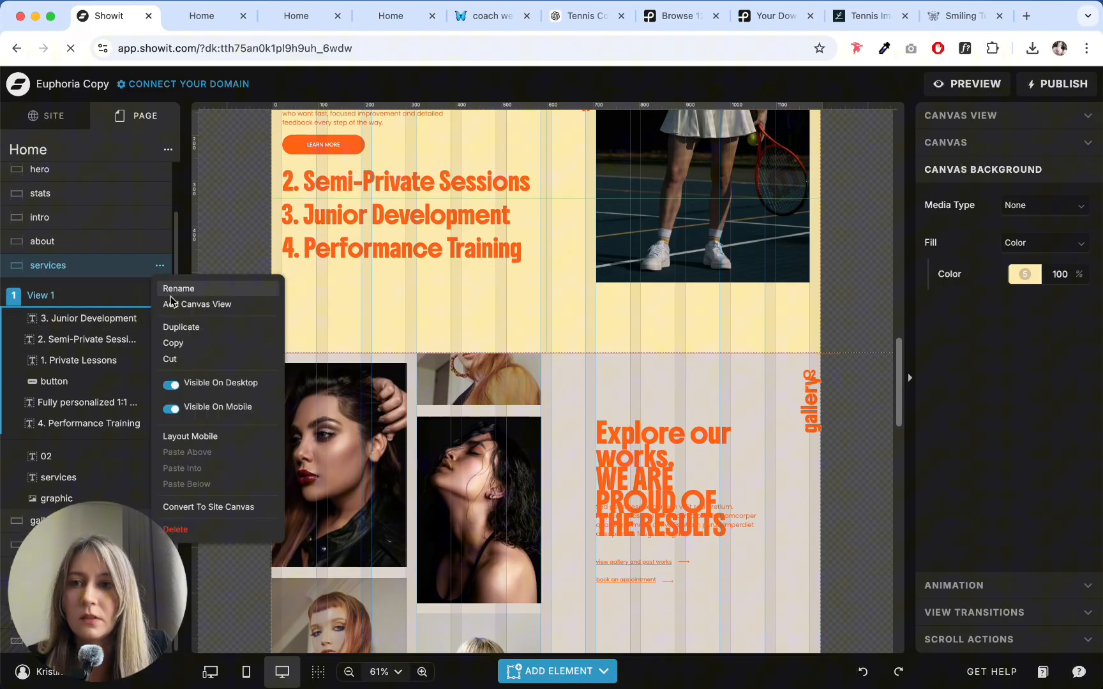
left_click(255, 227)
left_click(100, 319)
scroll(357, 246, "up", 5)
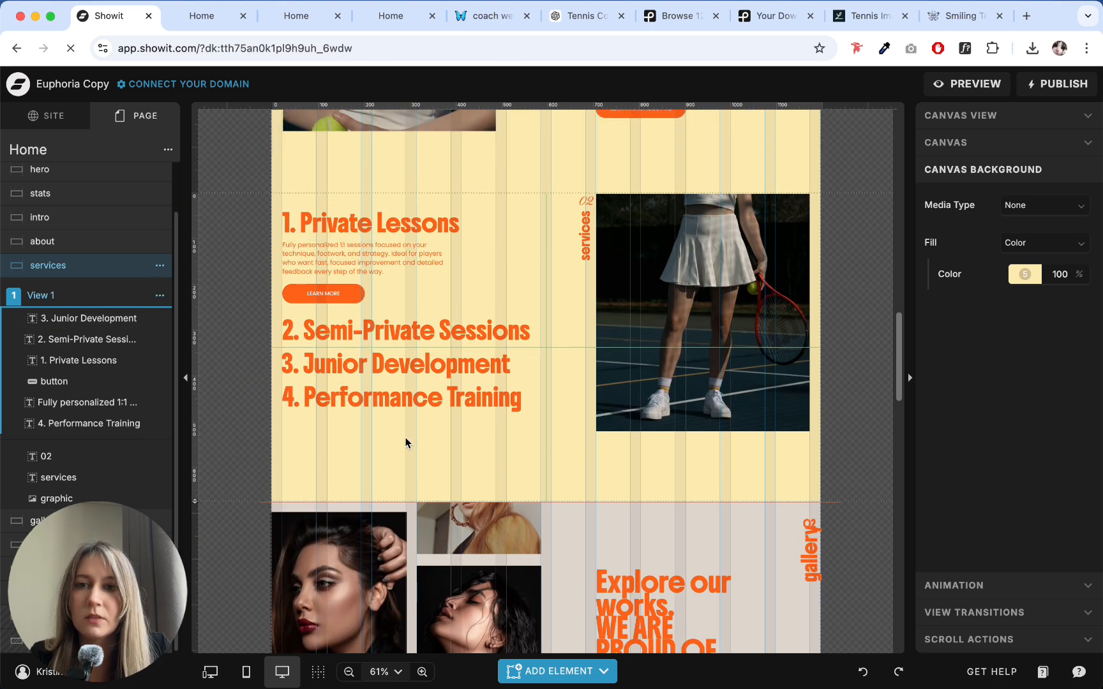
- Examine the layout of the services section, including the numbered headings and the tennis player image
left_click(352, 217)
left_click(222, 297)
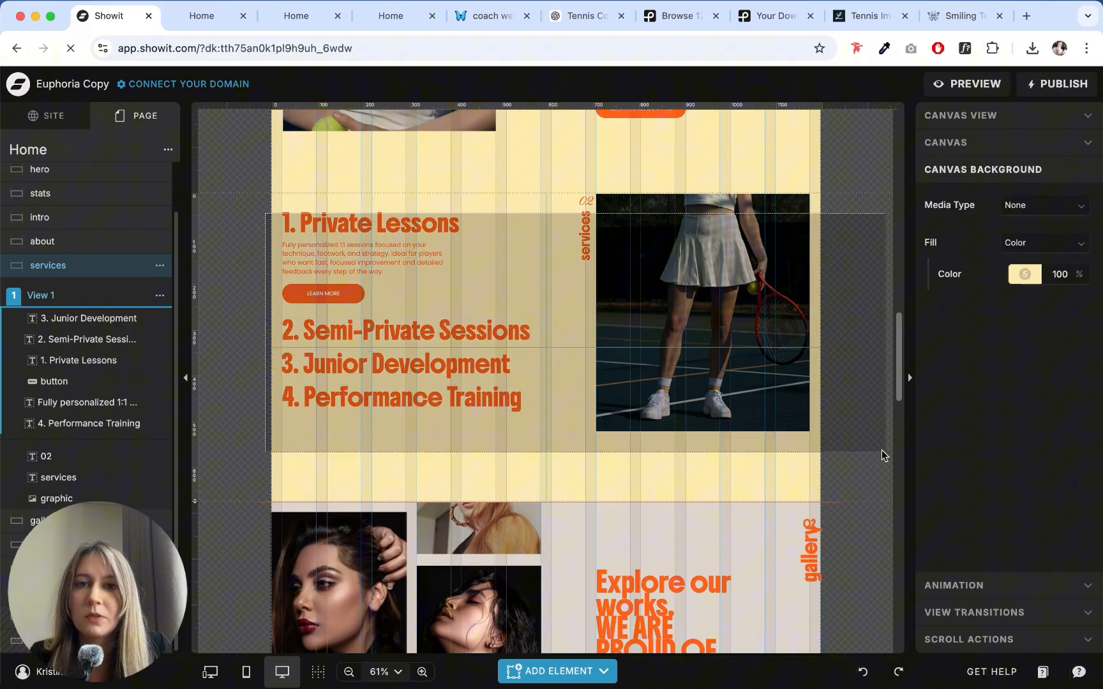
left_click(490, 443)
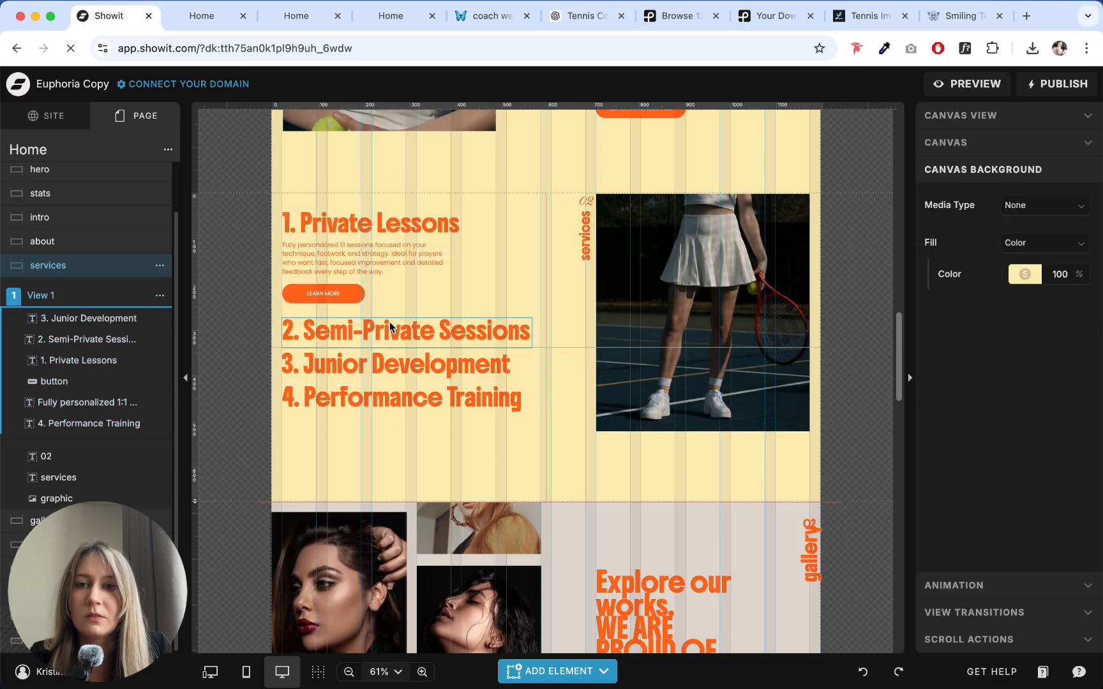
left_click(390, 324)
left_click(387, 365)
left_click(390, 403)
left_click(409, 434)
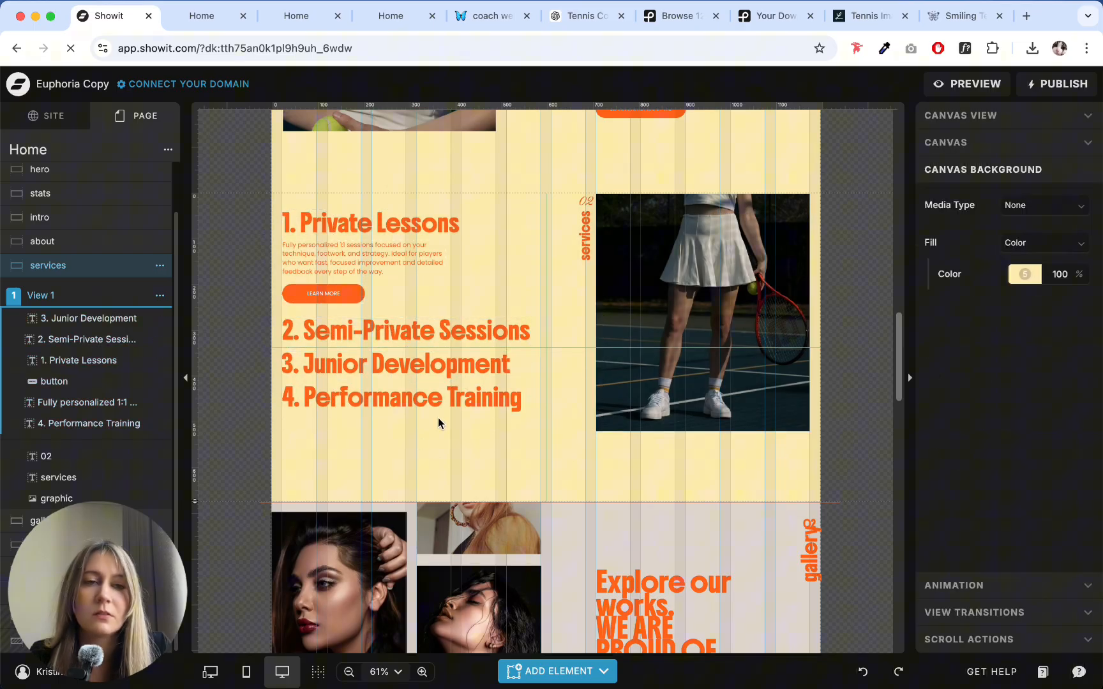
scroll(579, 343, "down", 5)
scroll(583, 336, "up", 6)
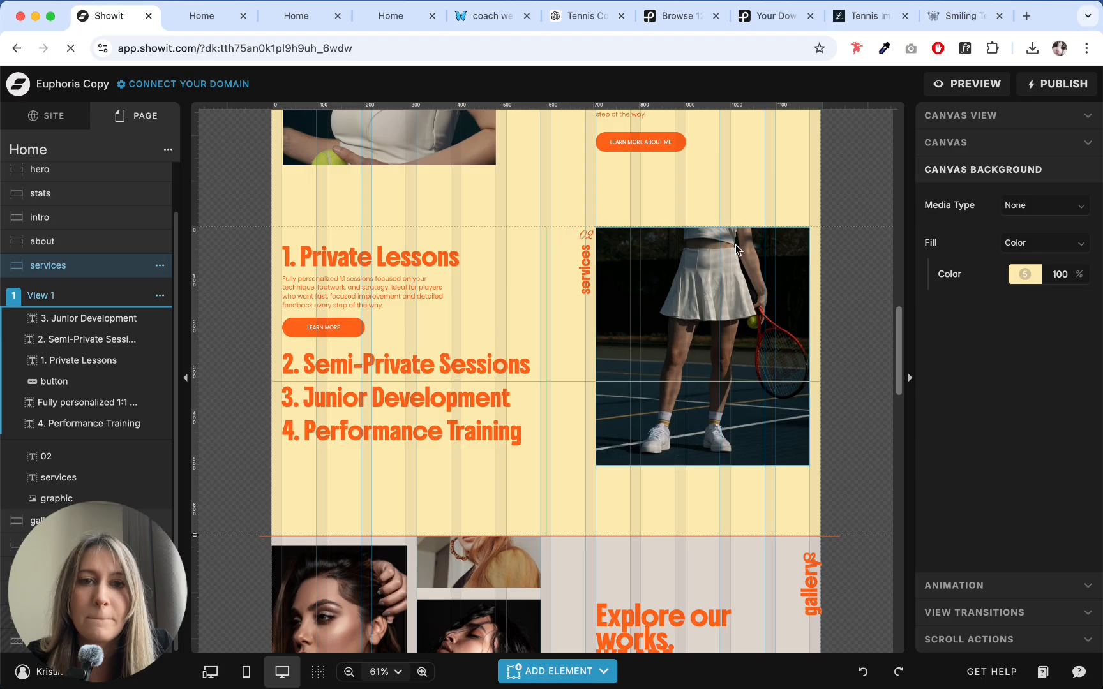
left_click(697, 287)
left_click(543, 318)
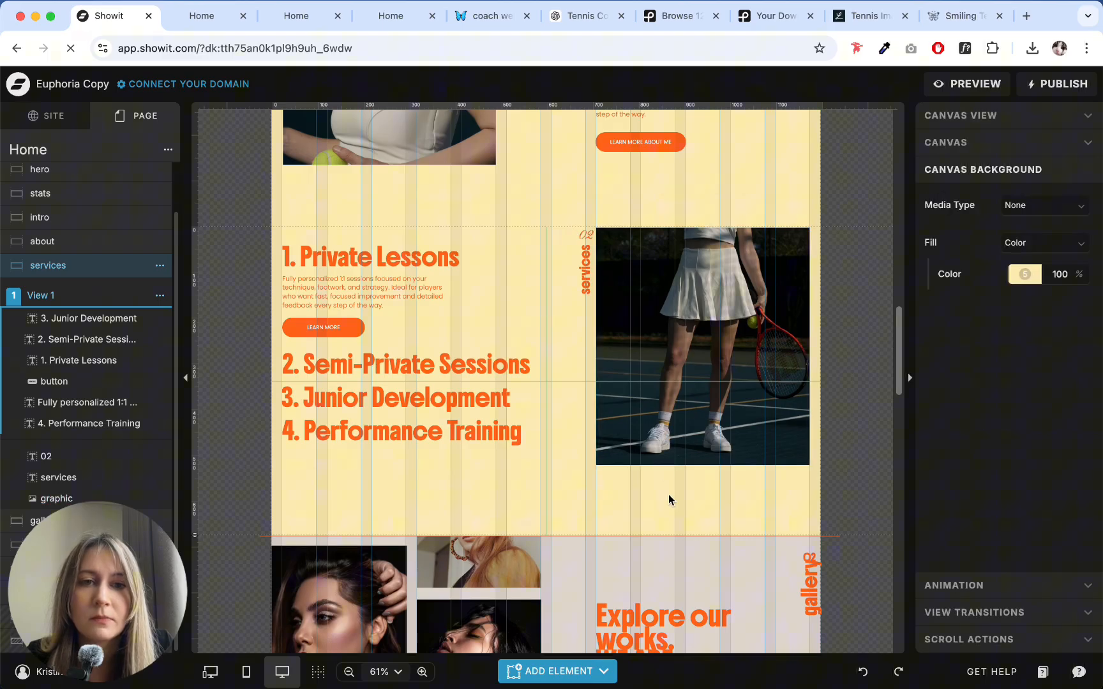
- Look over the gallery section's photos, heading text and vertical "gallery" label
scroll(669, 494, "down", 5)
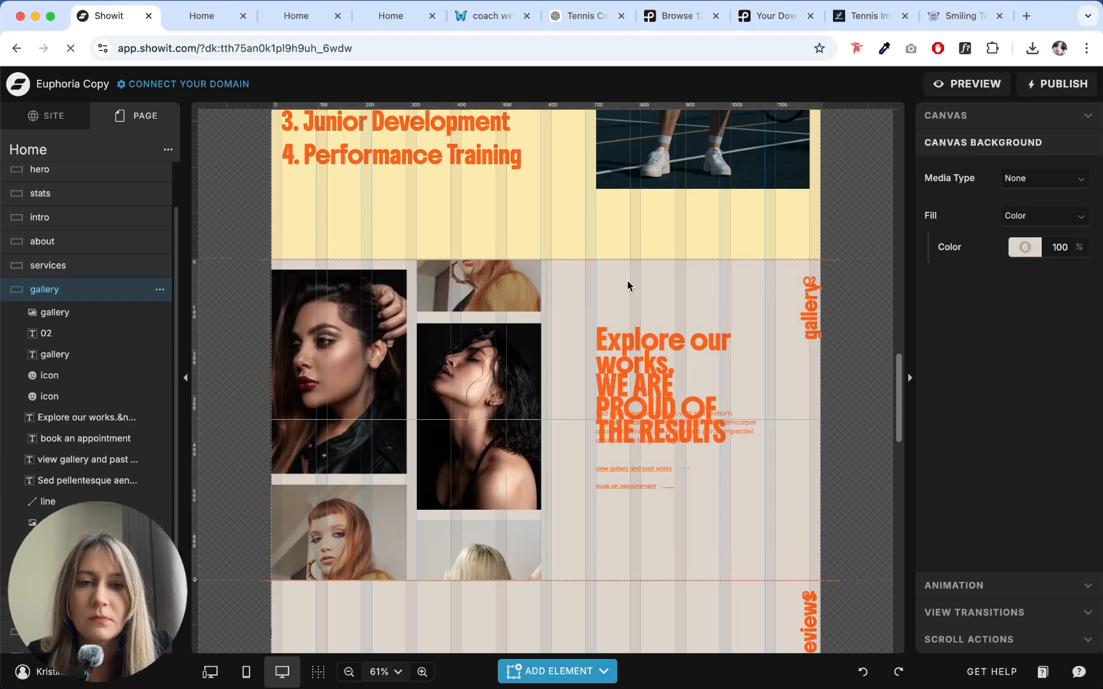
scroll(652, 423, "up", 3)
scroll(702, 383, "down", 3)
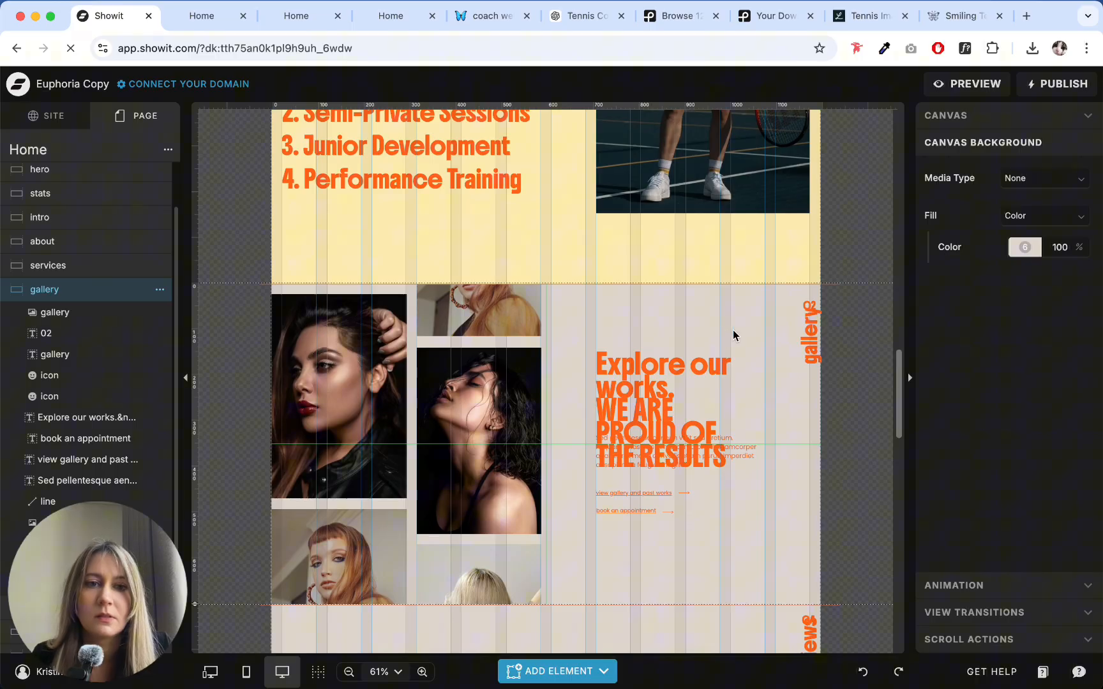
left_click(814, 328)
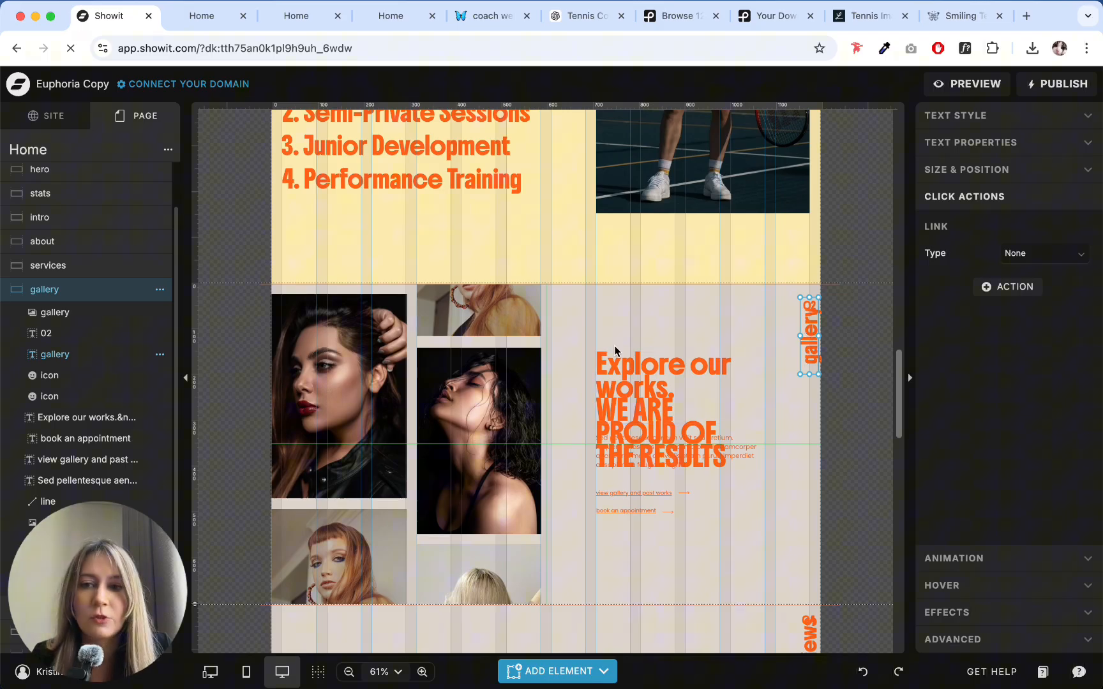
left_click(632, 339)
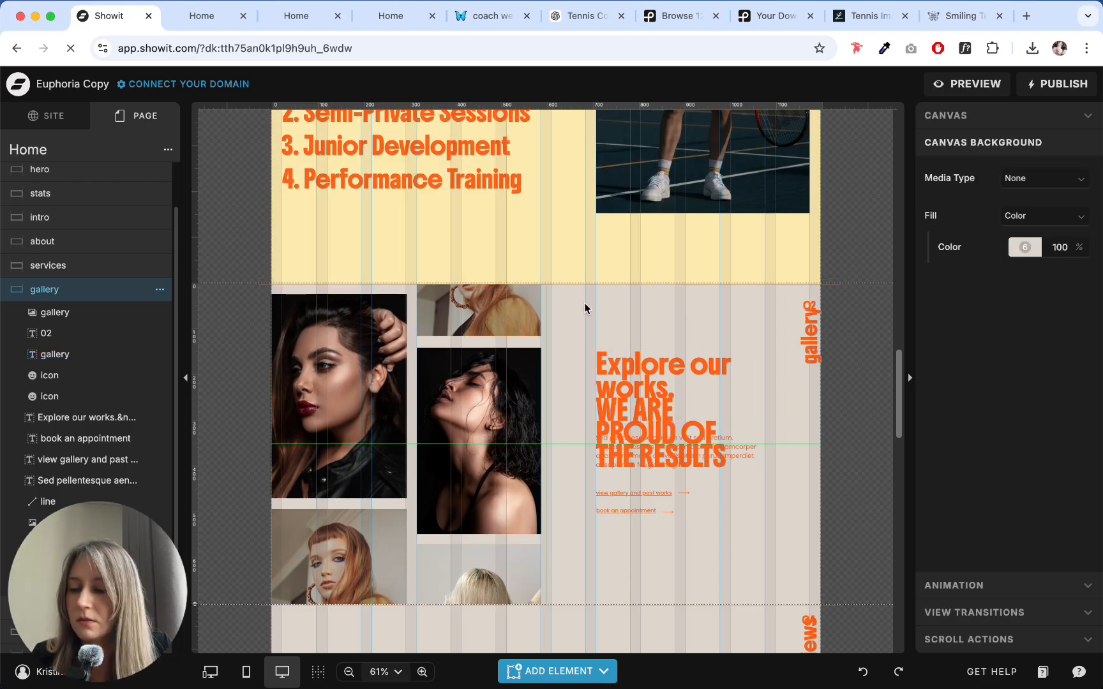
- Move the review canvas directly below the services canvas, ahead of the gallery
scroll(584, 310, "down", 5)
left_click(583, 305)
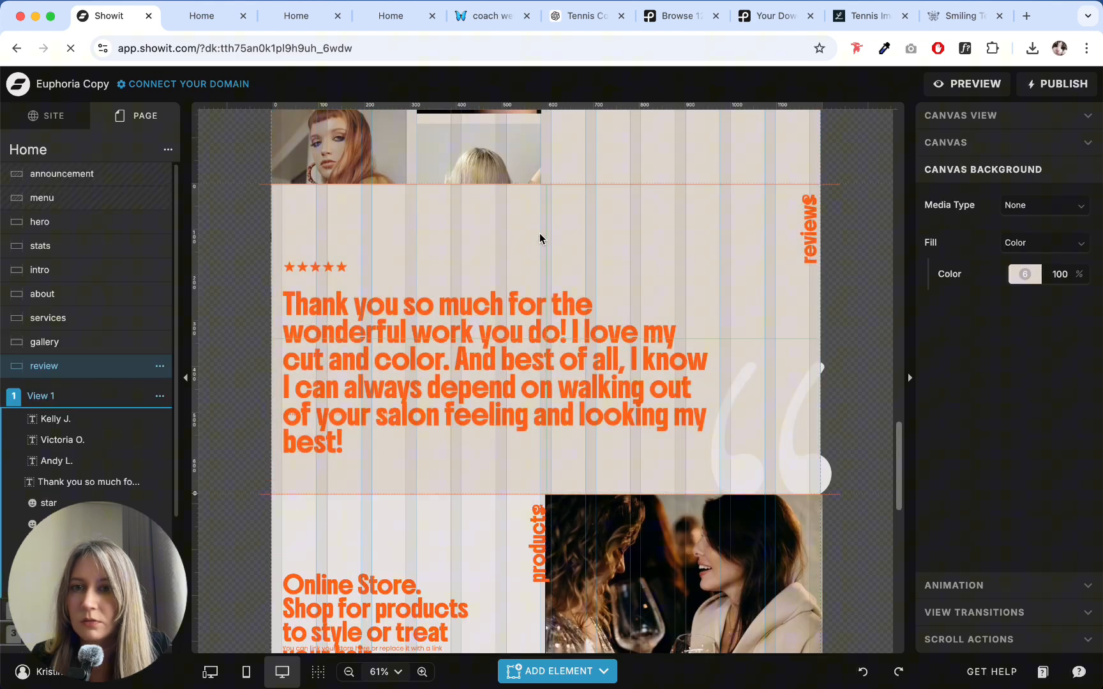
left_click_drag(57, 364, 46, 508)
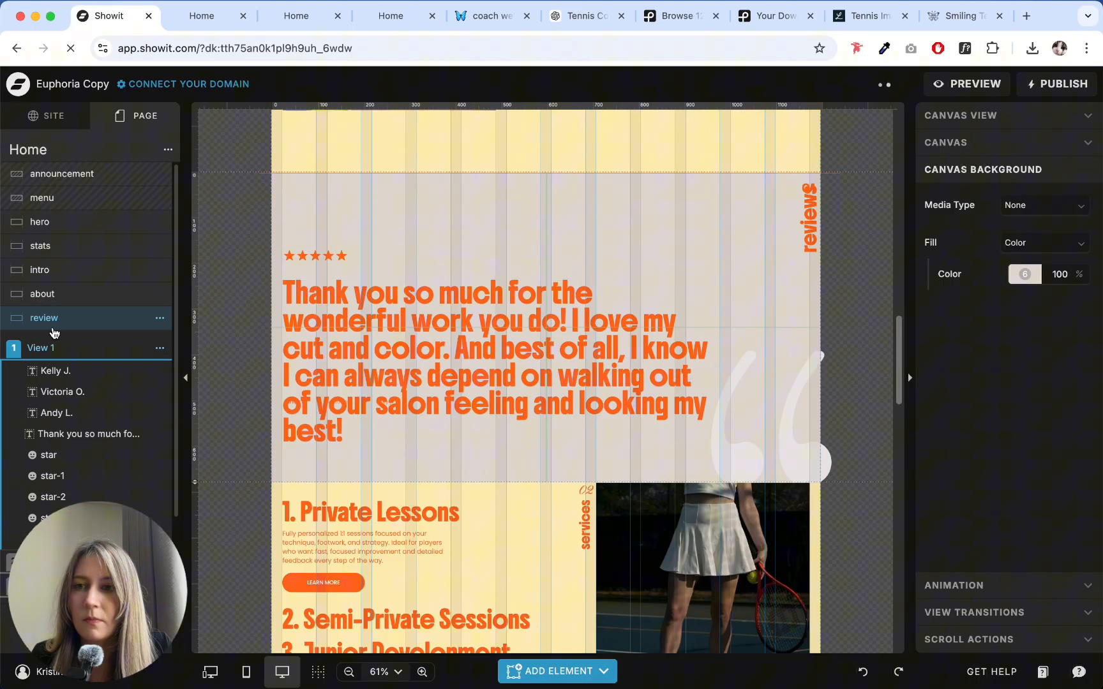
left_click_drag(50, 321, 29, 533)
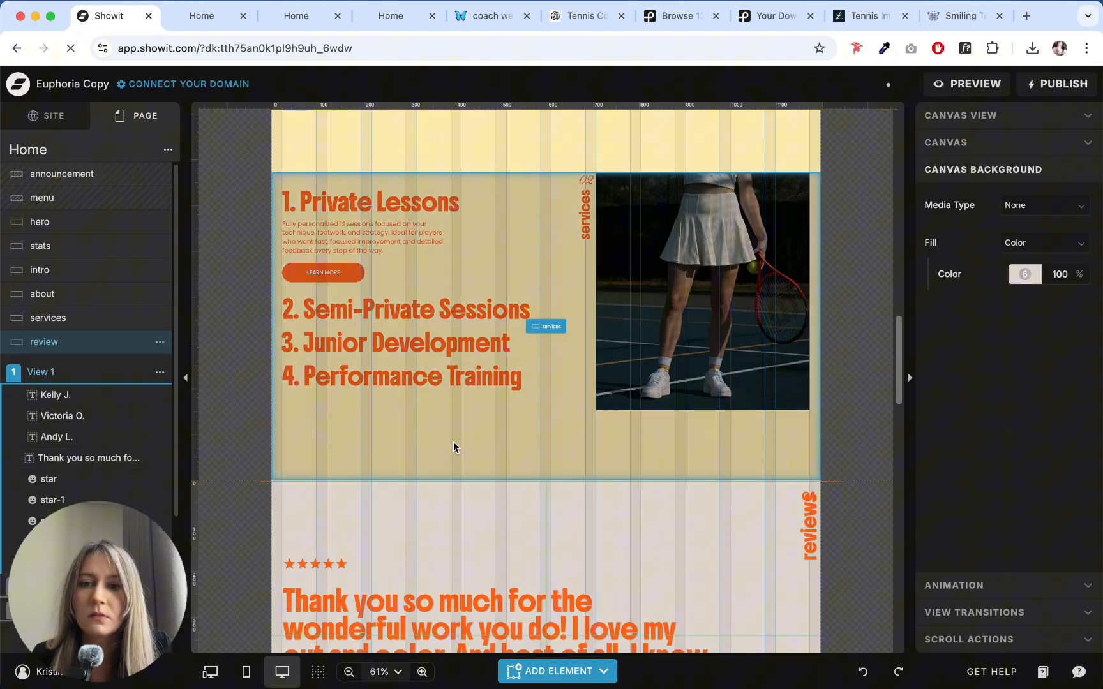
- Delete the orange divider line along the top edge of the review canvas
scroll(497, 434, "down", 5)
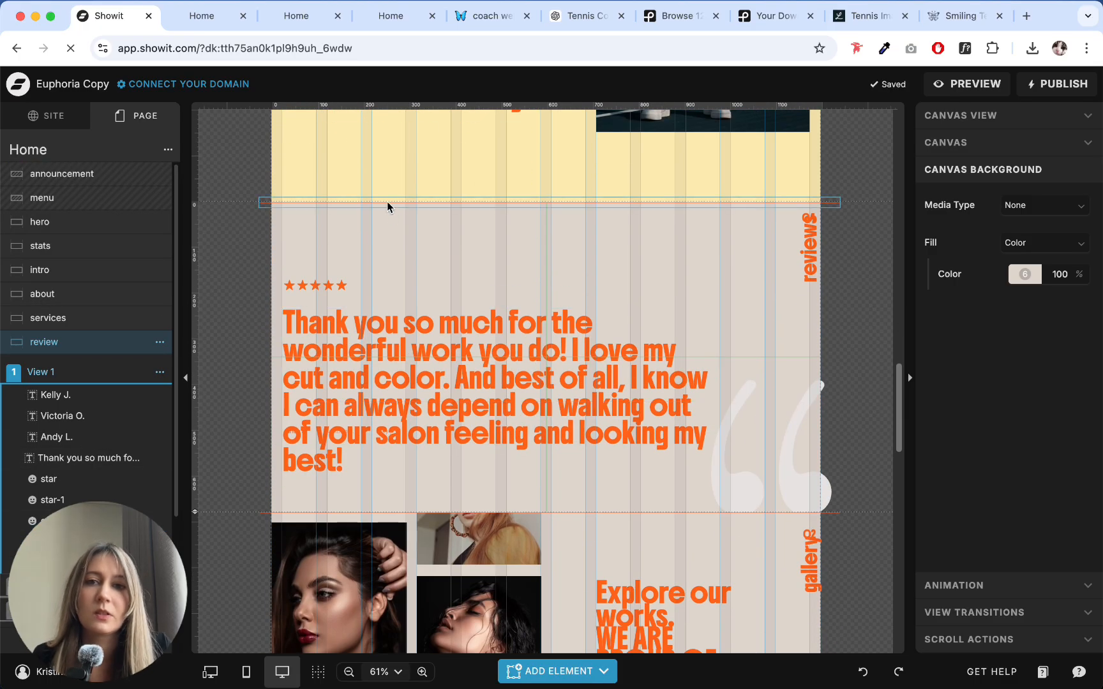
left_click(388, 203)
key("Delete")
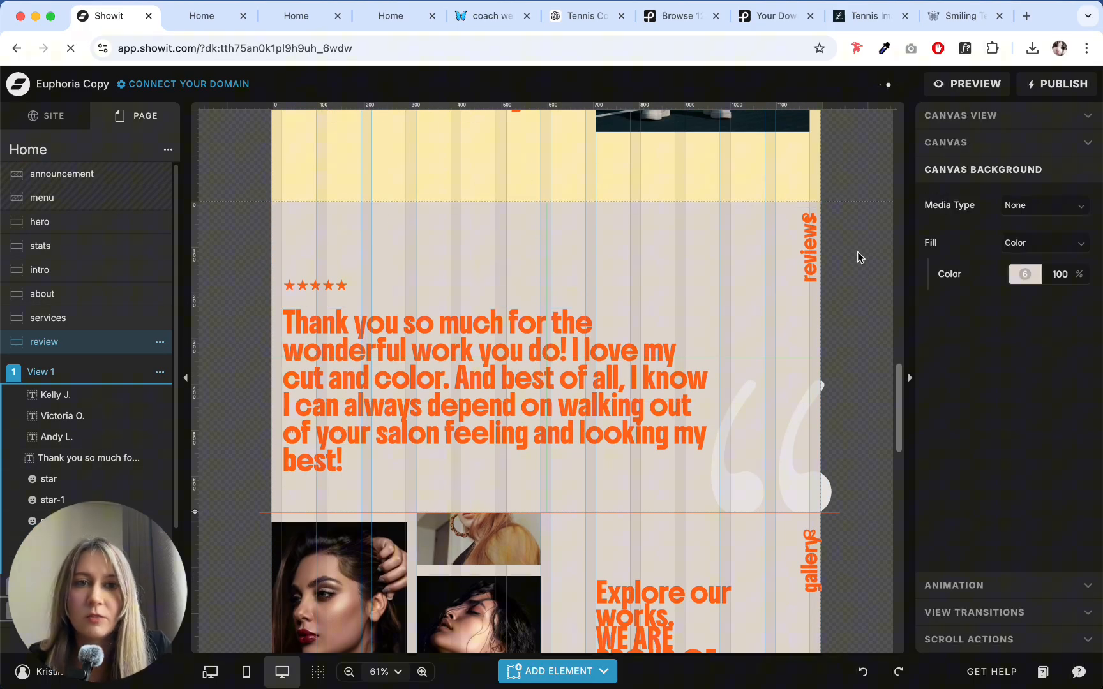
- Move the vertical "reviews" label down so it sits clear of the section number above it
left_click(809, 251)
left_click_drag(808, 246, 805, 279)
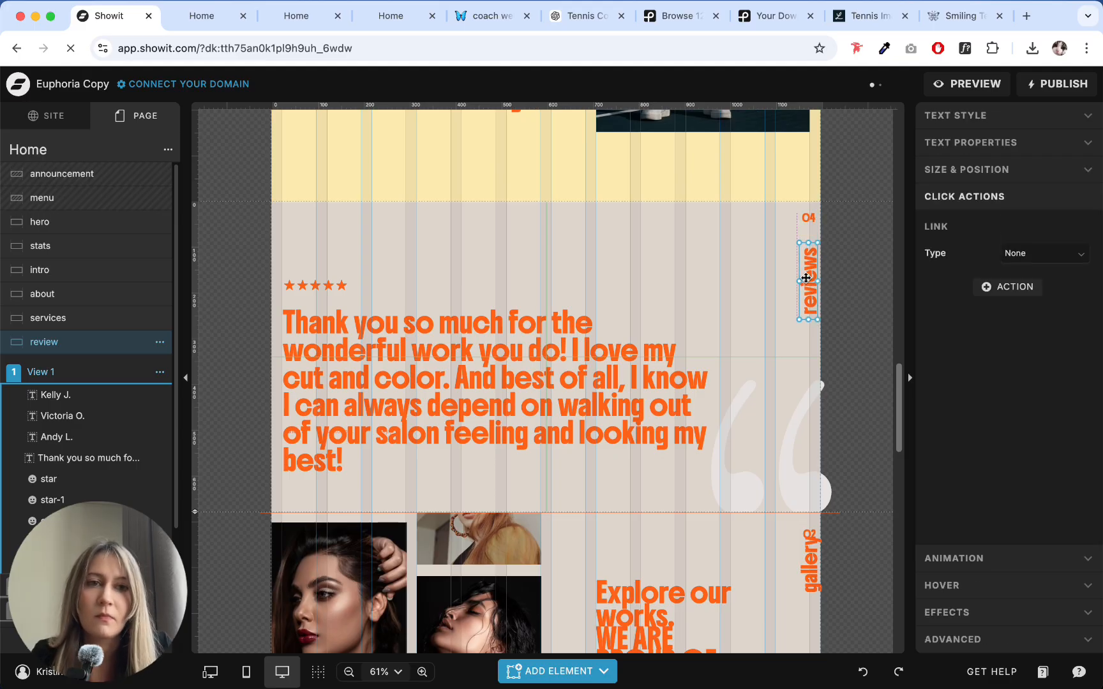
left_click(734, 239)
- Copy the script text style of the services section's "02" onto the review section's "04" number
scroll(638, 246, "up", 5)
left_click(587, 221)
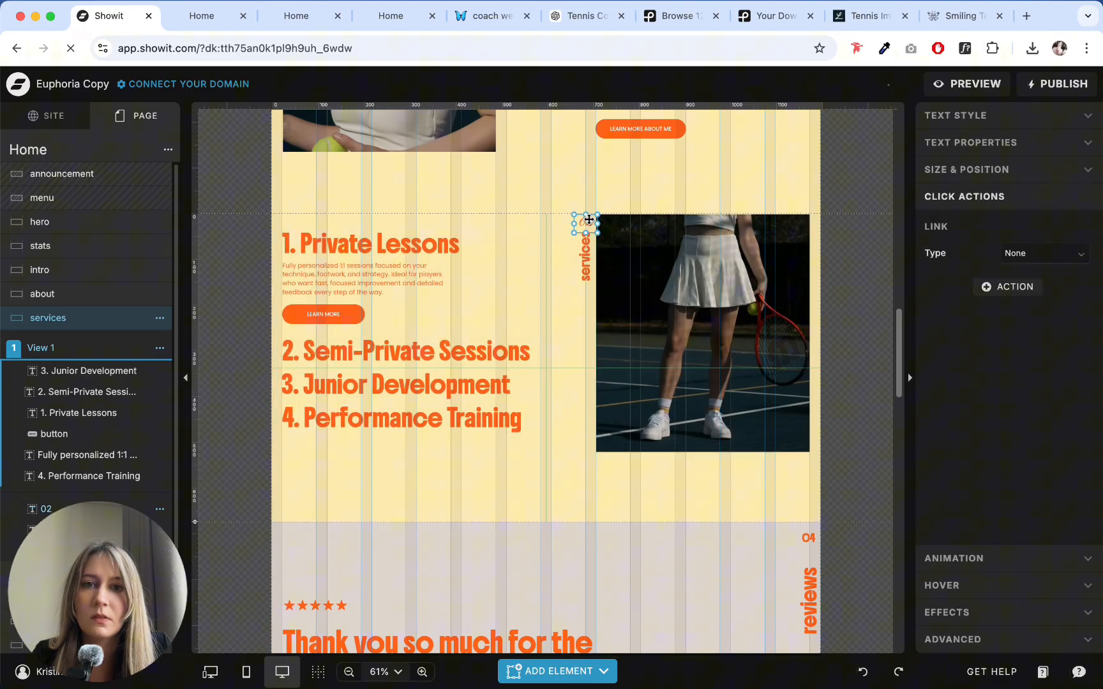
left_click(807, 540)
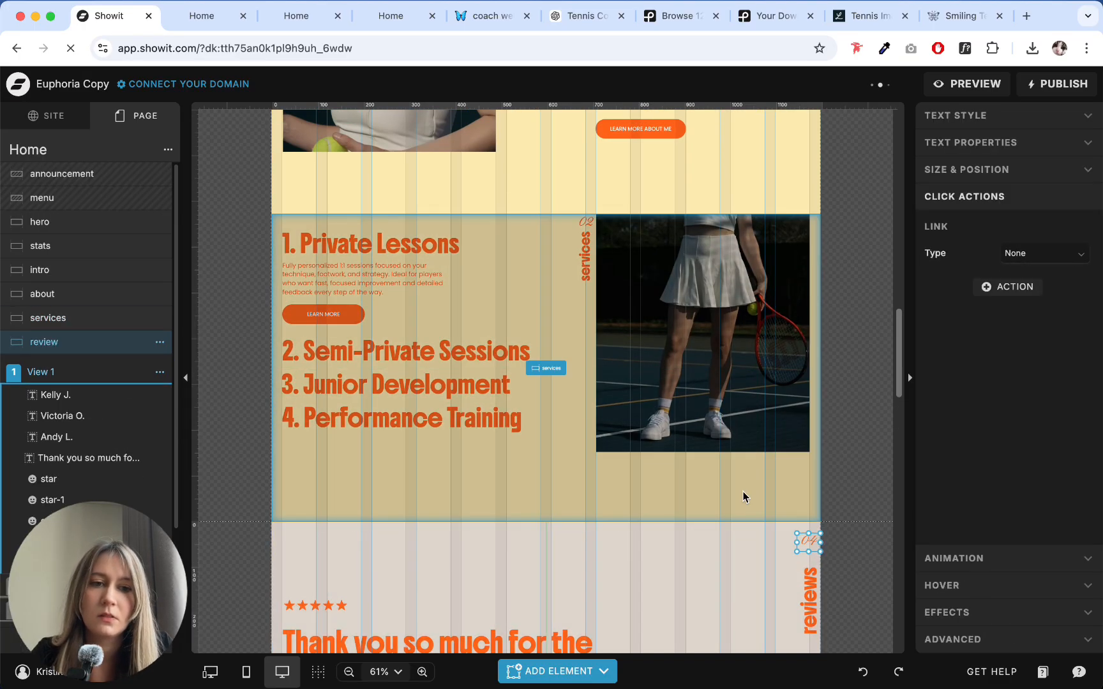
- Copy the text style of the vertical "services" label onto the vertical "reviews" label in the review section
left_click(579, 269)
scroll(698, 370, "down", 3)
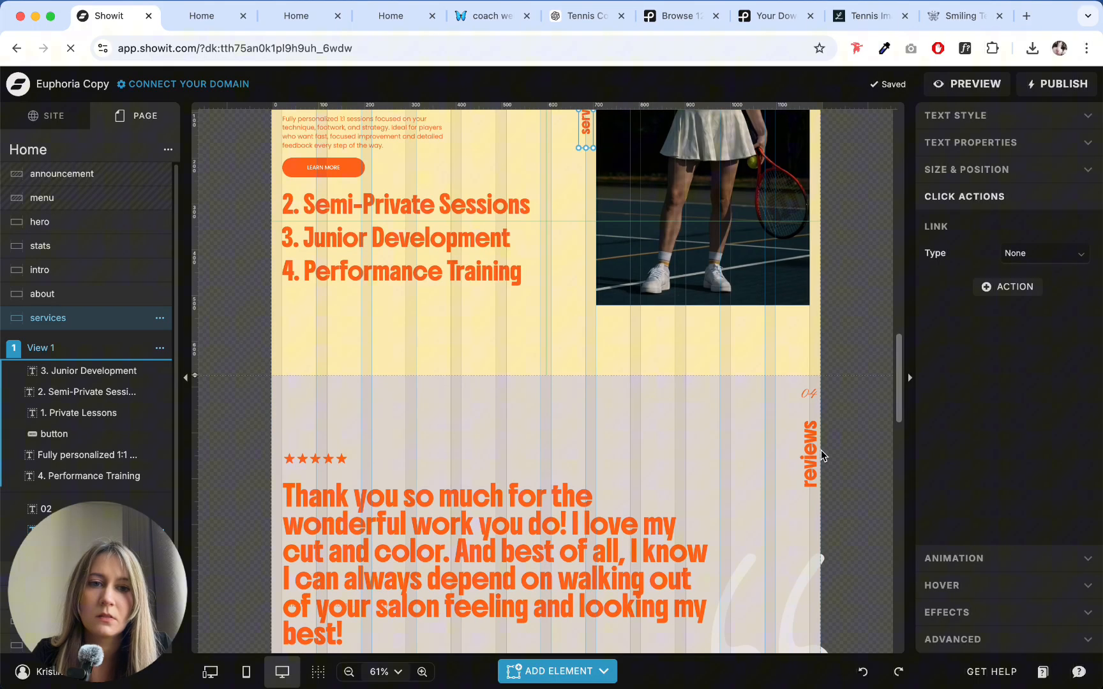
left_click(809, 446)
- Change the review section's number to 03 and move the vertical "reviews" label up so it sits just beneath it
left_click(809, 393)
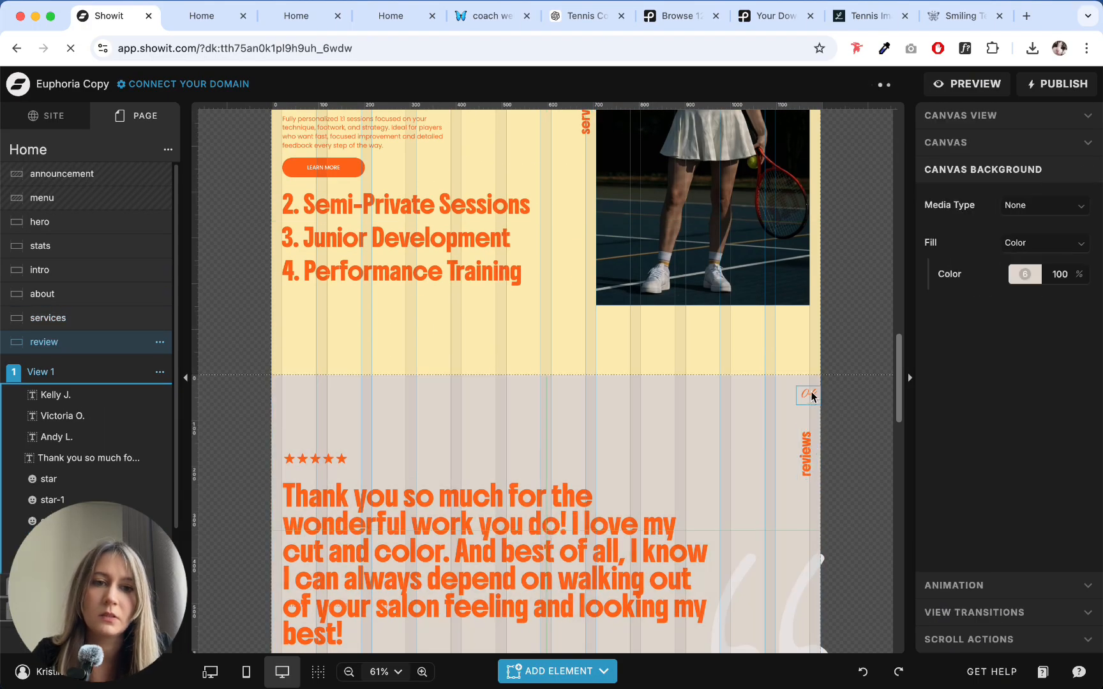
left_click(809, 393)
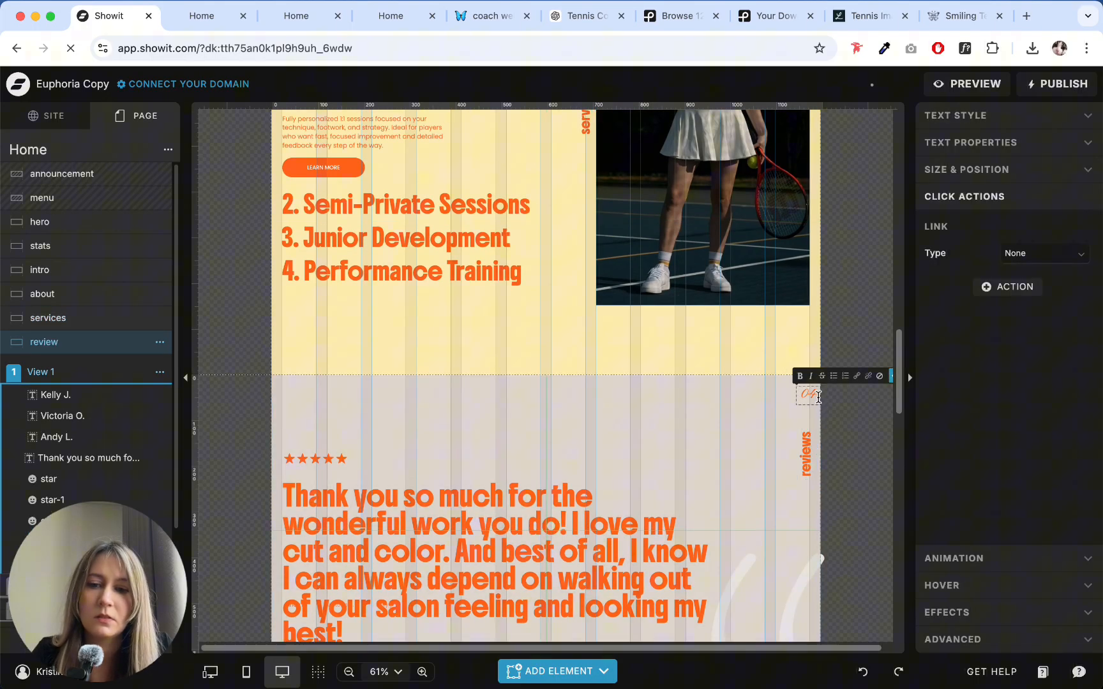
key("BackSpace")
type("3")
left_click(809, 450)
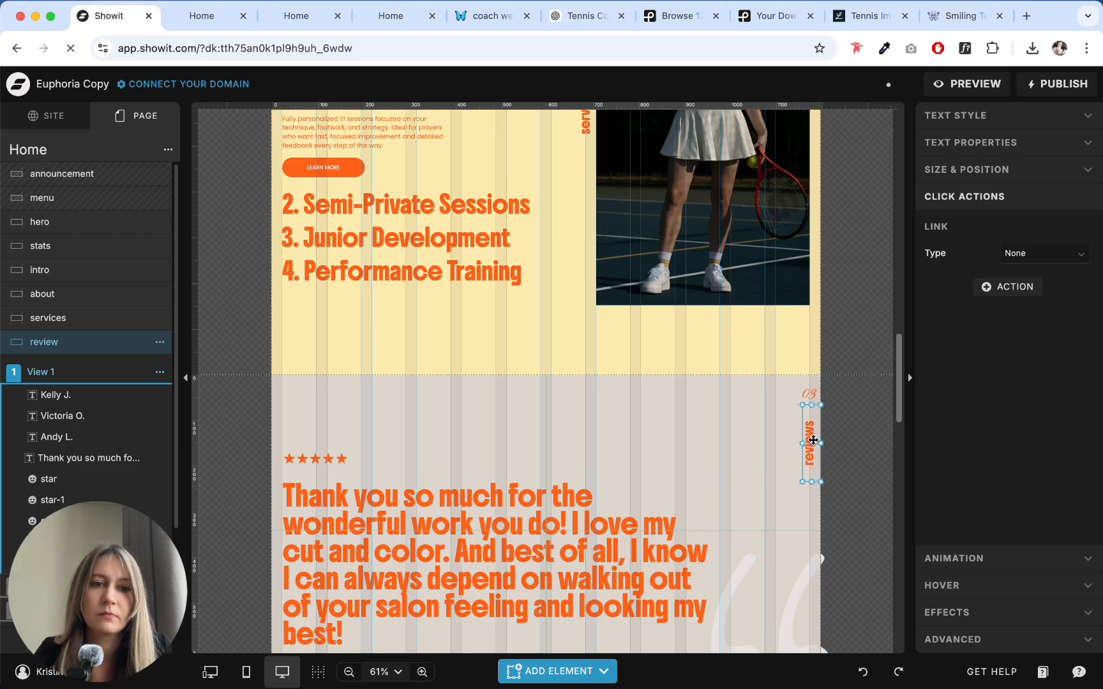
left_click_drag(818, 437, 811, 427)
- Extend the review canvas downward and move the large quotation mark icon into its lower right corner
left_click(713, 416)
scroll(665, 409, "down", 5)
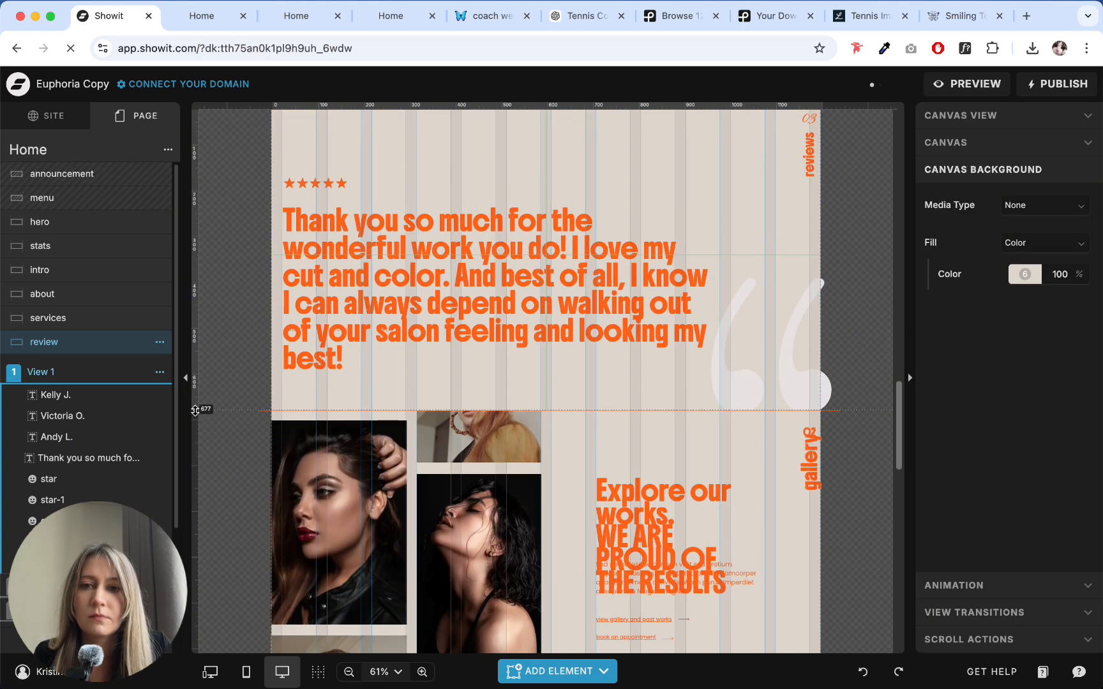
scroll(249, 394, "up", 2)
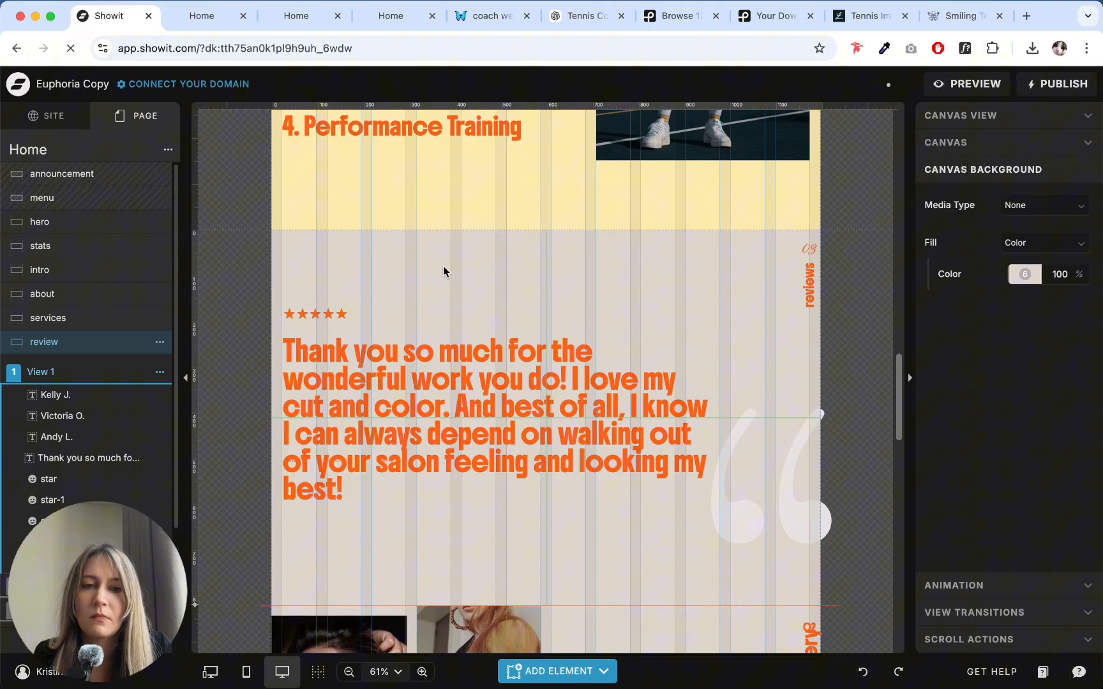
left_click_drag(766, 514, 783, 537)
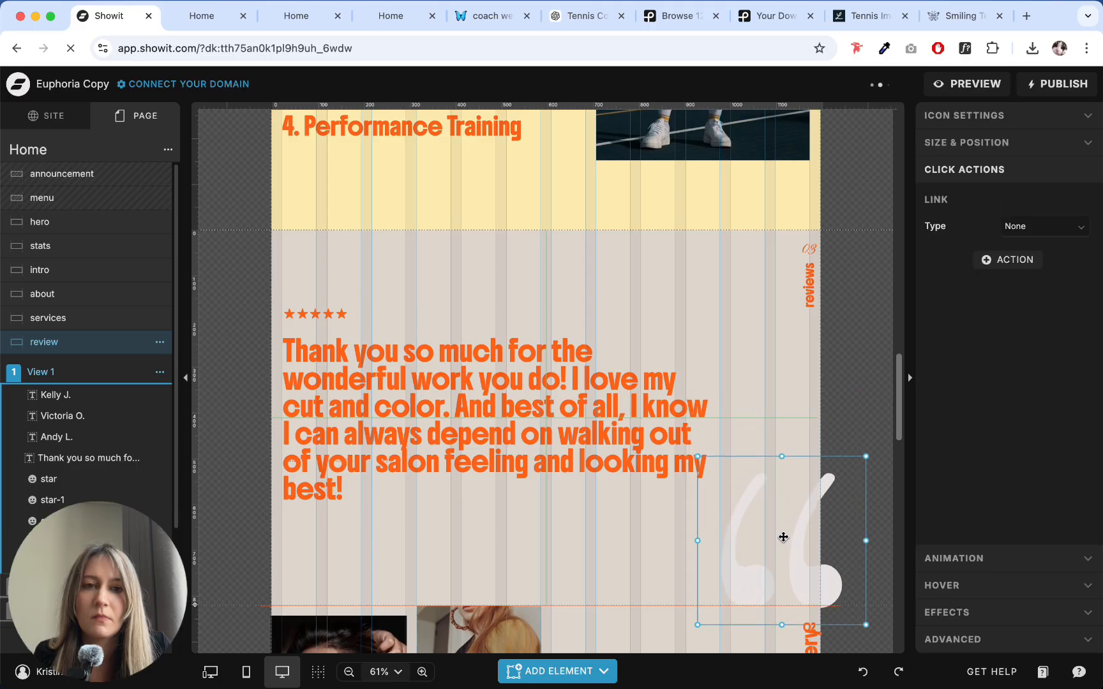
- Recolor the large quotation mark icon with the pale yellow palette color 5
left_click(981, 116)
left_click(1024, 228)
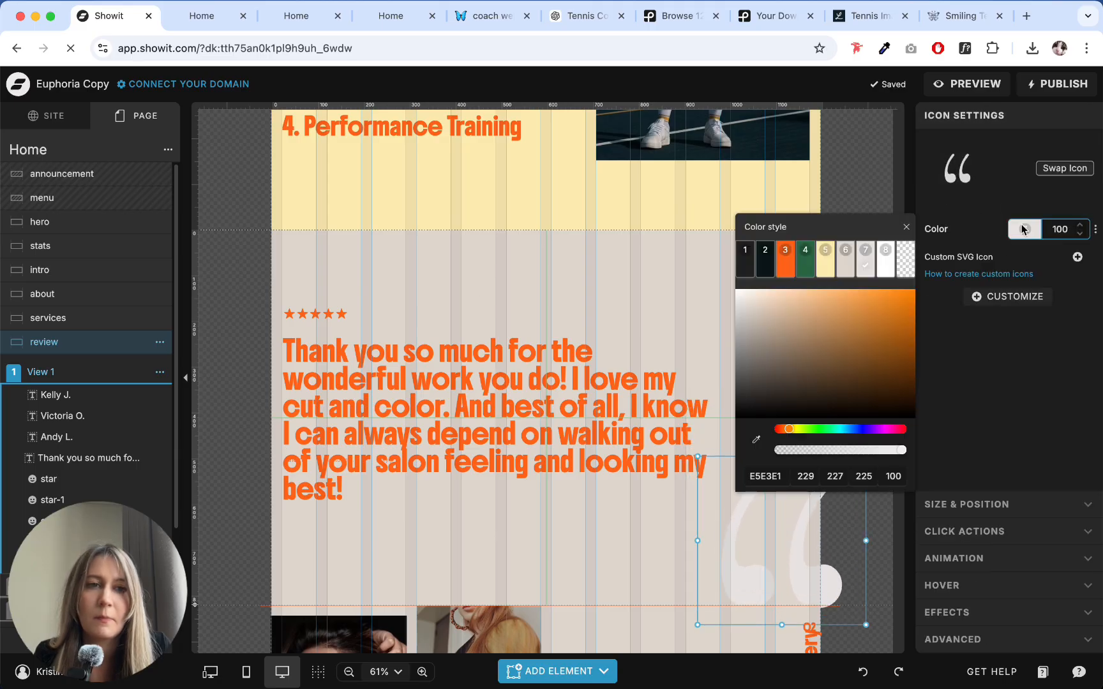
left_click(824, 268)
left_click(1042, 420)
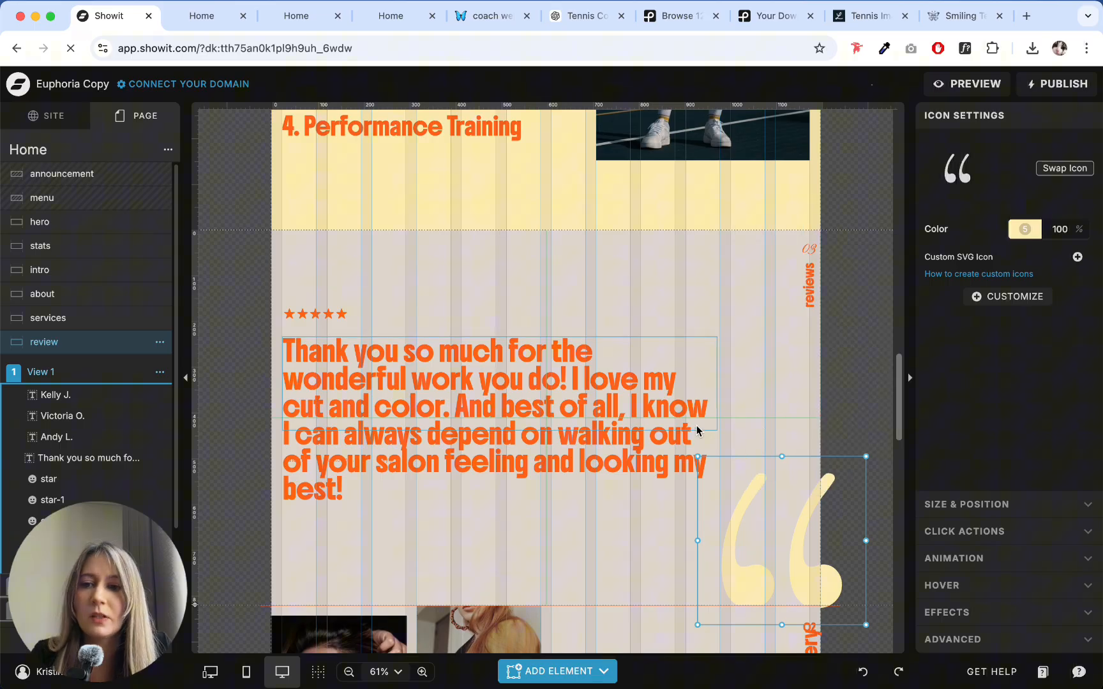
- Try green palette color 4 and then dark palette color 2 as the review canvas's background
left_click(730, 320)
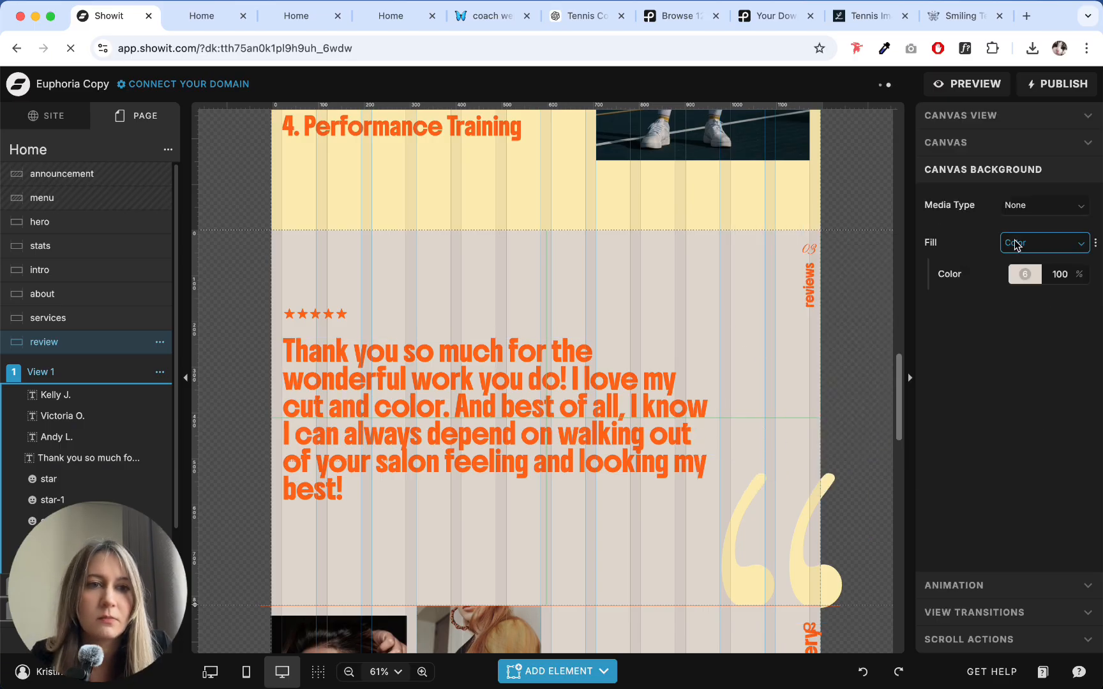
left_click(1025, 274)
left_click(818, 309)
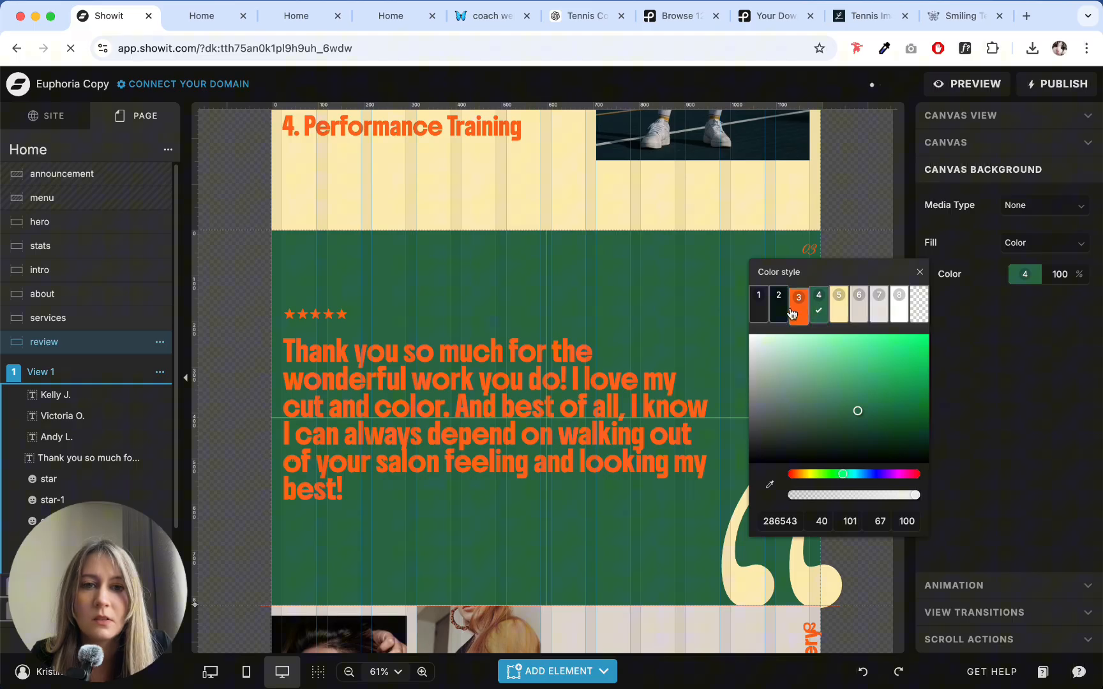
left_click(778, 312)
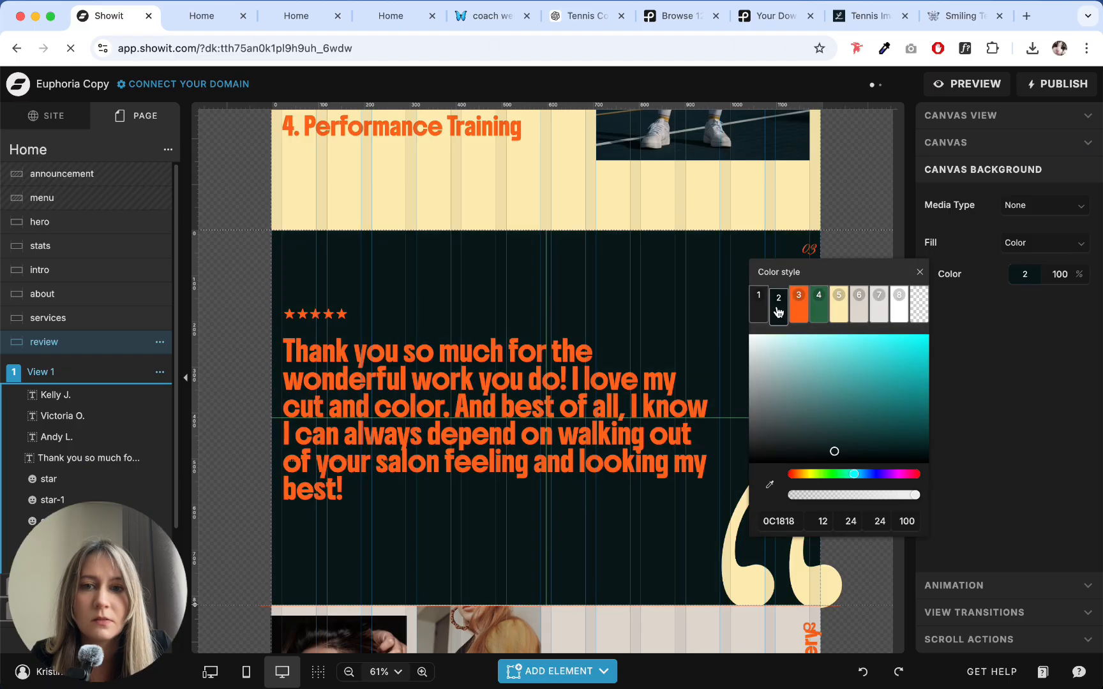
left_click(554, 293)
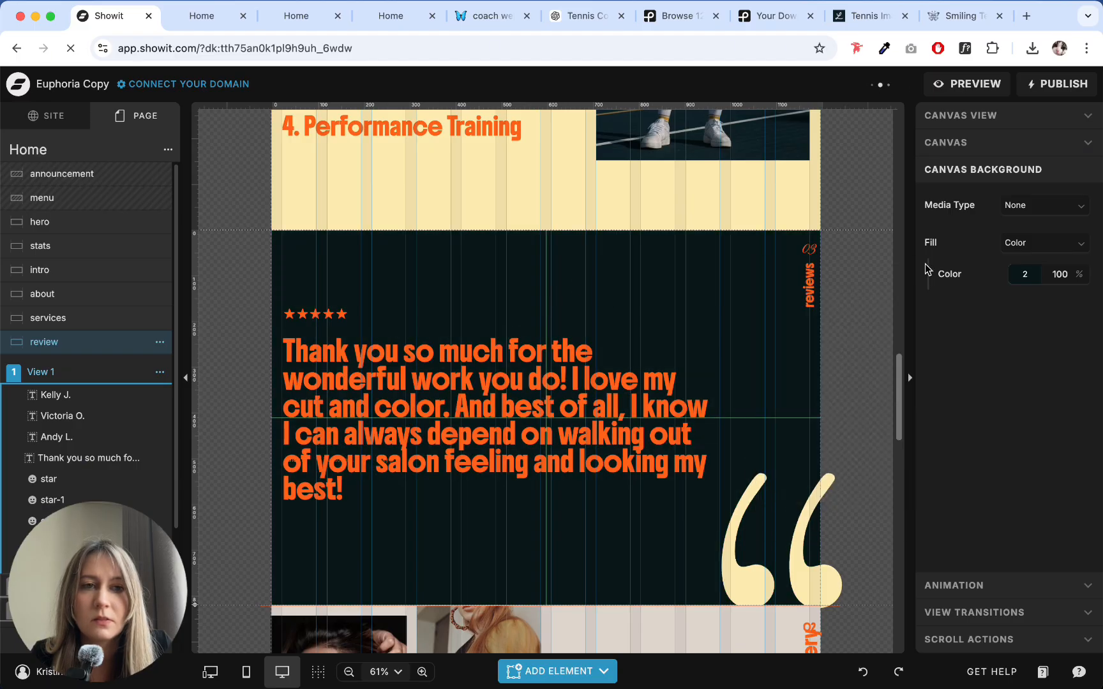
left_click(1027, 275)
left_click(624, 293)
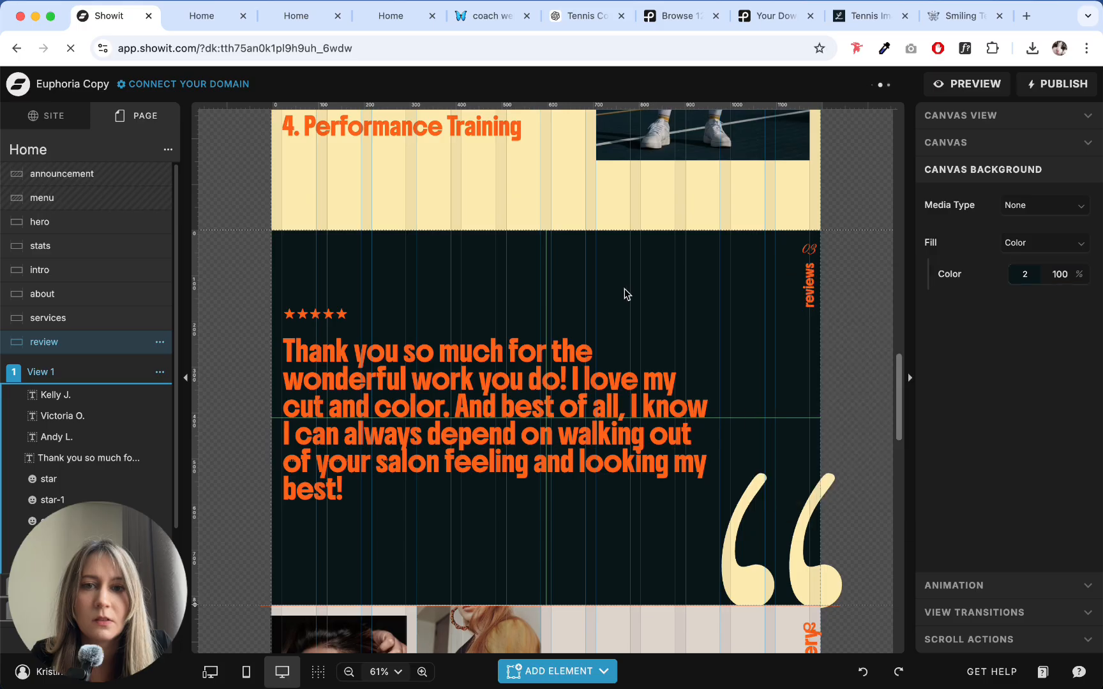
- Set the review canvas's background to the dark teal 112228 sampled from the court in the services photo
scroll(624, 293, "up", 10)
scroll(624, 288, "up", 9)
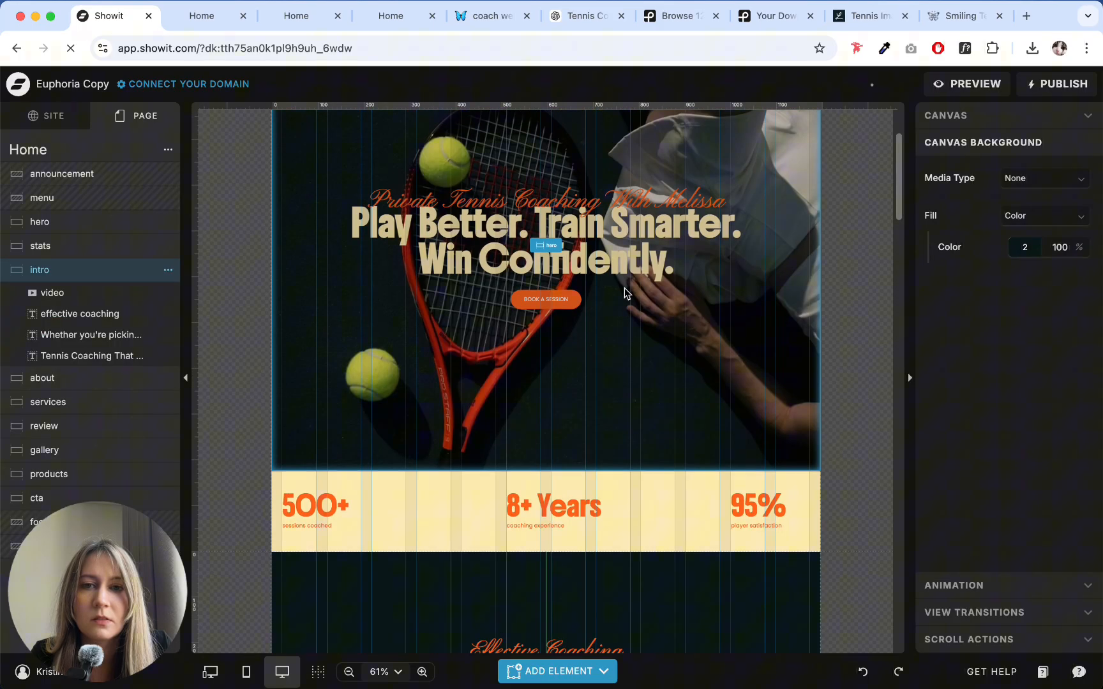
scroll(624, 288, "down", 12)
scroll(623, 288, "down", 10)
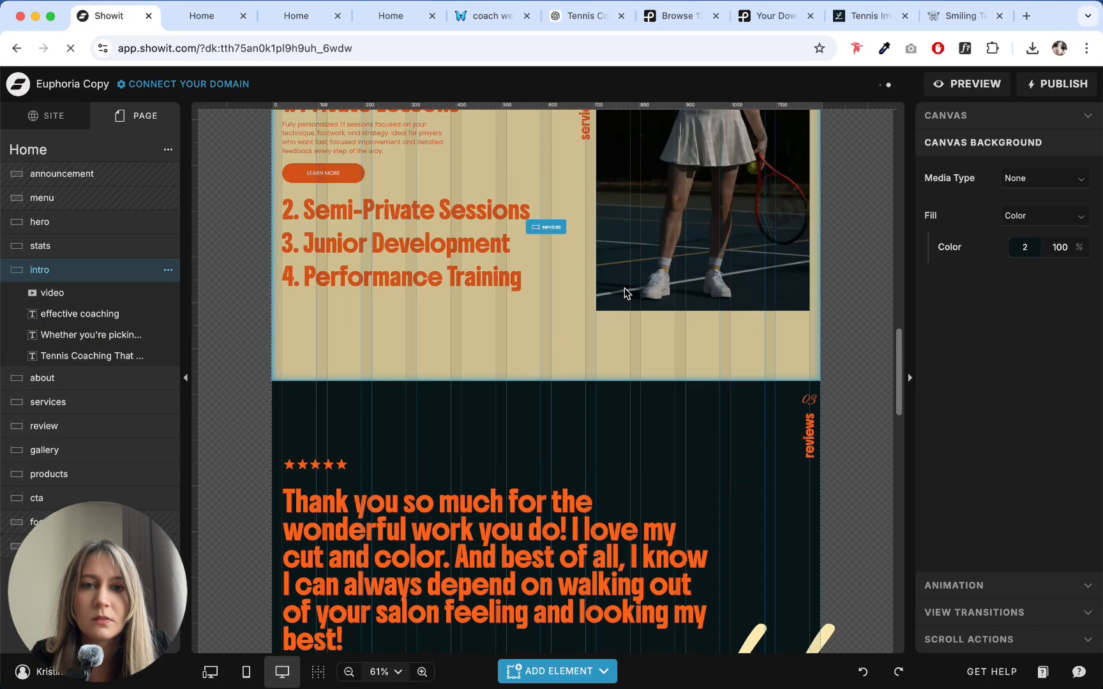
scroll(623, 287, "up", 4)
left_click(691, 498)
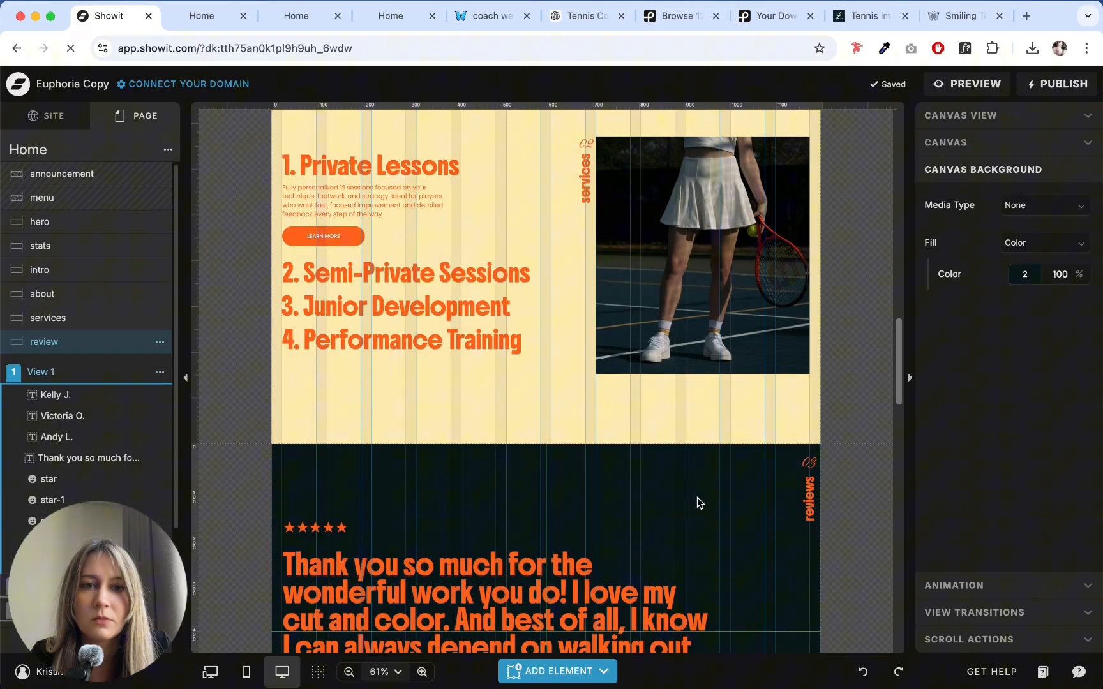
left_click(1024, 274)
left_click(769, 487)
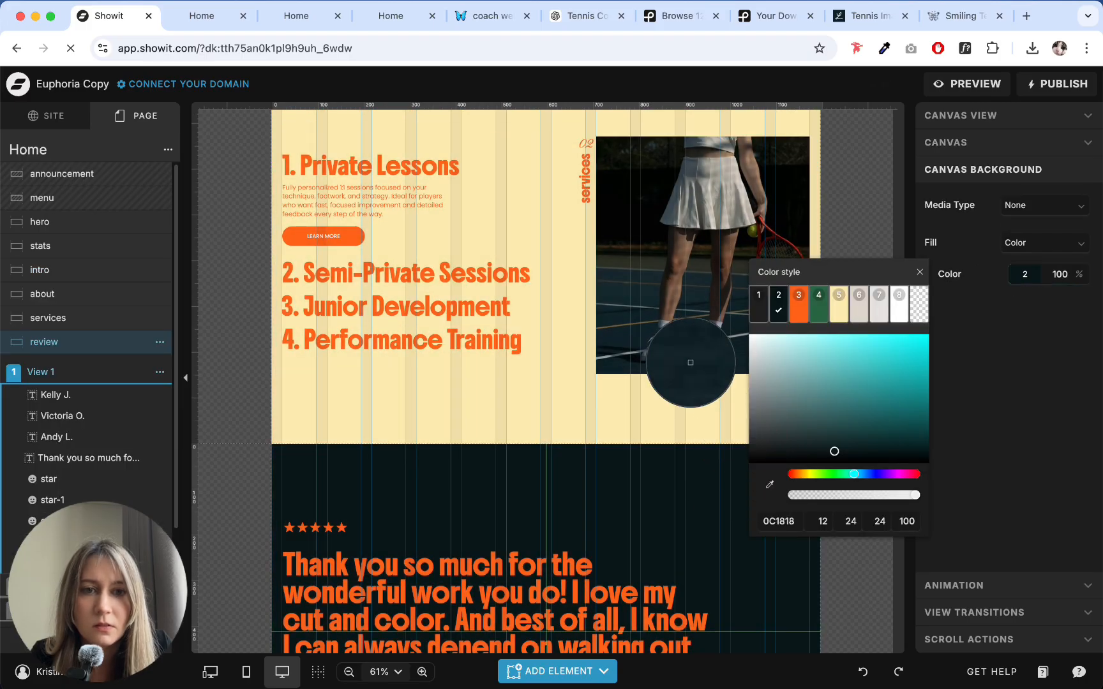
left_click(693, 362)
scroll(677, 435, "down", 2)
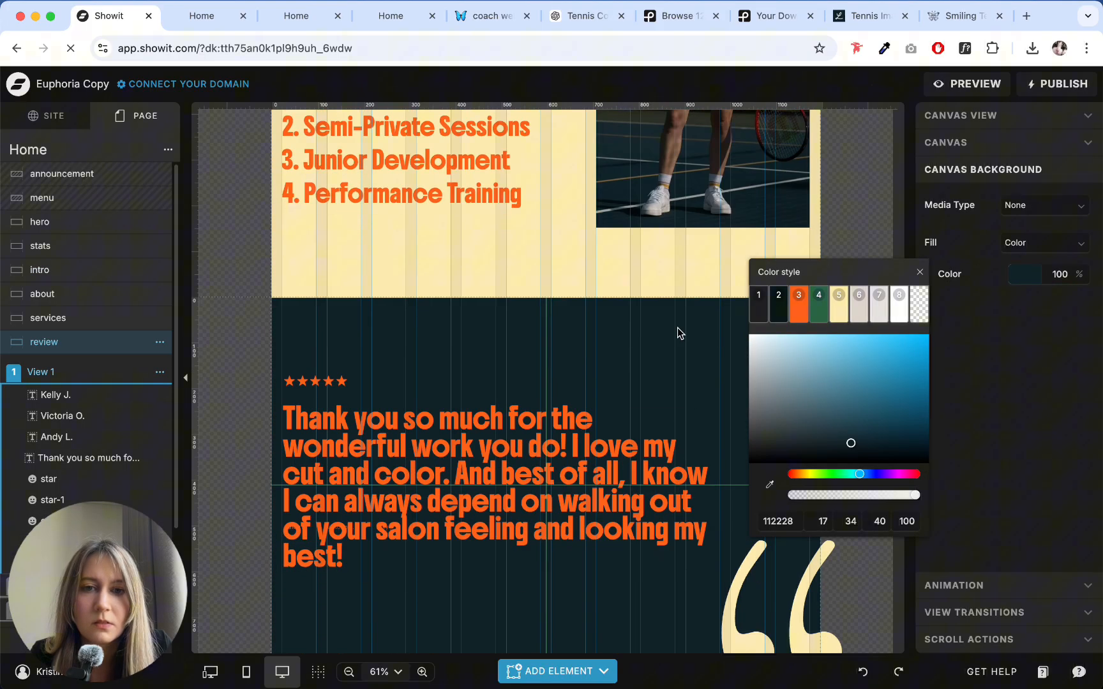
- Compare the review canvas's new background with the intro, about and services sections above it
left_click(677, 327)
scroll(677, 327, "down", 5)
scroll(677, 327, "up", 3)
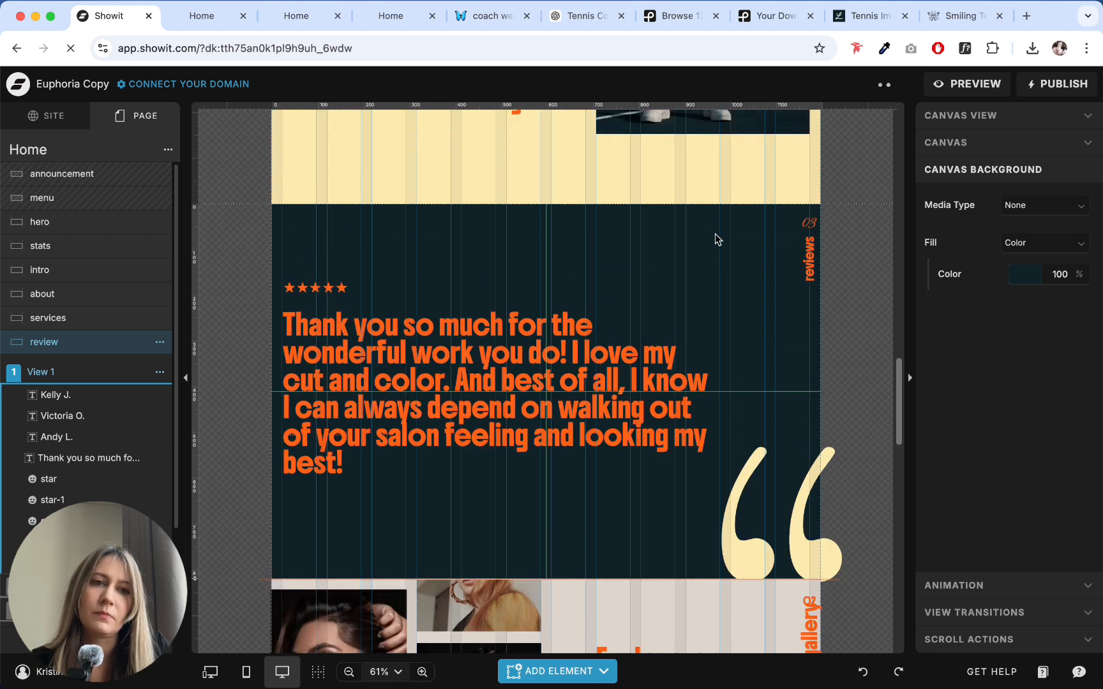
scroll(716, 239, "up", 1)
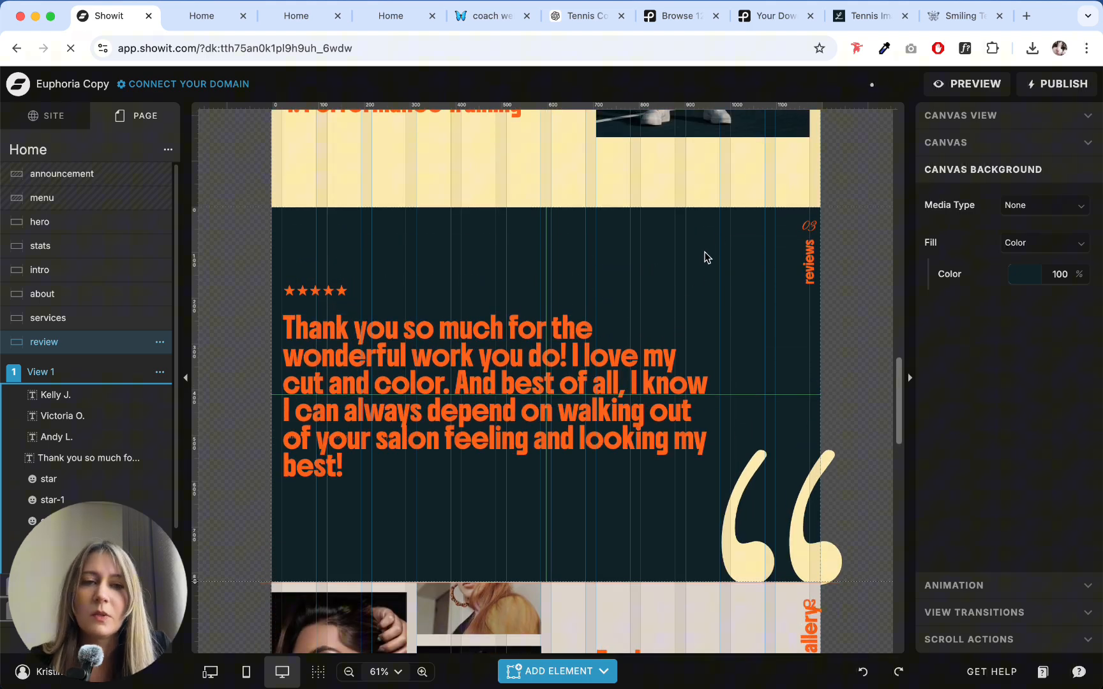
scroll(705, 257, "up", 15)
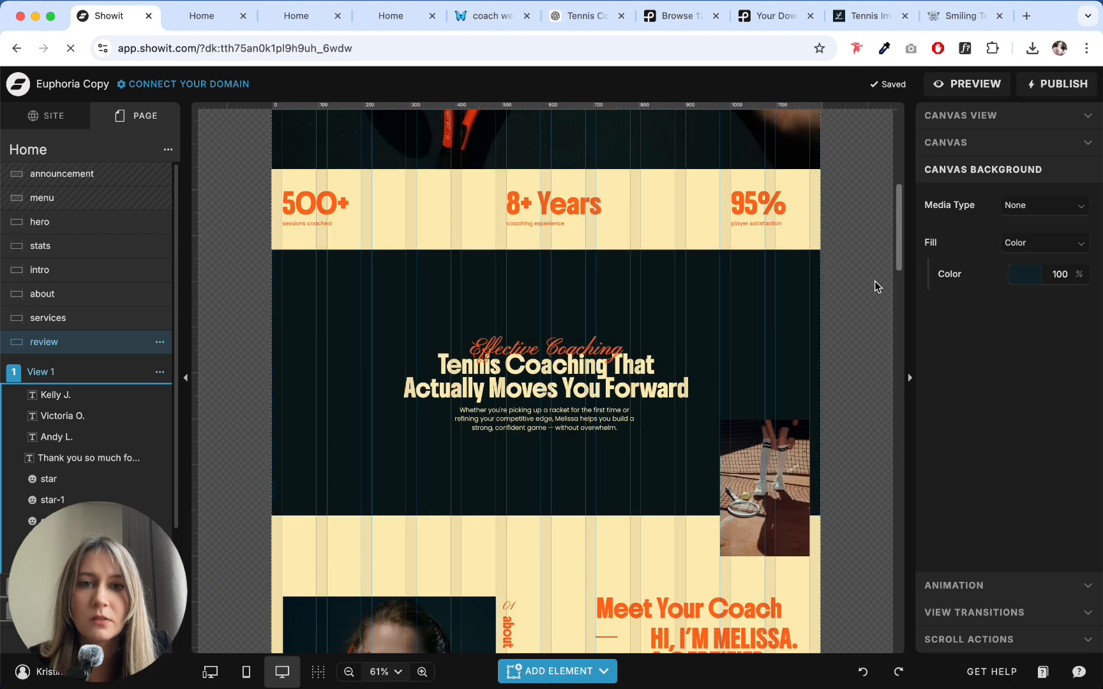
scroll(875, 281, "down", 10)
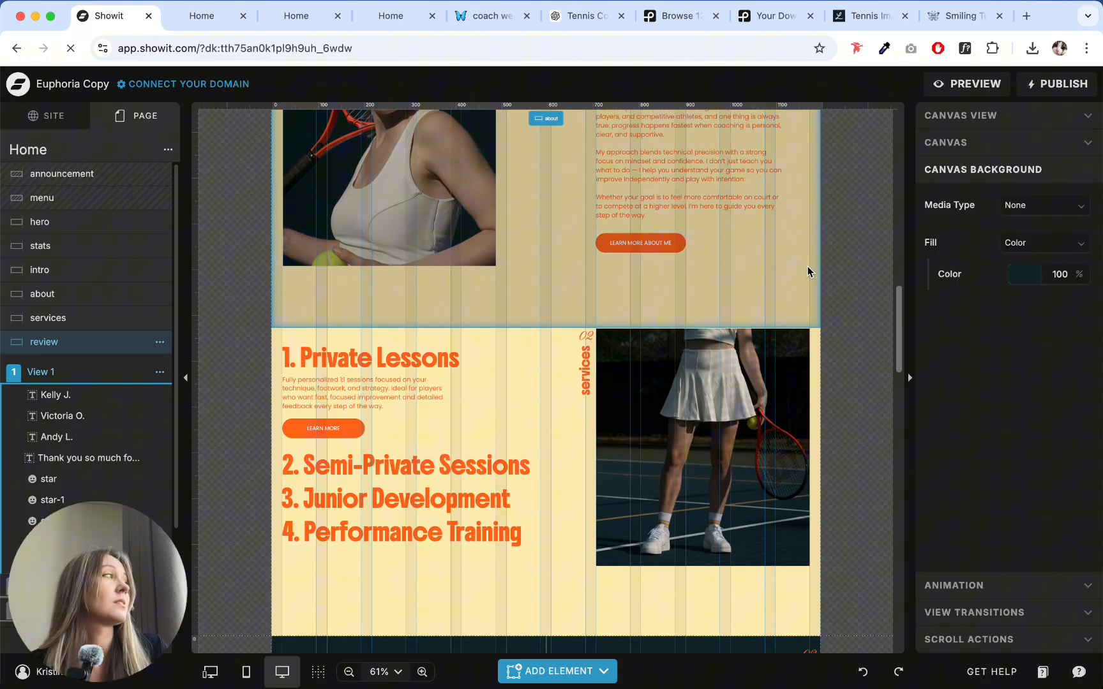
scroll(562, 331, "down", 6)
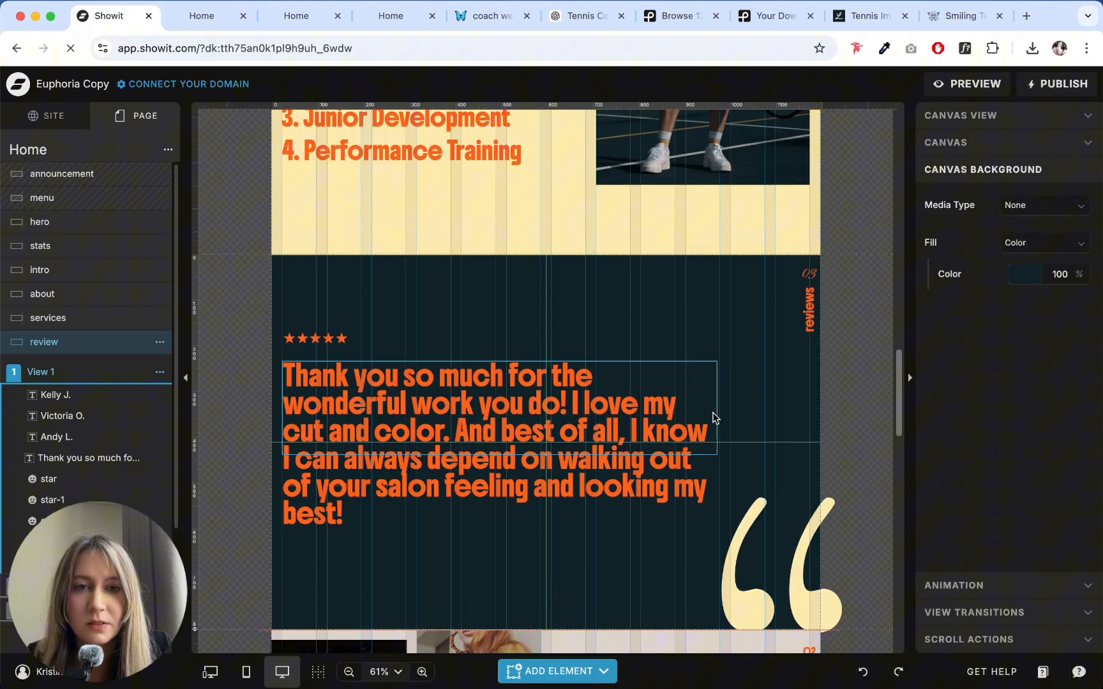
- Copy the review canvas's background color 112228 and apply it as the intro canvas's background
left_click(1017, 282)
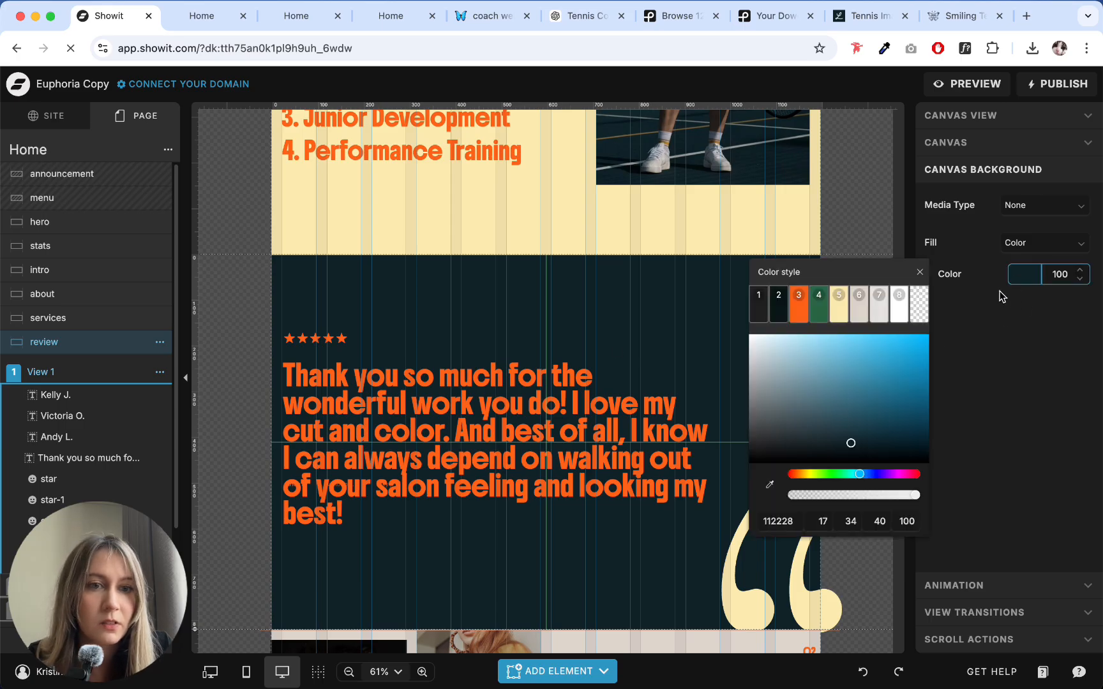
double_click(785, 522)
key("ctrl+c")
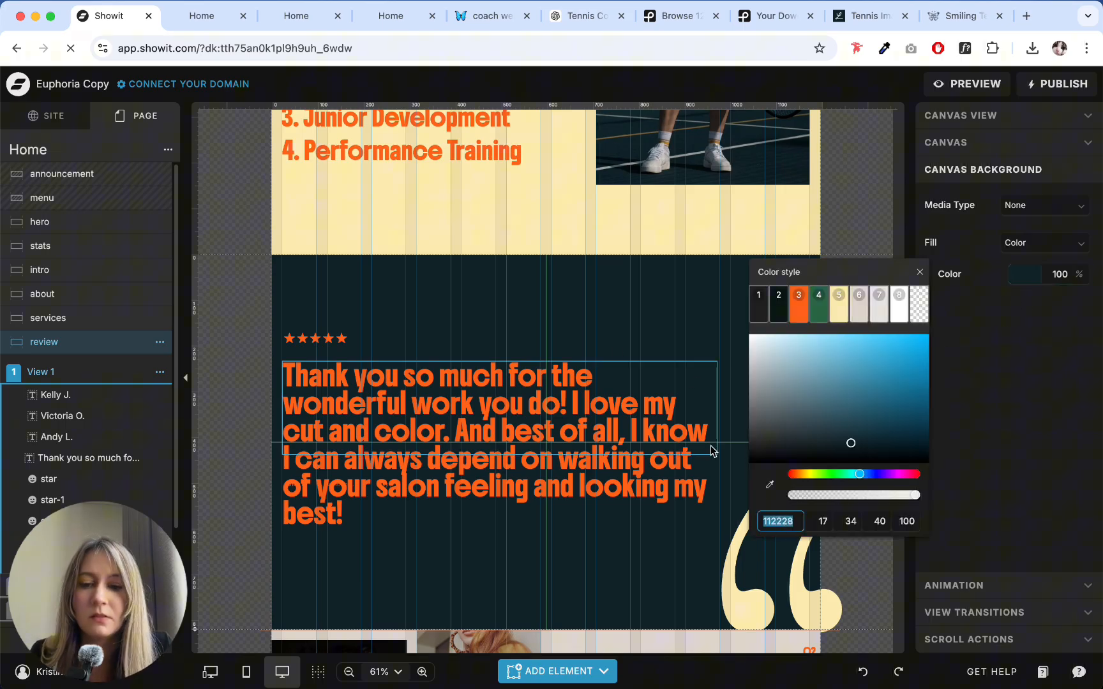
scroll(676, 307, "up", 15)
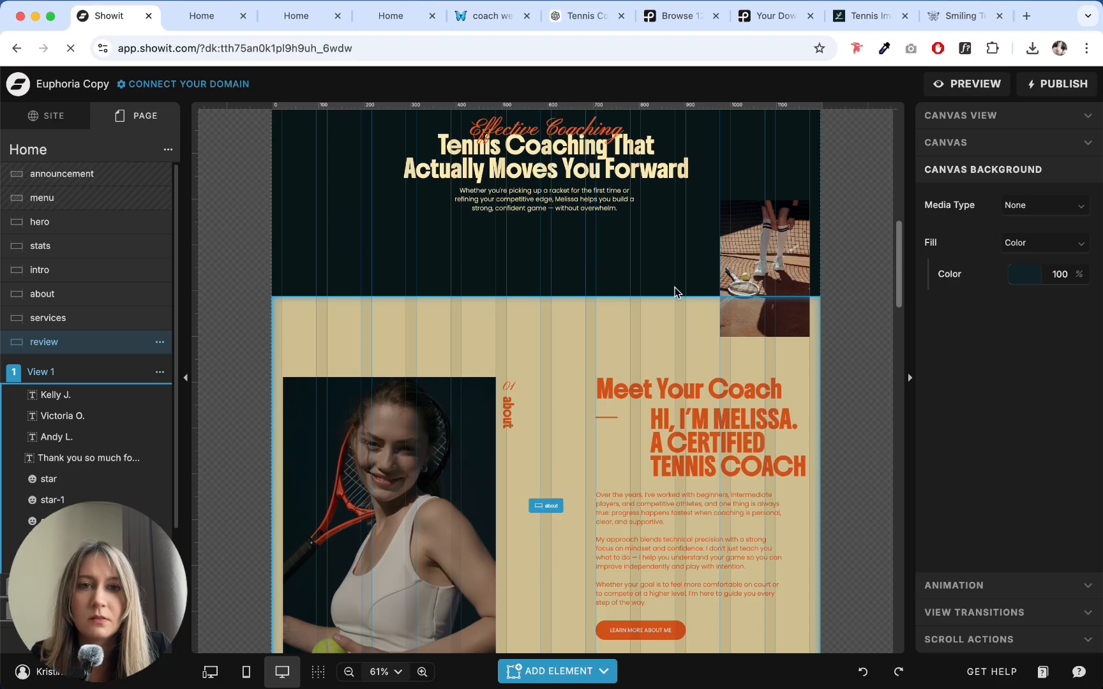
left_click(674, 284)
scroll(672, 275, "up", 5)
left_click(1023, 248)
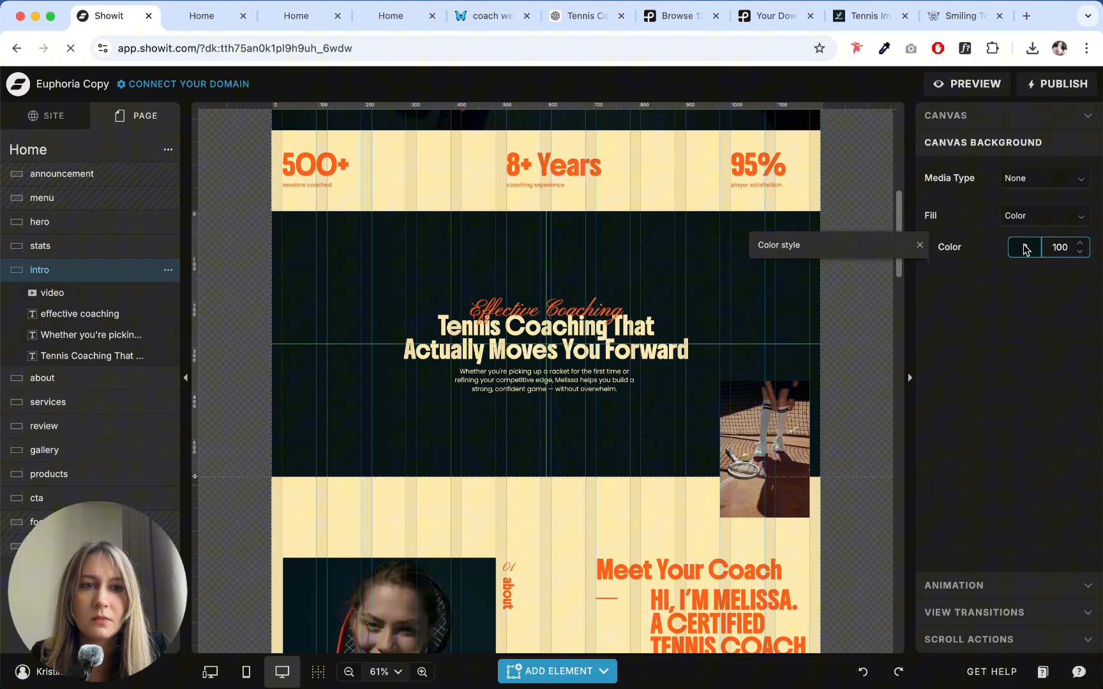
double_click(776, 493)
key("ctrl+v")
left_click(658, 450)
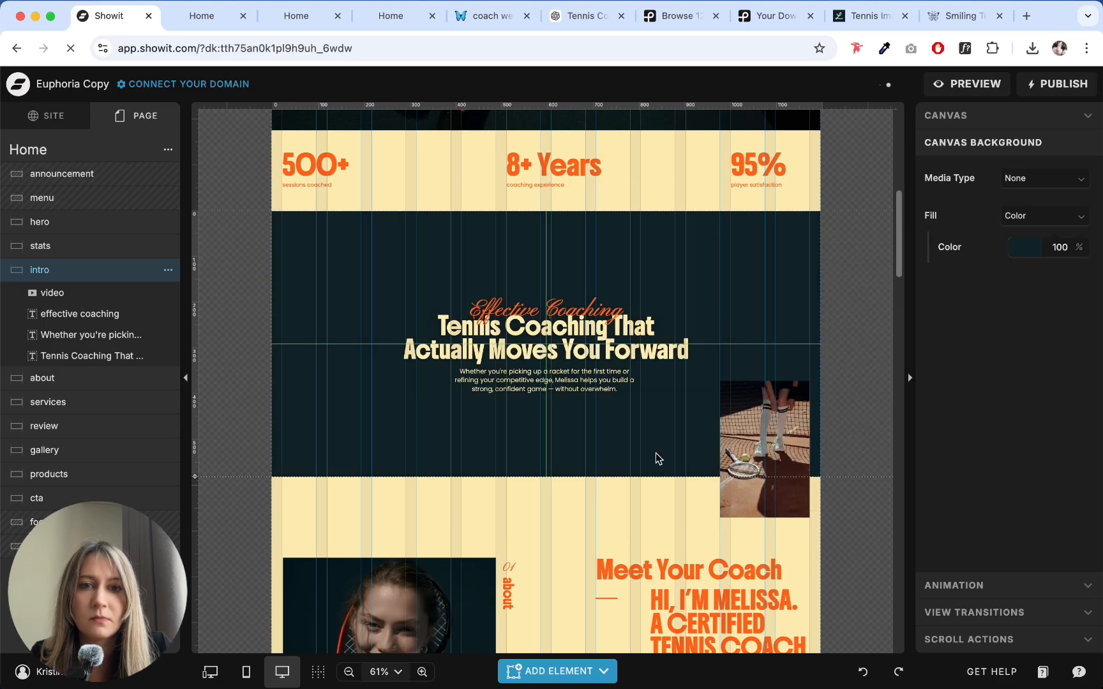
- Examine the page from the hero down to the services section to check how the intro's new background fits
scroll(658, 458, "up", 5)
scroll(677, 440, "down", 5)
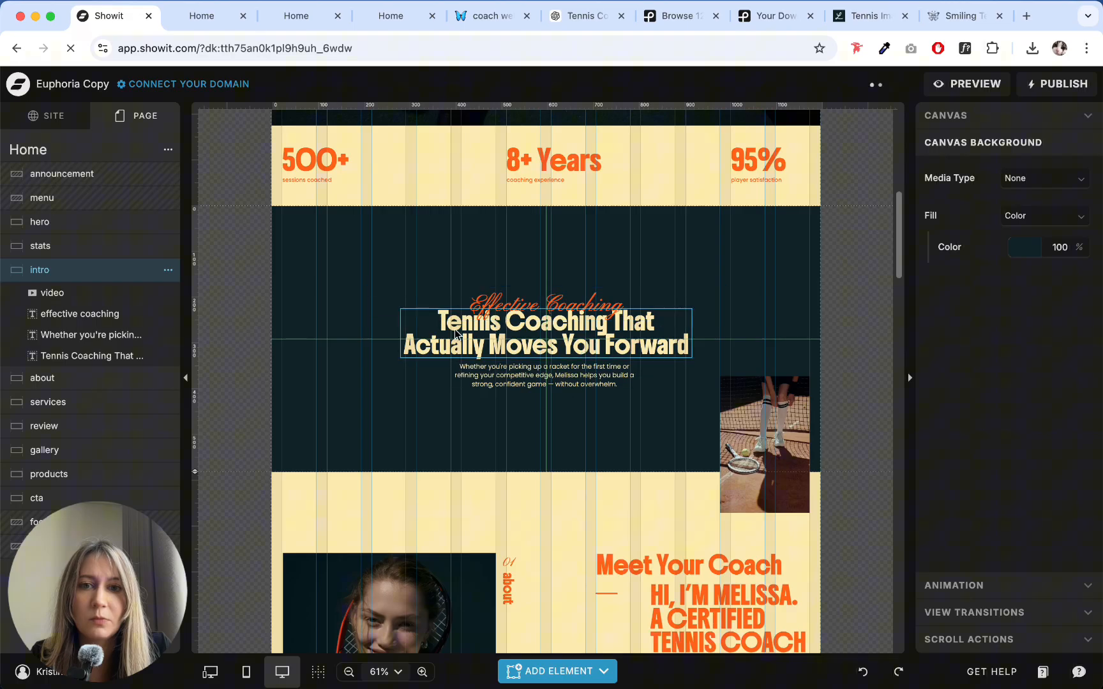
scroll(574, 323, "down", 5)
scroll(658, 273, "up", 5)
scroll(658, 265, "down", 6)
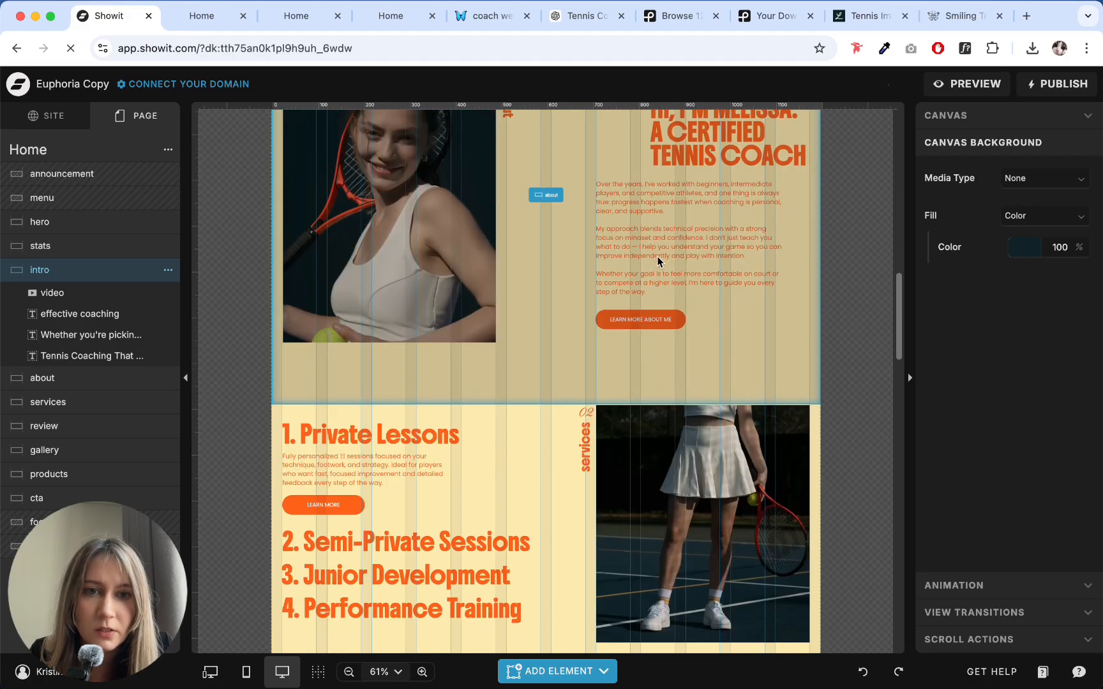
scroll(544, 291, "up", 6)
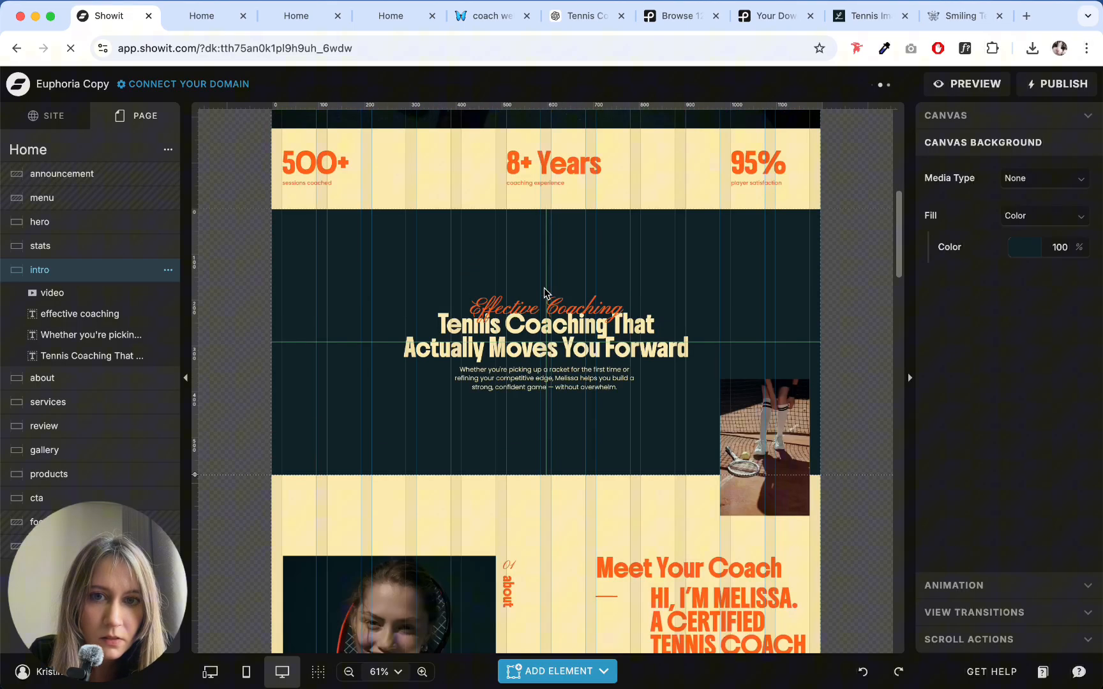
scroll(586, 254, "down", 2)
scroll(578, 287, "down", 5)
- Set the color of the testimonial quote text in the review canvas to the cream palette color
left_click(549, 352)
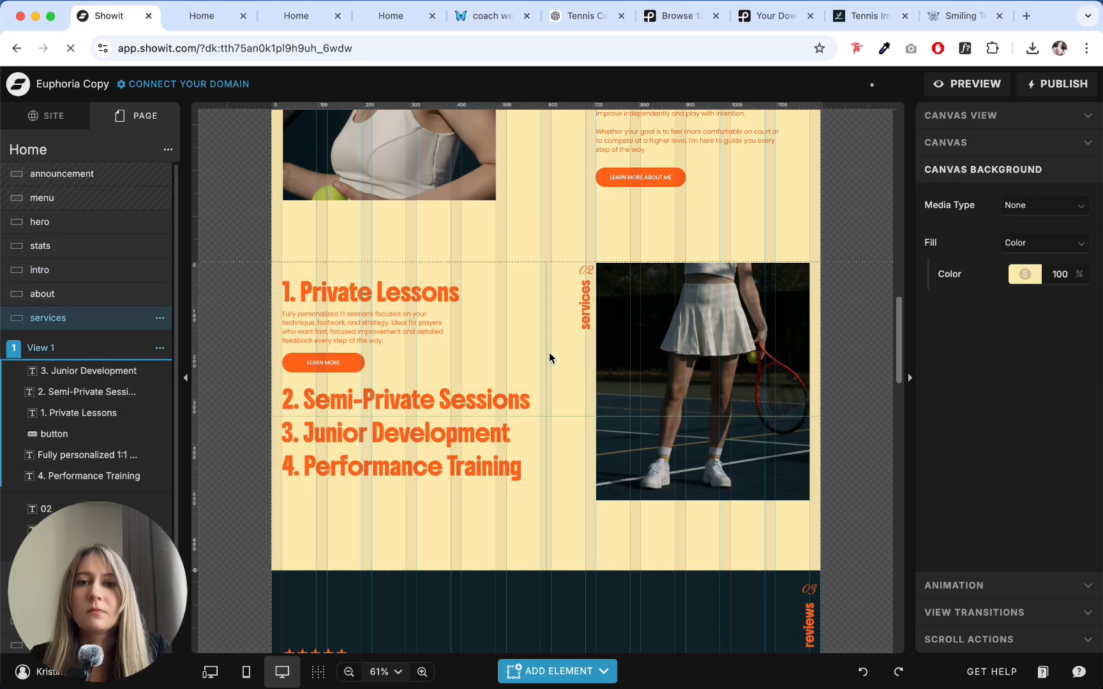
scroll(568, 335, "down", 3)
left_click(585, 319)
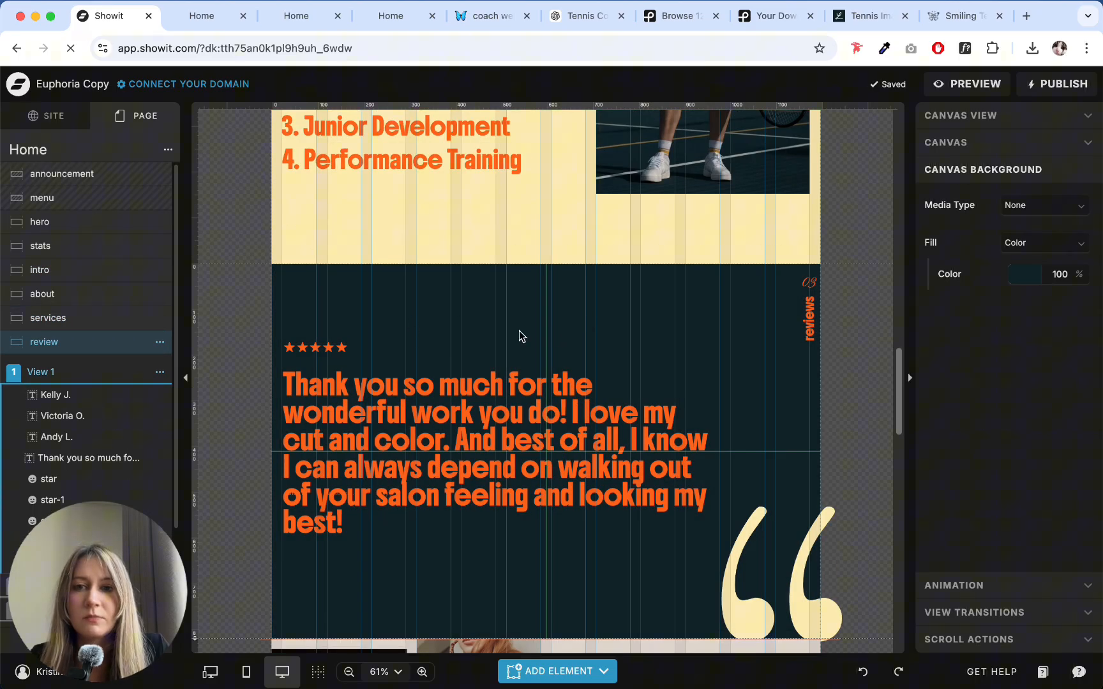
left_click(504, 387)
left_click(477, 301)
left_click(313, 411)
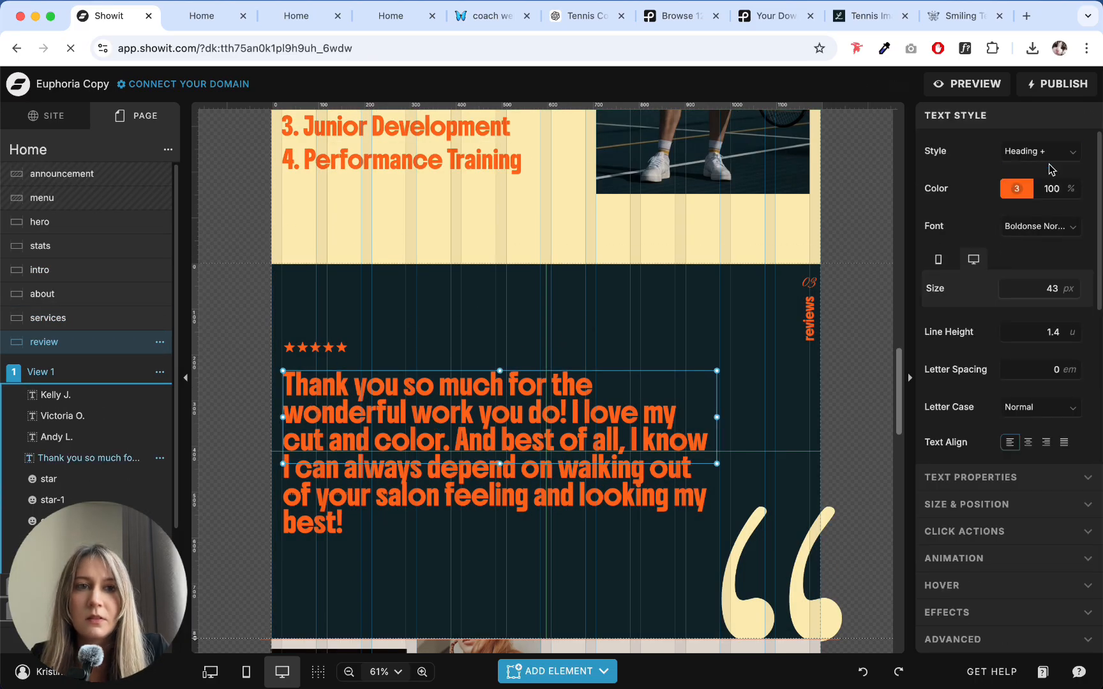
left_click(1016, 188)
left_click(825, 221)
left_click(522, 348)
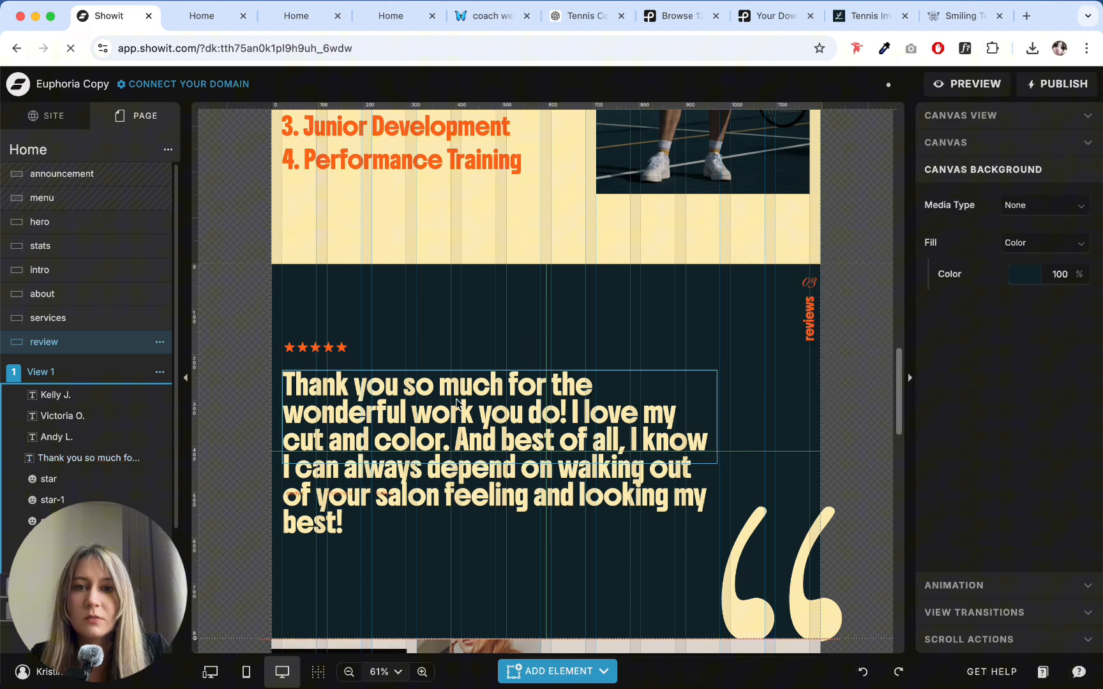
- Replace the review quote with the "Melissa's coaching has helped players of all levels" paragraph copied from the ChatGPT testimonials copy
left_click(457, 404)
left_click(564, 25)
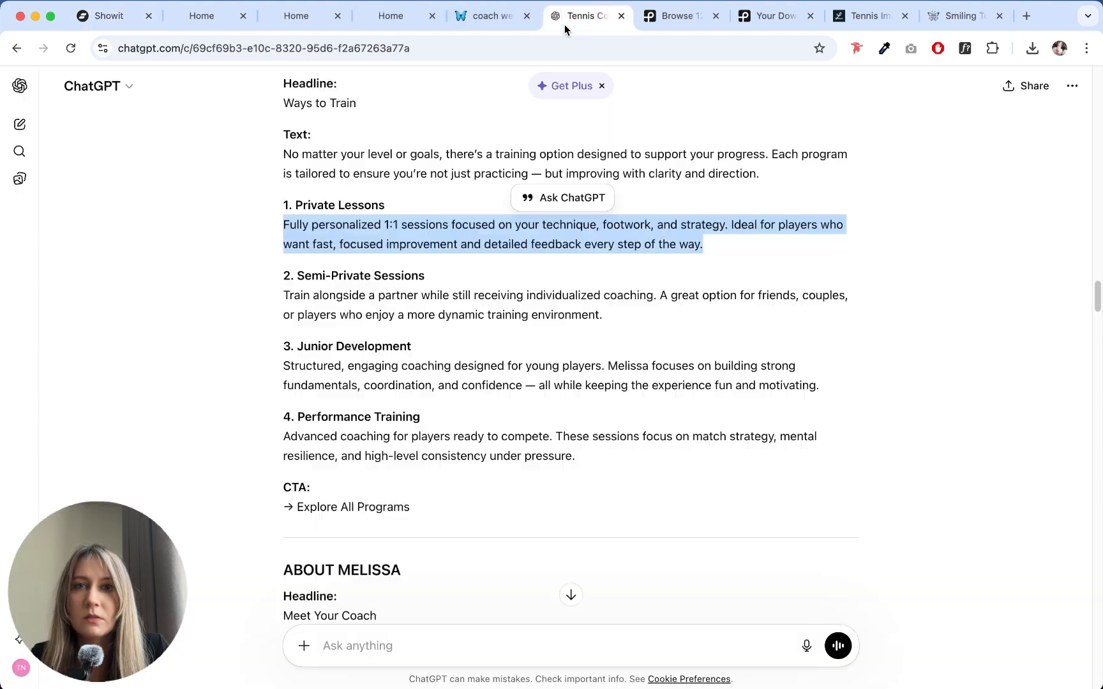
scroll(451, 261, "down", 15)
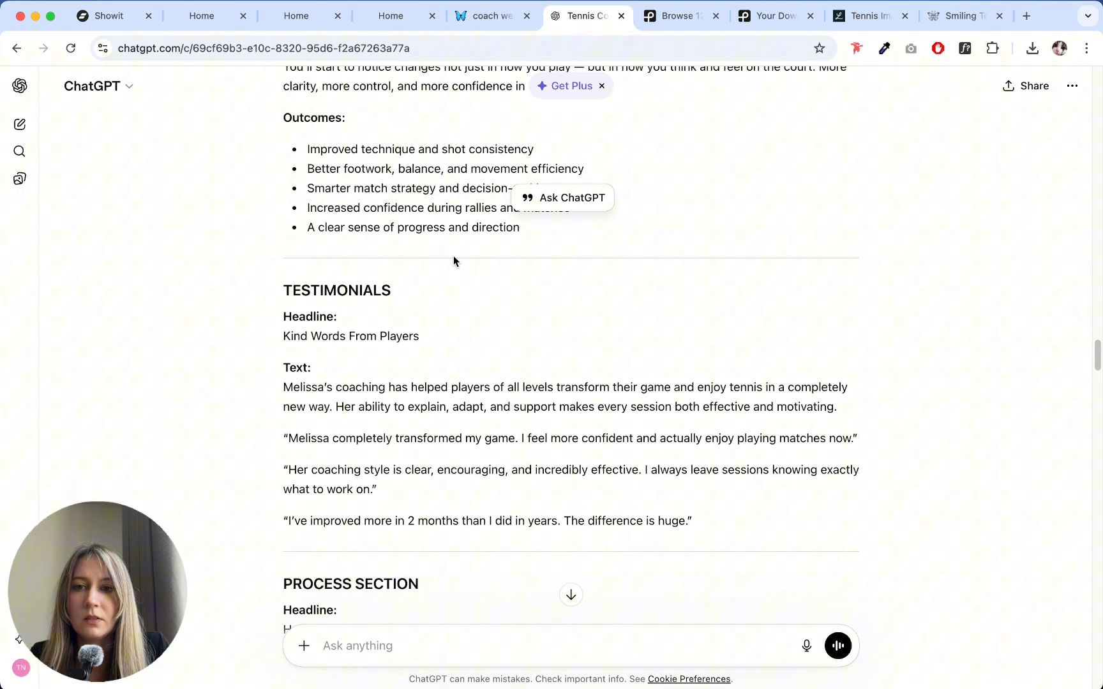
scroll(453, 261, "down", 2)
left_click(279, 331)
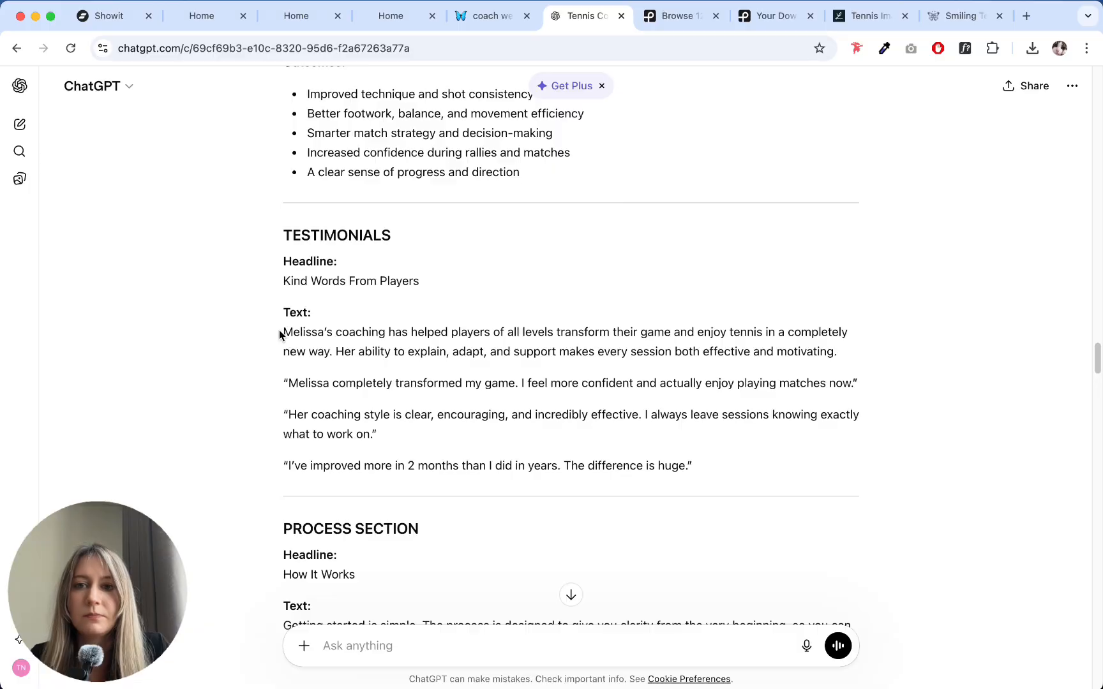
left_click_drag(279, 334, 891, 350)
key("ctrl+c")
left_click(99, 28)
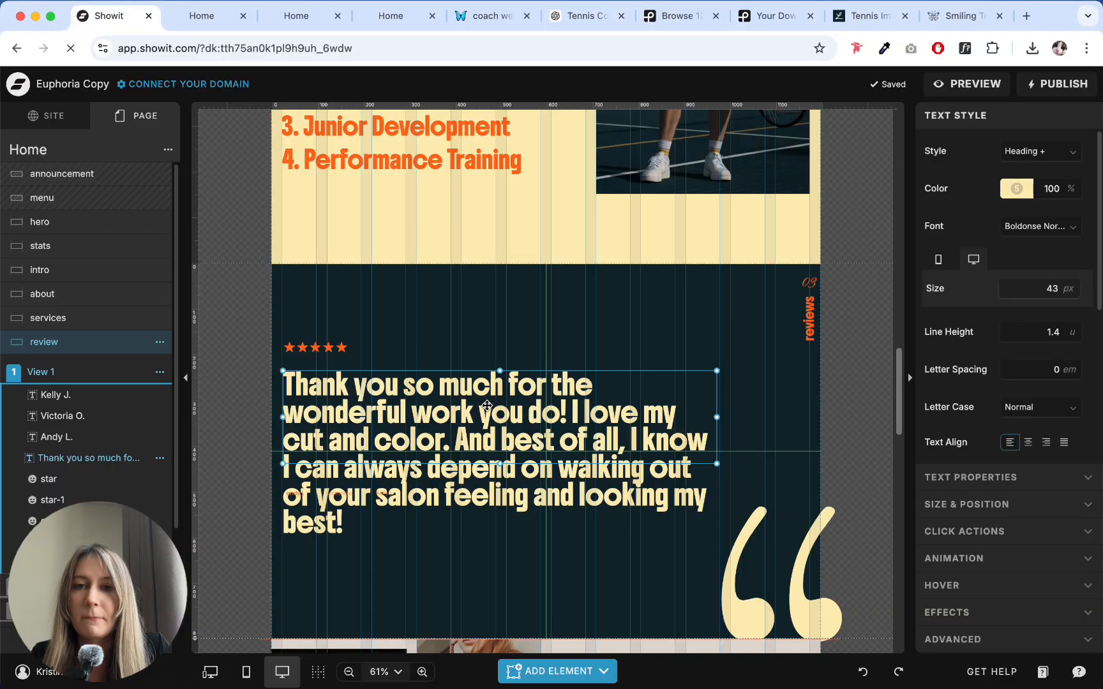
key("ctrl+a")
key("ctrl+v")
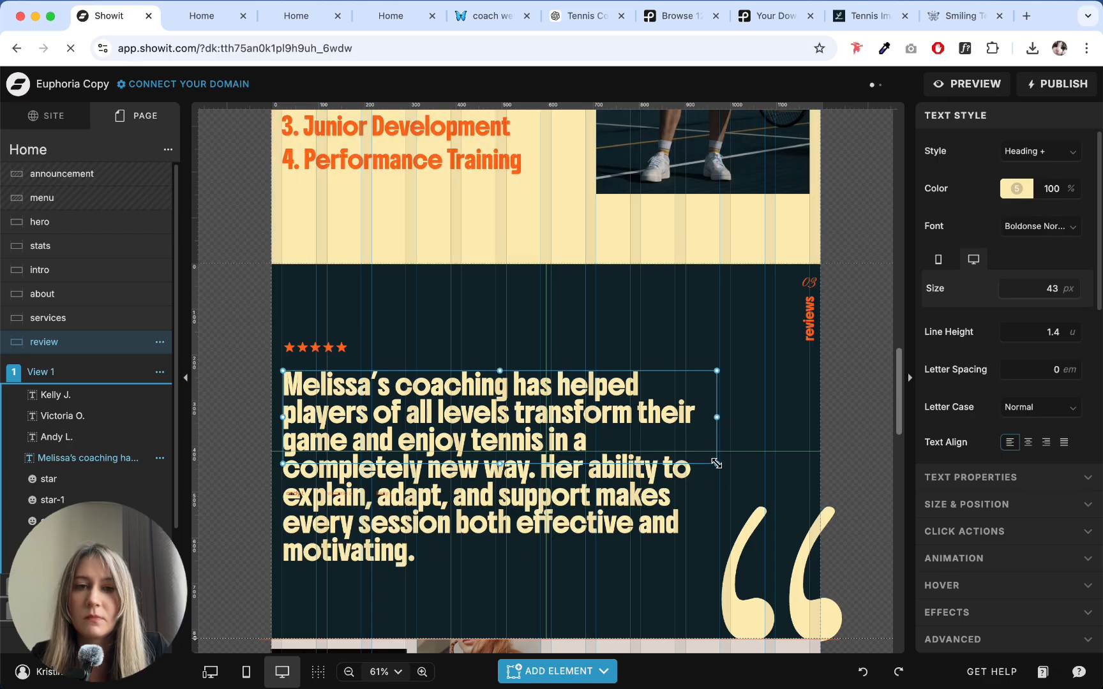
- Widen the quote box, replace its text with ChatGPT's "Melissa completely transformed my game" testimonial, and shorten the box to fit its three lines
left_click_drag(716, 463, 731, 494)
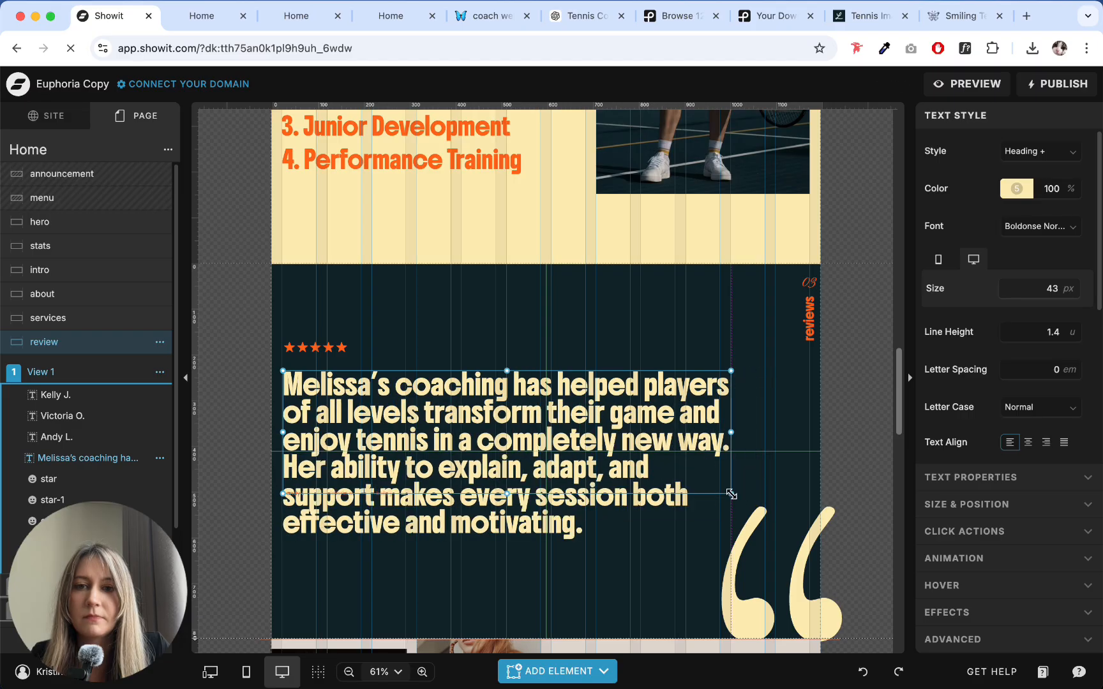
left_click(587, 24)
left_click_drag(288, 384, 853, 384)
key("super+c")
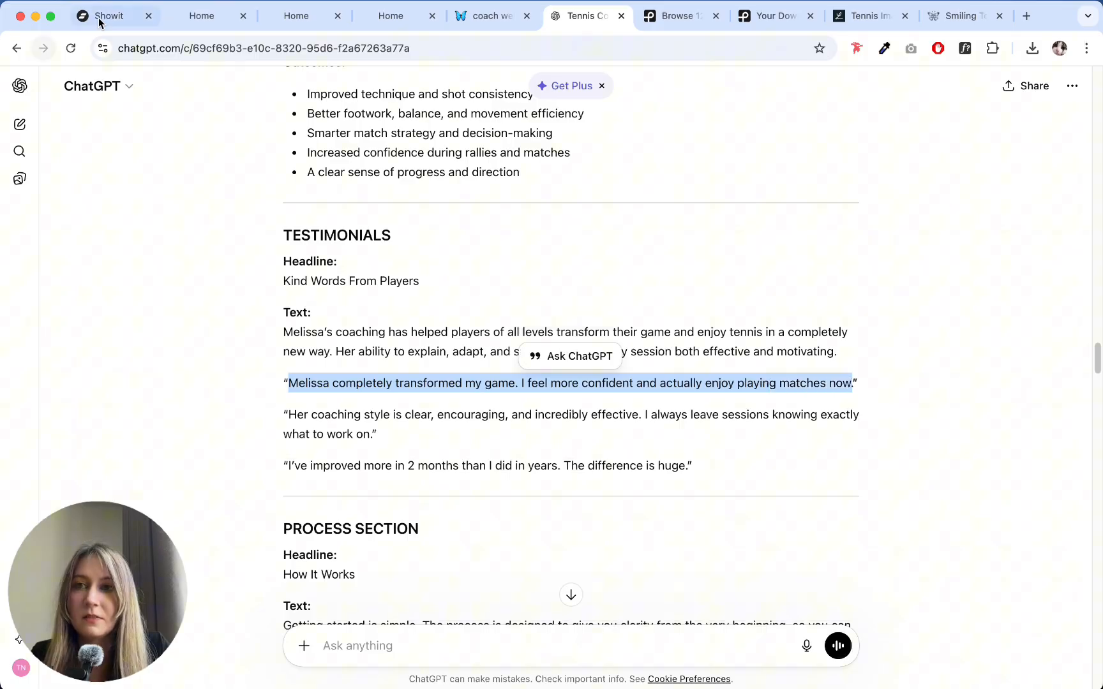
left_click(105, 22)
double_click(452, 408)
key("super+a")
key("super+v")
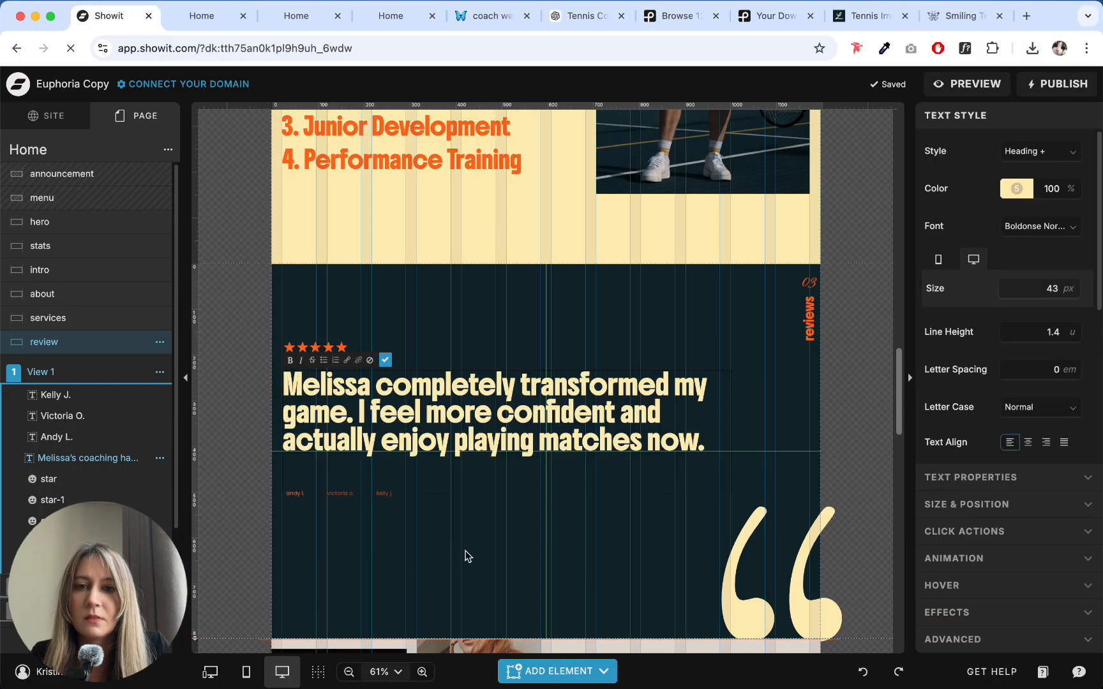
left_click(467, 556)
left_click(519, 494)
left_click_drag(505, 495, 502, 456)
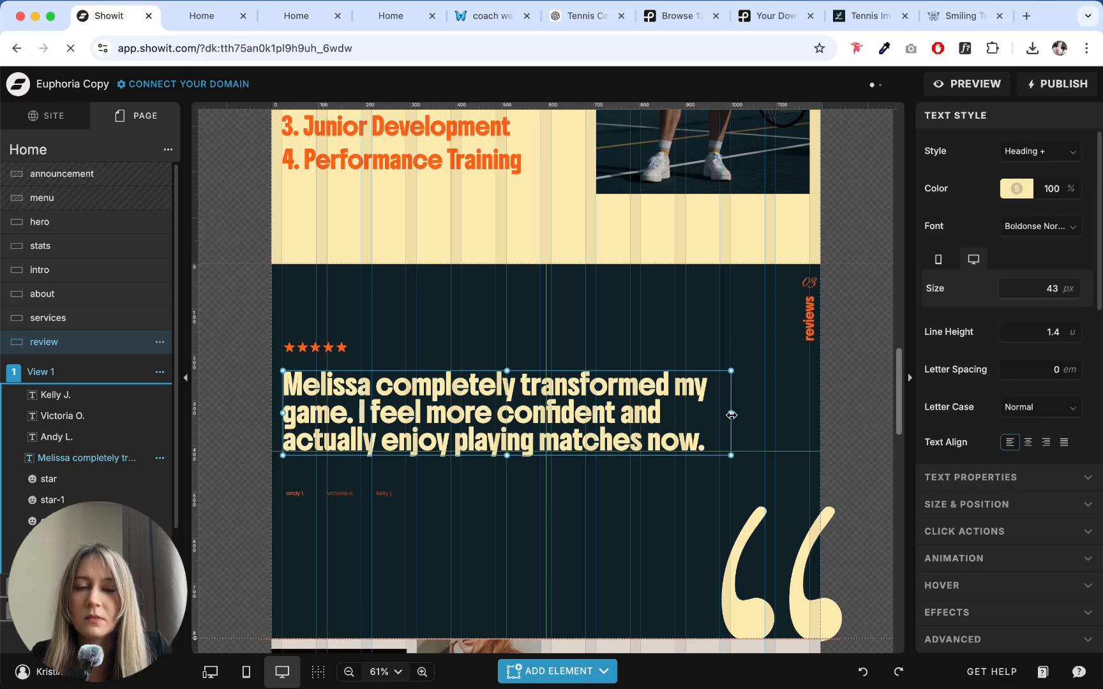
left_click(502, 493)
- Check the testimonials copy in ChatGPT against the reviewer name labels below the quote
left_click(298, 502)
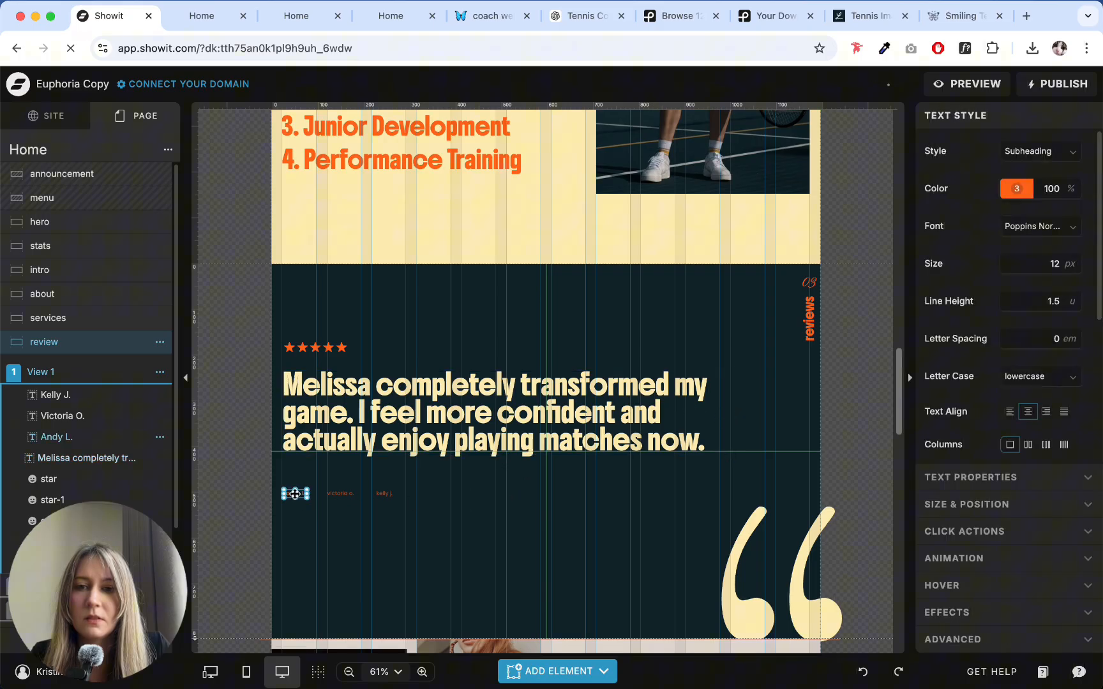
left_click(582, 16)
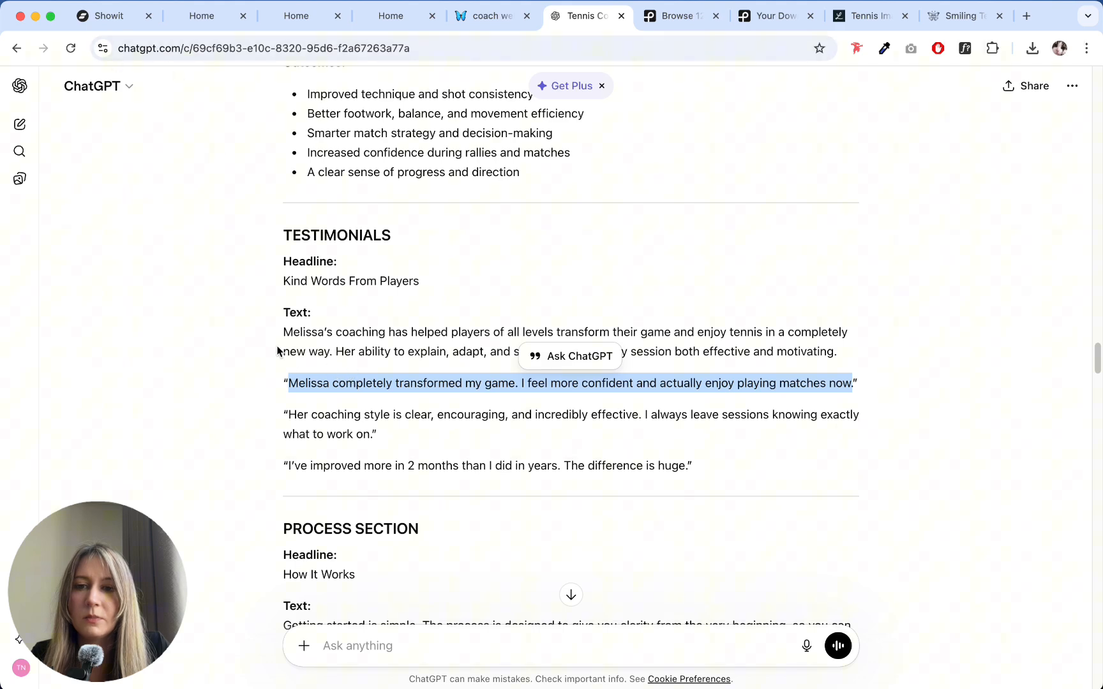
scroll(275, 345, "down", 3)
left_click(107, 15)
left_click(437, 505)
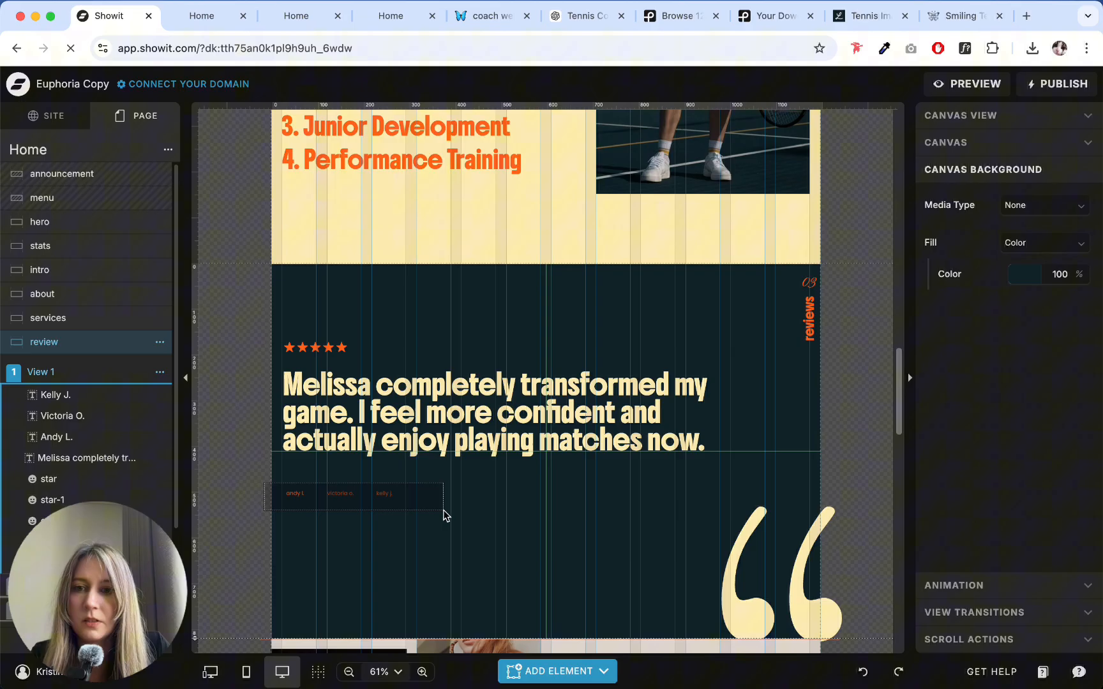
- Set the letter case of all three reviewer names below the quote to UPPERCASE
left_click(296, 494)
left_click(986, 117)
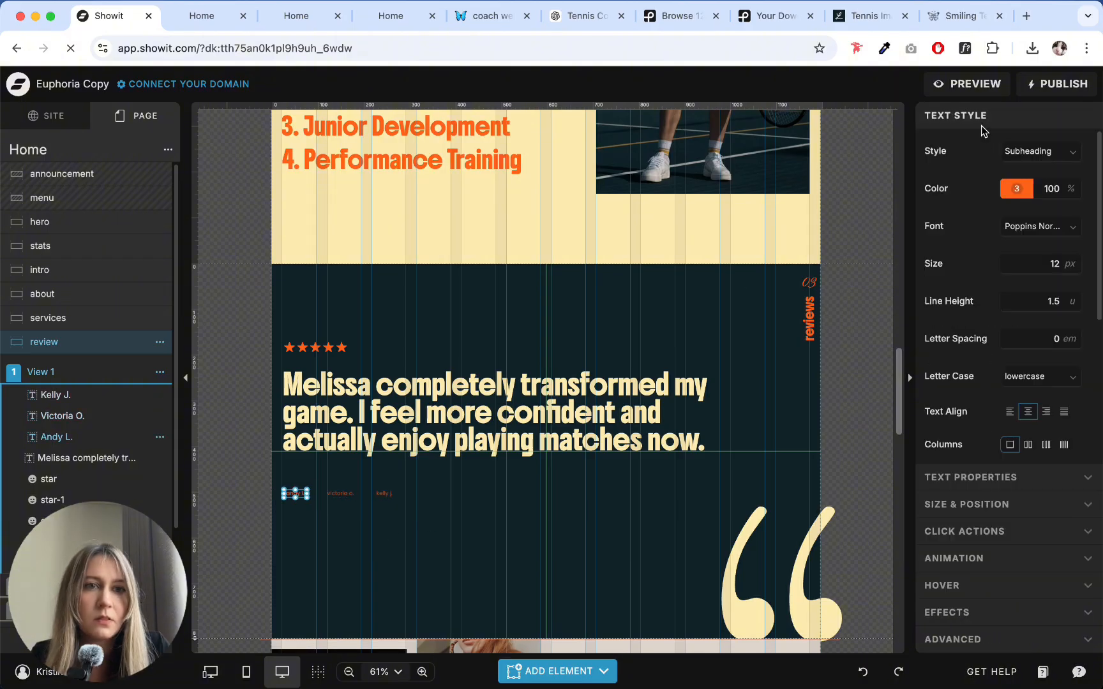
left_click(1015, 376)
left_click(1003, 418)
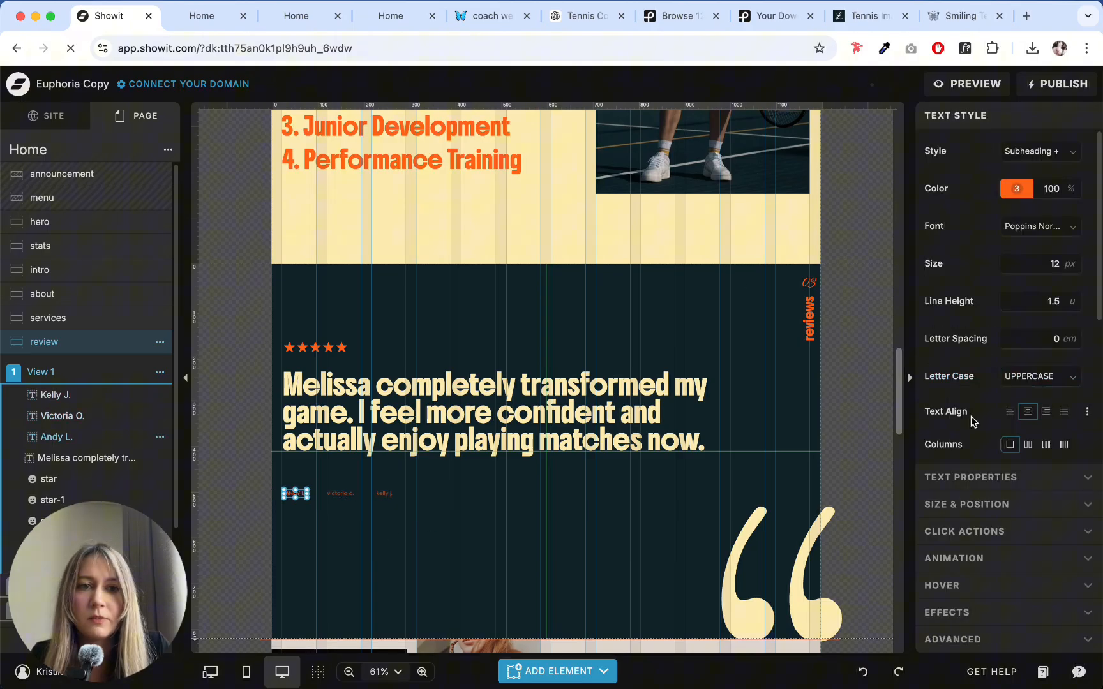
left_click(359, 503)
left_click(341, 494)
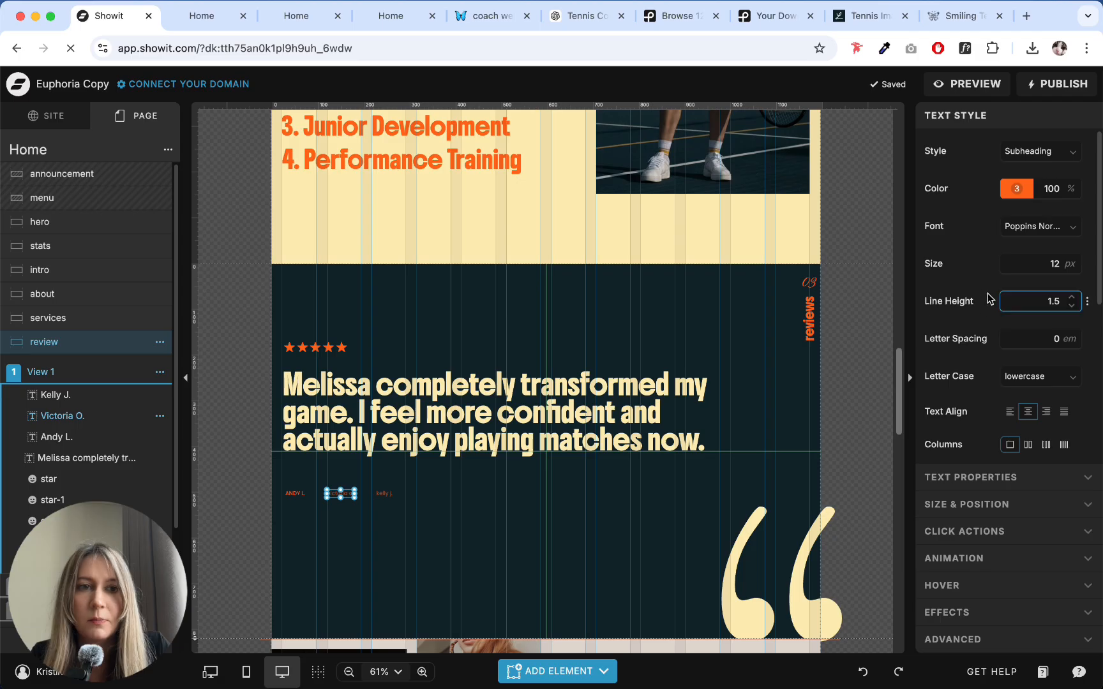
left_click(1022, 376)
left_click(1005, 418)
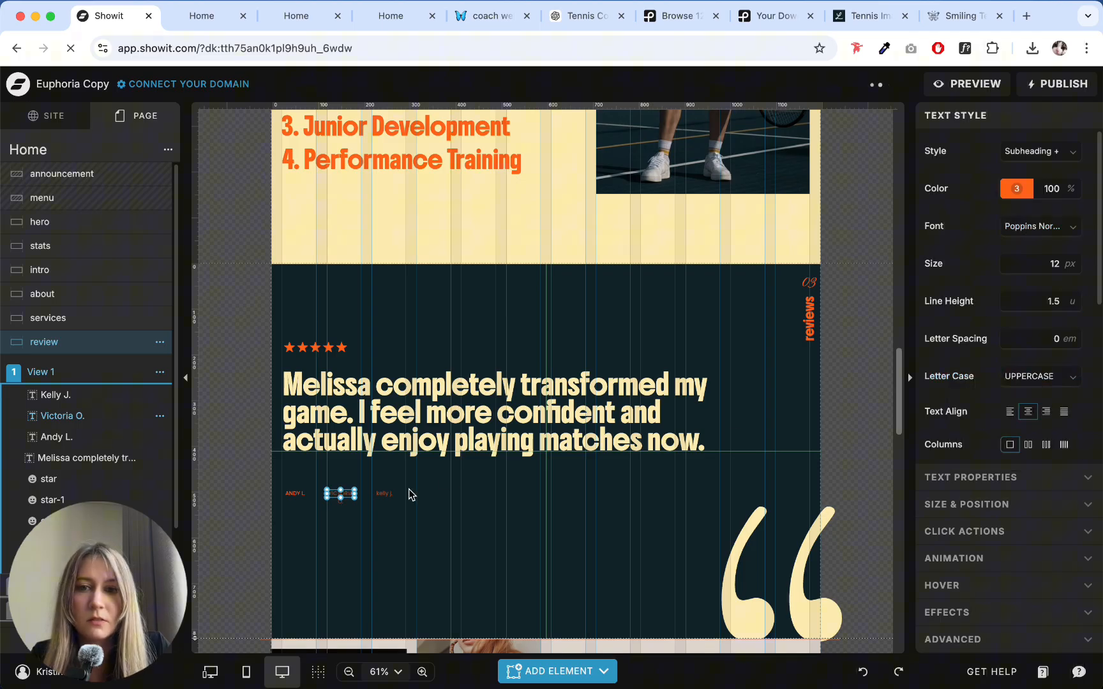
left_click(384, 494)
left_click(1031, 377)
left_click(1005, 419)
left_click(462, 518)
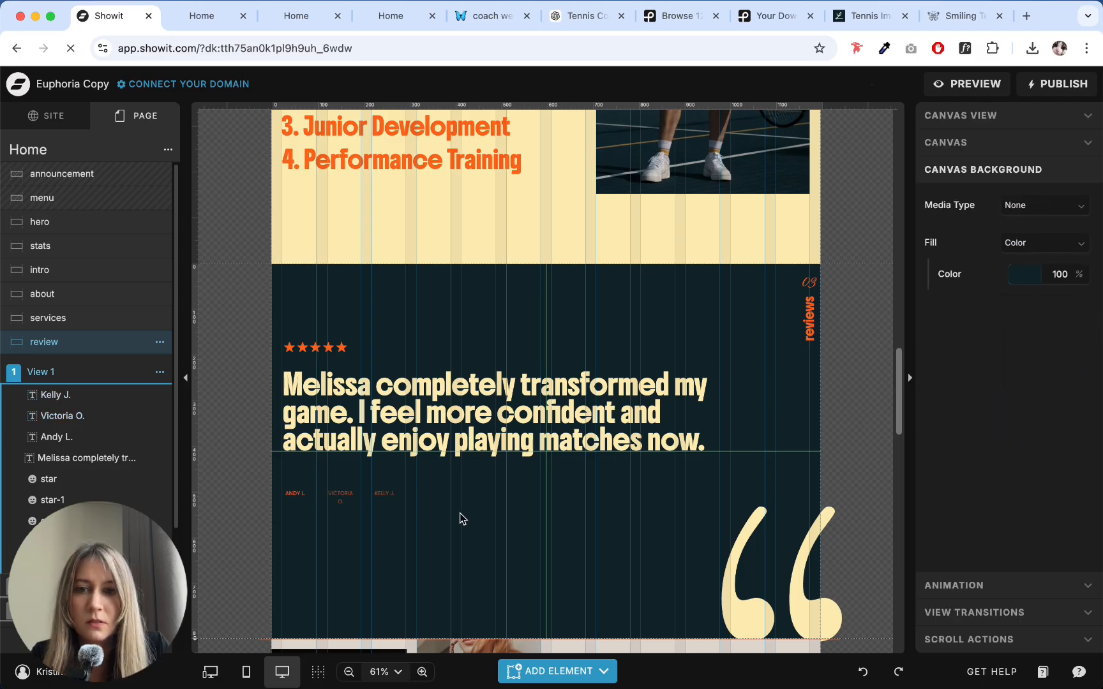
- Widen the second reviewer name's text box to 75 px so it fits one line, and even out the spacing between the three names
left_click(345, 494)
left_click(385, 494)
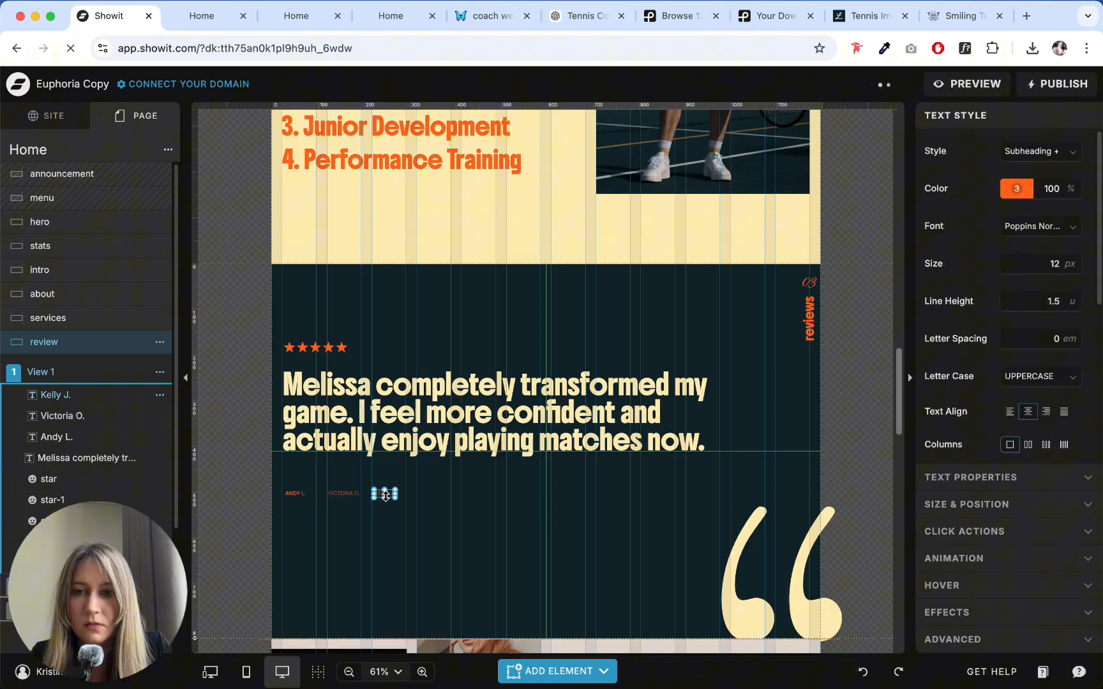
left_click(357, 525)
left_click_drag(274, 483, 441, 515)
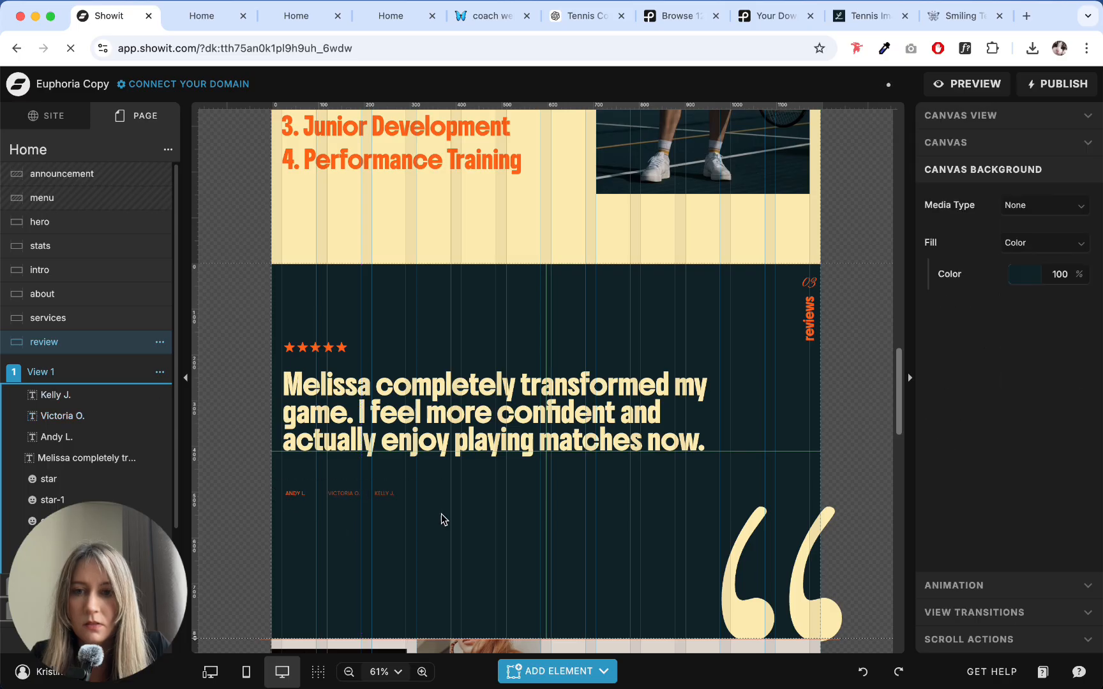
left_click(374, 531)
left_click(341, 496)
key("Right")
key("Right")
key("Right")
key("Right")
key("Right")
key("Right")
key("Right")
key("Right")
key("Right")
key("Right")
key("Right")
key("Right")
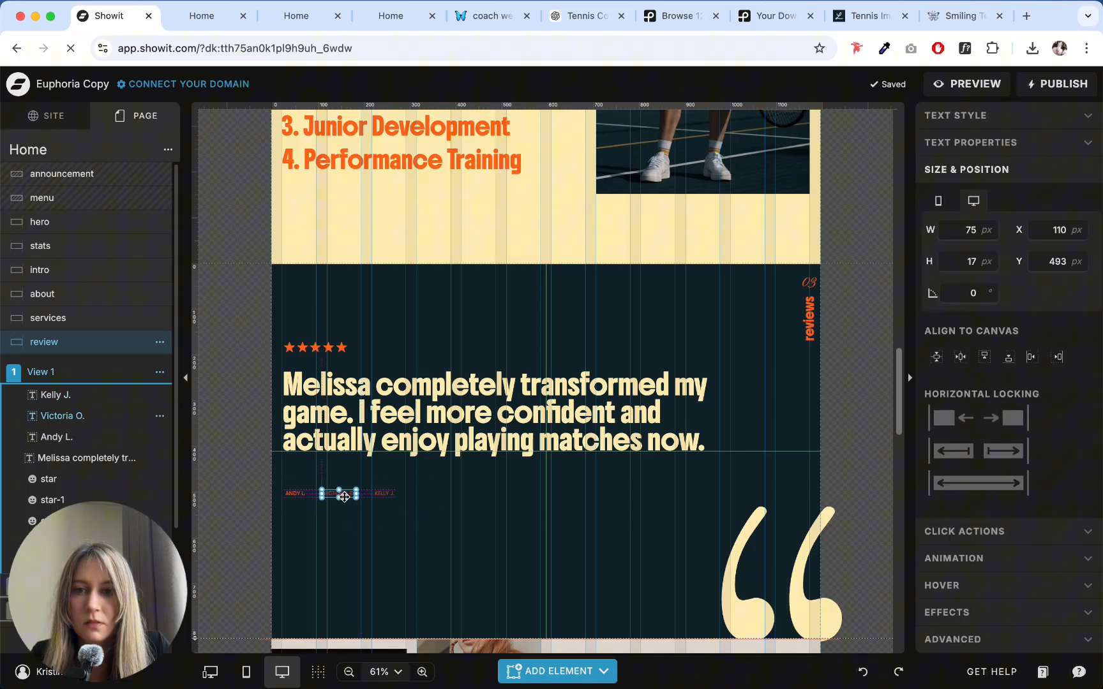
left_click(389, 498)
- Try moving the three reviewer names up toward the quote, and look through Views 2 and 3 of the review canvas
left_click_drag(407, 530, 313, 478)
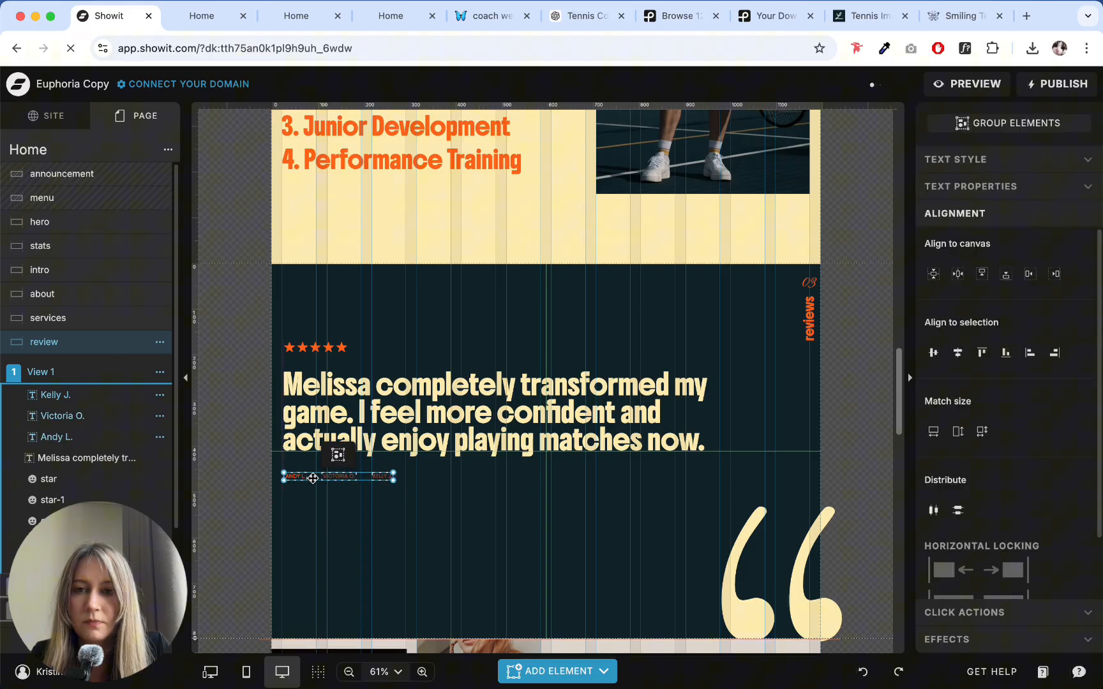
left_click(391, 549)
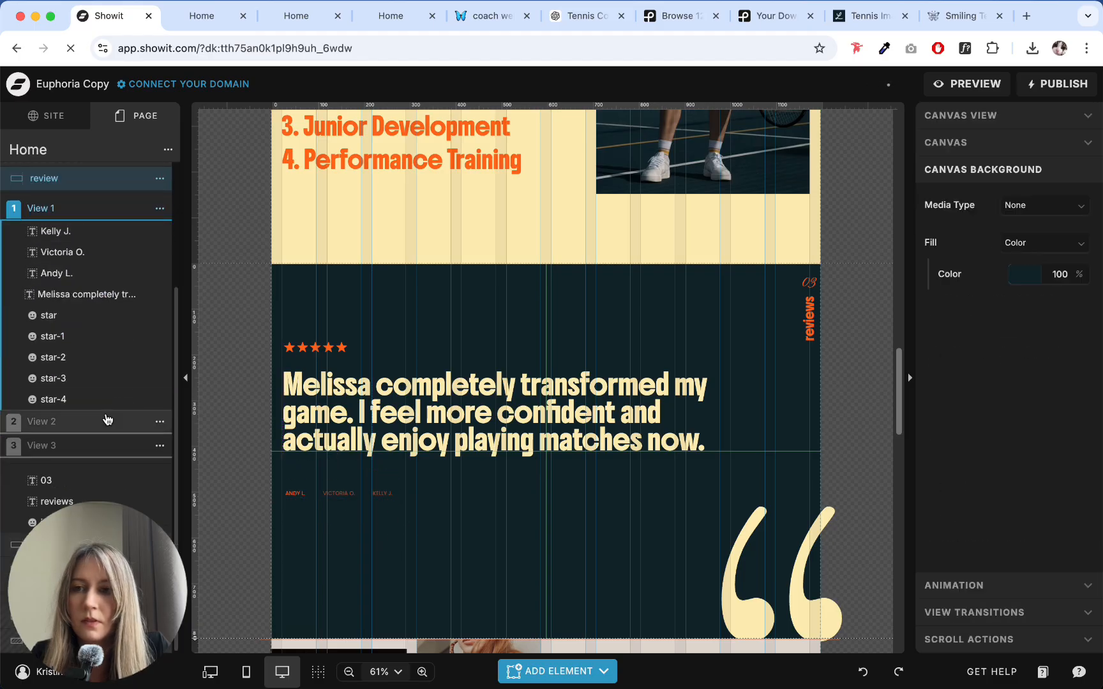
left_click(105, 423)
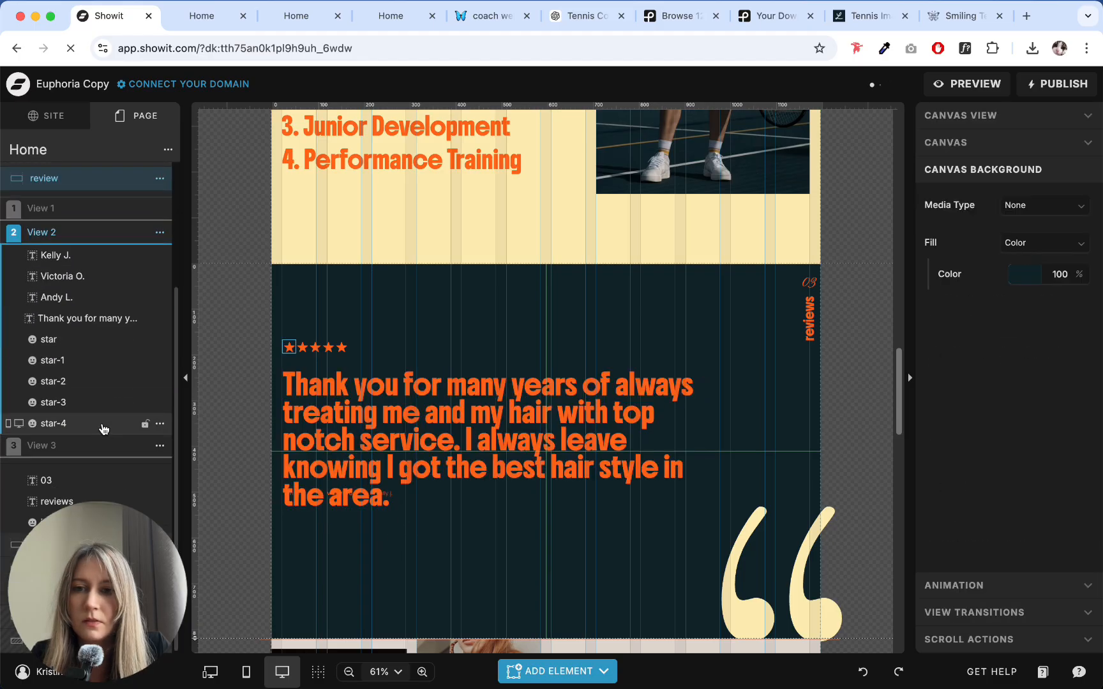
left_click(69, 446)
left_click(75, 208)
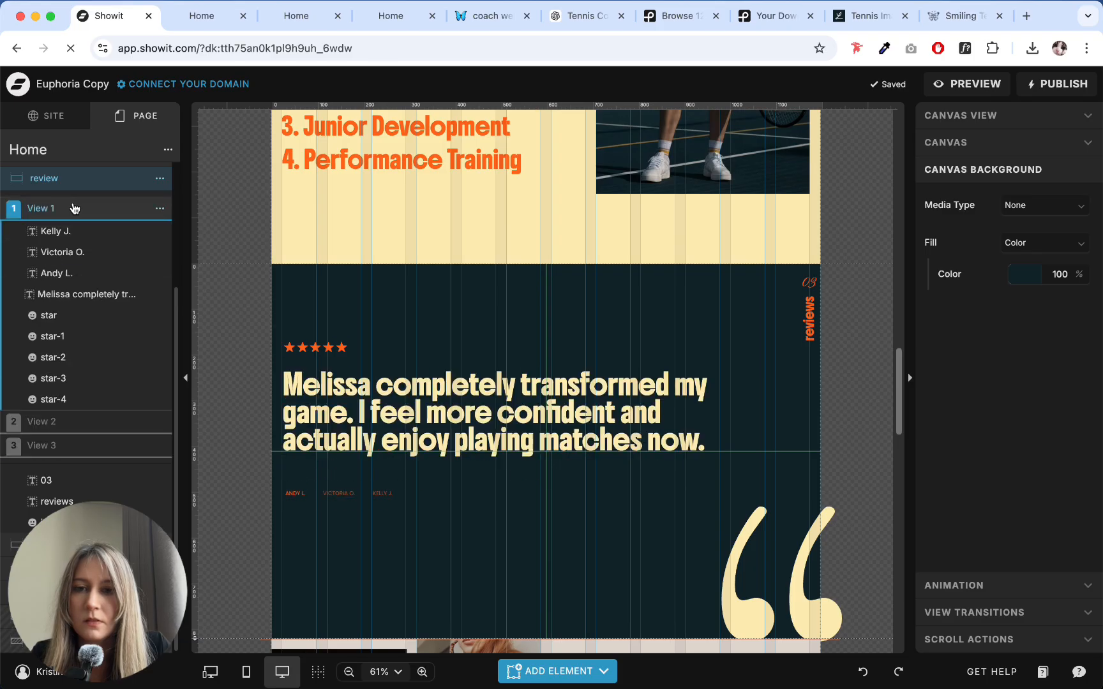
left_click_drag(514, 560, 281, 486)
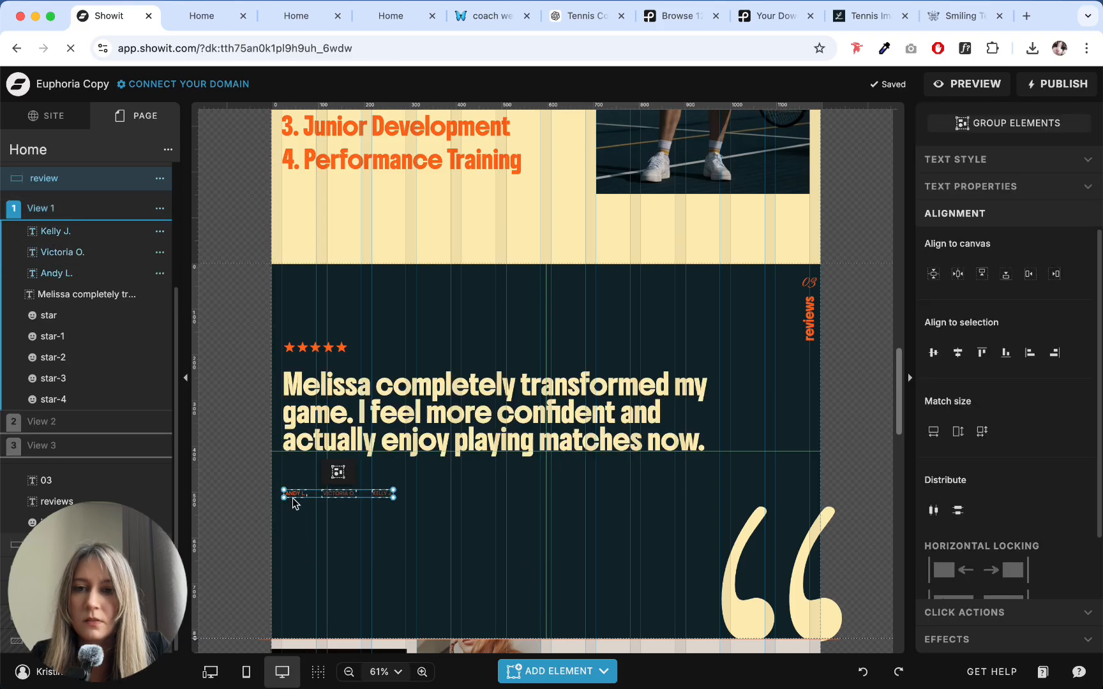
left_click(439, 573)
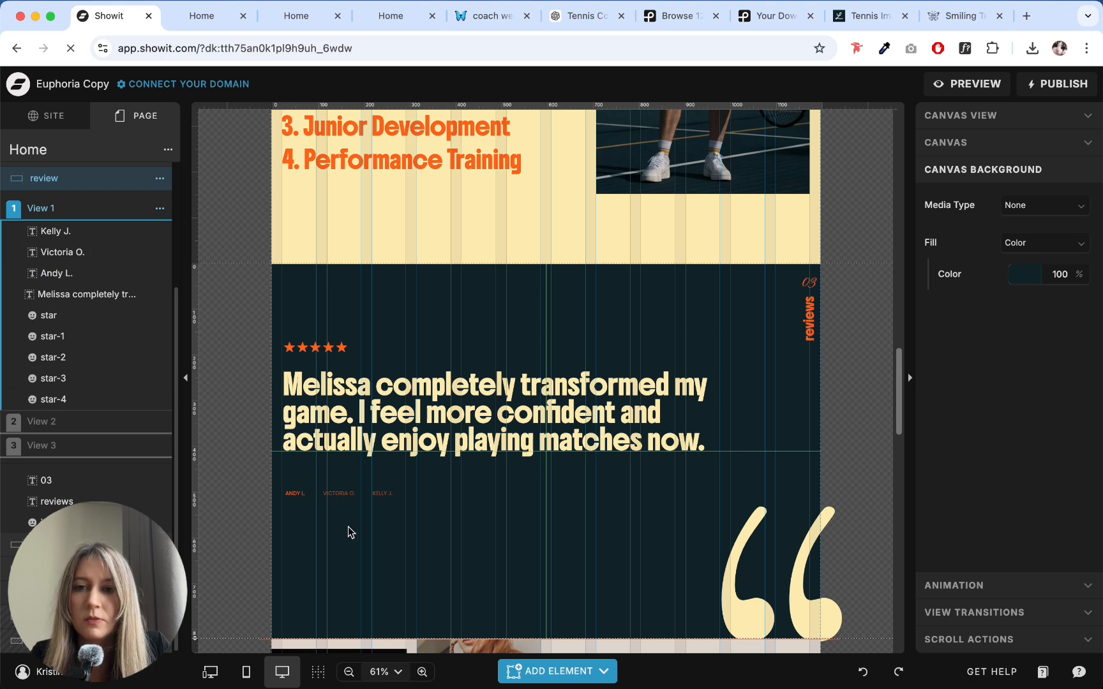
- Move the three reviewer names up to Y 444 px, just below the quote, and check their individual positions
left_click_drag(415, 538, 336, 470)
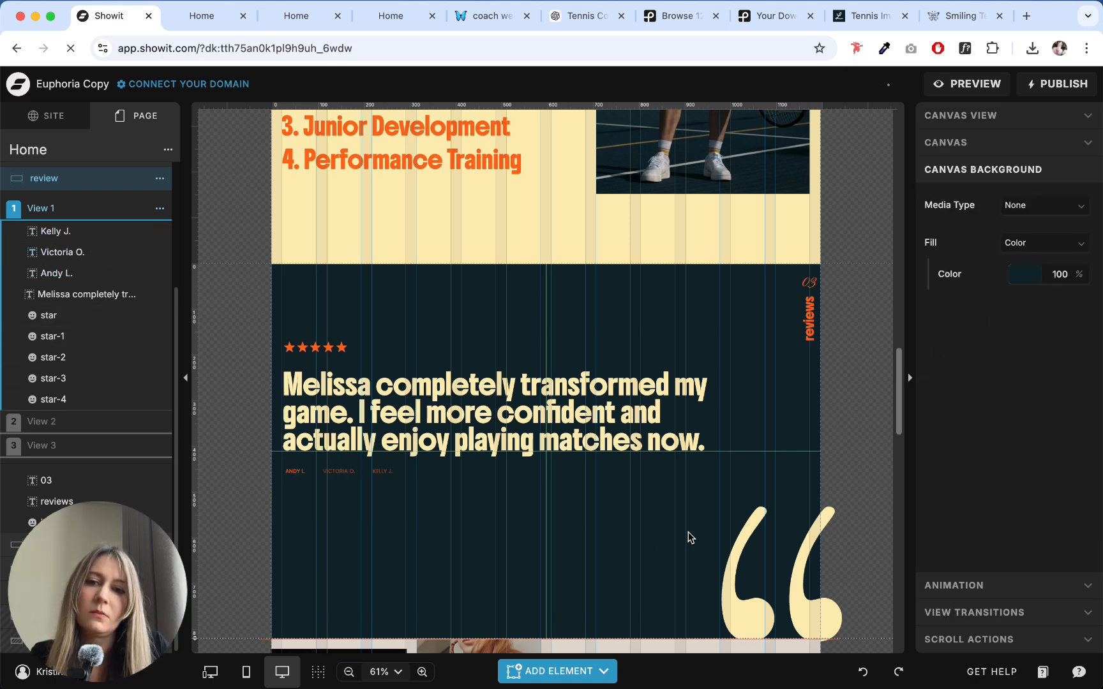
left_click(708, 529)
left_click(578, 513)
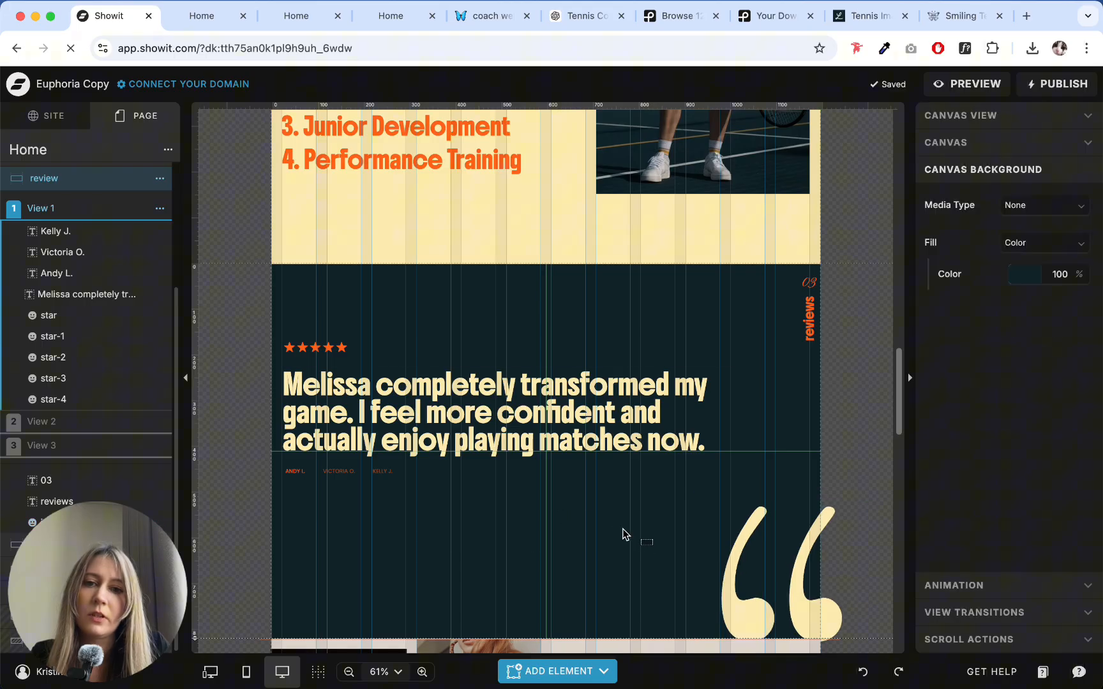
left_click_drag(652, 545, 401, 538)
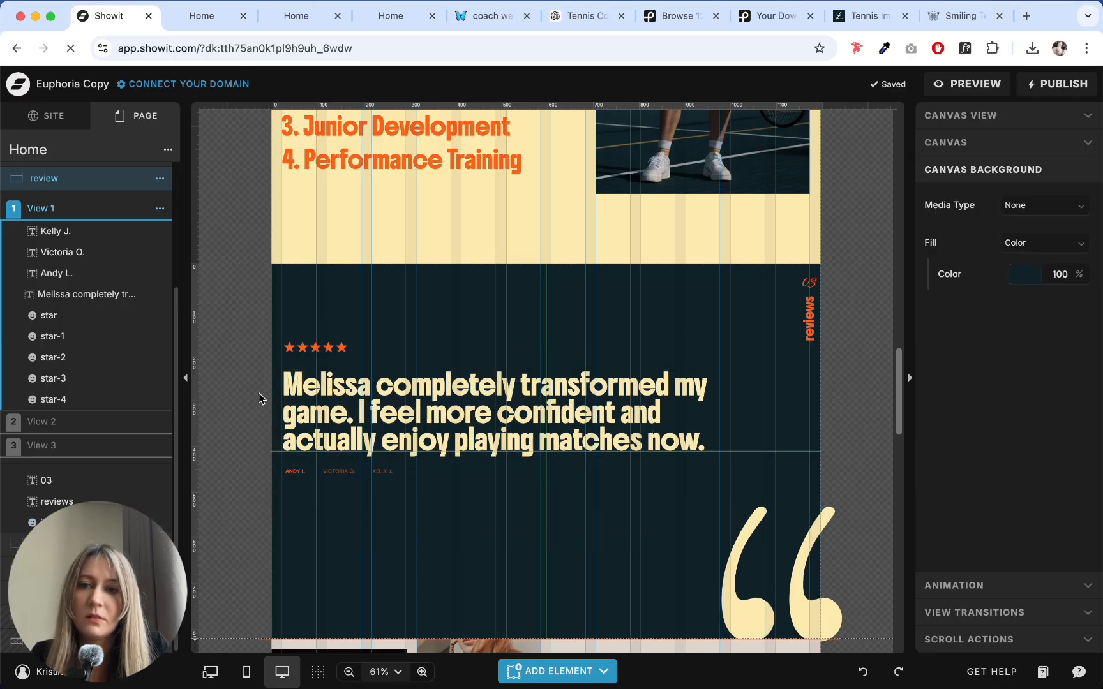
left_click(56, 273)
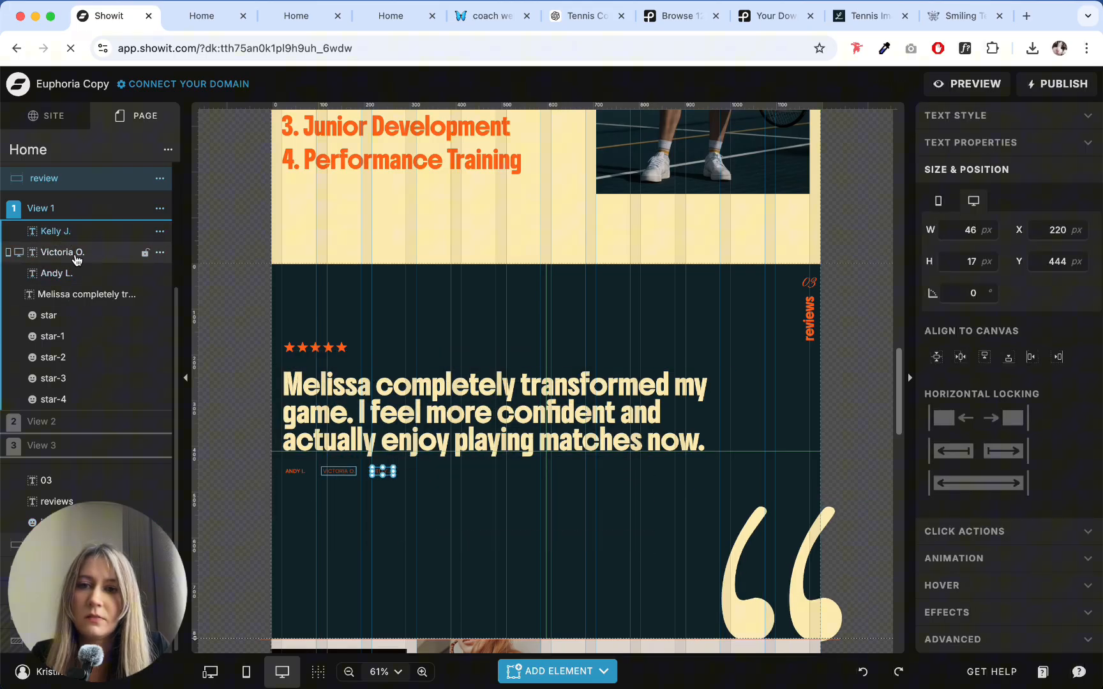
left_click(71, 252)
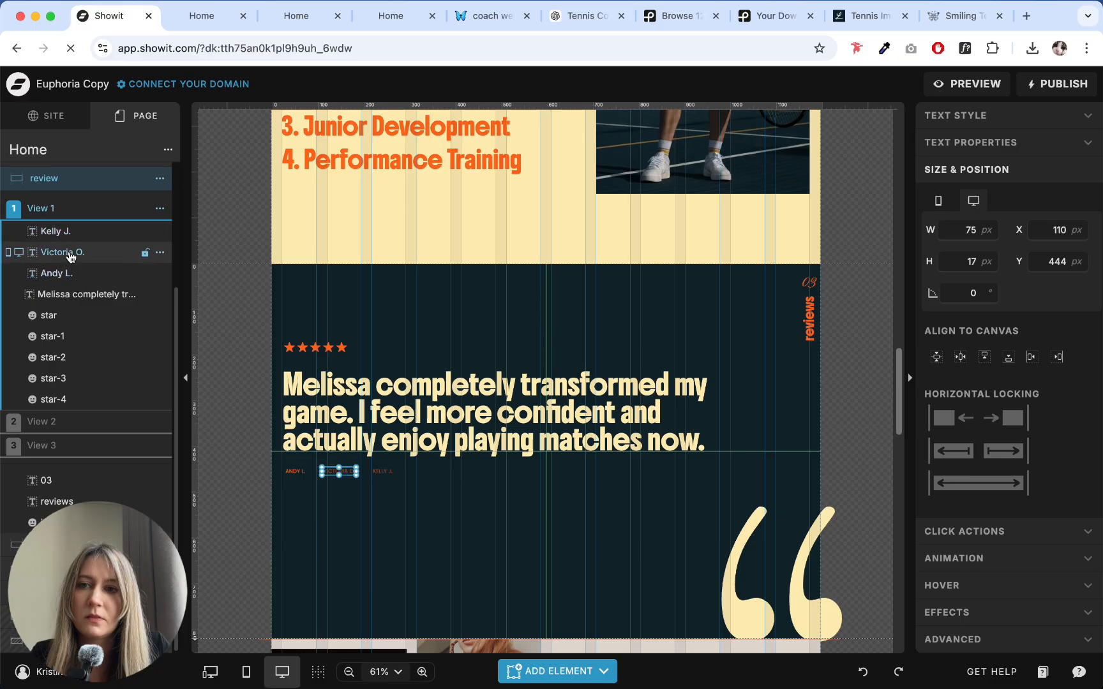
- Copy the quote and the three reviewer names below it from View 1 of the review canvas
left_click(275, 517)
left_click(74, 424)
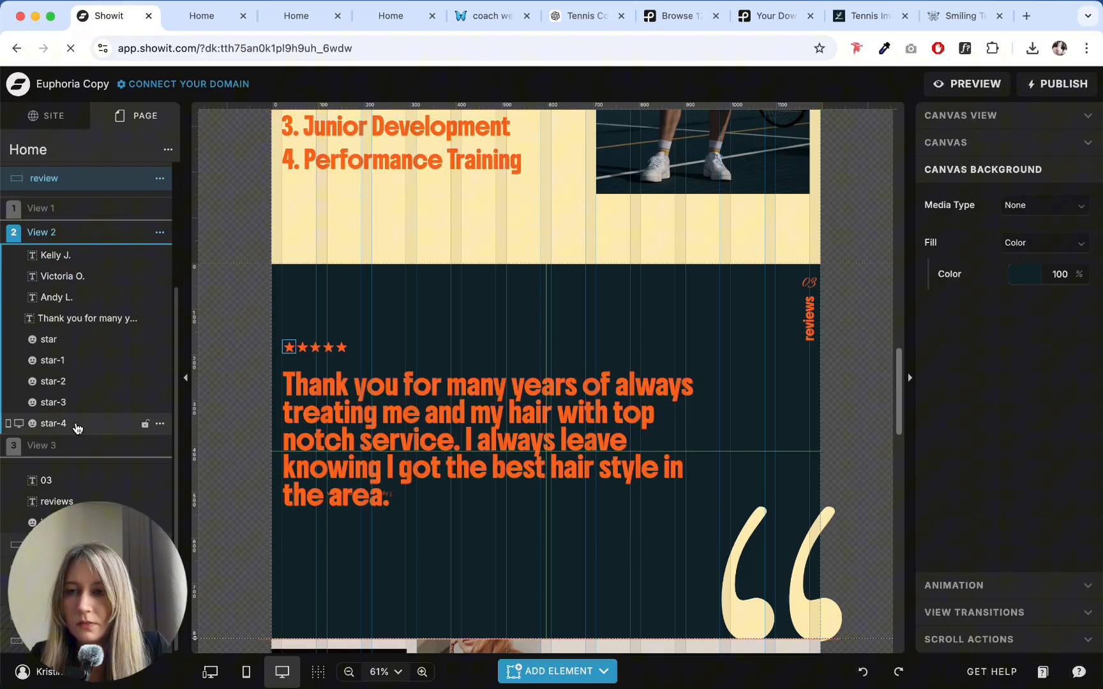
left_click(74, 447)
left_click(64, 232)
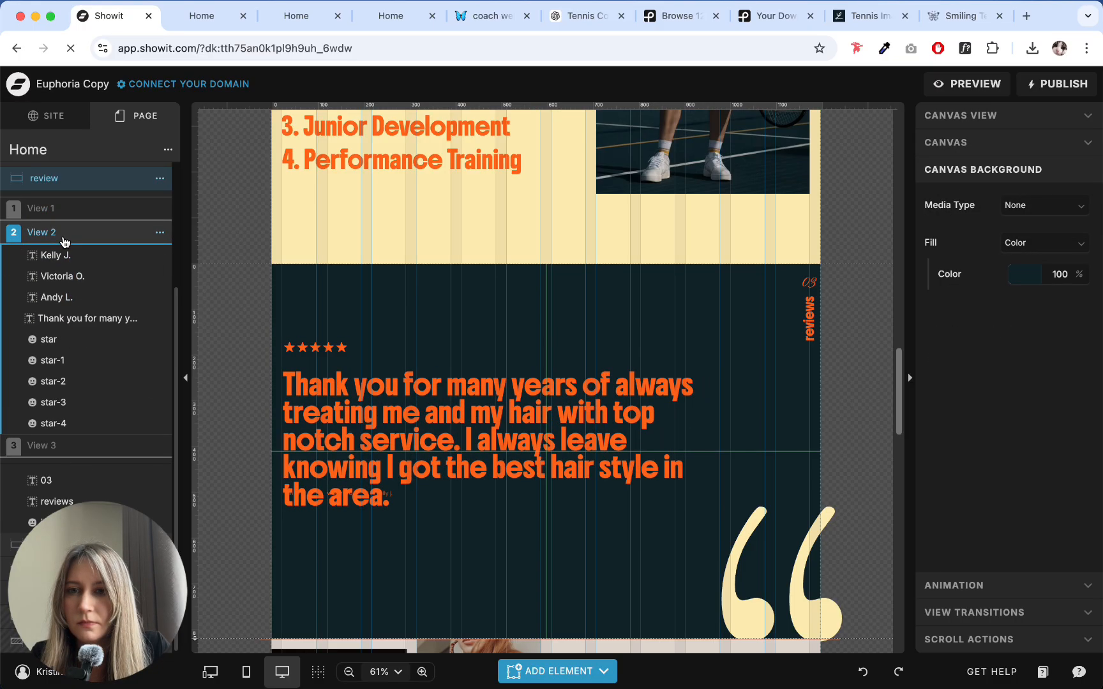
left_click(64, 208)
left_click_drag(446, 509, 263, 379)
left_click(497, 534)
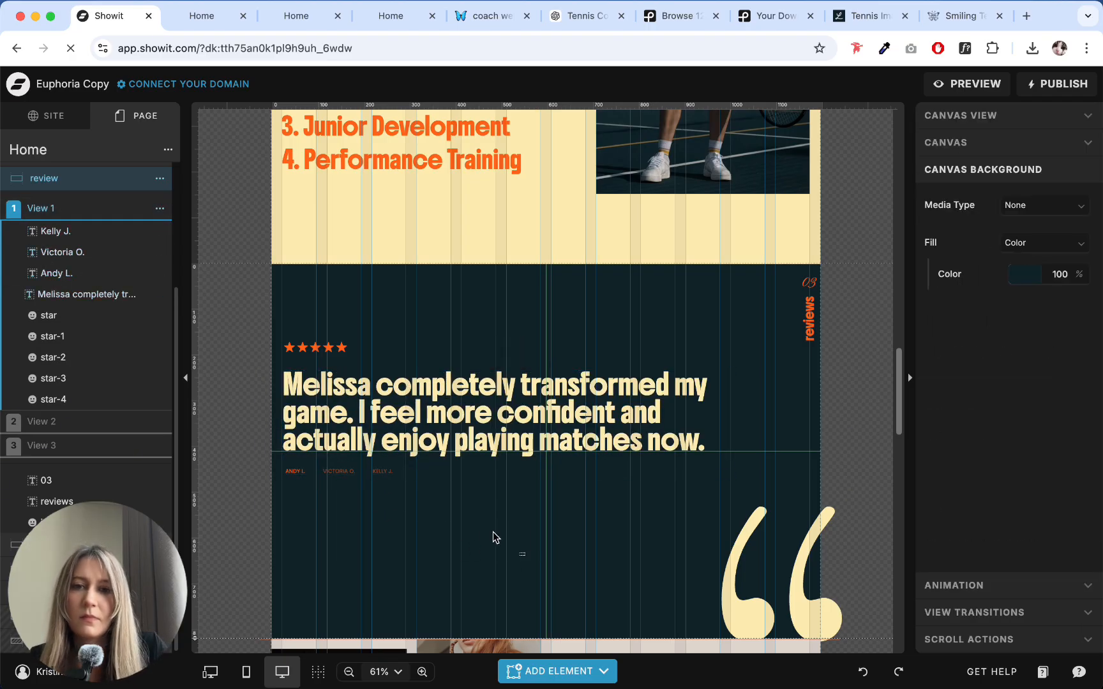
left_click_drag(505, 553, 303, 456)
left_click(385, 545)
left_click_drag(448, 544, 297, 466)
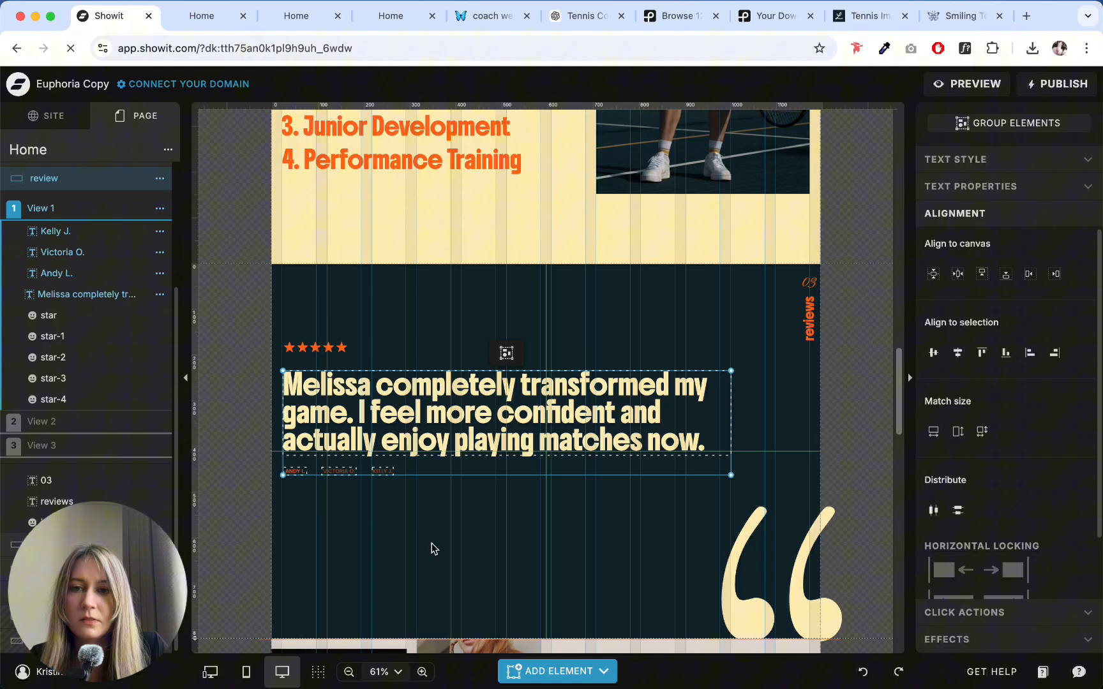
left_click(429, 540)
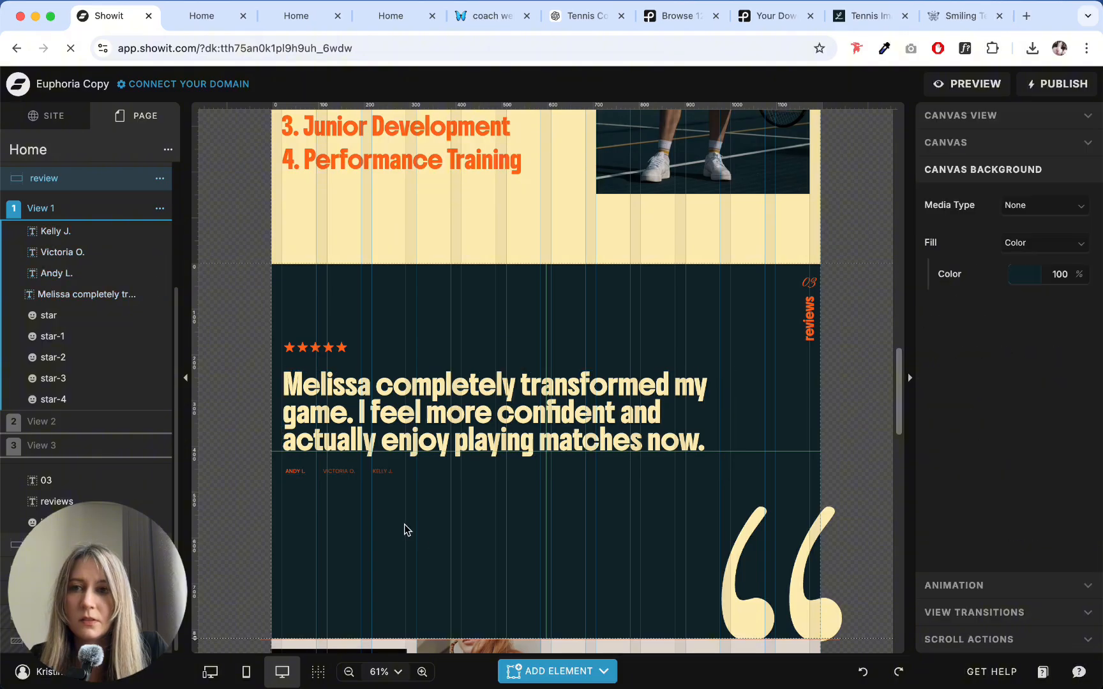
- Replace the old quote and reviewer names in View 2 with the copied set from View 1
left_click(114, 428)
left_click_drag(588, 553, 258, 403)
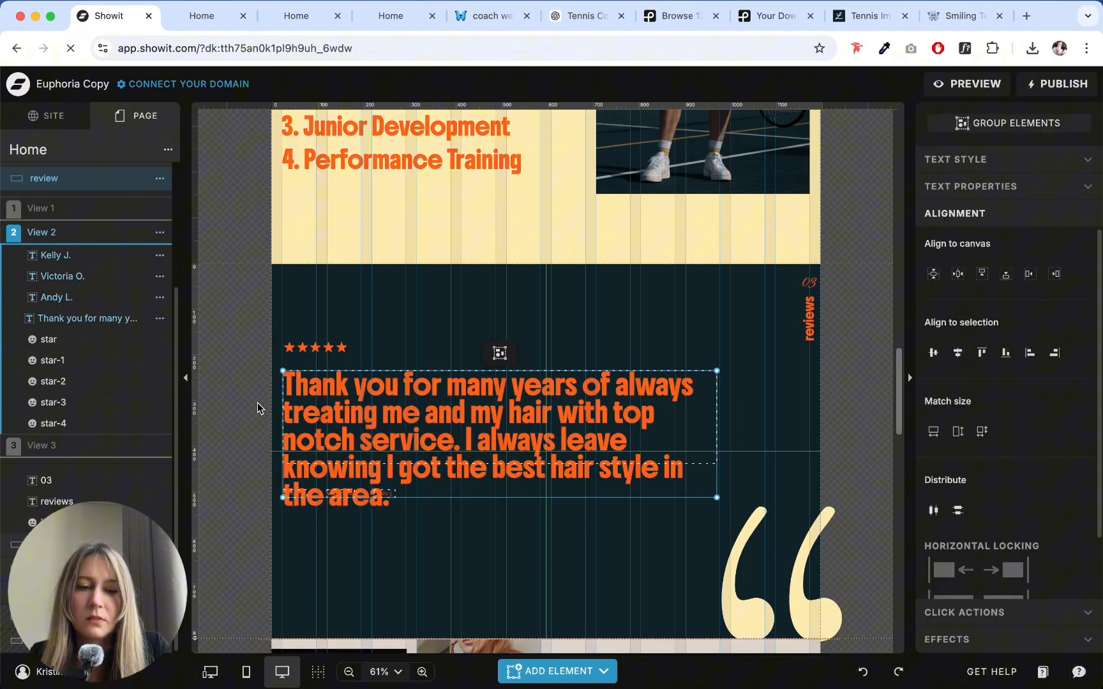
key("Delete")
key("super+v")
left_click(364, 529)
- Replace the old quote and reviewer names in View 3 with the same copied set
left_click(114, 446)
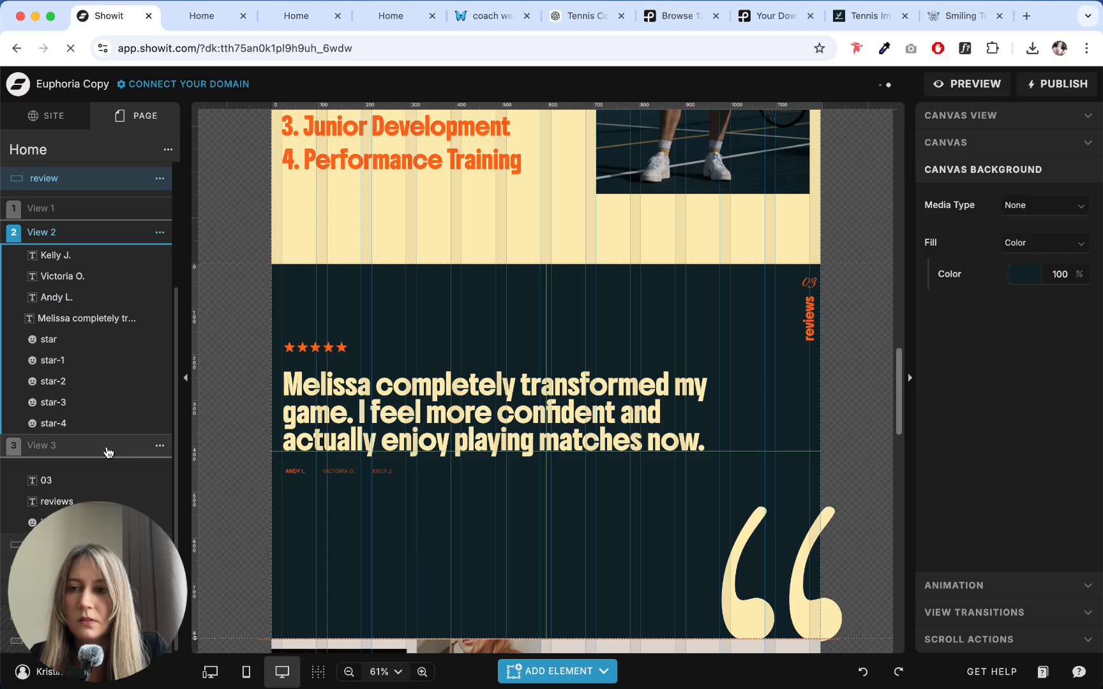
left_click_drag(453, 484, 261, 408)
key("Delete")
key("super+v")
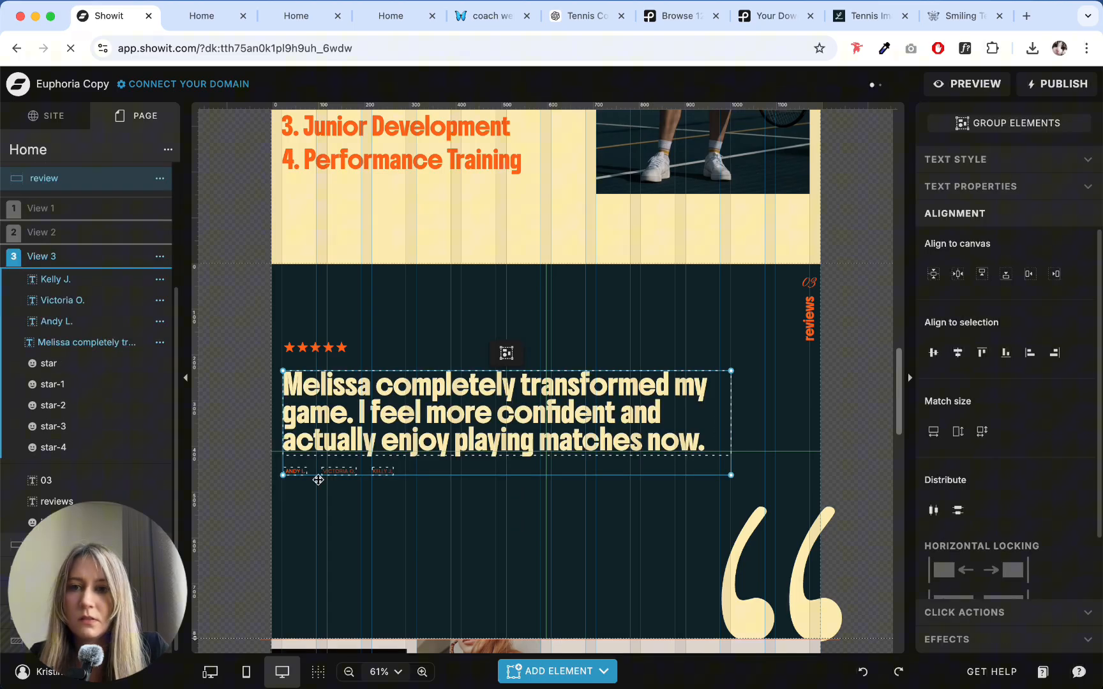
left_click(400, 527)
- Check the text properties of View 1's first reviewer name and the position, click action and opacity of View 2's second name
left_click(45, 210)
left_click(289, 470)
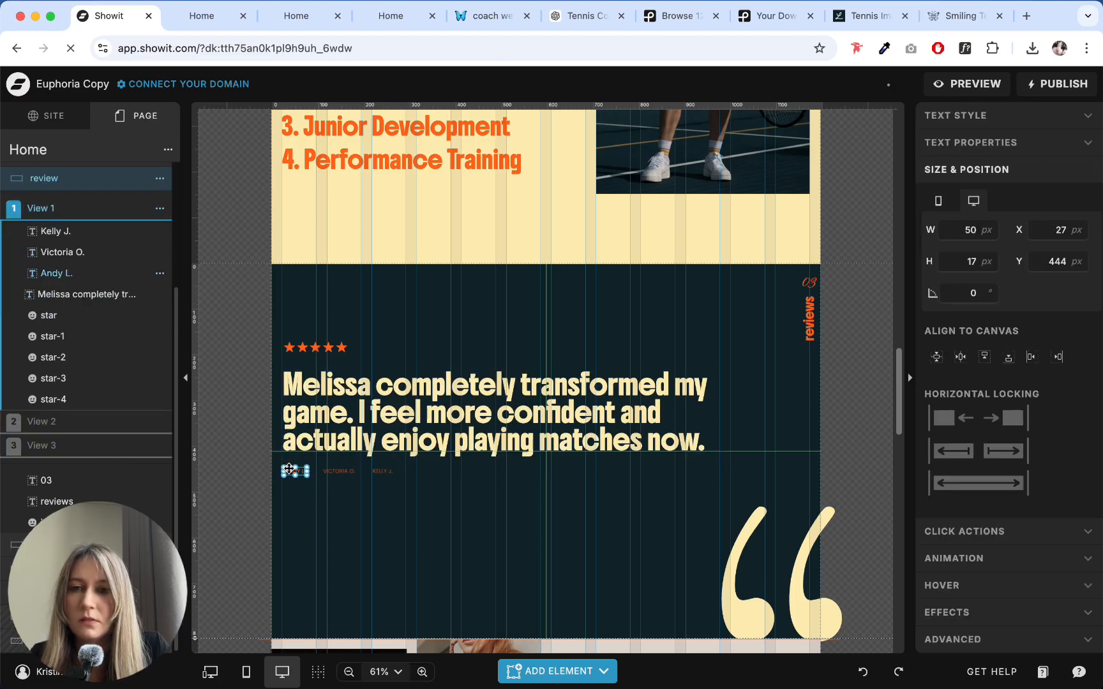
left_click(959, 141)
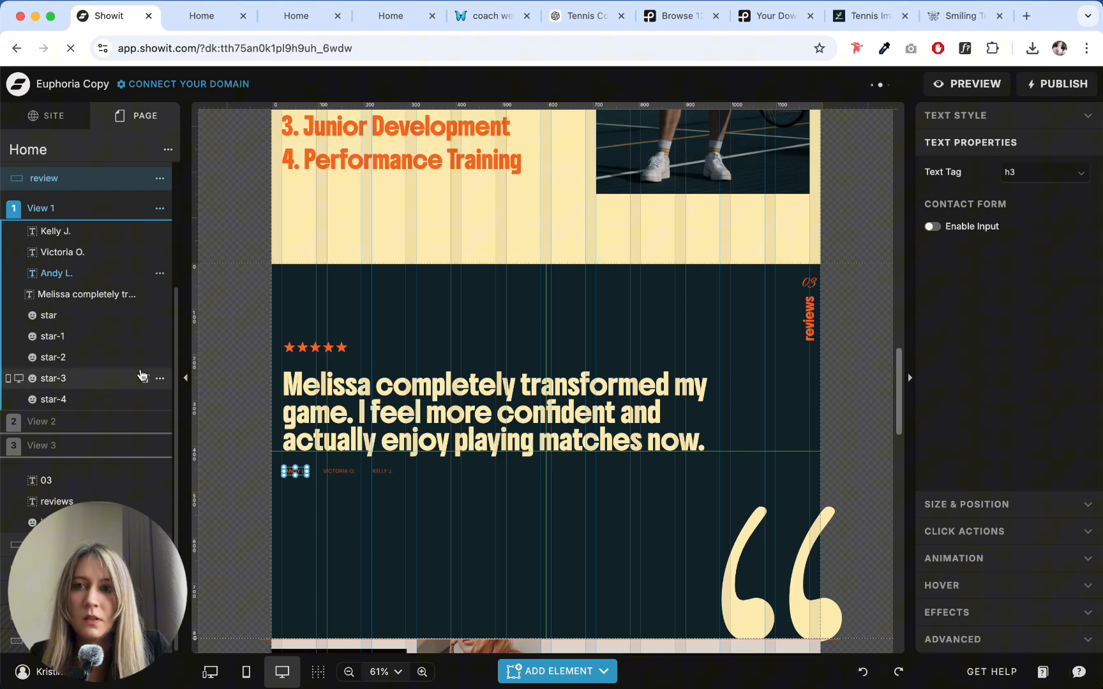
left_click(106, 422)
left_click(344, 472)
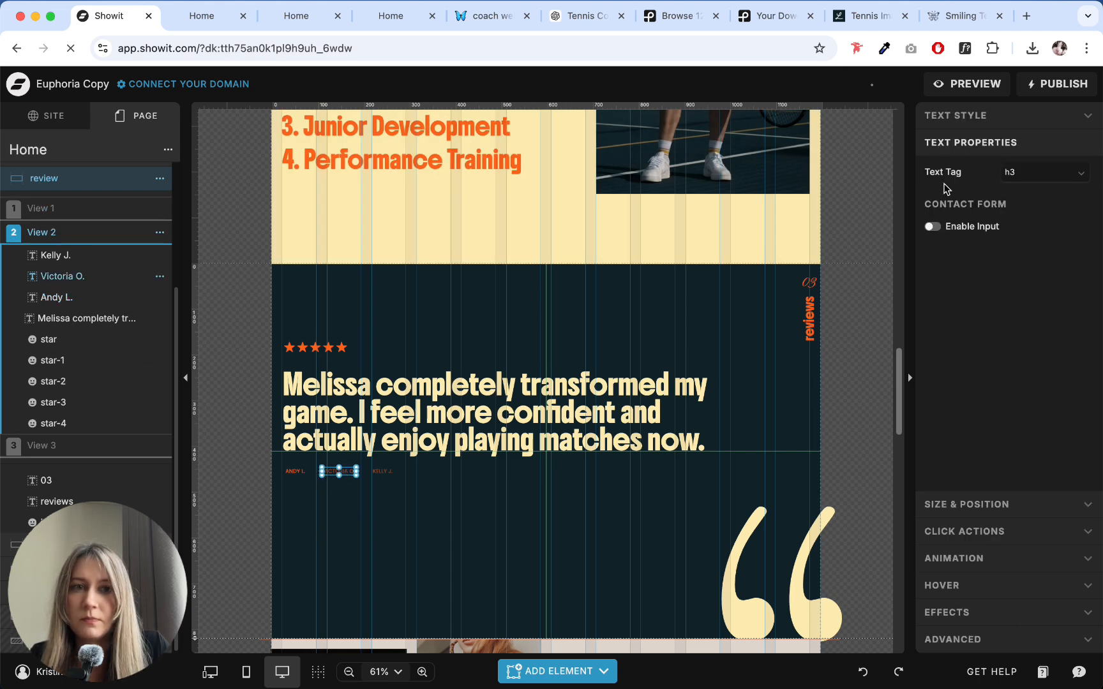
left_click(969, 115)
left_click(1001, 504)
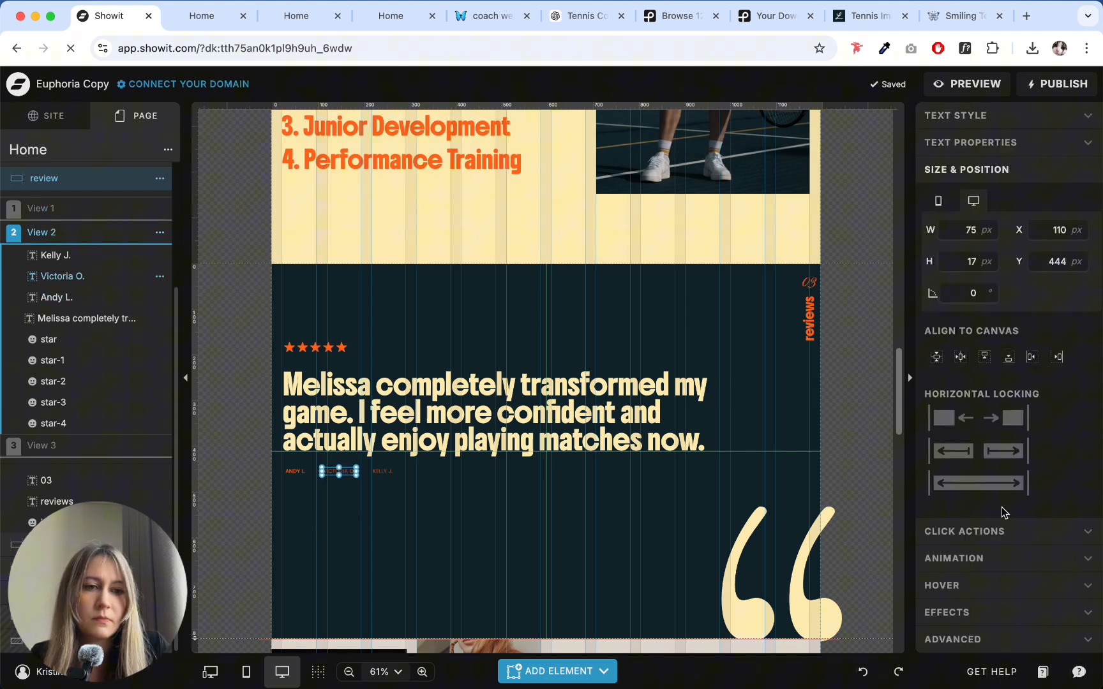
left_click(992, 536)
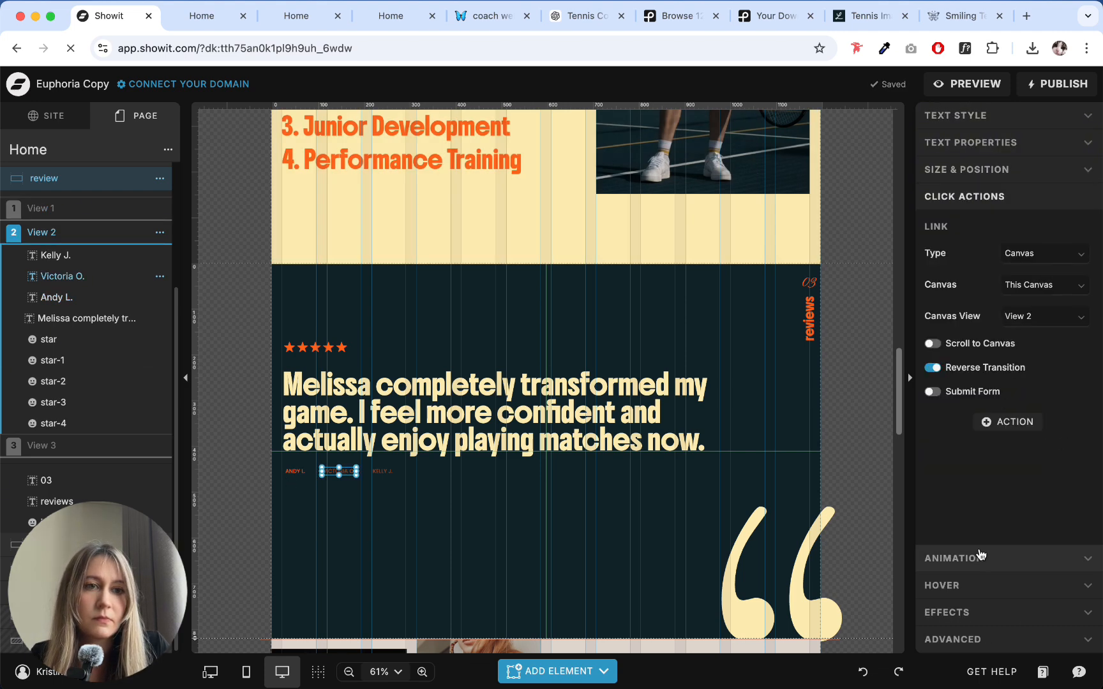
left_click(968, 120)
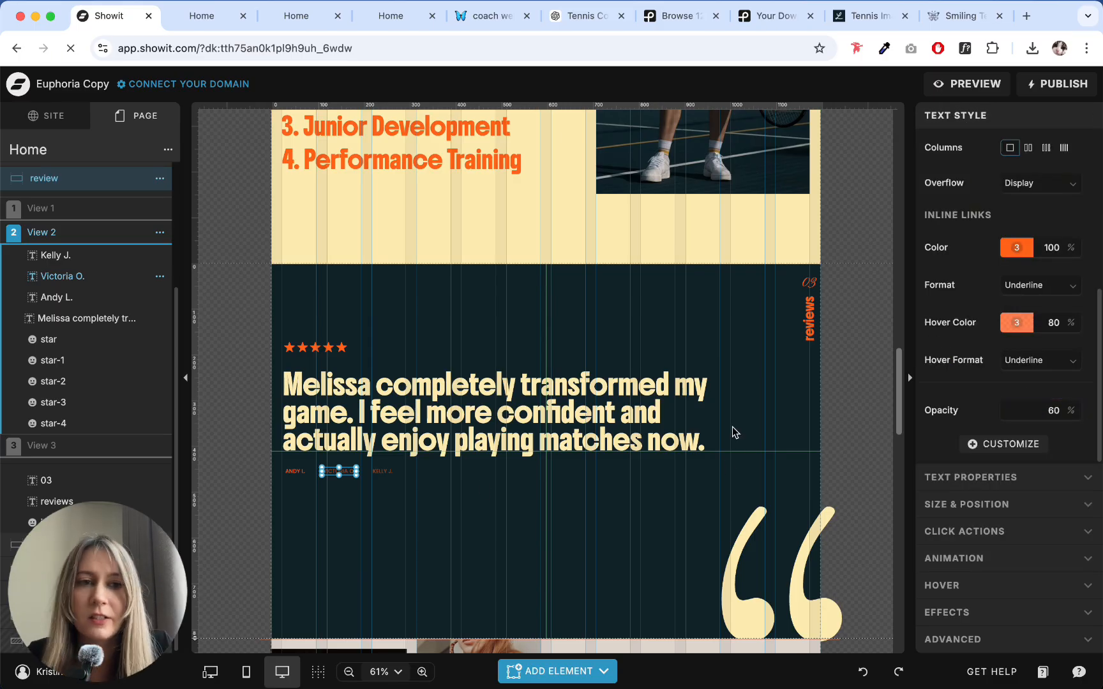
- Set the opacity of the first reviewer name in View 2 to 60%
left_click(473, 487)
left_click(288, 473)
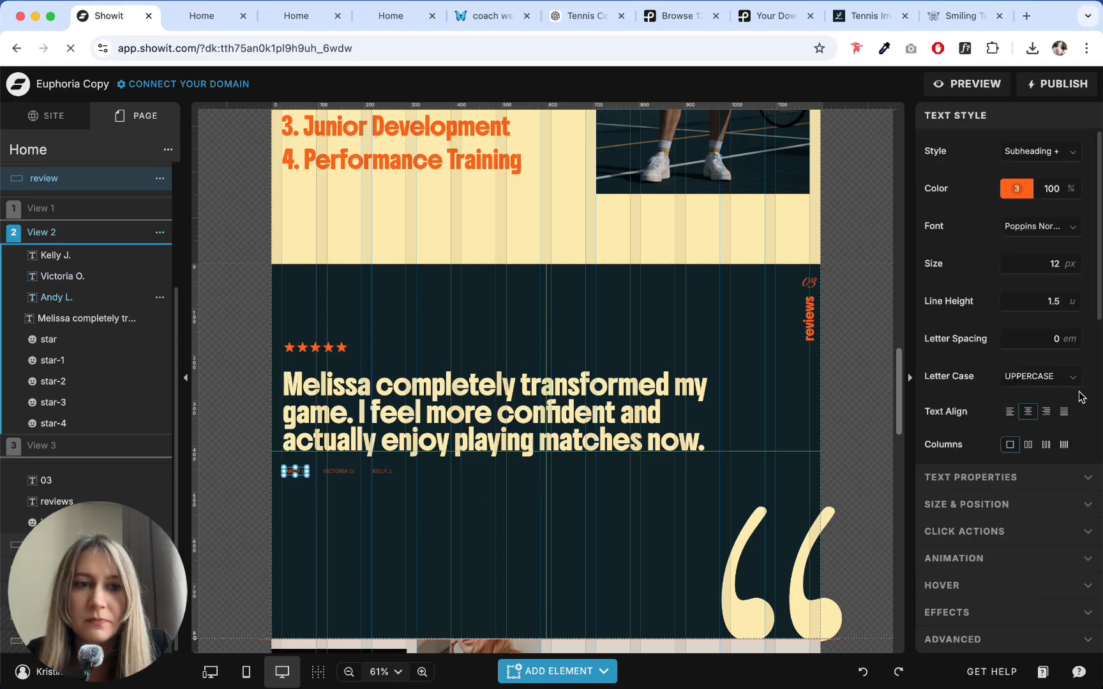
scroll(1079, 397, "down", 4)
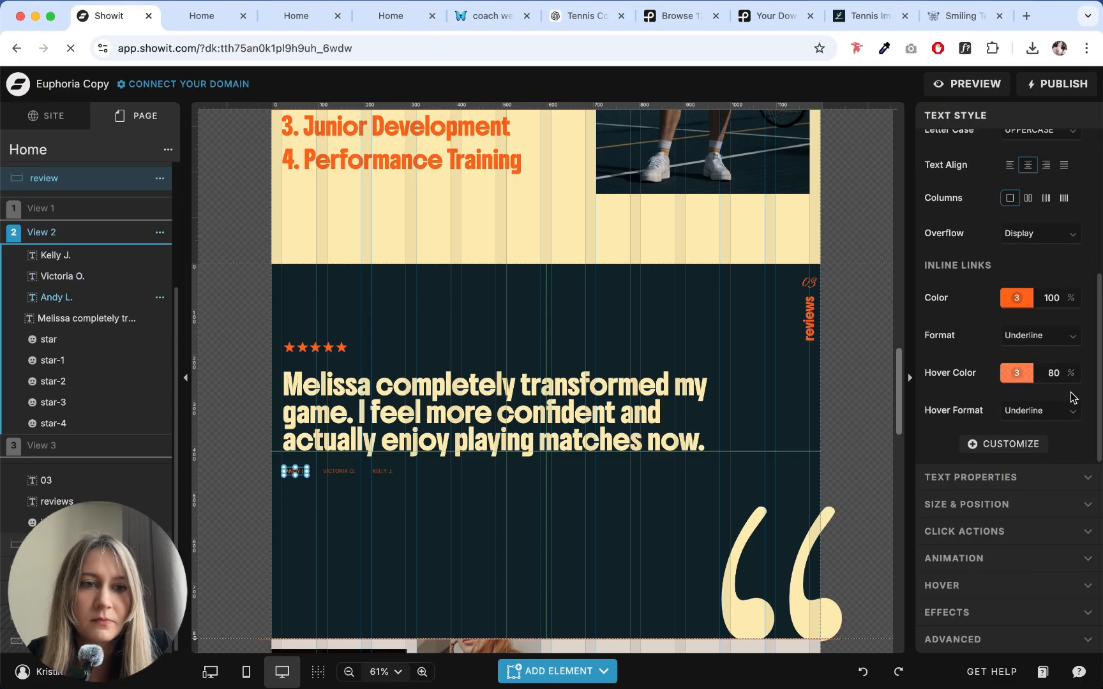
left_click(988, 447)
left_click(987, 469)
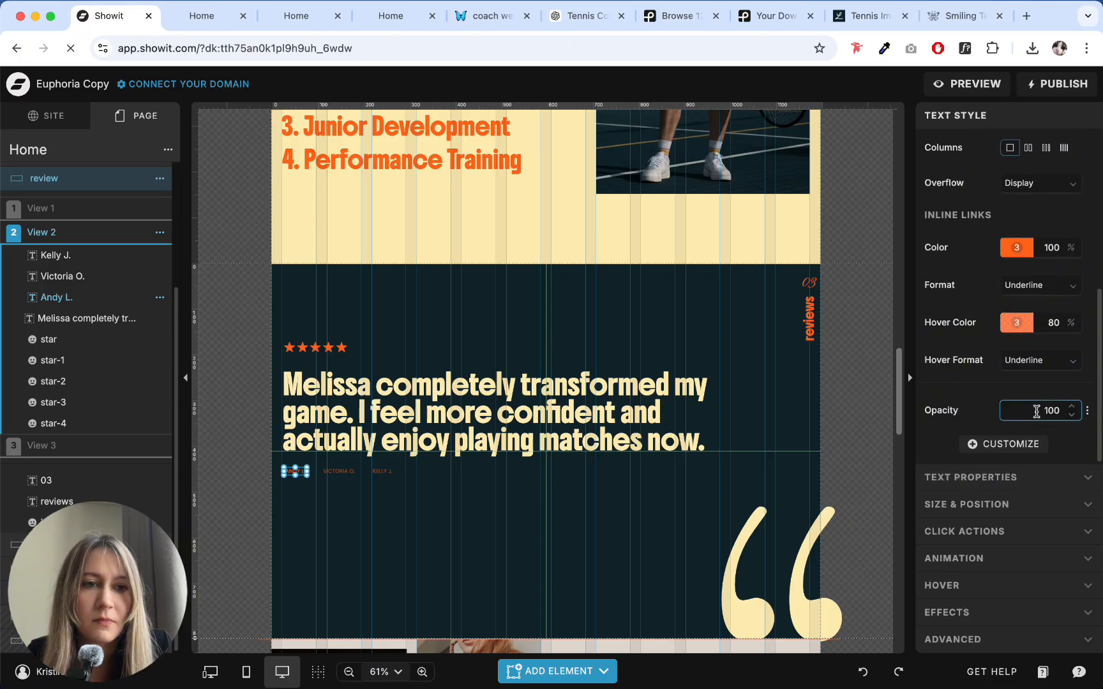
left_click(1015, 413)
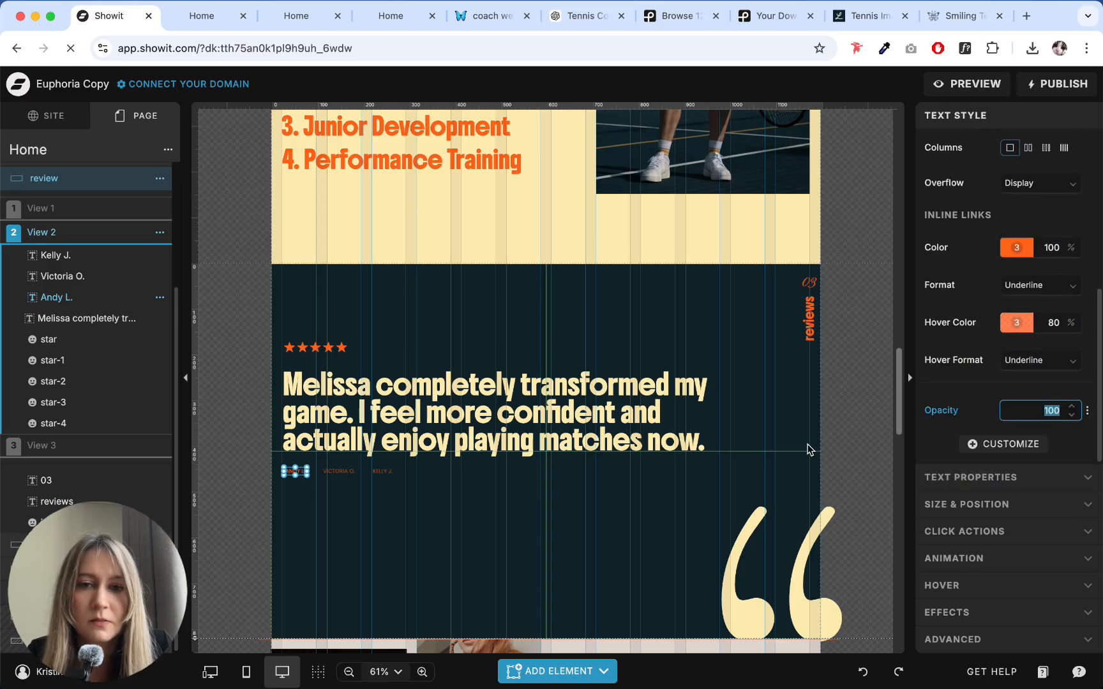
type("60")
left_click(348, 503)
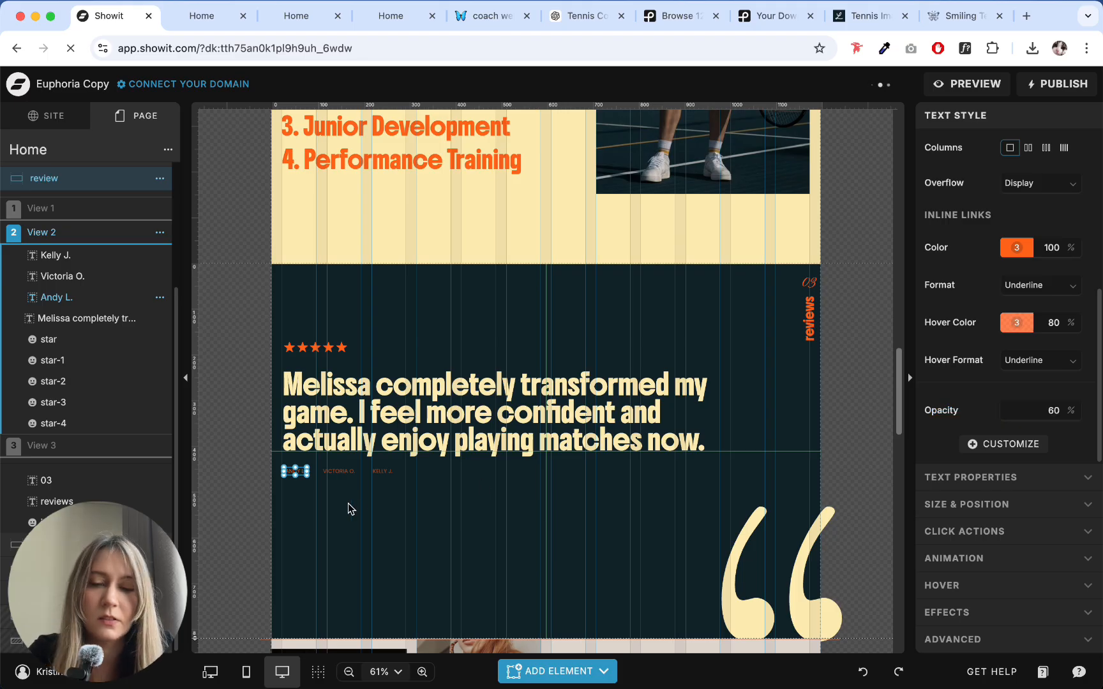
- Set the opacity of the second reviewer name in View 2 to 100%
left_click(339, 471)
left_click(1036, 411)
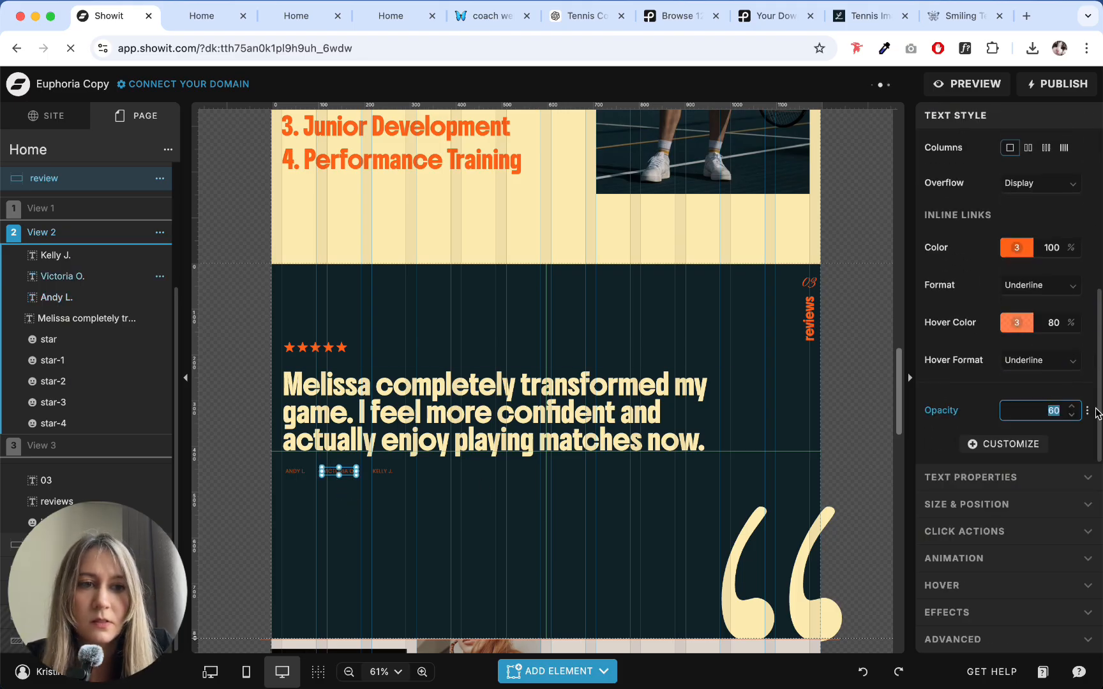
type("100")
left_click(531, 465)
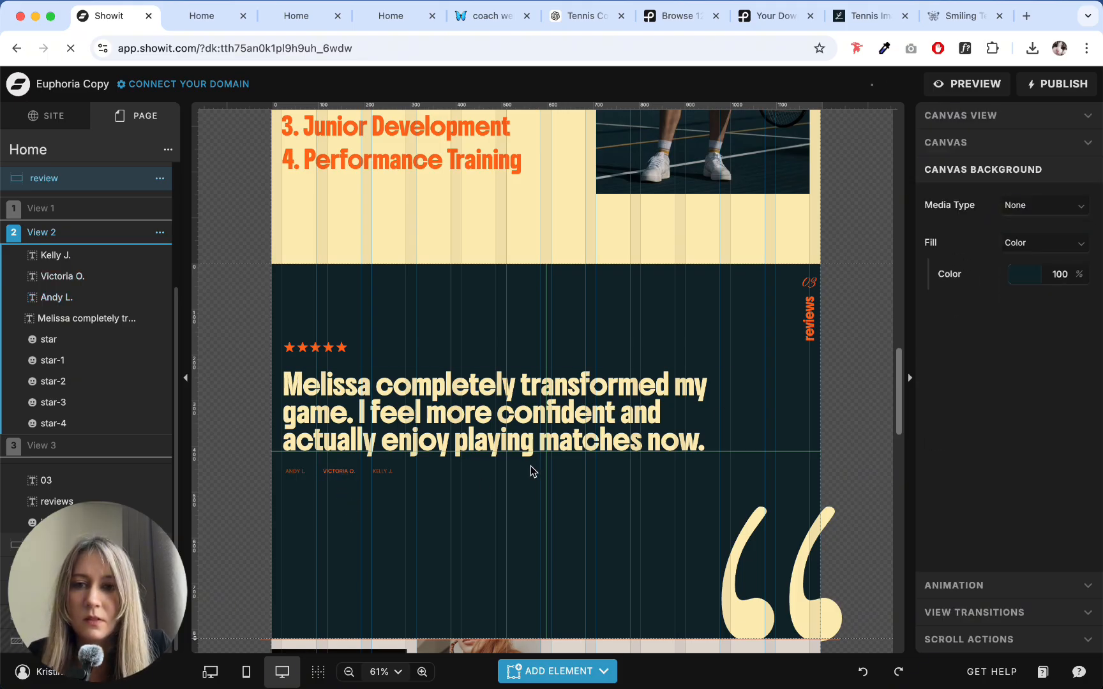
- Set the opacity of the third reviewer name in View 3 to 100%
left_click(108, 446)
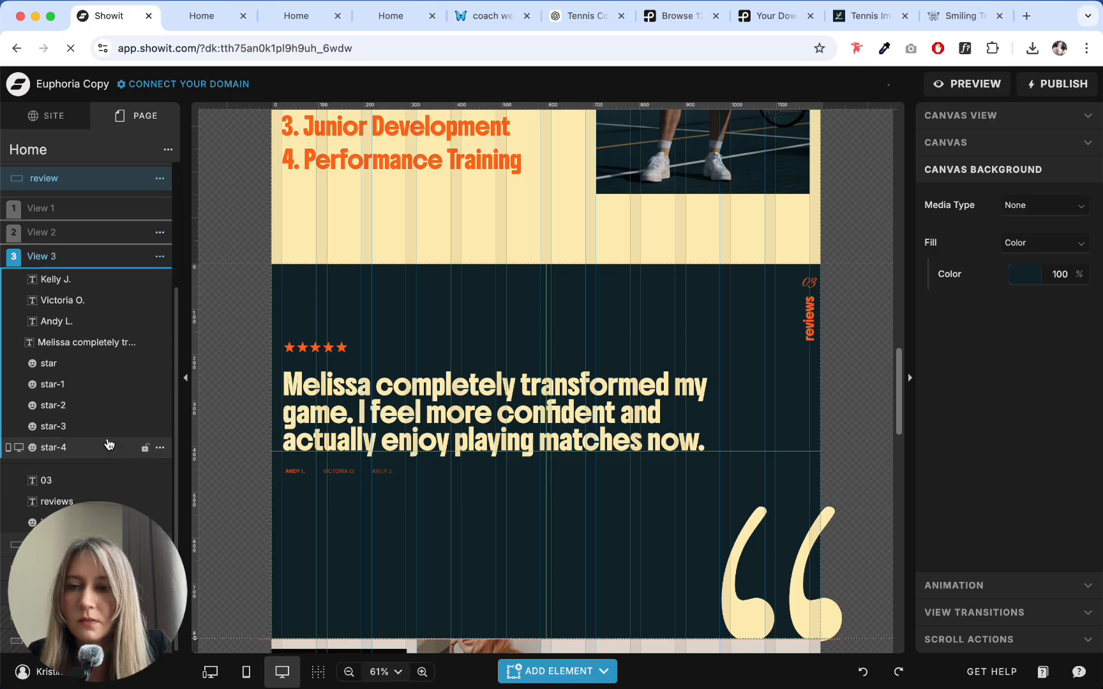
left_click(385, 474)
scroll(1006, 388, "down", 5)
left_click(1047, 410)
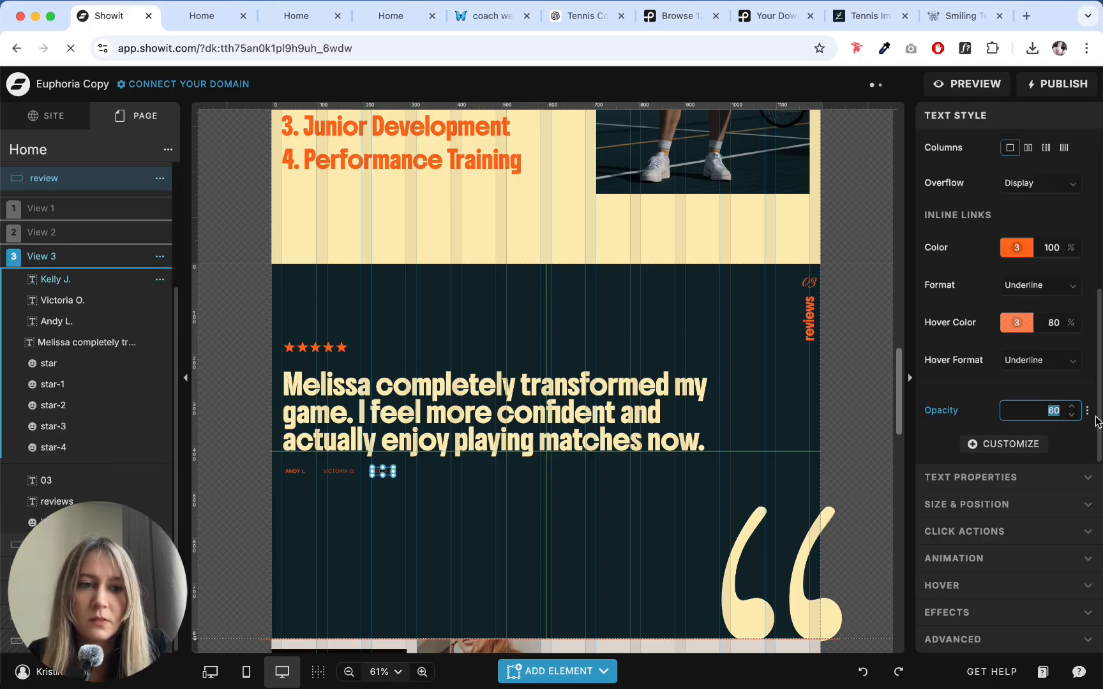
type("100")
left_click(380, 511)
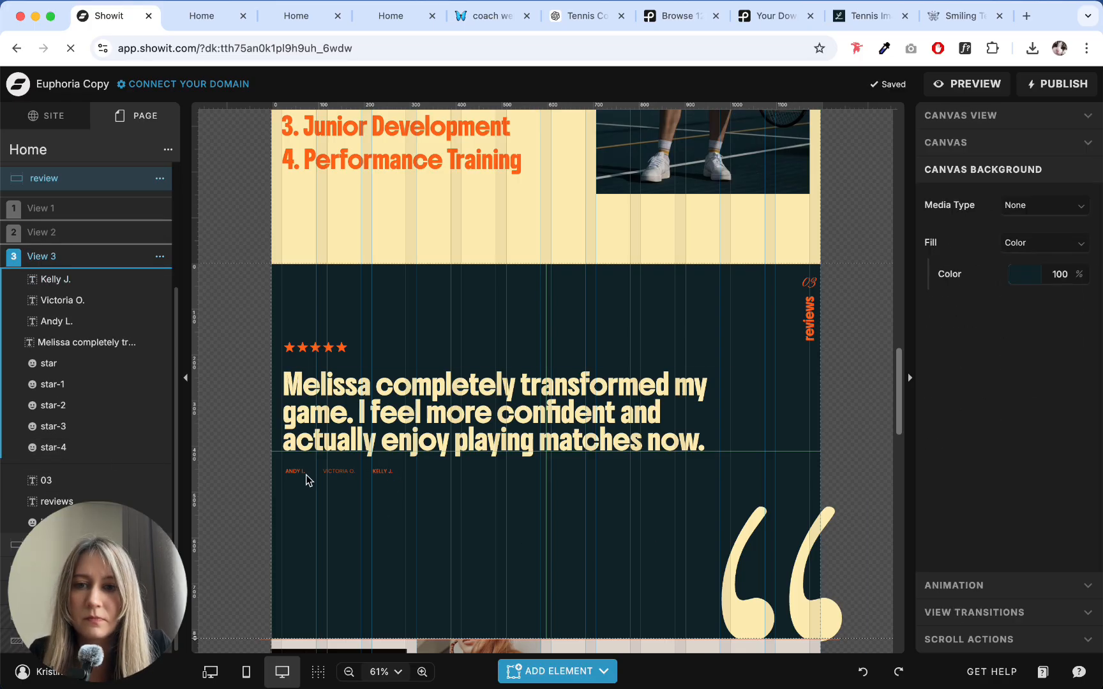
- Add an opacity setting to the first reviewer name in View 3 and set it to 60%
left_click(306, 476)
scroll(1025, 363, "down", 5)
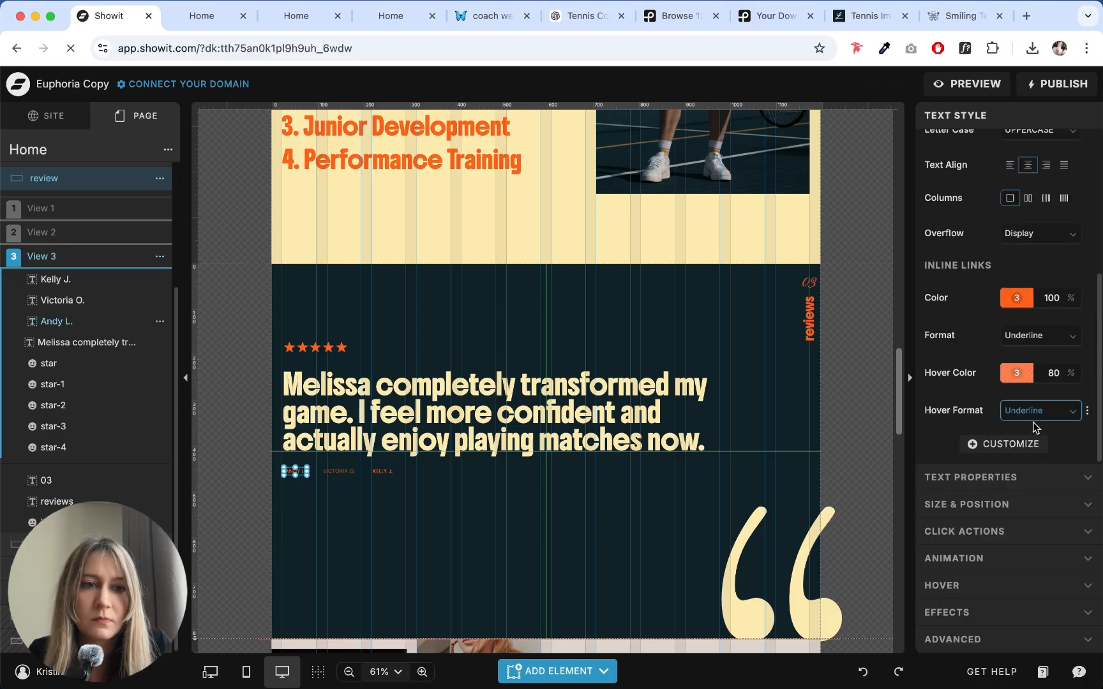
left_click(1015, 443)
left_click(951, 466)
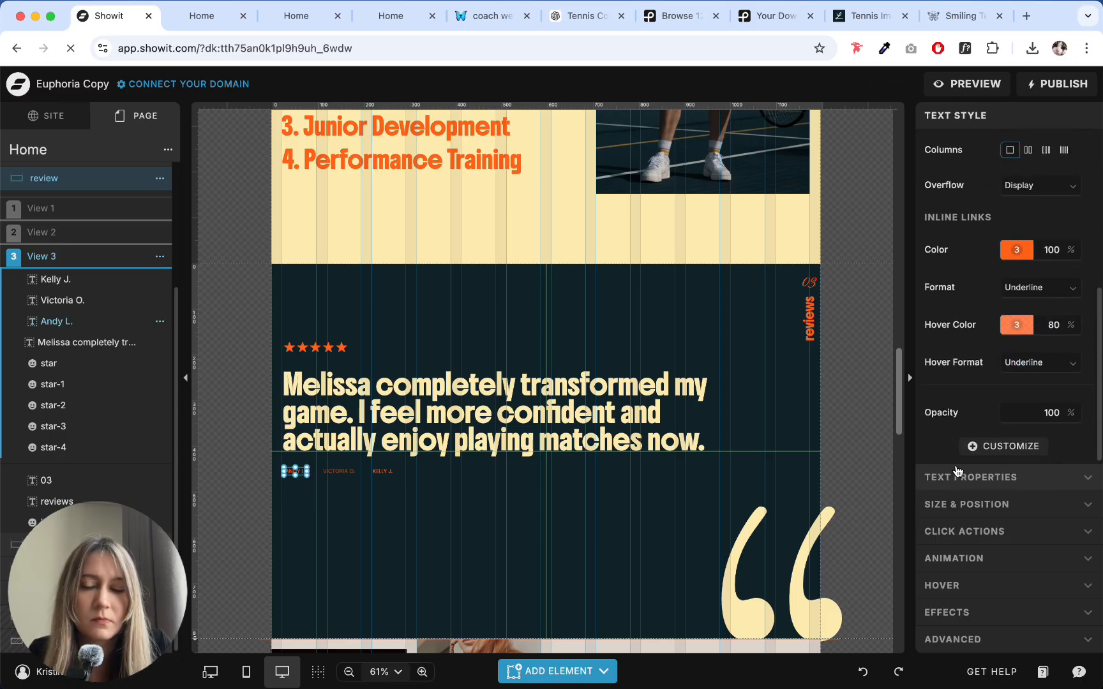
left_click_drag(1038, 415, 1088, 423)
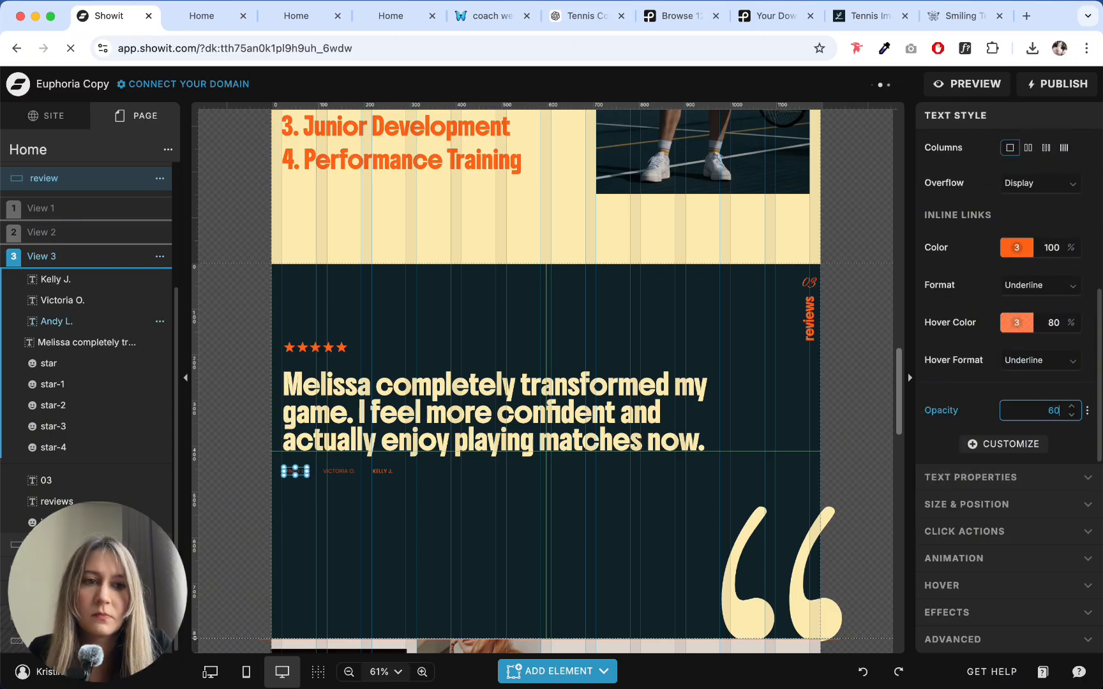
type("60")
left_click(382, 488)
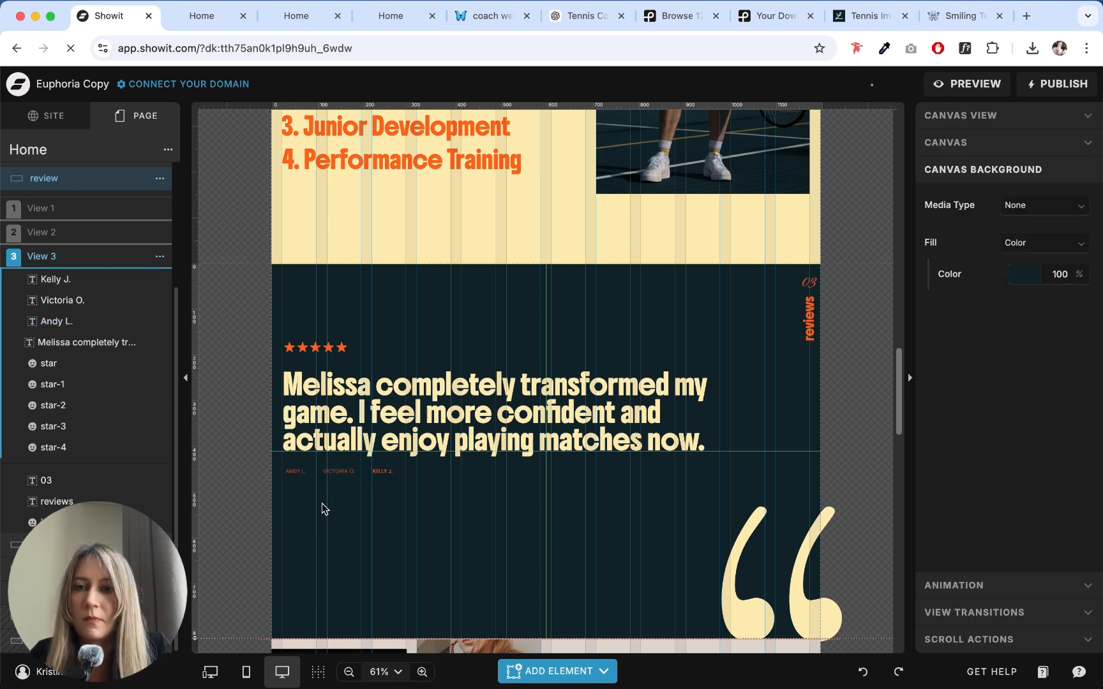
- Compare the review views, and shift the three reviewer names in View 1 left to line up with the testimonial text's left edge
left_click(37, 209)
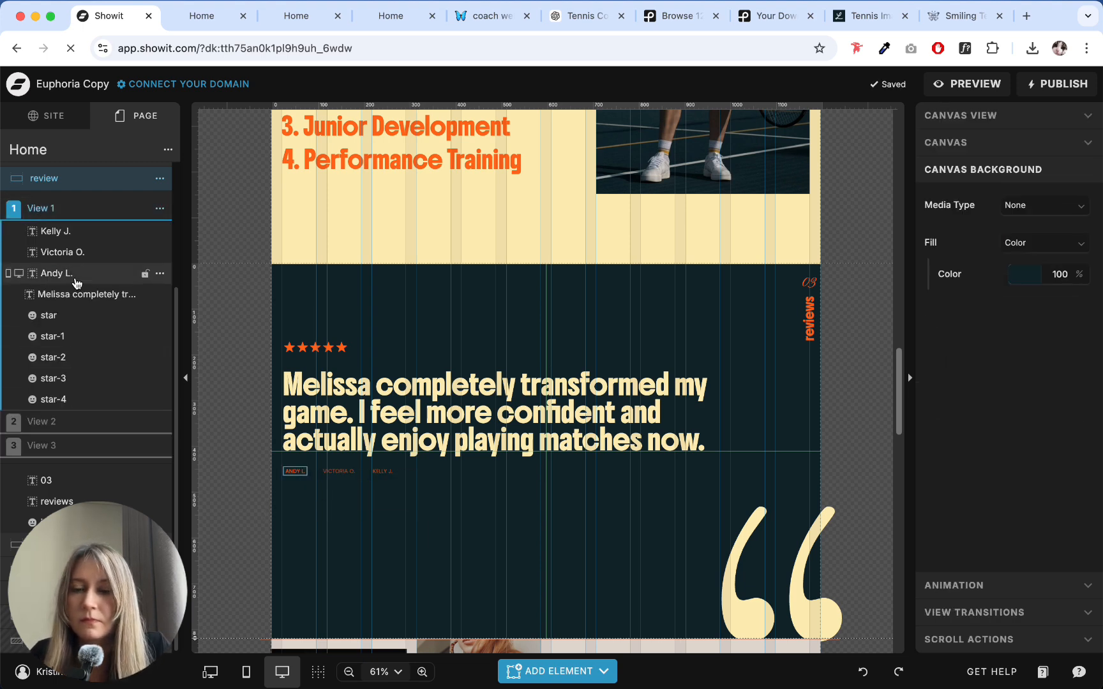
left_click(79, 425)
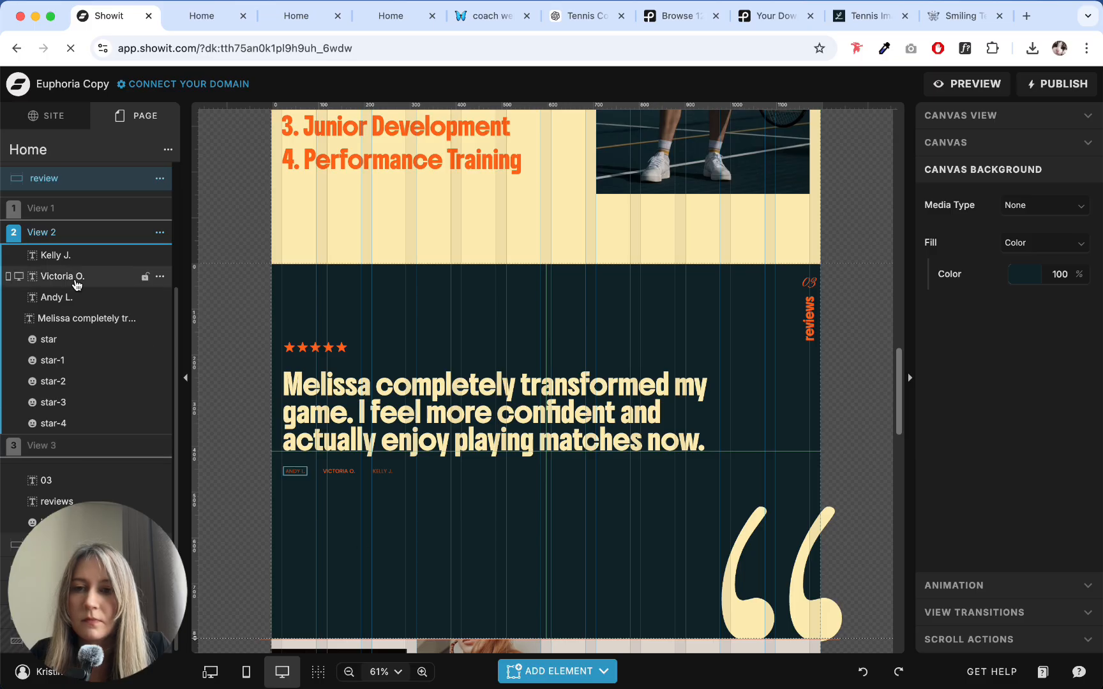
left_click(44, 208)
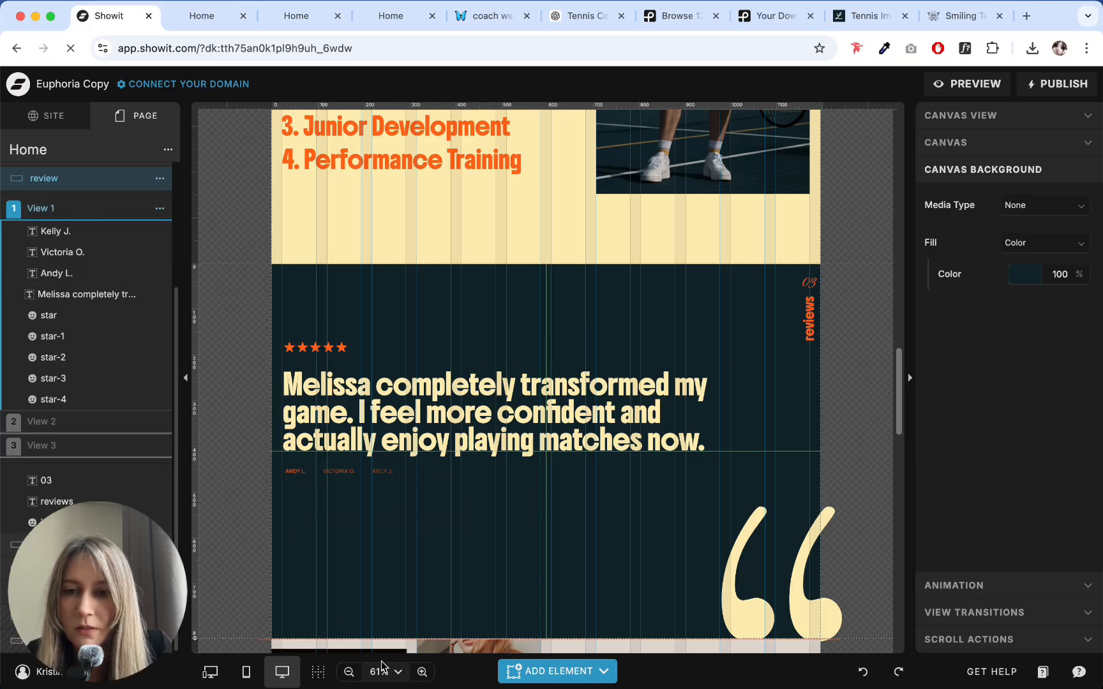
left_click(421, 673)
left_click(422, 673)
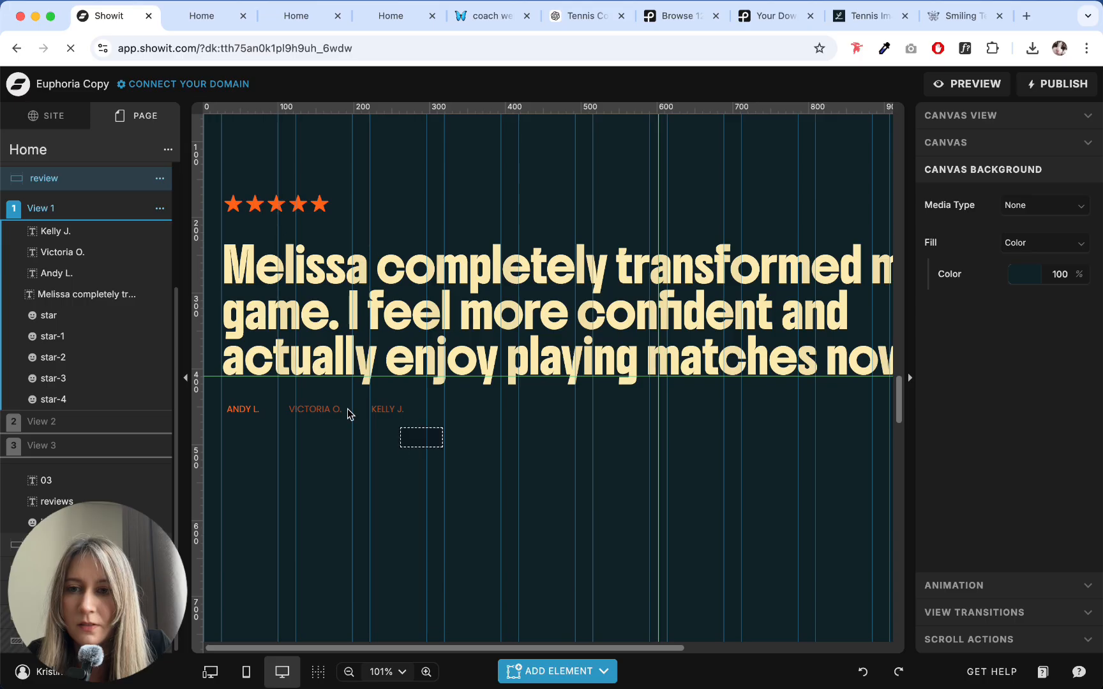
left_click_drag(347, 414, 345, 442)
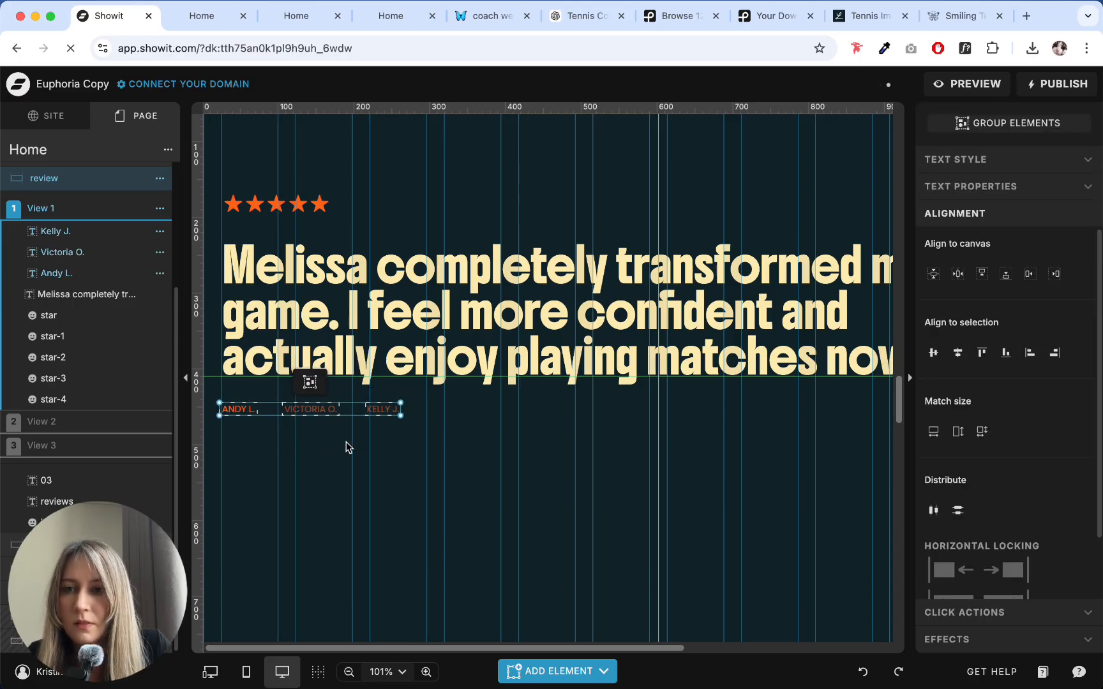
left_click(347, 445)
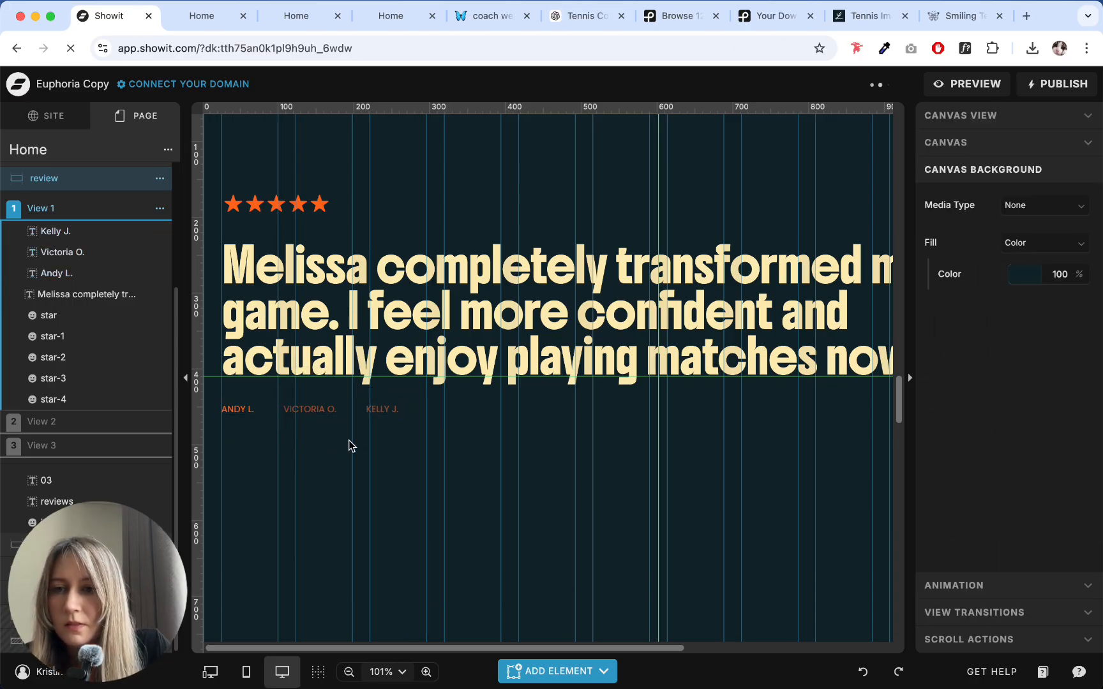
left_click_drag(457, 462, 200, 399)
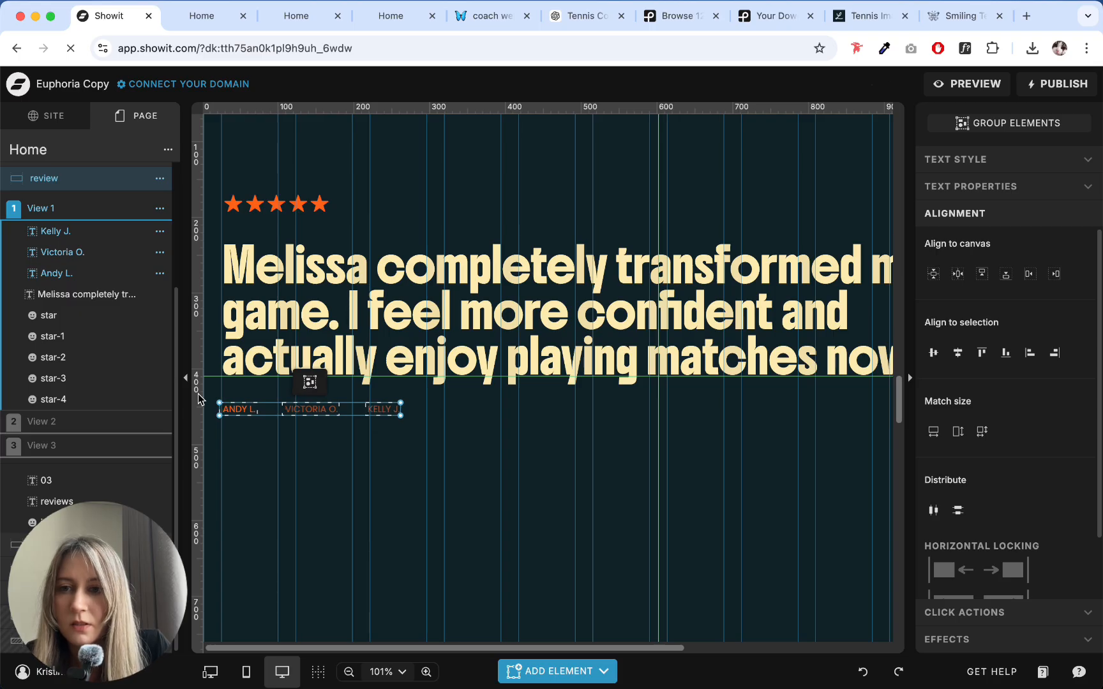
left_click(371, 538)
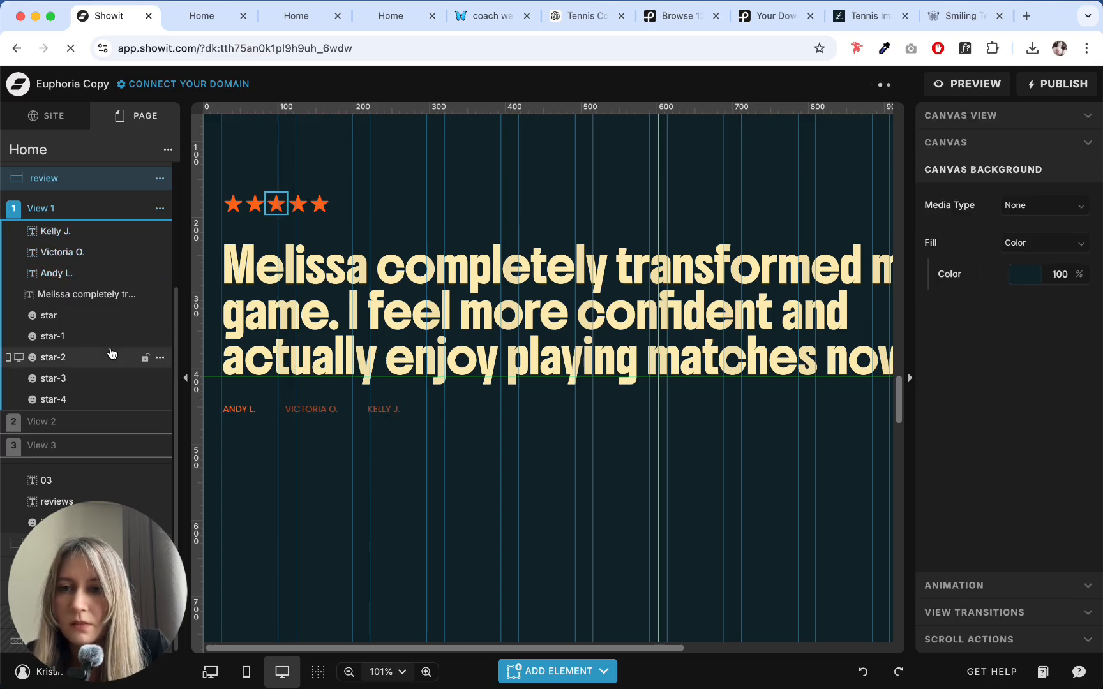
- Copy the three aligned reviewer names from View 1 and replace the reviewer names in View 2 with them
left_click_drag(471, 456, 224, 405)
left_click(311, 450)
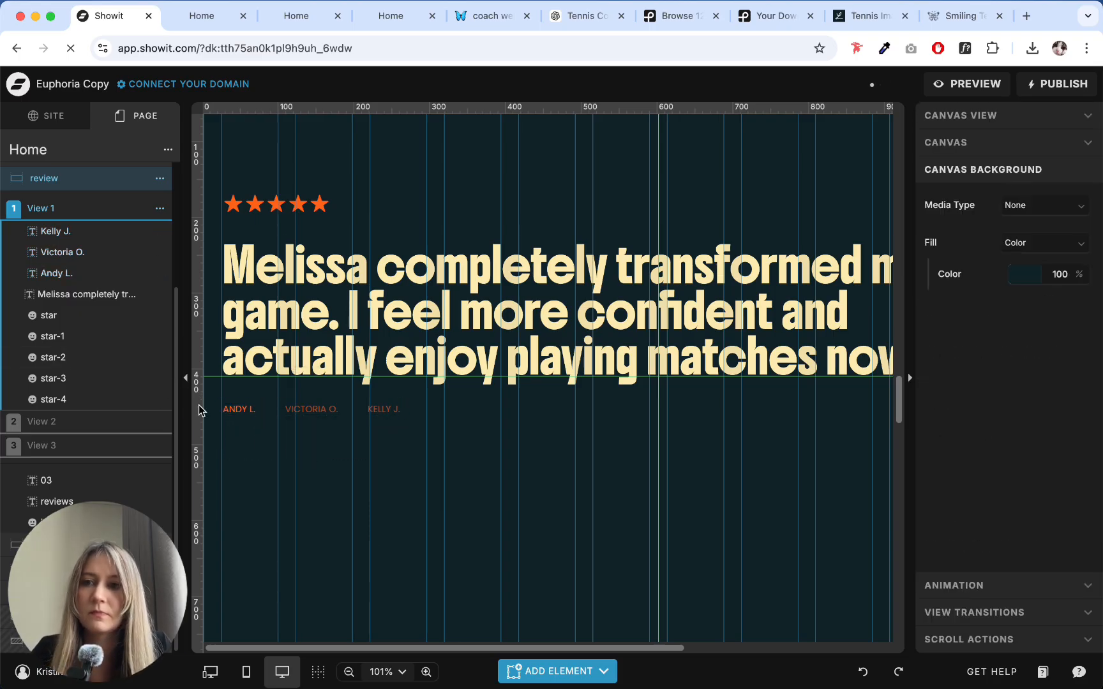
left_click(97, 420)
left_click_drag(540, 463, 235, 397)
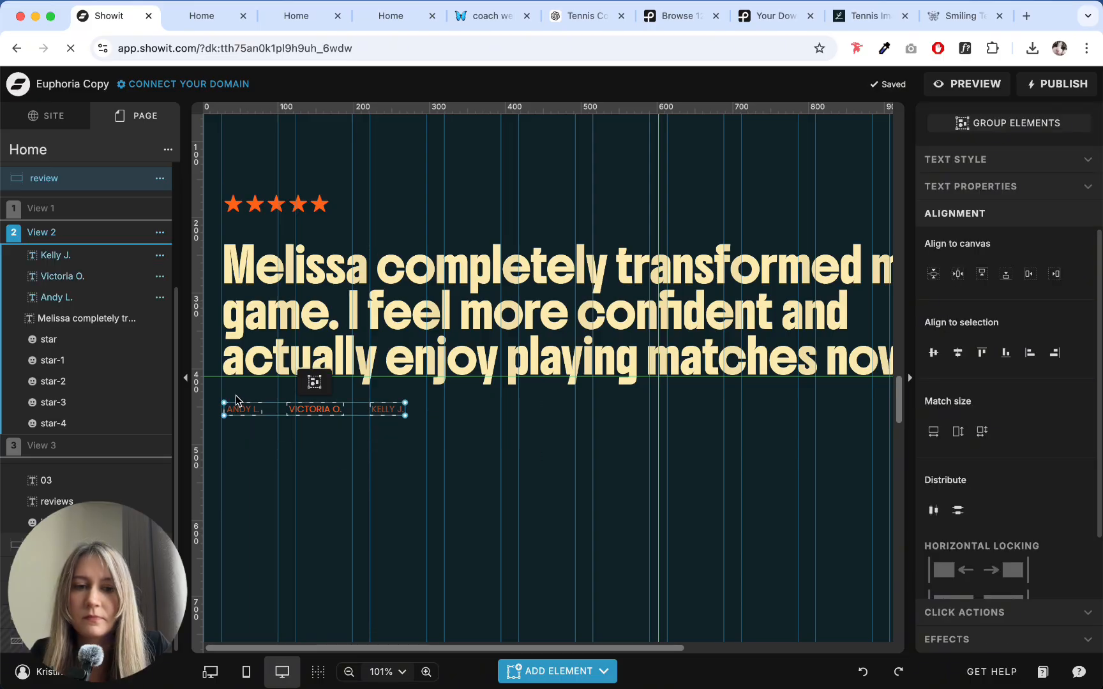
key("BackSpace")
key("super+v")
left_click(318, 460)
- In View 2, set the second reviewer name's opacity to 100% and dim the first reviewer name
left_click(294, 403)
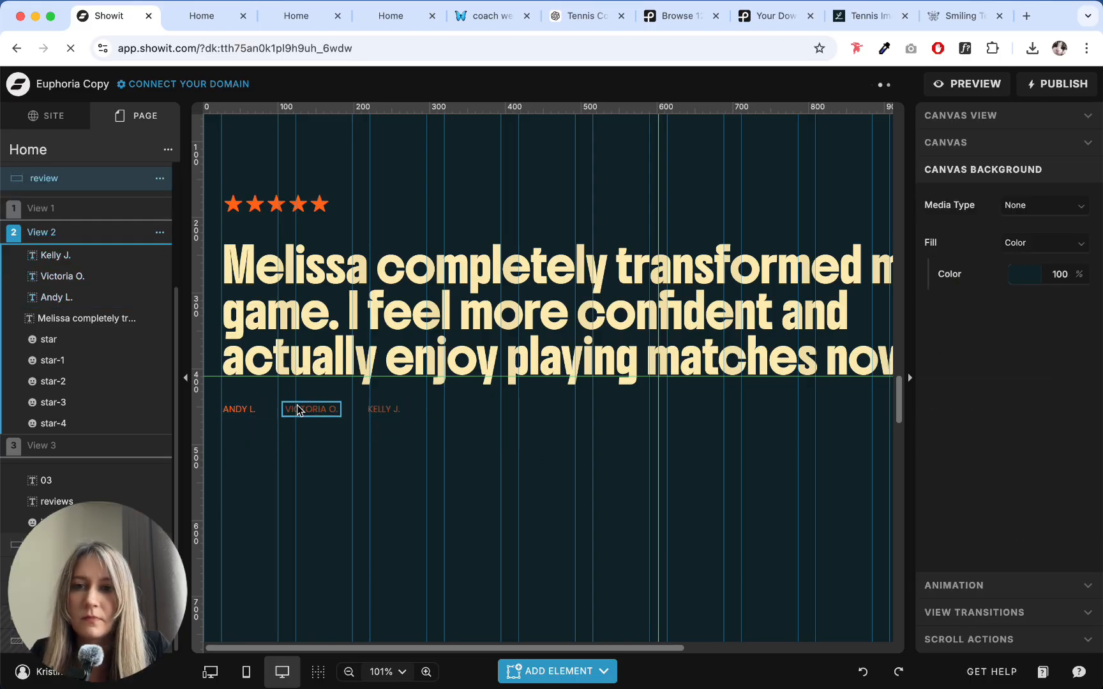
left_click(987, 540)
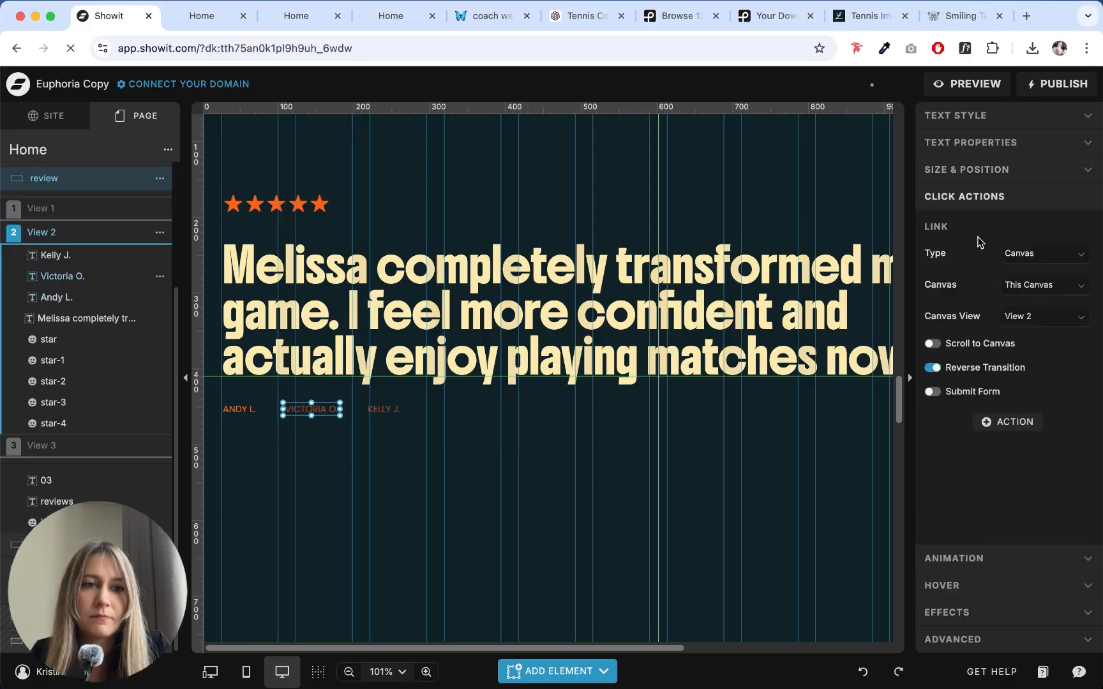
left_click(975, 128)
double_click(1053, 411)
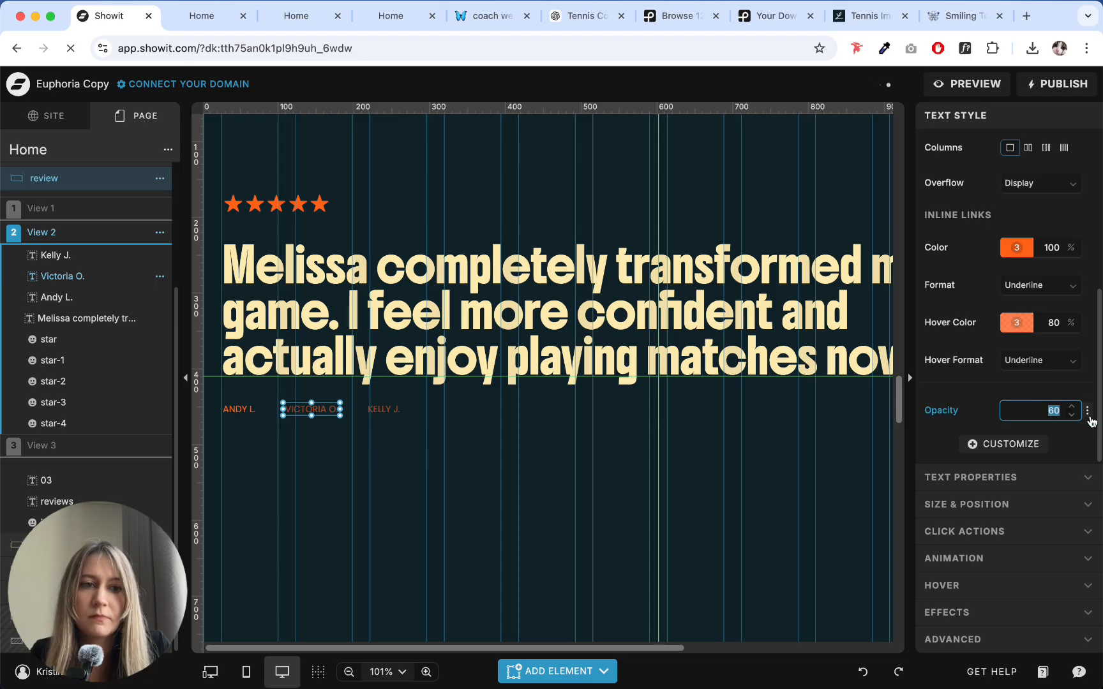
left_click(239, 409)
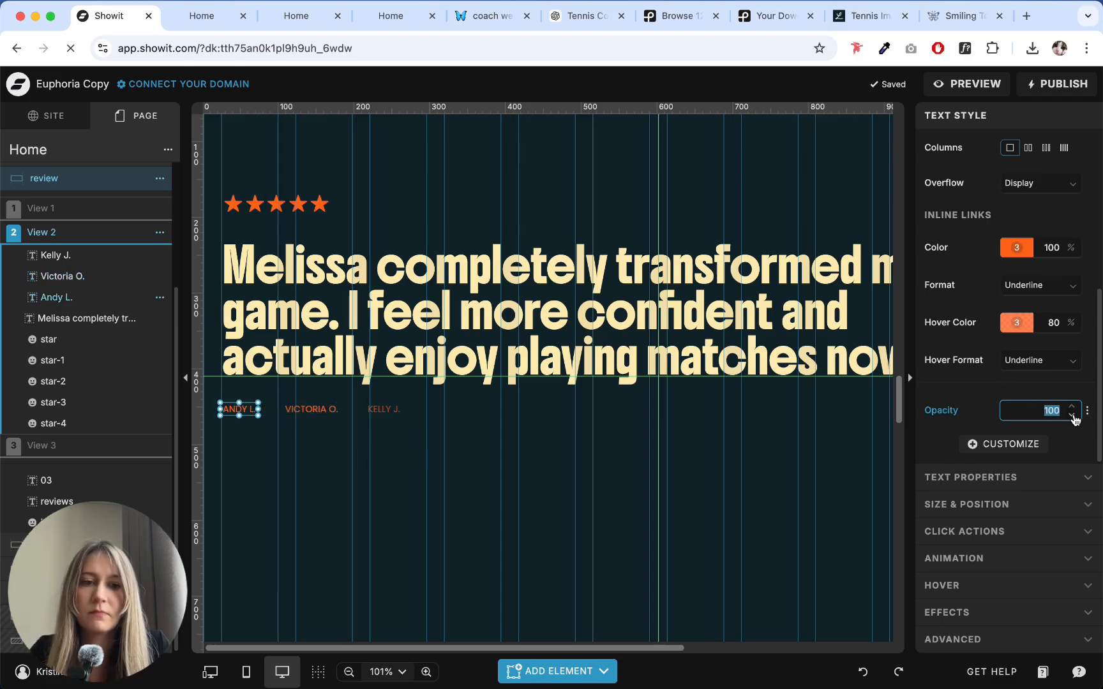
- Replace the three reviewer names in View 3 with the aligned copies from View 1
left_click(42, 445)
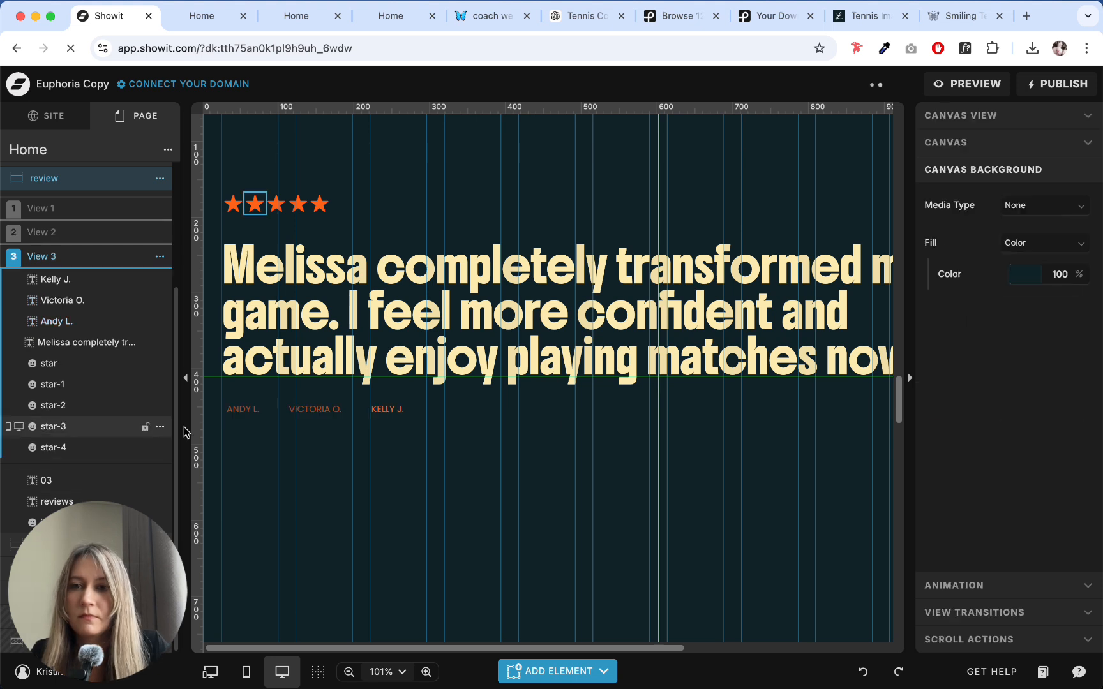
left_click_drag(221, 403, 547, 429)
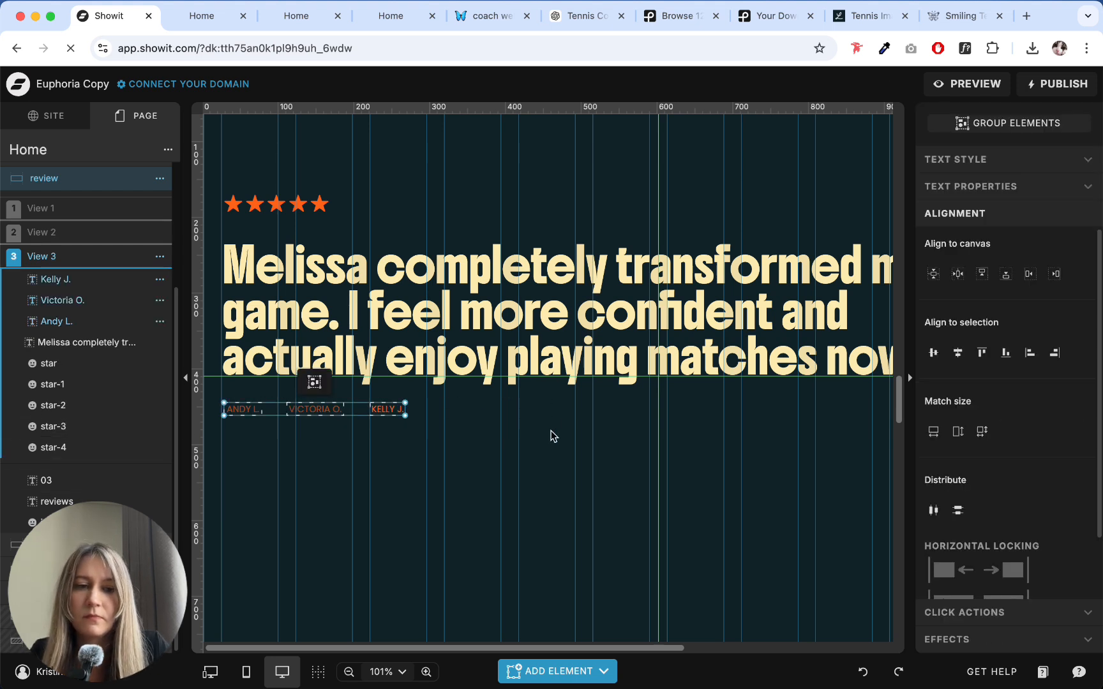
key("Delete")
key("super+v")
left_click(437, 420)
- In View 3, set the third reviewer name's opacity to 100% and dim the first reviewer name
left_click(380, 409)
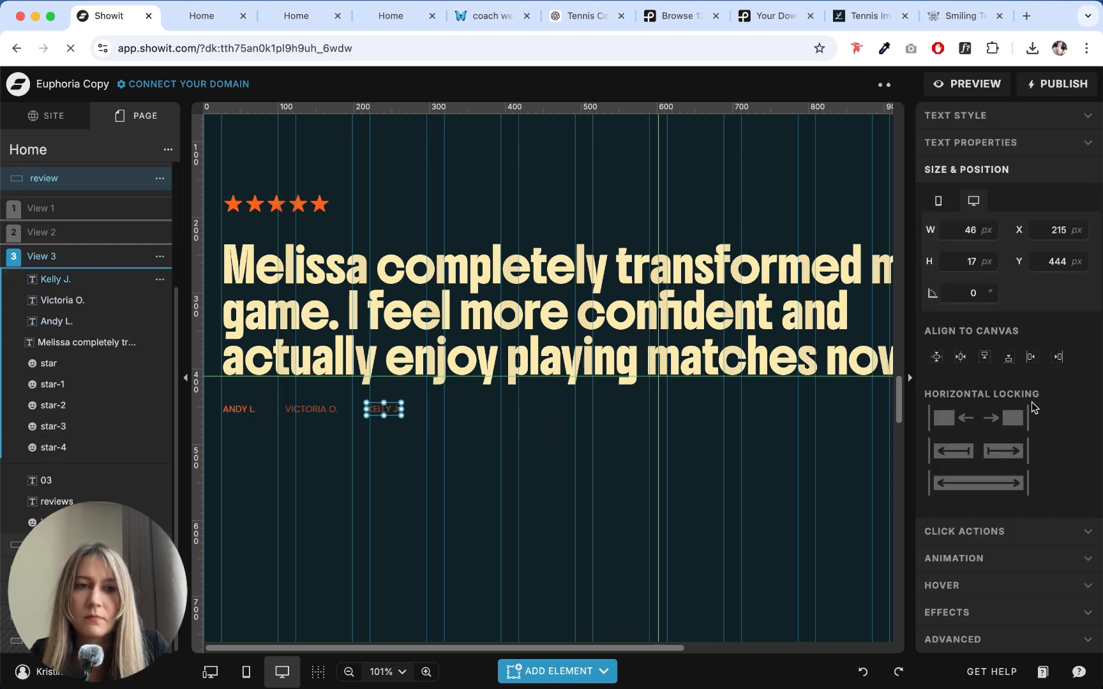
left_click(1003, 534)
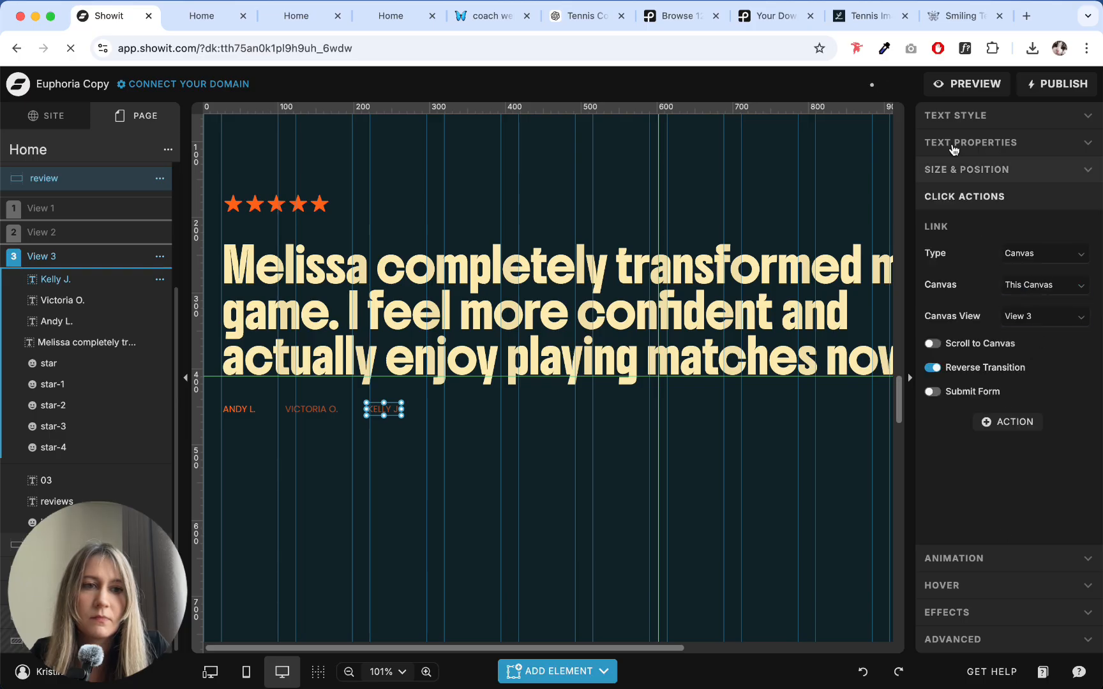
left_click(965, 171)
left_click(964, 117)
scroll(1034, 320, "down", 4)
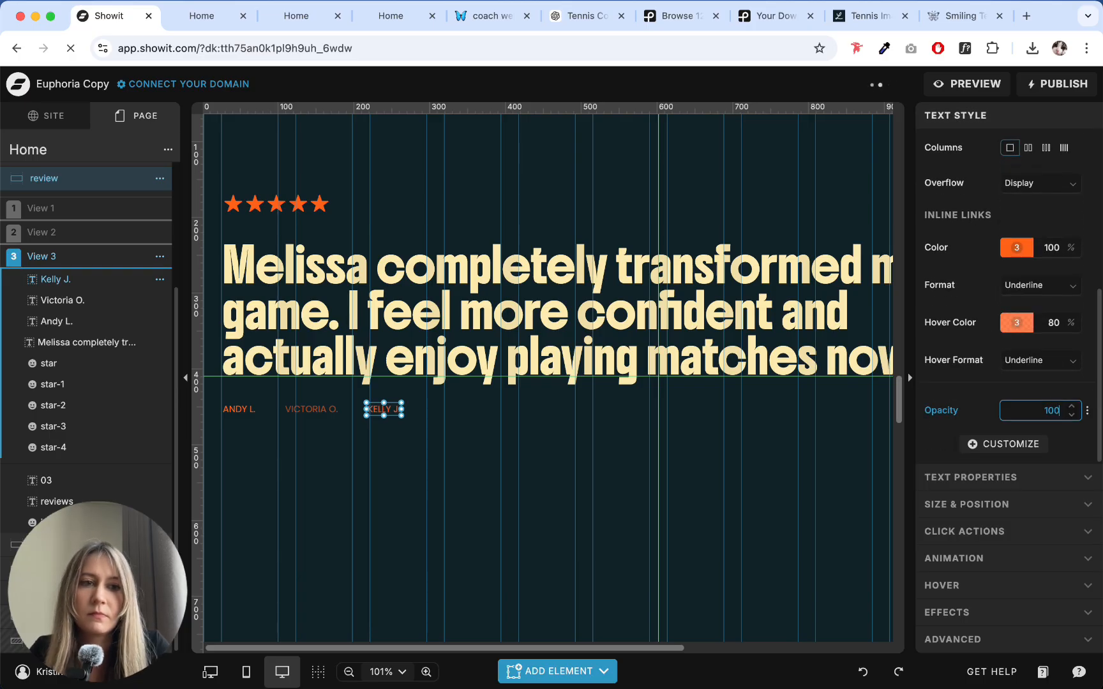
left_click(237, 409)
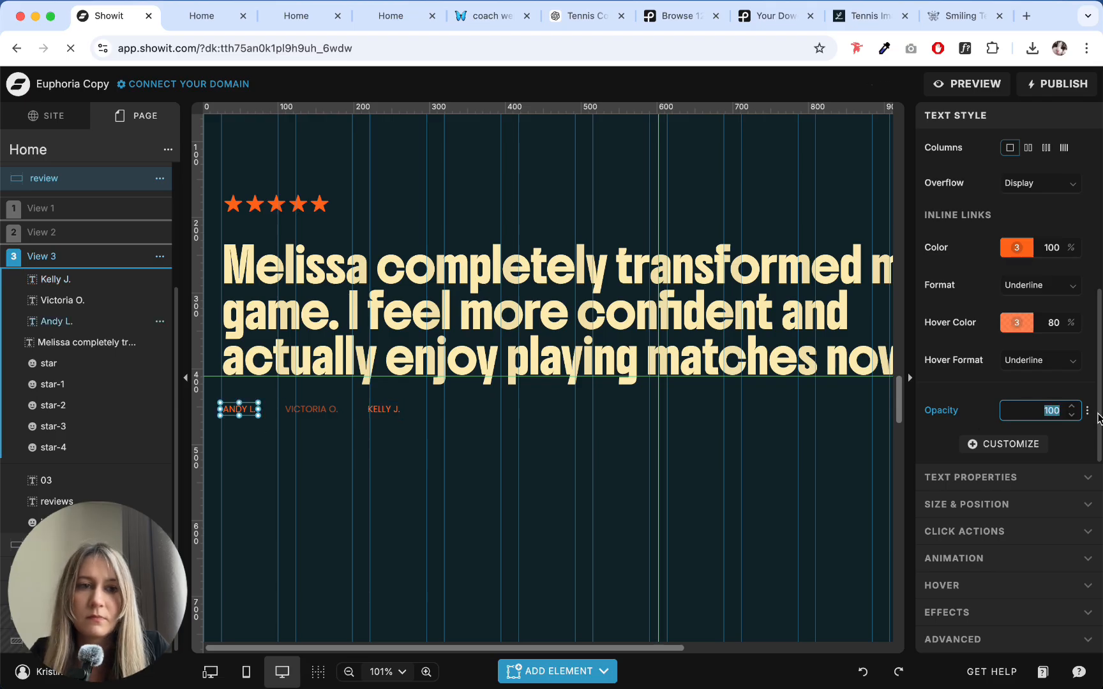
left_click(570, 409)
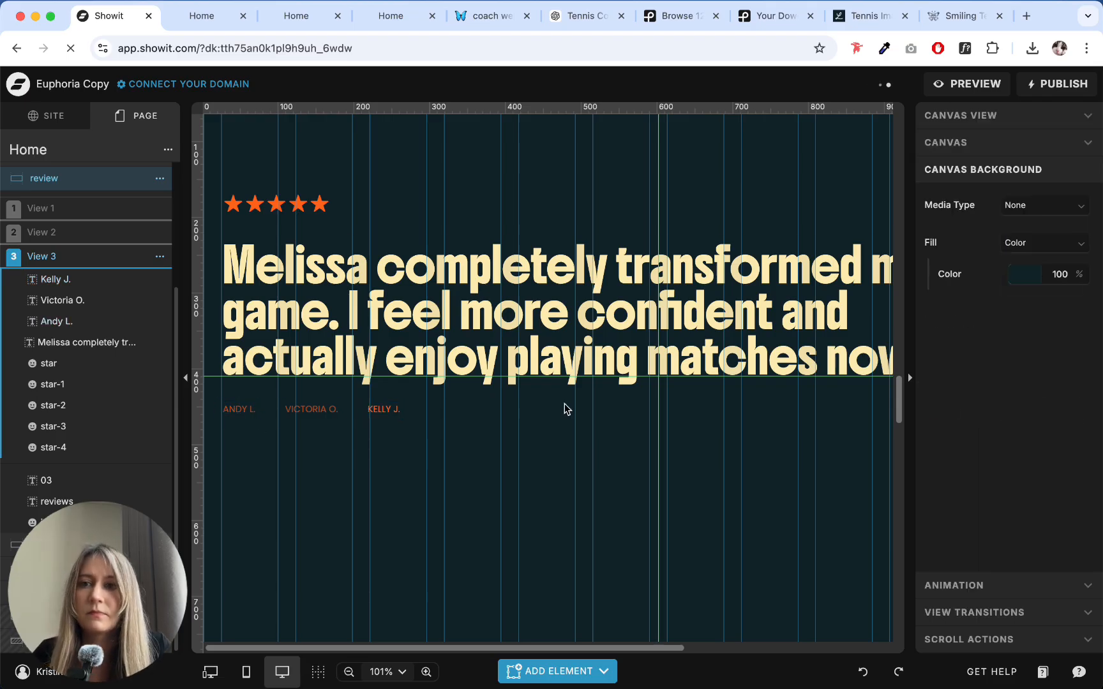
- Check the click actions of the first and second reviewer names in View 1
left_click(99, 212)
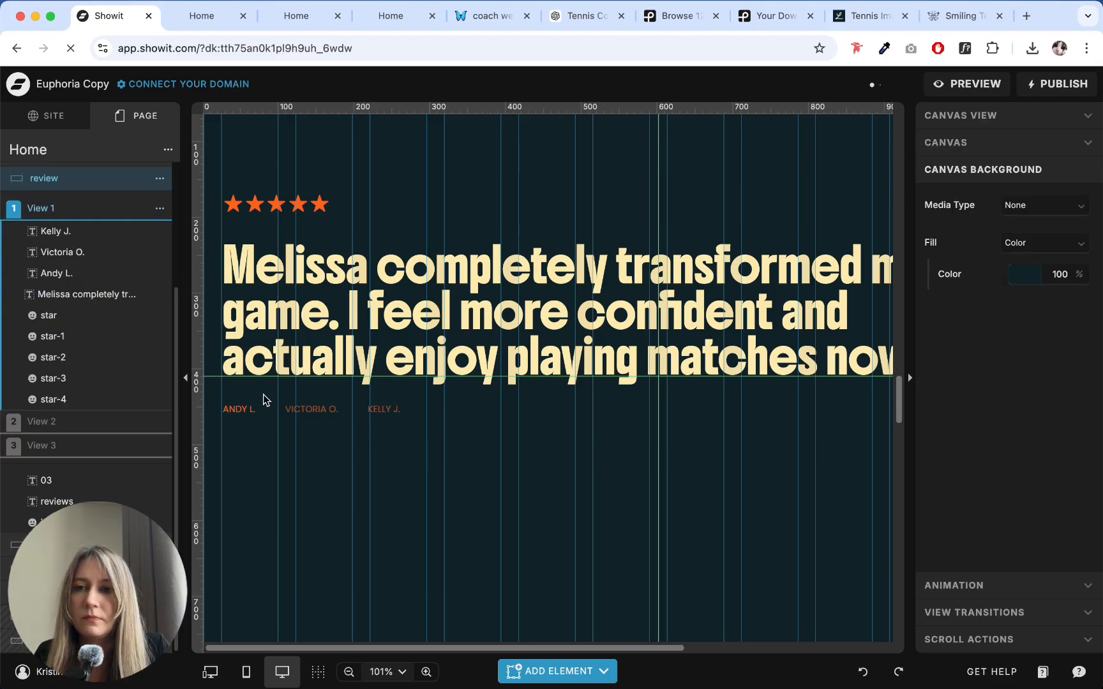
left_click(248, 414)
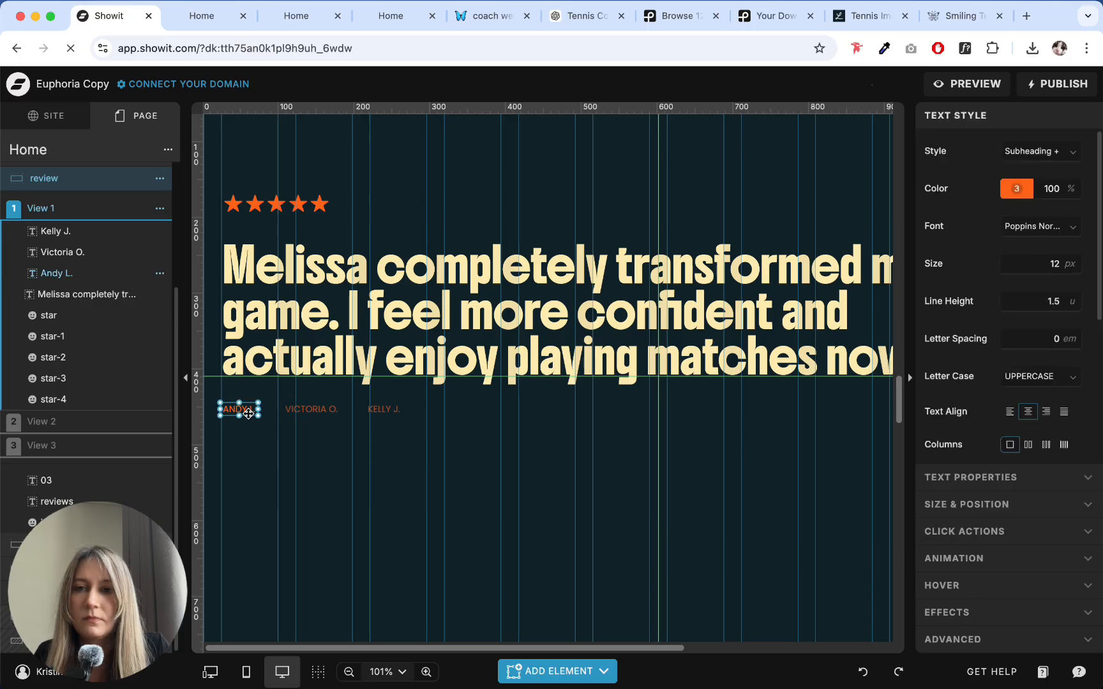
left_click(976, 530)
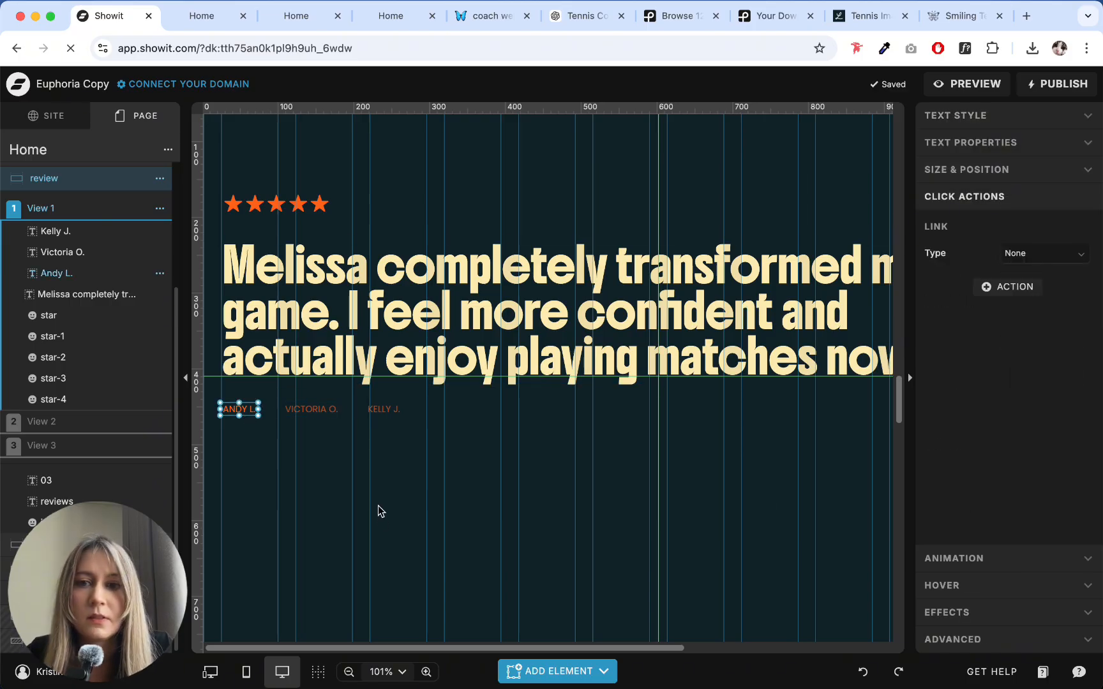
left_click(321, 423)
left_click(311, 409)
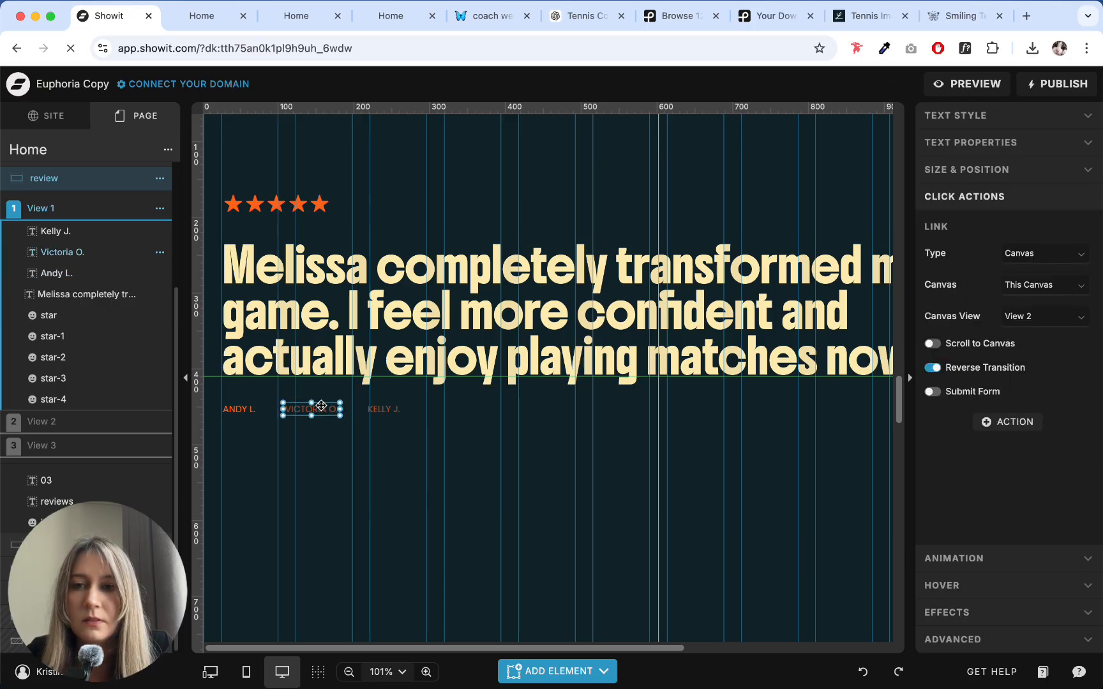
- In View 2 of the review canvas, link the first reviewer name to View 1 of this canvas
left_click(385, 411)
left_click(60, 426)
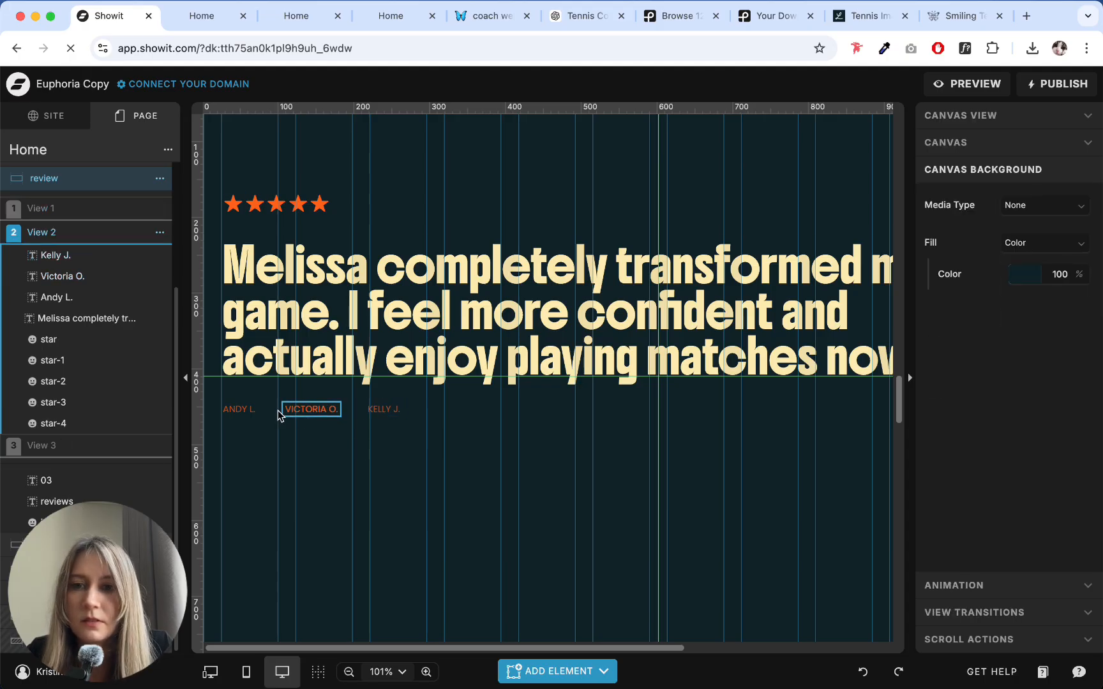
left_click(239, 409)
left_click(1047, 255)
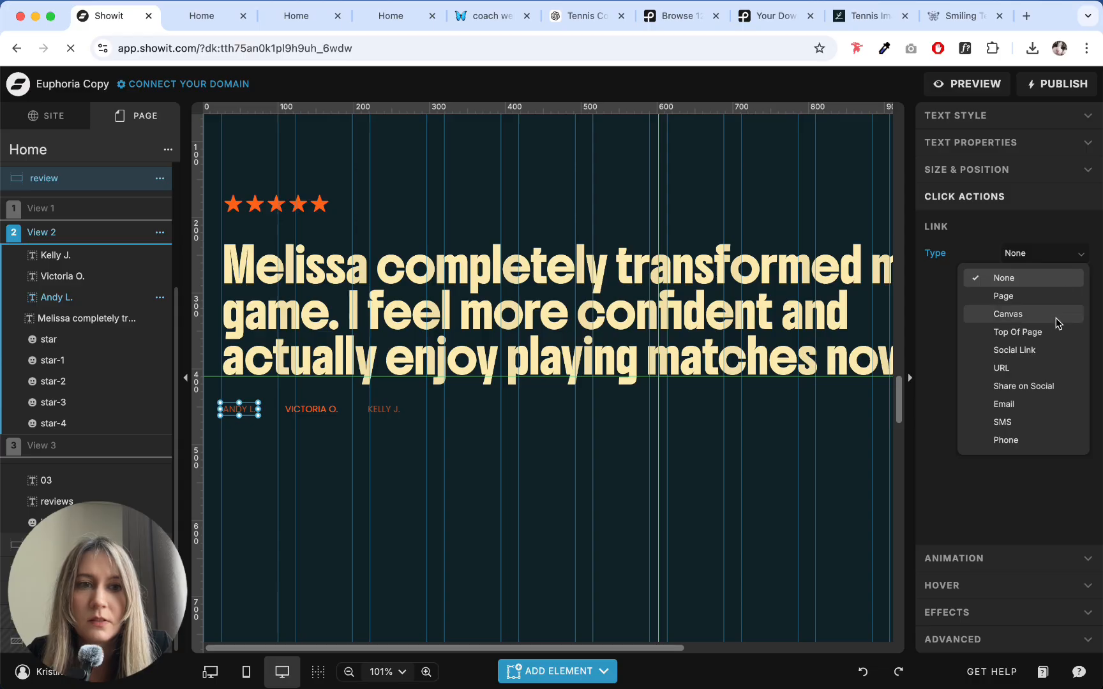
left_click(1046, 314)
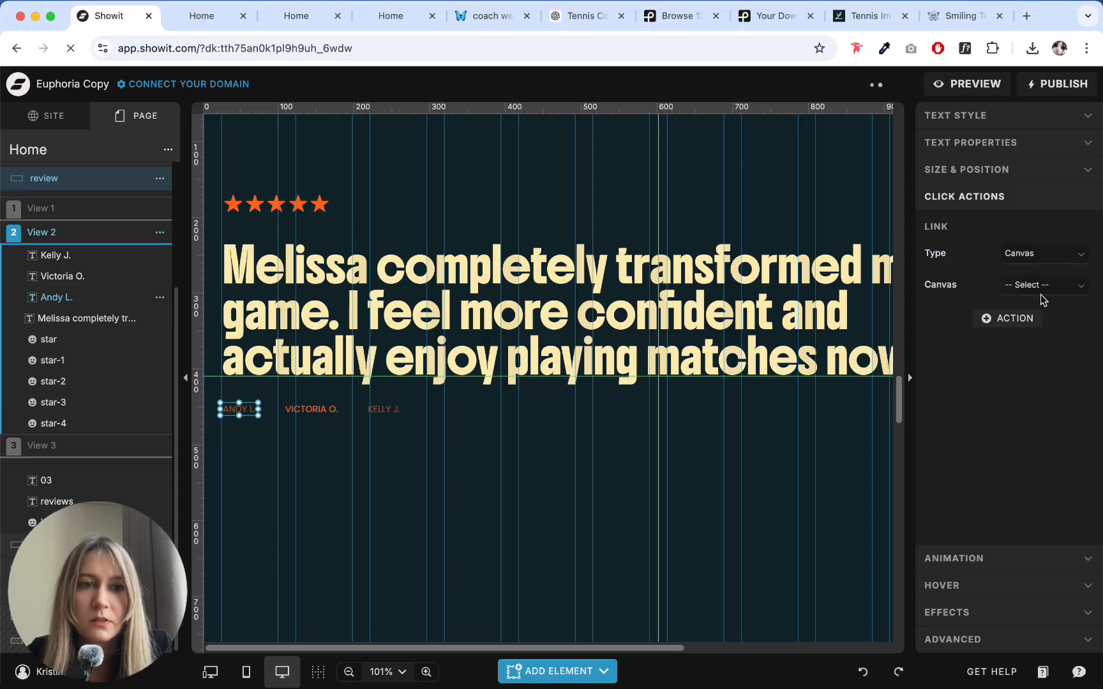
left_click(1043, 289)
left_click(1030, 325)
left_click(1039, 314)
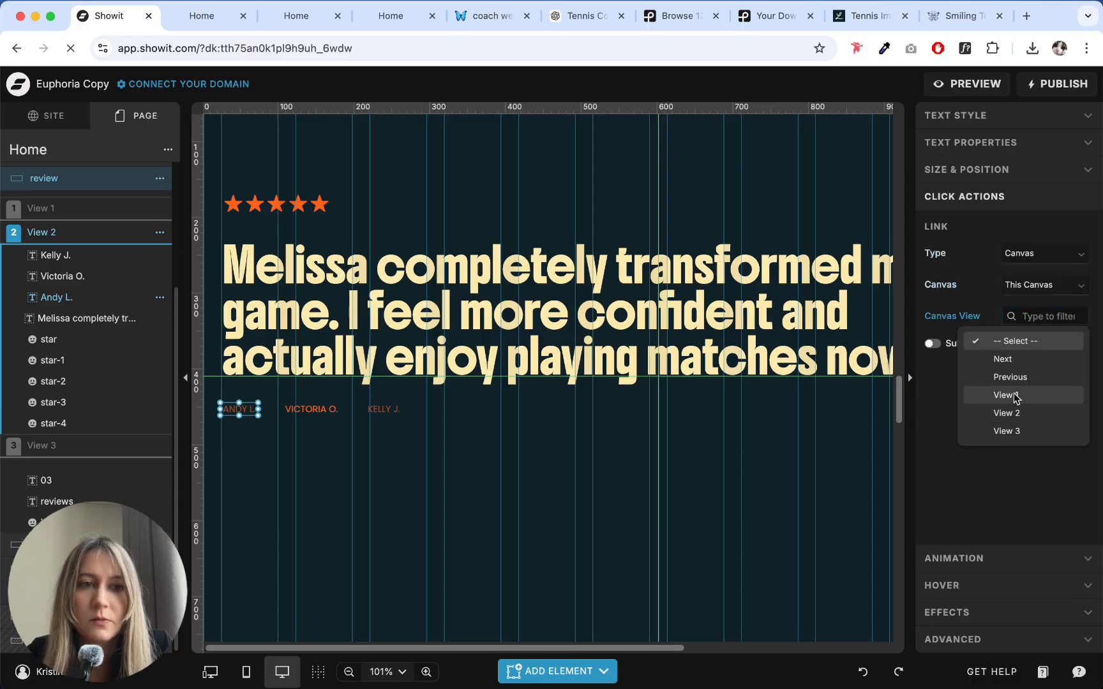
left_click(1015, 395)
- In View 3 of the review canvas, link the first reviewer name to View 2 of this canvas
left_click(311, 411)
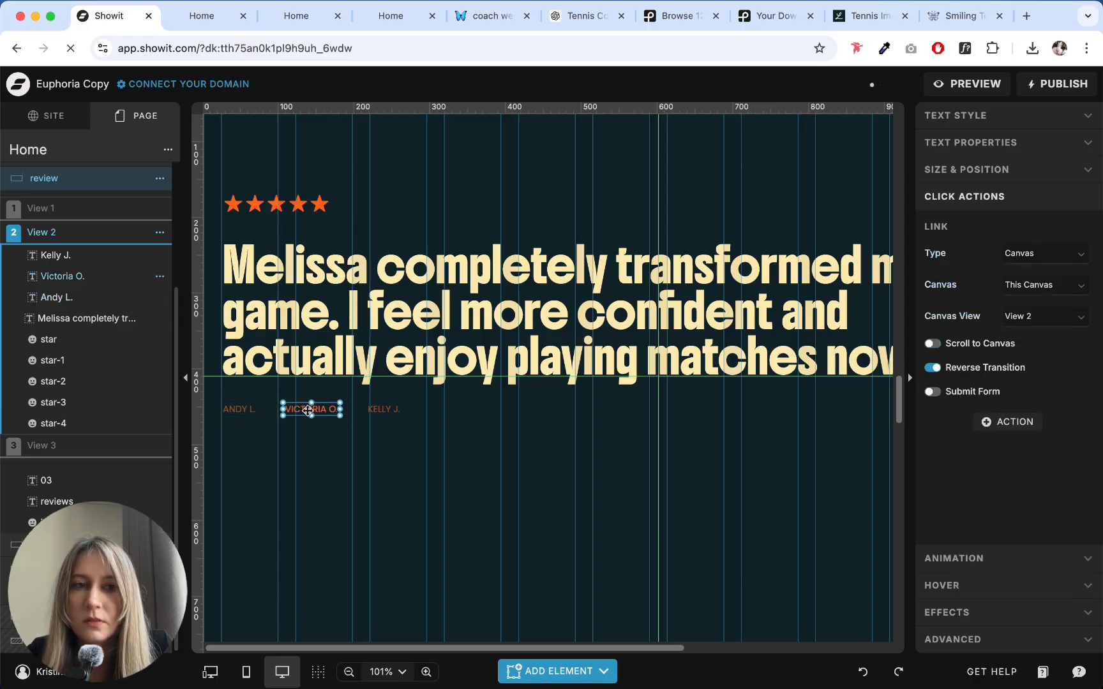
left_click(383, 410)
left_click(69, 447)
left_click(242, 409)
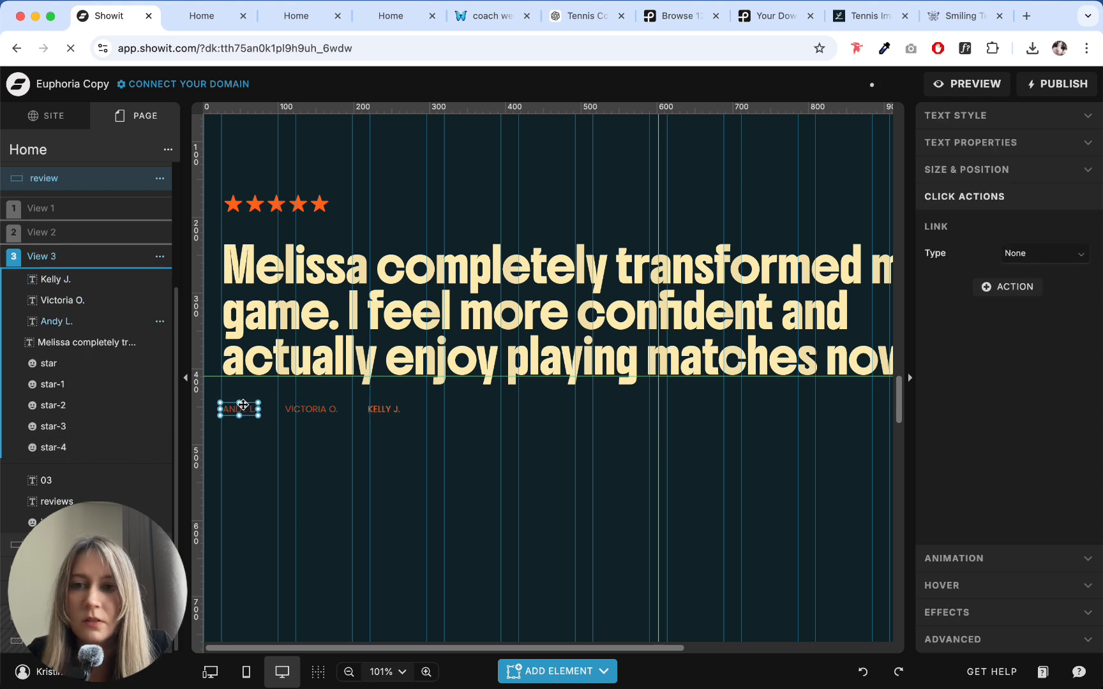
left_click(1052, 253)
left_click(1009, 314)
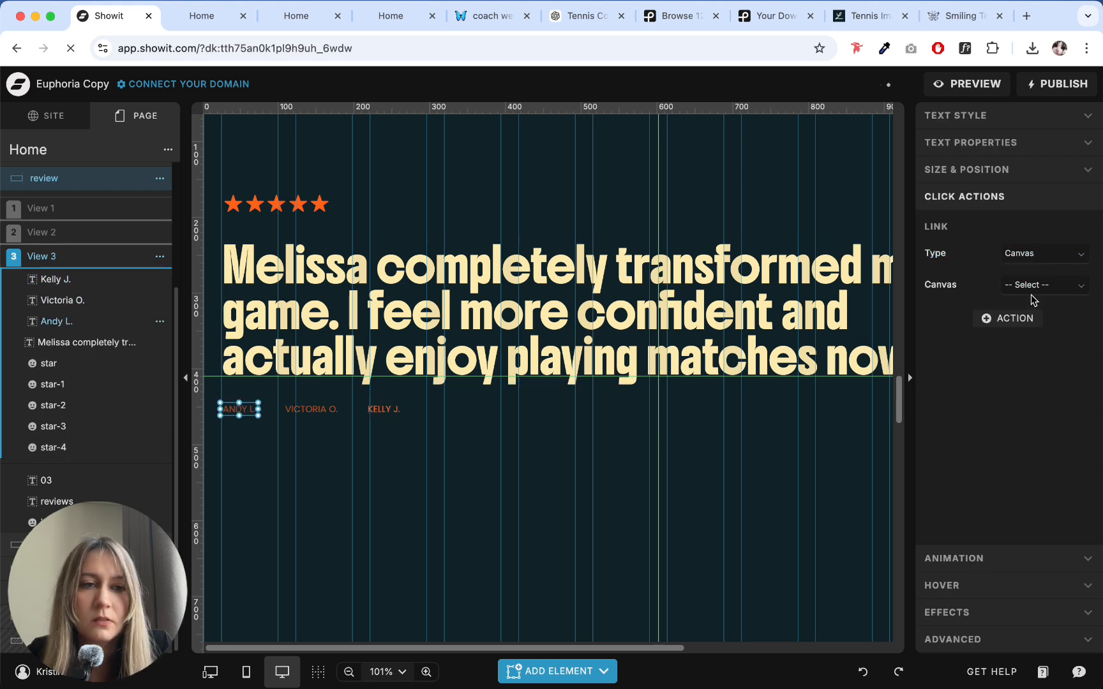
left_click(1035, 287)
left_click(1025, 329)
left_click(1024, 323)
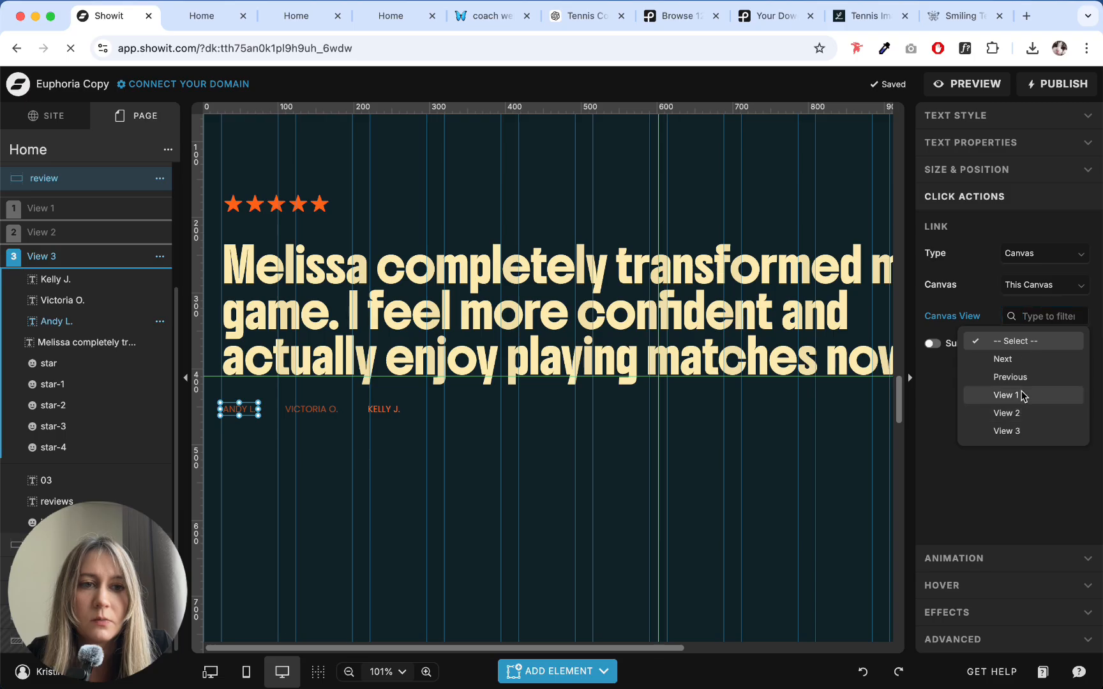
left_click(1008, 411)
- Check the click actions of the second and third reviewer names in View 3, then return to View 1
left_click(315, 410)
left_click(394, 409)
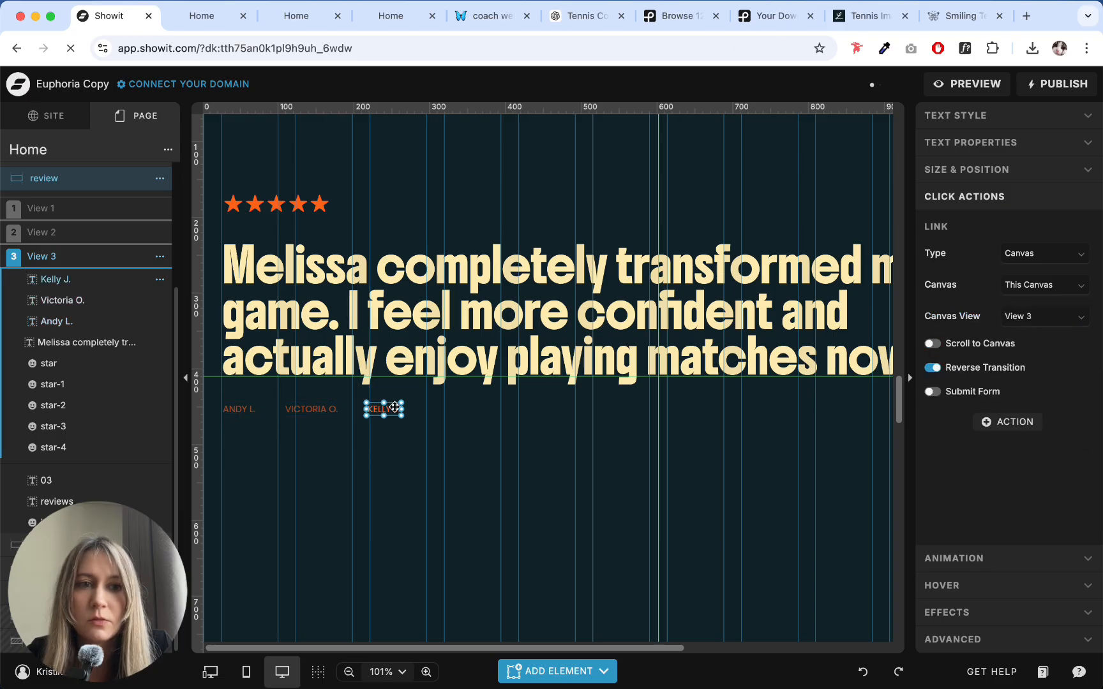
left_click(422, 477)
left_click(49, 210)
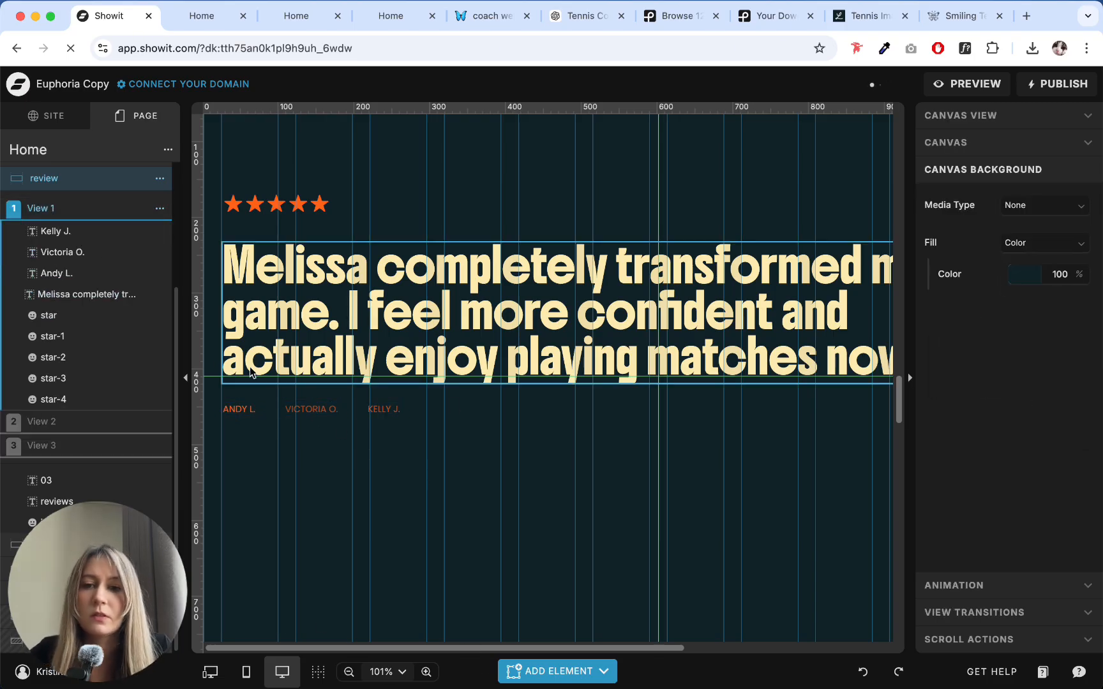
- Replace the View 2 testimonial with ChatGPT's quote "Her coaching style is clear, encouraging, and incredibly effective. I always leave sessions knowing exactly what to work on."
left_click(53, 422)
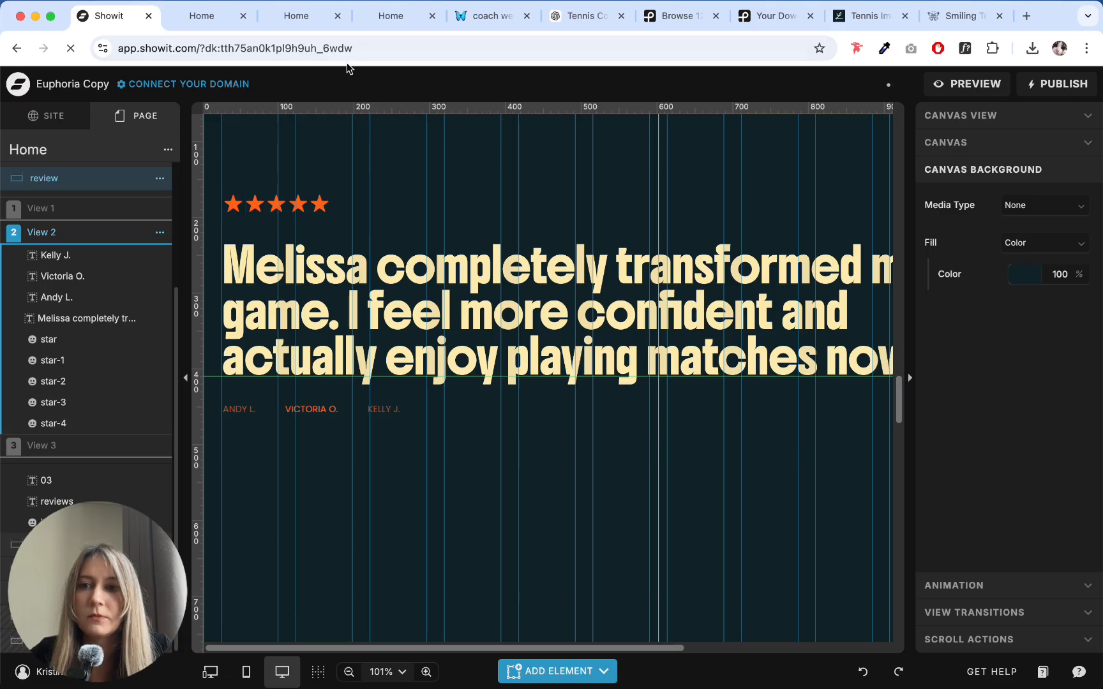
left_click(577, 19)
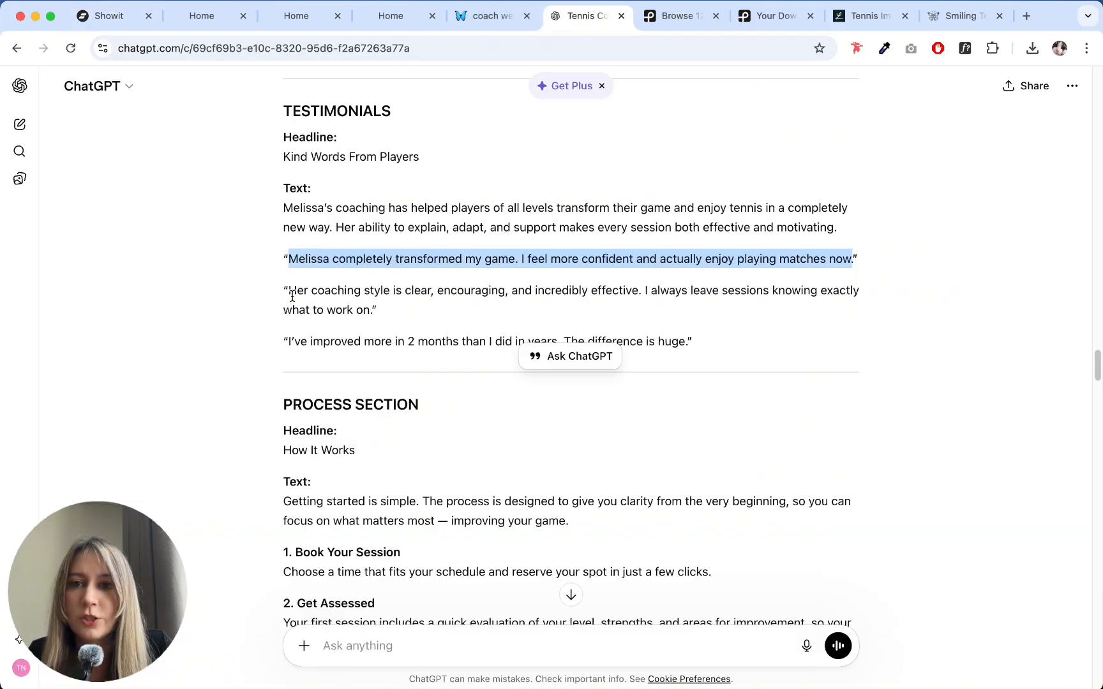
left_click_drag(292, 297, 369, 313)
key("super+c")
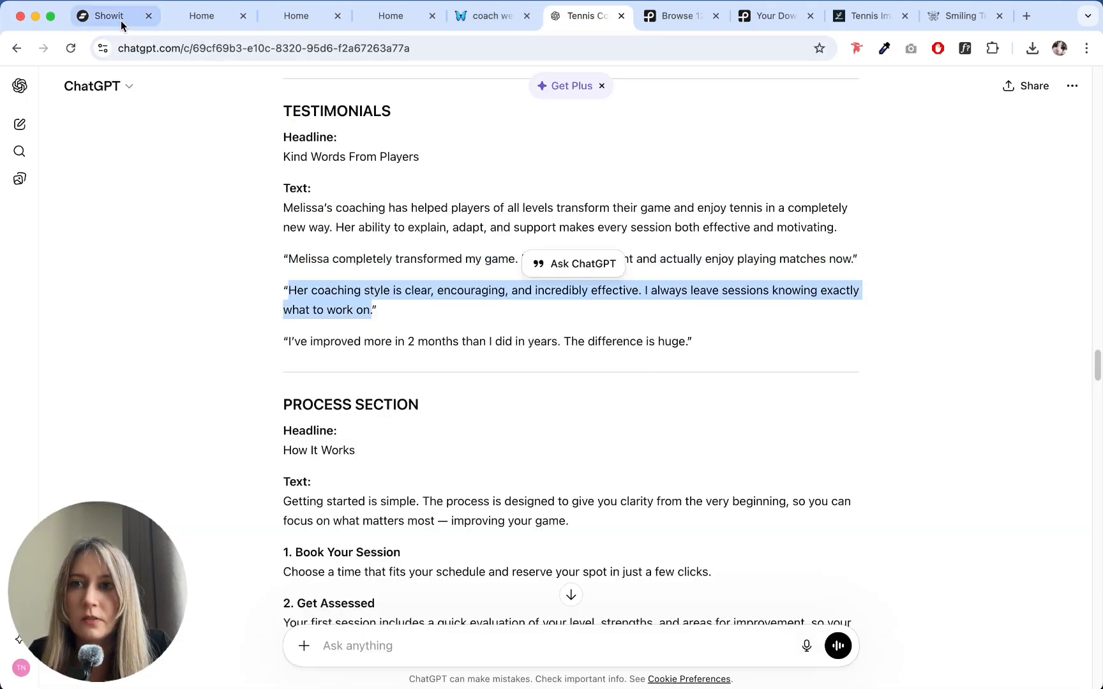
left_click(96, 15)
key("super+v")
left_click(510, 456)
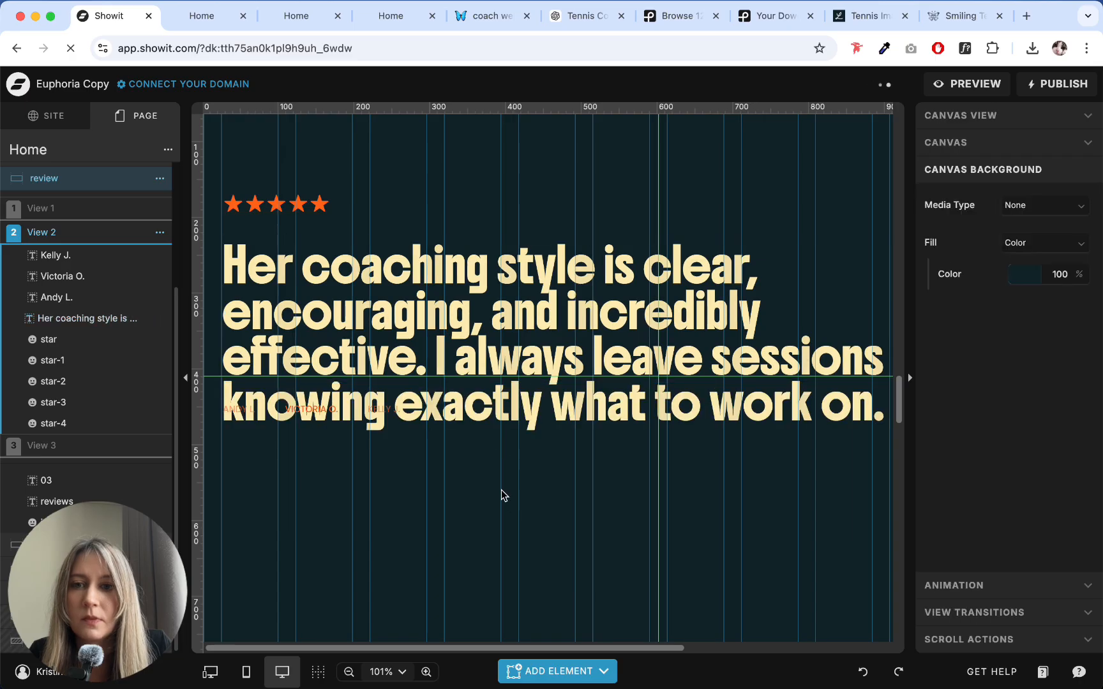
- Move the three reviewer names in View 2 down together so they sit below the last line of the testimonial
left_click_drag(500, 493, 220, 400)
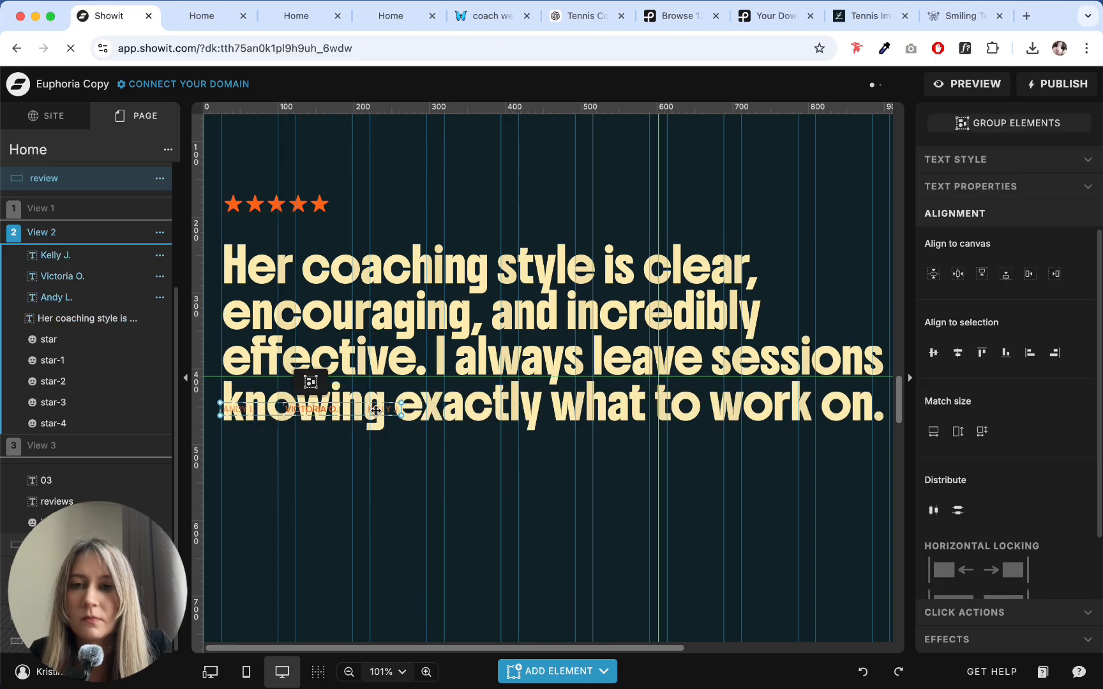
left_click_drag(375, 410, 380, 453)
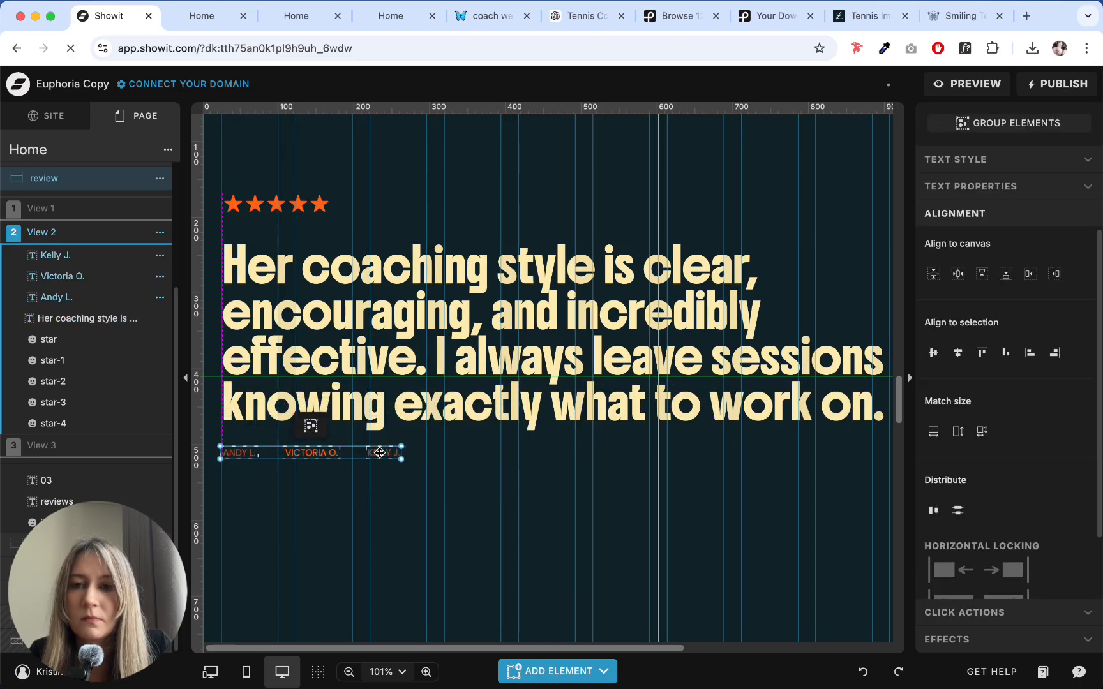
left_click(375, 504)
- Replace the View 3 testimonial with ChatGPT's "I've improved more in 2 months than I did in years. The difference is huge." and move the names up
left_click(106, 444)
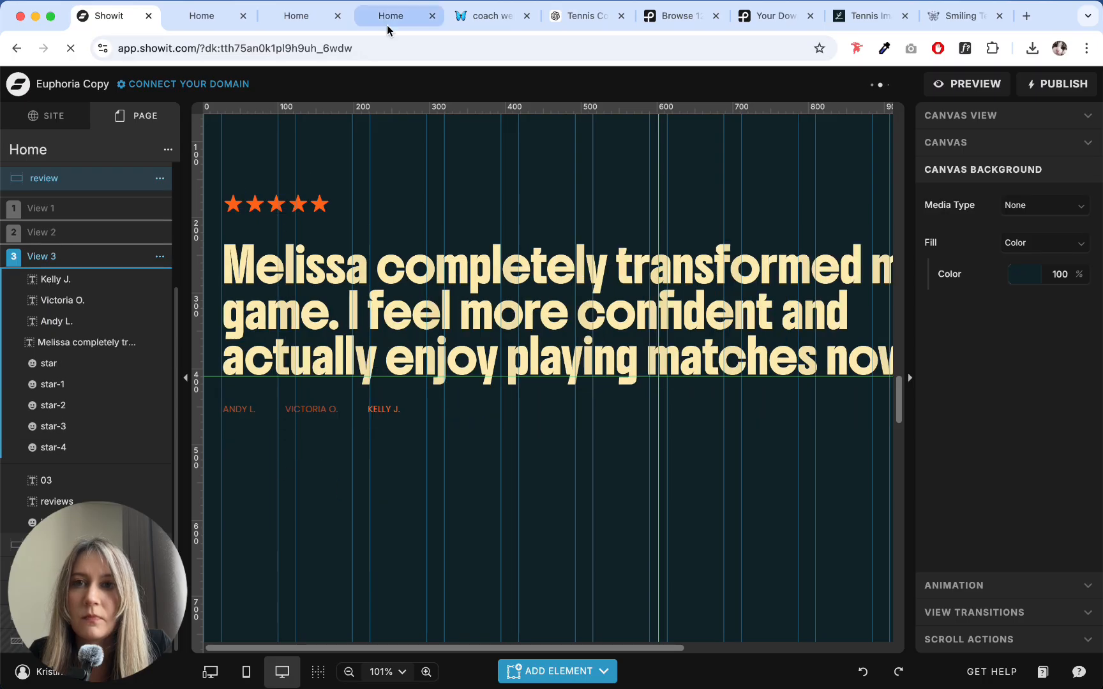
left_click(577, 16)
left_click_drag(286, 343, 687, 343)
left_click(112, 18)
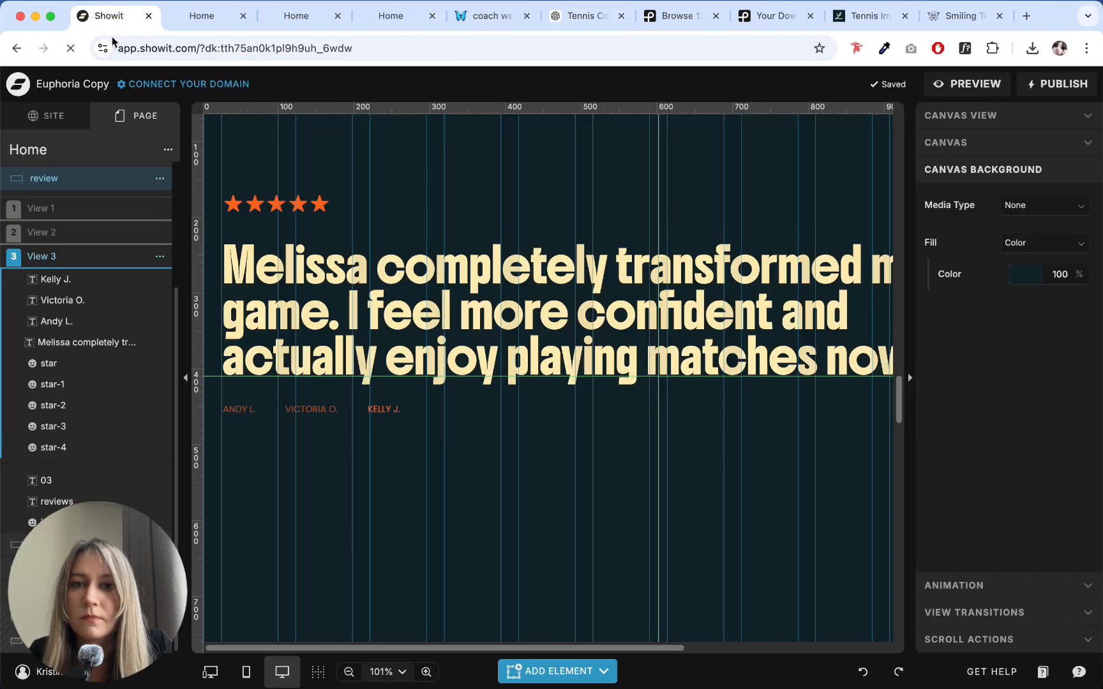
double_click(450, 345)
key("super+a")
key("super+v")
key("Escape")
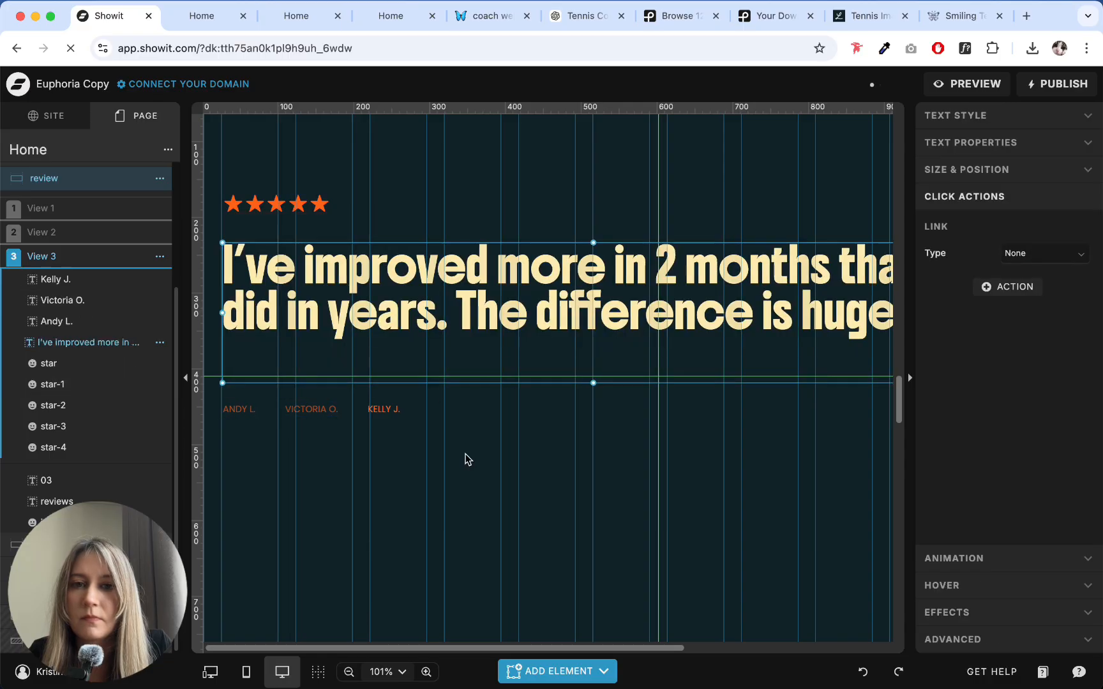
left_click_drag(466, 447, 244, 365)
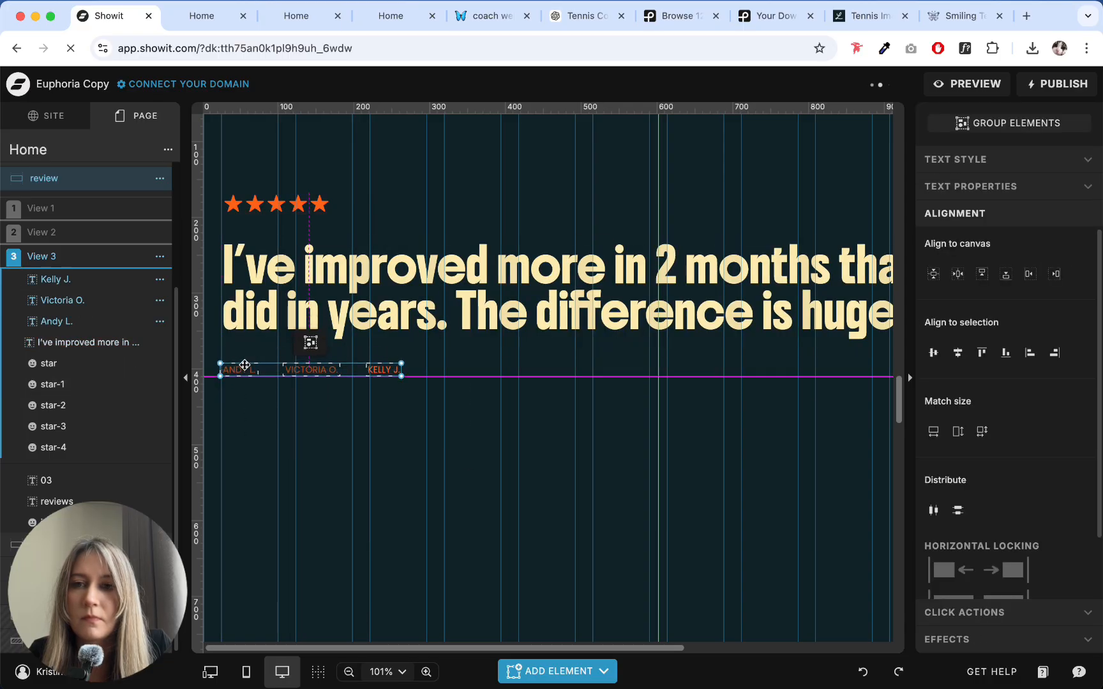
left_click(337, 475)
- Turn on Auto Advance View for View 1 of the review canvas and set its Canvas View In transition to Fade
left_click(41, 208)
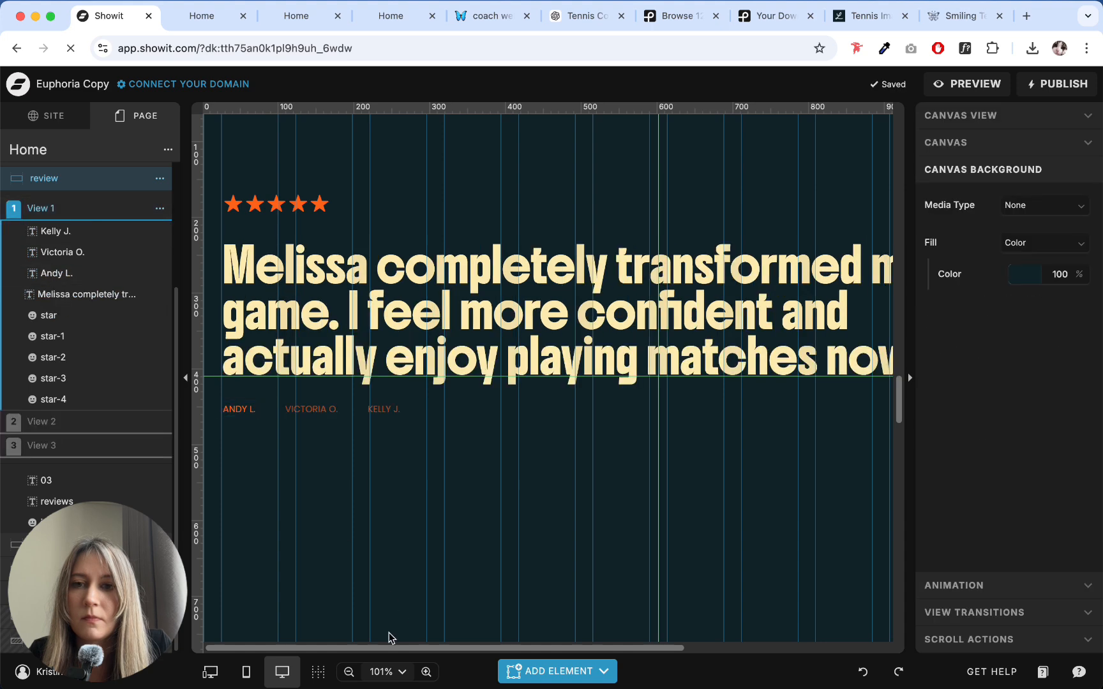
left_click(376, 674)
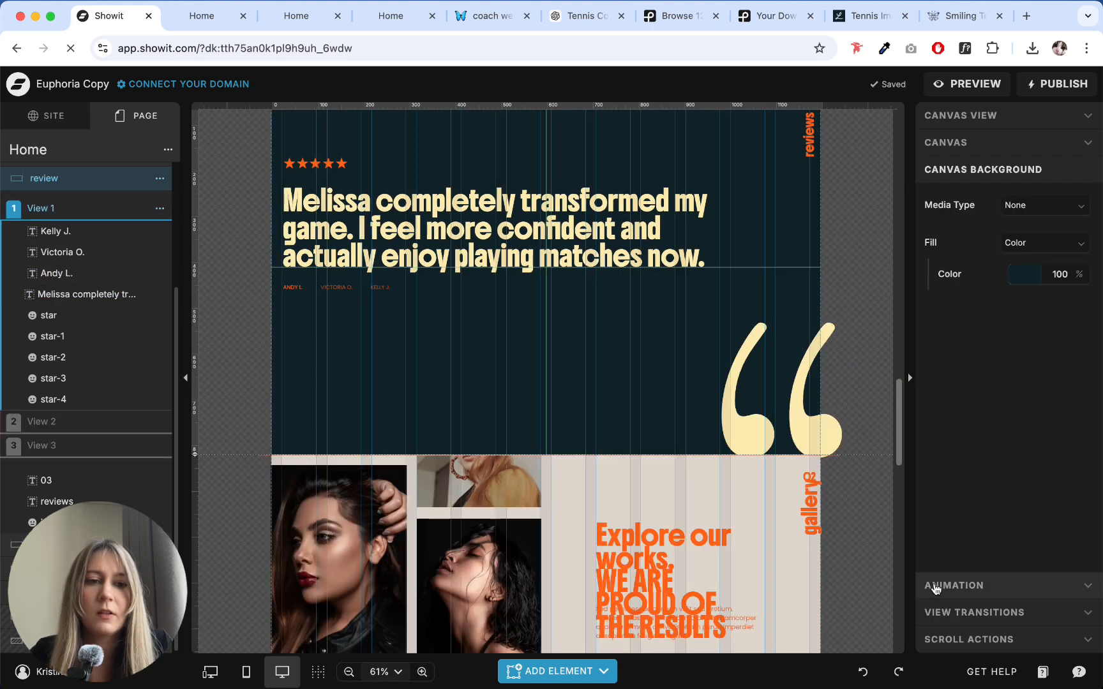
left_click(975, 612)
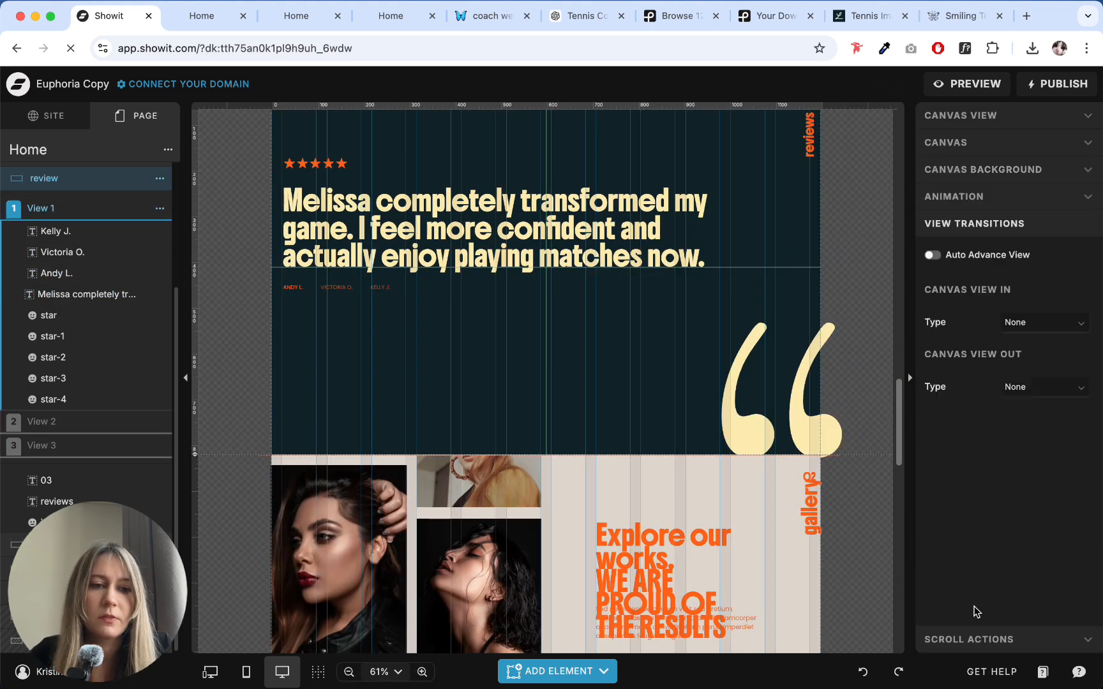
left_click(933, 256)
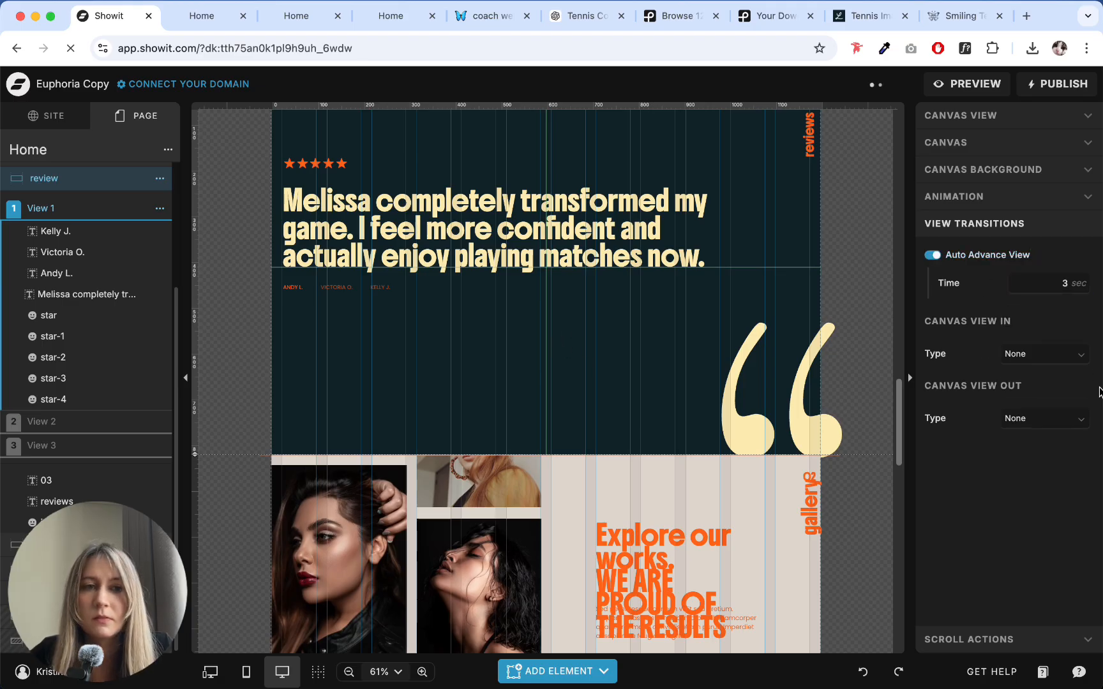
left_click(1044, 353)
left_click(1042, 414)
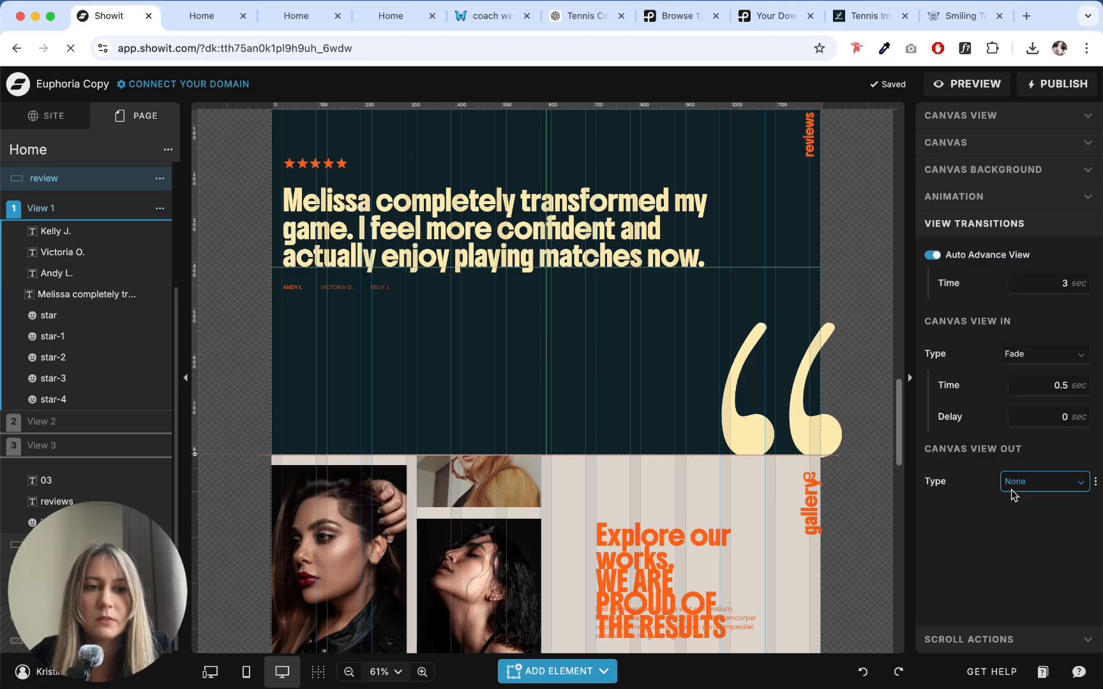
- Reduce the color opacity of the large quotation mark icon in the review canvas to 60%
scroll(569, 261, "up", 3)
scroll(569, 260, "down", 2)
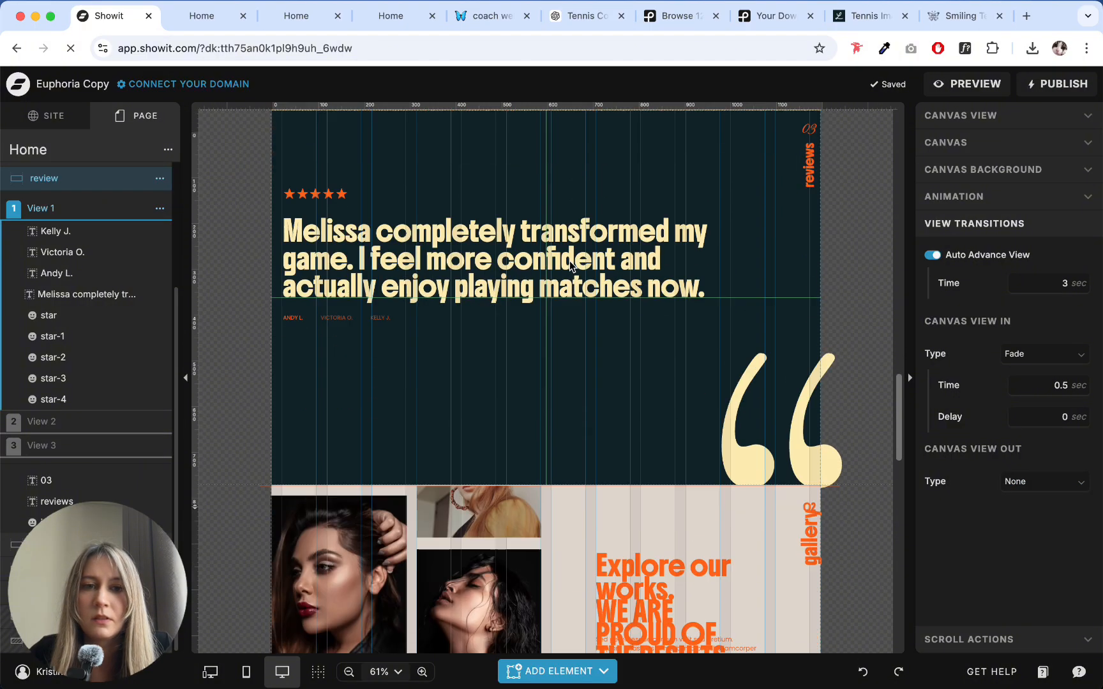
scroll(569, 260, "down", 1)
left_click(779, 401)
left_click(968, 116)
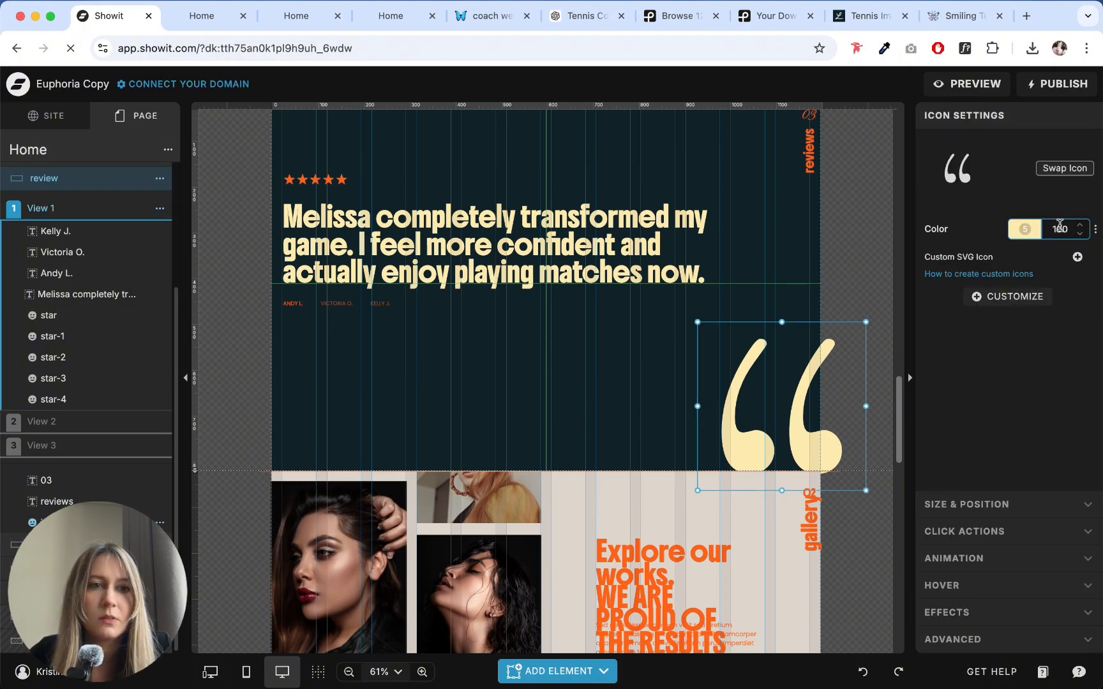
type("50")
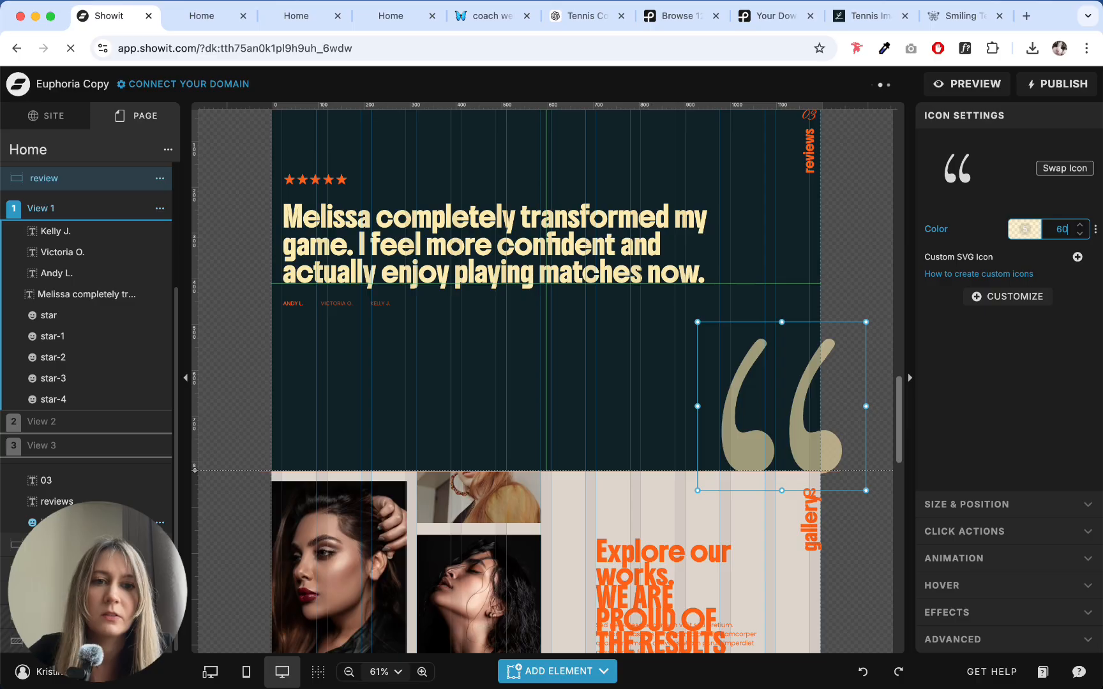
left_click(586, 357)
- Move the large quotation mark icon up by about 100 px within the review canvas
scroll(600, 361, "up", 5)
scroll(632, 361, "down", 6)
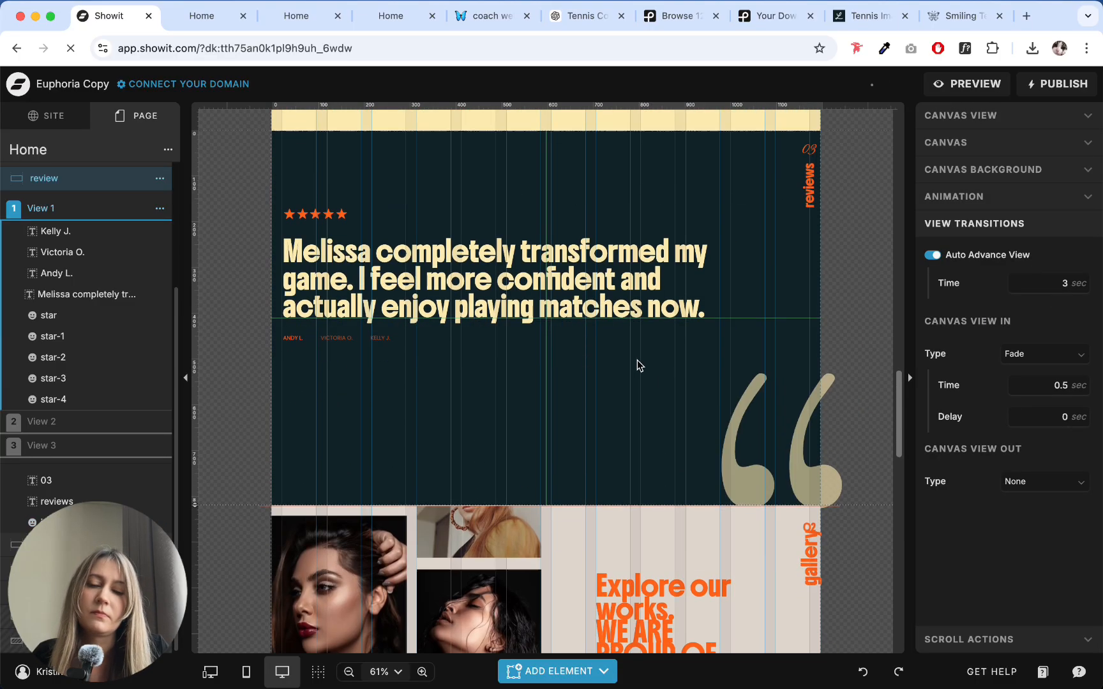
scroll(638, 357, "up", 2)
left_click(789, 488)
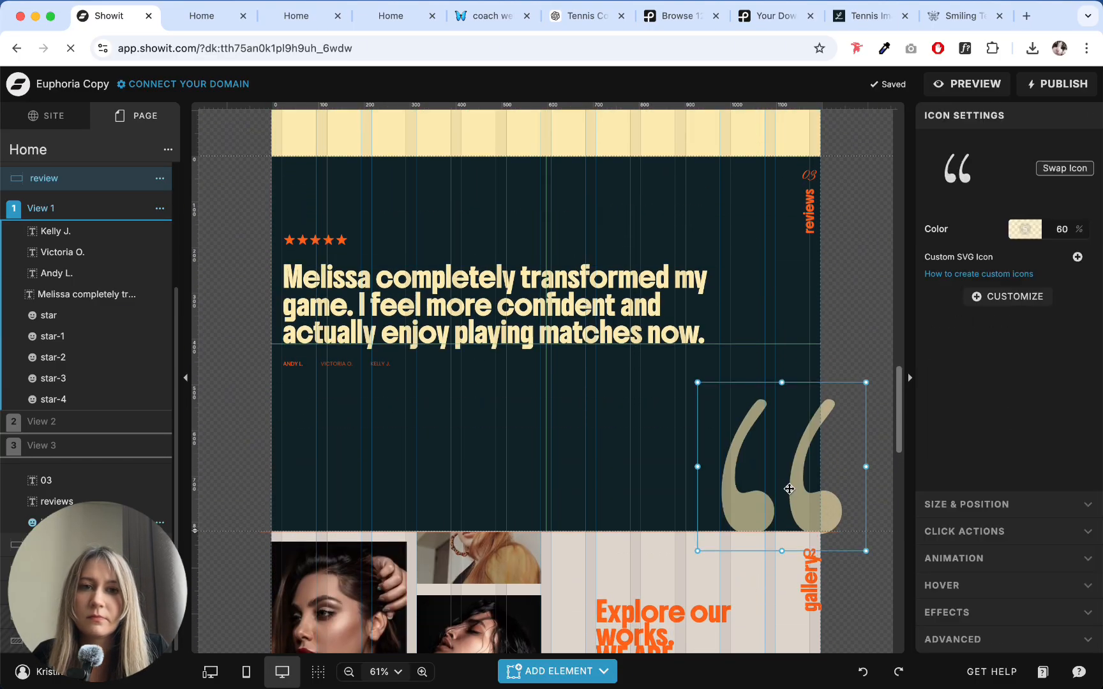
left_click_drag(790, 488, 779, 439)
- Shorten the review canvas to about 700 px high so its lower edge meets the base of the quotation mark
left_click_drag(200, 537, 207, 485)
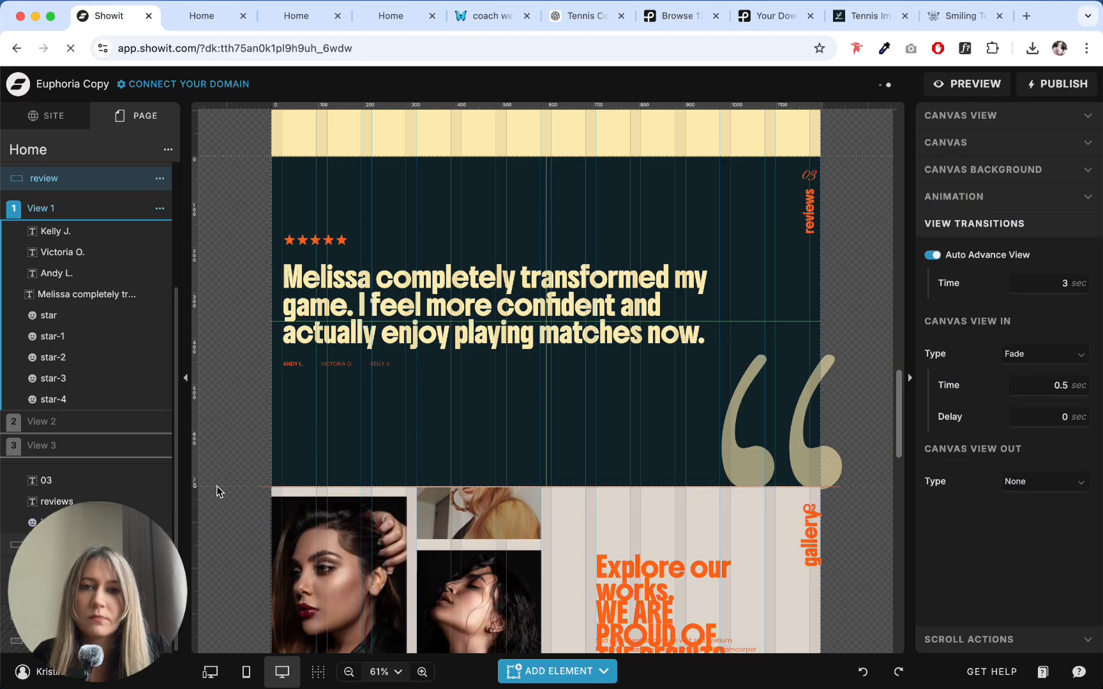
left_click_drag(195, 487, 195, 479)
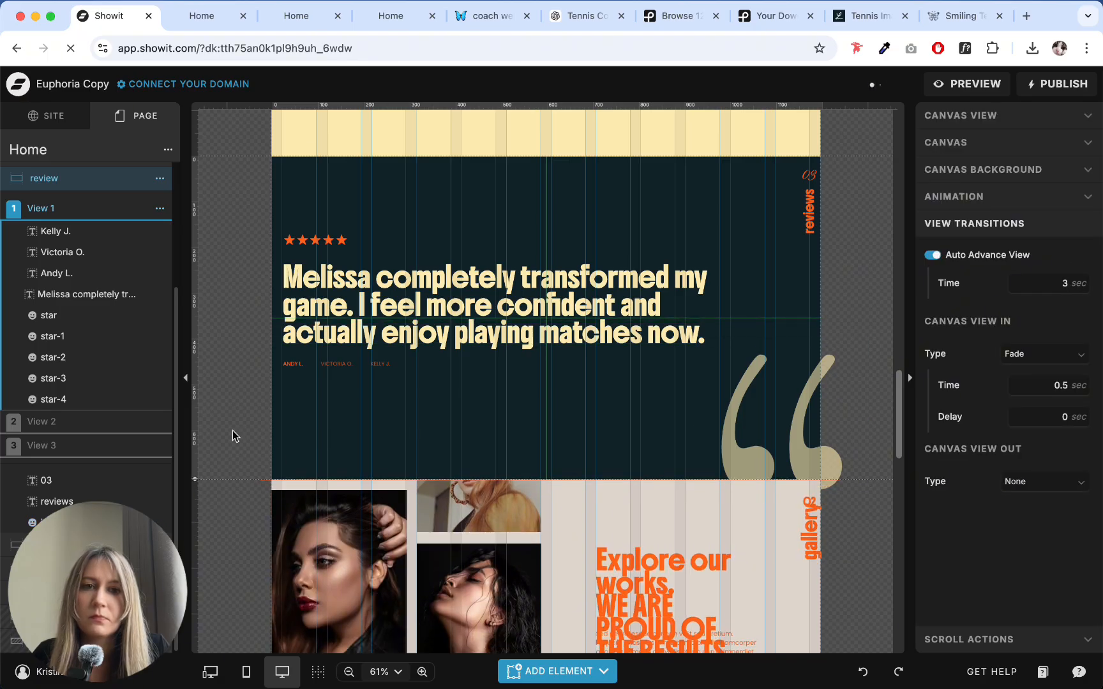
scroll(233, 430, "up", 3)
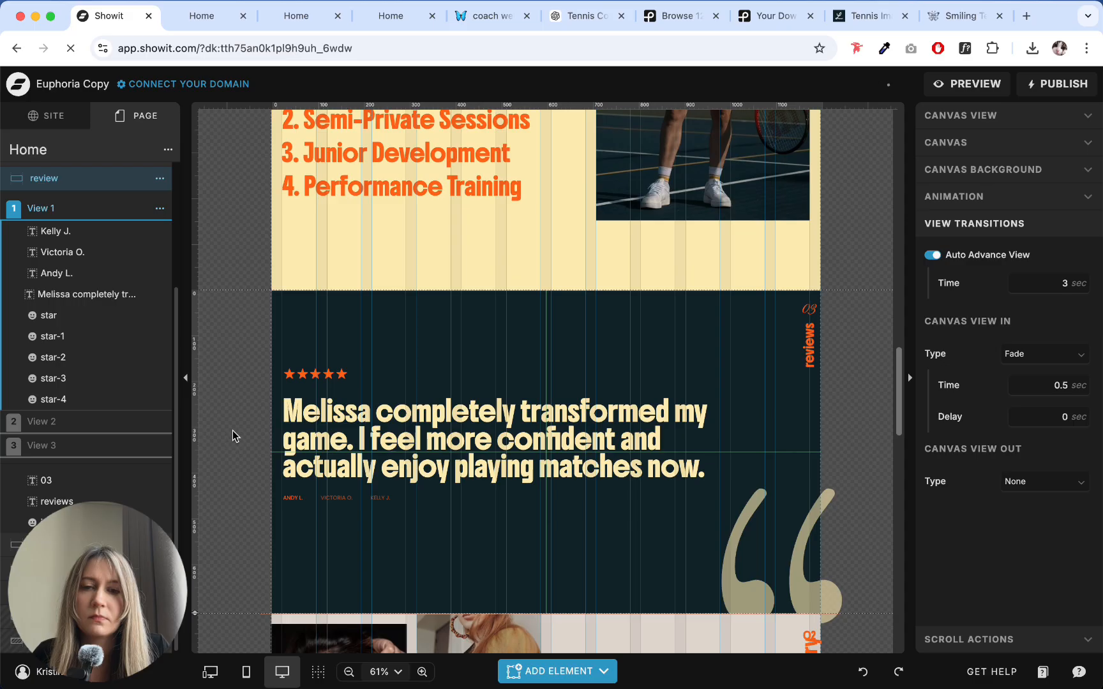
- Select the gallery canvas below the review section
scroll(233, 431, "down", 10)
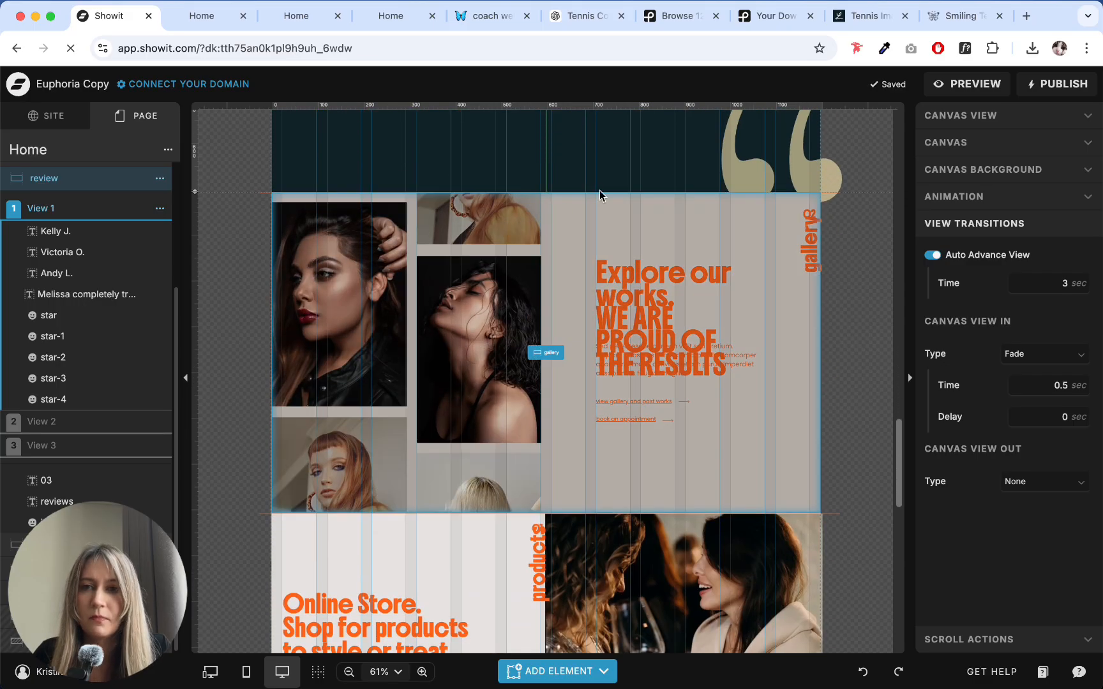
left_click(600, 191)
left_click(589, 192)
left_click(588, 191)
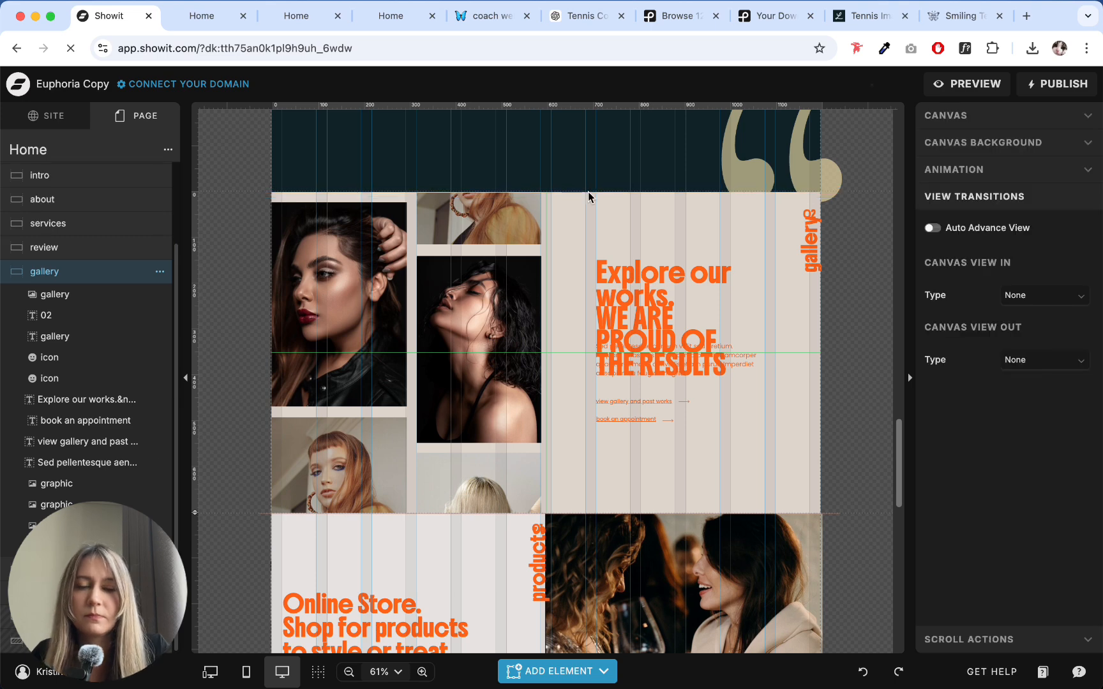
left_click(274, 286)
left_click(650, 245)
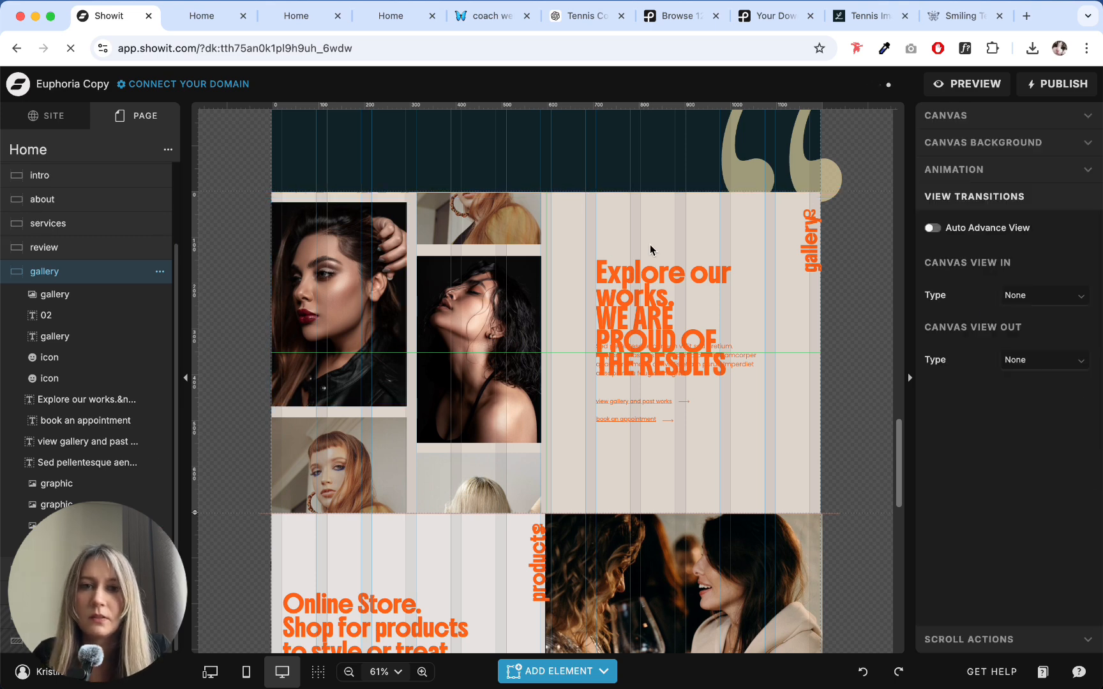
left_click(613, 254)
left_click(609, 212)
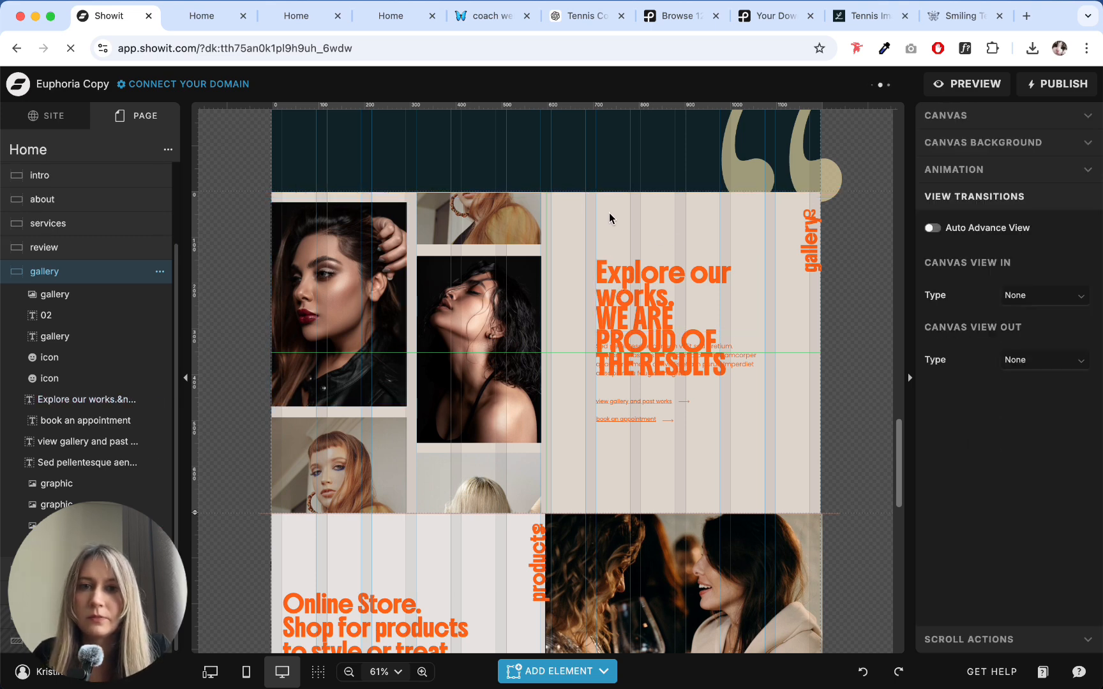
left_click(650, 261)
left_click(639, 233)
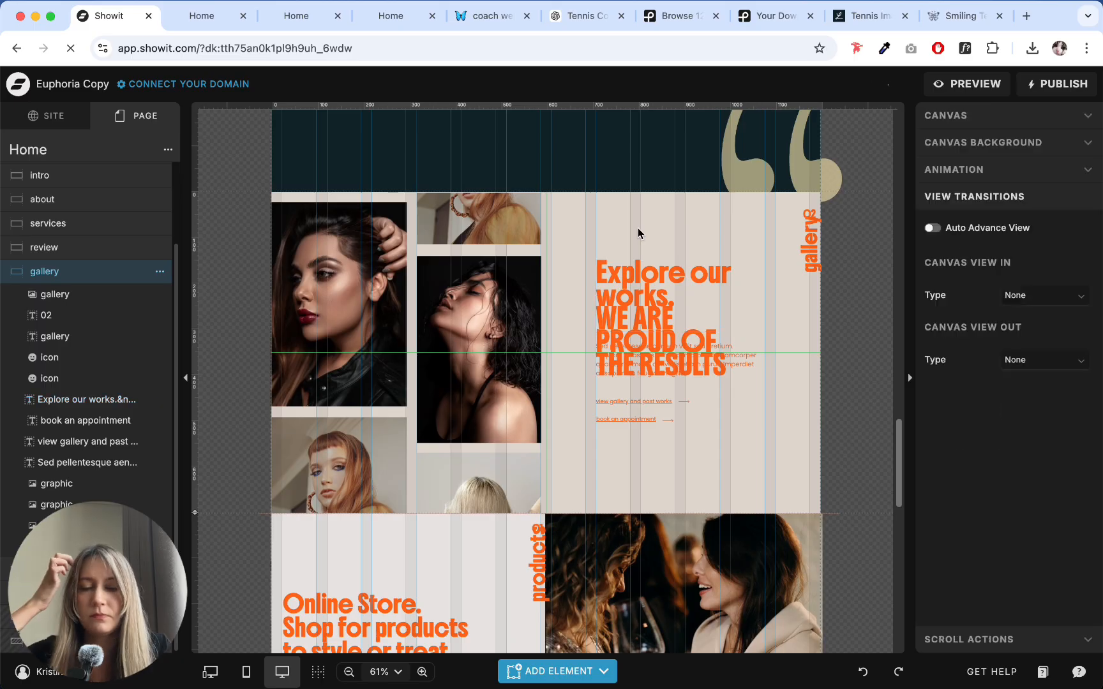
- Move the vertical gallery label down by about 50 px so it no longer overlaps the number 02
left_click(807, 246)
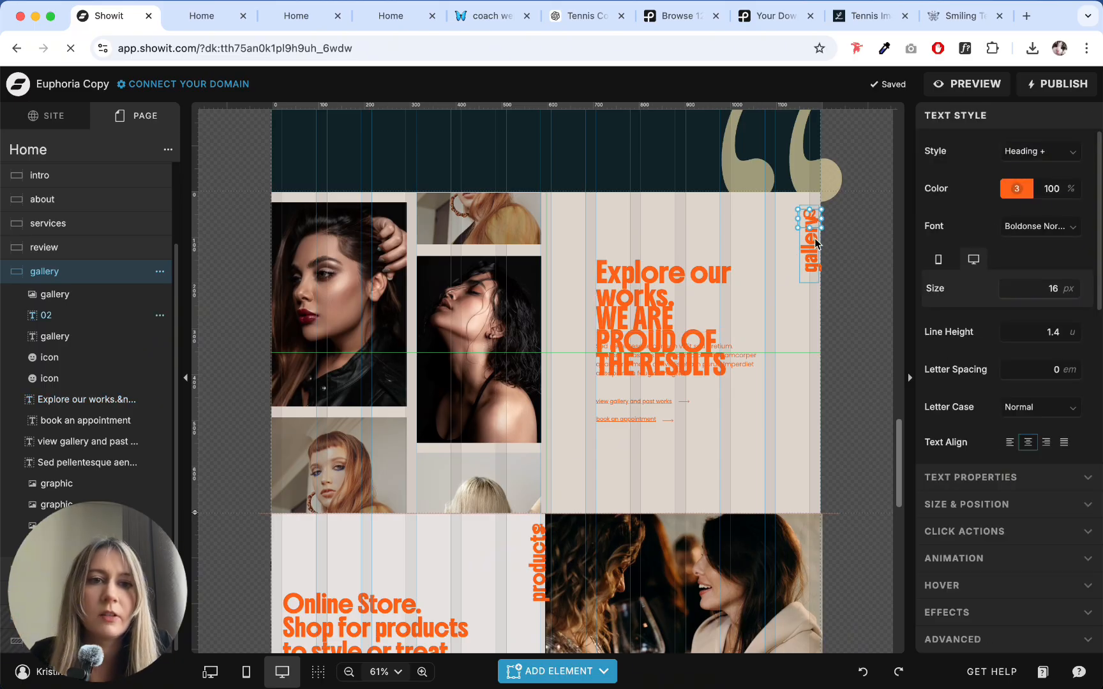
left_click(752, 249)
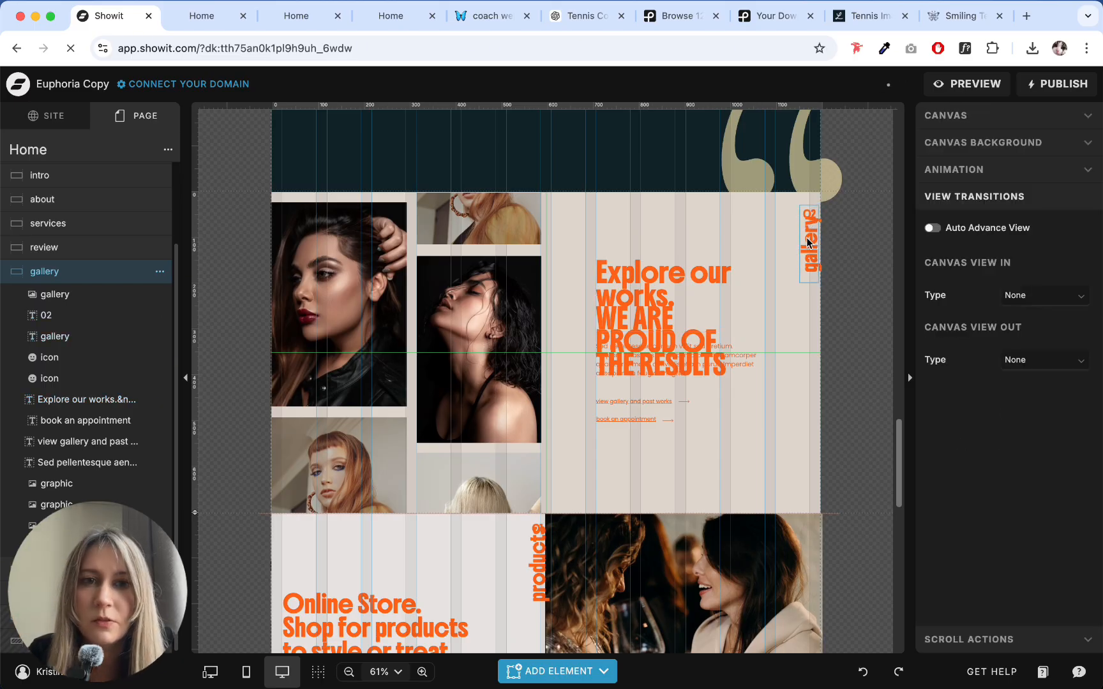
left_click_drag(812, 238, 812, 261)
left_click(756, 228)
- Copy the text style of the services canvas's number (Pinyon Script, 27 px) onto the gallery canvas's number 02
scroll(754, 224, "up", 3)
scroll(754, 225, "up", 5)
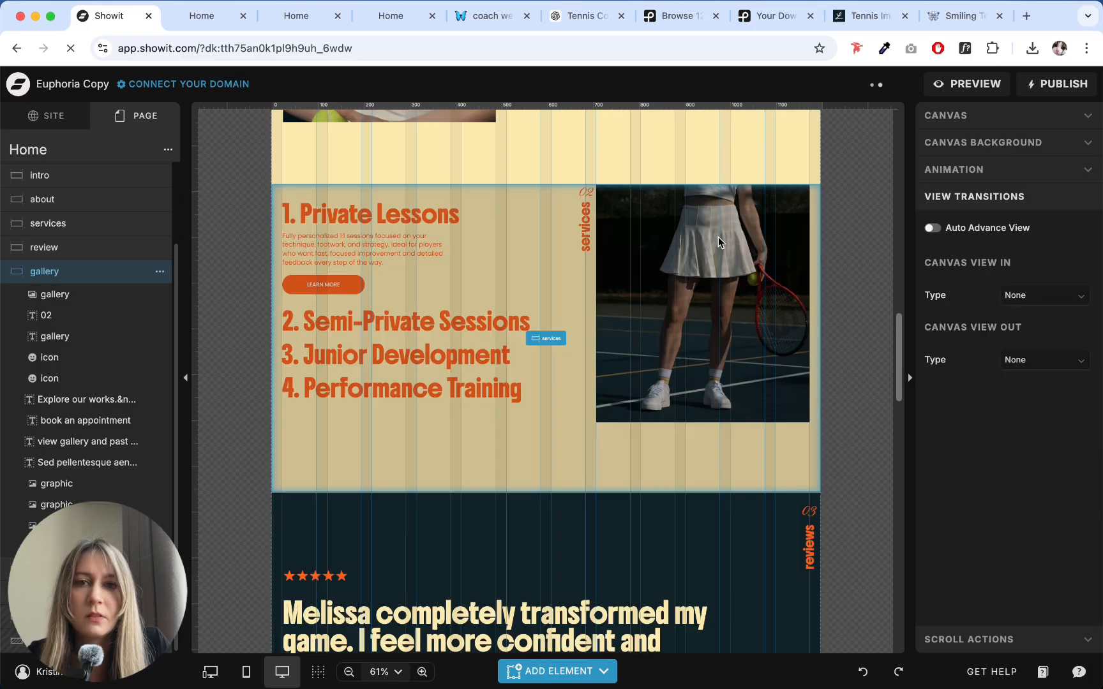
left_click(571, 252)
left_click(588, 241)
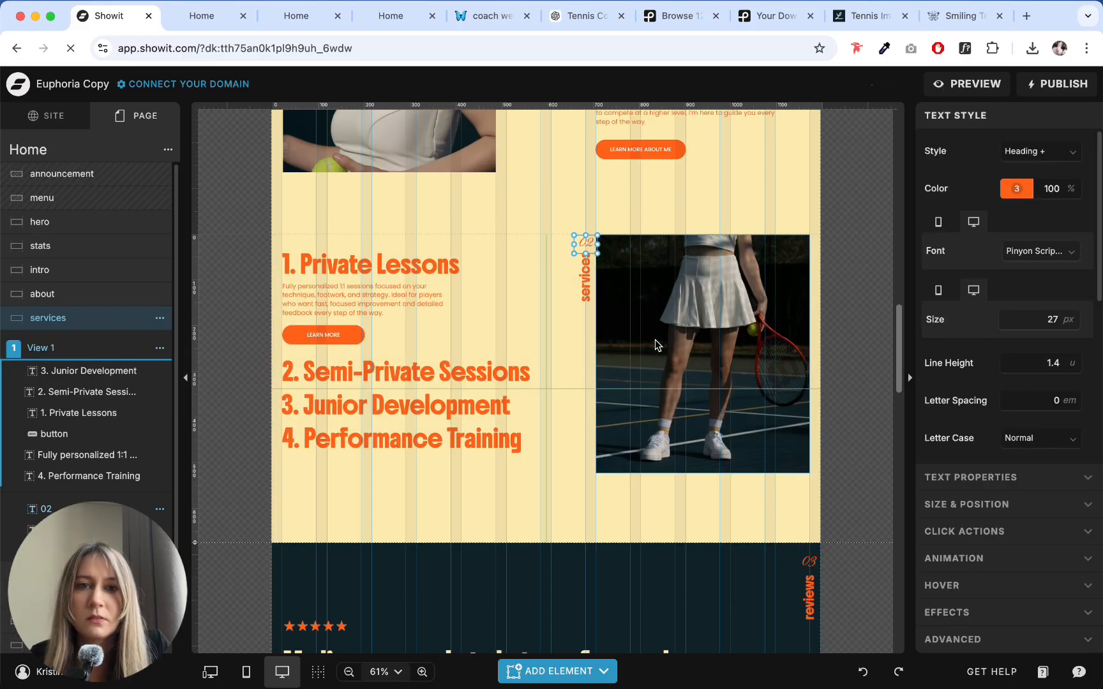
scroll(654, 339, "down", 8)
left_click(796, 373)
left_click(808, 363)
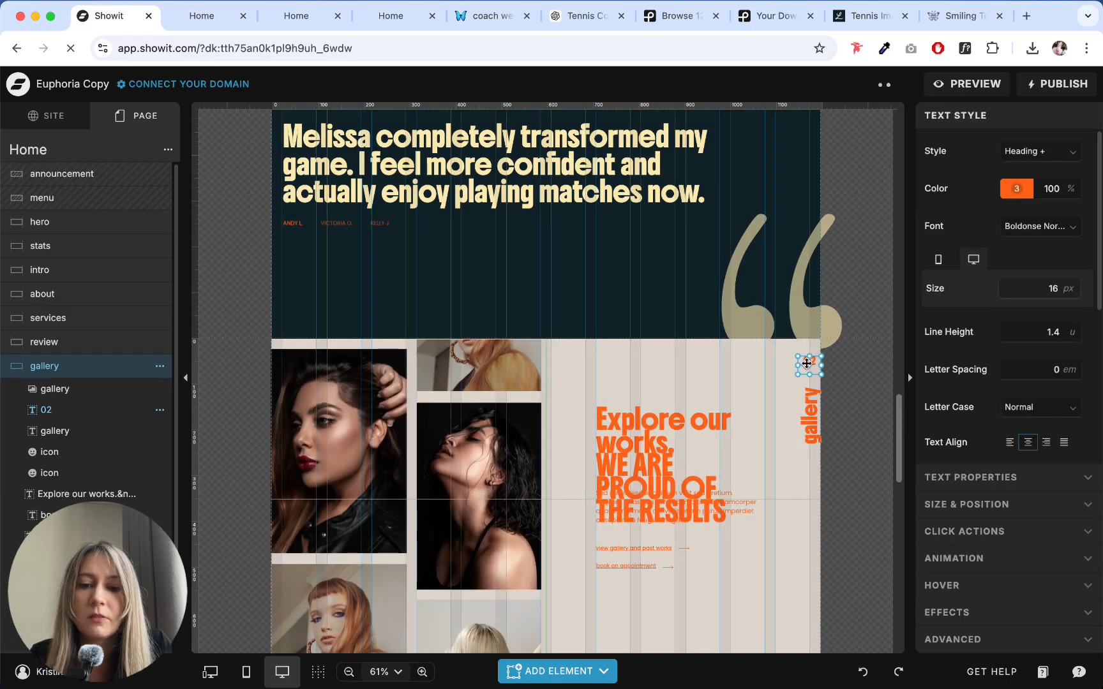
left_click(764, 365)
- Give the vertical gallery label the reviews label's 20 px text style and move it up by about 50 px
scroll(764, 364, "up", 5)
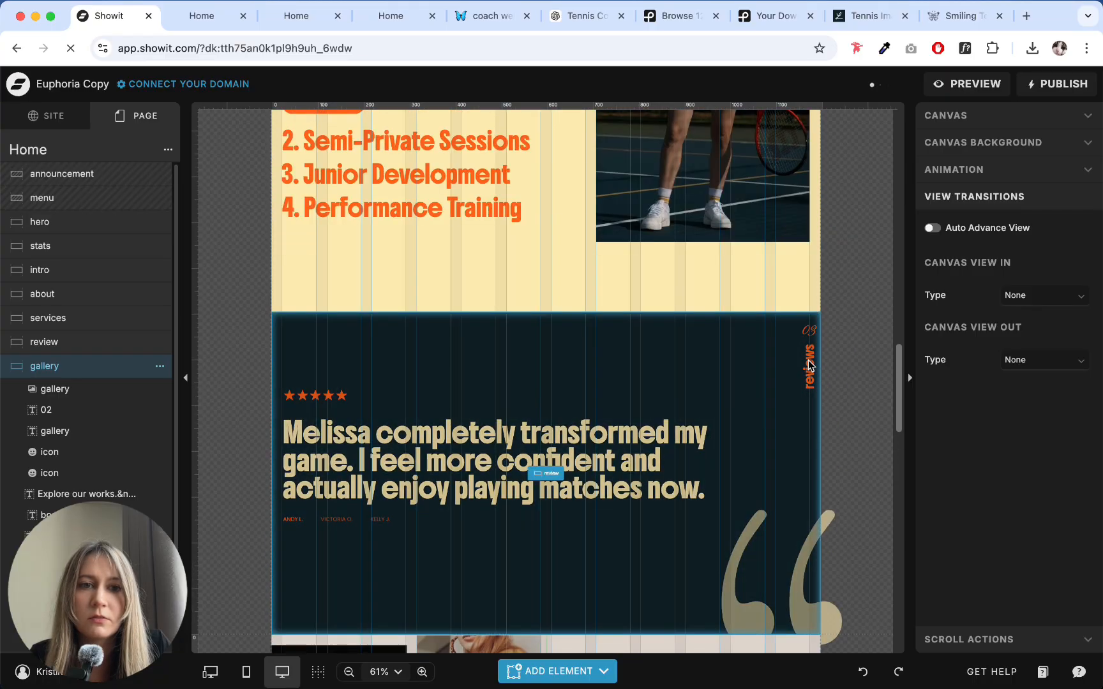
left_click(809, 365)
scroll(809, 365, "down", 5)
left_click(808, 360)
left_click(809, 211)
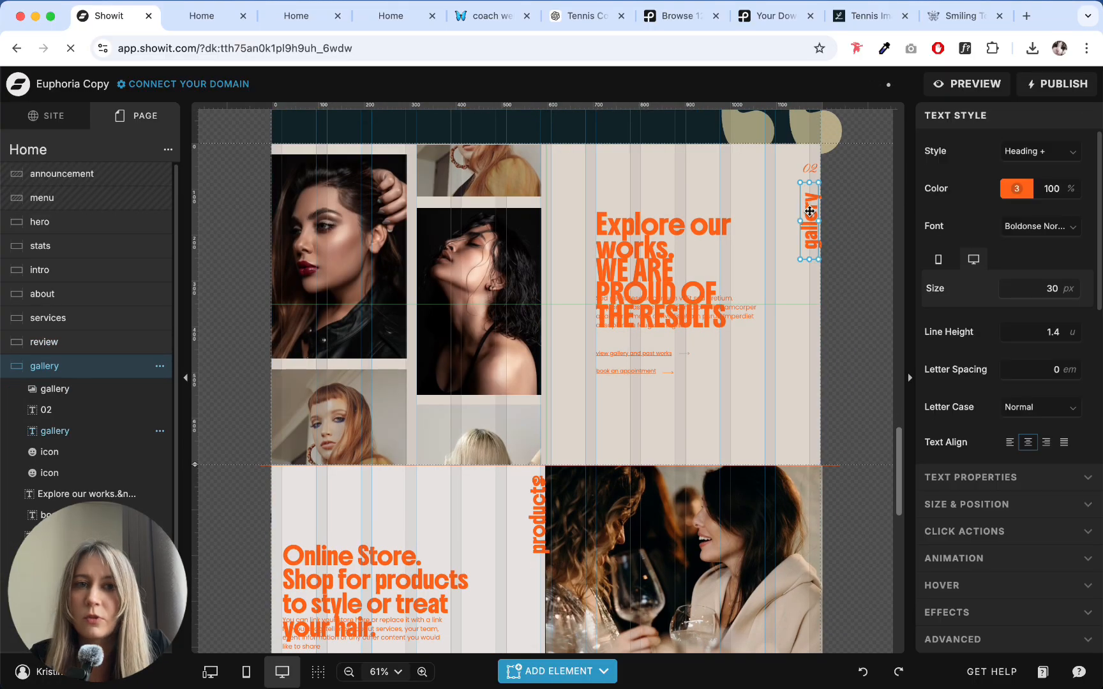
left_click(799, 293)
left_click_drag(812, 220, 816, 197)
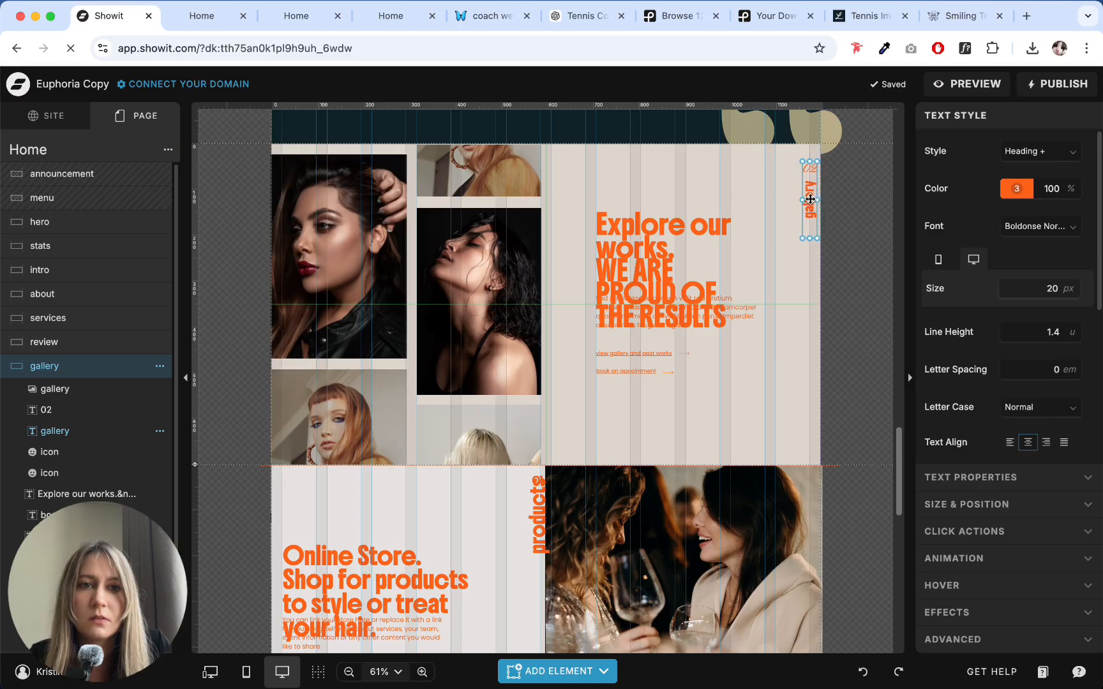
- Change the vertical gallery label's text to "how it works" and move it down by about 40 px, clear of the number 02
double_click(810, 199)
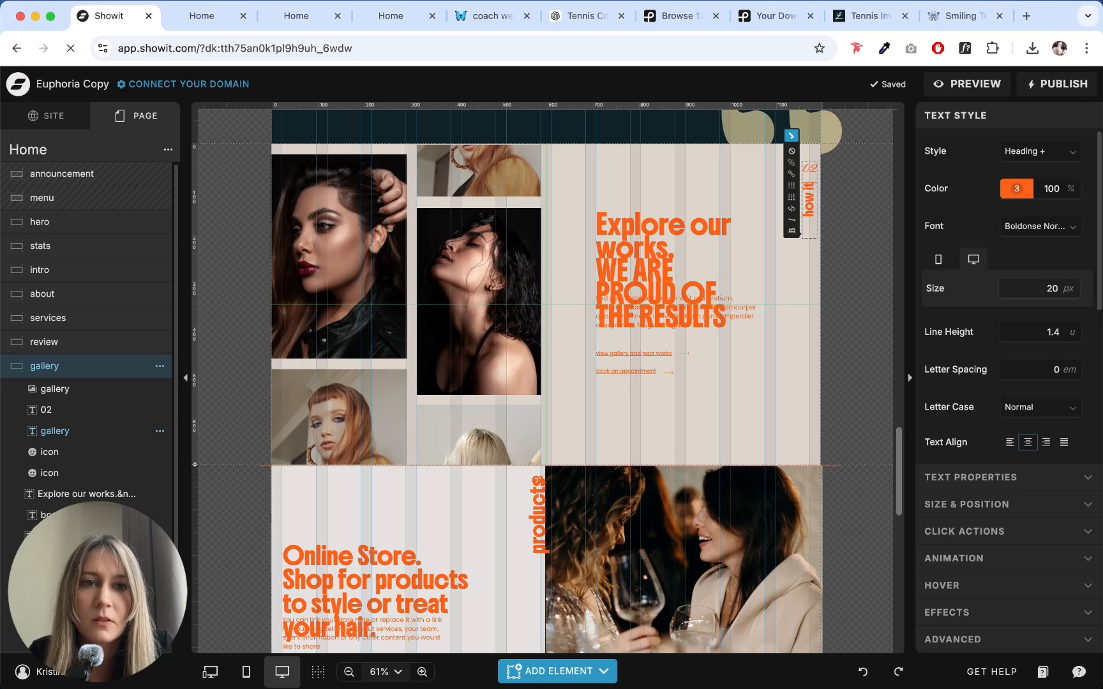
key("Escape")
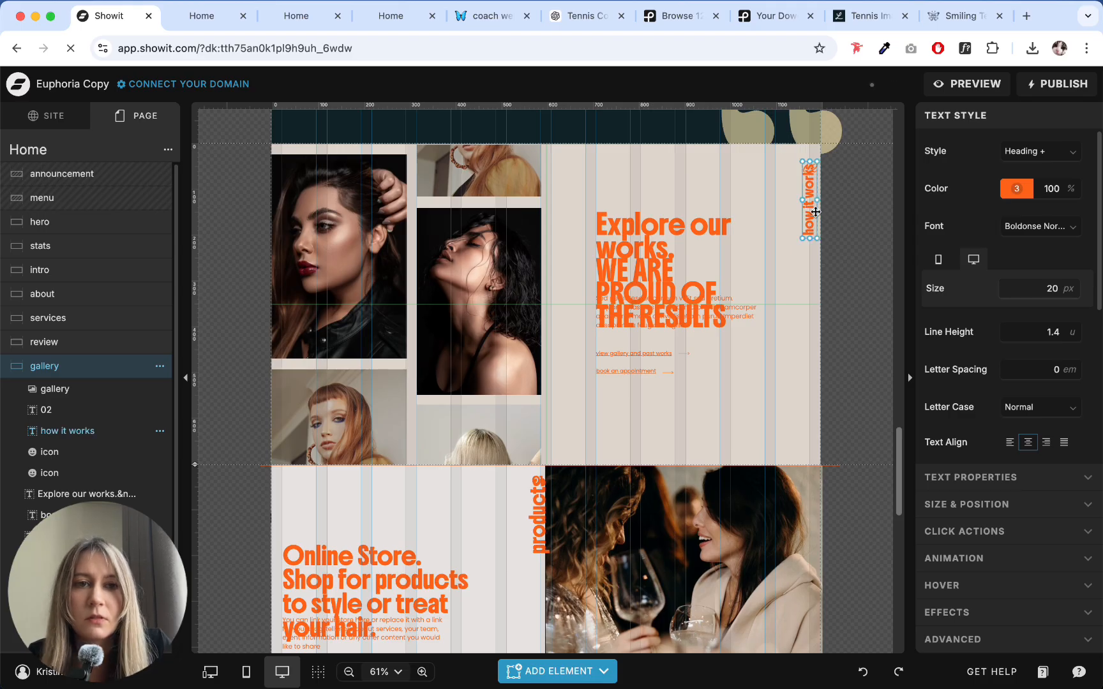
left_click_drag(811, 205, 812, 224)
left_click(734, 190)
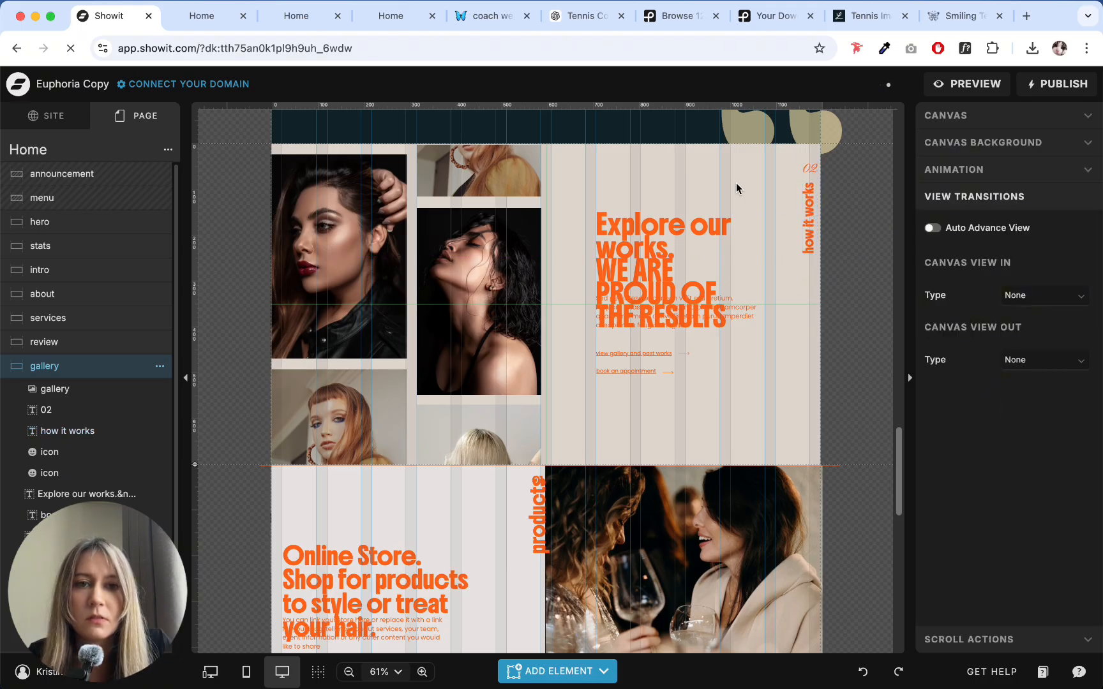
- Switch to the ChatGPT website copy and copy the Results / Benefits section headline "What You Can Expect"
left_click(557, 671)
left_click(639, 246)
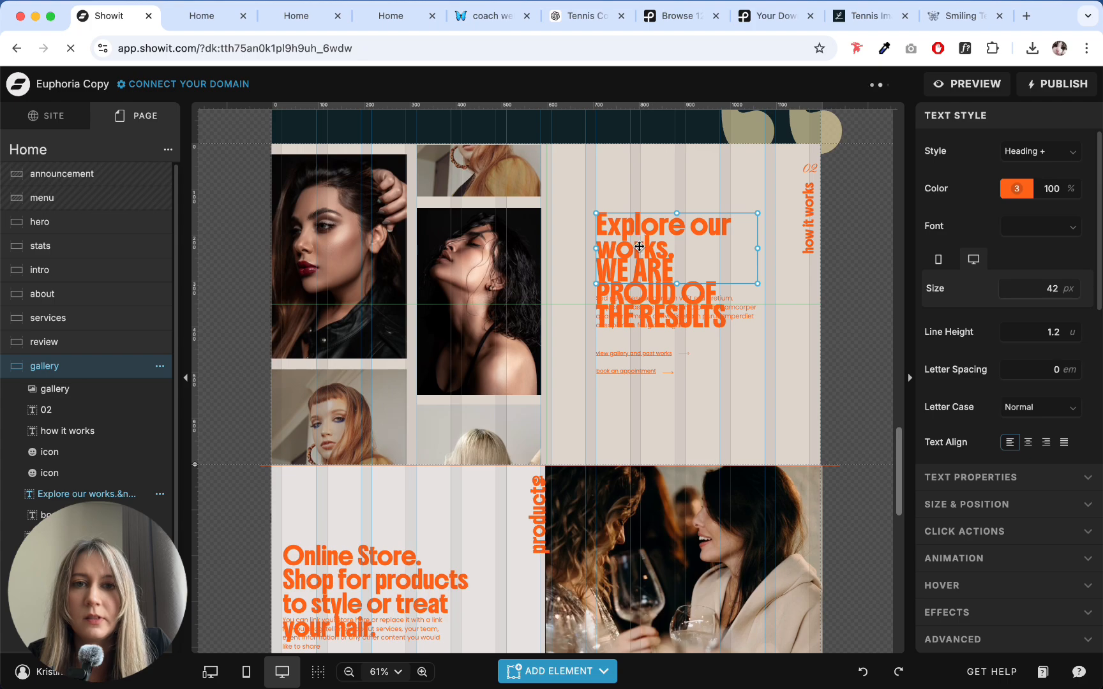
left_click(573, 24)
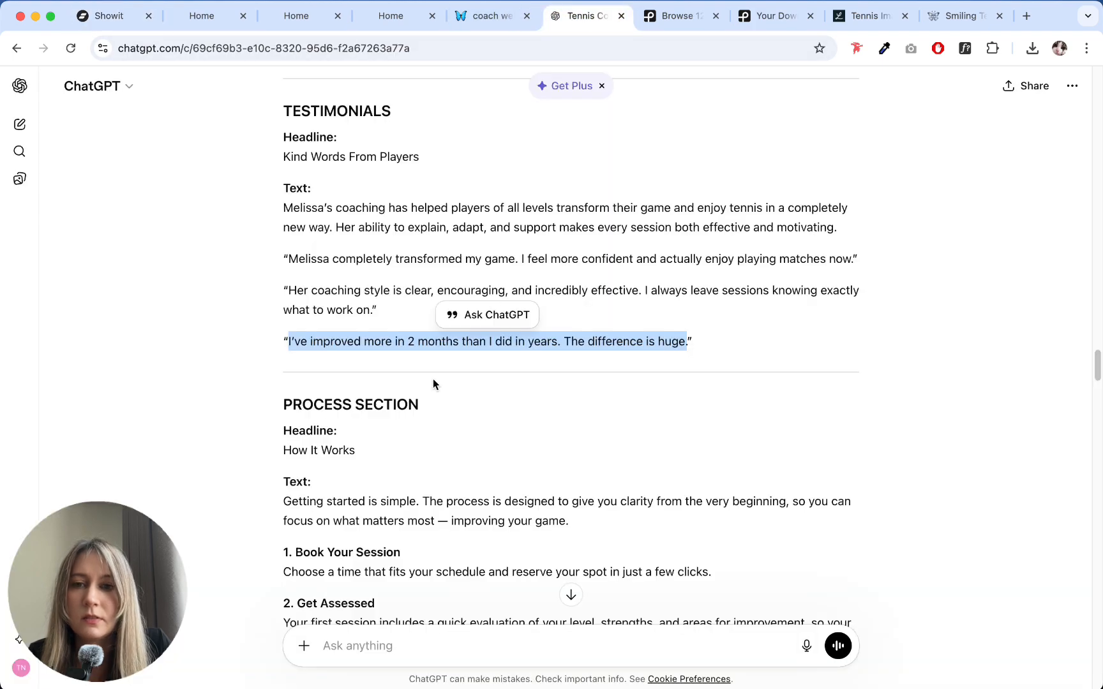
scroll(433, 379, "down", 6)
scroll(460, 330, "down", 5)
scroll(406, 327, "down", 7)
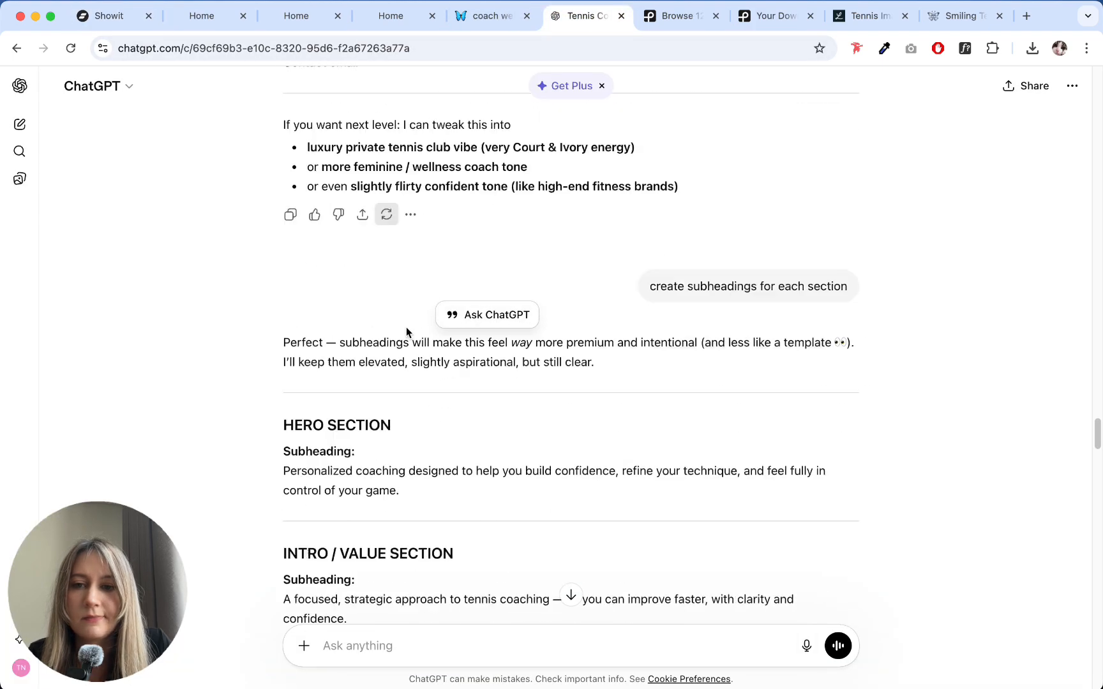
scroll(406, 327, "up", 20)
scroll(406, 326, "up", 6)
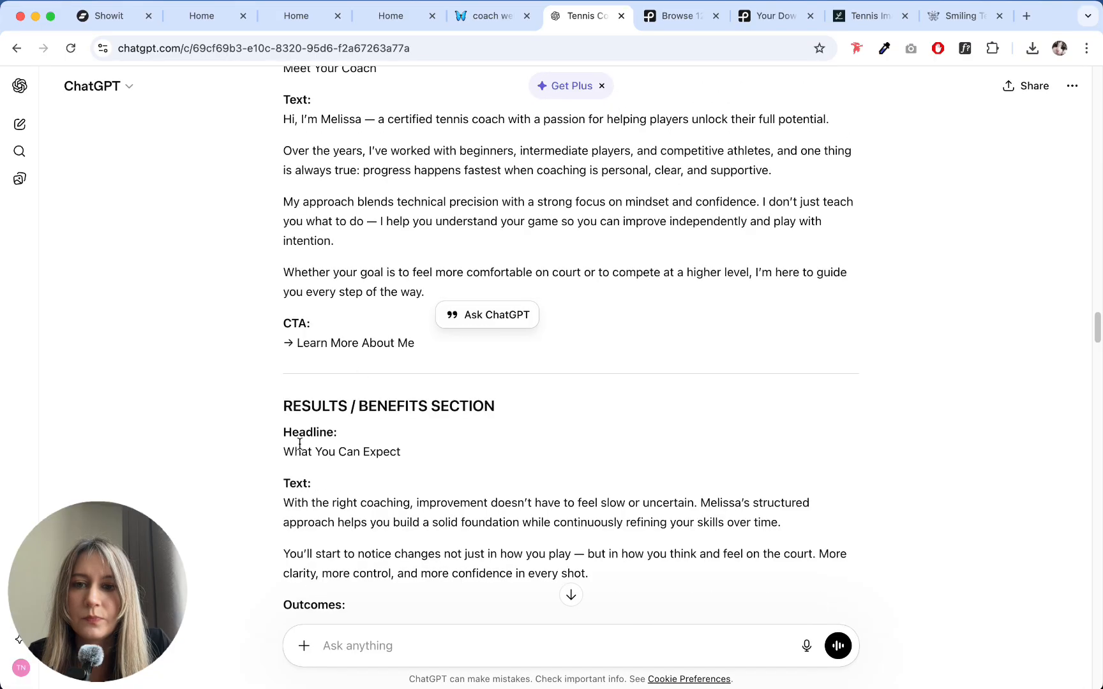
scroll(299, 441, "up", 5)
scroll(313, 417, "up", 11)
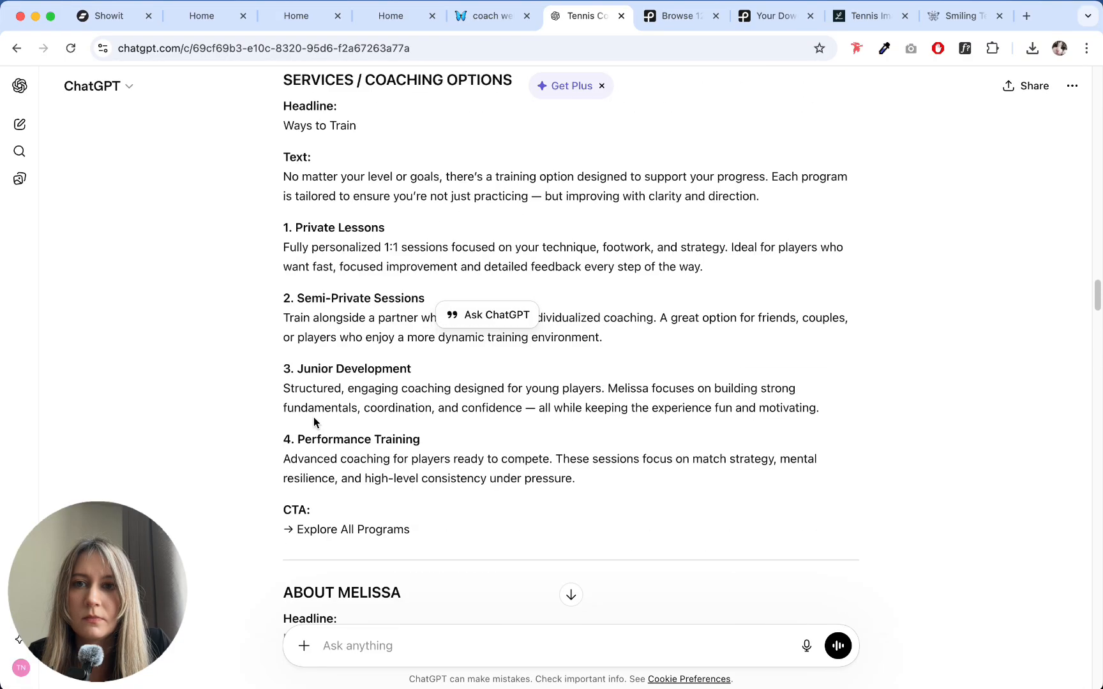
scroll(313, 417, "up", 3)
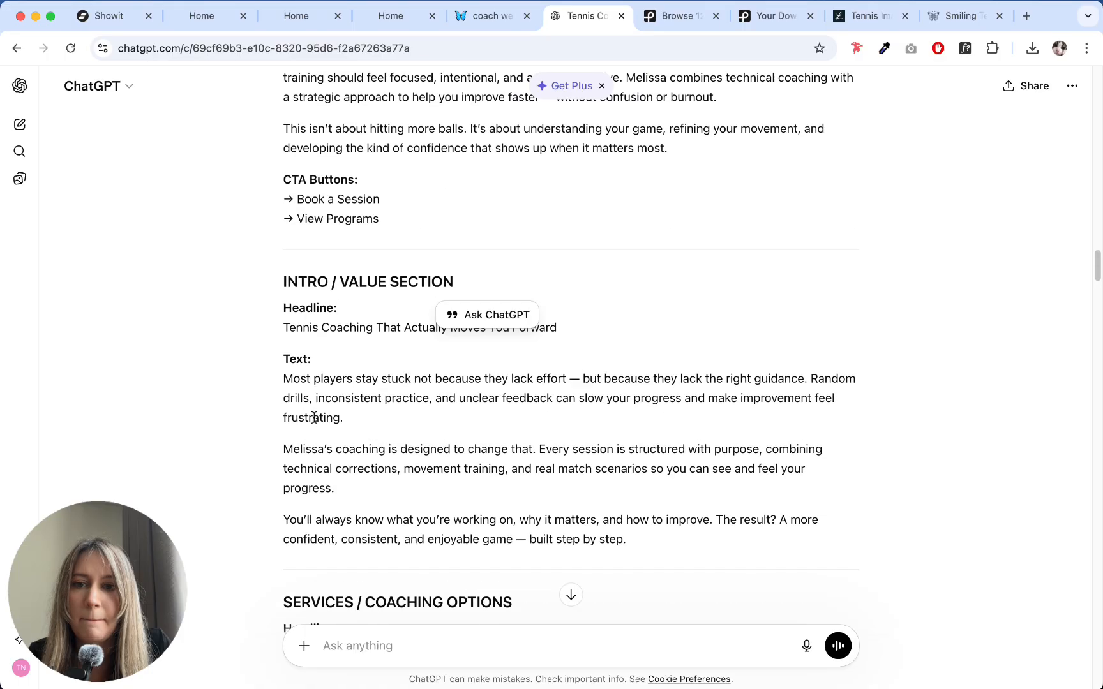
scroll(313, 417, "down", 20)
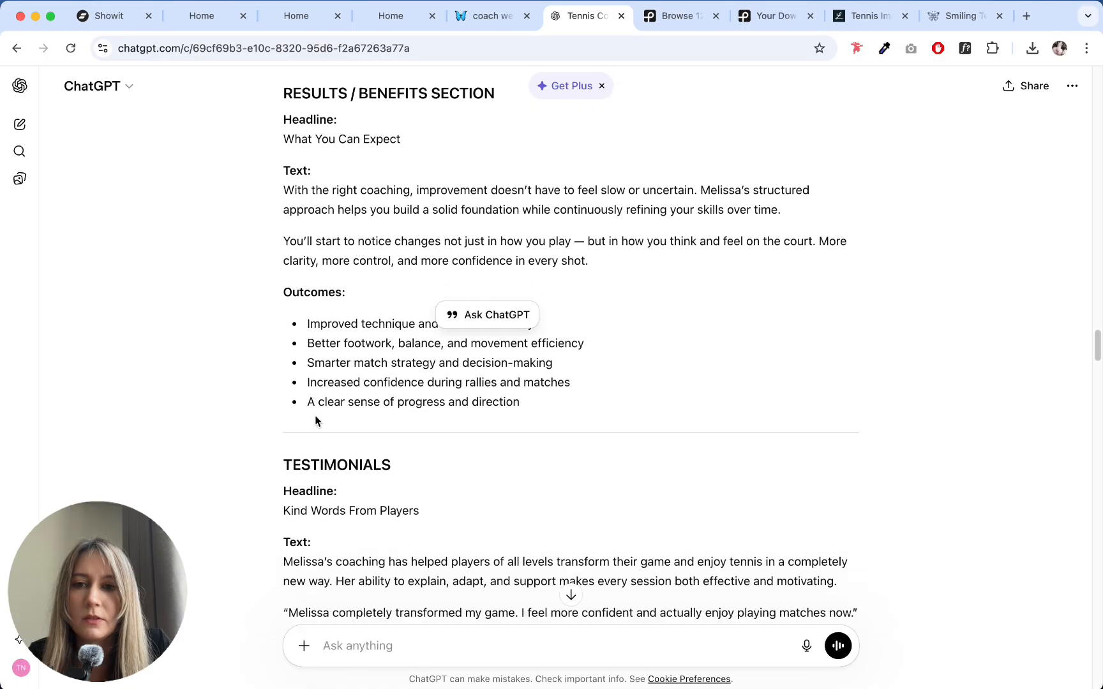
left_click_drag(284, 138, 424, 141)
key("super+c")
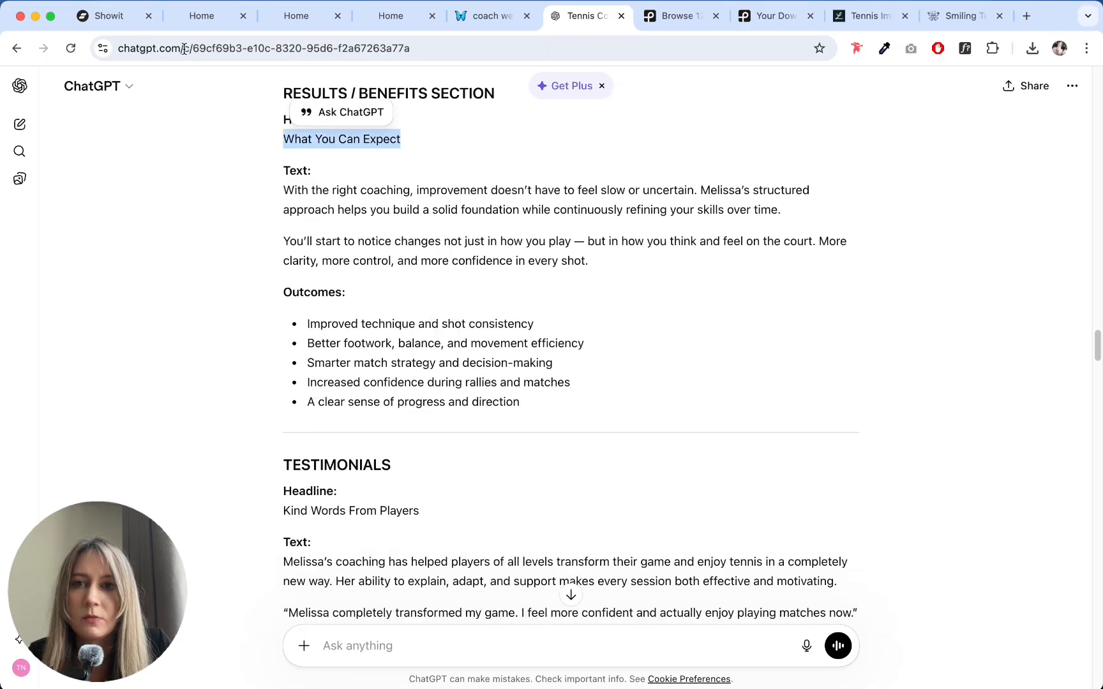
- Switch back to Showit and paste "What You Can Expect" over the first line of the gallery canvas's heading
left_click(102, 17)
triple_click(653, 242)
key("super+v")
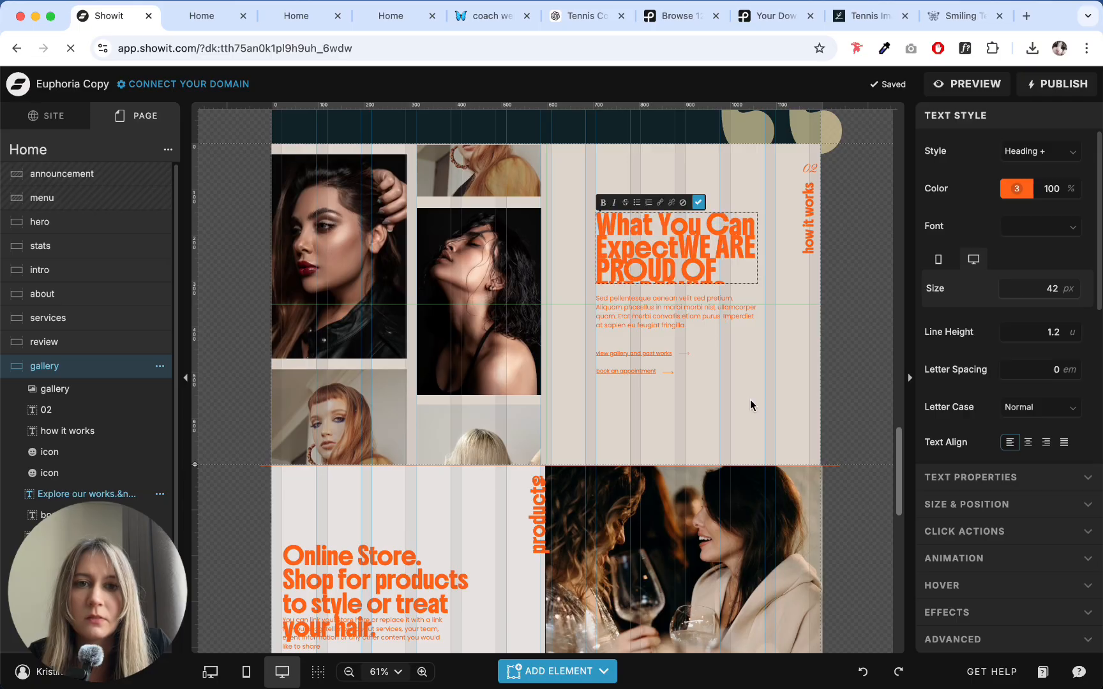
left_click(751, 404)
- Remove the old text left in the gallery canvas's heading and format it with the Heading style, aligned left
triple_click(635, 253)
left_click(1038, 152)
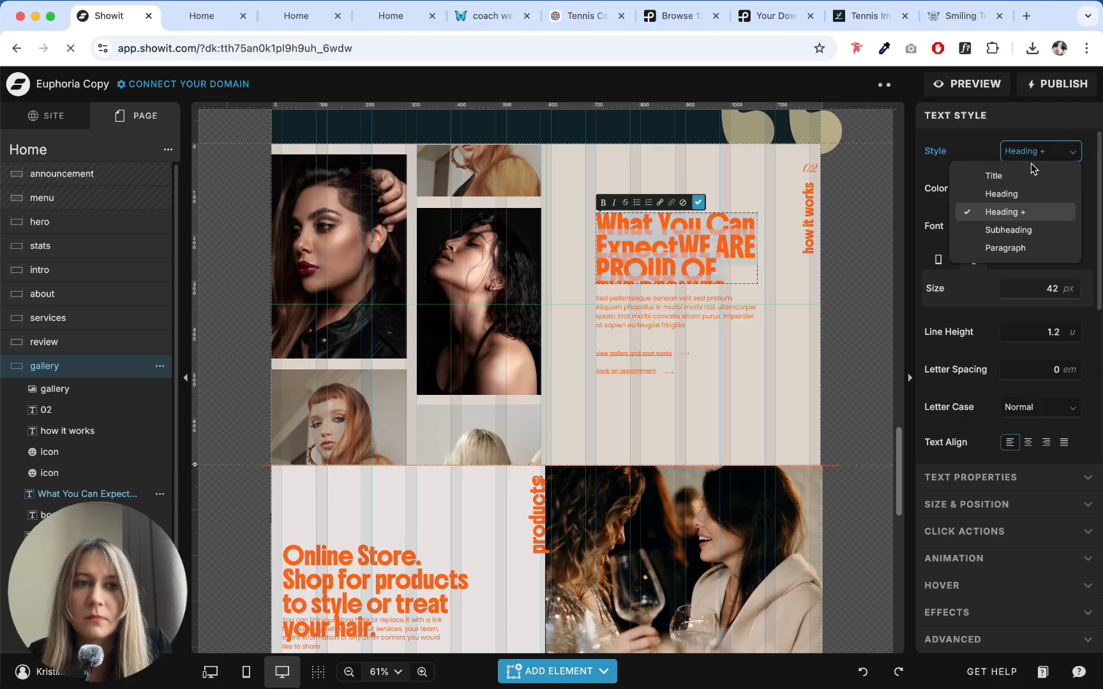
left_click(1008, 192)
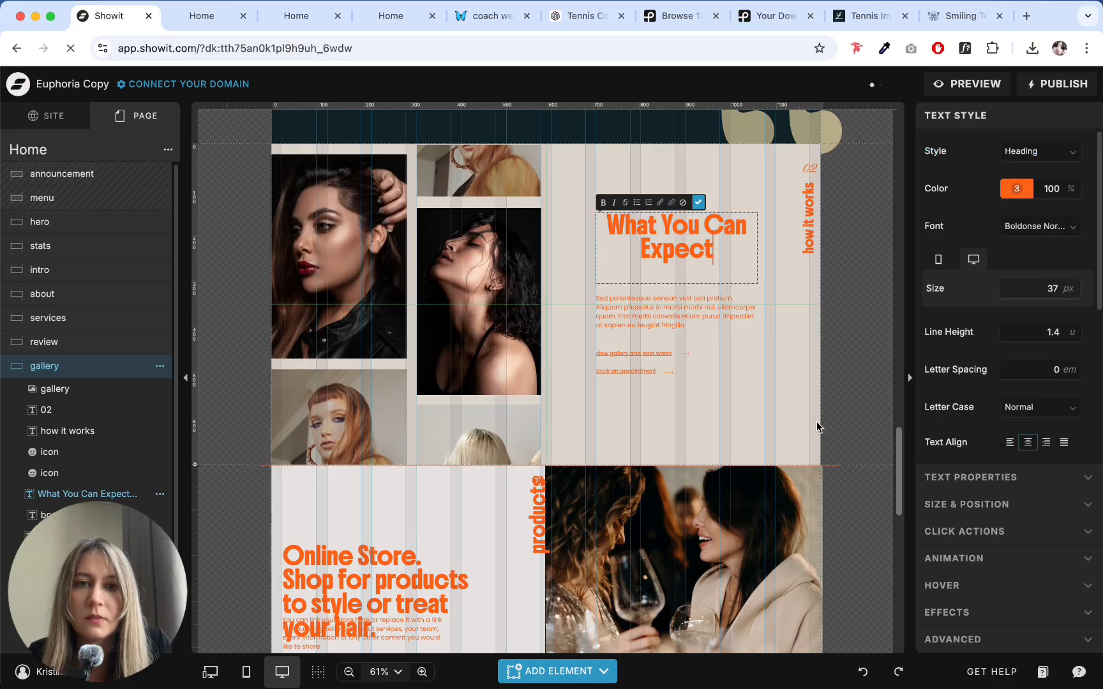
left_click(1010, 442)
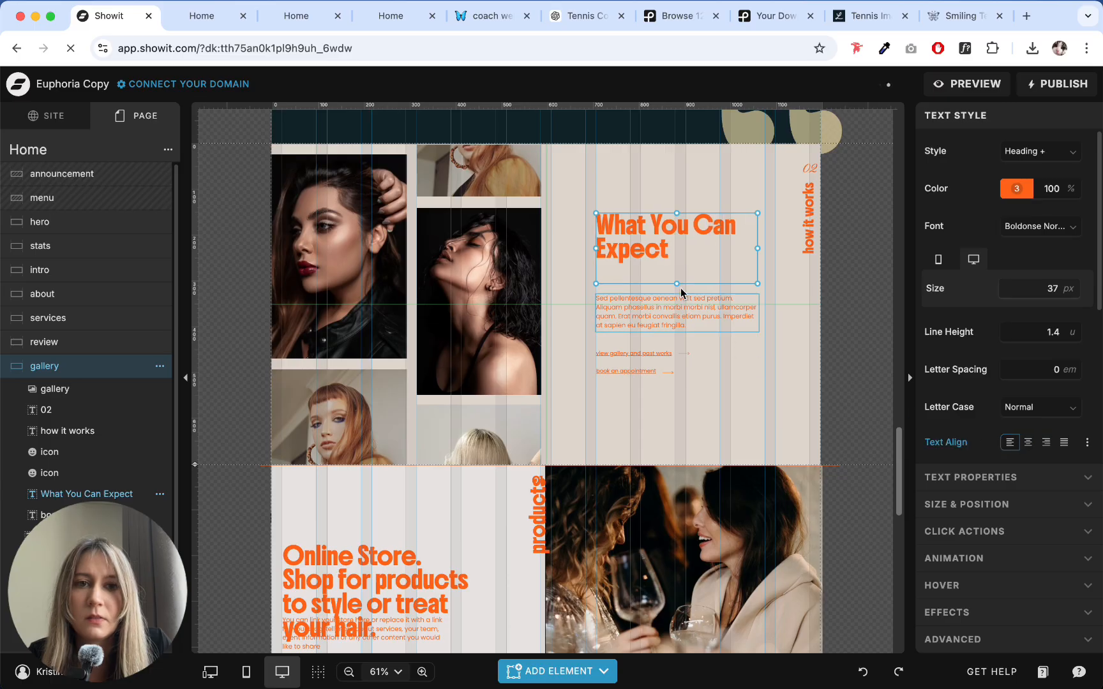
- Shorten the heading's text box by about 45 px and move the paragraph below it up by the same amount
left_click_drag(678, 286, 678, 263)
left_click(671, 280)
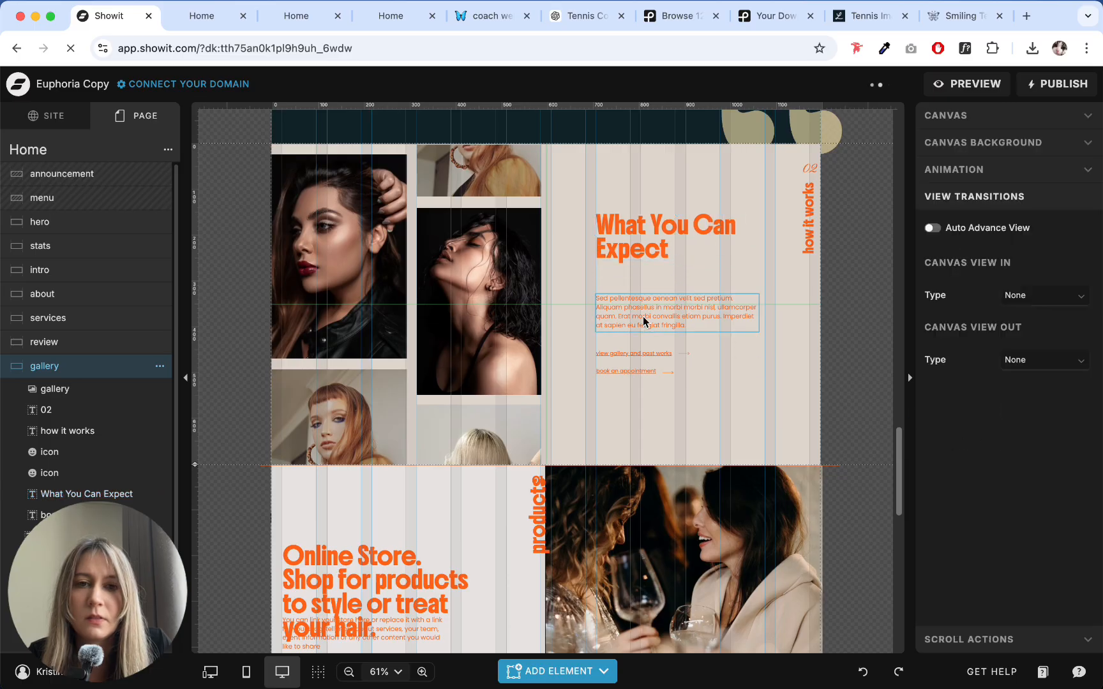
left_click_drag(643, 318, 643, 293)
- Delete the gallery and appointment links together with their arrow icons below the paragraph
left_click(589, 343)
left_click_drag(589, 343, 741, 421)
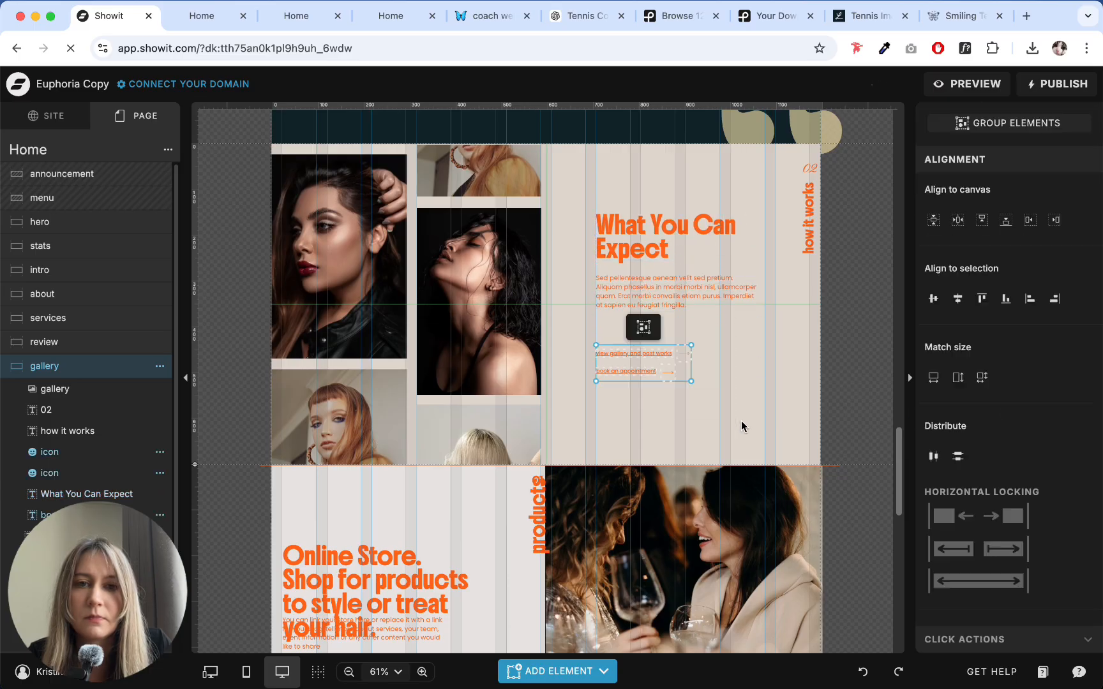
key("Delete")
- Swap the gallery canvas's large upper-left portrait for the dark pexels-anastasia-nagibina photo of a red racket, sneakers and tennis balls
left_click(319, 281)
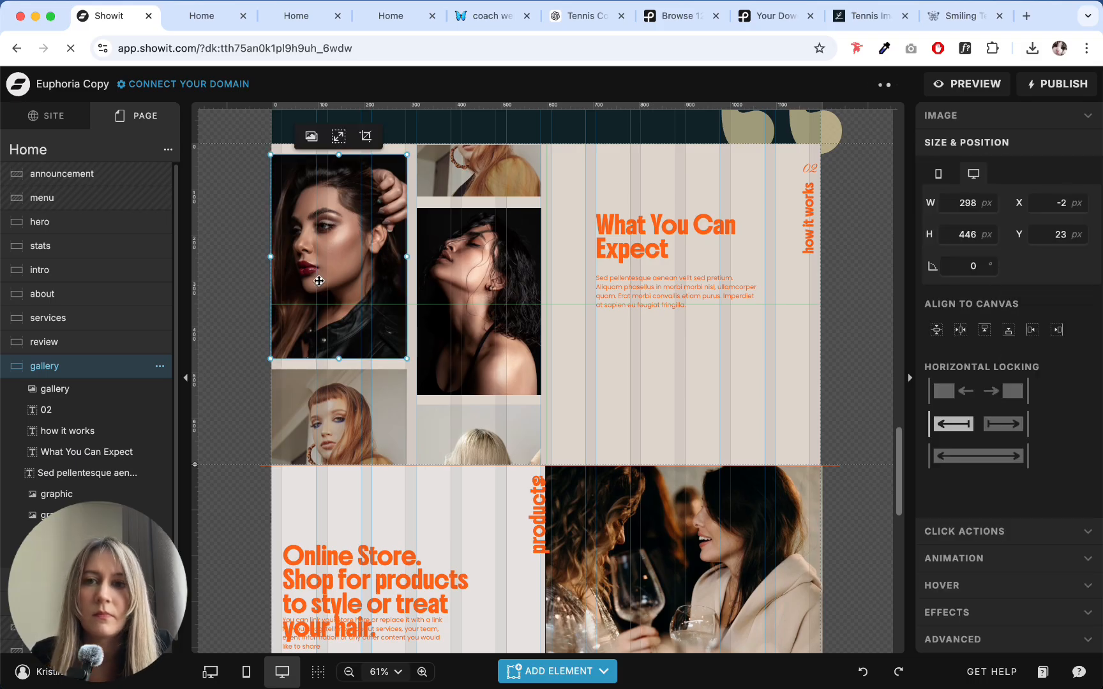
left_click(980, 117)
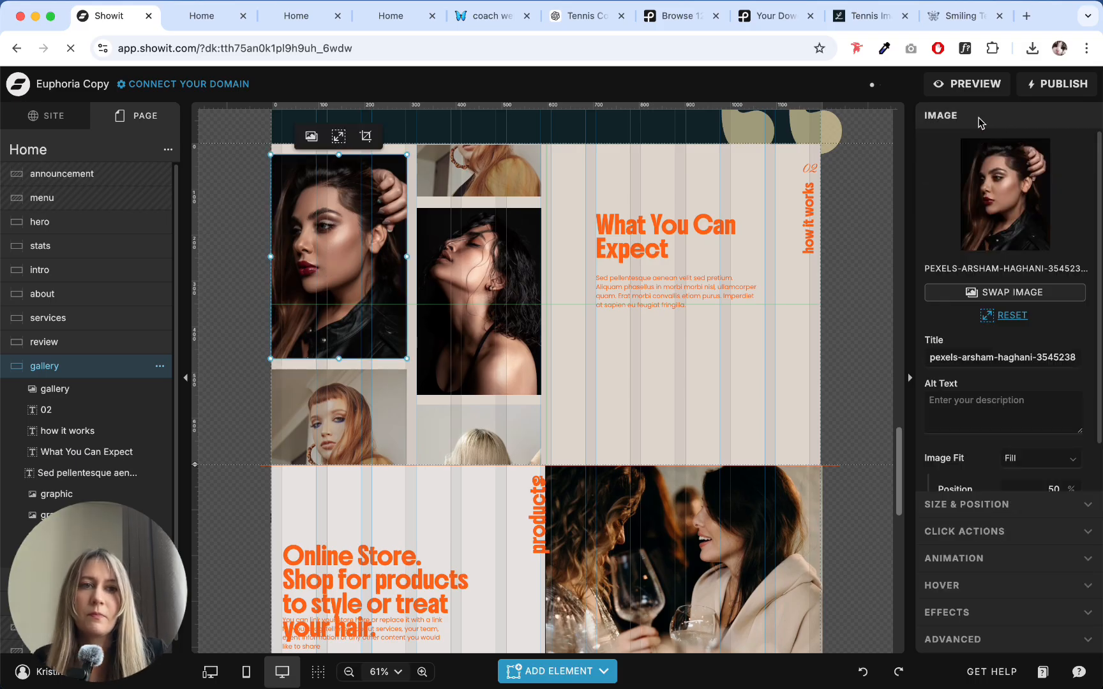
left_click(989, 185)
scroll(631, 302, "down", 3)
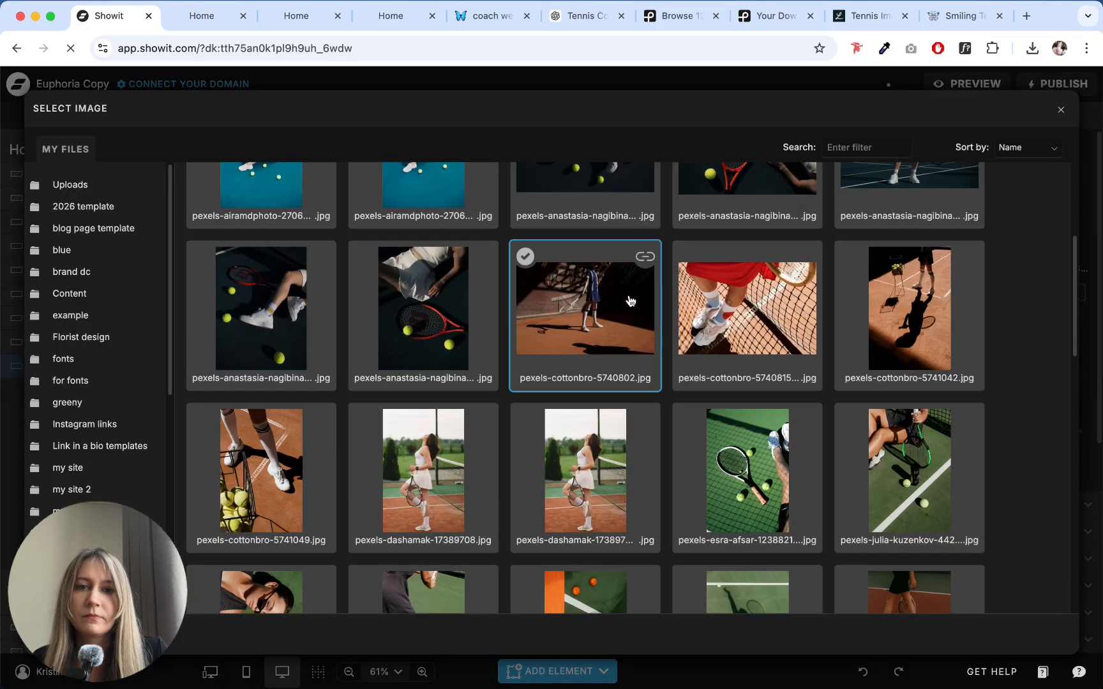
scroll(600, 324, "up", 3)
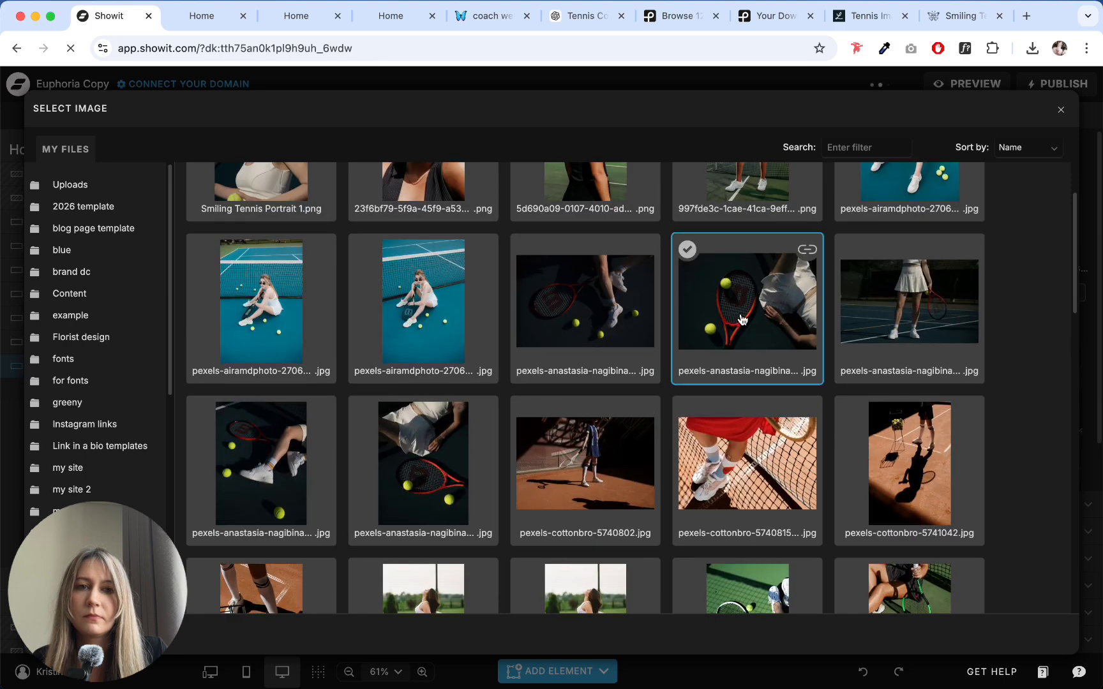
left_click(591, 319)
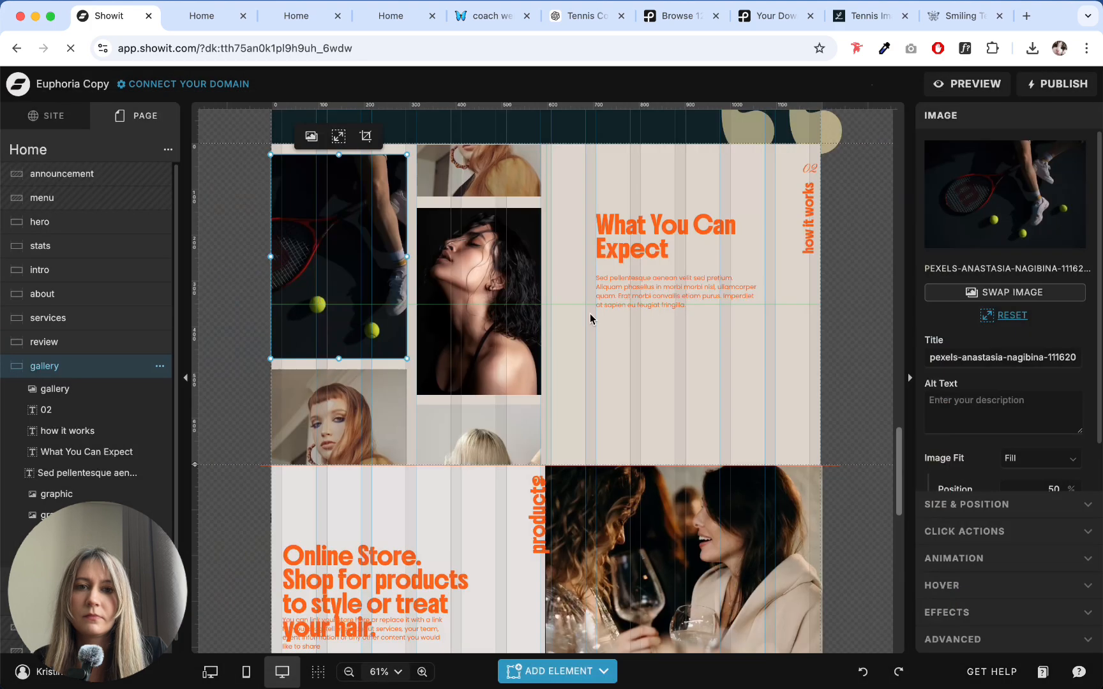
left_click(586, 368)
double_click(483, 182)
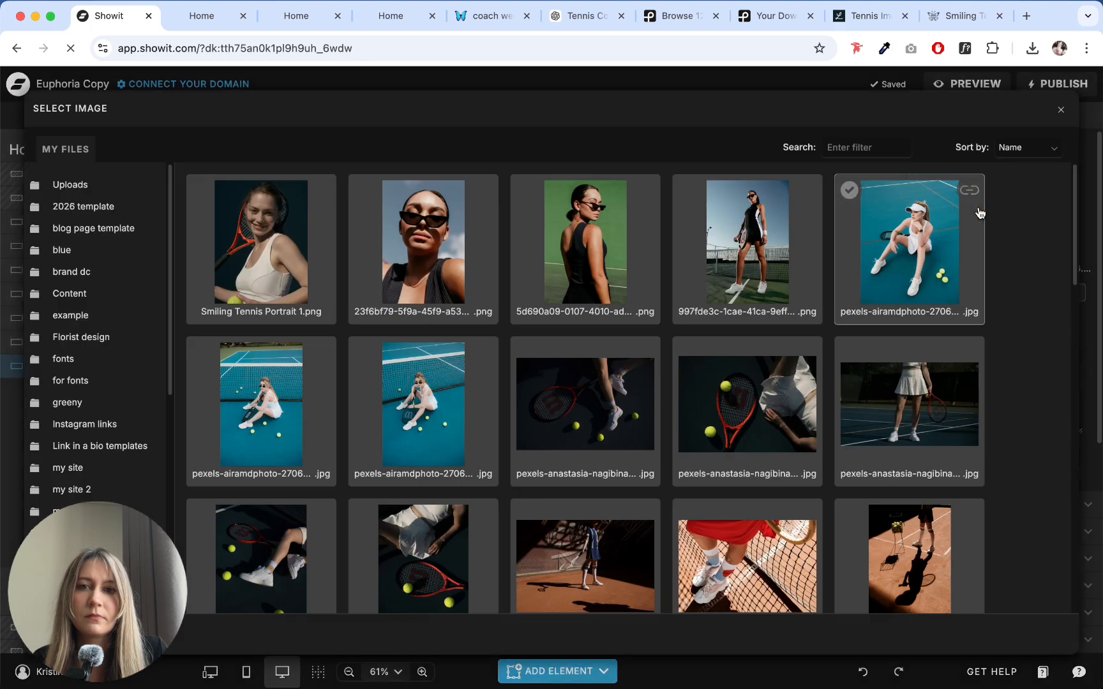
scroll(502, 398, "down", 8)
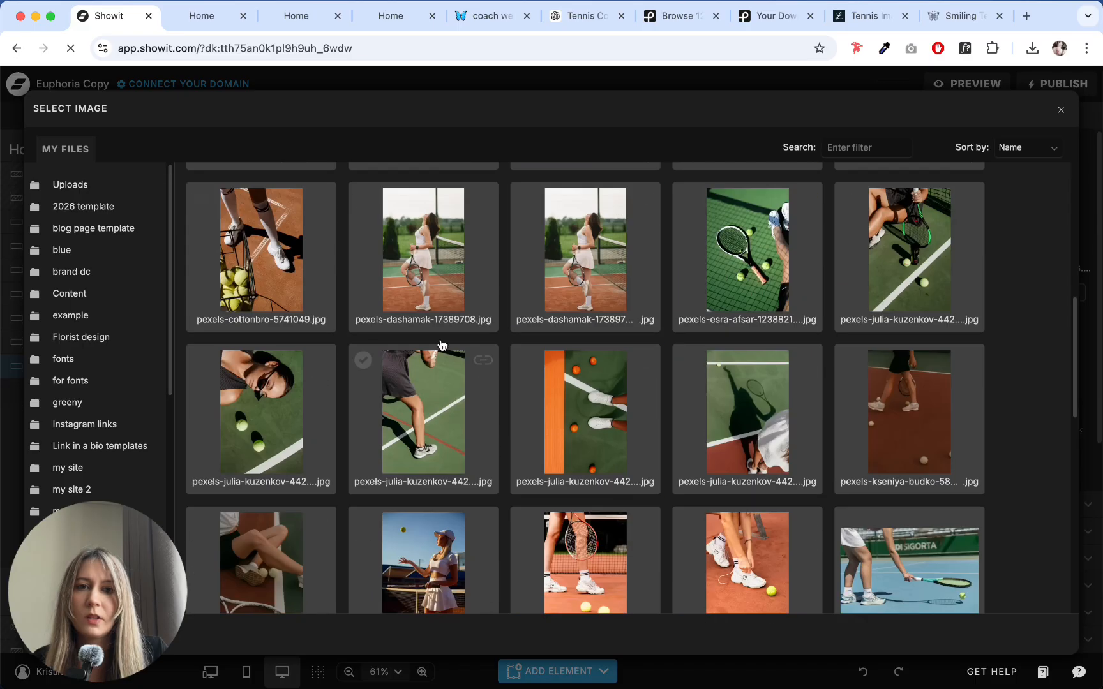
left_click(1062, 115)
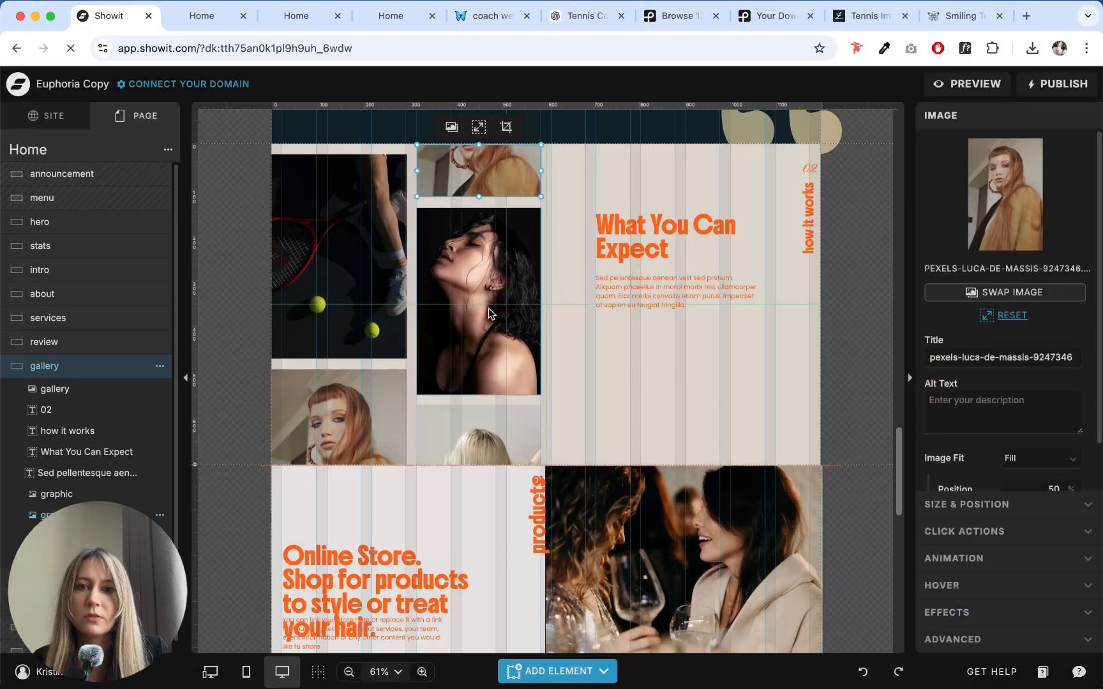
- Remove all three existing portraits from the middle image gallery in the gallery canvas
left_click(978, 119)
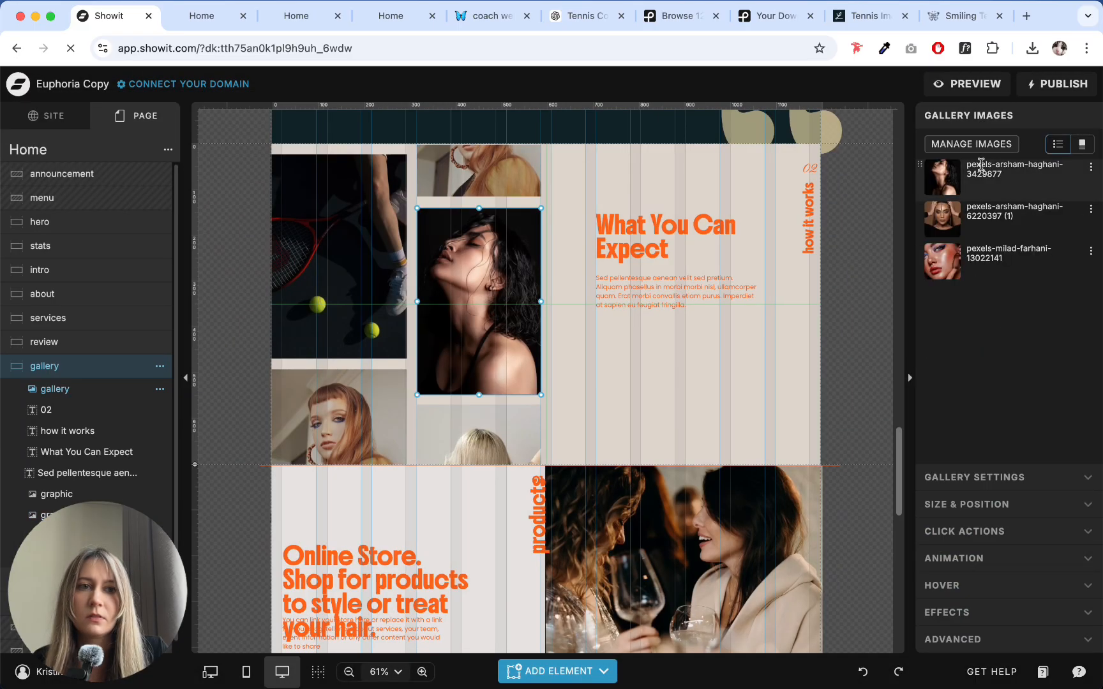
left_click(978, 146)
left_click(927, 223)
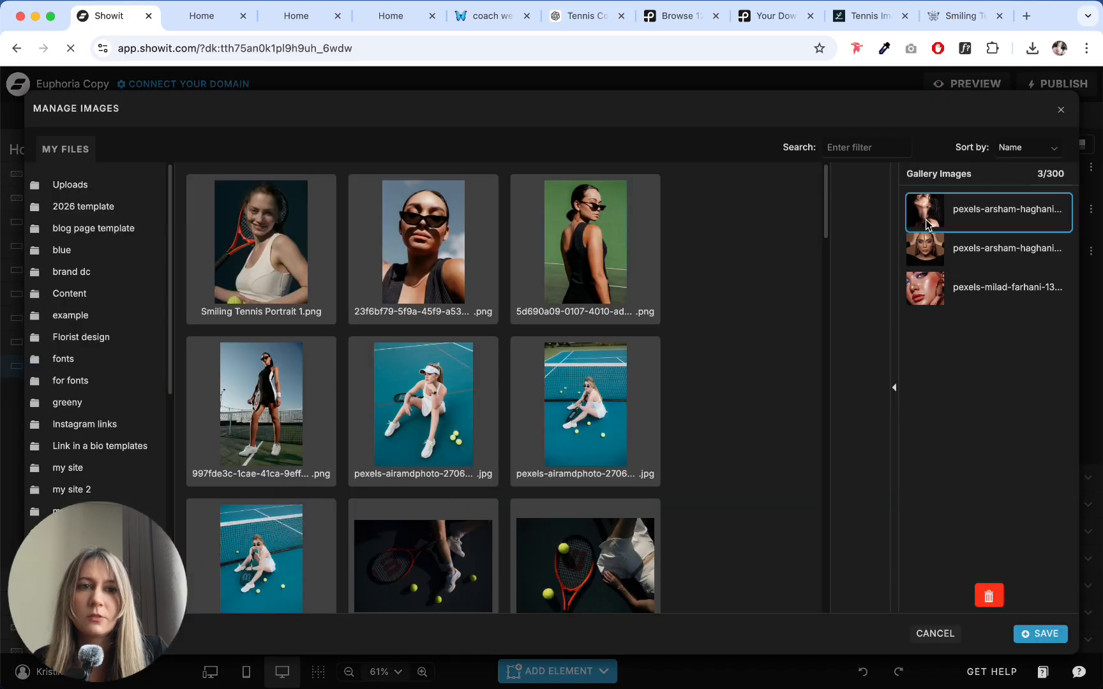
left_click(931, 288, "shift")
left_click(989, 595)
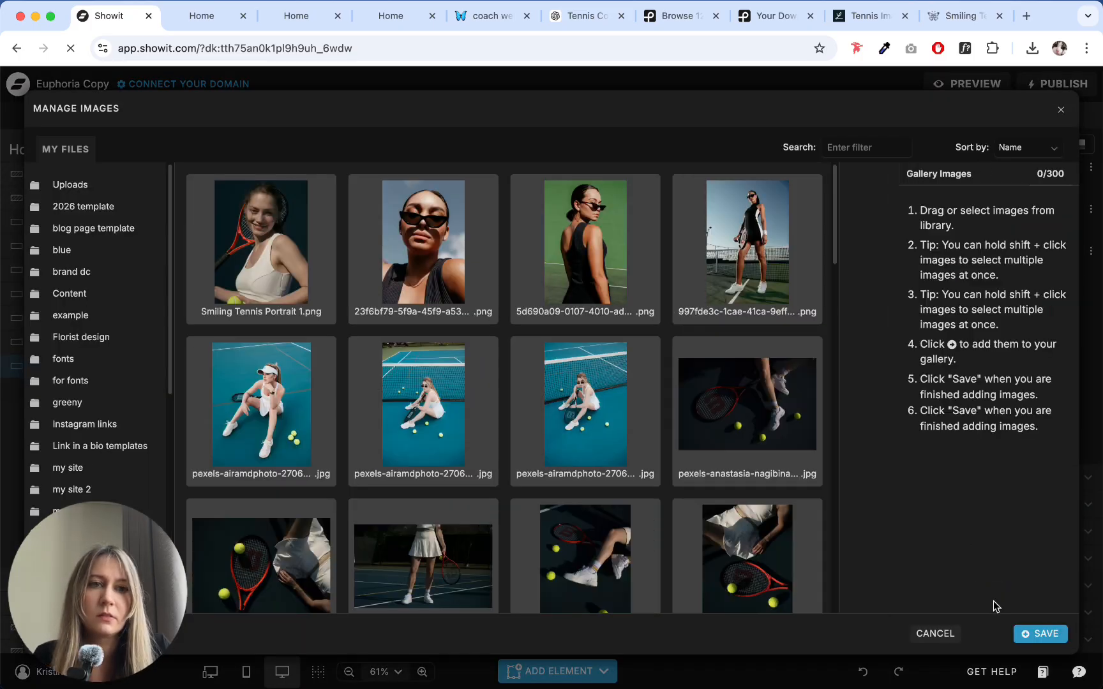
- Add Tennis Court Pose (1).png to the emptied gallery and save the image selection
scroll(562, 276, "down", 15)
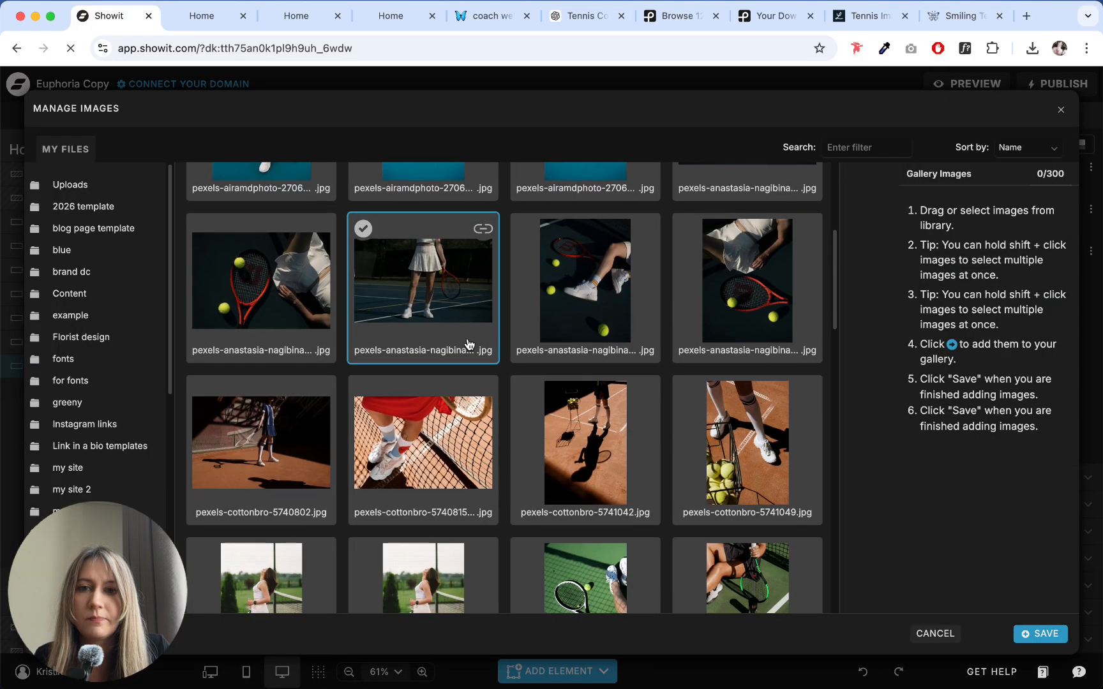
scroll(463, 342, "down", 3)
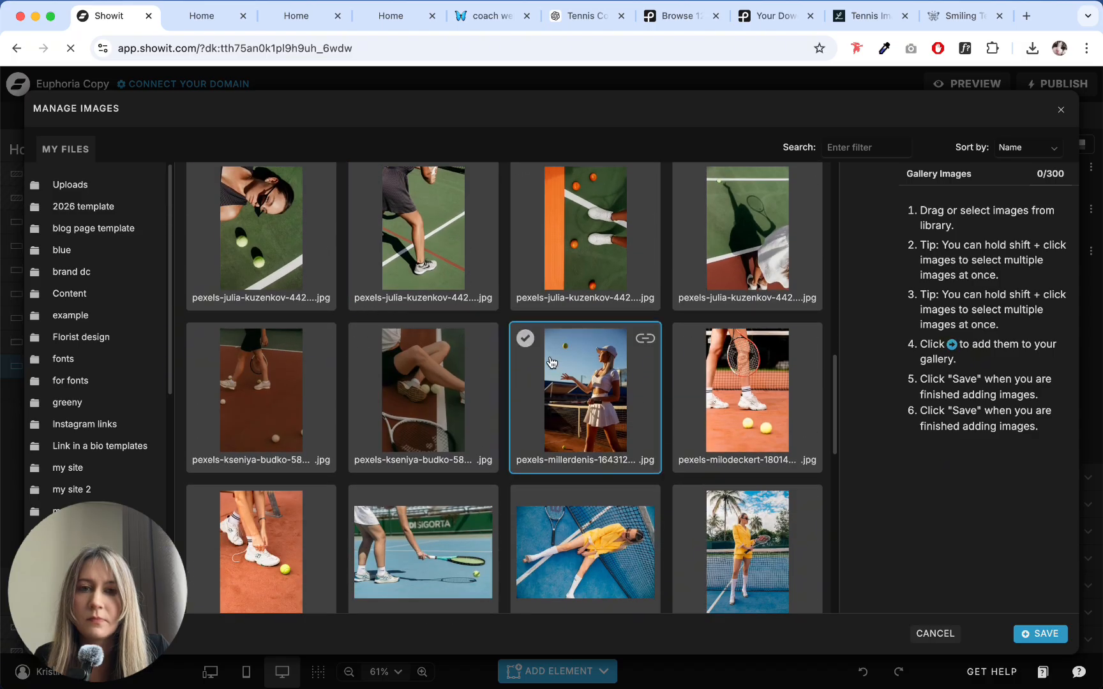
scroll(570, 378, "down", 10)
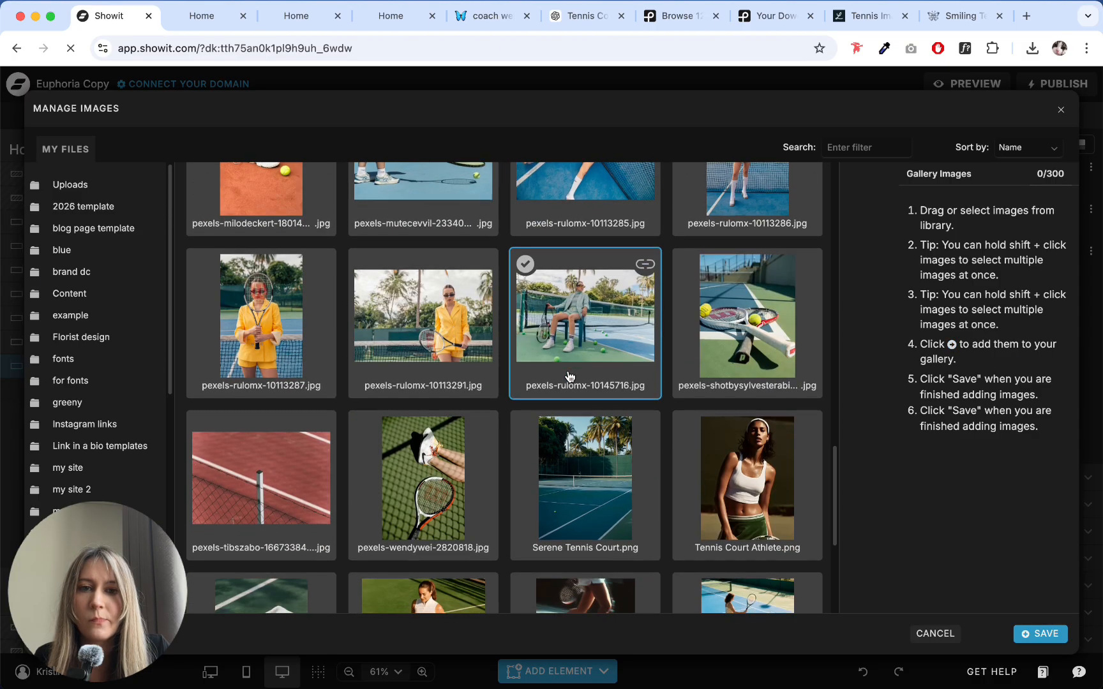
scroll(553, 377, "down", 3)
left_click(362, 311)
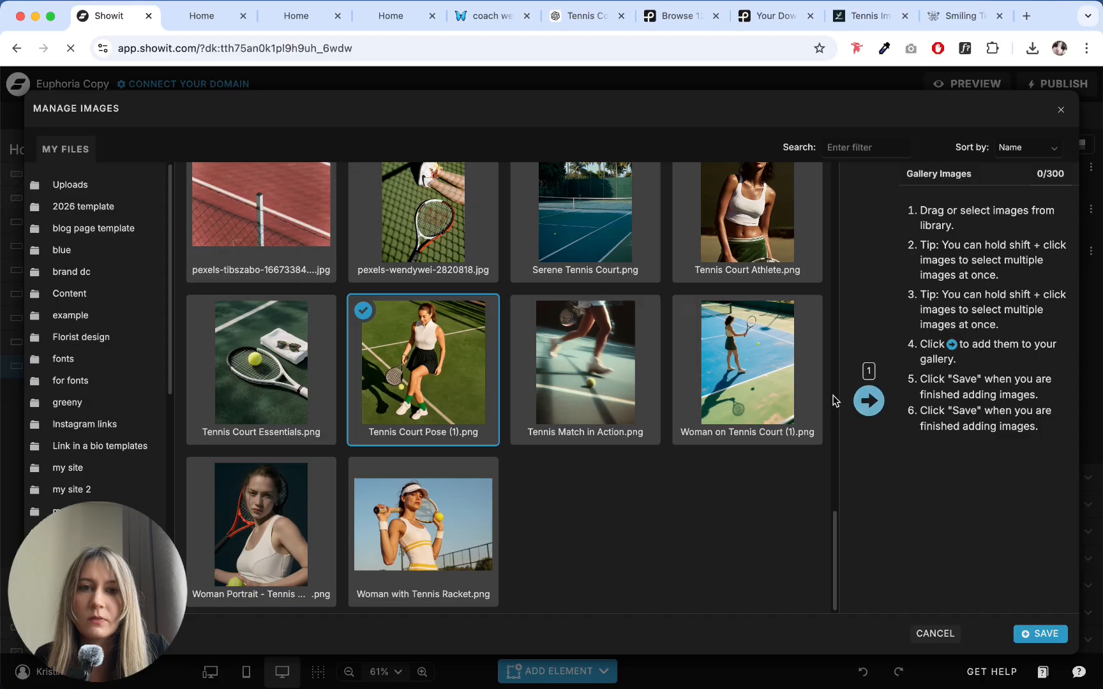
left_click(868, 400)
left_click(1063, 630)
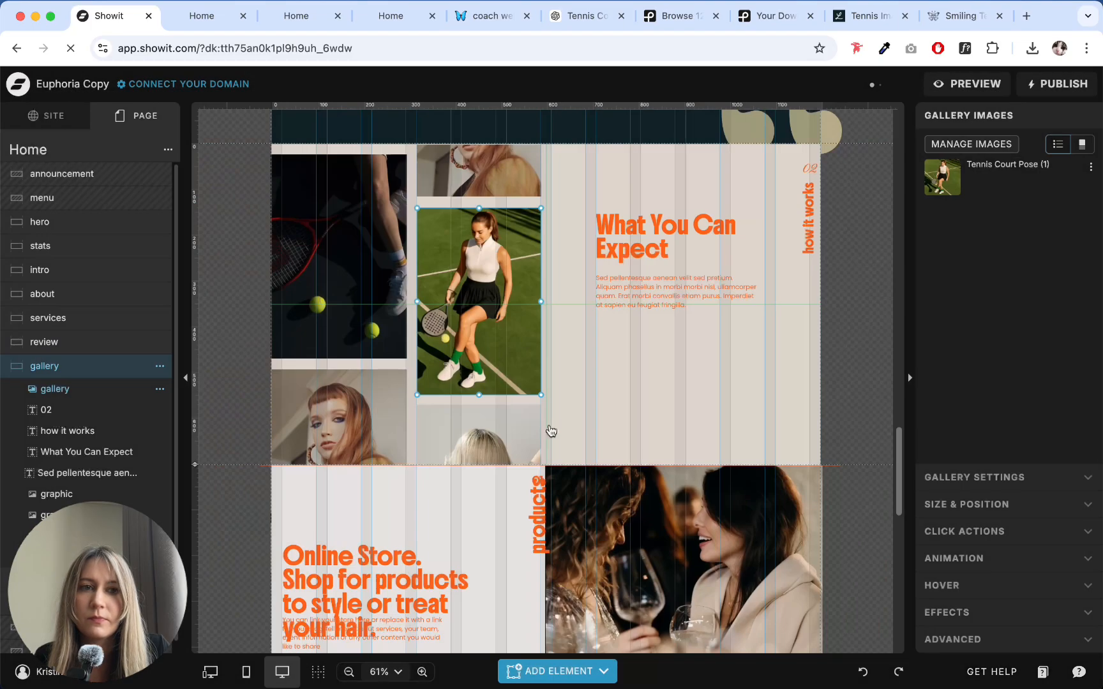
- Swap the cropped portrait above the middle gallery for the pexels-julia-kuzenkov photo with the orange strip, white sneakers and orange balls
left_click(478, 171)
left_click(1020, 241)
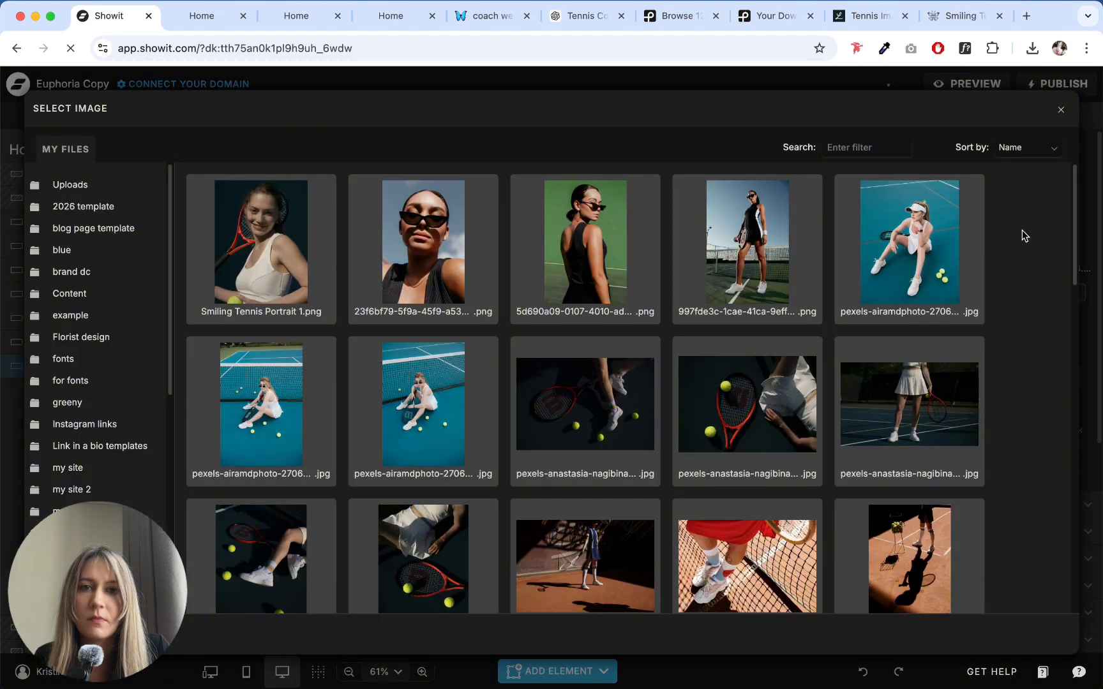
scroll(568, 319, "down", 5)
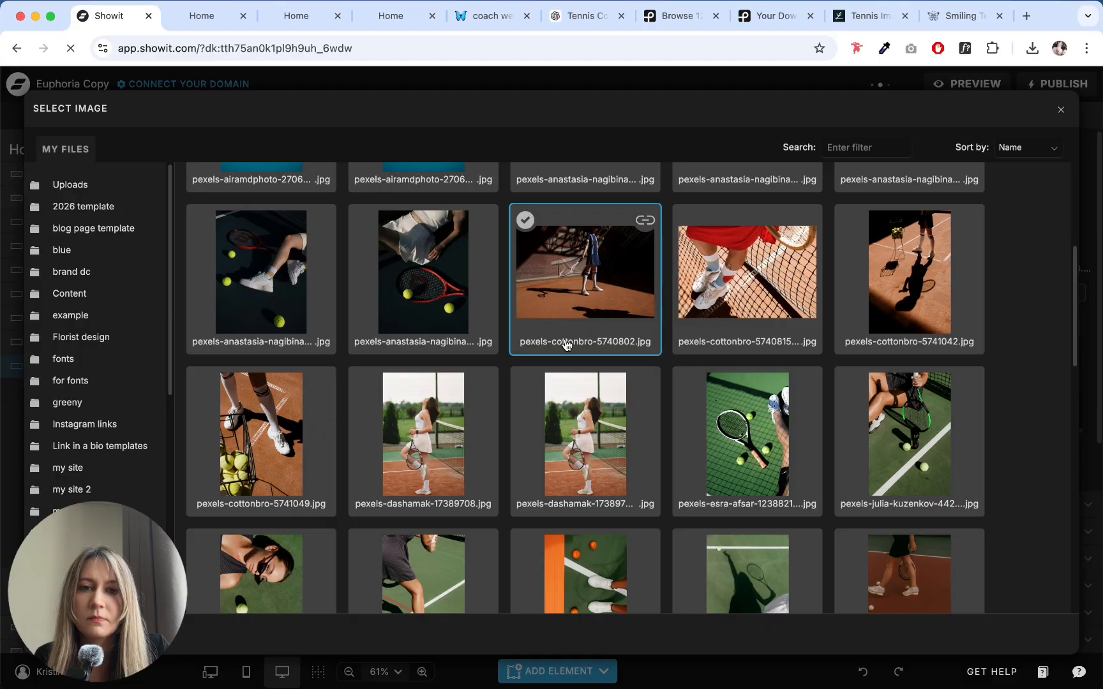
scroll(869, 311, "down", 5)
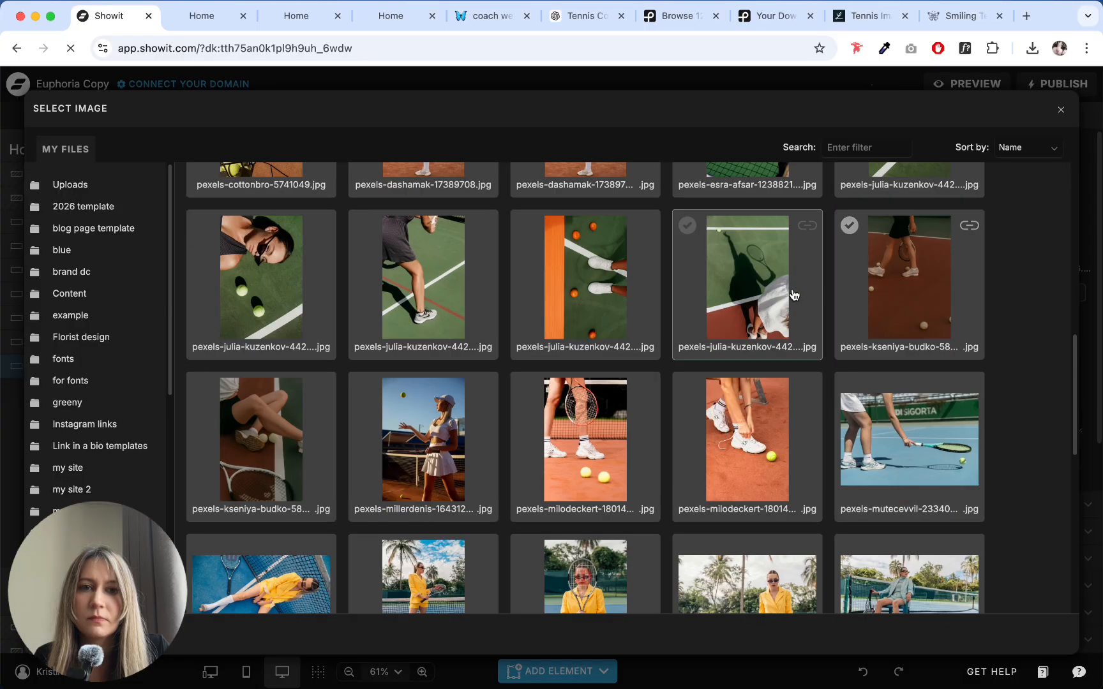
left_click(574, 282)
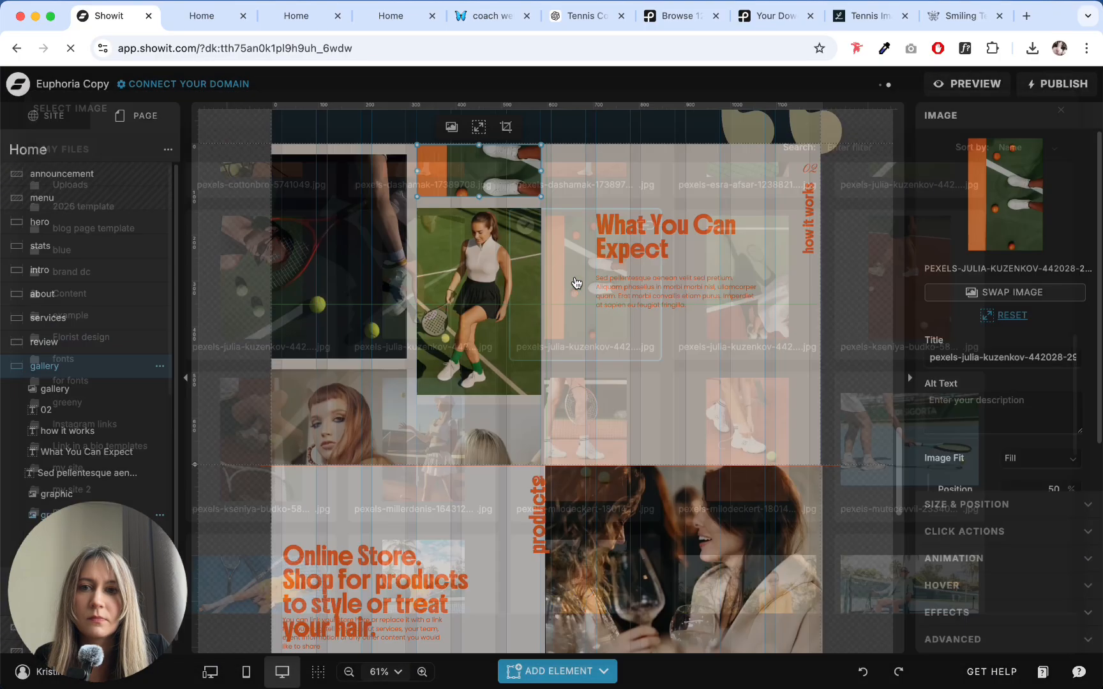
- Swap the gallery canvas's lower-left portrait for the pexels-julia-kuzenkov photo of a player's legs on a green court
left_click(331, 399)
left_click(967, 172)
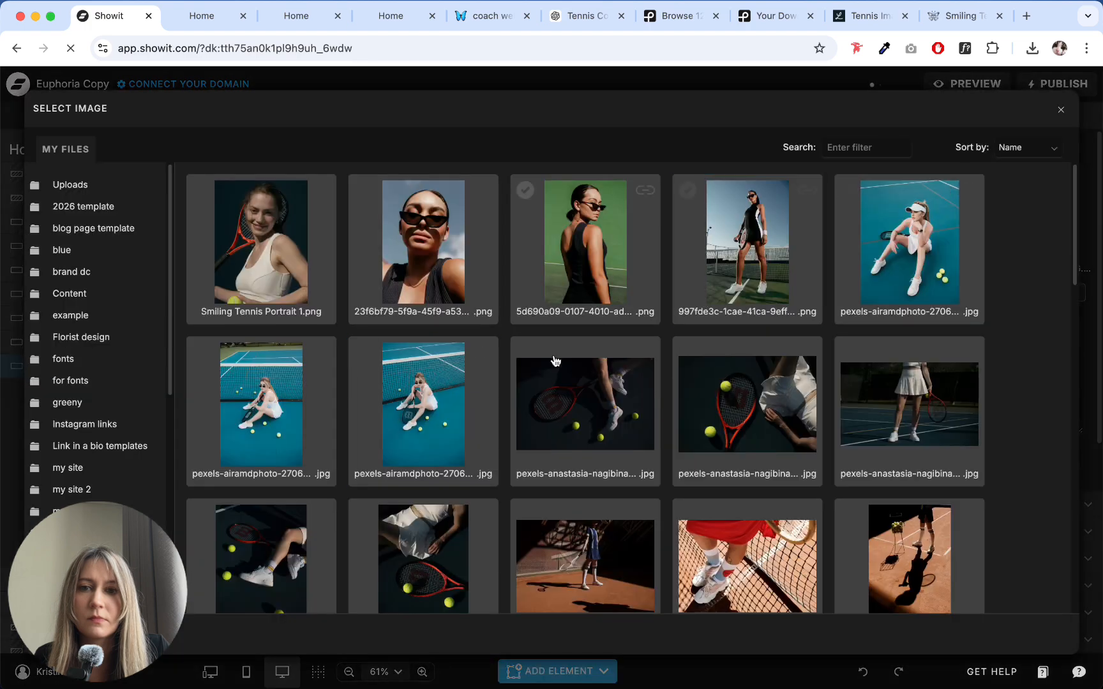
scroll(561, 396, "down", 8)
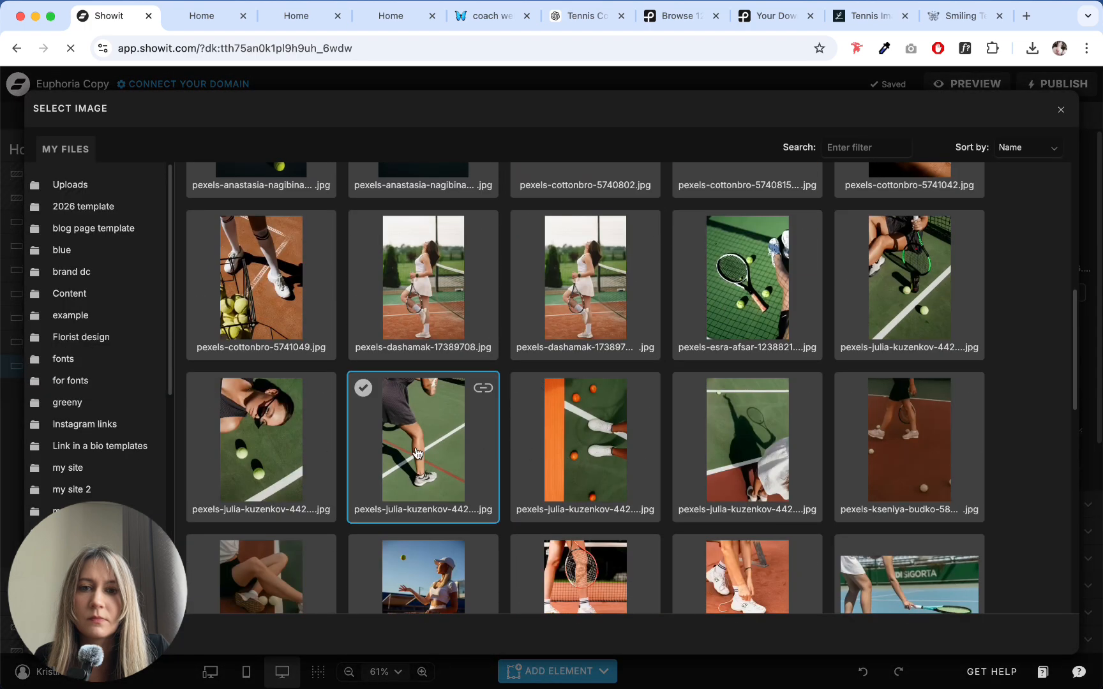
left_click(479, 391)
- Swap the blonde hair photo below the middle gallery for pexels-milodeckert-18014875 (1), showing white sneakers on a clay court
left_click(460, 432)
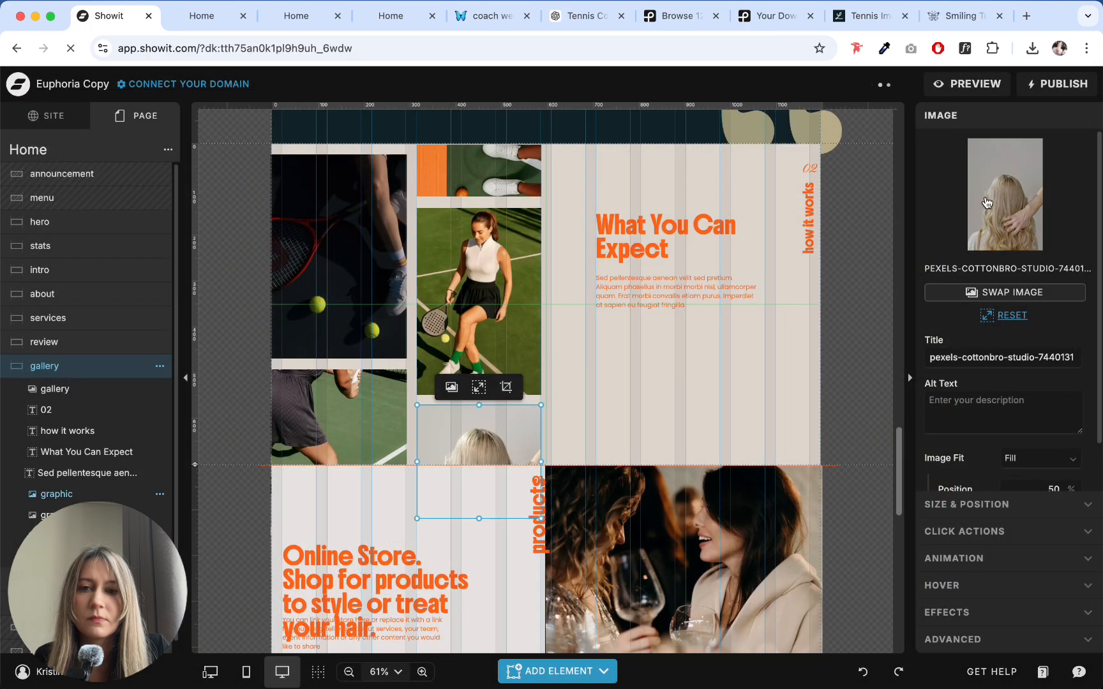
left_click(456, 386)
scroll(484, 397, "down", 8)
scroll(484, 396, "down", 5)
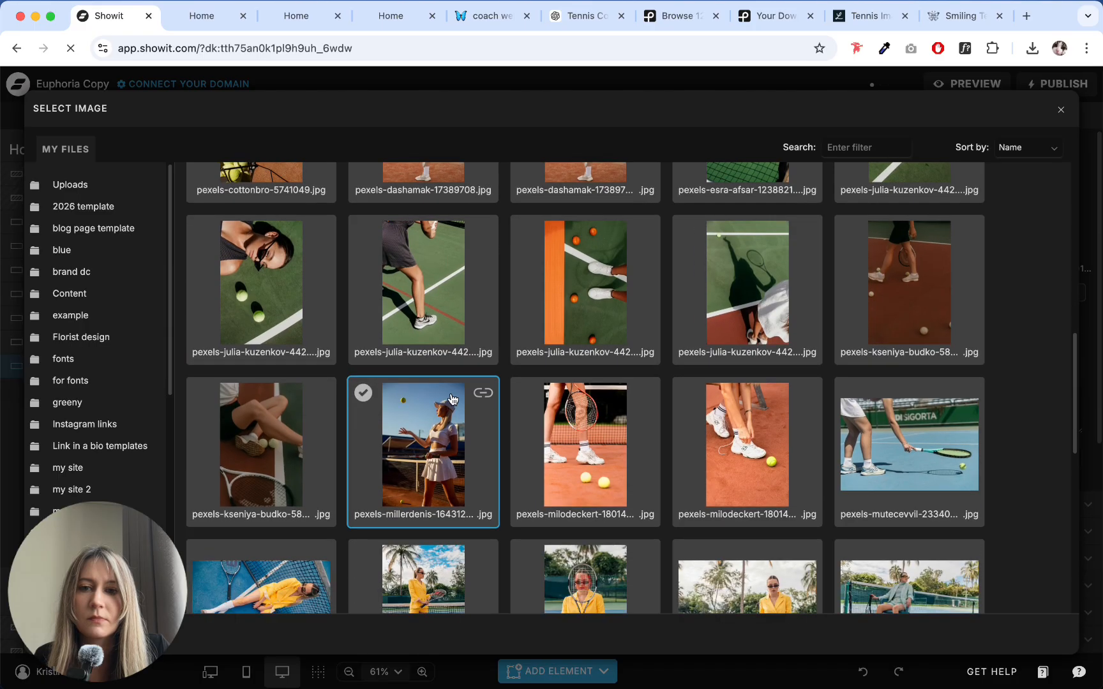
left_click(721, 321)
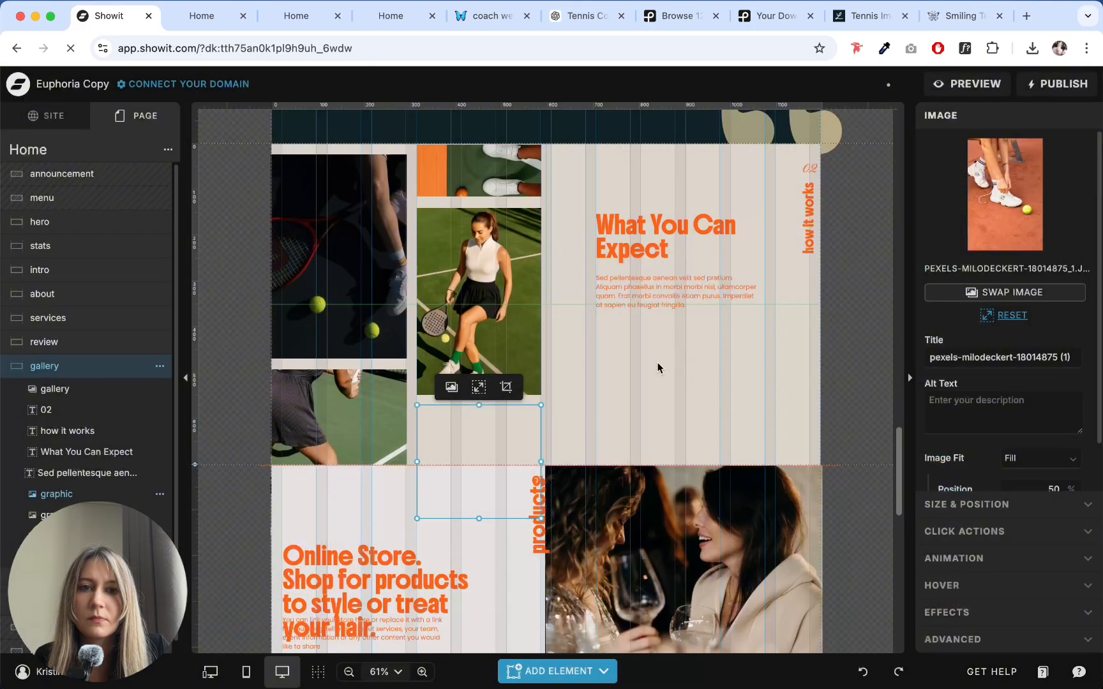
left_click(586, 396)
- Try pexels-wendywei-2820818.jpg, the white shoe and racket on green court, as the gallery canvas's lower-left image
left_click(315, 406)
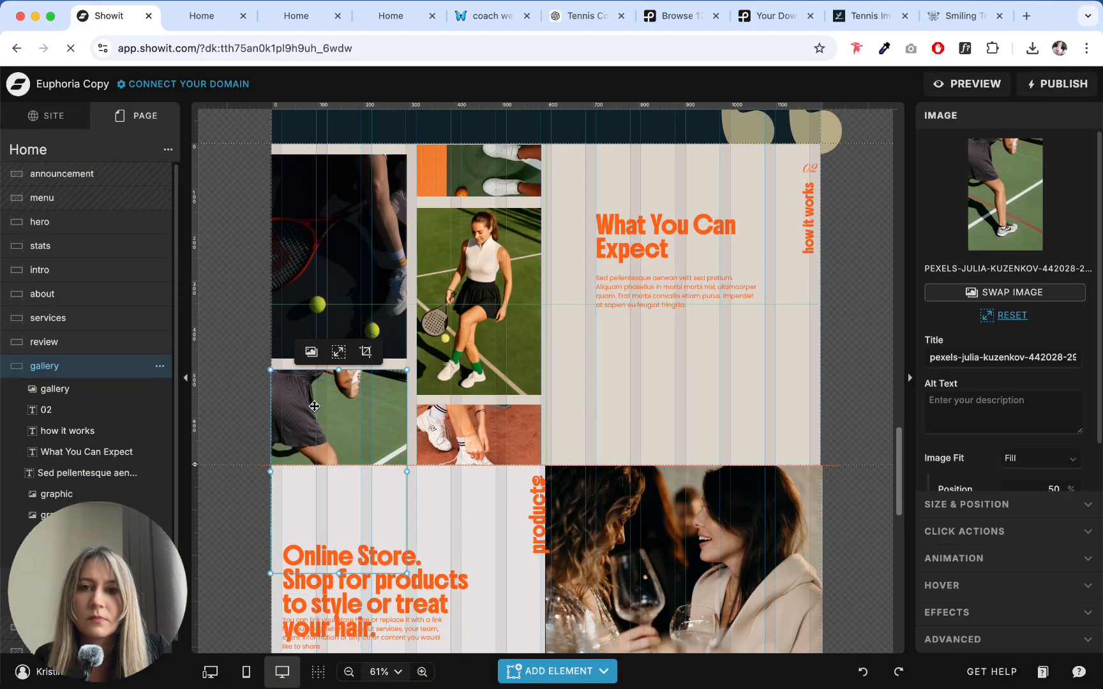
left_click(534, 312)
left_click(1047, 226)
scroll(432, 397, "down", 10)
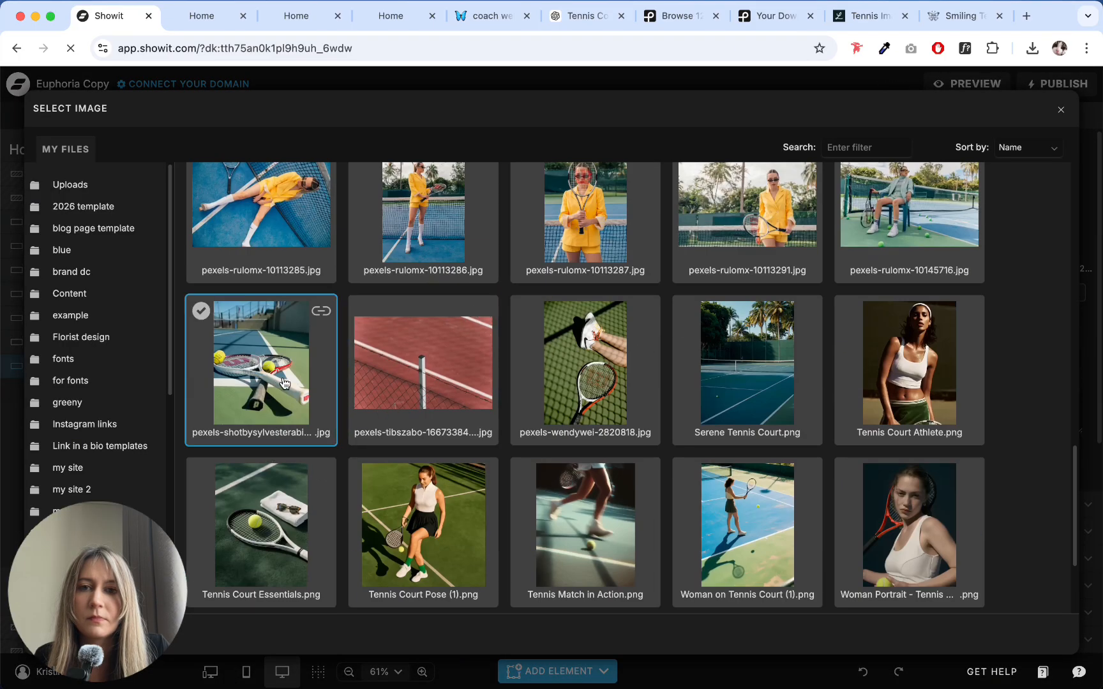
left_click(594, 396)
left_click(642, 387)
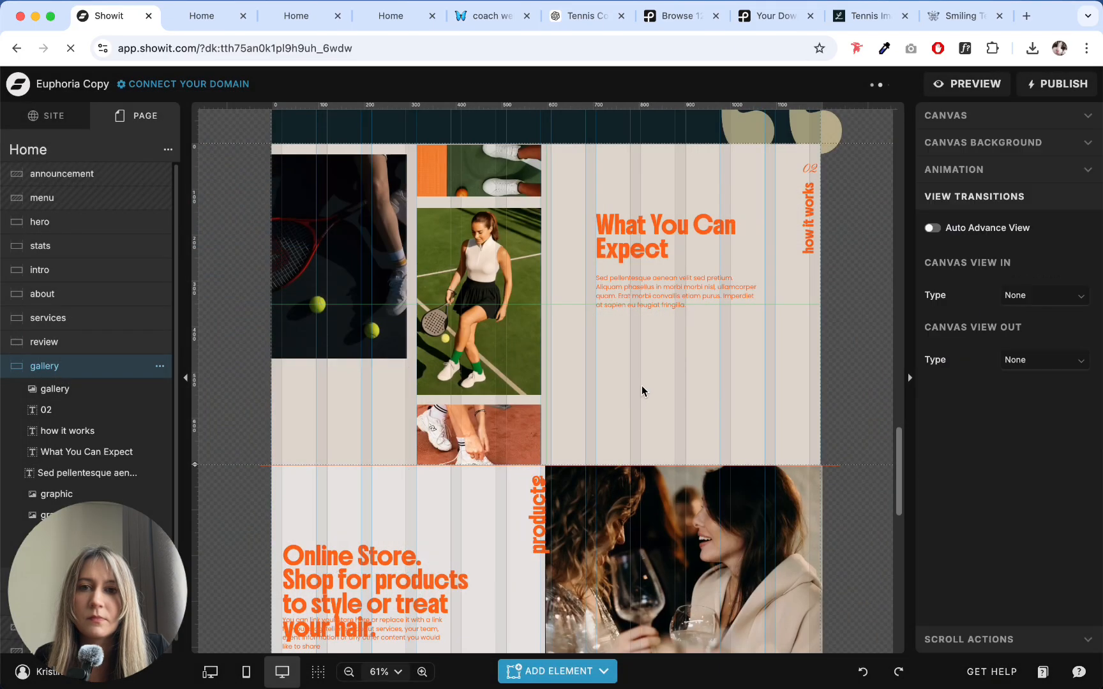
left_click(467, 291)
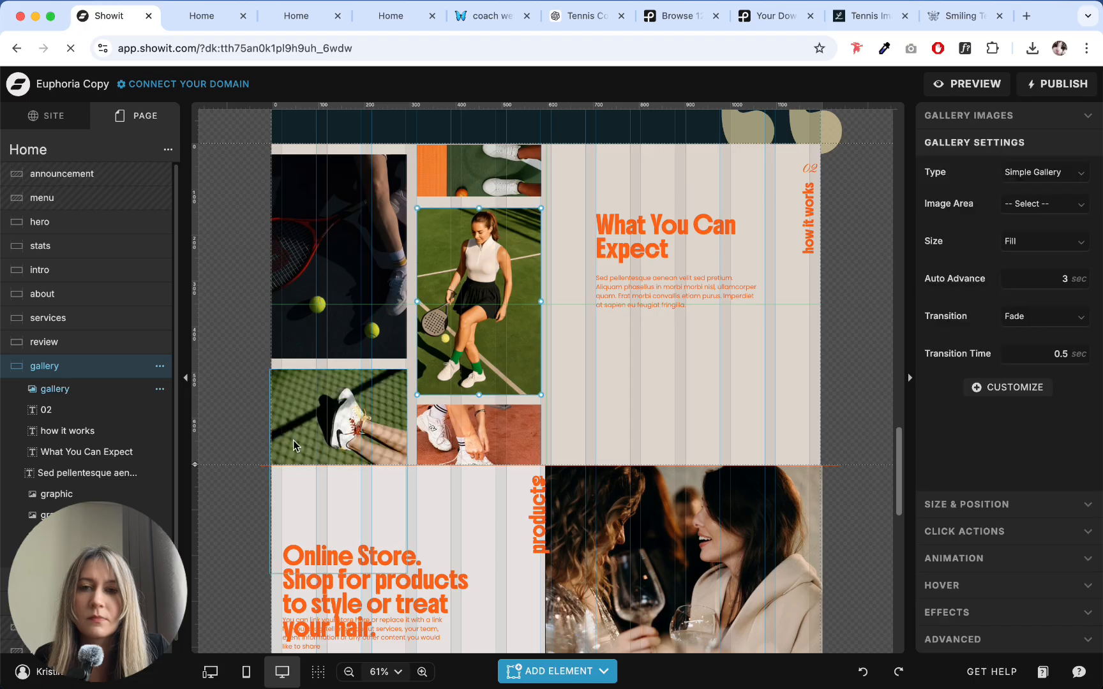
- Replace the gallery canvas's lower-left image with the pexels-shotbysylvesterabigail photo of rackets and tennis balls on a court
left_click(359, 422)
left_click(966, 218)
scroll(447, 418, "down", 20)
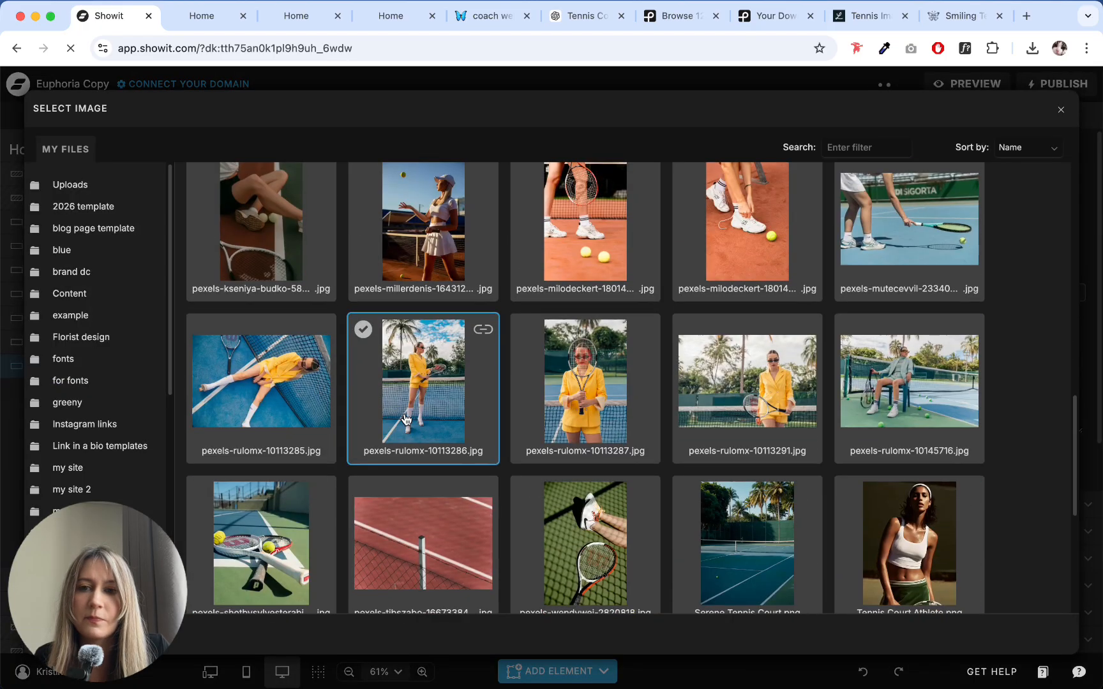
scroll(360, 406, "up", 8)
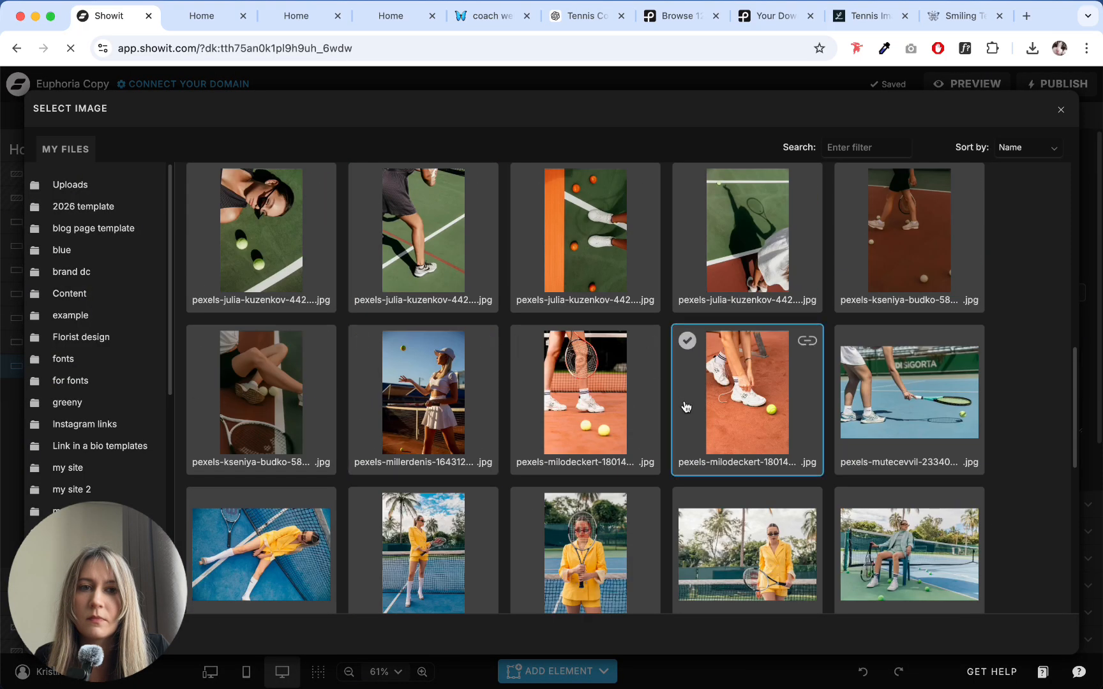
scroll(685, 409, "up", 9)
scroll(619, 403, "up", 2)
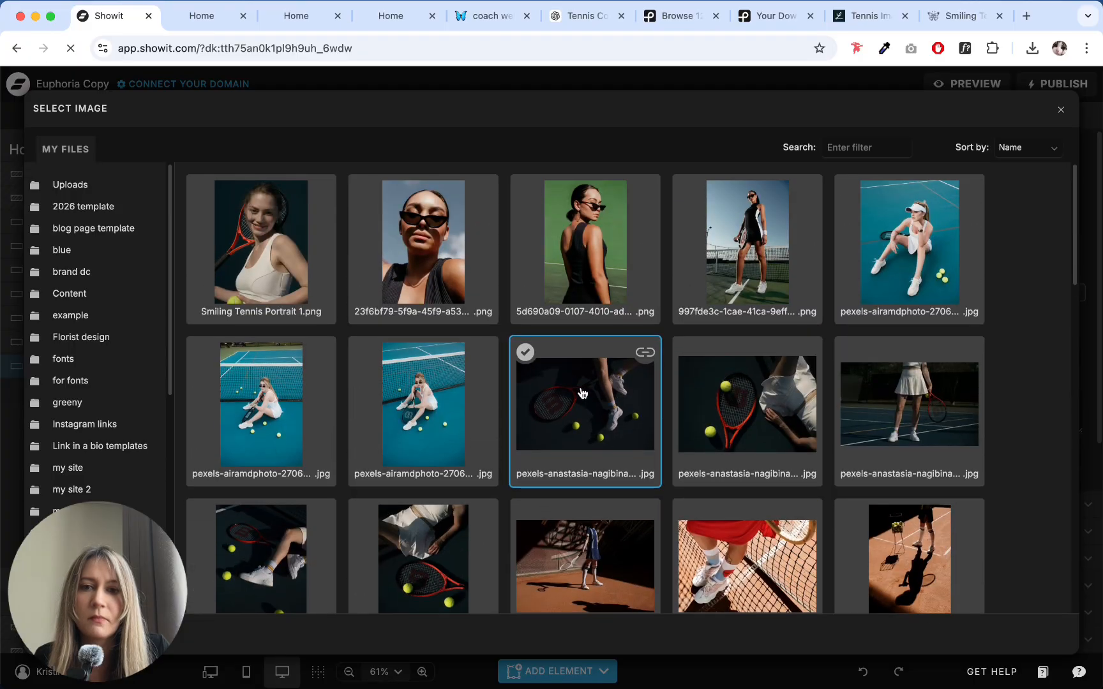
scroll(582, 392, "down", 18)
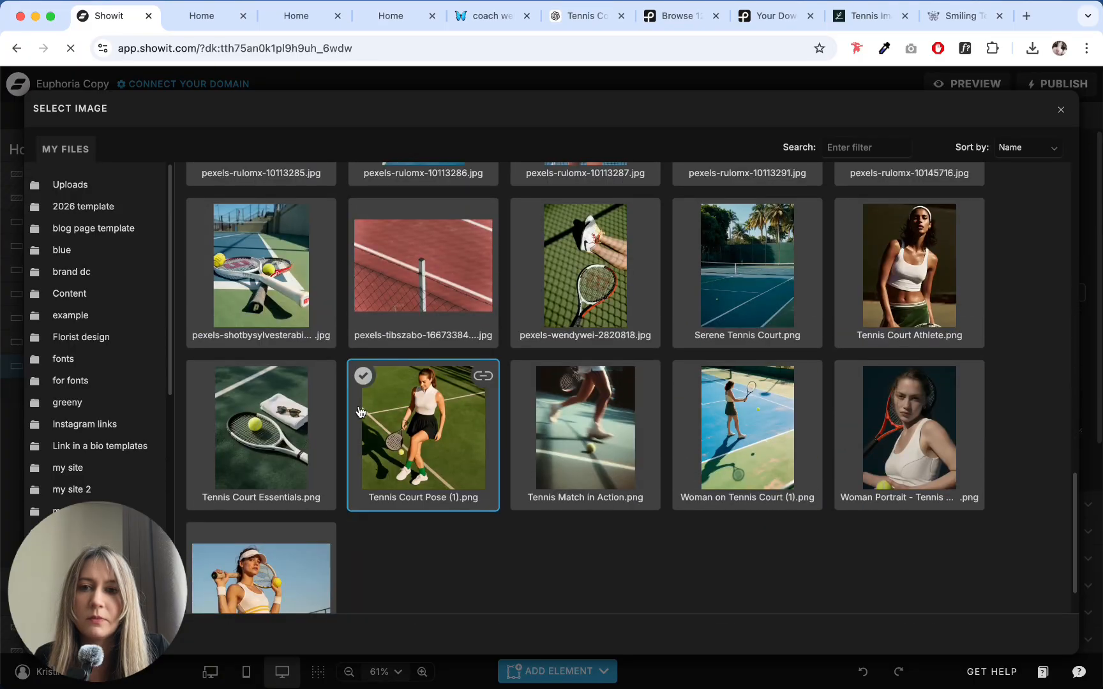
left_click(275, 279)
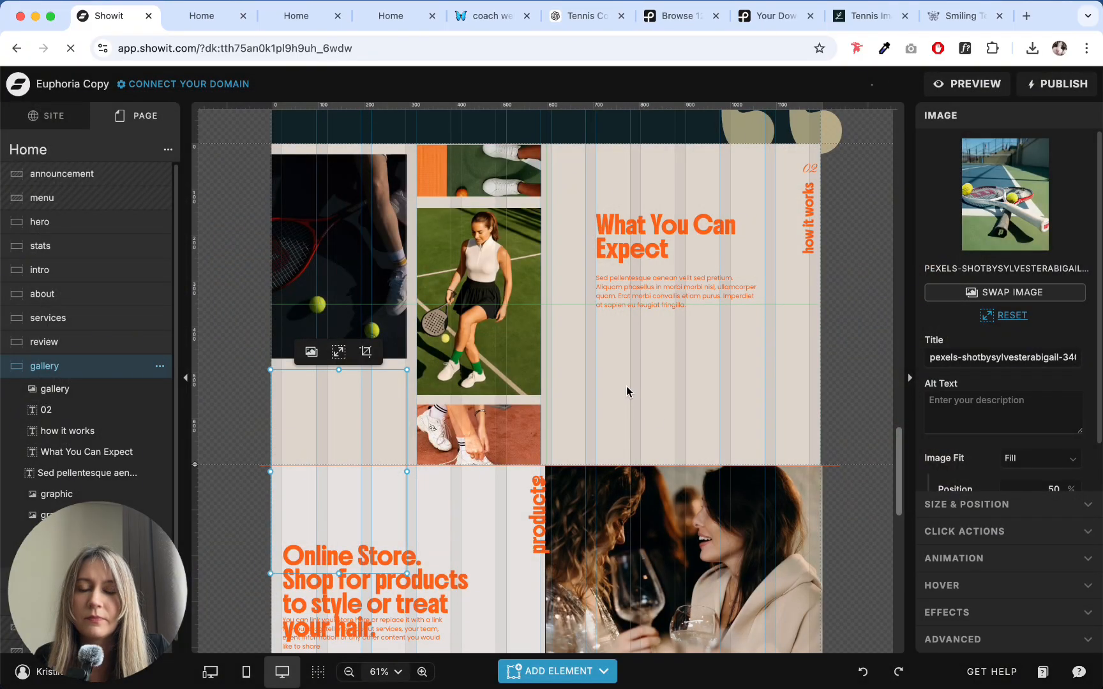
left_click(606, 365)
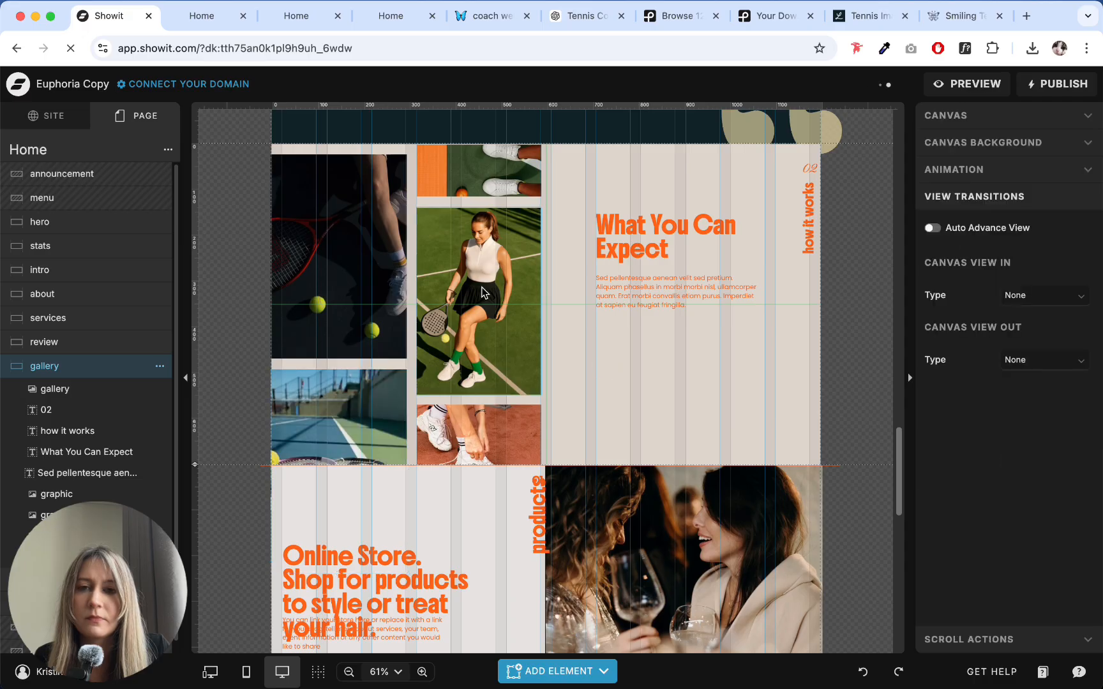
- Replace the gallery's Tennis Court Pose (1) image with the pexels-millerdenis photo of a player in a white skirt tossing a ball
left_click(475, 282)
left_click(980, 118)
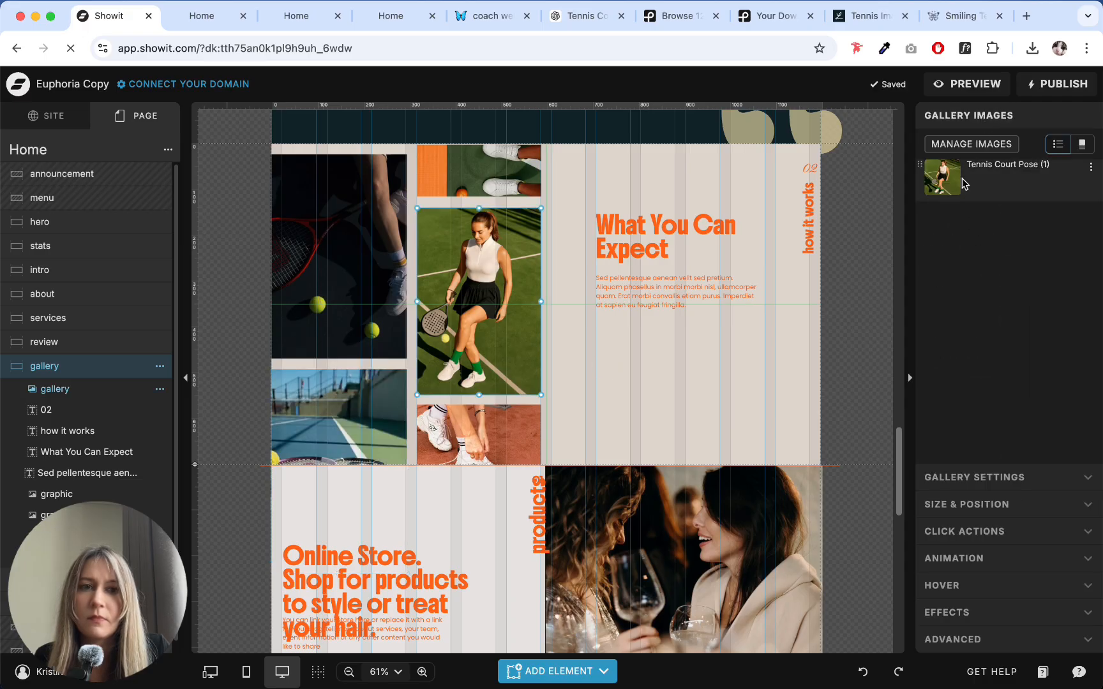
left_click(951, 182)
left_click(971, 143)
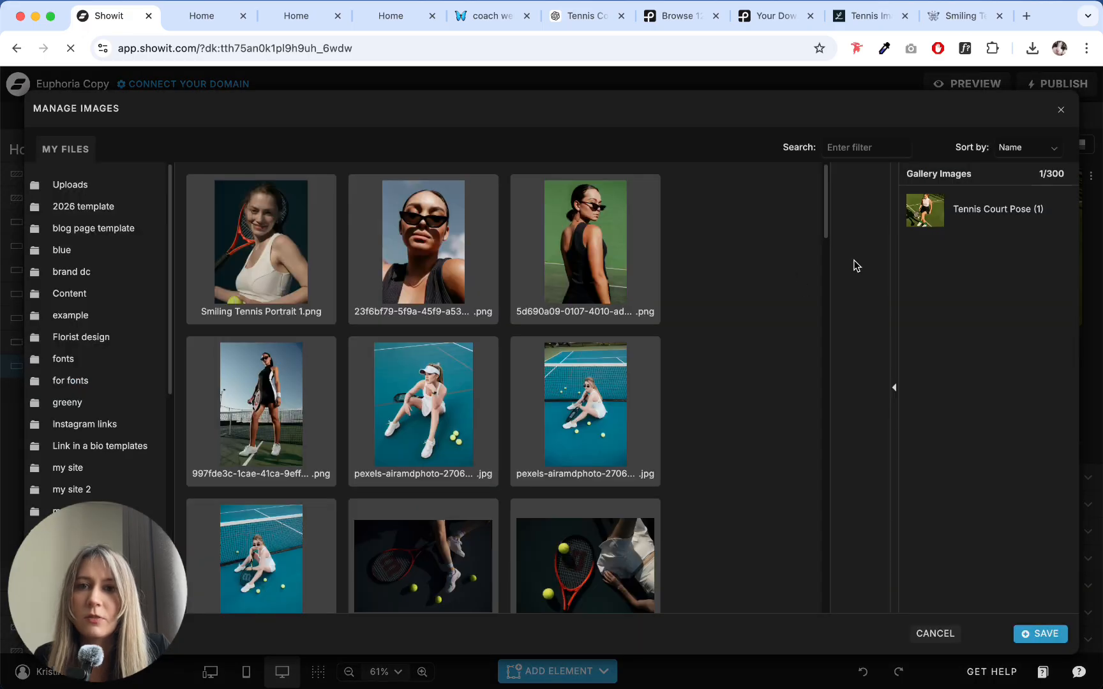
left_click(958, 213)
scroll(357, 394, "down", 5)
scroll(358, 394, "down", 10)
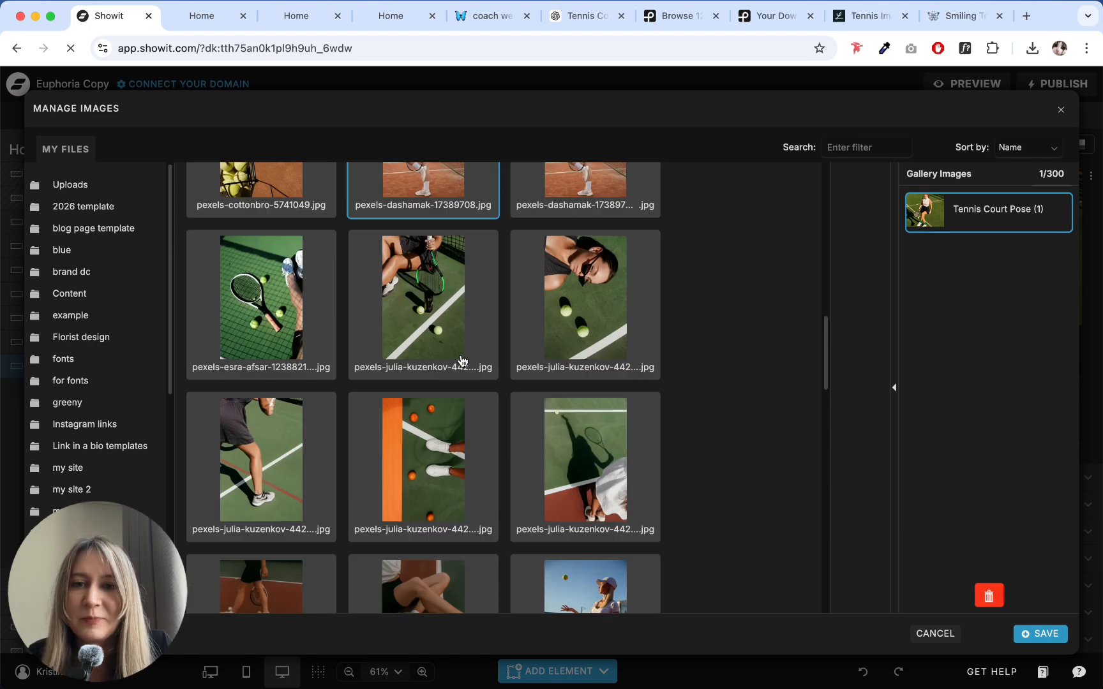
left_click(520, 383)
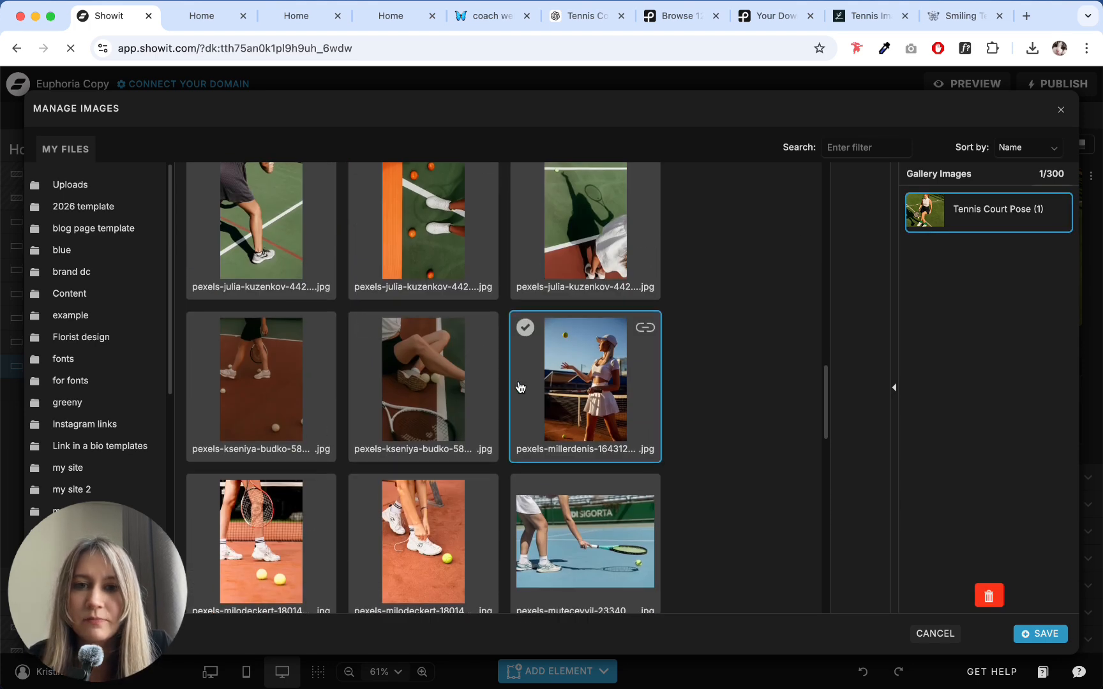
scroll(520, 383, "down", 2)
left_click(858, 401)
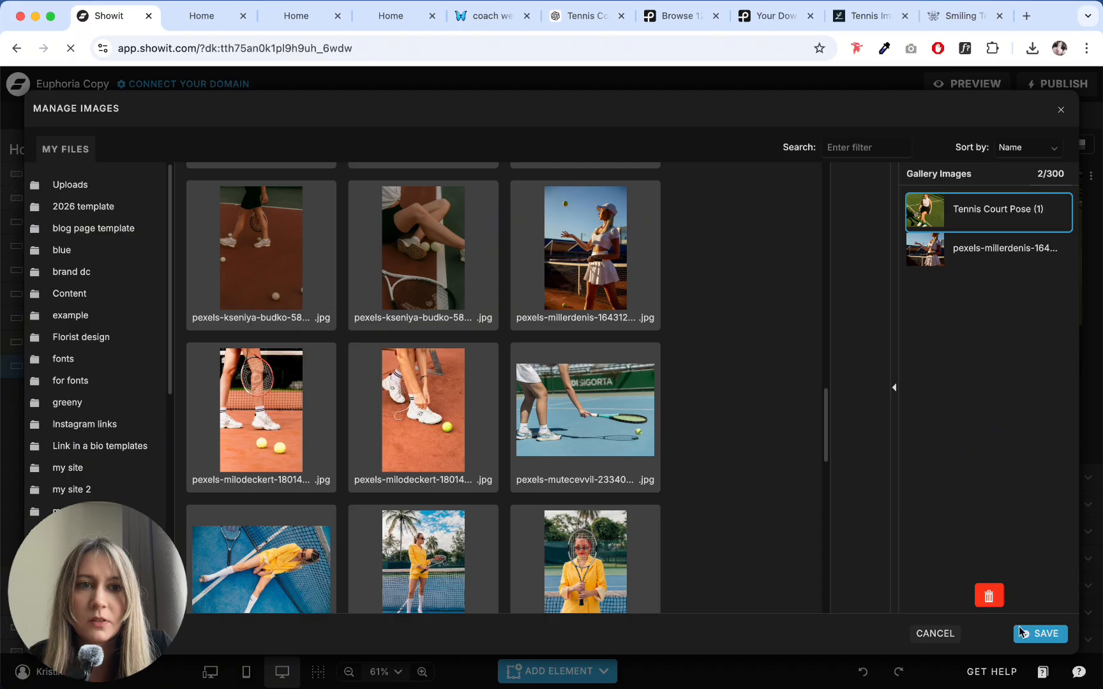
left_click(986, 599)
left_click(1038, 633)
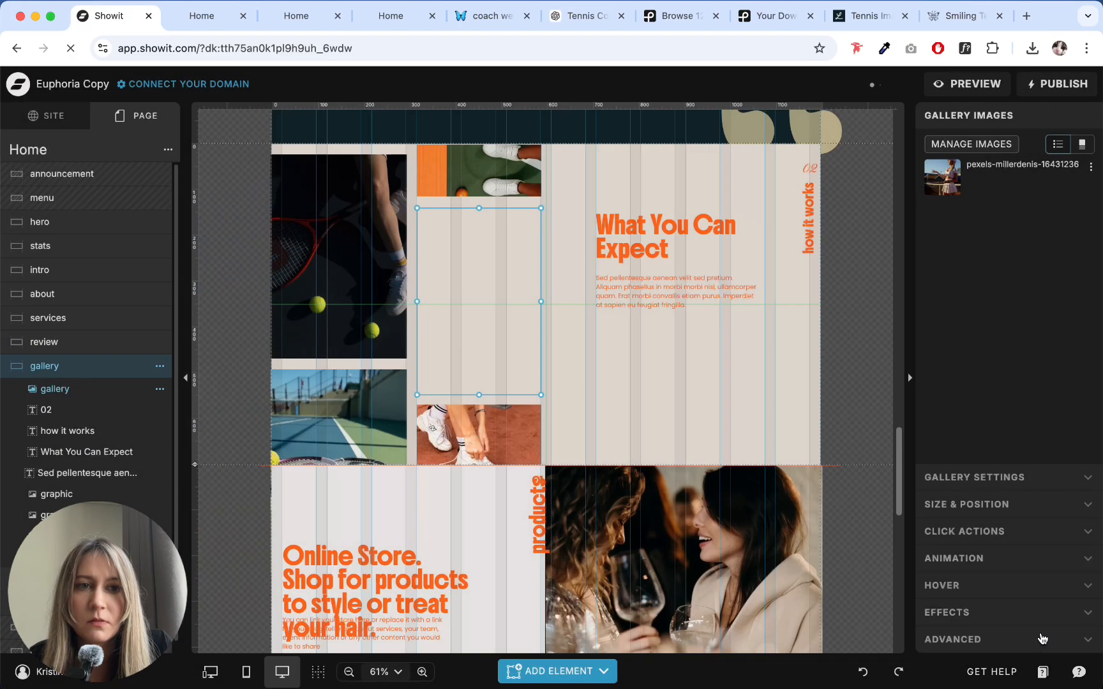
left_click(748, 385)
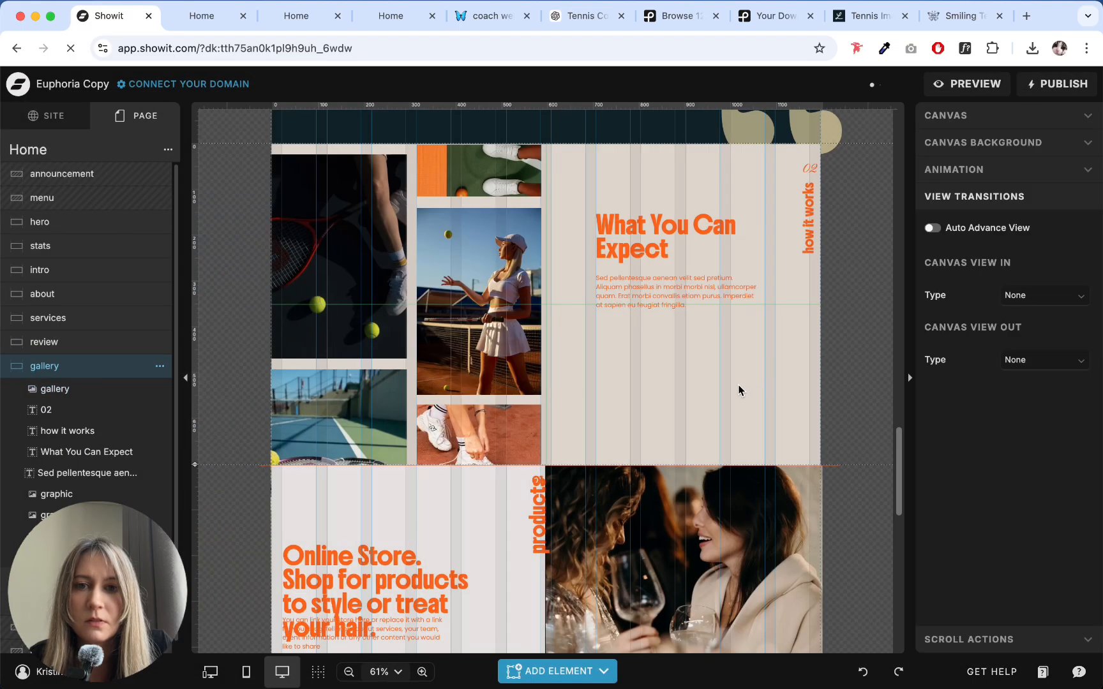
- Swap the image above the gallery for pexels-mutecevvil-23340244.jpg, the player reaching a racket toward a ball on a blue court
scroll(739, 390, "up", 3)
left_click(479, 276)
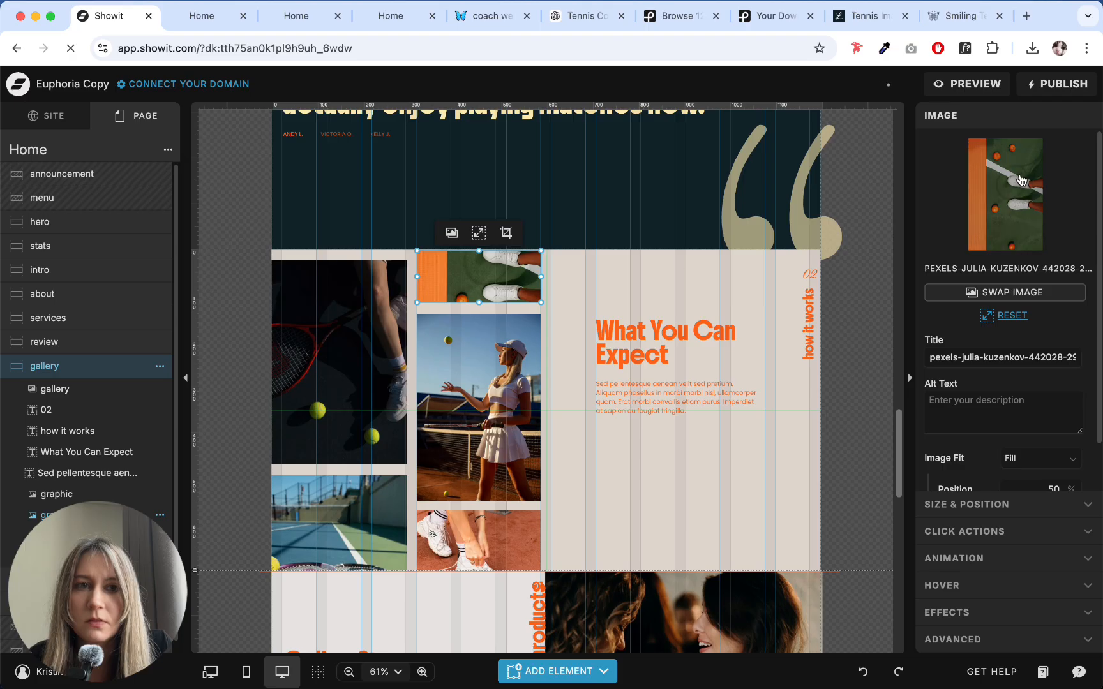
left_click(1022, 180)
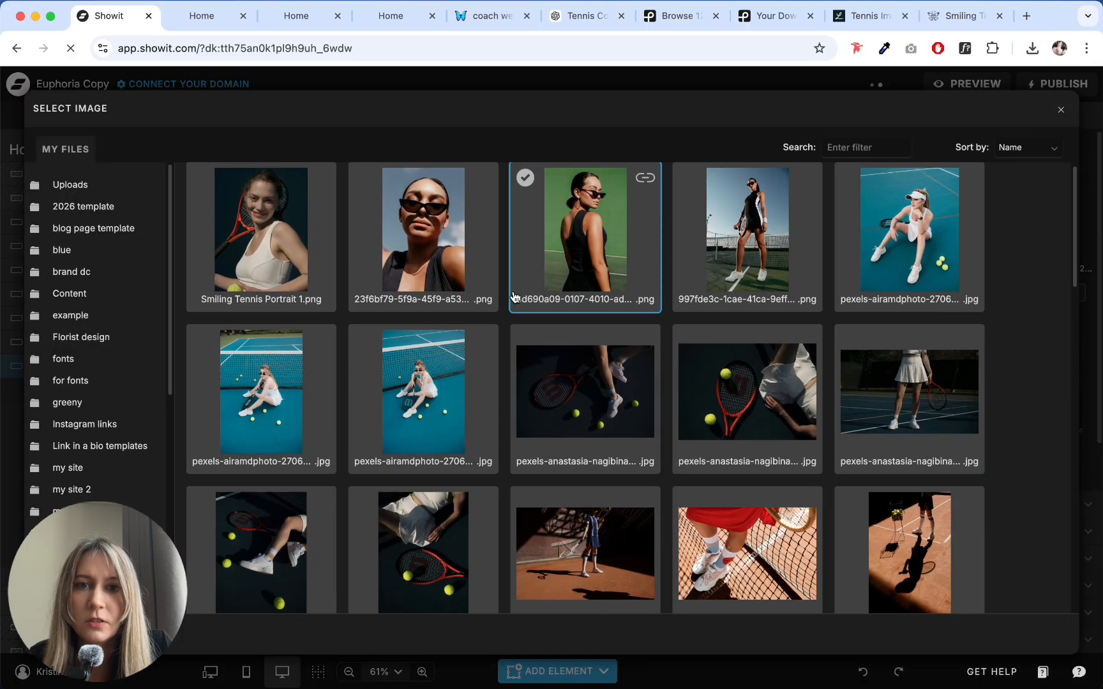
scroll(514, 297, "down", 15)
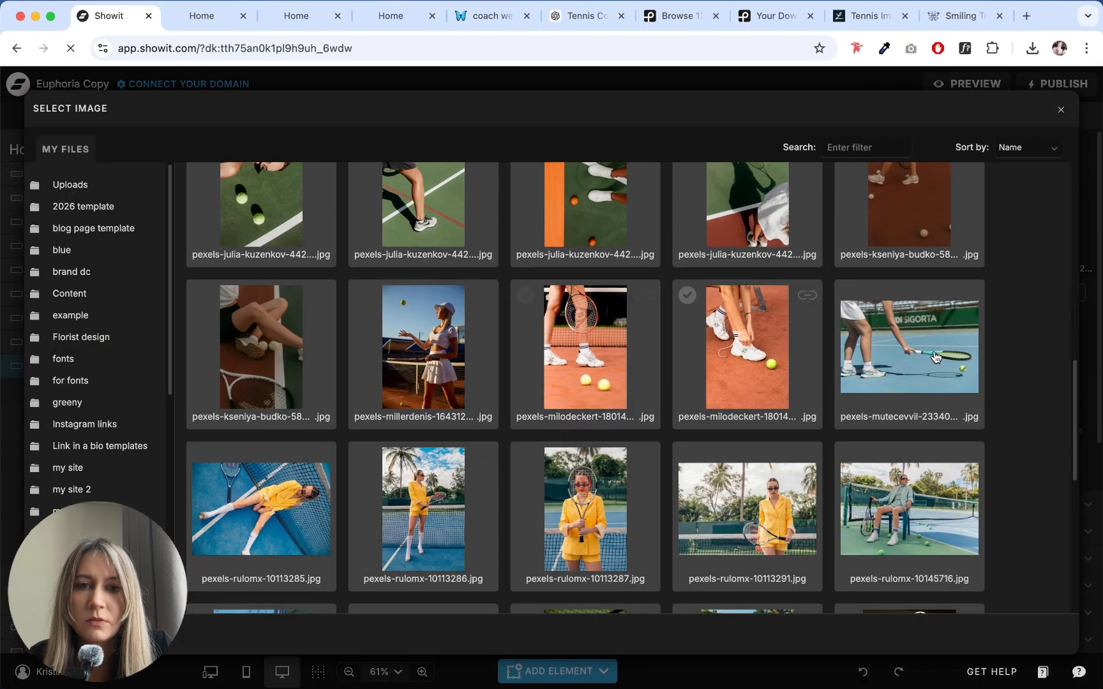
left_click(935, 356)
left_click(652, 466)
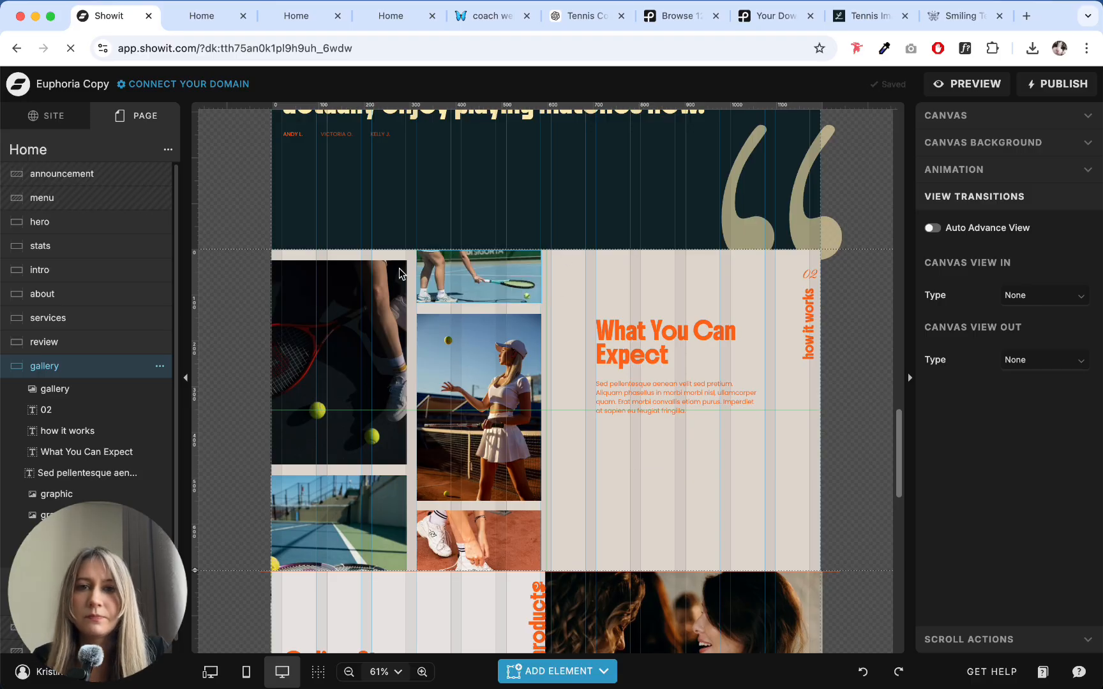
left_click(516, 273)
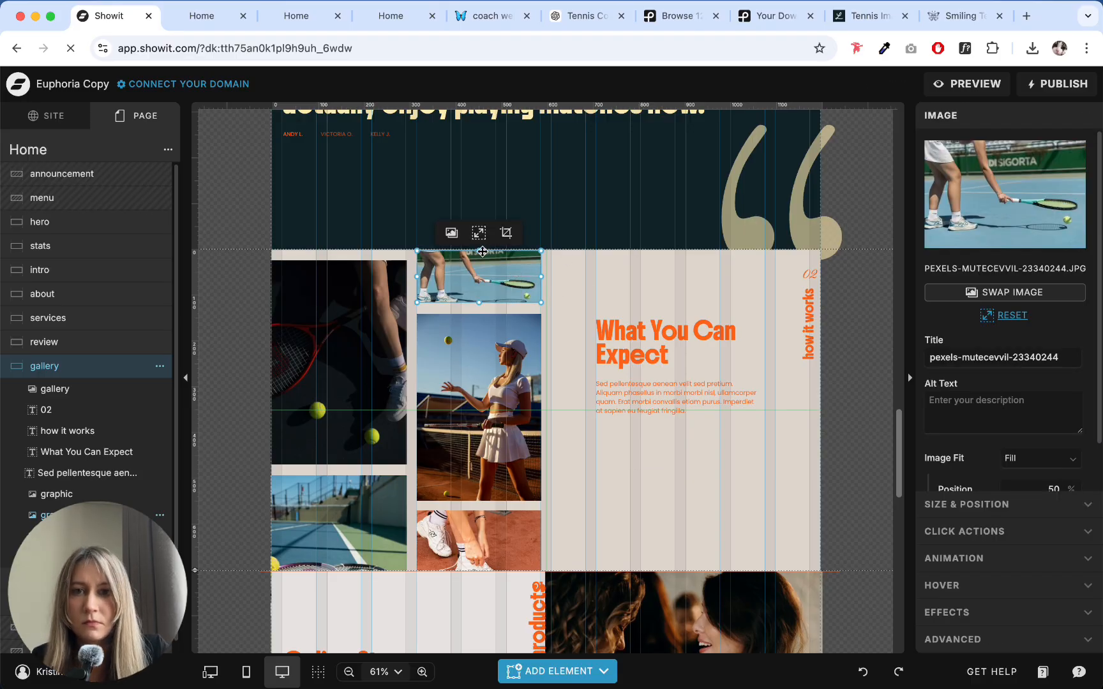
left_click(591, 268)
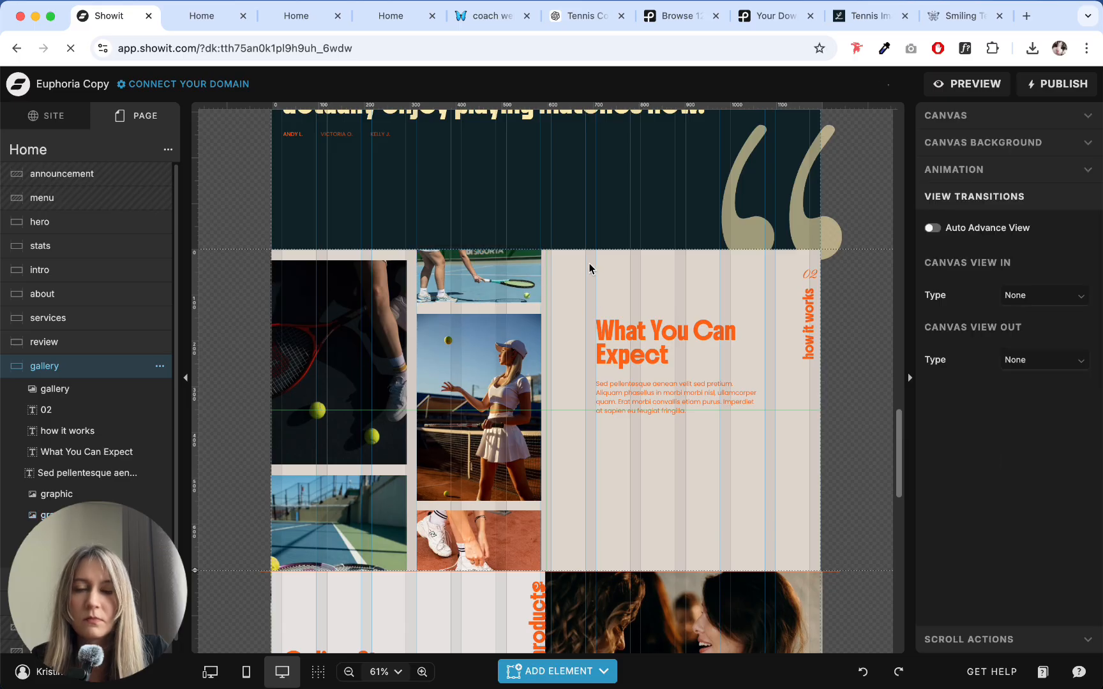
- Replace the paragraph under "What You Can Expect" with ChatGPT's "With the right coaching..." paragraph and nudge it slightly up toward the heading
left_click(620, 381)
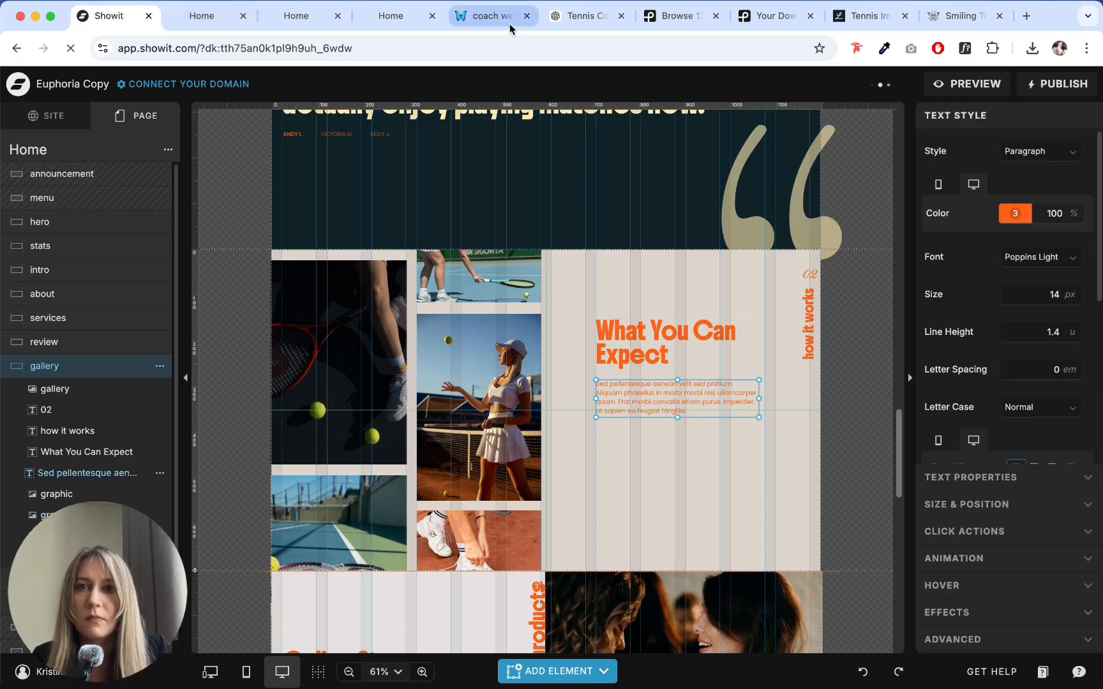
left_click(580, 16)
left_click_drag(281, 181, 782, 211)
key("super+c")
left_click(96, 17)
double_click(637, 385)
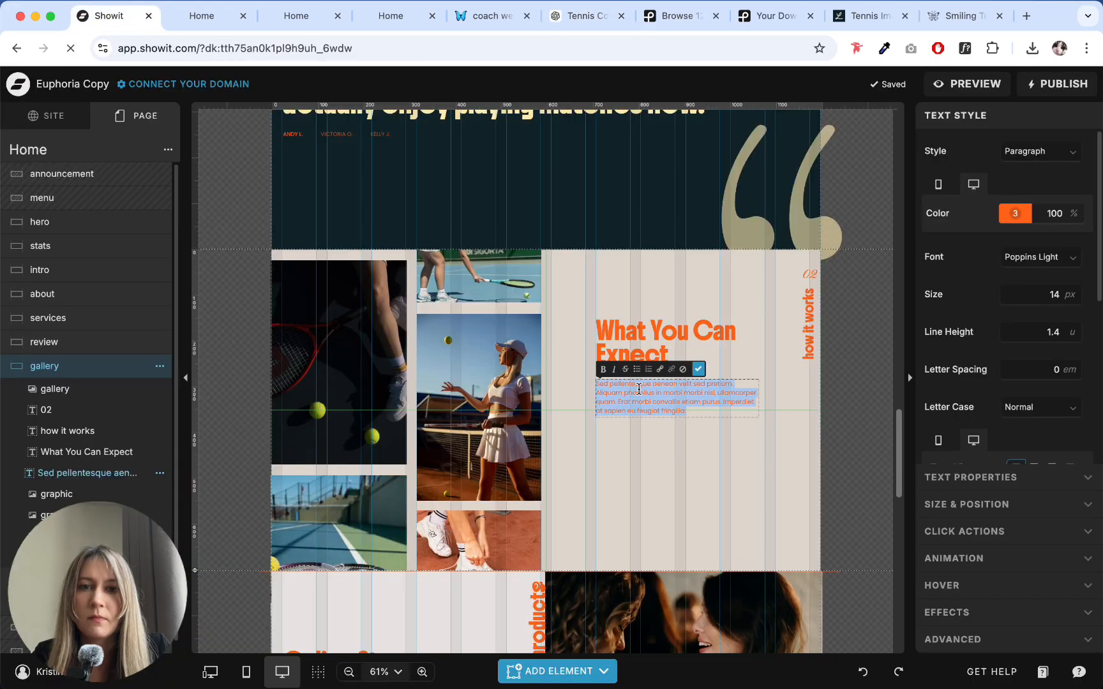
key("super+v")
left_click(677, 466)
left_click(738, 441)
left_click_drag(672, 402, 670, 395)
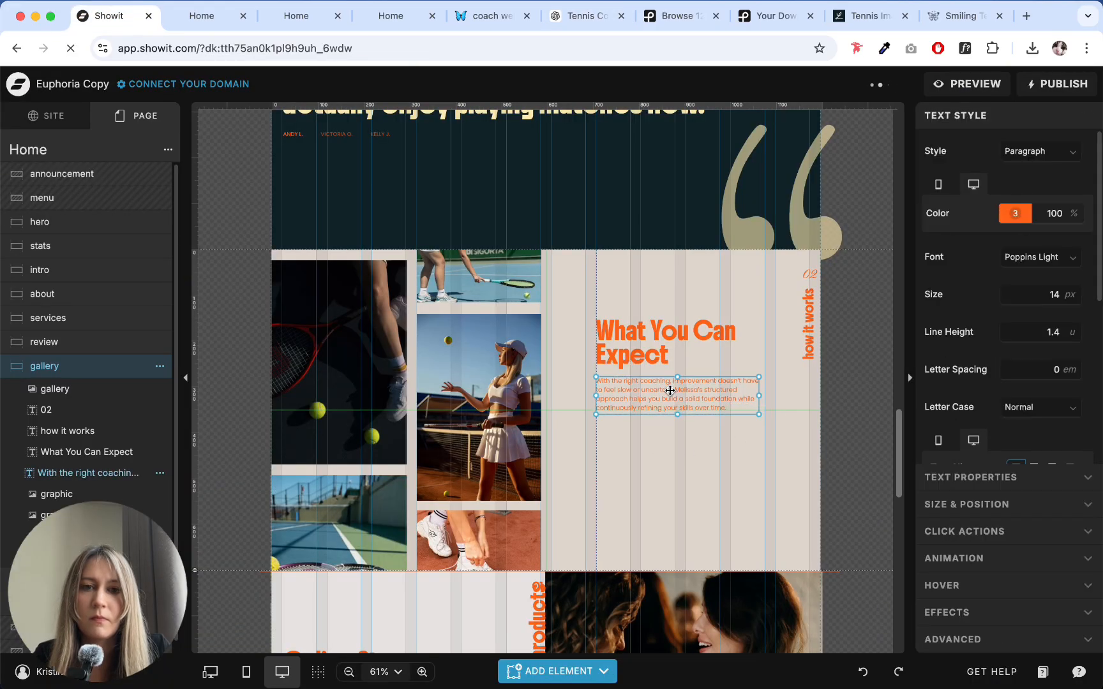
left_click(663, 457)
- Change the gallery canvas background fill to the pale yellow palette color 5
scroll(664, 453, "down", 3)
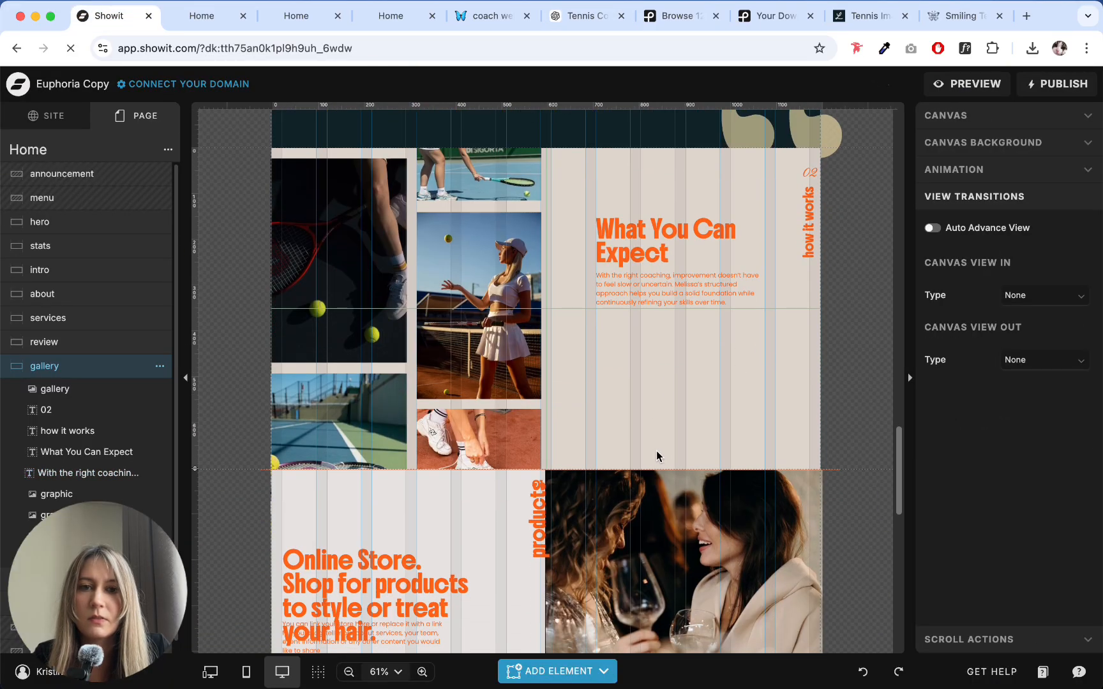
left_click(1005, 144)
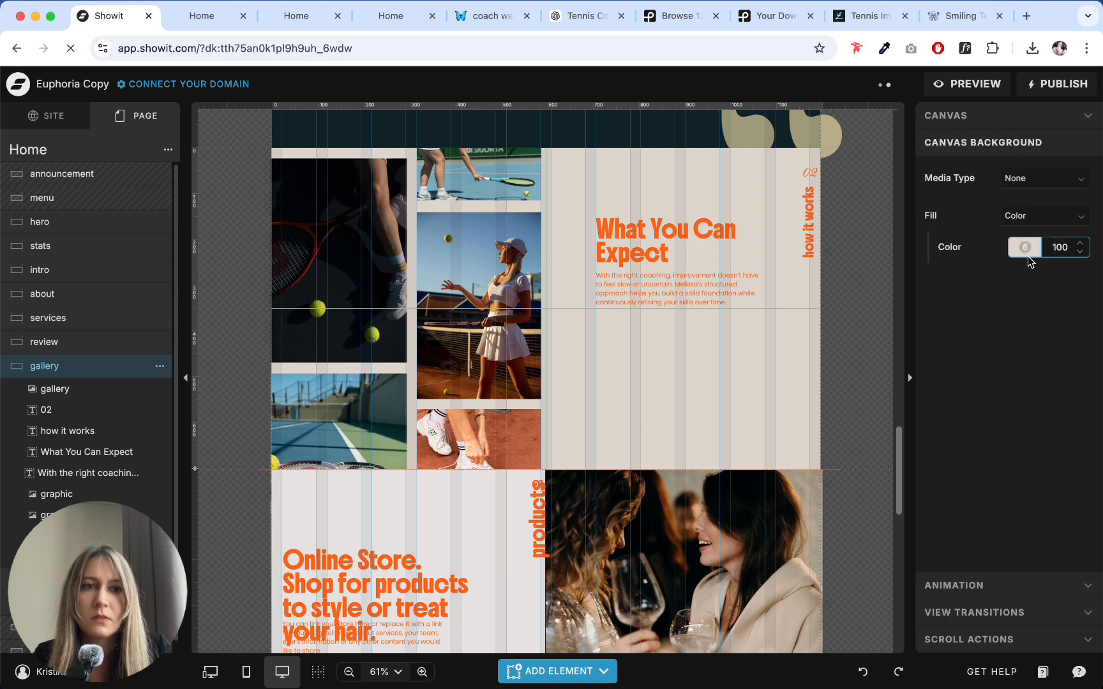
left_click(1024, 247)
left_click(840, 281)
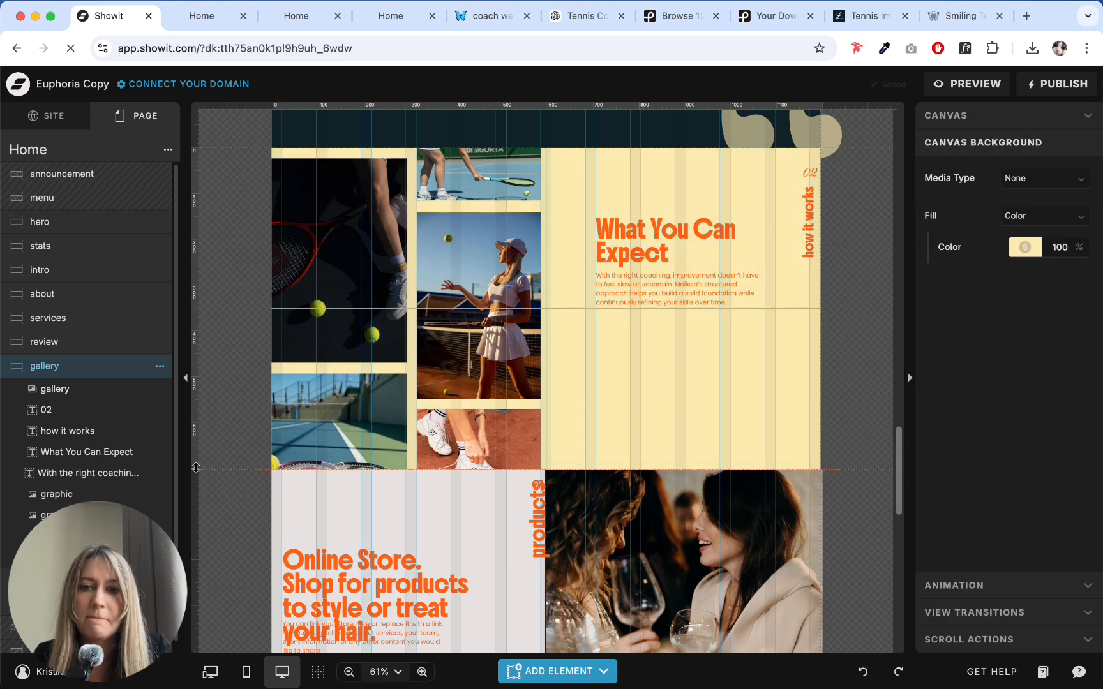
- Extend the gallery canvas downward to a height of about 810 px
left_click_drag(196, 468, 198, 522)
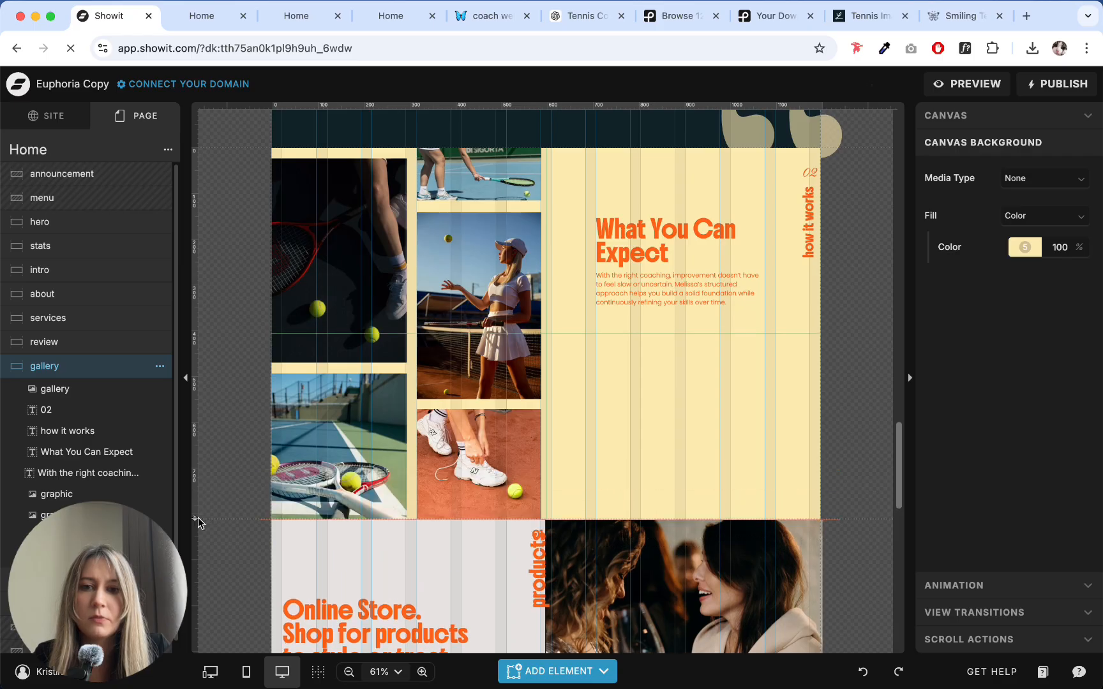
left_click(328, 473)
left_click(653, 437)
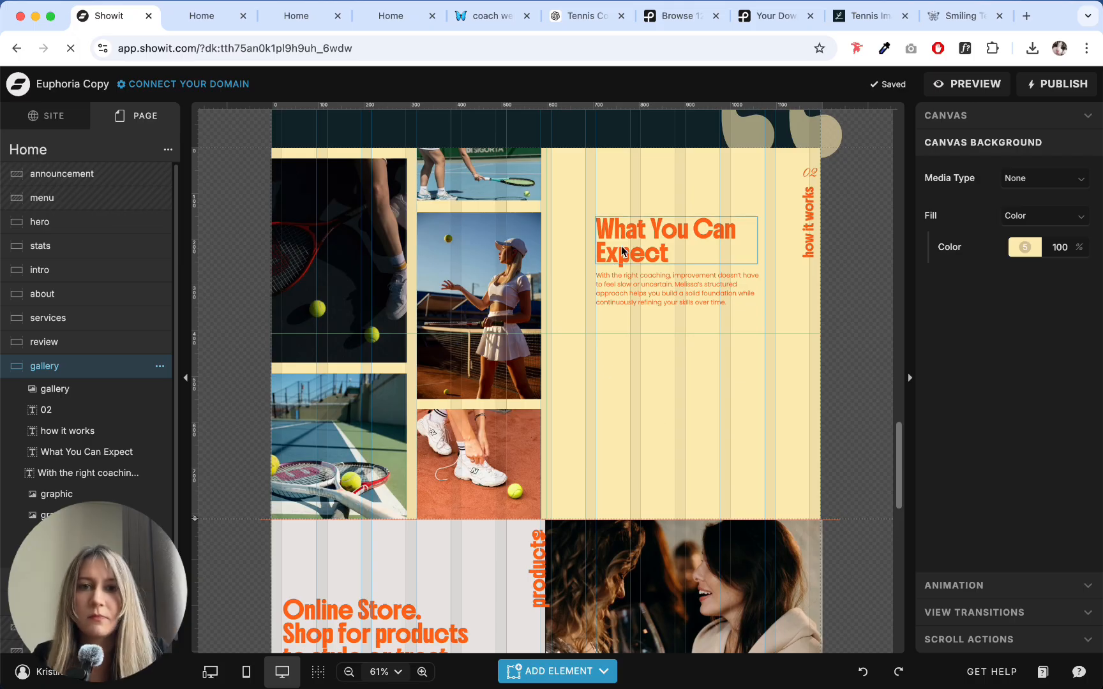
- Duplicate the "What You Can Expect" heading and place the copy below the paragraph, aligned with its left edge
left_click_drag(621, 246, 632, 341)
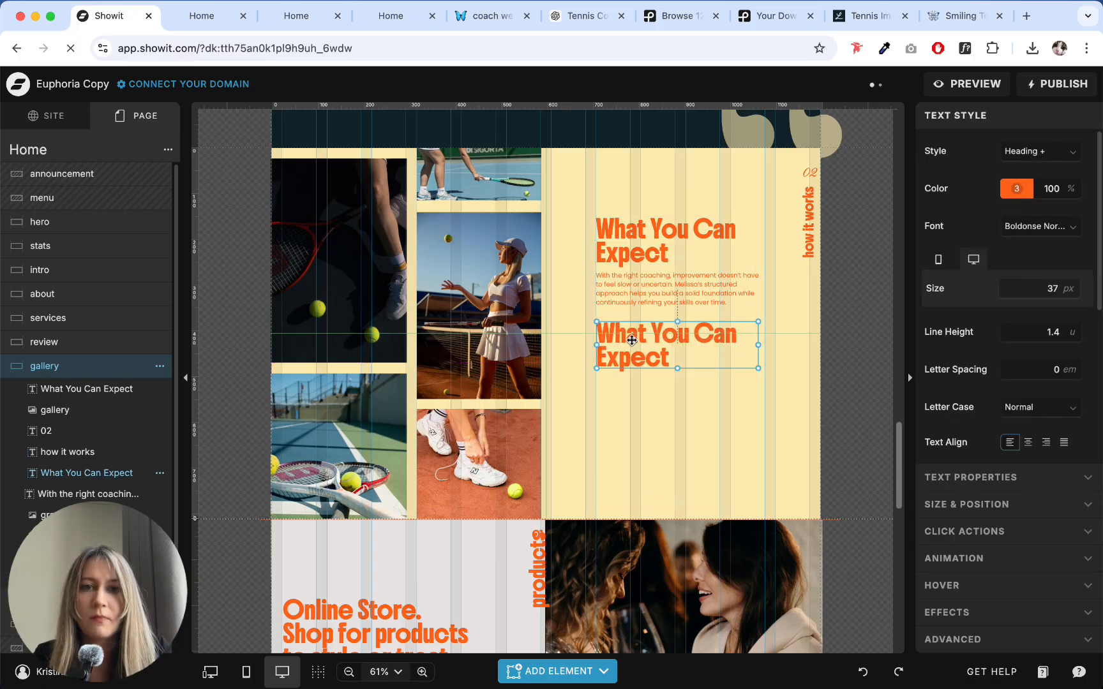
left_click(652, 424)
left_click(637, 338)
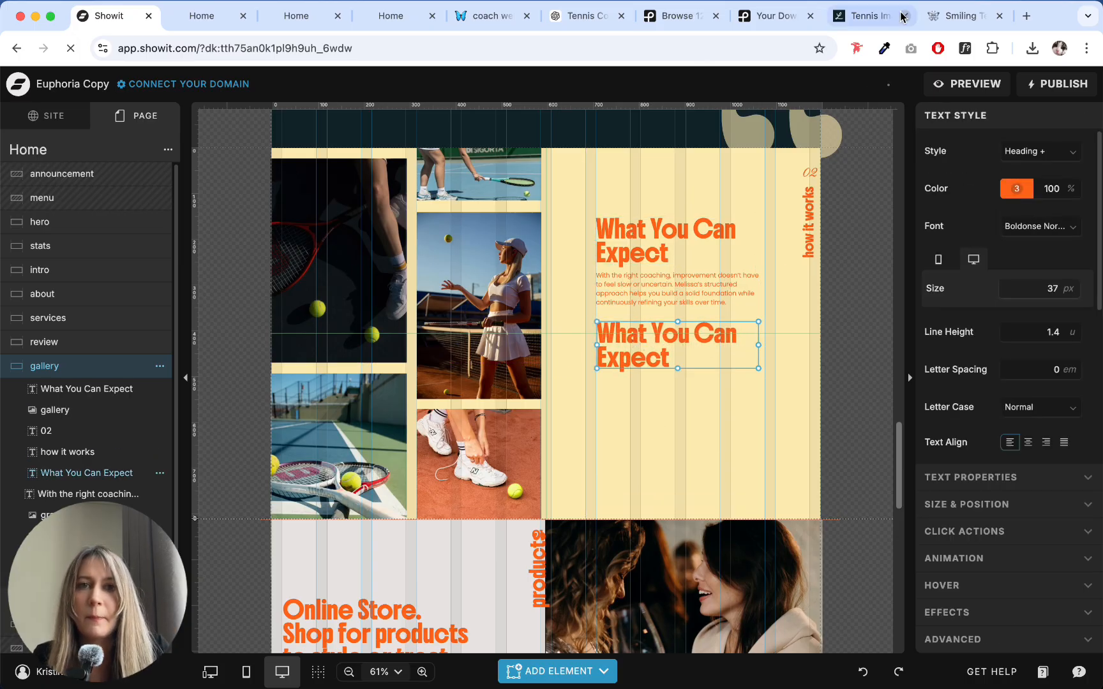
- Replace the duplicated heading's text with ChatGPT's first outcome, "Improved technique and shot consistency", and widen its text box to about 410 px
left_click(475, 13)
left_click(581, 15)
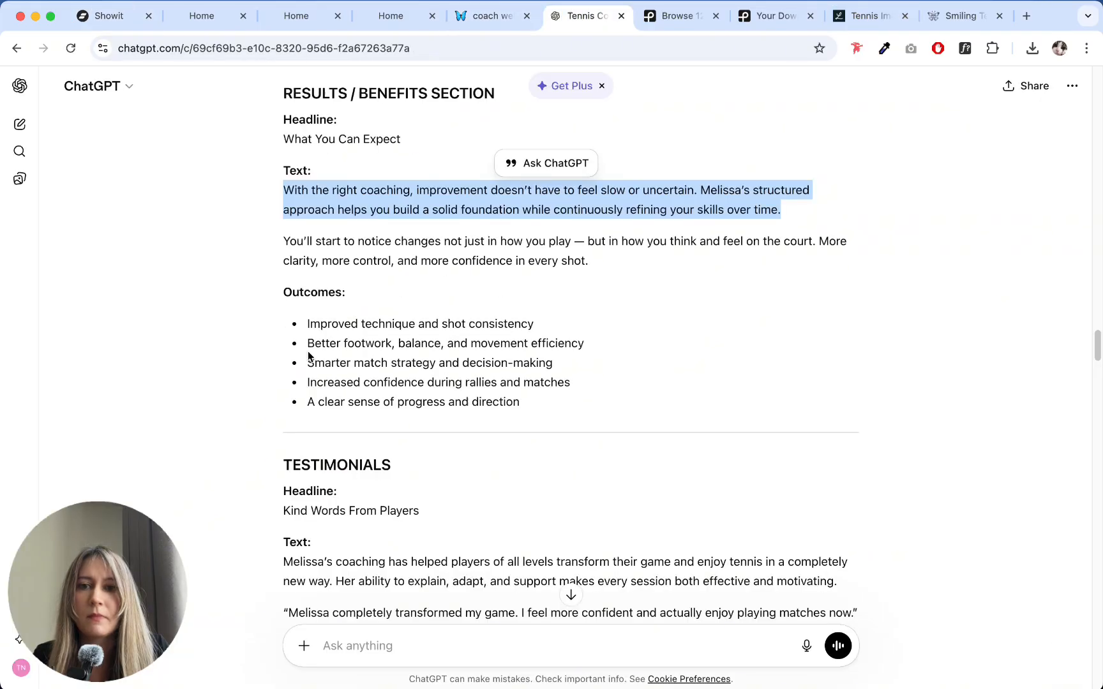
left_click_drag(309, 324, 533, 323)
key("super+c")
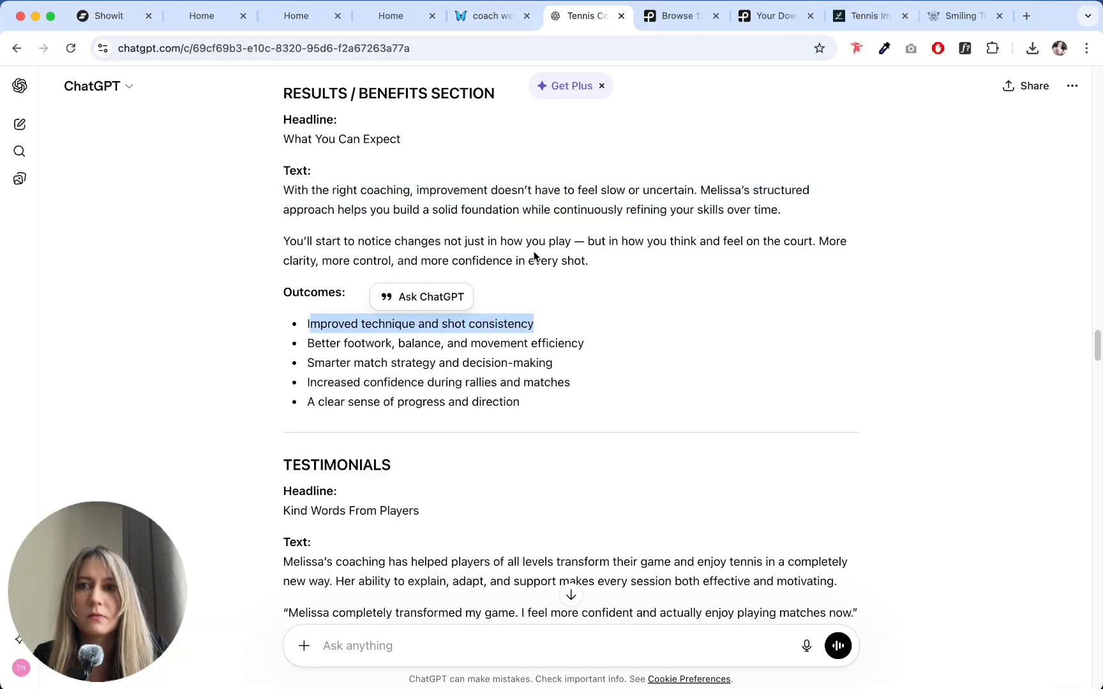
left_click(563, 325)
left_click_drag(307, 325, 353, 325)
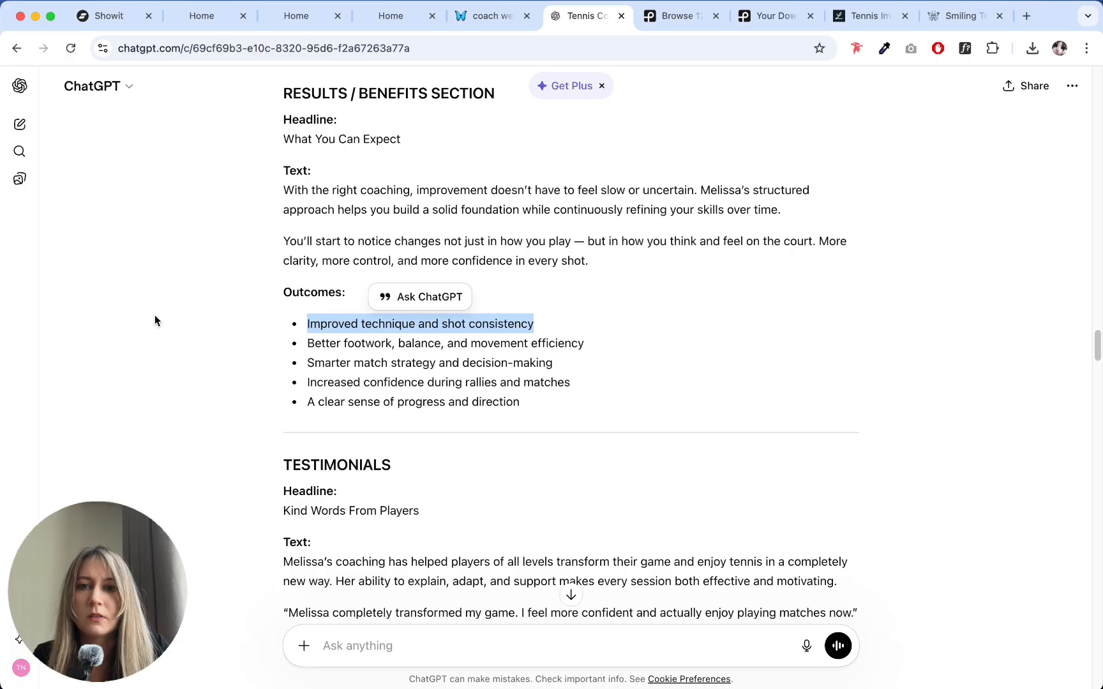
key("super+1")
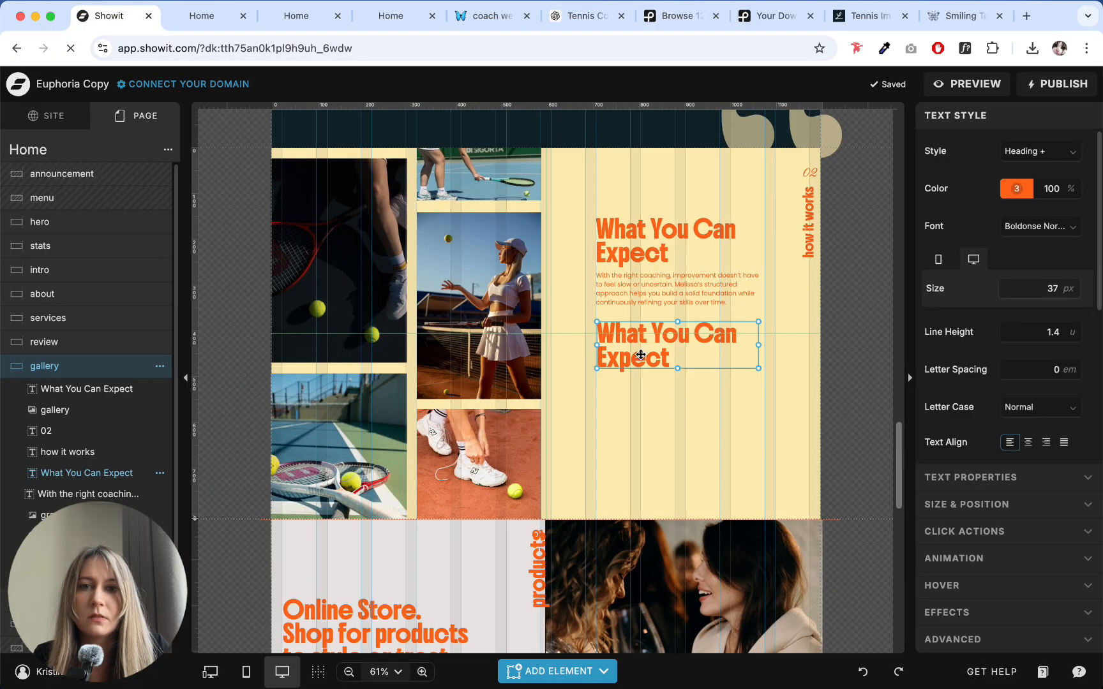
double_click(641, 355)
key("super+v")
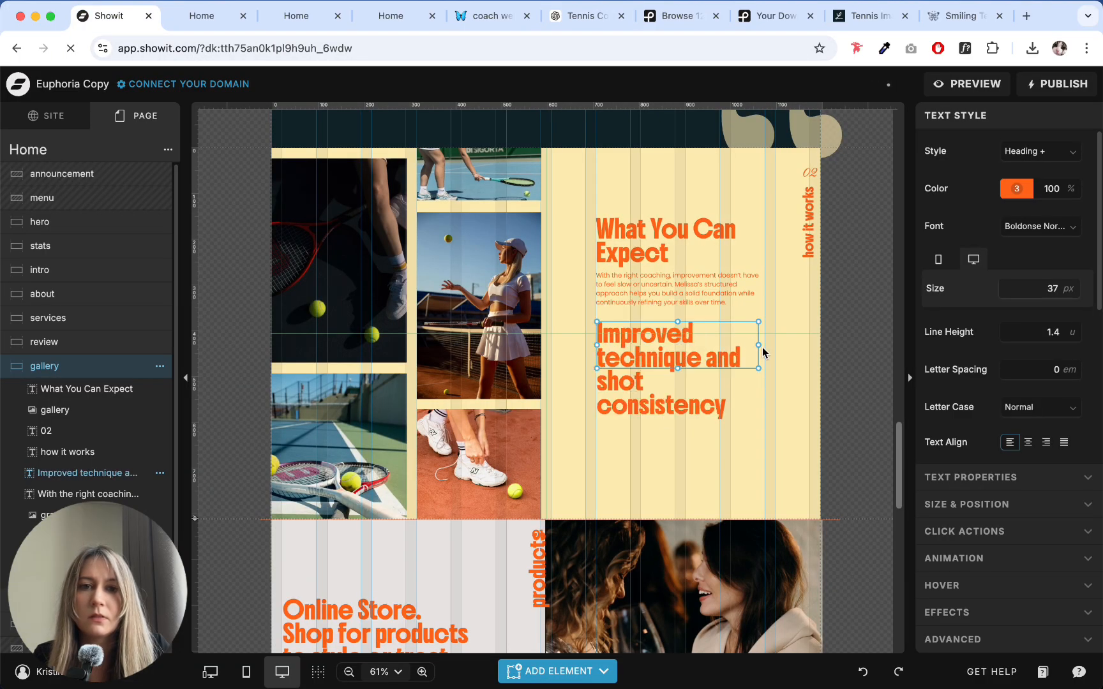
left_click_drag(759, 345, 783, 348)
left_click(731, 440)
left_click(664, 324)
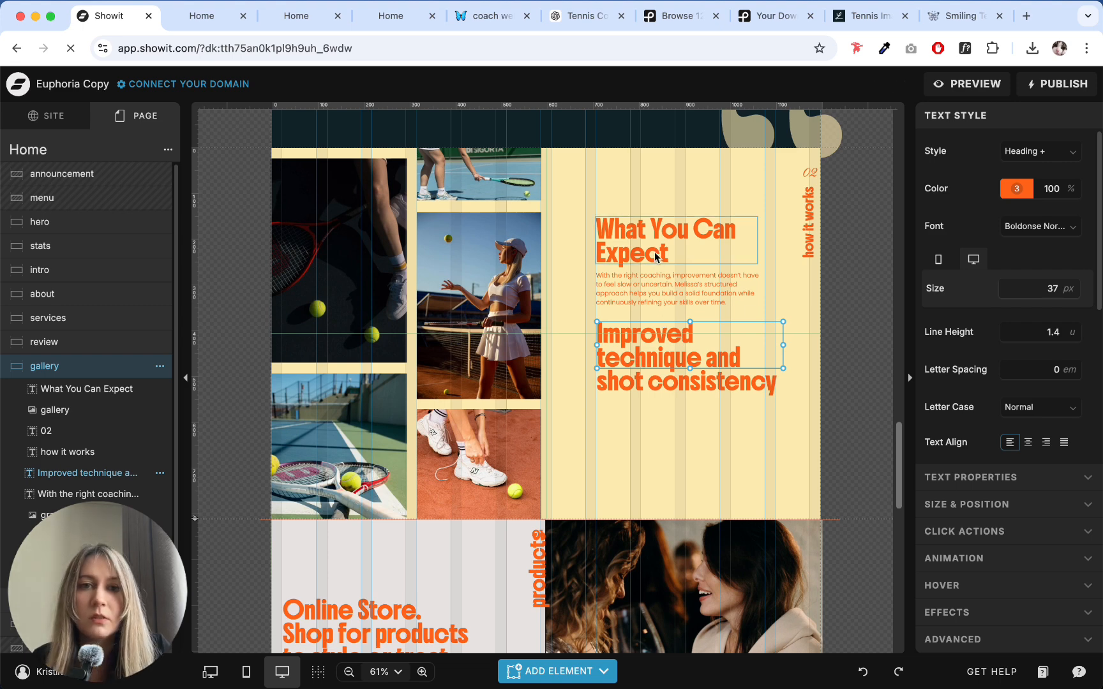
- Copy the Process Section headline from ChatGPT and replace the "What You Can Expect" heading with "How It Works"
left_click(585, 21)
scroll(515, 192, "down", 10)
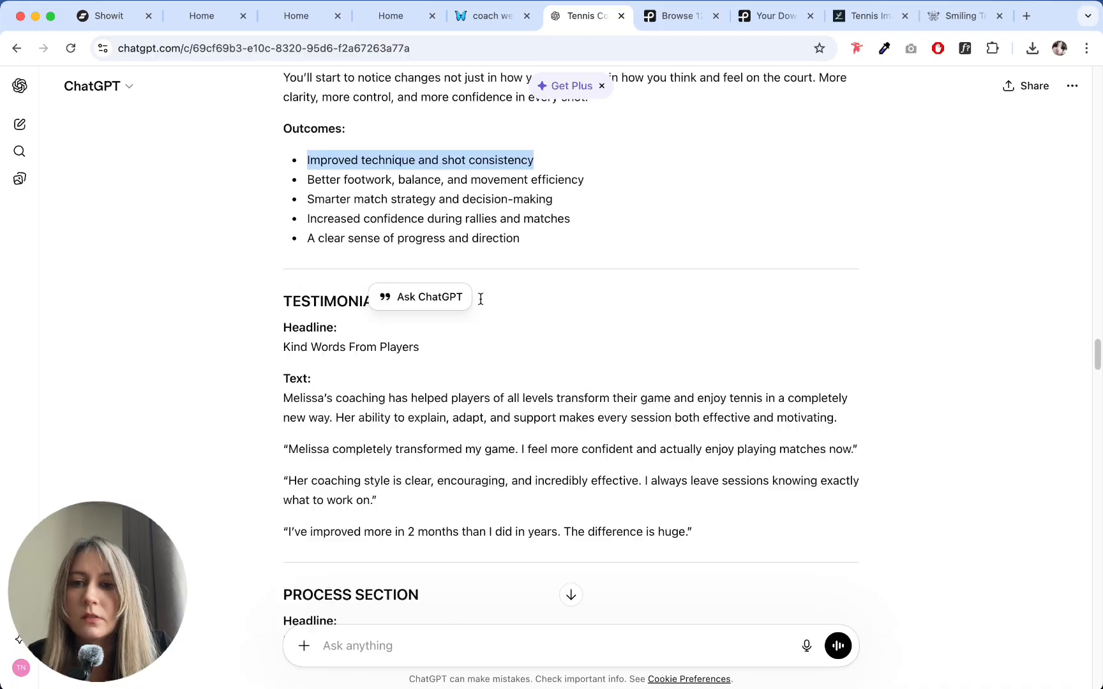
scroll(480, 298, "up", 2)
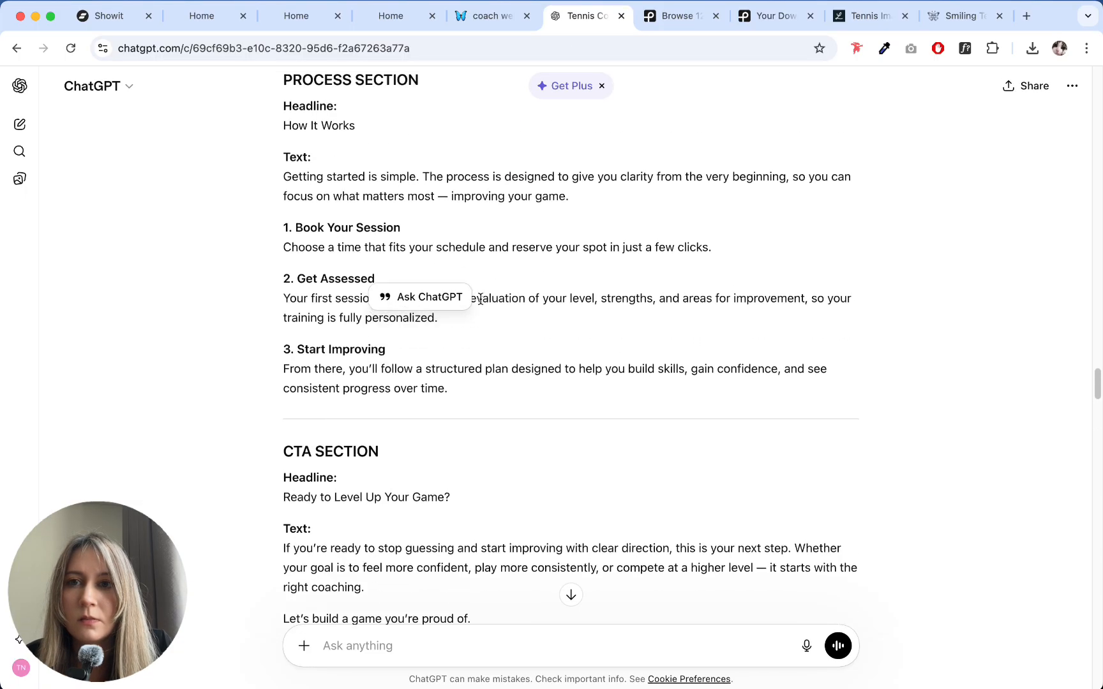
left_click_drag(282, 157, 406, 161)
key("super+c")
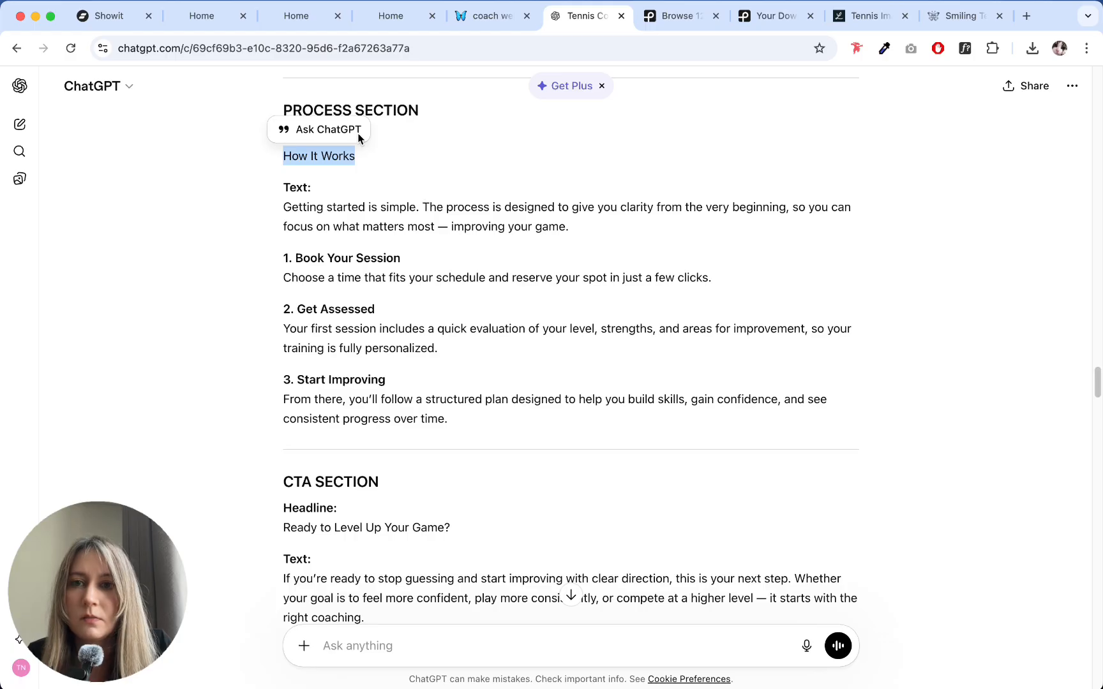
left_click(137, 22)
double_click(630, 242)
key("super+a")
key("super+v")
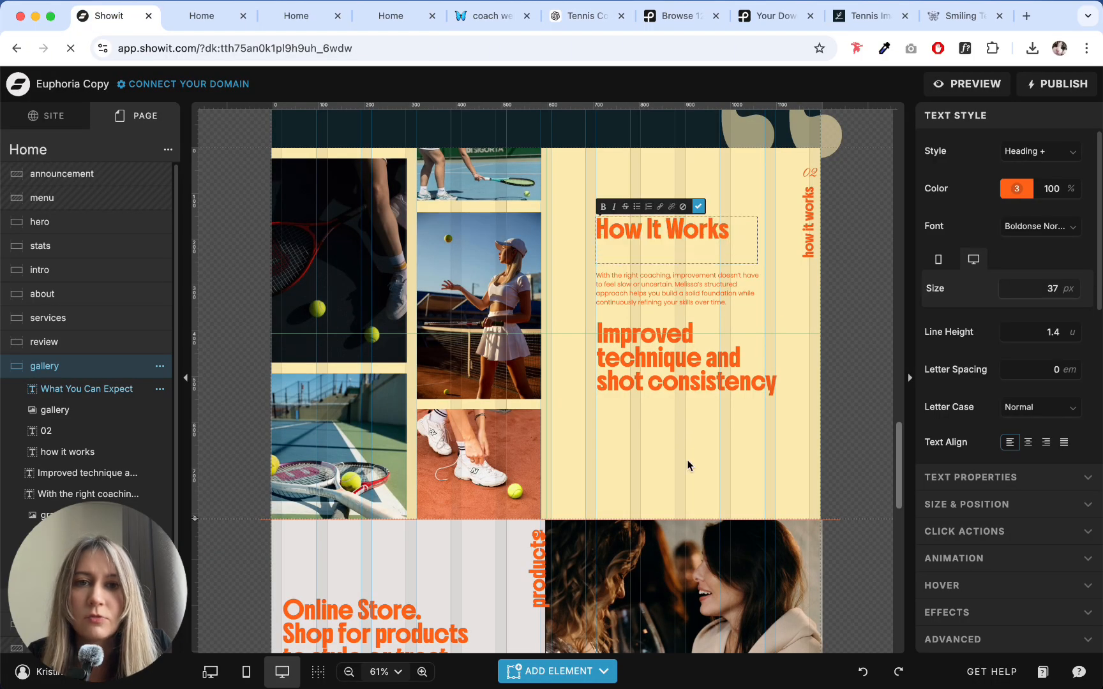
left_click(687, 466)
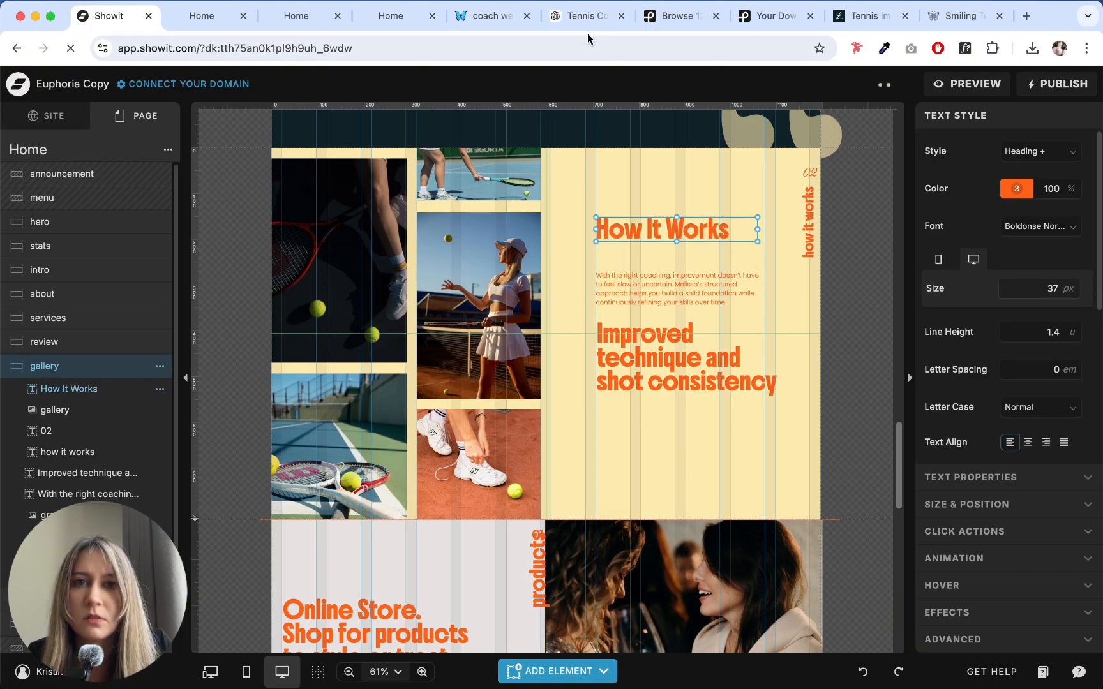
- Copy the Process Section intro "Getting started is simple…" from ChatGPT and replace the paragraph under "How It Works" with it
left_click(584, 16)
left_click_drag(281, 207, 664, 238)
key("super+c")
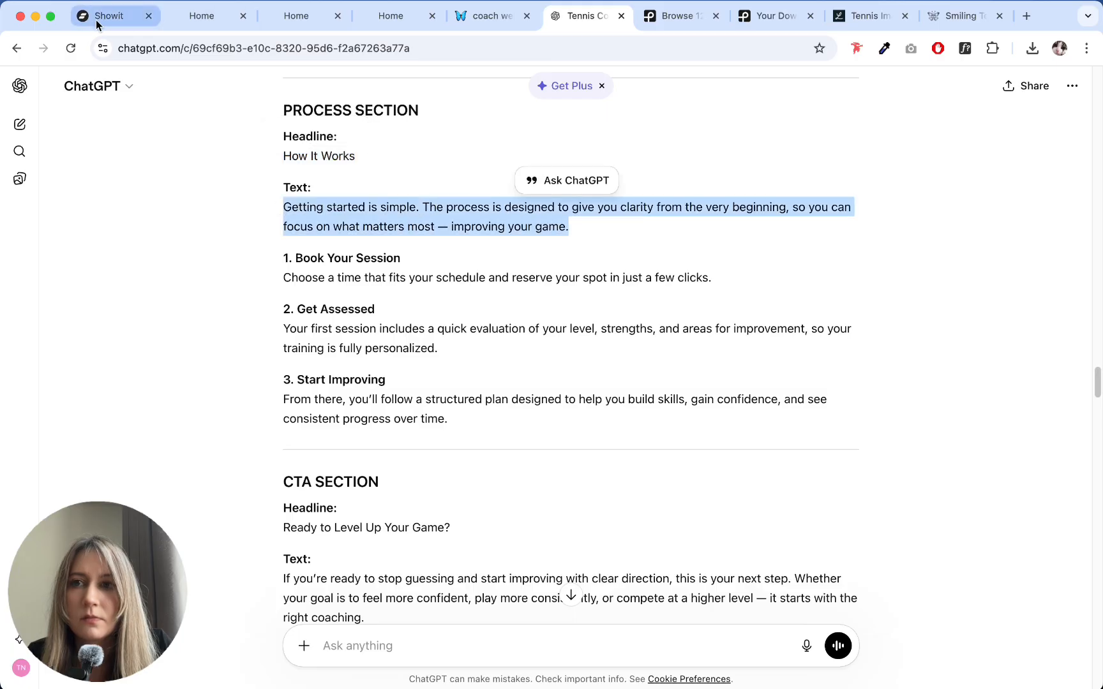
left_click(94, 17)
double_click(661, 289)
key("super+a")
key("super+v")
left_click(686, 417)
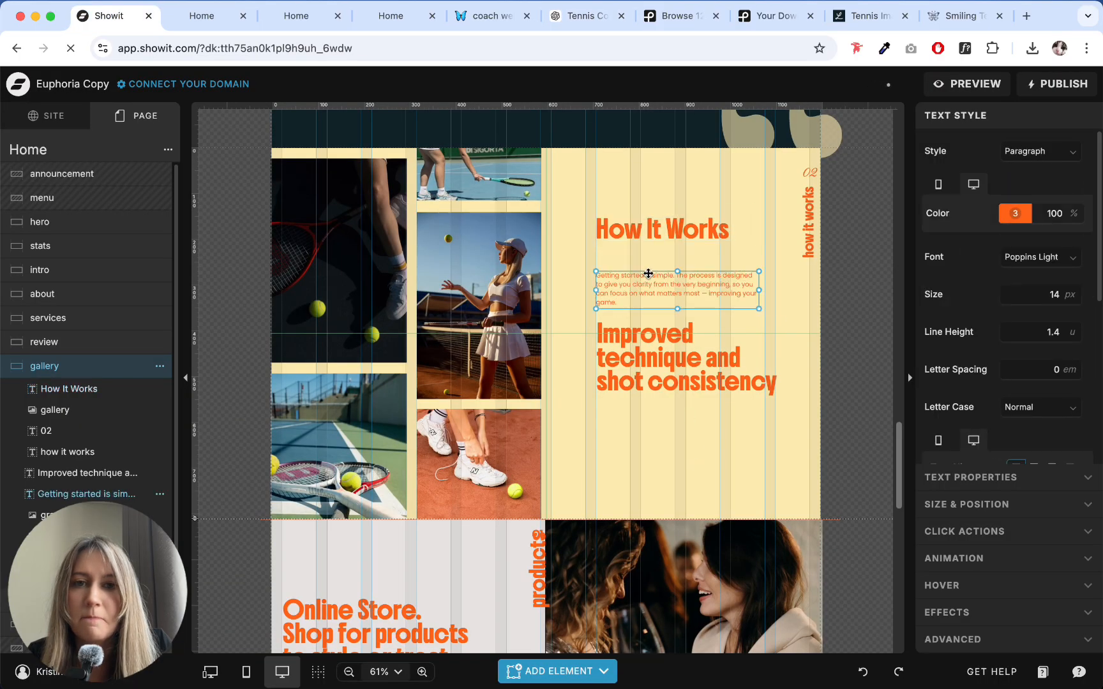
- Move the intro paragraph up directly beneath the "How It Works" heading and widen its text box so the copy fits three lines
left_click_drag(648, 274, 649, 245)
left_click(651, 355)
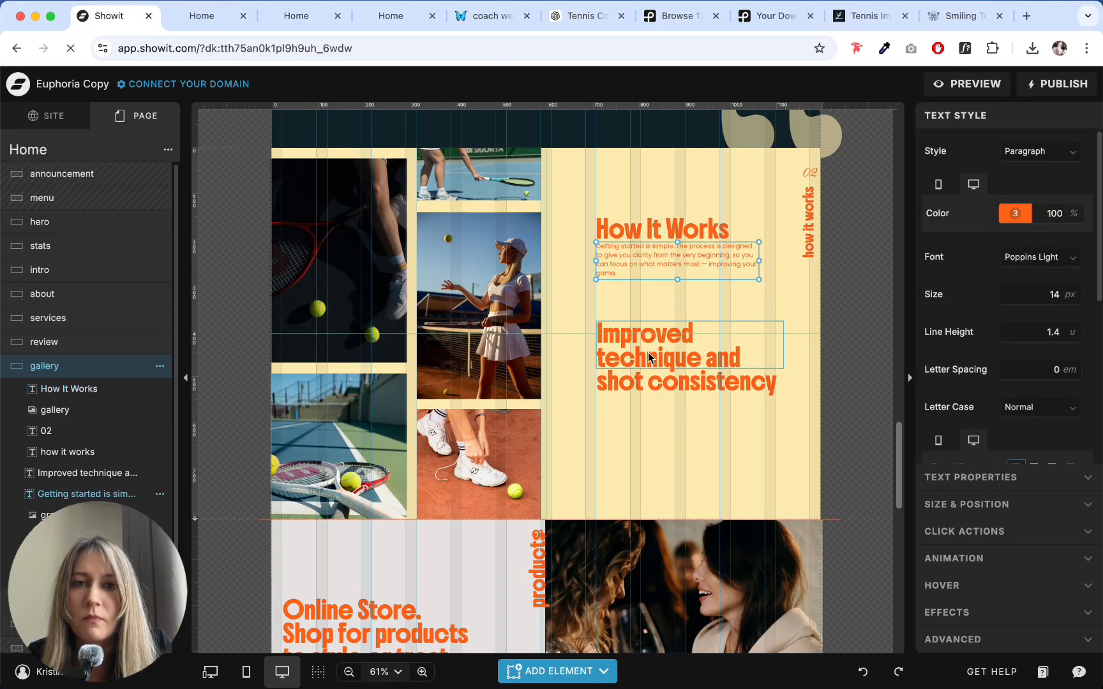
left_click(741, 259)
left_click_drag(759, 261, 766, 259)
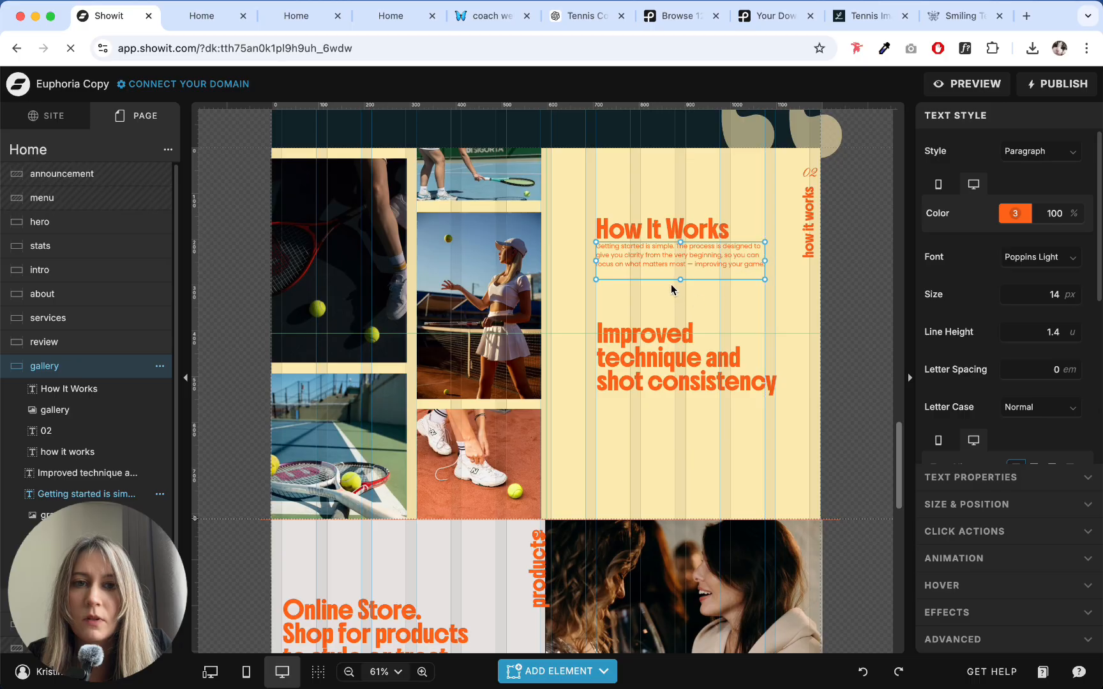
- Replace the "Improved technique and shot consistency" heading with ChatGPT's "1. Book Your Session" and move it up closer to the intro paragraph
left_click(639, 350)
left_click(584, 16)
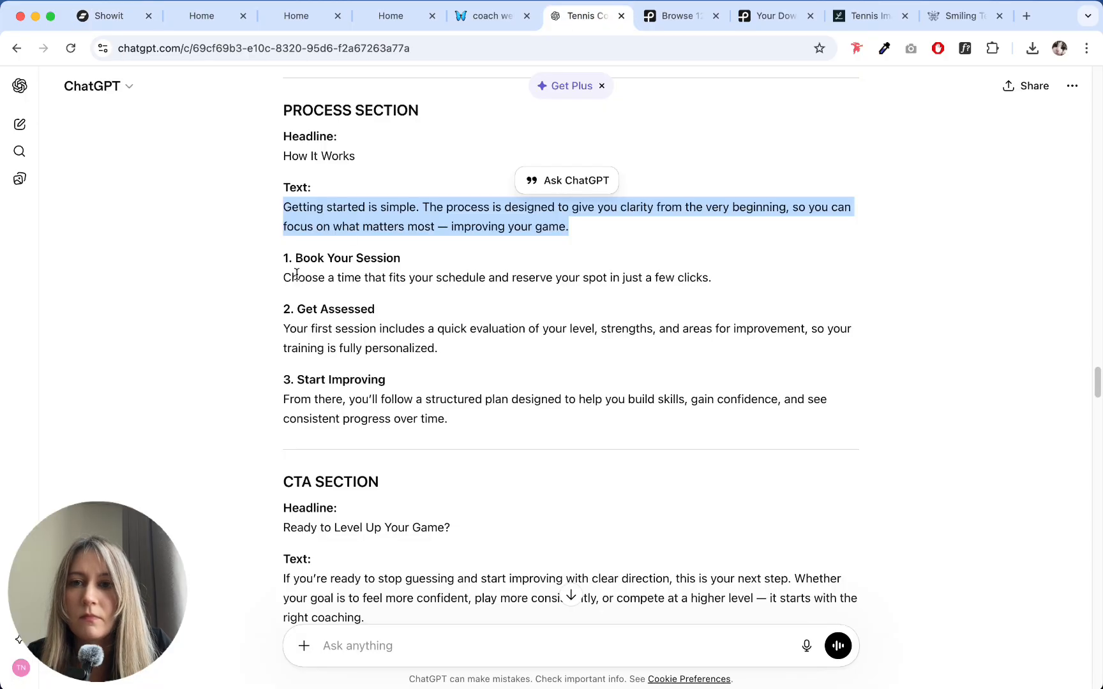
left_click_drag(283, 258, 401, 257)
left_click(108, 15)
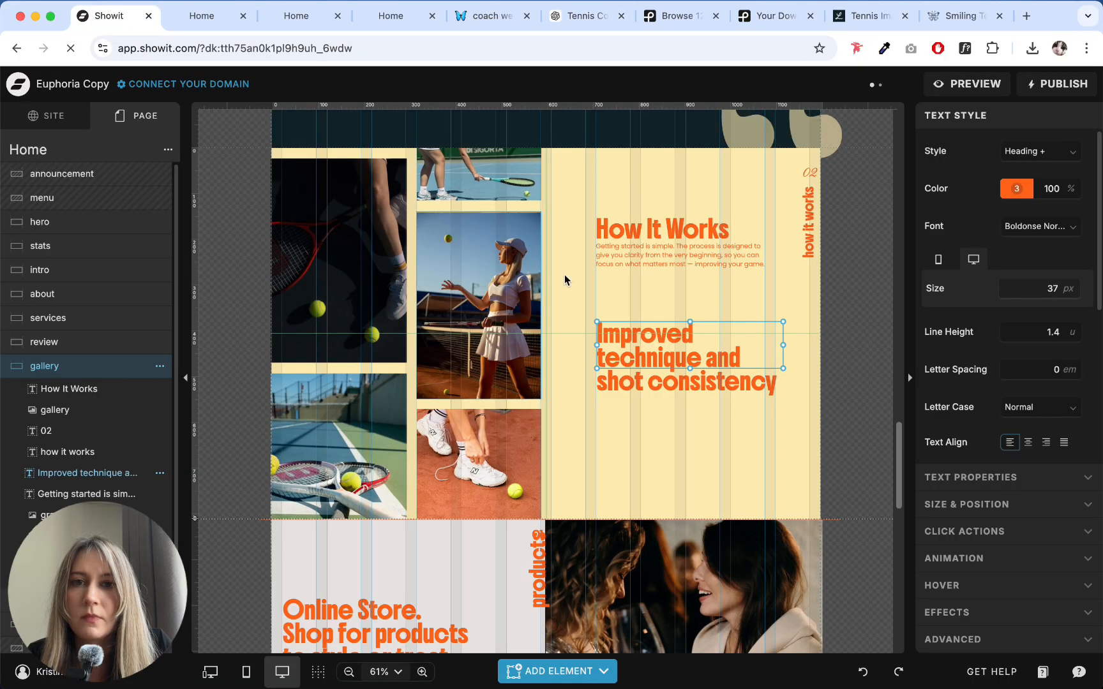
double_click(622, 332)
key("ctrl+a")
key("ctrl+v")
key("Escape")
left_click_drag(658, 335, 658, 301)
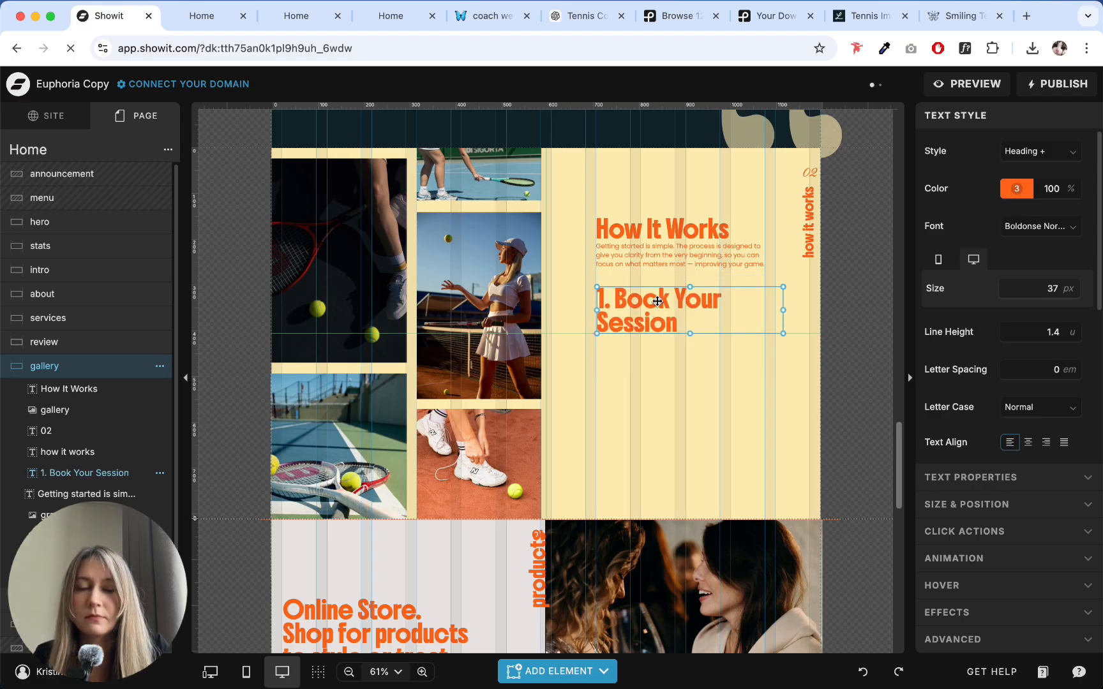
- Set the "1. Book Your Session" heading's font size to 20 px and shorten its text box to a single line
left_click(1071, 291)
type("20")
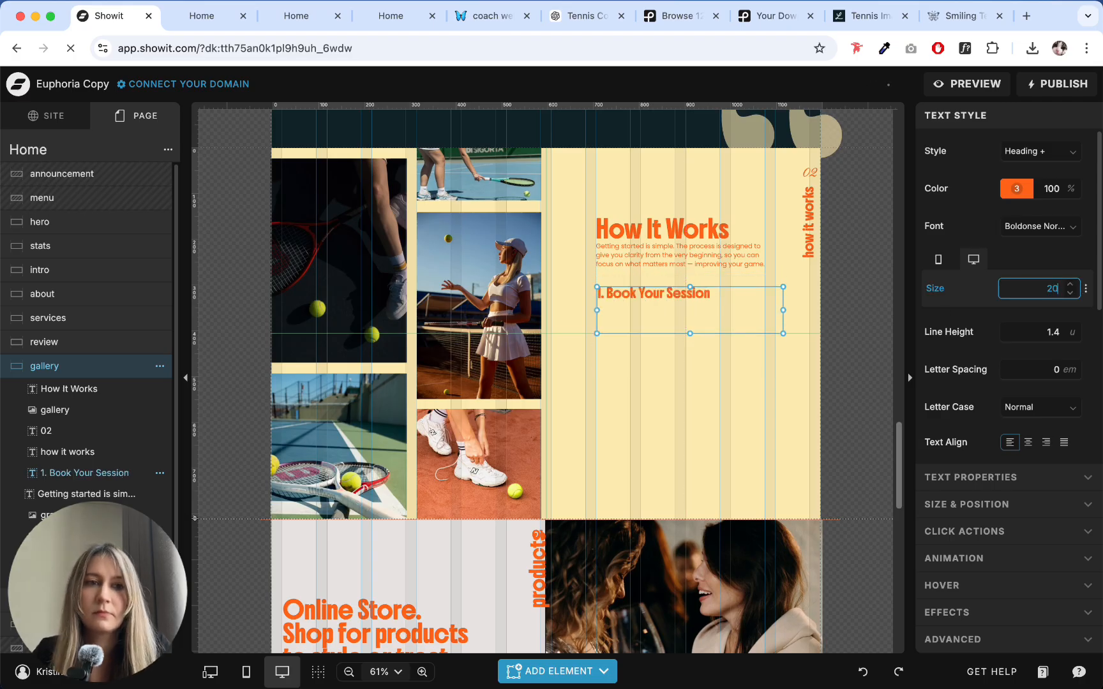
left_click_drag(690, 334, 687, 301)
left_click(684, 315)
- Copy ChatGPT's description "Choose a time that fits your schedule and reserve your spot in just a few clicks." and return to Showit
left_click(588, 19)
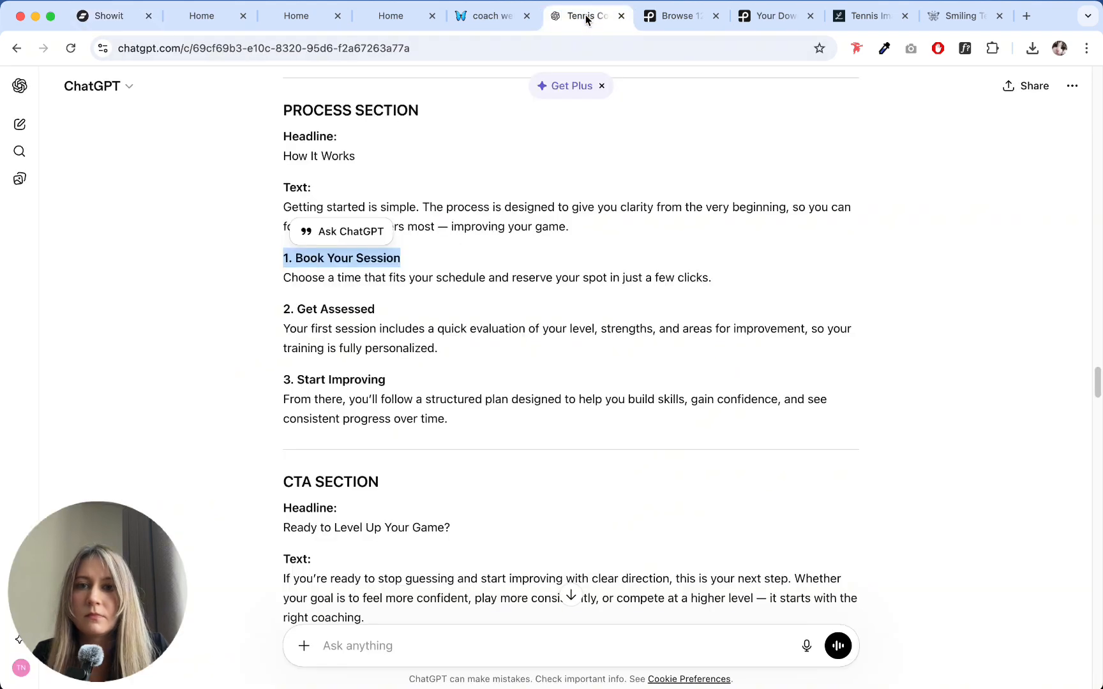
left_click_drag(283, 279, 722, 290)
left_click(116, 21)
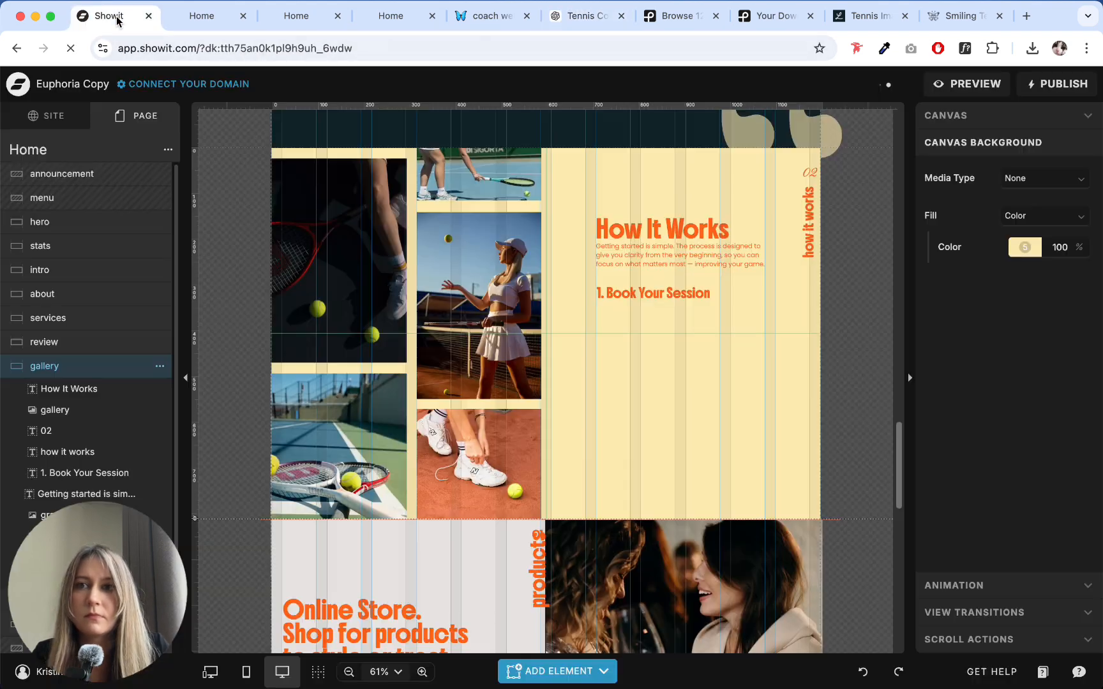
right_click(667, 256)
left_click_drag(666, 256, 661, 330)
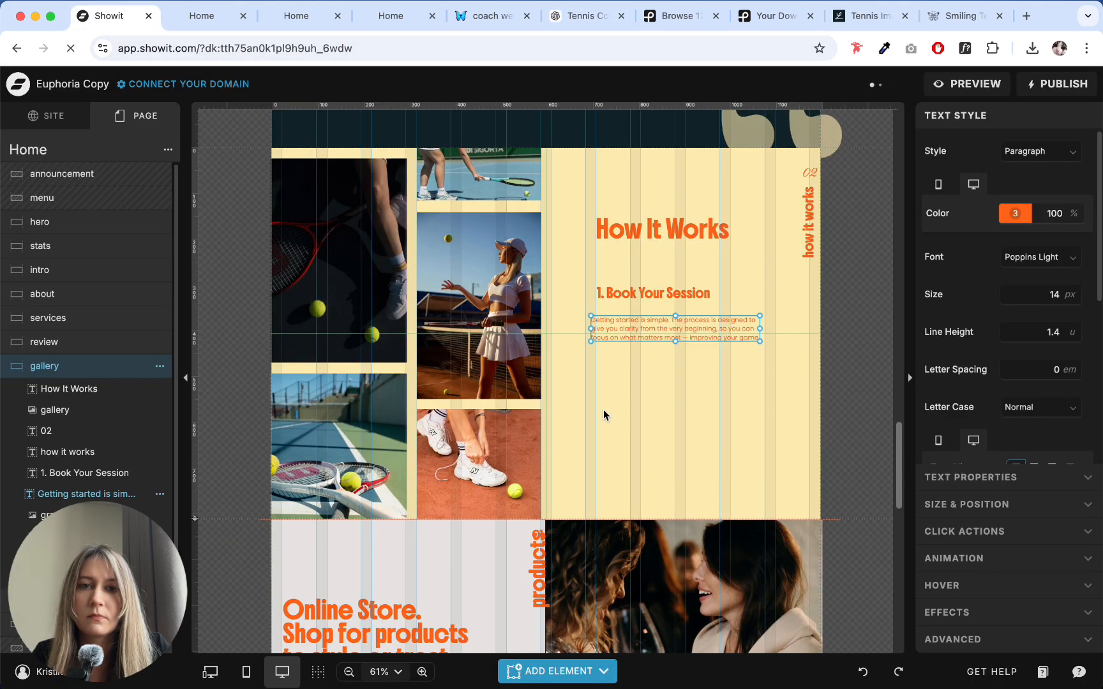
key("super+z")
right_click(629, 244)
left_click(675, 388)
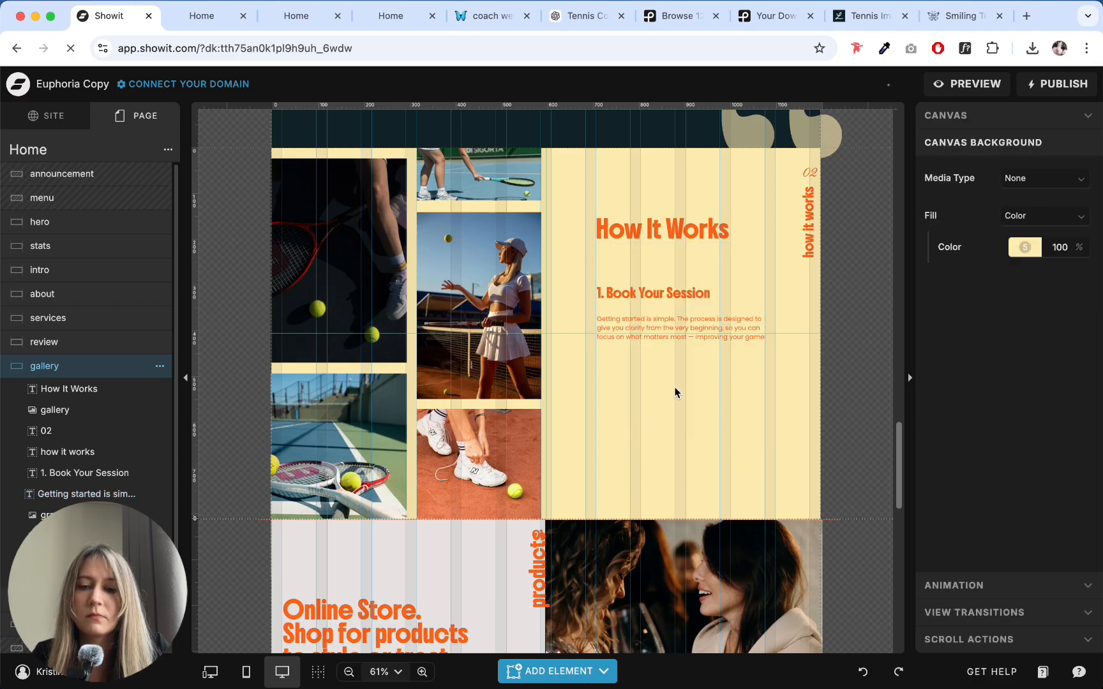
- Duplicate the intro paragraph below "1. Book Your Session", replace its text with the copied description, and shorten the box to two lines
left_click(640, 250)
left_click_drag(637, 257, 635, 321)
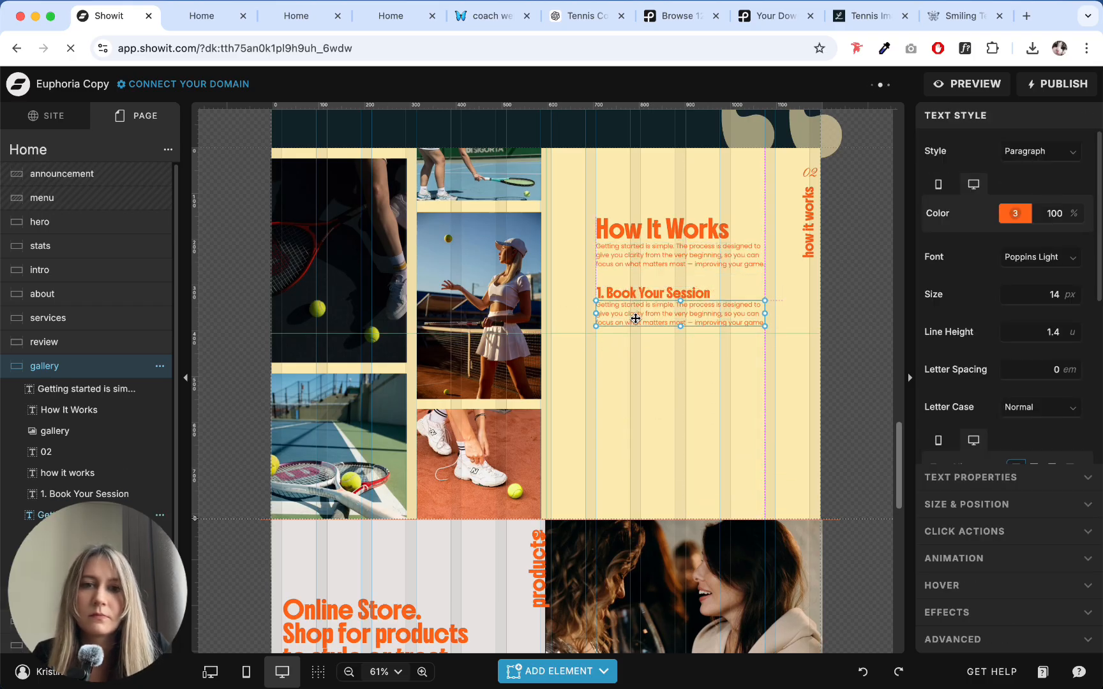
double_click(635, 321)
key("super+a")
key("super+v")
key("Escape")
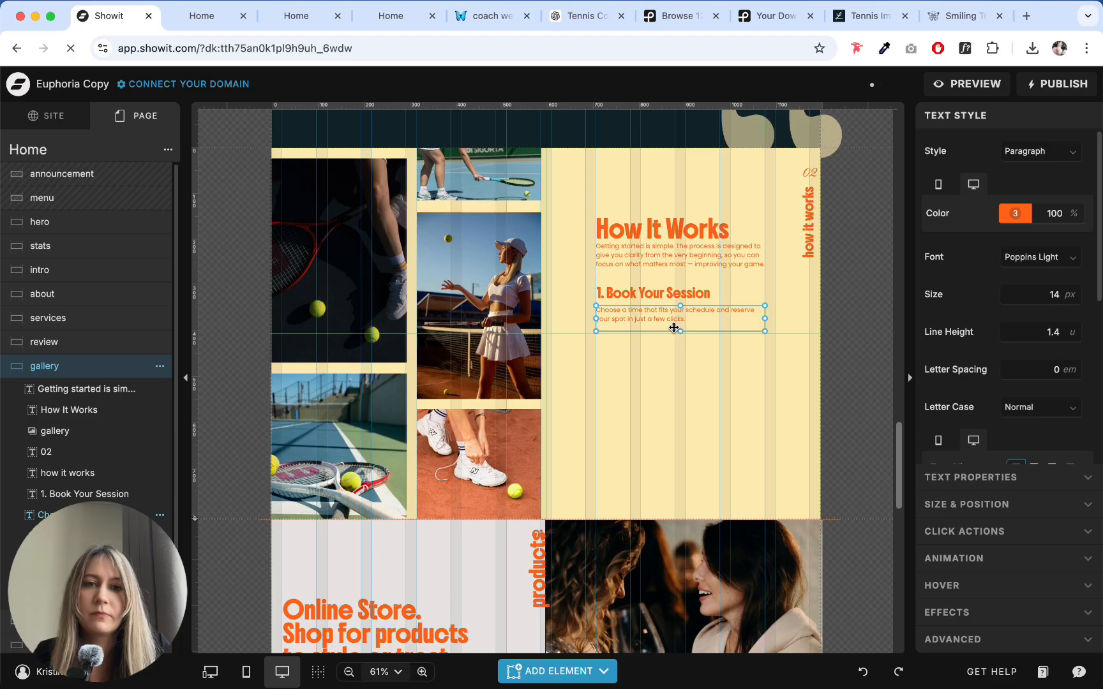
left_click_drag(682, 331, 682, 323)
- Duplicate the "1. Book Your Session" heading and its description twice, stacking the copies below at equal spacing
left_click_drag(686, 367, 649, 406)
key("super+d")
key("super+d")
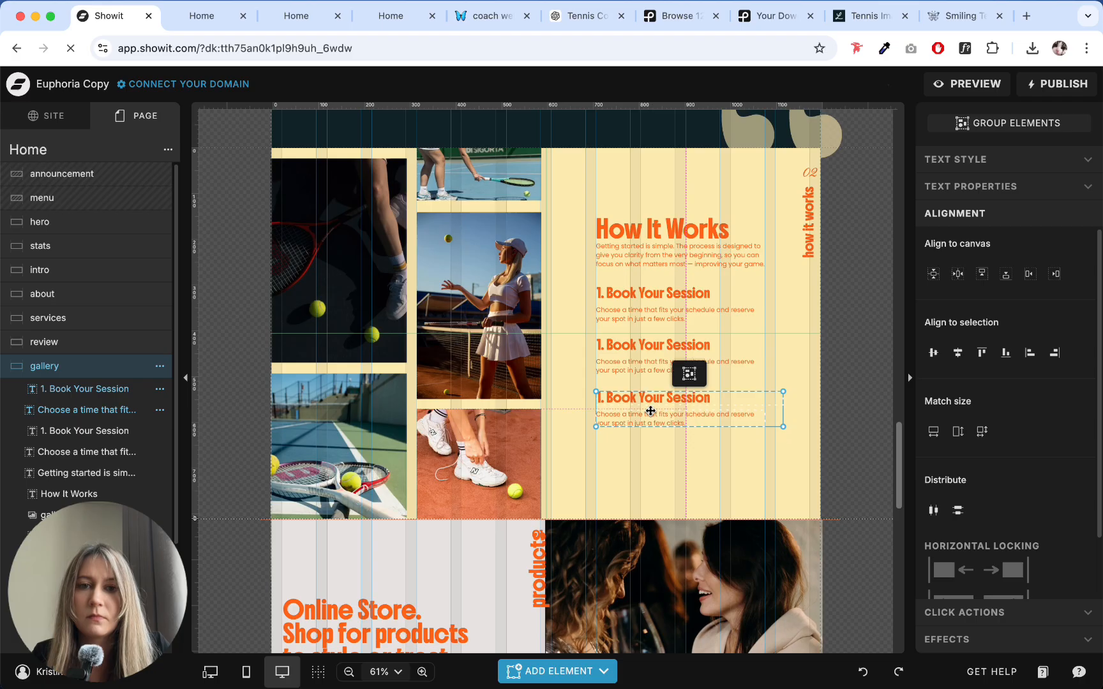
- Replace the second step's heading with "2. Get Assessed" copied from ChatGPT
left_click(583, 19)
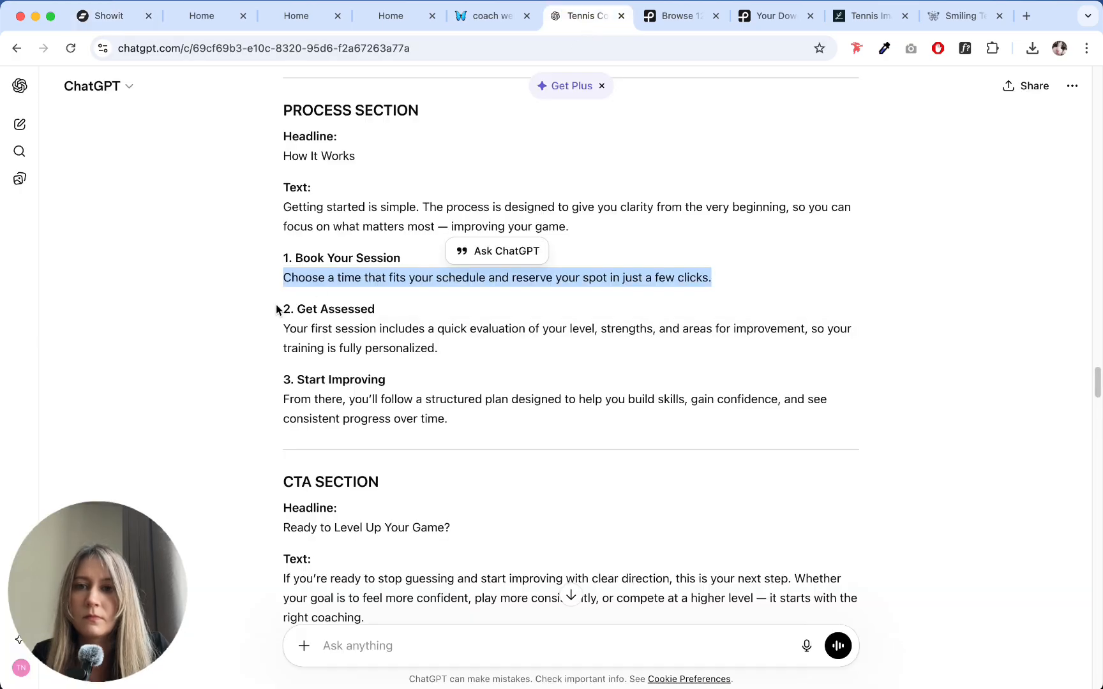
left_click_drag(277, 309, 377, 311)
left_click(105, 16)
double_click(638, 344)
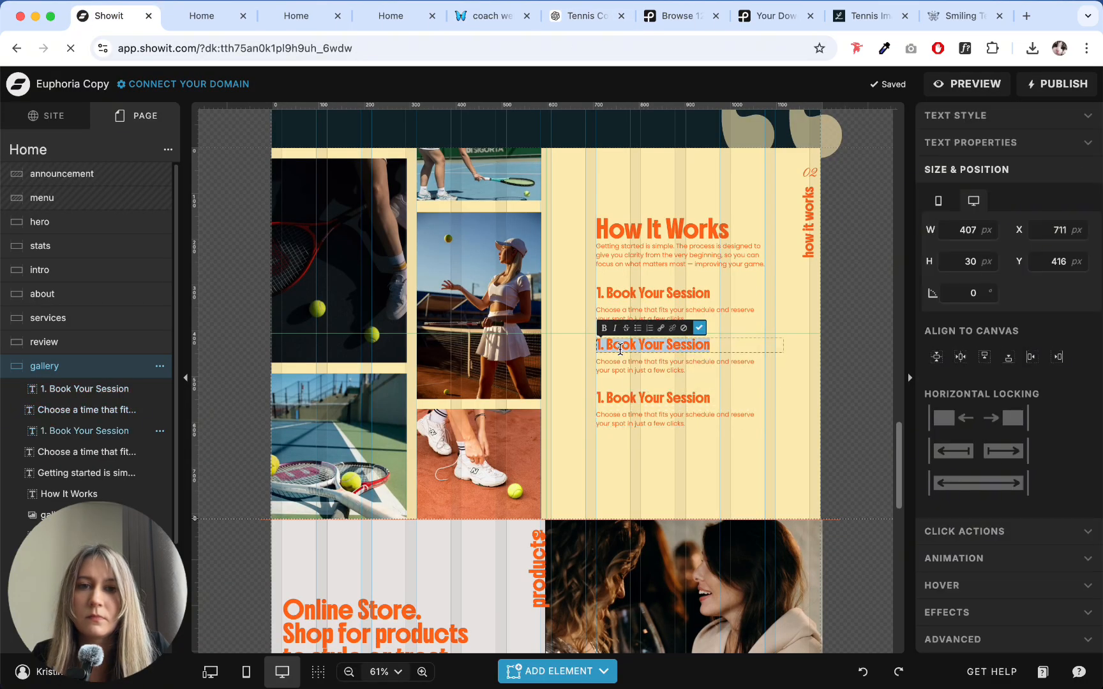
key("super+v")
key("Escape")
- Replace the description under "2. Get Assessed" with ChatGPT's text starting "Your first session includes a quick evaluation"
left_click(585, 20)
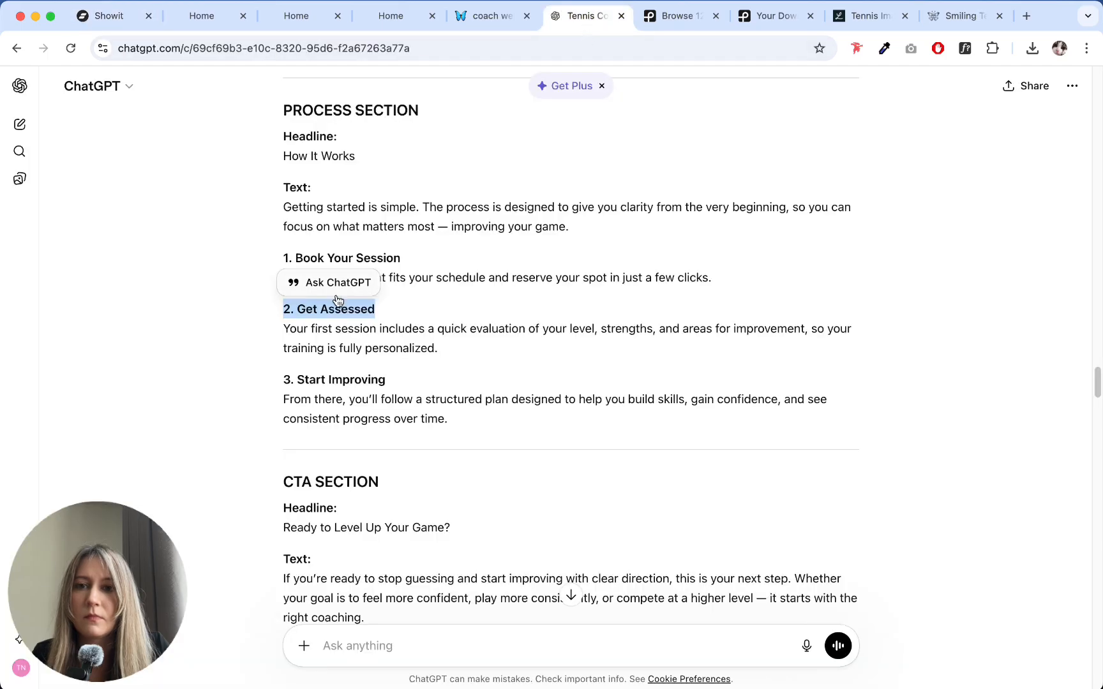
left_click_drag(285, 328, 483, 349)
key("super+c")
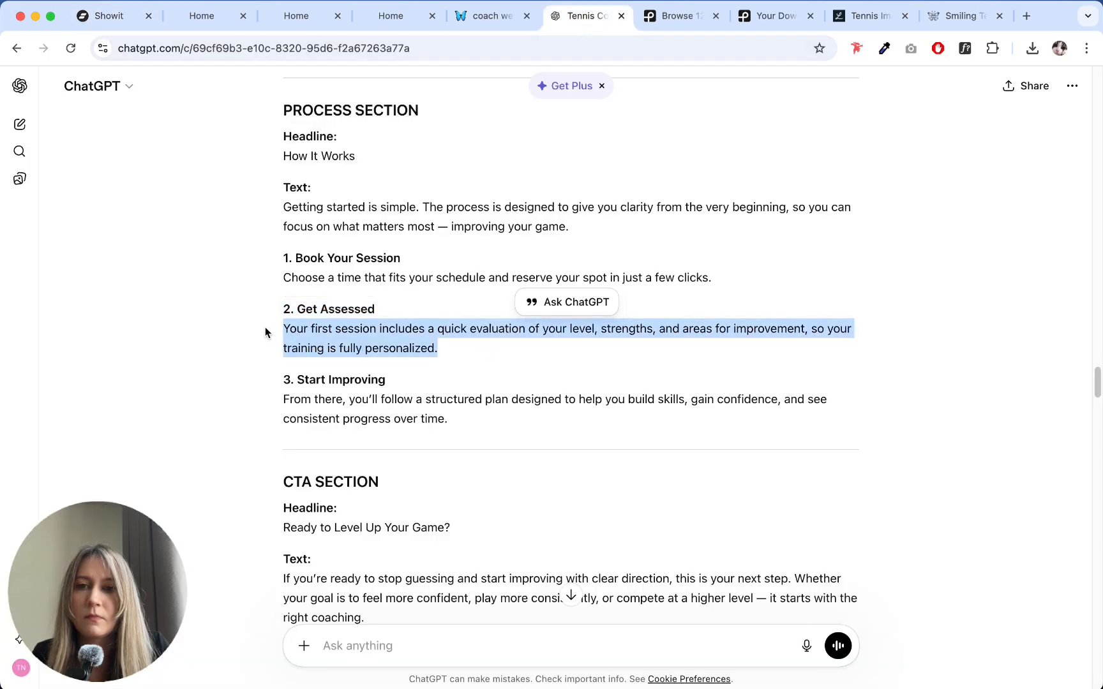
left_click(104, 1)
left_click(126, 1)
left_click(116, 17)
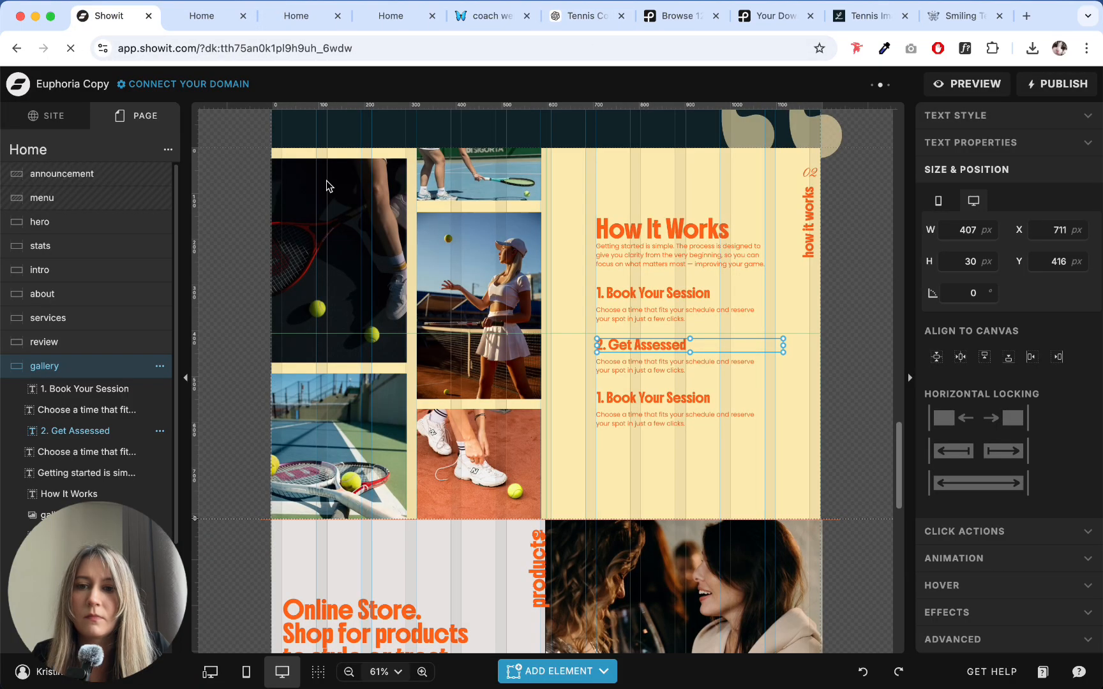
double_click(634, 364)
key("super+a")
key("super+v")
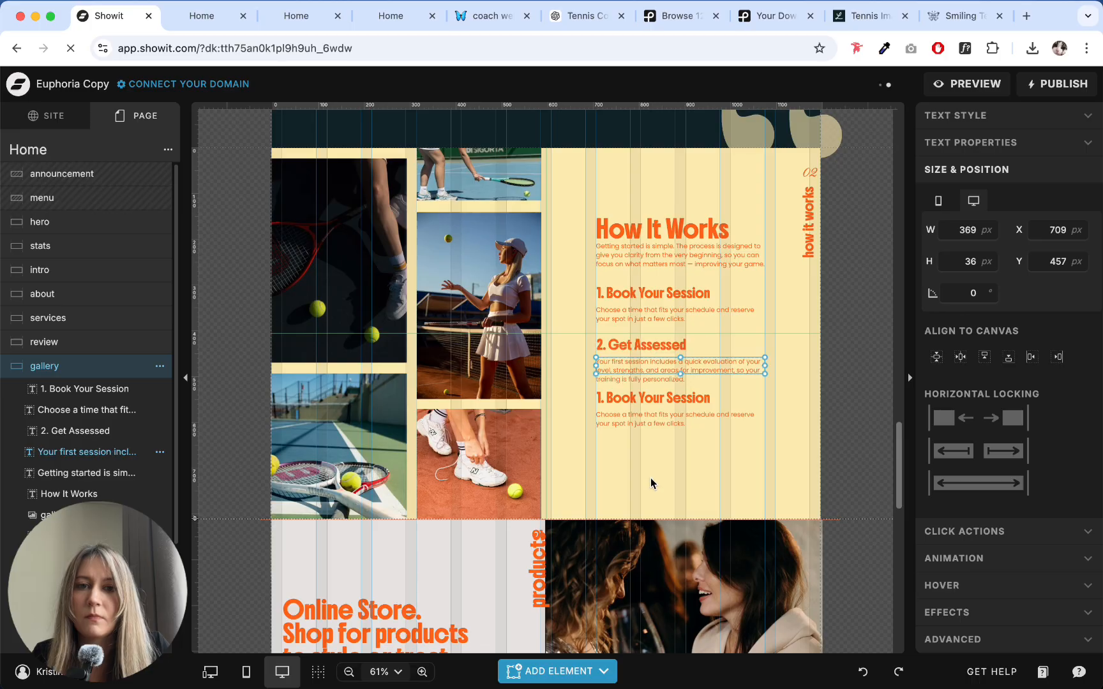
- Replace the third step's heading with "3. Start Improving" copied from ChatGPT
left_click(587, 15)
left_click_drag(273, 380, 411, 385)
key("super+c")
left_click(111, 16)
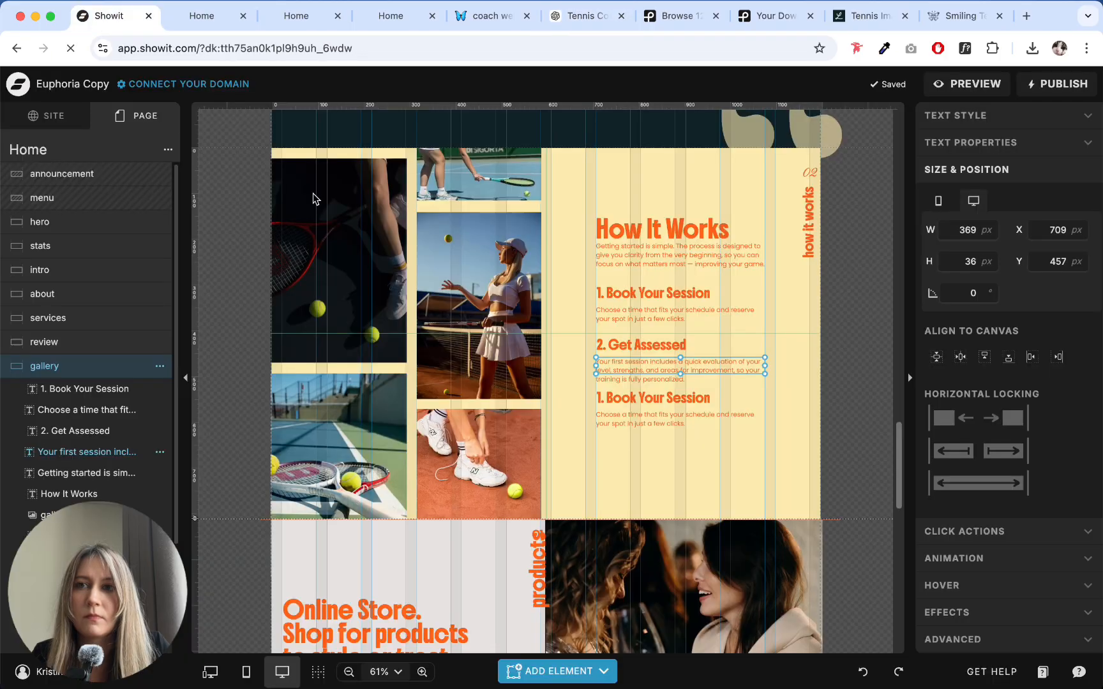
double_click(629, 400)
key("super+a")
key("super+v")
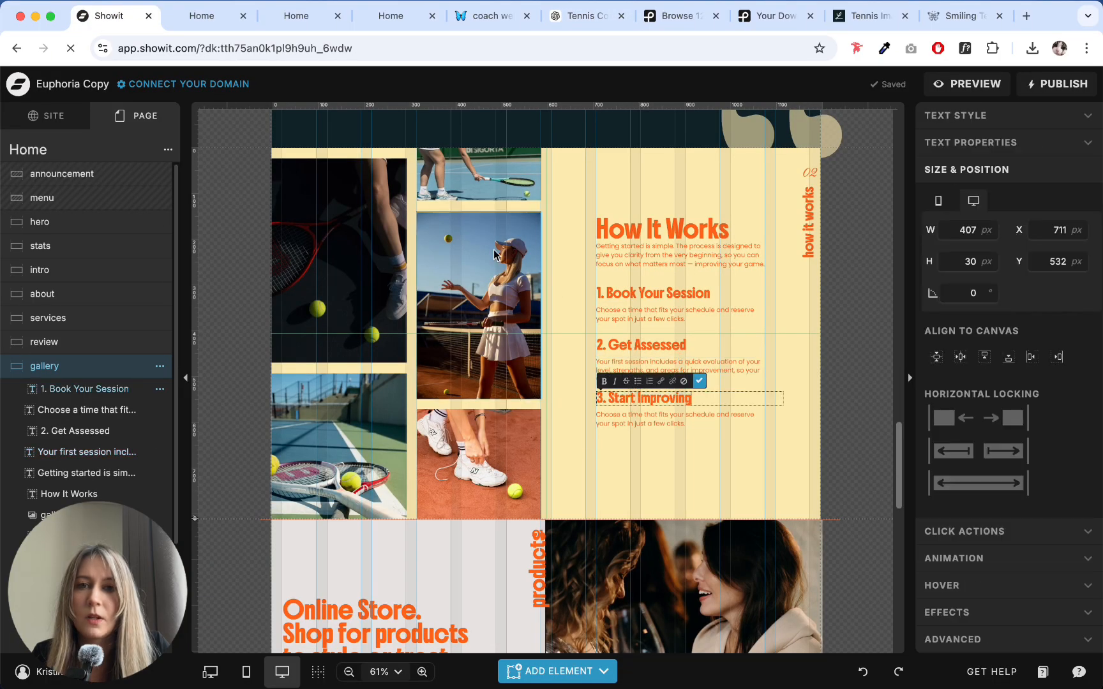
left_click(639, 462)
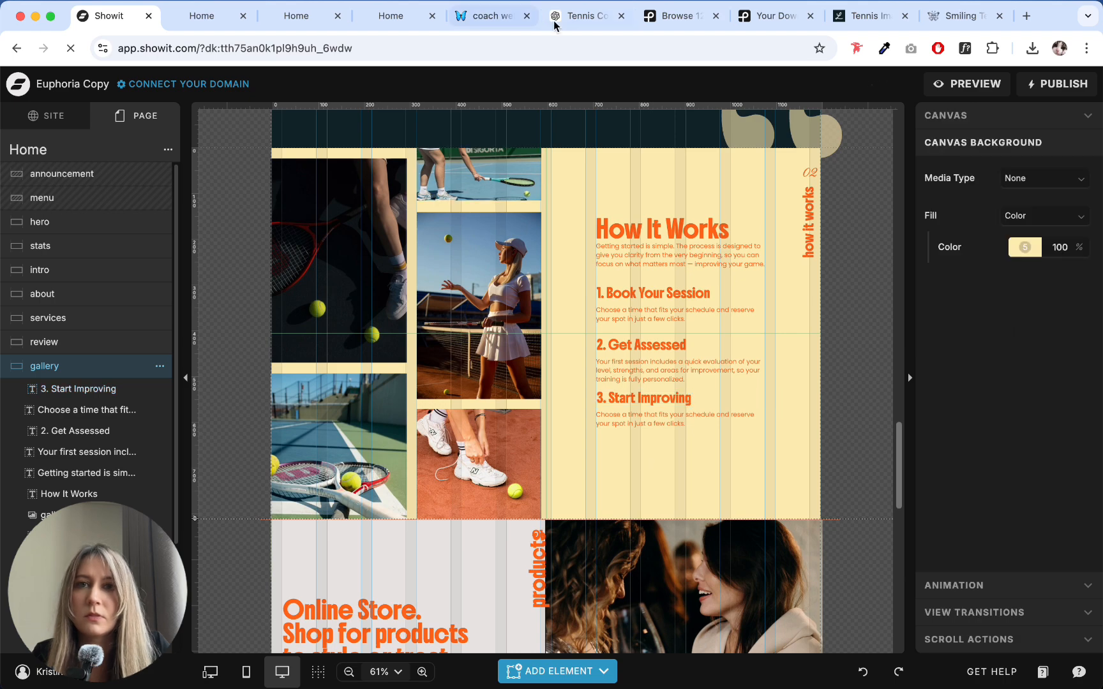
- Replace the description under "3. Start Improving" with ChatGPT's text starting "From there, you'll follow a structured plan"
left_click(588, 15)
left_click_drag(281, 409, 454, 425)
key("super+c")
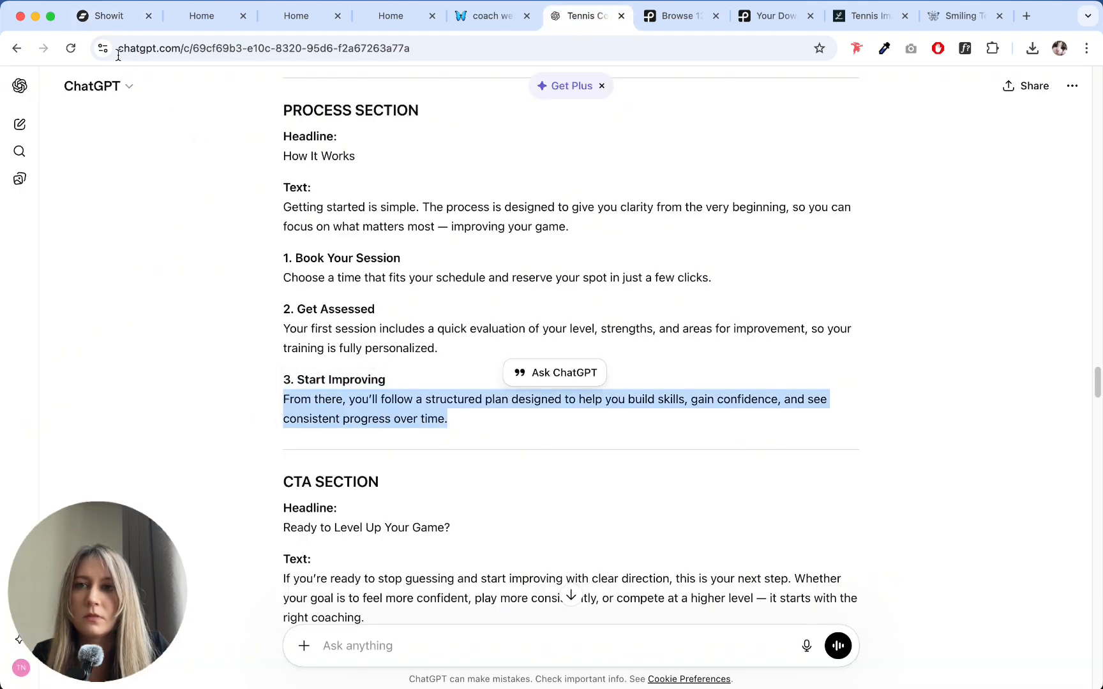
left_click(112, 16)
left_click(641, 413)
double_click(641, 413)
key("super+a")
key("super+v")
left_click(647, 488)
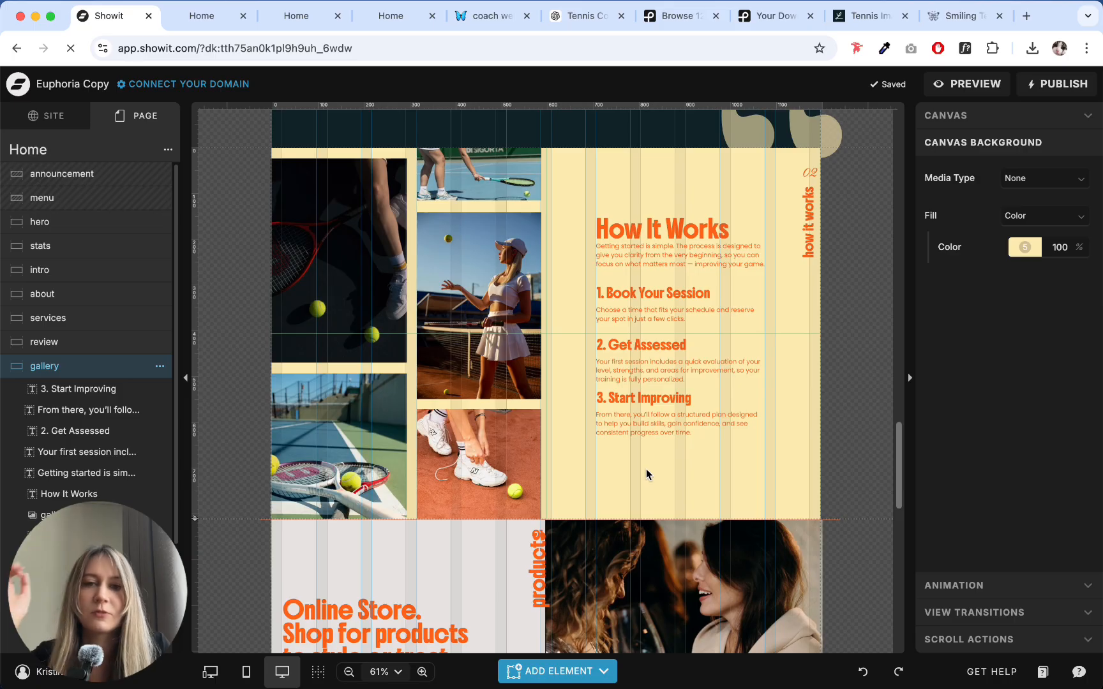
- Extend the third and second description boxes to fit three lines each, and shift the "3. Start Improving" block slightly down
left_click(646, 418)
left_click_drag(680, 428, 680, 437)
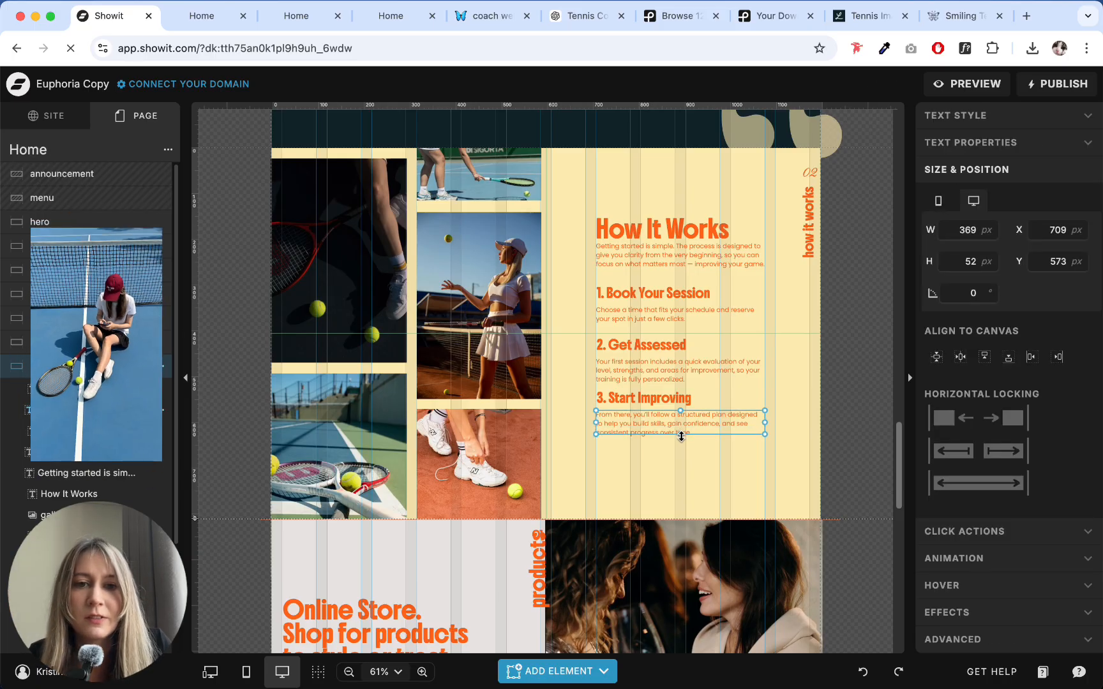
left_click(688, 369)
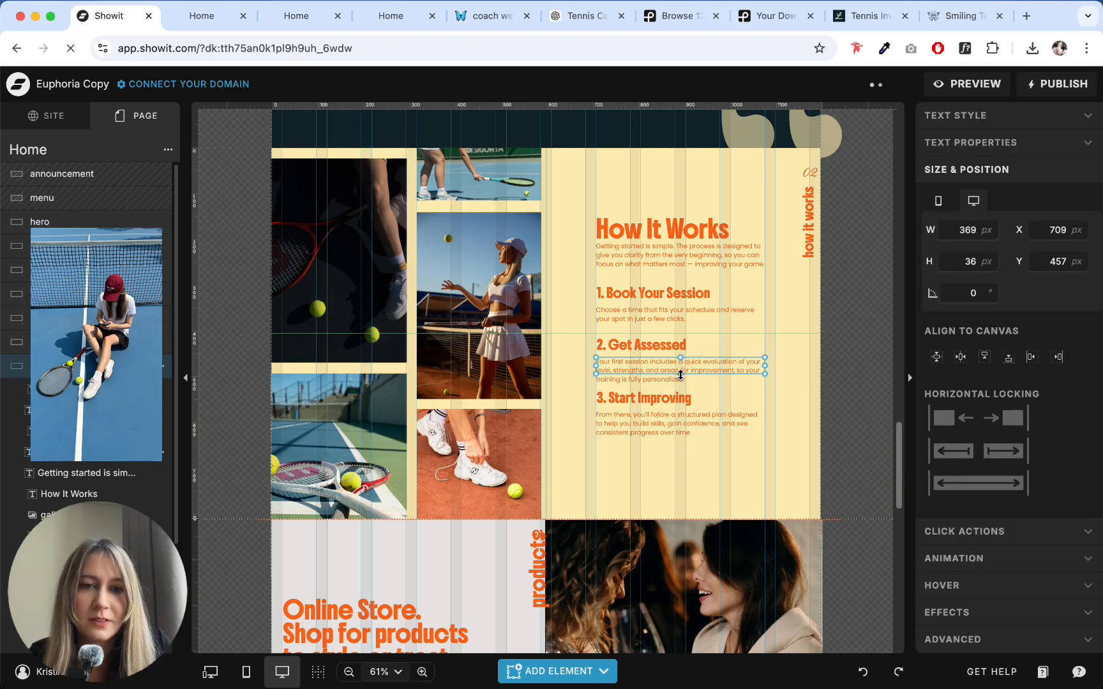
left_click_drag(680, 375, 680, 384)
left_click_drag(697, 504, 645, 417)
left_click(579, 368)
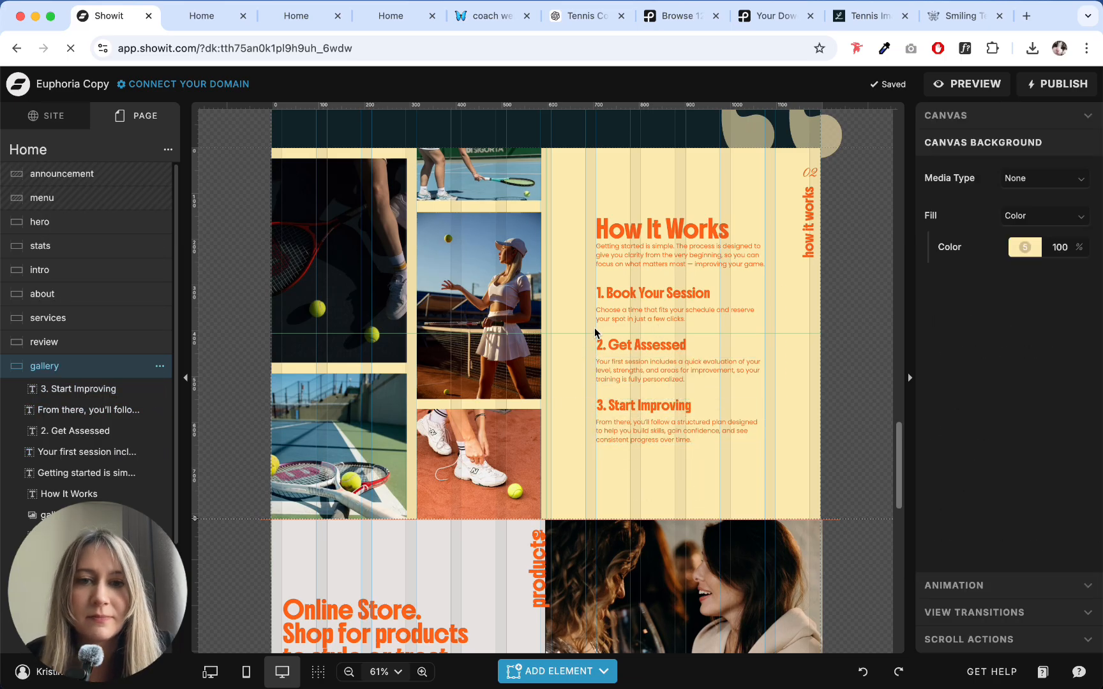
- Group each of the three process steps' heading with its own description
left_click_drag(595, 328, 765, 384)
left_click(789, 379)
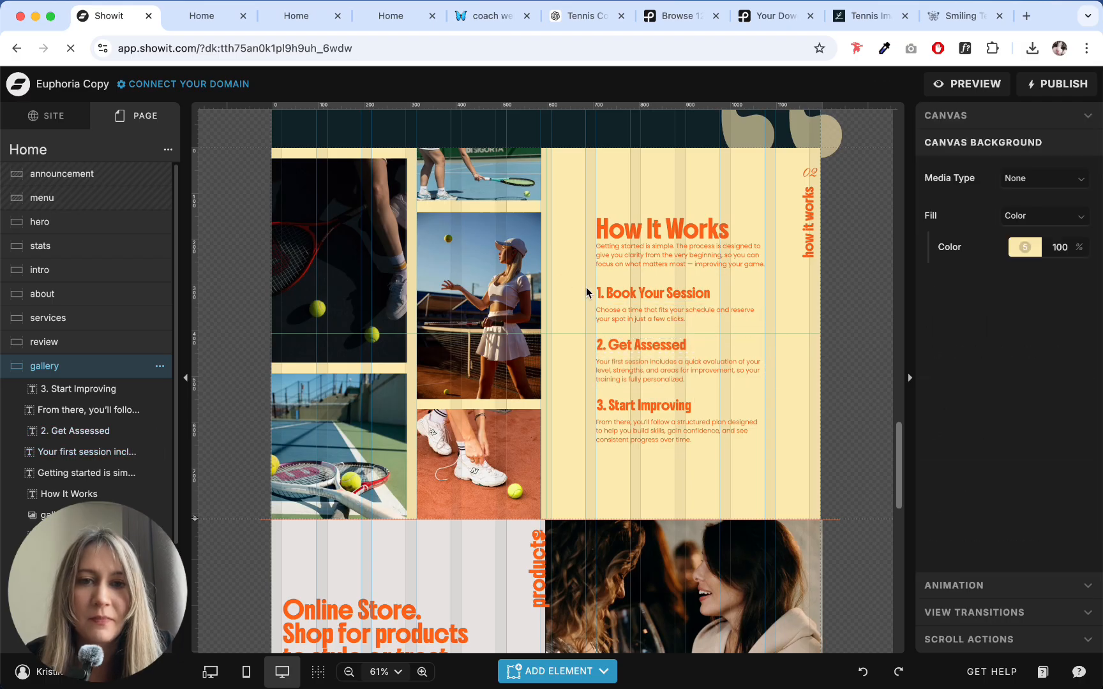
left_click_drag(586, 293, 651, 330)
key("super+g")
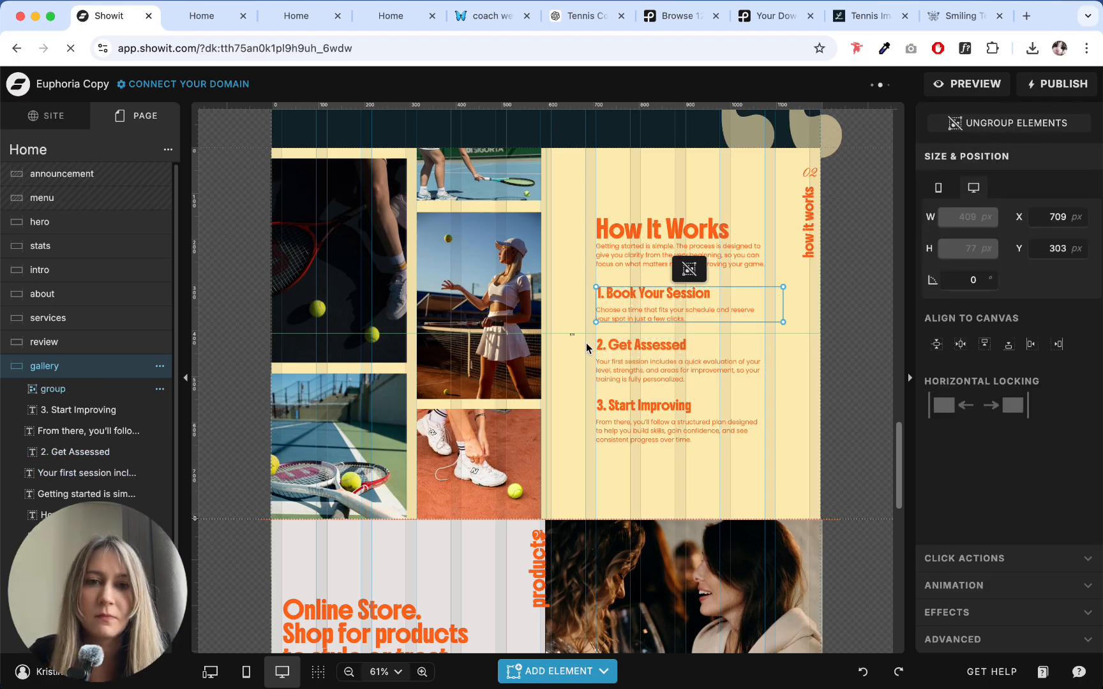
left_click_drag(586, 343, 632, 383)
key("super+g")
key("super+g")
- Select the three process step groups and distribute them evenly in the vertical direction
left_click_drag(580, 412, 619, 292)
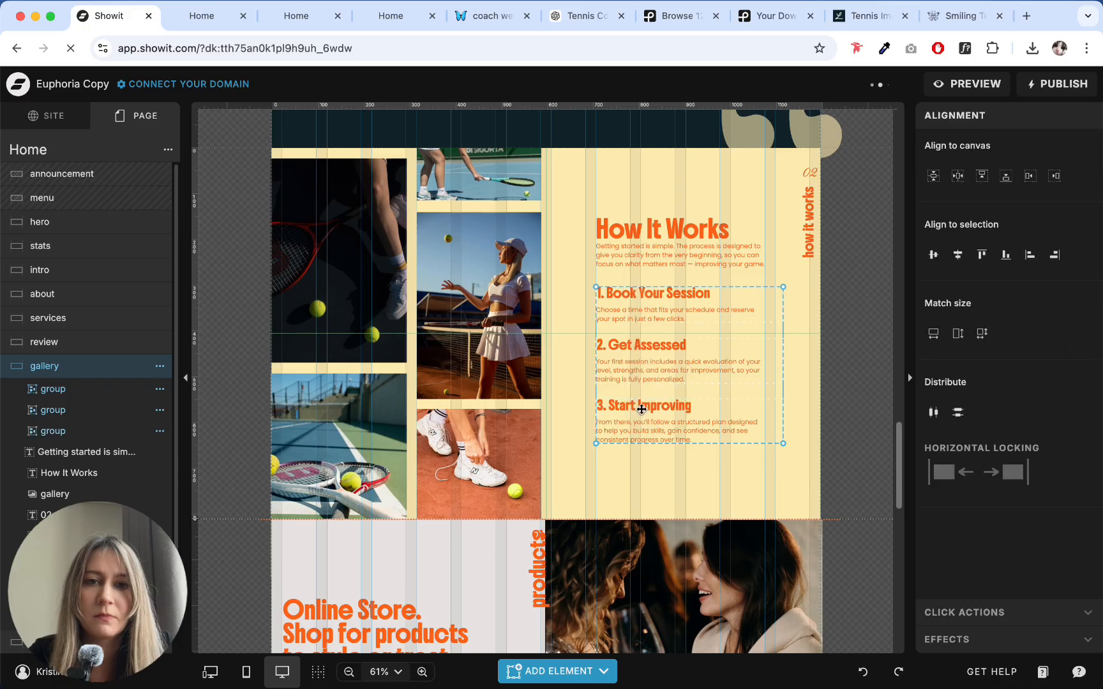
left_click(957, 412)
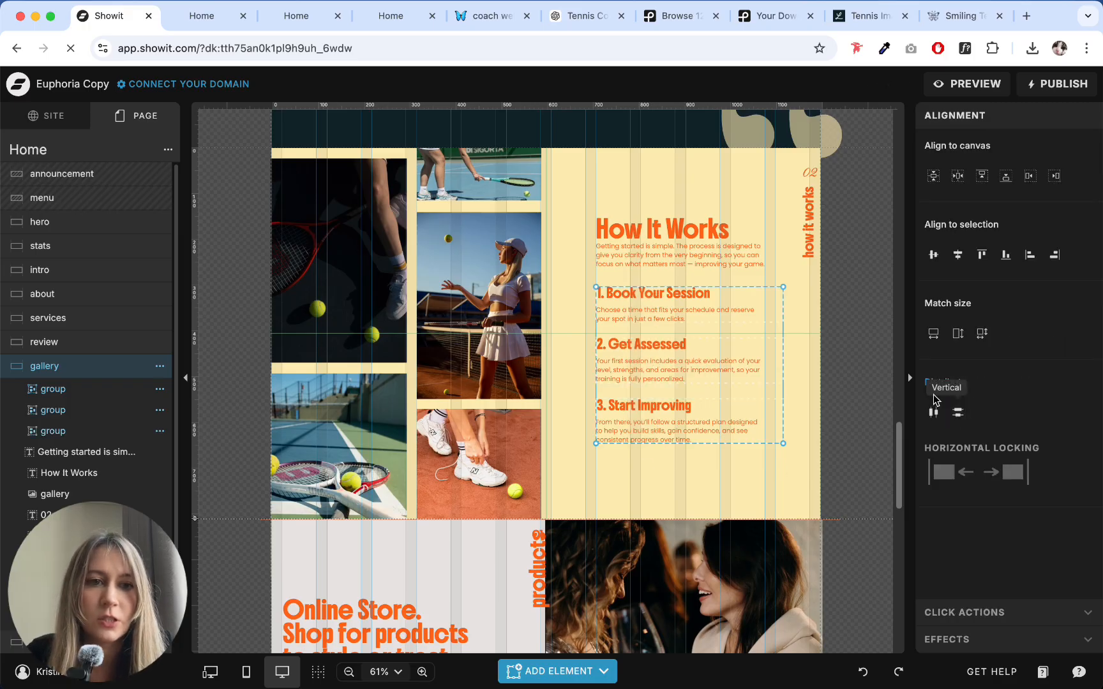
left_click(664, 472)
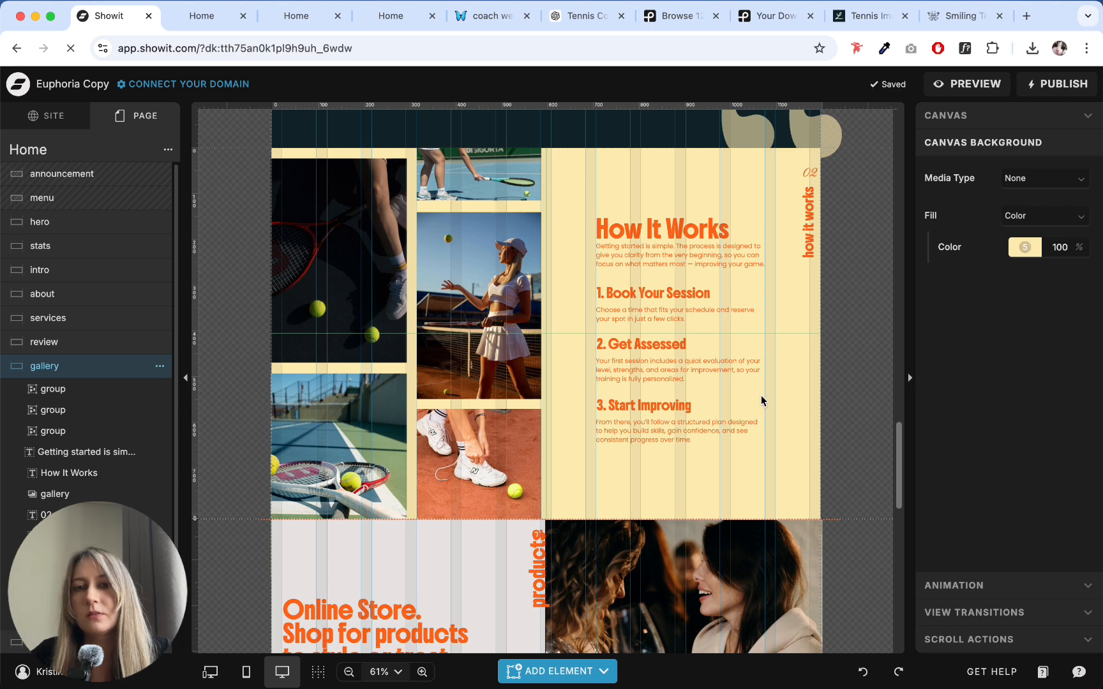
- Add a primary button below the "3. Start Improving" description, label it "LET'S GET STARTED" and nudge it slightly down
left_click(557, 671)
left_click(568, 628)
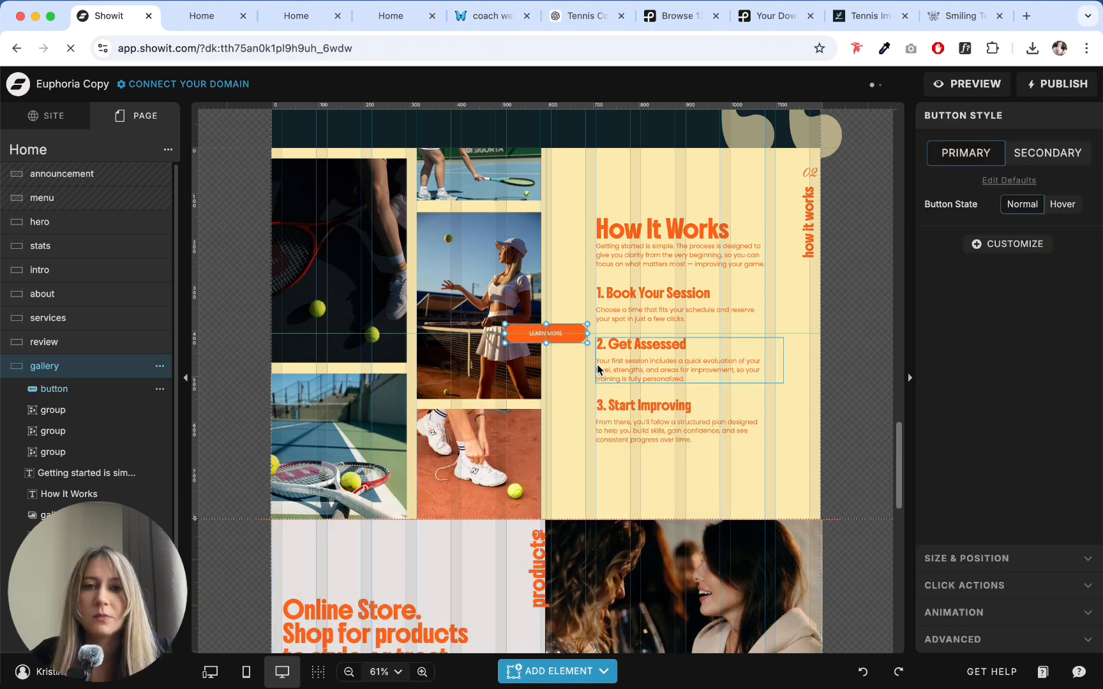
left_click_drag(568, 332, 655, 460)
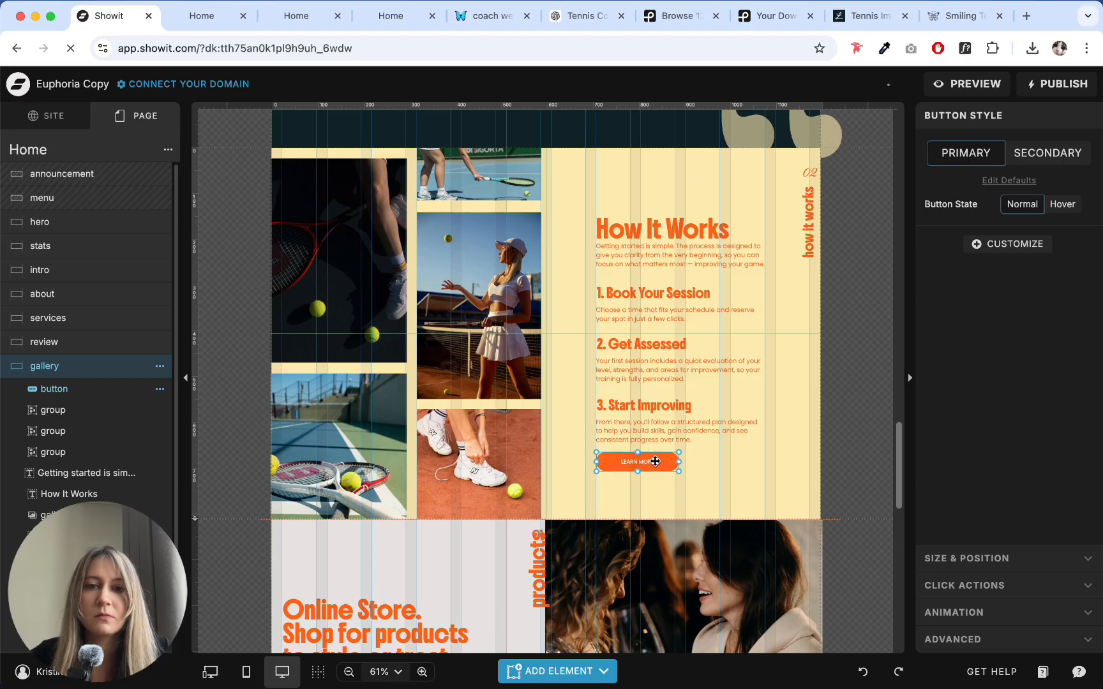
double_click(654, 461)
type("LET'S")
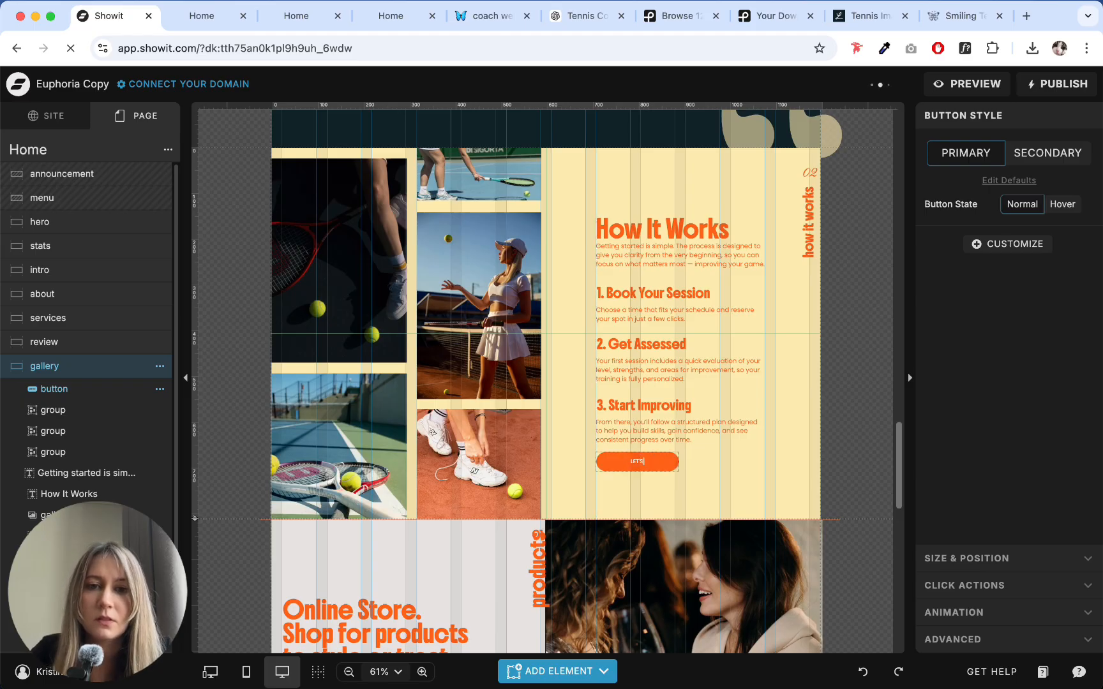
type(" GET STARTED")
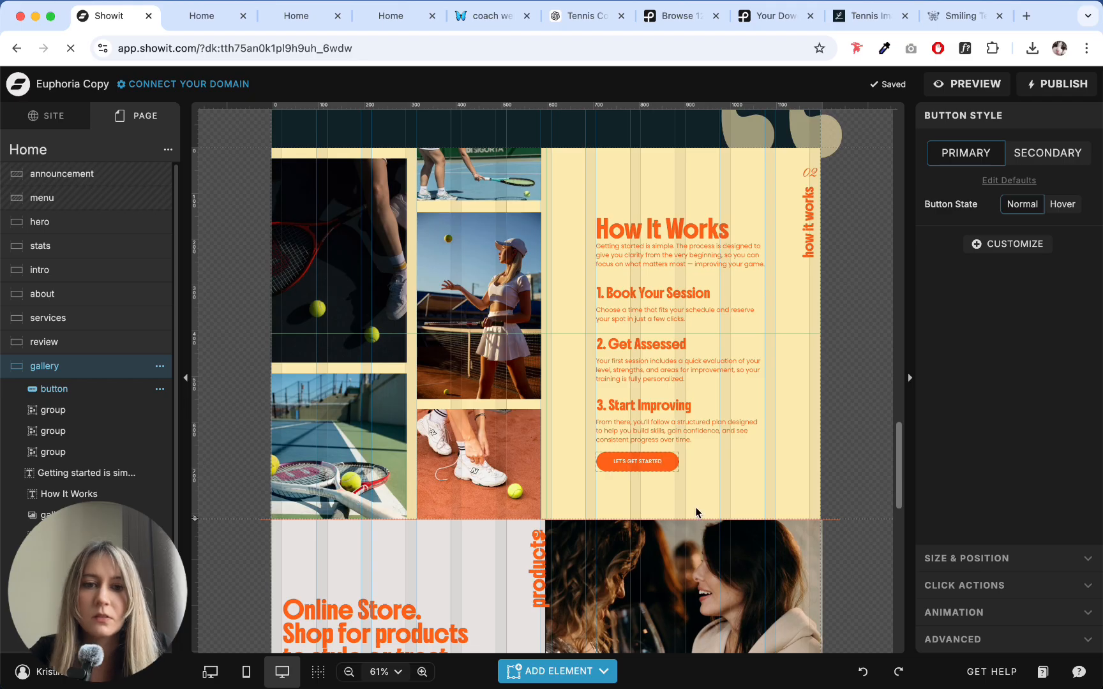
left_click(664, 480)
left_click(645, 463)
left_click(745, 490)
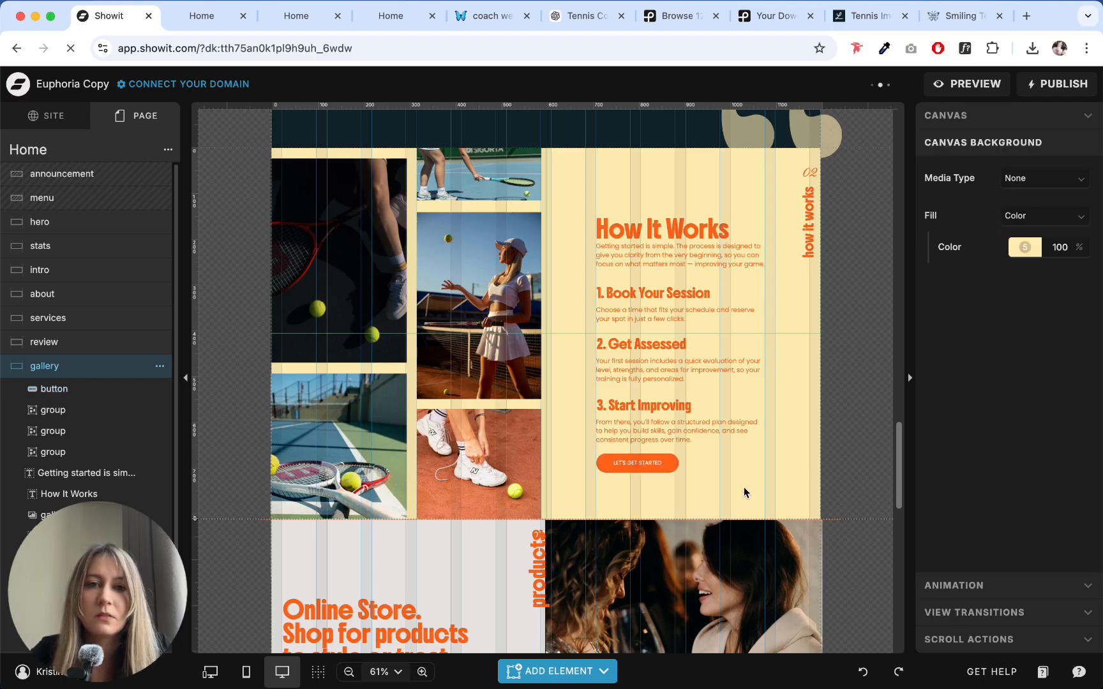
- Extend the gallery canvas downward and stretch its photo gallery to reach the new bottom edge
left_click_drag(717, 501, 583, 284)
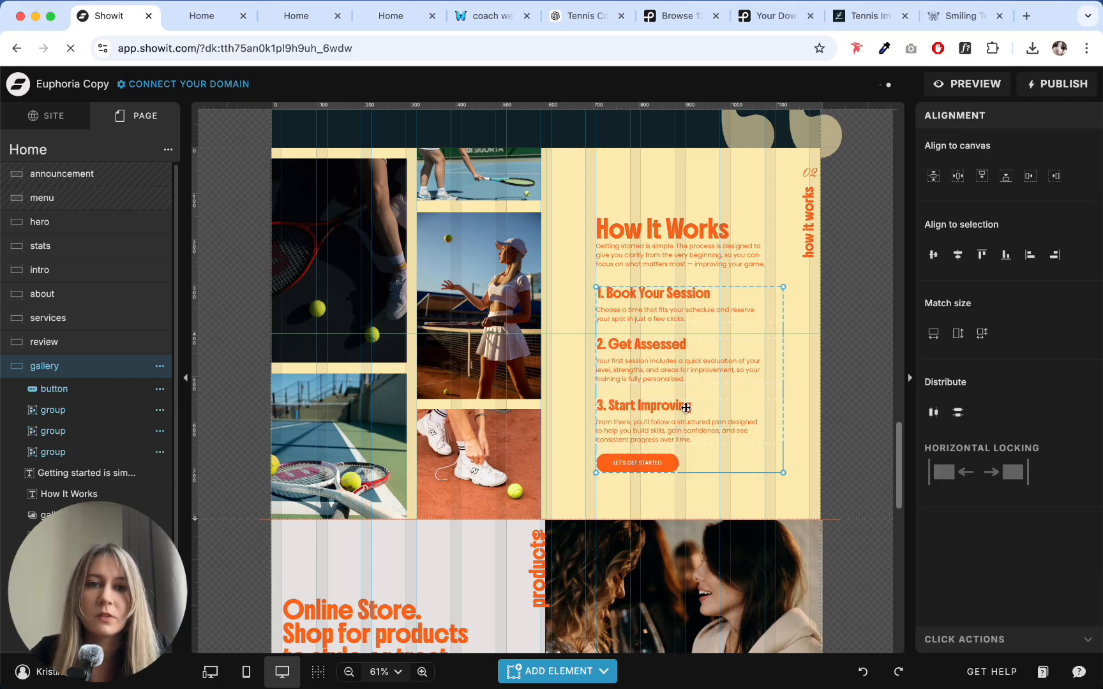
left_click(742, 401)
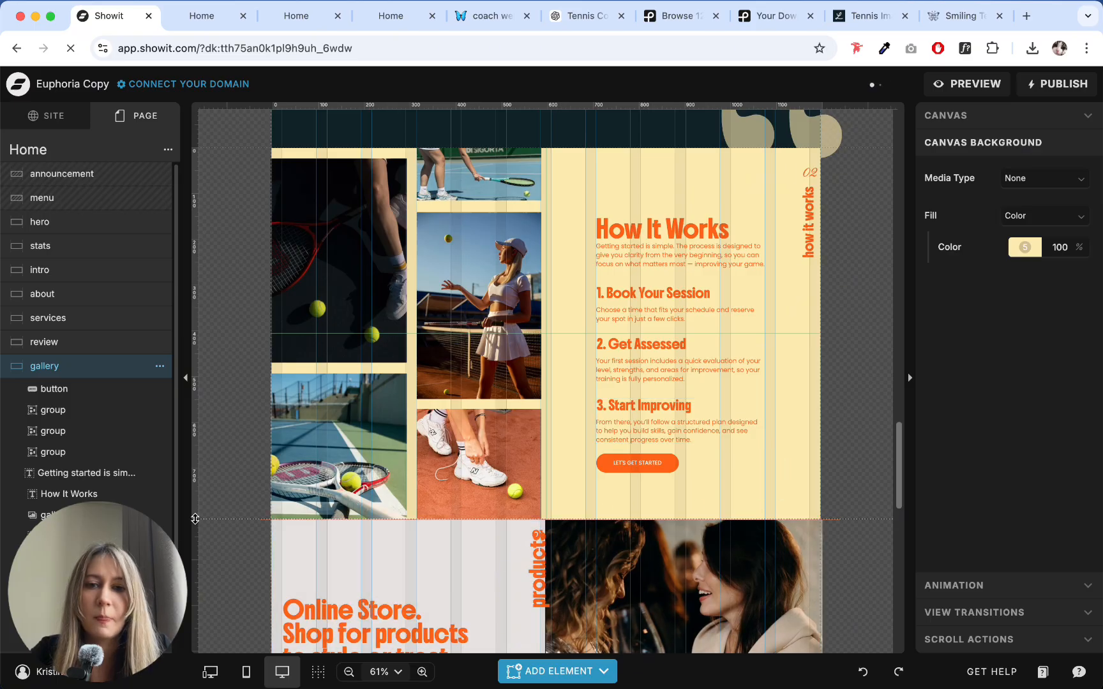
left_click_drag(195, 518, 193, 549)
left_click(482, 515)
left_click_drag(480, 524, 477, 553)
left_click(622, 515)
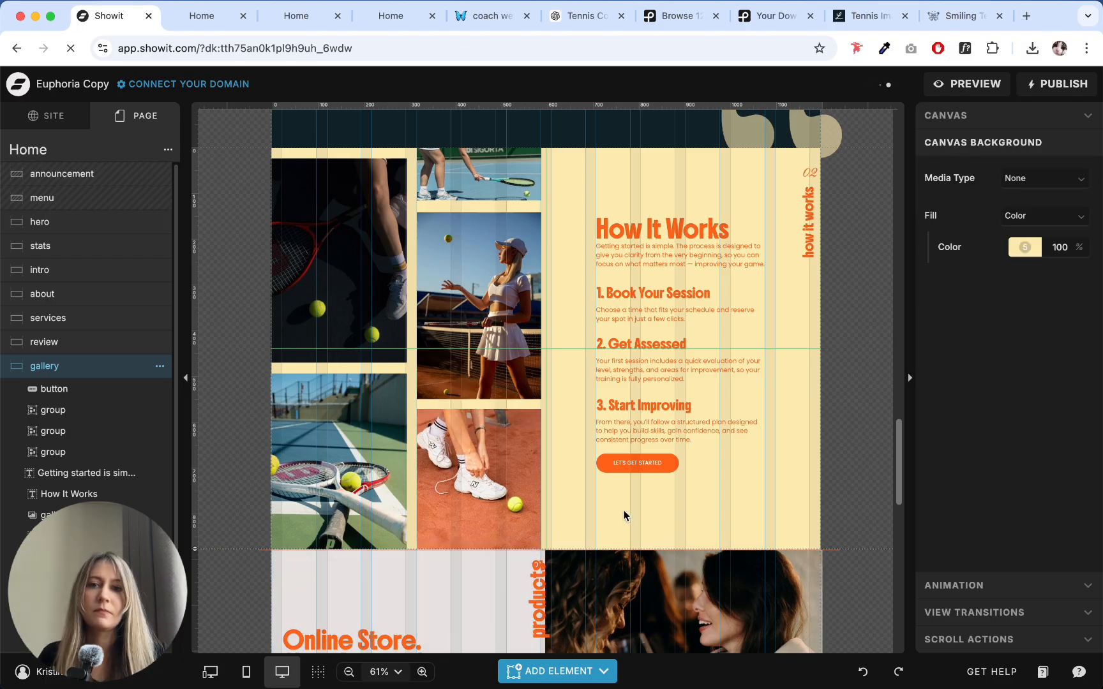
- Select the "How It Works" heading, intro, three steps and button together and center them vertically on the canvas
left_click_drag(624, 515, 638, 223)
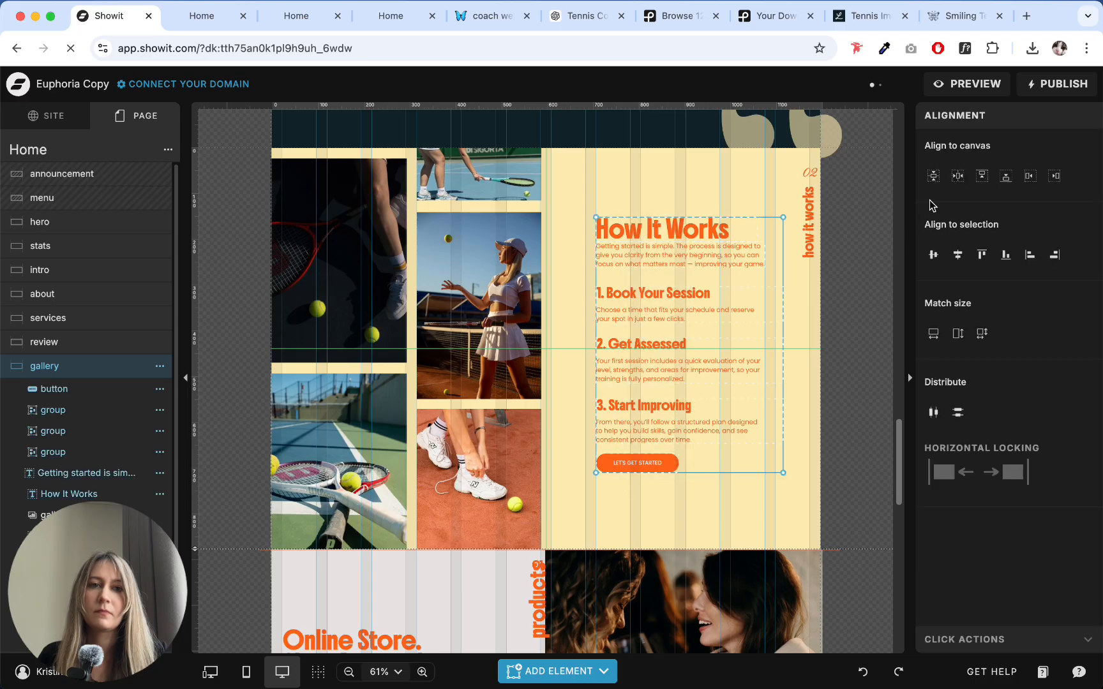
left_click(934, 176)
left_click(789, 404)
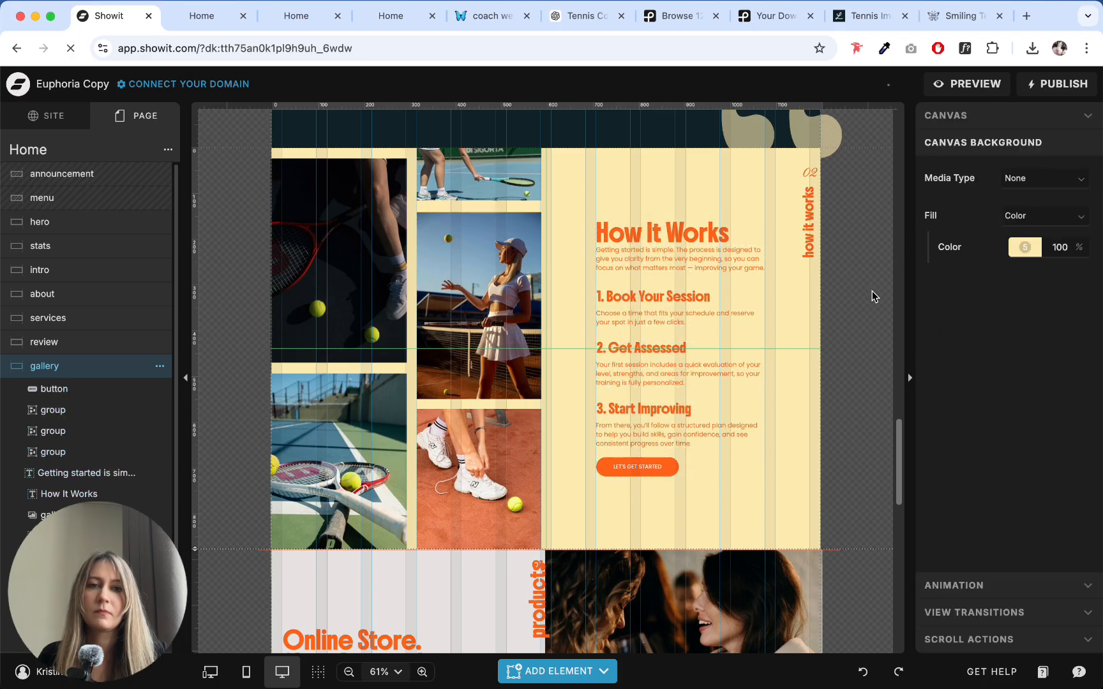
- Move the products section's number and vertical "products" label left, away from the photo's edge
scroll(667, 360, "down", 8)
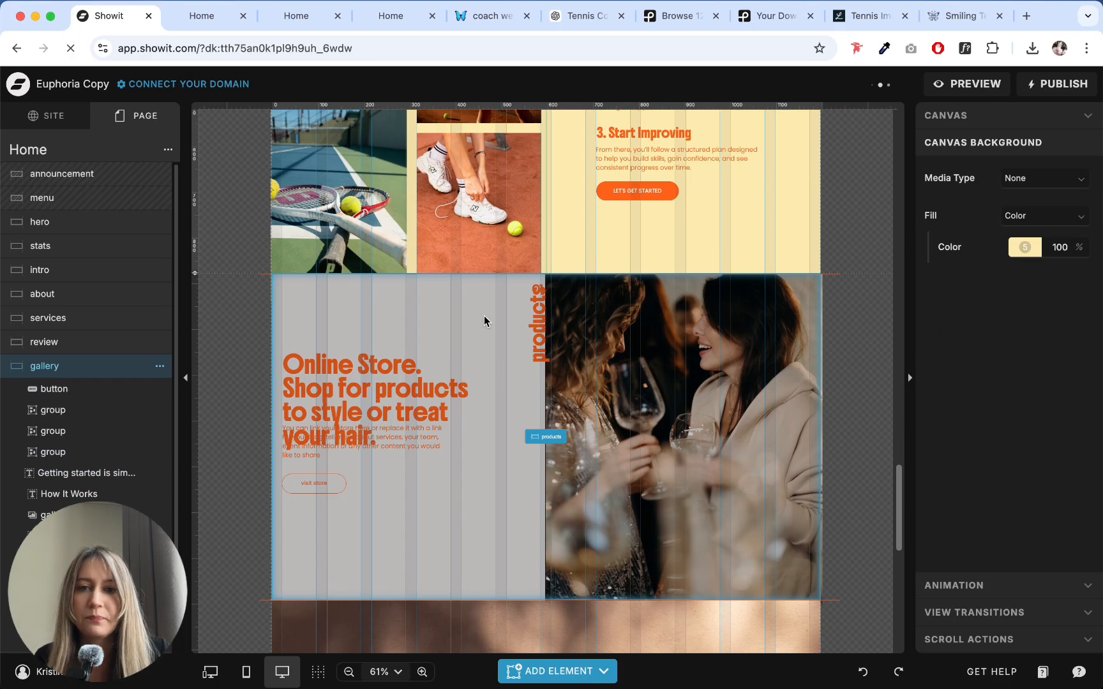
left_click(483, 316)
left_click(536, 322)
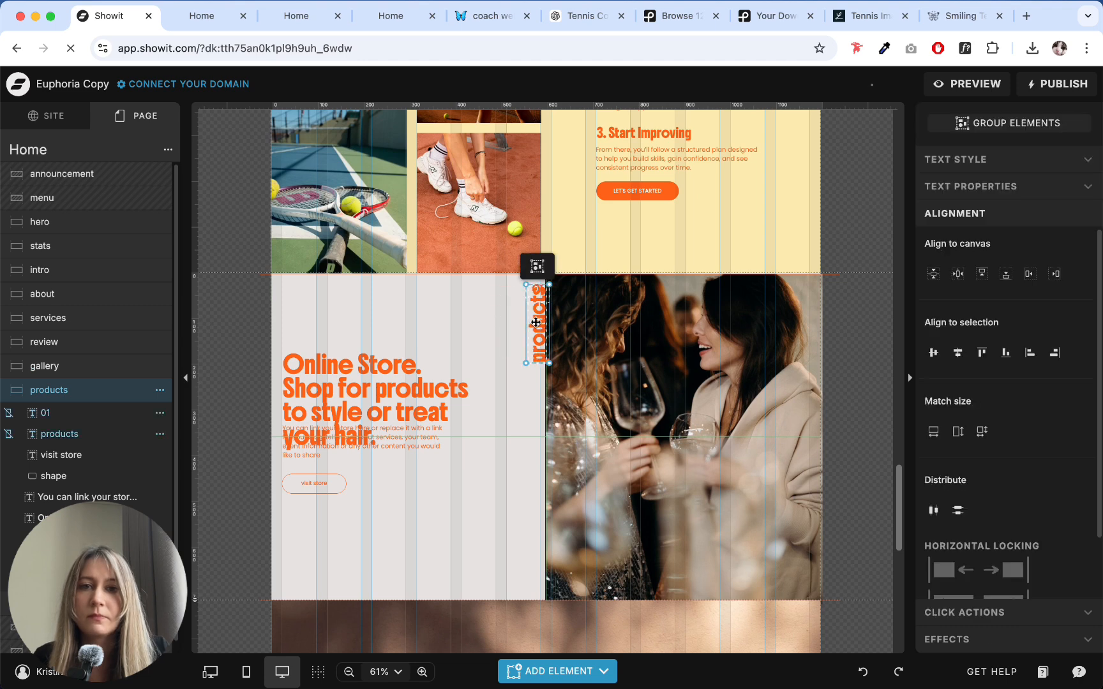
left_click_drag(536, 322, 501, 323)
left_click(537, 322)
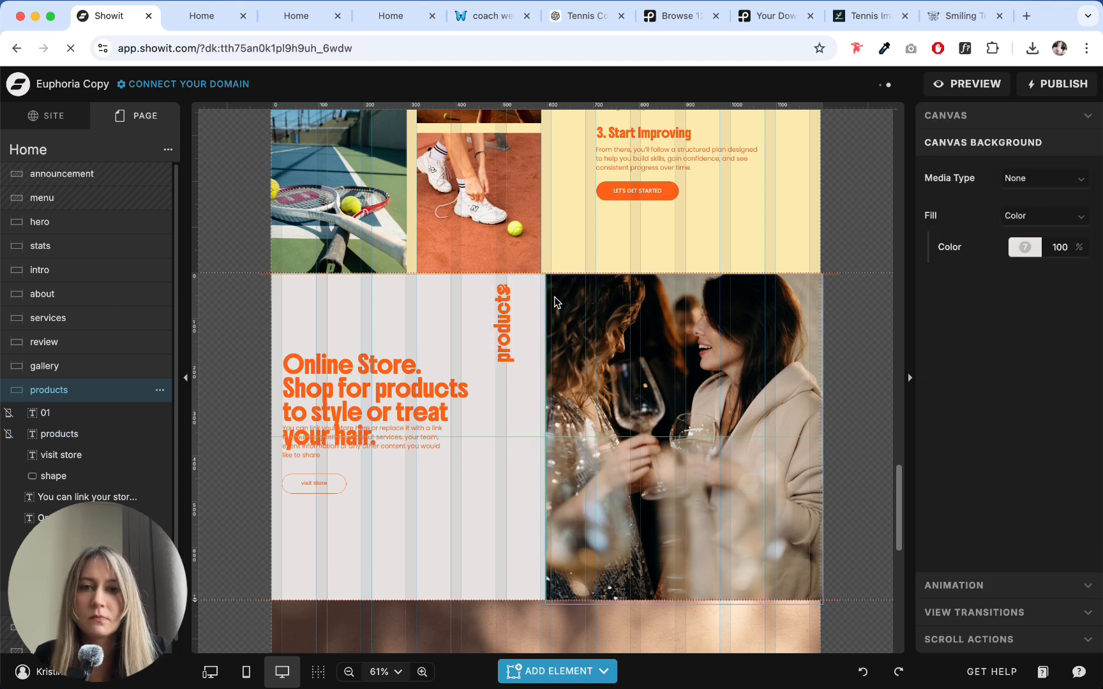
- Delete the vertical divider line behind the products photo and align the photo with the section's right edge
left_click(554, 302)
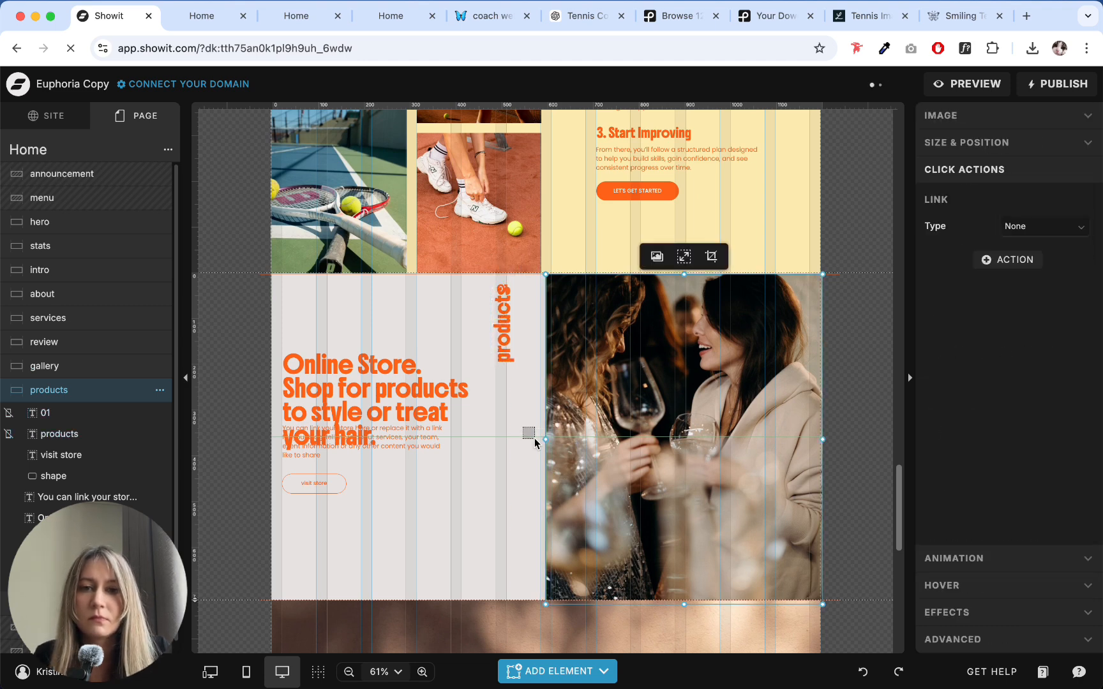
left_click_drag(547, 422, 598, 422)
left_click(547, 414)
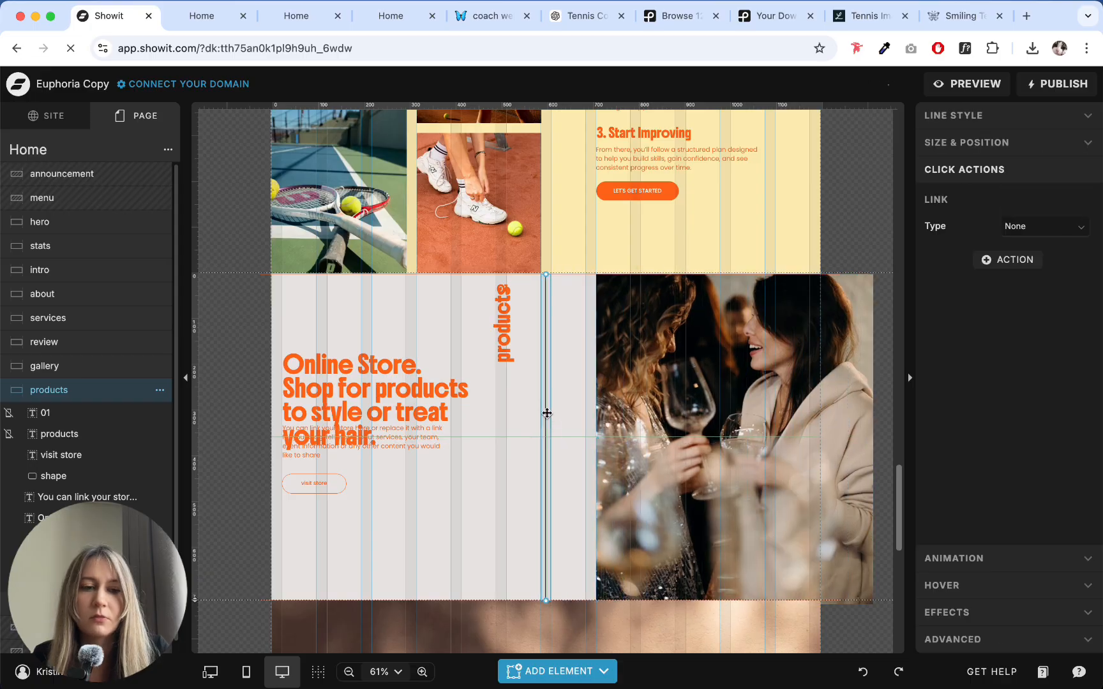
left_click(546, 418)
left_click(719, 362)
left_click_drag(719, 362, 649, 363)
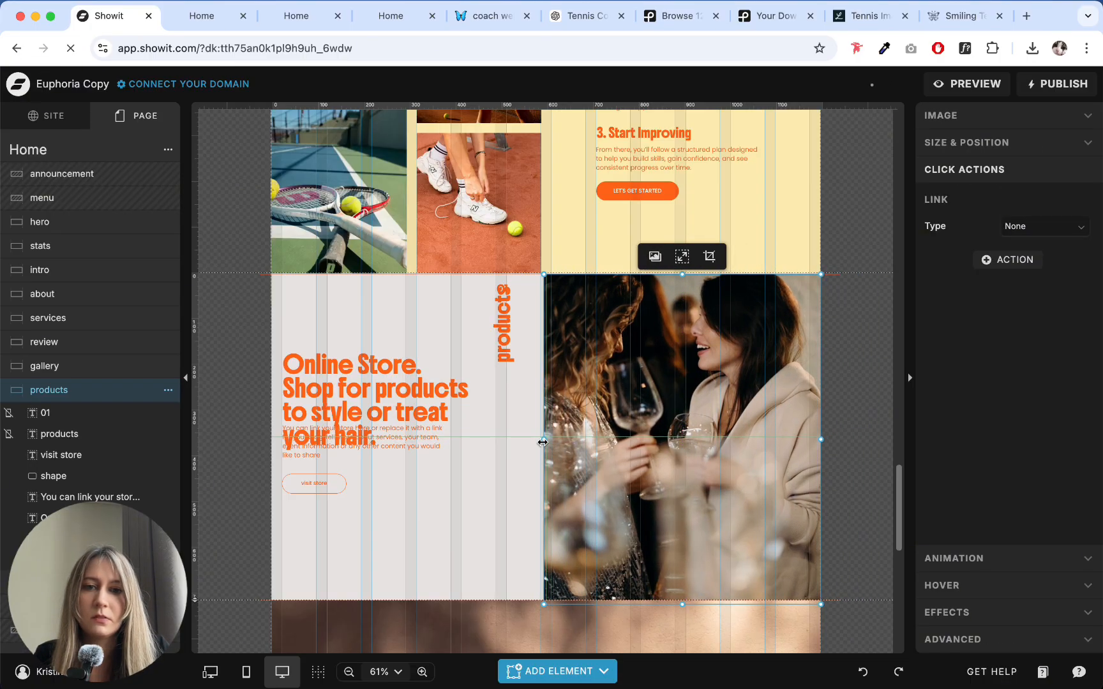
- Stretch the products photo's left edge to line up with the right edge of the gallery photos above
scroll(561, 361, "up", 15)
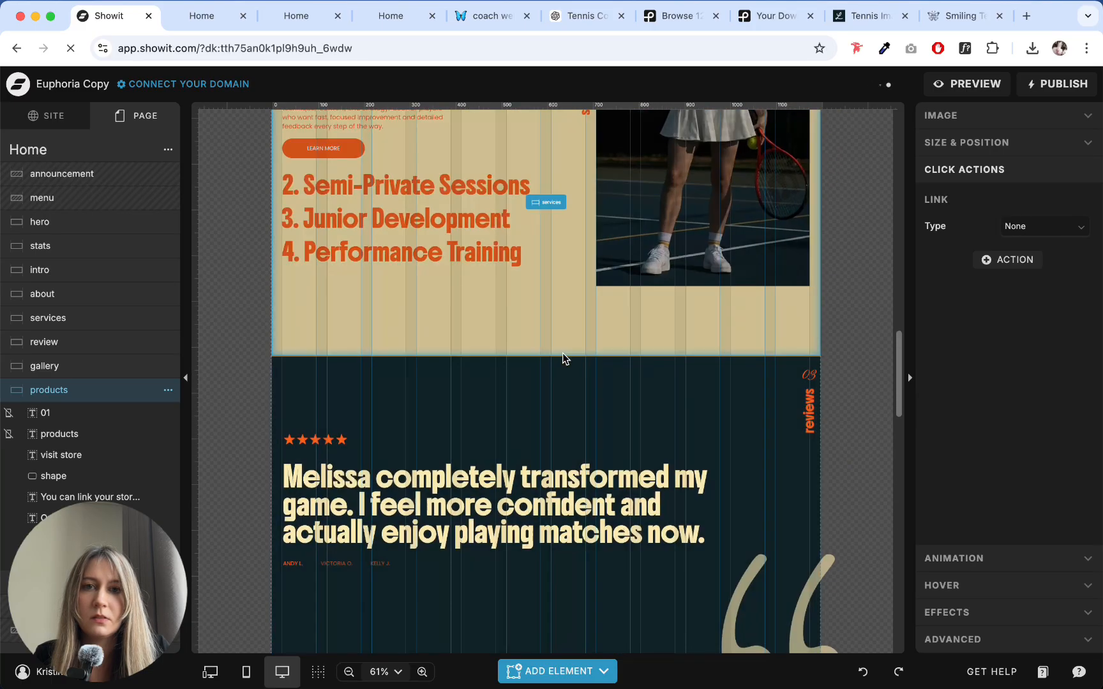
scroll(563, 353, "up", 5)
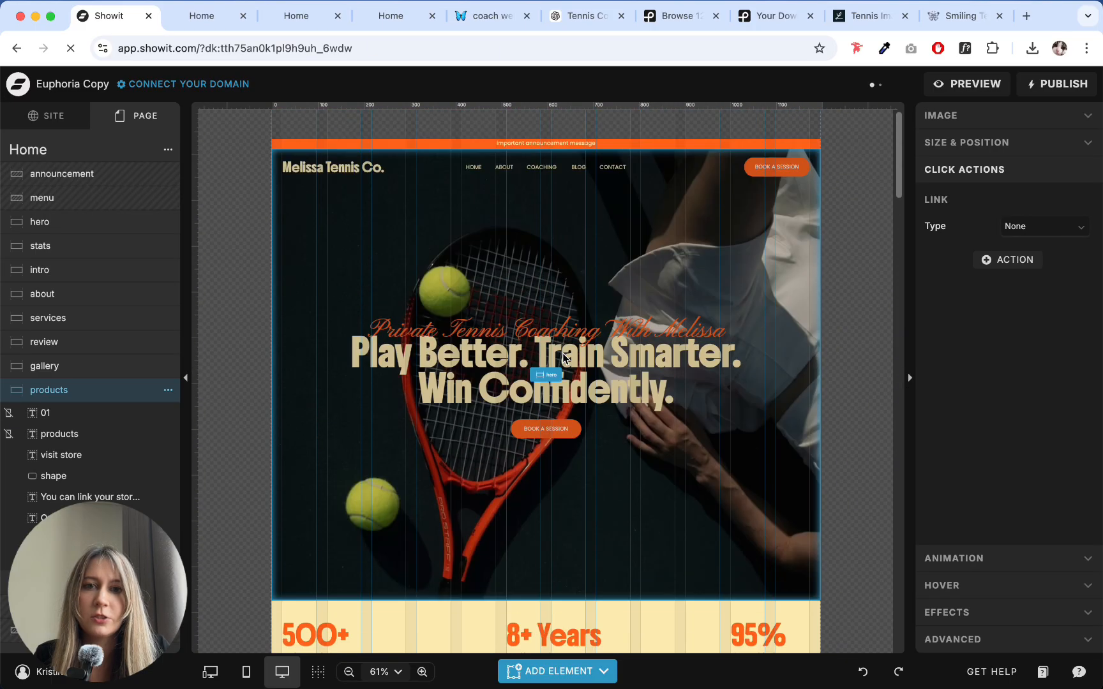
scroll(563, 354, "down", 20)
scroll(557, 371, "up", 3)
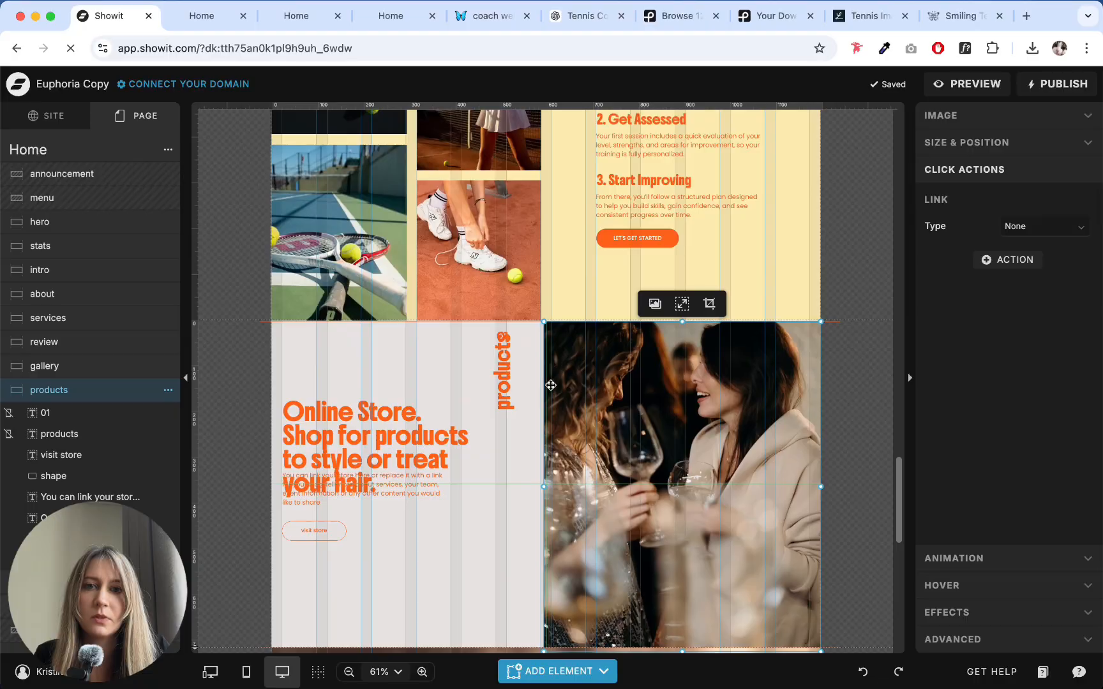
left_click_drag(545, 485, 541, 486)
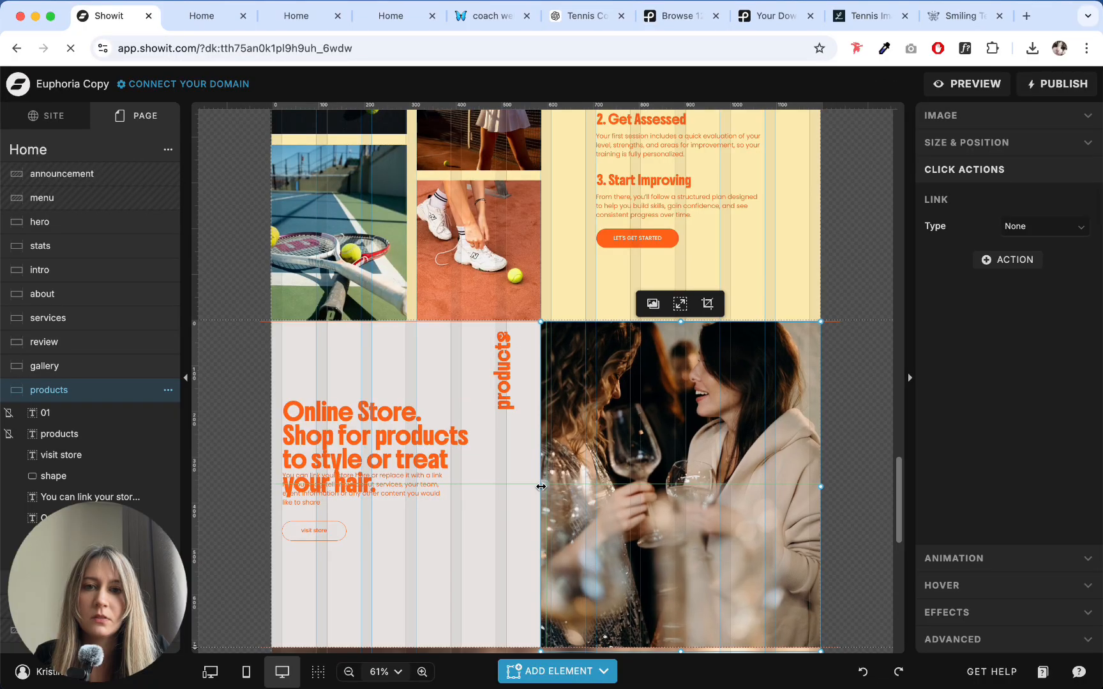
- Delete the horizontal divider line along the top of the products section and set the photo flush with the section's top
left_click(515, 517)
left_click(541, 322)
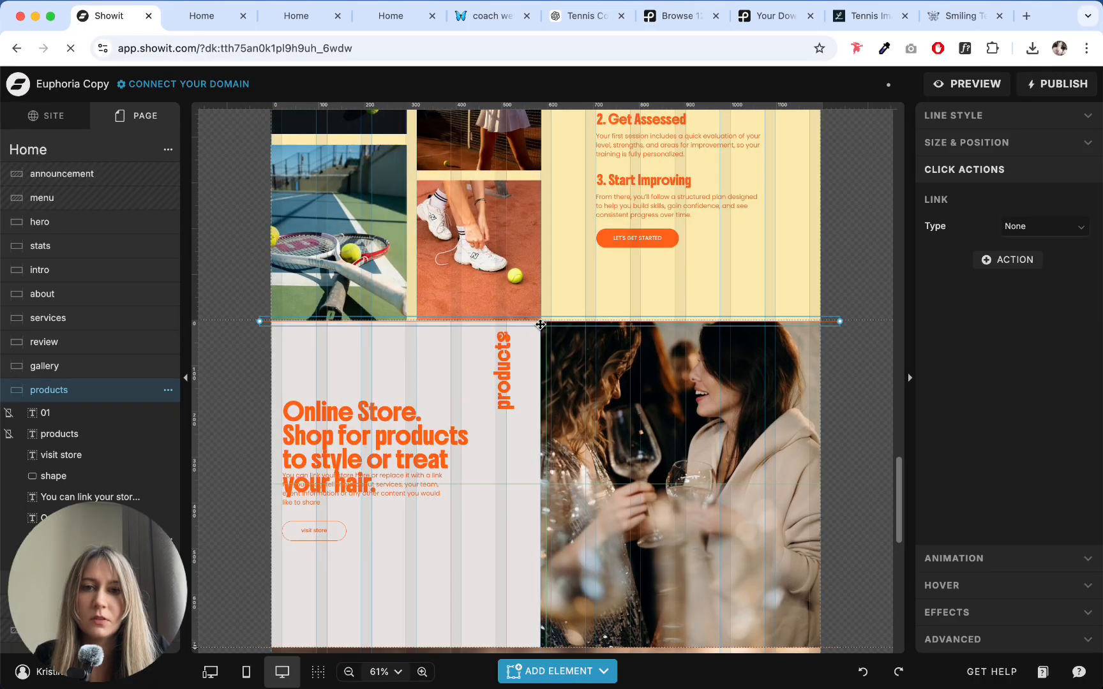
left_click(546, 335)
left_click(555, 351)
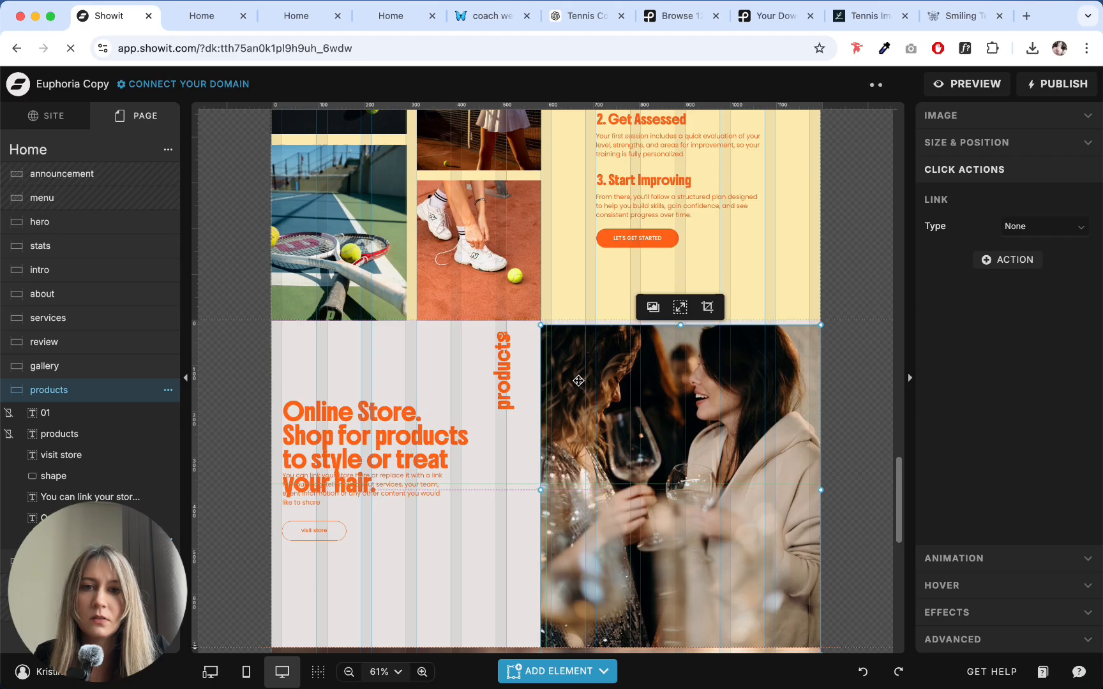
left_click_drag(578, 381, 578, 377)
left_click(523, 336)
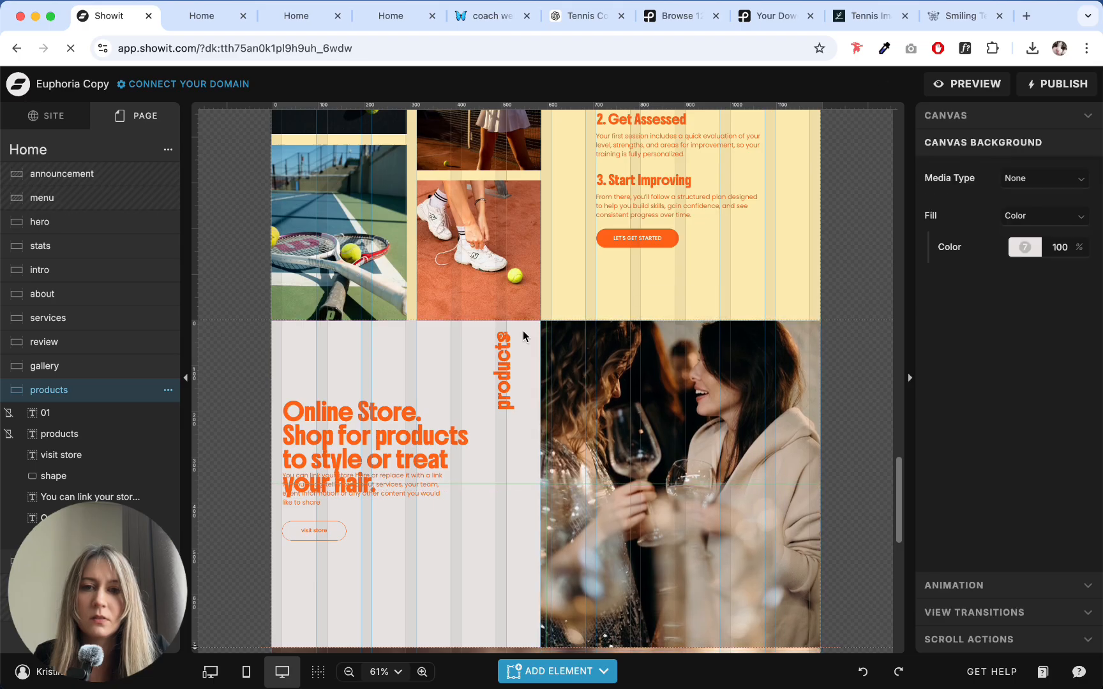
scroll(523, 331, "down", 5)
scroll(523, 331, "up", 5)
left_click(499, 288)
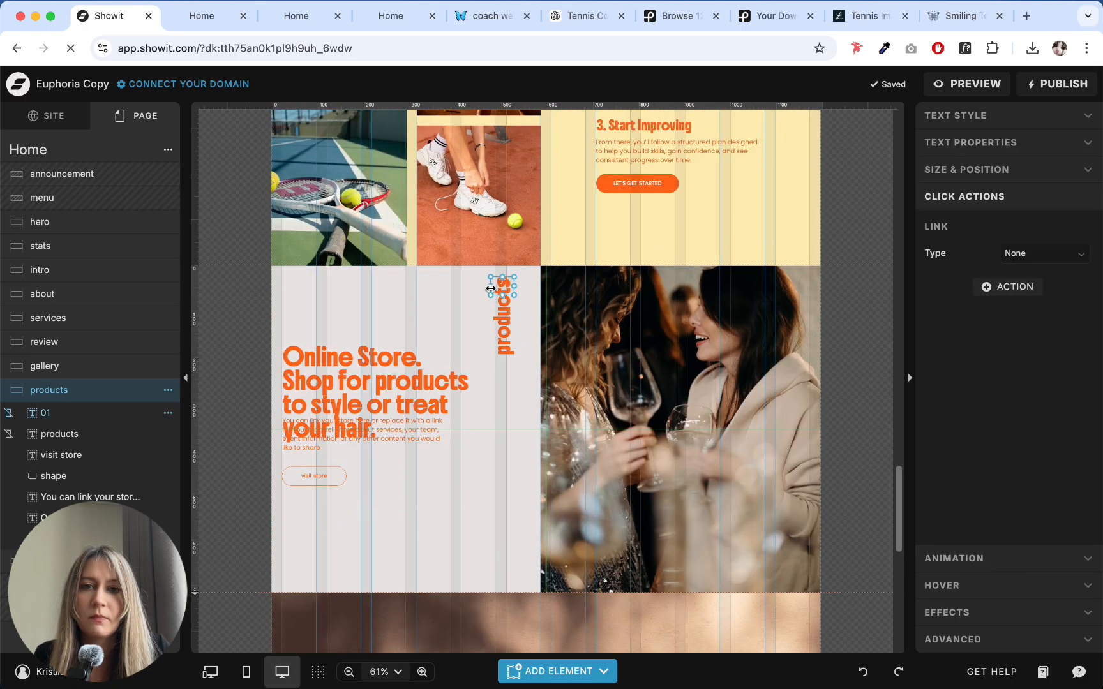
left_click_drag(524, 358, 486, 287)
mouse_move(497, 320)
left_mouse_down()
mouse_move(509, 321)
mouse_move(490, 326)
left_mouse_up()
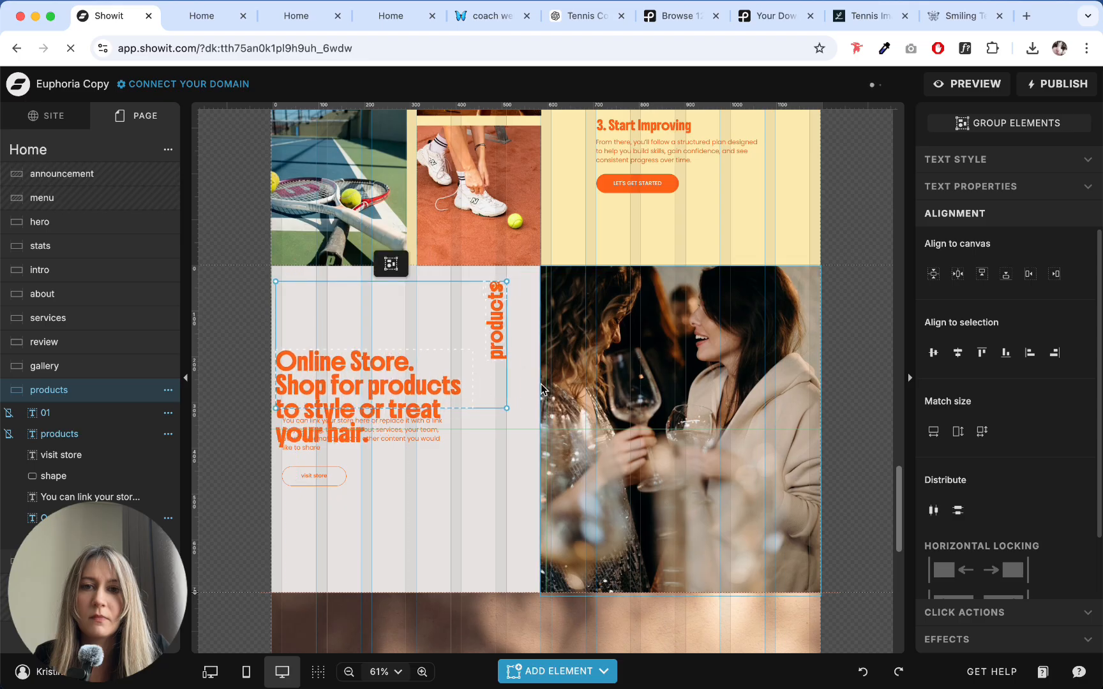
key("super+z")
- Delete the number and the vertical "products" label from the products section
left_click(524, 362)
left_click(506, 275)
key("Delete")
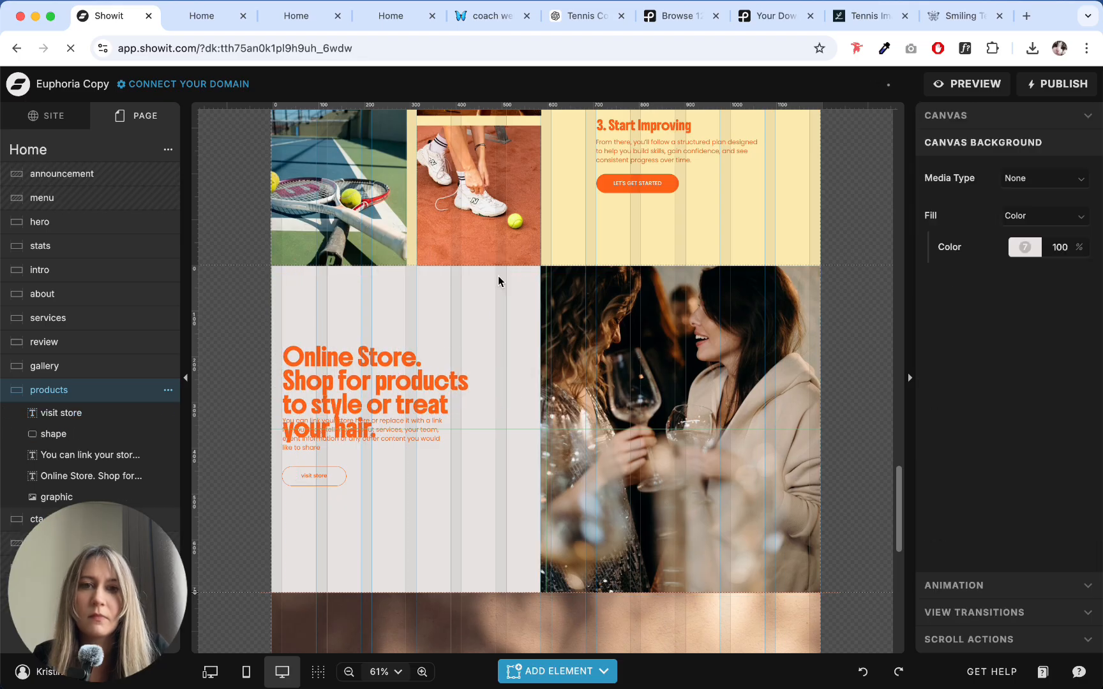
- Copy the "02" and "how it works" labels from the gallery section into the products section, beside the photo's left edge
scroll(574, 354, "up", 5)
left_click(799, 271)
left_click_drag(799, 270, 820, 114)
scroll(517, 410, "down", 5)
left_click(510, 316)
key("super+v")
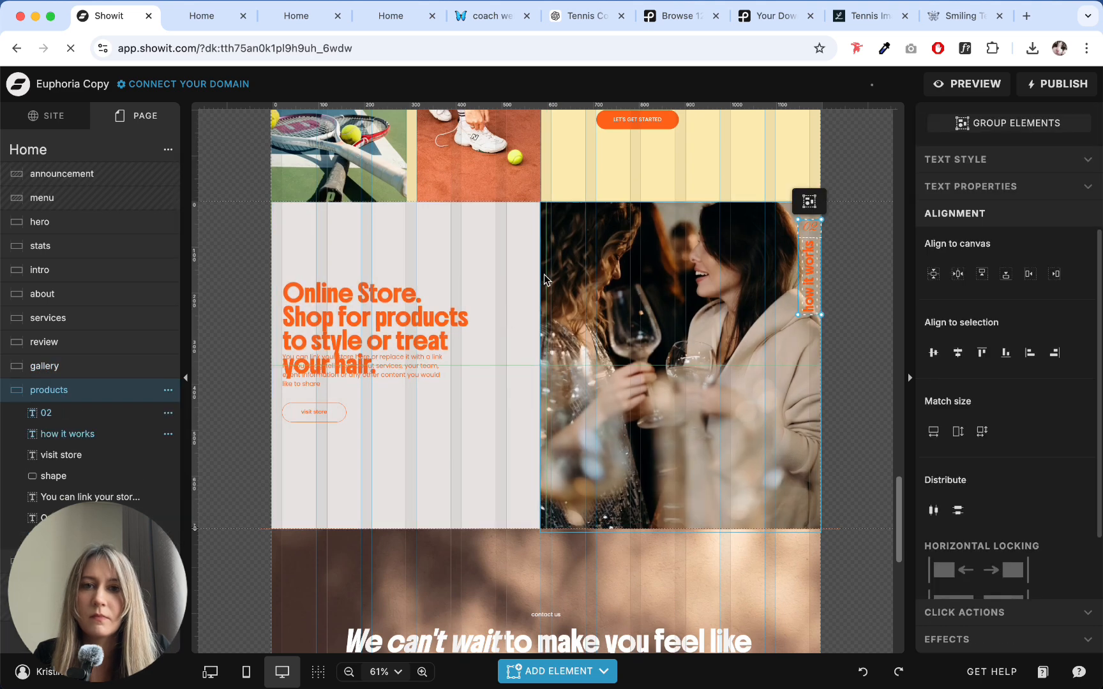
left_click_drag(809, 273, 531, 287)
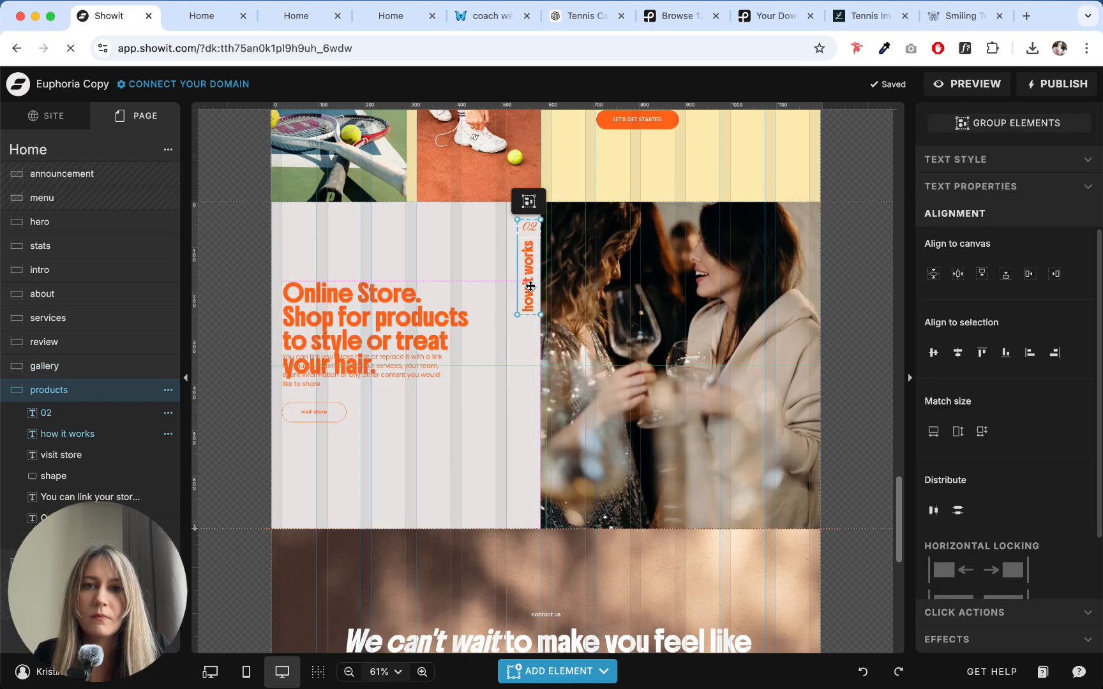
- Check the numbers on the vertical labels of the earlier sections to find the numbering for the copied label
left_click(514, 247)
left_click(529, 227)
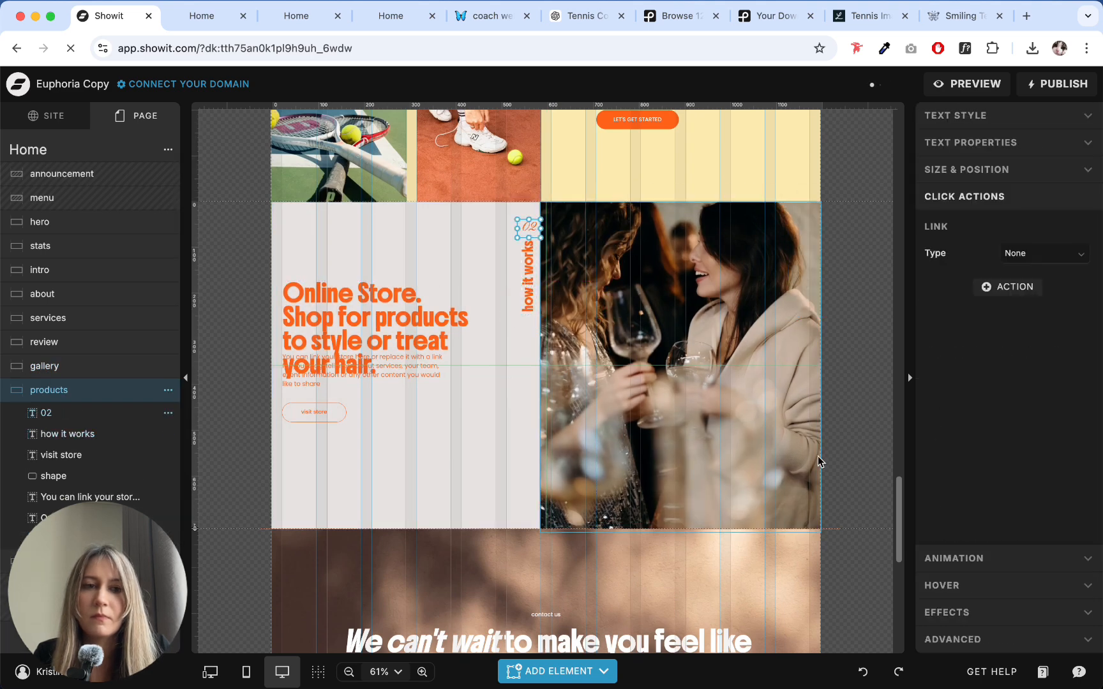
left_click(475, 260)
left_click(529, 227)
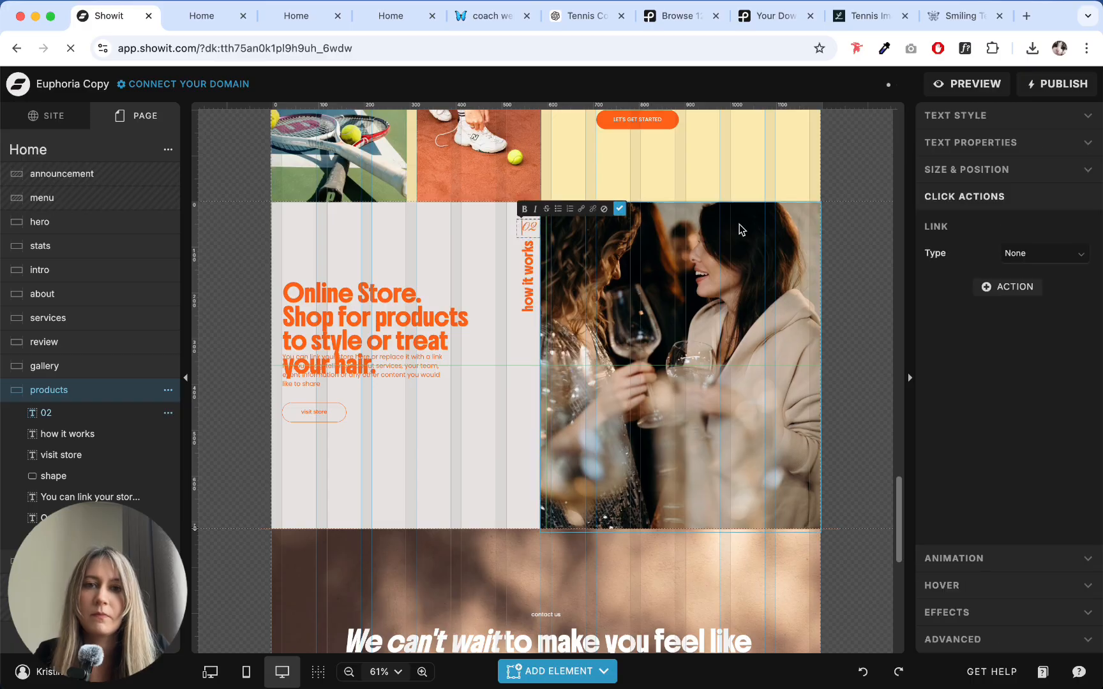
scroll(756, 232, "up", 8)
scroll(756, 232, "up", 7)
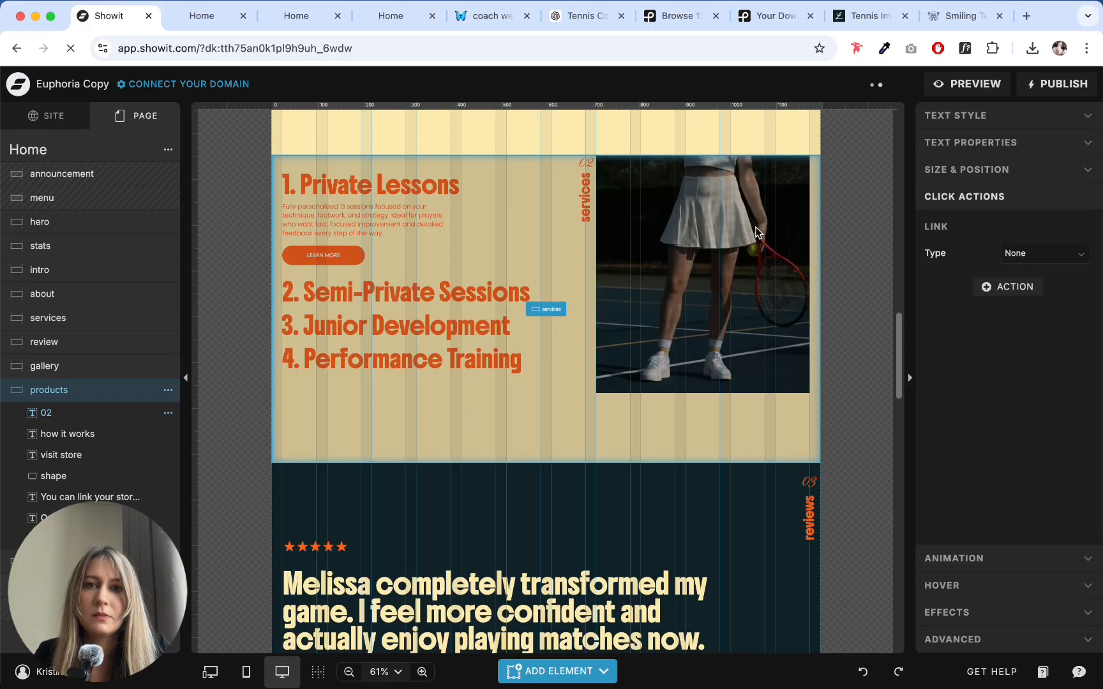
scroll(755, 231, "up", 7)
scroll(544, 275, "down", 5)
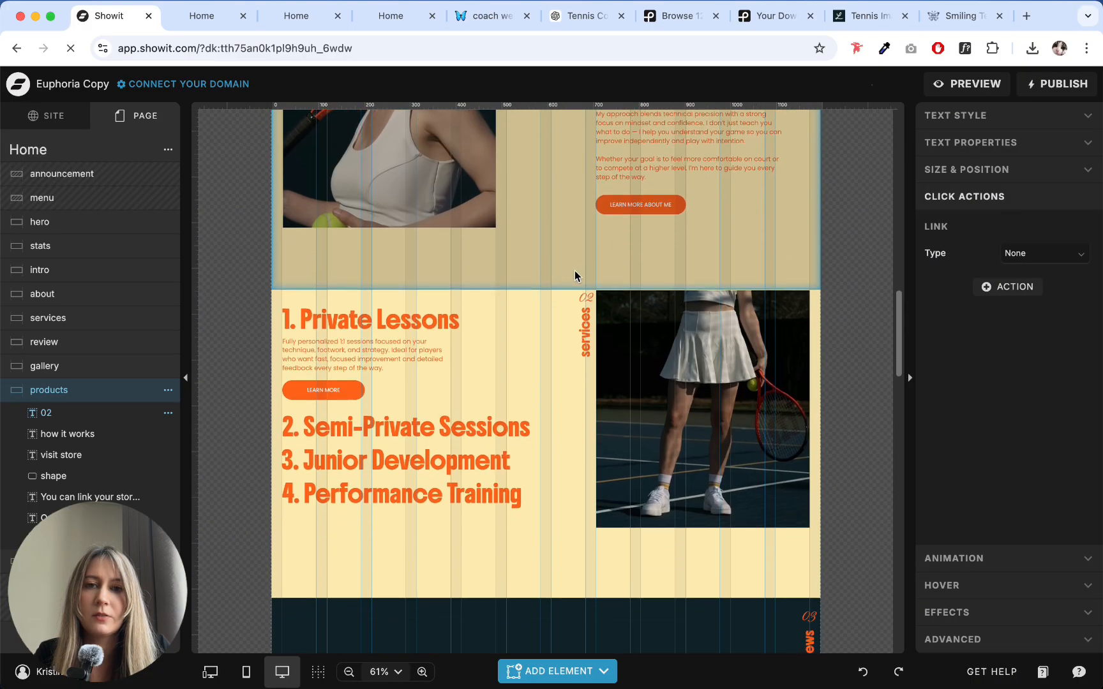
scroll(602, 243, "down", 3)
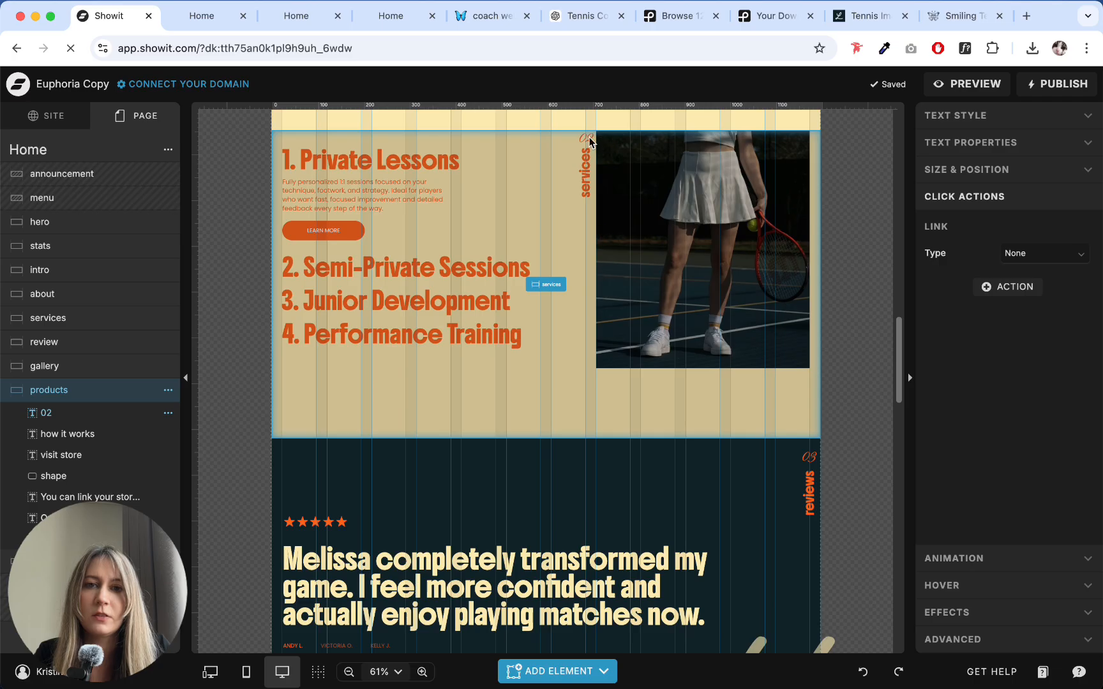
scroll(788, 423, "down", 4)
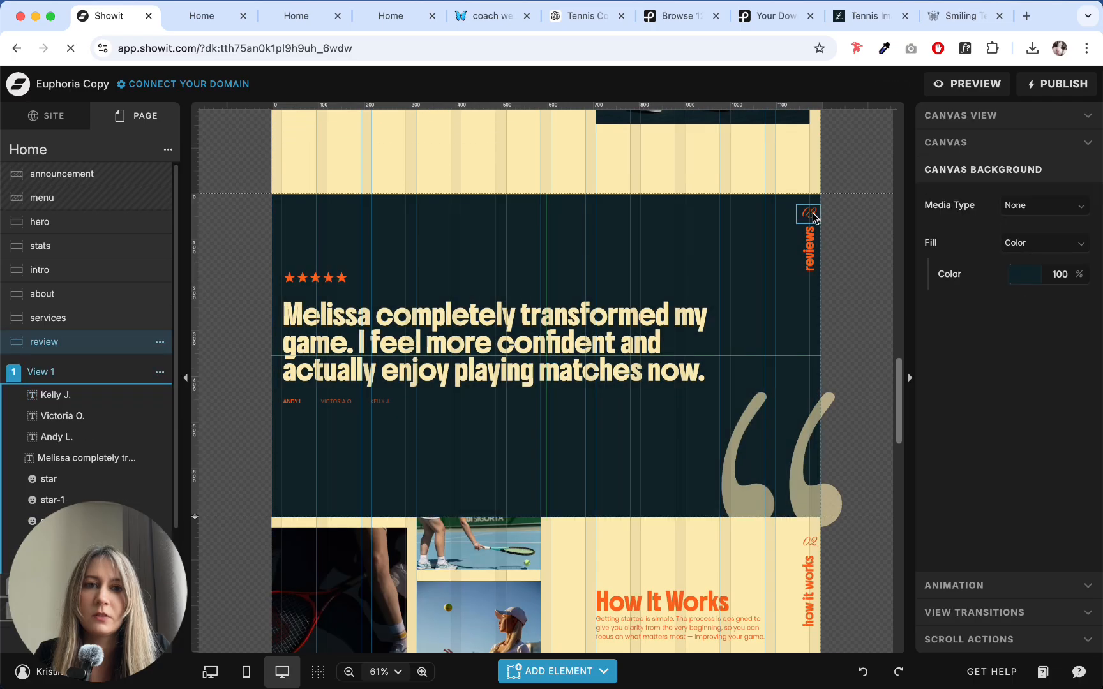
left_click(809, 215)
- Change the number above the gallery section's vertical "how it works" label to 04
scroll(804, 256, "down", 5)
left_click(808, 230)
double_click(808, 230)
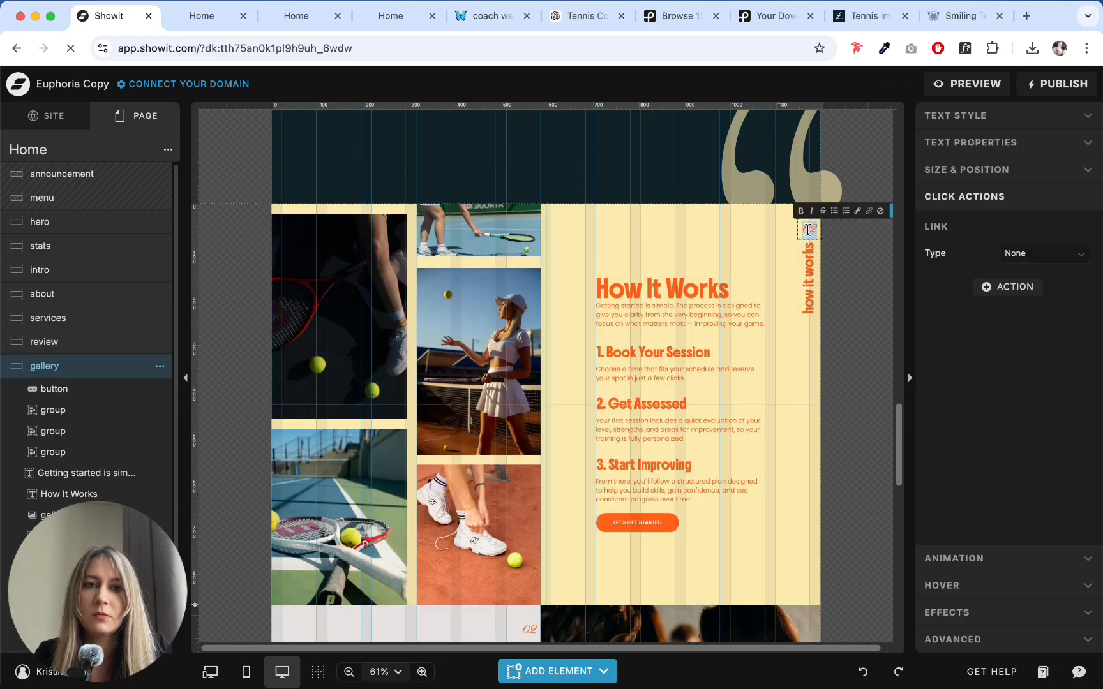
left_click(798, 392)
- Change the number above the products section's vertical label to 05
scroll(798, 392, "down", 5)
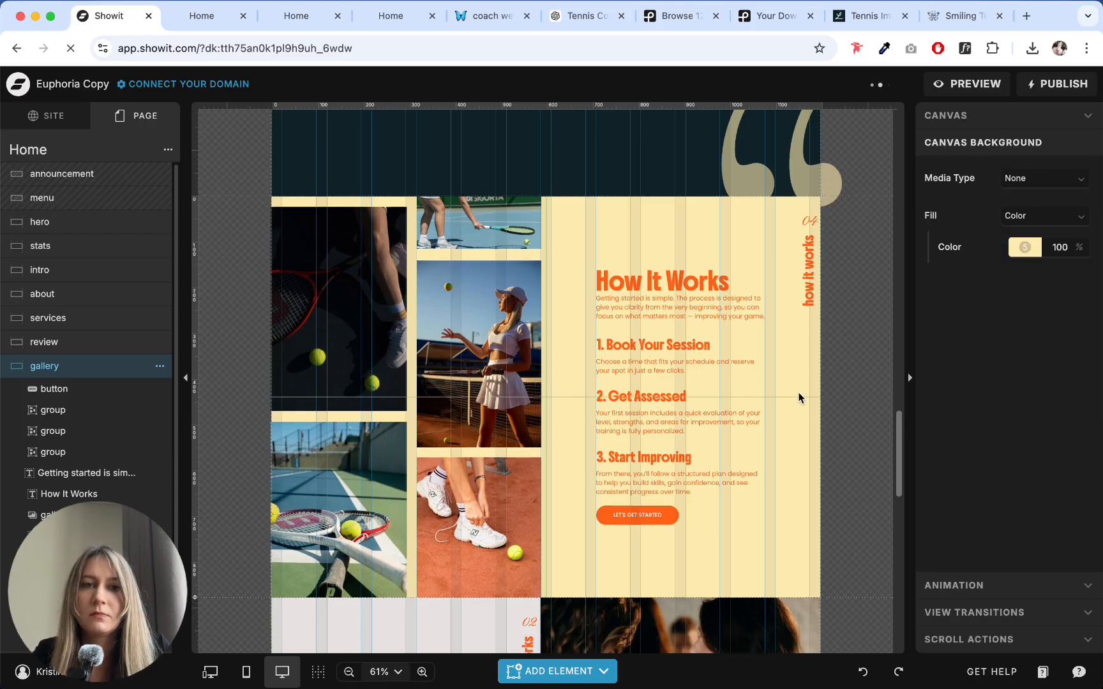
left_click(530, 299)
double_click(529, 300)
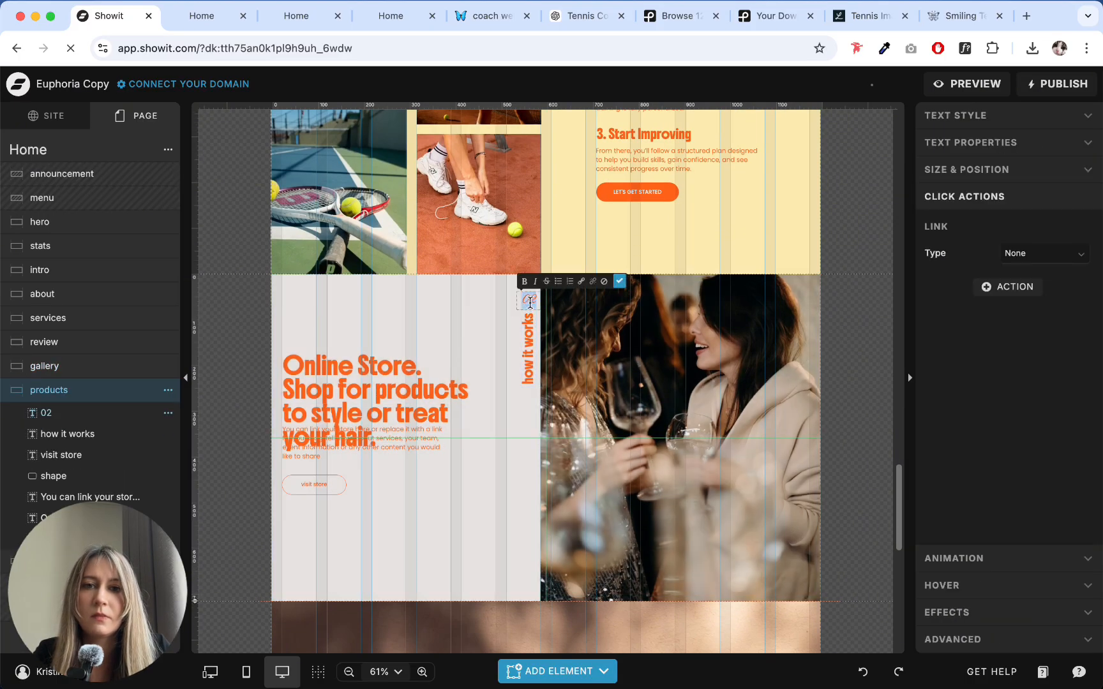
- Replace the products section's vertical "how it works" label with the word "RESULTS" copied from the results section title in the ChatGPT copy
left_click(525, 335)
double_click(534, 371)
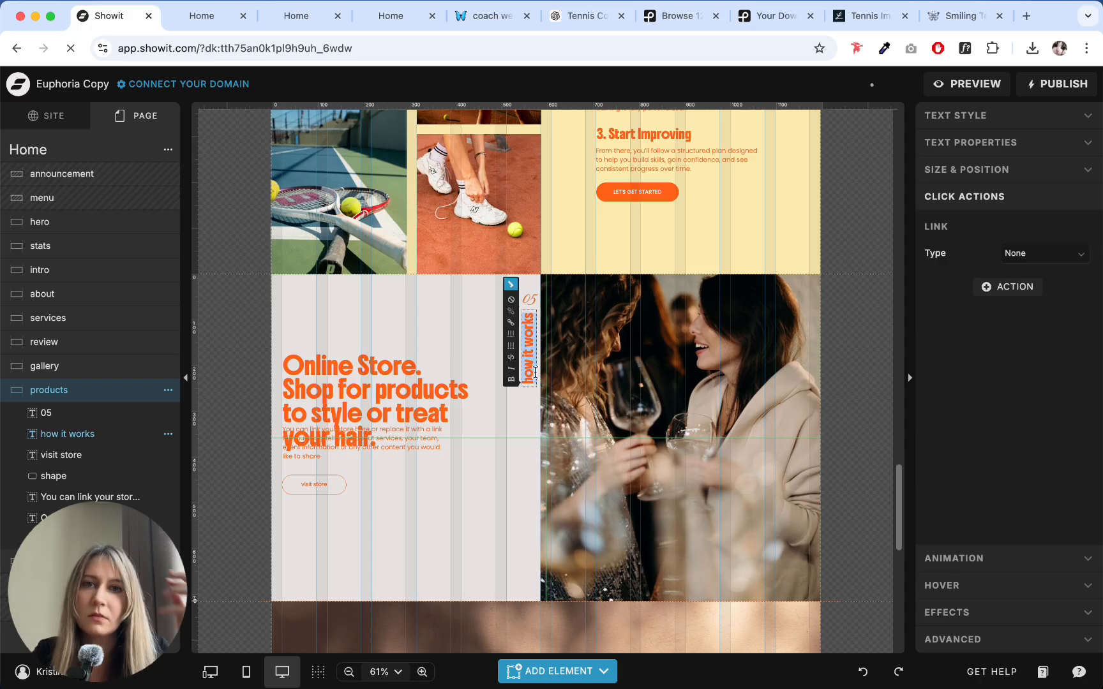
left_click(571, 29)
left_click(489, 216)
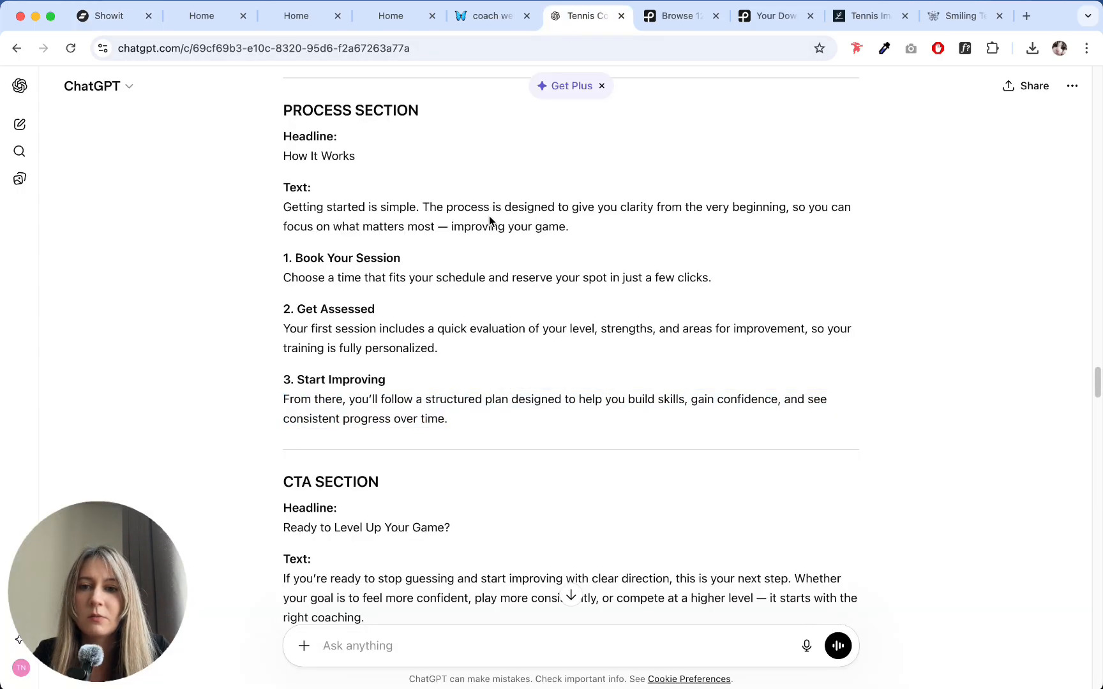
scroll(489, 217, "up", 10)
scroll(489, 218, "up", 6)
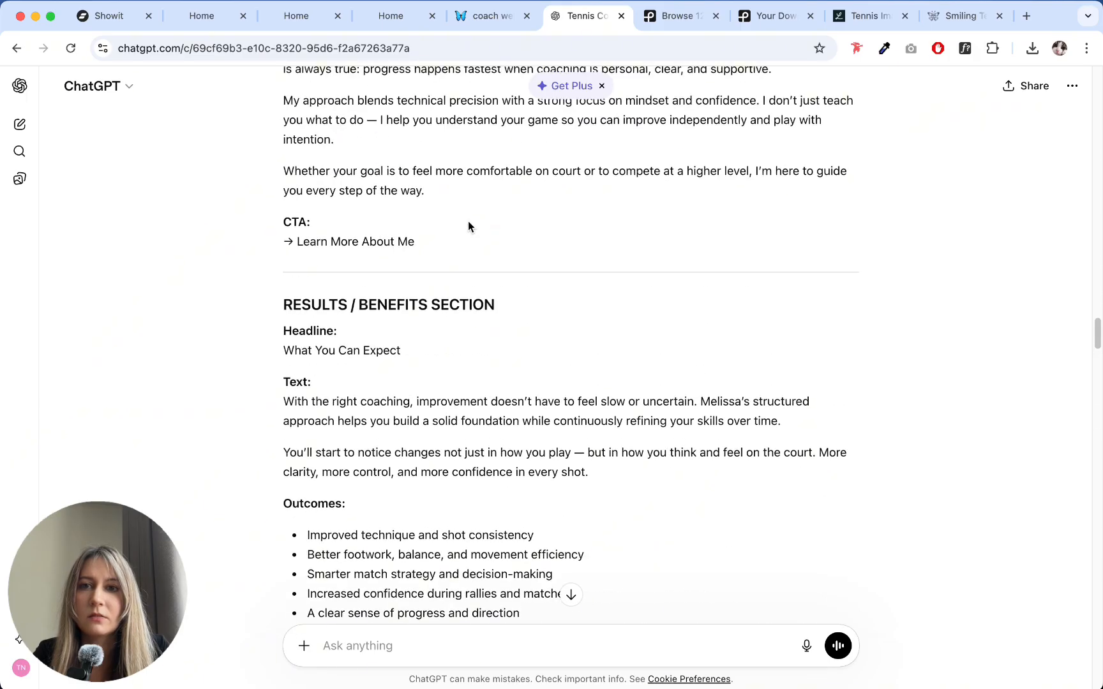
scroll(443, 230, "down", 8)
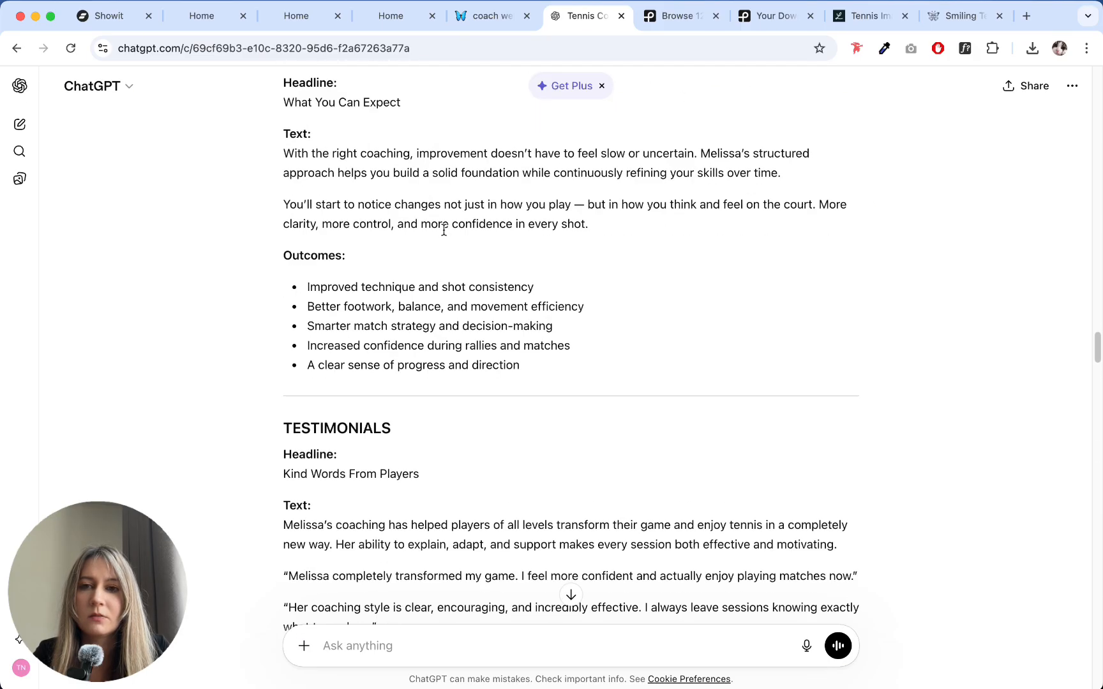
scroll(444, 230, "up", 3)
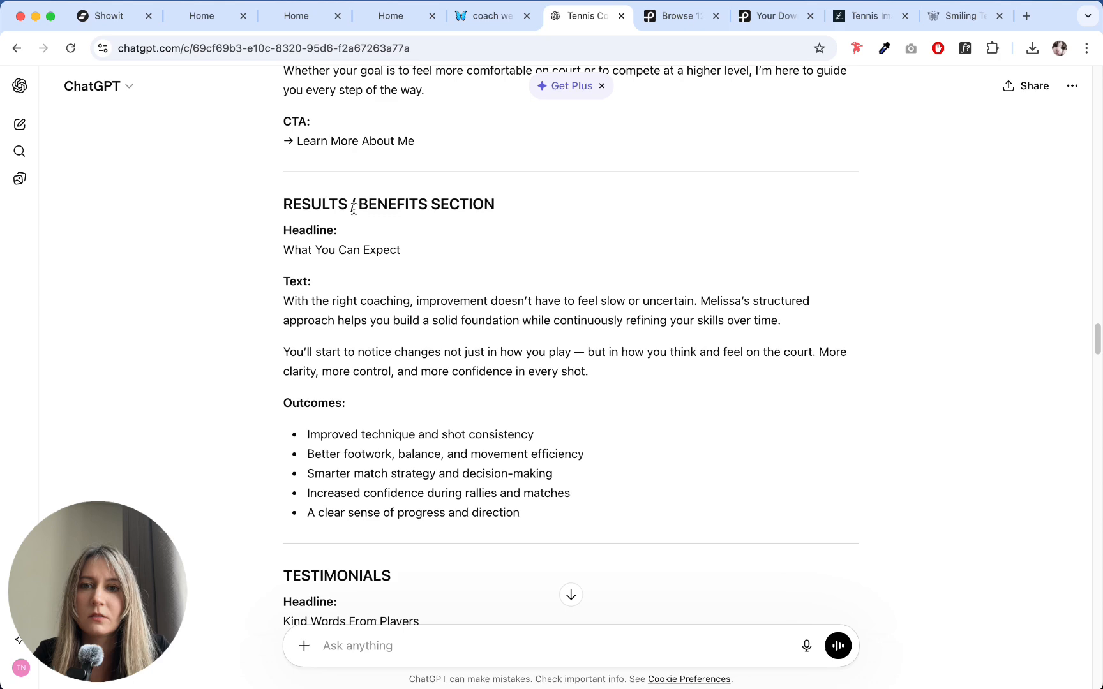
double_click(330, 203)
left_click(106, 16)
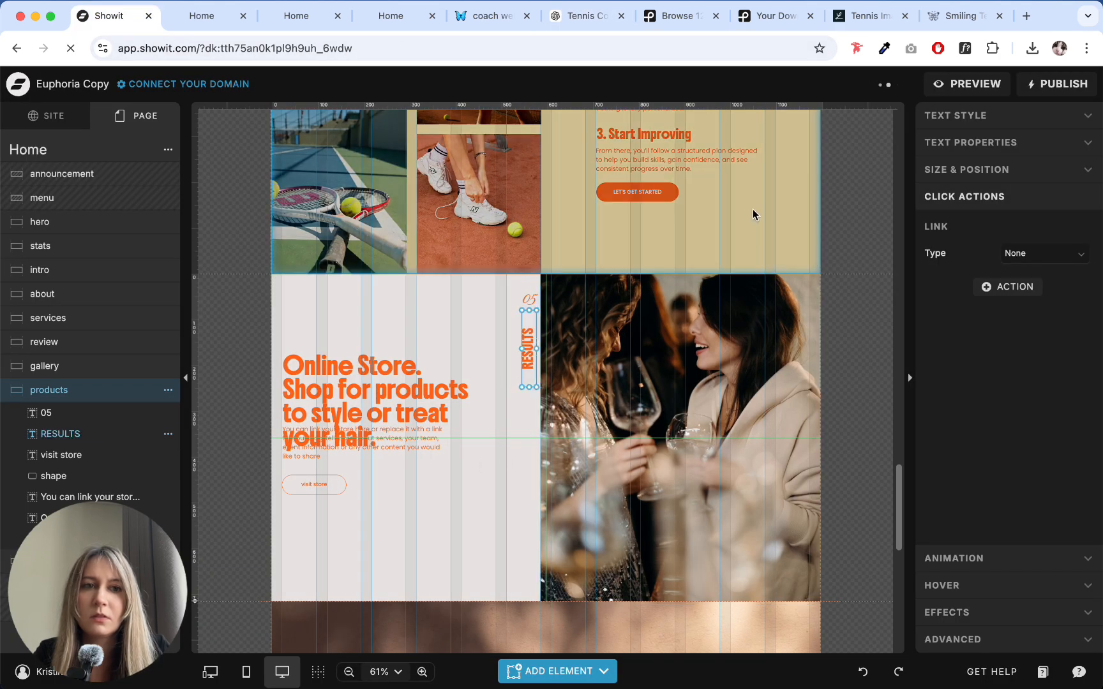
- Change the products section's vertical label to lowercase "results" to match the other section labels
scroll(637, 279, "up", 5)
scroll(666, 263, "down", 4)
scroll(652, 355, "up", 5)
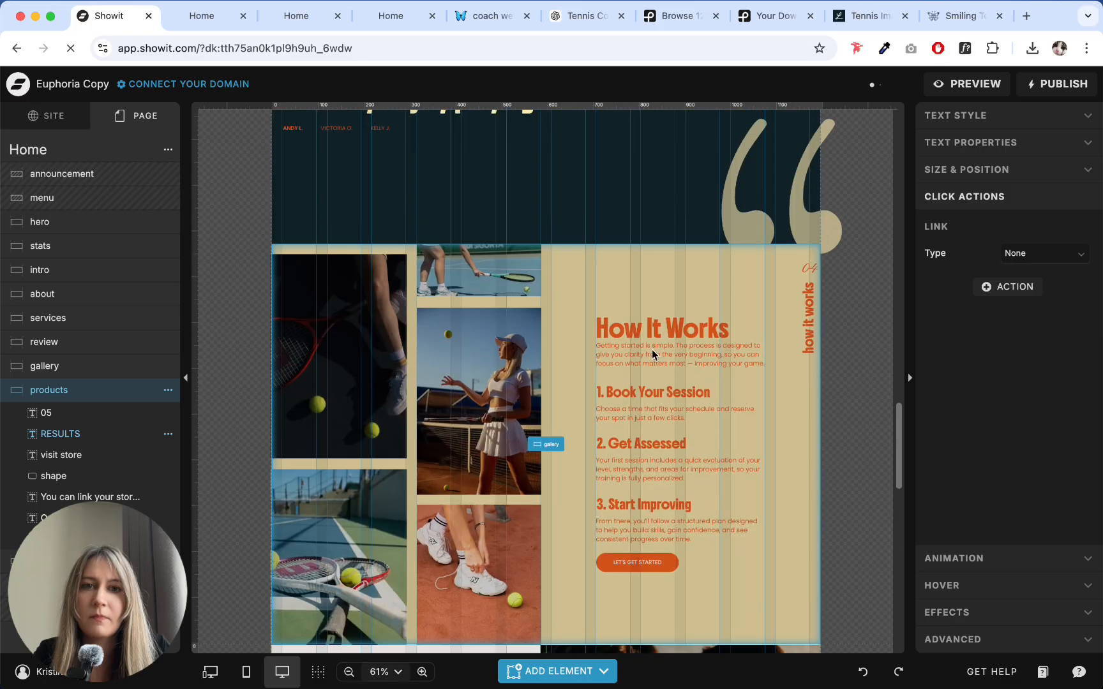
scroll(719, 328, "down", 7)
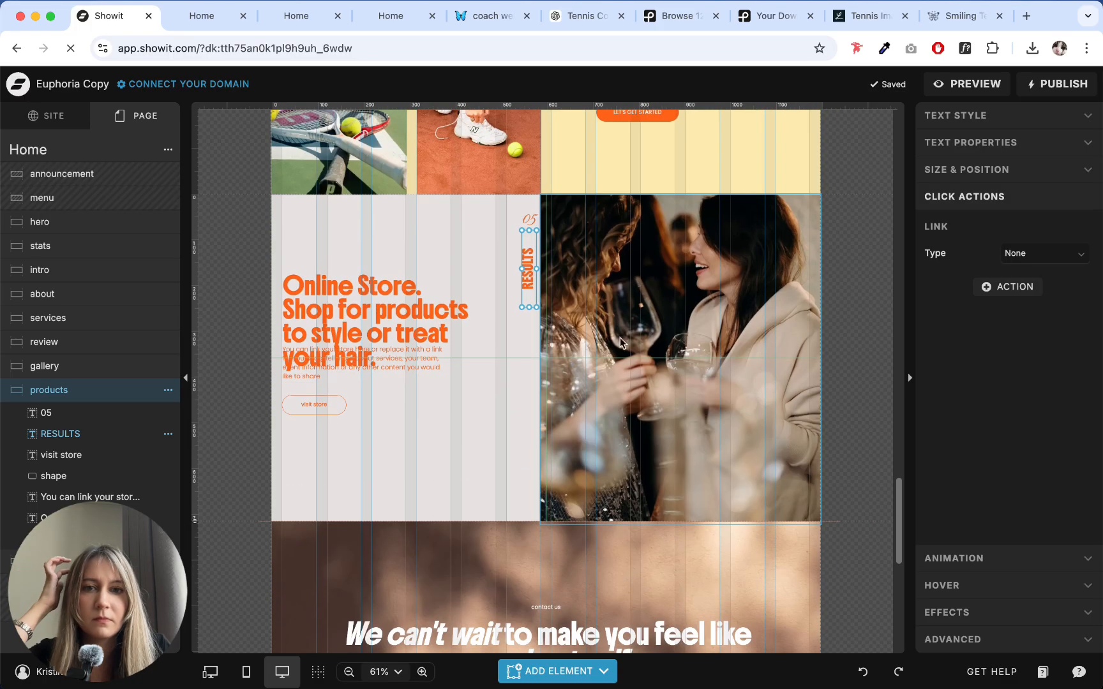
double_click(530, 274)
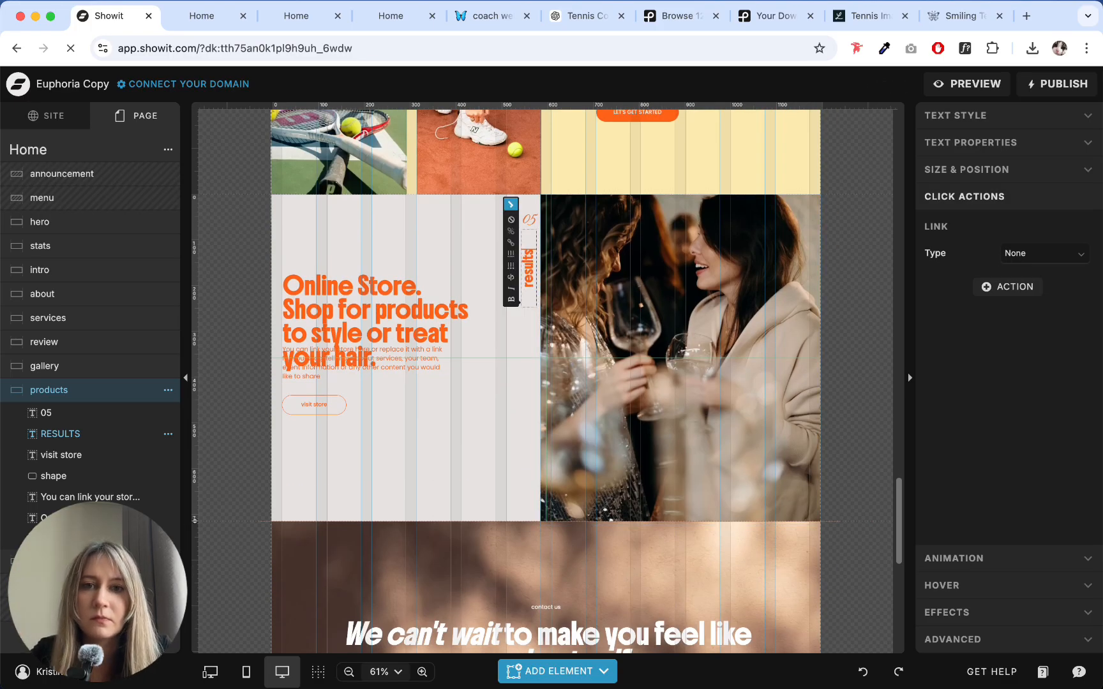
key("Escape")
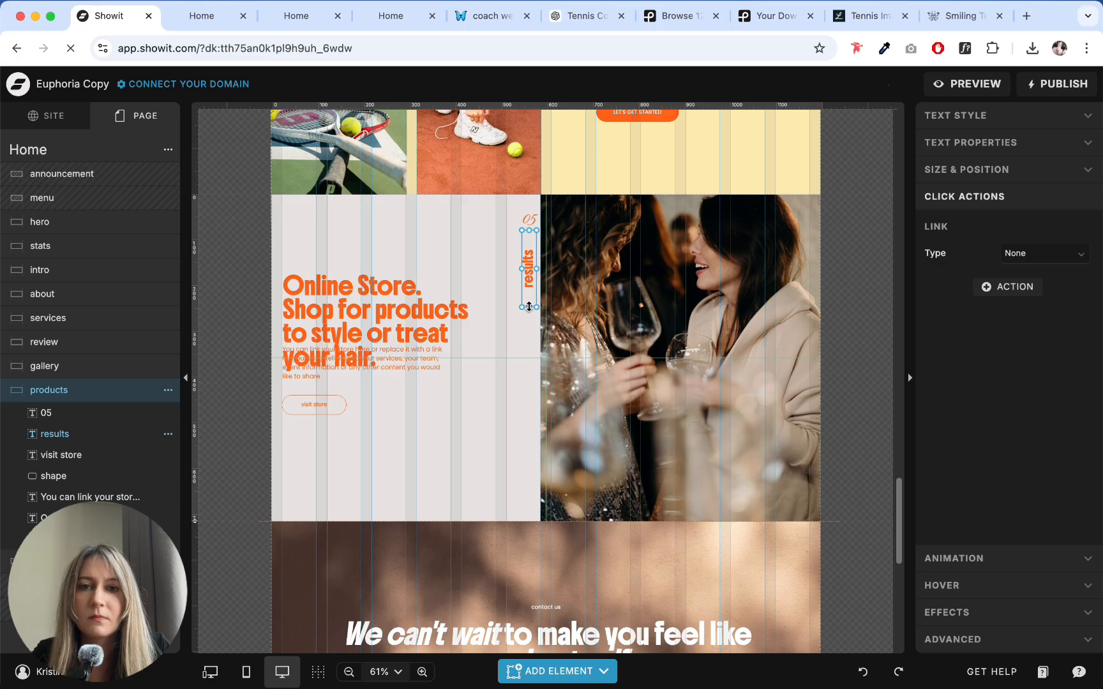
- Move the "05" and "results" labels together closer to the top edge of the section, beside the photo
left_click(466, 273)
left_click_drag(512, 210, 528, 272)
left_click(496, 274)
scroll(496, 273, "up", 1)
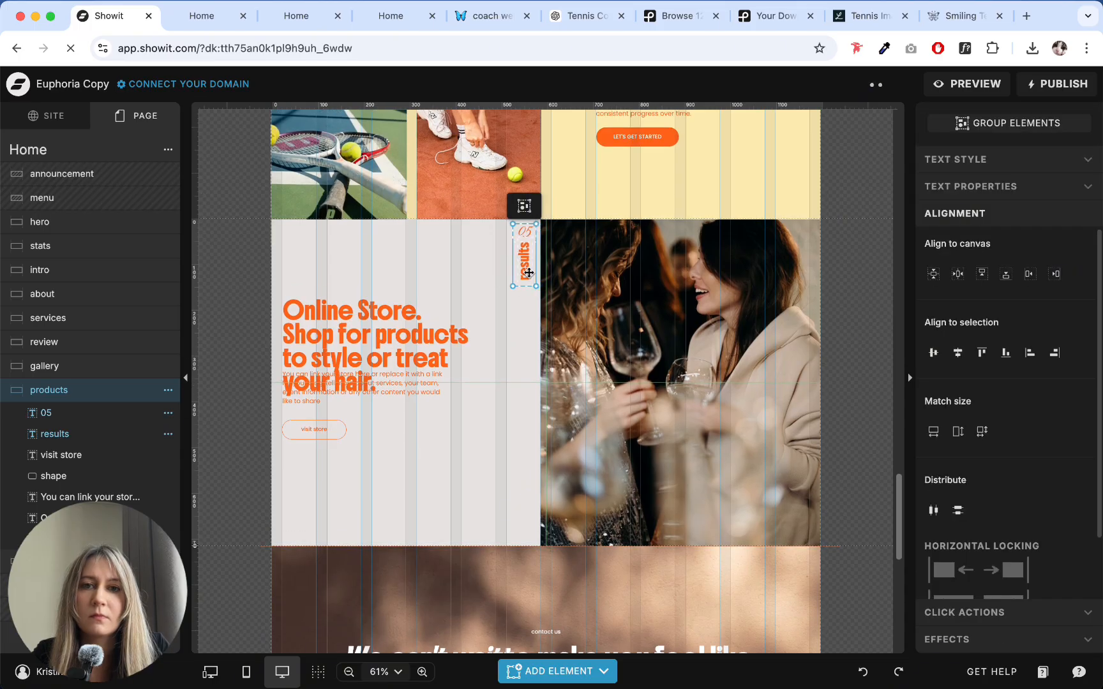
left_click(518, 330)
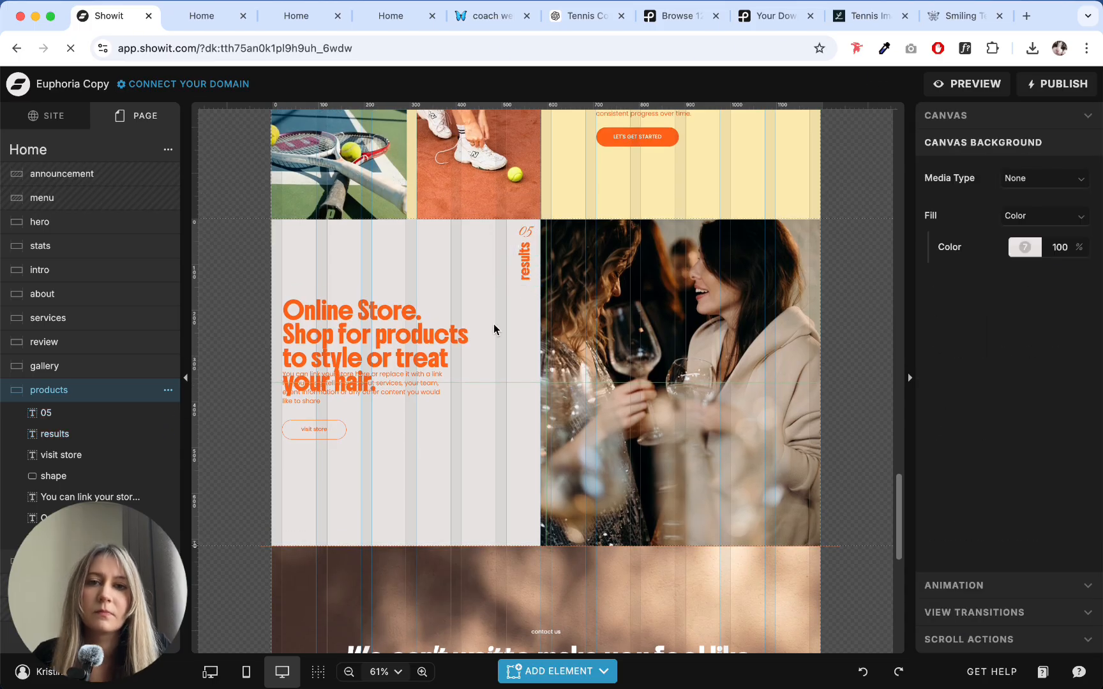
- Apply the Heading text style to the "Online Store" headline in the products section
left_click(473, 326)
left_click(977, 116)
left_click(1021, 152)
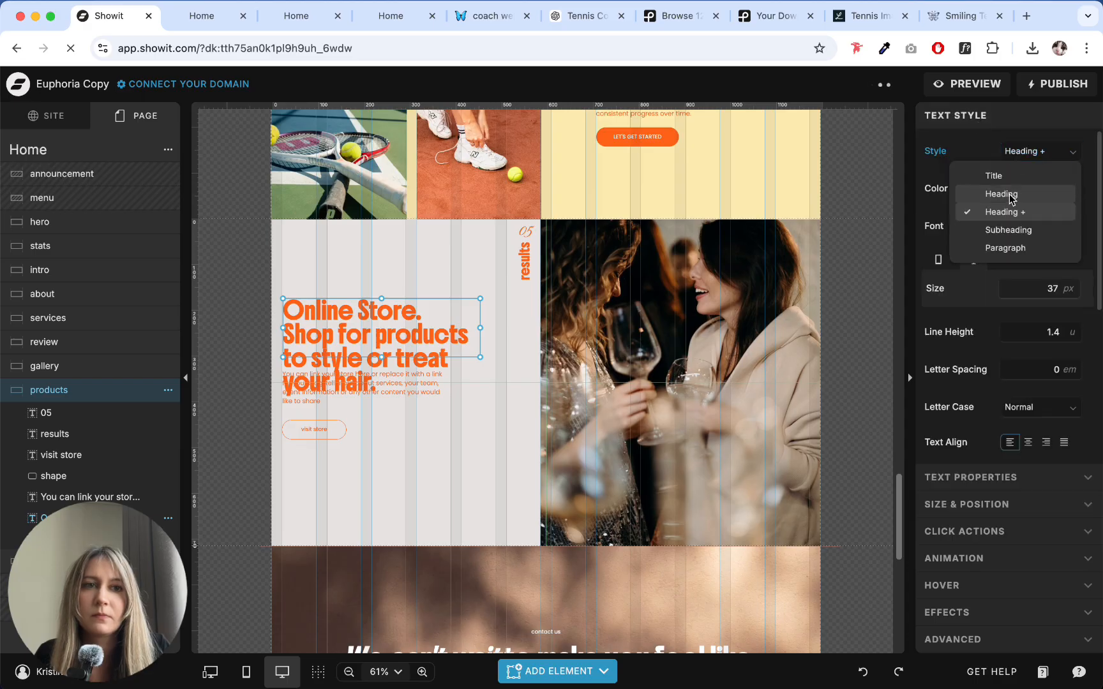
left_click(1008, 192)
left_click(414, 266)
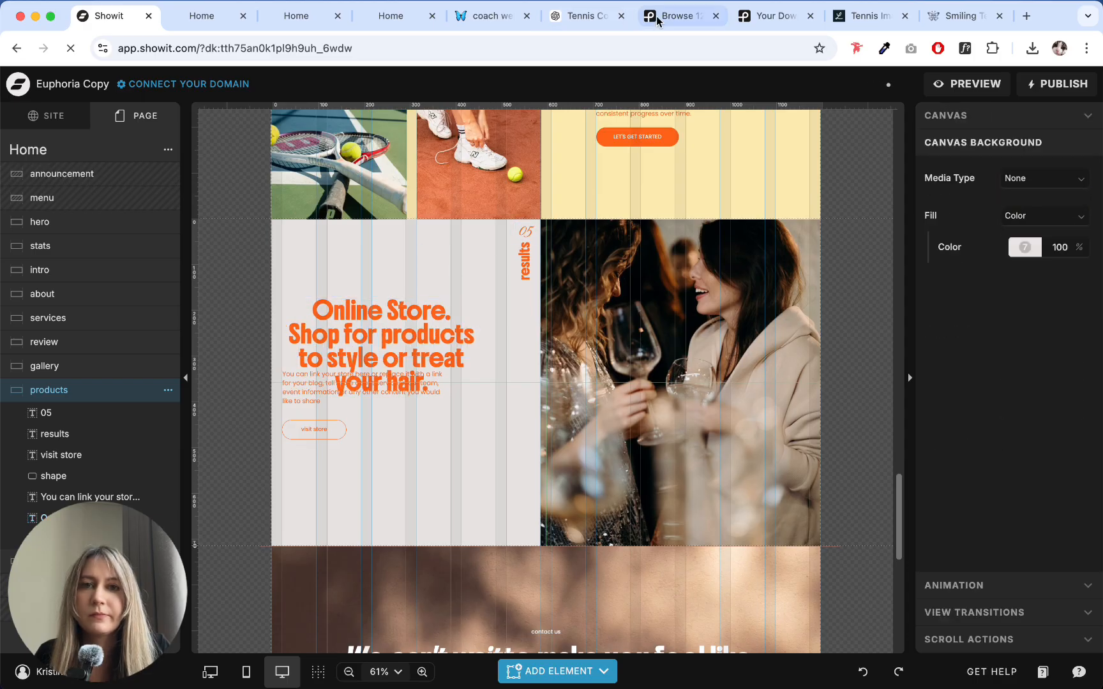
- Replace the products section's entire headline with "What You Can Expect" copied from the ChatGPT results copy
left_click(568, 20)
triple_click(320, 253)
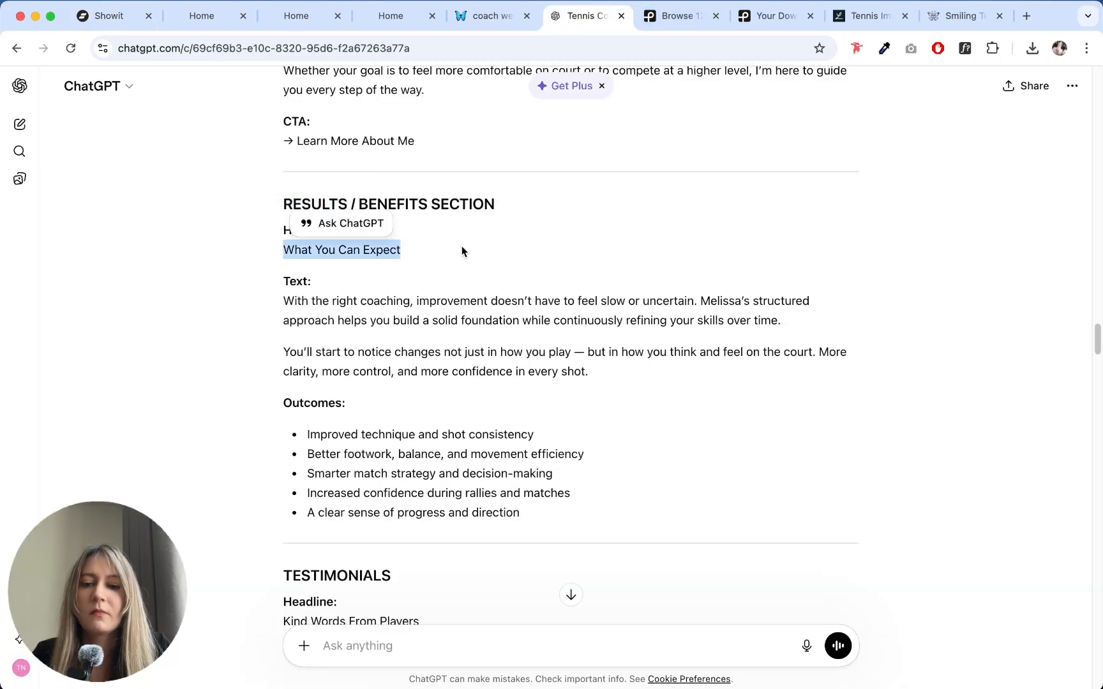
left_click(99, 16)
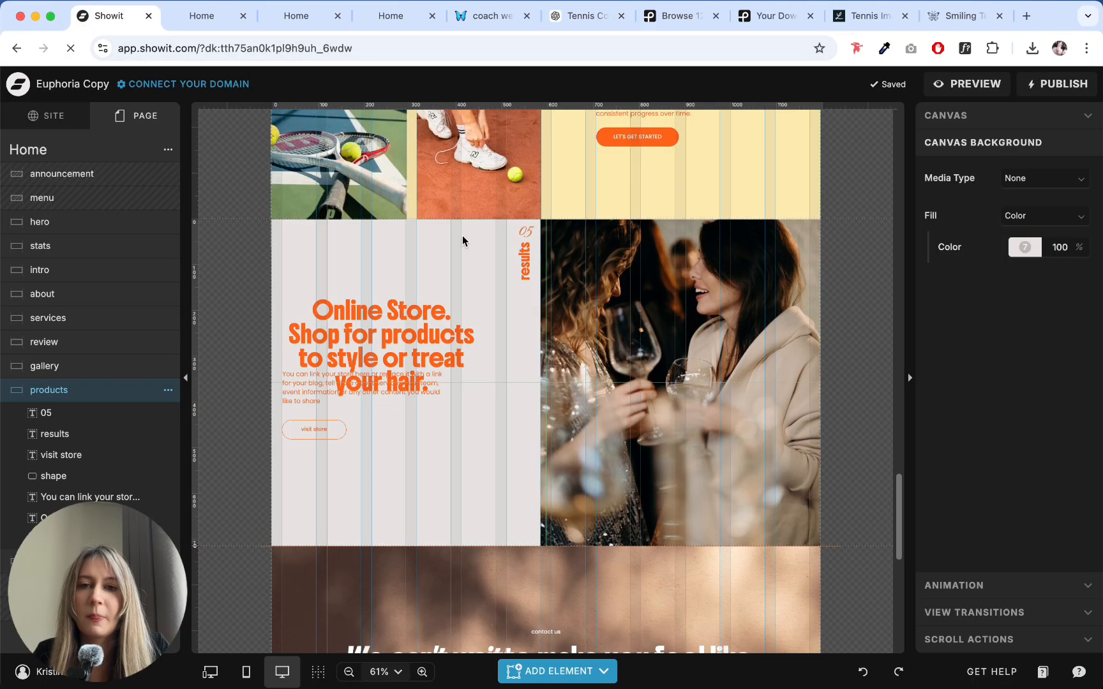
triple_click(370, 309)
type("What You Can Expect")
double_click(308, 305)
left_click_drag(308, 306, 528, 439)
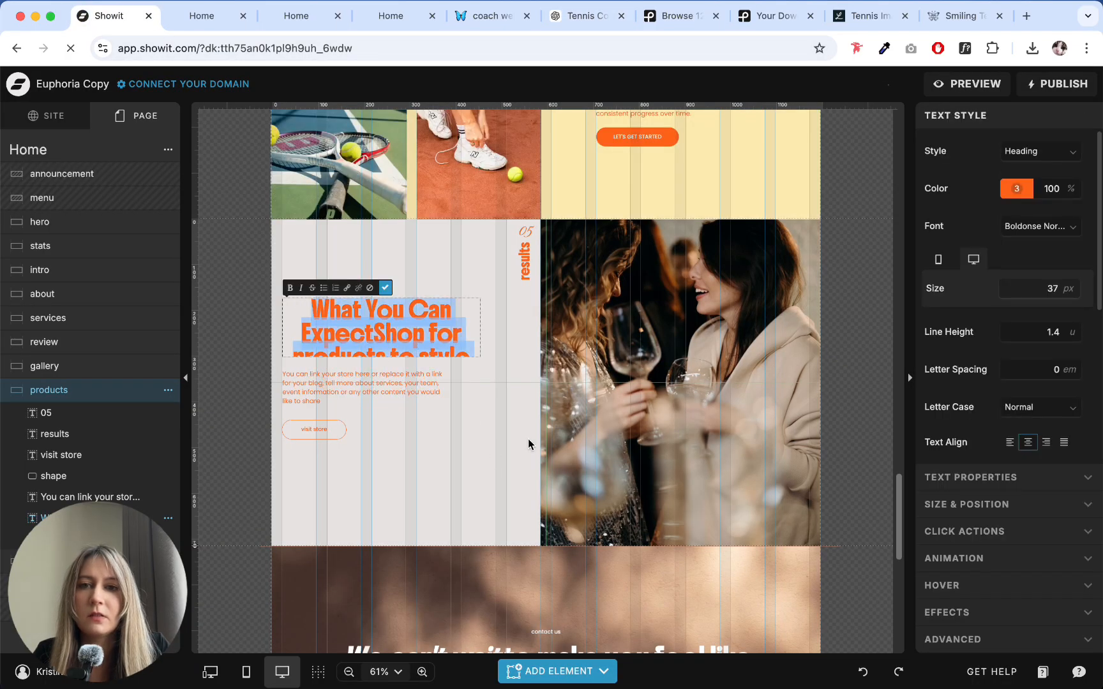
type("What You Can Expect")
- Left-align the "What You Can Expect" headline and move it up within the section
left_click(436, 440)
left_click(1011, 444)
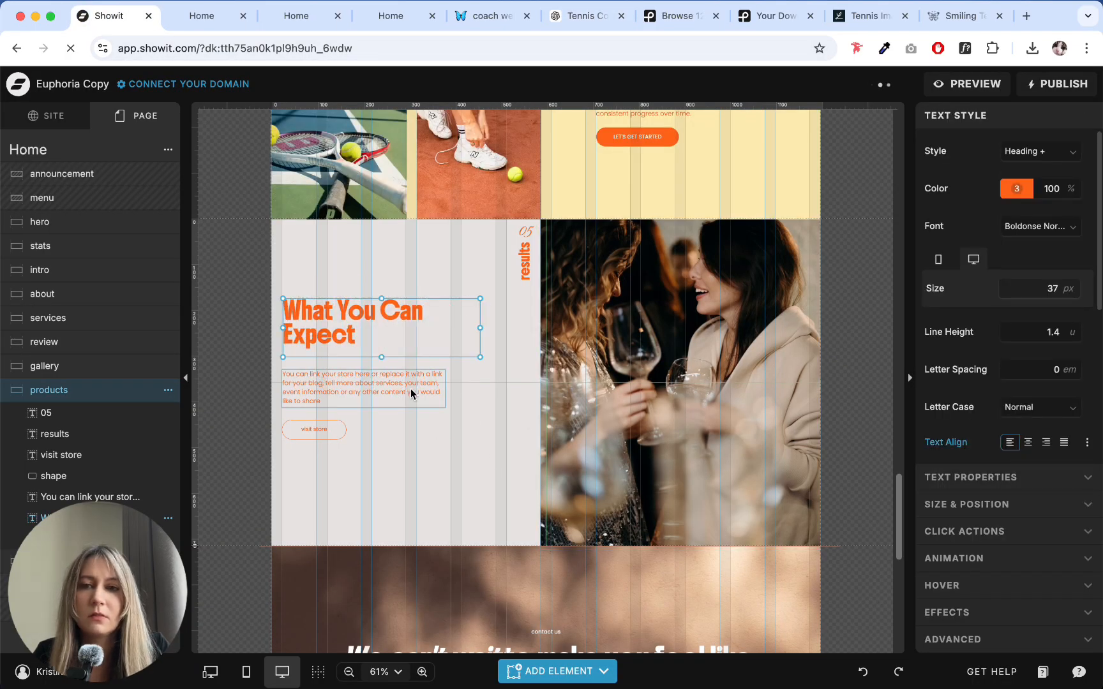
left_click_drag(374, 330, 383, 307)
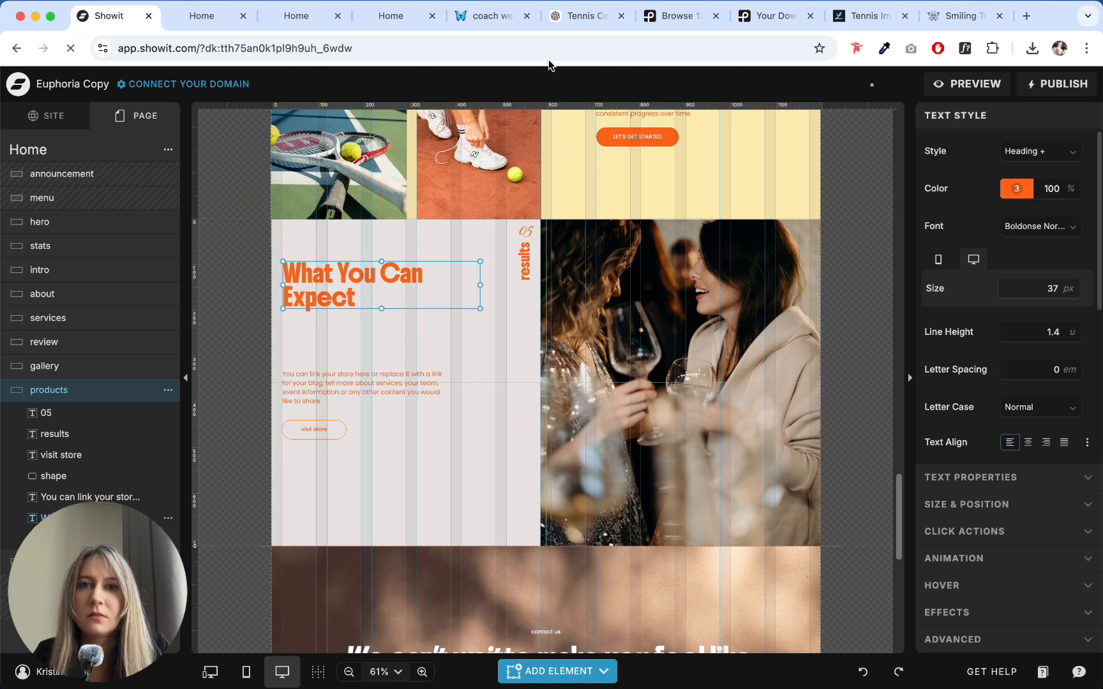
- Replace the products section's body text with the first results paragraph from ChatGPT, starting "With the right coaching, improvement doesn't have to feel slow"
left_click(566, 26)
left_click_drag(284, 301, 706, 382)
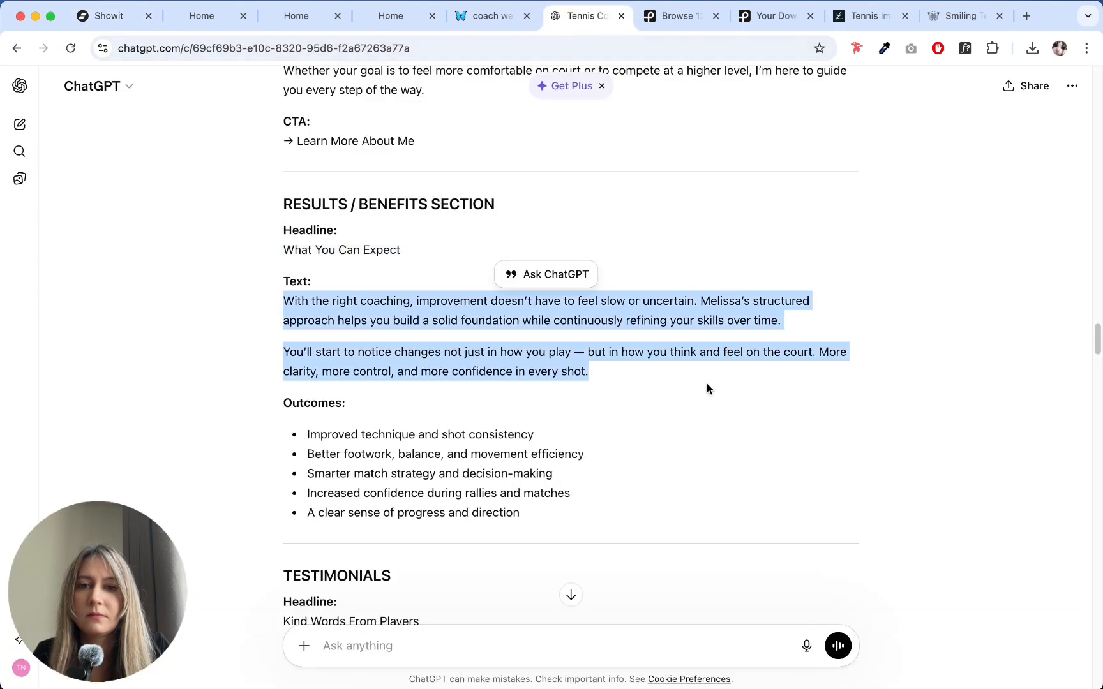
left_click(814, 344)
left_click_drag(814, 344, 438, 301)
left_click_drag(789, 319, 246, 305)
key("super+c")
left_click(95, 19)
left_click(328, 383)
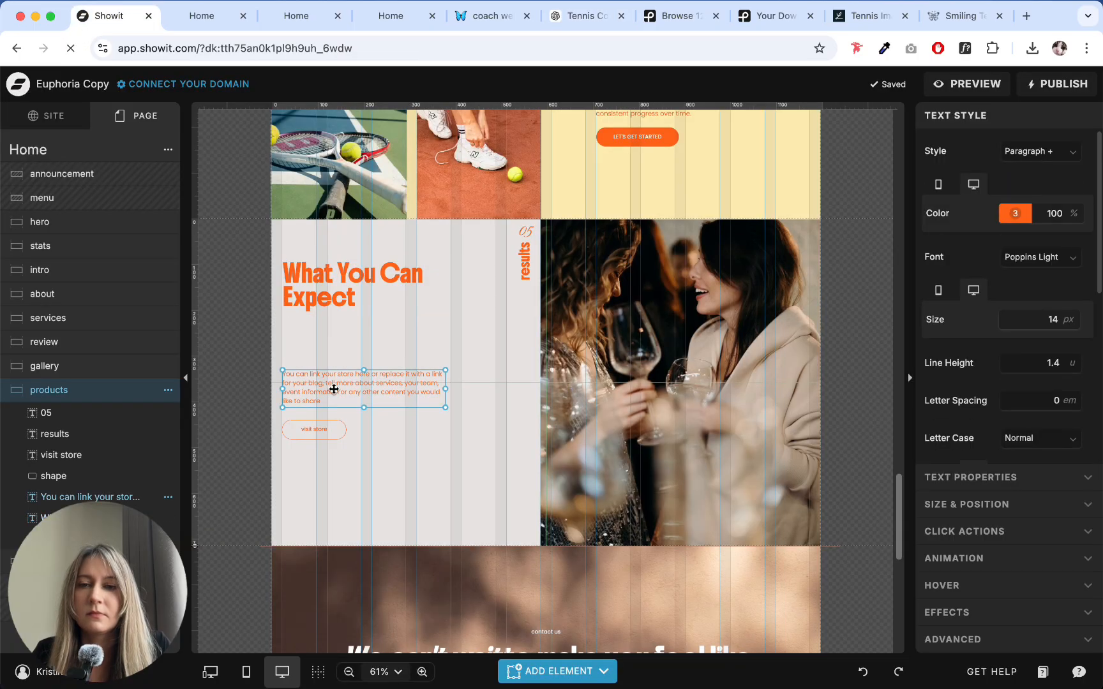
double_click(329, 383)
key("super+v")
key("Escape")
- Apply the Paragraph style to the new body text and move it directly beneath the headline
left_click(1029, 151)
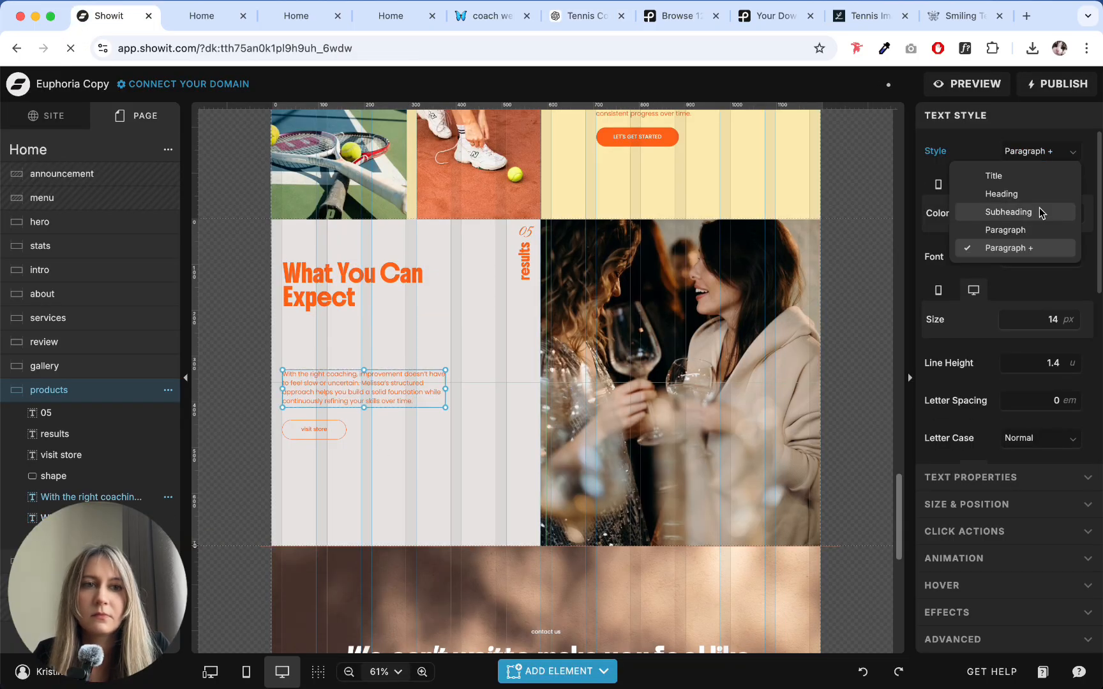
left_click(1019, 230)
left_click_drag(348, 394, 353, 342)
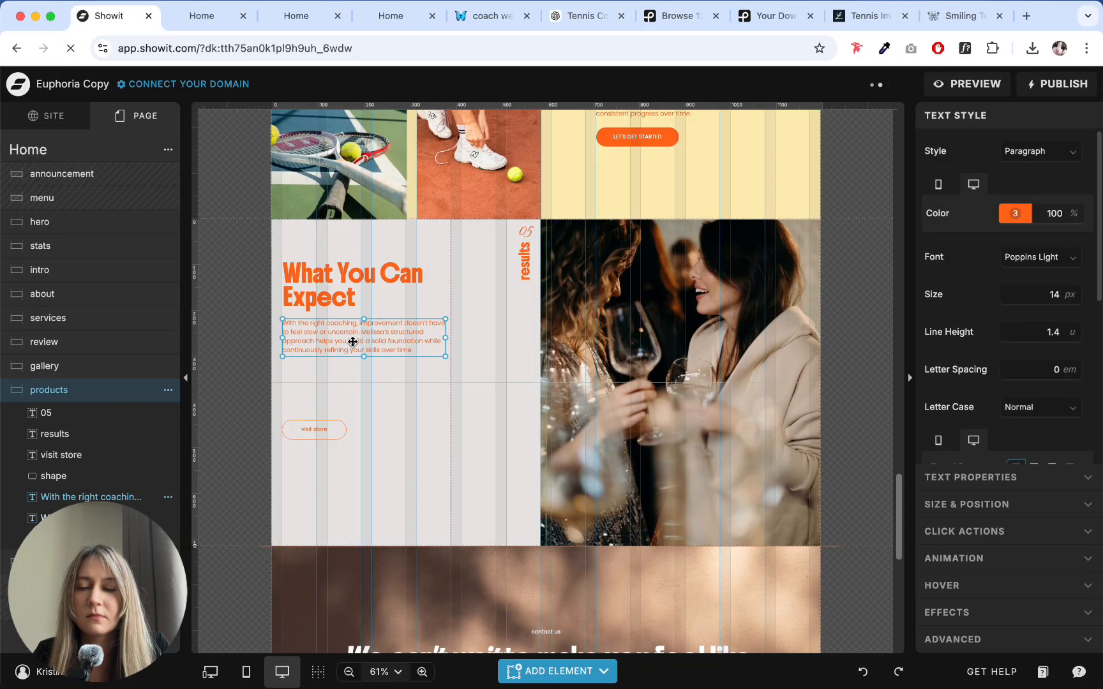
- Select the photo of the two women in the products section
left_click(458, 419)
double_click(789, 312)
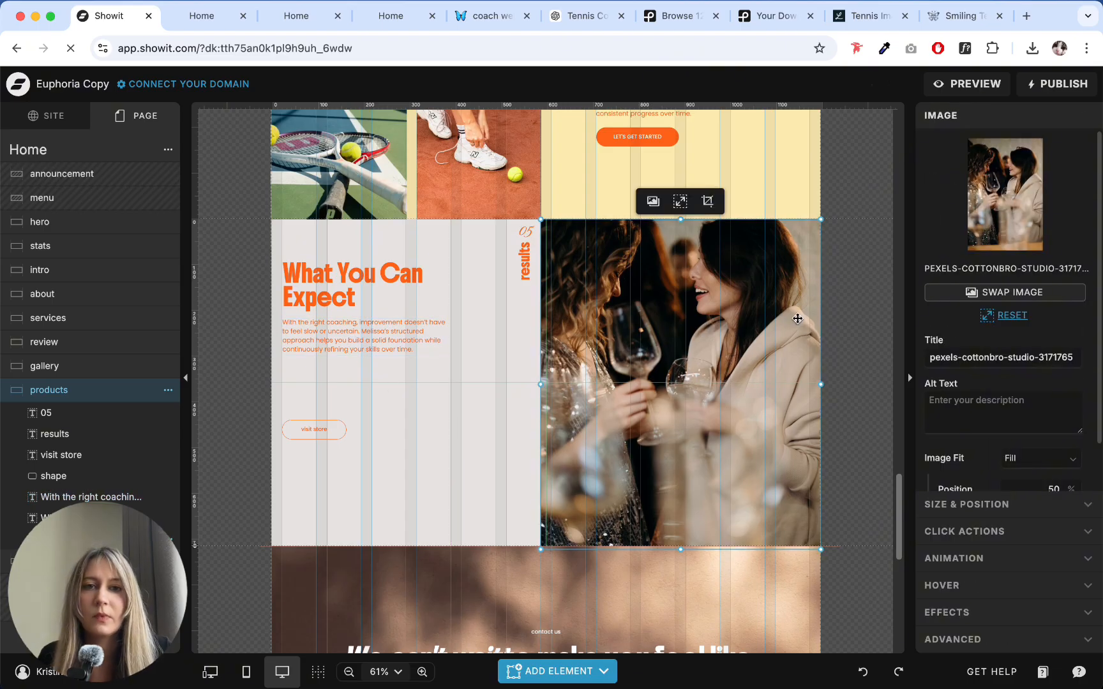
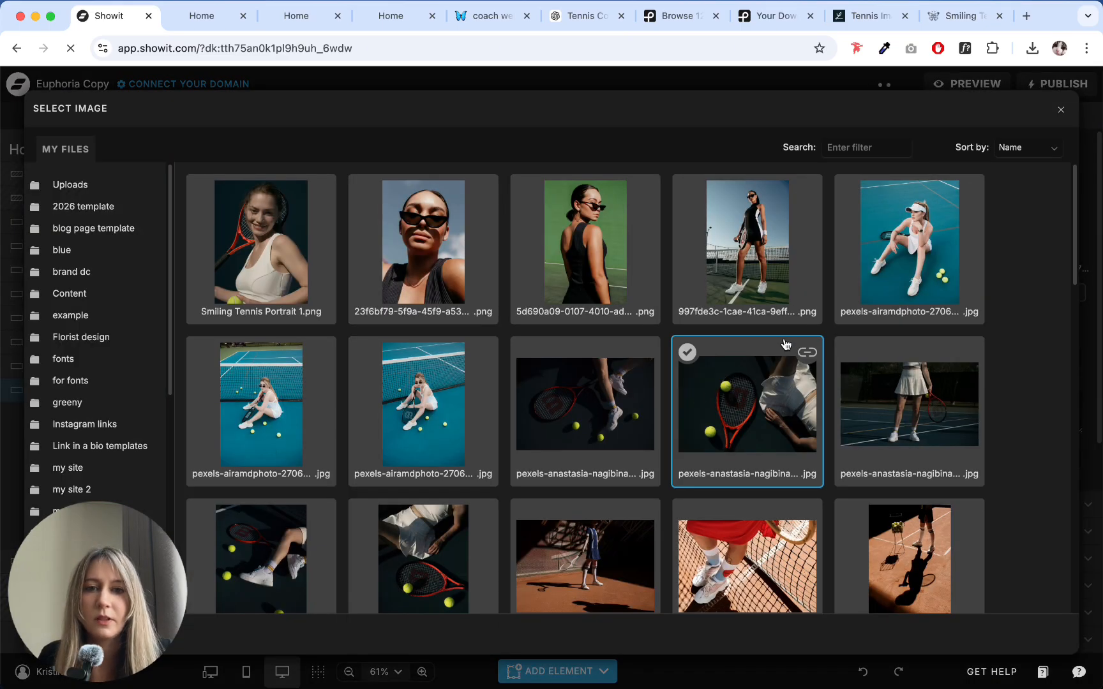
- Browse the image library and review the photos already used on the page to choose a replacement for the products section photo
scroll(660, 399, "down", 3)
scroll(662, 391, "down", 4)
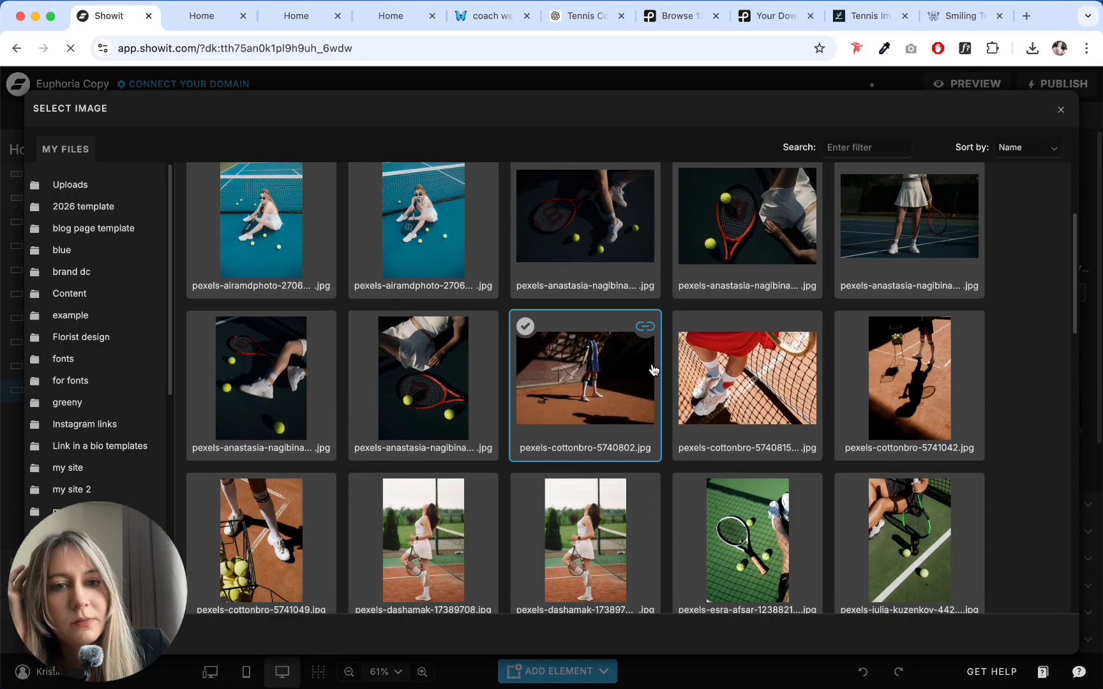
scroll(660, 314, "down", 1)
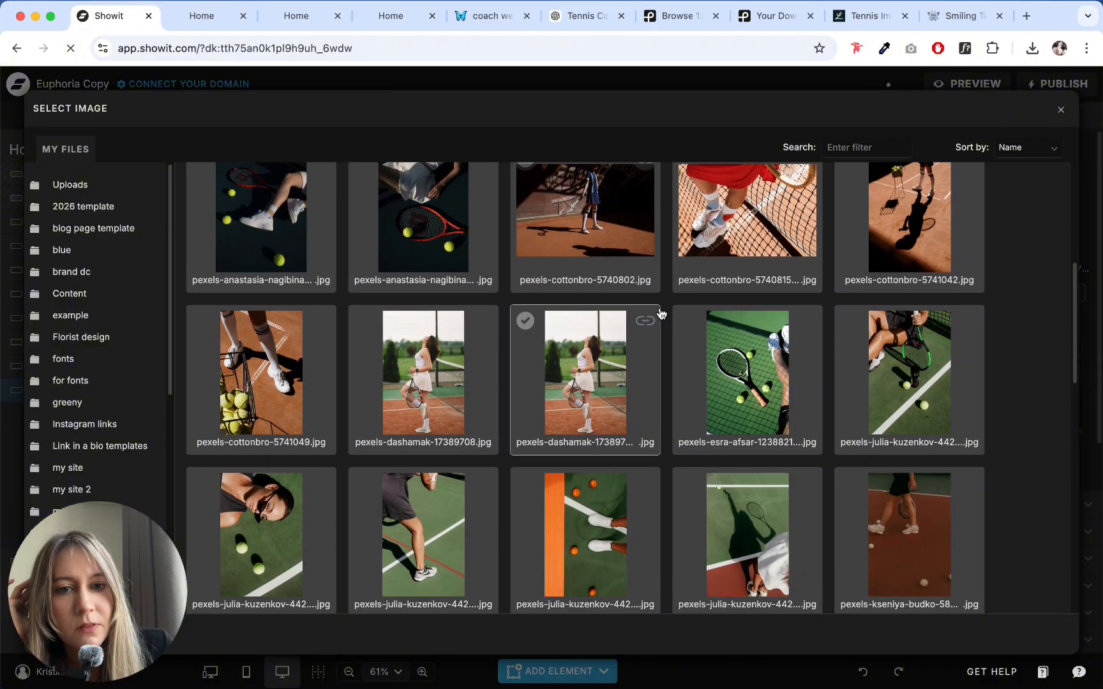
left_click(1061, 111)
scroll(701, 242, "up", 5)
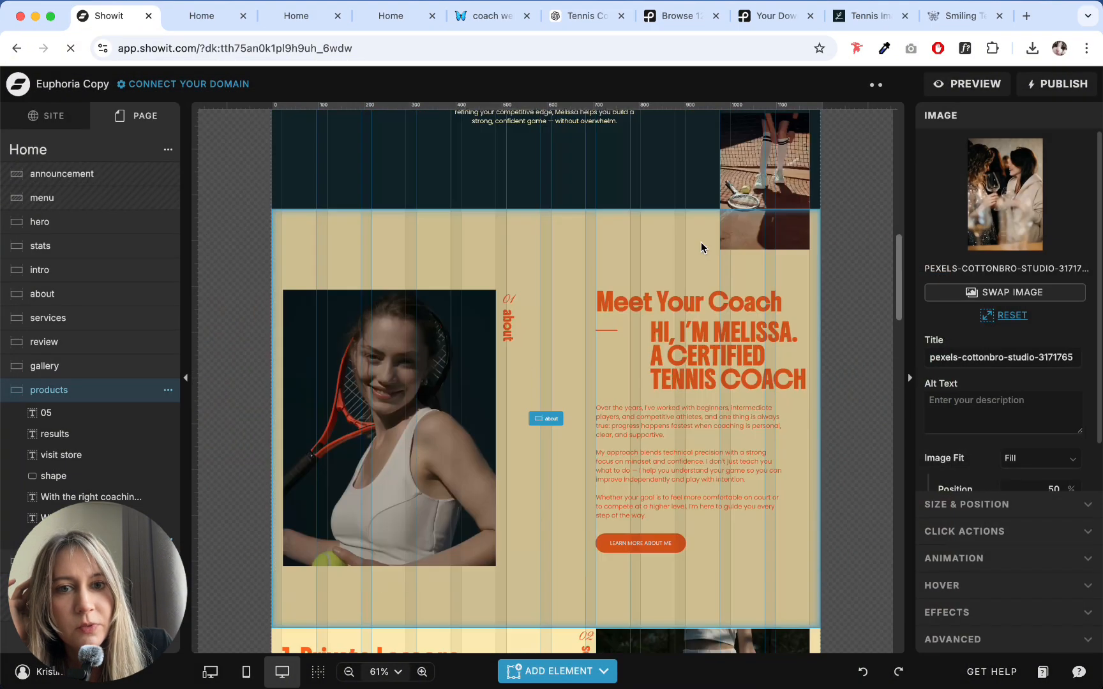
left_click(581, 303)
scroll(435, 362, "up", 10)
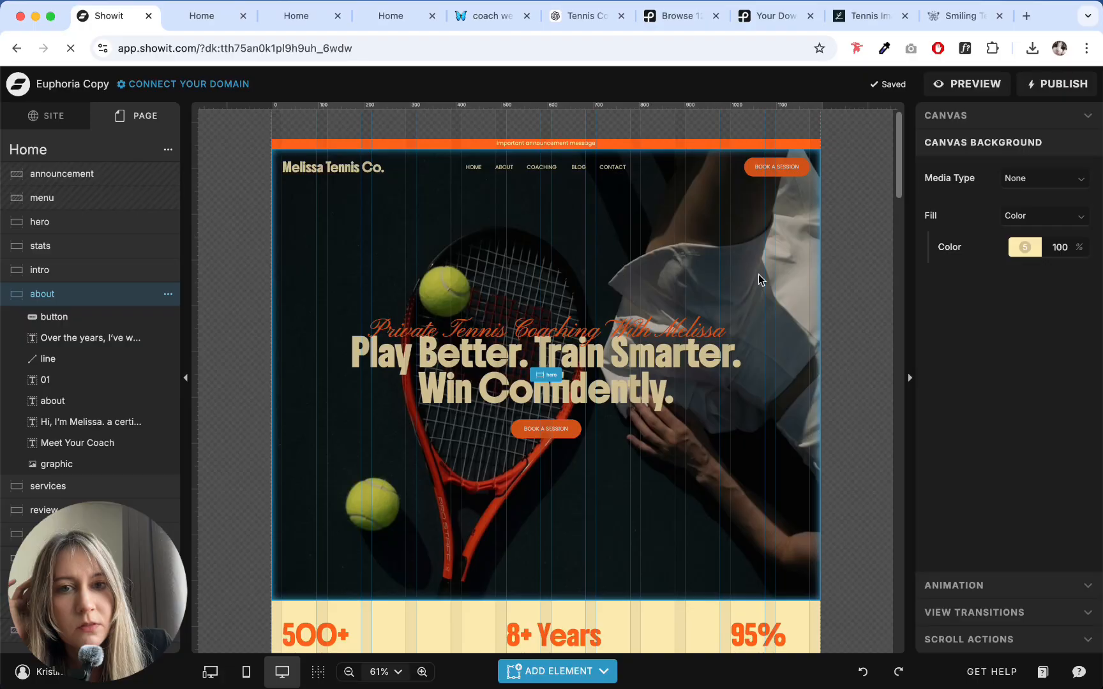
scroll(610, 269, "down", 20)
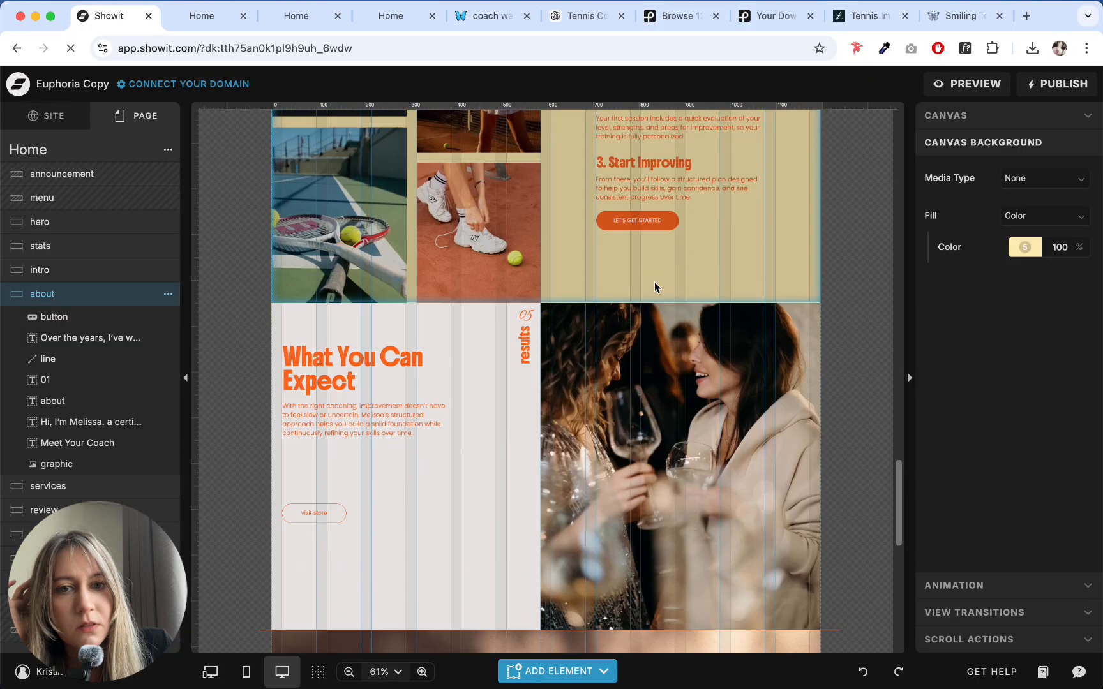
scroll(475, 279, "up", 8)
scroll(615, 442, "down", 3)
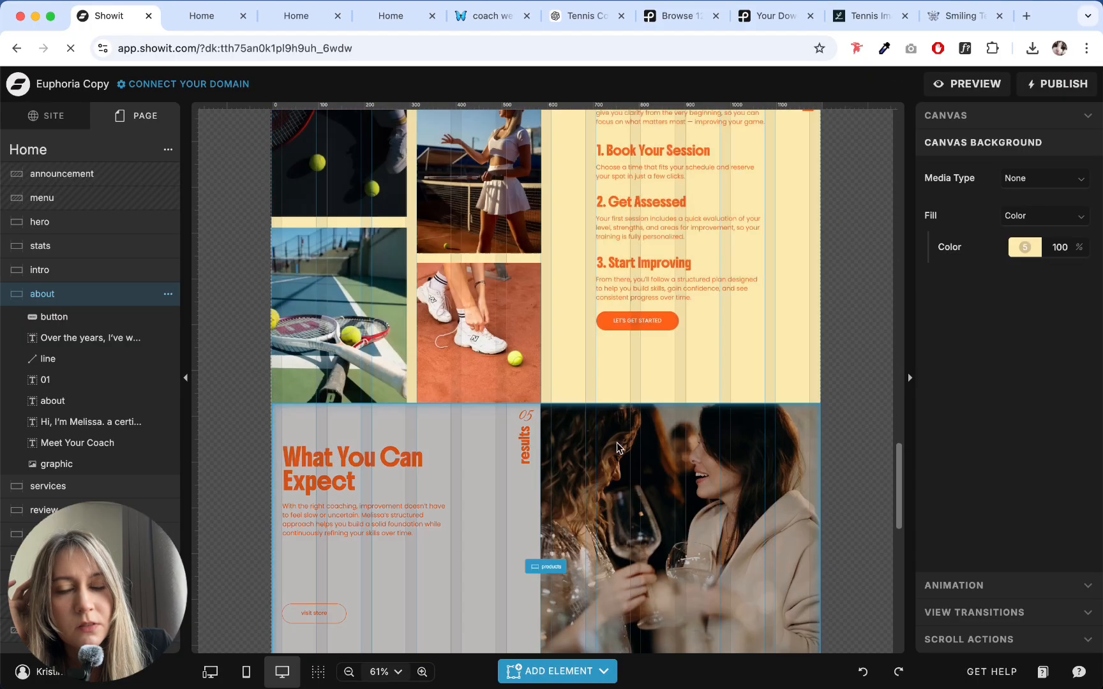
- Swap the photo of the two women for the tennis racket and balls on the green court
left_click(616, 442)
scroll(578, 383, "down", 3)
left_click(699, 390)
left_click(997, 221)
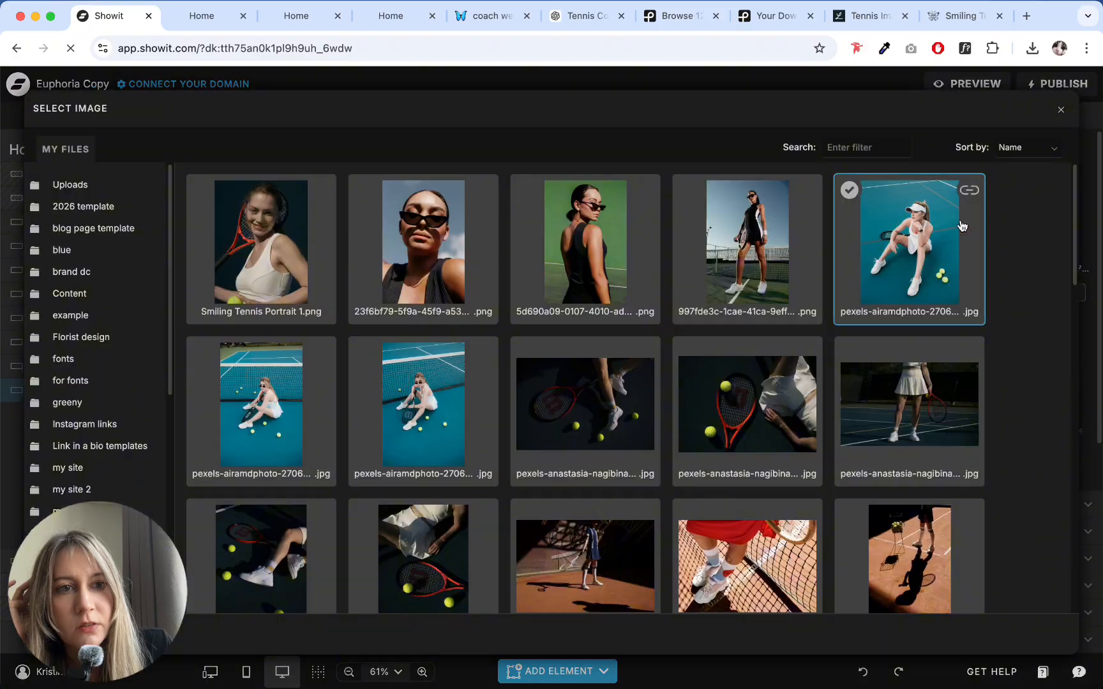
scroll(357, 319, "down", 7)
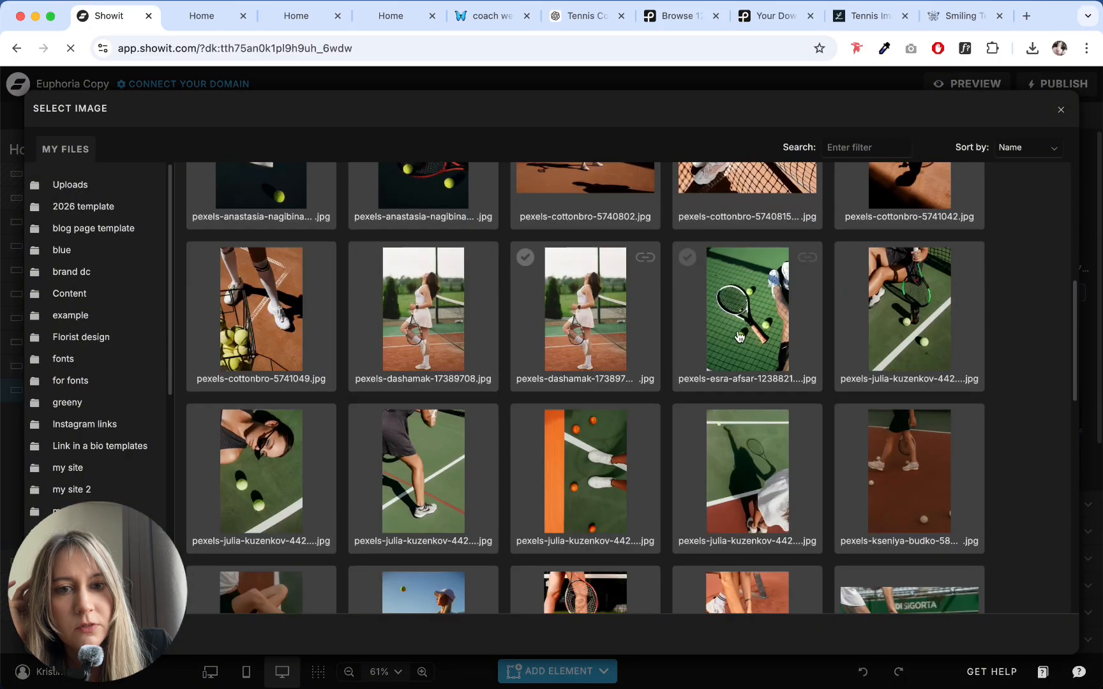
left_click(740, 325)
left_click(462, 439)
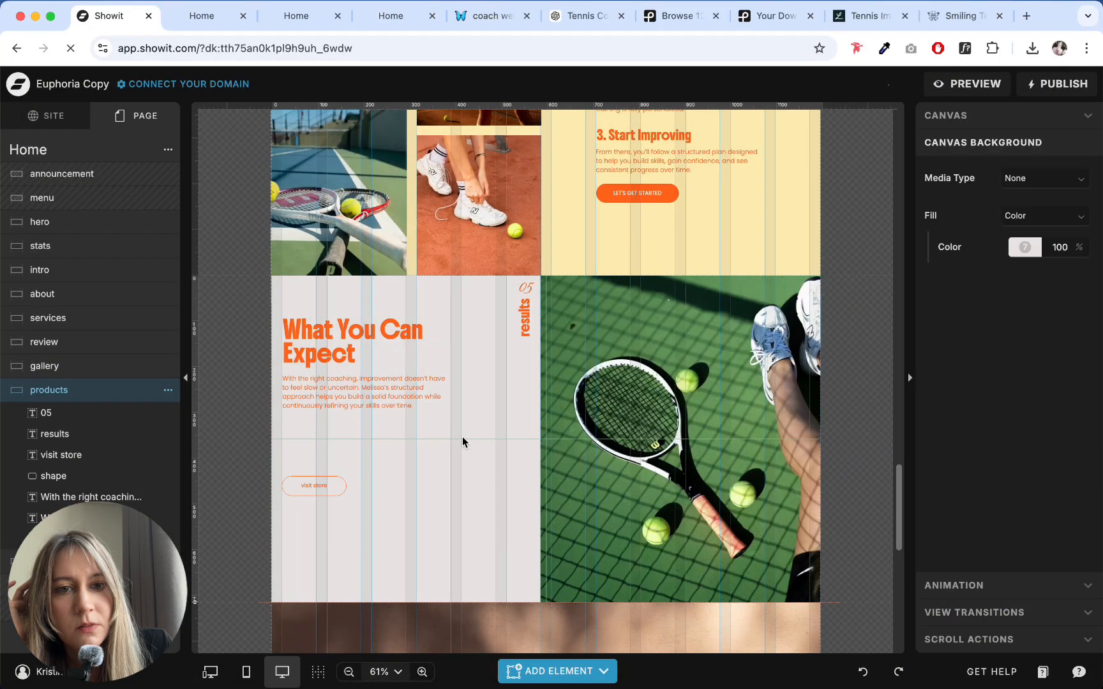
- Delete the "visit store" button text and its outline shape from the products section
scroll(674, 370, "down", 3)
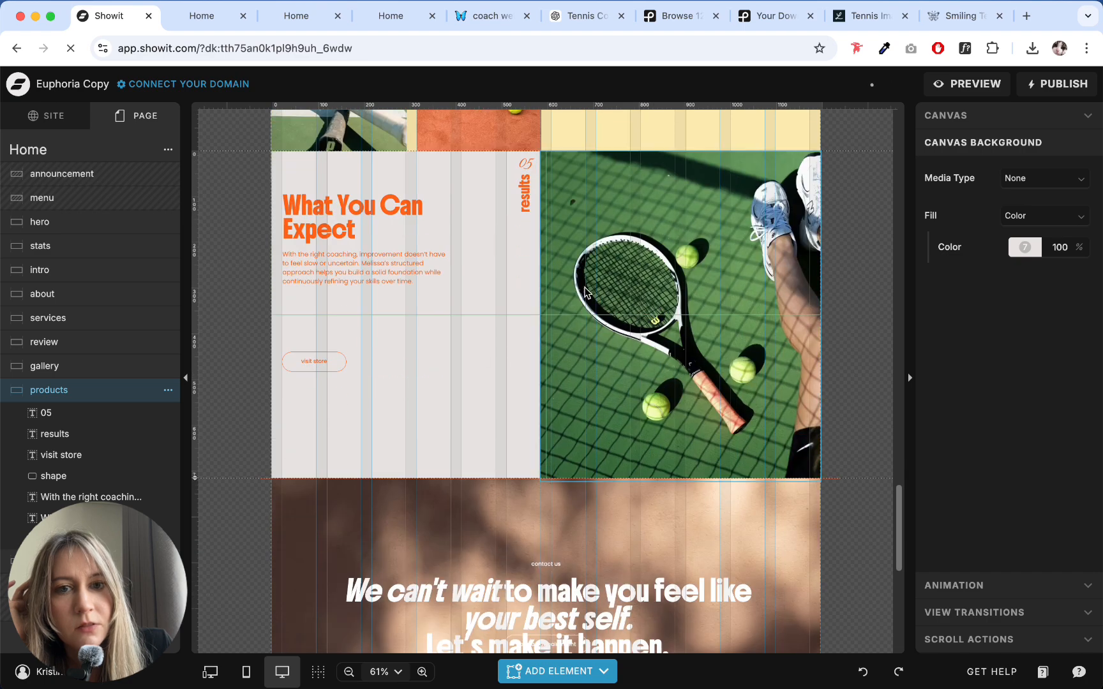
left_click(367, 231)
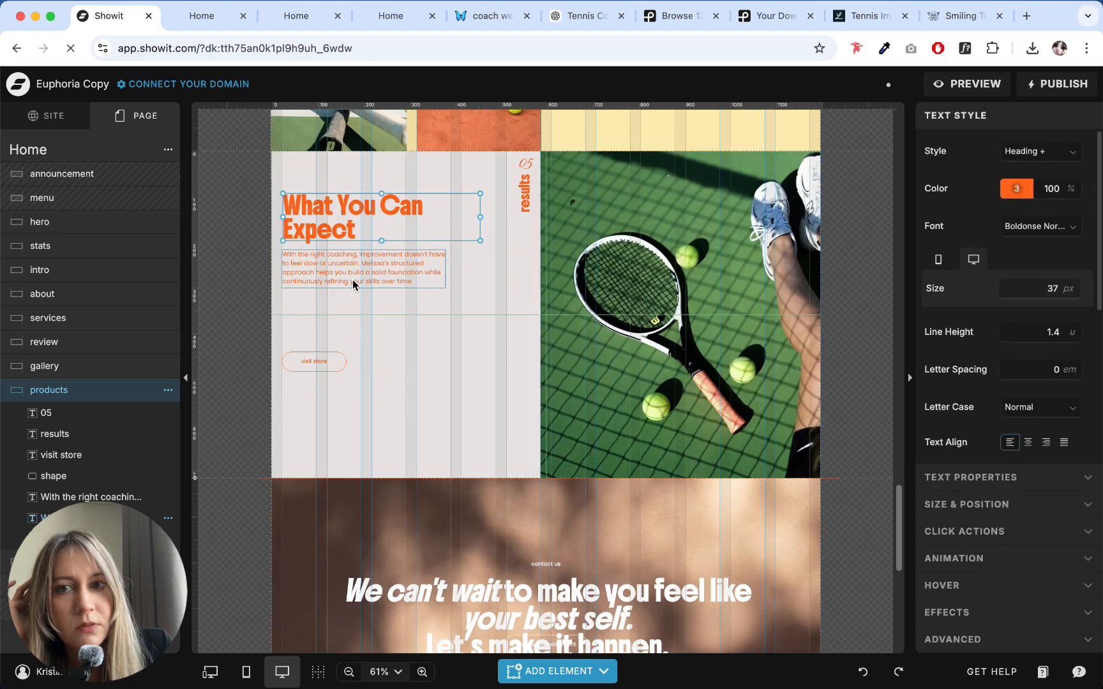
left_click_drag(350, 322, 284, 411)
key("Delete")
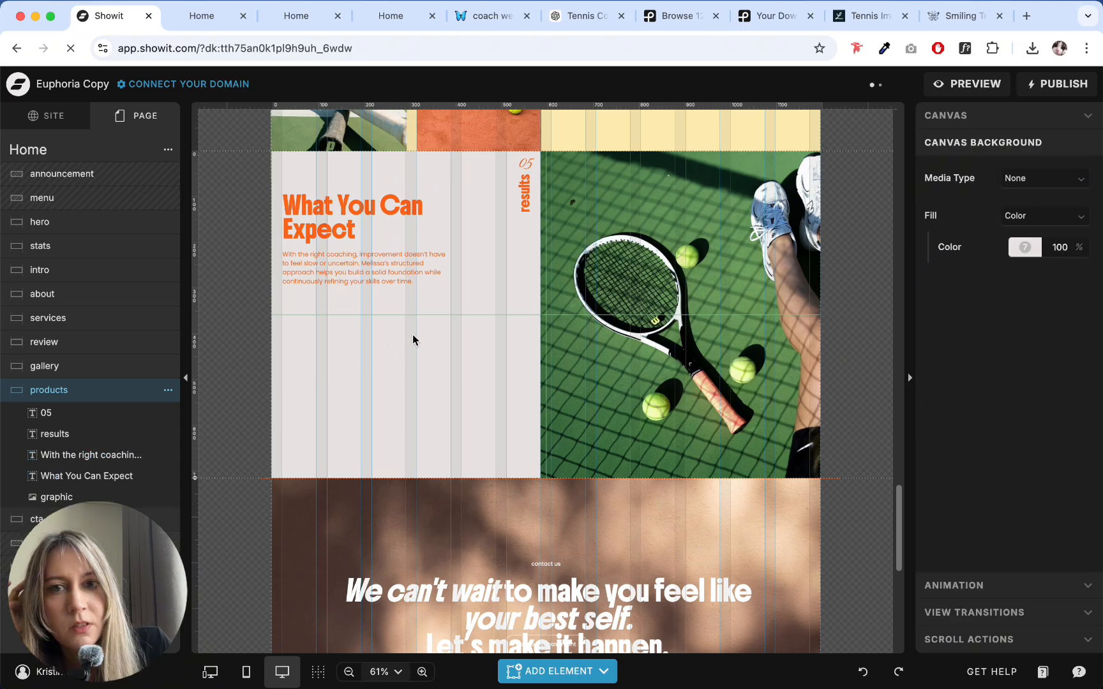
- Copy the "1. Book Your Session" group from the How It Works section into the products section and place it under the body text
left_click(582, 19)
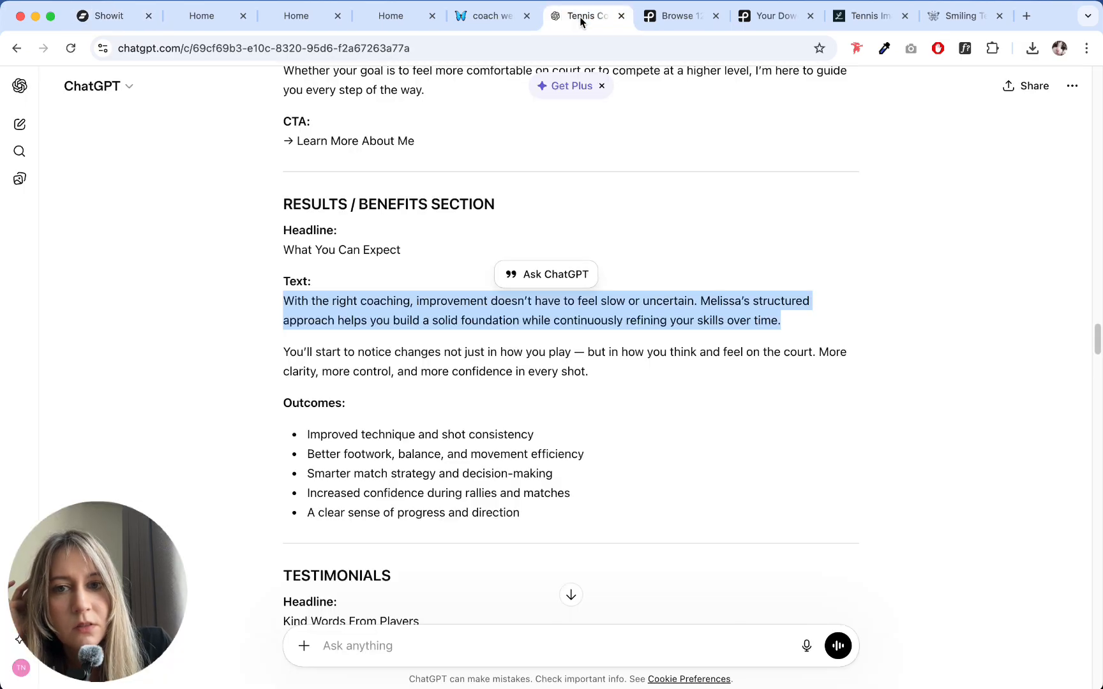
left_click(114, 9)
scroll(657, 302, "up", 5)
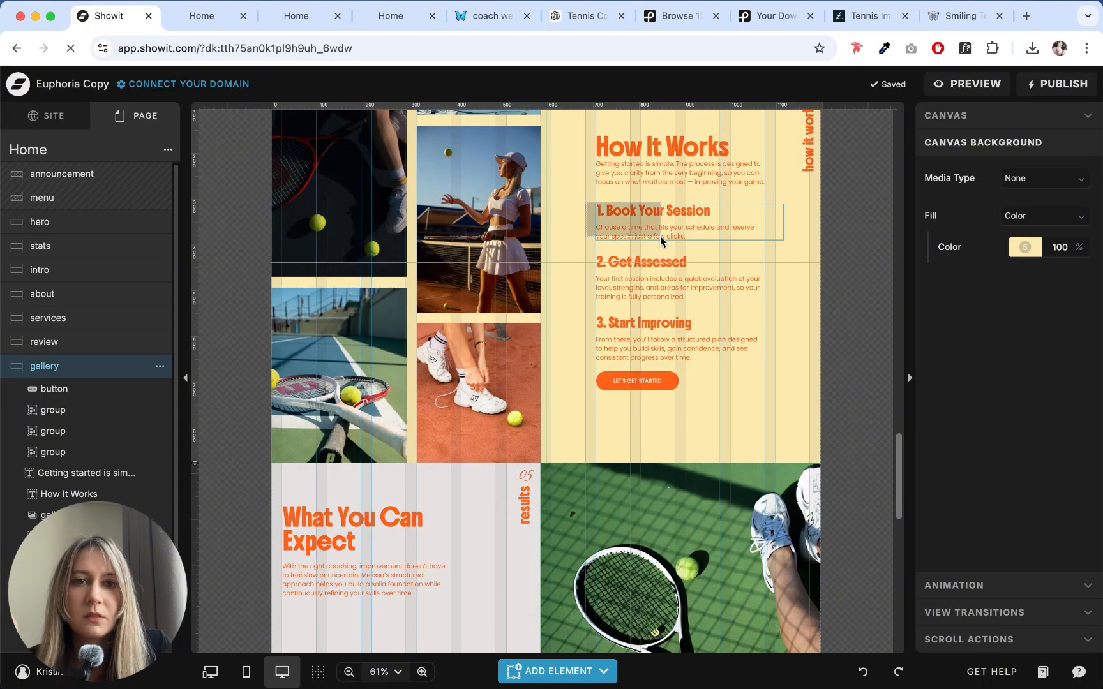
left_click_drag(660, 236, 661, 238)
scroll(661, 237, "down", 5)
left_click(410, 344)
key("super+v")
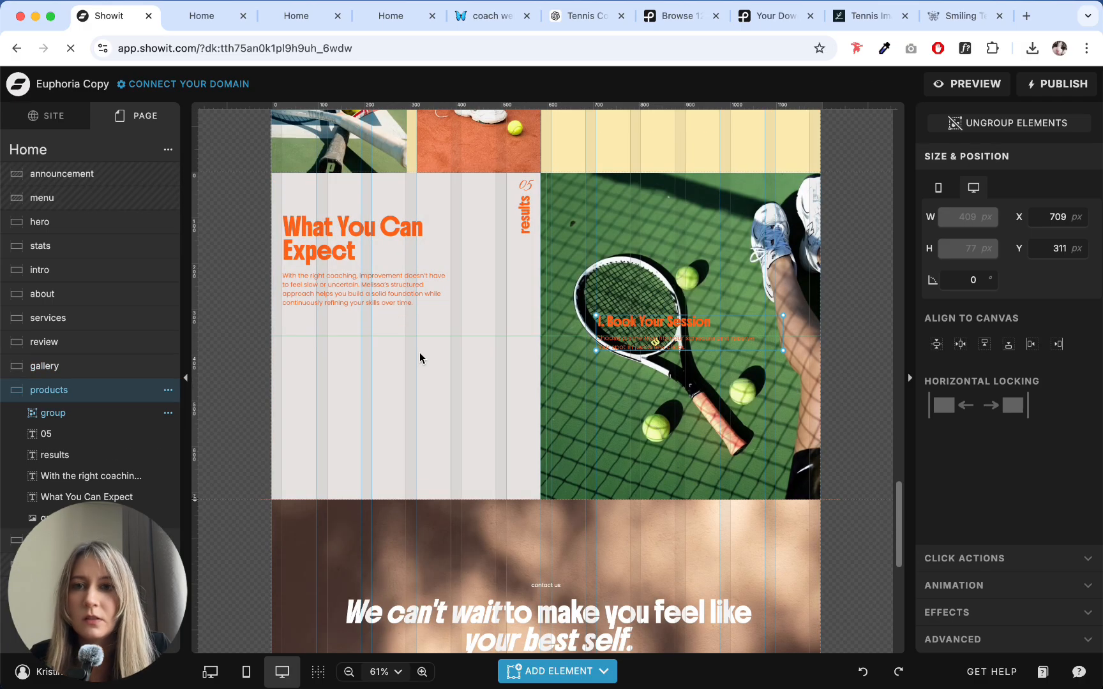
left_click_drag(648, 346, 340, 346)
left_click(355, 418)
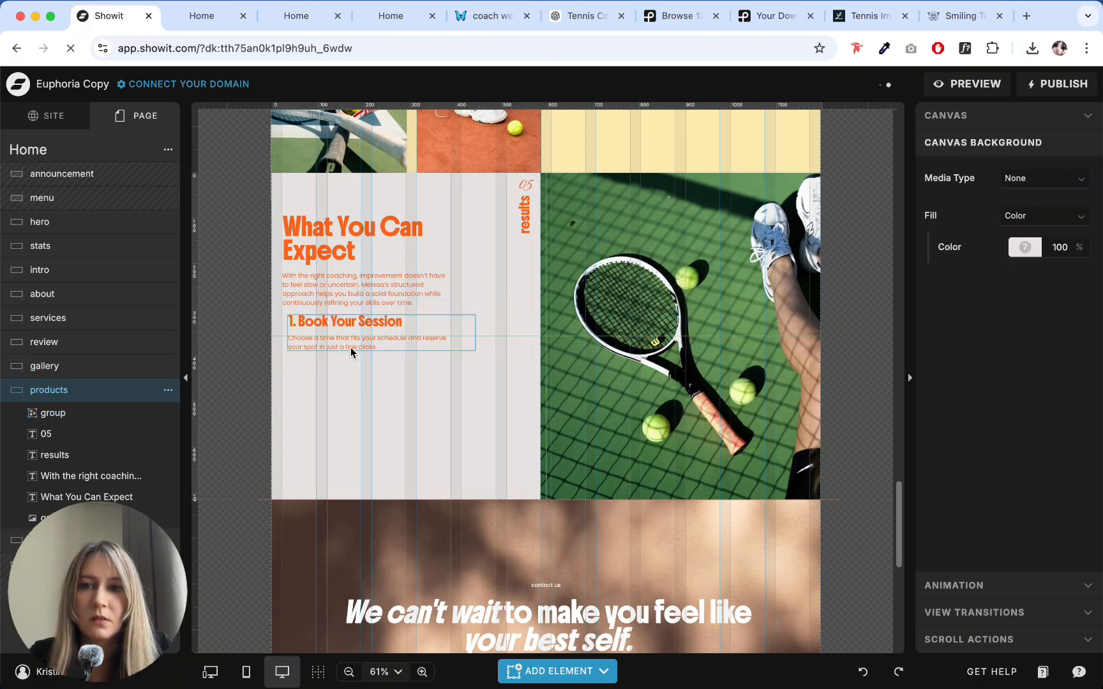
- Ungroup the pasted elements, delete the description text, and align the "1. Book Your Session" heading with the body text's left edge
left_click(351, 347)
left_click(373, 380)
left_click(385, 337)
left_click(383, 303)
left_click(382, 338)
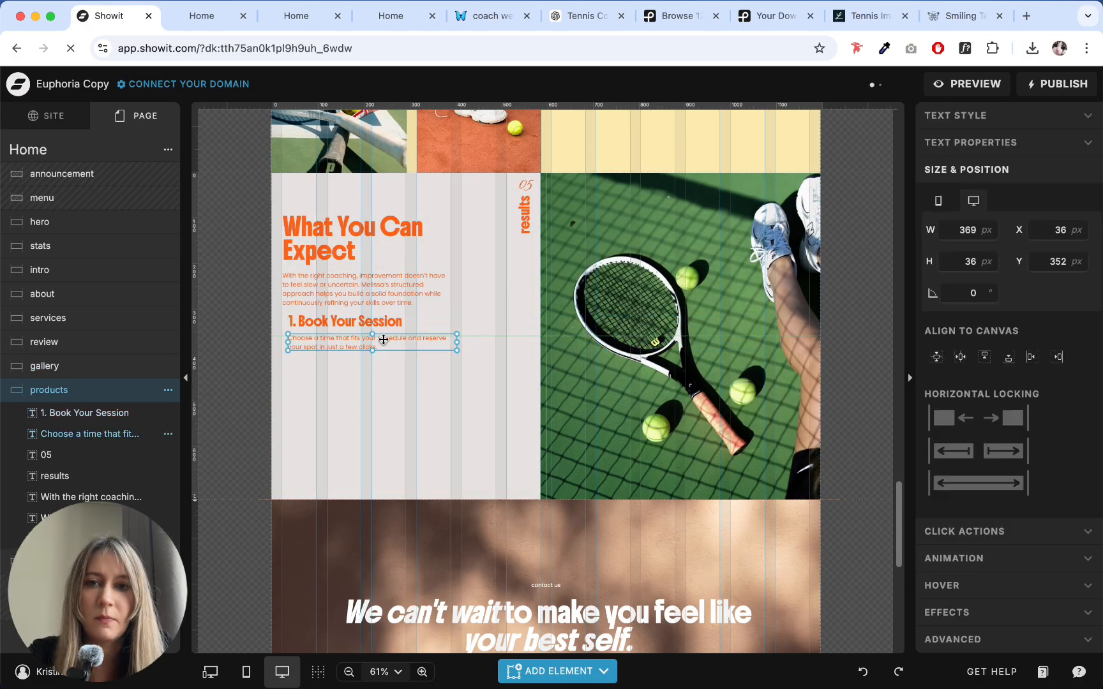
key("Delete")
left_click(350, 322)
left_click_drag(349, 322, 344, 334)
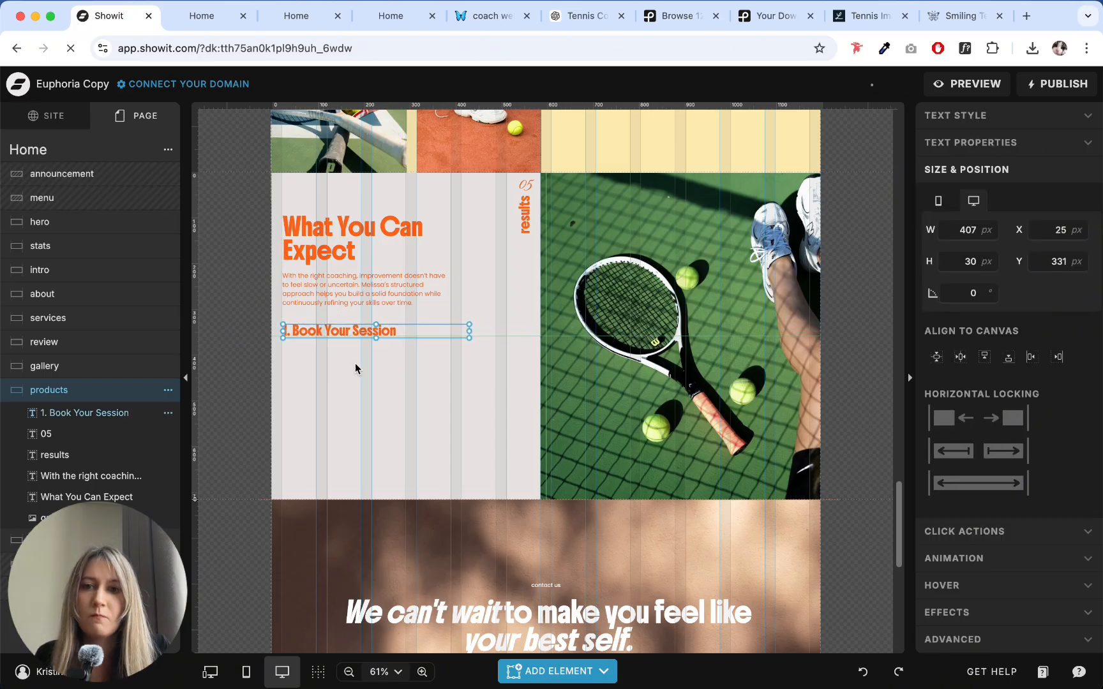
left_click(361, 393)
- Add an icon to the products section and swap it for the circled checkmark
mouse_move(527, 680)
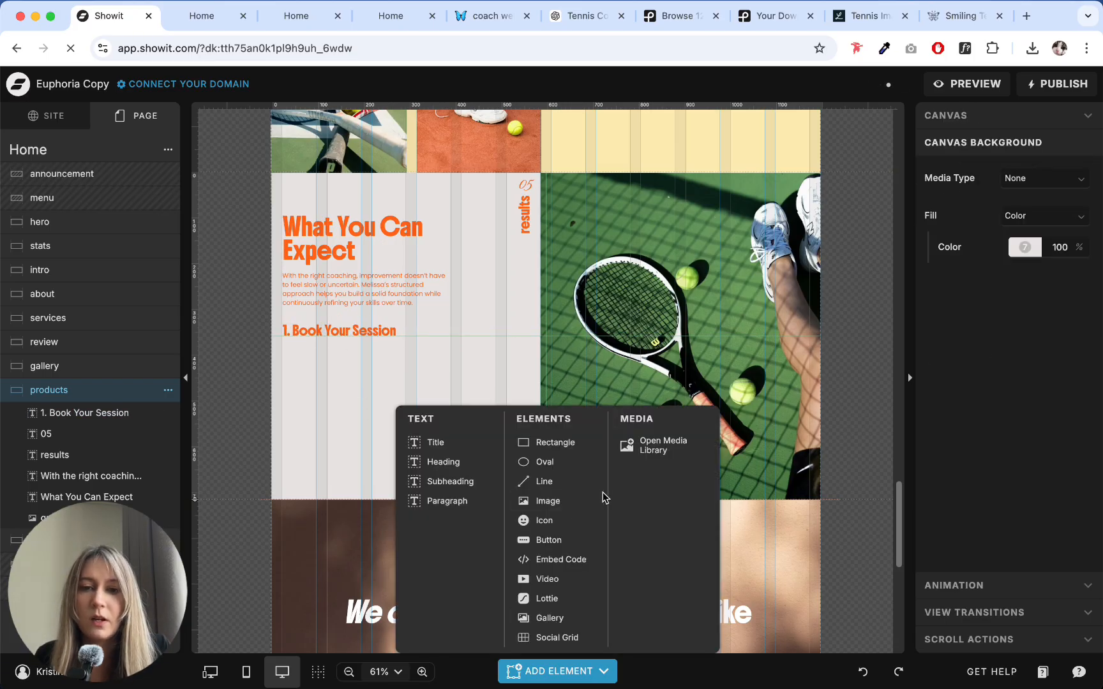
left_click(557, 524)
left_click(956, 171)
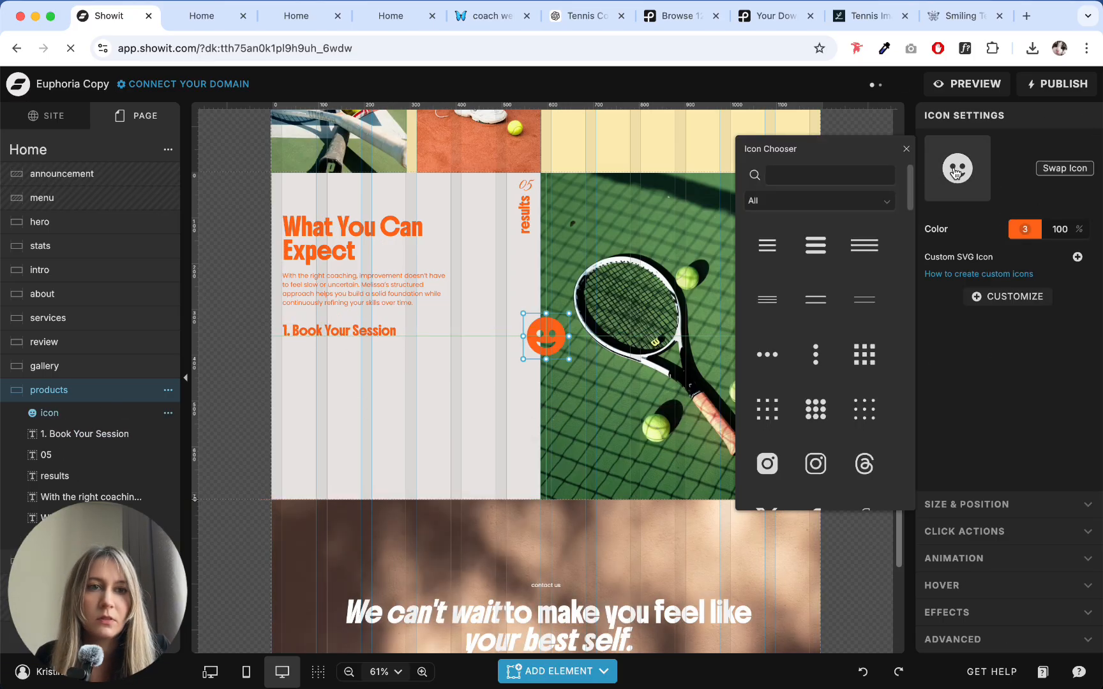
scroll(817, 376, "down", 10)
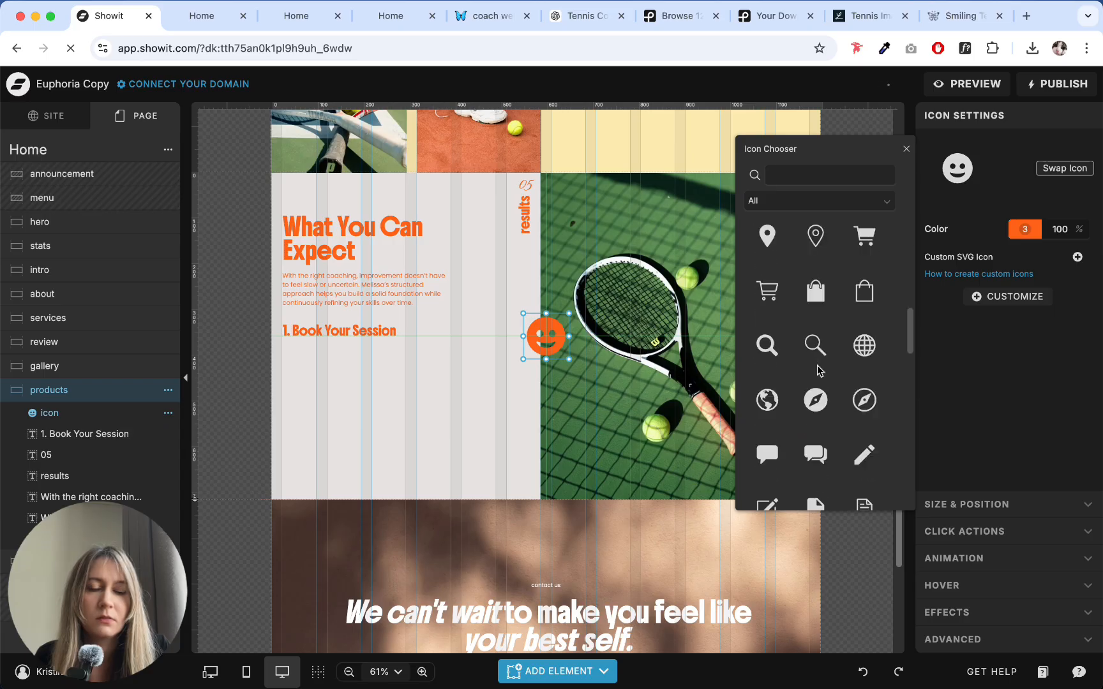
scroll(820, 370, "down", 10)
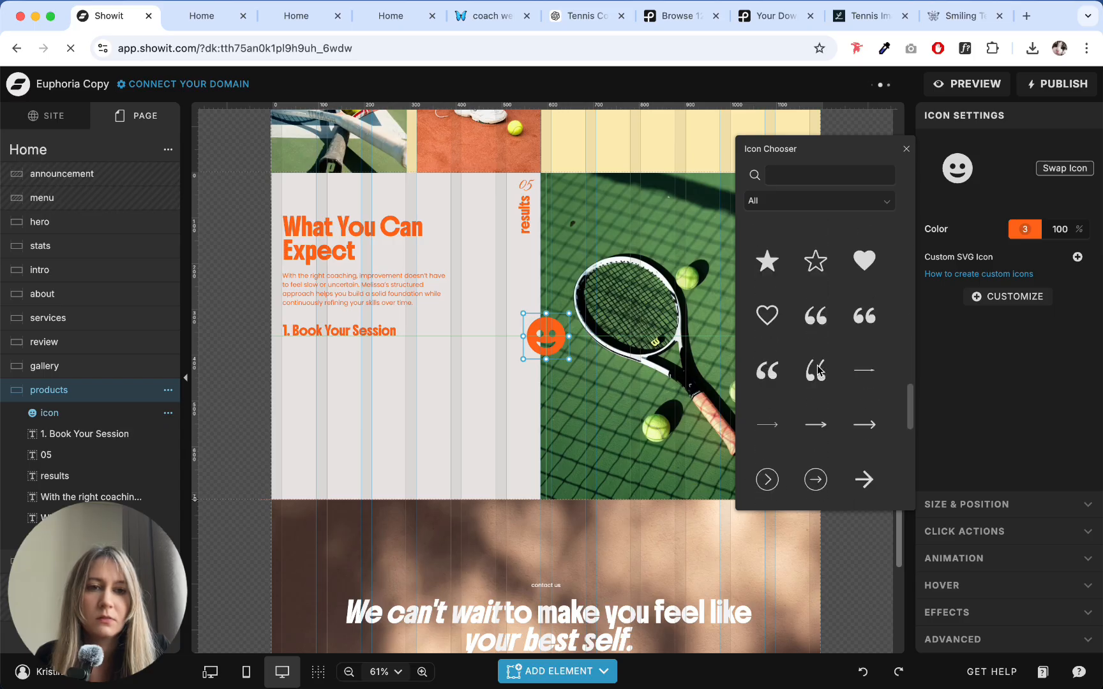
scroll(818, 370, "down", 5)
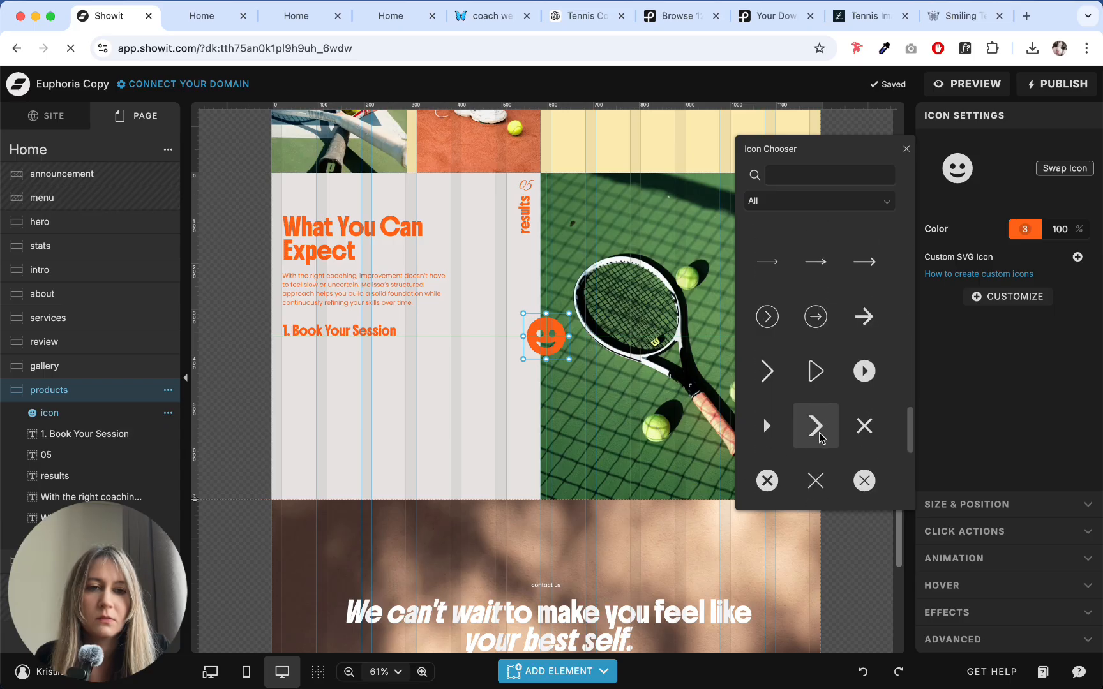
scroll(821, 438, "down", 4)
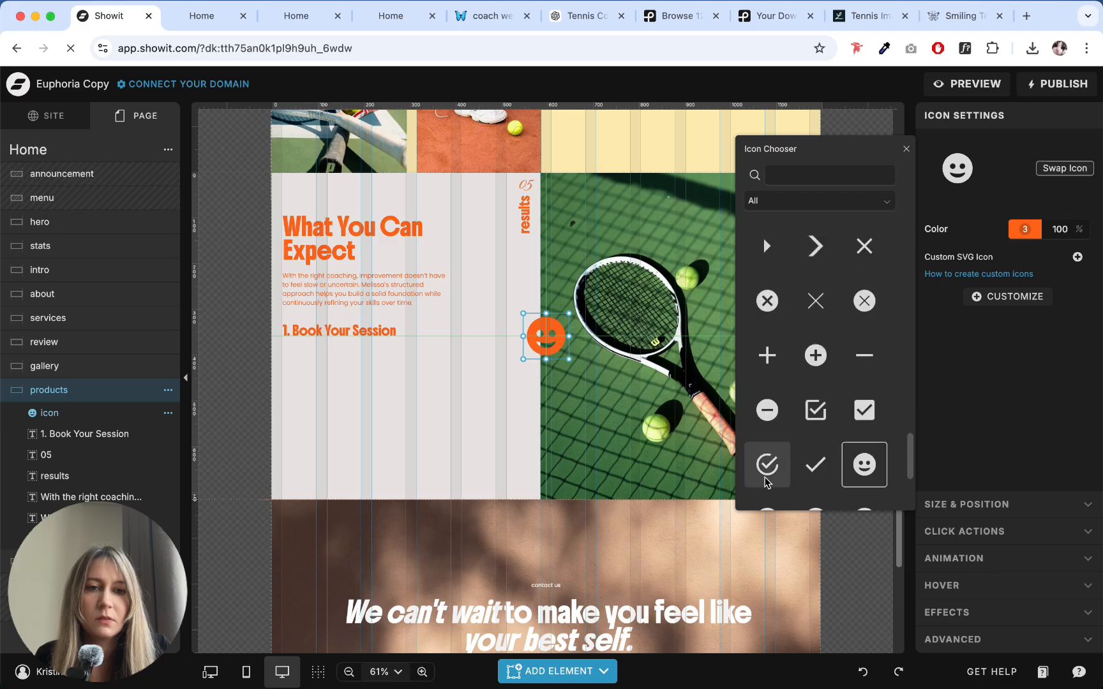
left_click(766, 482)
left_click(505, 447)
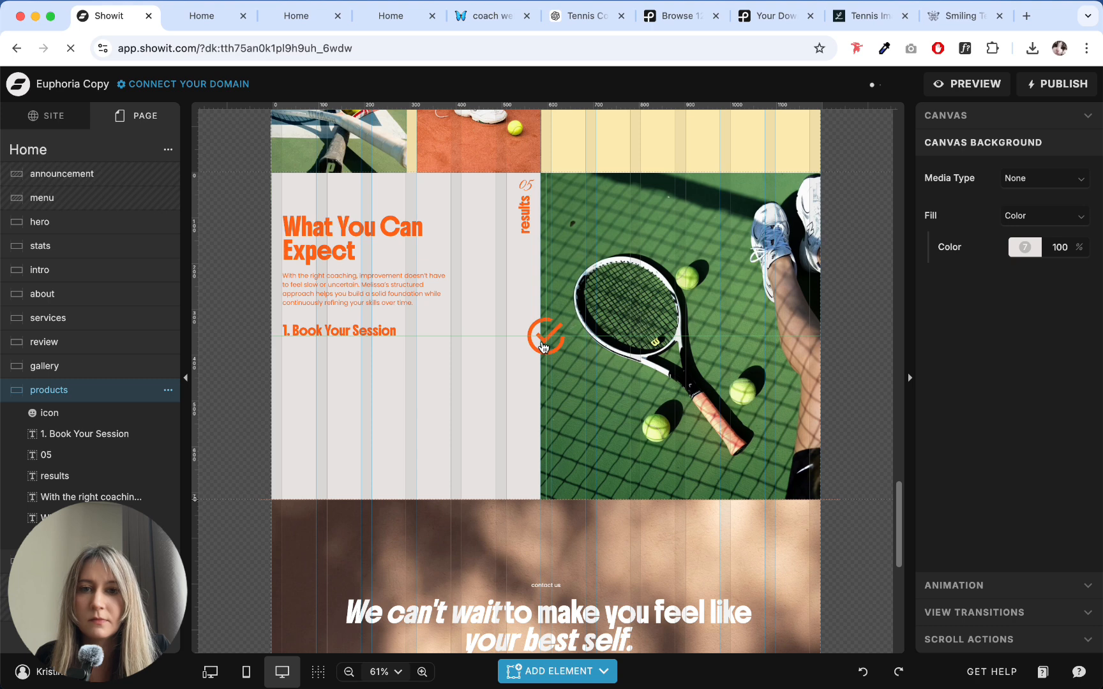
- Shrink the checkmark icon to about 38 by 33 px and position it under the body text, with the heading moved aside
left_click_drag(544, 329, 322, 389)
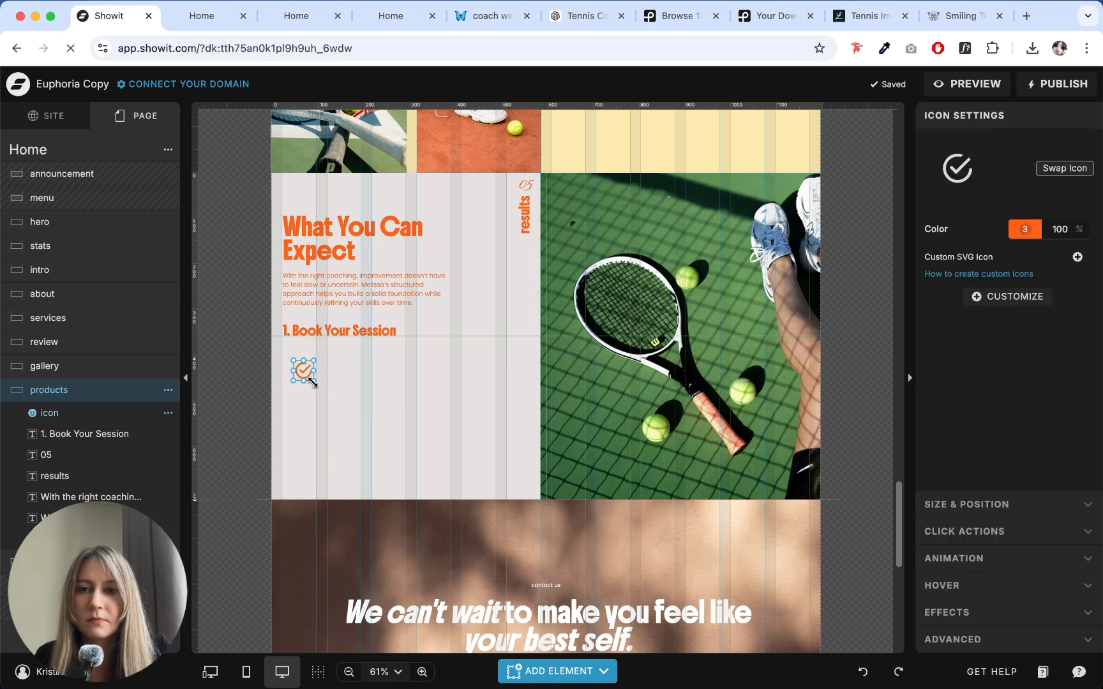
left_click(327, 405)
mouse_move(290, 331)
left_mouse_down()
mouse_move(335, 368)
mouse_move(302, 368)
mouse_move(289, 337)
left_mouse_up()
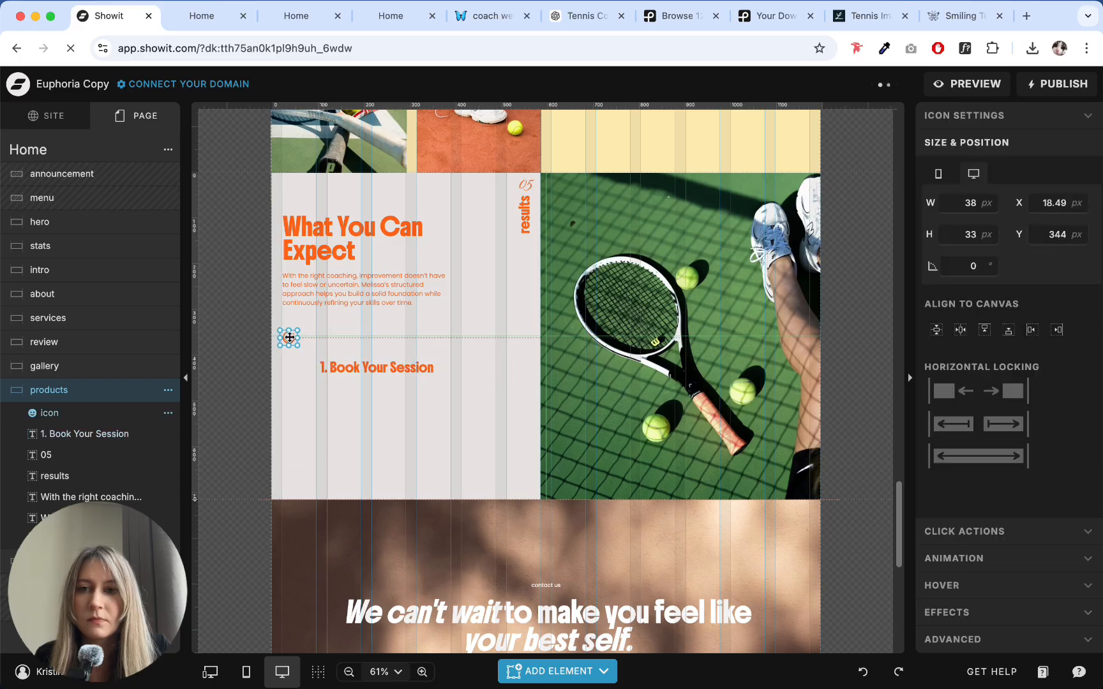
- Set the checkmark icon's width and height to 32 px and line it up with the "1. Book Your Session" heading beside it
left_click(970, 202)
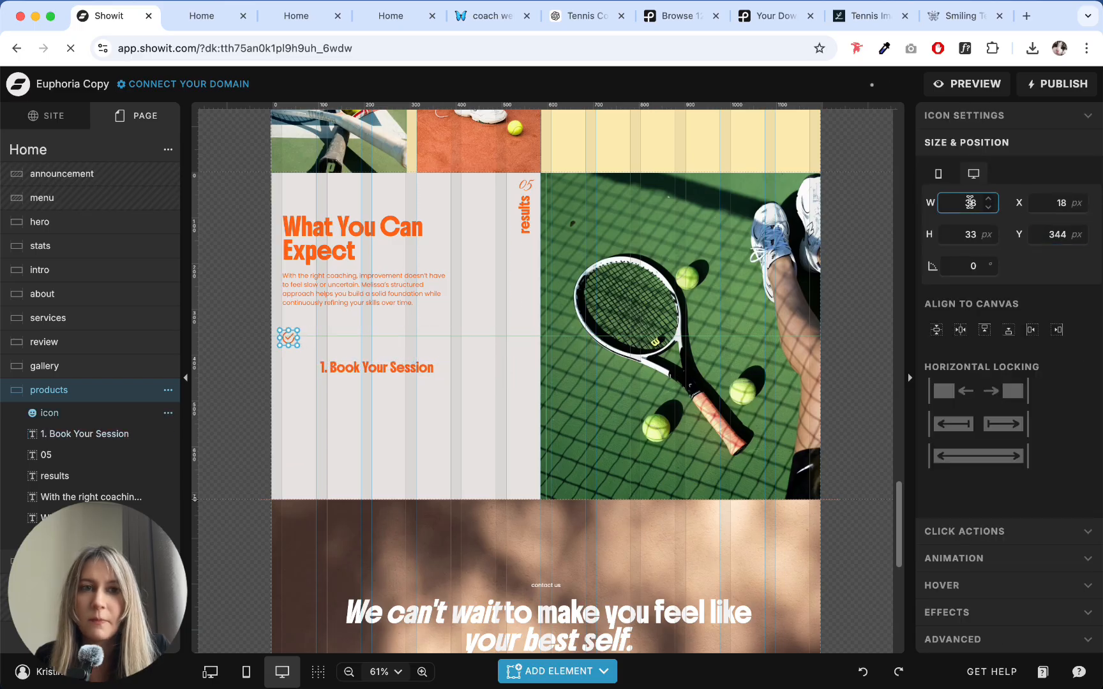
left_click(971, 232)
type("3")
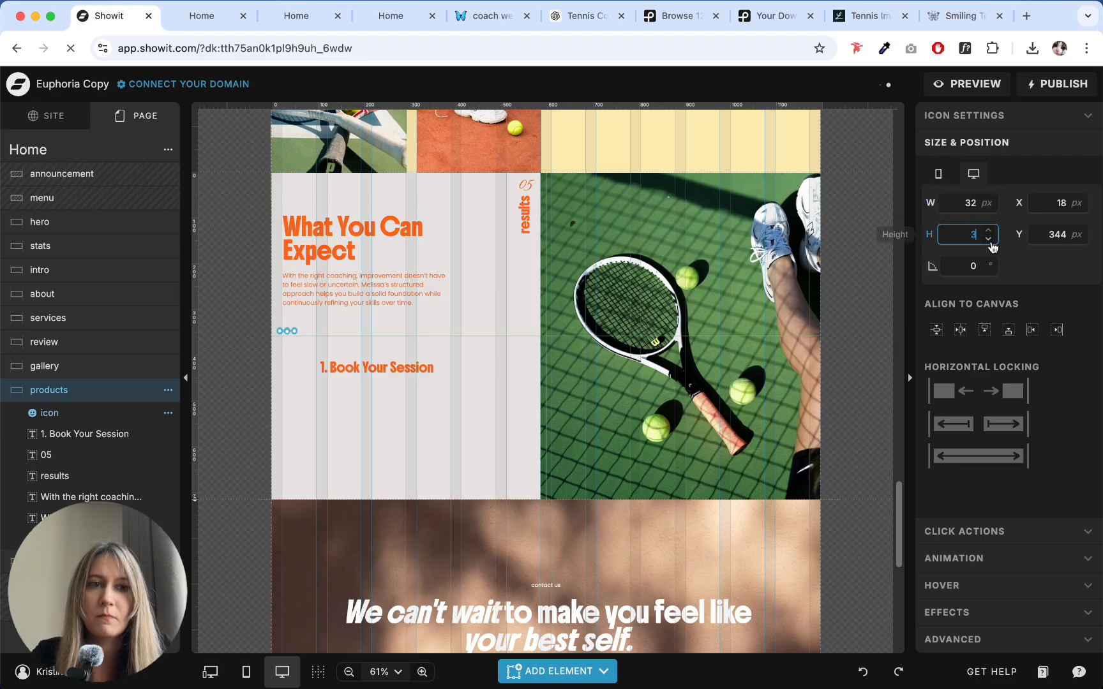
type("2")
left_click(393, 411)
left_click(286, 340)
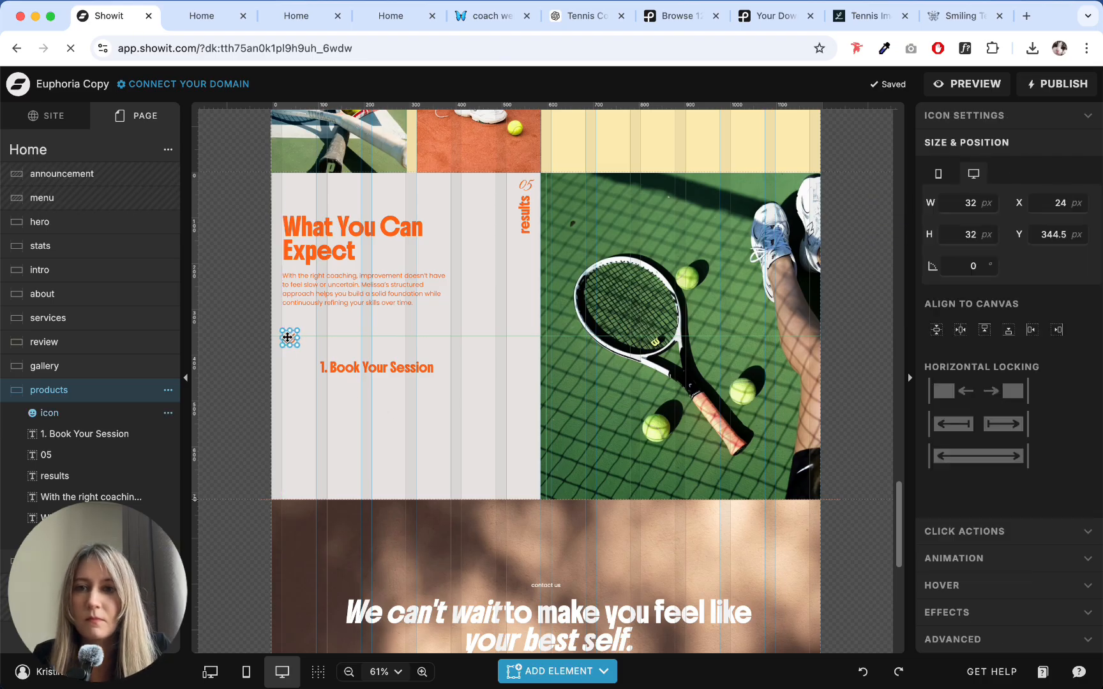
left_click_drag(347, 370, 329, 339)
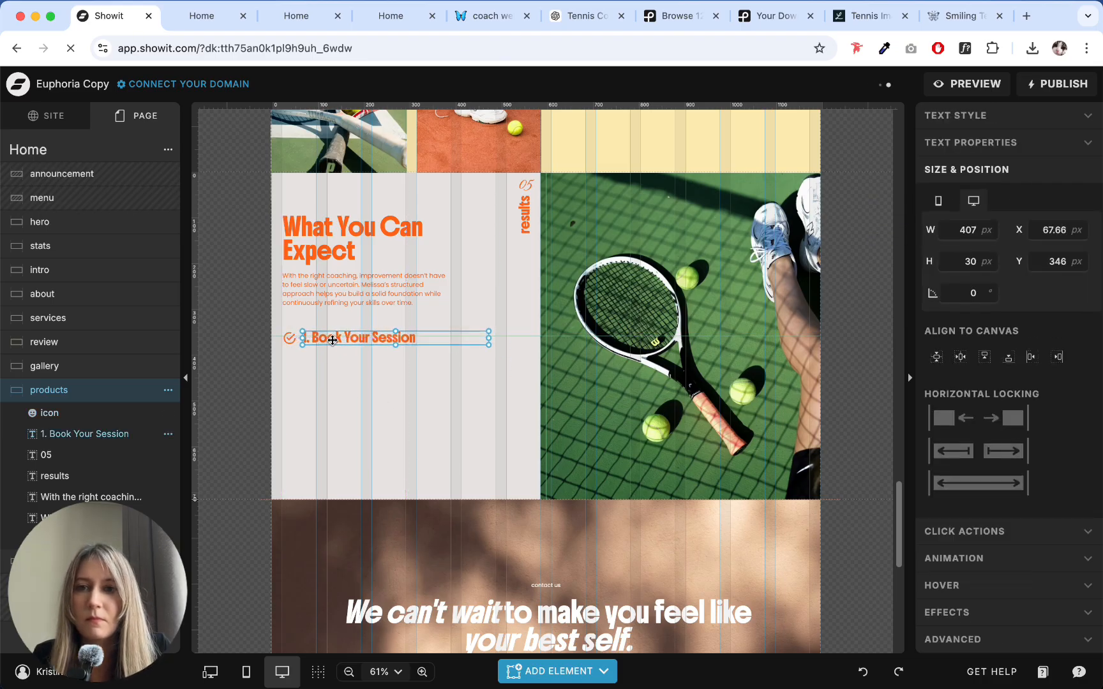
left_click(365, 398)
- Replace the "1. Book Your Session" heading with the first outcome from ChatGPT, "Improved technique and shot consistency"
left_click(578, 15)
left_click(302, 367)
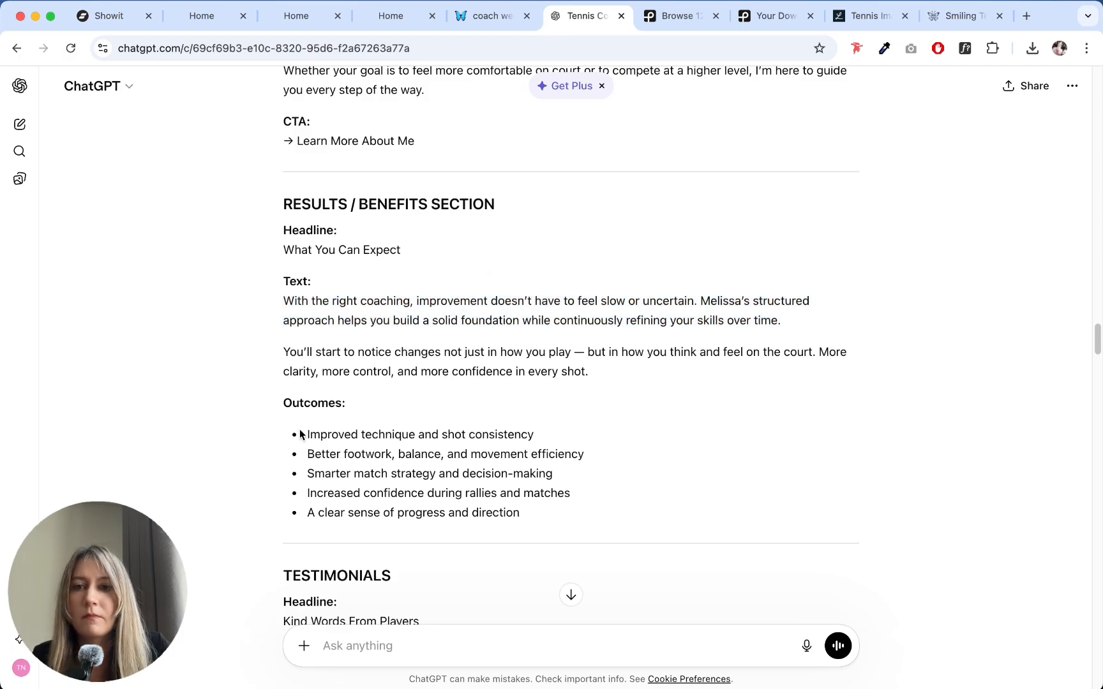
left_click_drag(307, 435, 664, 415)
triple_click(684, 424)
key("super+c")
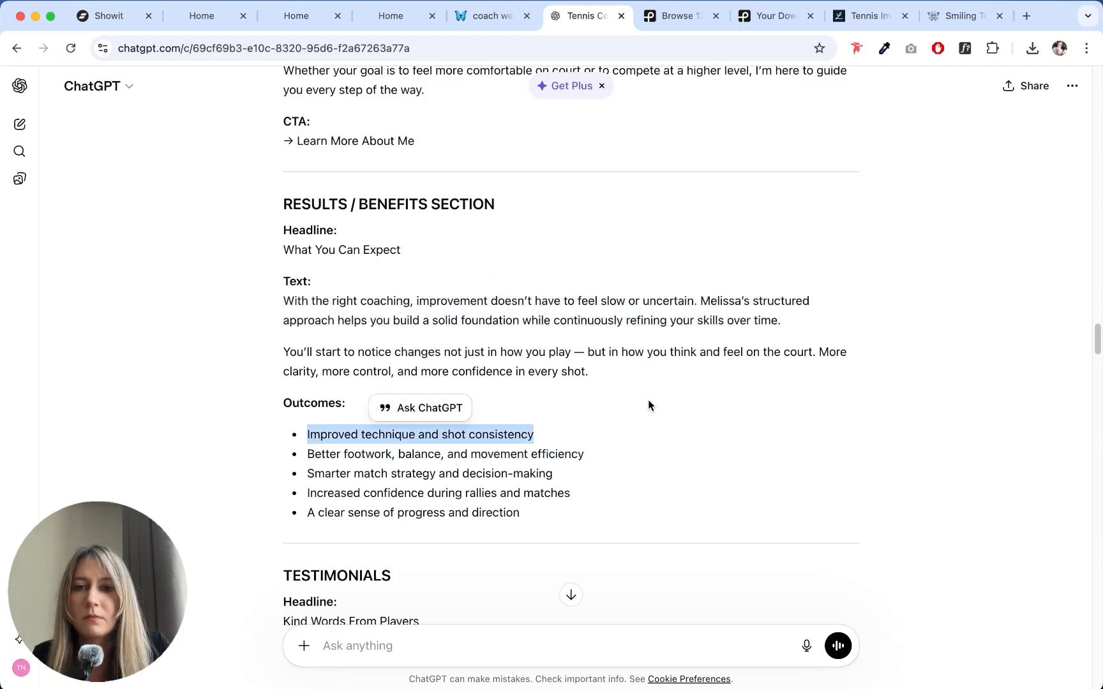
left_click(103, 15)
left_click(373, 337)
double_click(373, 337)
key("super+a")
key("super+v")
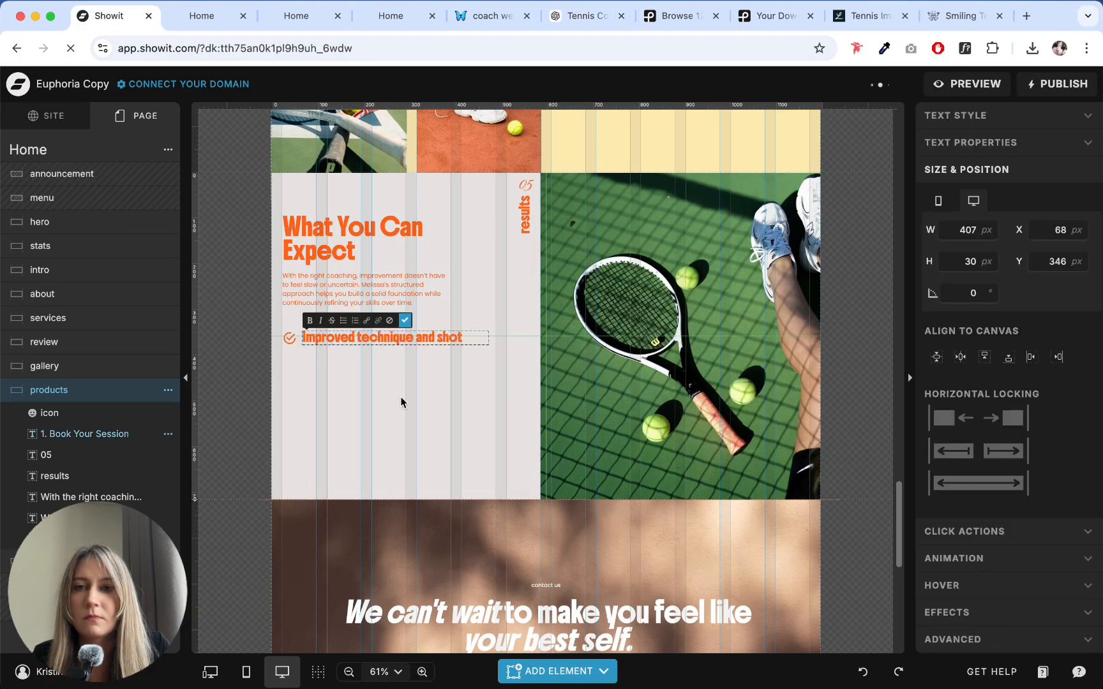
key("Escape")
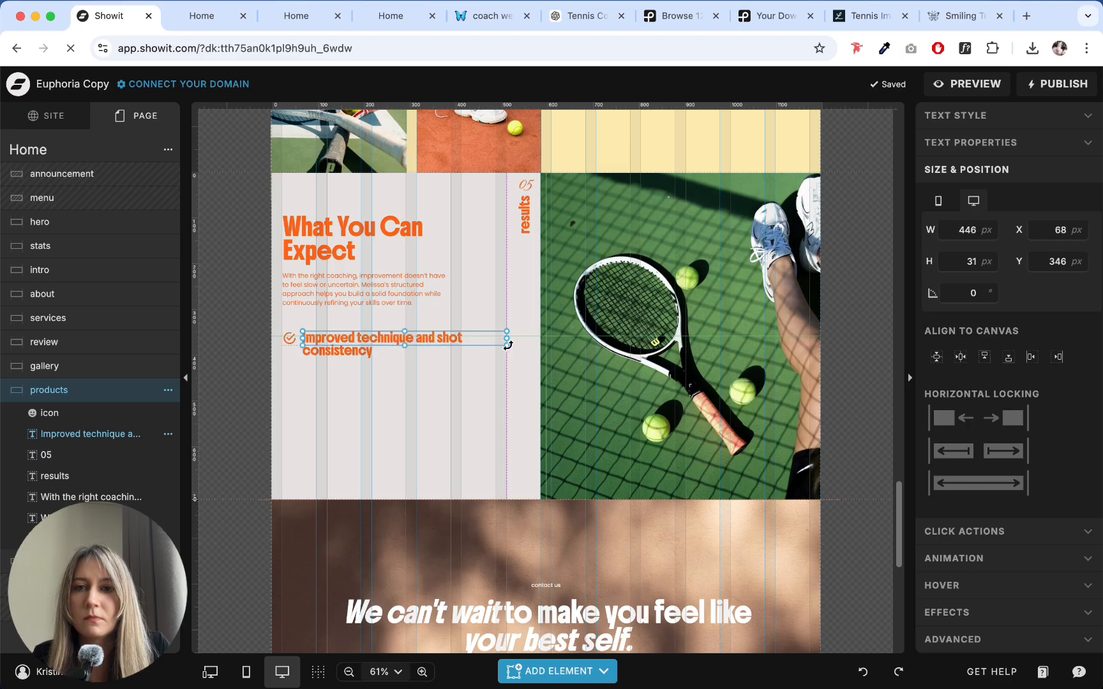
- Duplicate the checkmark icon and its outcome text together, placing the copy directly below the first row with its text at about Y 416 px
left_click_drag(507, 356, 276, 334)
left_click(369, 386)
left_click_drag(369, 386, 340, 370)
left_click(364, 452)
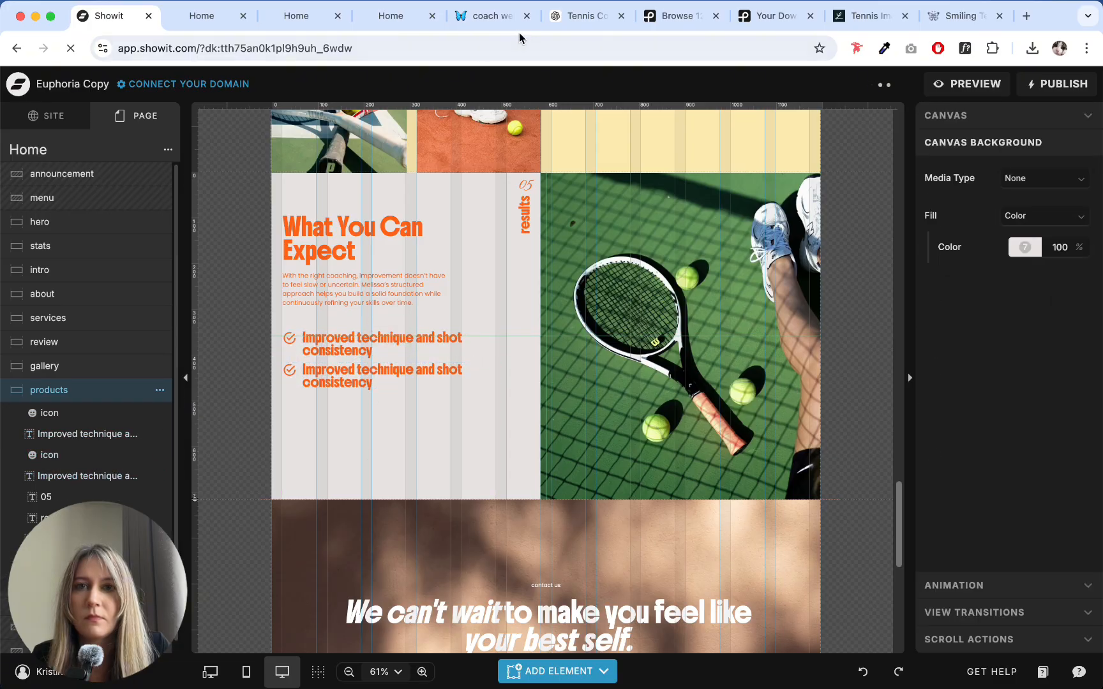
- Replace the second row's text with the second outcome from ChatGPT, "Better footwork, balance, and movement efficiency"
left_click(568, 23)
left_click_drag(307, 464, 498, 466)
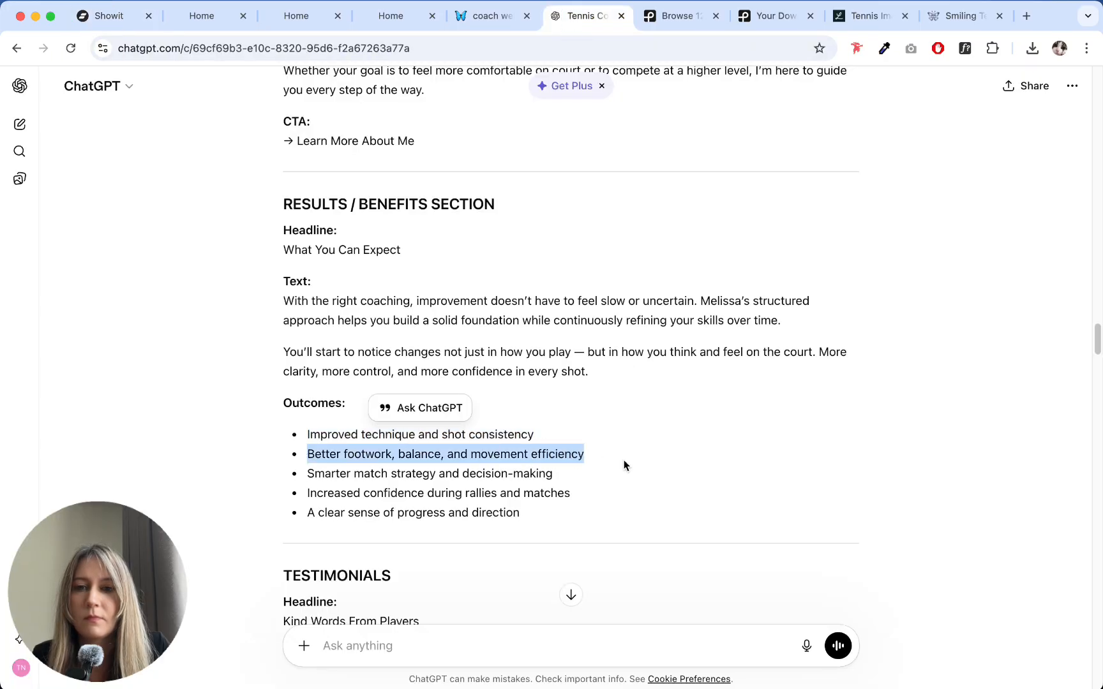
left_click(106, 16)
double_click(387, 378)
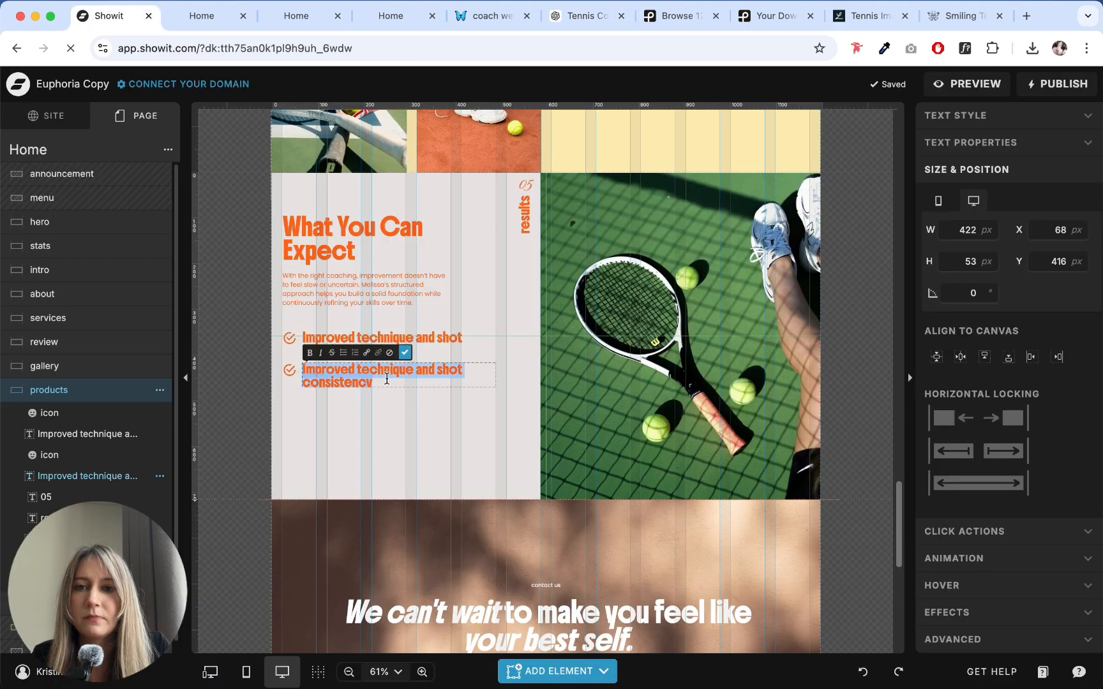
type("Better footwork, balance, and movement efficiency")
left_click(402, 434)
- Duplicate the second checkmark row and place the copy below it as a third row, with its text at about Y 488 px
left_click_drag(402, 436, 273, 365)
left_click_drag(353, 381, 352, 413)
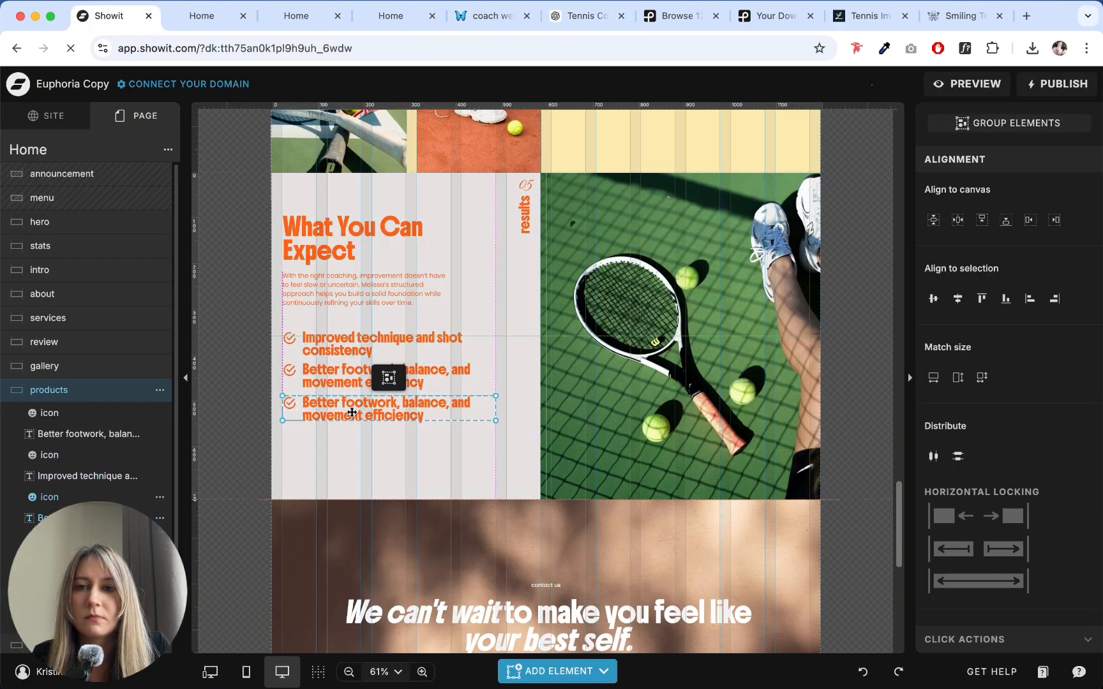
left_click(361, 473)
- Replace the third row's text with the third outcome from ChatGPT, "Smarter match strategy and decision-making"
left_click(502, 16)
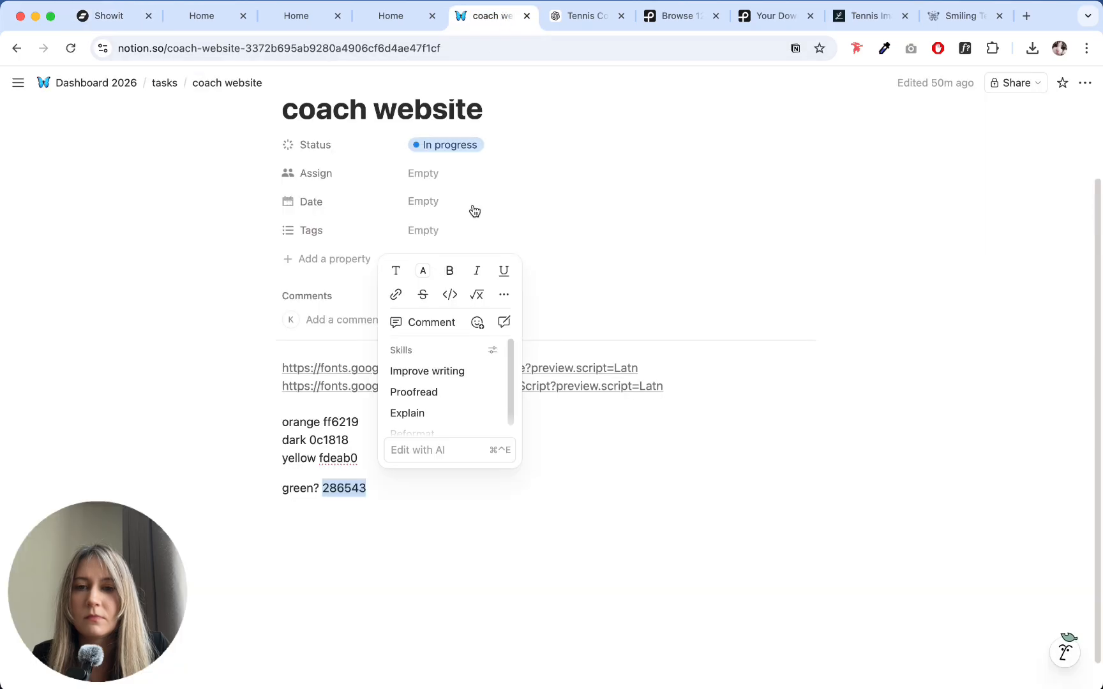
left_click(581, 14)
left_click_drag(308, 473, 552, 474)
key("super+c")
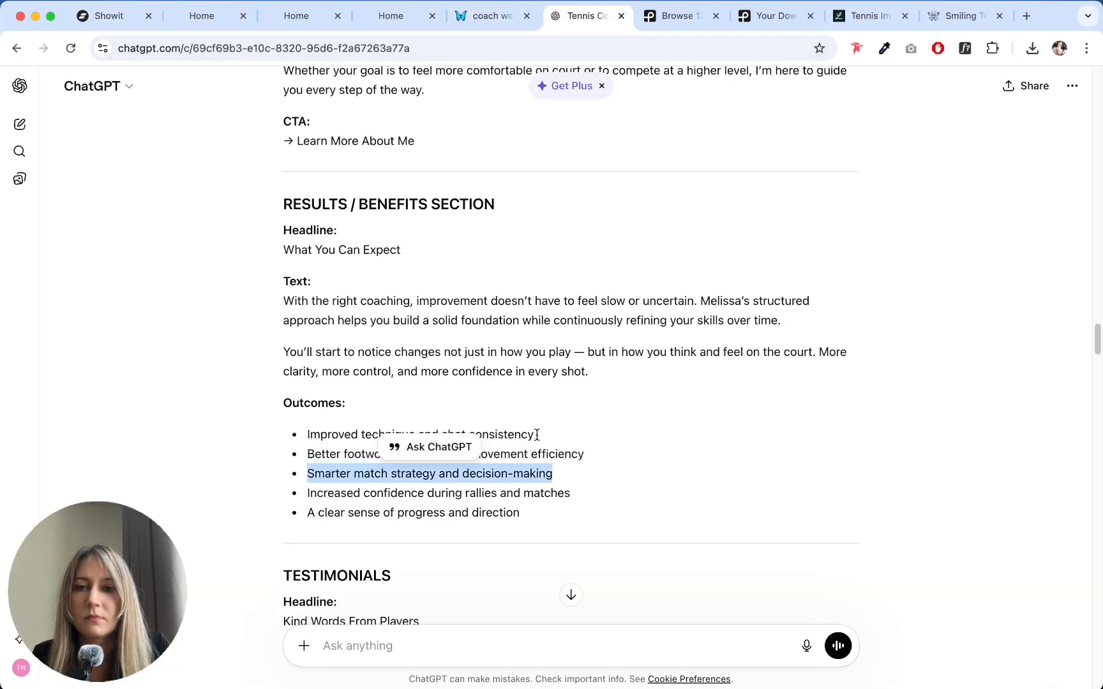
left_click(92, 21)
double_click(374, 415)
key("super+v")
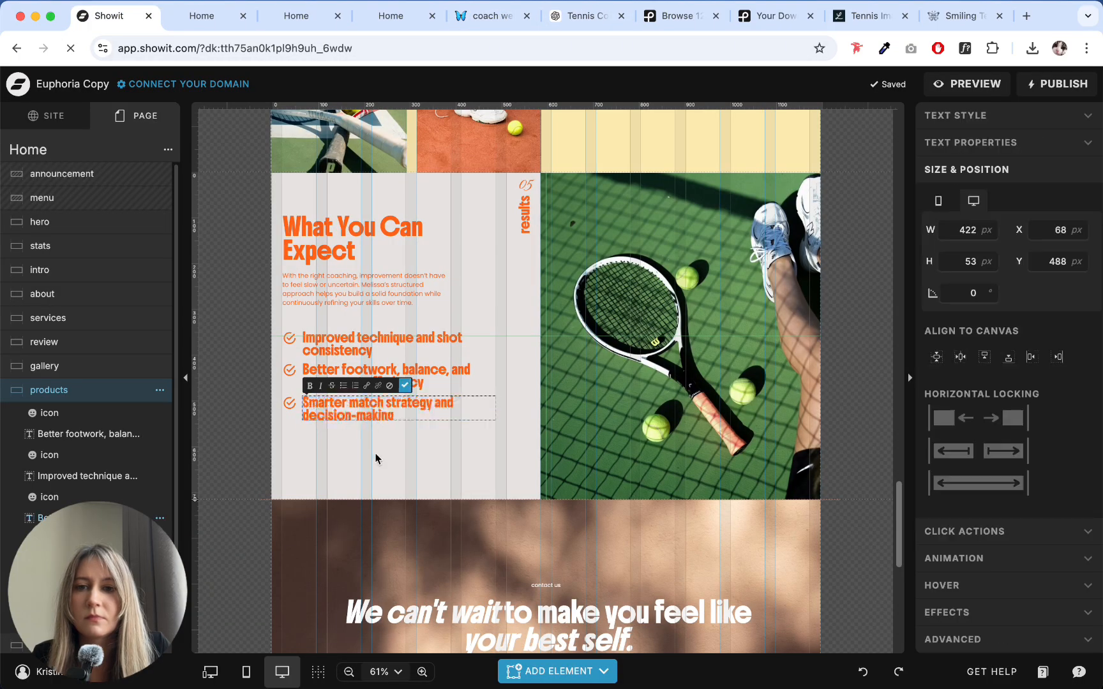
left_click(383, 461)
- Duplicate the third checkmark row and place the copy below it as a fourth row, with its text at about Y 558 px
left_click_drag(384, 458, 268, 397)
left_click_drag(349, 417, 349, 448)
left_click(347, 477)
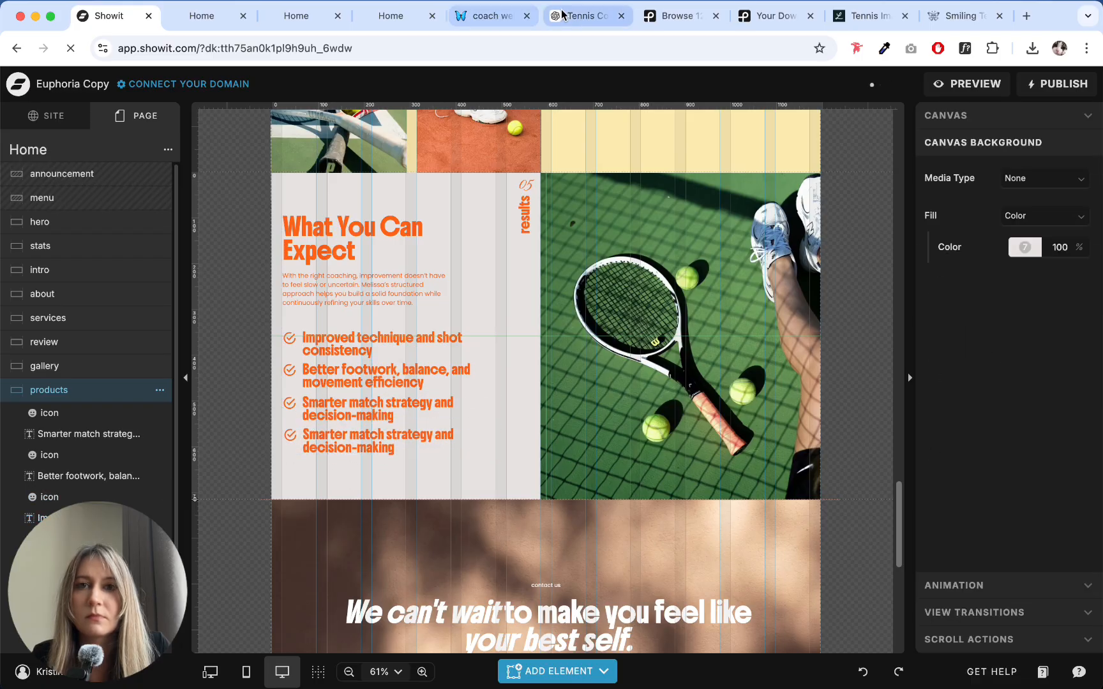
- Replace the fourth row's text with the fourth outcome from ChatGPT, "Increased confidence during rallies and matches"
left_click(581, 15)
left_click_drag(302, 501, 566, 492)
key("super+c")
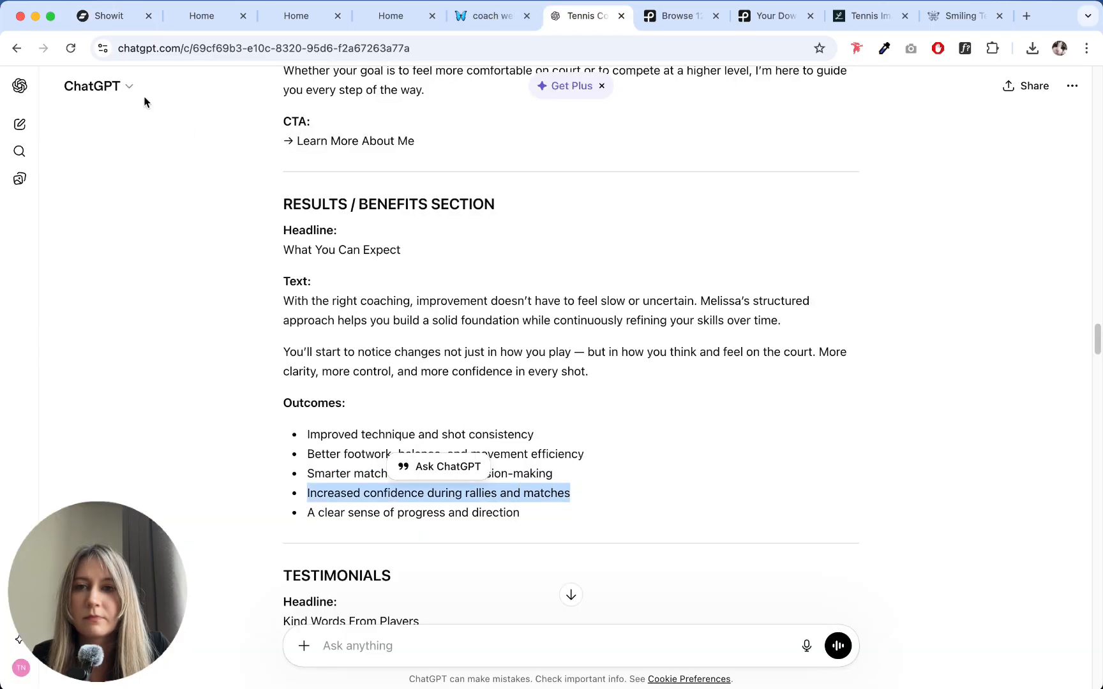
left_click(102, 16)
double_click(348, 439)
key("super+v")
left_click(372, 465)
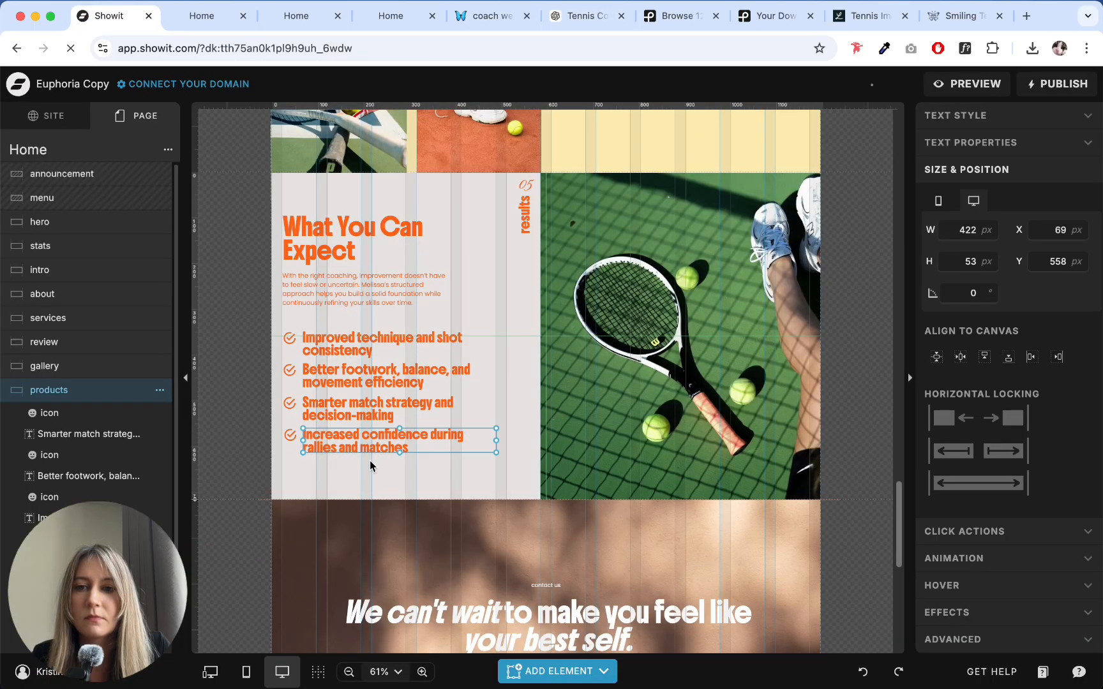
- Duplicate the fourth checkmark row below itself and replace the copy's text with ChatGPT's last outcome, "A clear sense of progress and direction"
left_click_drag(374, 473, 520, 513)
left_click(577, 23)
left_click(103, 15)
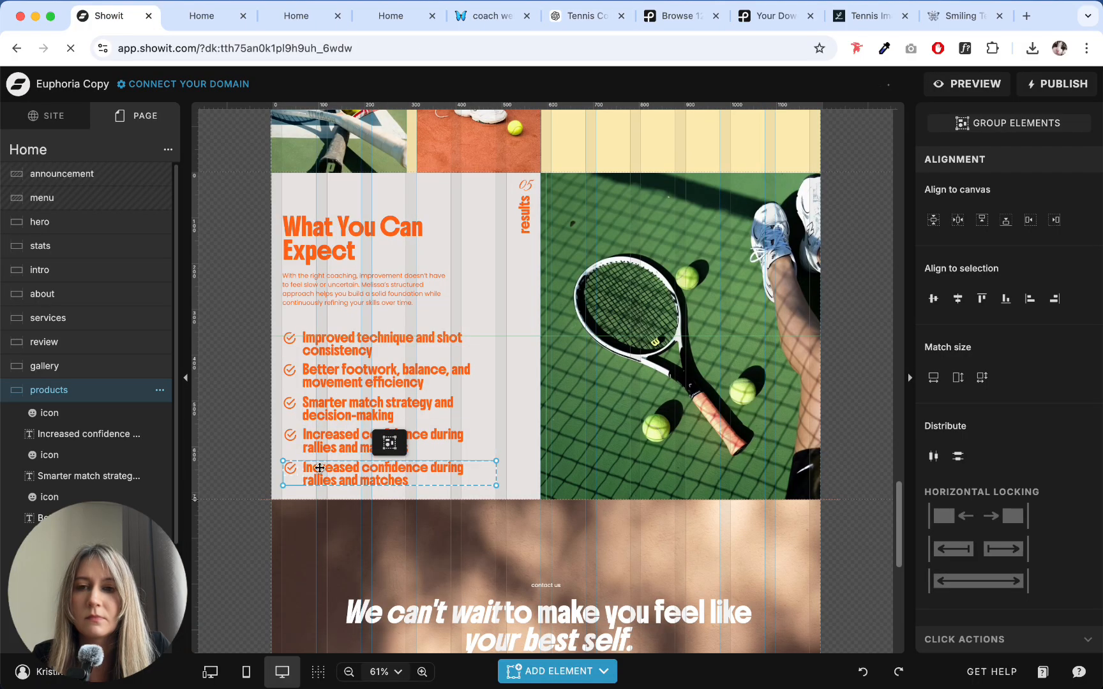
left_click(360, 477)
double_click(361, 477)
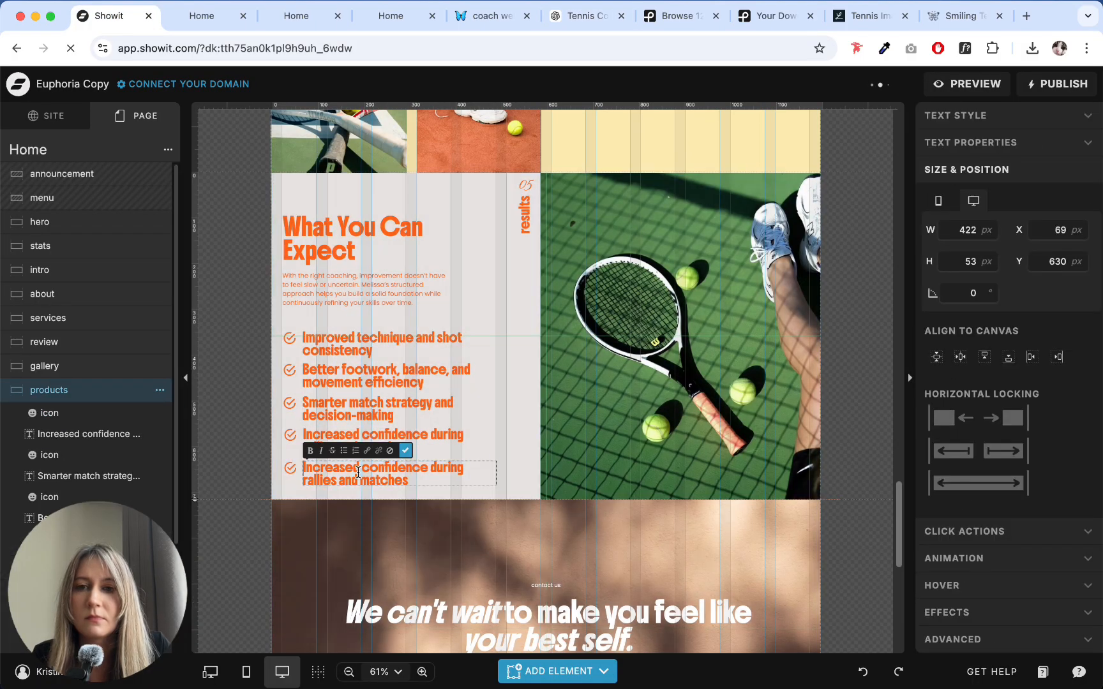
key("super+a")
type("A clear sense of progress and direction")
key("Escape")
left_click(508, 473)
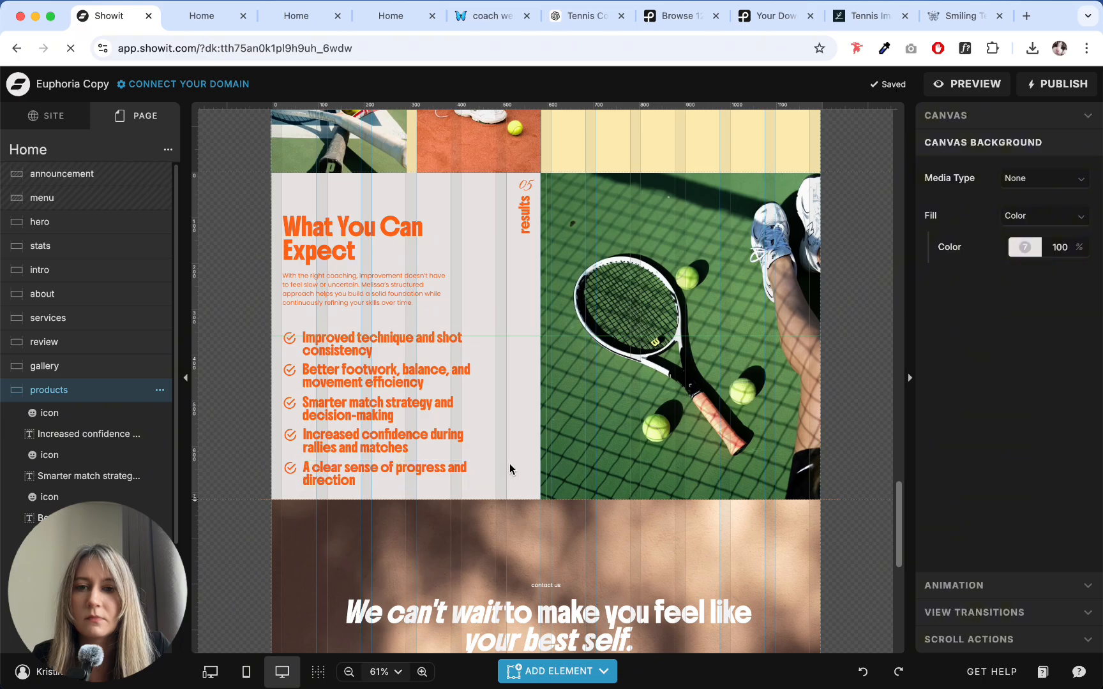
- Extend the products canvas downward and stretch the tennis photo to its bottom edge, about 809 px high
left_click_drag(197, 501, 198, 543)
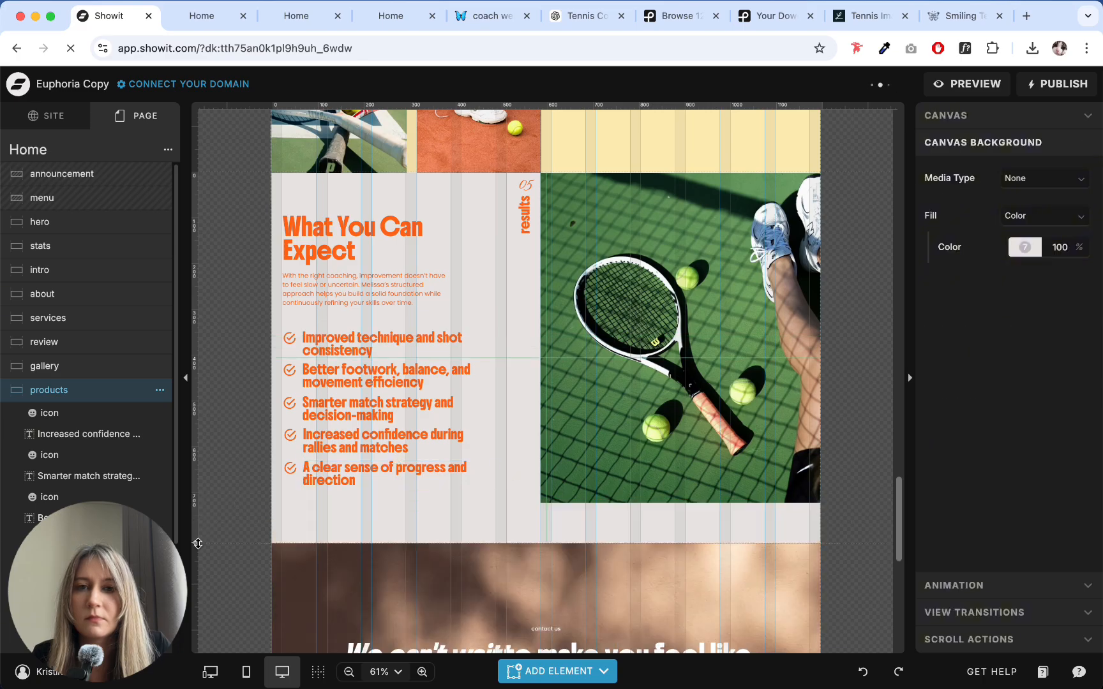
left_click(598, 492)
left_click_drag(680, 505, 677, 544)
- Move the "What You Can Expect" heading and its body text slightly down, closer to the checkmark list
left_click_drag(249, 201, 292, 279)
left_click_drag(360, 278, 360, 287)
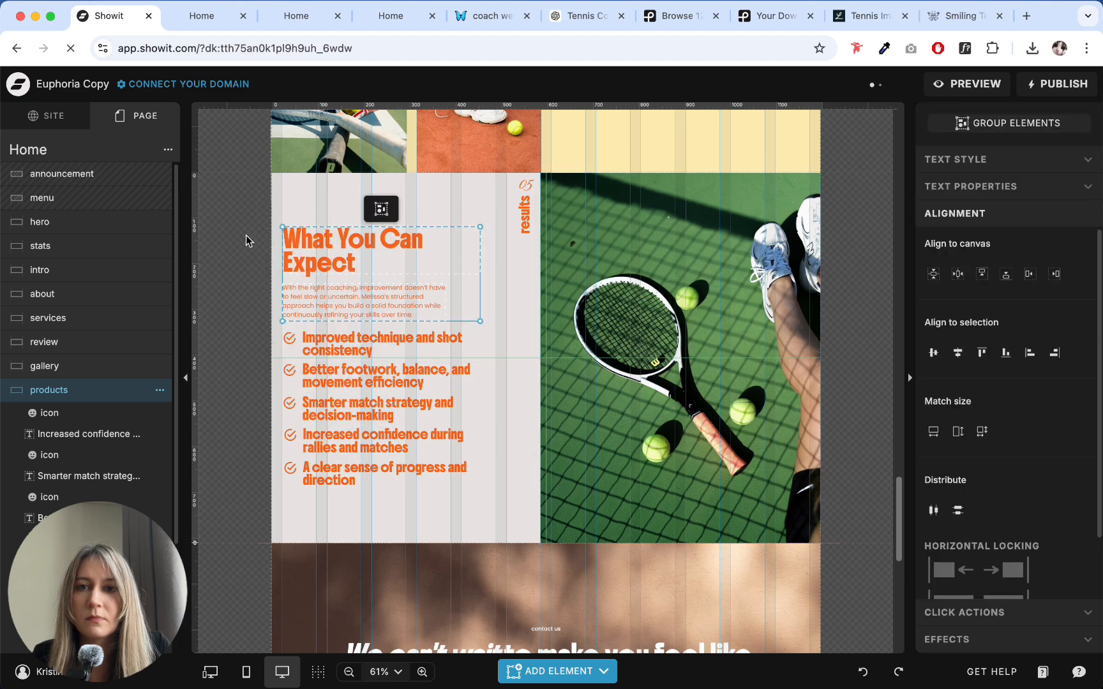
left_click_drag(244, 208, 411, 496)
left_click(411, 496)
left_click(414, 339)
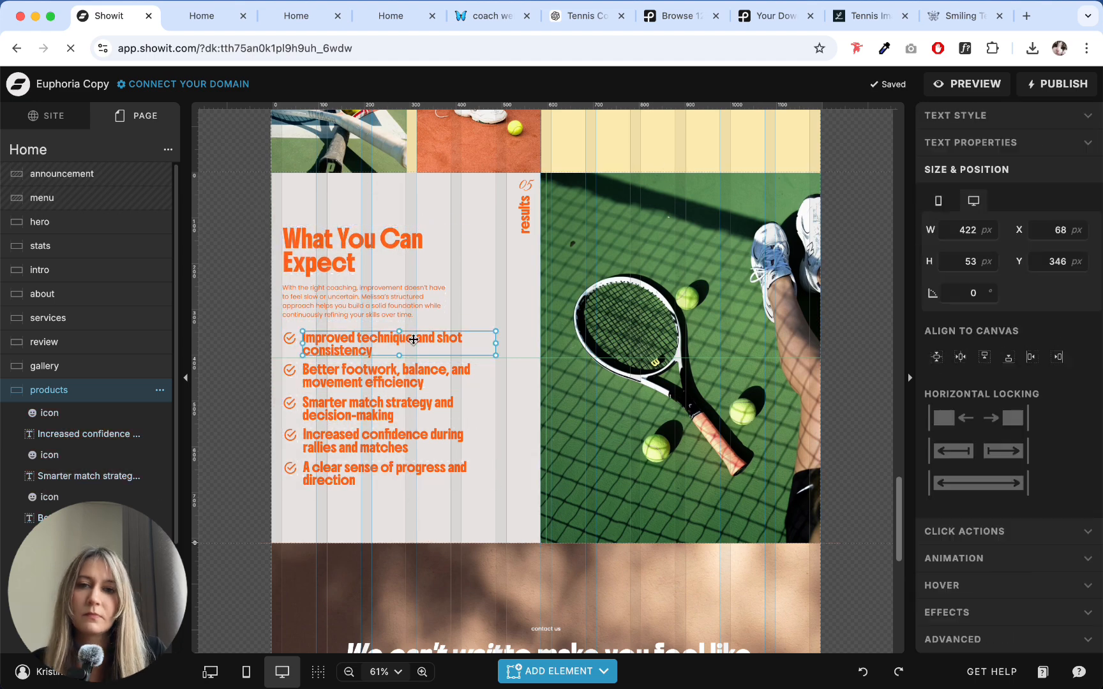
left_click(497, 515)
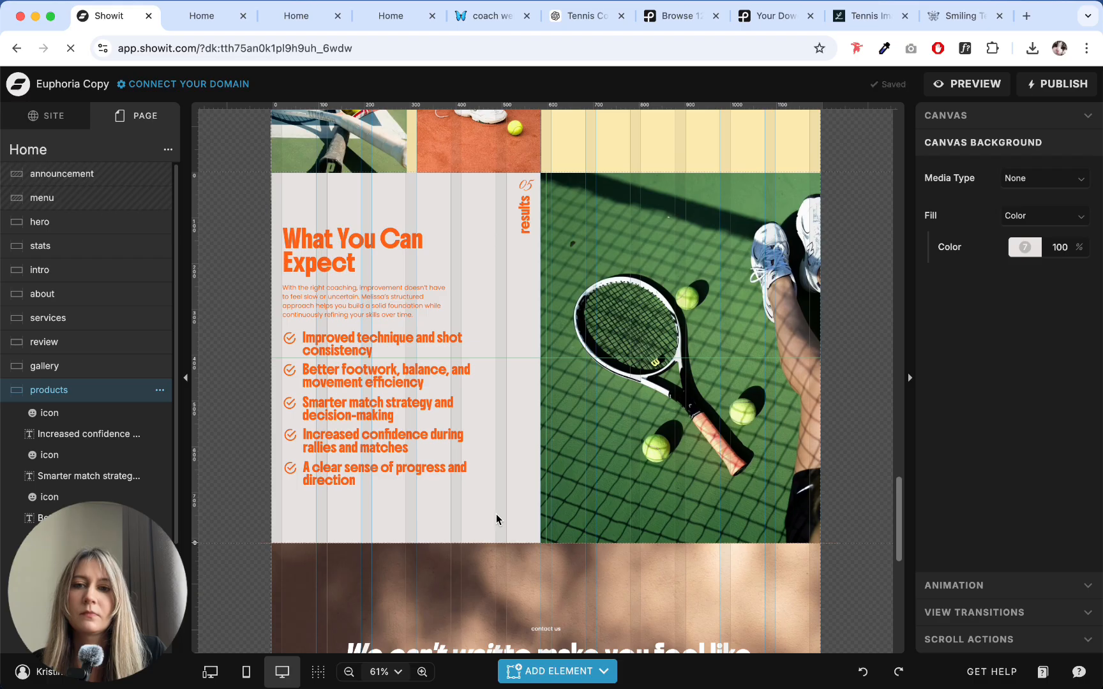
left_click(434, 338)
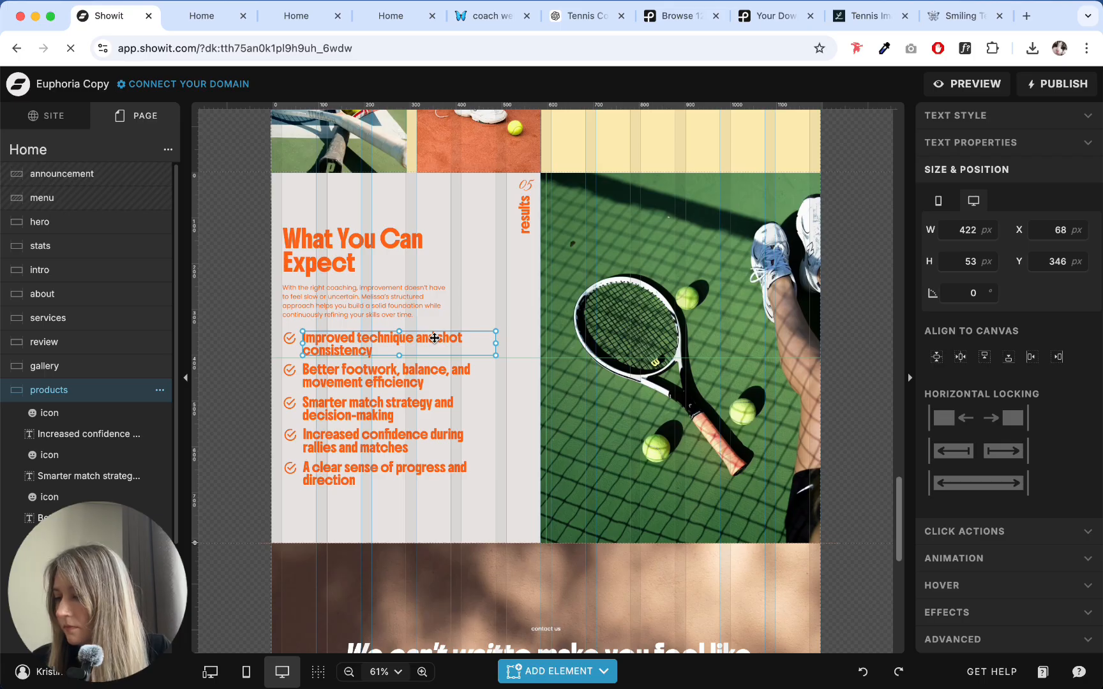
left_click(500, 302)
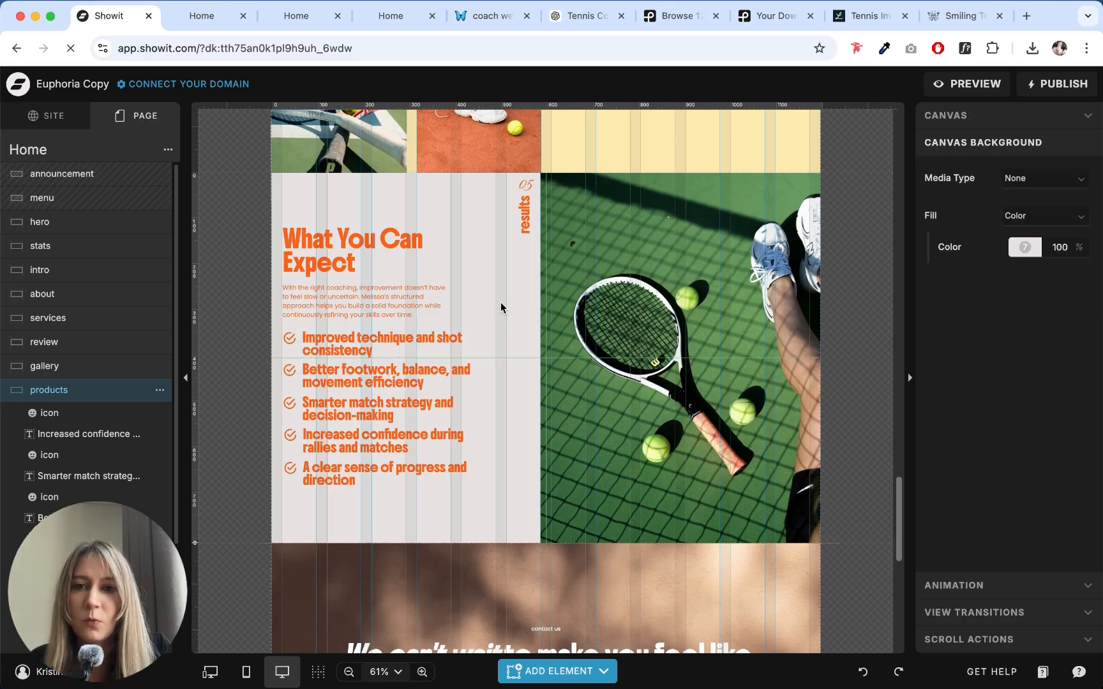
- Widen the first outcome's text box to about 512 px so it fits on one line, and narrow the tennis photo to about 514 px
left_click(404, 353)
left_click_drag(497, 341, 537, 338)
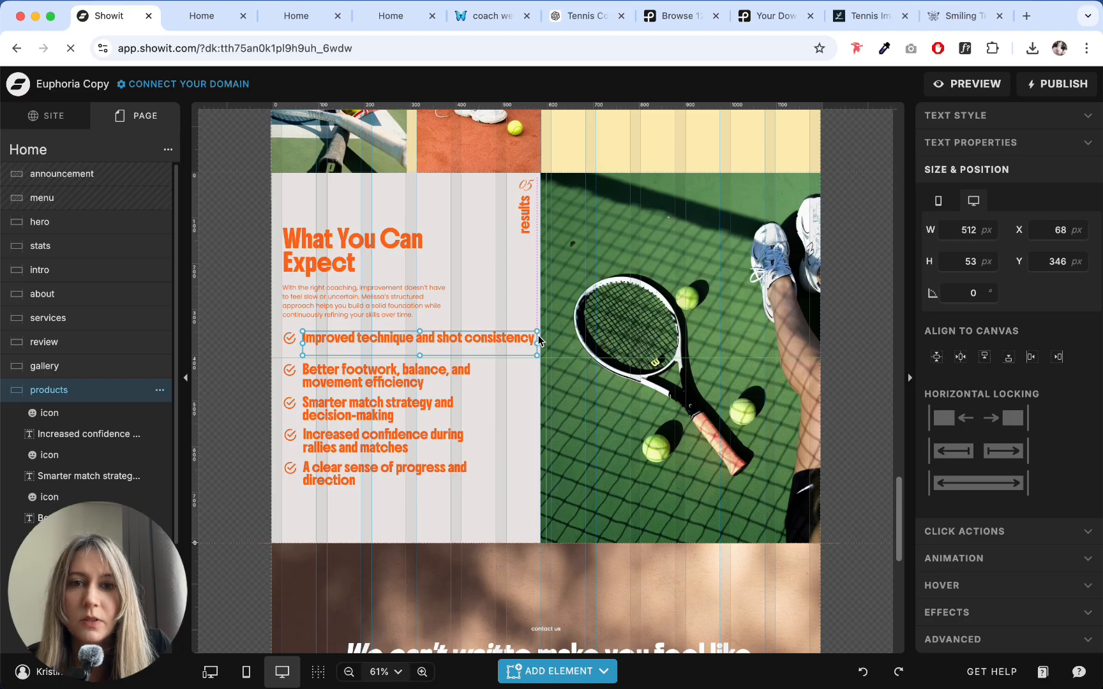
left_click(608, 376)
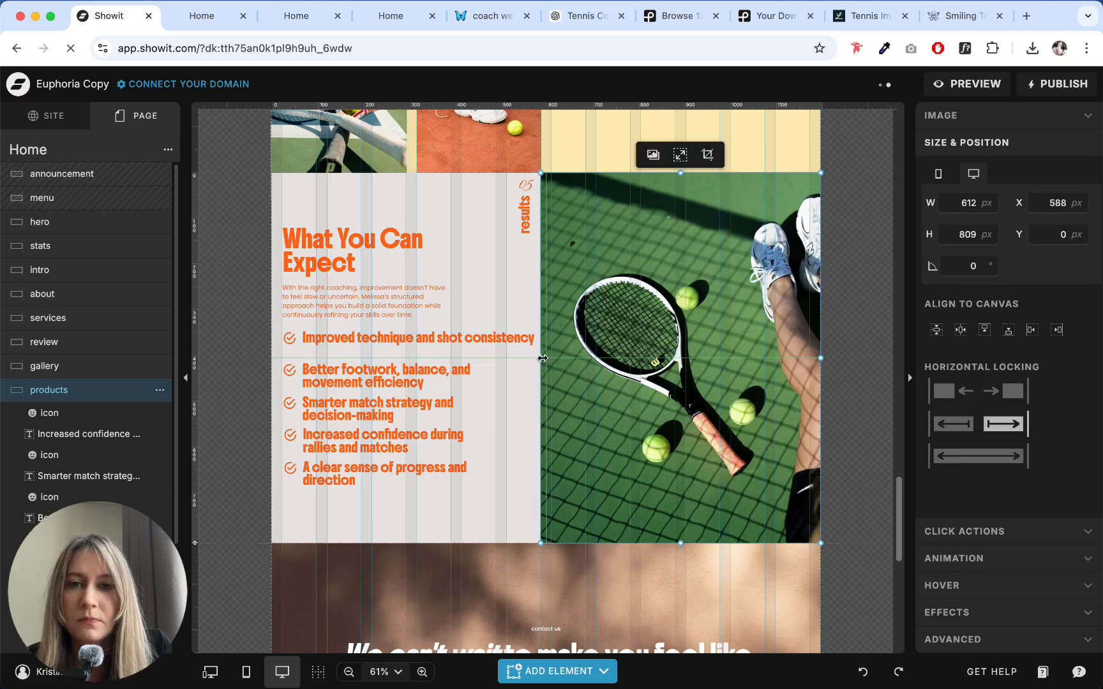
left_click_drag(541, 359, 588, 360)
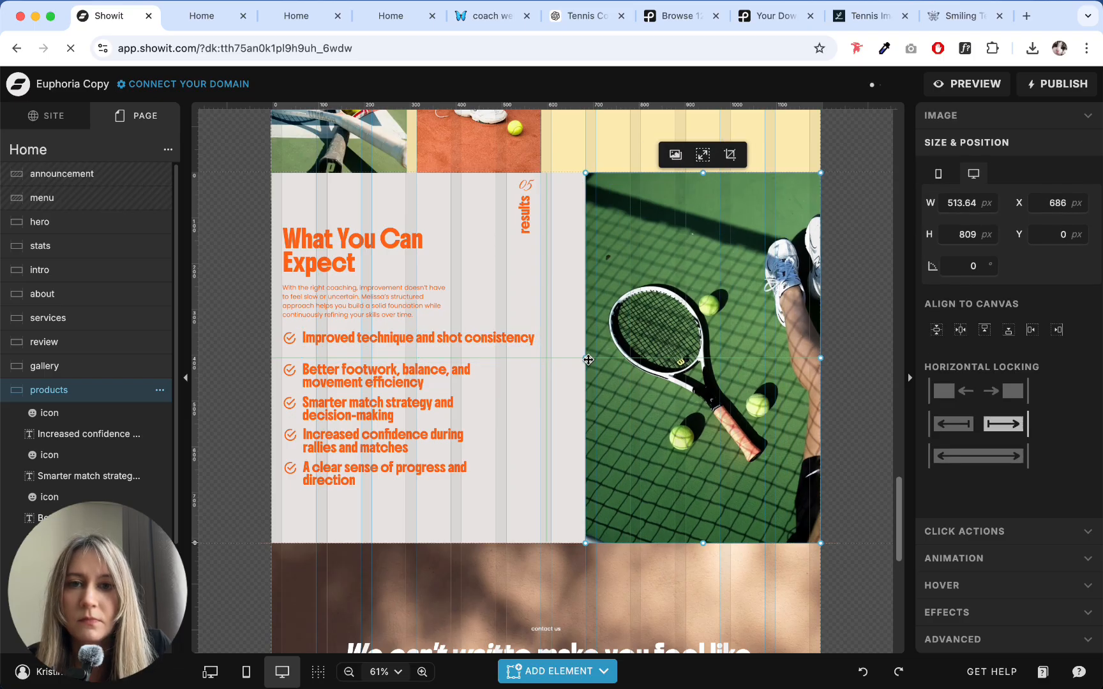
- Widen the second outcome's text box to about 648 px and shorten its text to "Better footwork and balance"
left_click(442, 373)
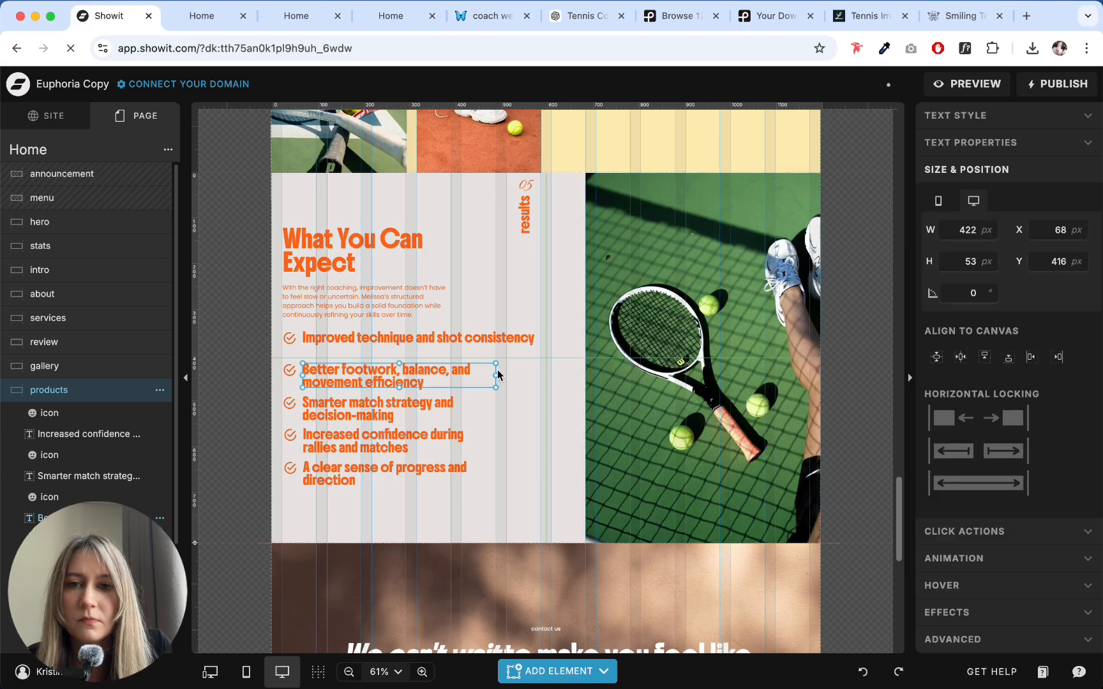
left_click_drag(497, 375, 600, 377)
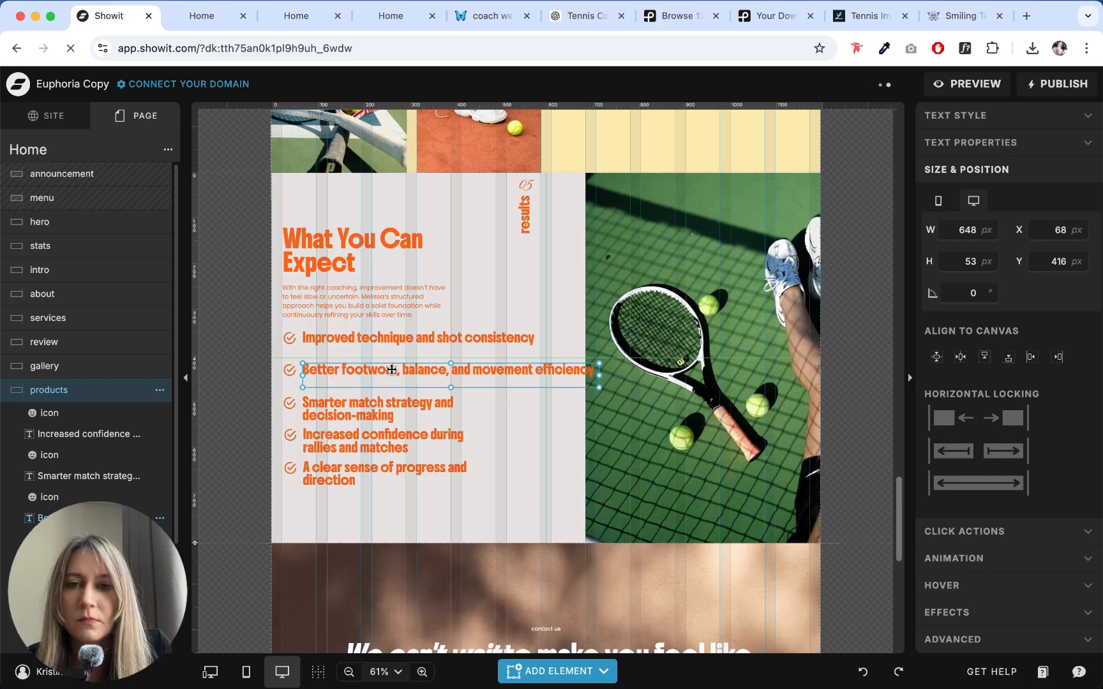
double_click(420, 384)
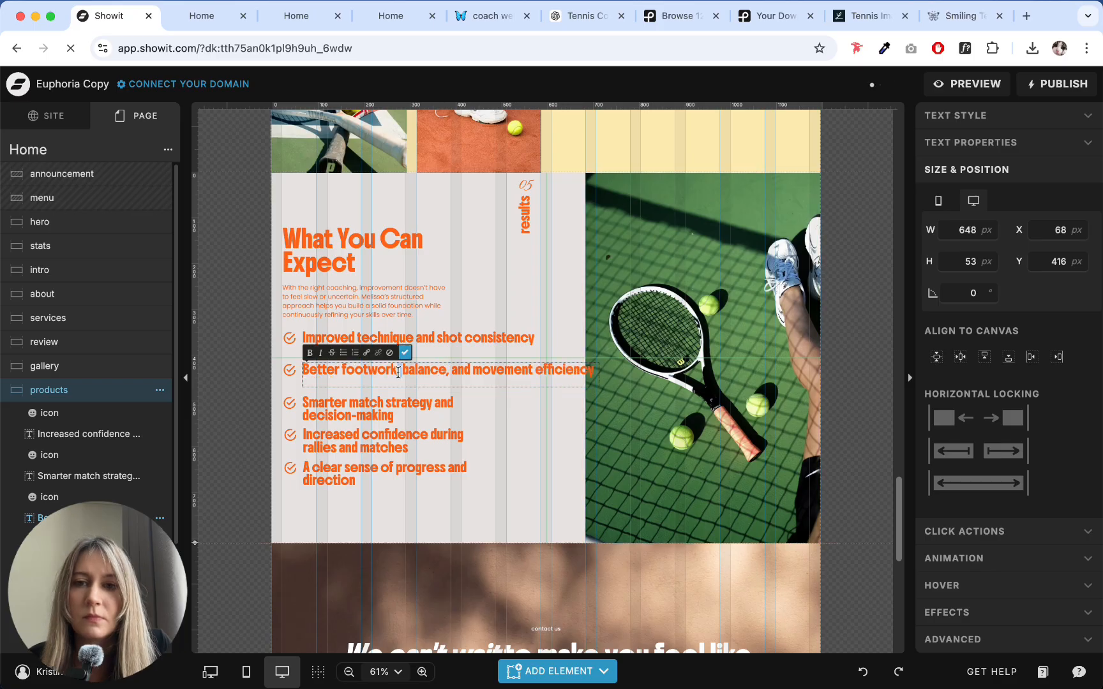
key("BackSpace")
type("and")
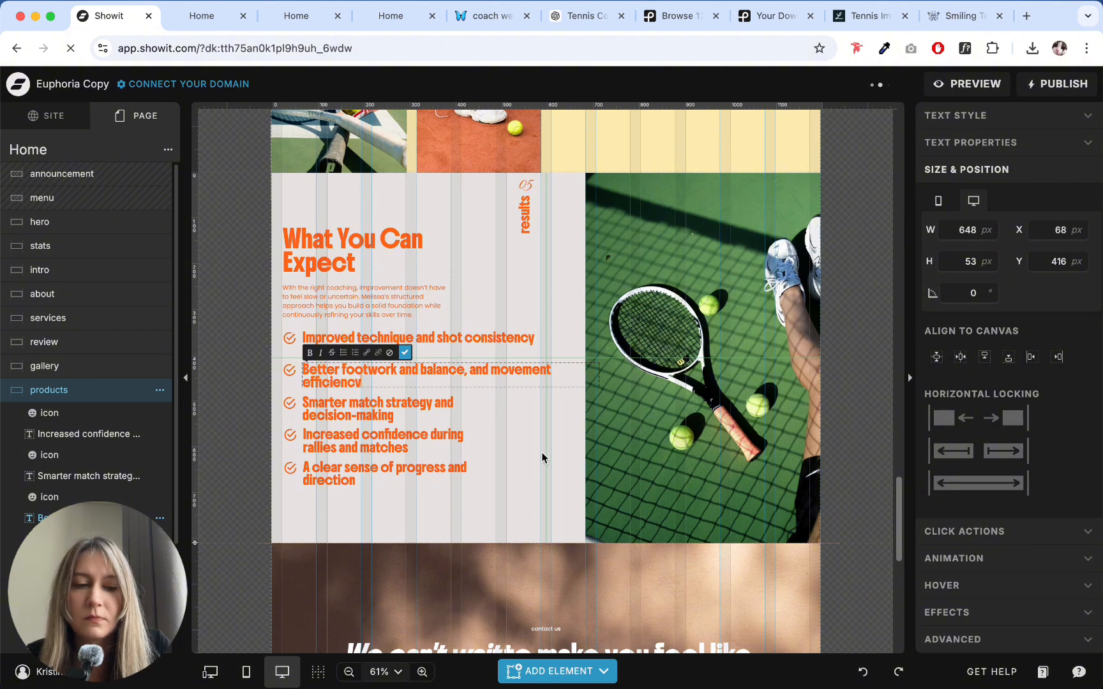
key("BackSpace")
left_click_drag(476, 369, 484, 369)
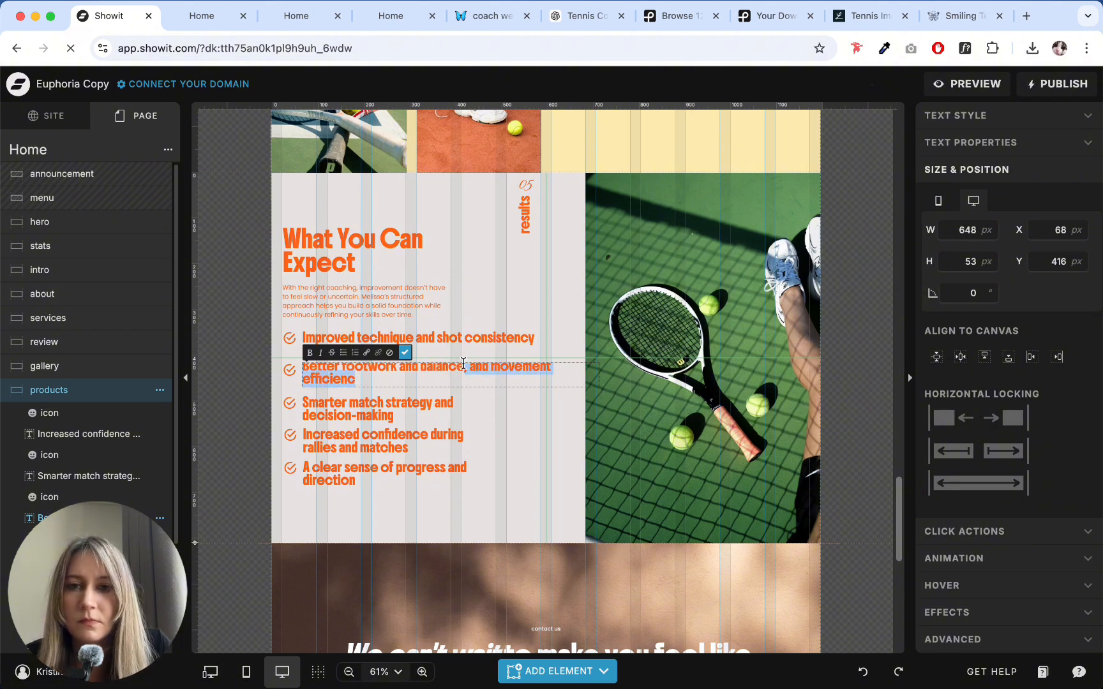
key("BackSpace")
key("Escape")
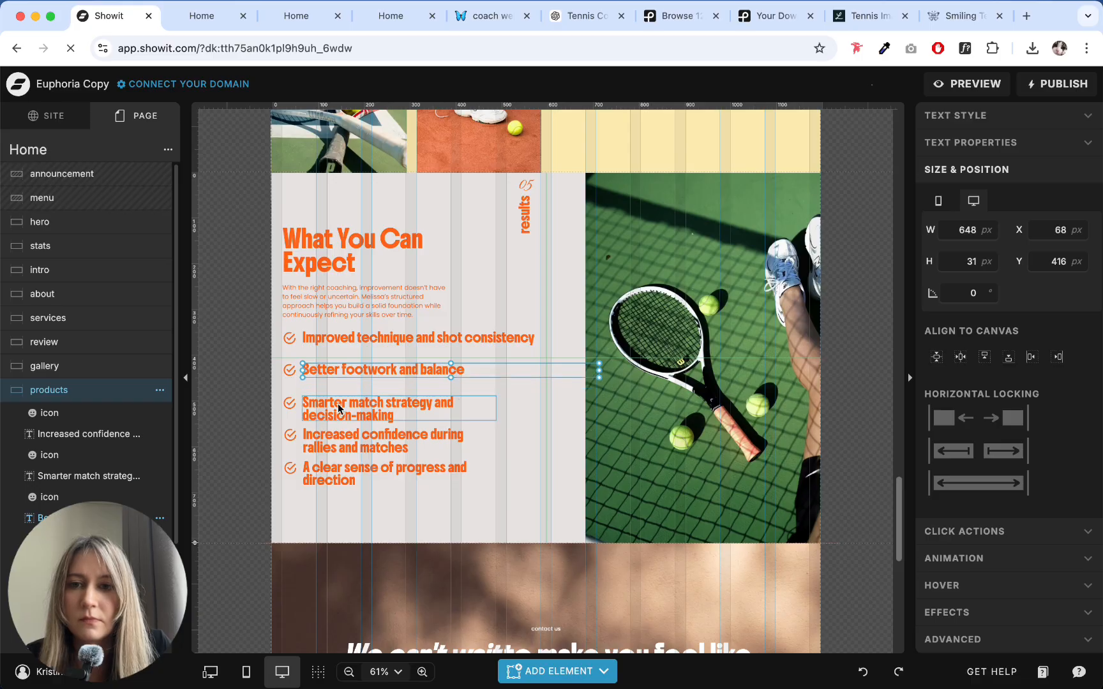
- Widen the third outcome's text box to about 538 px and the fourth's to about 607 px so each fits on one line
left_click(492, 411)
left_click_drag(496, 408, 571, 408)
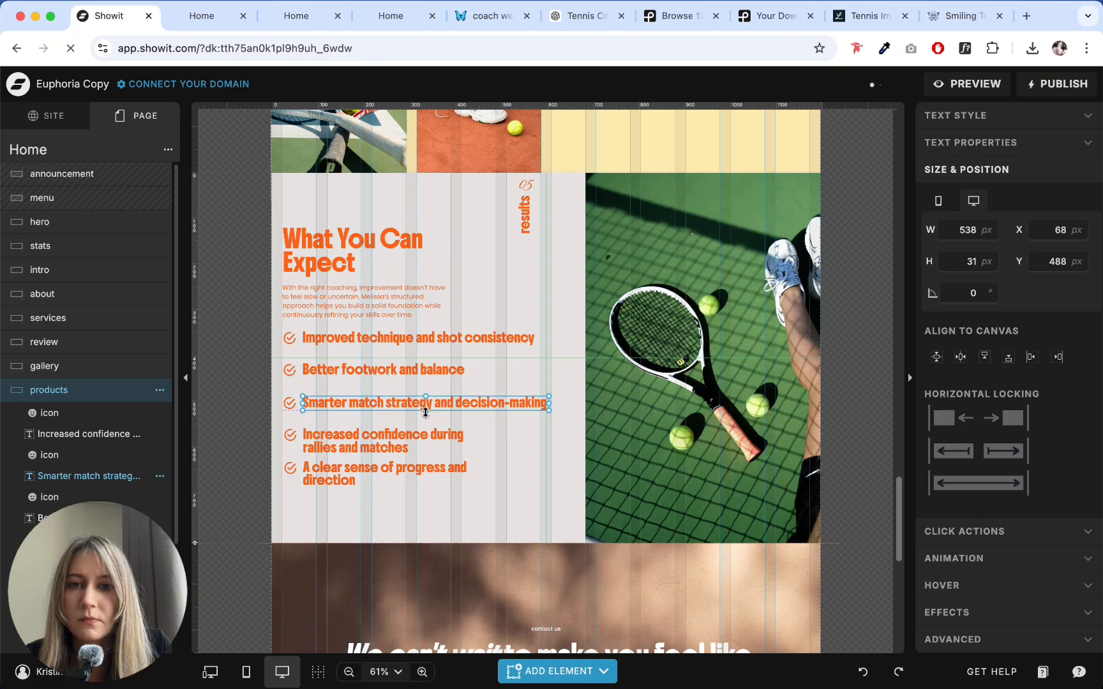
left_click(399, 444)
left_click_drag(498, 441, 583, 436)
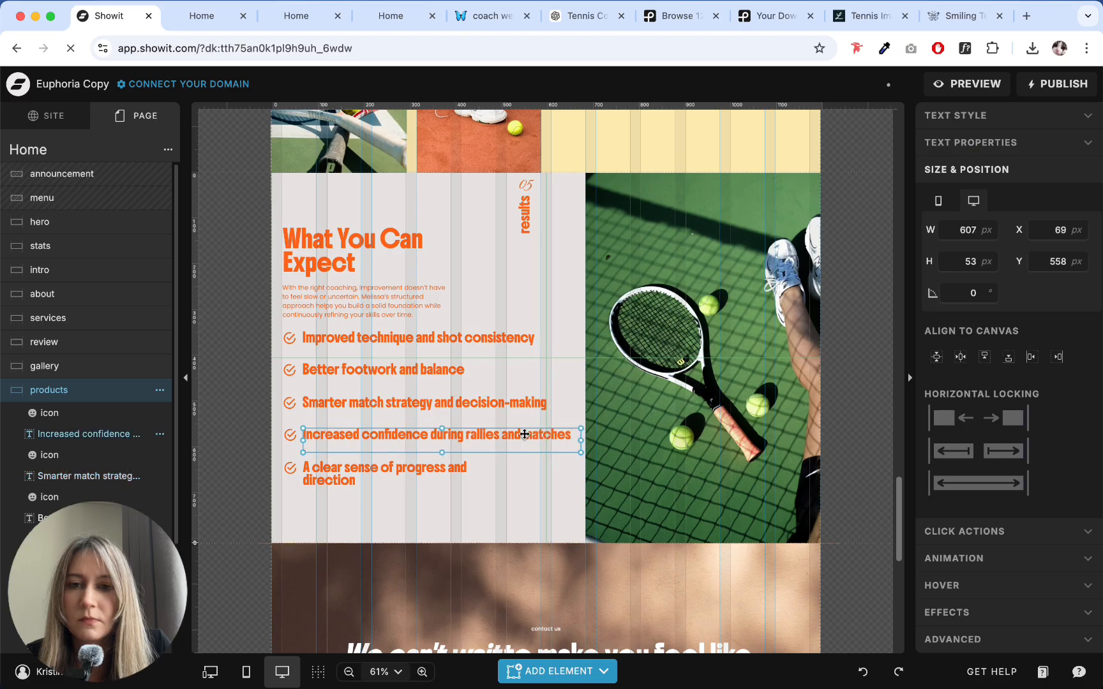
- Shorten the fourth outcome's text to "Increased confidence during rallies" and reduce its text box height to 31 px
double_click(502, 436)
key("BackSpace")
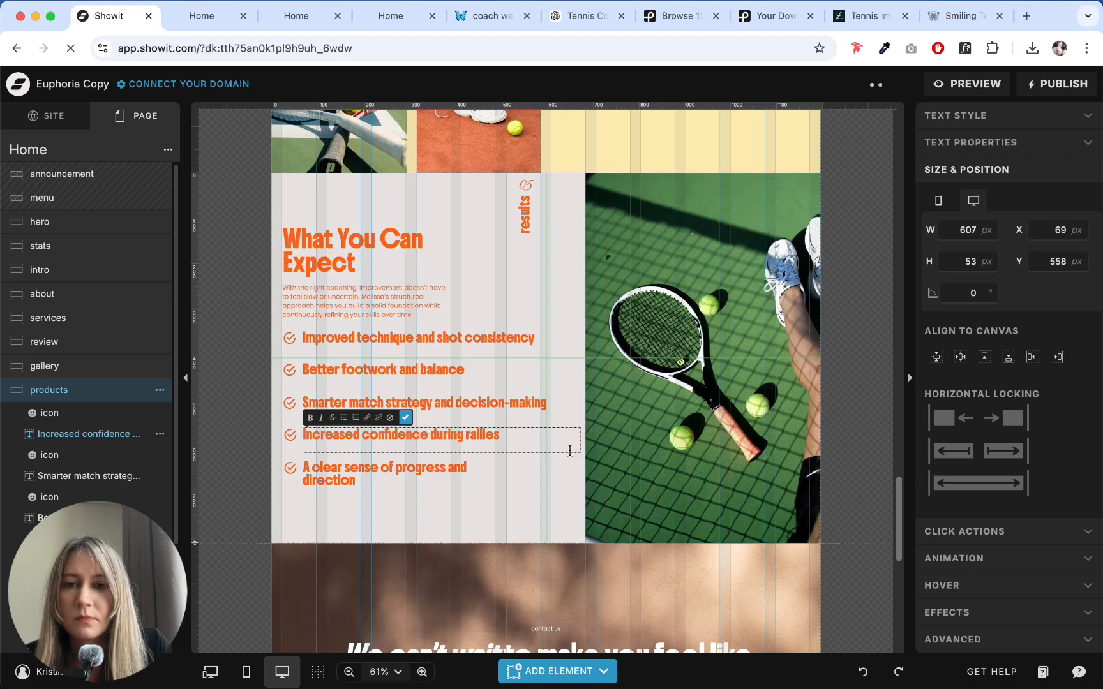
left_click(448, 451)
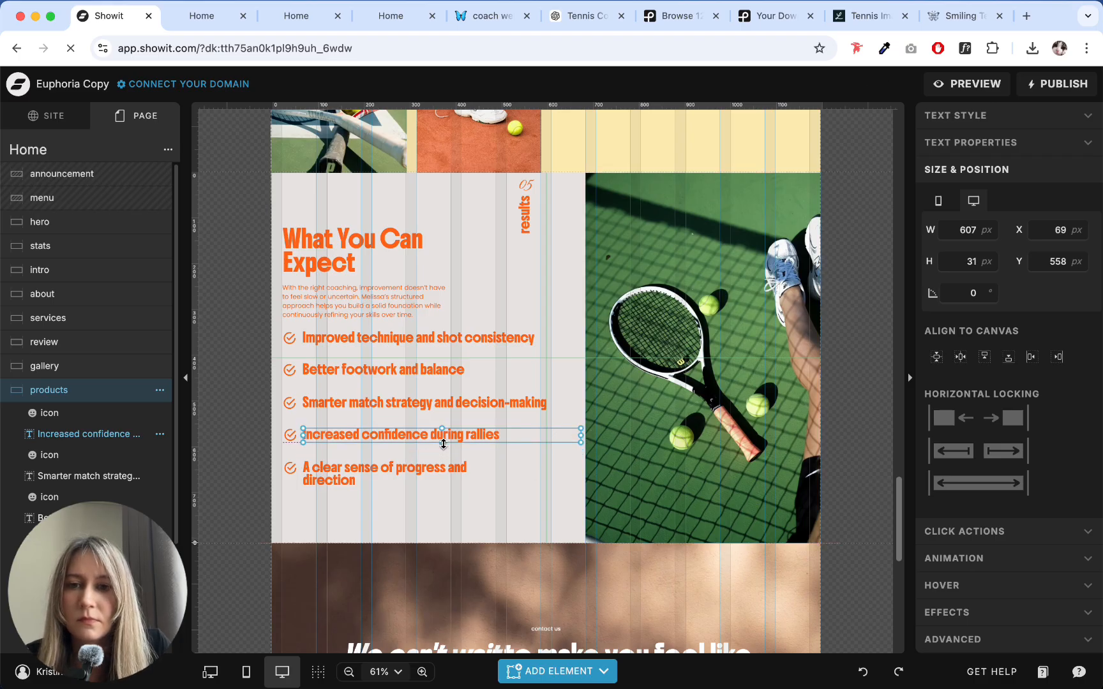
- Resize the fifth outcome's text box to about 519 by 31 px so it fits on one line
left_click(396, 476)
left_click_drag(501, 476, 541, 473)
left_click_drag(423, 486, 420, 477)
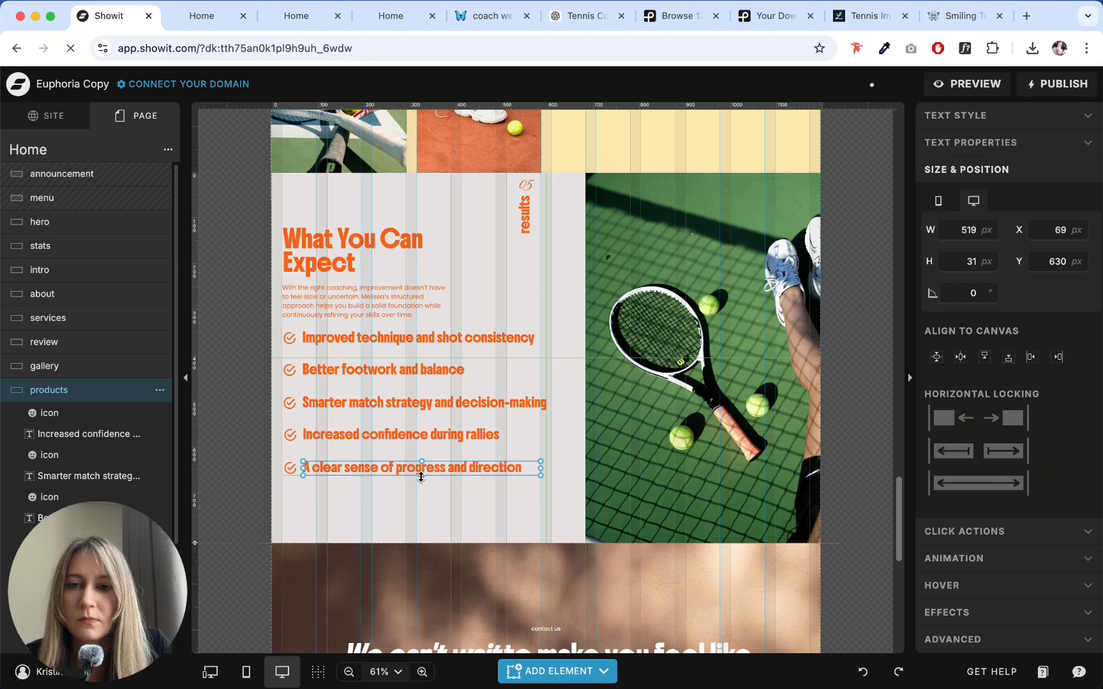
left_click(414, 494)
- Group the check icon and text of each of the first three outcome rows under What You Can Expect
left_click_drag(238, 330, 420, 347)
left_click(546, 358)
left_click(439, 347)
left_click_drag(241, 342, 365, 348)
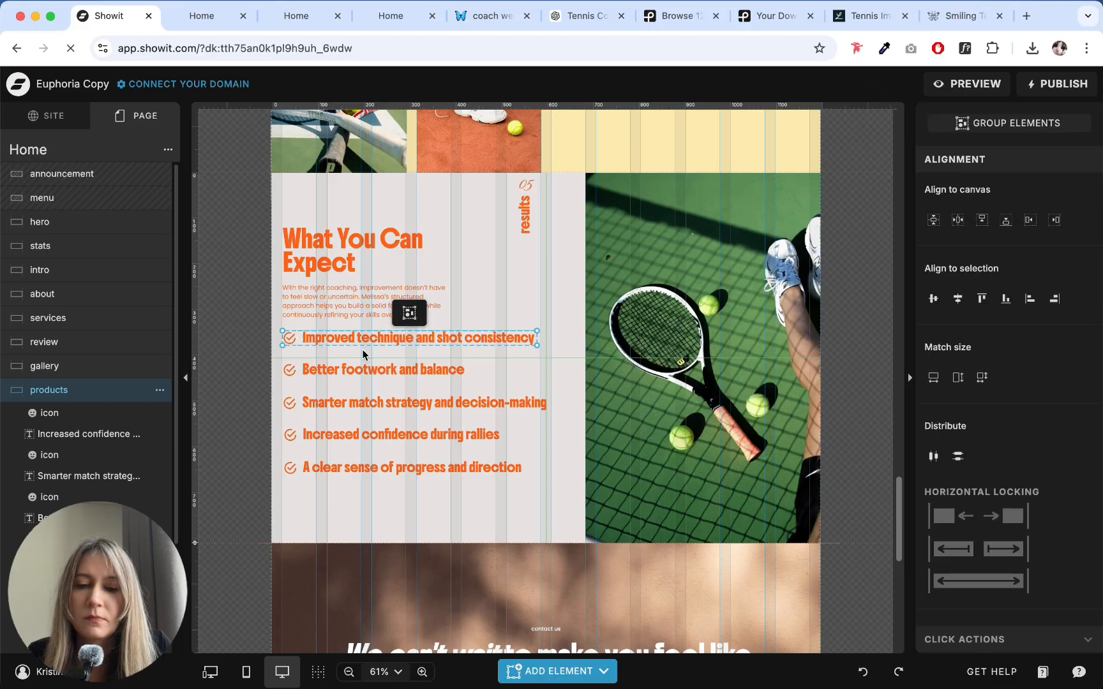
key("super+g")
left_click_drag(254, 366, 372, 378)
key("super+g")
left_click_drag(265, 403, 360, 417)
key("super+g")
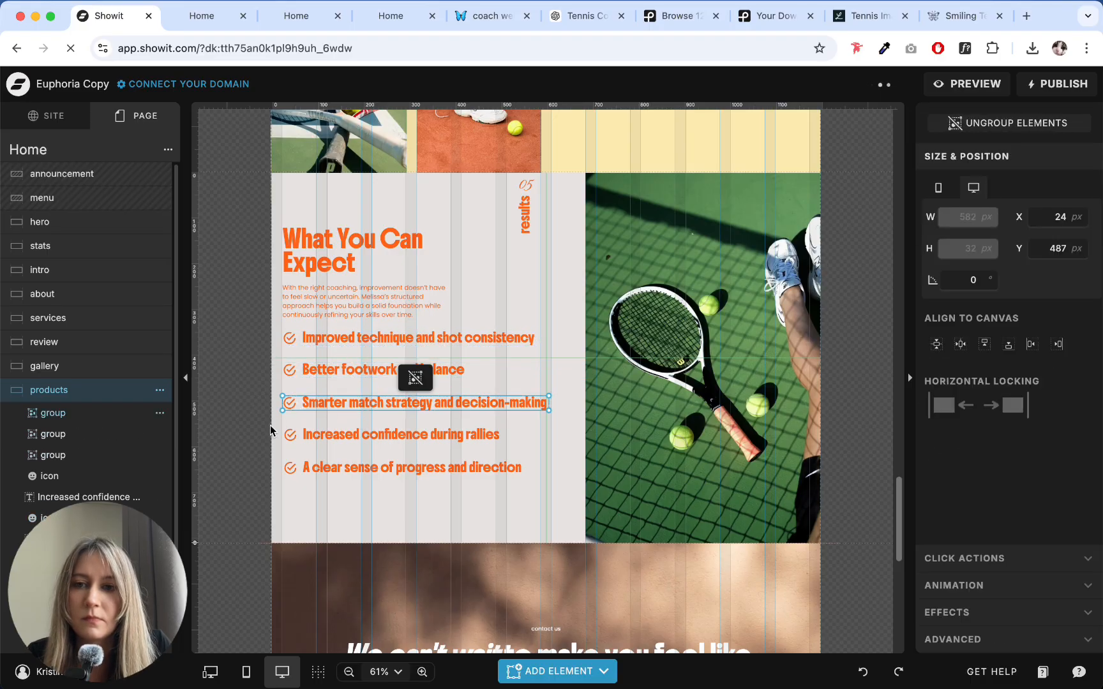
- Group the check icon and text of the fourth and fifth outcome rows, and move the fifth row up close below the fourth
left_click_drag(270, 425, 359, 450)
key("super+g")
left_click_drag(262, 461, 357, 337)
key("super+g")
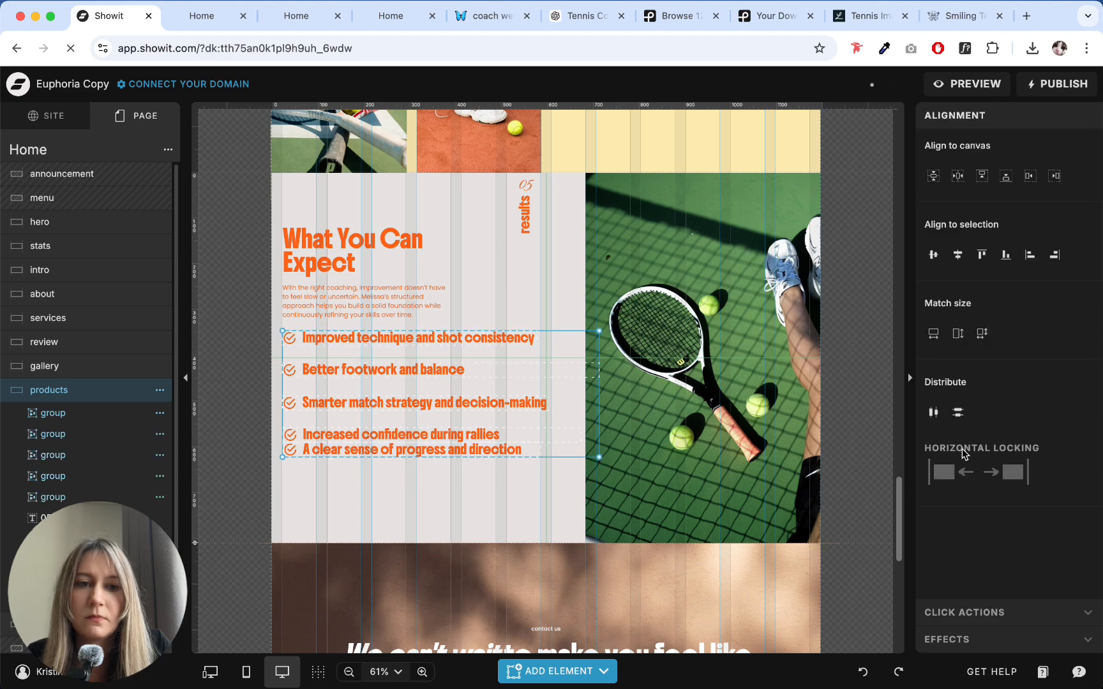
- Tighten the list by moving the last outcome row up and distributing all five row groups evenly in the vertical direction
left_click(958, 412)
left_click(428, 485)
left_click_drag(344, 451, 362, 332)
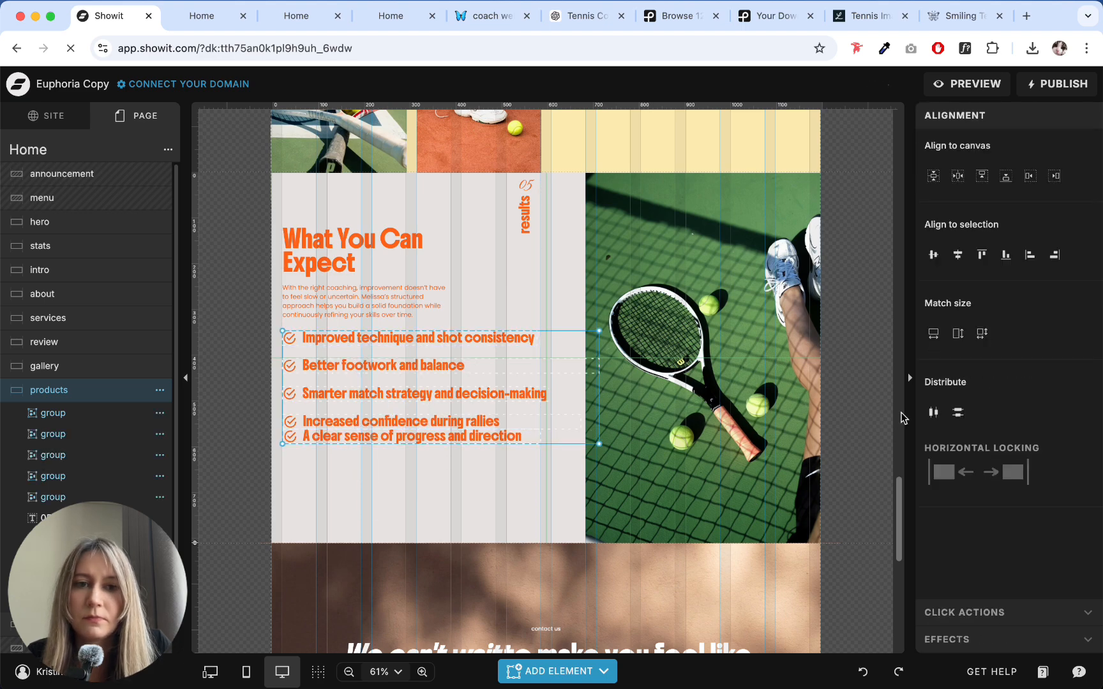
left_click(955, 413)
left_click(437, 490)
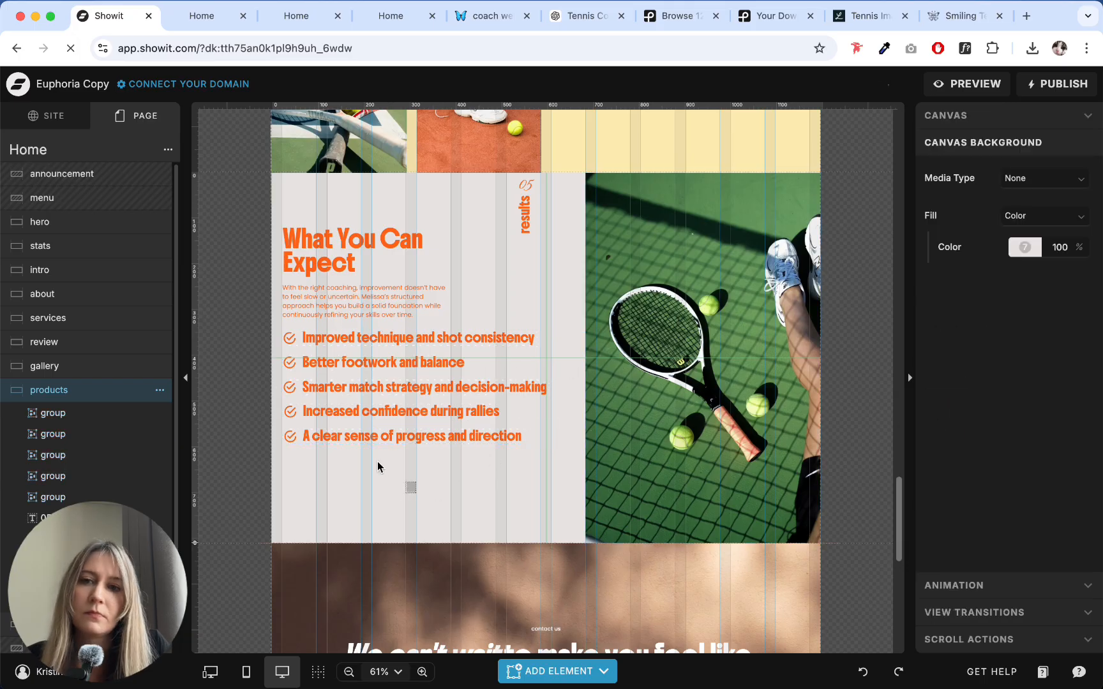
- Align the five outcome row groups to each other's left edges and place them at X 25 px
left_click_drag(377, 467, 262, 316)
left_click(418, 492)
left_click_drag(420, 490, 394, 348)
left_click(1029, 258)
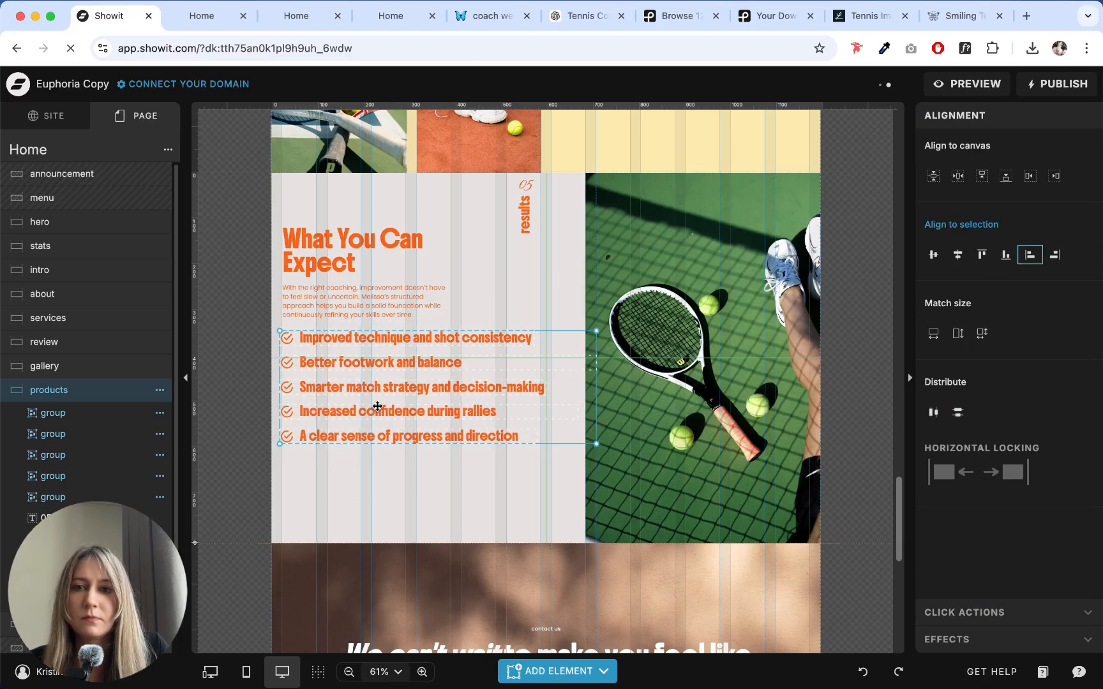
left_click(385, 517)
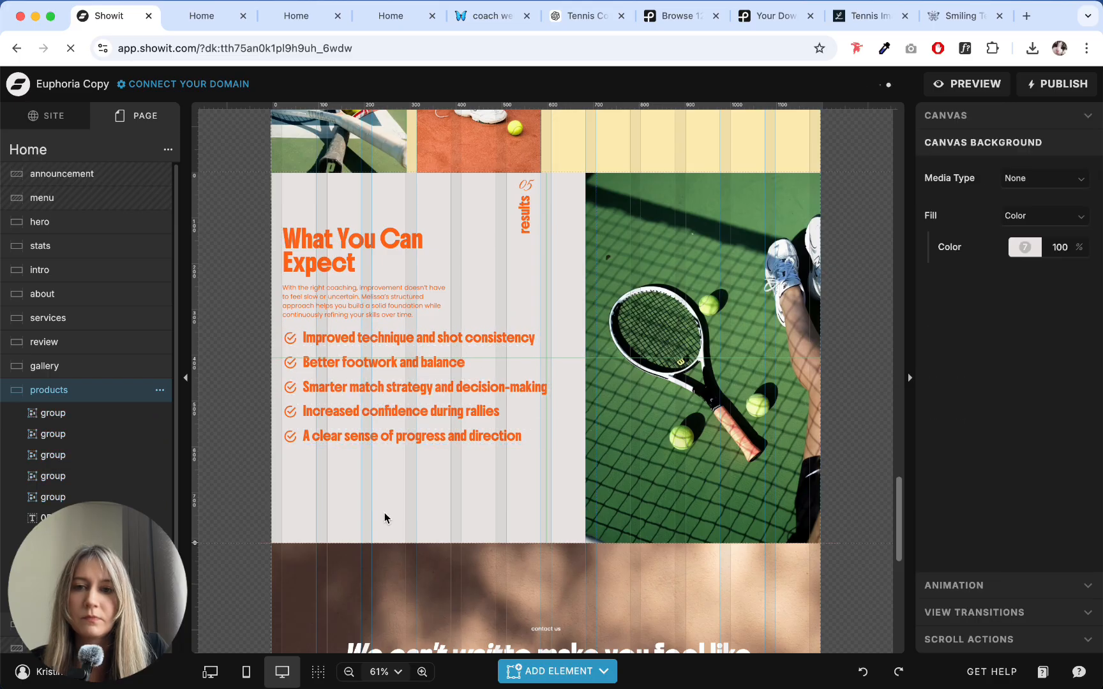
- Narrow the tennis court photo in the results section so its left edge lines up with the How It Works text column above
left_click(633, 314)
scroll(634, 313, "up", 5)
left_click(569, 357)
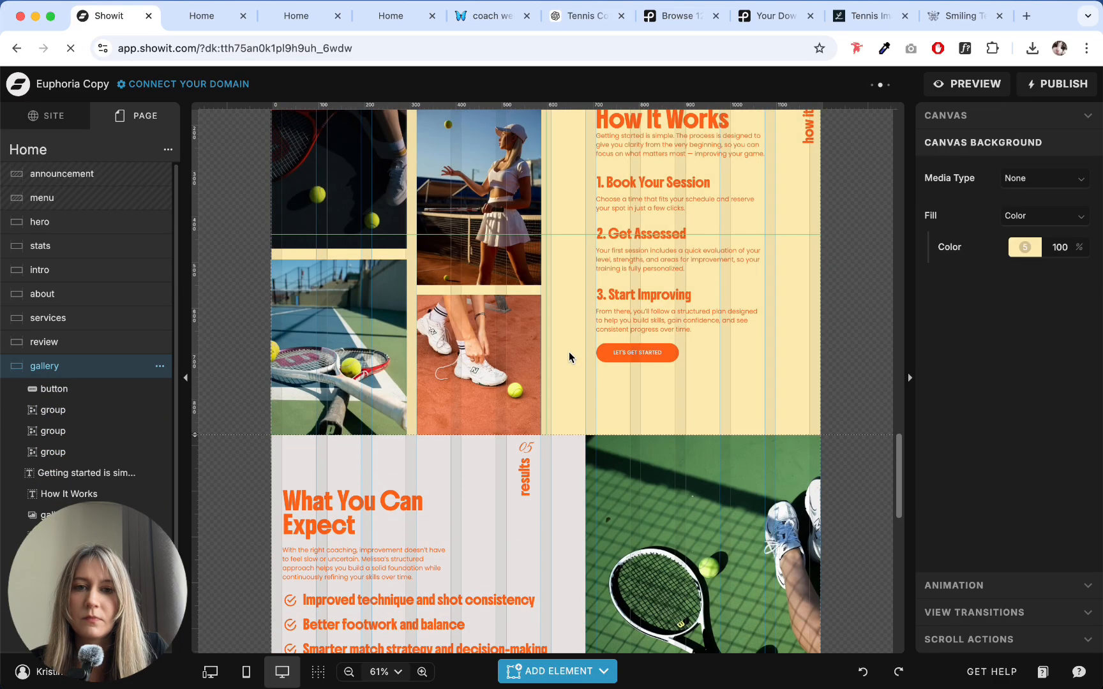
left_click(603, 487)
left_click(598, 540)
scroll(600, 534, "down", 2)
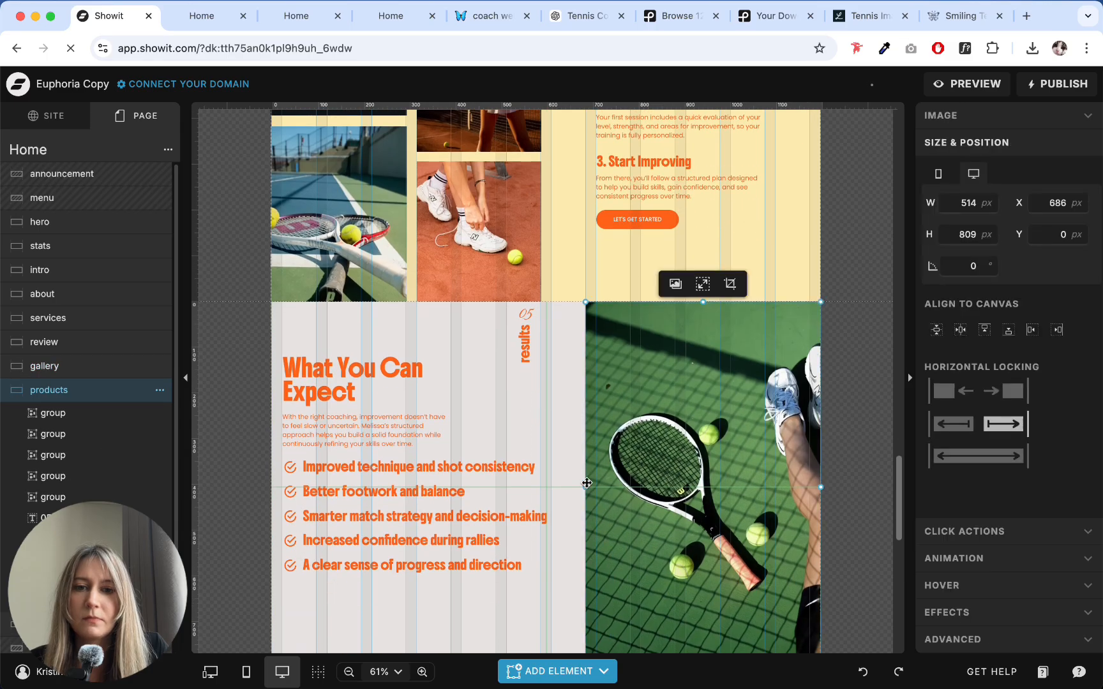
left_click_drag(586, 489, 596, 489)
left_click(571, 414)
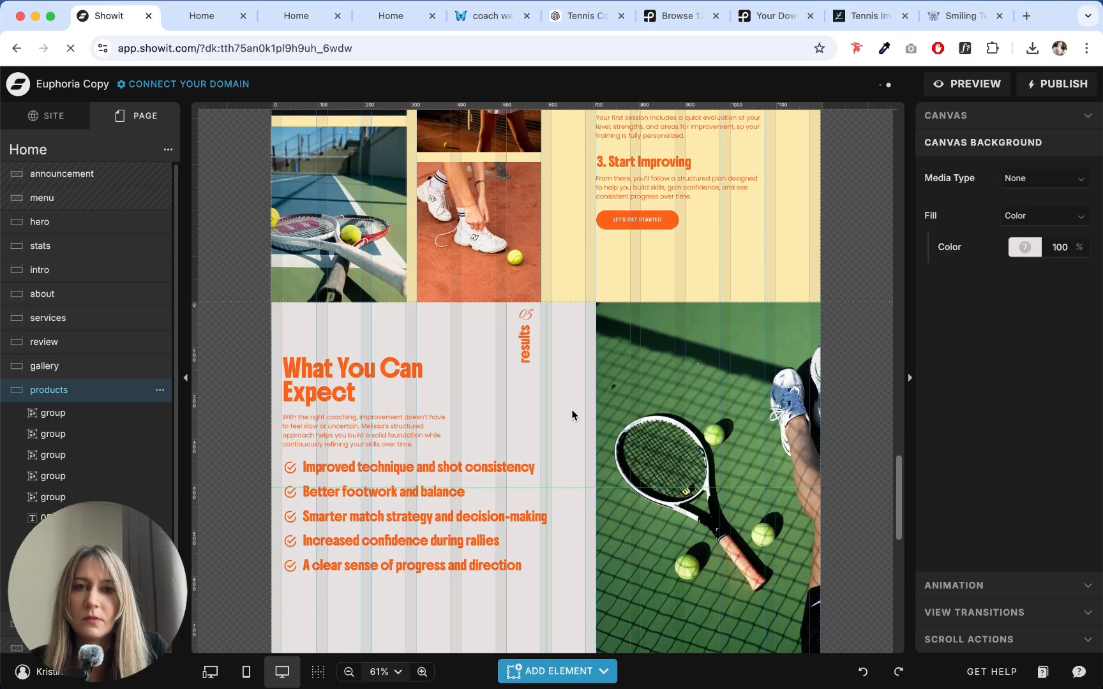
scroll(596, 391, "up", 5)
scroll(598, 383, "down", 7)
- Change the results section's canvas background to the pale yellow colour style 5
left_click(564, 328)
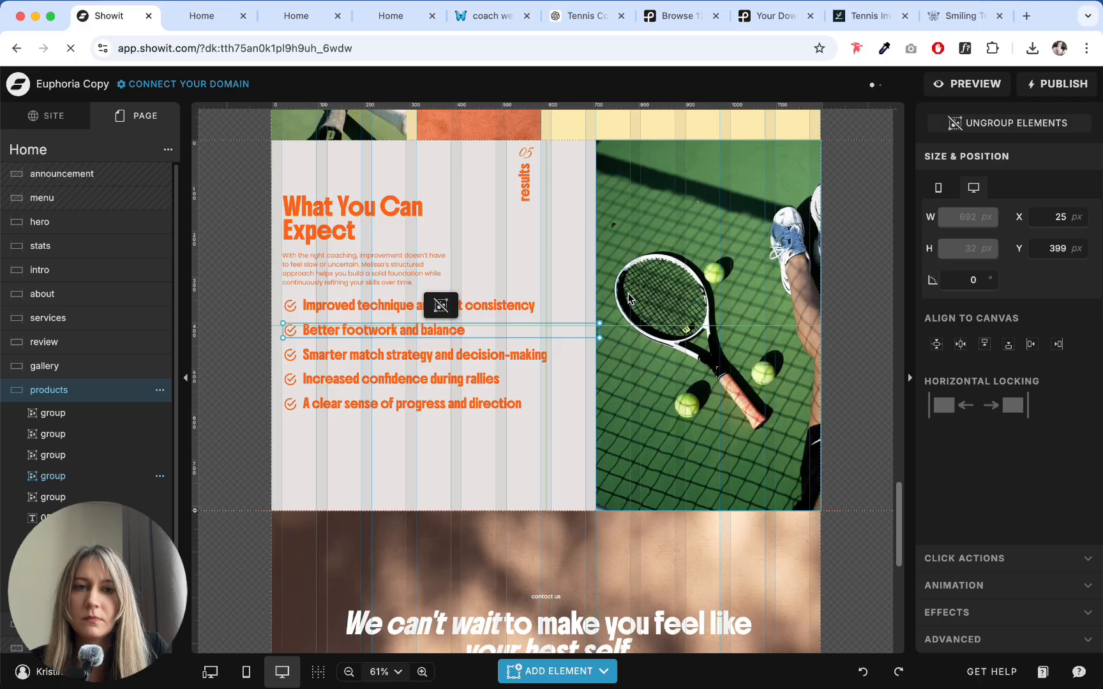
left_click(561, 234)
left_click(1033, 249)
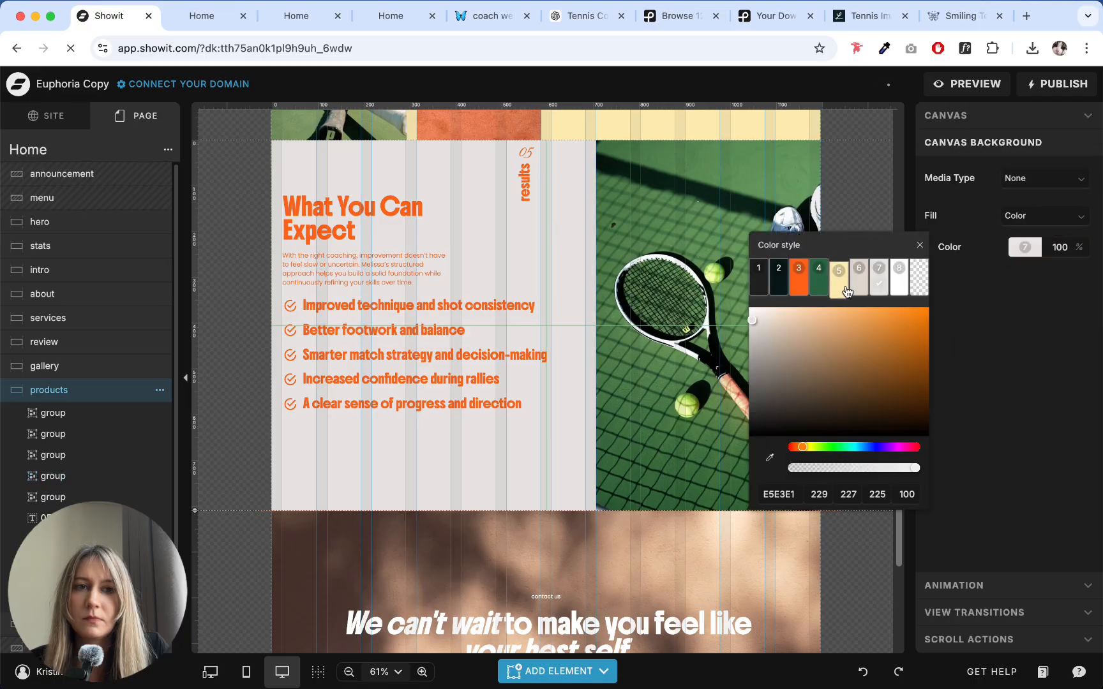
left_click(846, 291)
left_click(546, 256)
- Move the "05" number and vertical "results" label together until they sit beside the tennis court photo
scroll(550, 267, "up", 1)
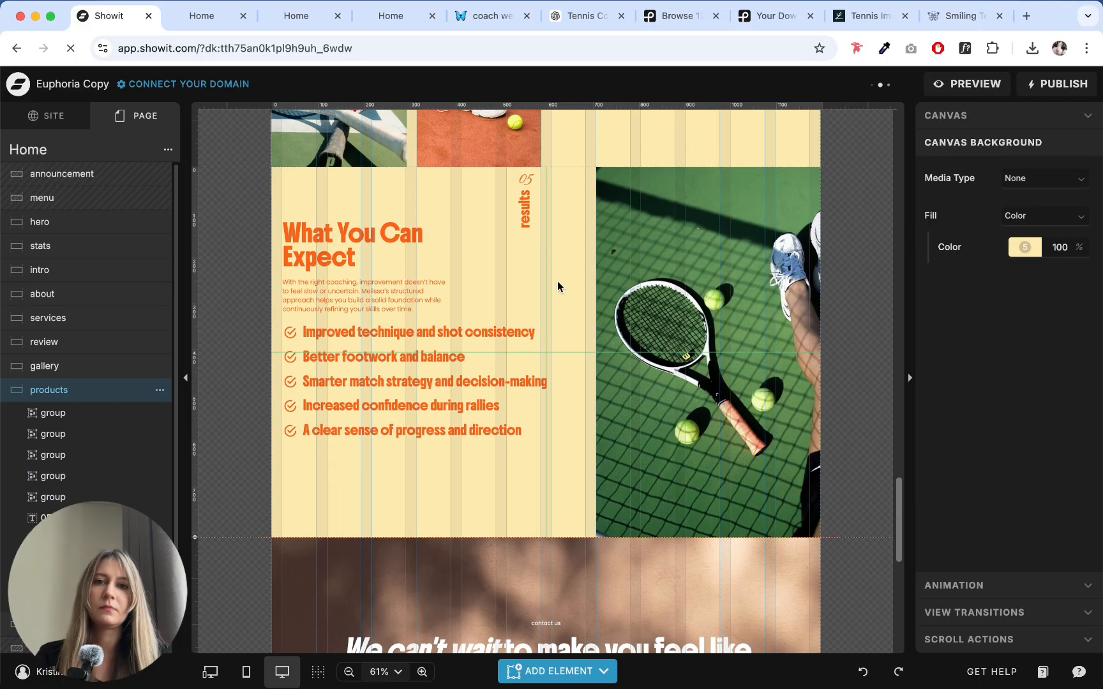
left_click(529, 201)
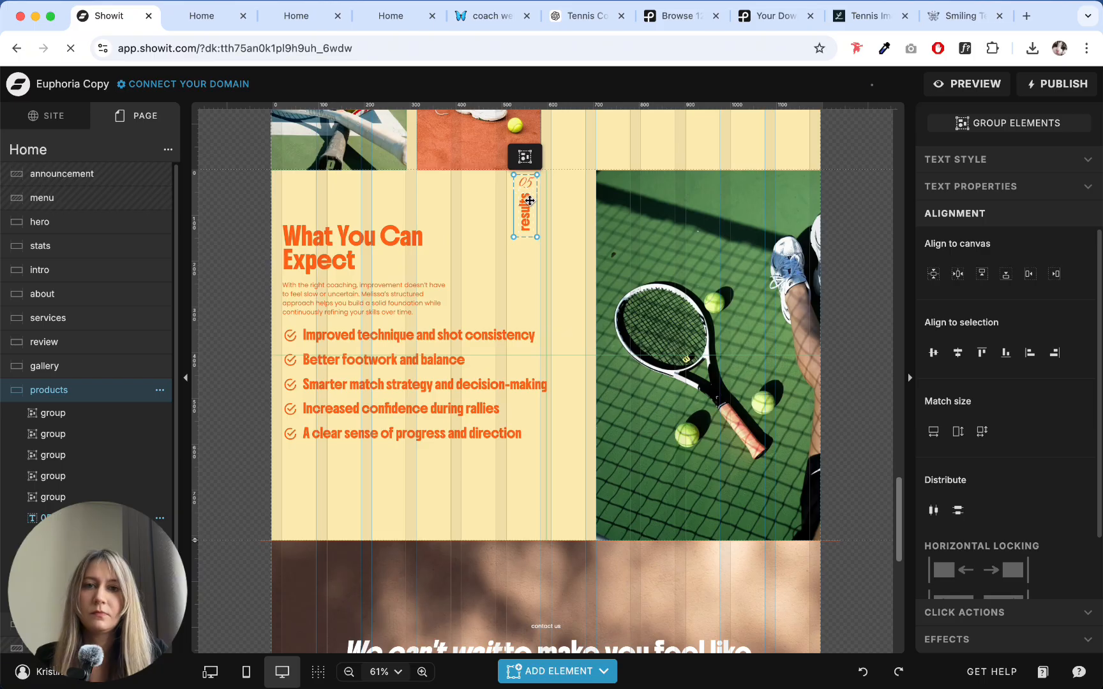
left_click_drag(529, 200, 585, 200)
left_click(531, 224)
- Review the page sections above the results section to compare their backgrounds, alignment and numbered vertical labels
scroll(693, 268, "up", 5)
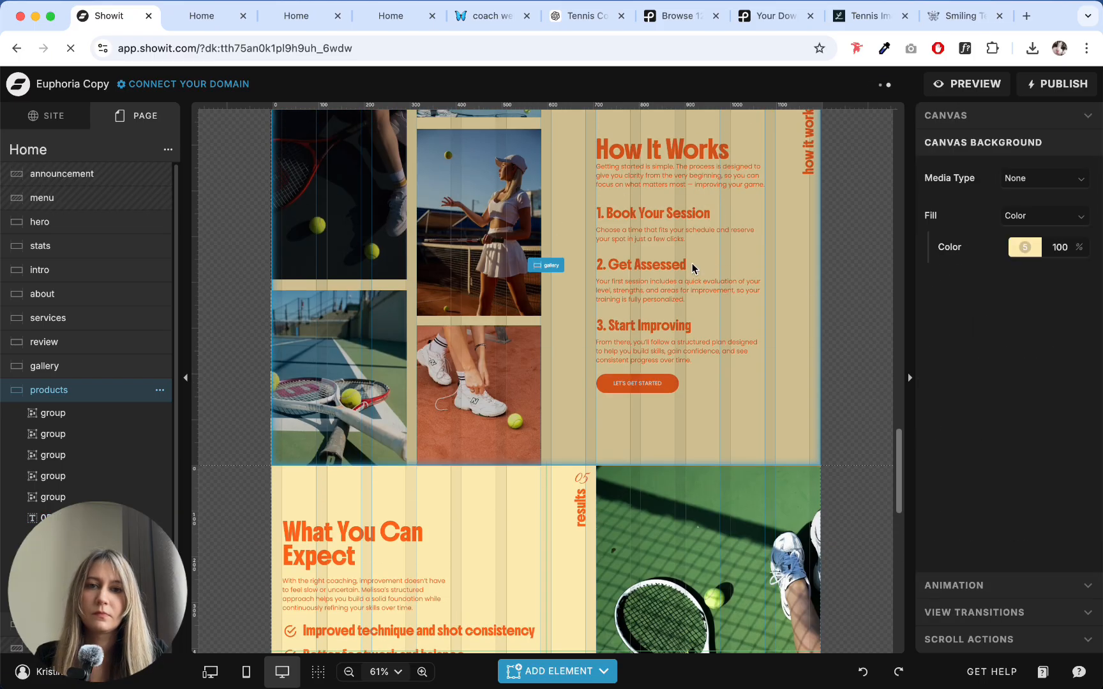
scroll(874, 263, "up", 3)
scroll(830, 287, "down", 7)
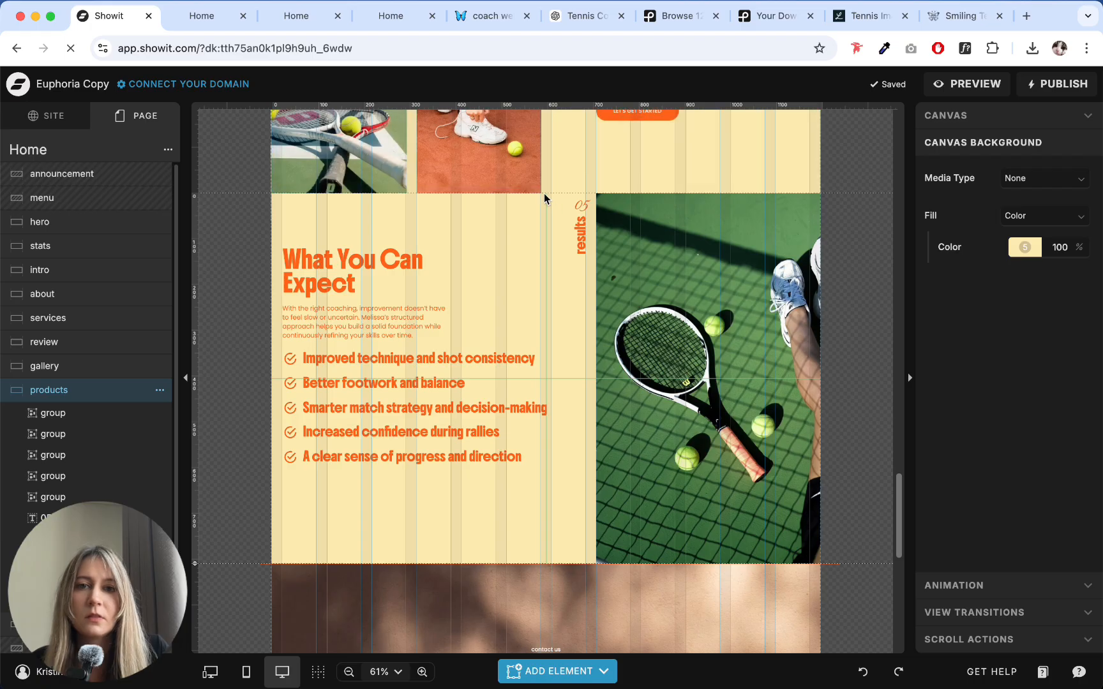
scroll(569, 294, "up", 15)
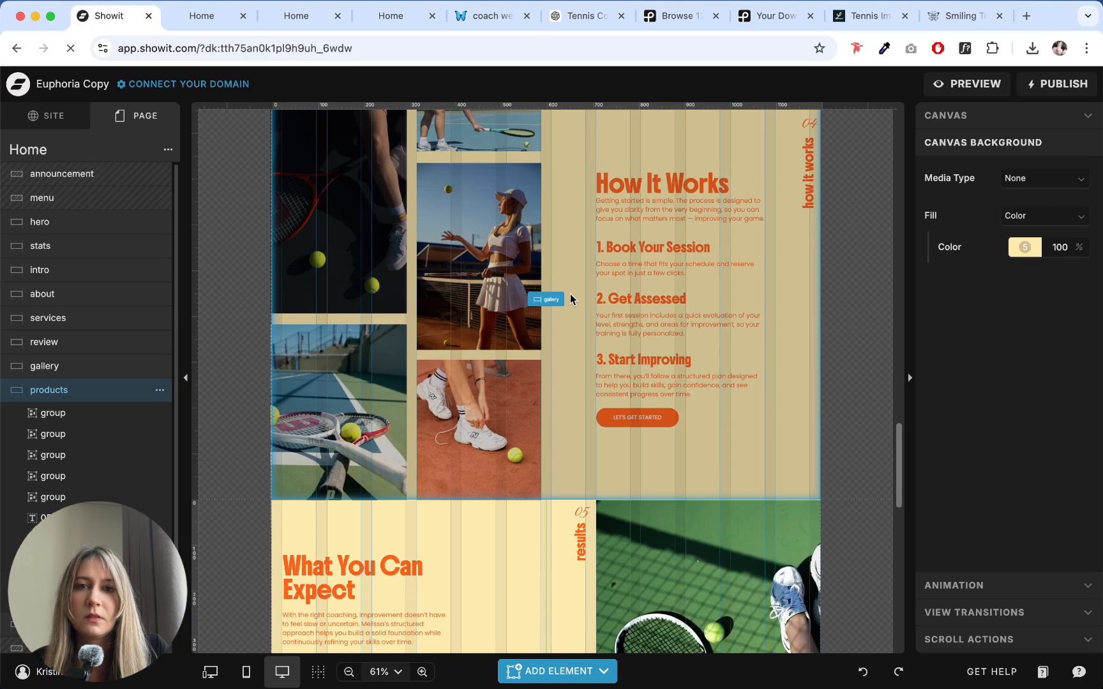
scroll(570, 294, "up", 5)
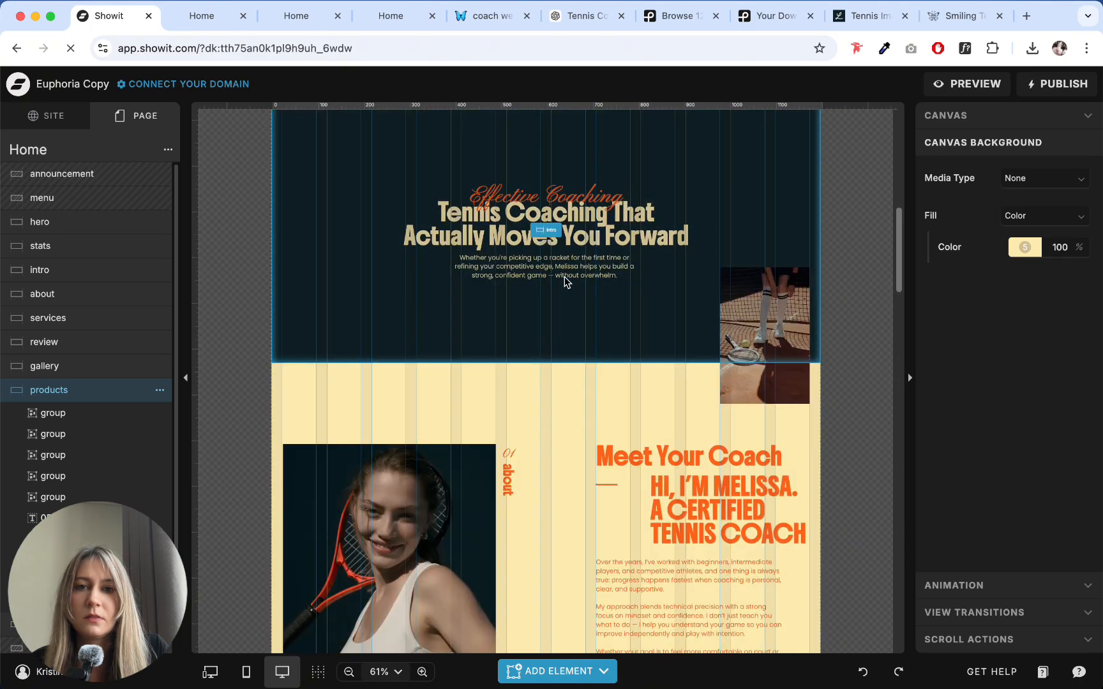
scroll(564, 276, "down", 12)
scroll(617, 227, "down", 8)
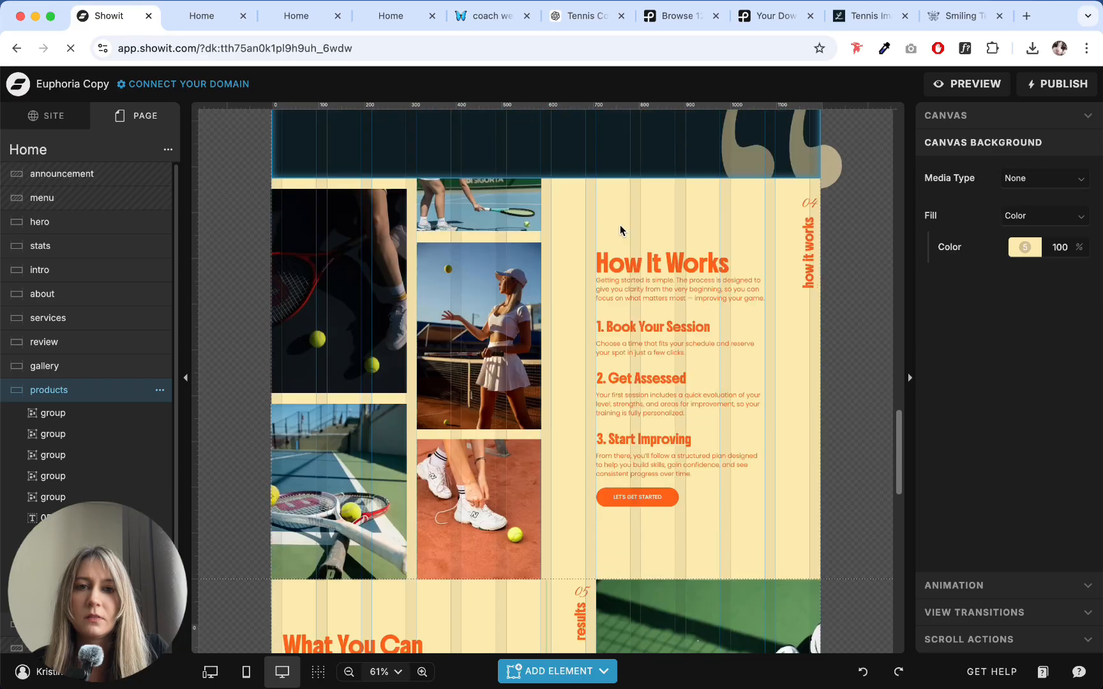
scroll(617, 226, "up", 12)
scroll(618, 215, "down", 10)
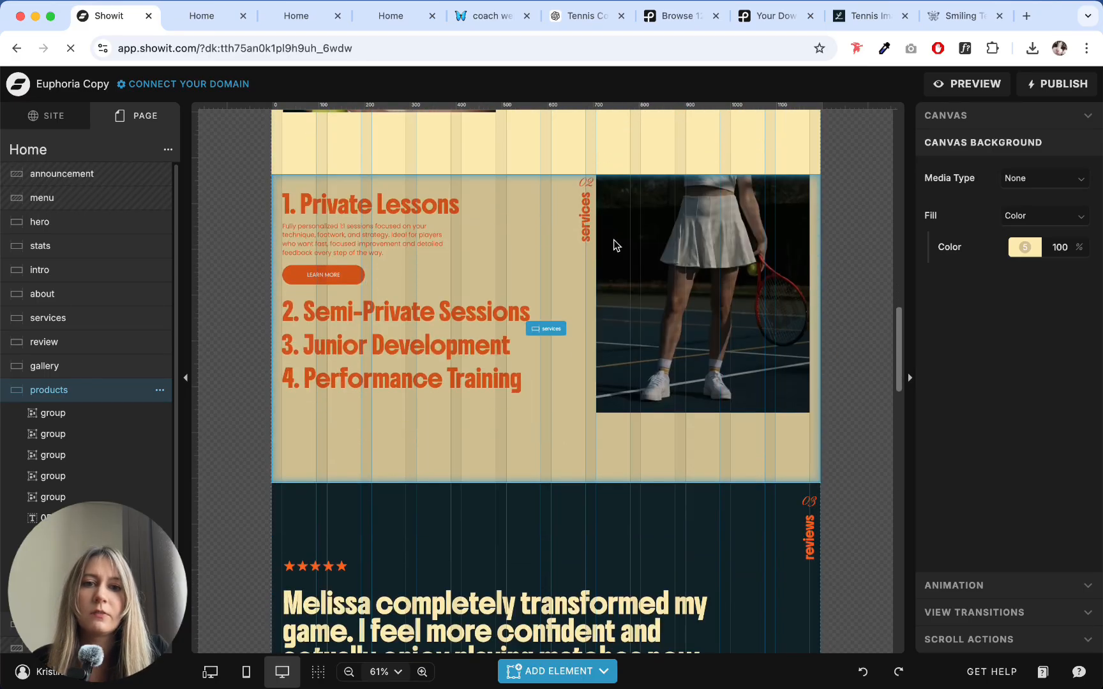
scroll(605, 285, "up", 10)
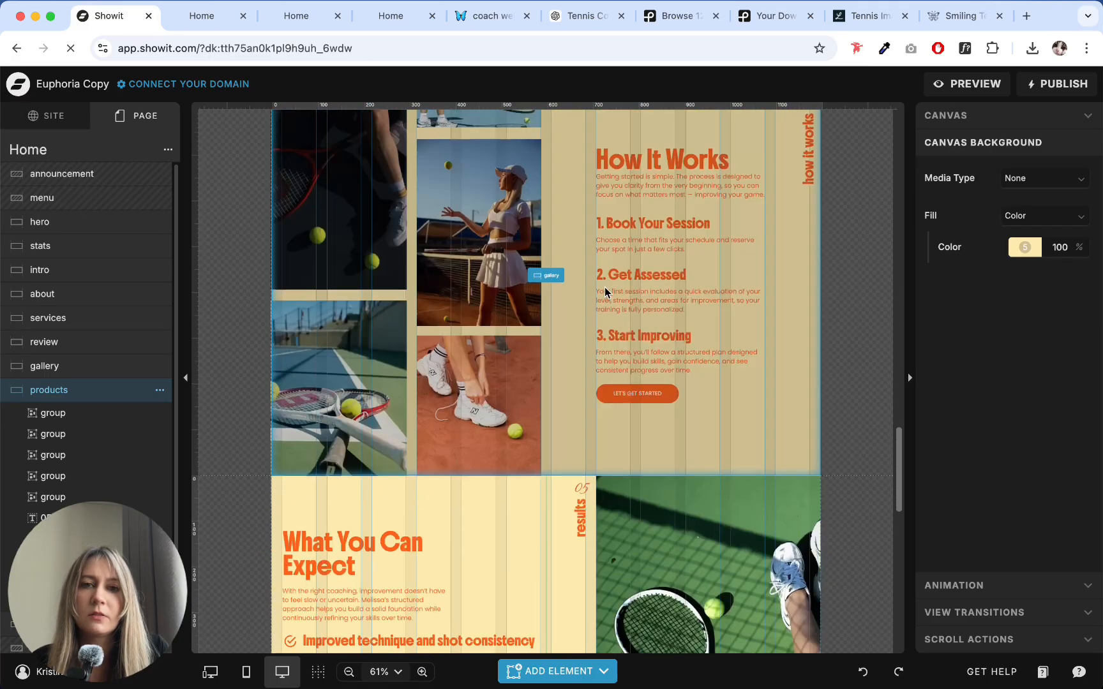
scroll(604, 287, "down", 8)
scroll(605, 289, "down", 8)
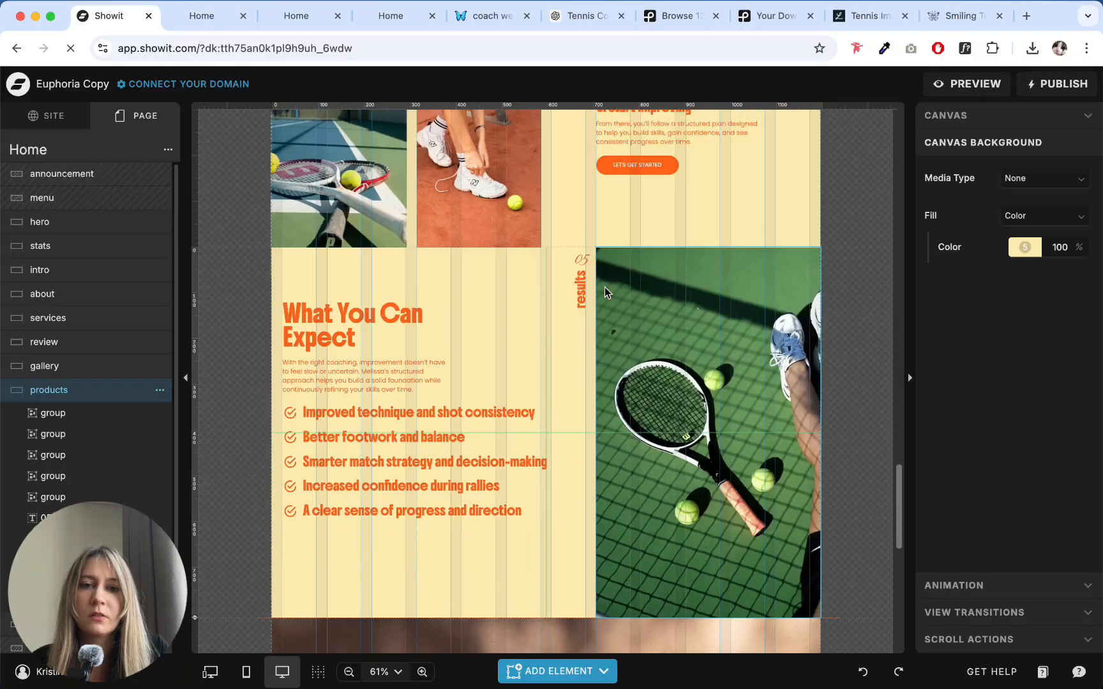
- Delete the thin horizontal line along the upper edge of the cta section
left_click(445, 378)
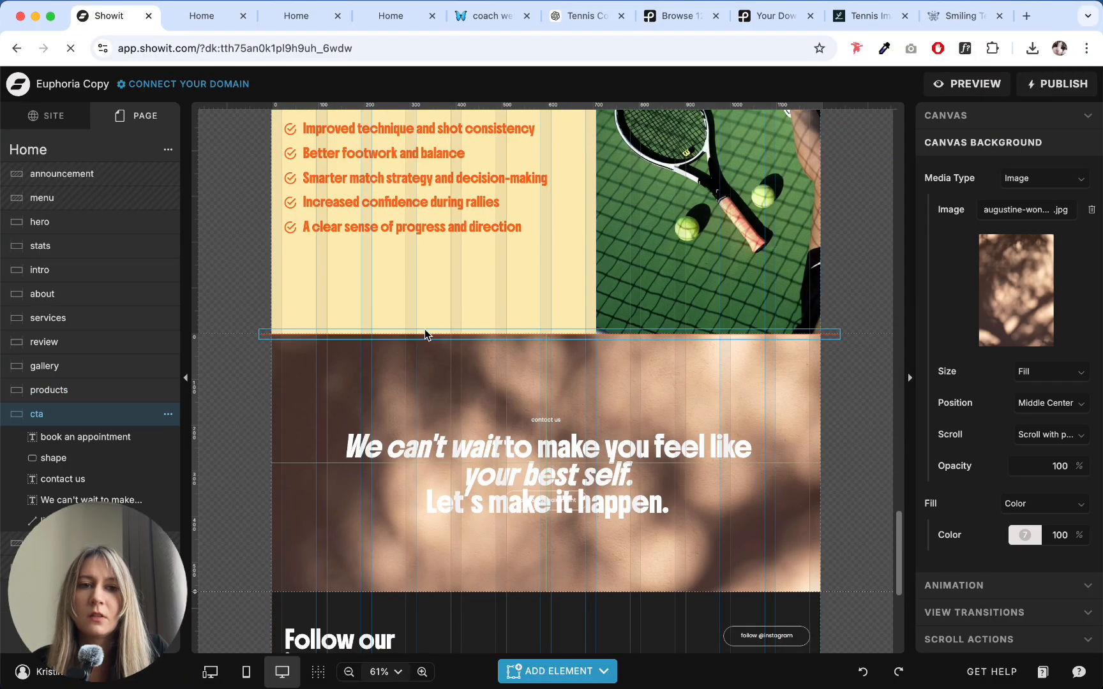
scroll(459, 325, "down", 5)
scroll(460, 325, "up", 5)
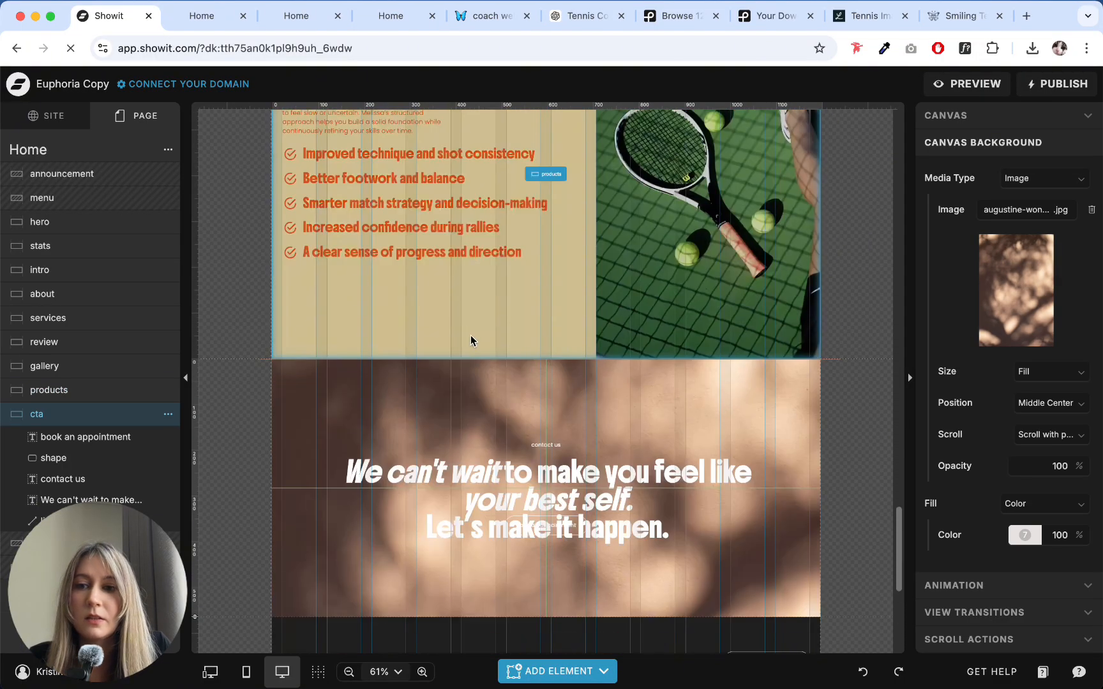
scroll(559, 411, "down", 1)
left_click(500, 333)
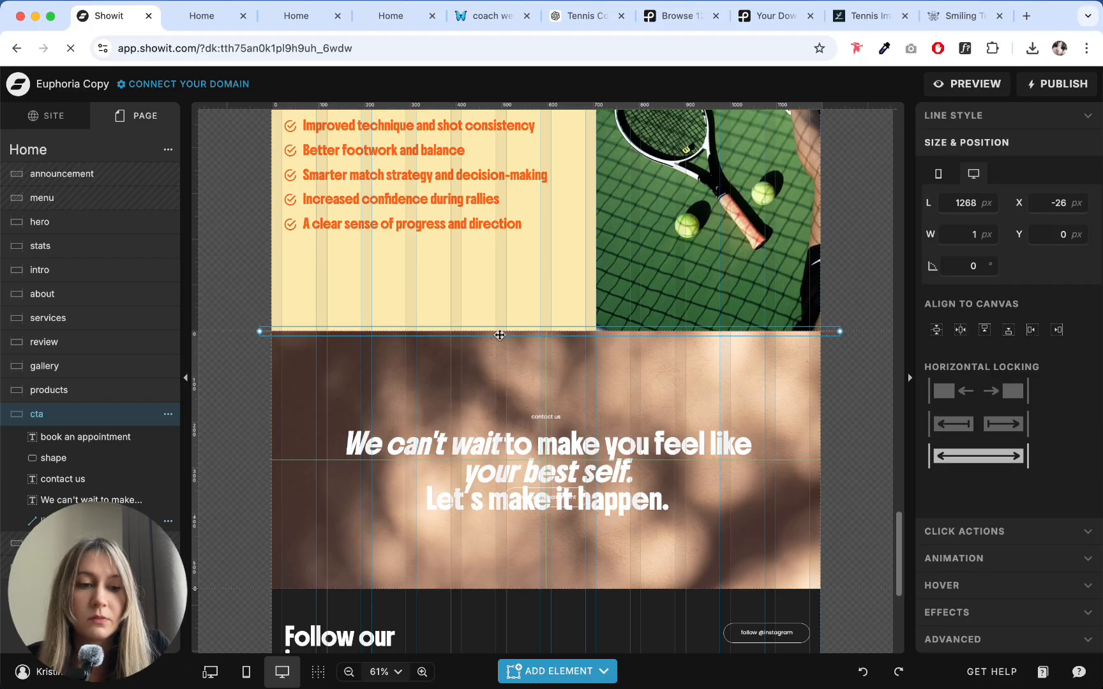
- Replace the cta section's background image with the dark landscape photo of legs in white sneakers, a red racket and tennis balls
left_click(500, 338)
left_click(1019, 290)
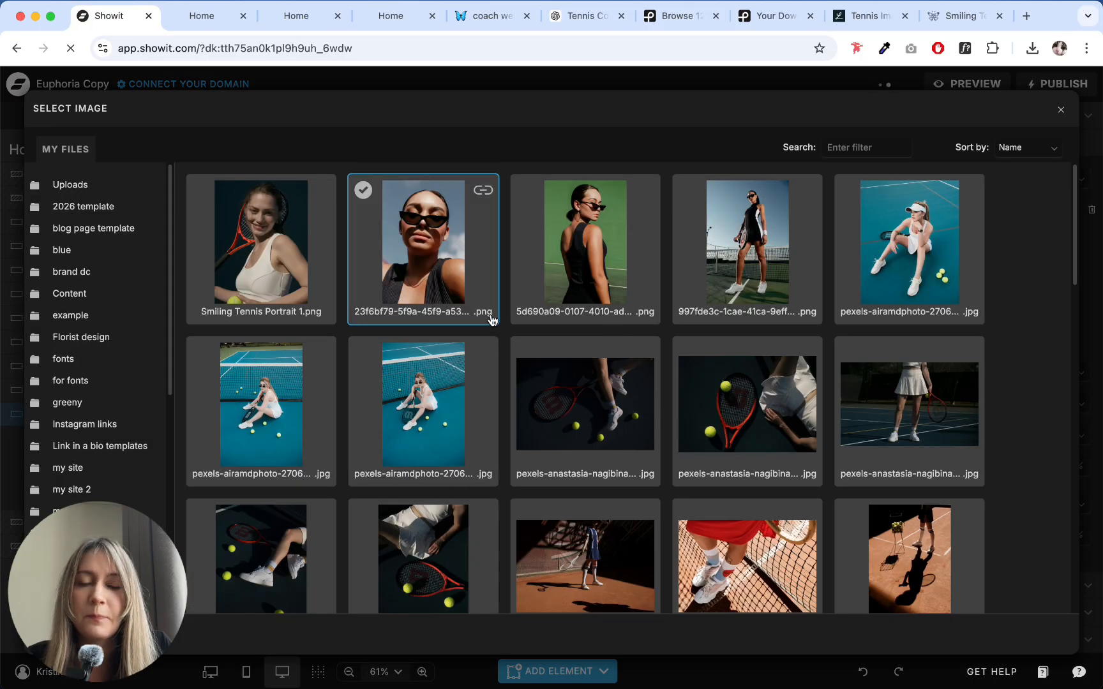
scroll(583, 325, "down", 3)
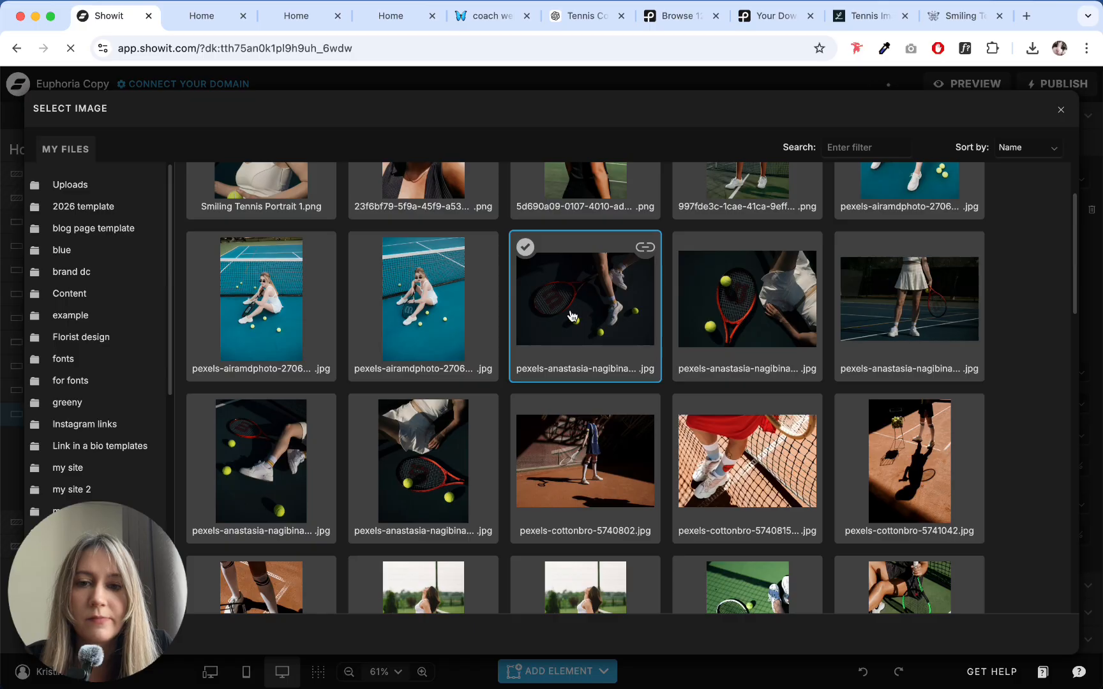
left_click(572, 316)
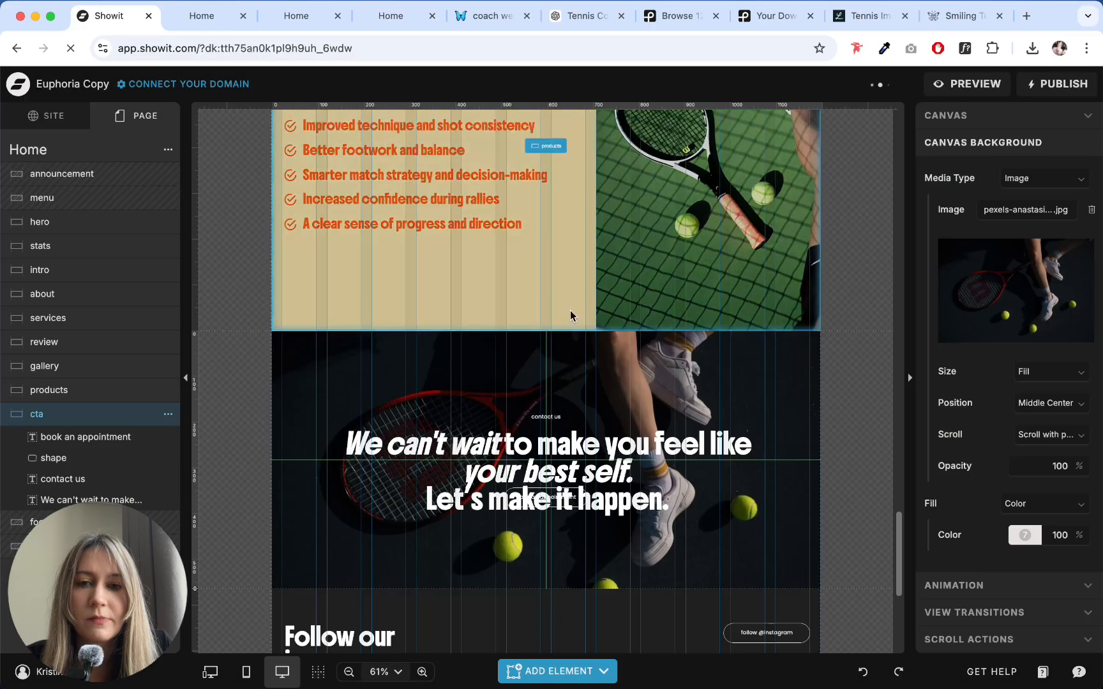
- Try the dark portrait photo of a white skirt, red racket and tennis balls as the cta section's background image
scroll(570, 310, "up", 10)
scroll(569, 310, "down", 6)
scroll(570, 310, "down", 8)
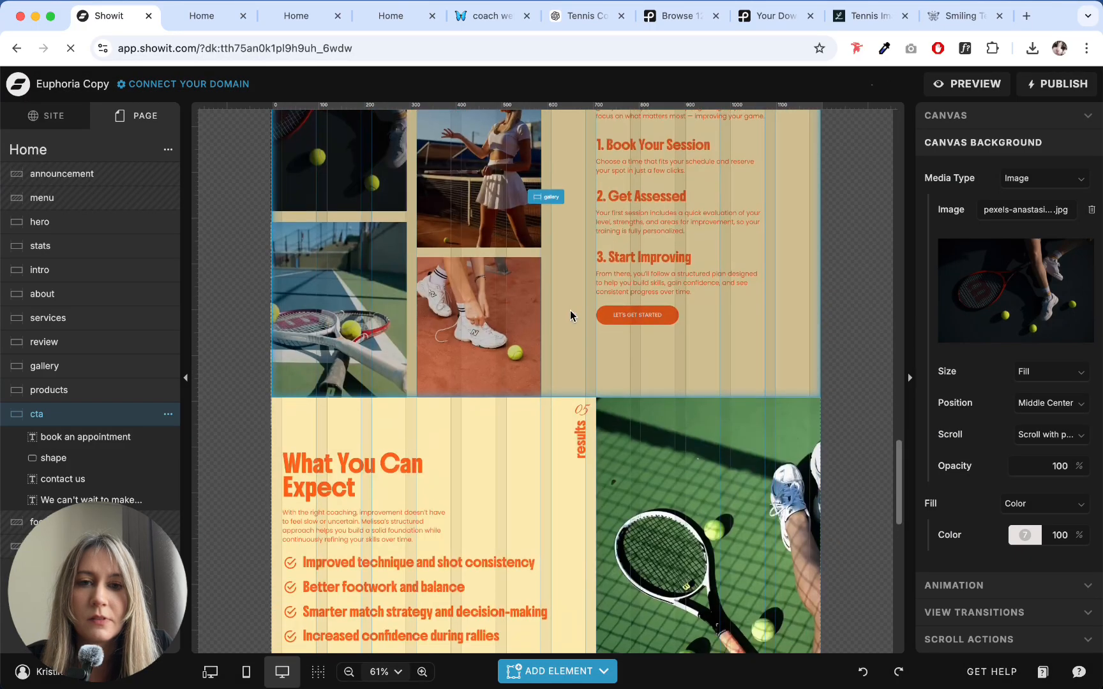
left_click(1015, 290)
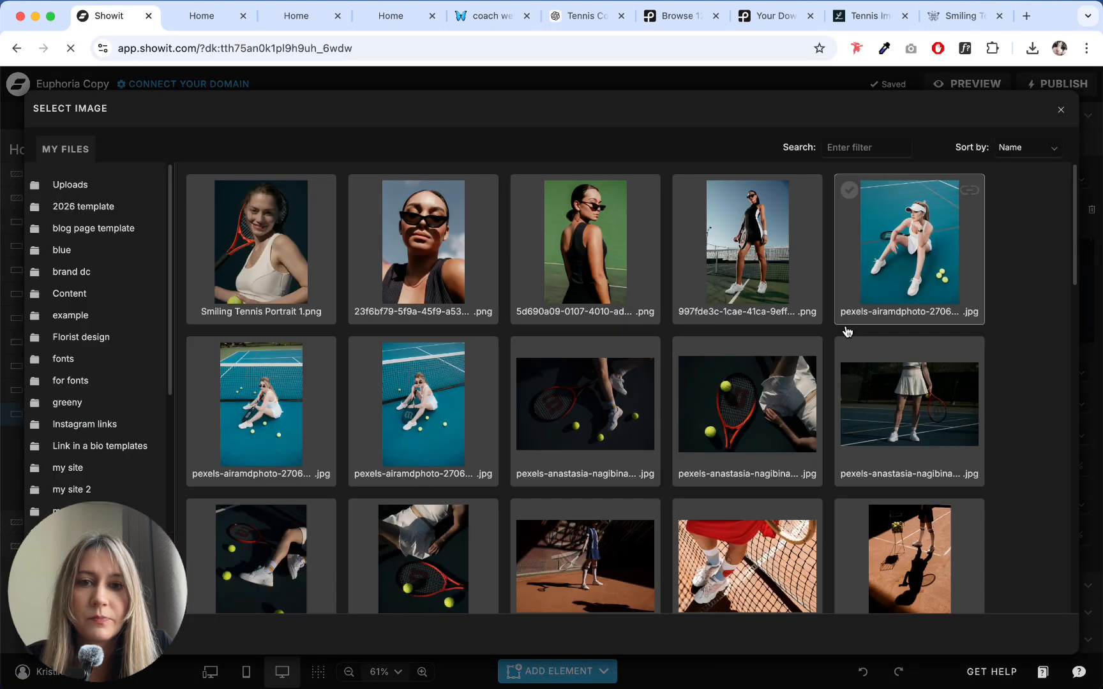
scroll(561, 383, "down", 10)
scroll(507, 335, "up", 6)
scroll(506, 336, "up", 1)
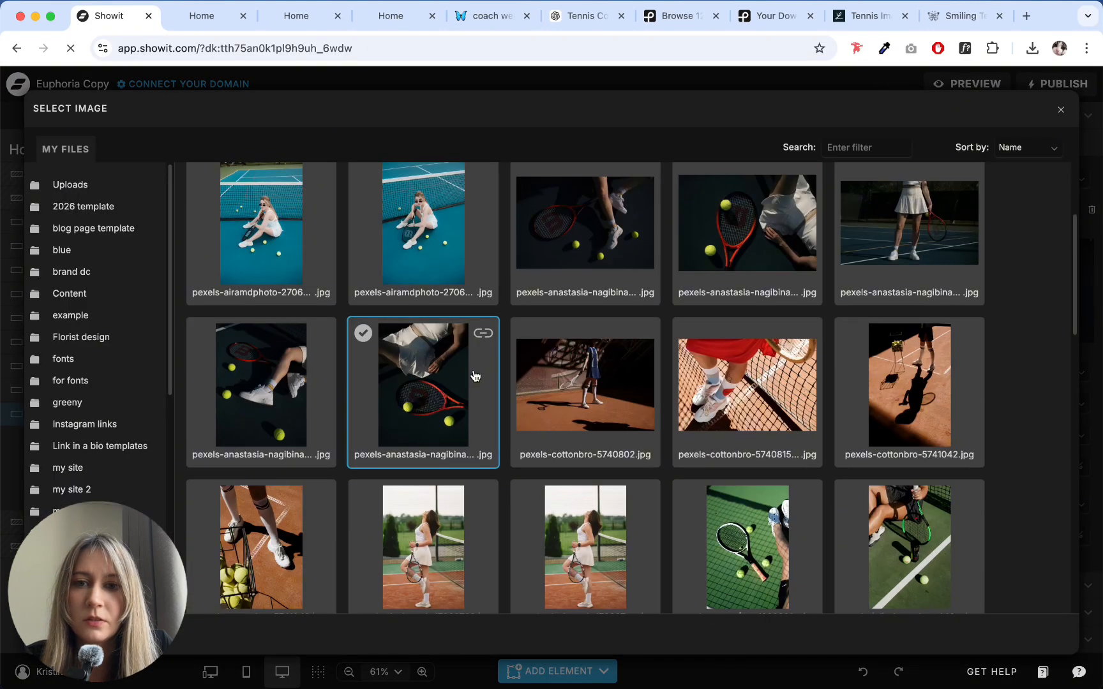
scroll(638, 319, "up", 1)
left_click(434, 409)
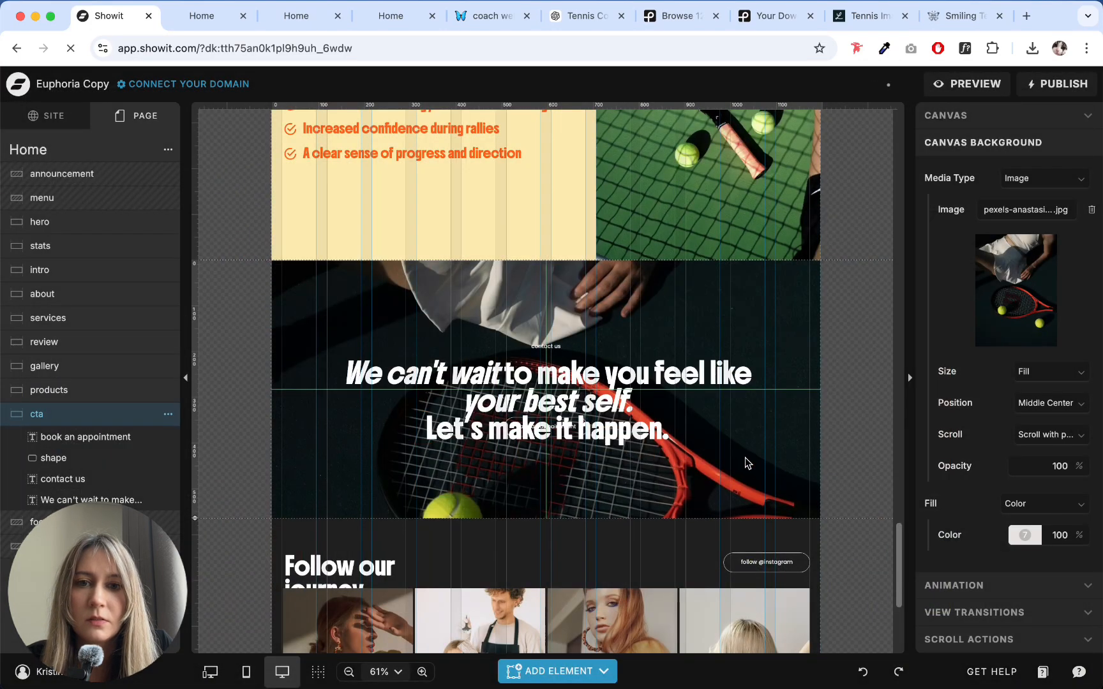
- Switch the cta background image back to the dark landscape photo of legs in white sneakers beside a red racket
left_click(1015, 290)
scroll(522, 426, "down", 6)
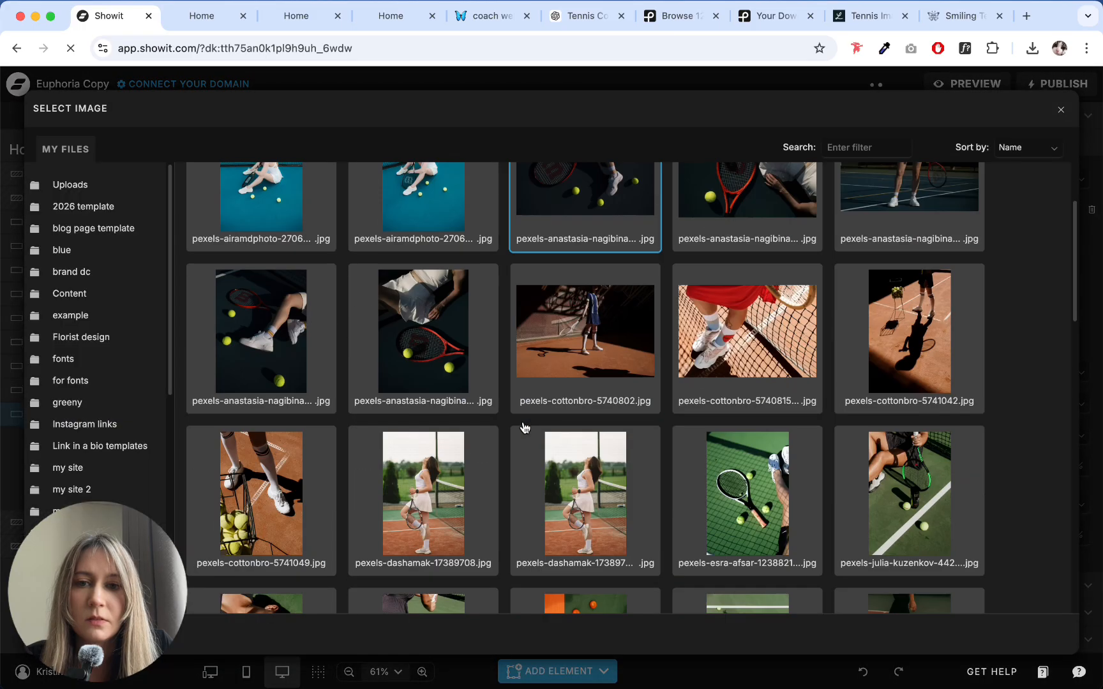
scroll(422, 482, "up", 5)
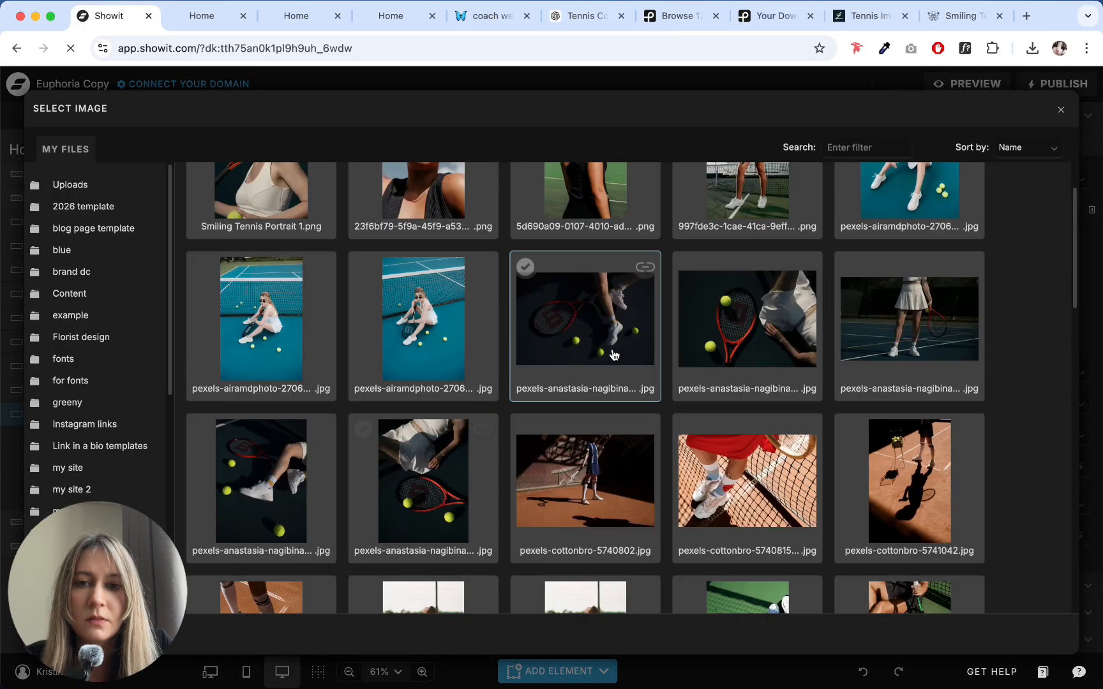
left_click(655, 326)
scroll(345, 389, "down", 1)
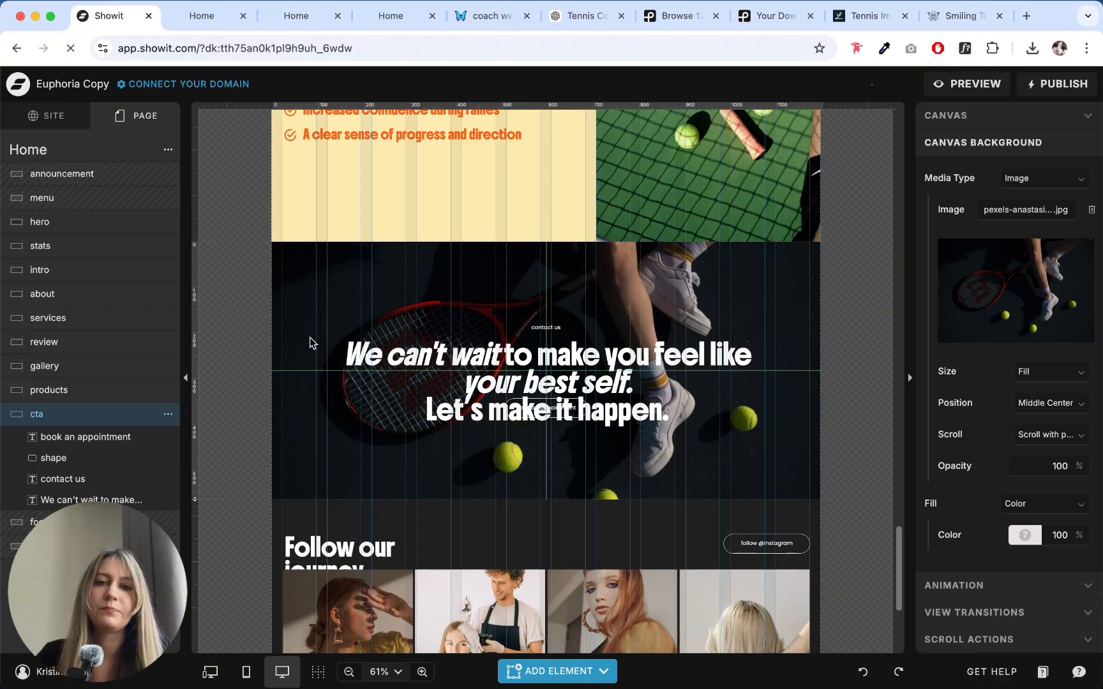
- Delete the small "contact us" text above the headline in the cta section
left_click(544, 327)
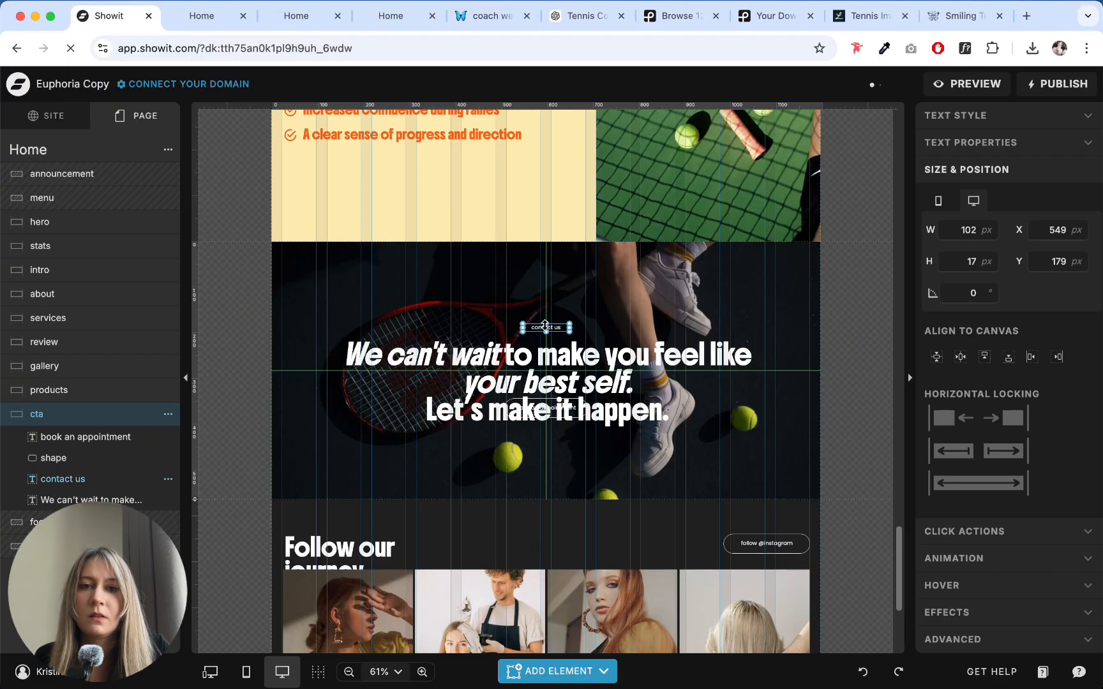
left_click(502, 295)
left_click(550, 328)
key("Delete")
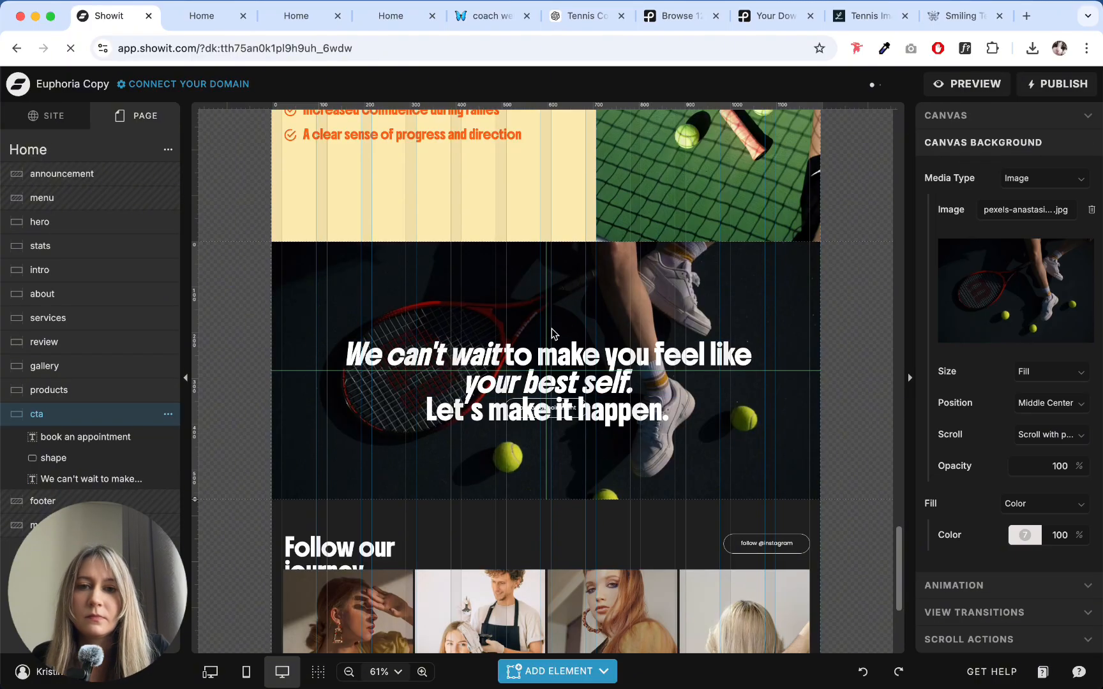
- Copy the hero section's script tagline, headline and button together
scroll(554, 275, "up", 15)
left_click(553, 271)
left_click_drag(452, 264, 650, 502)
left_click(629, 491)
scroll(629, 489, "down", 20)
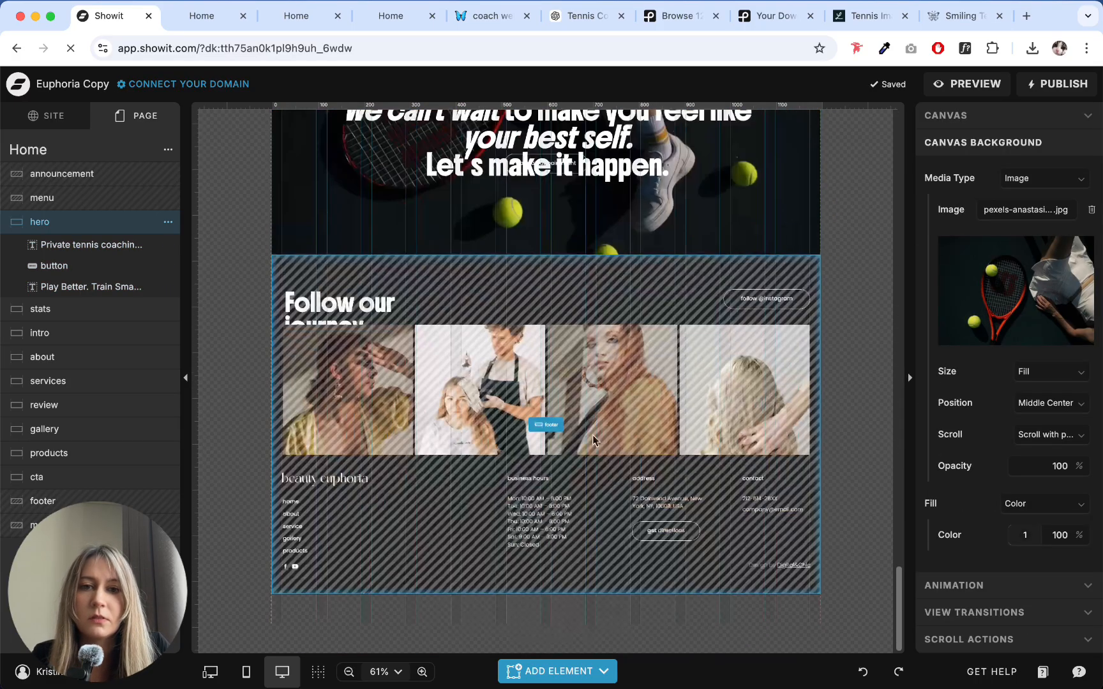
- Replace the cta section's remaining headline, button shape and label with the copied hero tagline, headline and button
scroll(592, 436, "up", 3)
left_click(356, 270)
left_click_drag(411, 203, 582, 281)
key("Delete")
key("super+v")
left_click(351, 381)
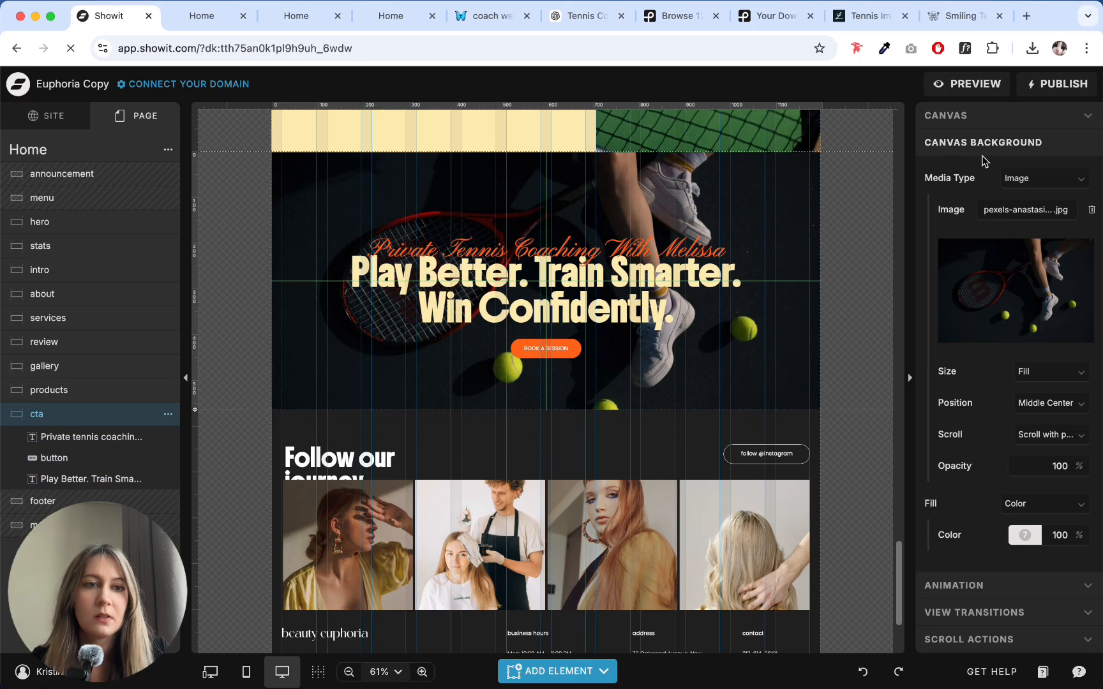
- Set the cta canvas type to Window Height and extend its minimum height to 770 px
left_click(940, 117)
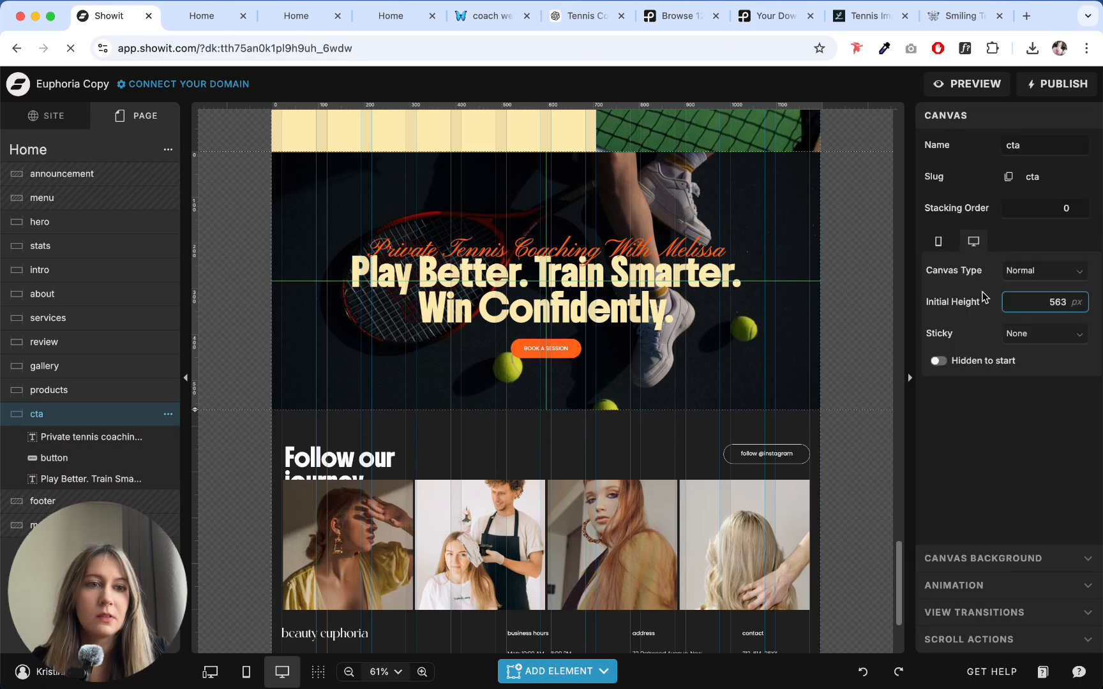
left_click(1024, 272)
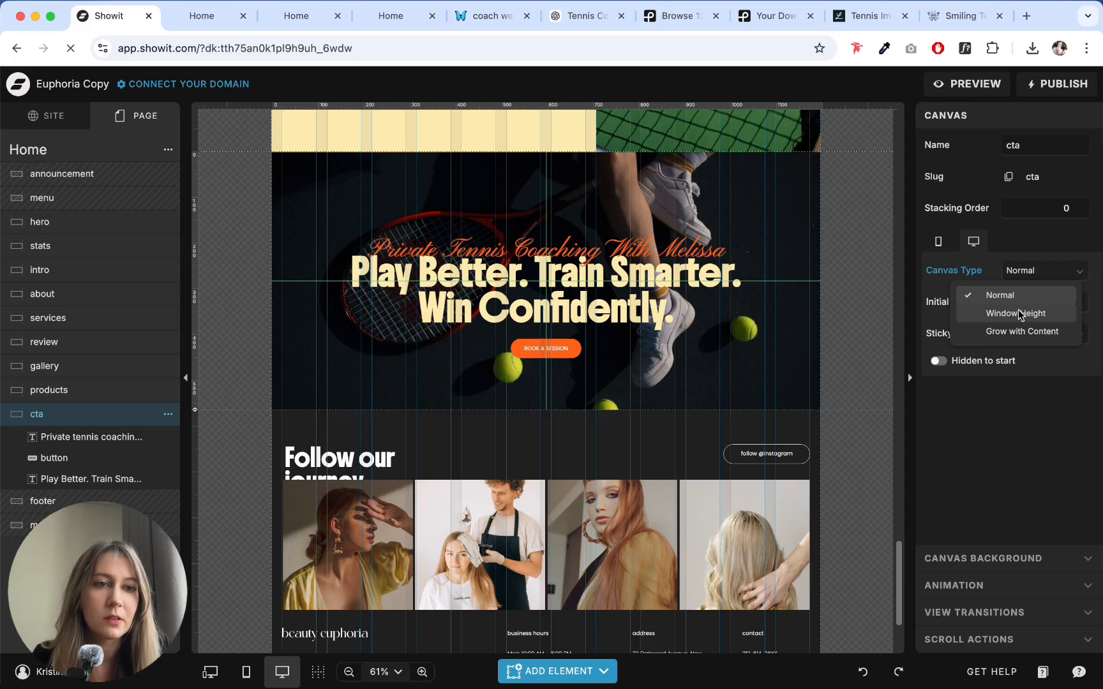
left_click(1020, 313)
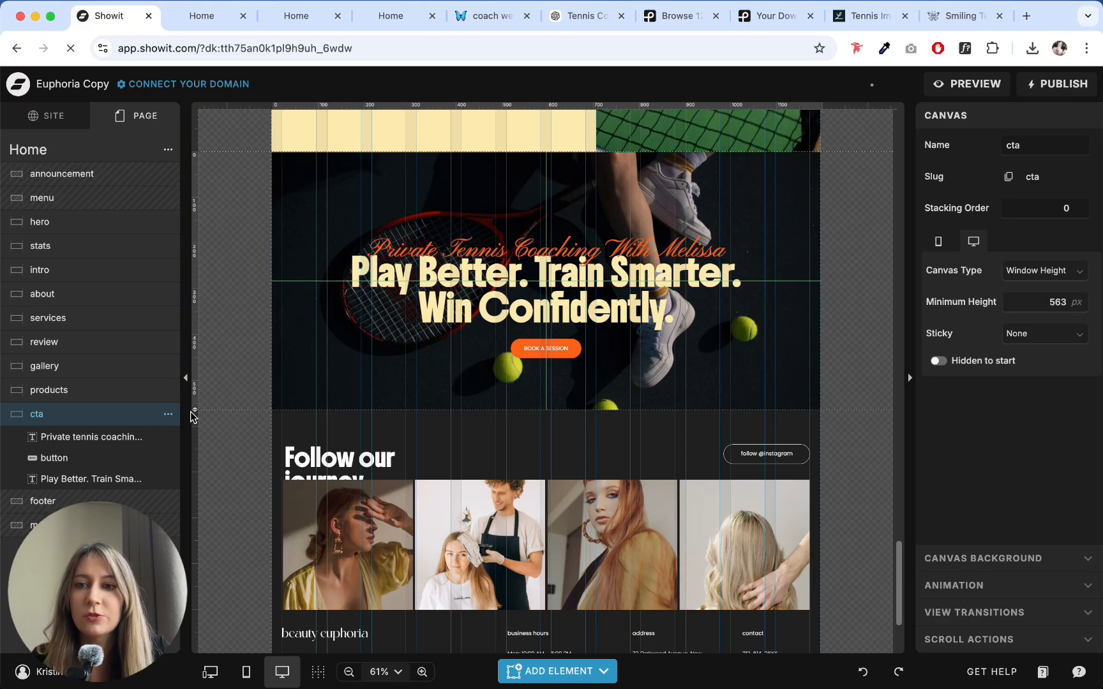
left_click_drag(193, 416, 209, 505)
- Move the cta tagline, headline and button down together to about the vertical middle of the taller section
left_click_drag(341, 211, 632, 394)
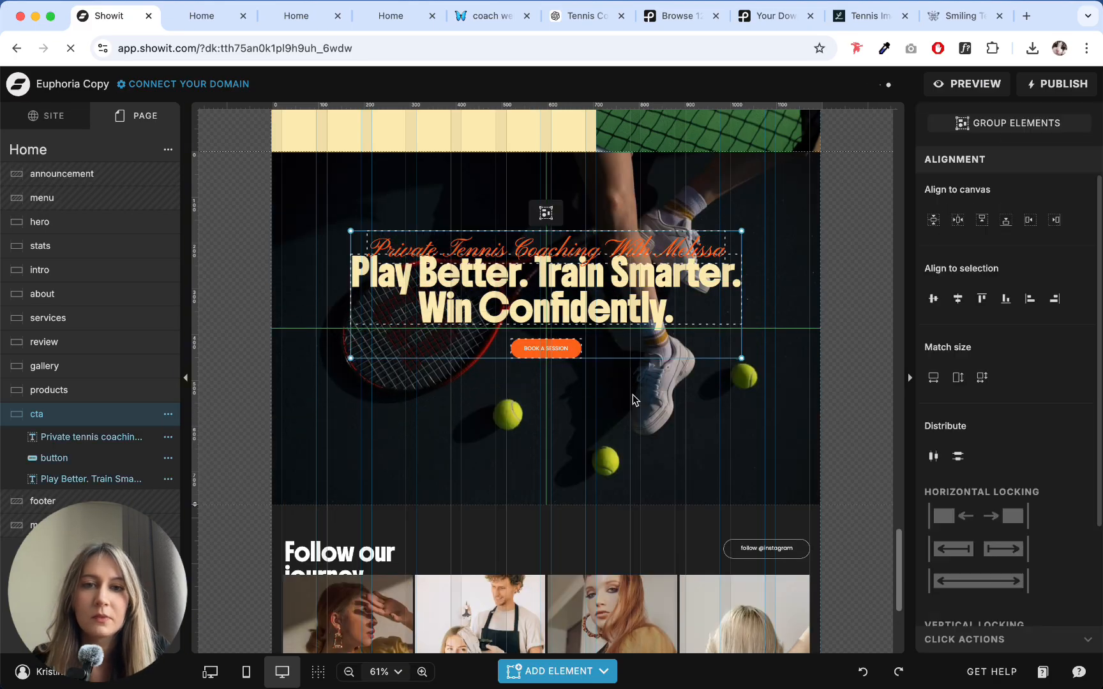
left_click_drag(674, 445, 459, 222)
left_click_drag(624, 268, 626, 313)
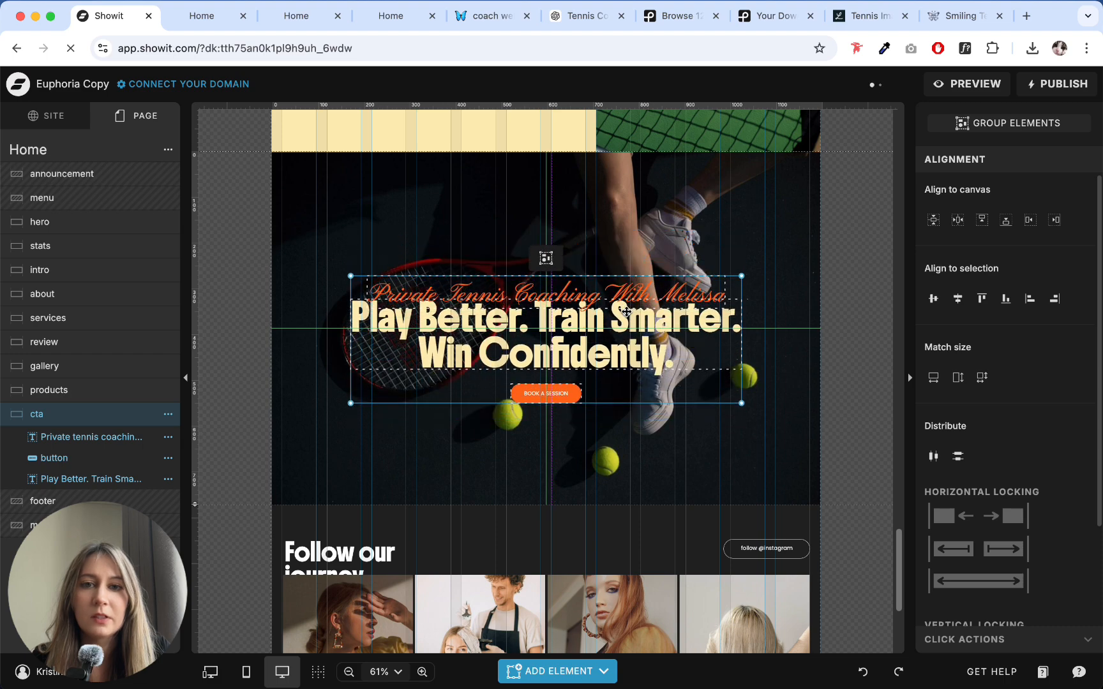
left_click(656, 220)
- Replace the cta headline with "Ready to Level Up Your Game?" copied from the CTA section copy in ChatGPT
left_click(581, 15)
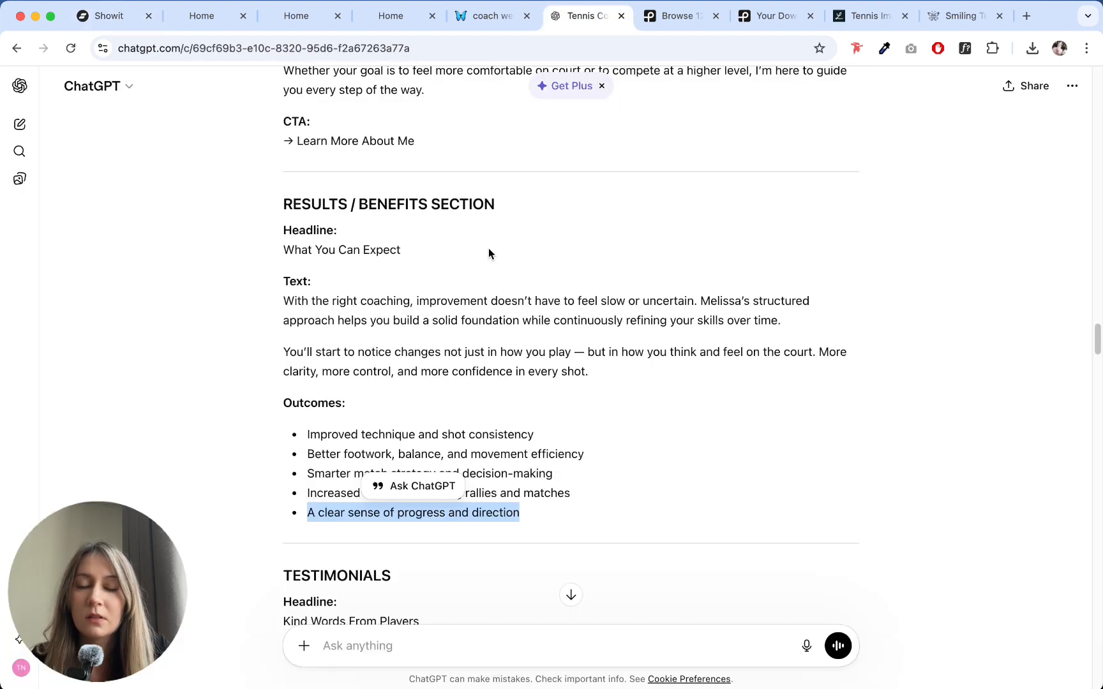
scroll(488, 253, "down", 15)
scroll(448, 263, "up", 3)
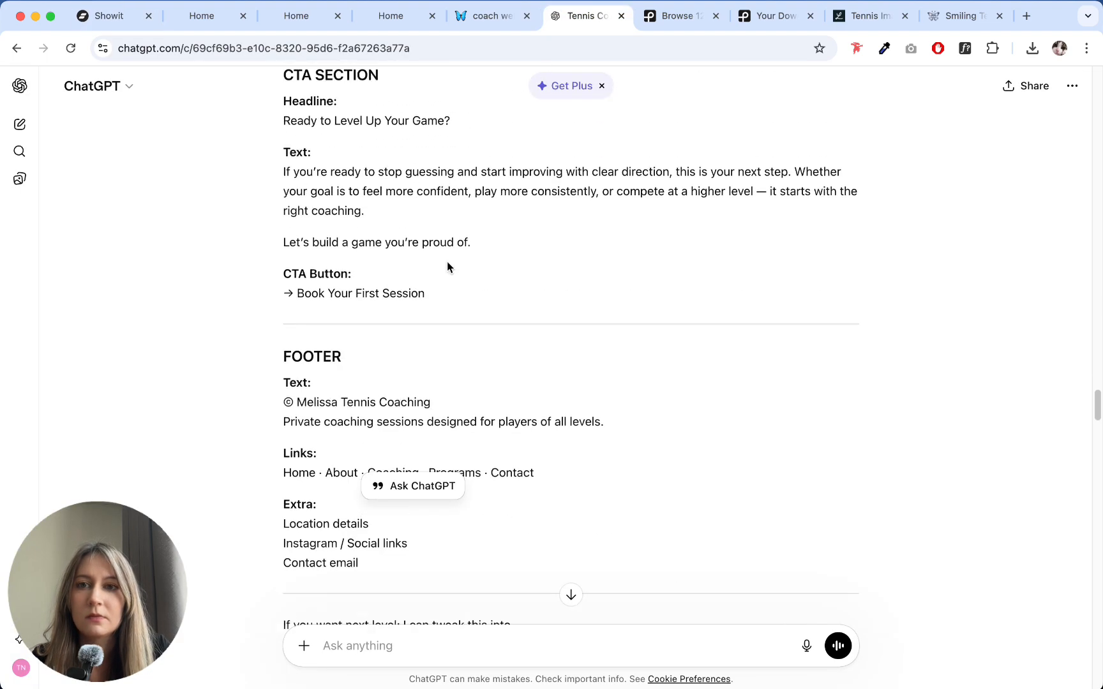
scroll(447, 263, "up", 3)
left_click_drag(284, 258, 451, 263)
key("super+c")
left_click(110, 27)
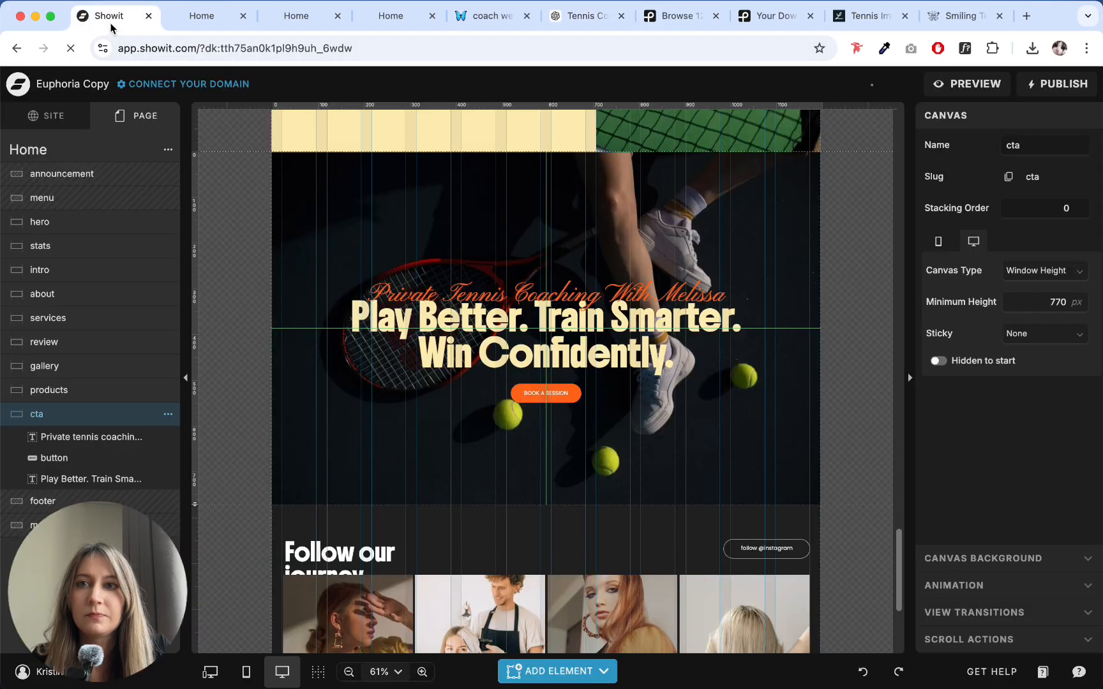
double_click(536, 349)
key("super+v")
left_click(675, 419)
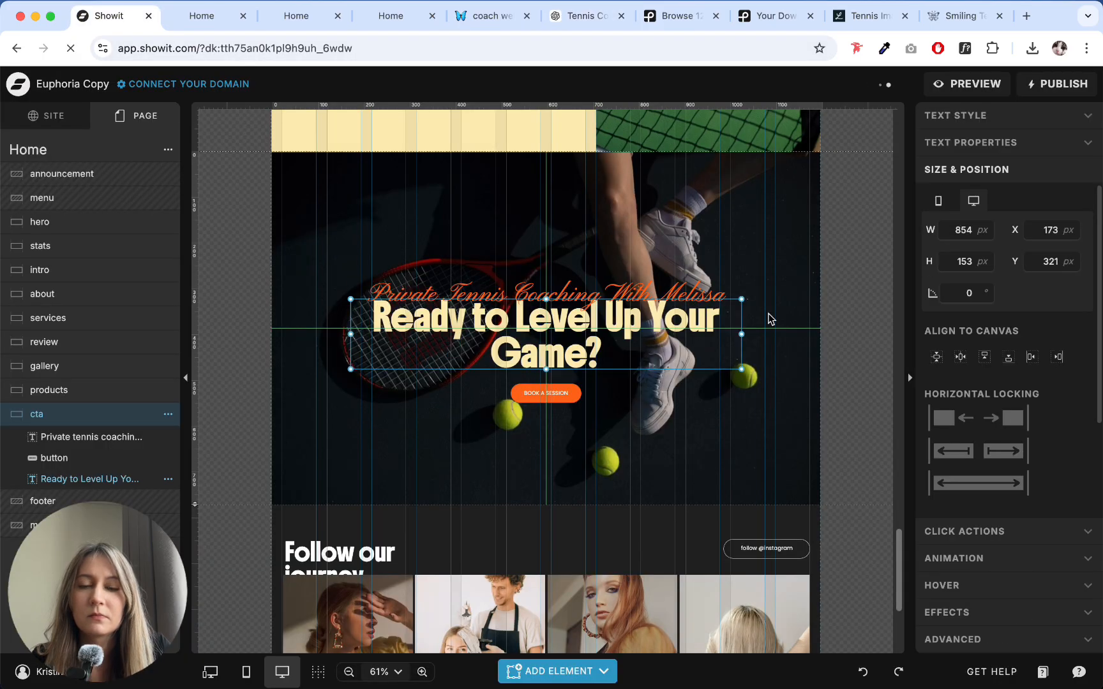
left_click(769, 319)
- Replace the cta script tagline with "Let's build a game you're proud of." from the ChatGPT copy
left_click(562, 20)
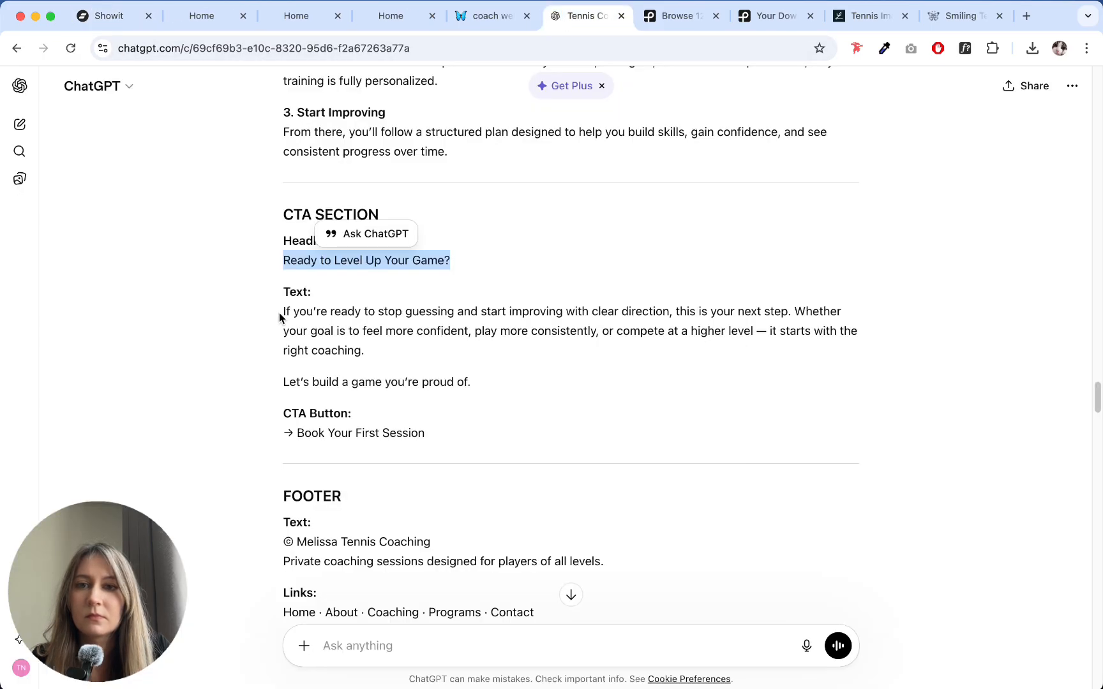
left_click_drag(280, 383, 483, 377)
key("super+c")
left_click(110, 16)
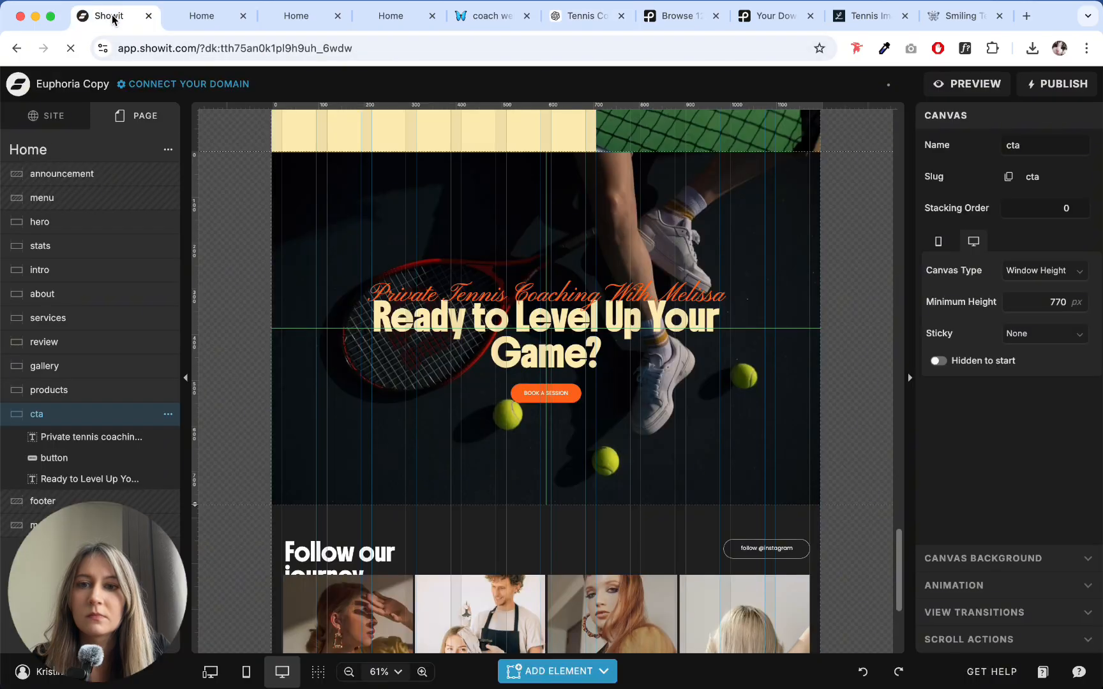
double_click(536, 287)
key("super+v")
left_click(784, 264)
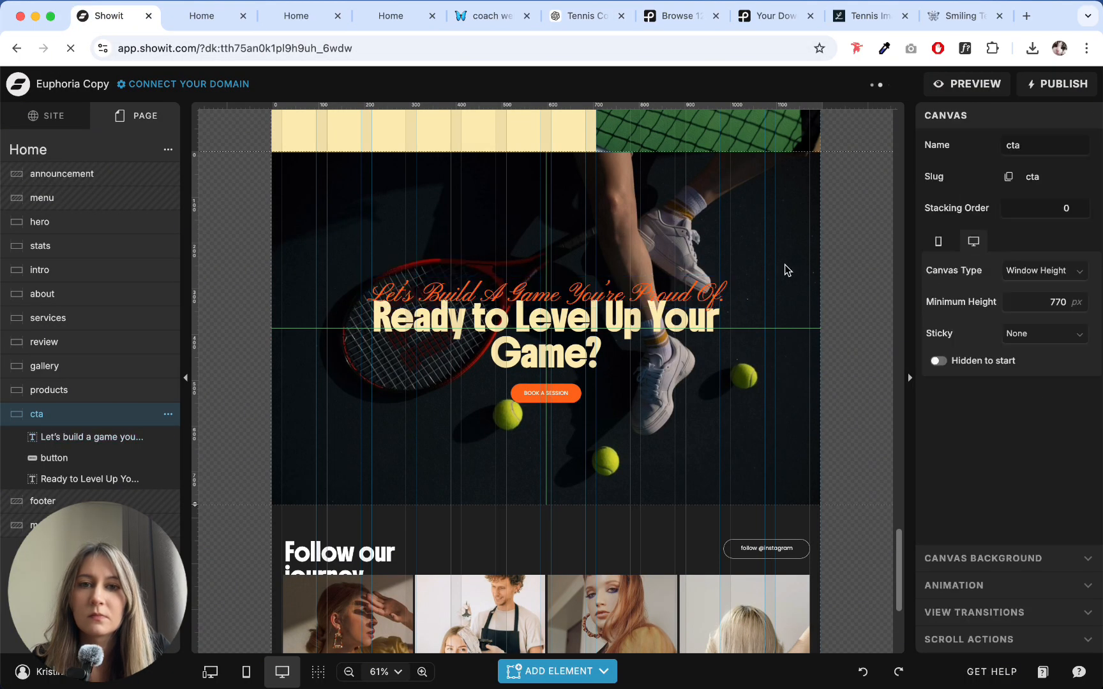
- Shorten the cta script tagline to "a game you're proud of."
left_click(716, 293)
left_click(682, 295)
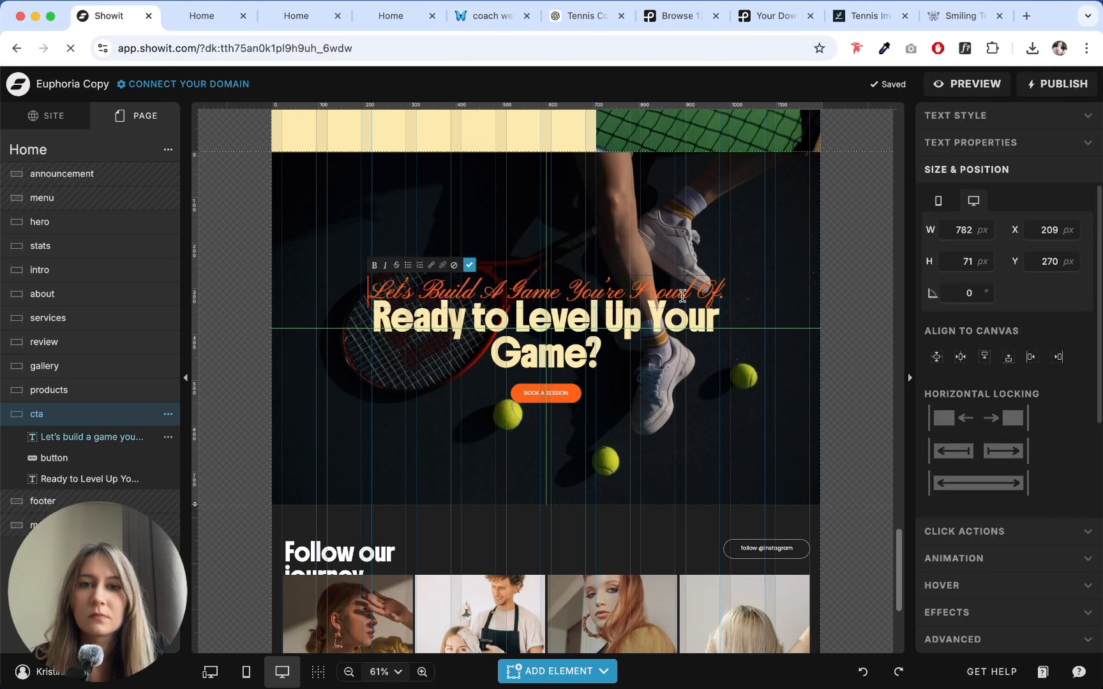
left_click(776, 256)
left_click(776, 221)
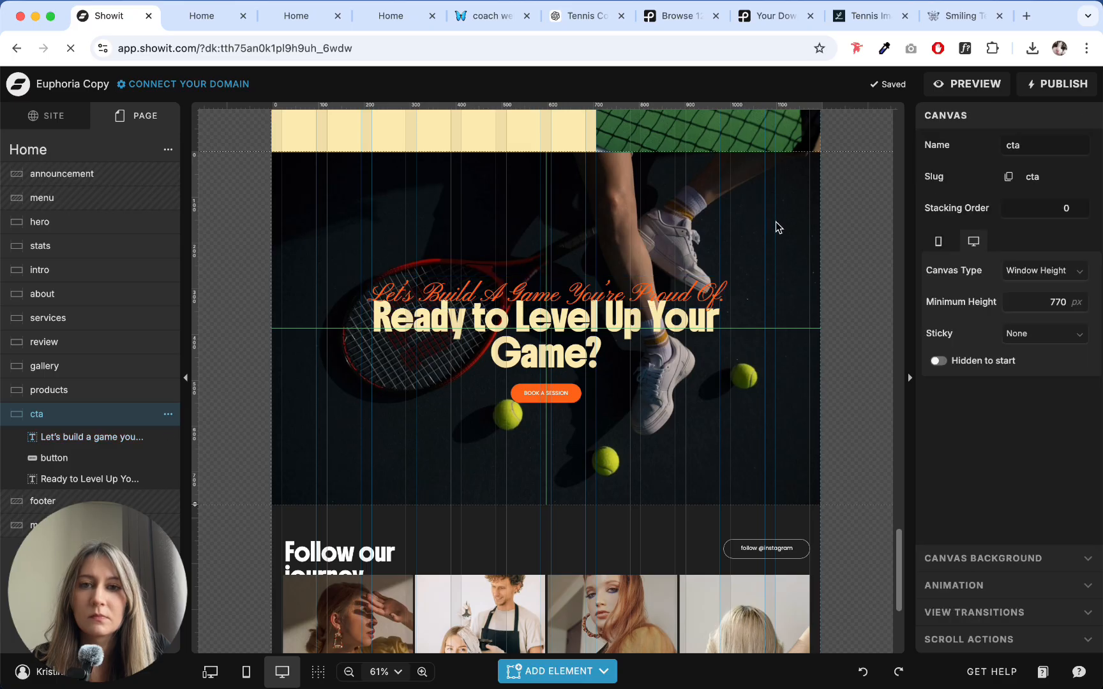
double_click(502, 300)
left_click_drag(486, 295, 313, 293)
key("BackSpace")
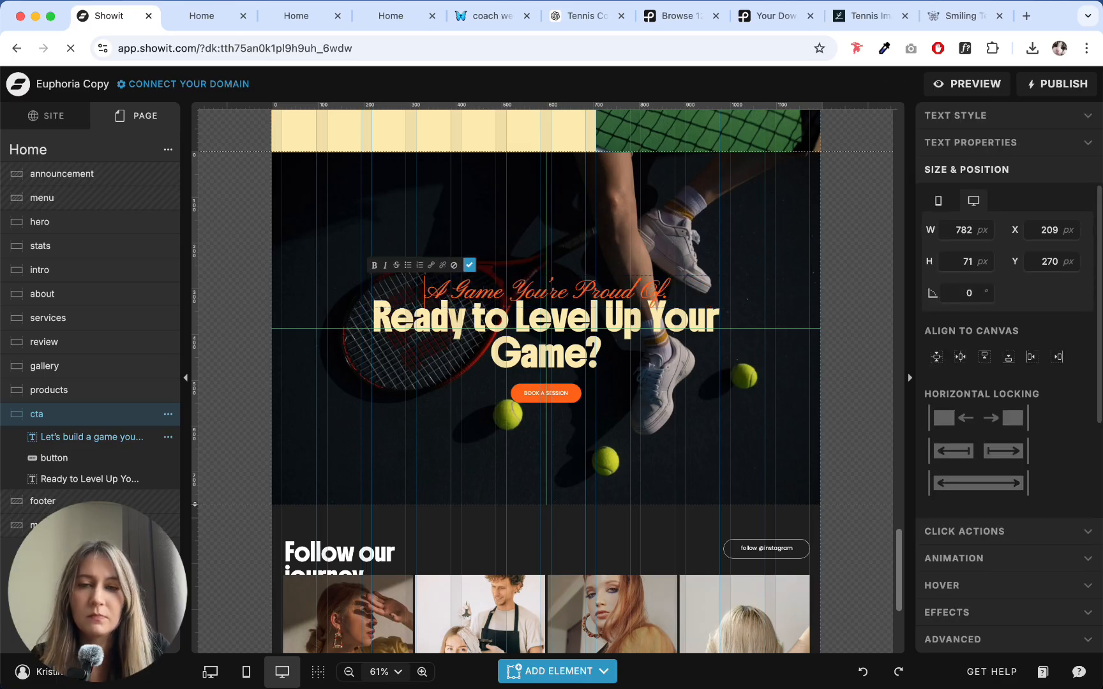
left_click(537, 192)
left_click(547, 221)
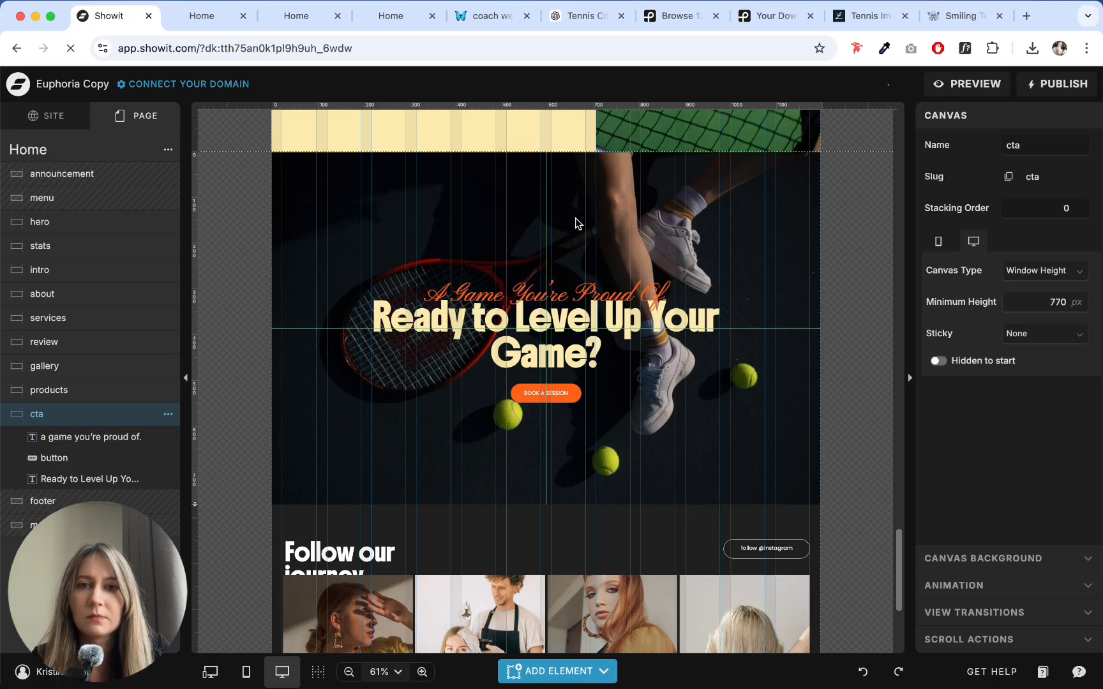
- Change the cta button label to "Book Your First Session" using the text from ChatGPT
left_click(582, 16)
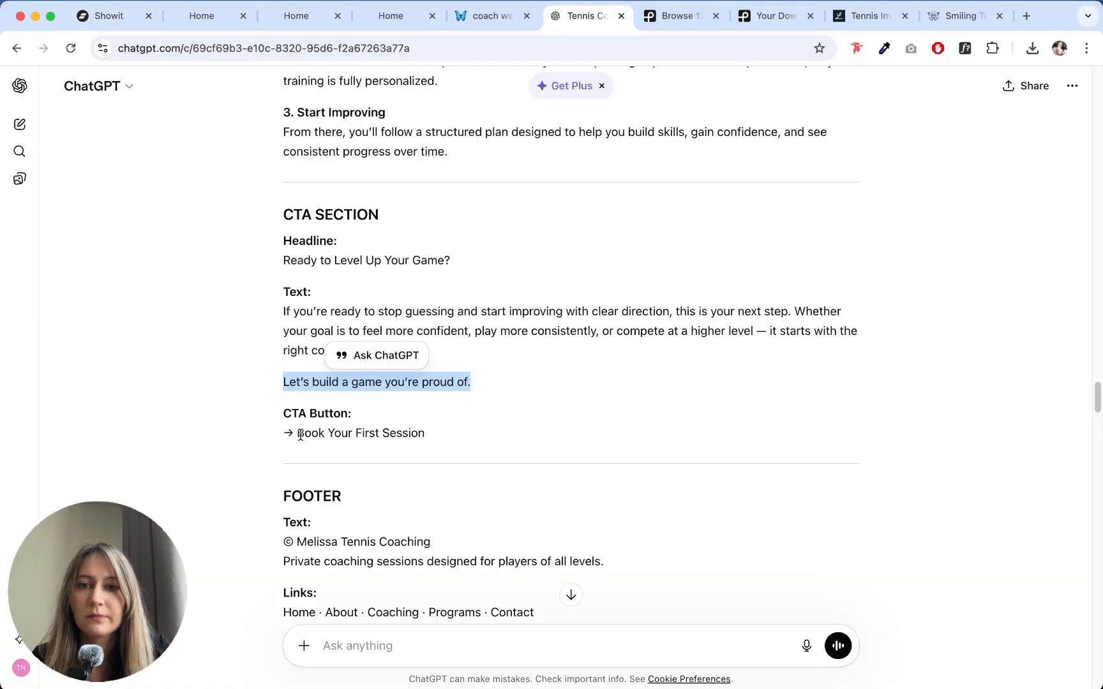
left_click_drag(299, 434, 486, 441)
key("super+c")
left_click(109, 15)
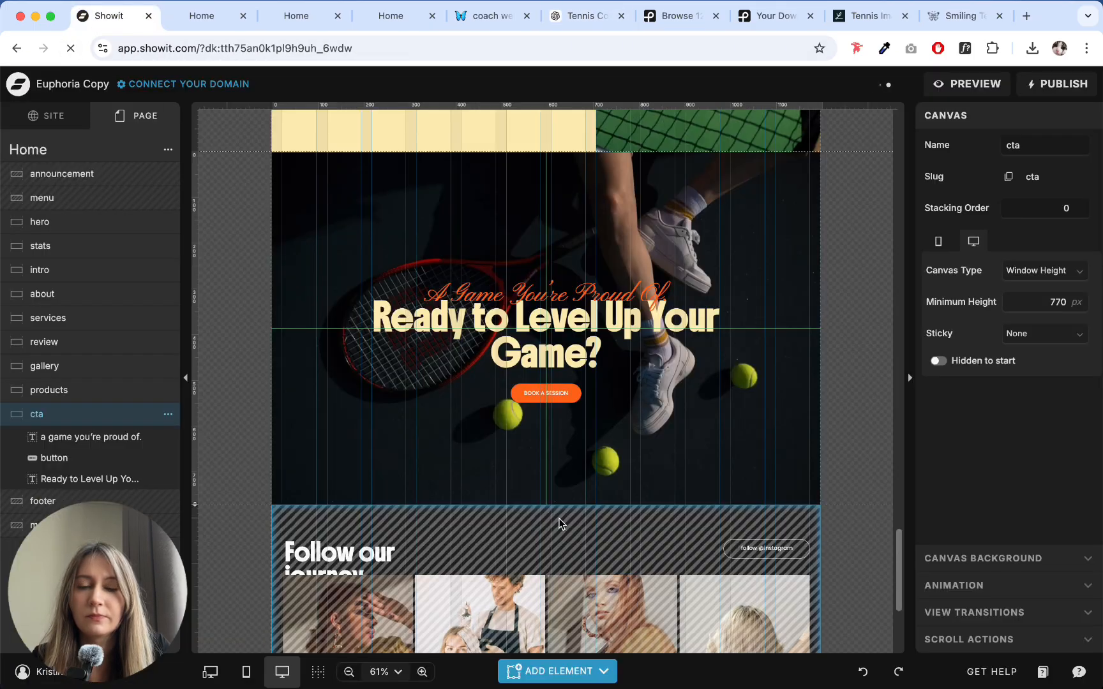
double_click(545, 393)
key("super+v")
left_click(643, 440)
- Widen the cta button to fit its full label on one line and recenter it under the headline
left_click(584, 399)
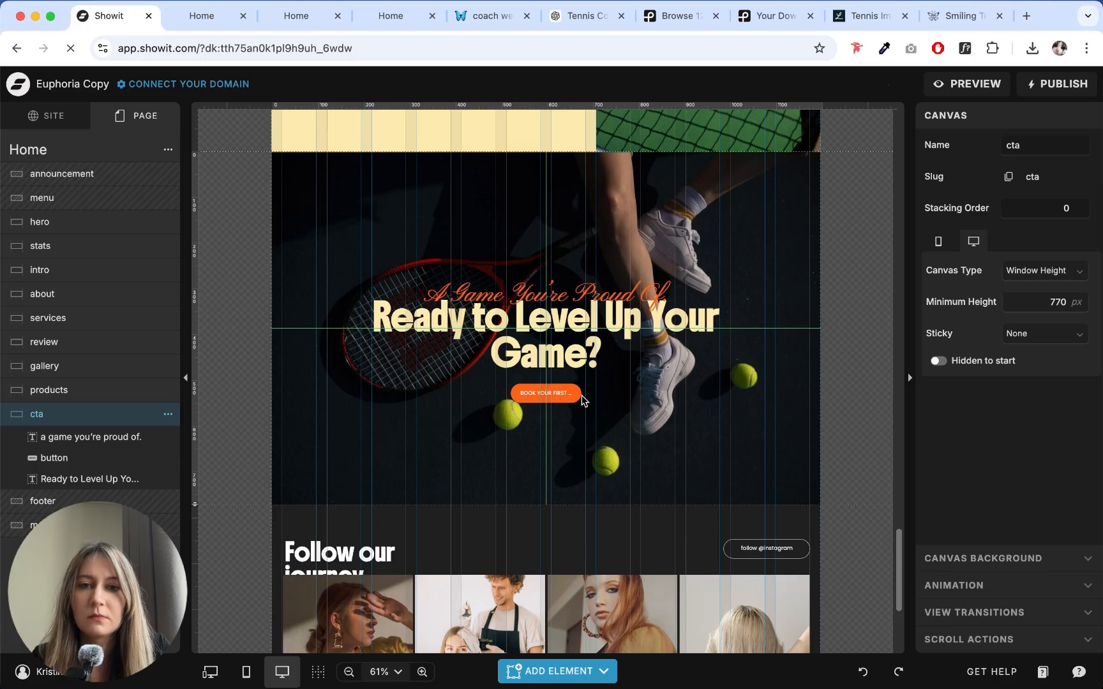
left_click(581, 394)
left_click_drag(581, 393, 611, 396)
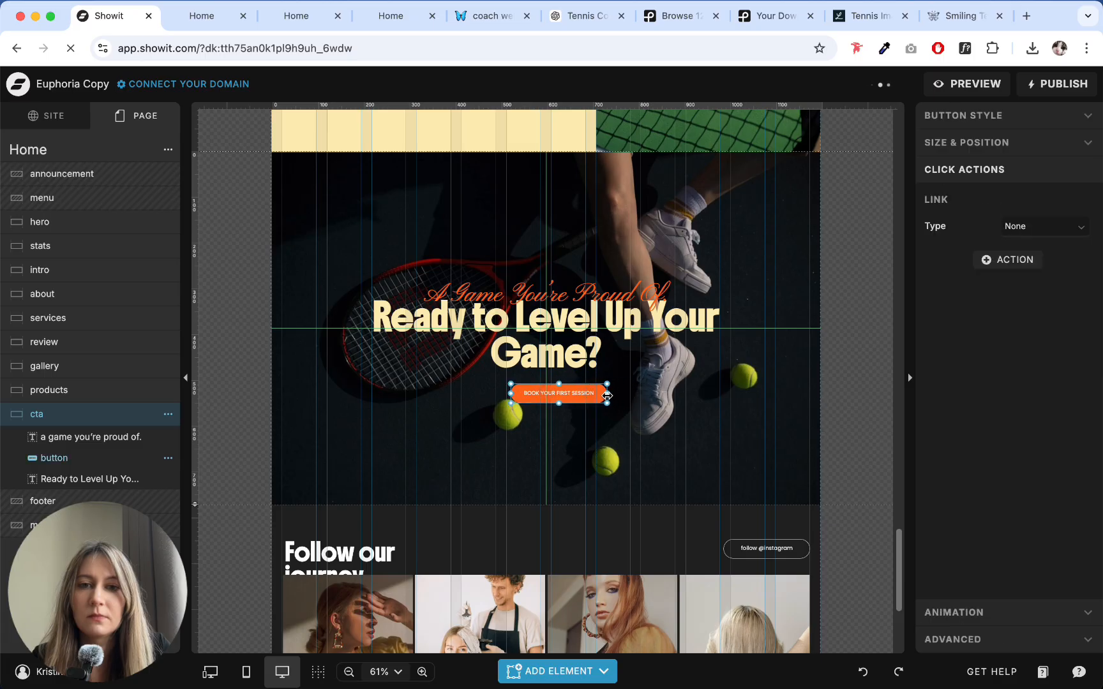
left_click_drag(594, 394, 579, 393)
left_click(619, 467)
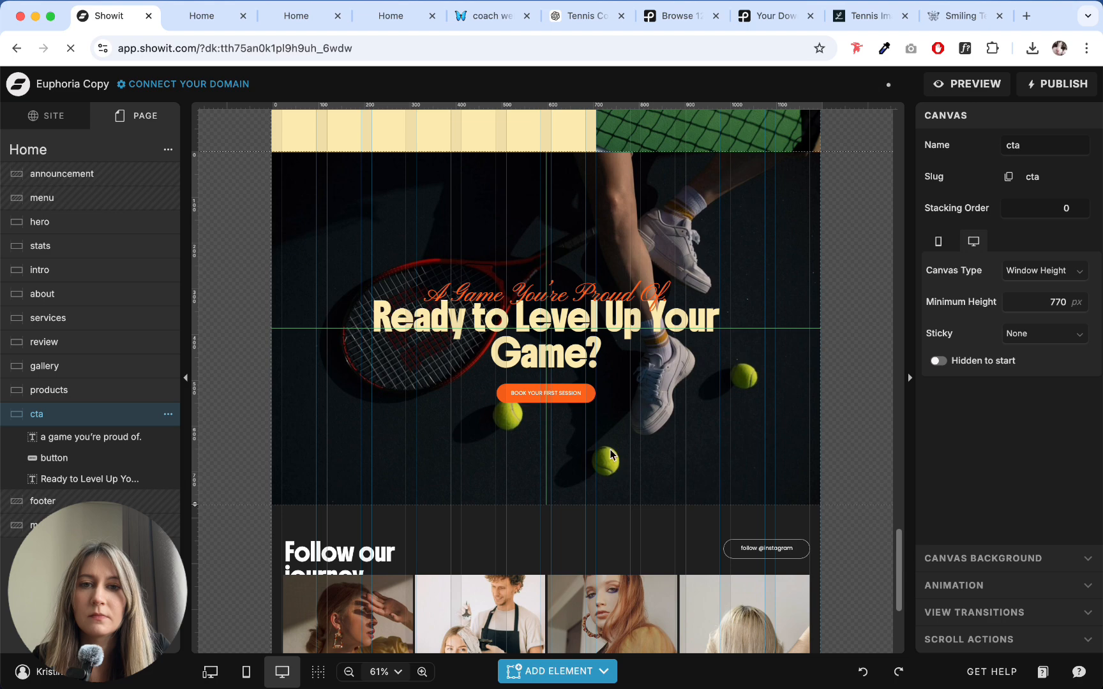
- Move the cta button lower and add a paragraph containing the "If you're ready to stop guessing…" text copied from ChatGPT
left_click(586, 16)
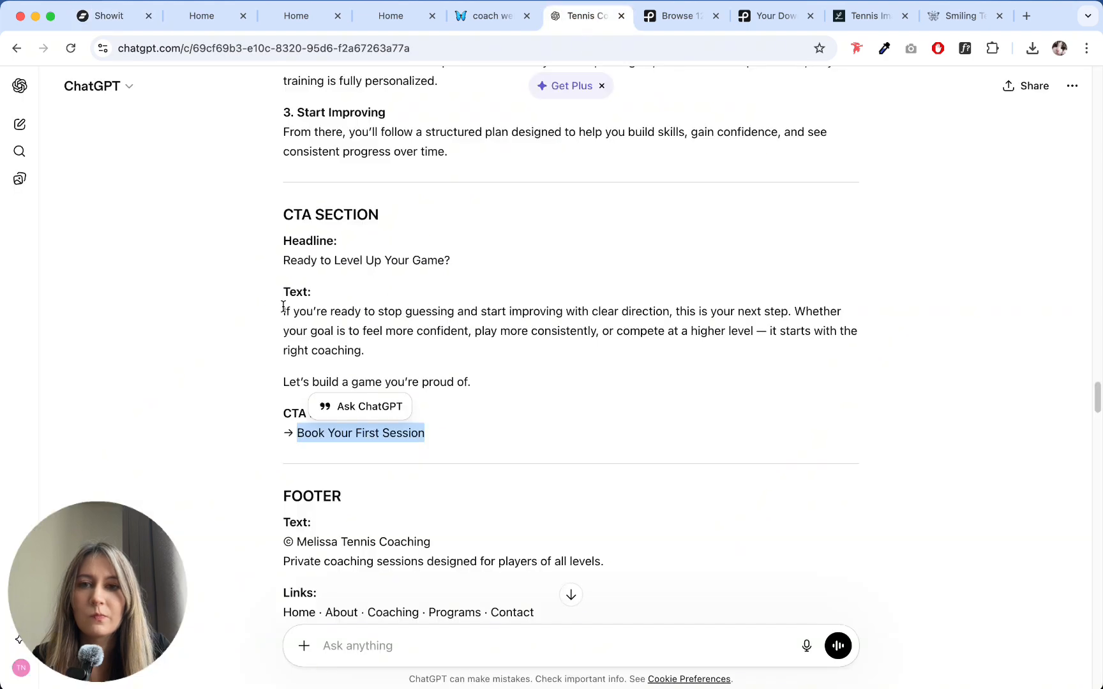
left_click_drag(283, 309, 447, 352)
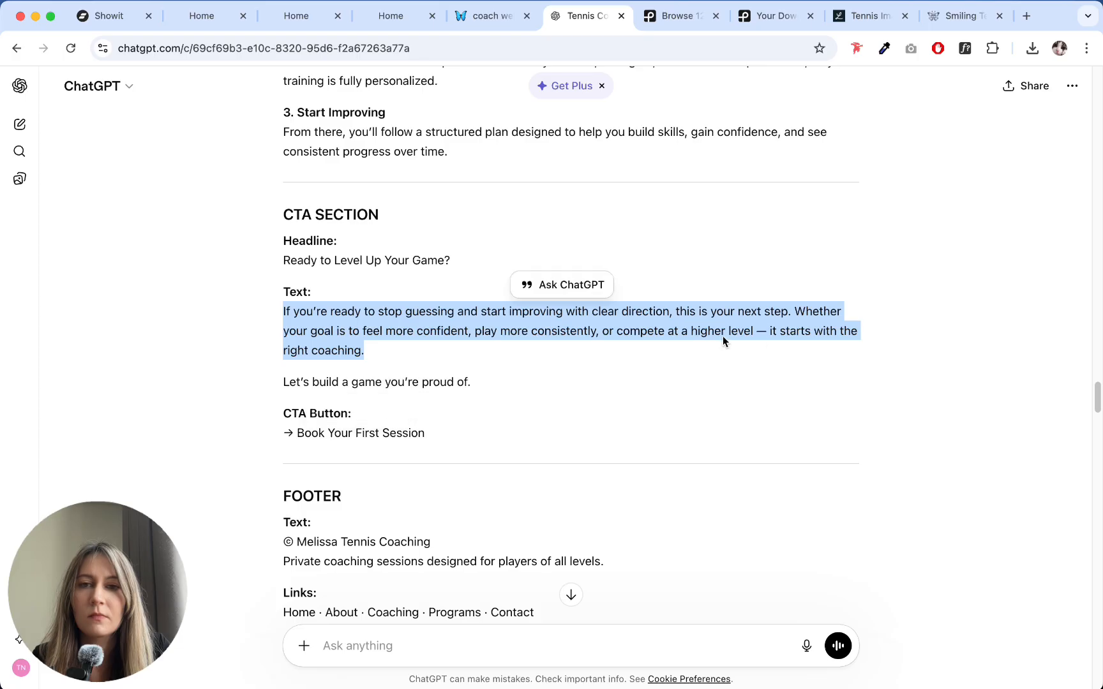
left_click(107, 16)
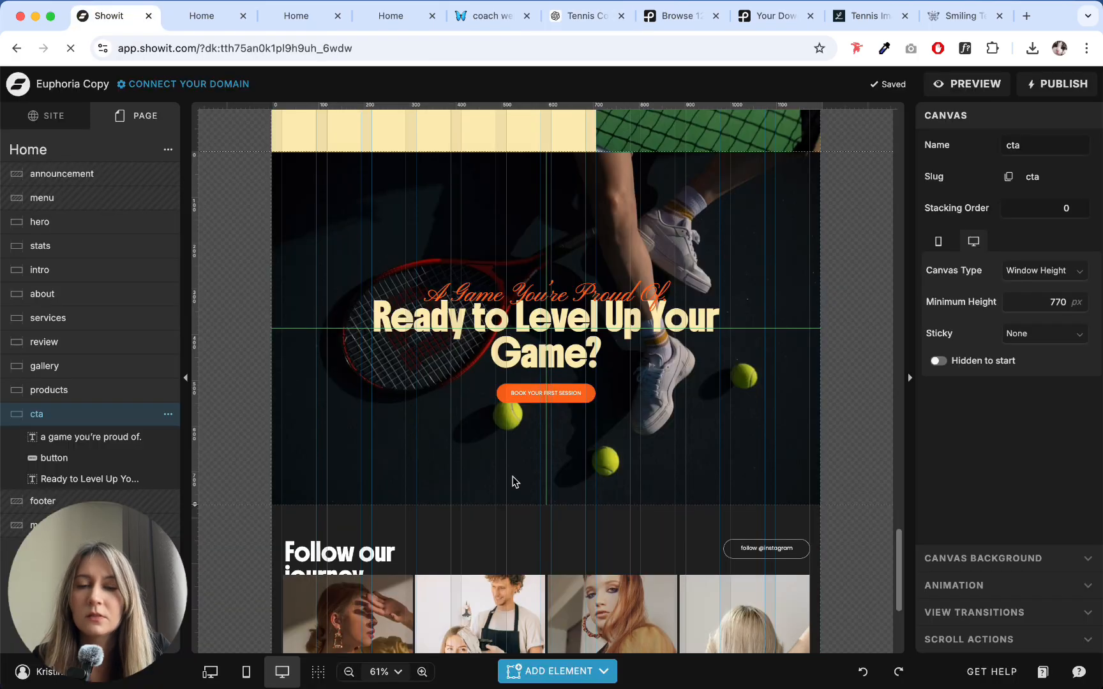
left_click_drag(558, 407, 558, 465)
left_click(555, 485)
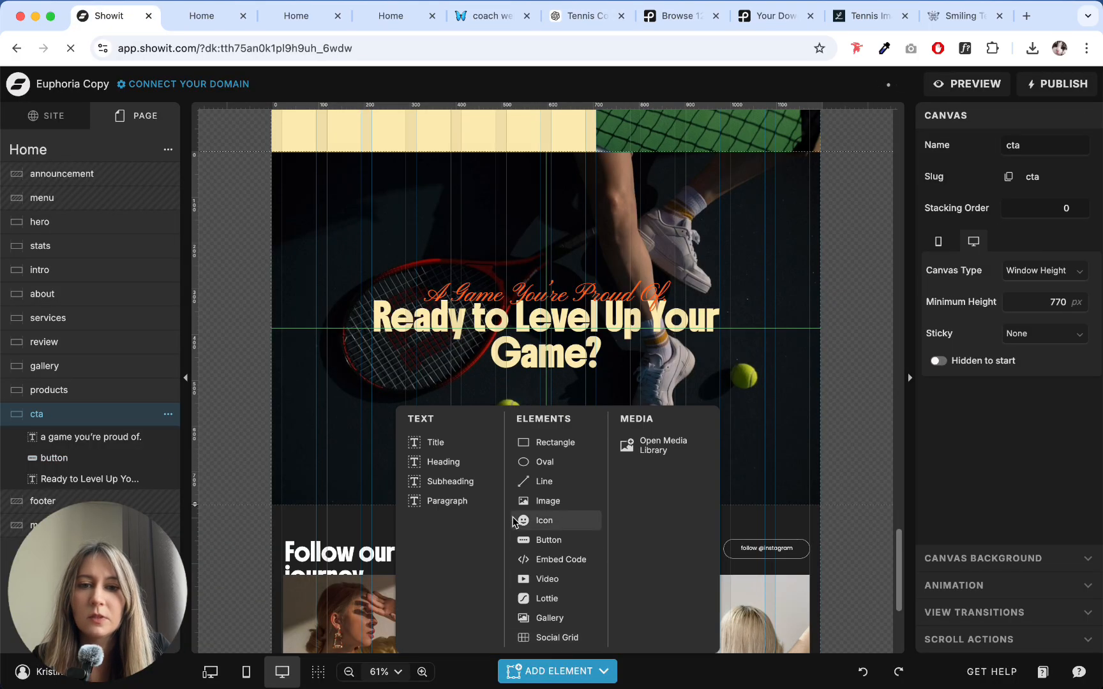
left_click_drag(550, 330, 740, 438)
double_click(551, 398)
key("super+v")
- Give the cta paragraph cream color 5 and centered text alignment, placing its fitted box centered between headline and button
left_click(1015, 214)
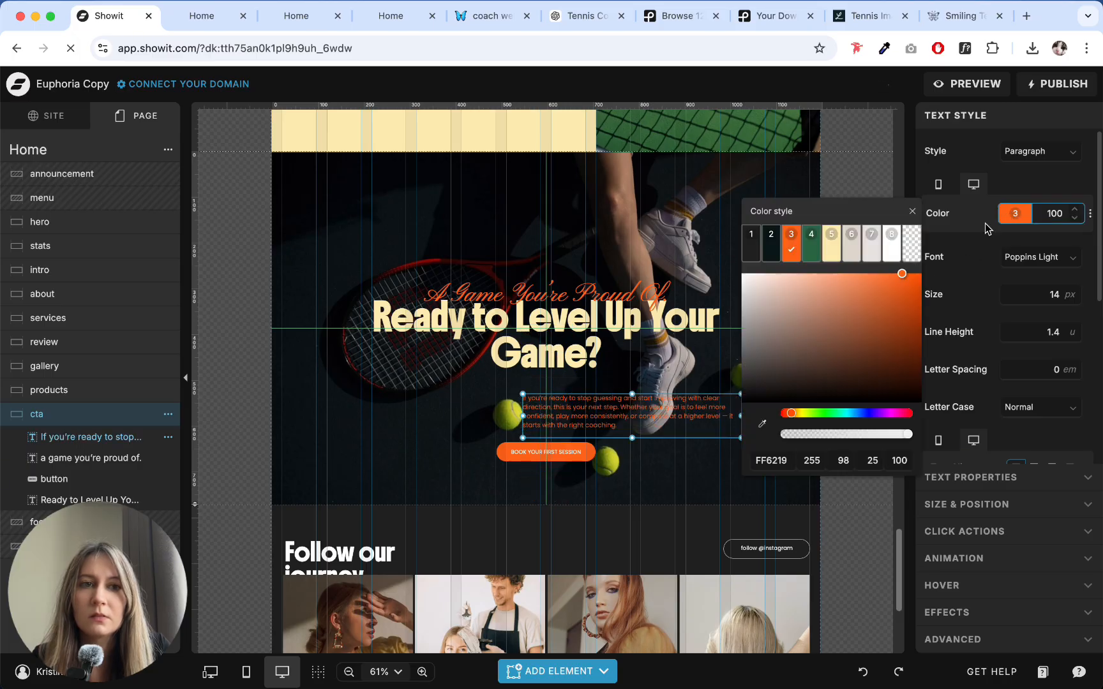
left_click(832, 259)
left_click_drag(632, 416, 544, 399)
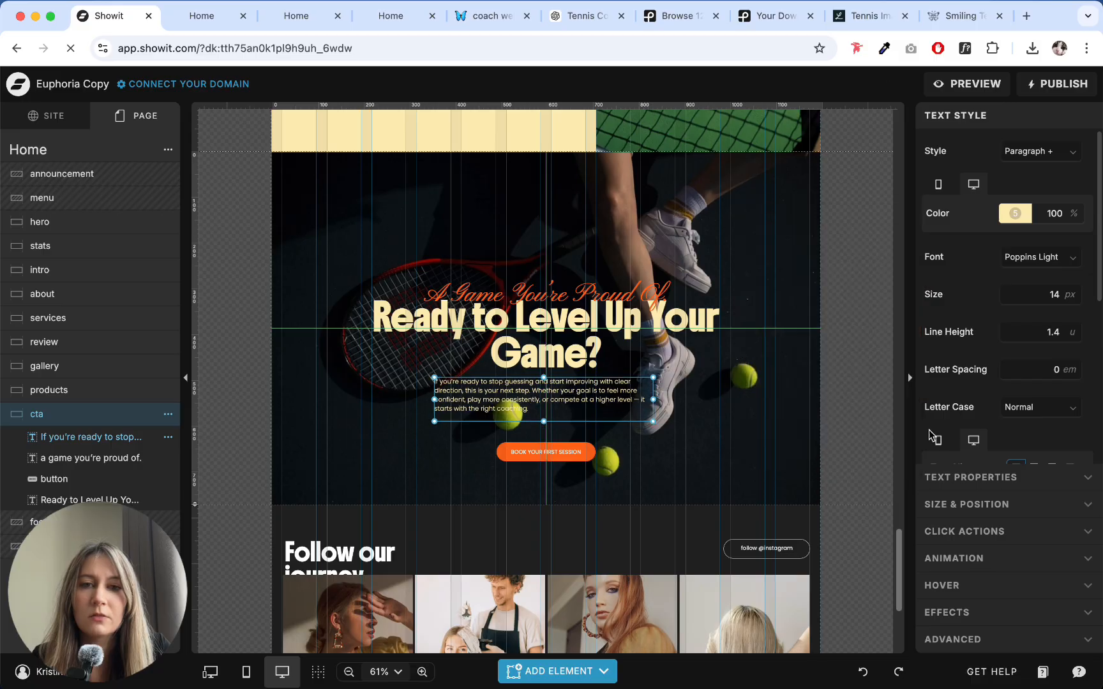
scroll(1034, 426, "down", 2)
left_click(1034, 336)
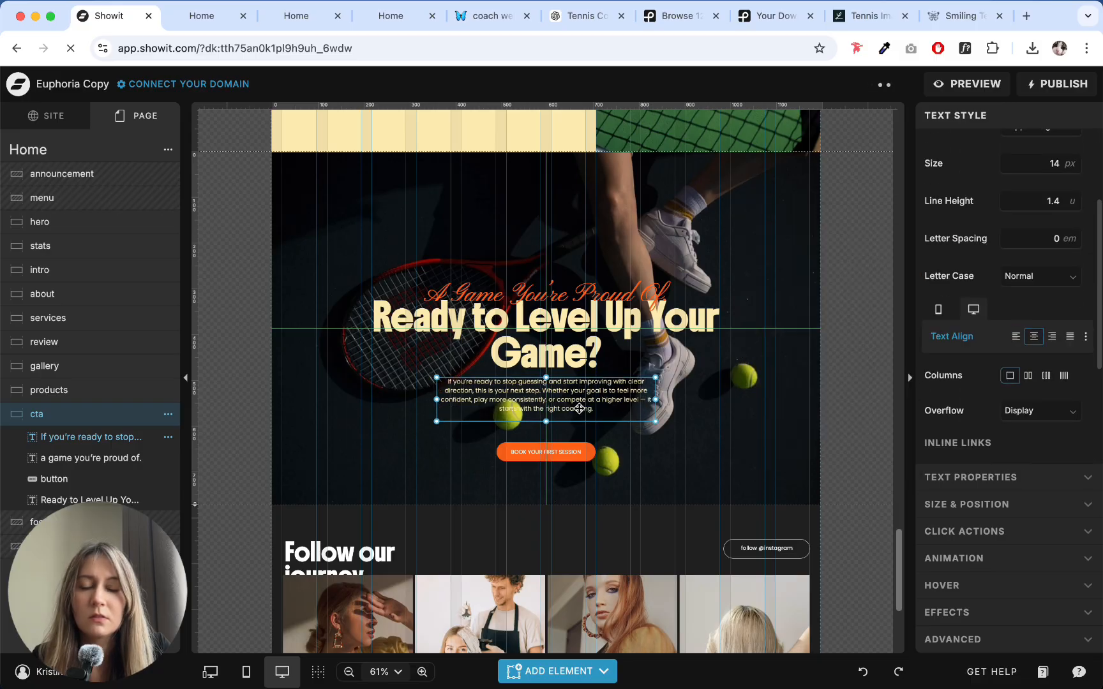
left_click_drag(546, 421, 546, 415)
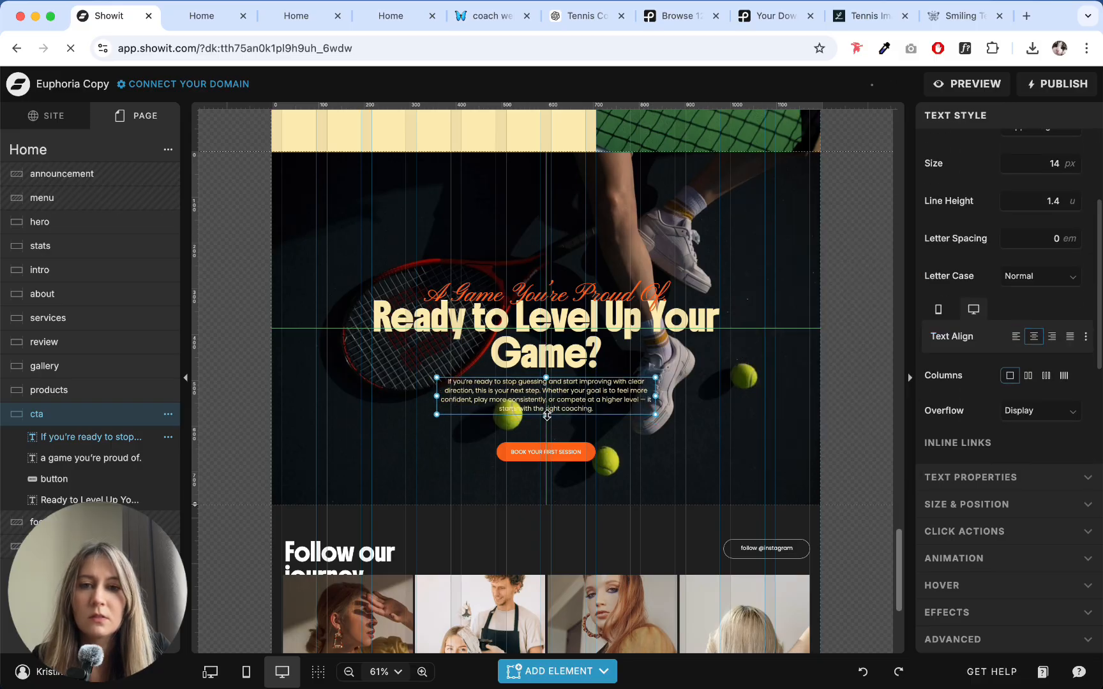
left_click(681, 431)
- Shorten the cta paragraph by replacing "Whether your goal is to feel more confident, play" with "Play"
left_click(589, 379)
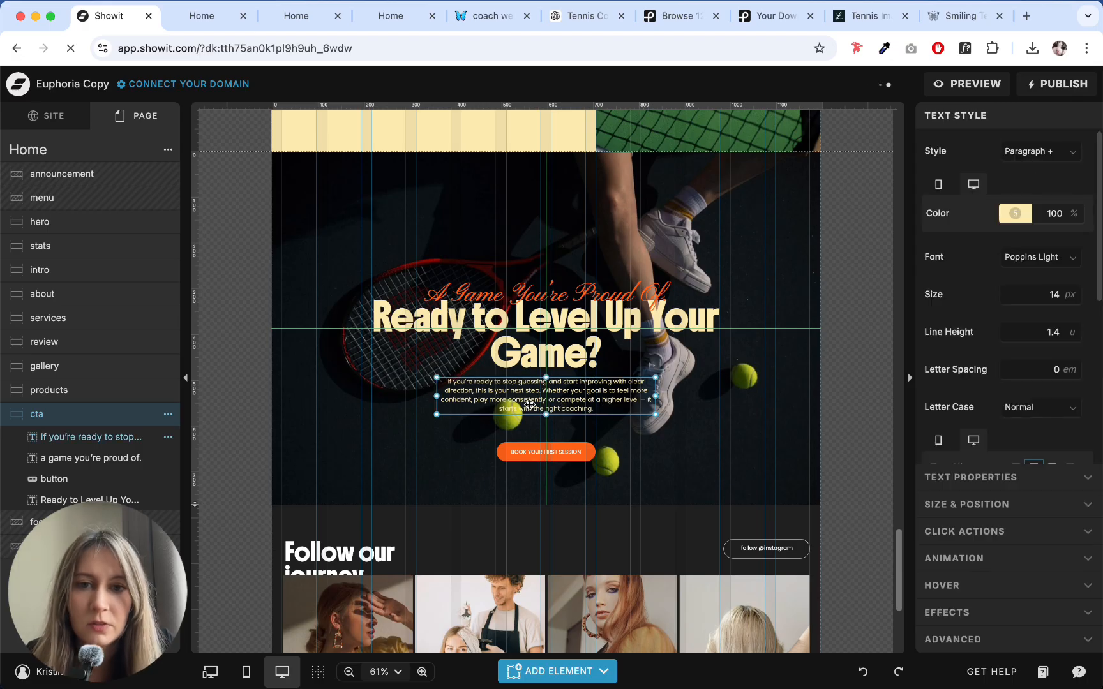
double_click(588, 379)
left_click_drag(543, 390, 594, 406)
left_click(609, 407)
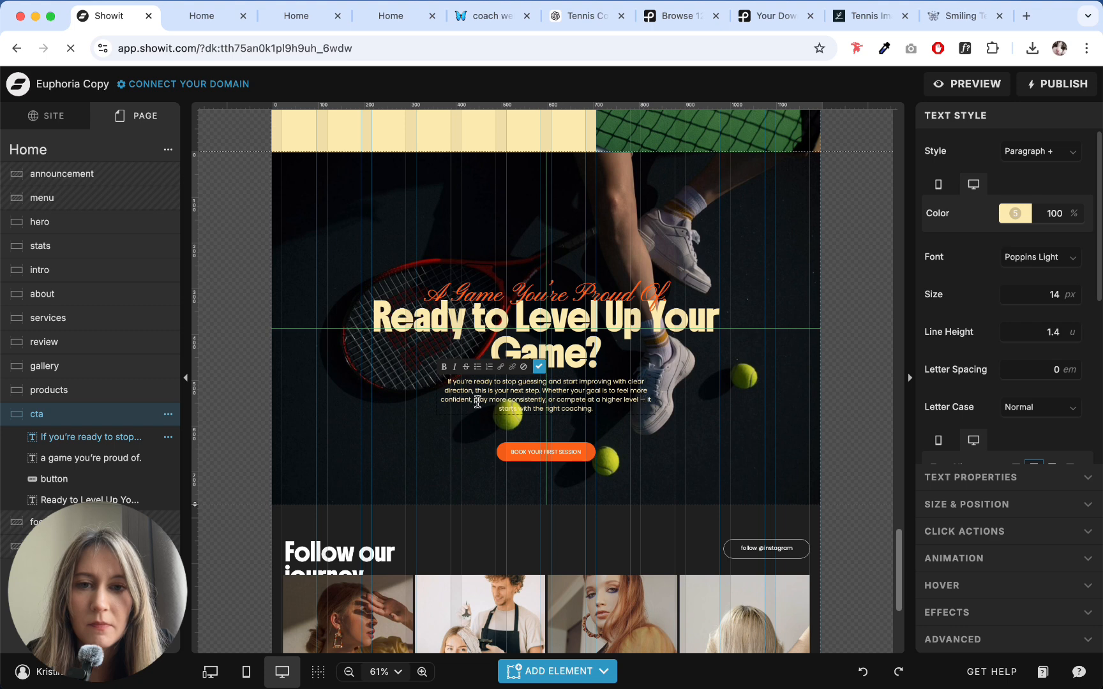
left_click_drag(477, 402, 563, 394)
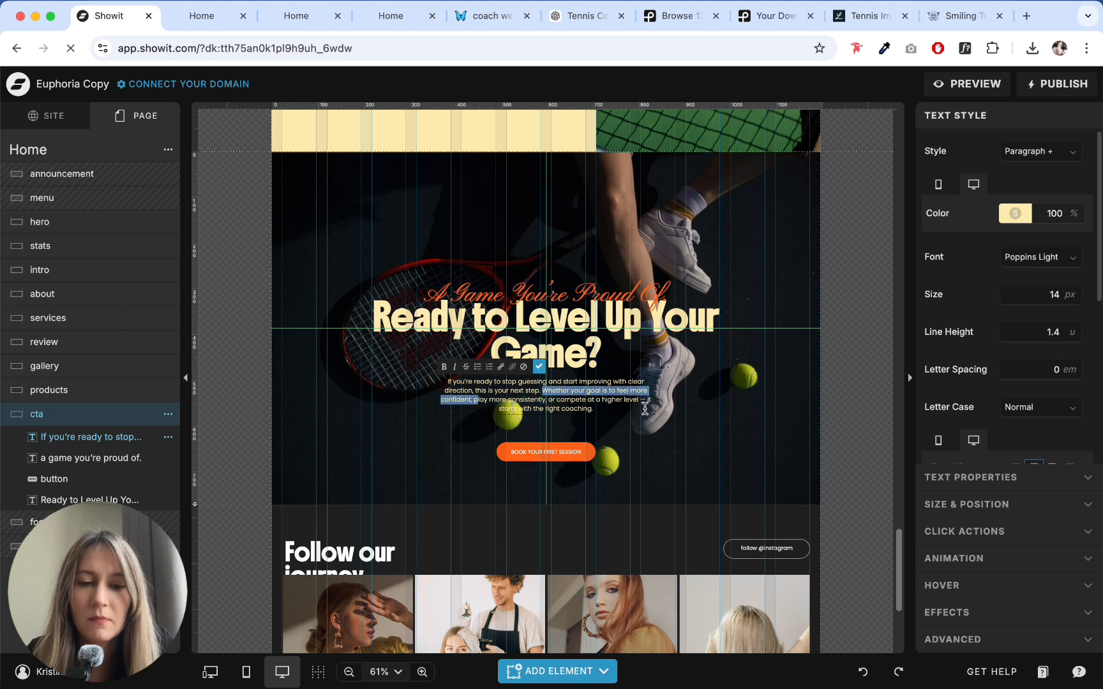
type("Pla")
key("Escape")
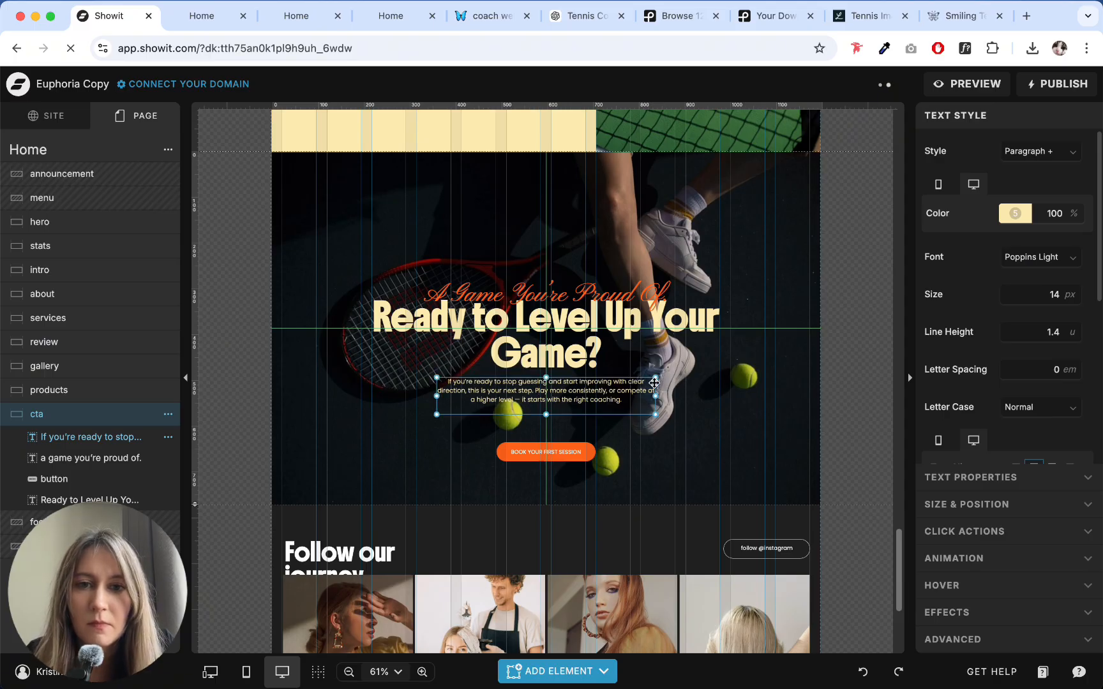
- Shrink the cta paragraph box to fit its three lines and move the button up just beneath it
left_click_drag(546, 415, 544, 405)
left_click(594, 434)
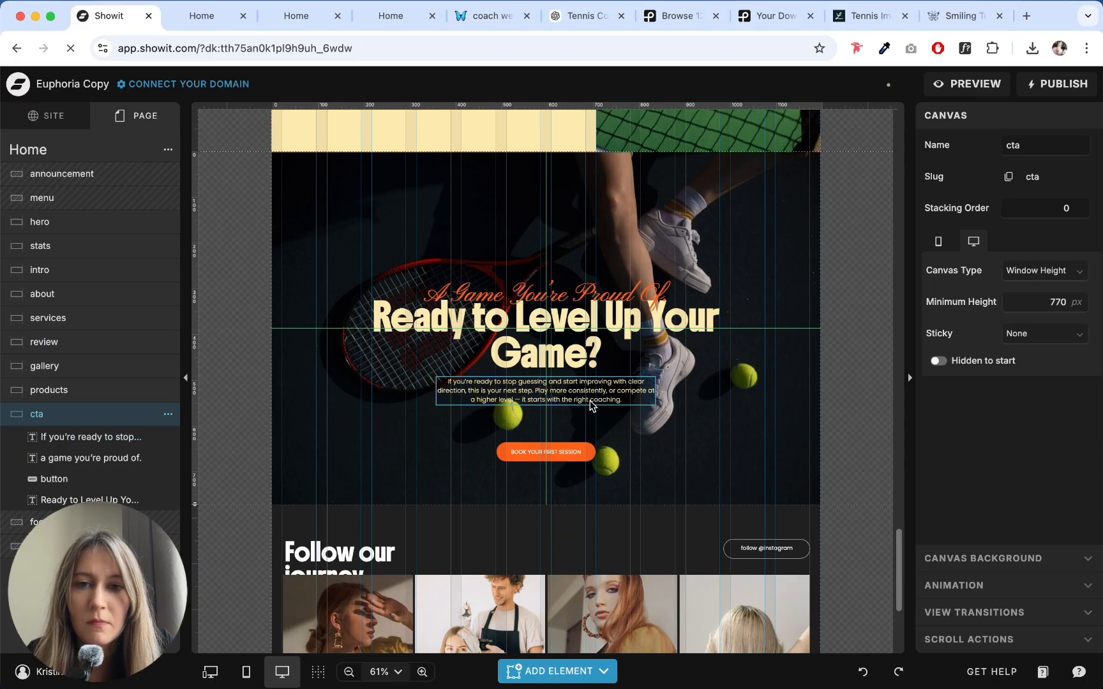
left_click(592, 402)
left_click(600, 432)
double_click(600, 402)
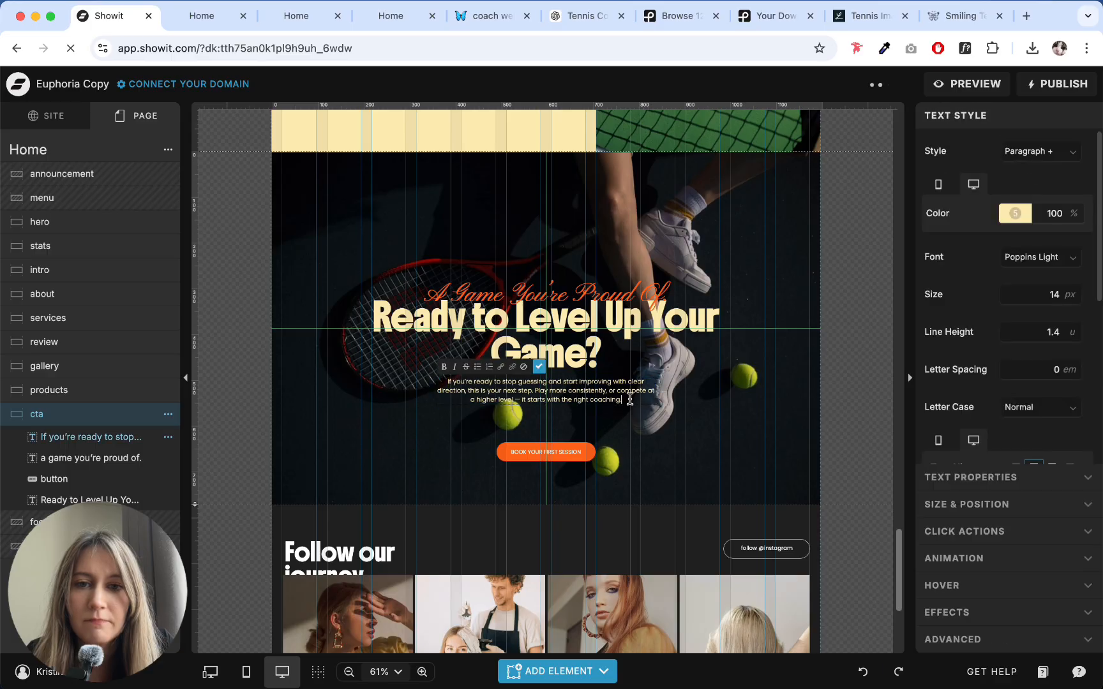
key("Escape")
left_click_drag(547, 457, 547, 429)
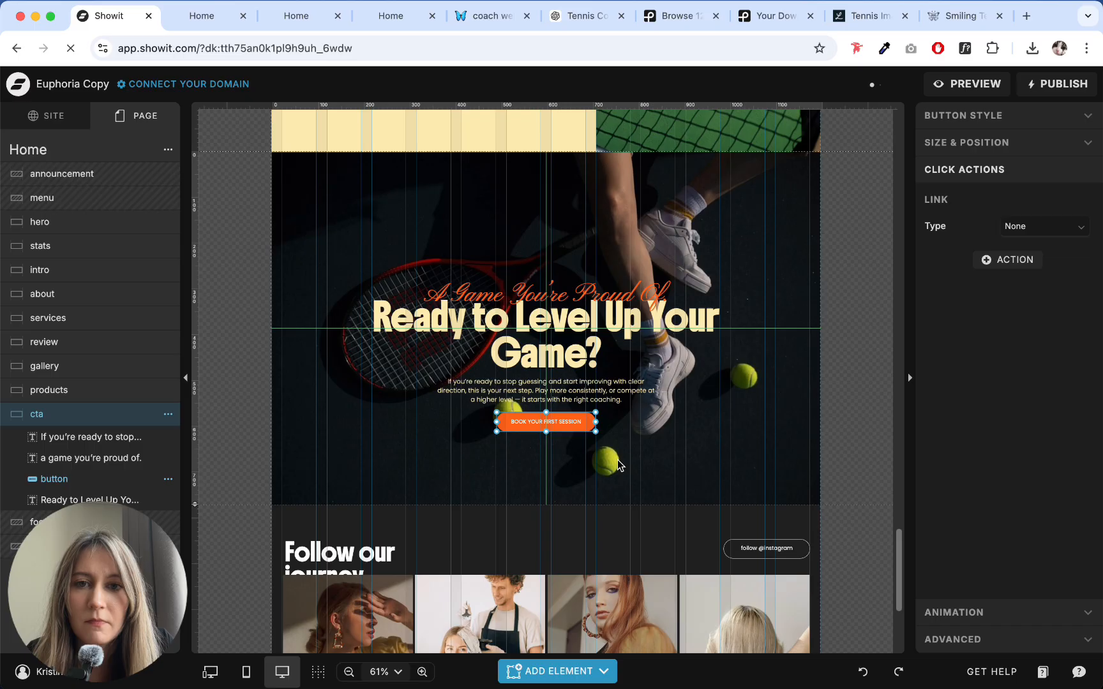
- Shift all cta elements up together so the block sits vertically centered in the section
key("super+a")
left_click(932, 220)
left_click(735, 225)
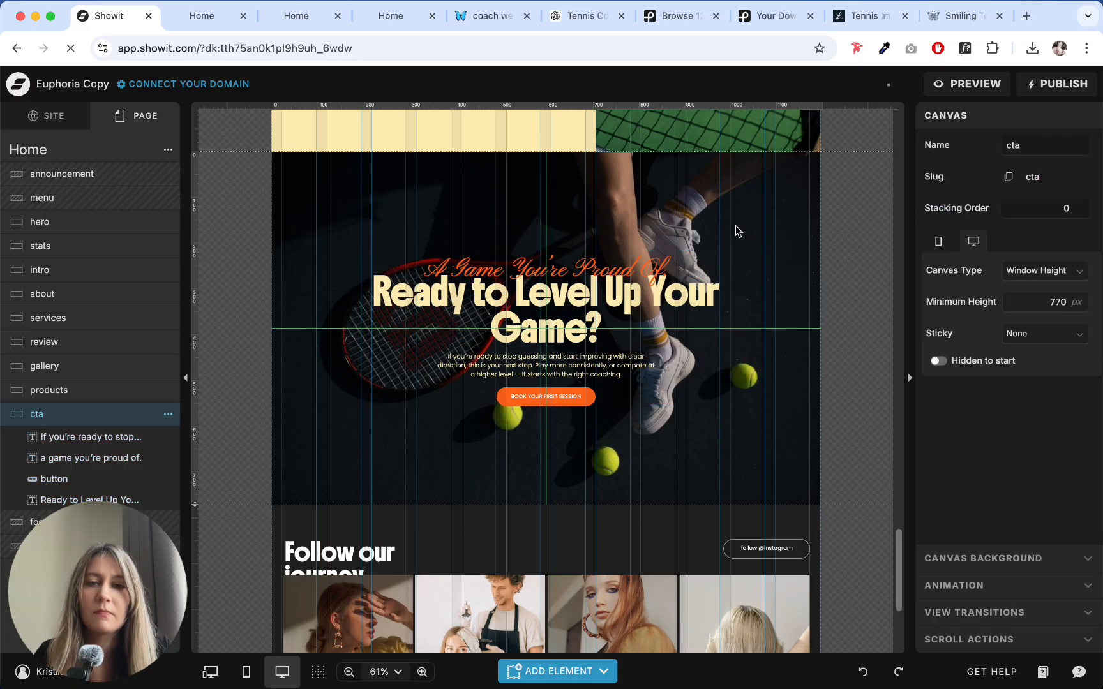
scroll(336, 374, "down", 1)
scroll(337, 378, "up", 3)
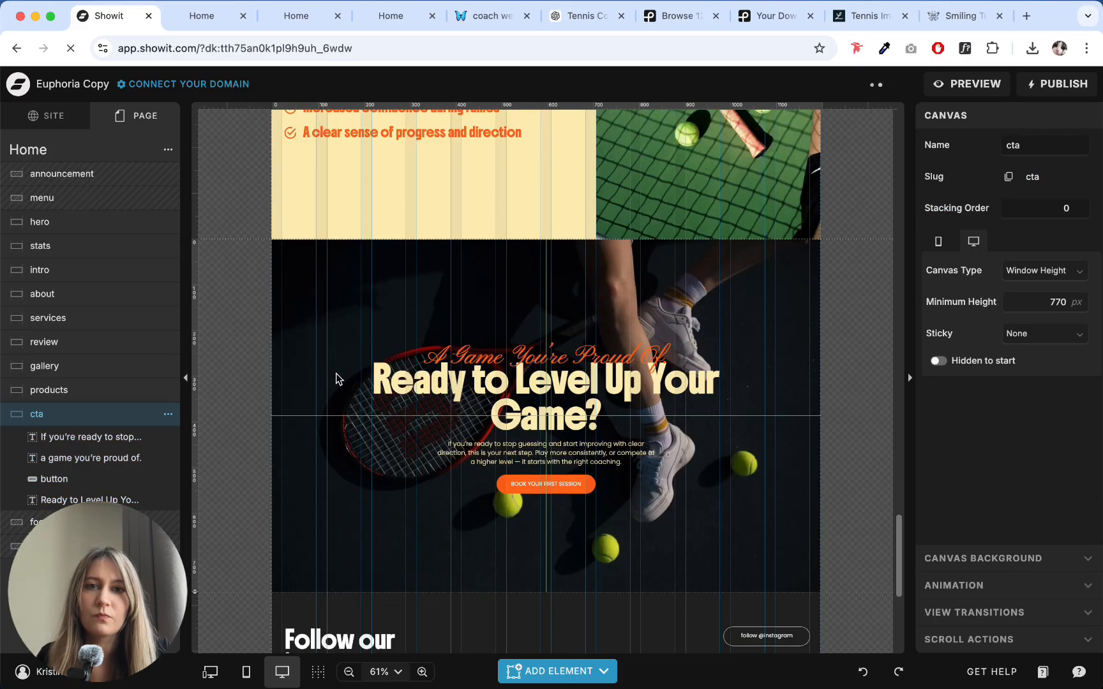
scroll(337, 379, "down", 3)
- Open the footer site canvas below the cta section for editing
left_click(488, 488)
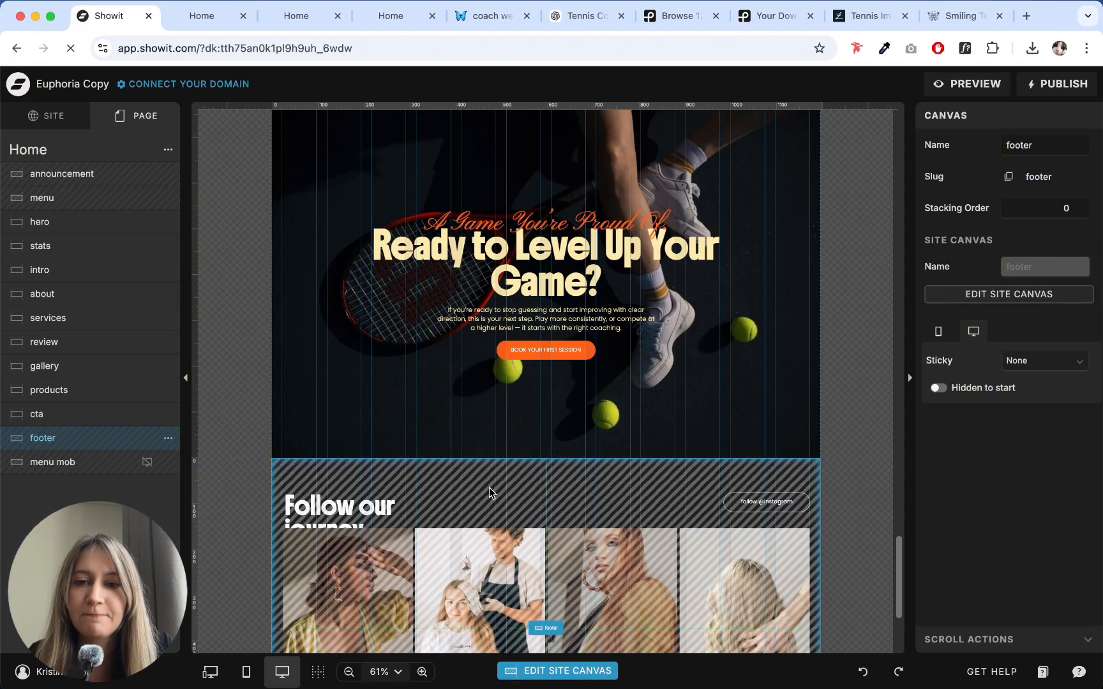
scroll(489, 488, "down", 3)
scroll(313, 341, "down", 2)
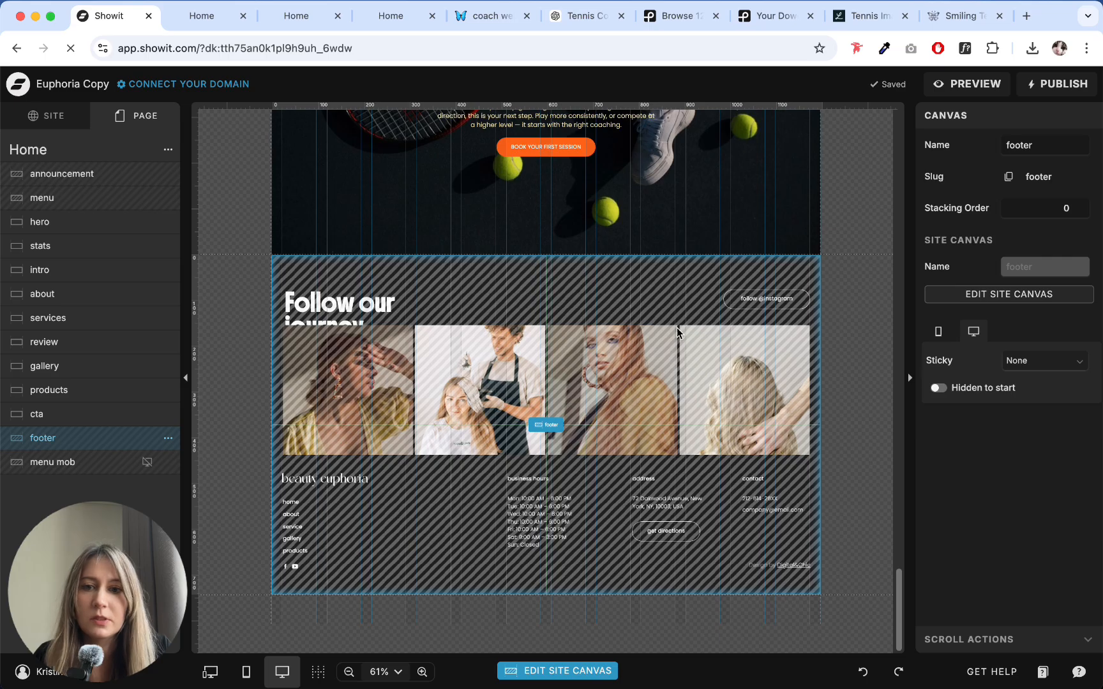
left_click(944, 295)
left_click(310, 188)
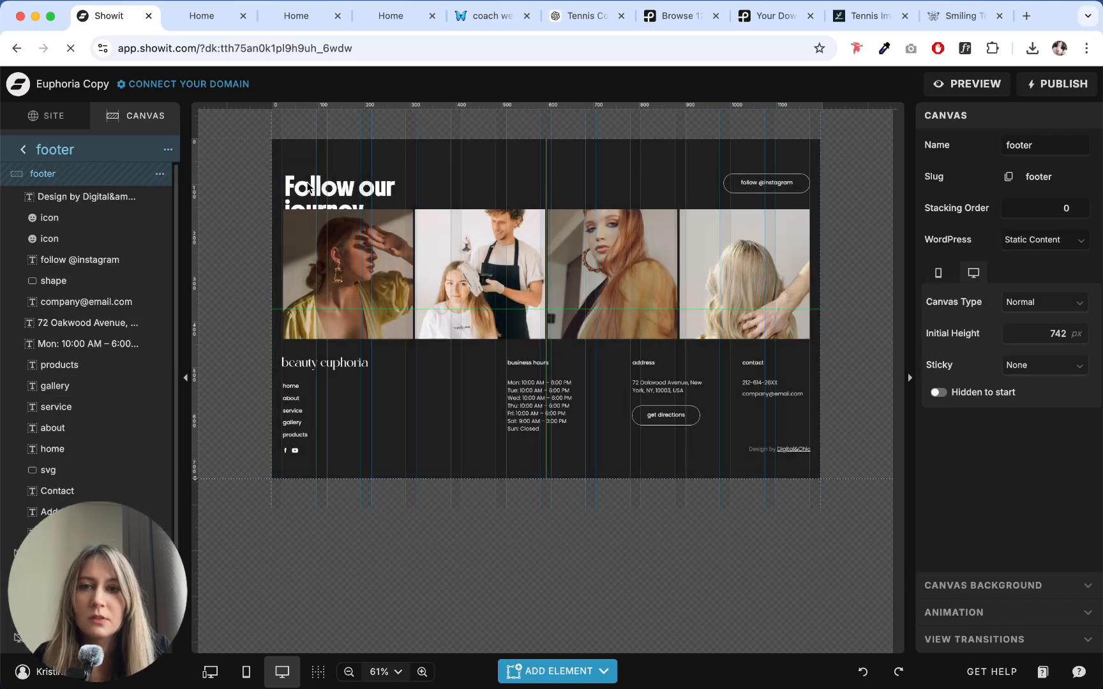
- Compare color swatches for the footer canvas background, apply color 2, and return to the Home page
left_click(636, 171)
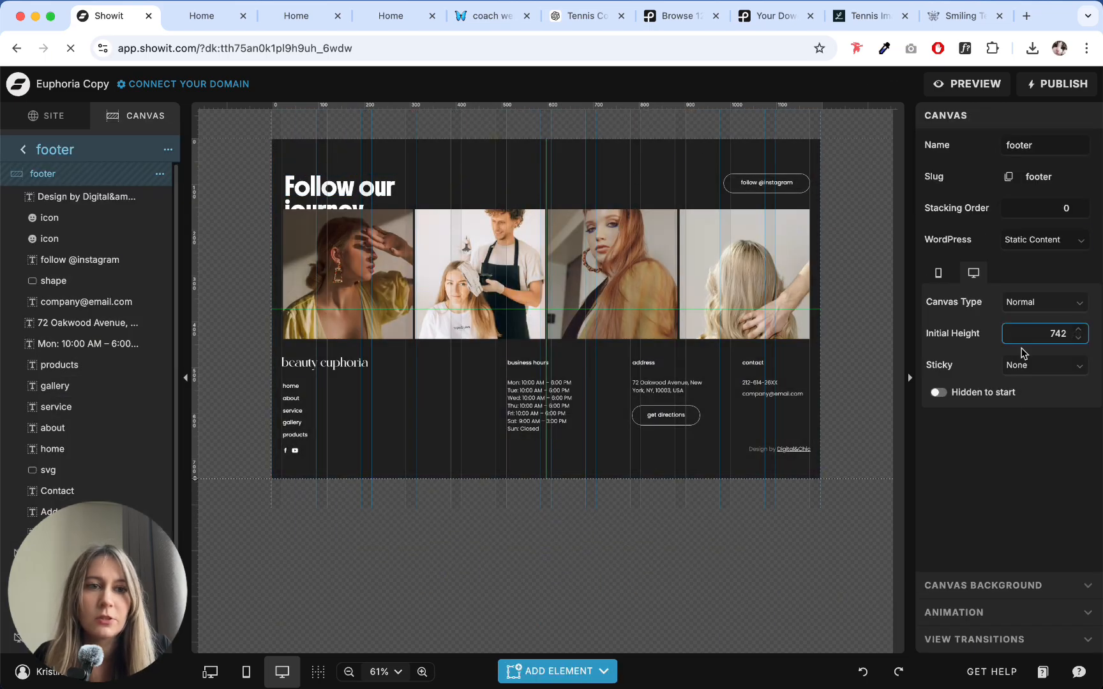
left_click(980, 586)
left_click(1025, 249)
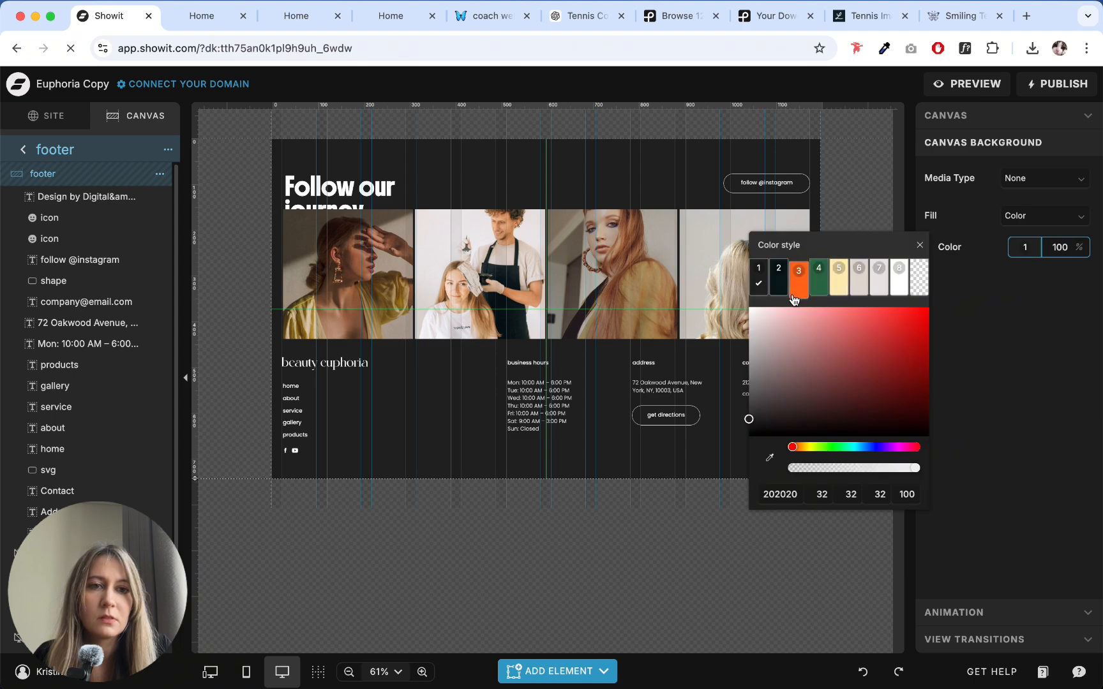
left_click(819, 280)
left_click(797, 286)
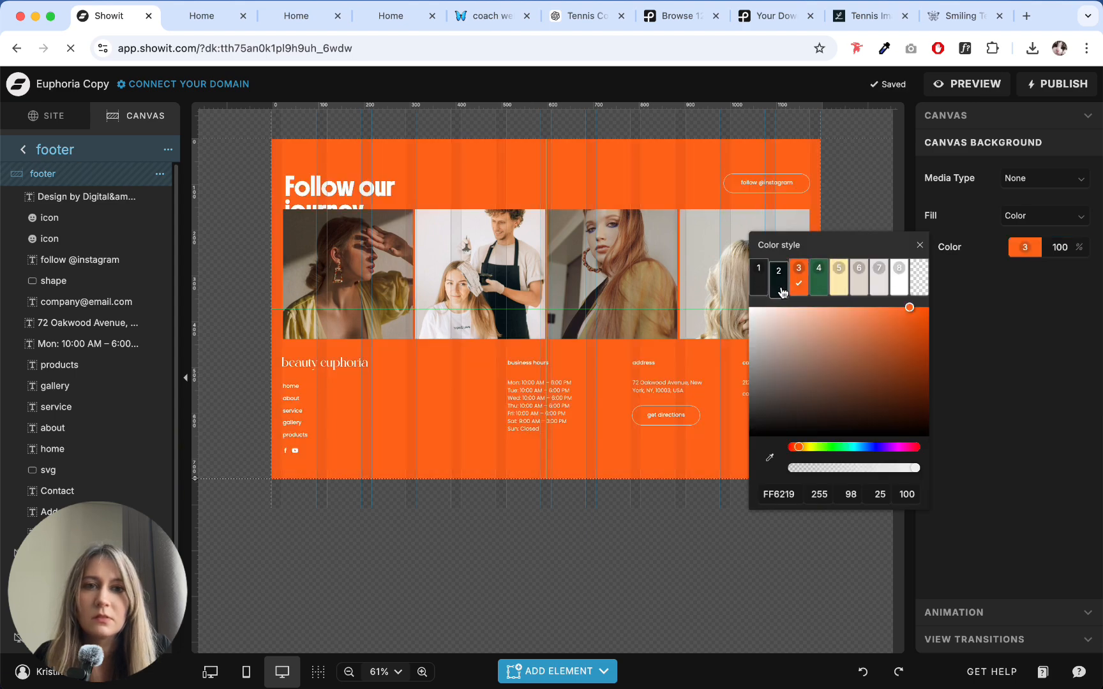
left_click(780, 286)
left_click(798, 284)
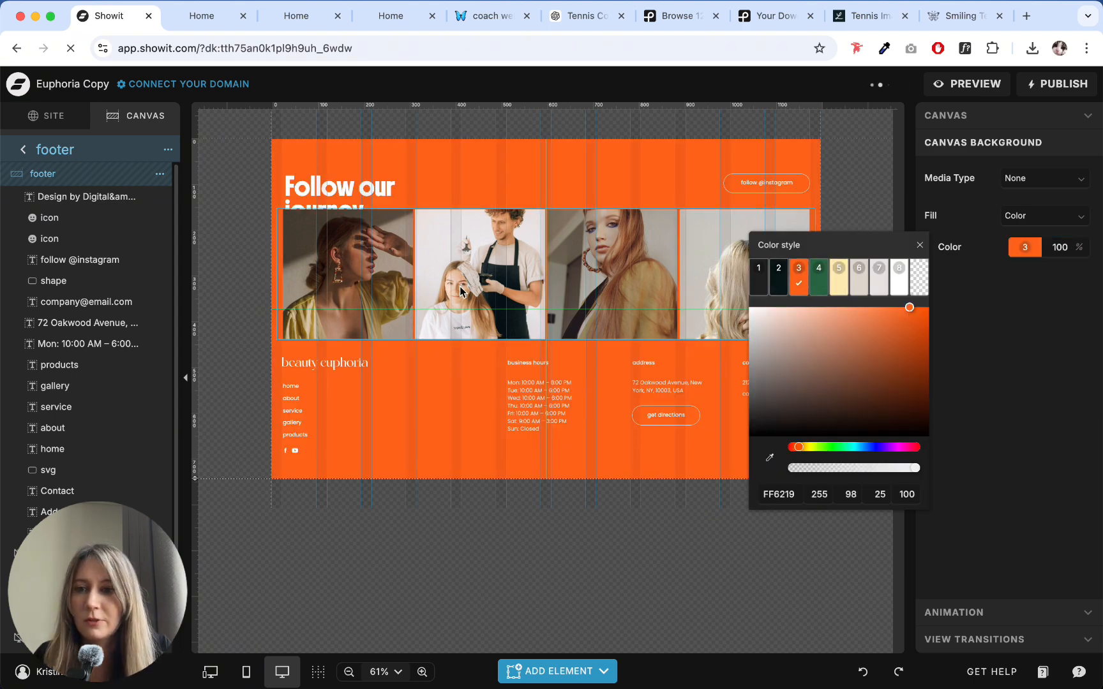
left_click(779, 286)
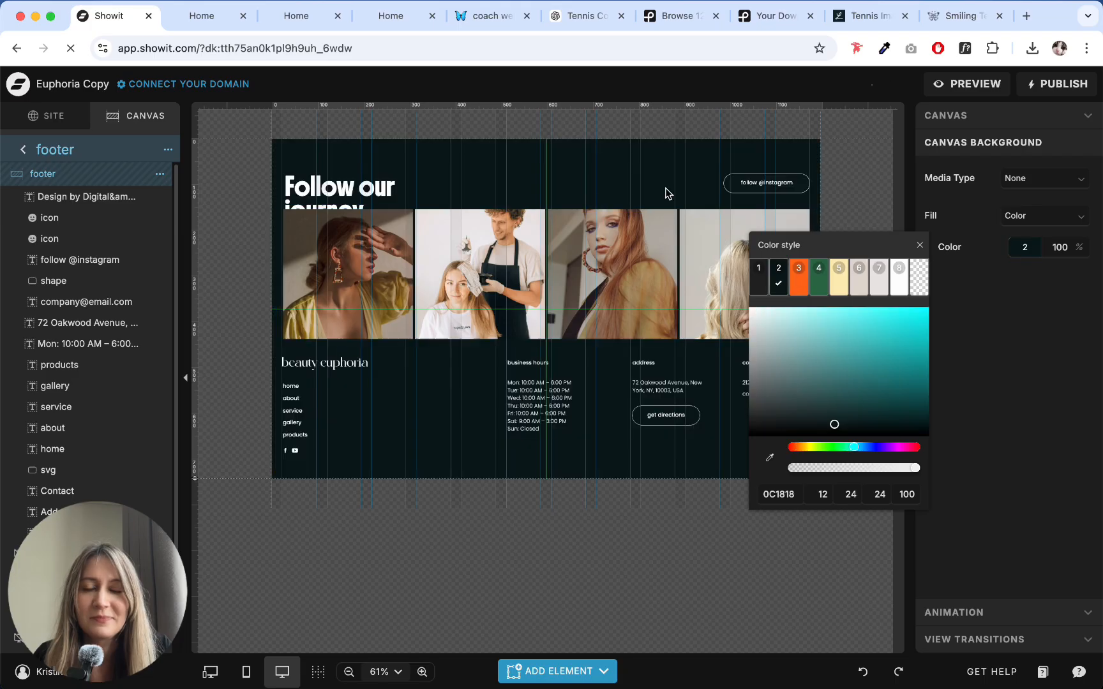
left_click(640, 159)
left_click(24, 150)
- Review the whole Home page to judge how the footer background fits with the other sections
scroll(477, 256, "down", 8)
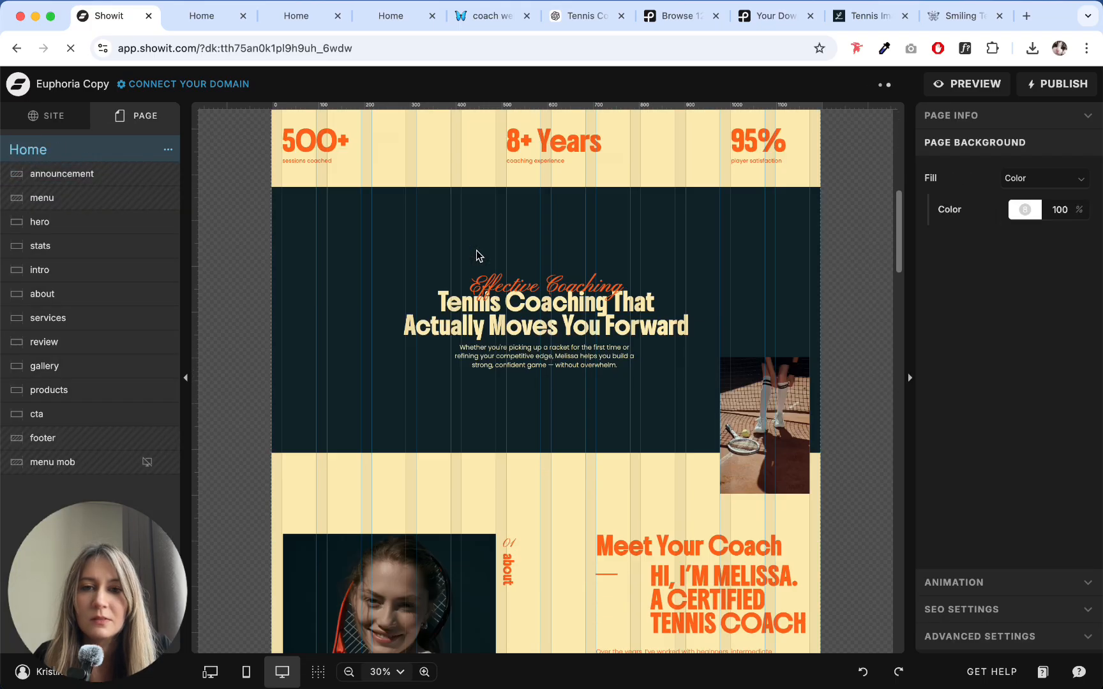
scroll(479, 255, "down", 15)
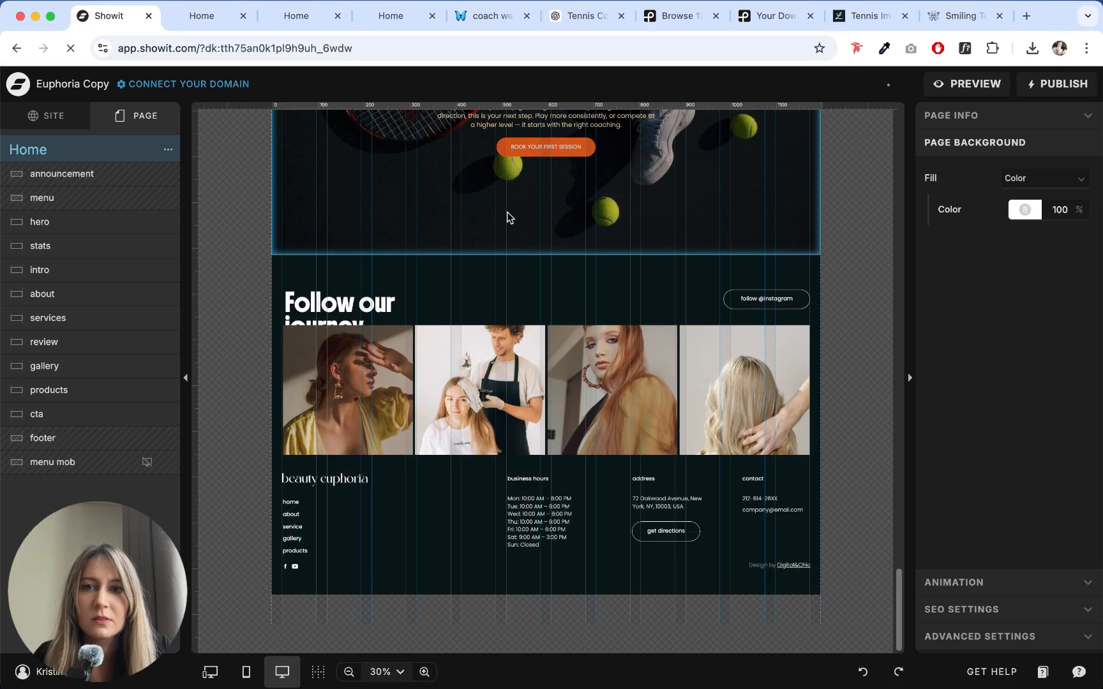
scroll(784, 197, "up", 20)
scroll(841, 281, "down", 5)
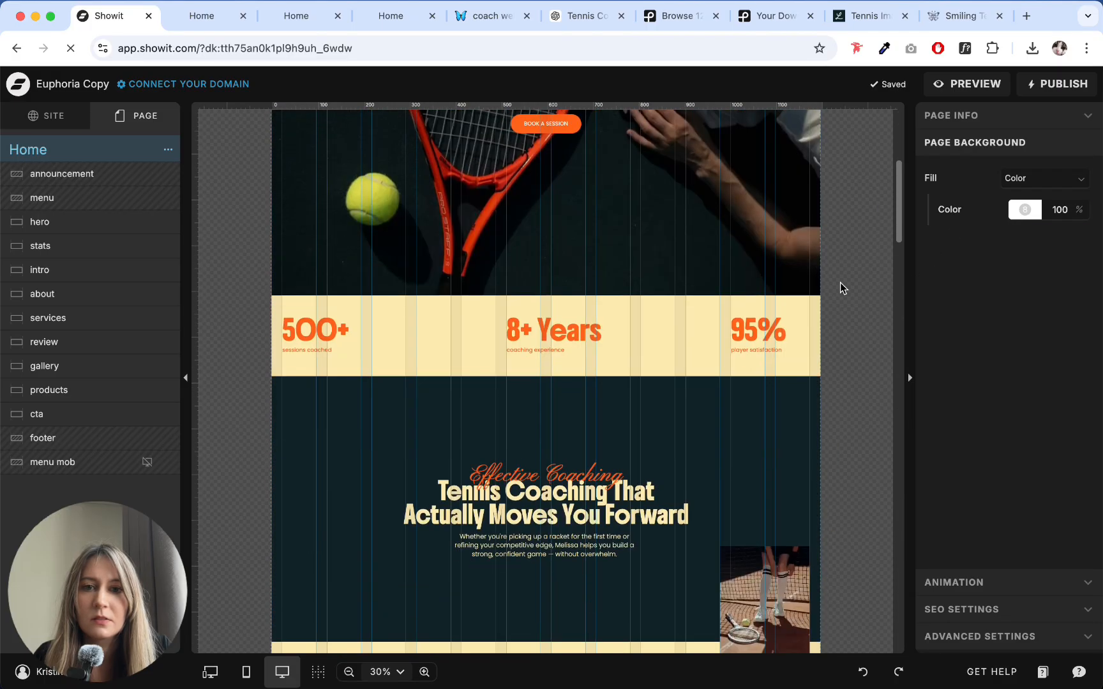
scroll(839, 289, "up", 5)
scroll(839, 288, "down", 13)
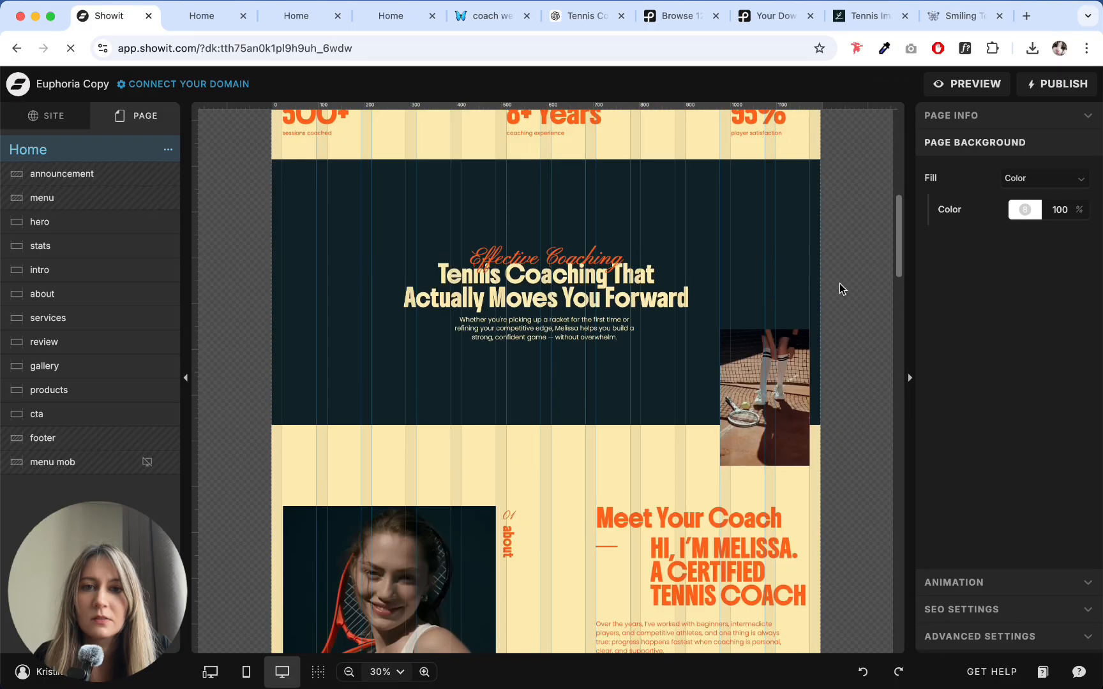
scroll(839, 285, "down", 15)
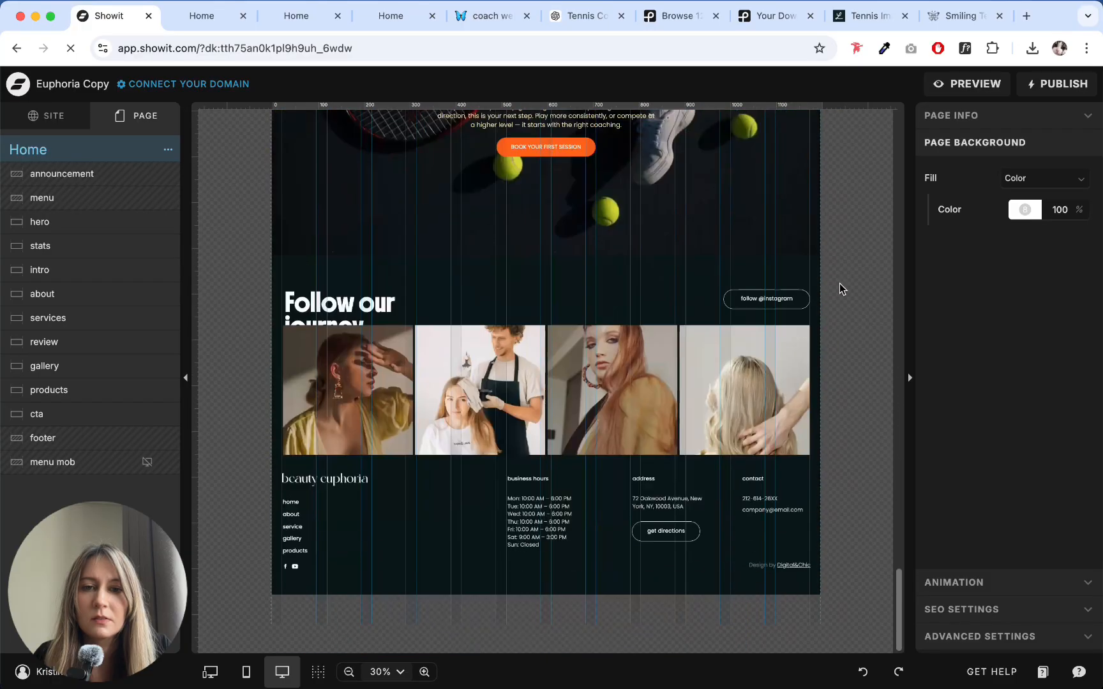
scroll(838, 284, "up", 10)
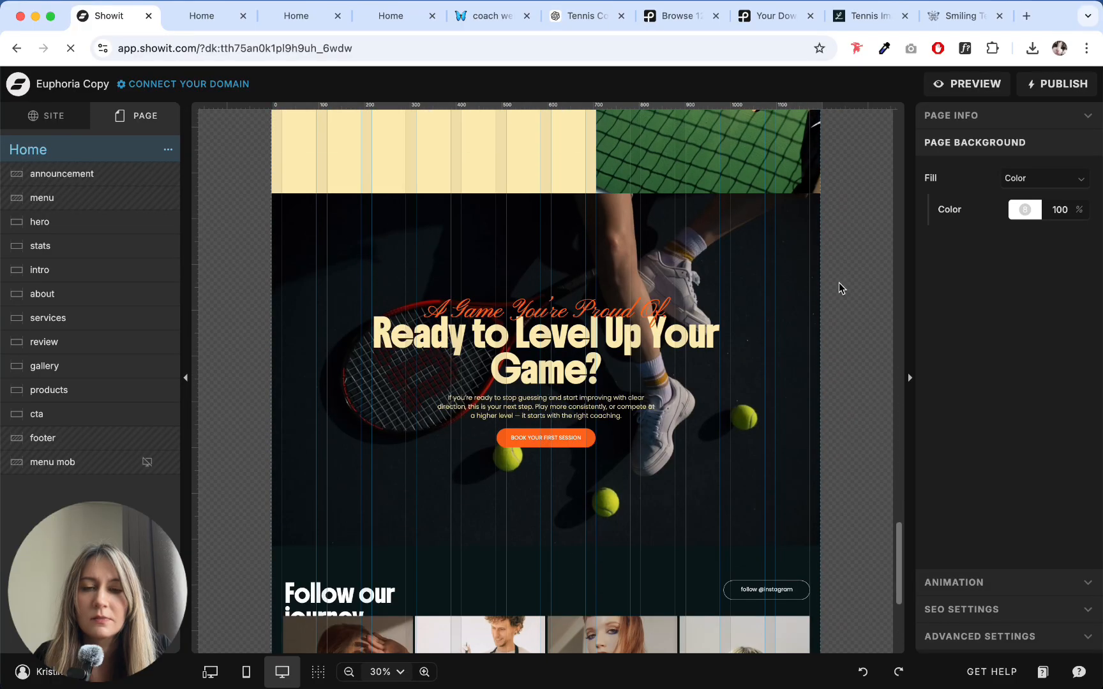
scroll(838, 288, "up", 10)
scroll(839, 288, "down", 5)
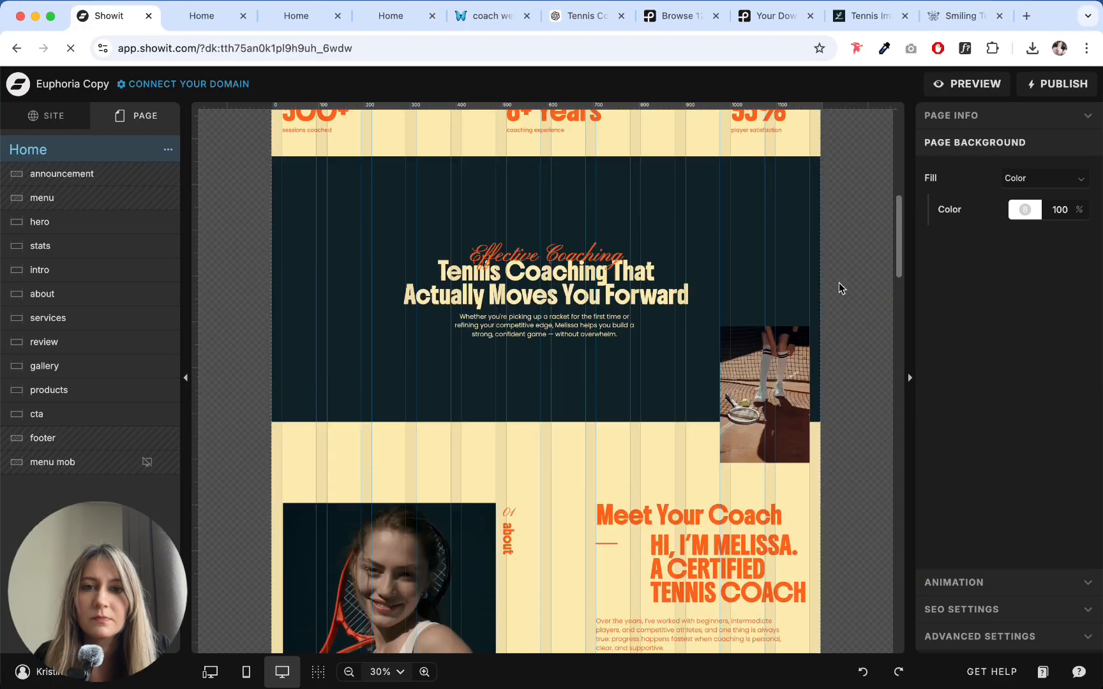
scroll(839, 288, "down", 10)
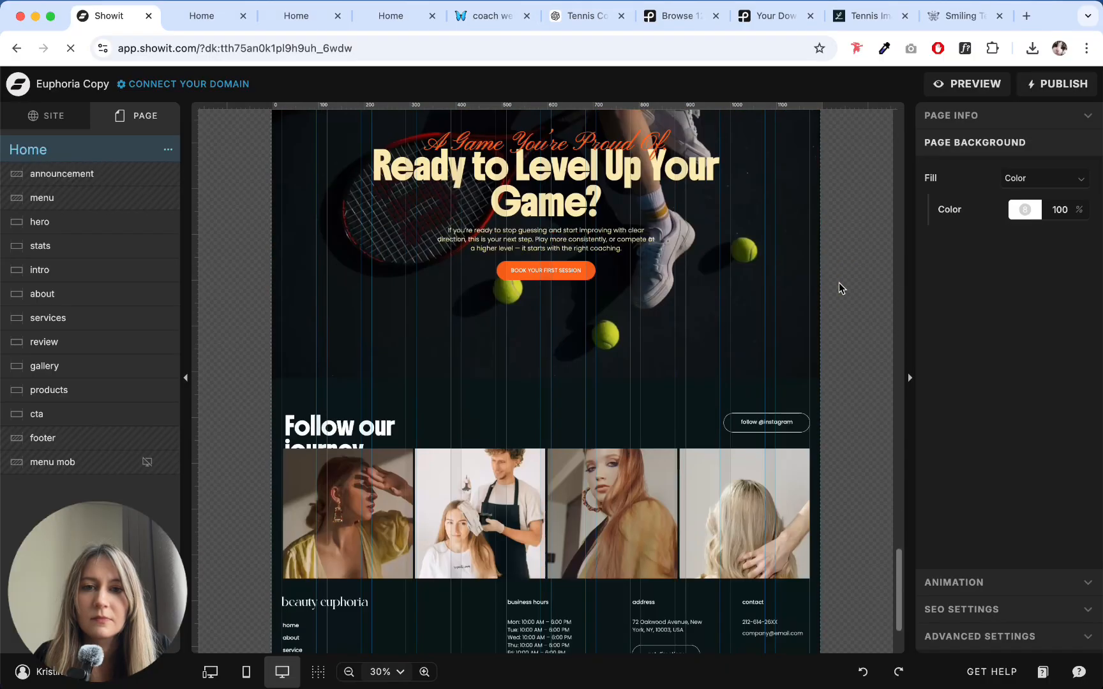
scroll(838, 283, "up", 15)
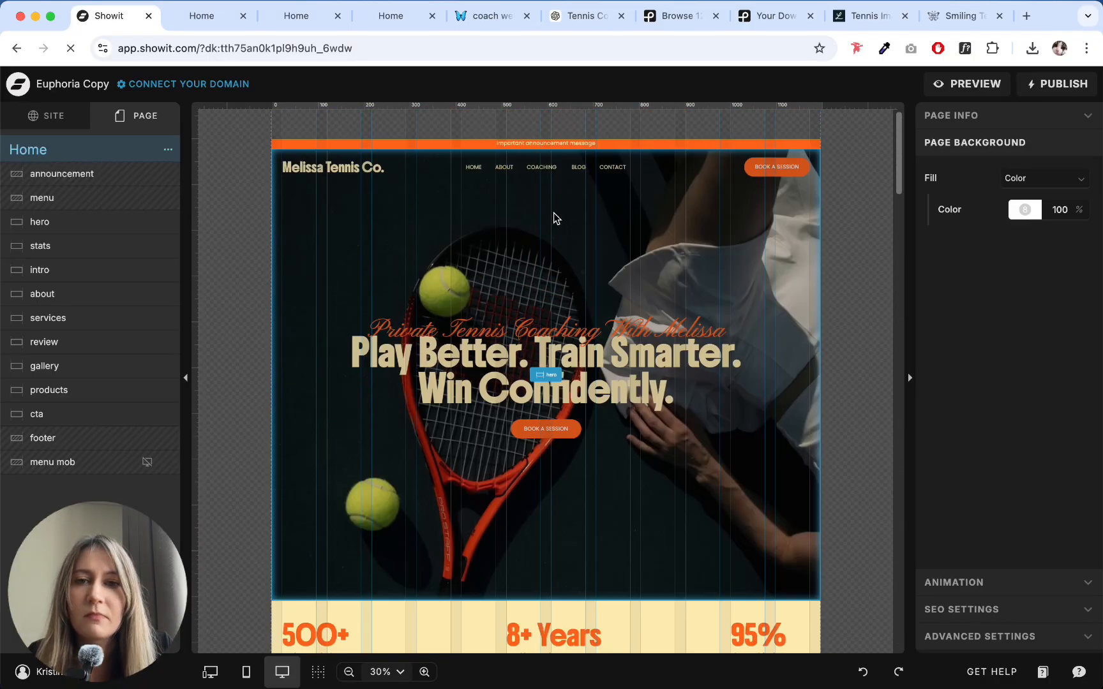
- Examine the page sections from the hero through results to the cta, checking their layout and color consistency
left_click(554, 219)
scroll(391, 197, "down", 2)
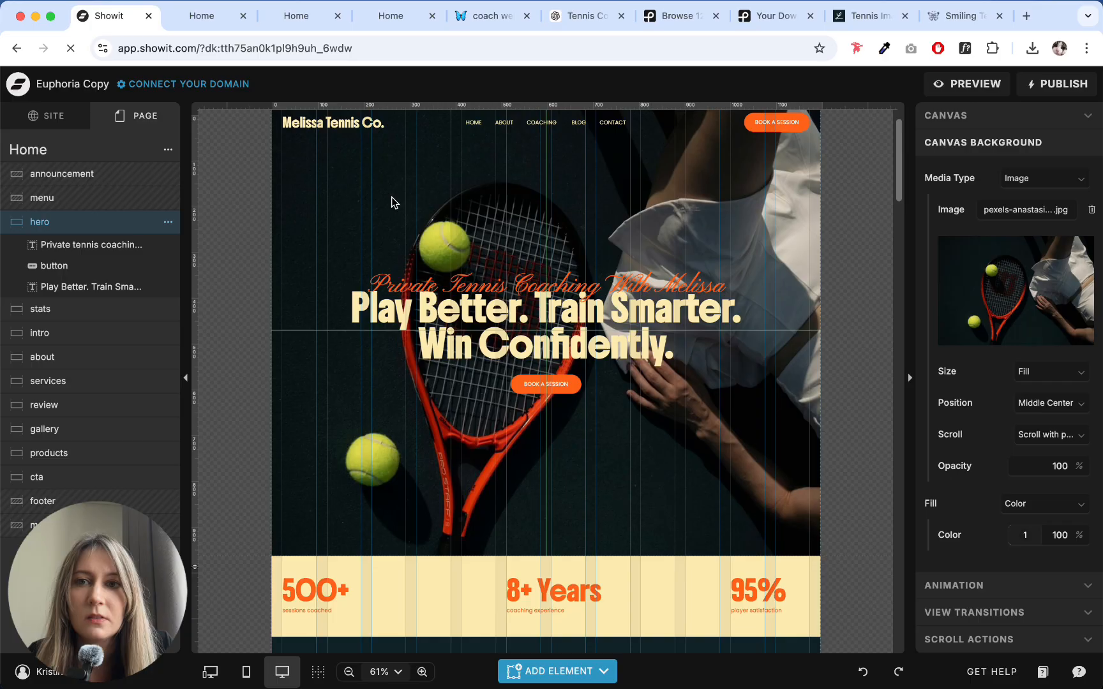
scroll(341, 255, "down", 18)
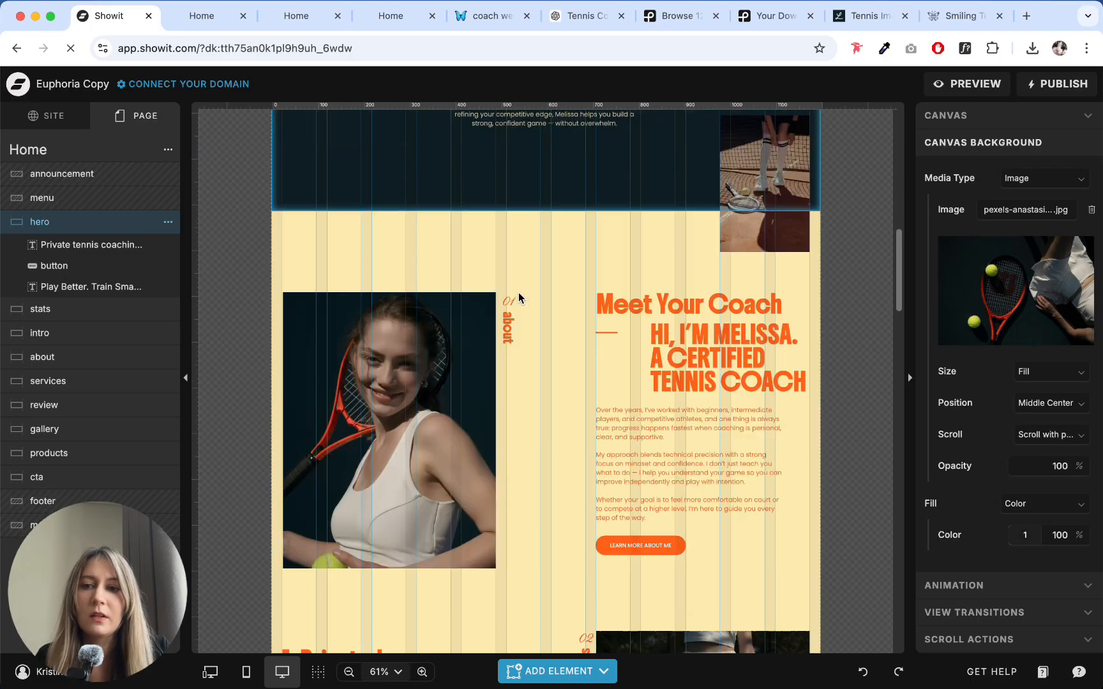
scroll(501, 285, "down", 15)
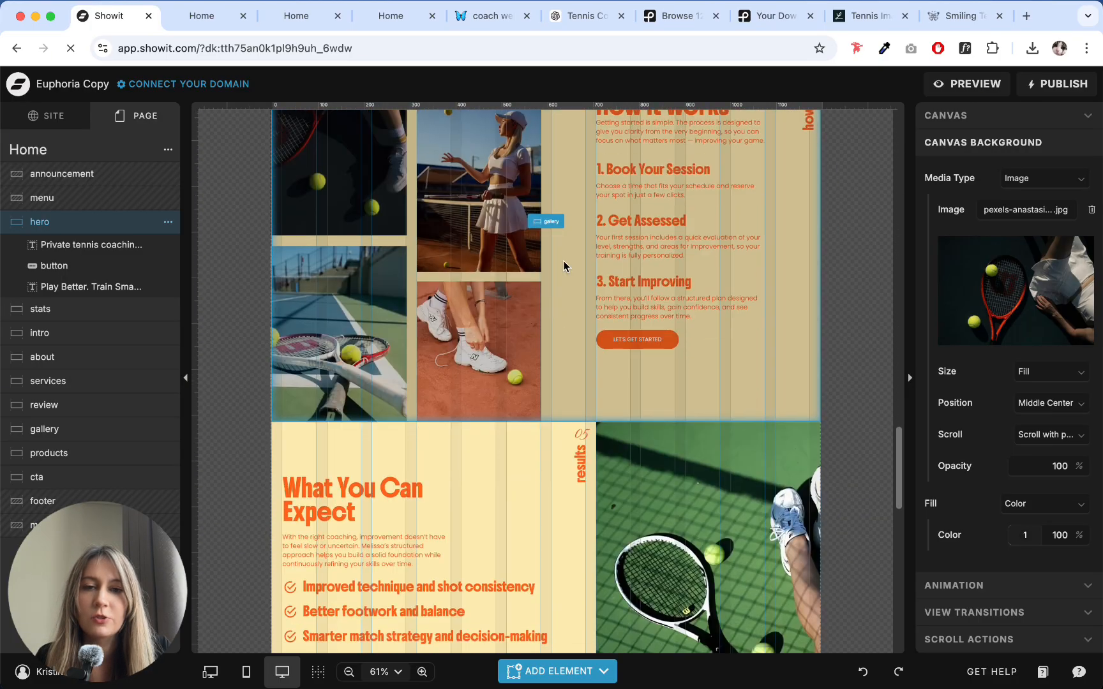
left_click(564, 266)
scroll(549, 281, "down", 9)
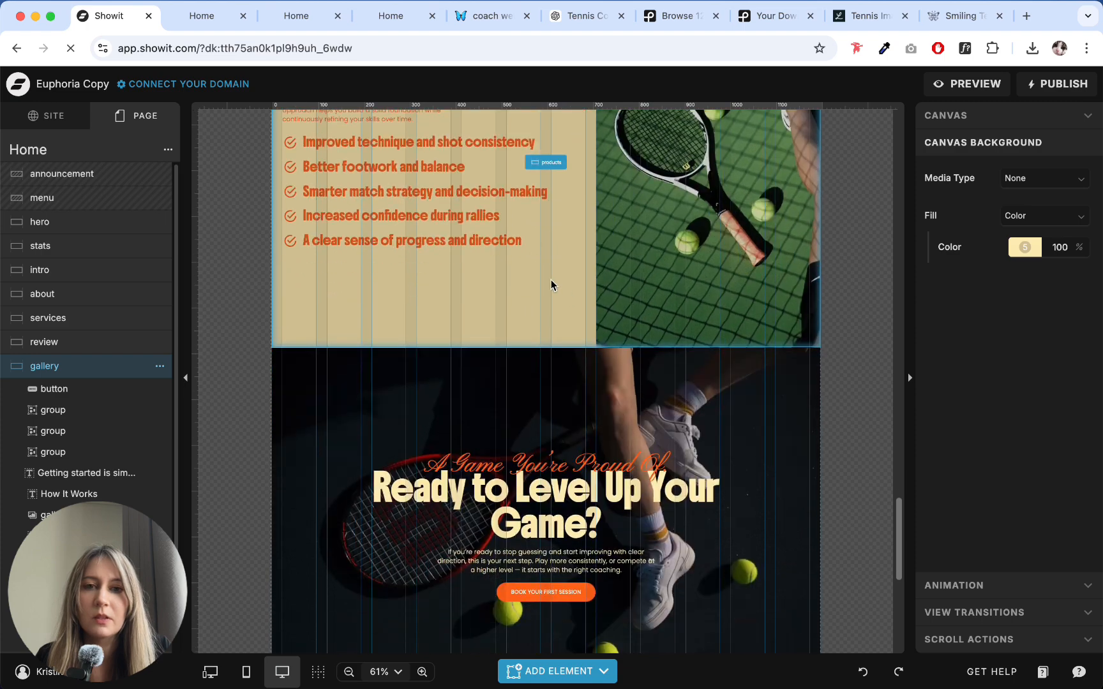
scroll(652, 227, "up", 2)
left_click(721, 288)
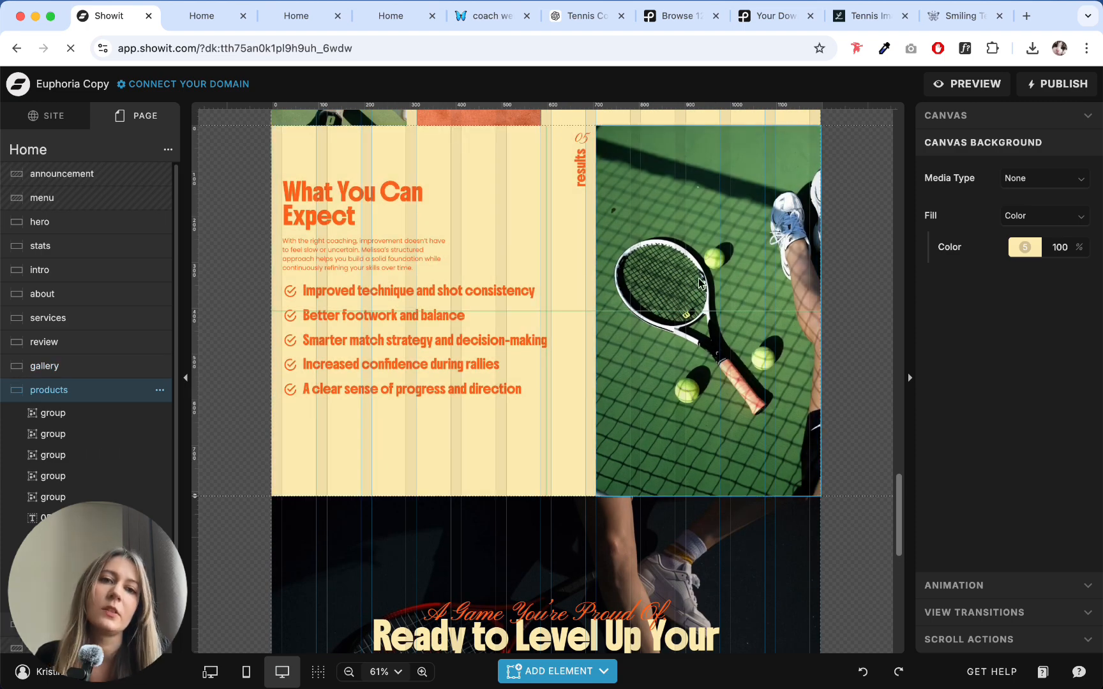
scroll(696, 334, "up", 3)
scroll(607, 298, "down", 3)
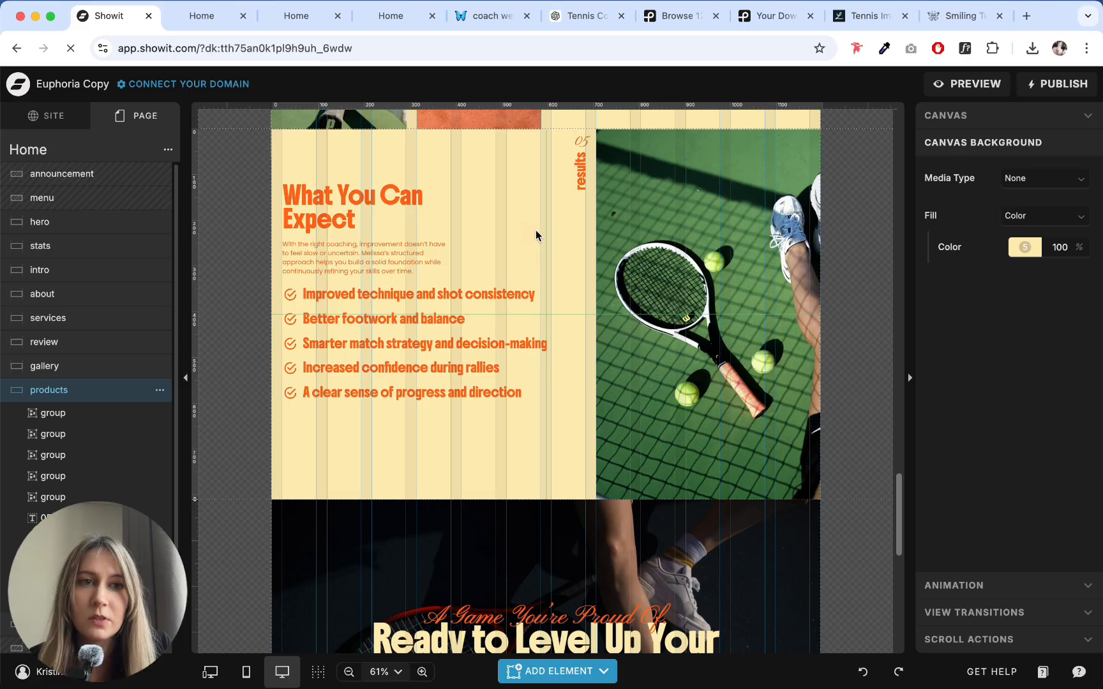
scroll(553, 255, "down", 6)
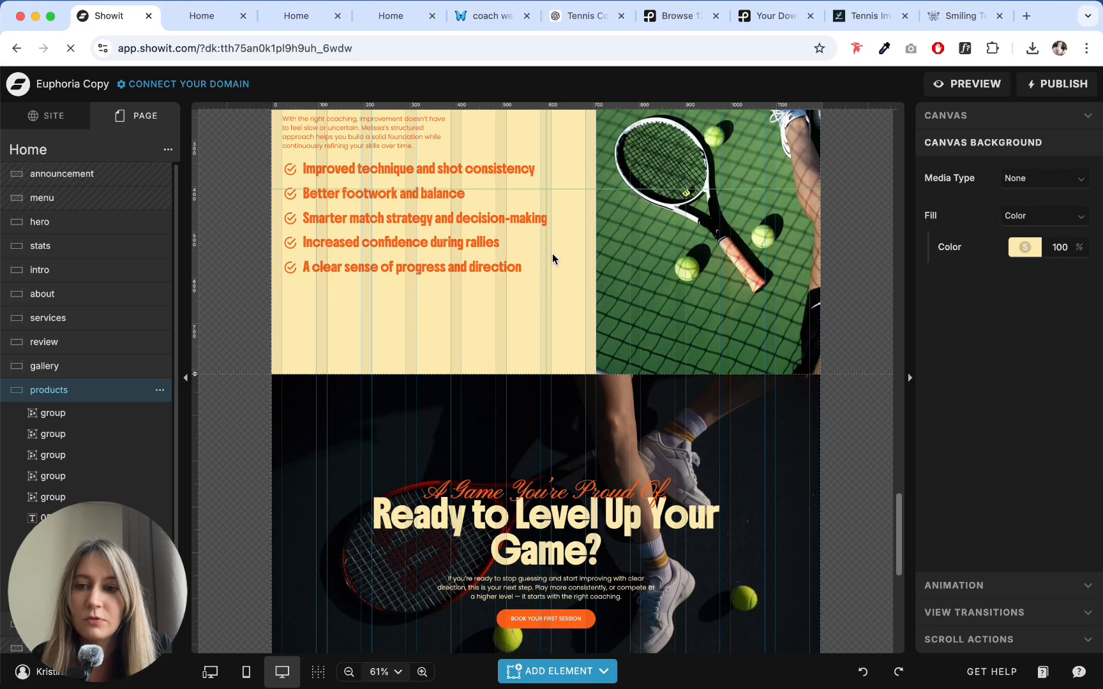
scroll(534, 253, "up", 20)
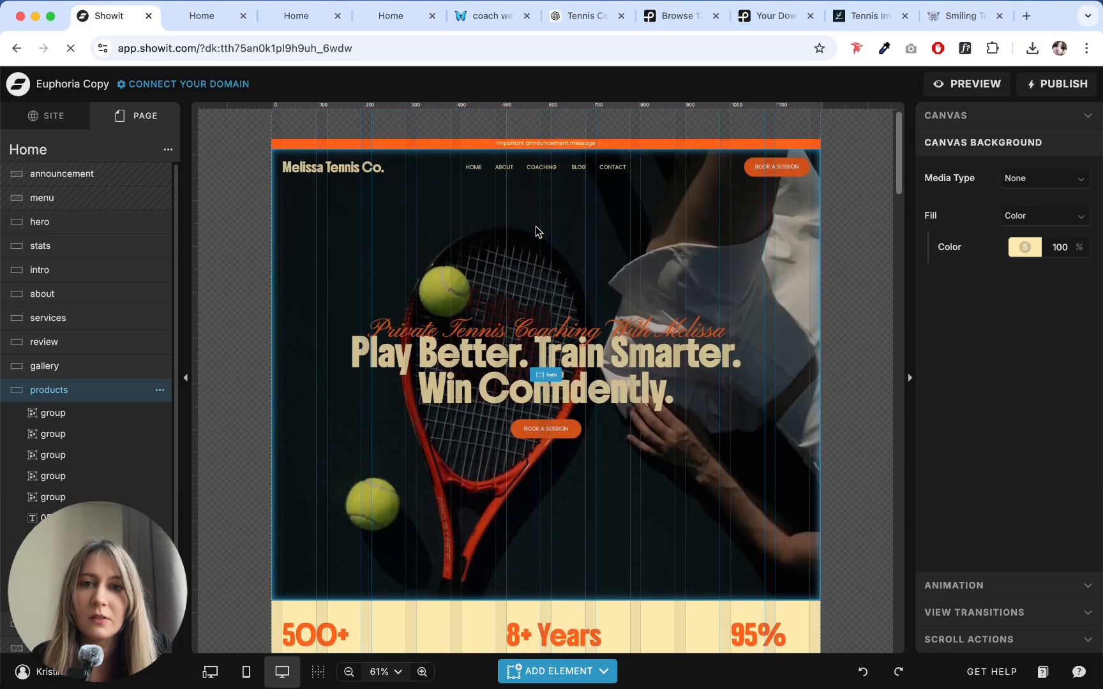
left_click(536, 231)
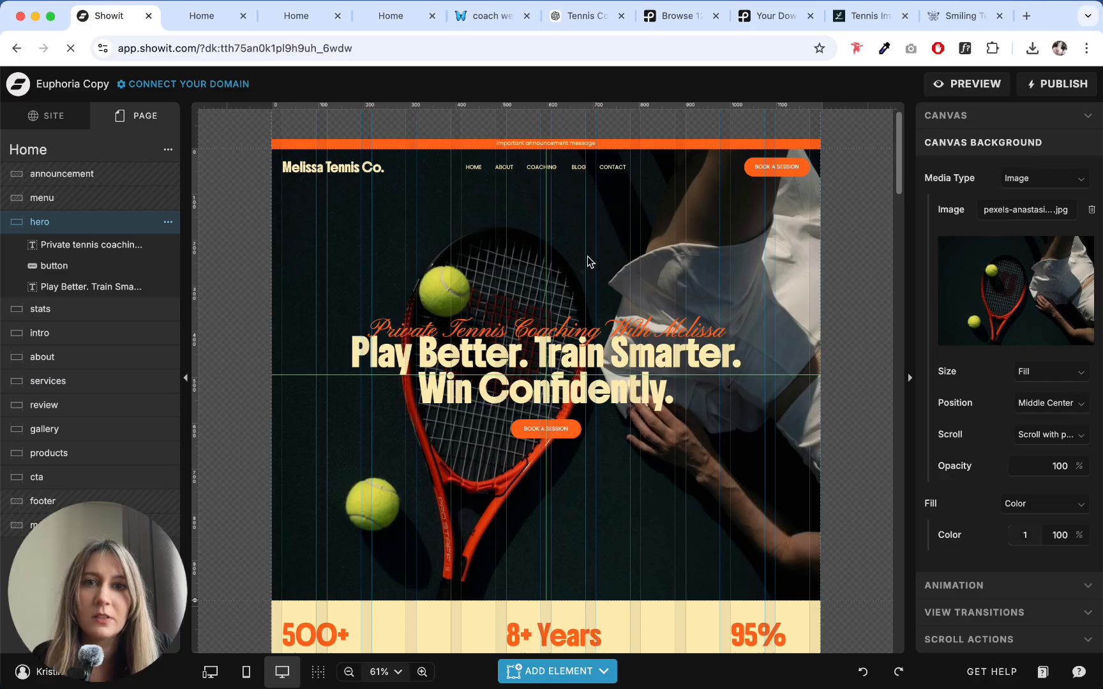
- Review the Home page from the hero through the intro, about, services and review sections for visual consistency
scroll(589, 255, "down", 8)
scroll(588, 259, "down", 6)
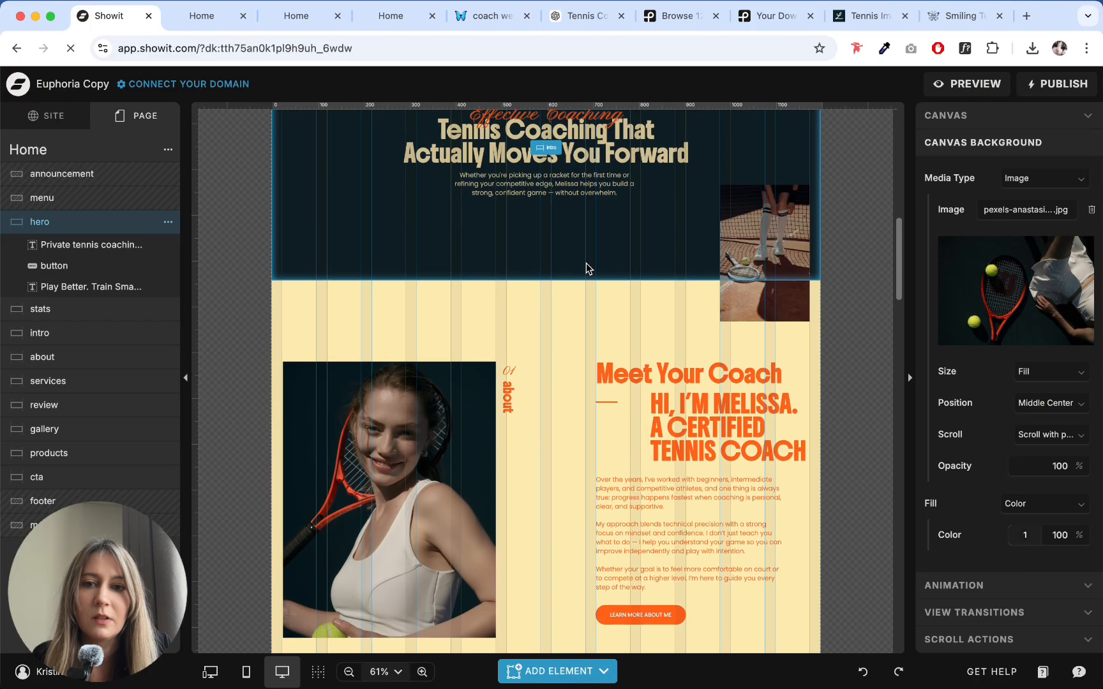
scroll(391, 330, "down", 3)
left_click(392, 332)
left_click(394, 312)
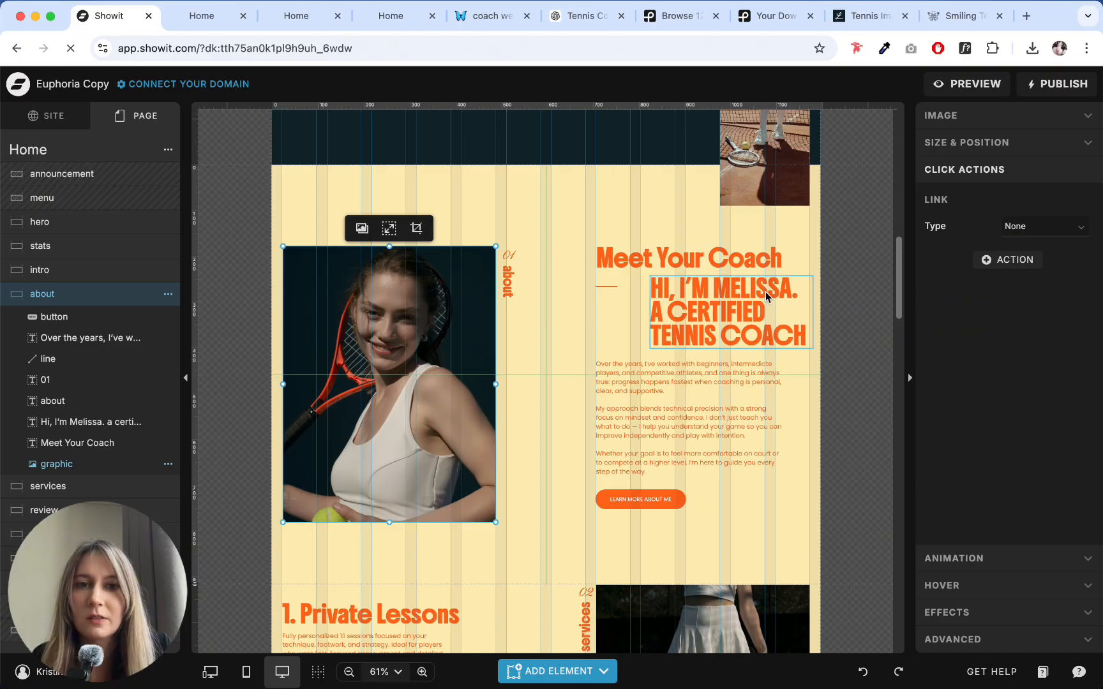
scroll(560, 329, "down", 9)
scroll(560, 327, "down", 5)
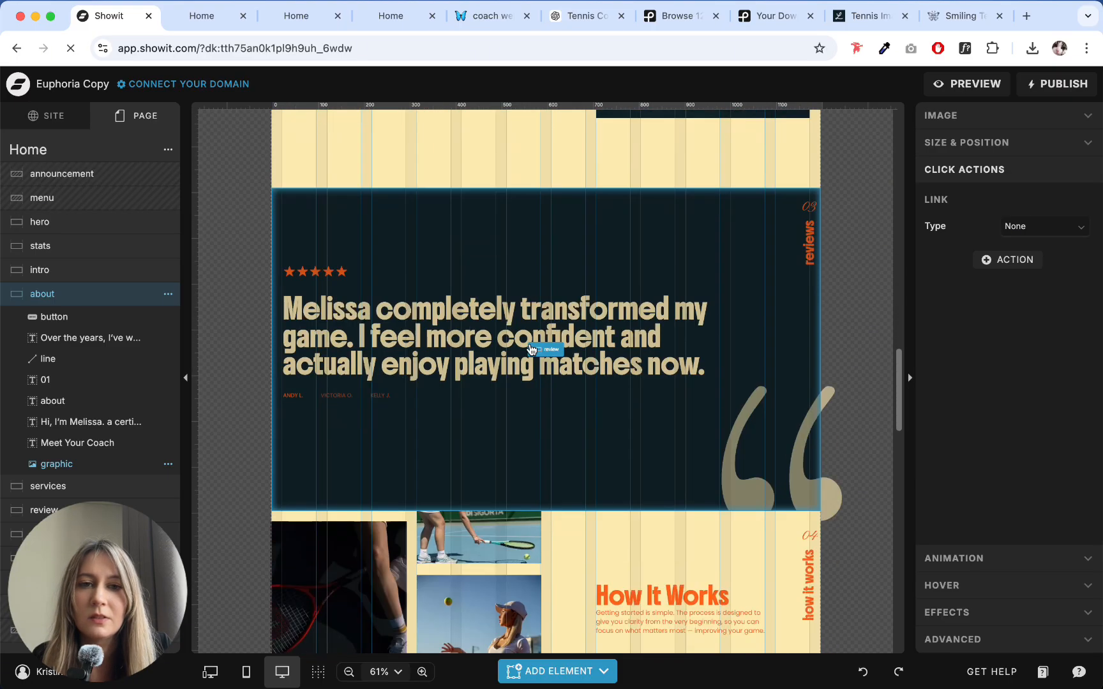
scroll(543, 349, "up", 10)
left_click(748, 468)
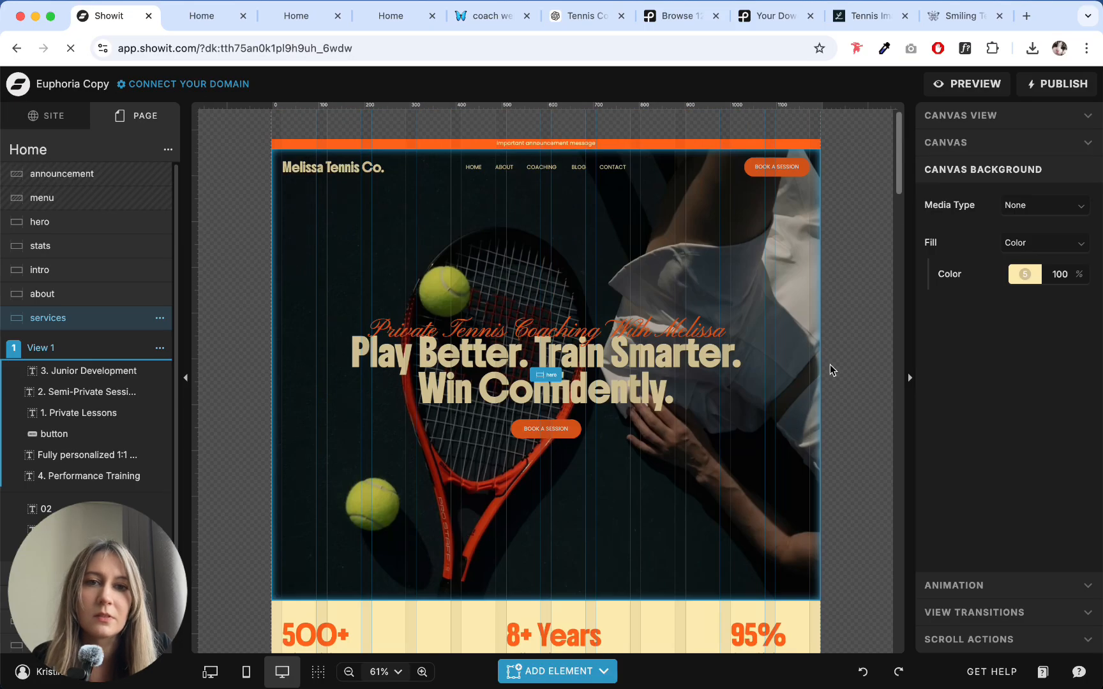
- Examine the gallery, results and cta sections against the hero, continuing down to the footer
scroll(830, 369, "down", 20)
scroll(591, 350, "down", 15)
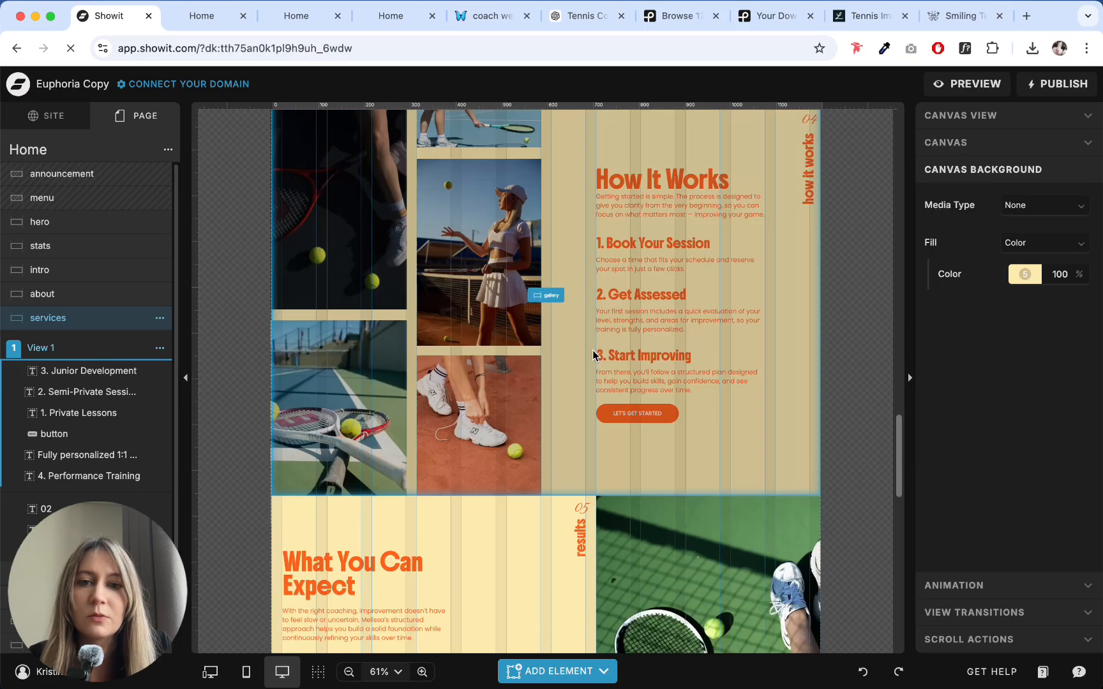
scroll(544, 348, "down", 5)
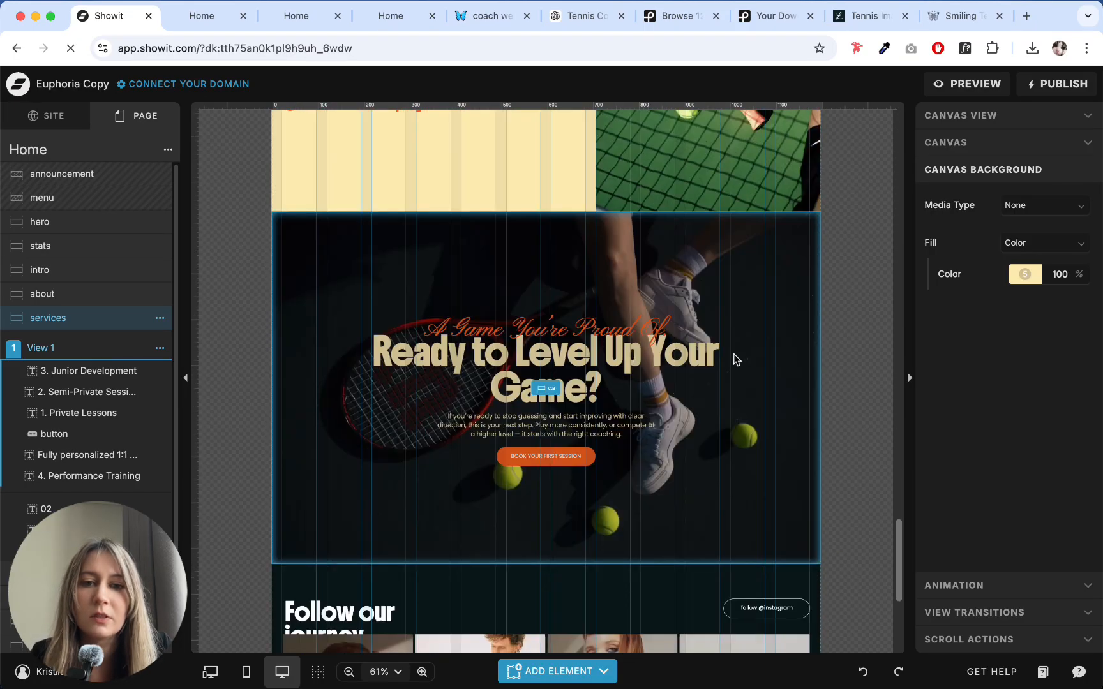
left_click(741, 320)
scroll(742, 316, "up", 20)
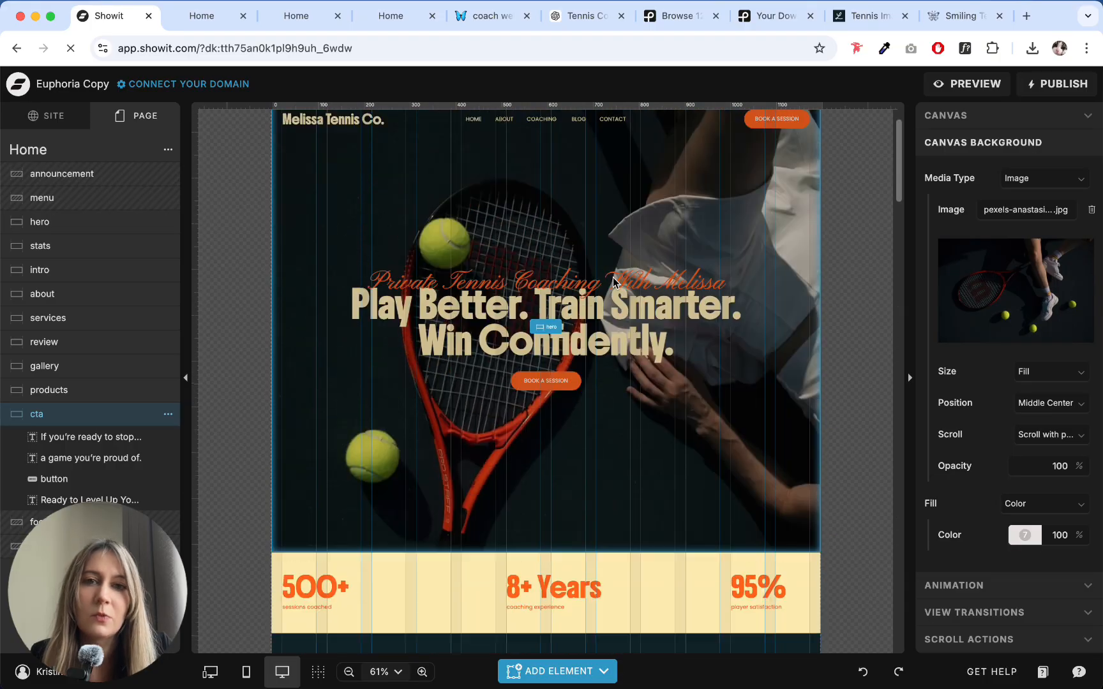
scroll(583, 339, "down", 10)
scroll(526, 366, "down", 15)
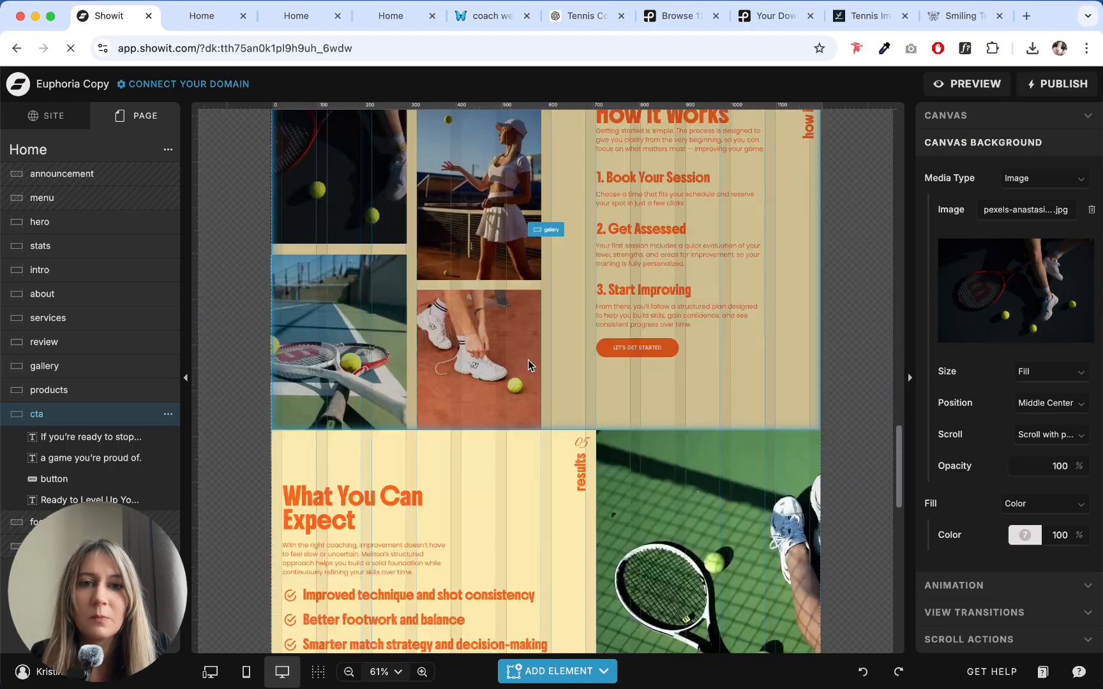
scroll(545, 353, "down", 2)
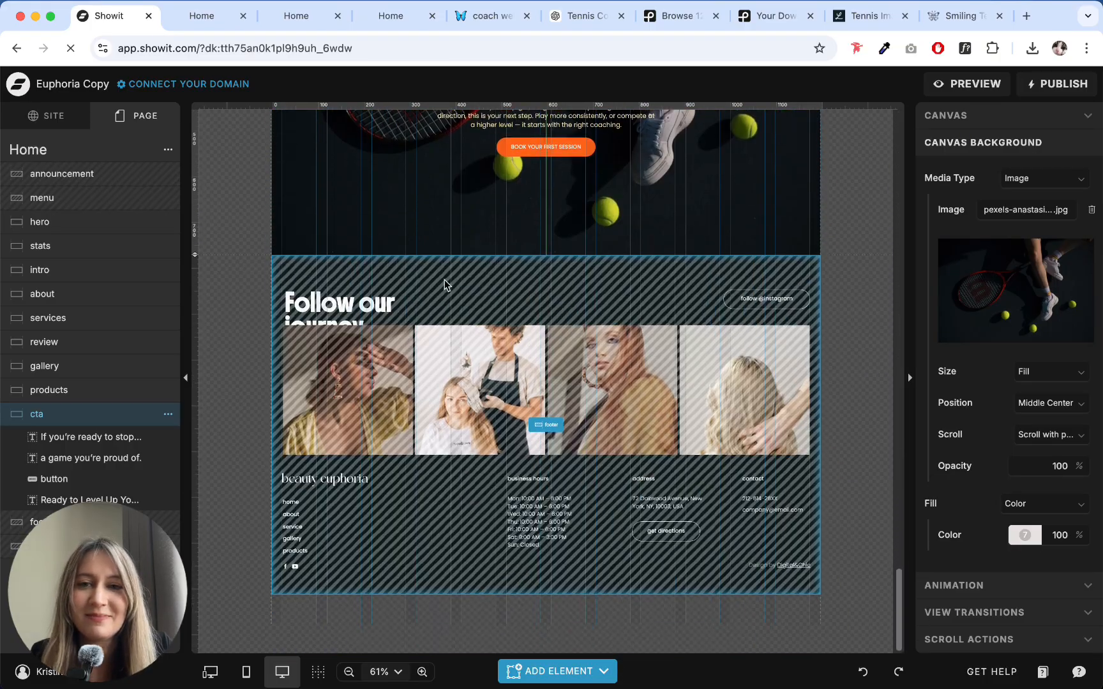
- Open the footer site canvas and give the "Follow our journey" title the left-aligned Heading + style
left_click(445, 279)
left_click(552, 429)
left_click(321, 175)
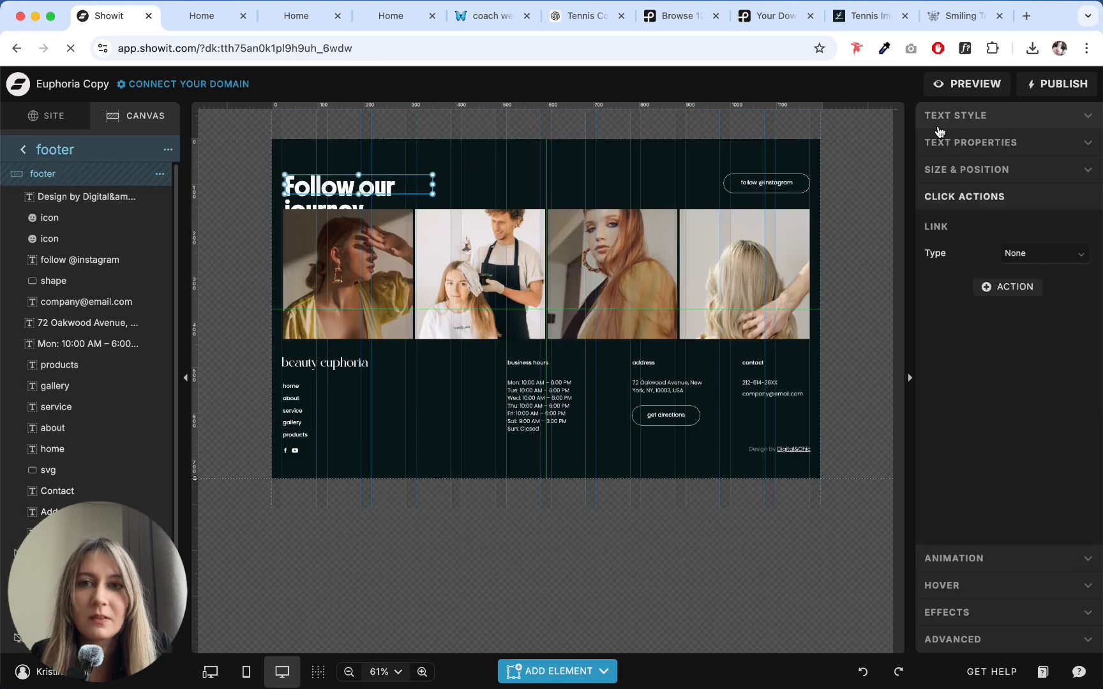
left_click(976, 121)
left_click(1025, 152)
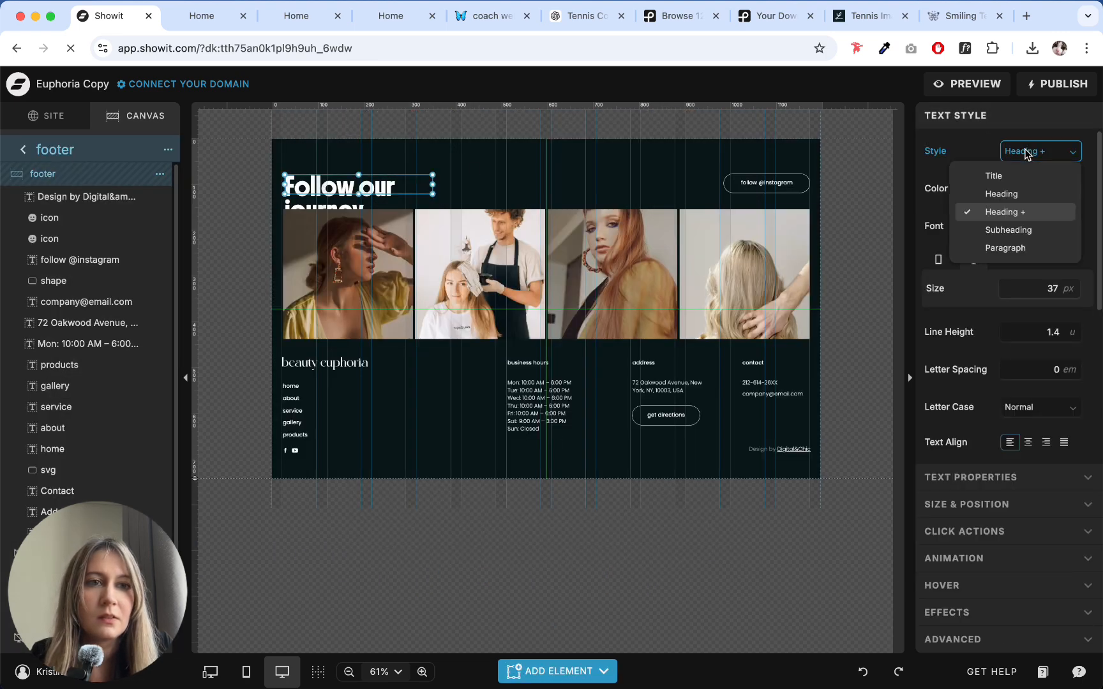
left_click(1002, 193)
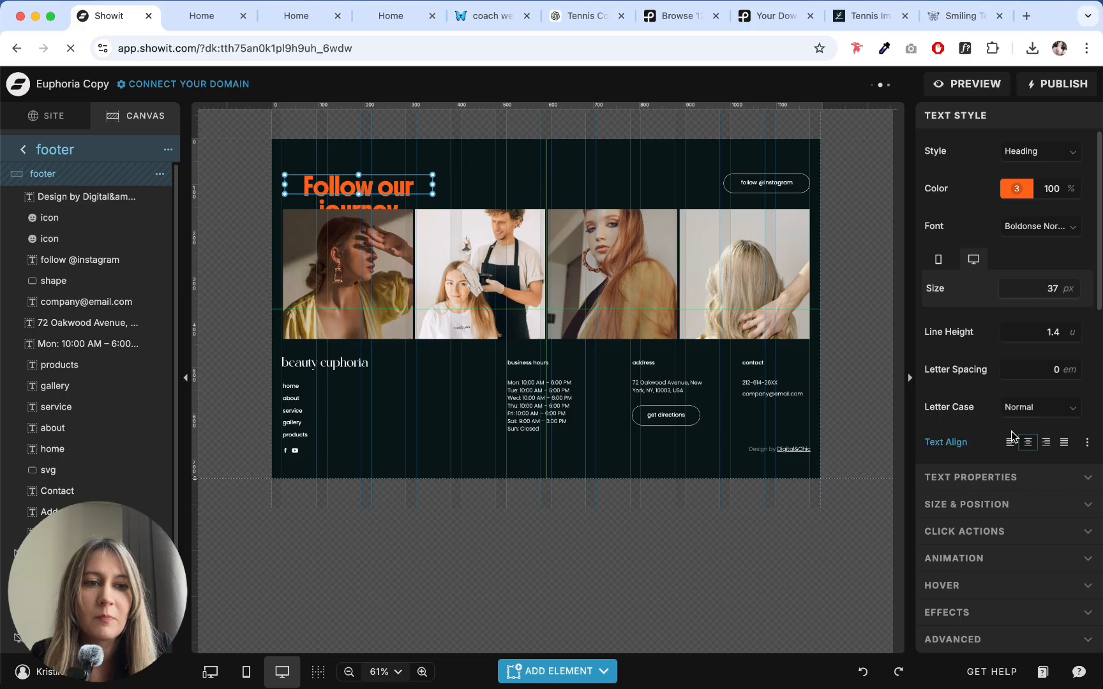
left_click(1010, 442)
- Set the "Follow our journey" title to color 5 and widen its text box to about 434 px to fit one line
left_click(1016, 188)
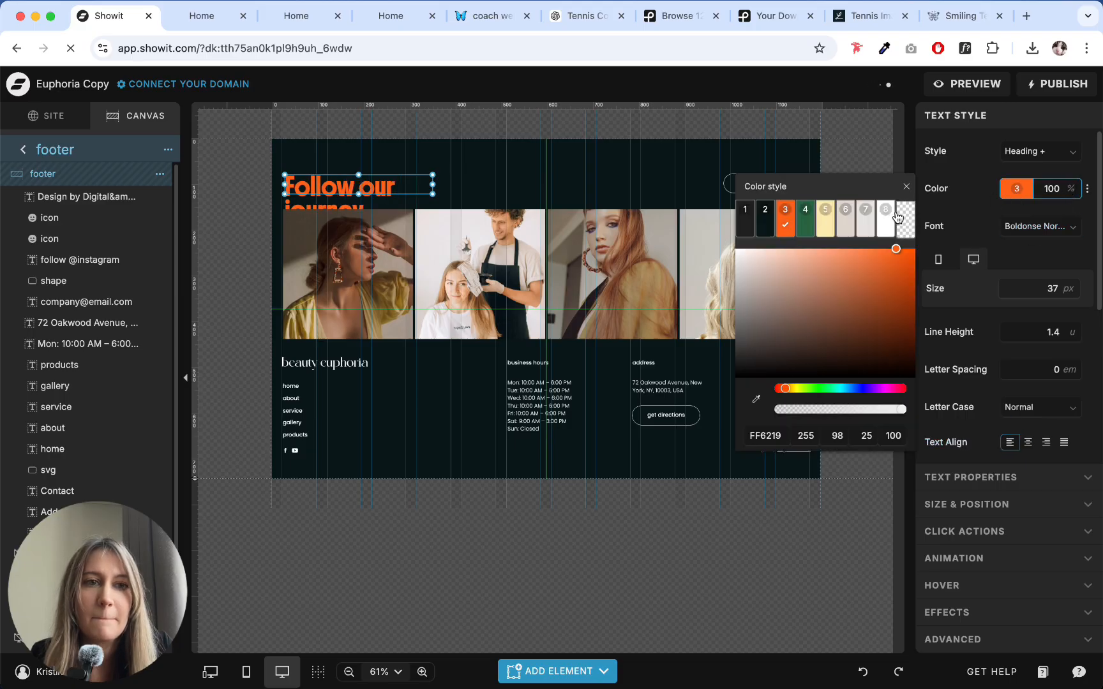
left_click(826, 220)
left_click(423, 179)
left_click_drag(434, 186, 498, 186)
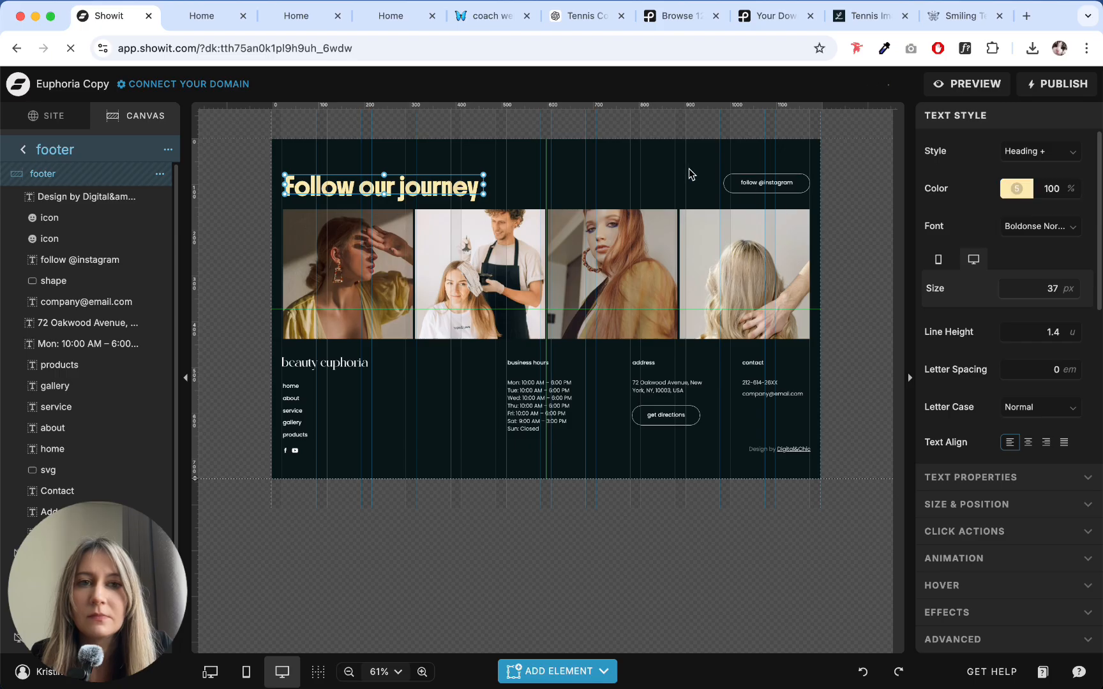
left_click_drag(689, 173, 810, 199)
key("Delete")
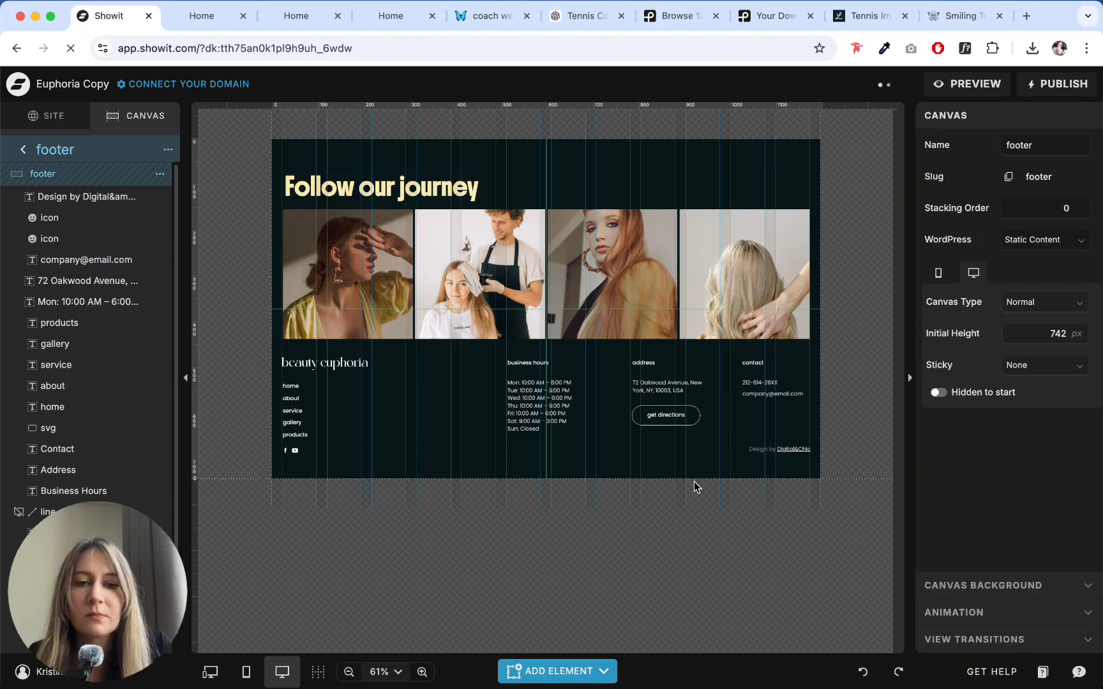
left_click(539, 671)
left_click(551, 538)
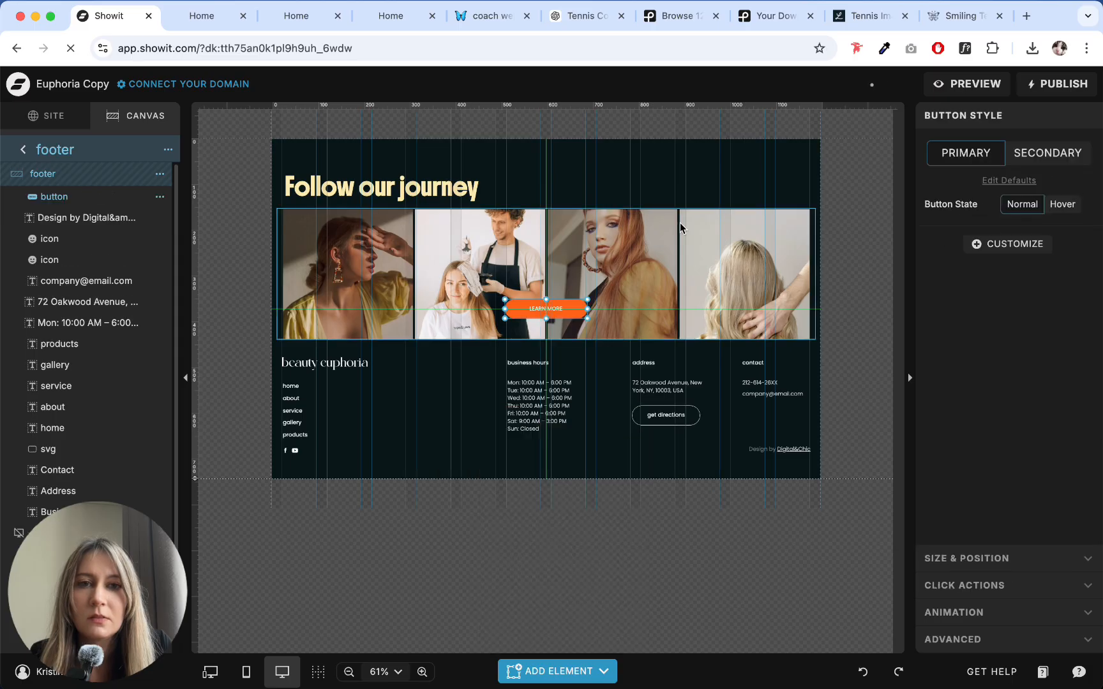
left_click_drag(566, 308, 787, 184)
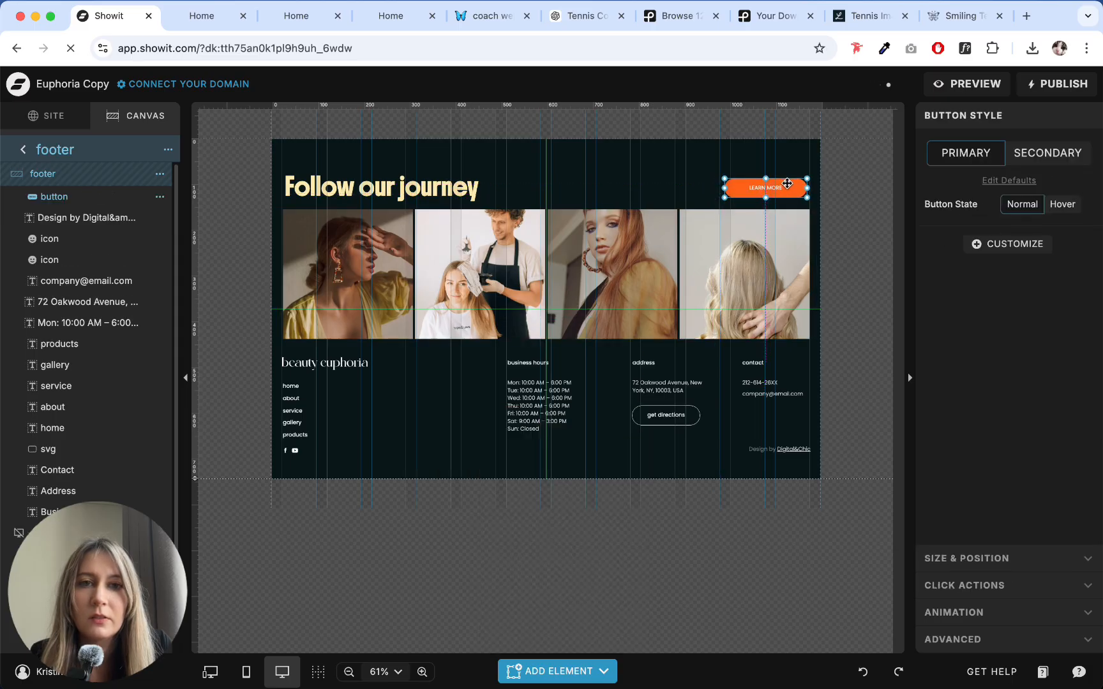
double_click(767, 186)
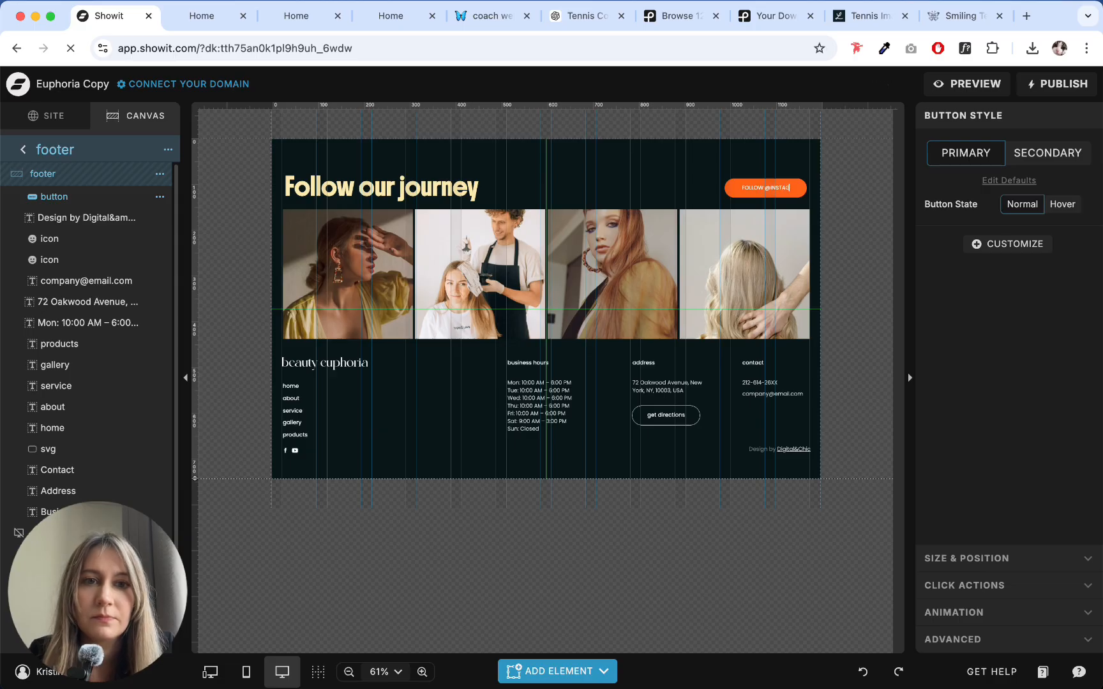
left_click(672, 173)
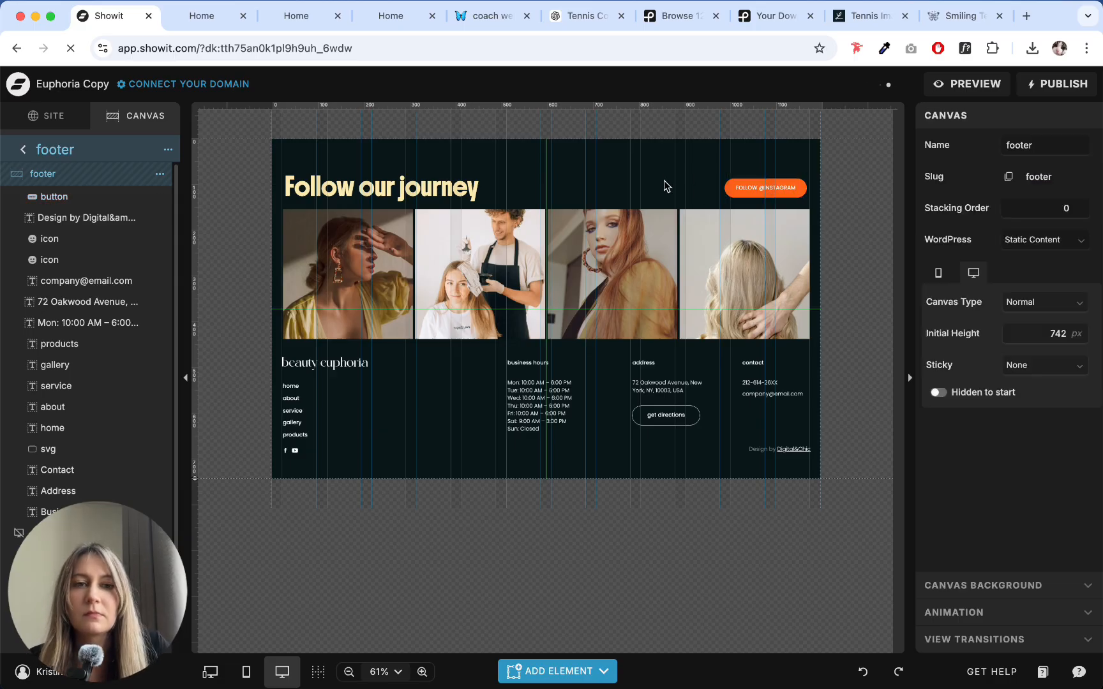
- Reduce the footer's "Follow our journey" title to a text size of 32 px
left_click(380, 180)
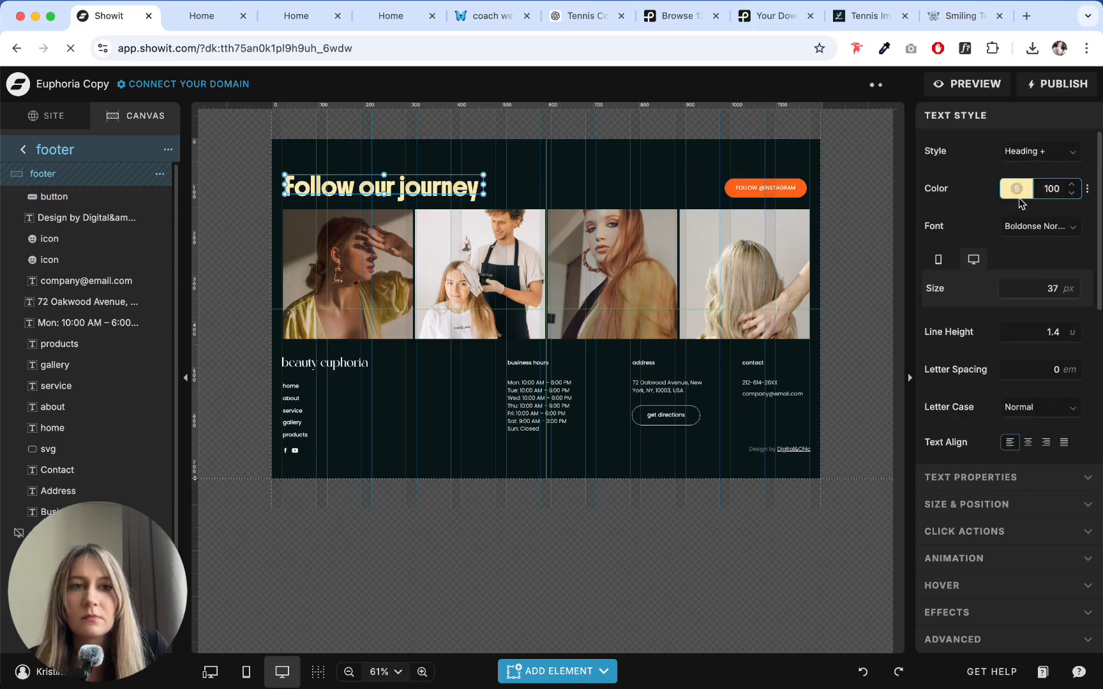
left_click(1070, 294)
left_click(1070, 295)
left_click(1070, 294)
left_click(1070, 294)
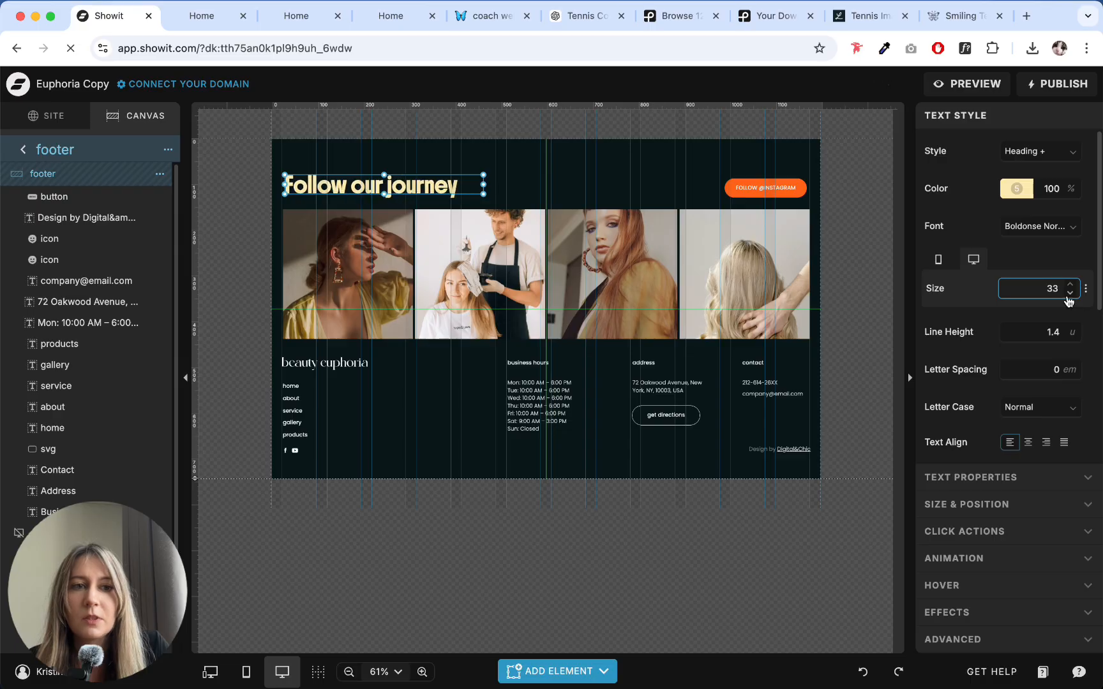
left_click(1070, 295)
- Check the settings and positions of the footer's social grid, title and Instagram button
left_click(565, 322)
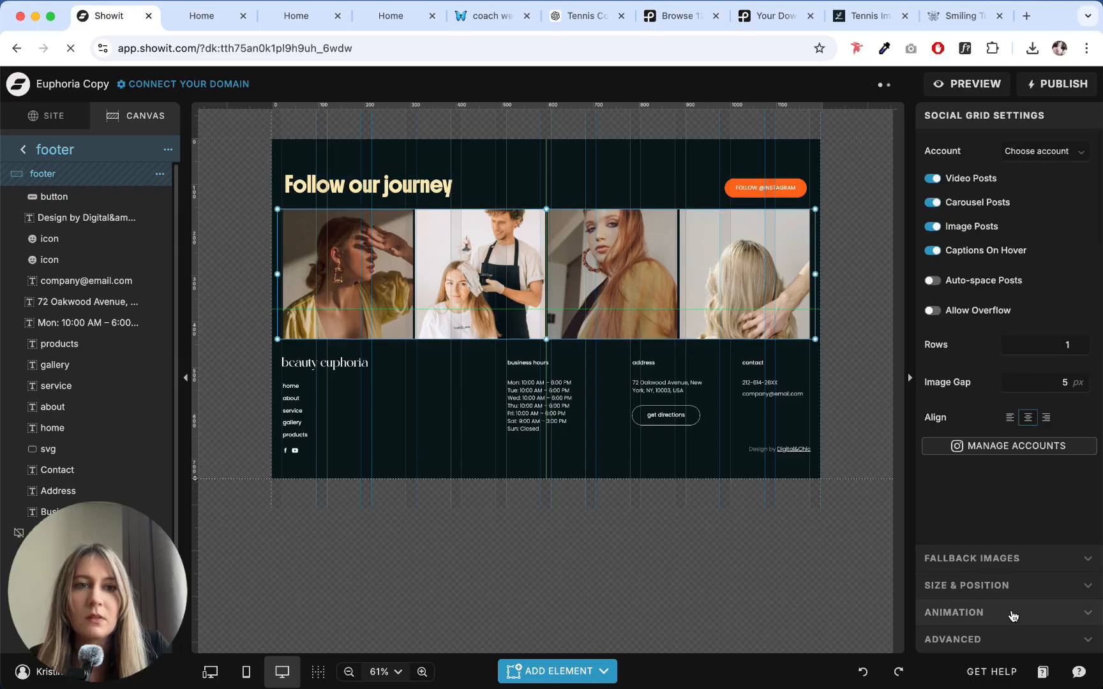
left_click(995, 559)
left_click(993, 585)
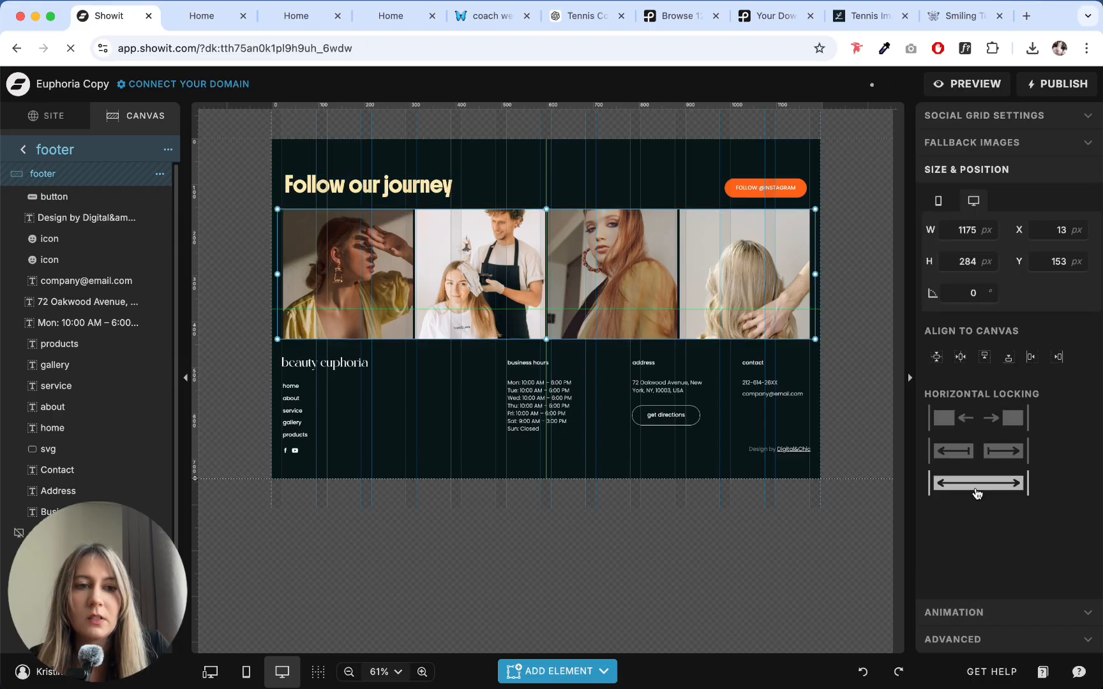
left_click(570, 179)
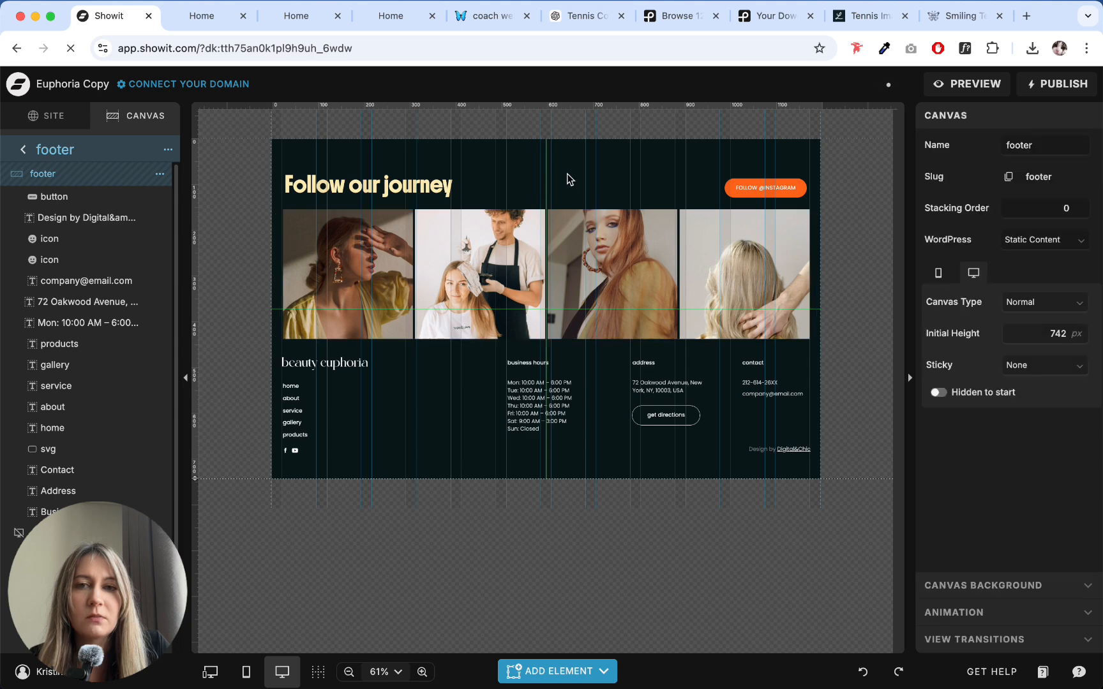
left_click(447, 187)
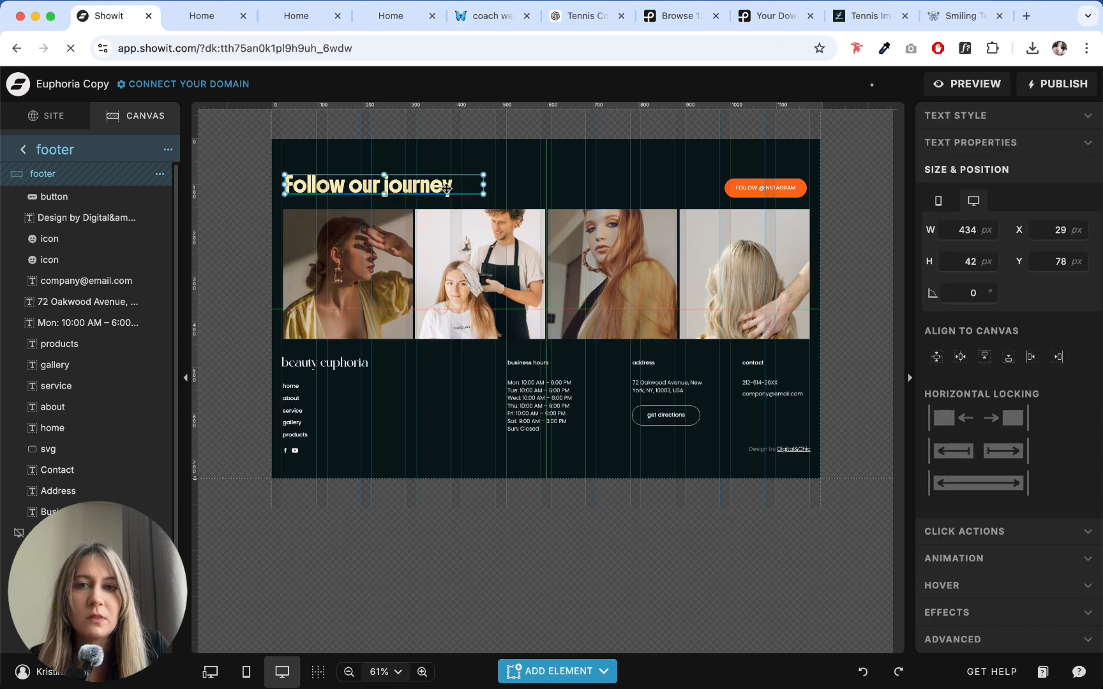
left_click(773, 192)
left_click(971, 143)
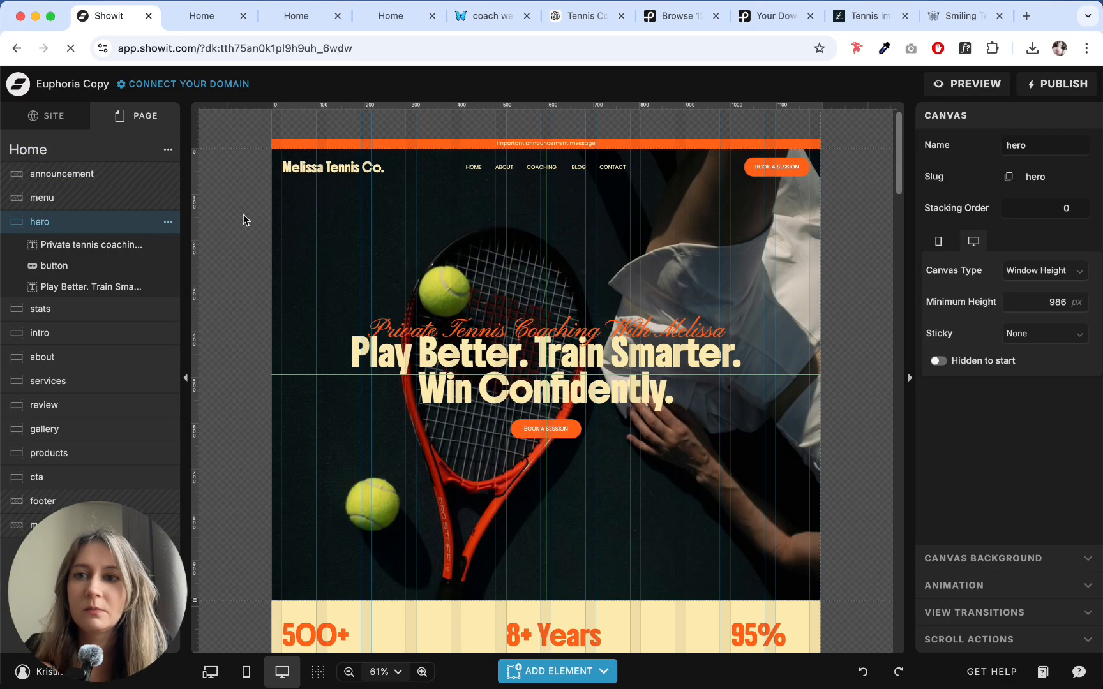
- Copy the "Melissa Tennis Co." logo text from the menu site canvas and return to the Home page
left_click(46, 199)
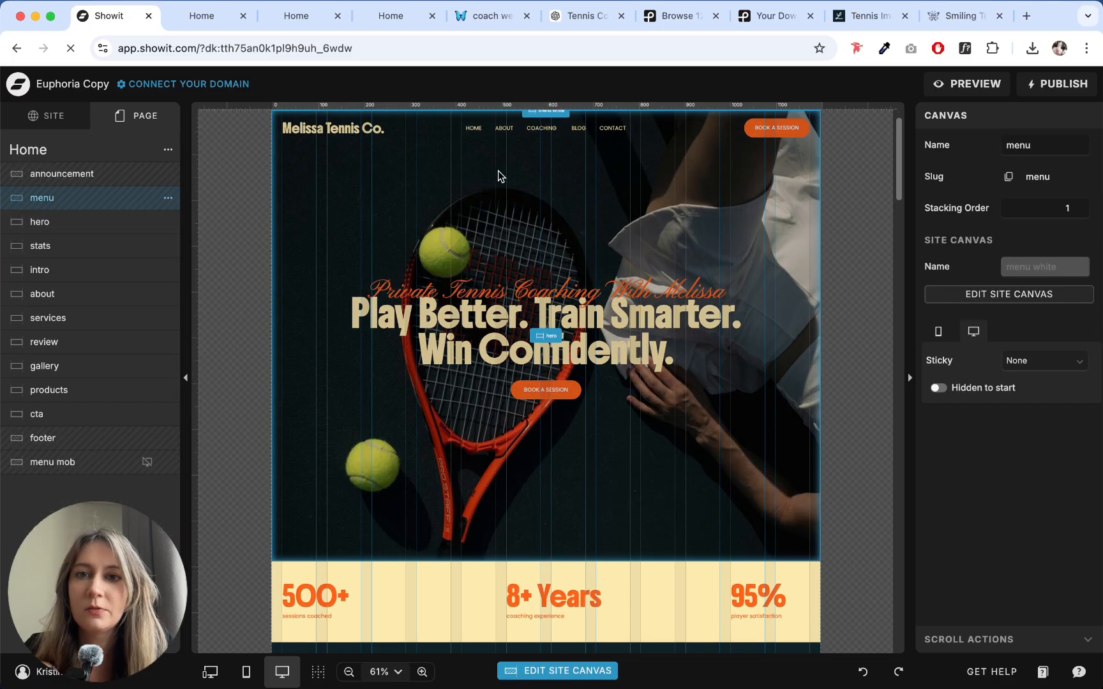
double_click(539, 155)
left_click(337, 179)
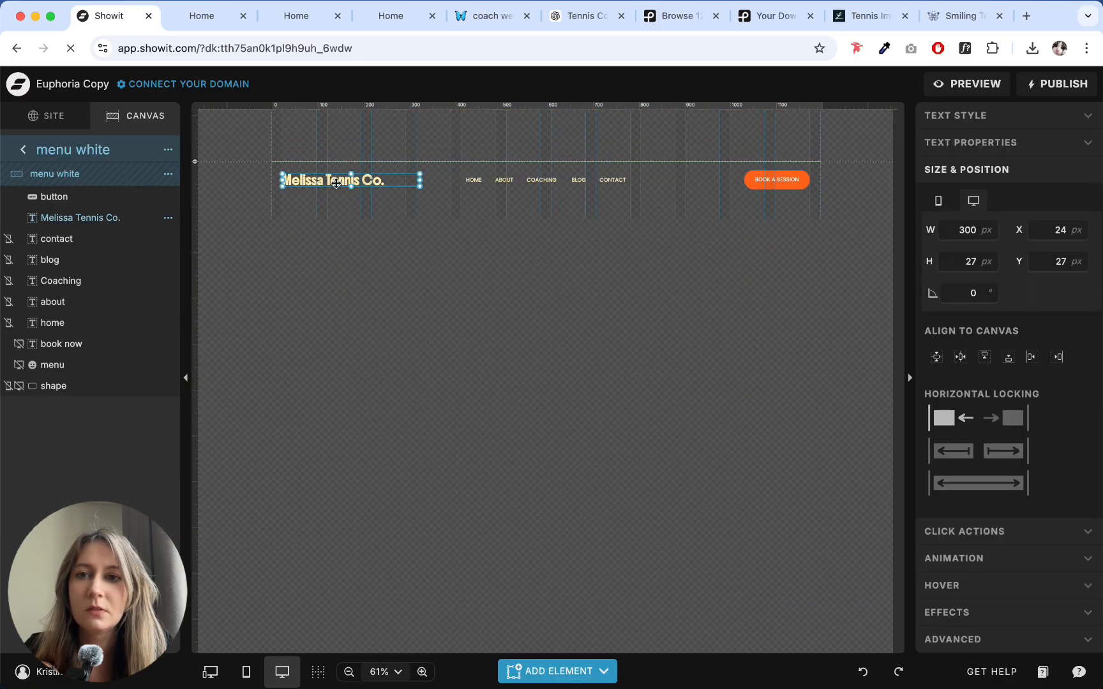
left_click(23, 149)
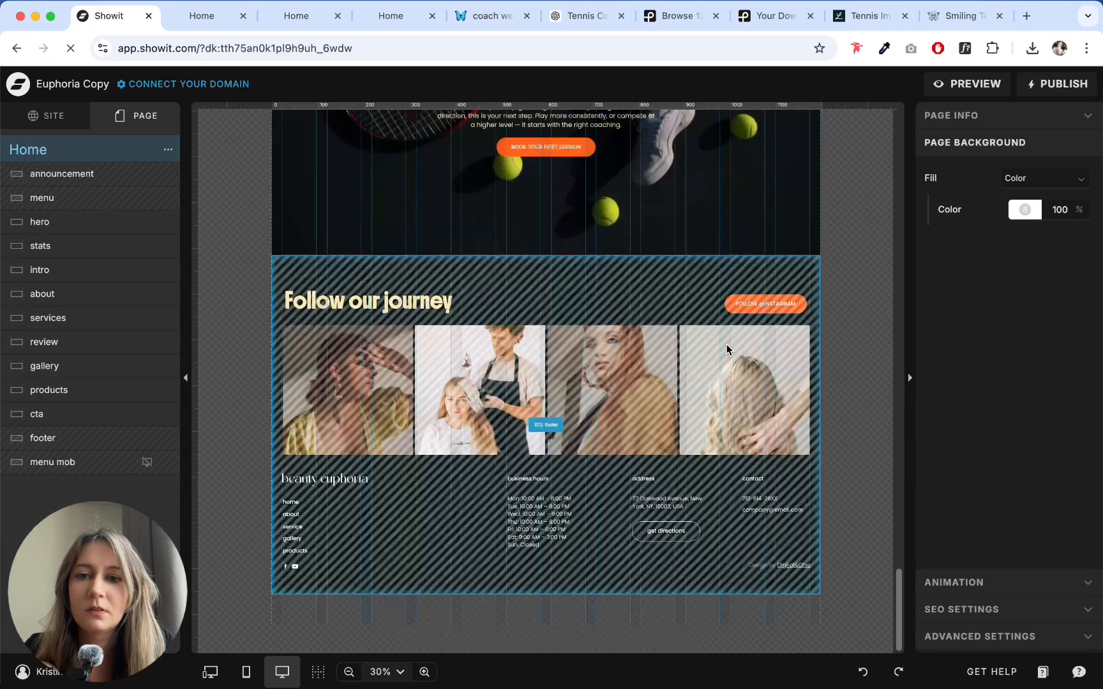
- Replace the "beauty euphoria" logo in the footer canvas with the copied "Melissa Tennis Co." text, placed above the page links
left_click(314, 487)
double_click(562, 433)
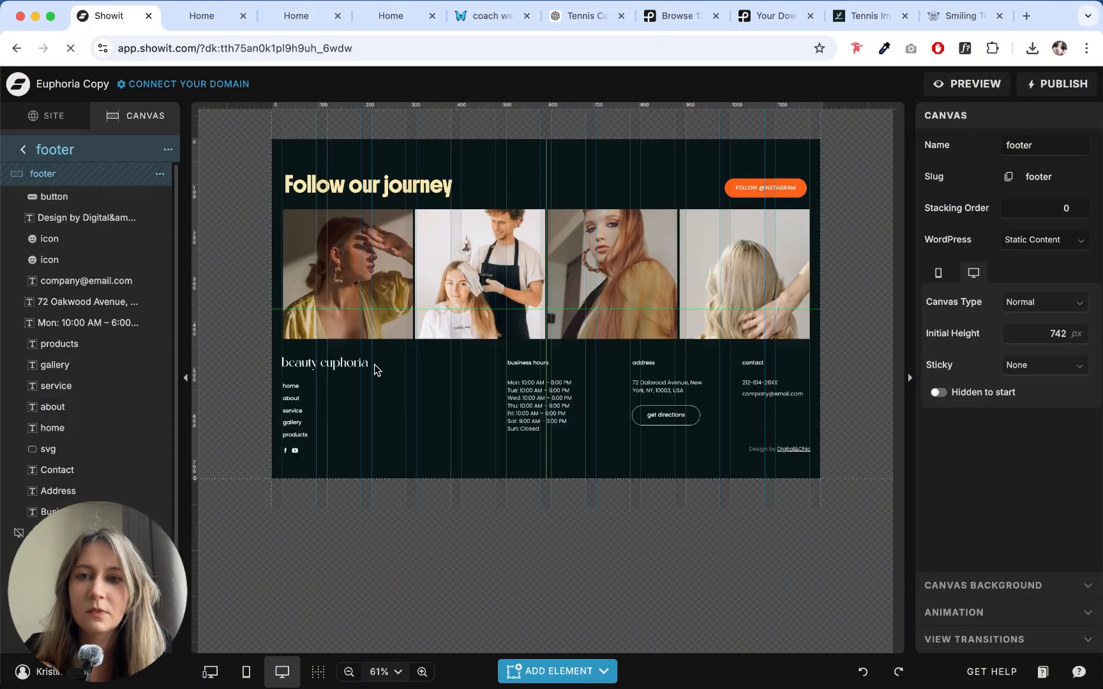
left_click(353, 371)
key("Delete")
key("ctrl+v")
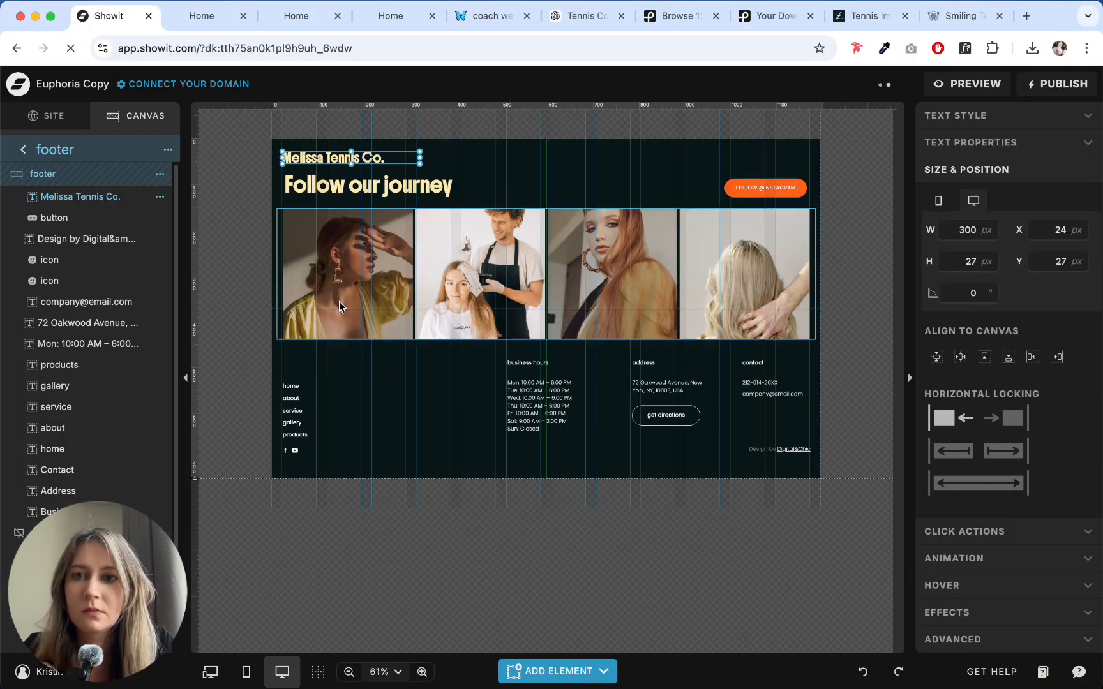
left_click_drag(385, 156, 379, 363)
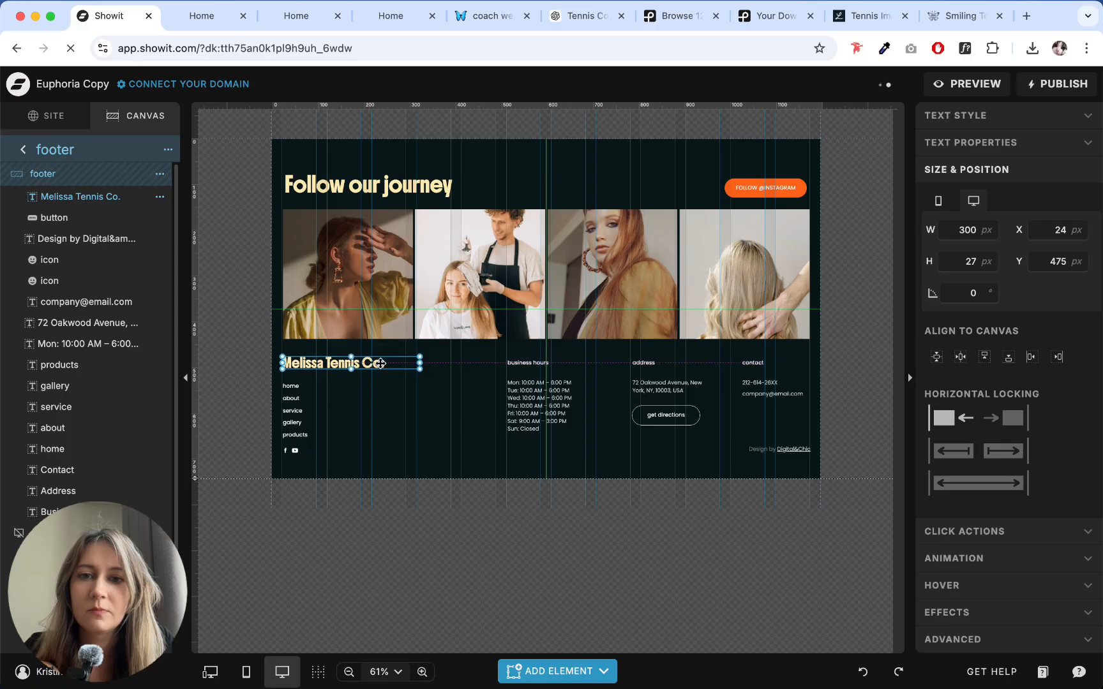
- Change the font of the footer's "Follow our journey" title to Pinyon Script Normal
left_click(370, 185)
left_click(957, 126)
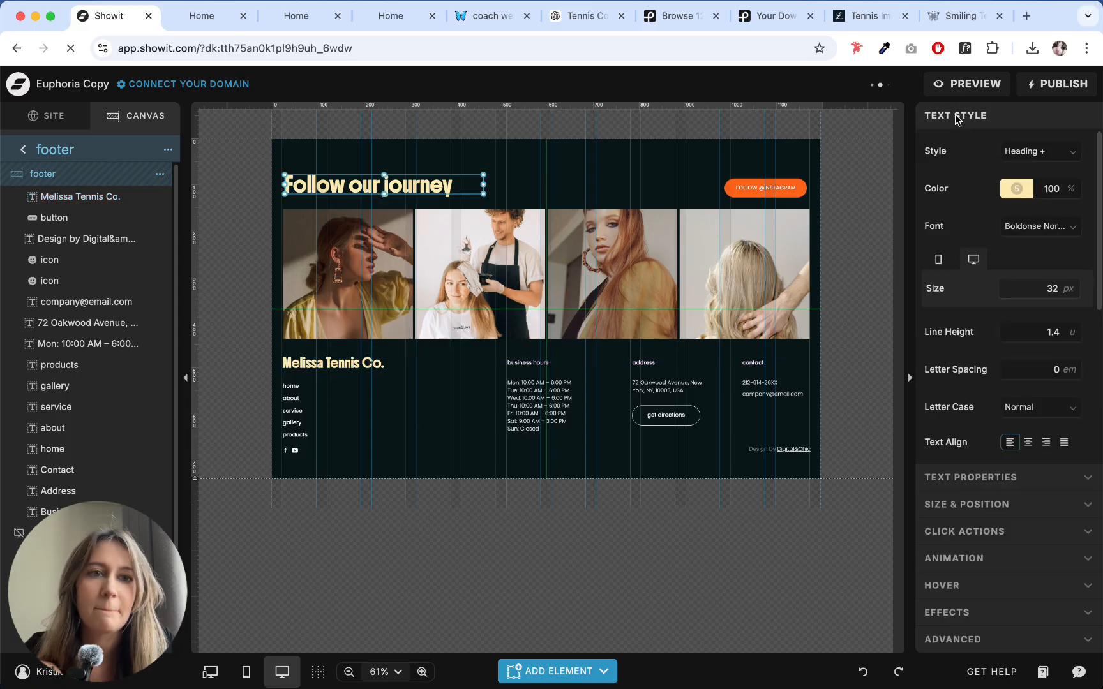
left_click(1038, 226)
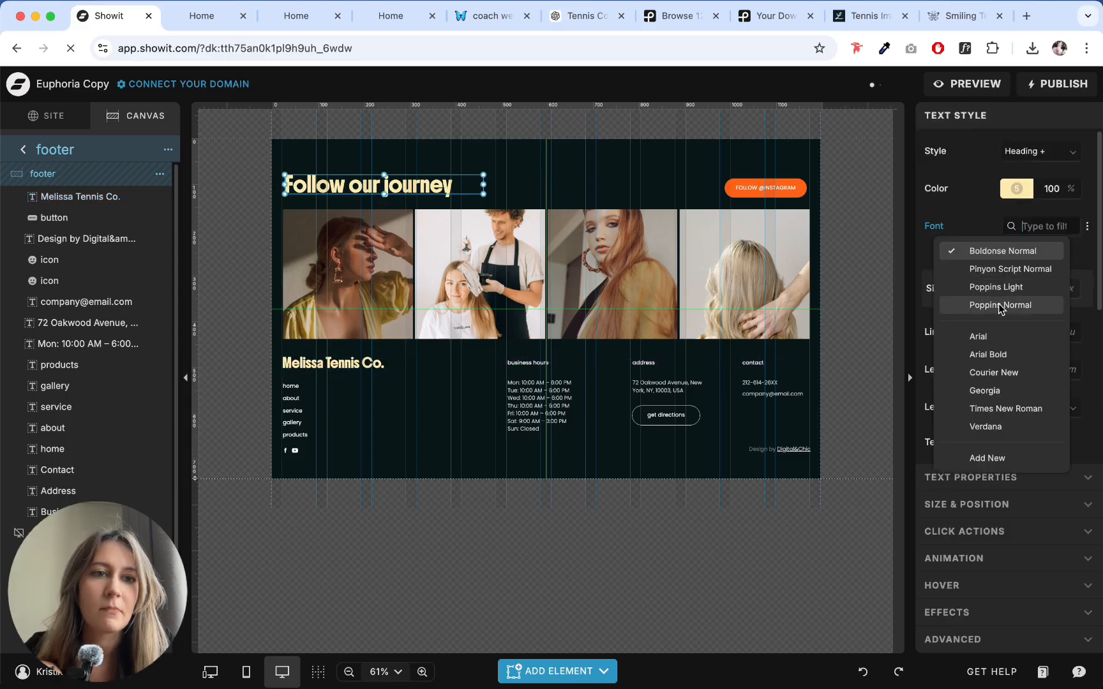
left_click(1001, 269)
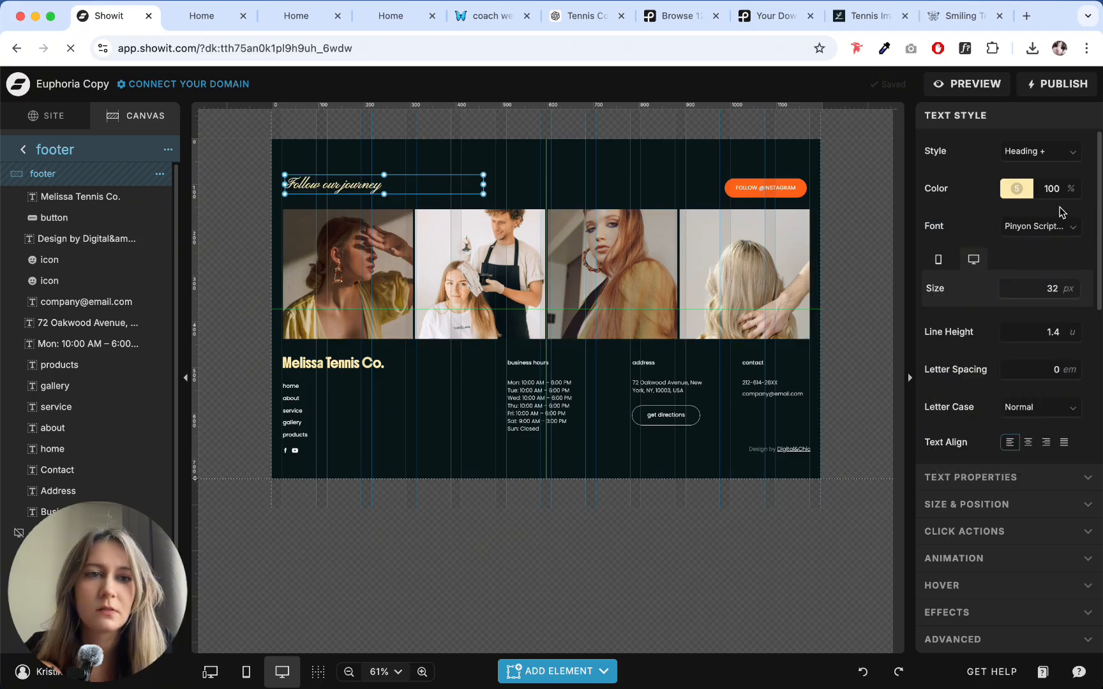
- Recolour the footer's "Follow our journey" title with the orange site colour 3 and set its letter case to Title Case
left_click(1025, 193)
left_click(785, 216)
left_click(591, 191)
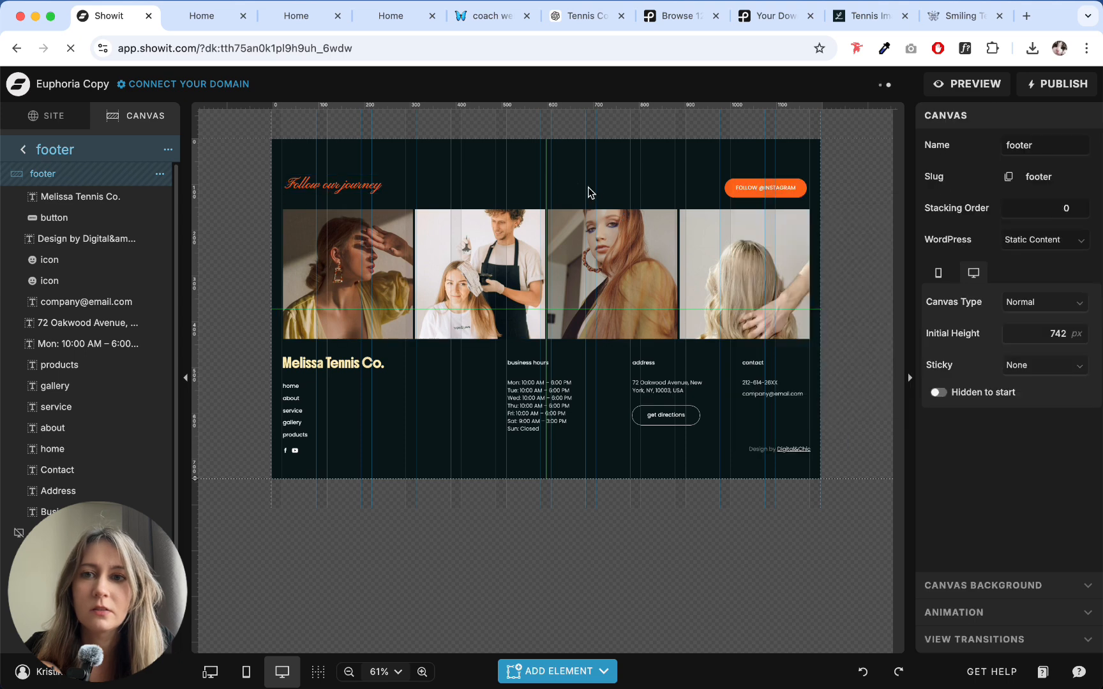
left_click(458, 188)
scroll(1006, 397, "down", 3)
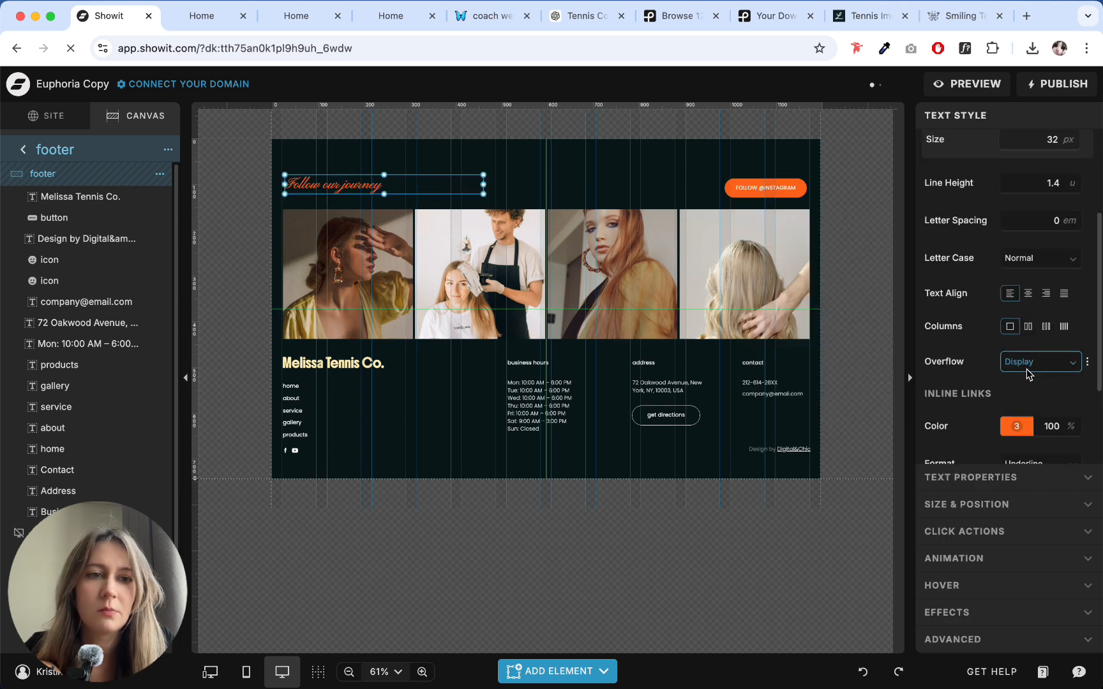
left_click(1035, 263)
left_click(1012, 337)
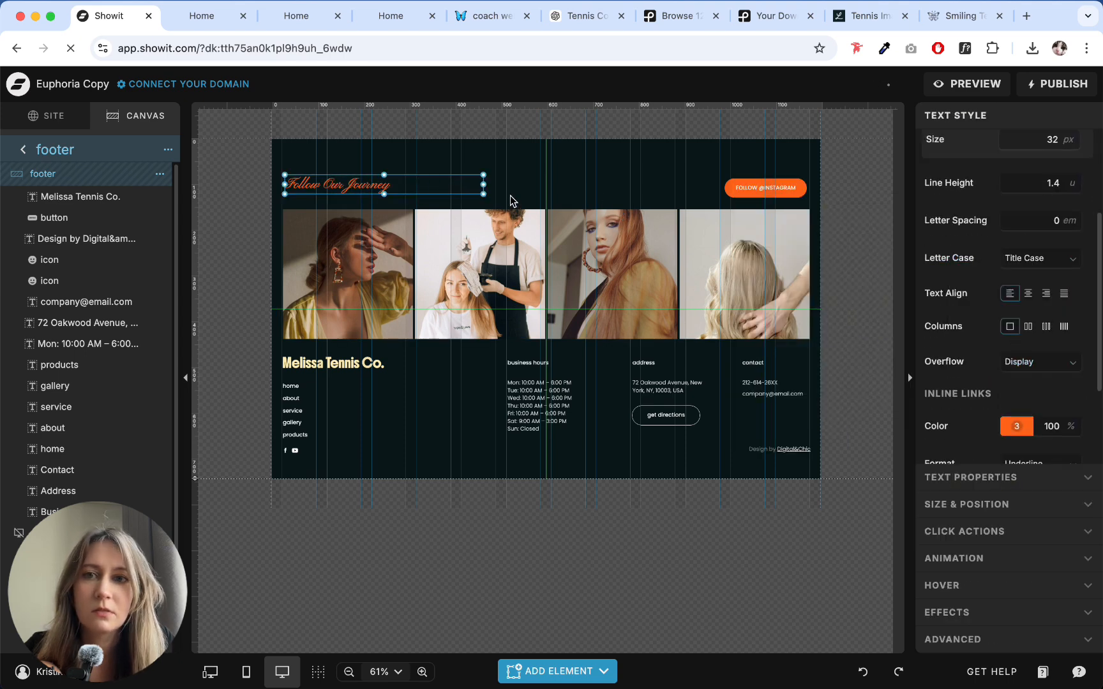
- Align the footer's "Follow Our Journey" title and the Instagram button vertically with each other
left_click(531, 170)
left_click(434, 187)
left_click_drag(344, 167, 824, 202)
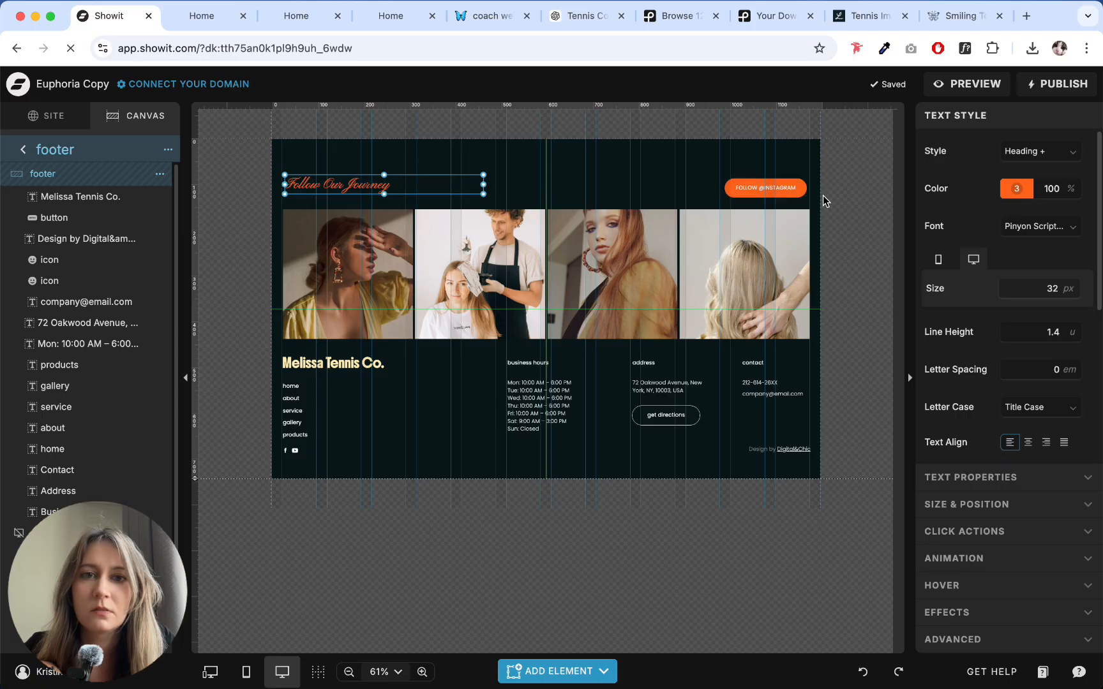
left_click(933, 298)
- Review the footer social grid's settings and where its Instagram accounts are managed
left_click(634, 226)
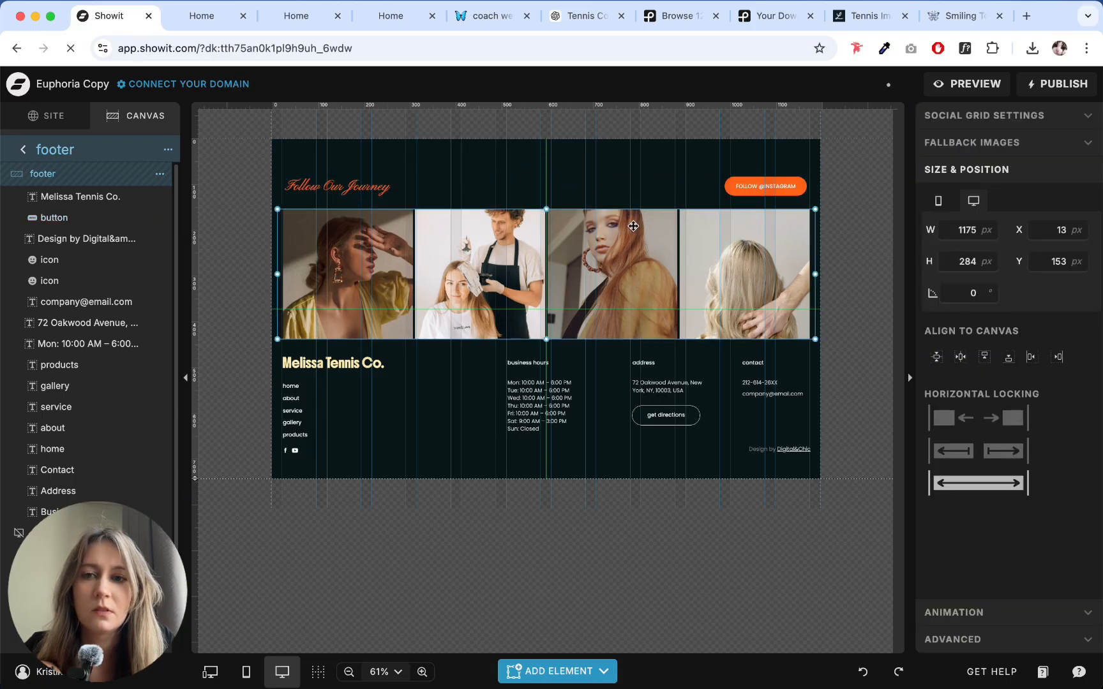
left_click(1000, 113)
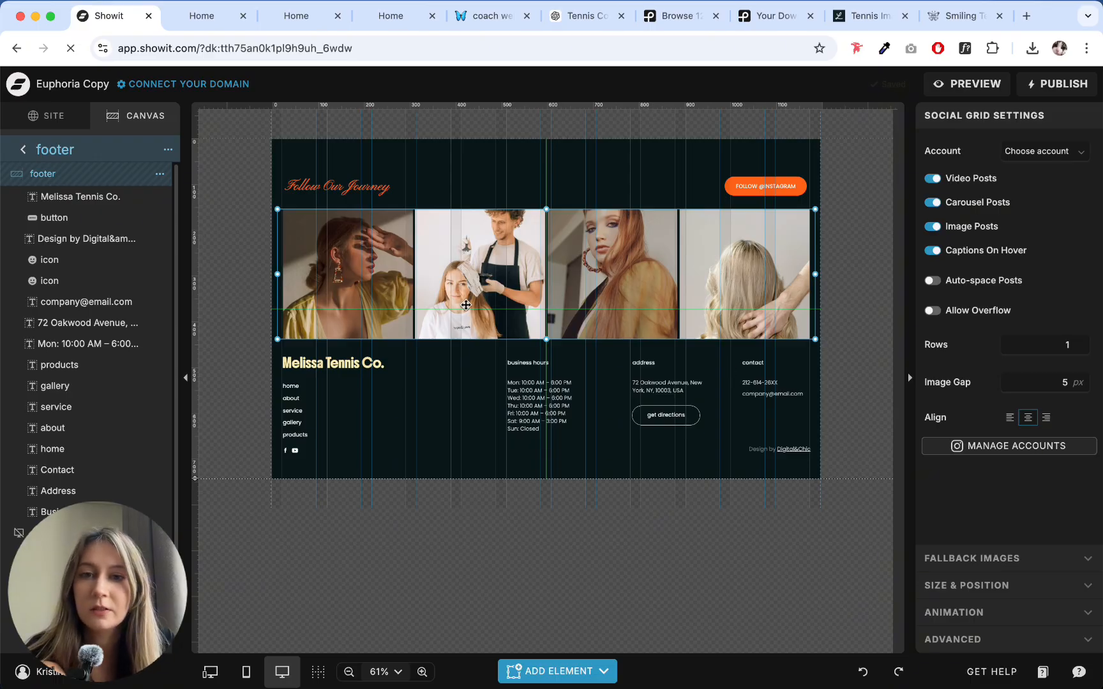
left_click(844, 256)
left_click(726, 285)
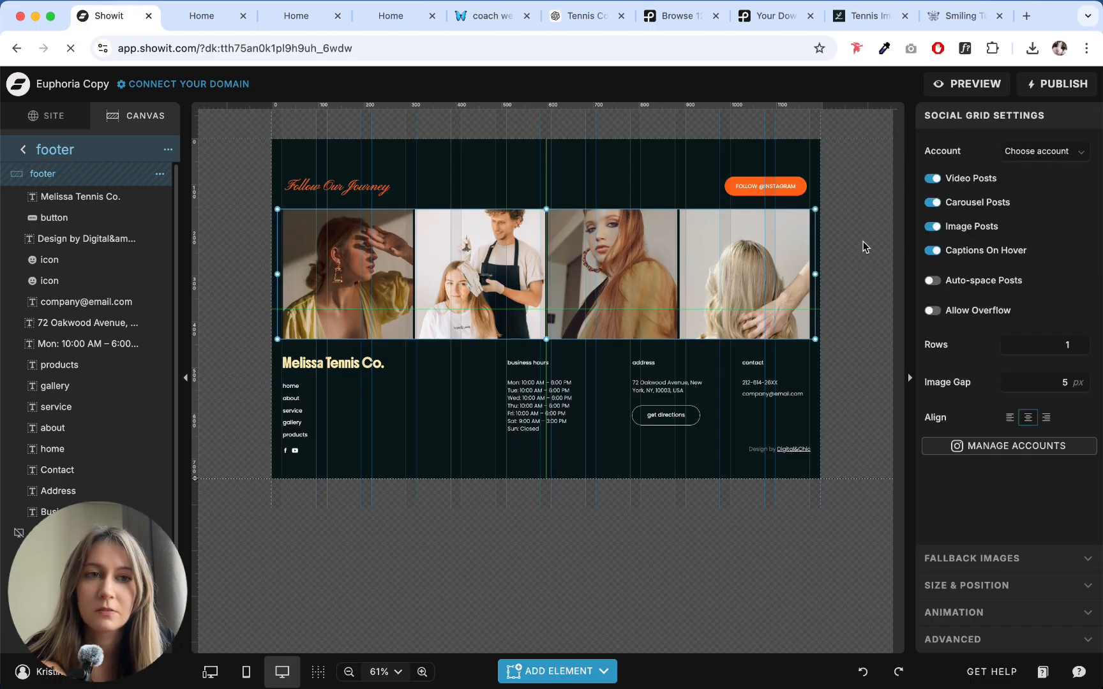
left_click(839, 222)
left_click(740, 262)
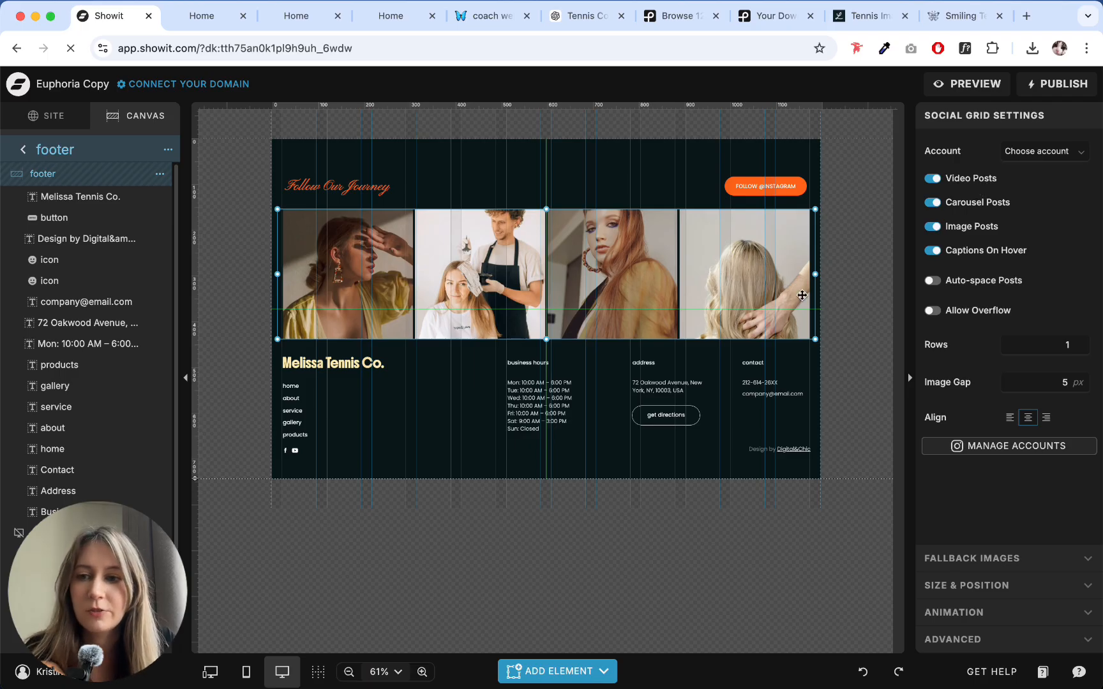
left_click(986, 450)
left_click(87, 21)
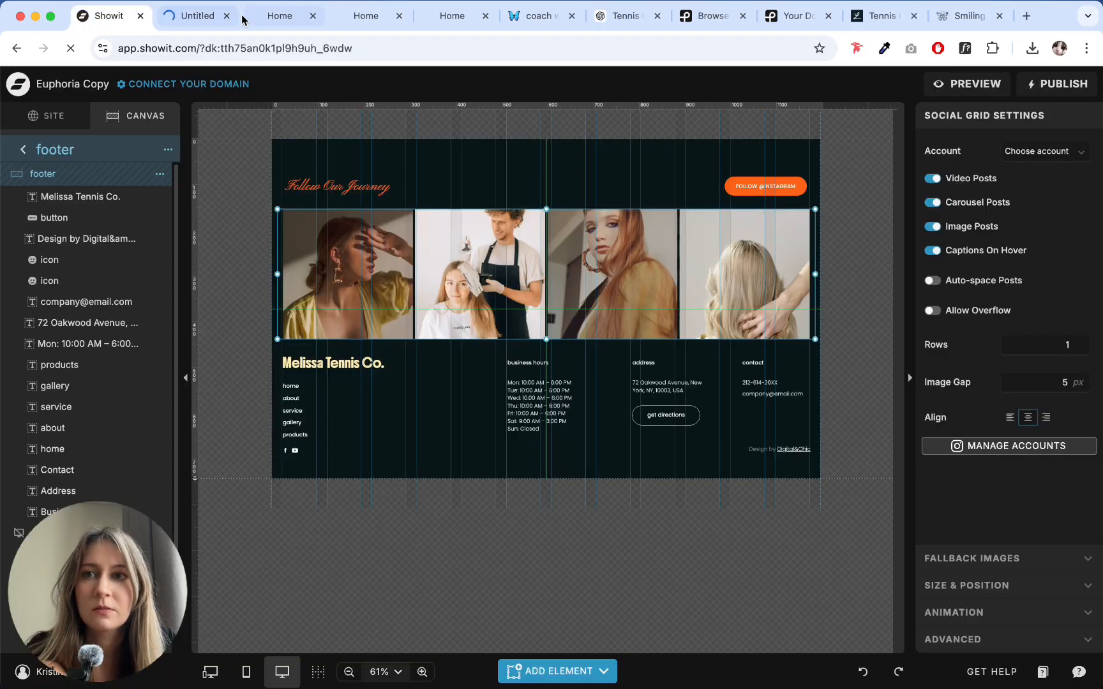
left_click(226, 16)
- Remove all four existing beauty photos from the social grid's fallback image gallery
left_click(999, 564)
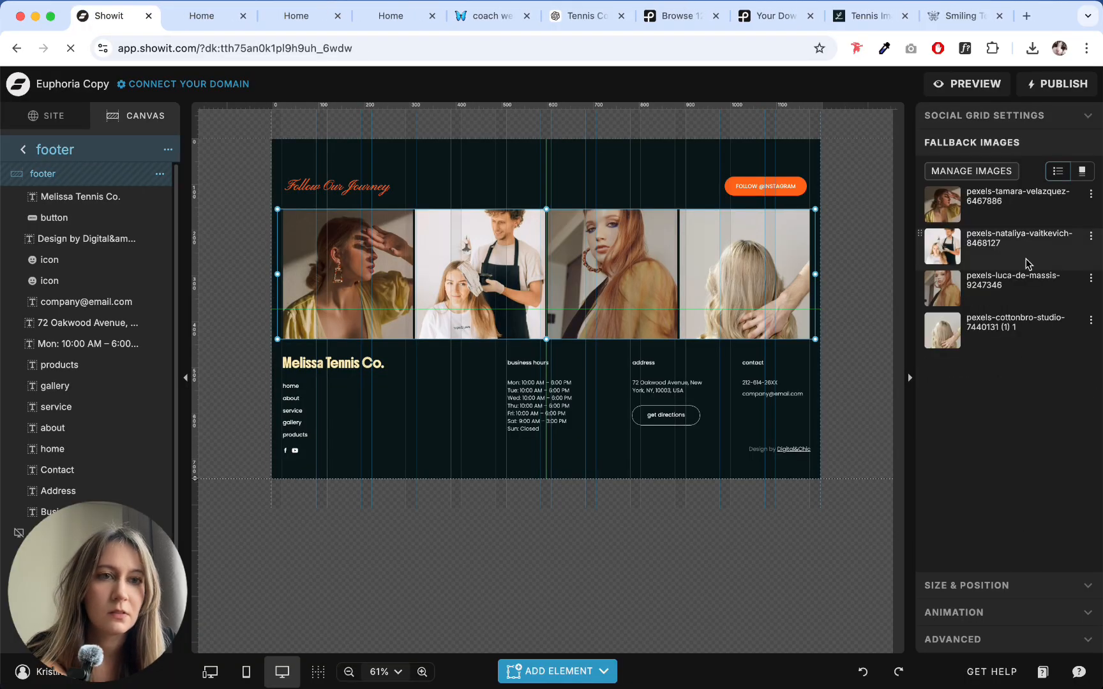
left_click(972, 171)
left_click(920, 212)
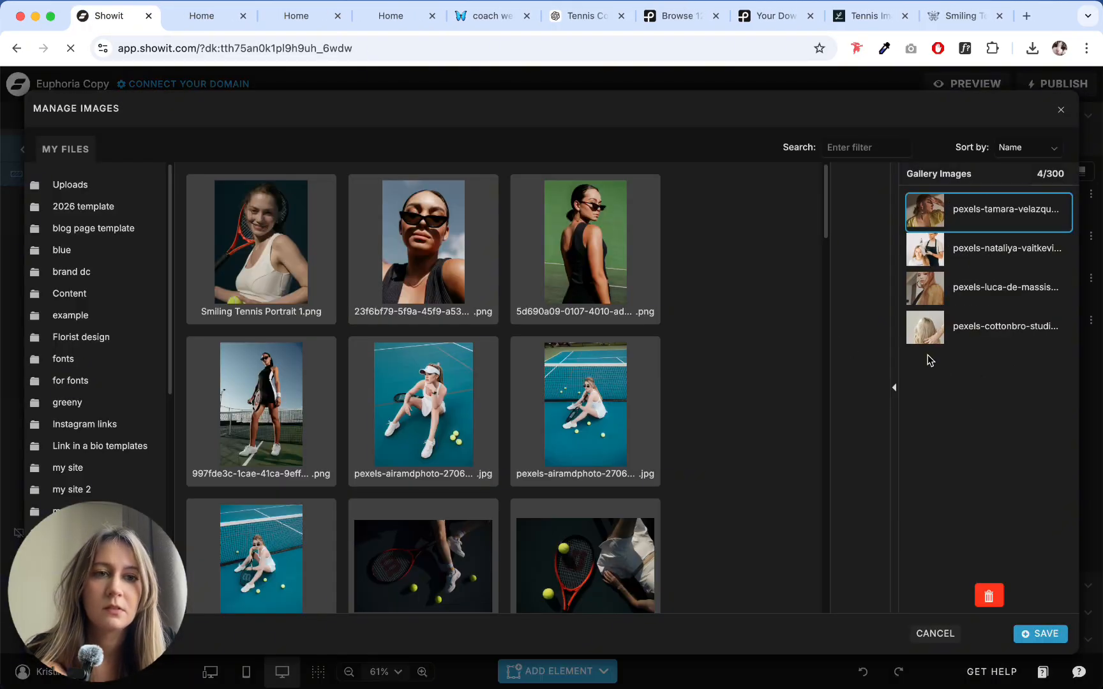
left_click(934, 335, "shift")
key("Delete")
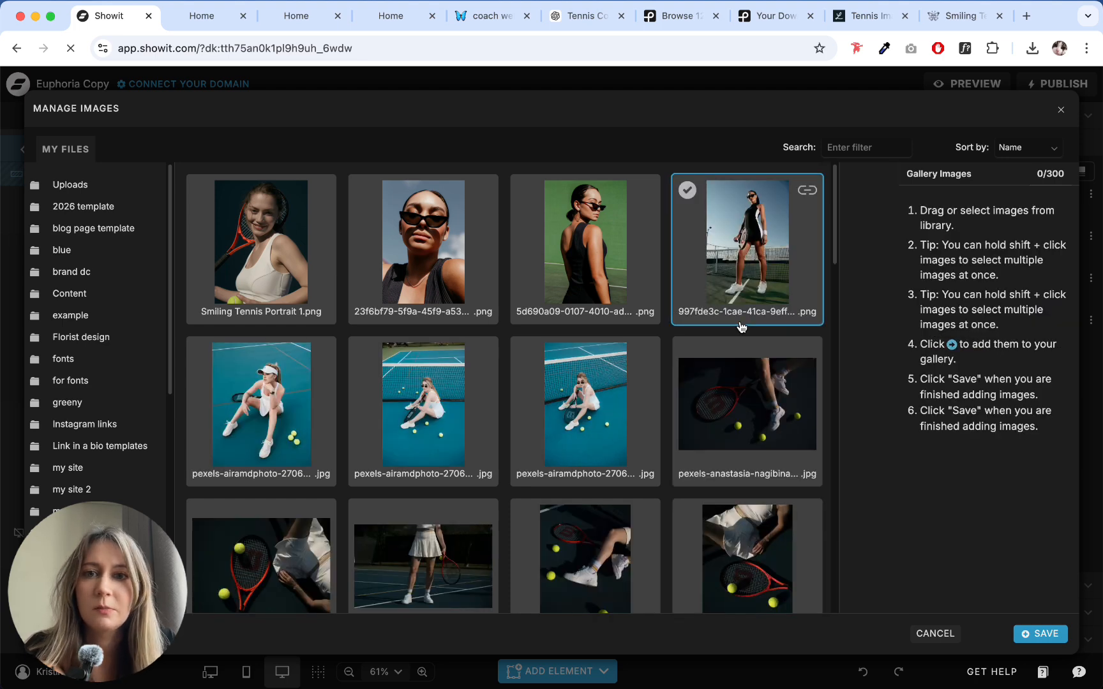
- Add ten tennis photos from the library, including Smiling Tennis Portrait 1, to the social grid's fallback gallery and save it
left_click(199, 189)
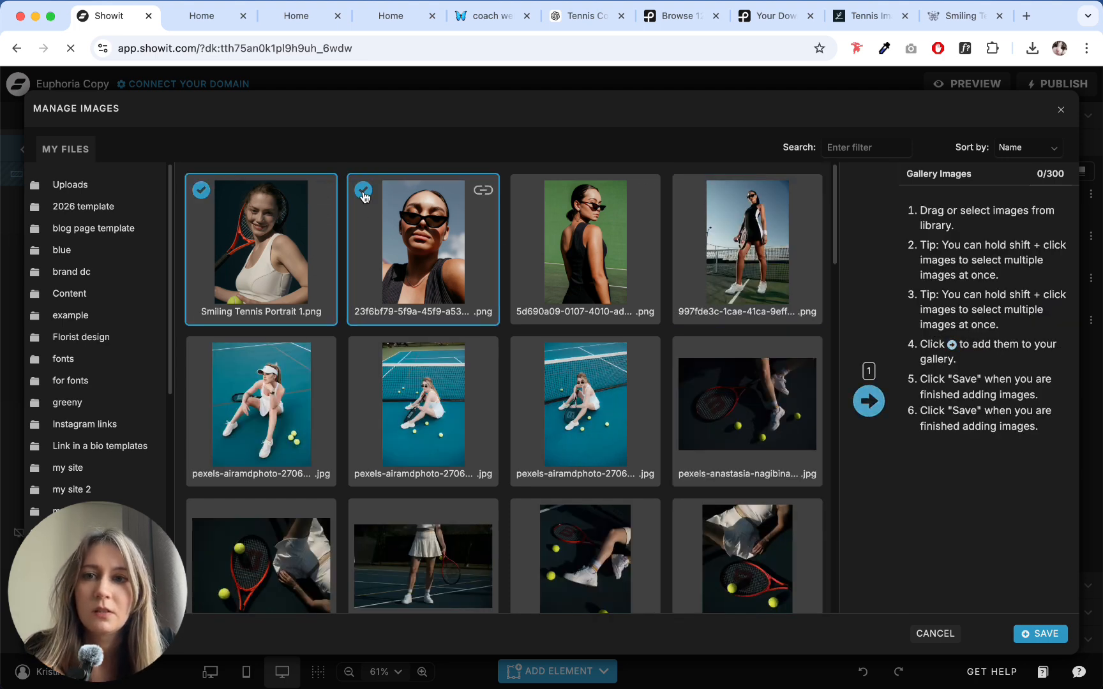
left_click(689, 192)
scroll(524, 415, "down", 7)
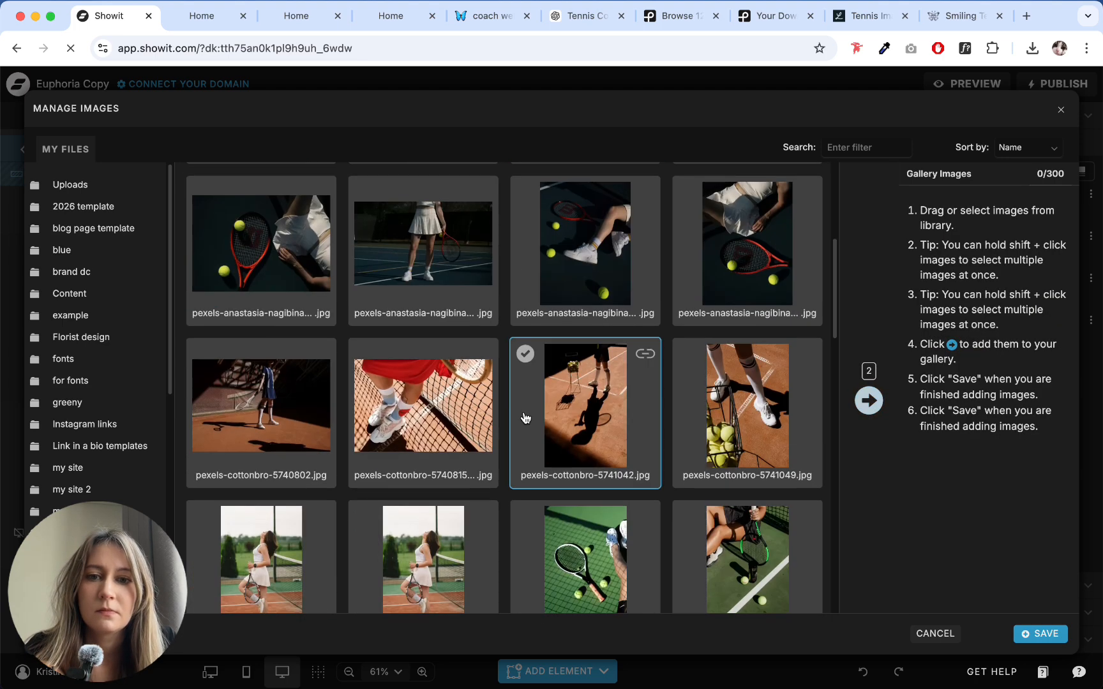
left_click(358, 381)
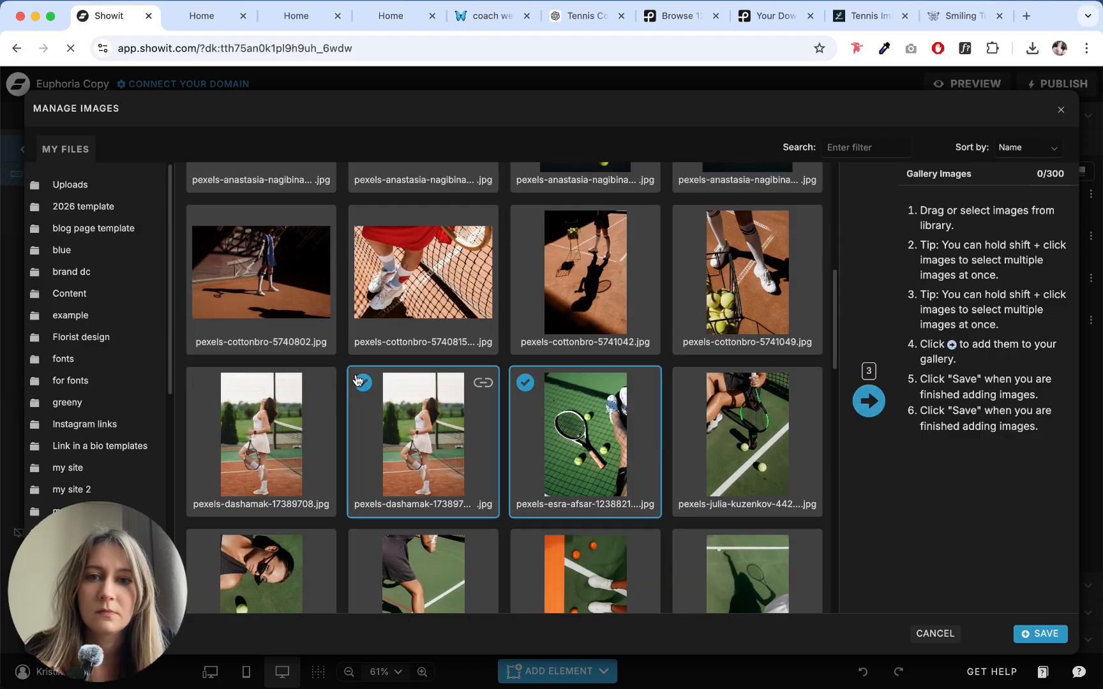
left_click(473, 339)
scroll(577, 308, "down", 1)
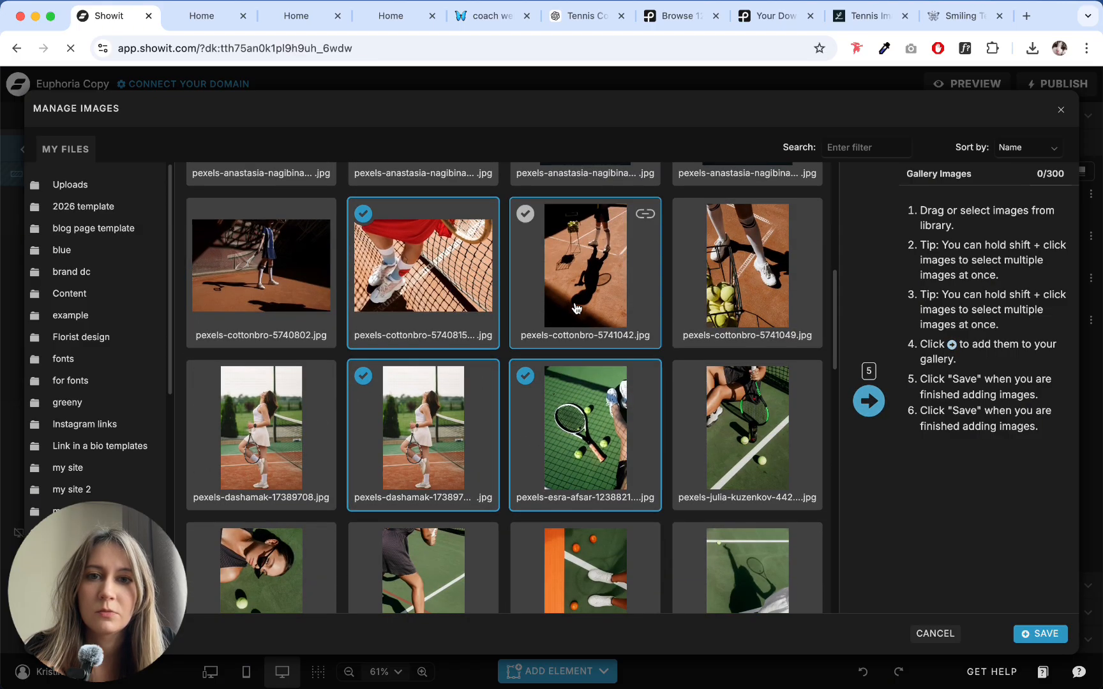
scroll(577, 308, "down", 6)
scroll(661, 271, "up", 2)
left_click(713, 250)
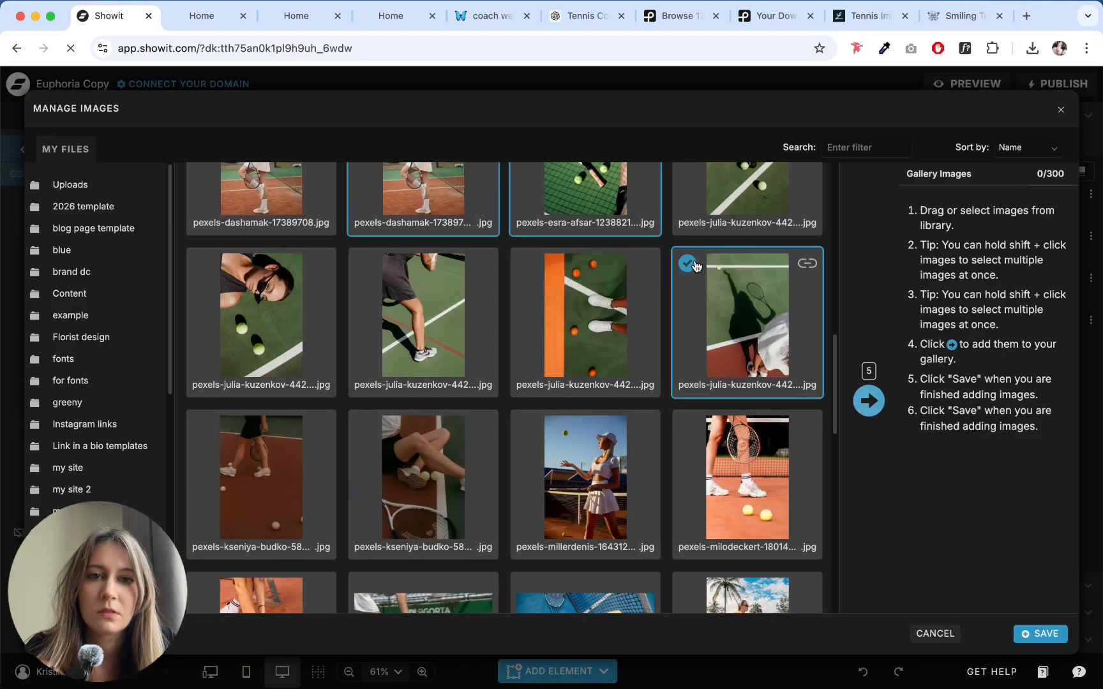
left_click(523, 260)
scroll(526, 402, "down", 1)
left_click(527, 402)
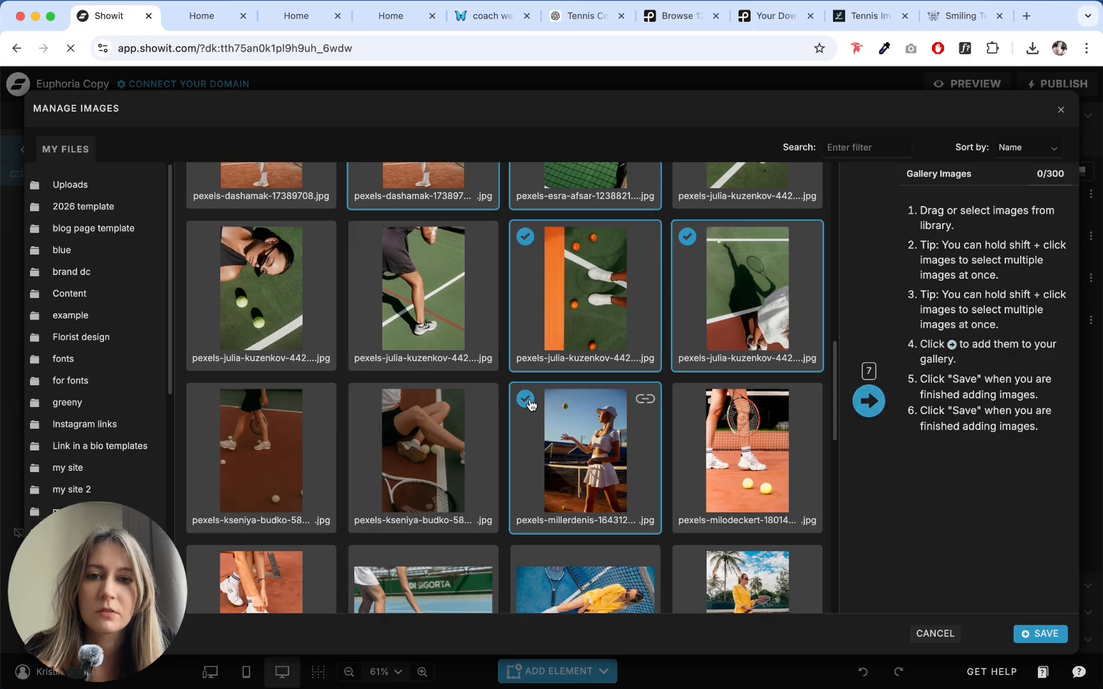
left_click(421, 403)
left_click(687, 399)
scroll(685, 396, "down", 4)
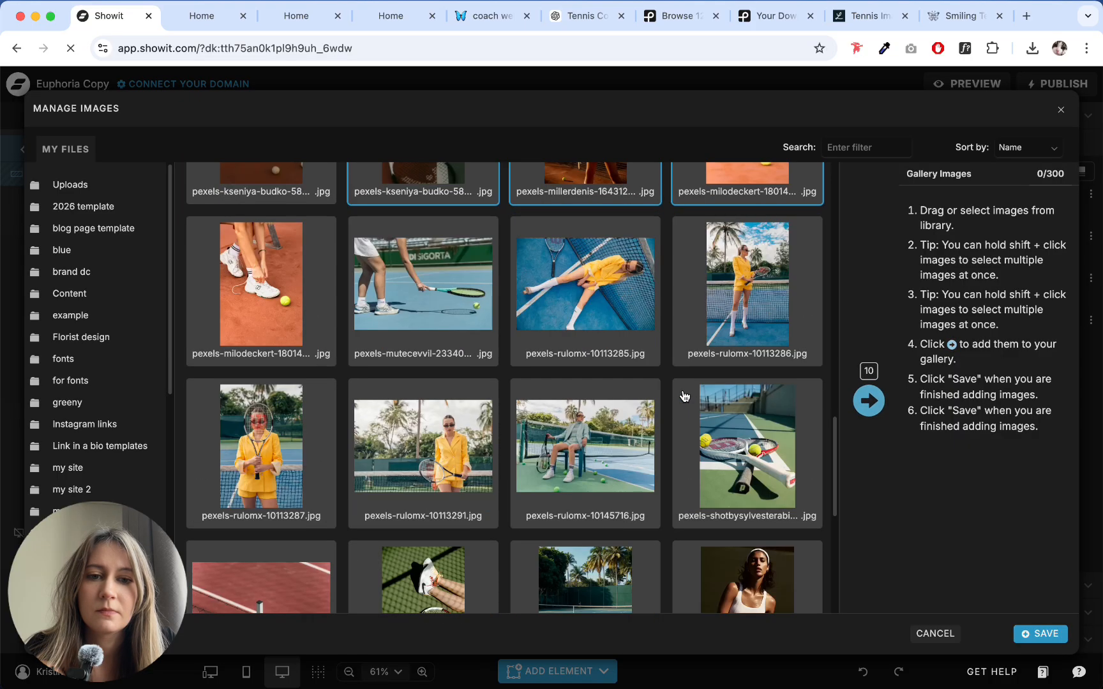
left_click(869, 401)
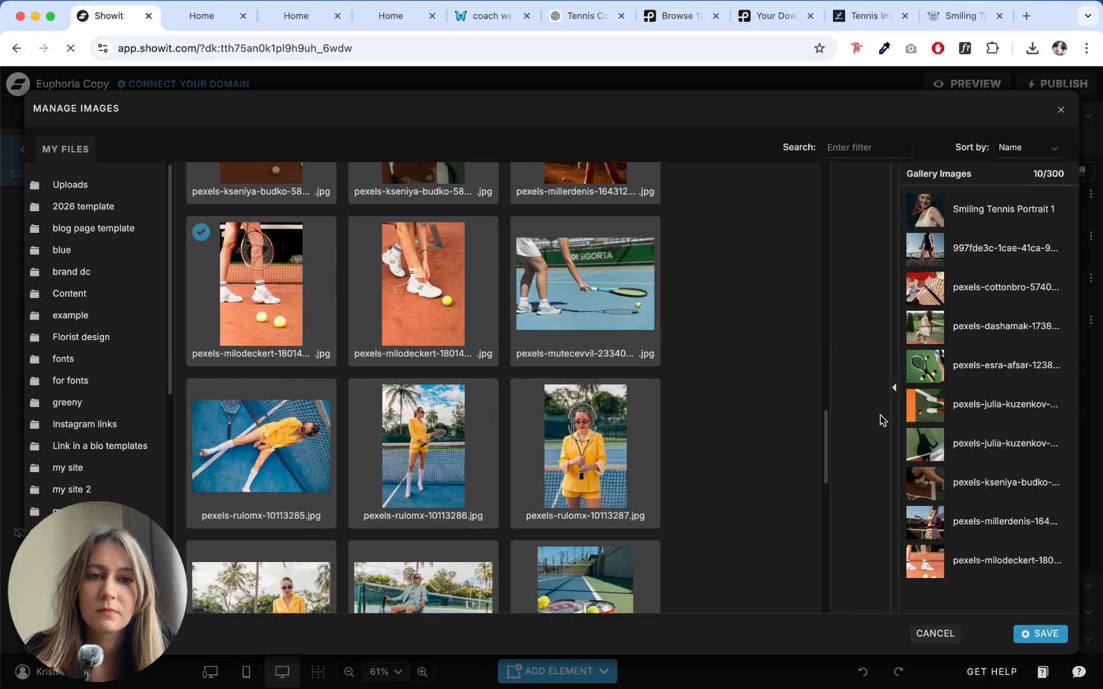
left_click(1053, 632)
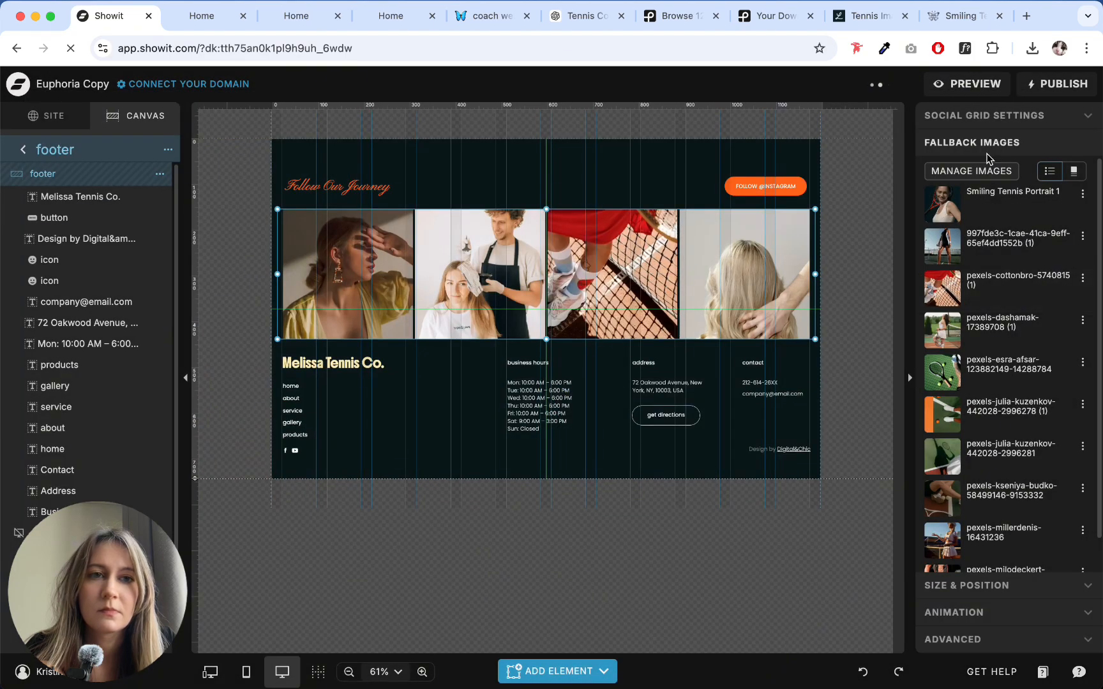
left_click(991, 117)
left_click(991, 557)
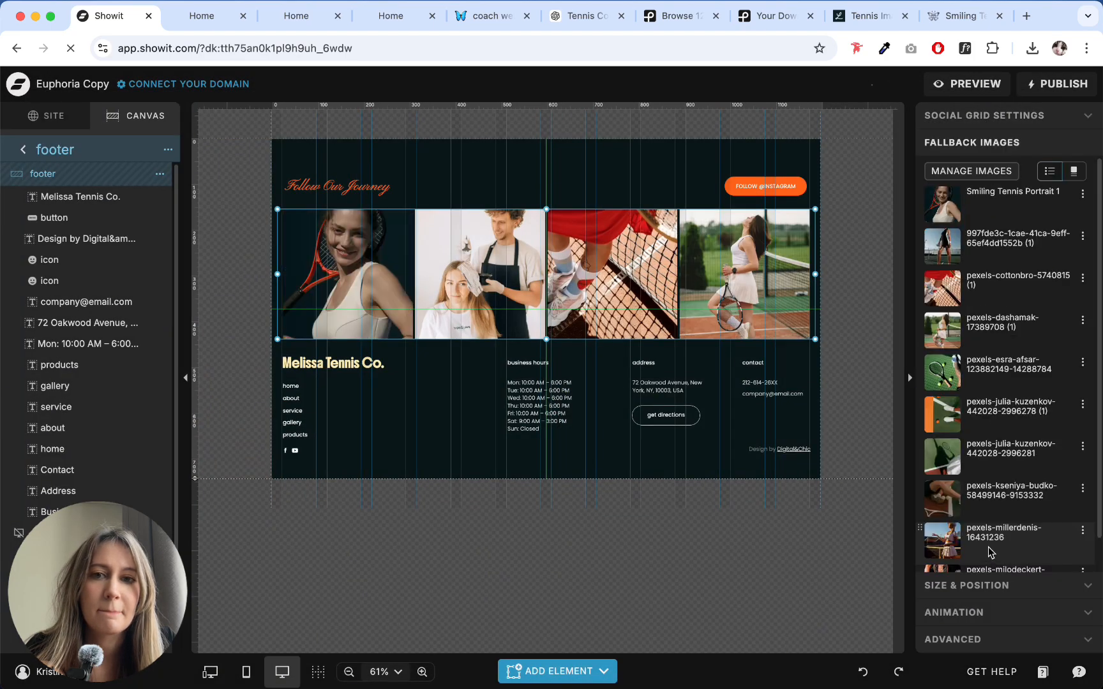
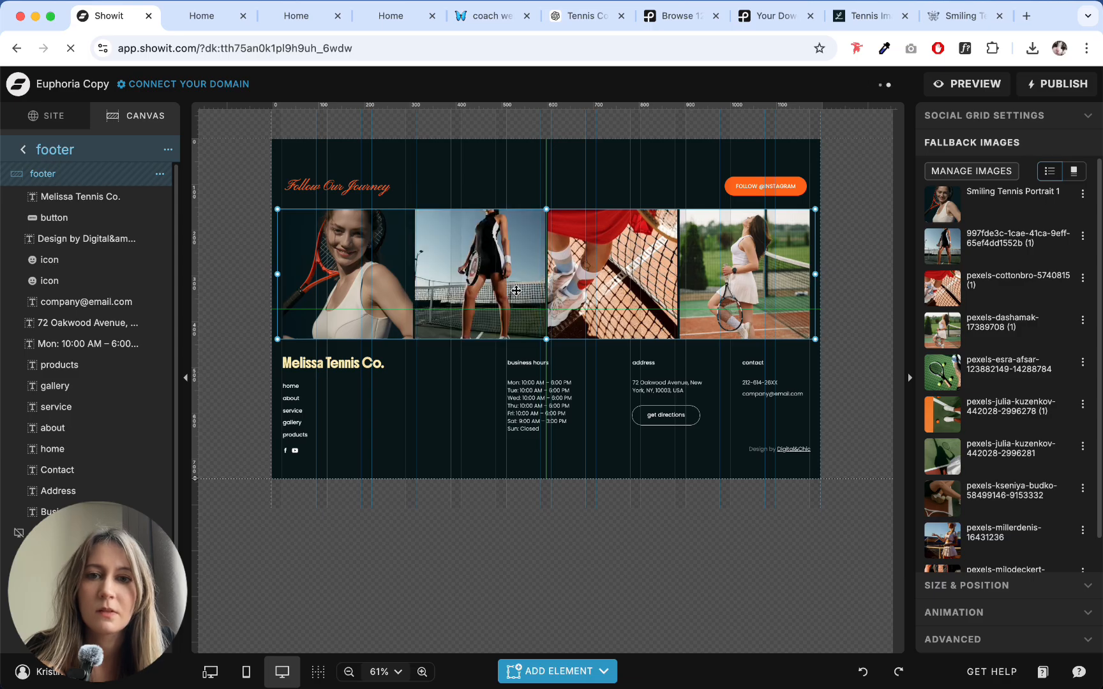
- Resize and reposition the footer's social grid so a single row of five tennis photos spans the full canvas width
mouse_move(546, 340)
left_mouse_down()
mouse_move(547, 290)
mouse_move(548, 321)
left_mouse_up()
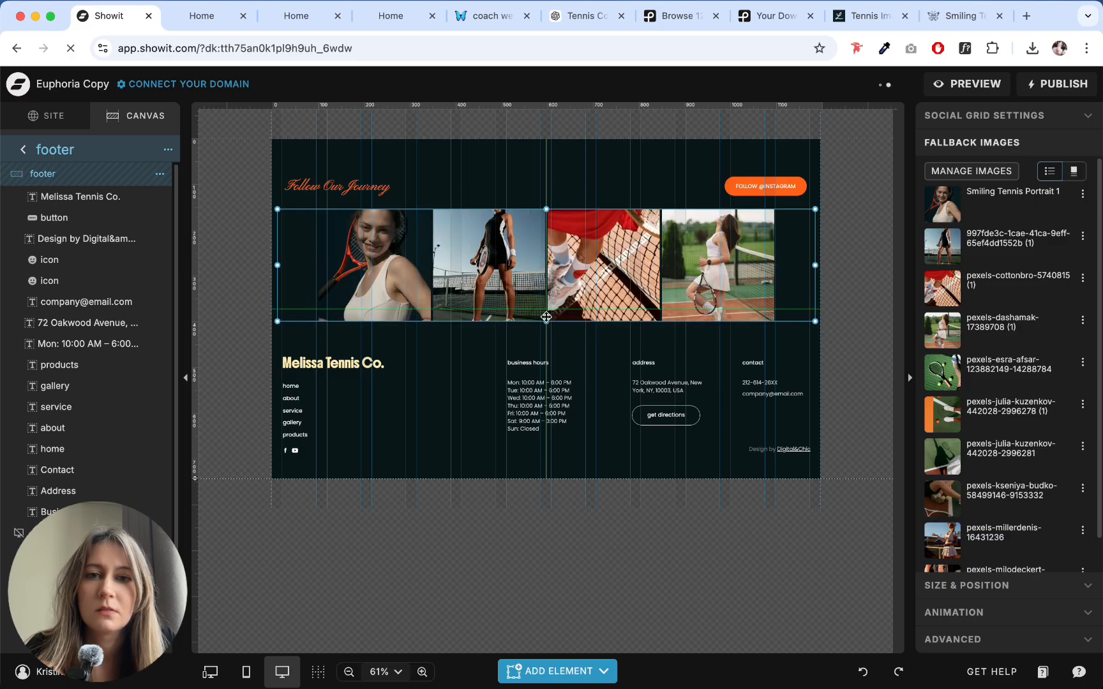
left_click_drag(547, 317, 547, 309)
left_click_drag(817, 260, 787, 261)
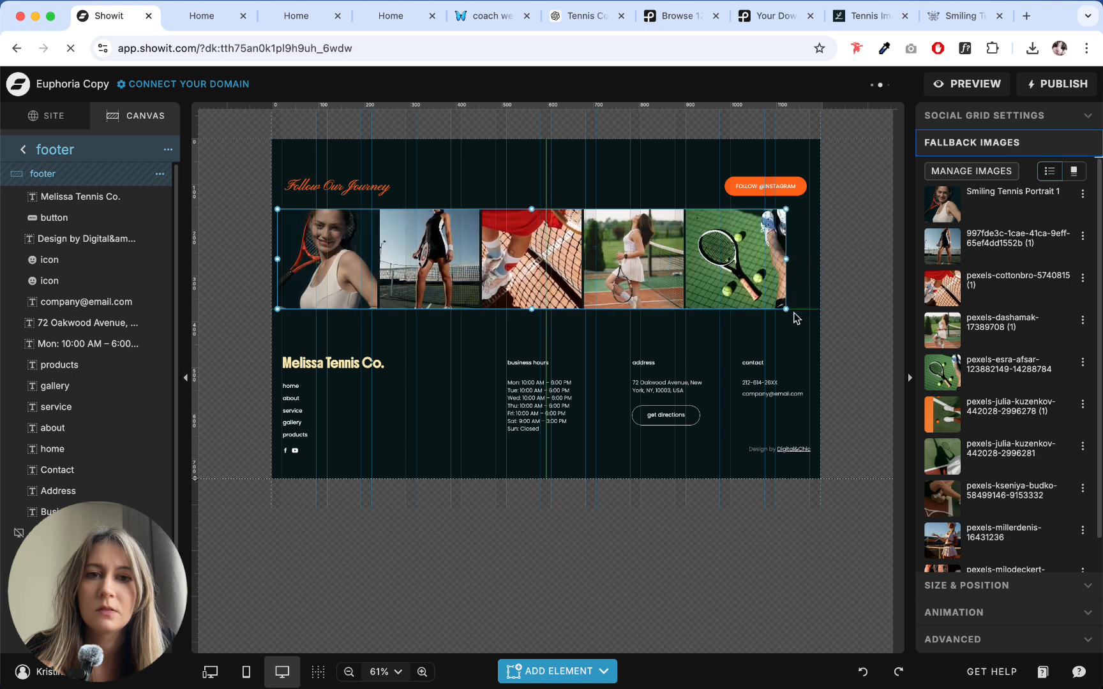
left_click_drag(787, 309, 773, 281)
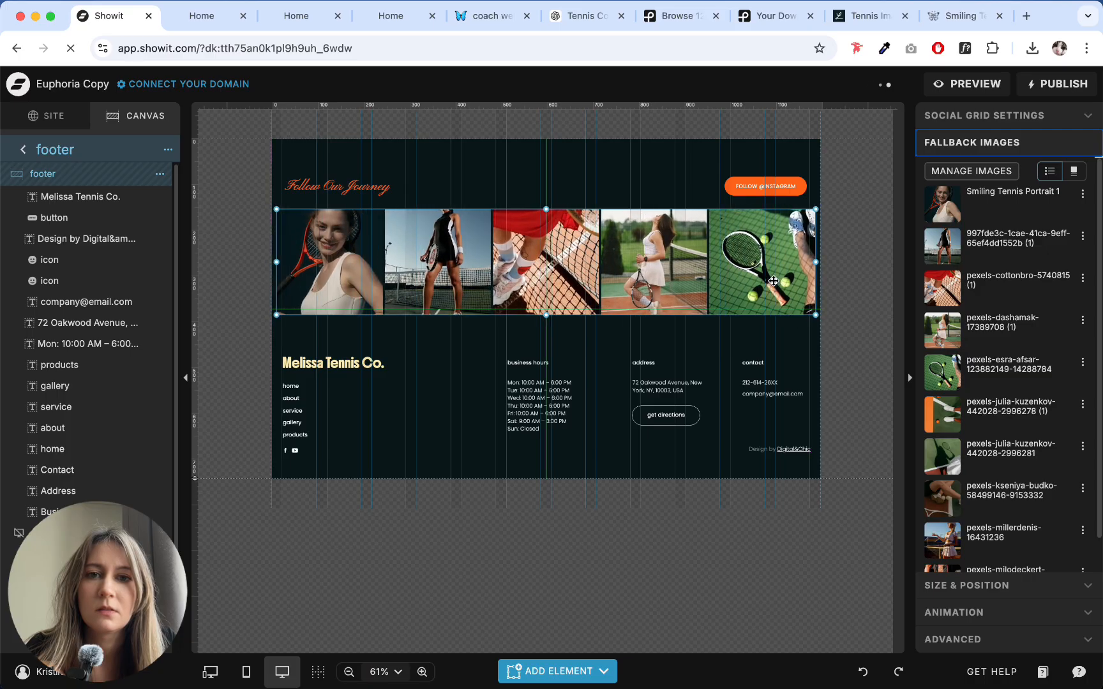
left_click_drag(816, 314, 821, 321)
left_click_drag(680, 285, 656, 277)
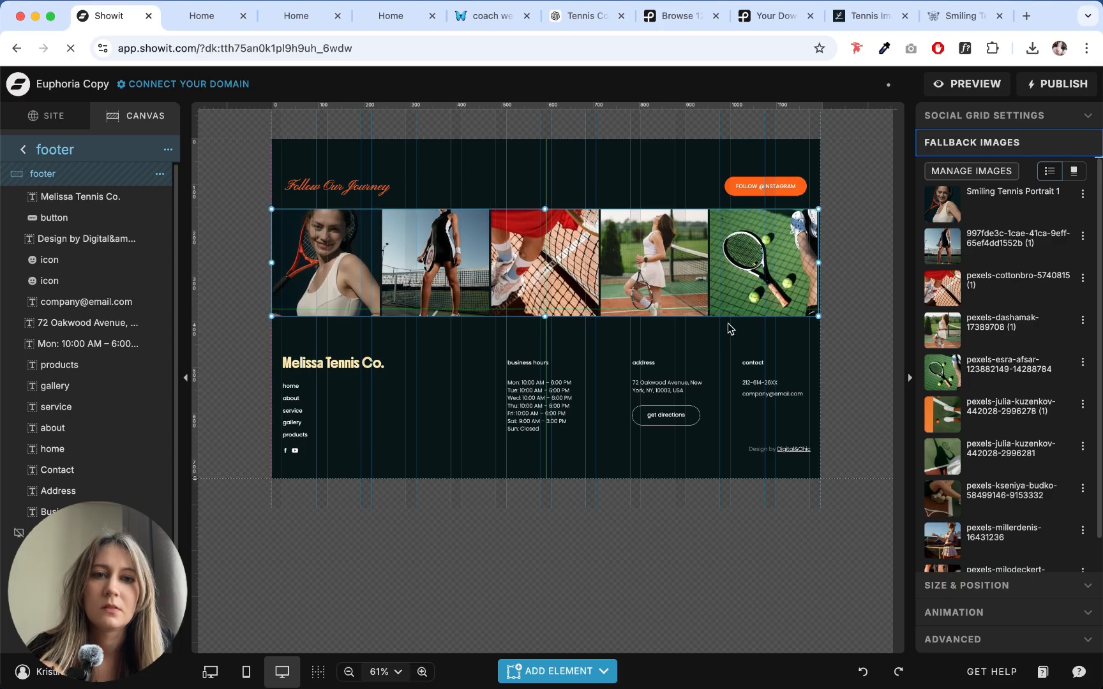
left_click_drag(818, 317, 797, 301)
left_click(685, 339)
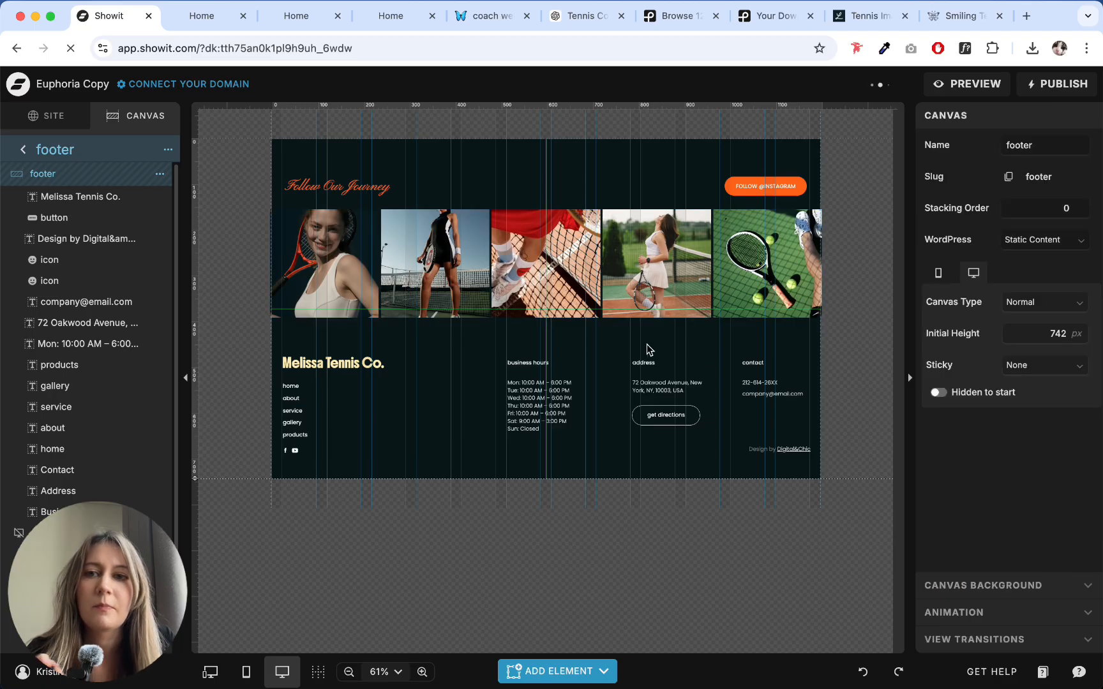
- Check the footer's link and business hours texts against the FOOTER text, links and extras suggested in the ChatGPT conversation
left_click(286, 398)
left_click(279, 454)
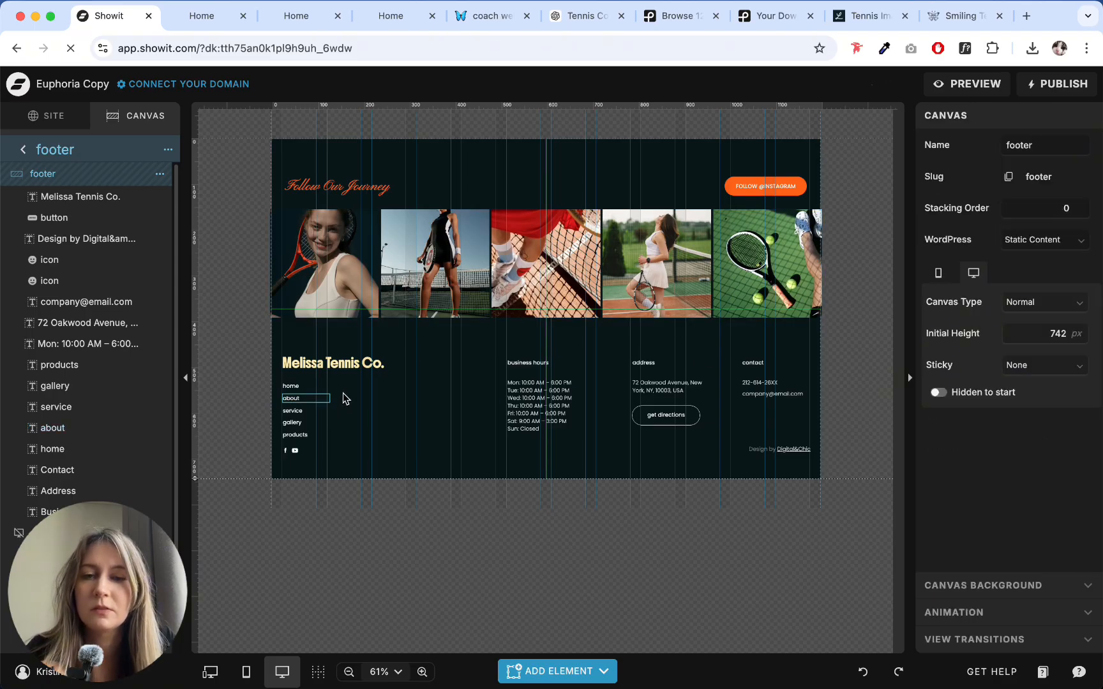
left_click(539, 395)
left_click(546, 362)
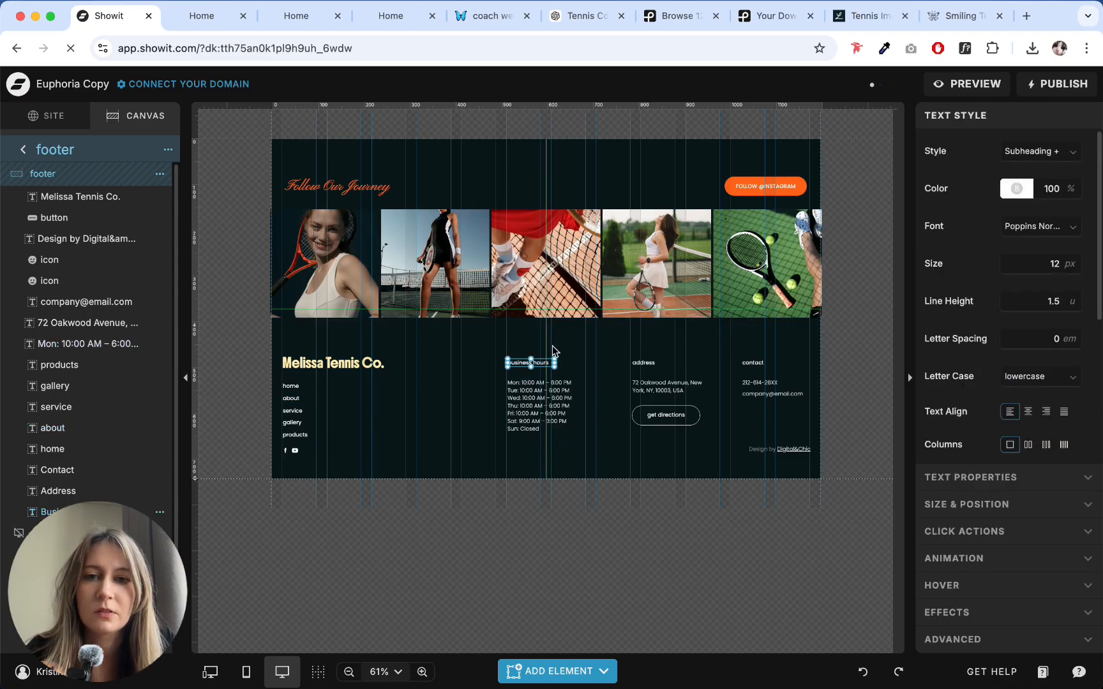
left_click(594, 340)
left_click(578, 15)
scroll(499, 287, "down", 8)
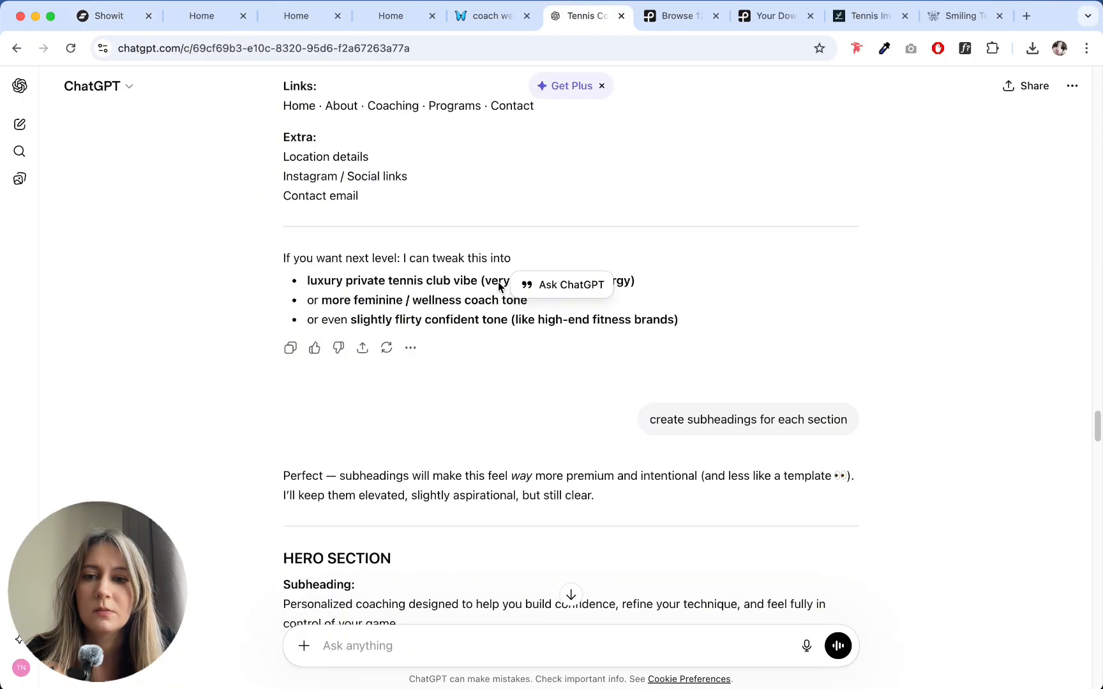
scroll(498, 287, "up", 4)
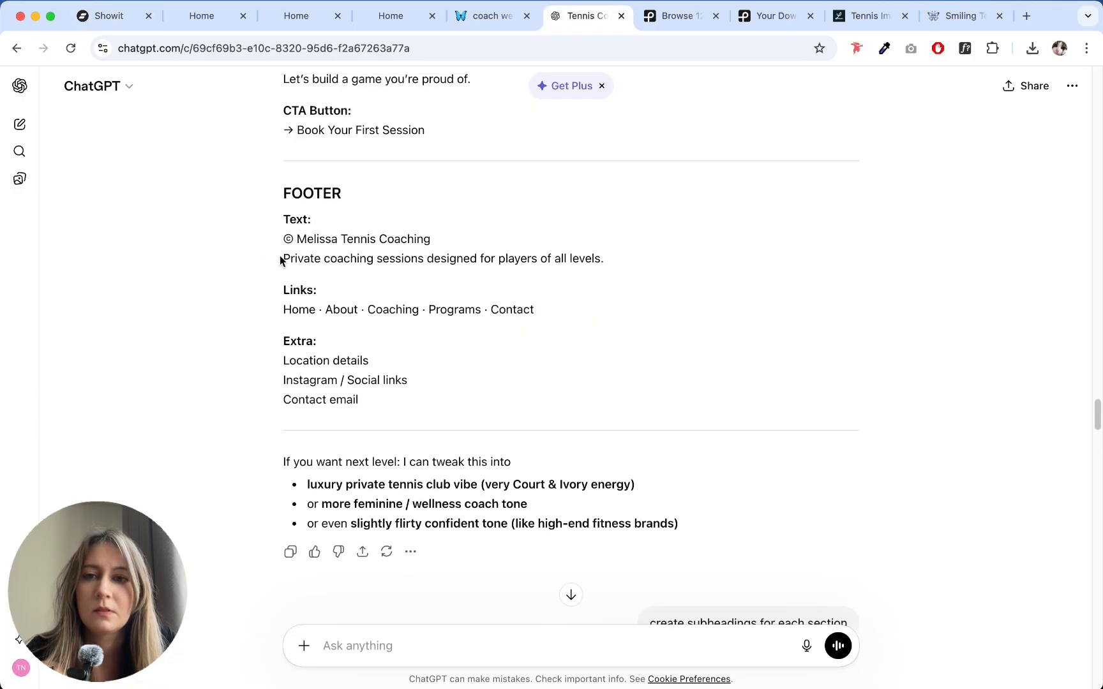
left_click_drag(281, 260, 635, 256)
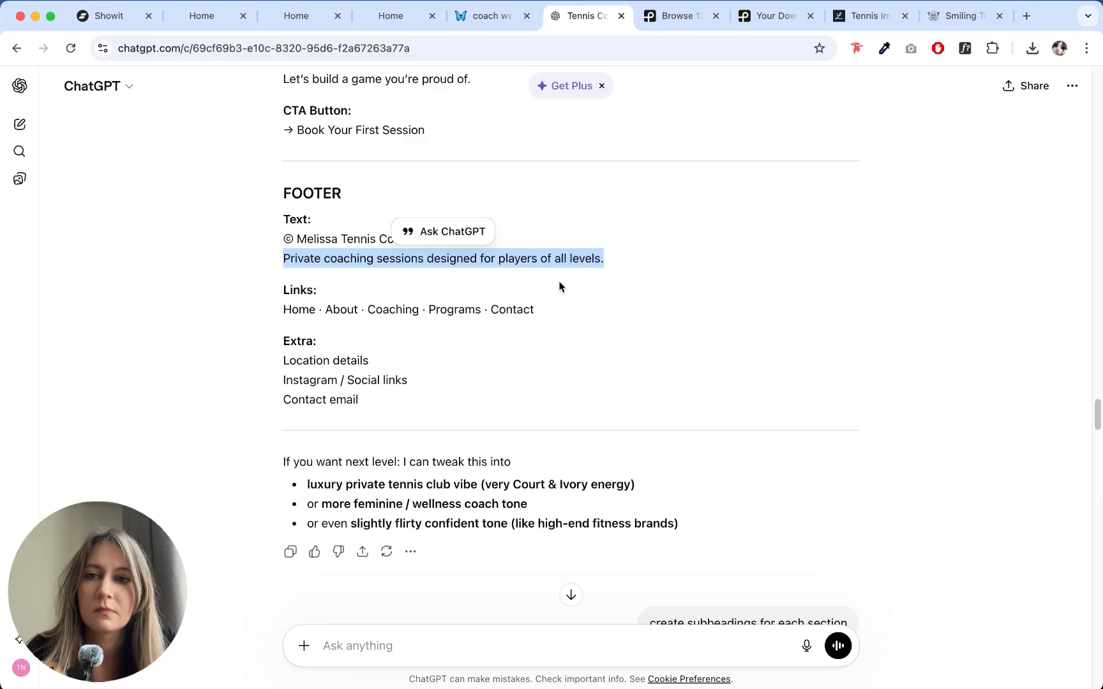
left_click(454, 350)
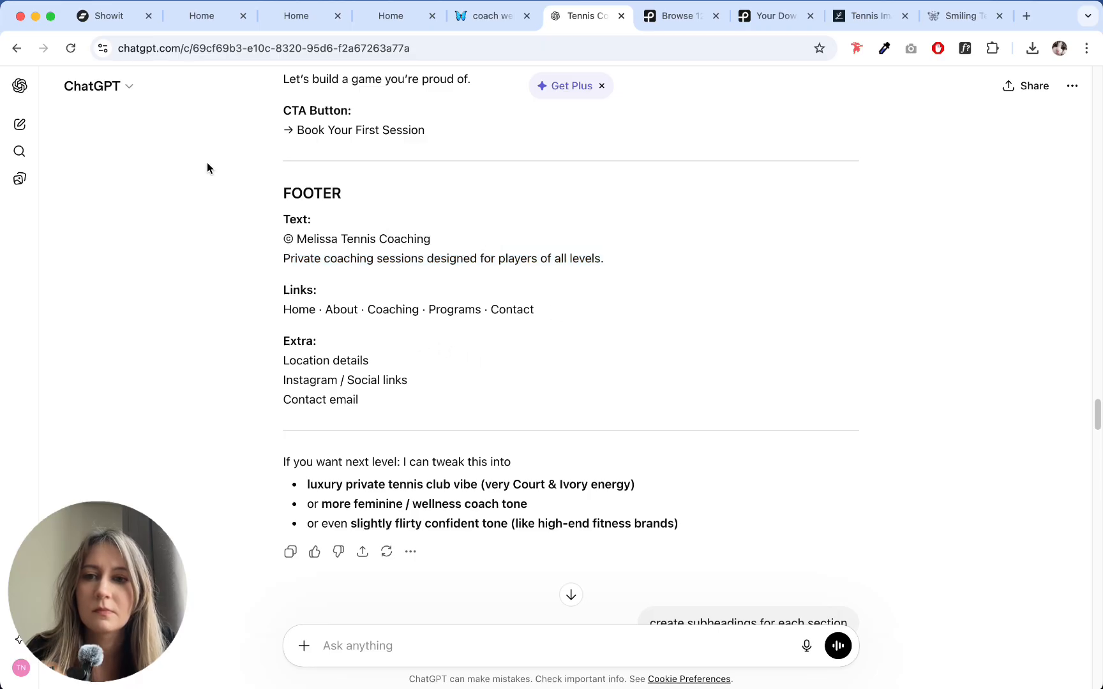
- Return to Showit and apply the Subheading text style to the footer's home link
left_click(102, 19)
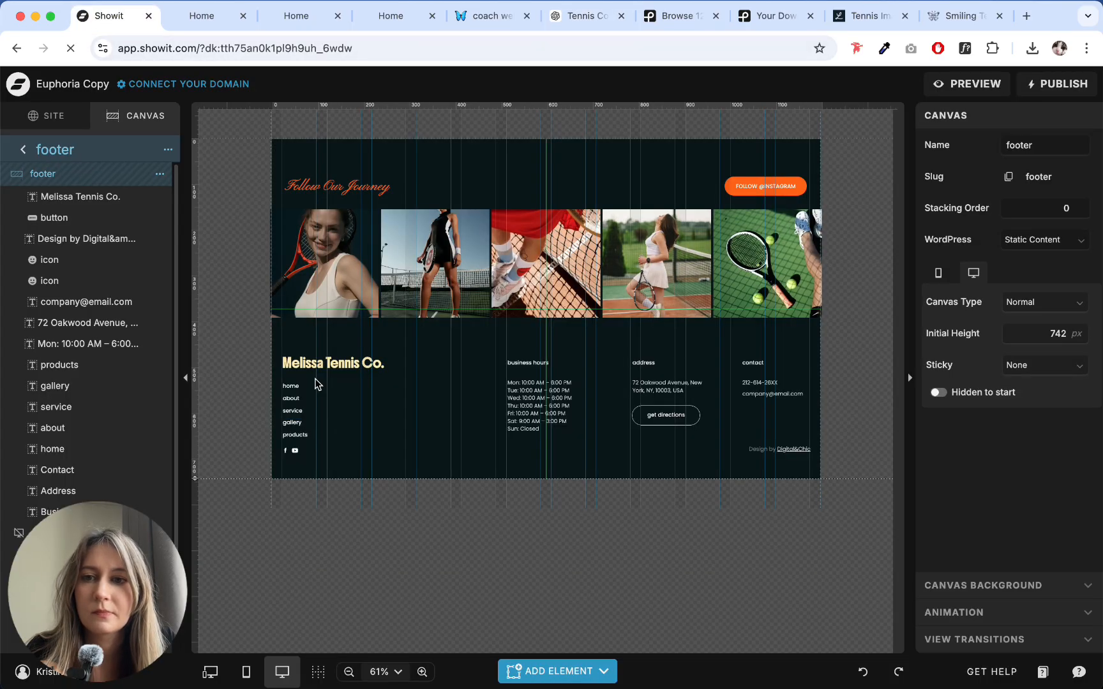
left_click(425, 671)
left_click(424, 671)
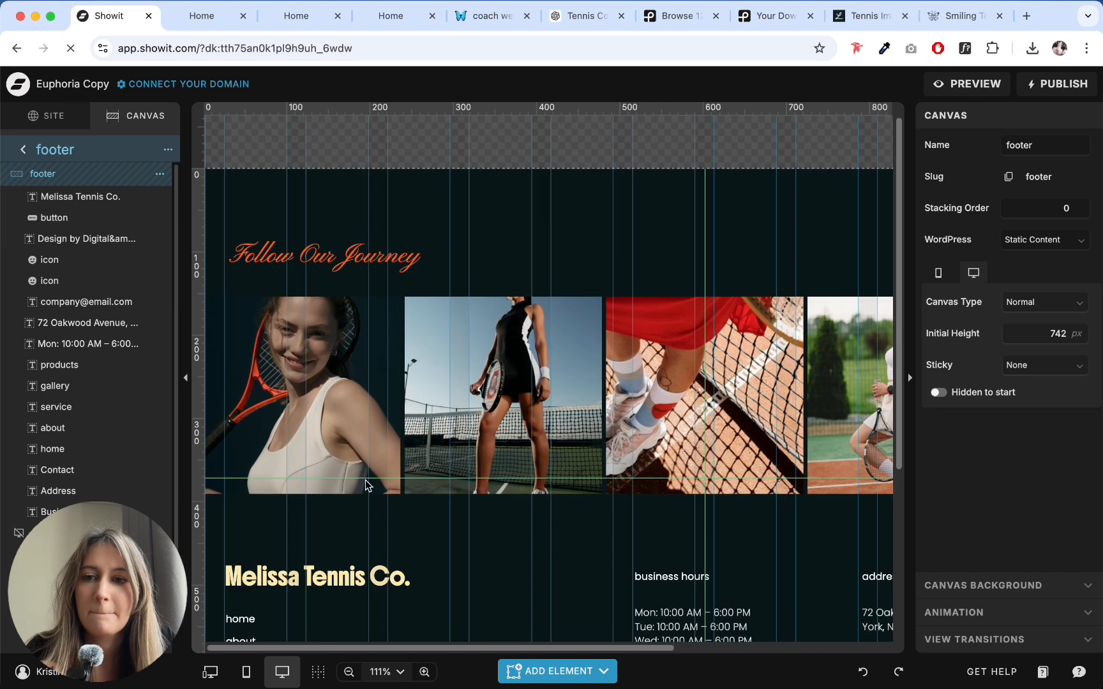
scroll(259, 371, "down", 2)
left_click(253, 368)
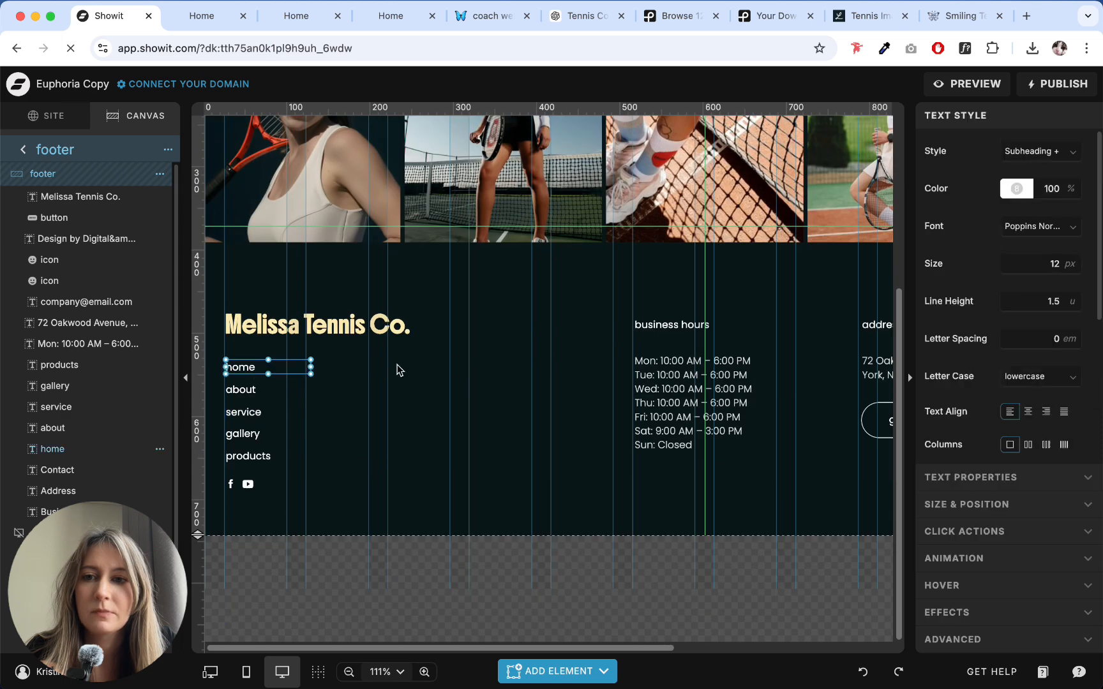
left_click(1053, 151)
left_click(1018, 213)
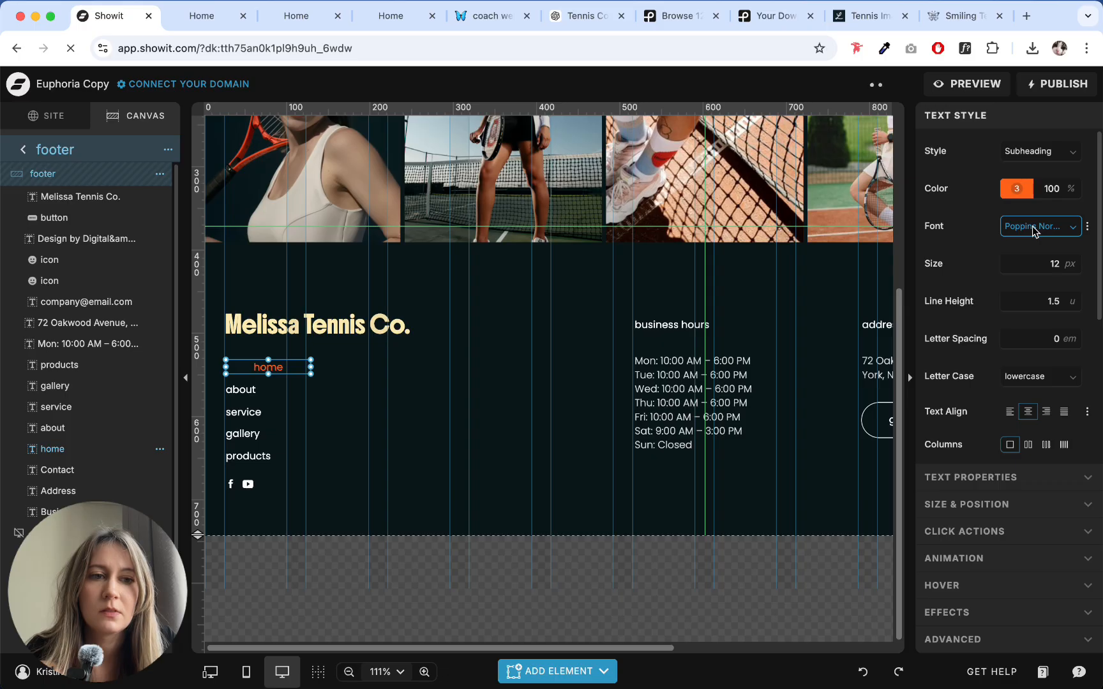
- Set the home link to uppercase and left alignment, and colour it with pale yellow swatch 5 (FDEAB0)
left_click(1031, 378)
left_click(1028, 419)
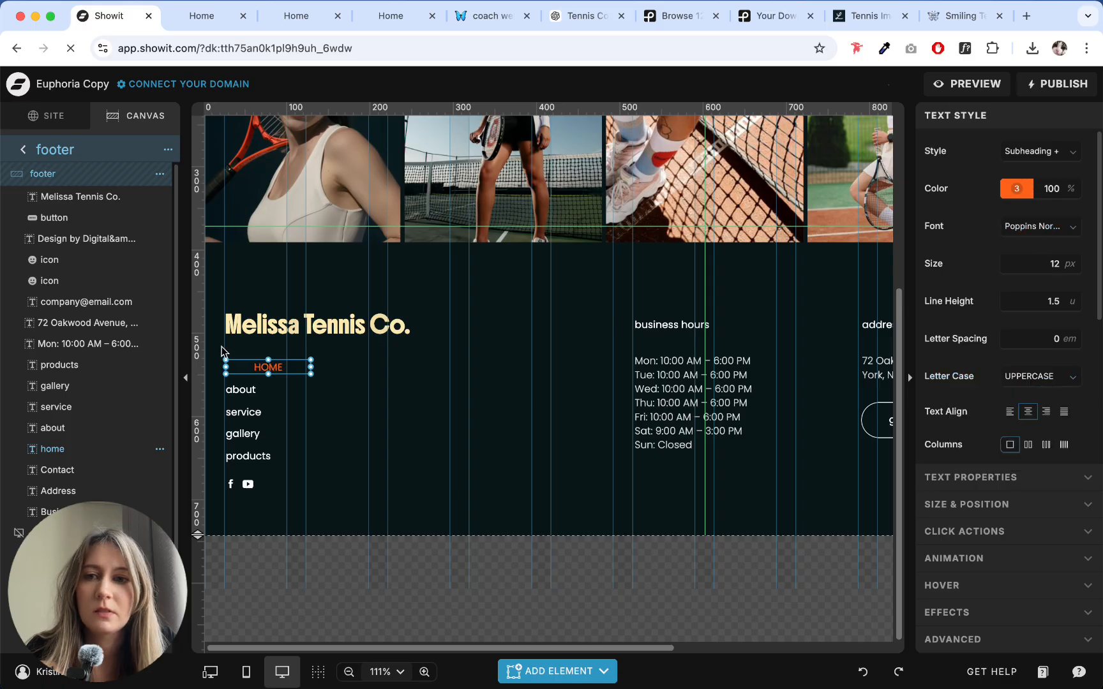
left_click(1009, 412)
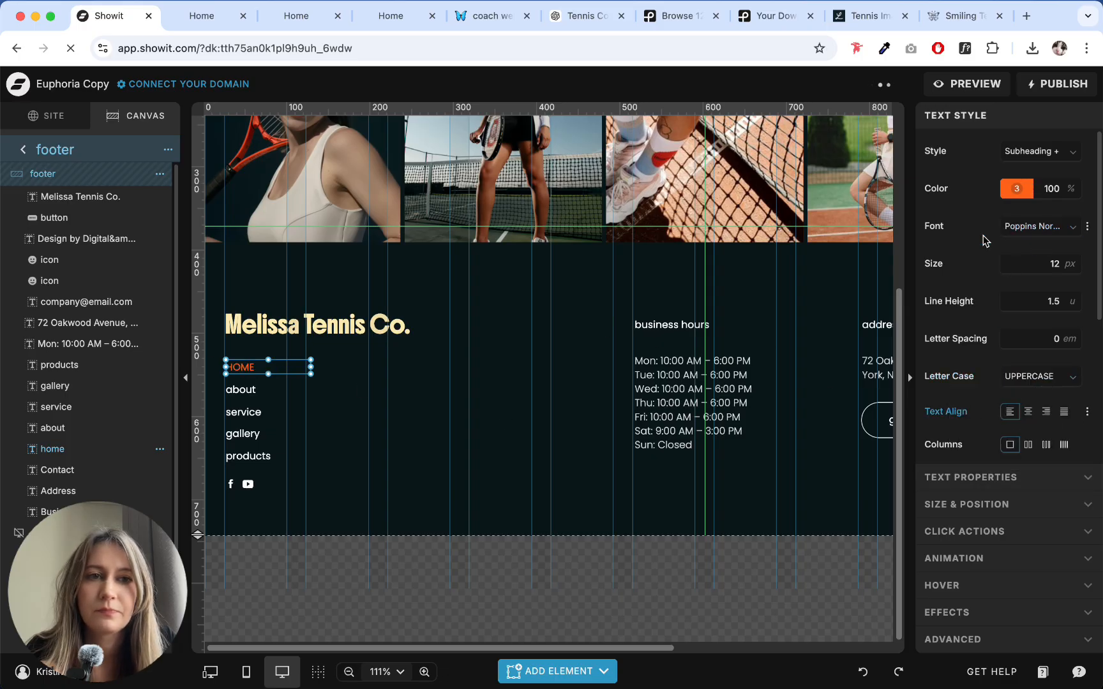
left_click(1017, 188)
left_click(826, 220)
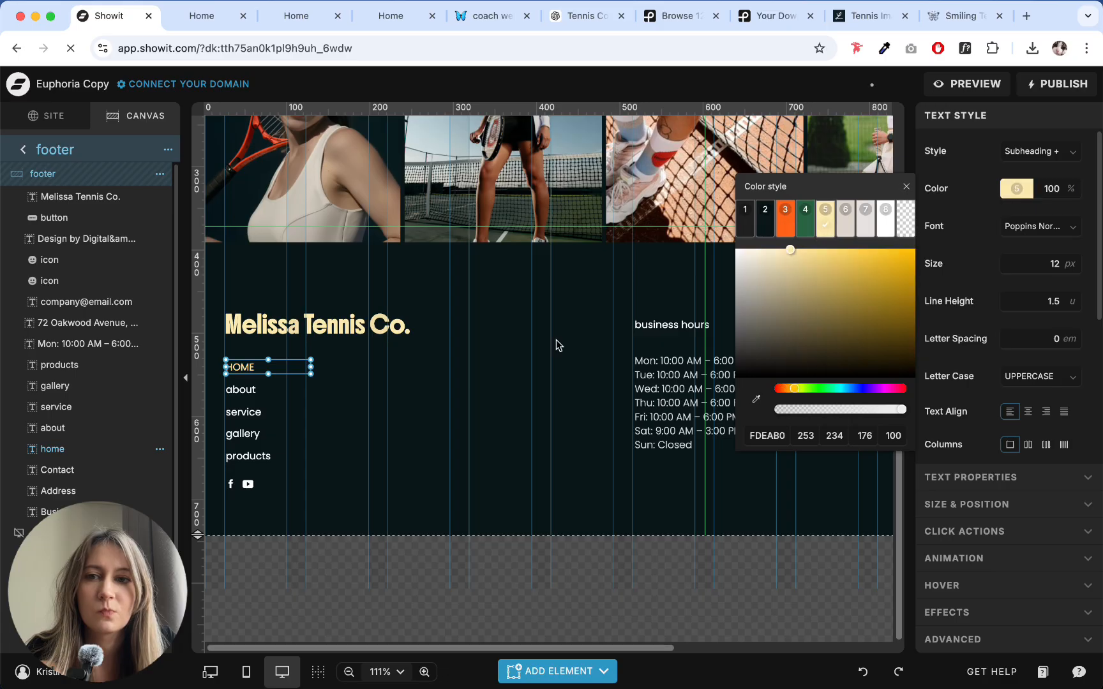
left_click(405, 426)
- Delete the about, service, gallery and products links below the home link, keeping the social icons
mouse_move(294, 461)
left_mouse_down()
mouse_move(270, 428)
mouse_move(298, 445)
left_mouse_up()
mouse_move(367, 482)
left_mouse_down()
mouse_move(212, 401)
mouse_move(233, 390)
left_mouse_up()
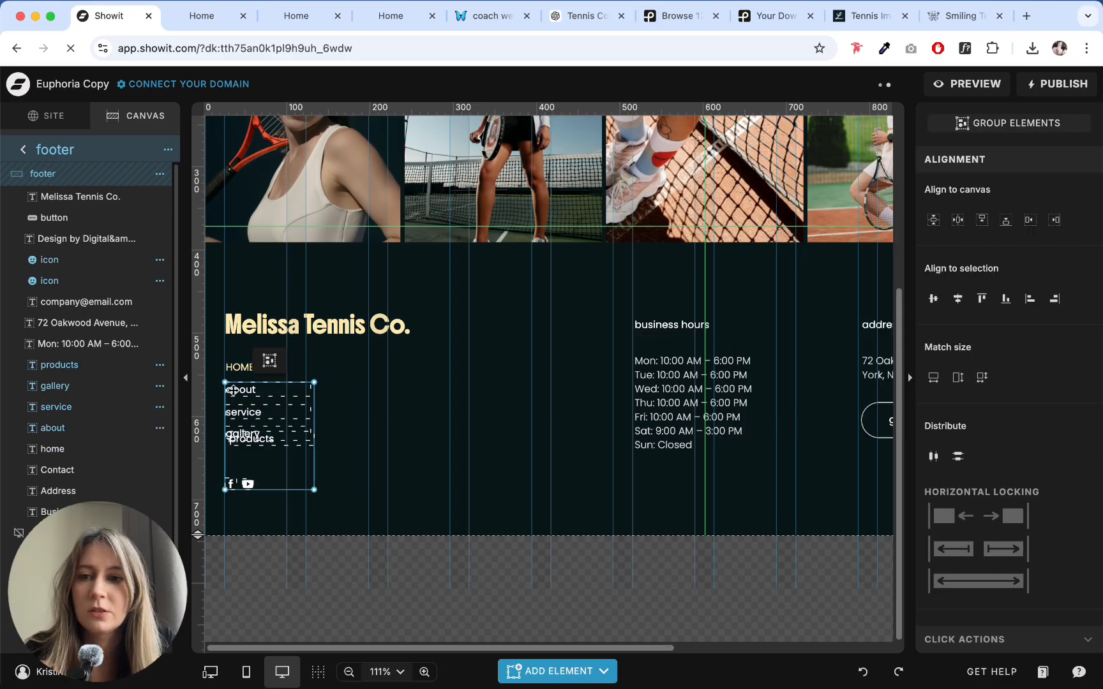
left_click_drag(367, 457, 244, 385)
key("Delete")
- Stack two copies of the home link below it and change their texts to ABOUT and COACHING
left_click(244, 367)
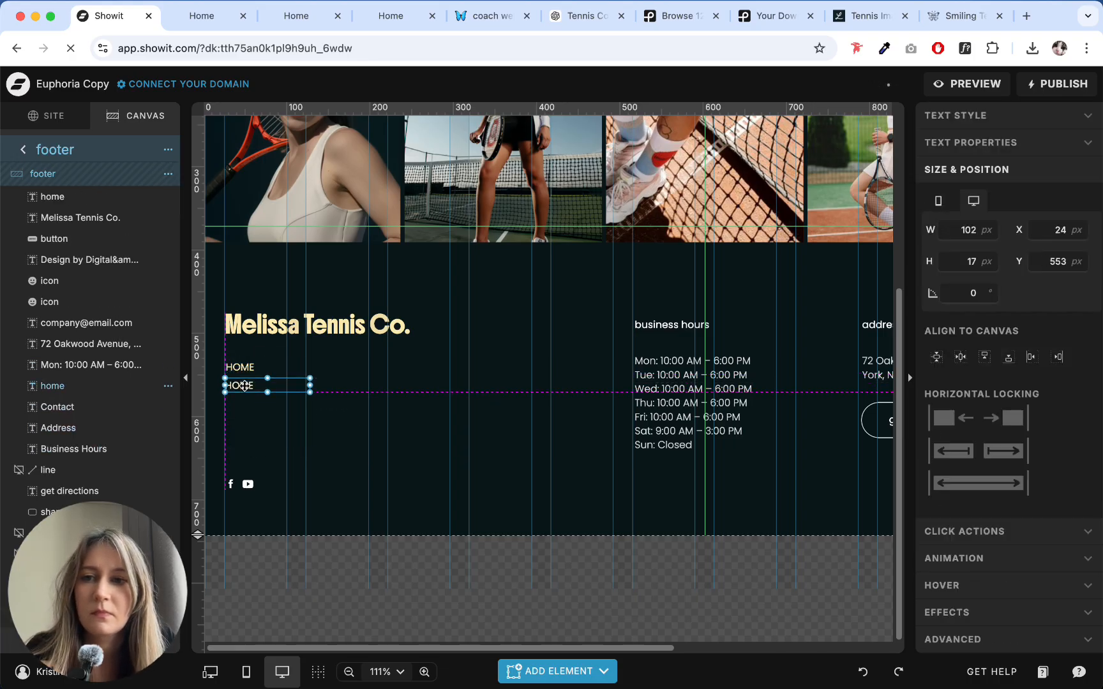
double_click(245, 386)
type("ABOUT")
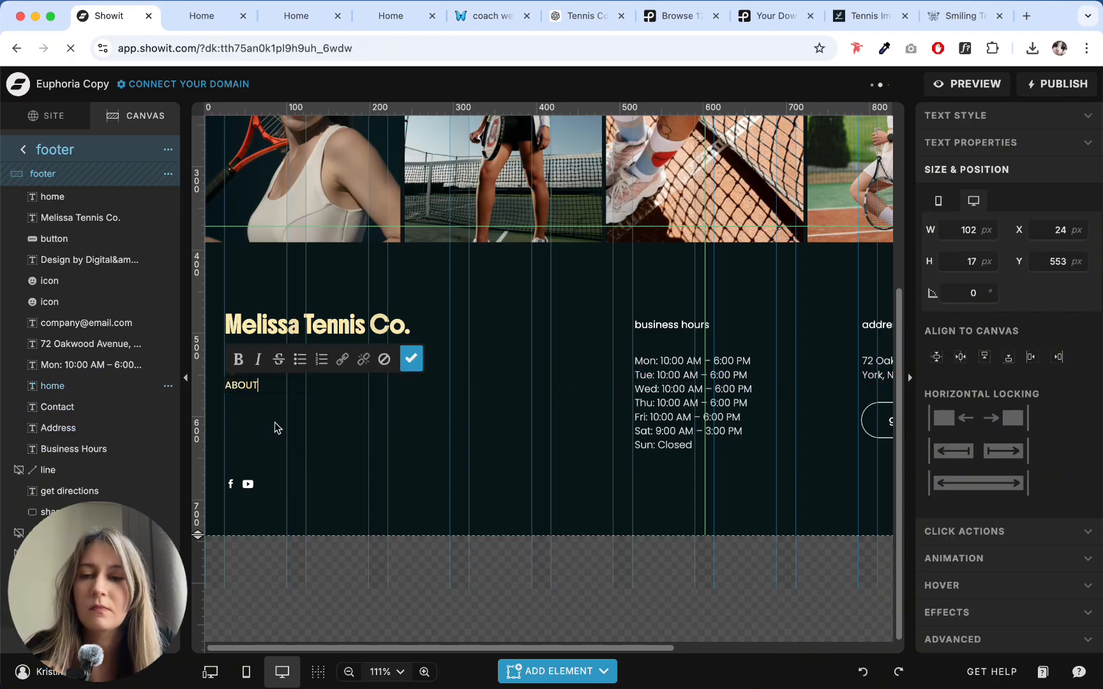
key("Escape")
left_click_drag(244, 387, 248, 408)
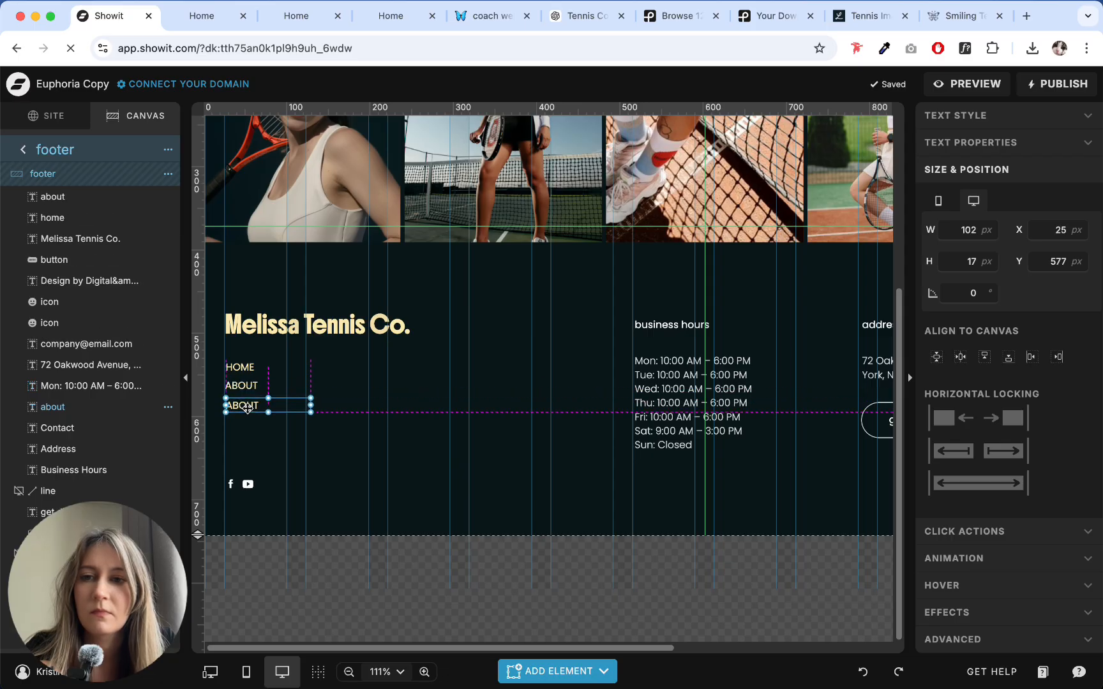
double_click(245, 406)
type("co")
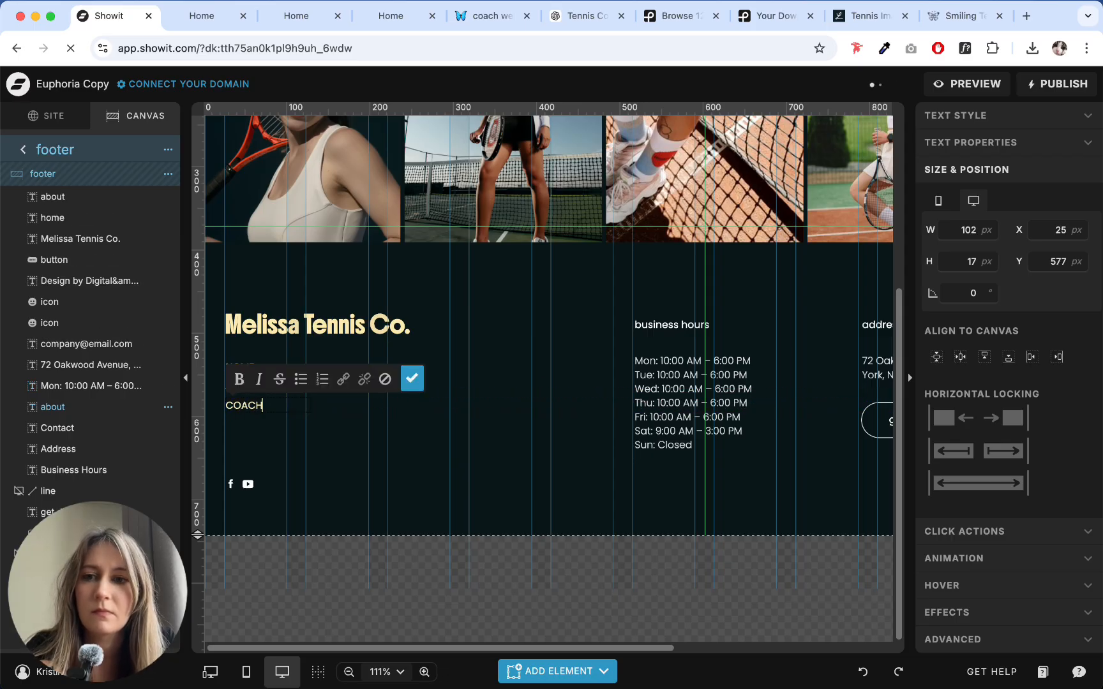
key("Escape")
- Add two more link copies below COACHING and change their texts to BLOG and CONTACT
left_click_drag(254, 409, 254, 426)
double_click(246, 423)
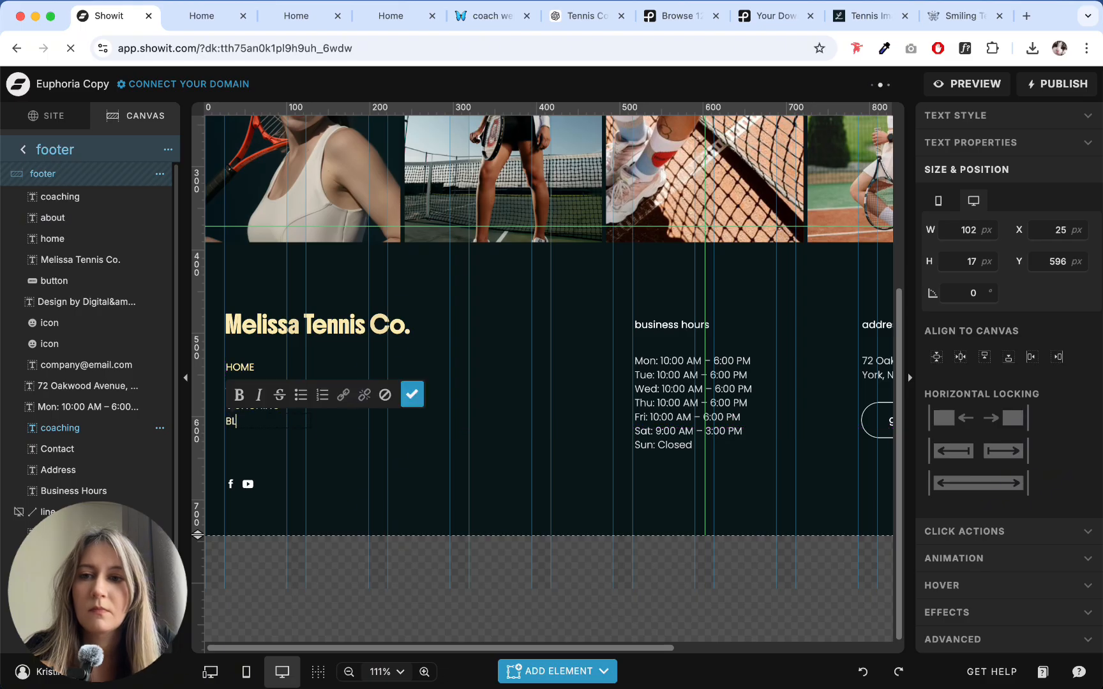
type("BLOG")
key("Escape")
left_click_drag(242, 425, 243, 436)
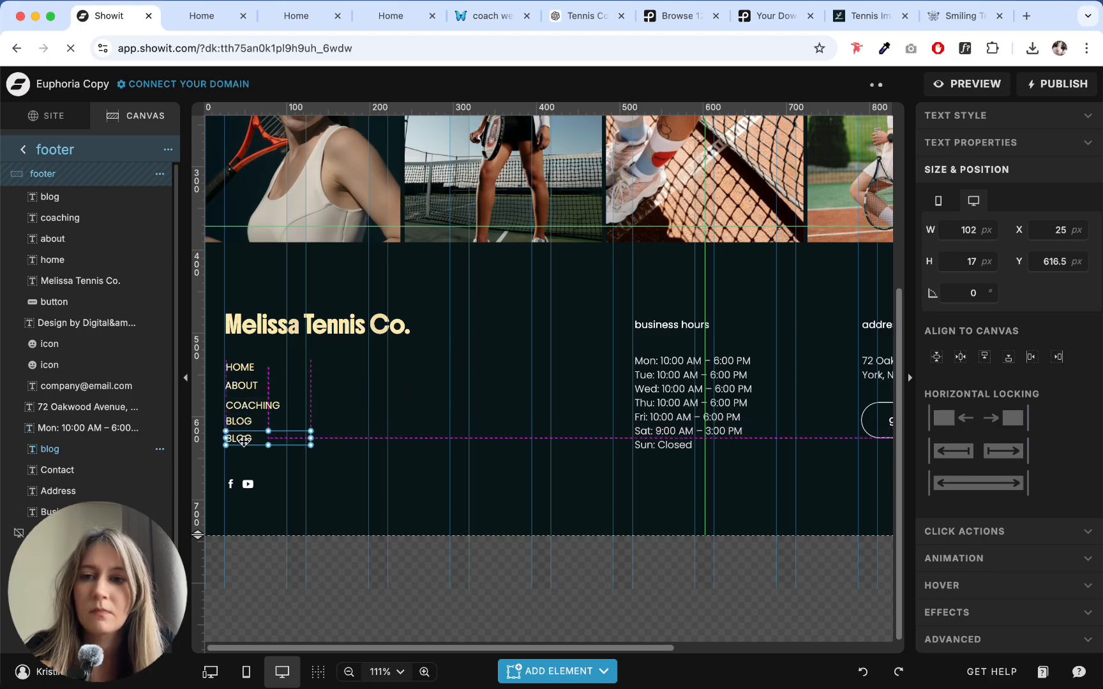
double_click(242, 436)
type("CONTACT")
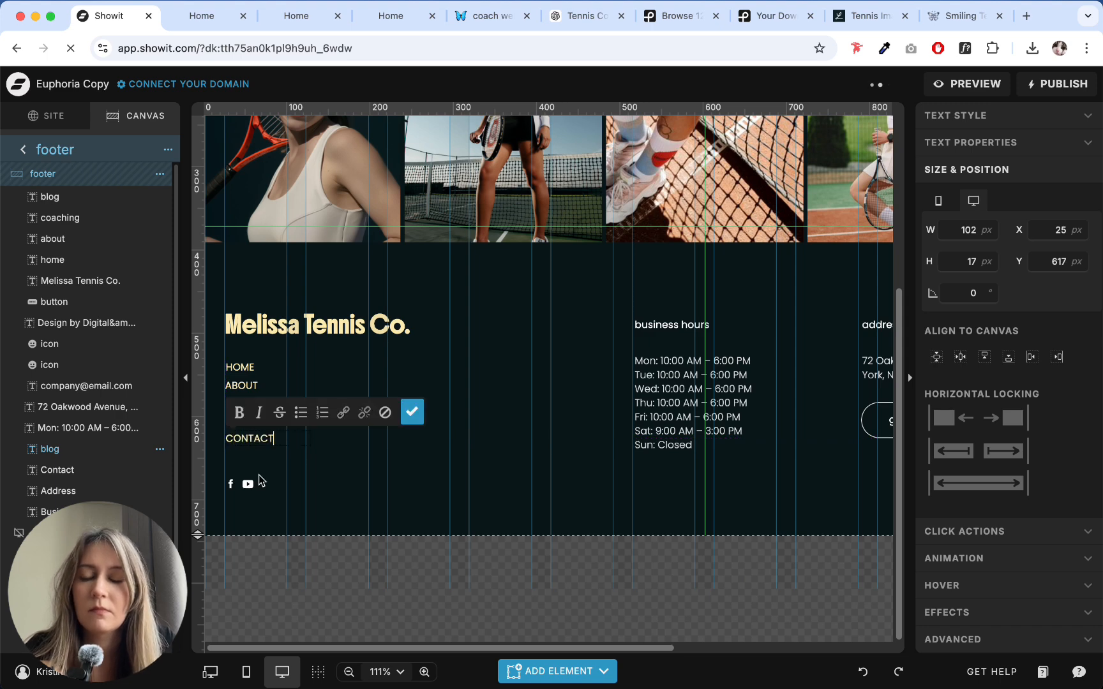
key("Escape")
- Distribute the five footer links evenly in the vertical direction
left_click_drag(312, 468, 222, 351)
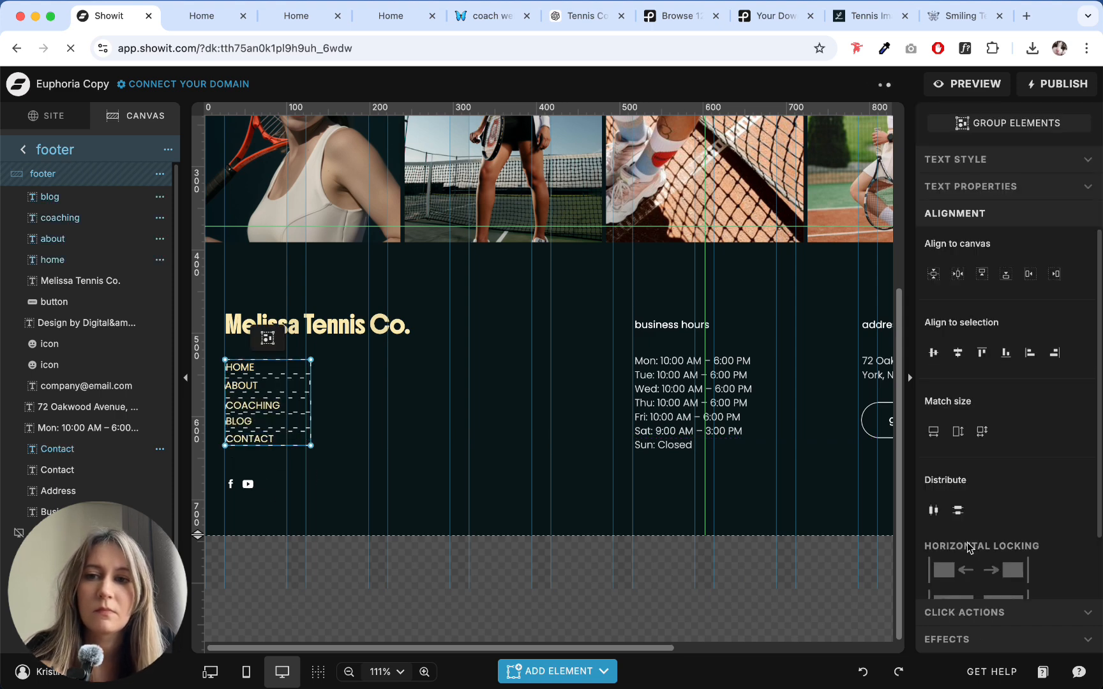
left_click(958, 511)
left_click(279, 495)
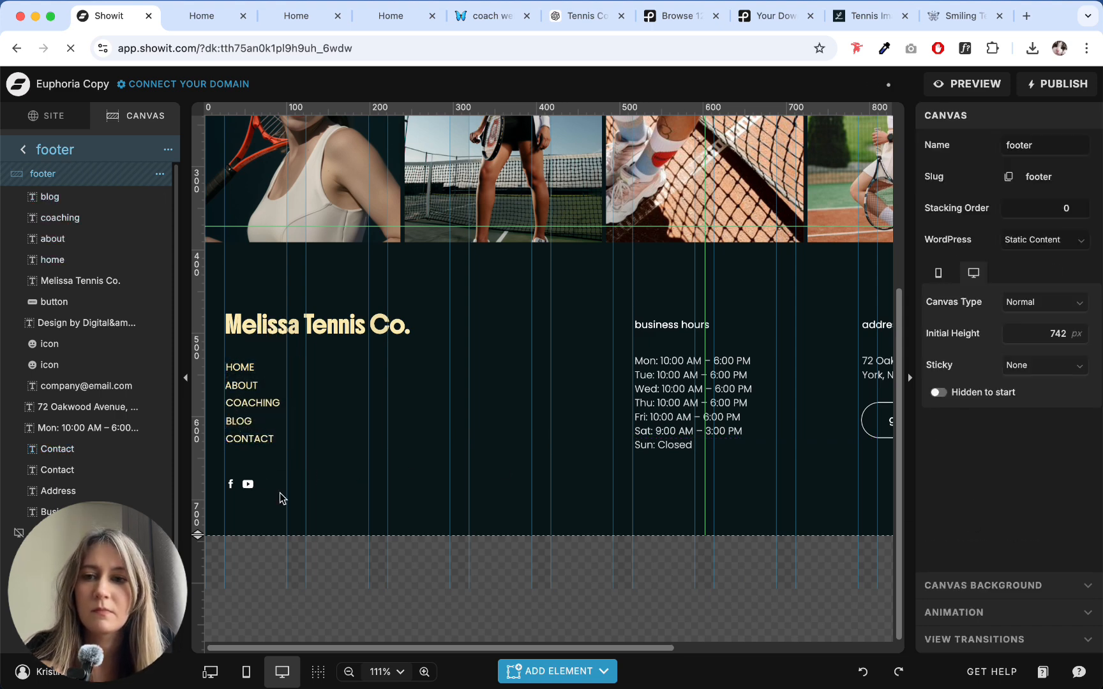
- Recolour the footer's Facebook and YouTube icons with pale yellow swatch 5 (FDEAB0)
left_click(231, 484)
left_click(980, 115)
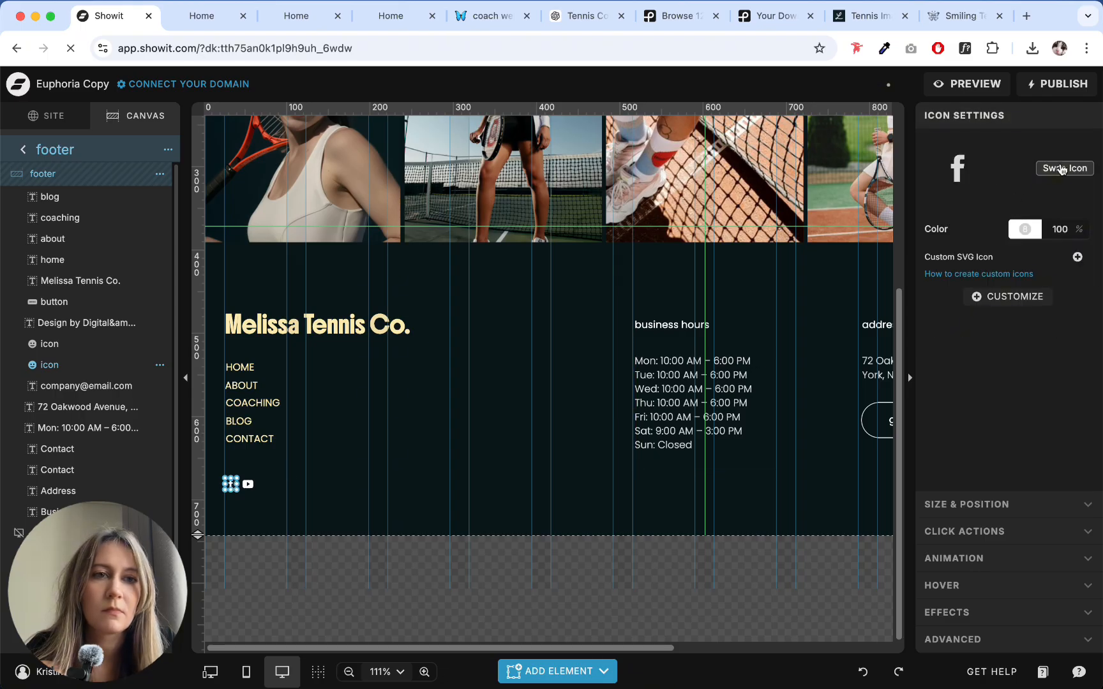
left_click(1024, 229)
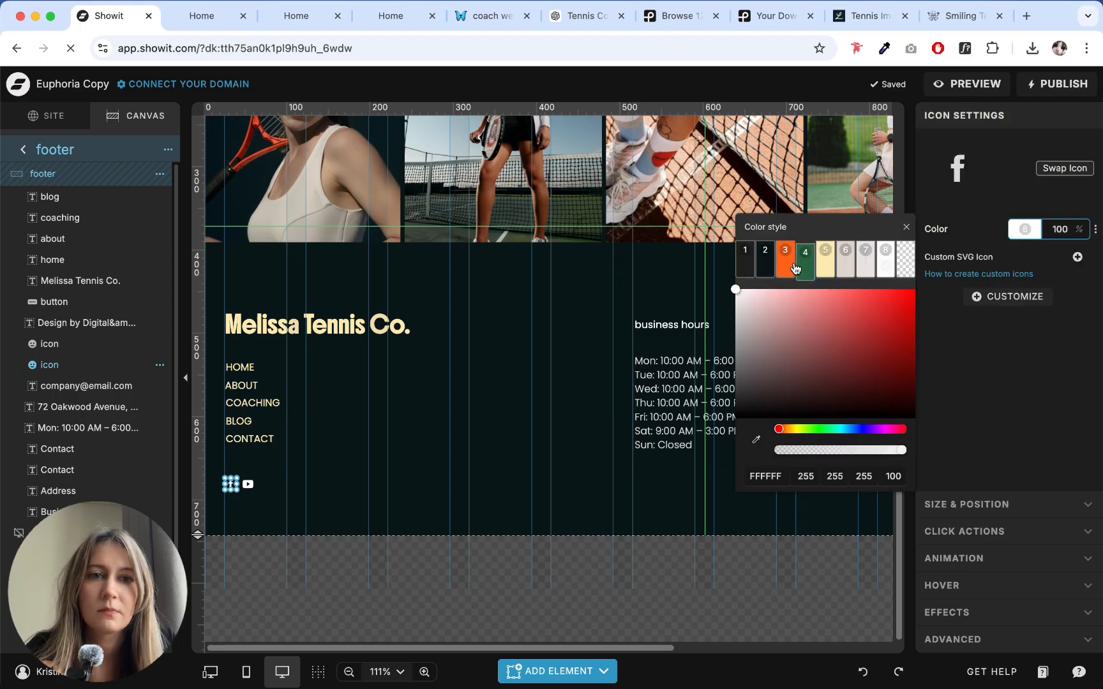
left_click(822, 274)
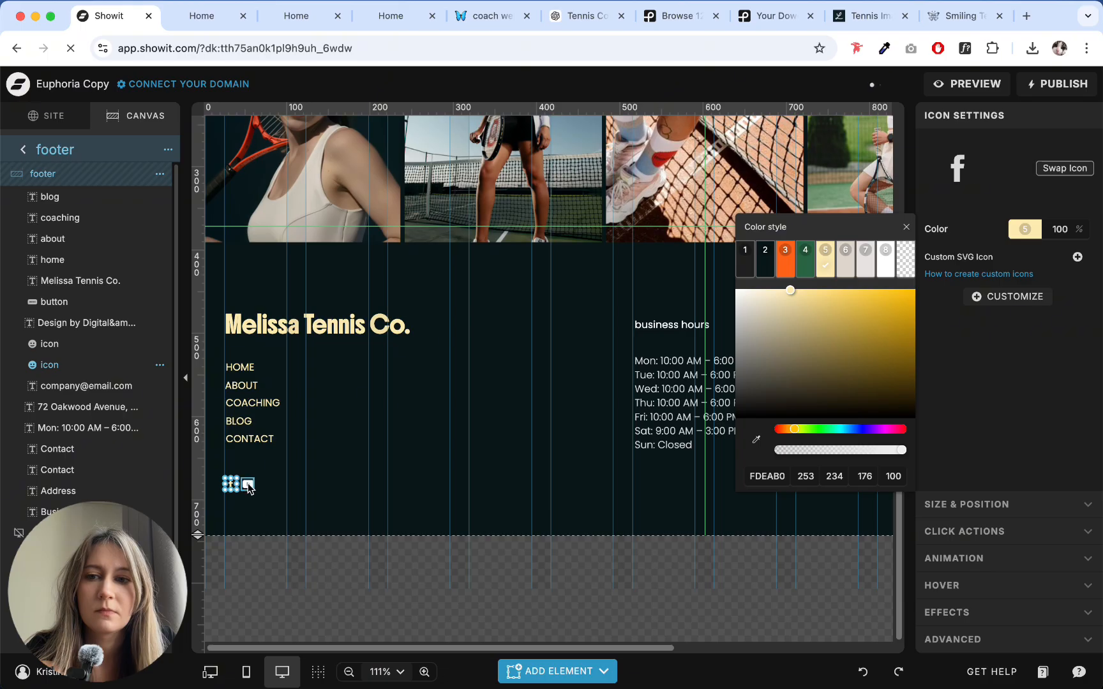
left_click(248, 486)
left_click(1025, 229)
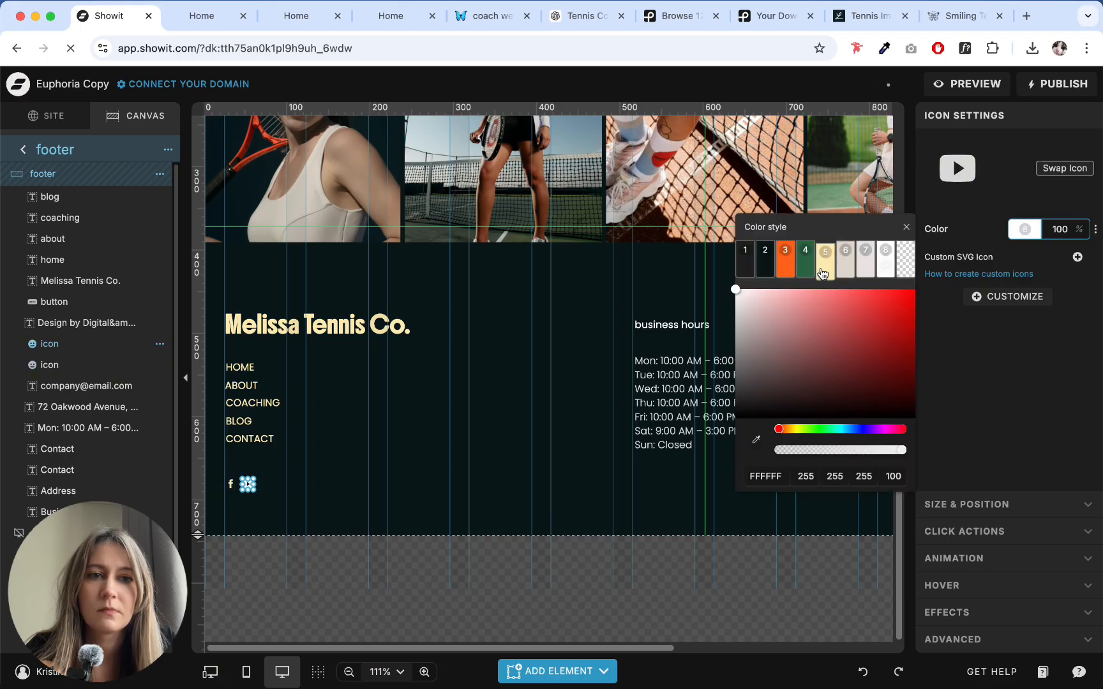
left_click(823, 273)
left_click(264, 488)
- Duplicate the YouTube icon, place the copy beside it in the row, and swap the copy for the solid Instagram icon
left_click(249, 487)
key("super+d")
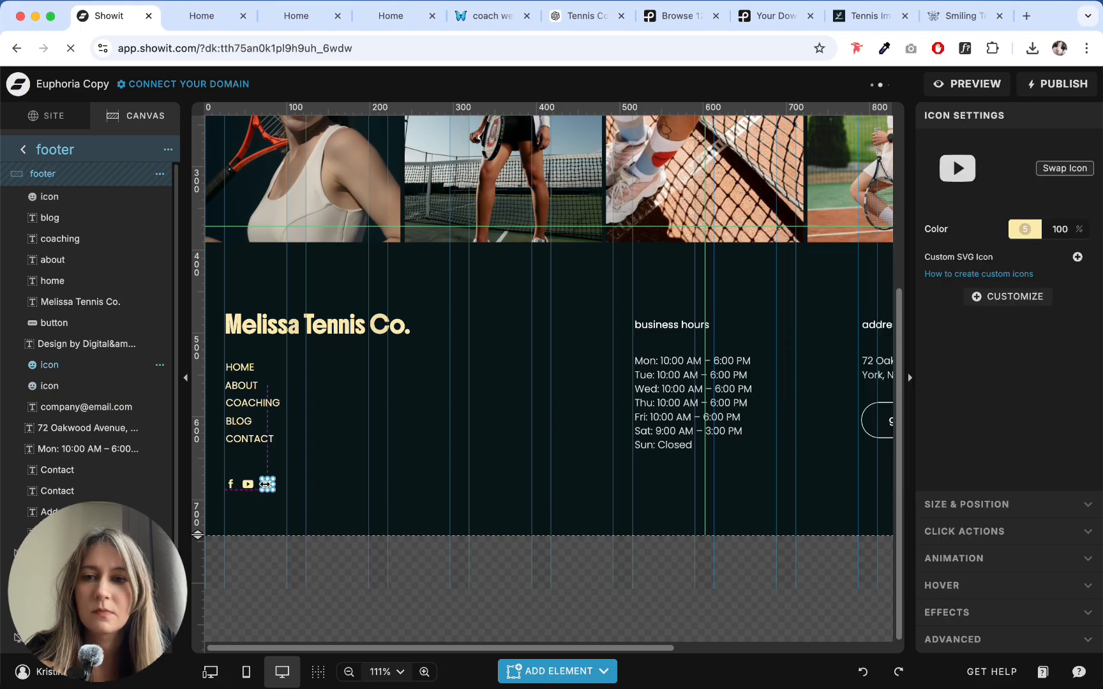
left_click(945, 168)
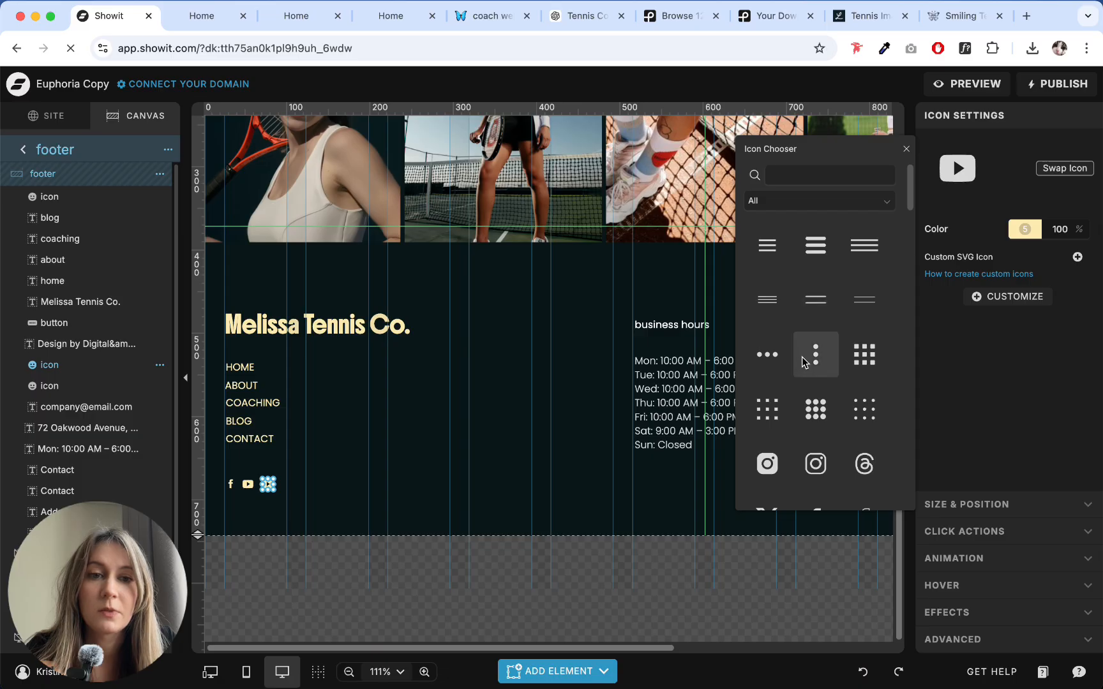
scroll(816, 383, "down", 3)
left_click(767, 333)
left_click(335, 485)
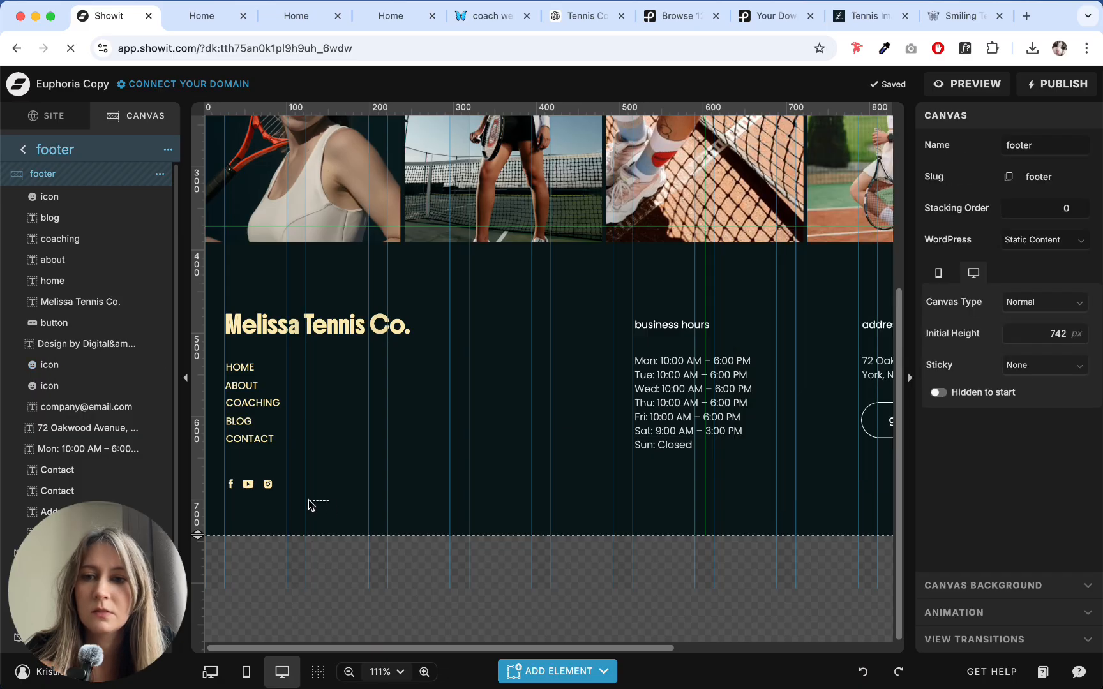
- Swap the footer's Instagram icon for the outlined version and move the three social icons up just below the CONTACT link
left_click(268, 484)
left_click(956, 168)
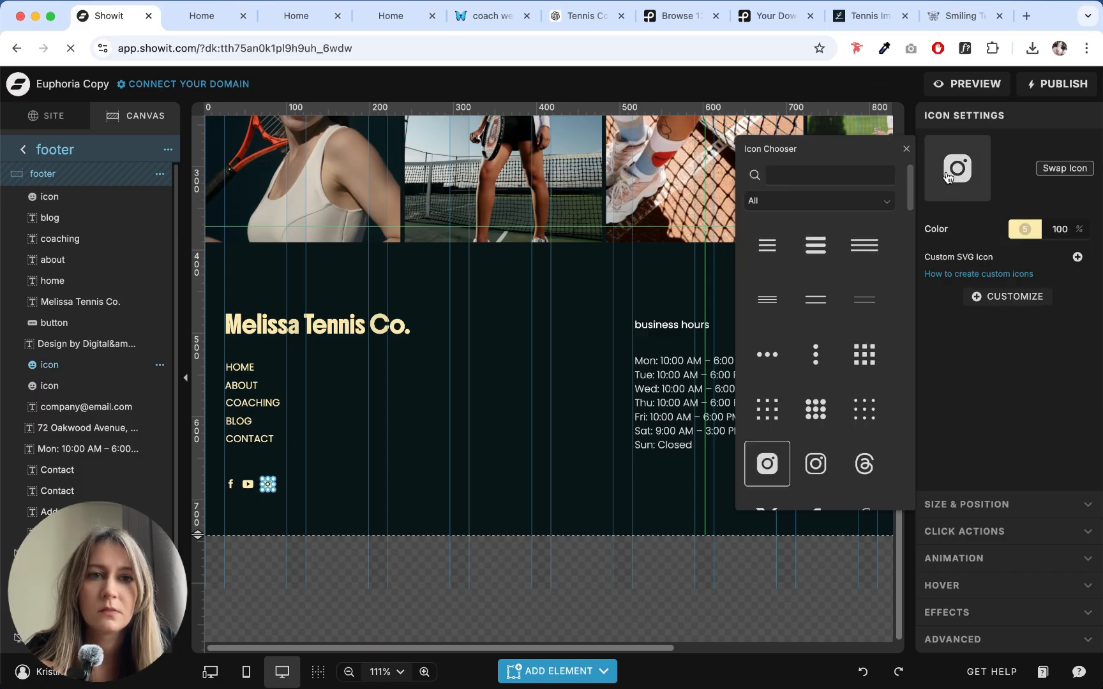
left_click(803, 479)
left_click(313, 499)
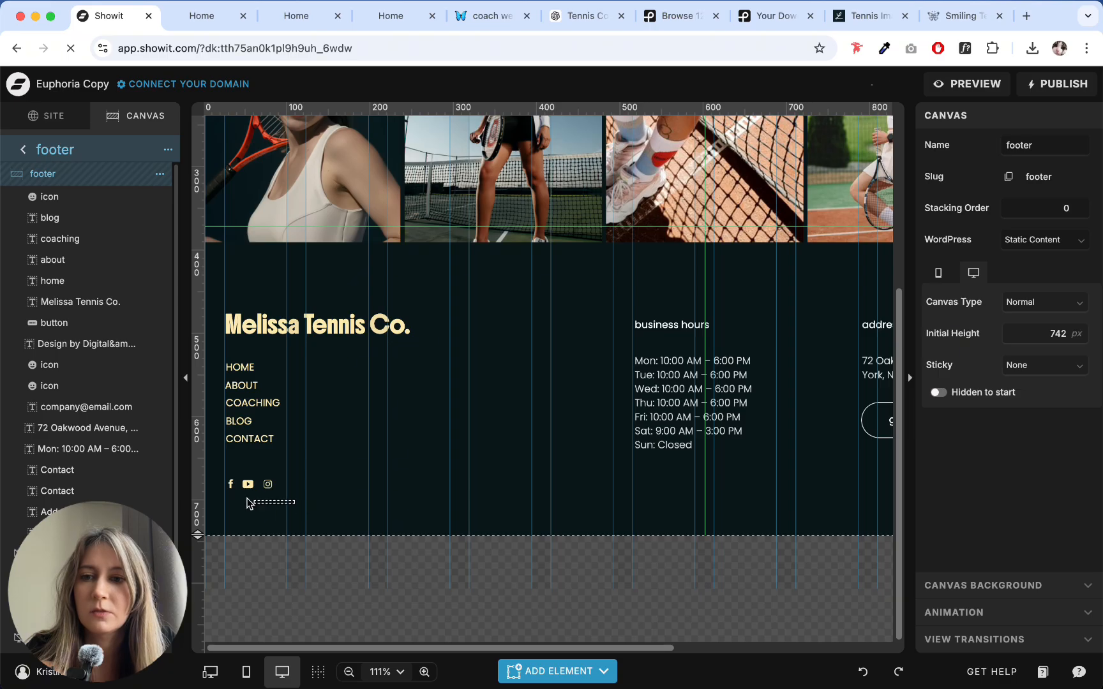
left_click_drag(248, 502, 261, 469)
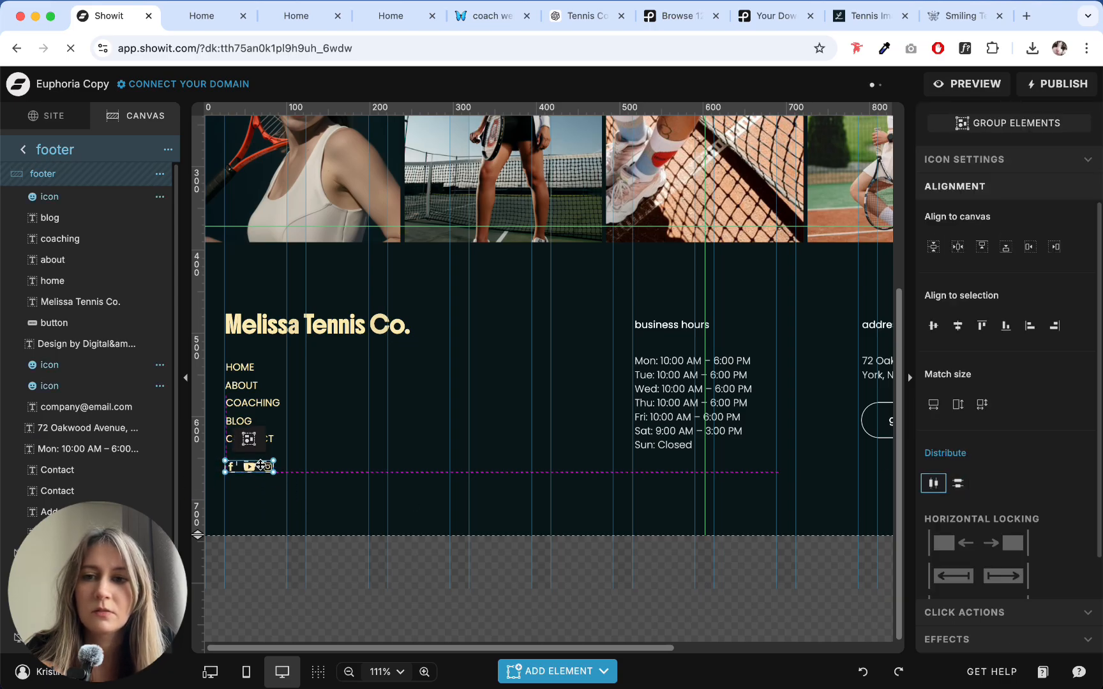
left_click(483, 467)
- Nudge the business hours heading and opening times onto the adjacent column guide at X 514 px
scroll(493, 454, "right", 5)
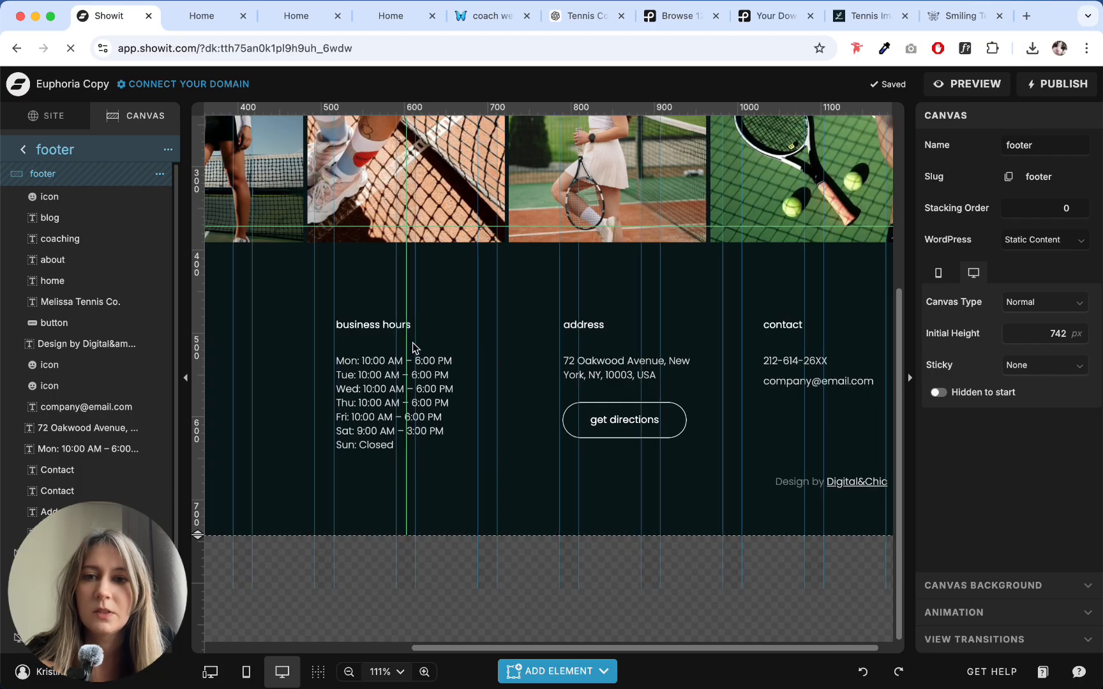
left_click(408, 404)
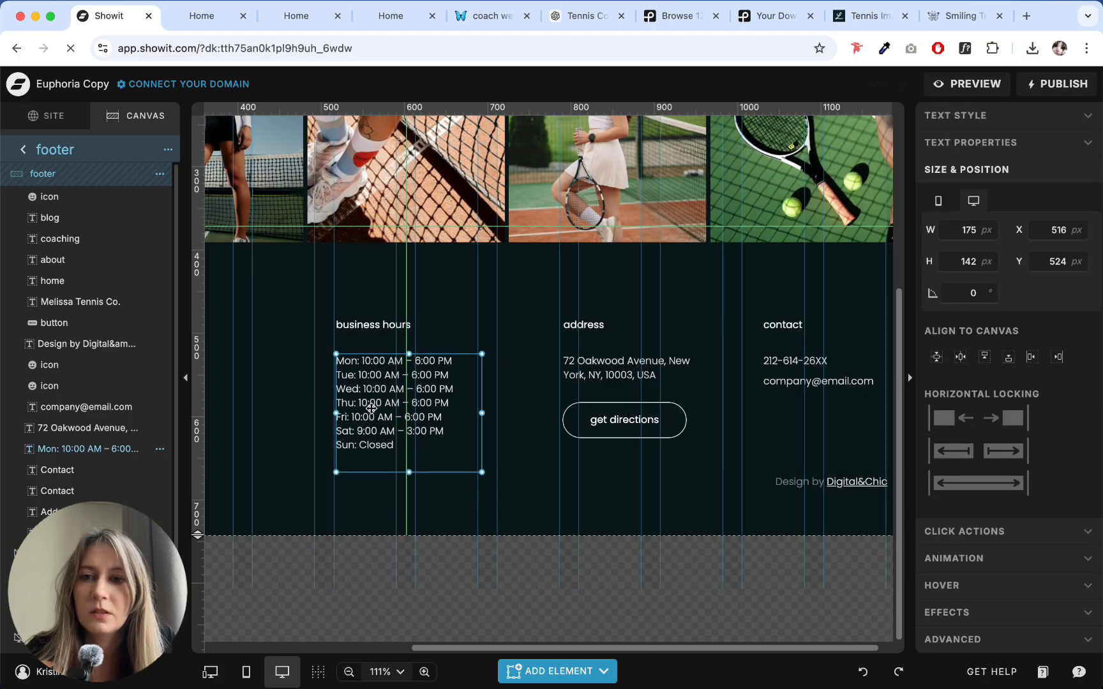
left_click_drag(371, 409, 375, 408)
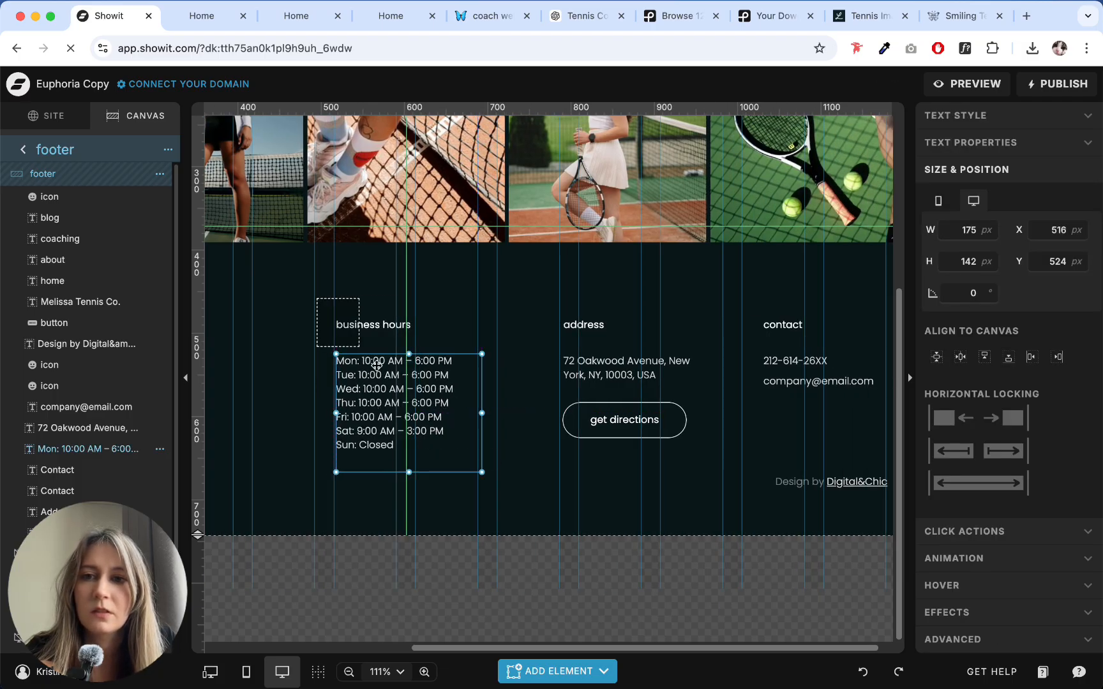
left_click(358, 325, "shift")
left_click(281, 391)
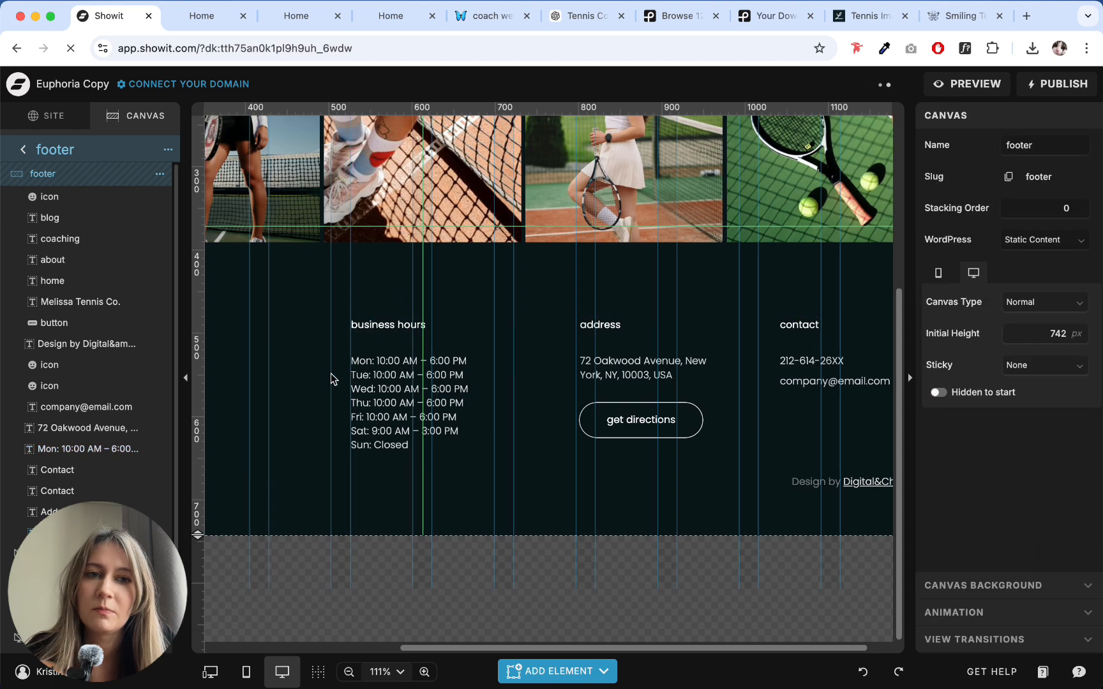
- Recolour the footer's opening times with pale yellow swatch 5
scroll(332, 377, "left", 5)
scroll(475, 382, "right", 2)
scroll(476, 377, "right", 2)
left_click(517, 383)
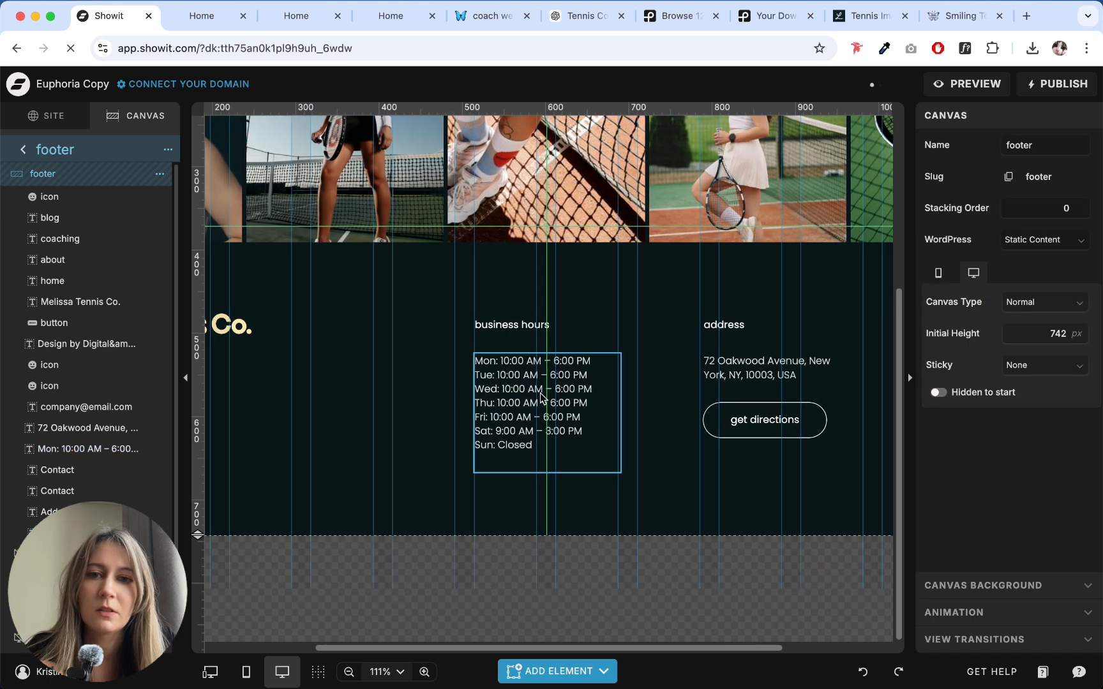
left_click(1007, 118)
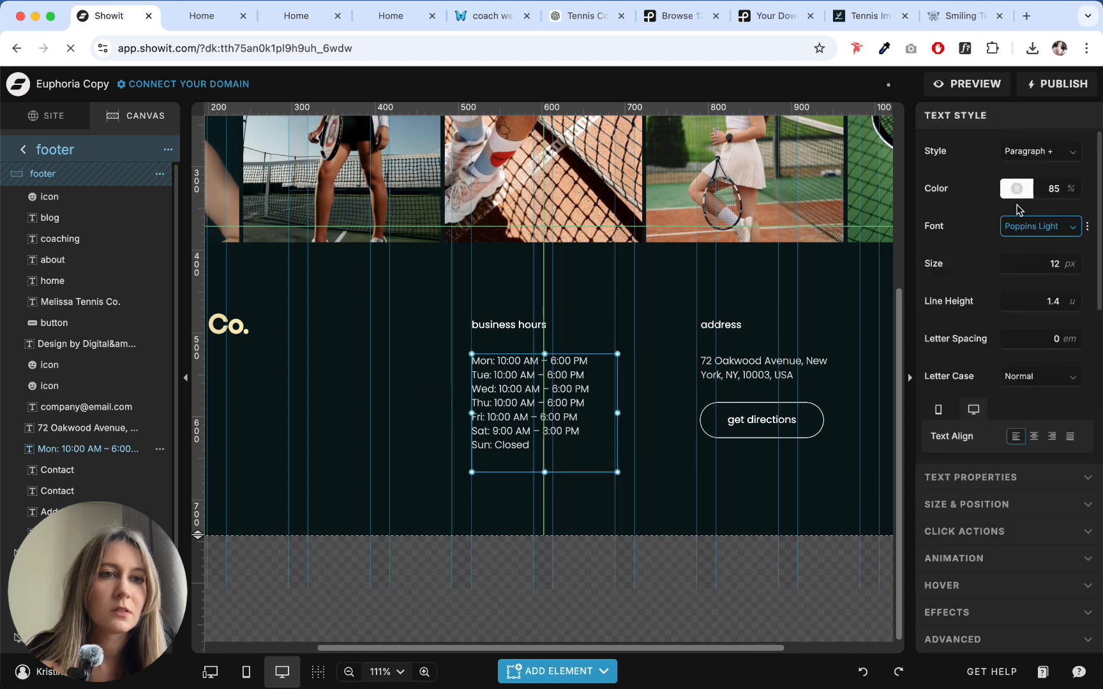
left_click(1016, 189)
left_click(825, 217)
left_click(651, 287)
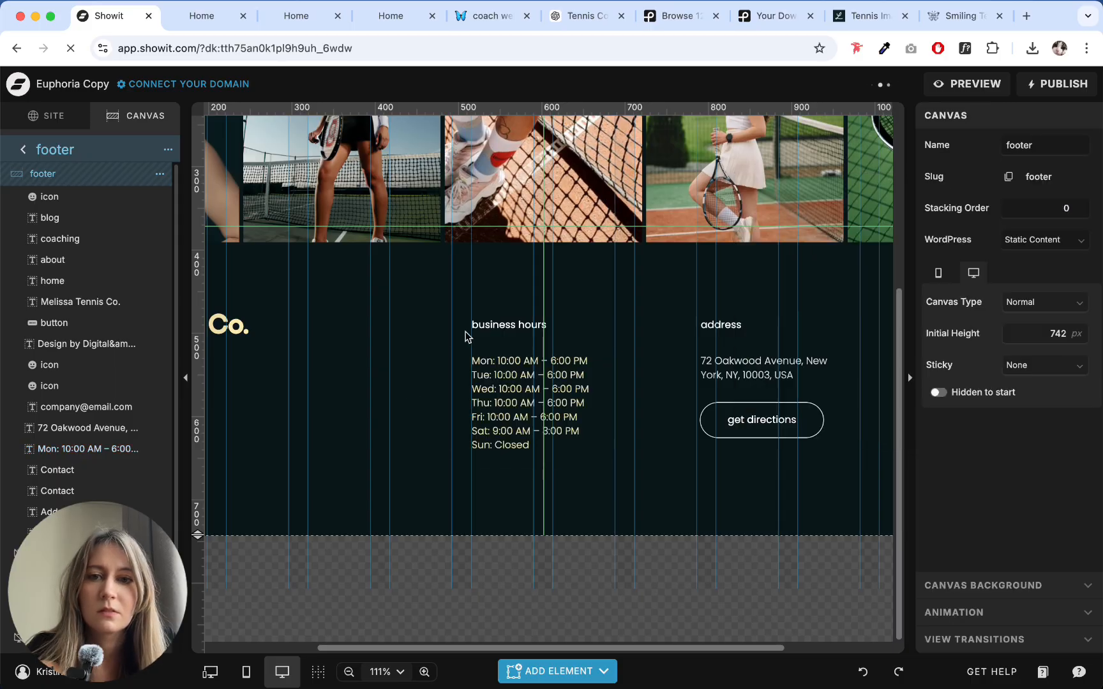
- Copy the HOME link's text style and apply it to the business hours heading
left_click(510, 324)
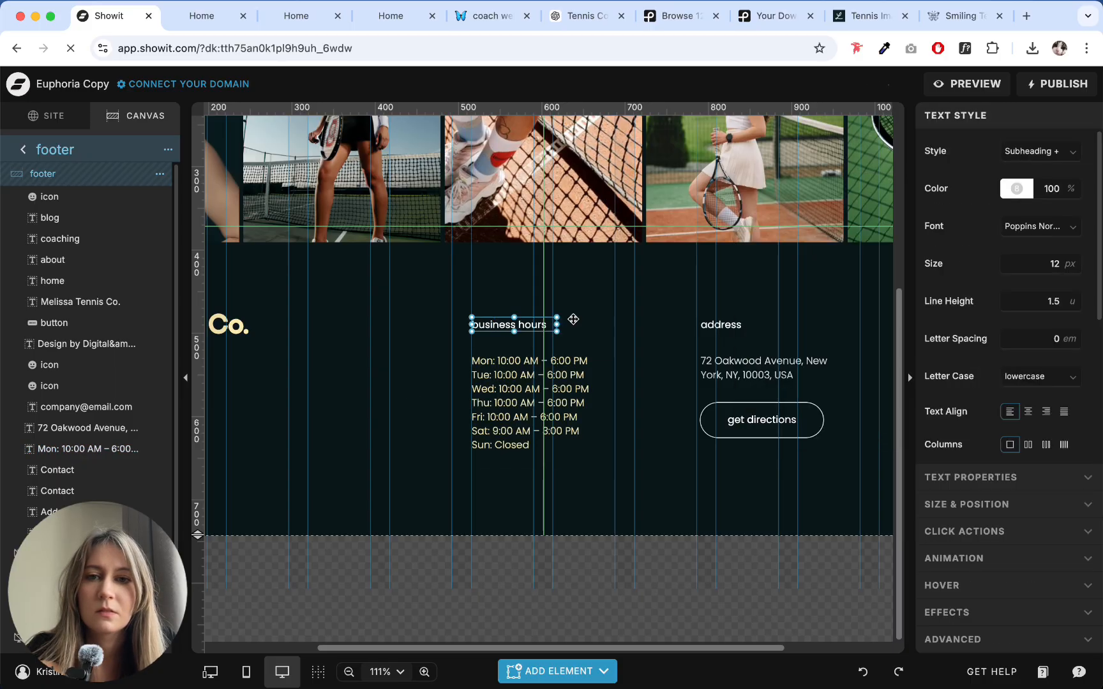
left_click(1039, 226)
scroll(539, 365, "left", 5)
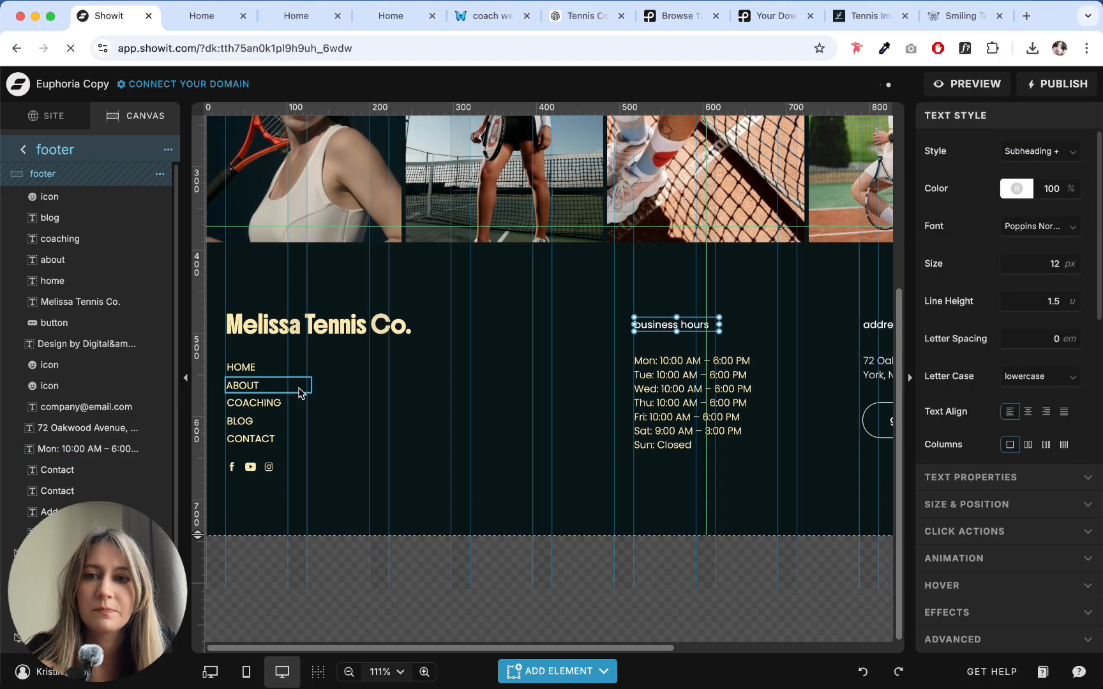
left_click(257, 371)
left_click(701, 325)
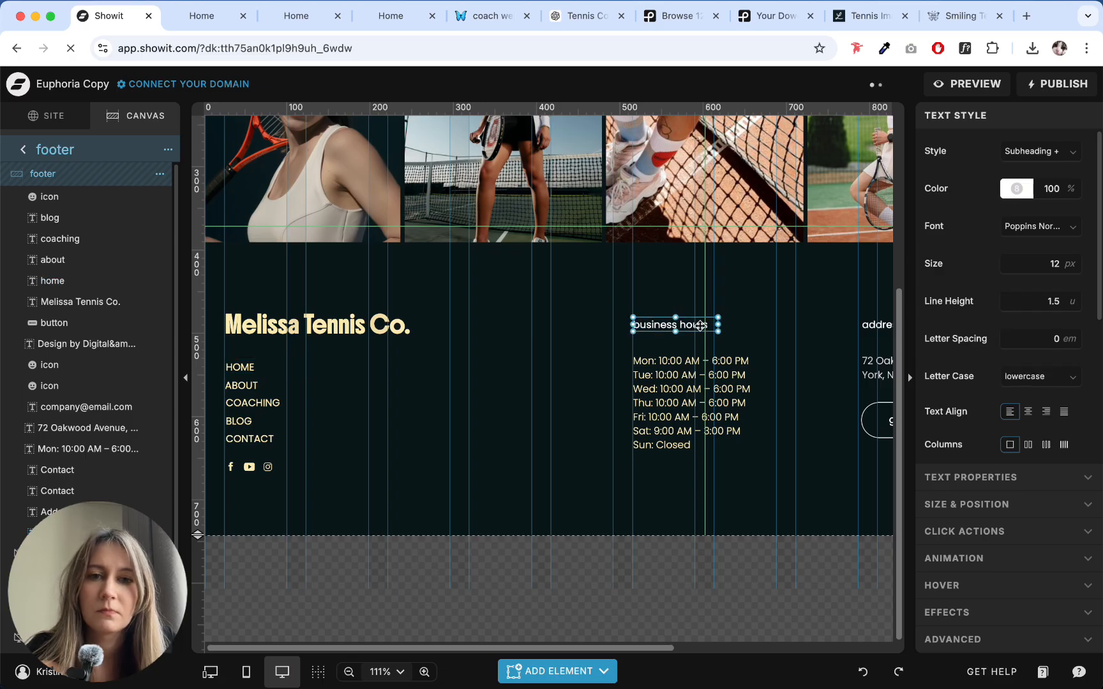
key("super+shift+v")
left_click(583, 334)
- Apply the copied HOME link style to the address heading and recolour the address text with swatch 5 (FDEAB0)
scroll(582, 334, "right", 4)
left_click(629, 324)
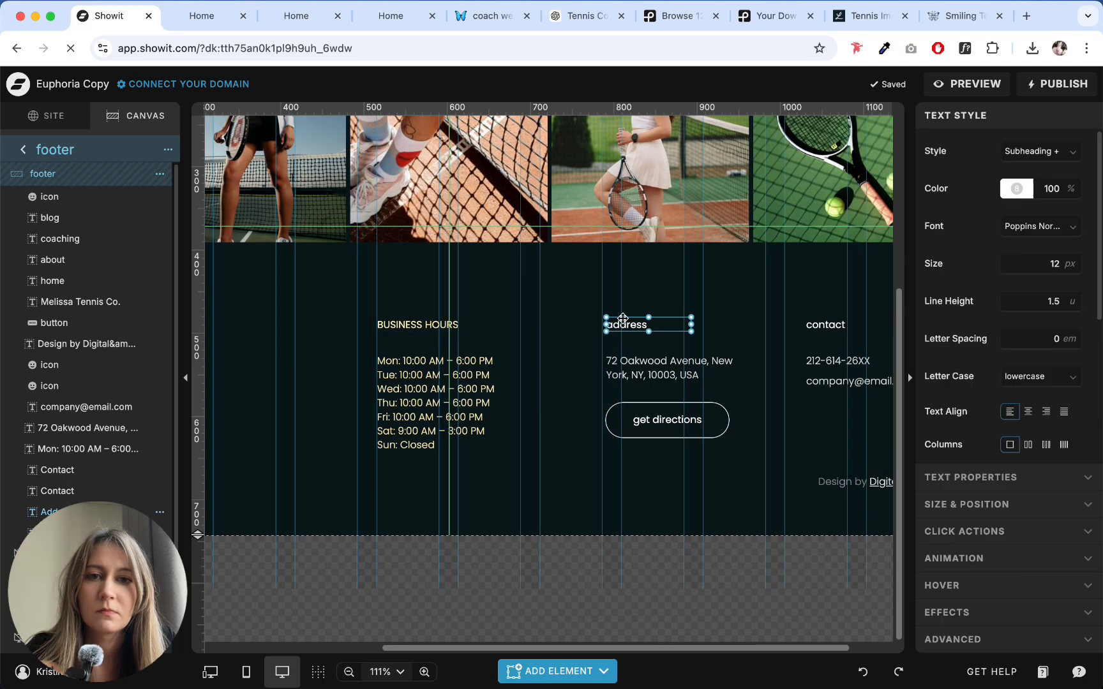
key("super+shift+v")
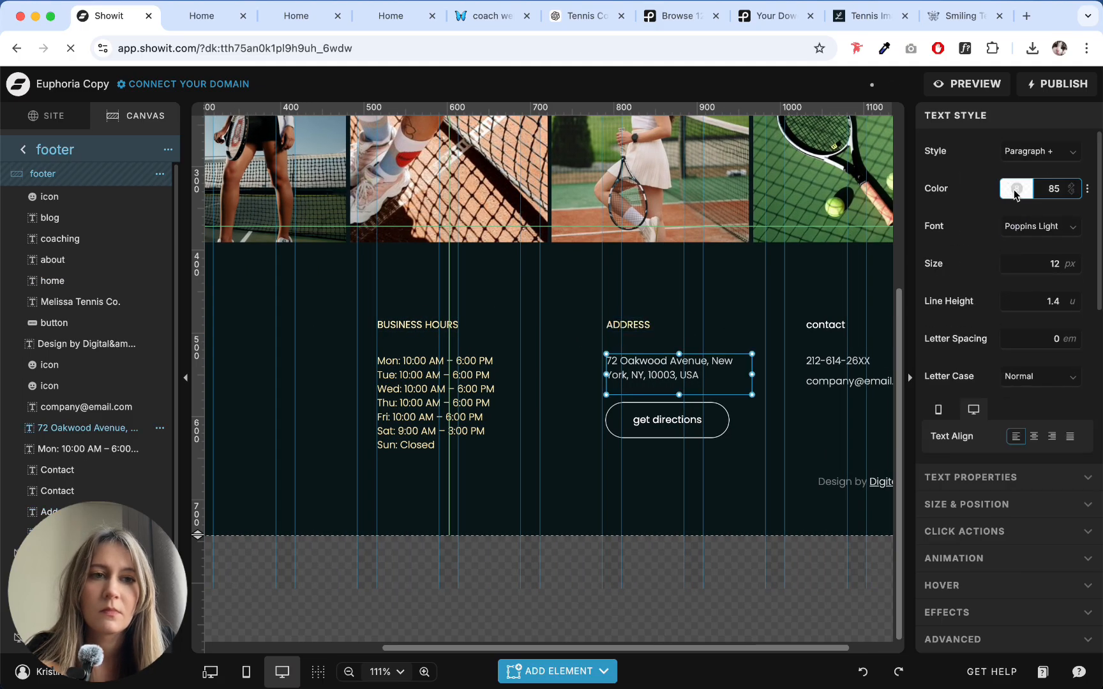
left_click(1017, 189)
left_click(806, 221)
left_click(822, 235)
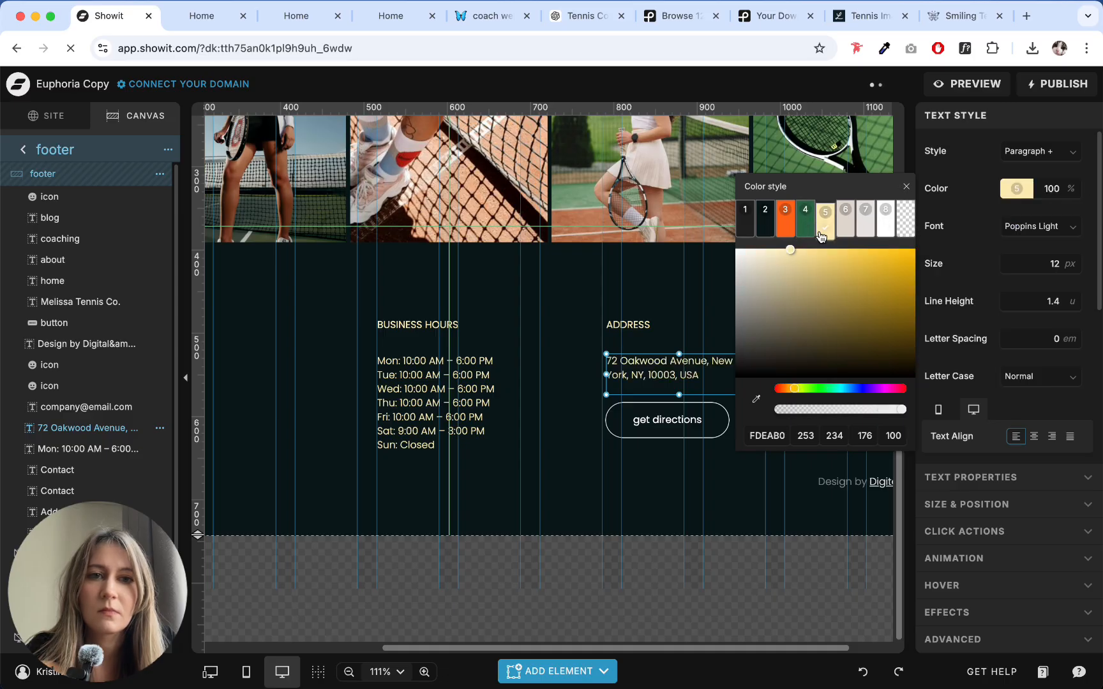
- Delete the get directions button below the address text
left_click(660, 443)
left_click(662, 421)
key("Delete")
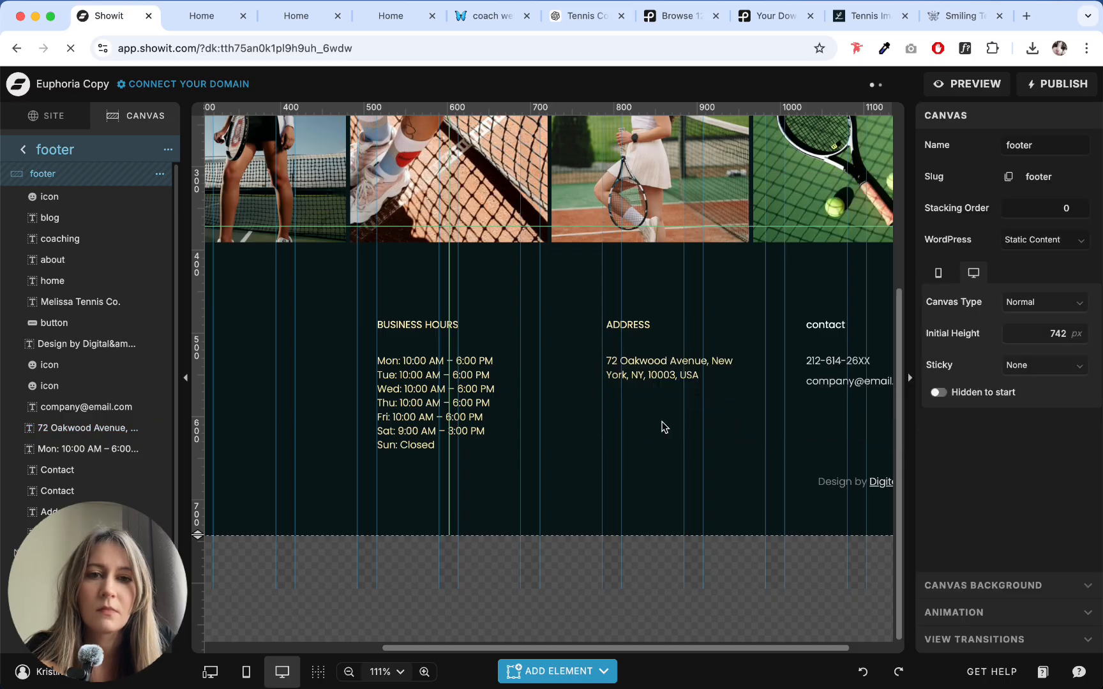
- Apply the copied HOME link style to the contact heading and recolour the phone number with pale yellow swatch 5
scroll(660, 426, "right", 3)
left_click(779, 324)
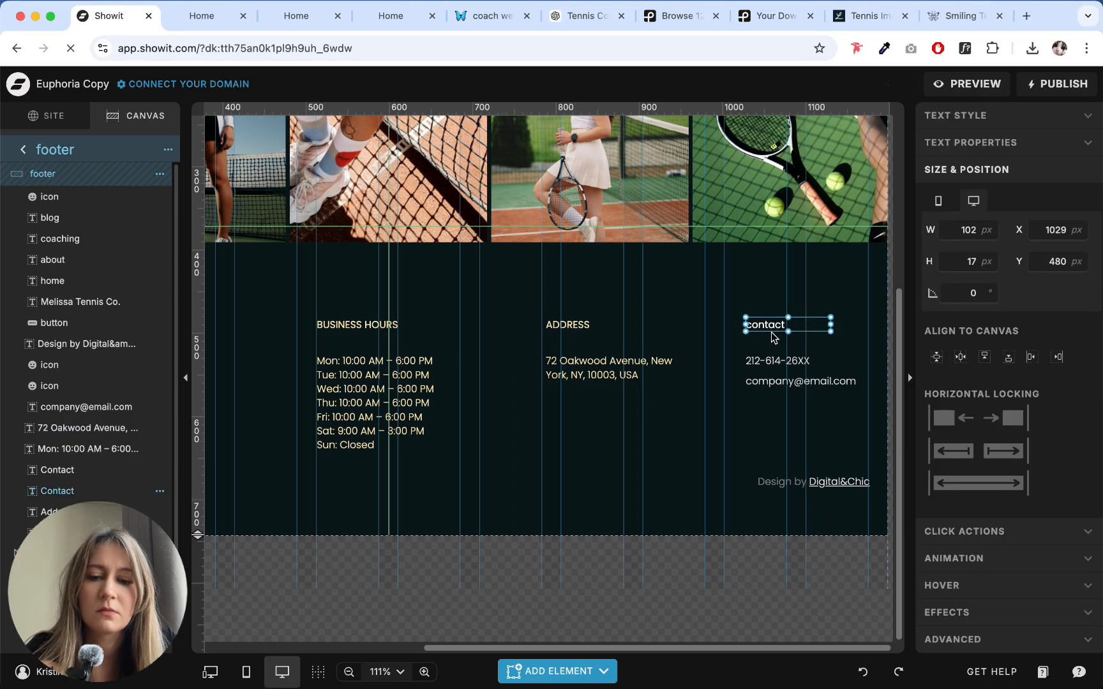
left_click(791, 363)
left_click(958, 120)
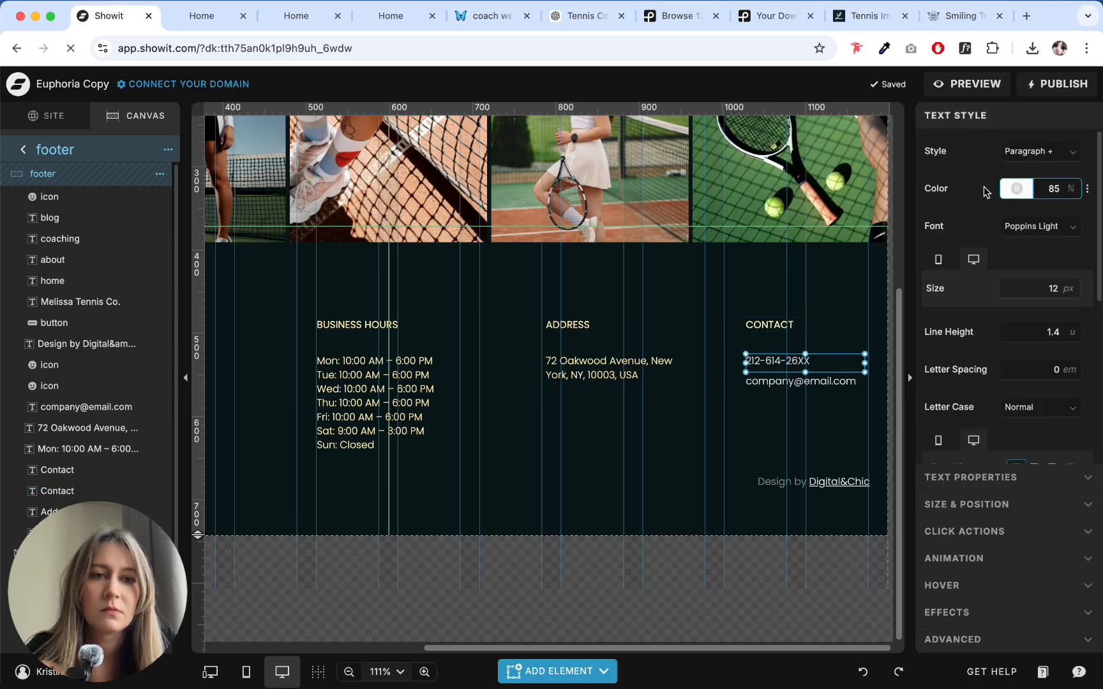
left_click(1019, 189)
left_click(719, 439)
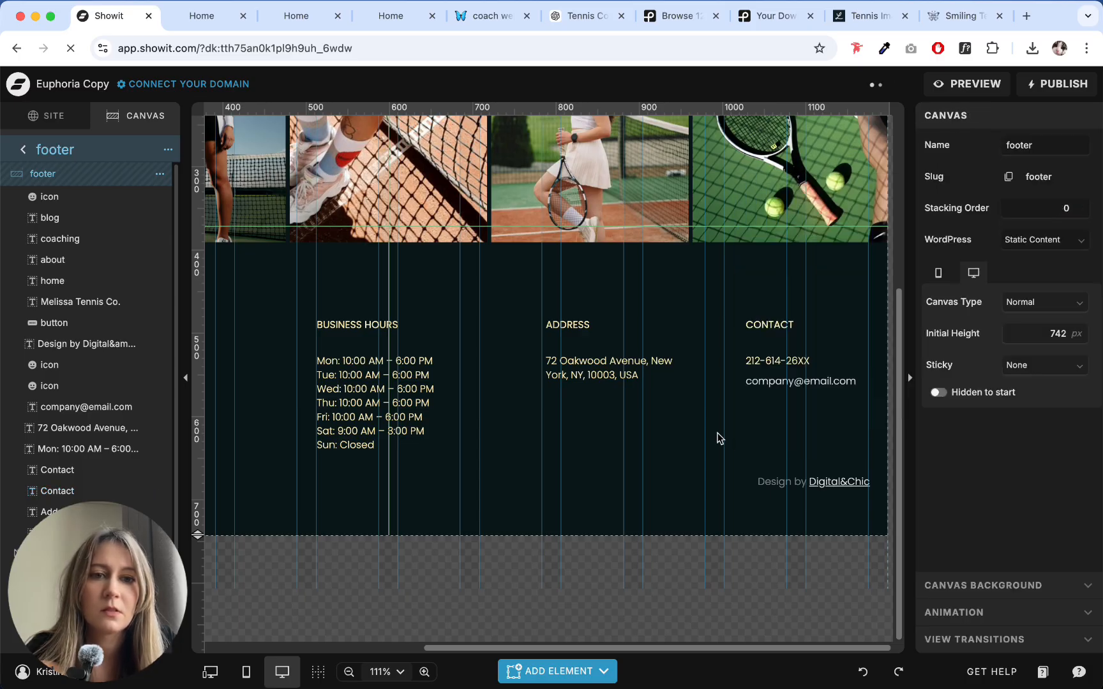
- Recolour the contact column's e-mail text with pale yellow swatch 5 (FDEAB0)
left_click(775, 383)
left_click(1016, 187)
left_click(833, 210)
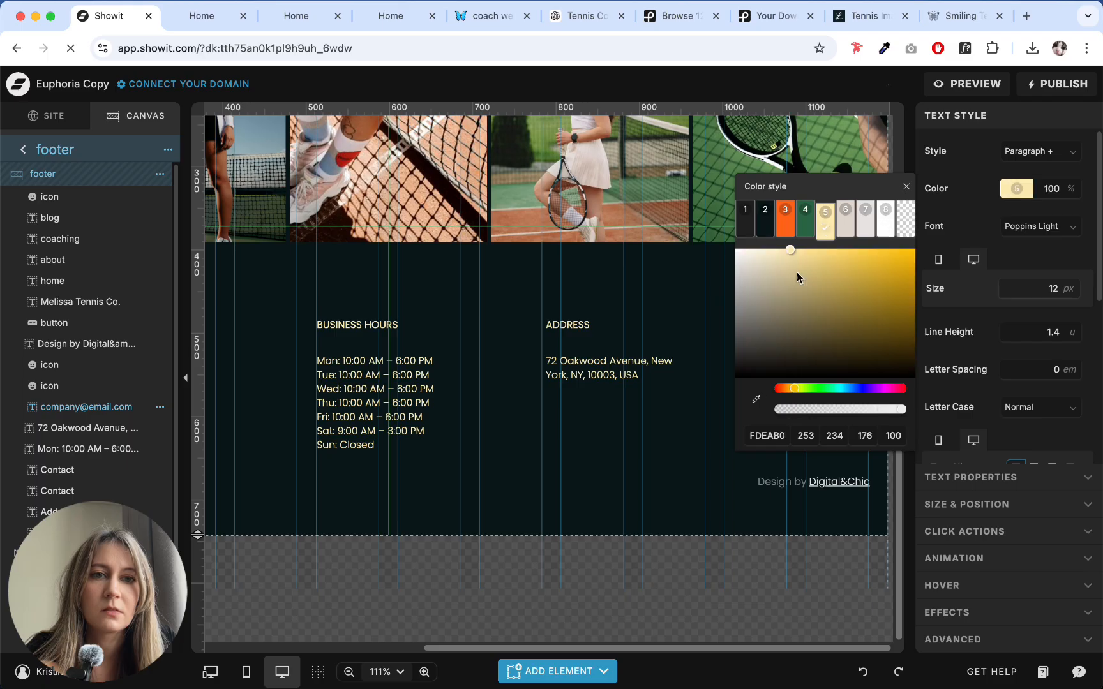
left_click(699, 487)
left_click(859, 484)
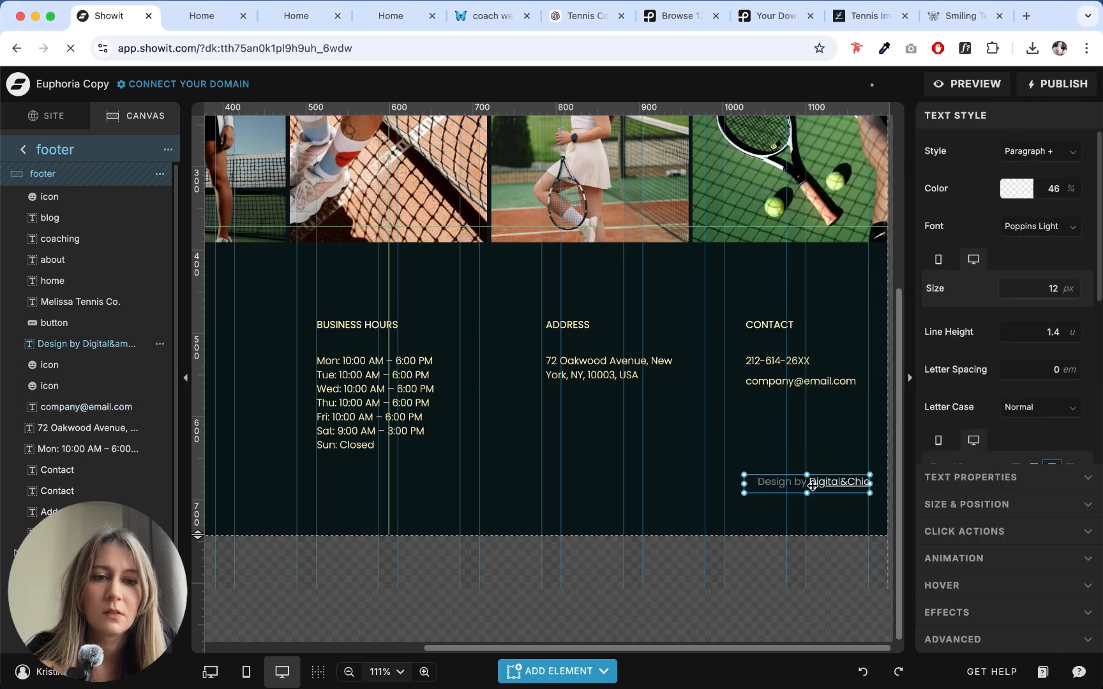
left_click(585, 478)
- Group the business hours, address and contact columns separately, each heading together with its text below
left_click(343, 679)
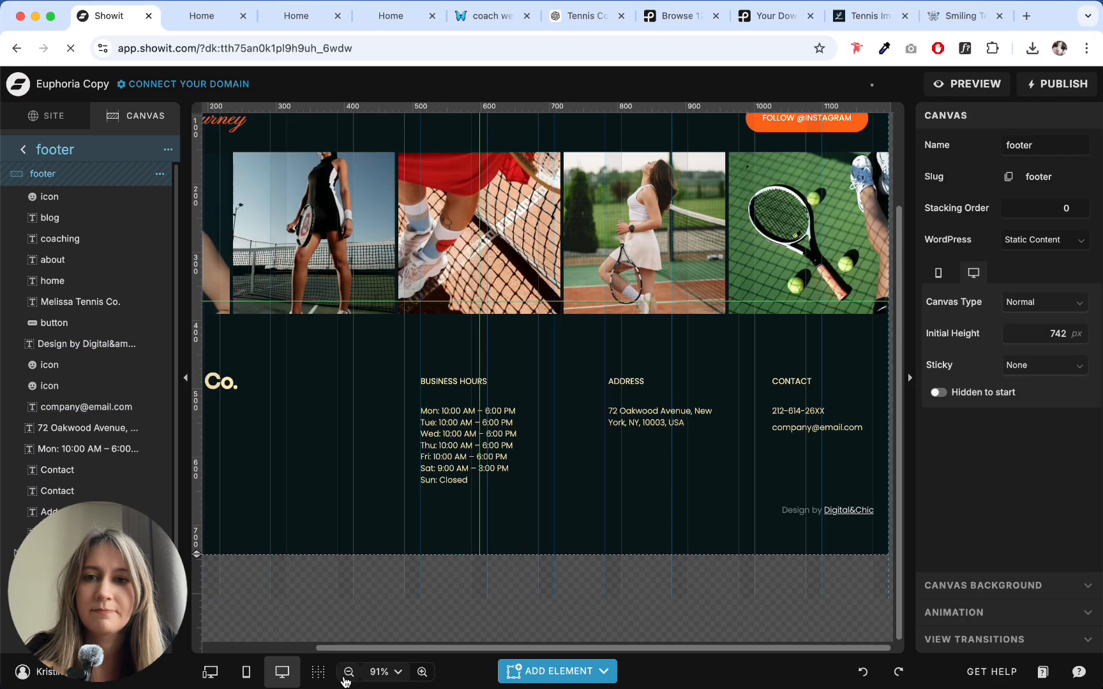
left_click(344, 679)
left_click(761, 378)
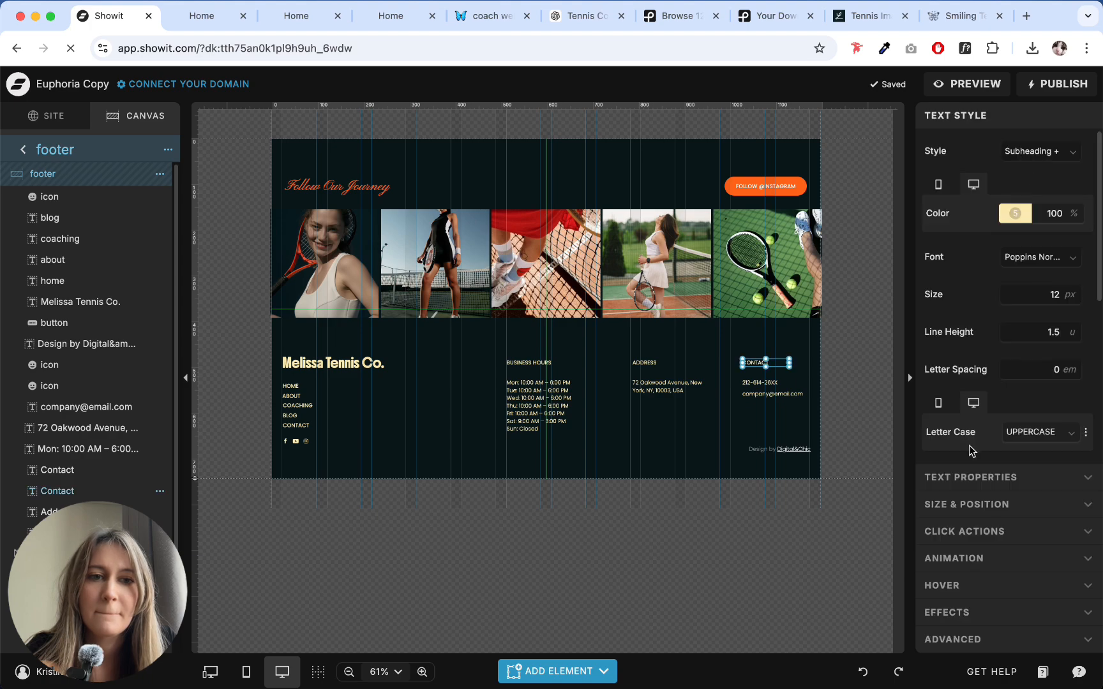
left_click(960, 484)
left_click(512, 358)
left_click_drag(511, 349, 536, 432)
key("super+g")
left_click_drag(633, 334, 661, 391)
key("super+g")
left_click_drag(746, 335, 773, 406)
key("super+g")
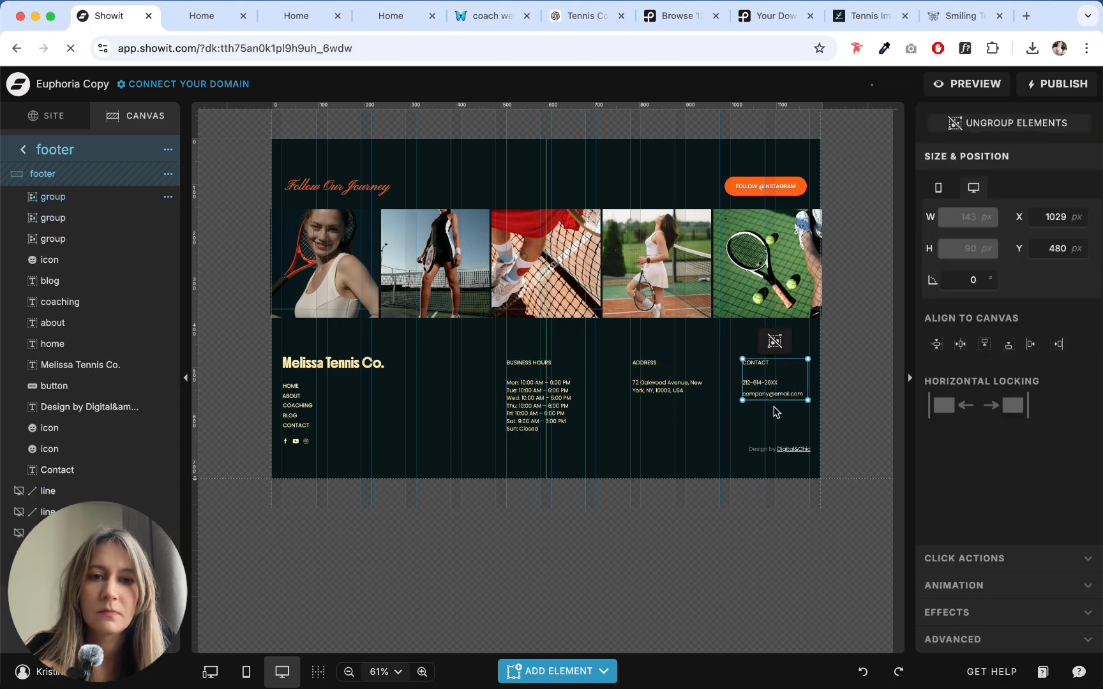
left_click(724, 425)
left_click(525, 393)
left_click(659, 386)
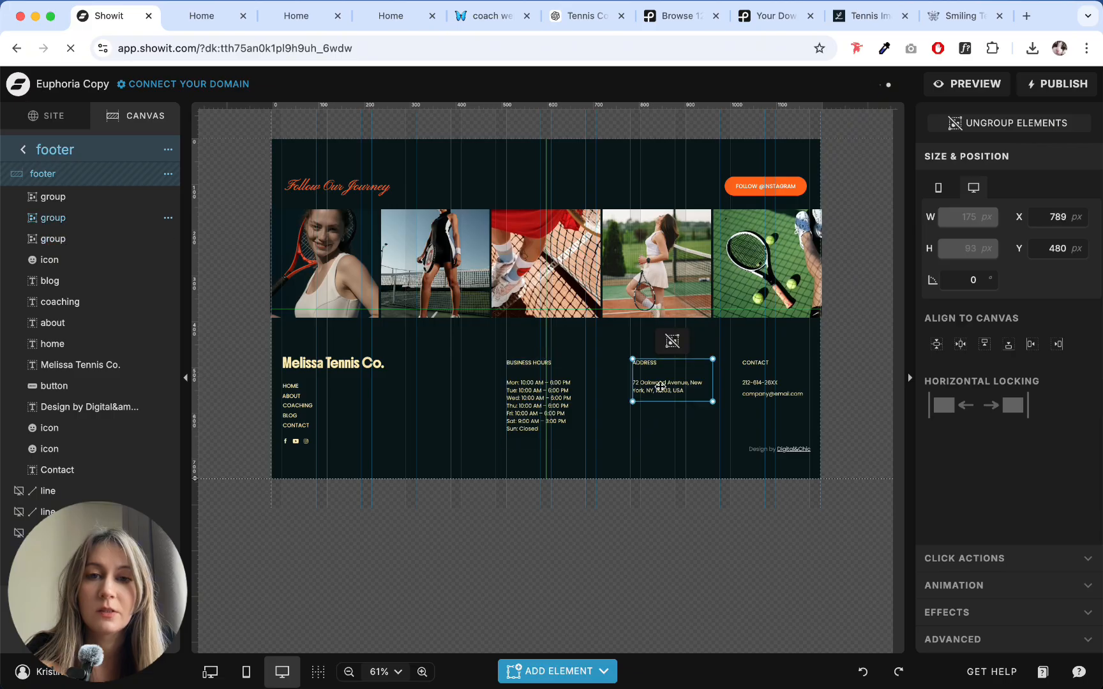
left_click(735, 378)
left_click(665, 383)
left_click(539, 396)
- Group the Melissa Tennis Co. title, the five navigation links and the social icons into one group
left_click(414, 348)
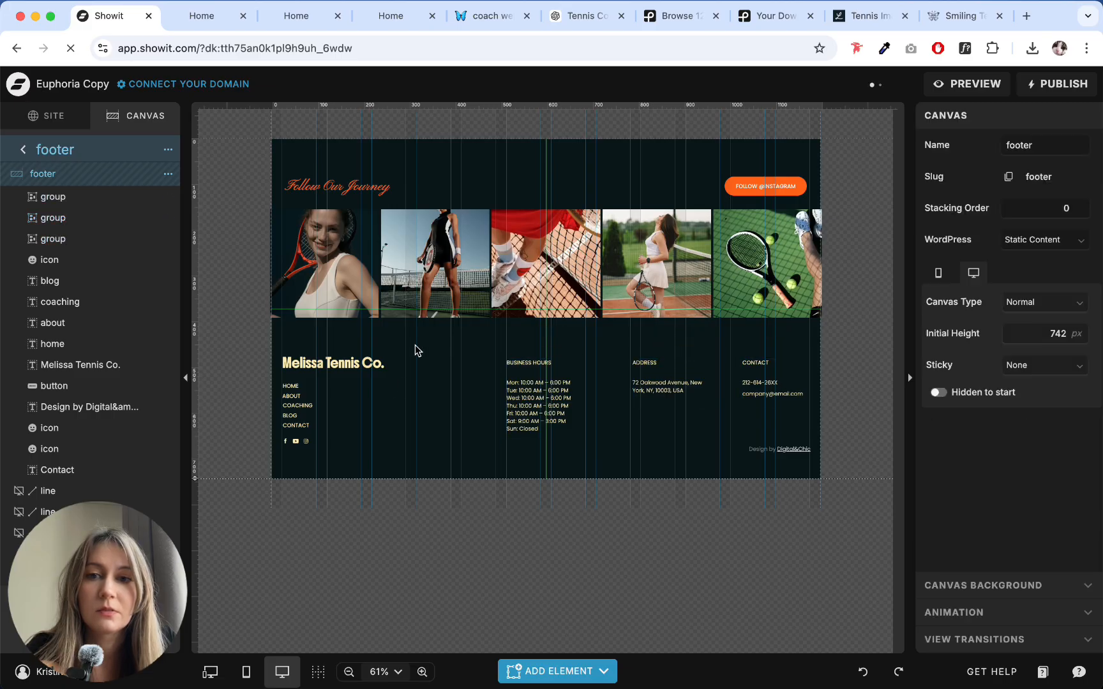
left_click_drag(292, 462, 290, 460)
key("super+g")
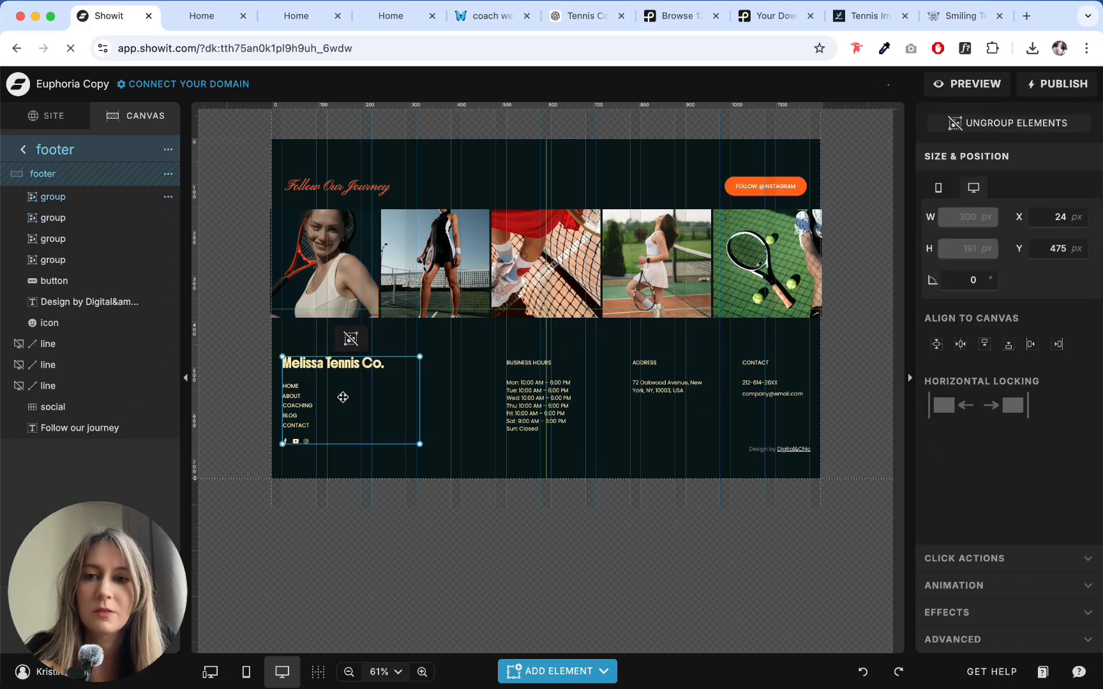
- Examine the position and horizontal locking settings of the contact, address and business hours groups
left_click(755, 384)
left_click(702, 421)
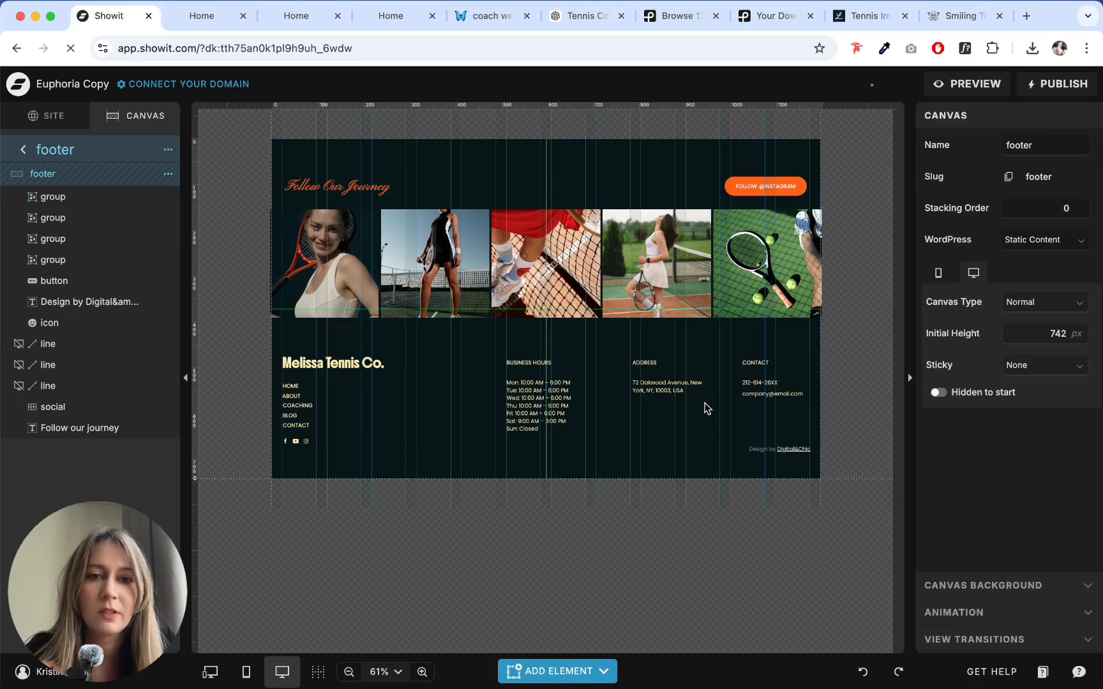
left_click(683, 390)
left_click(626, 435)
left_click(649, 374)
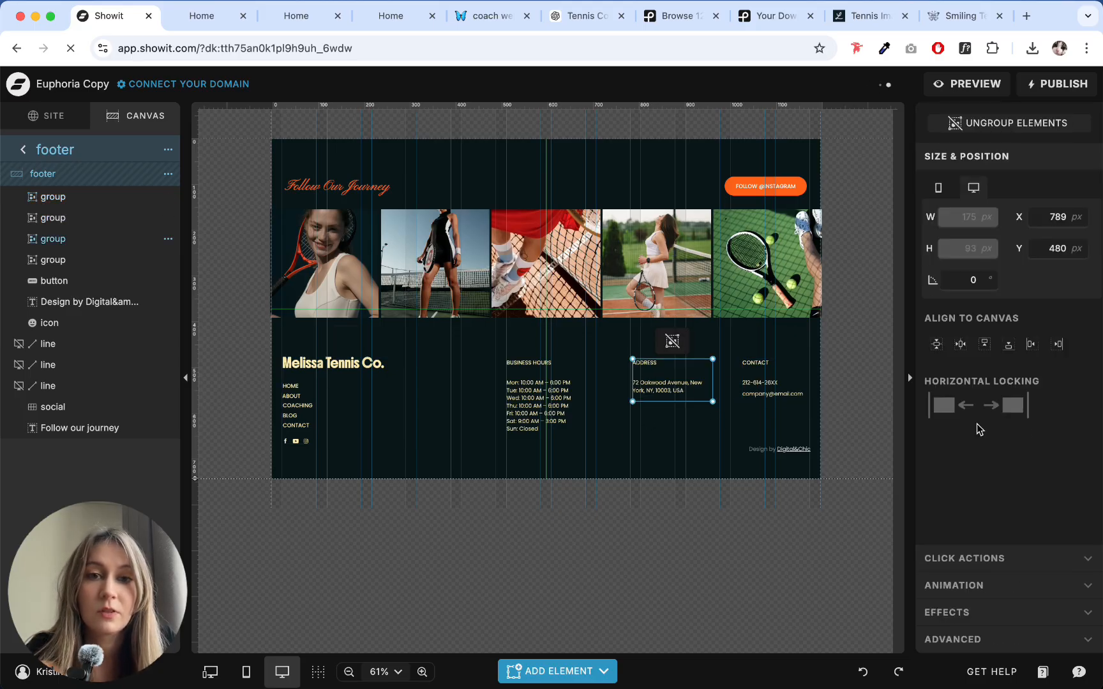
left_click(596, 450)
left_click(555, 405)
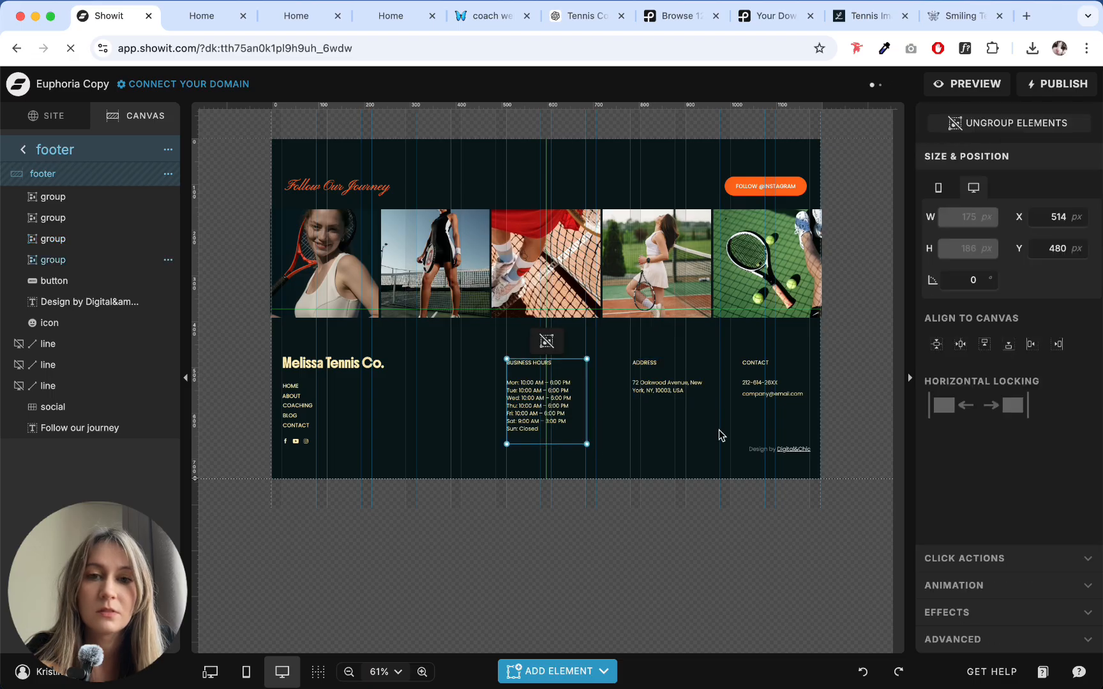
left_click(634, 460)
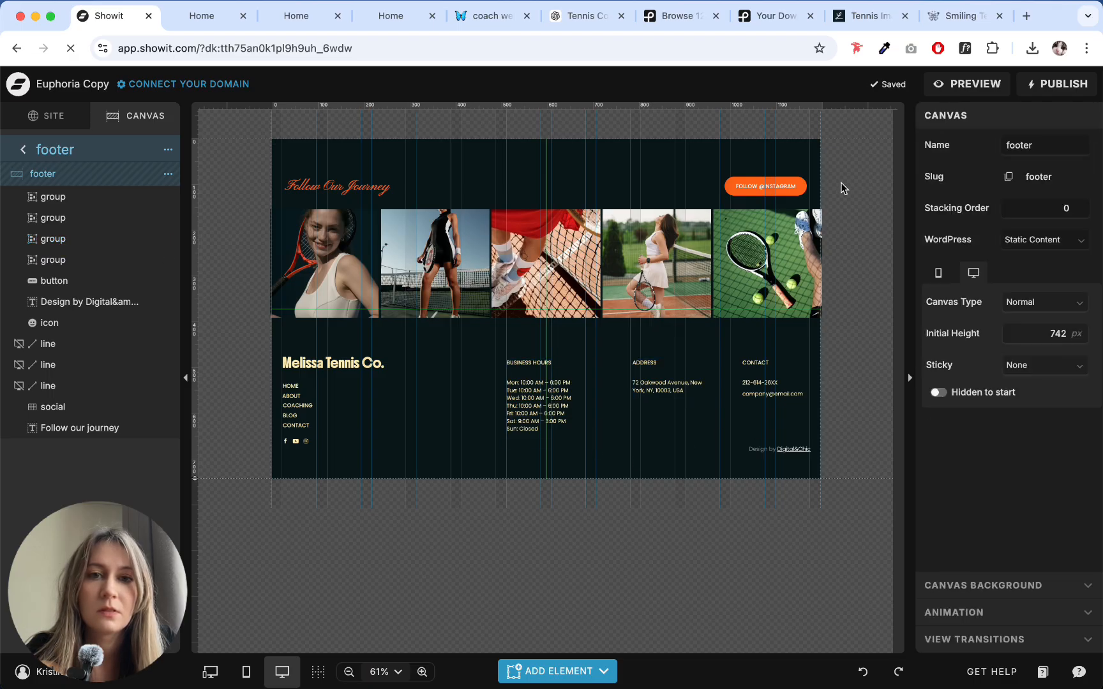
- Generate a preview of the site and close the preview window
left_click(956, 83)
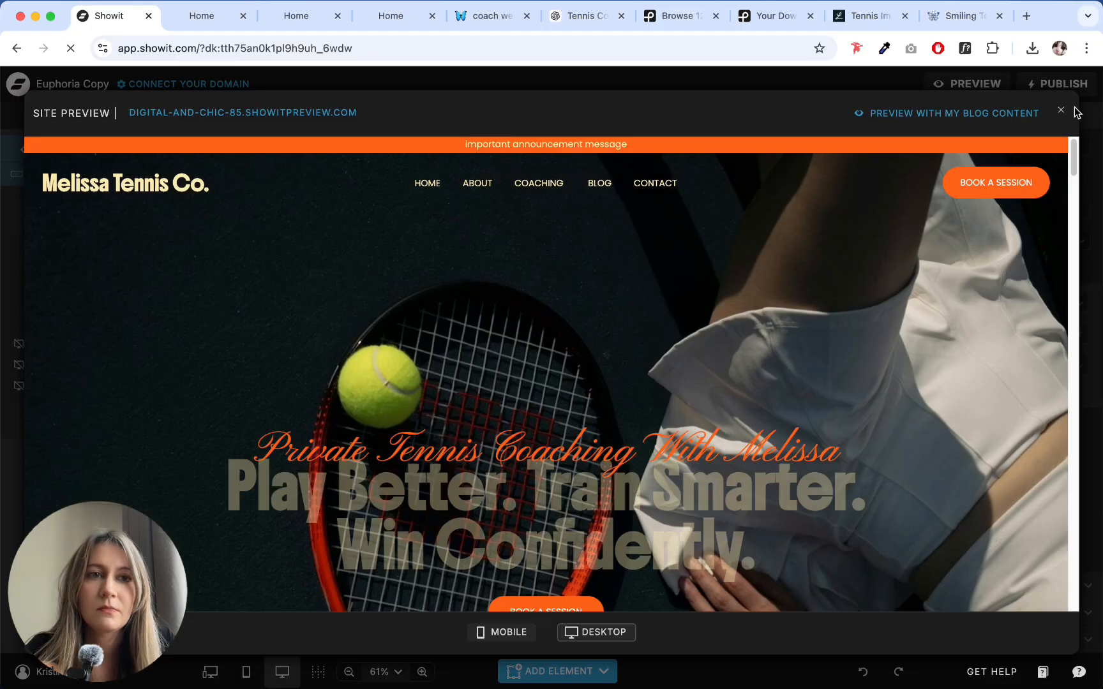
left_click(1060, 110)
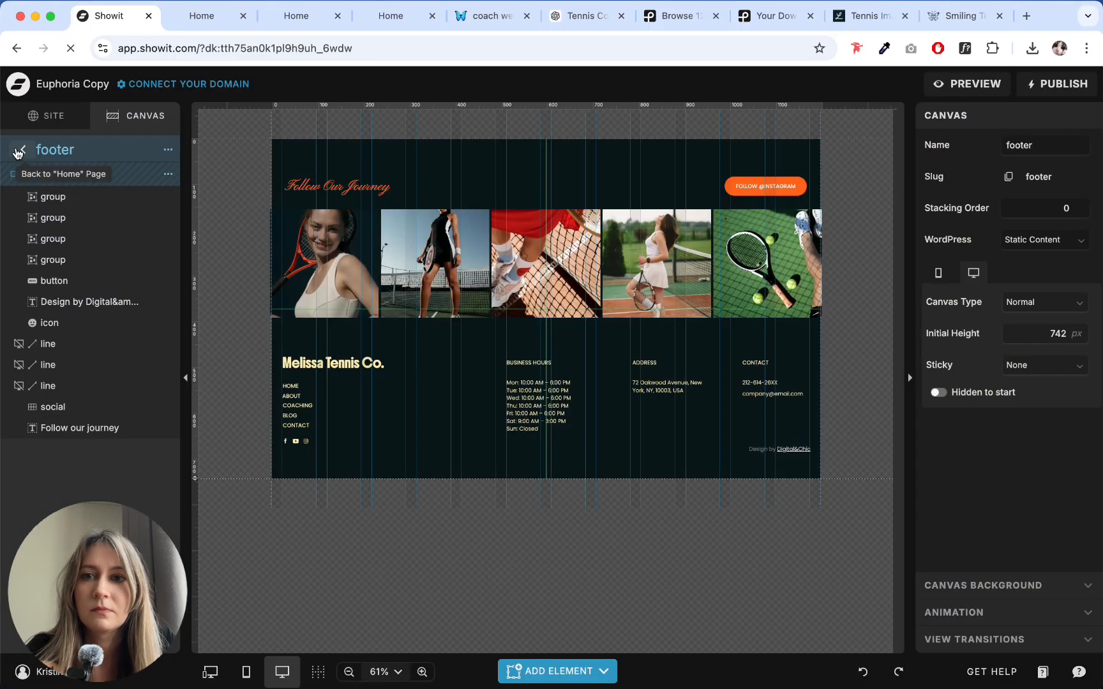
left_click(796, 189)
left_click(999, 143)
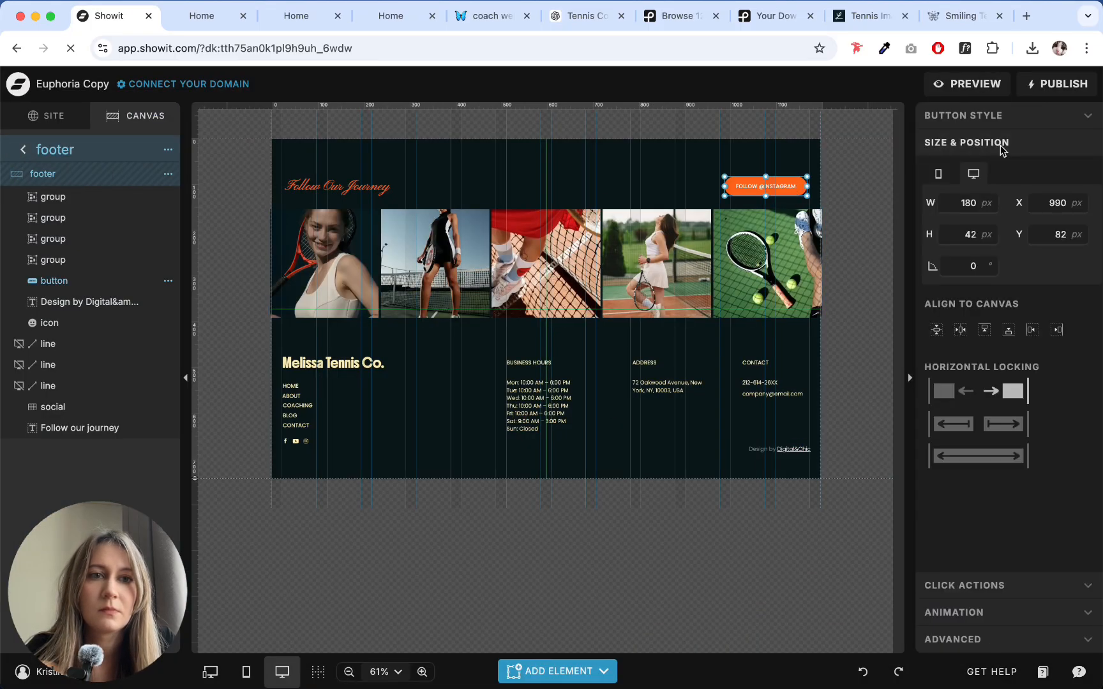
left_click(350, 190)
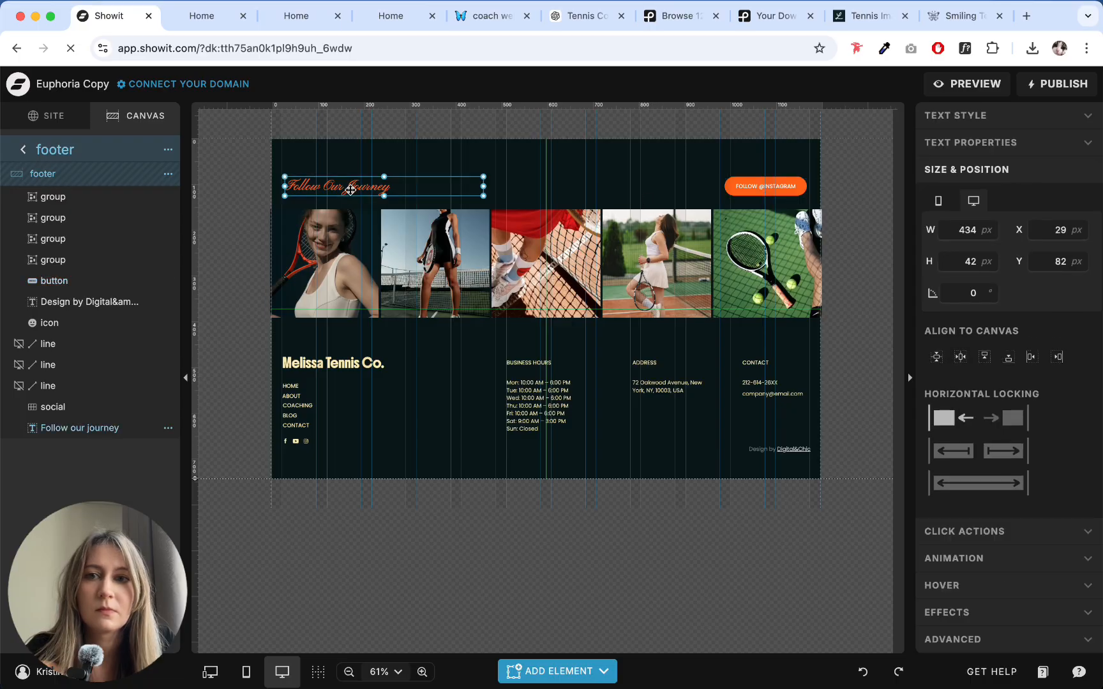
left_click(21, 151)
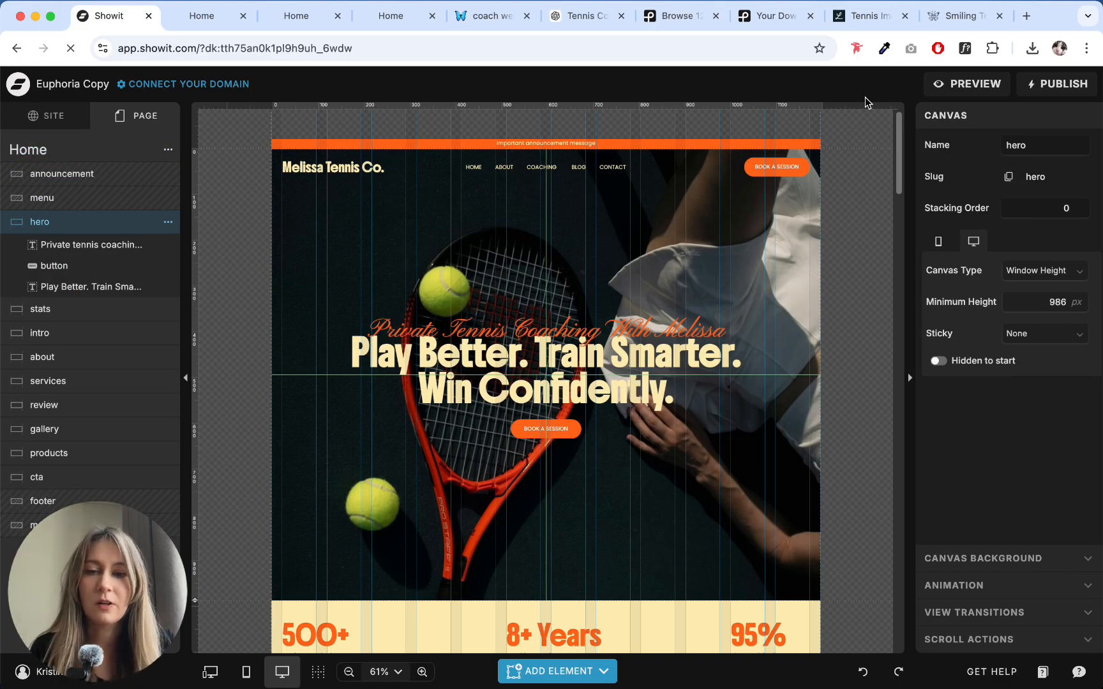
- Preview the site in a new browser tab, examine the home page down to the footer, and return to the editor with the preview closed
left_click(961, 83)
left_click(290, 113)
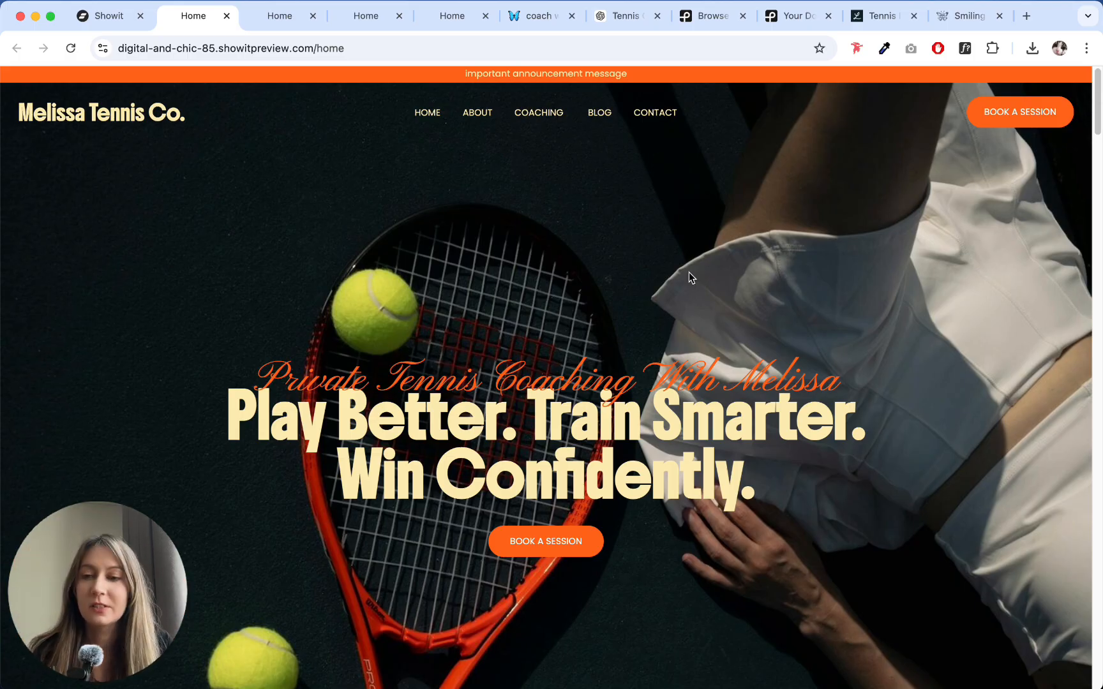
left_click_drag(1099, 97, 1084, 430)
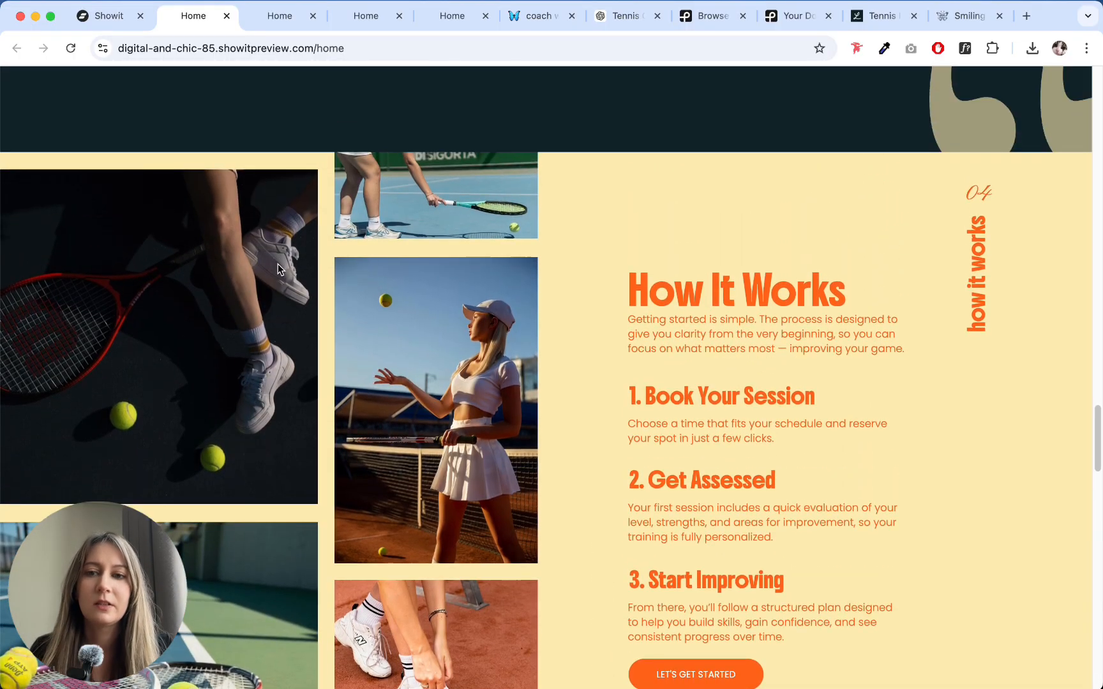
scroll(278, 264, "down", 2)
scroll(310, 181, "down", 2)
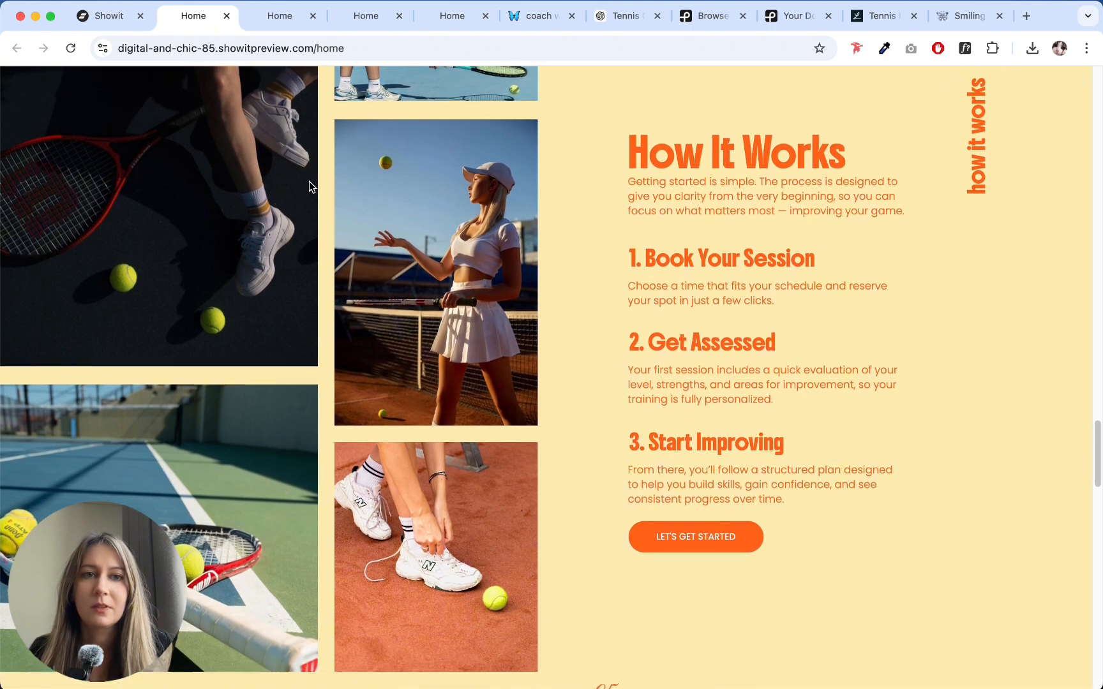
scroll(449, 183, "down", 10)
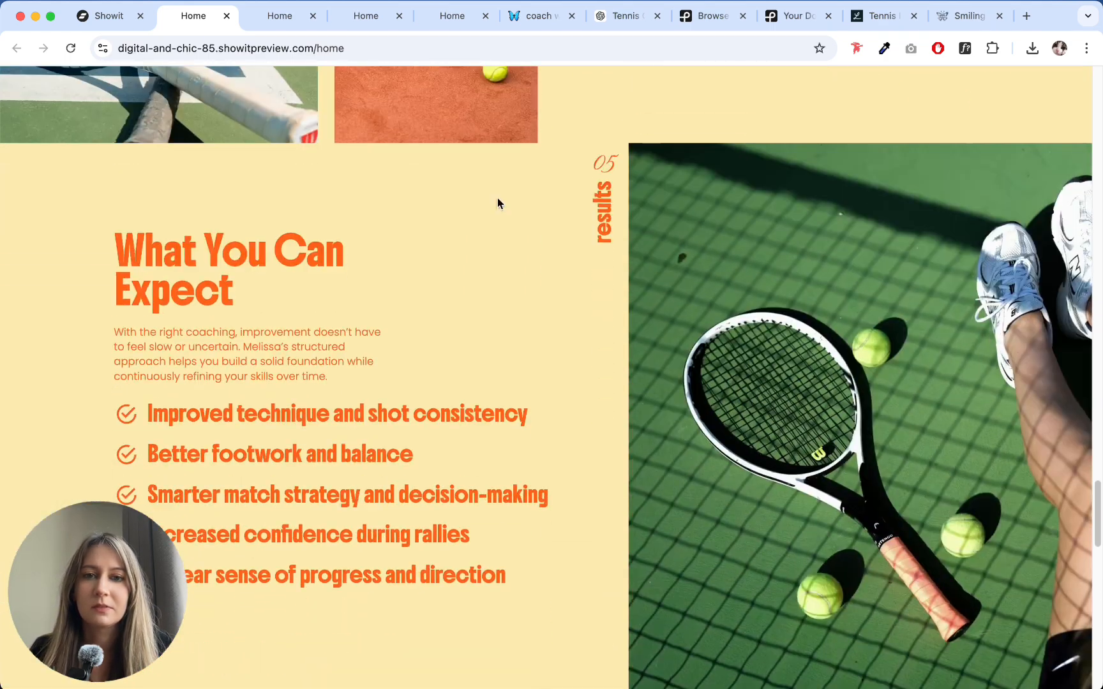
scroll(497, 198, "down", 14)
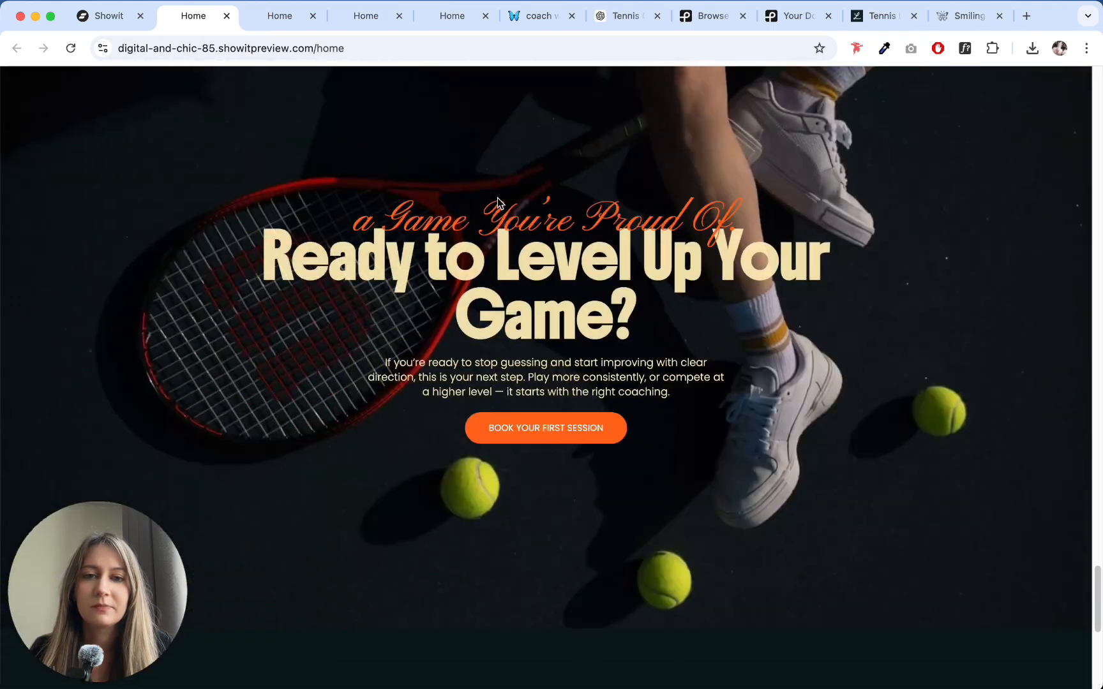
scroll(497, 203, "down", 9)
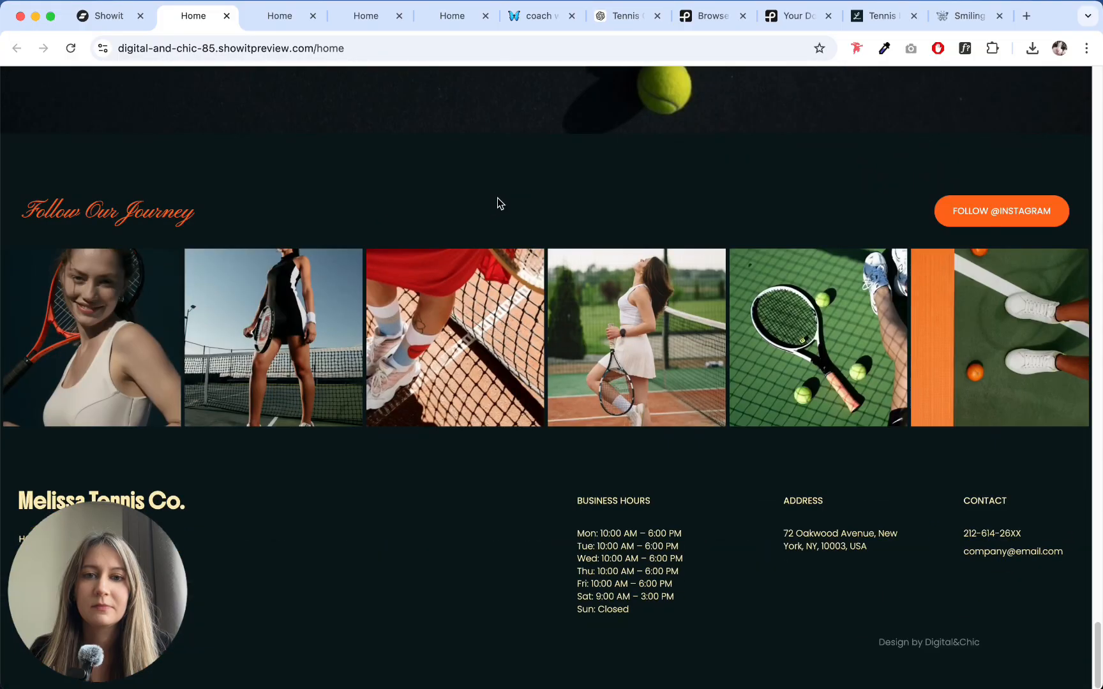
scroll(498, 202, "up", 3)
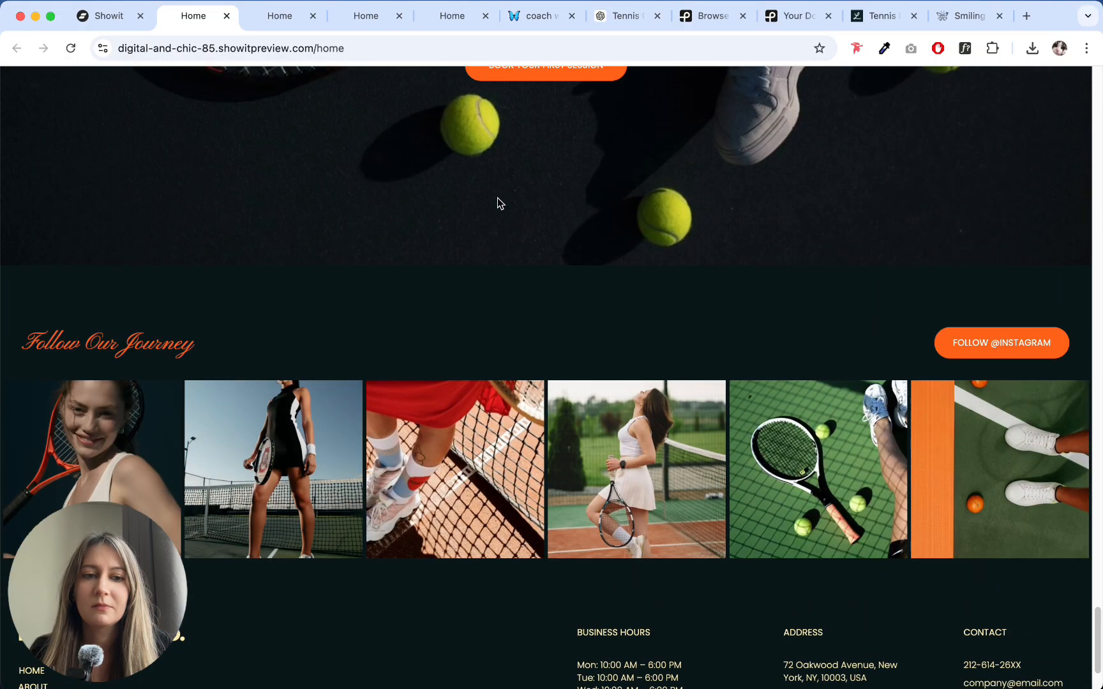
scroll(498, 202, "down", 3)
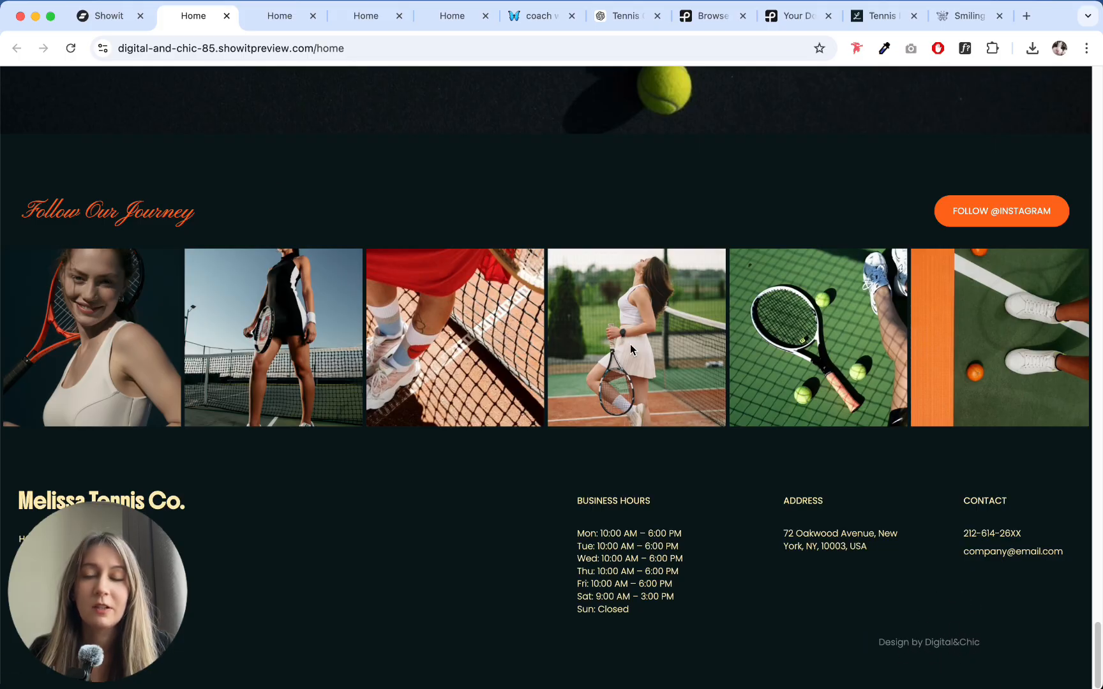
left_click(104, 16)
left_click(1061, 110)
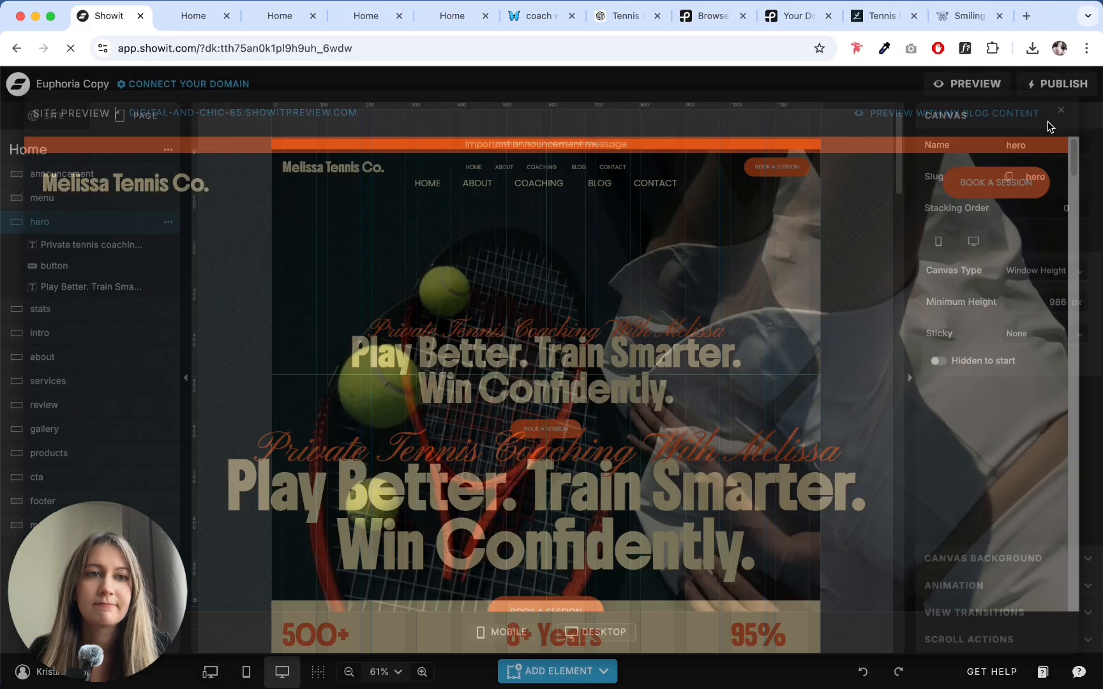
- Adjust the horizontal locking of the "Design by Digital&Chic" credit in the footer site canvas and return to the Home page
scroll(811, 315, "down", 20)
scroll(803, 356, "down", 6)
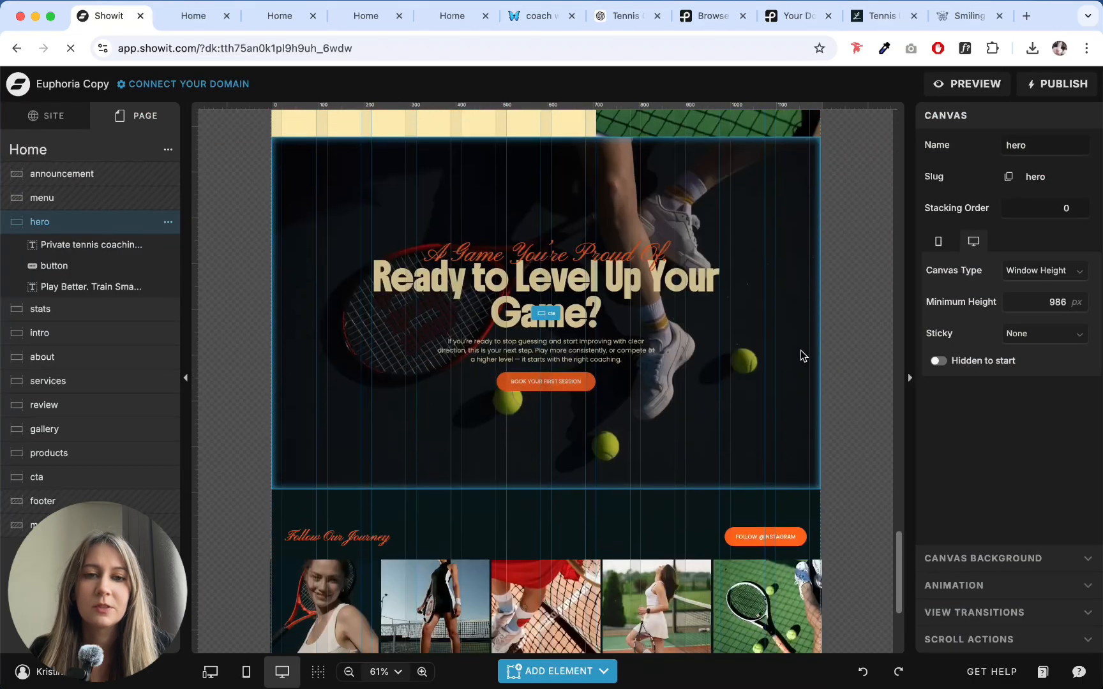
left_click(795, 559)
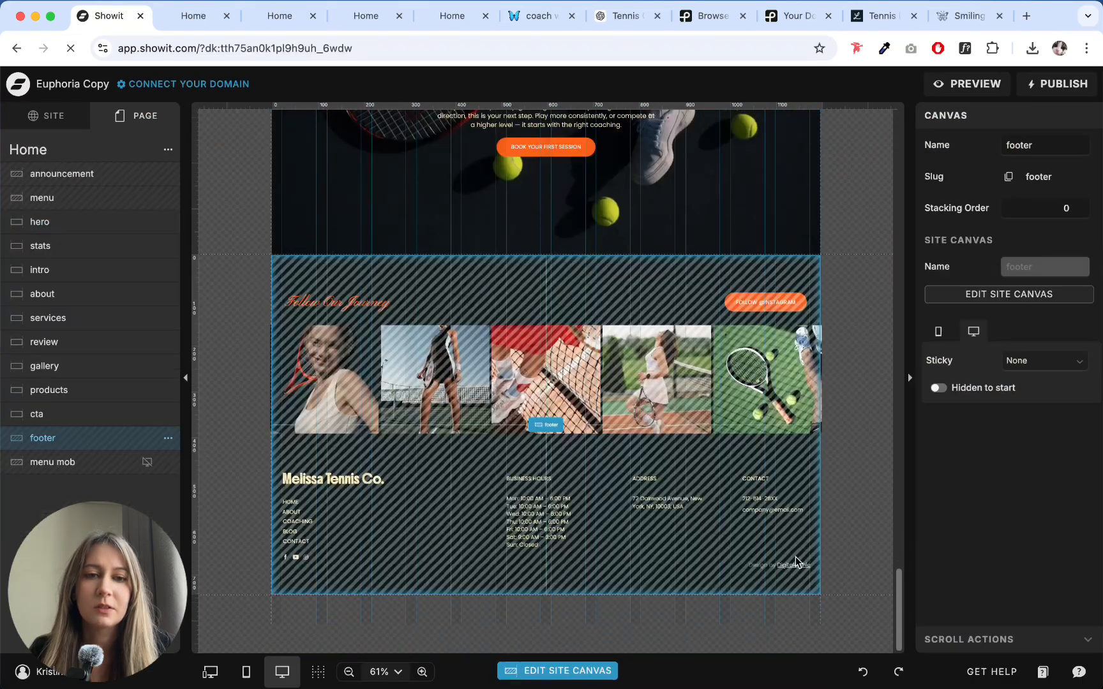
double_click(561, 441)
left_click(775, 454)
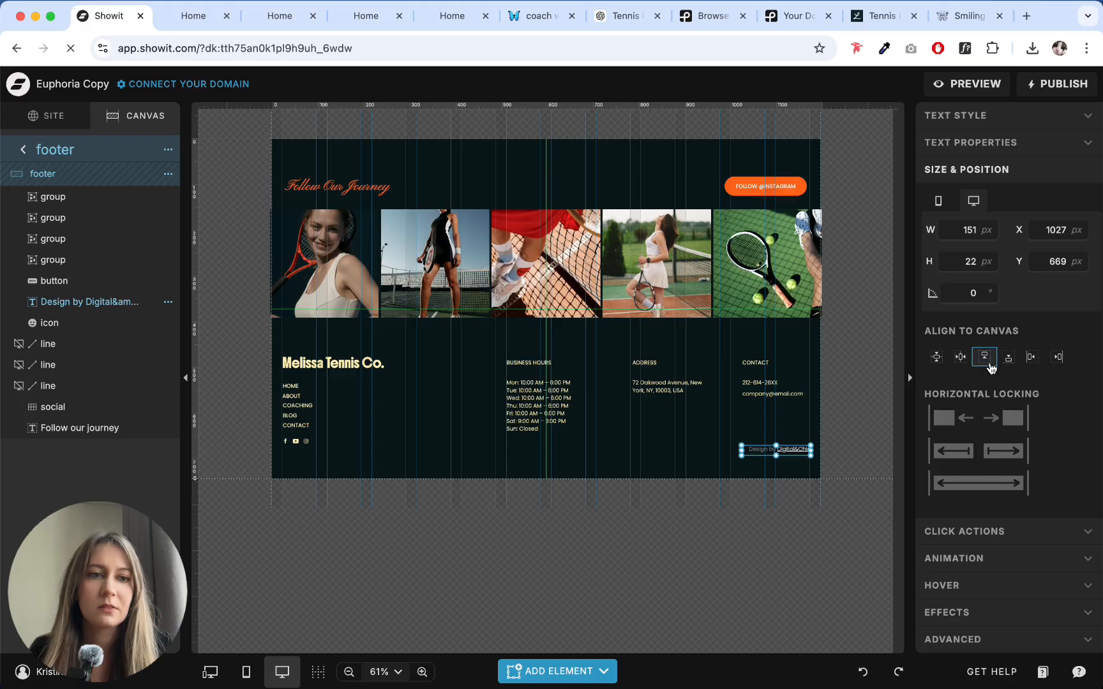
left_click(23, 150)
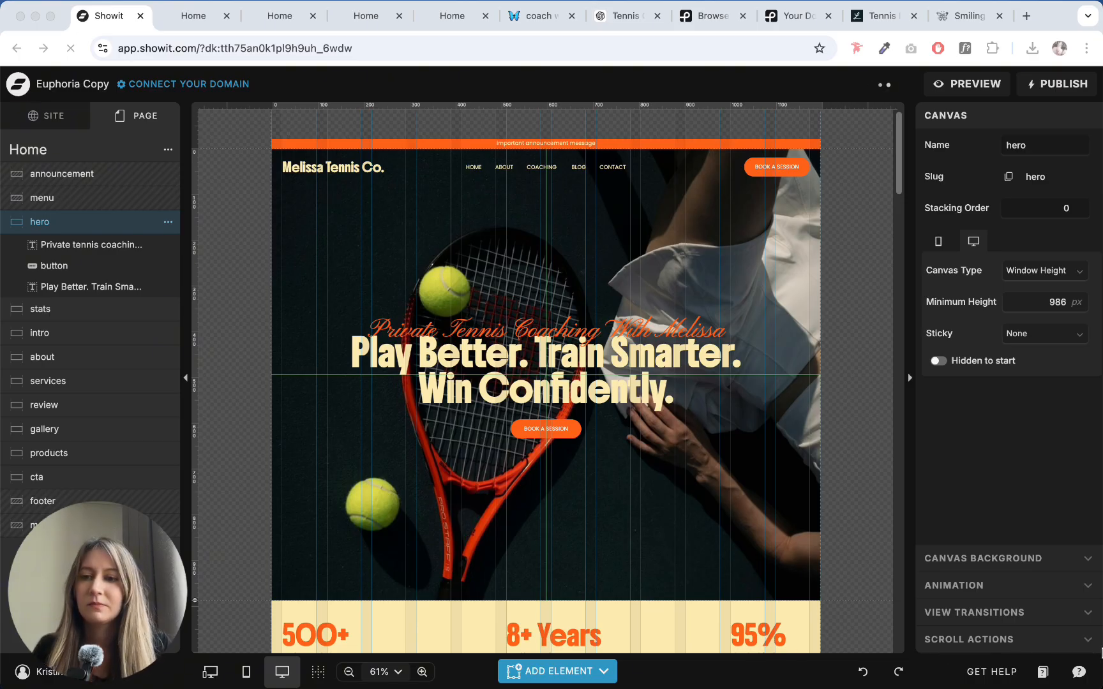
- Review the Home page's sections in the desktop layout and in the mobile layout
scroll(847, 244, "down", 15)
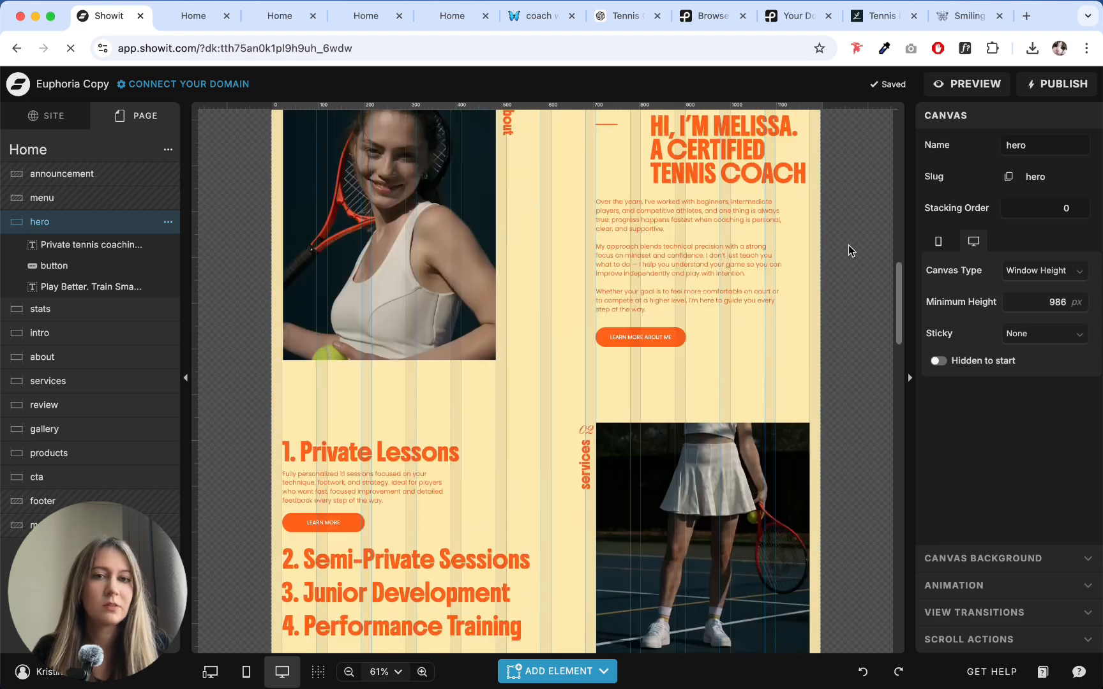
scroll(848, 245, "down", 15)
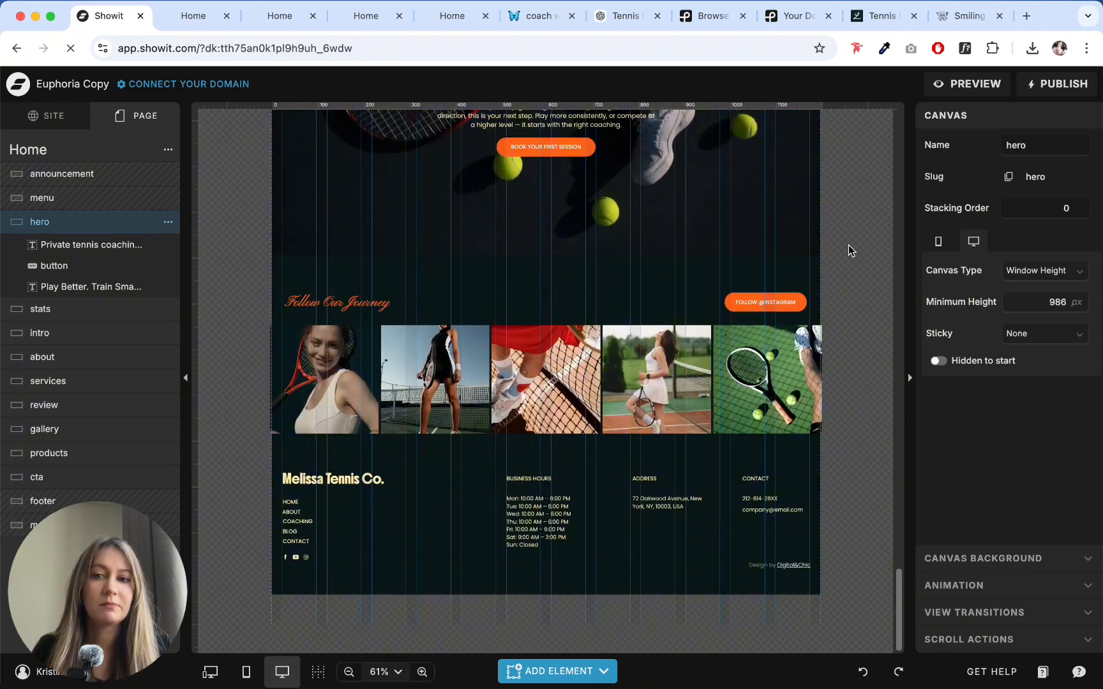
scroll(849, 246, "up", 20)
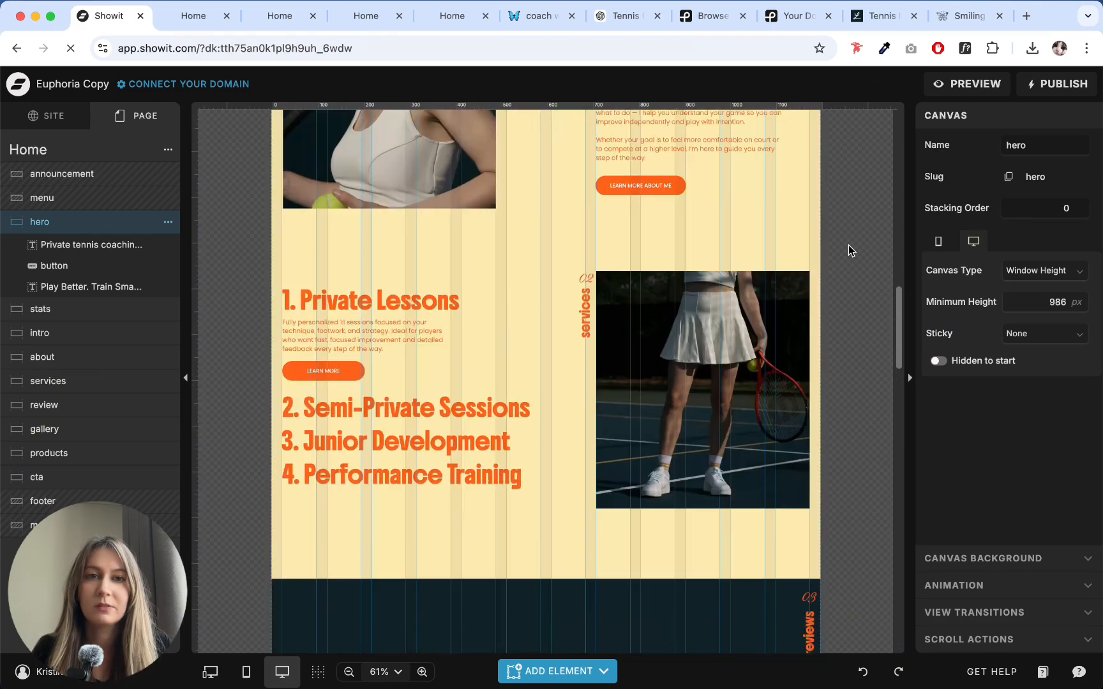
scroll(847, 245, "up", 8)
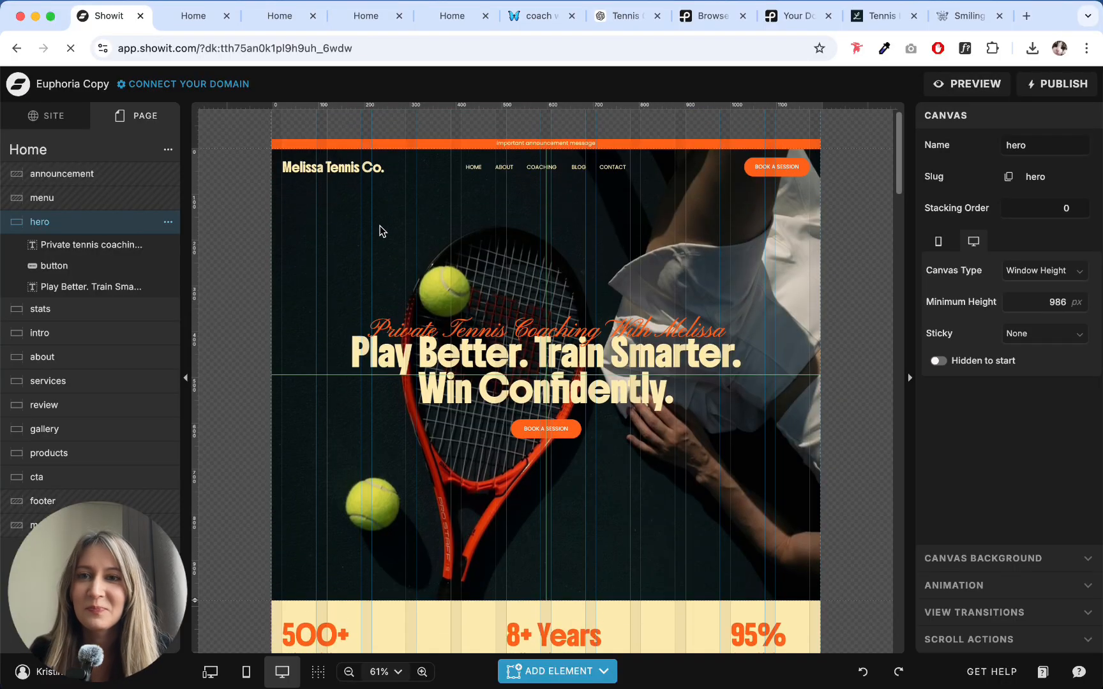
left_click(246, 671)
scroll(550, 217, "down", 15)
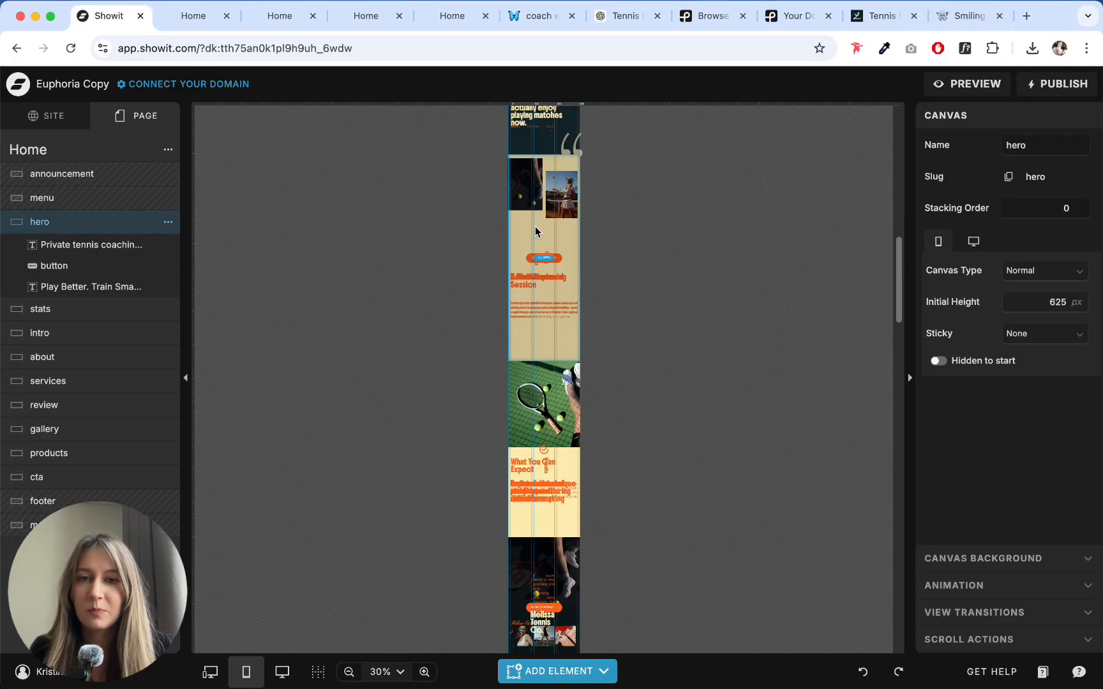
scroll(539, 256, "up", 12)
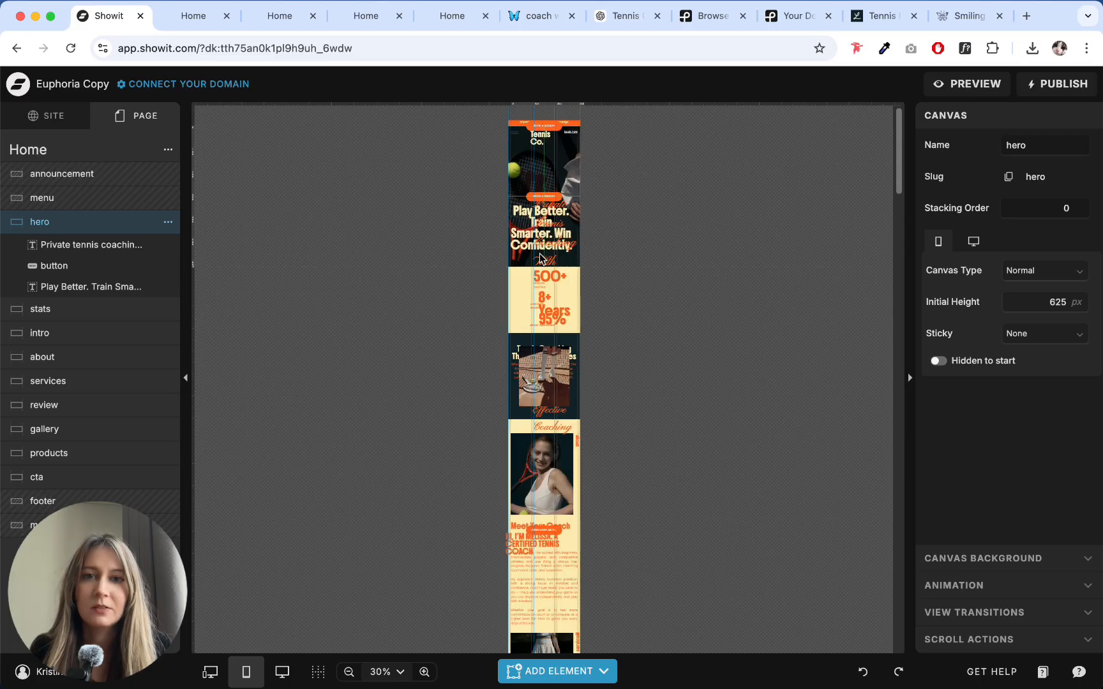
left_click(281, 673)
- Show the mobile and desktop layouts side by side, examine the hero canvas's Layout Mobile options without applying them, and return to the desktop layout
left_click(210, 671)
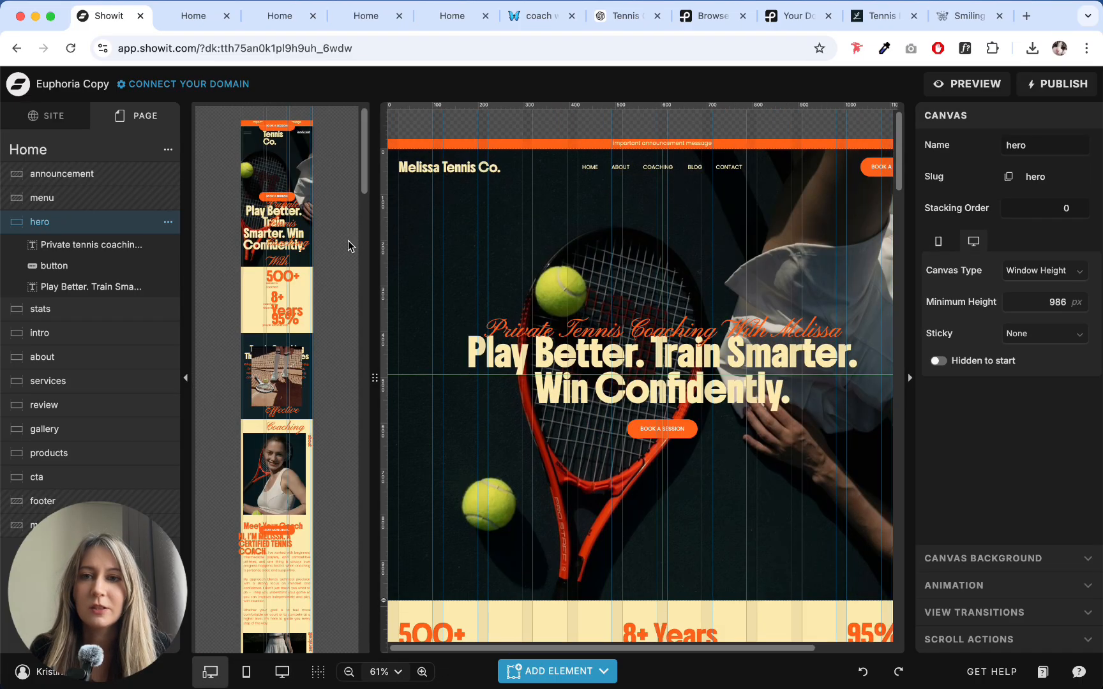
left_click(282, 153)
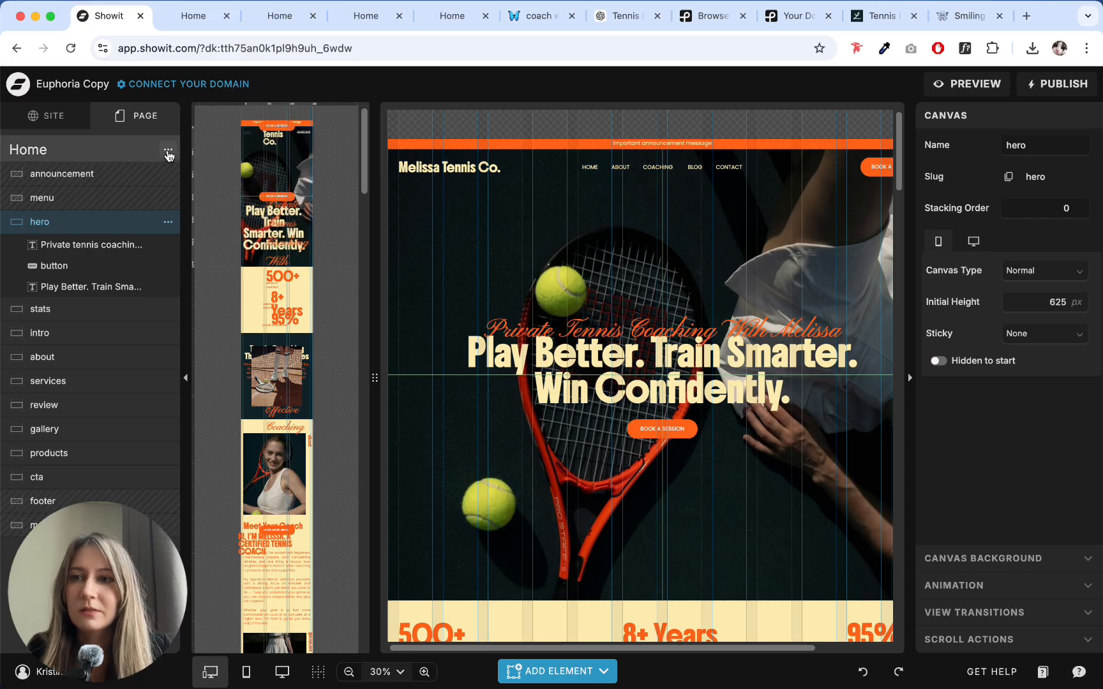
left_click(168, 222)
left_click(168, 222)
left_click(168, 222)
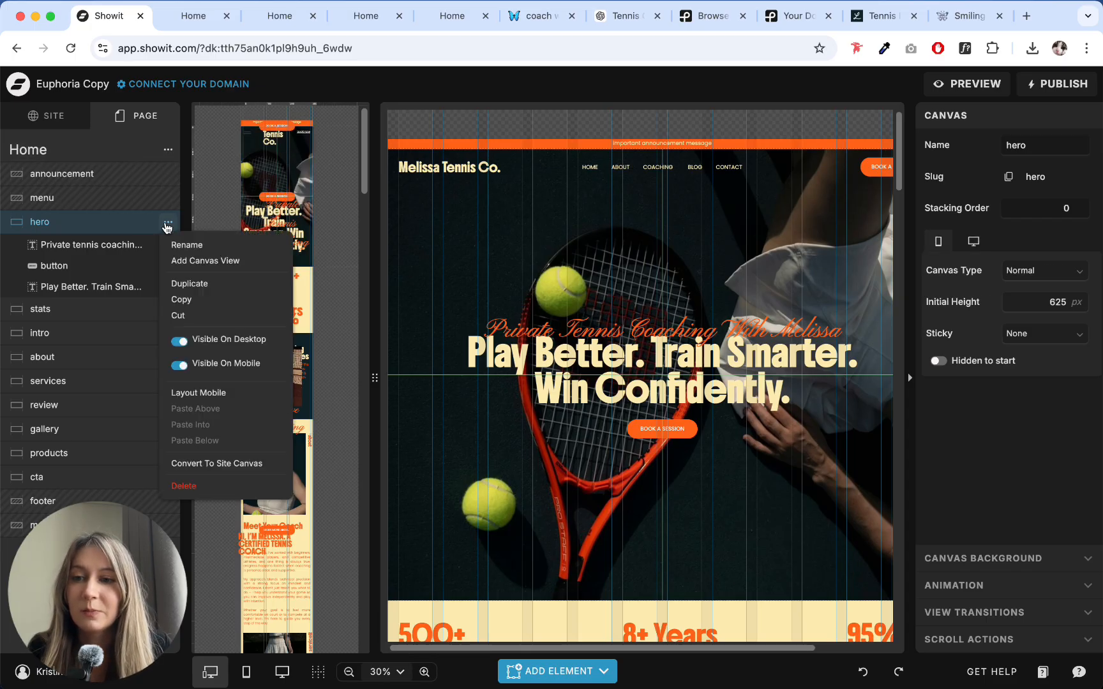
left_click(203, 393)
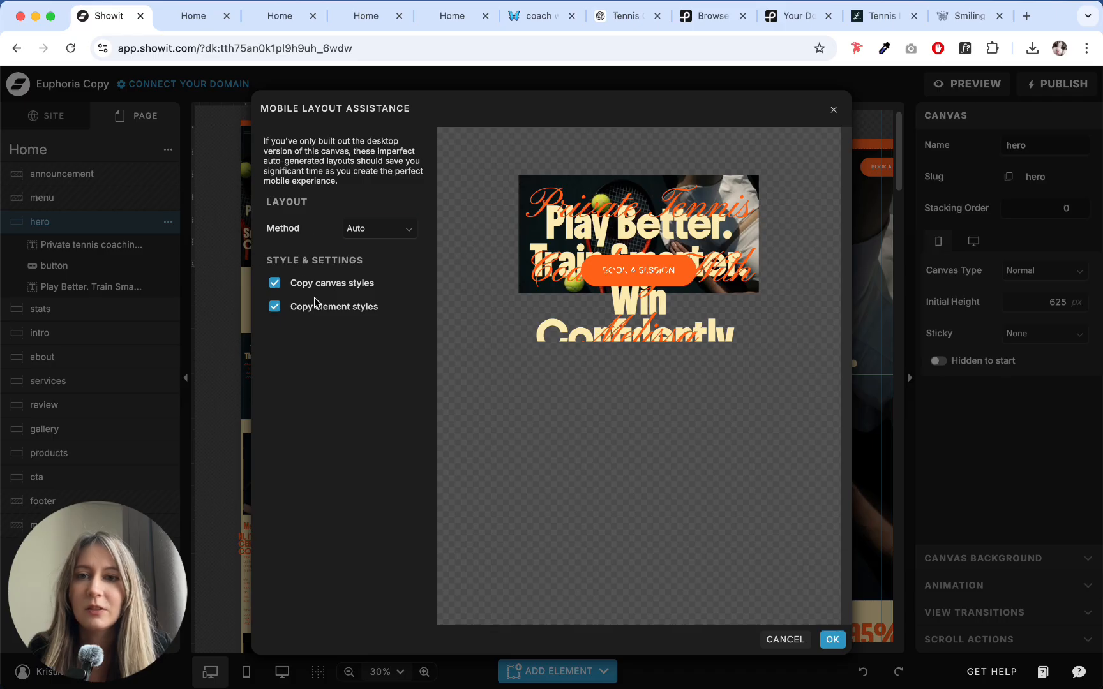
left_click(835, 113)
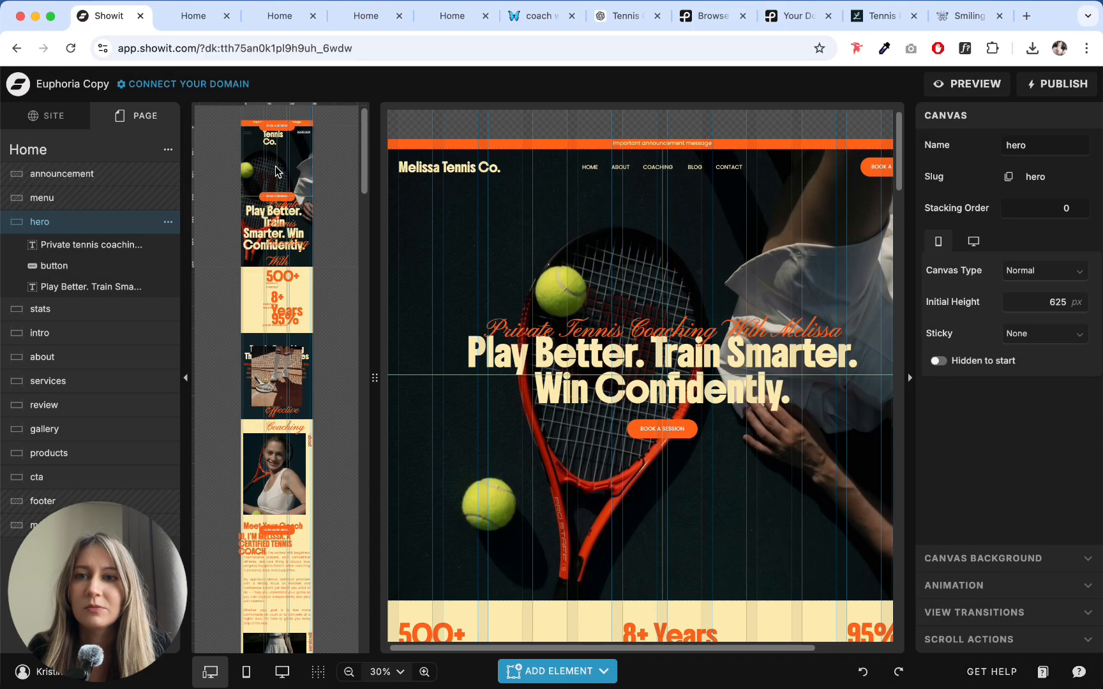
left_click(282, 678)
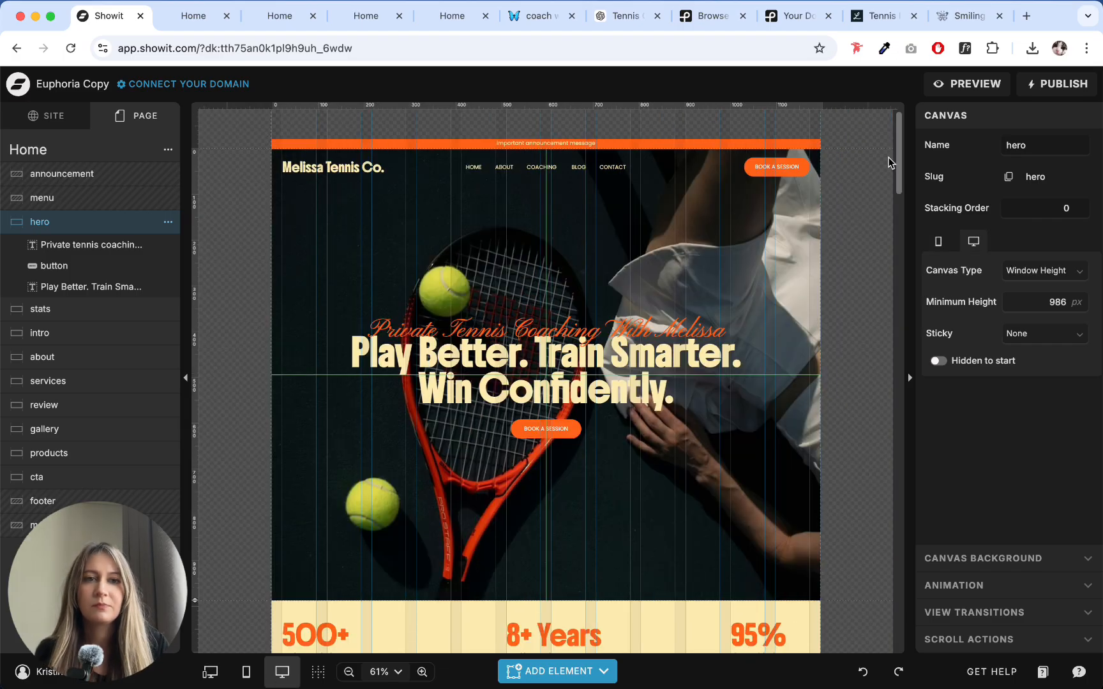
- Turn off the canvas, column and center guidelines as well as snapping in the editor
left_click(318, 672)
left_click(366, 572)
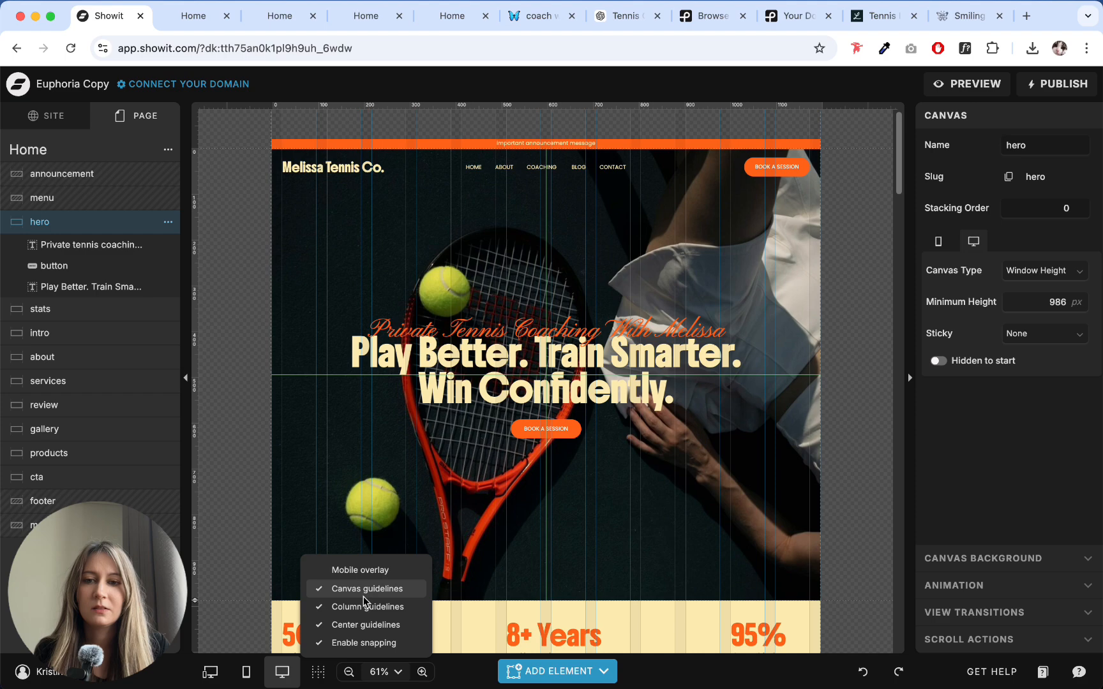
left_click(364, 594)
left_click(358, 613)
left_click(358, 631)
left_click(359, 647)
left_click(761, 344)
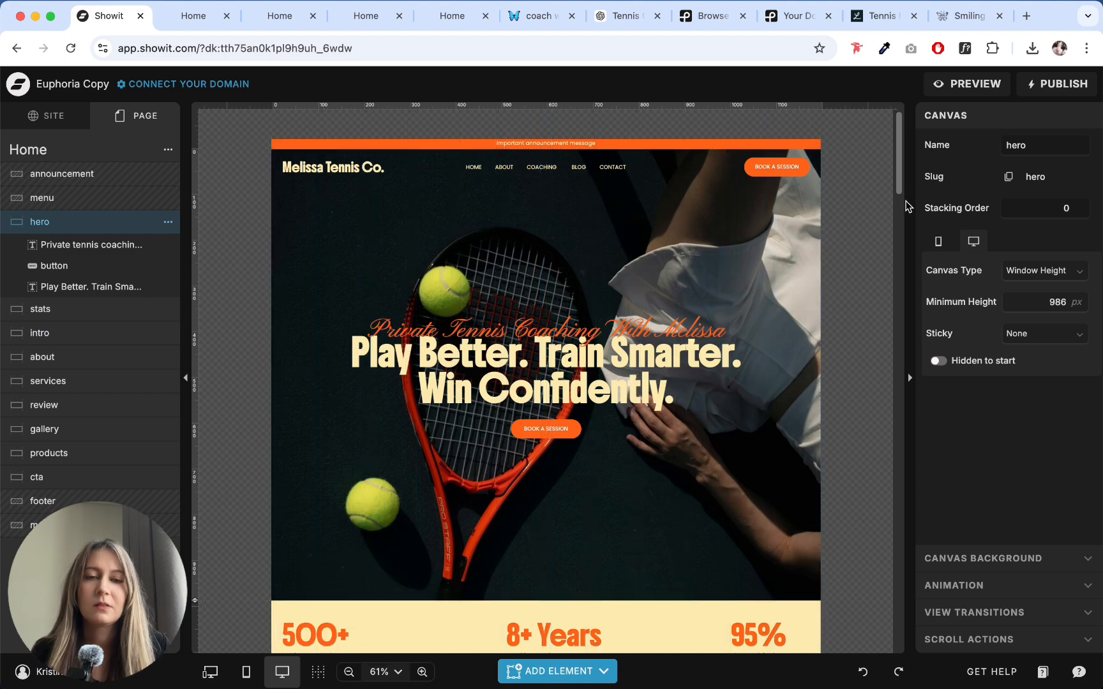
- Lock the "04" number and the vertical "how it works" label in the gallery canvas to the right edge
left_click_drag(899, 147, 910, 438)
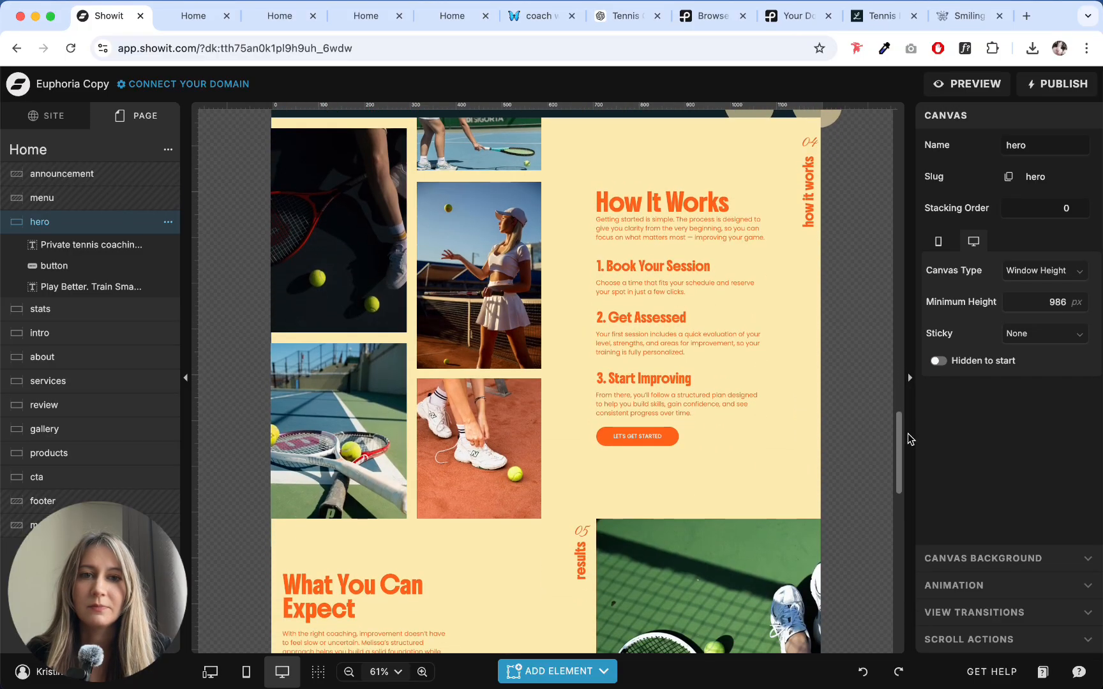
left_click(810, 142)
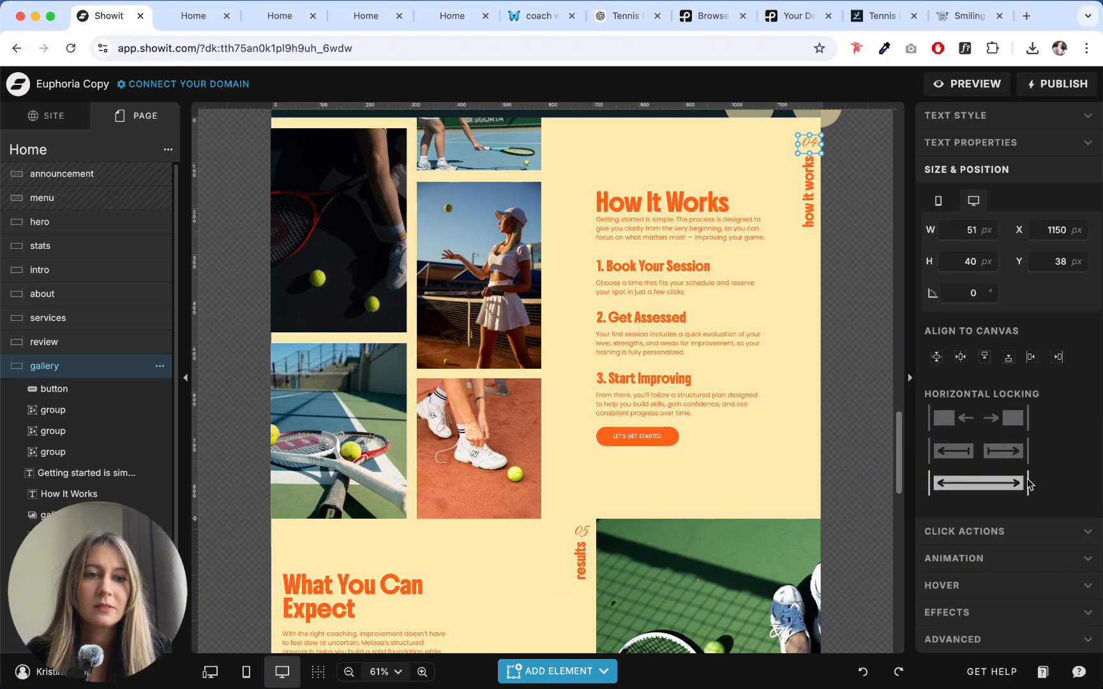
left_click(809, 191)
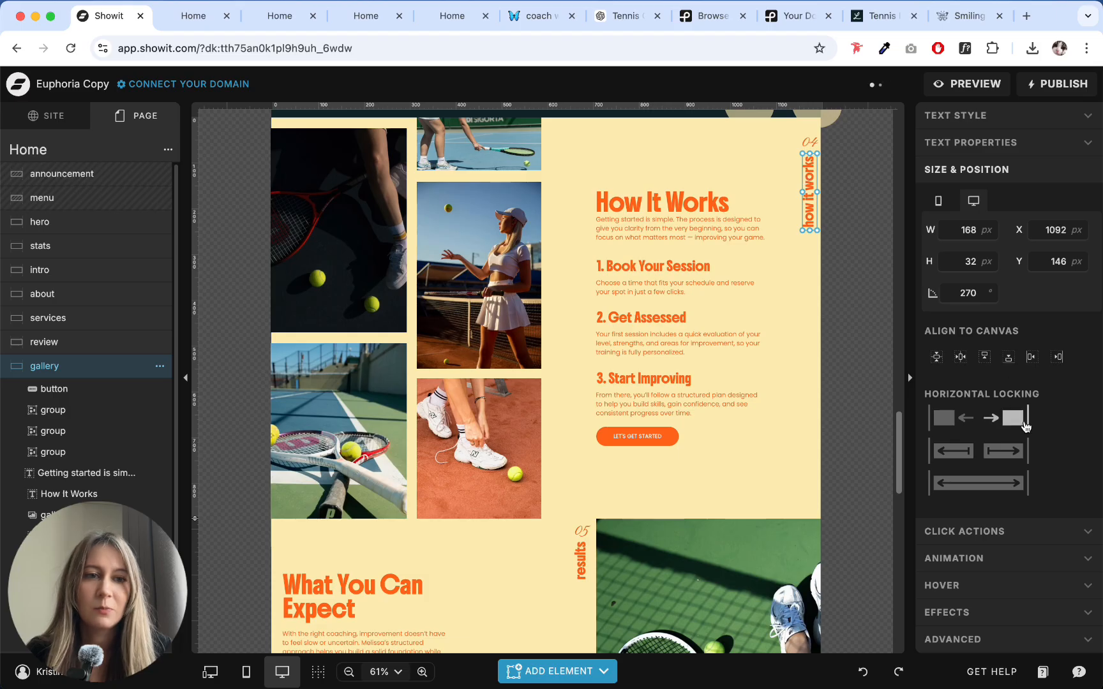
left_click(716, 435)
- Review the results, call-to-action and footer sections, and the page from the hero down to the services section
scroll(715, 428, "down", 10)
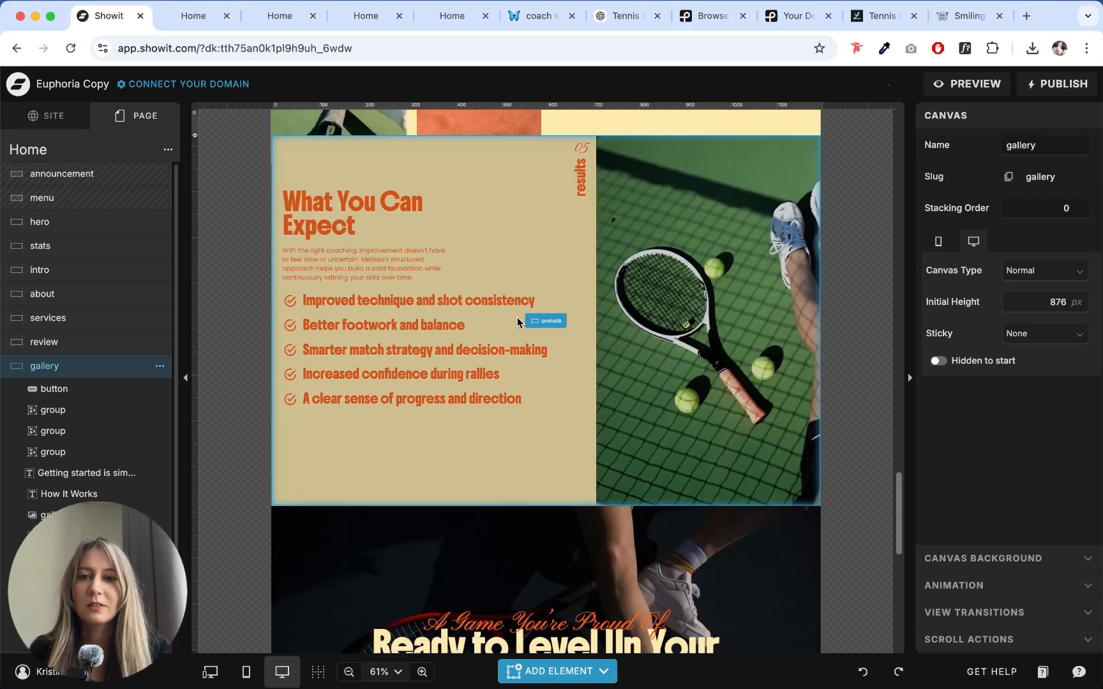
scroll(545, 311, "down", 10)
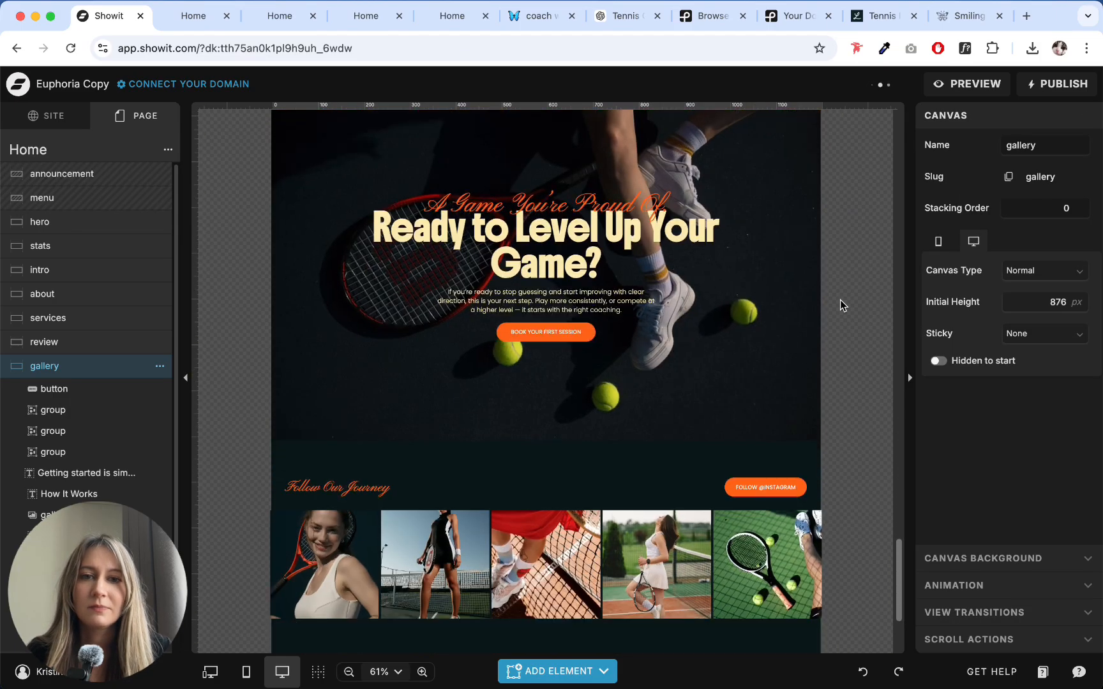
left_click_drag(901, 608, 905, 142)
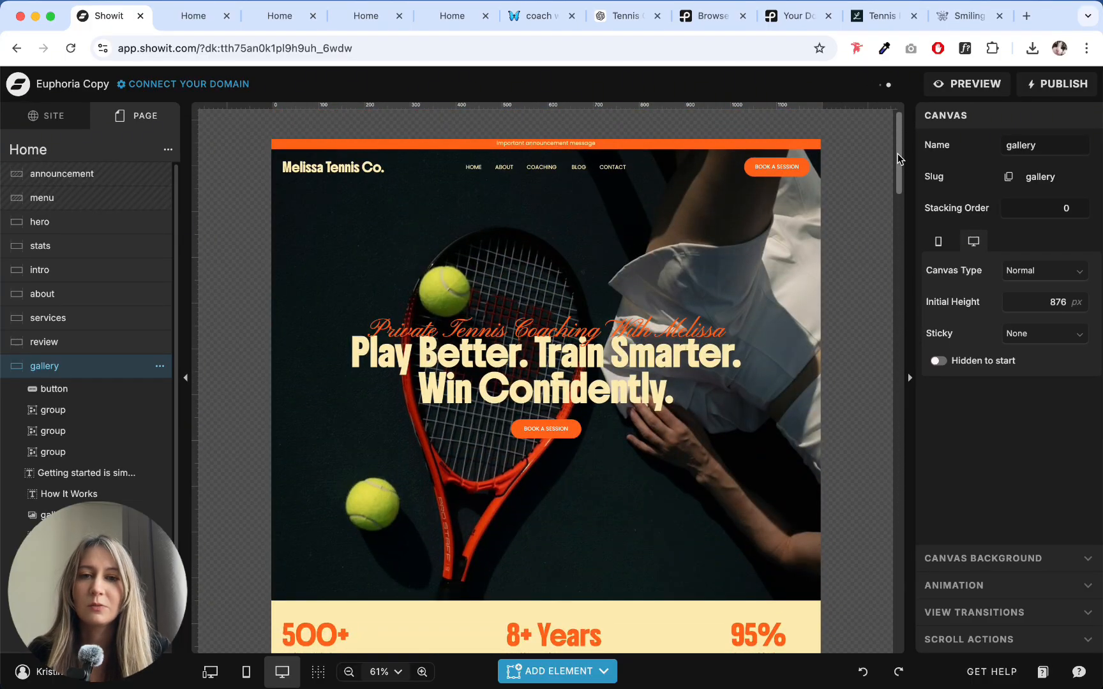
scroll(852, 256, "down", 3)
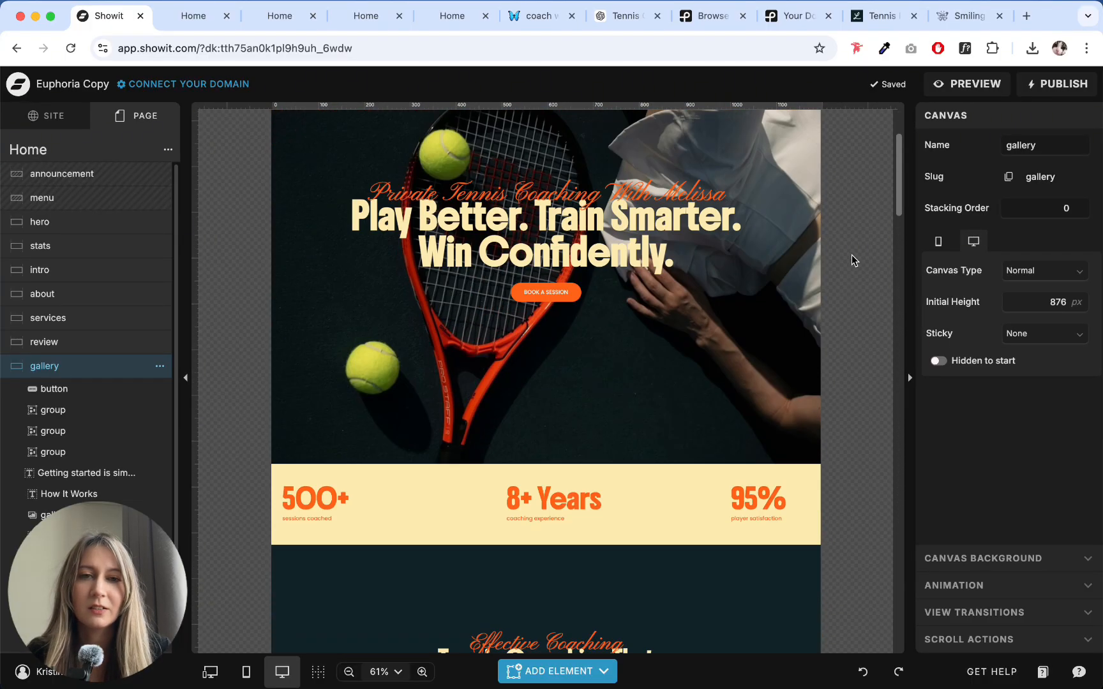
scroll(776, 306, "down", 15)
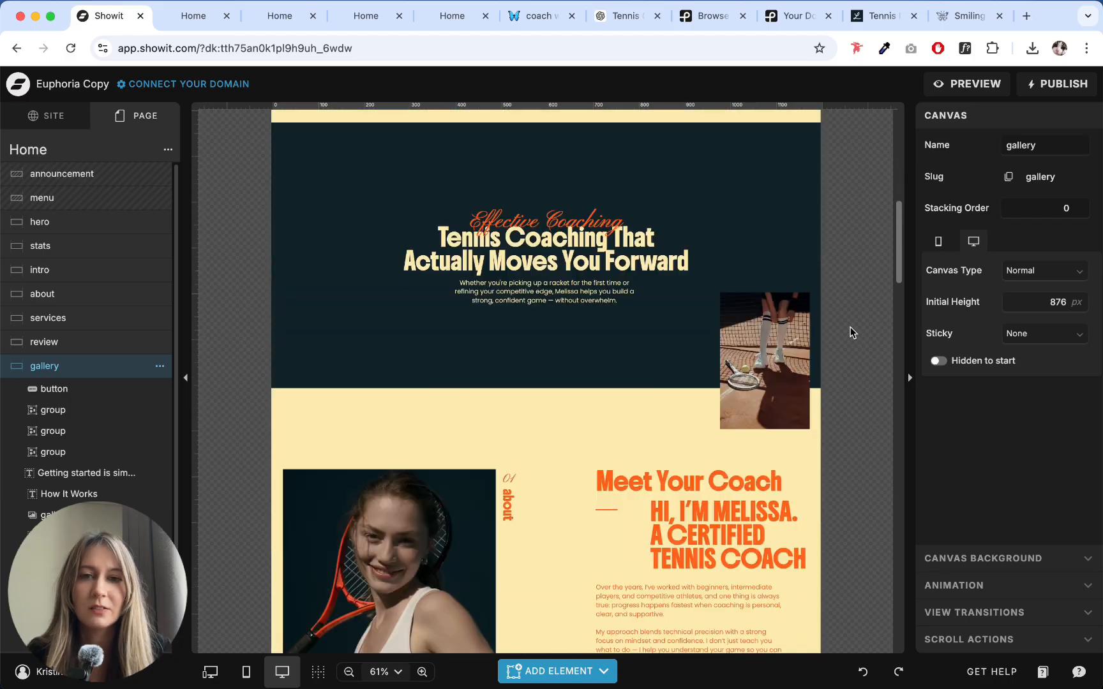
scroll(833, 347, "down", 4)
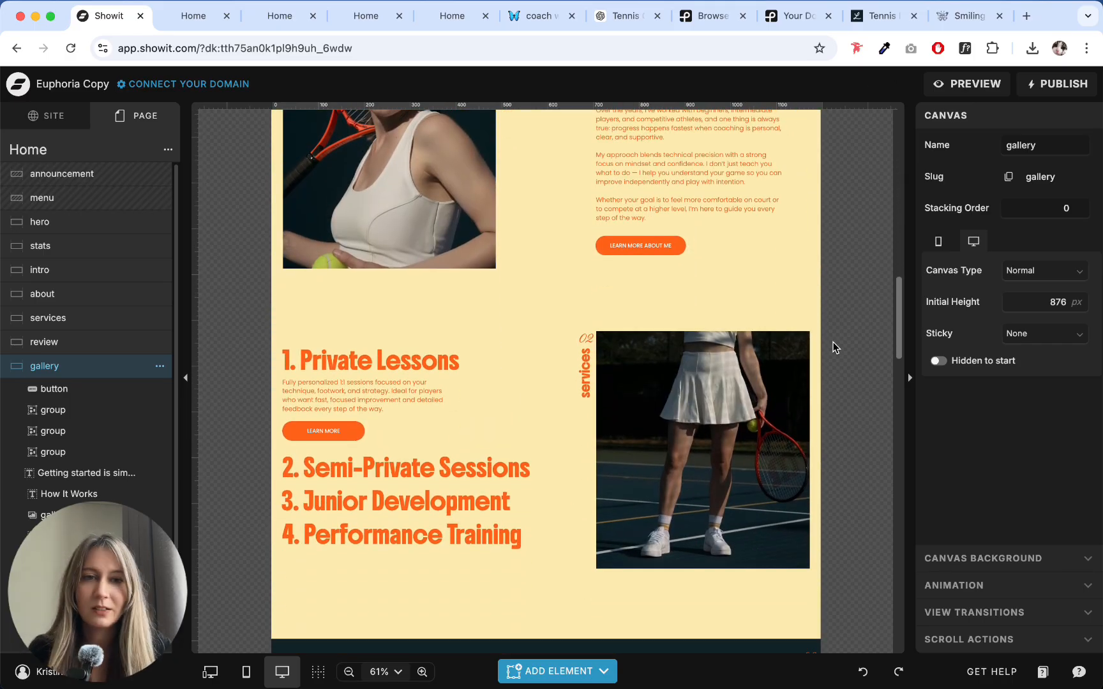
scroll(833, 348, "down", 2)
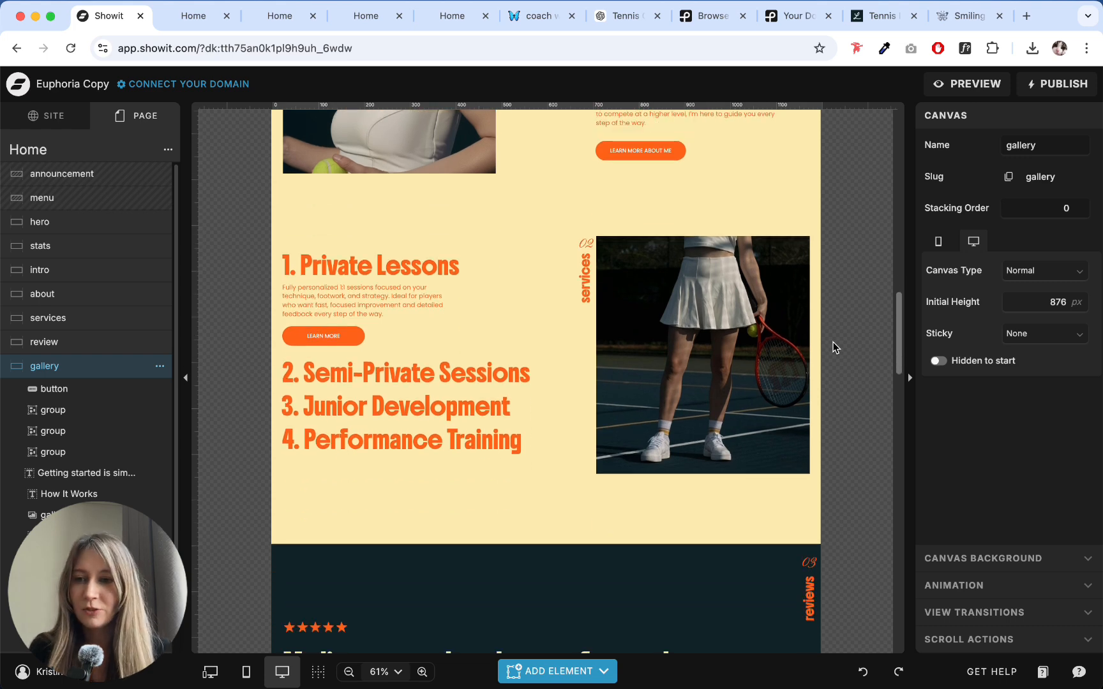